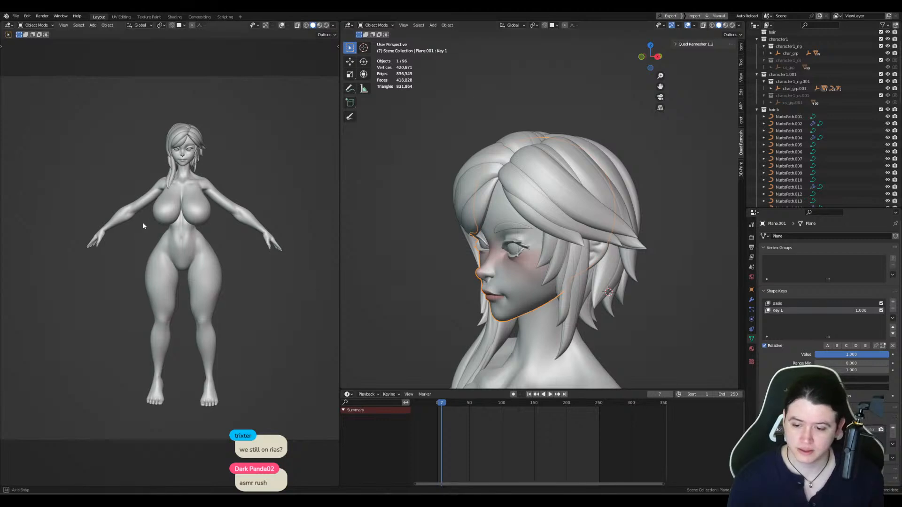
Step: Frame the character's head closely in the reference viewport and set that viewport to rendered shading
scroll(180, 311, up, 5)
scroll(180, 311, up, 3)
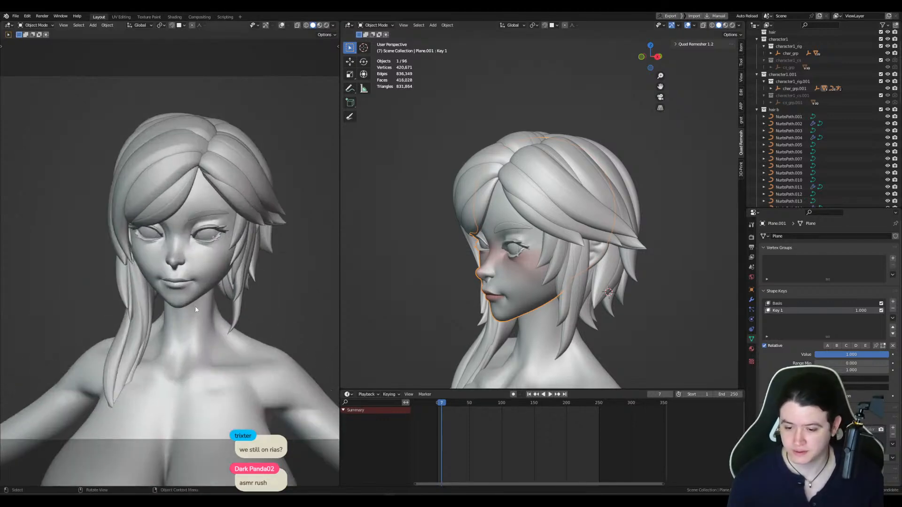
key(z)
click(204, 272)
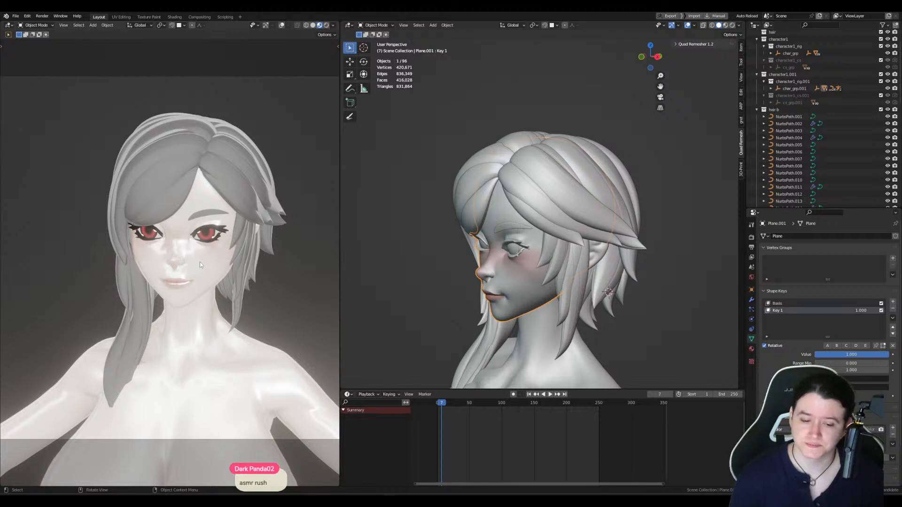
middle_drag(200, 262, 188, 255)
key(z)
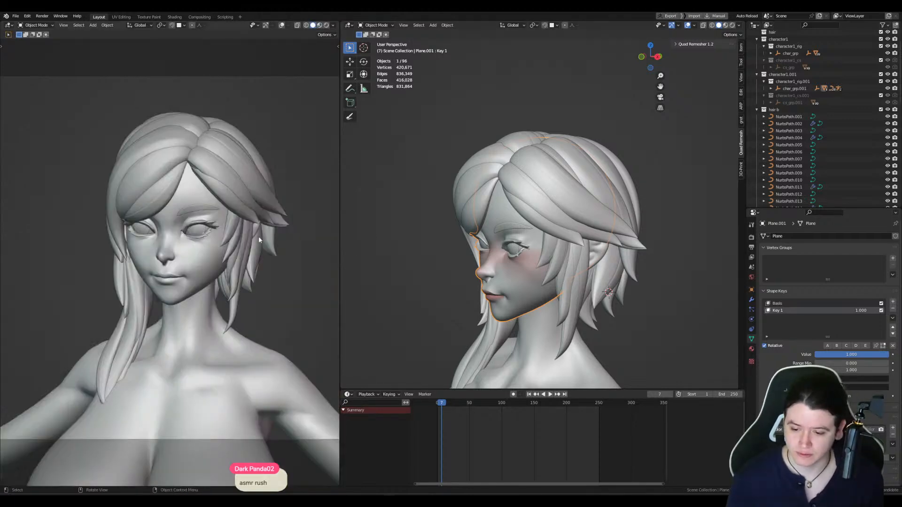
key(z)
click(251, 198)
middle_drag(248, 217, 251, 218)
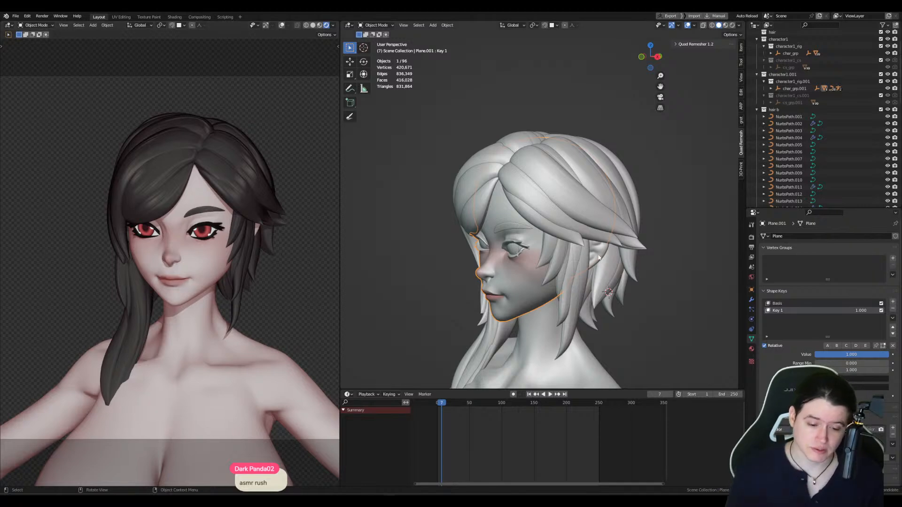
Step: Move the entire ear mesh slightly forward and down in the right side view
key(KP_3)
scroll(563, 220, up, 2)
click(563, 220)
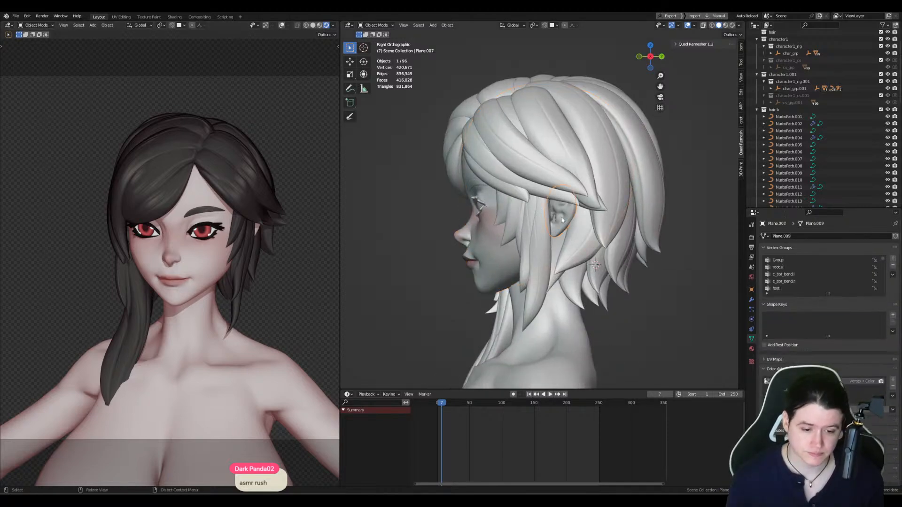
key(Tab)
key(g)
click(589, 226)
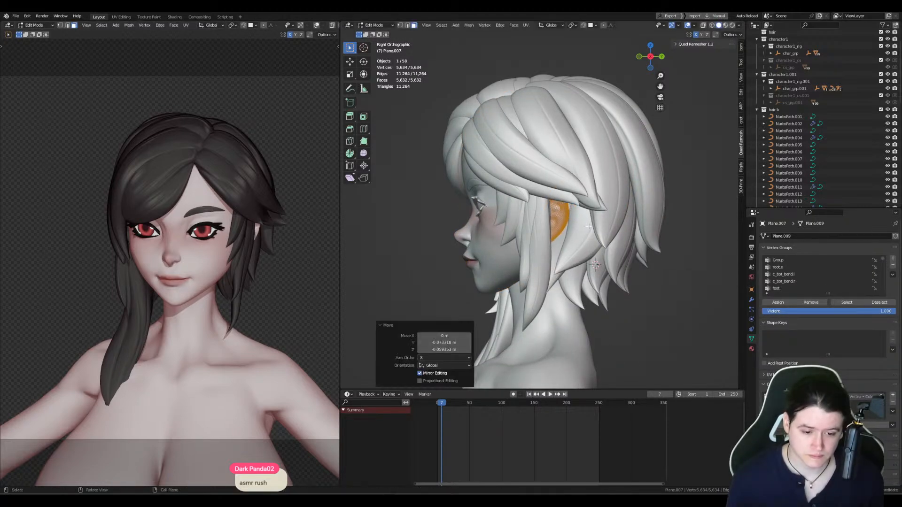
key(Tab)
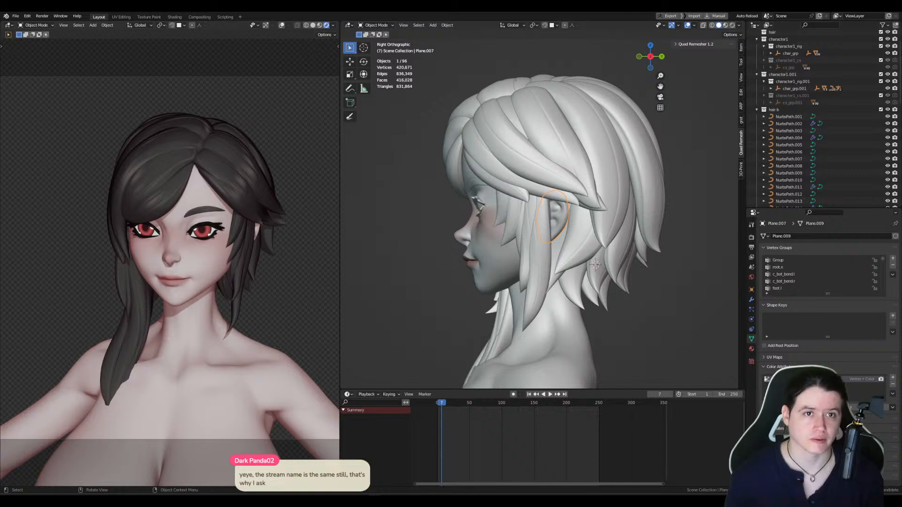
Step: Reshape a front fringe strand by repositioning two groups of its curve control points
middle_drag(591, 308, 586, 306)
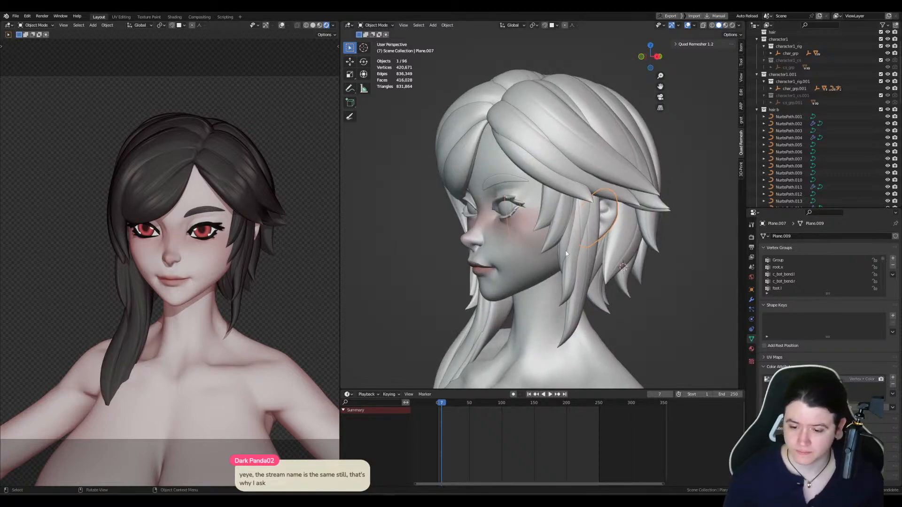
middle_drag(568, 260, 512, 225)
shift+click(536, 220)
key(Tab)
drag(398, 183, 489, 245)
middle_drag(489, 245, 488, 231)
key(g)
click(486, 228)
drag(466, 167, 505, 200)
key(g)
click(516, 210)
middle_drag(516, 209, 462, 211)
key(Tab)
Step: Adjust the root control points of the forehead fringe strand NurbsPath.013 near the hair parting from two angles
click(447, 214)
key(Tab)
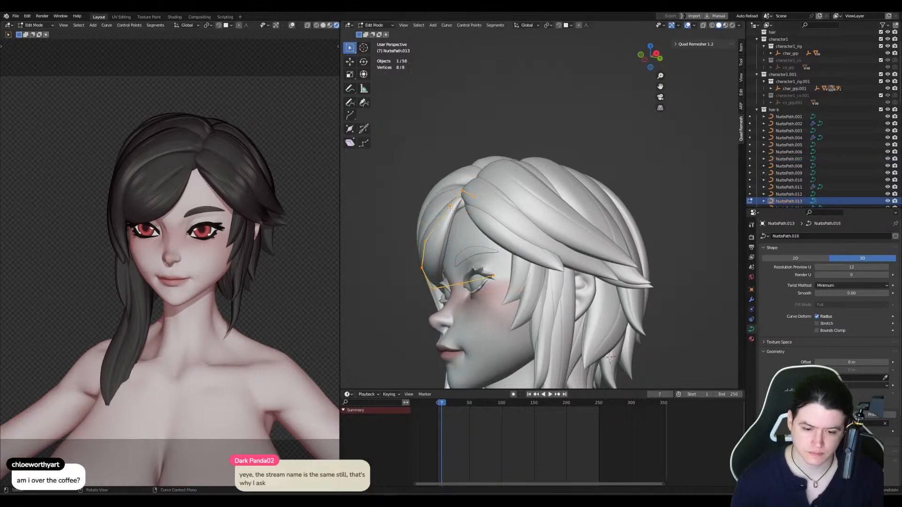
drag(431, 175, 494, 210)
key(g)
click(509, 223)
middle_drag(509, 224, 553, 226)
key(g)
click(563, 220)
Step: Reposition two lower control points of the forehead fringe strand and adjust their tilt
drag(486, 244, 622, 312)
key(g)
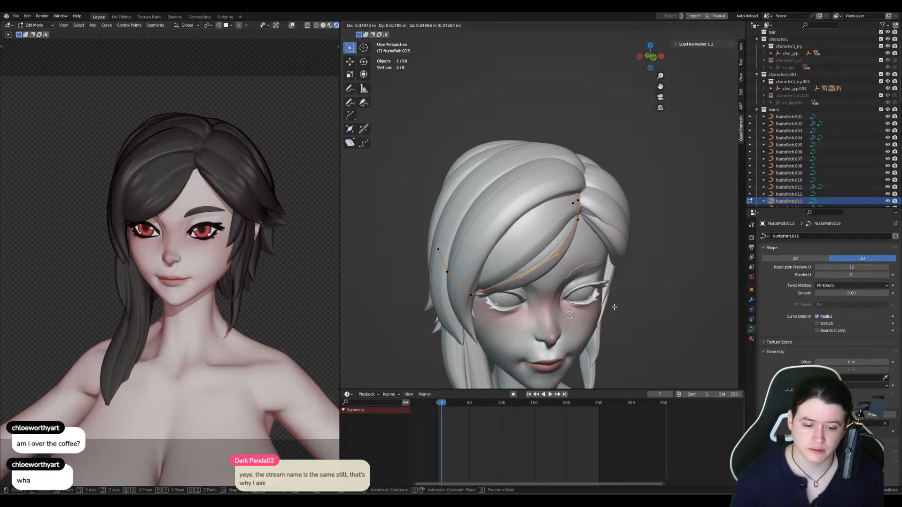
click(614, 306)
middle_drag(614, 307, 402, 144)
key(ctrl+t)
click(526, 259)
key(Tab)
Step: Move the selected upper control points of the outer fringe strand NurbsPath.005 to refit it against the neighbouring hair
click(430, 185)
key(Tab)
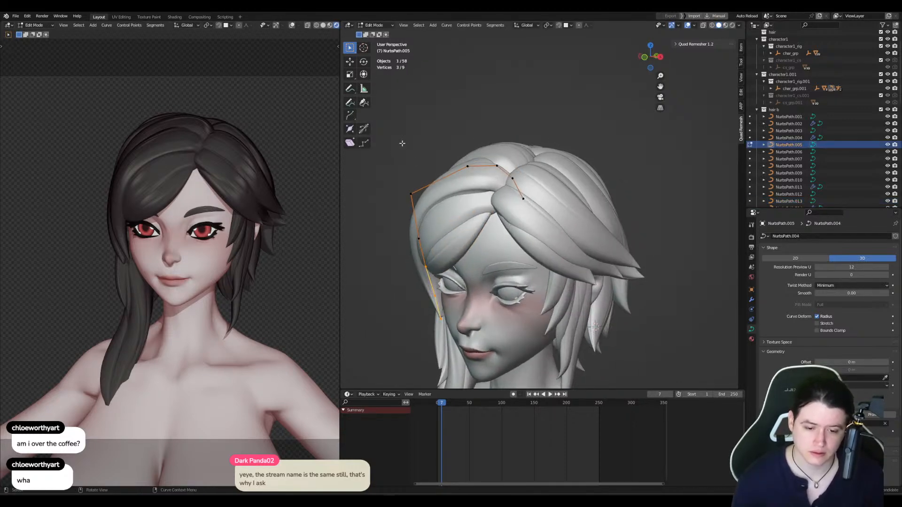
drag(402, 143, 533, 224)
key(g)
click(538, 233)
key(g)
middle_drag(596, 238, 596, 209)
click(572, 220)
Step: Fine-tune the outer fringe strand's bend by moving its upper side control point and a point on its crown
drag(422, 192, 450, 219)
drag(388, 157, 460, 207)
key(g)
click(450, 207)
drag(477, 105, 514, 161)
key(g)
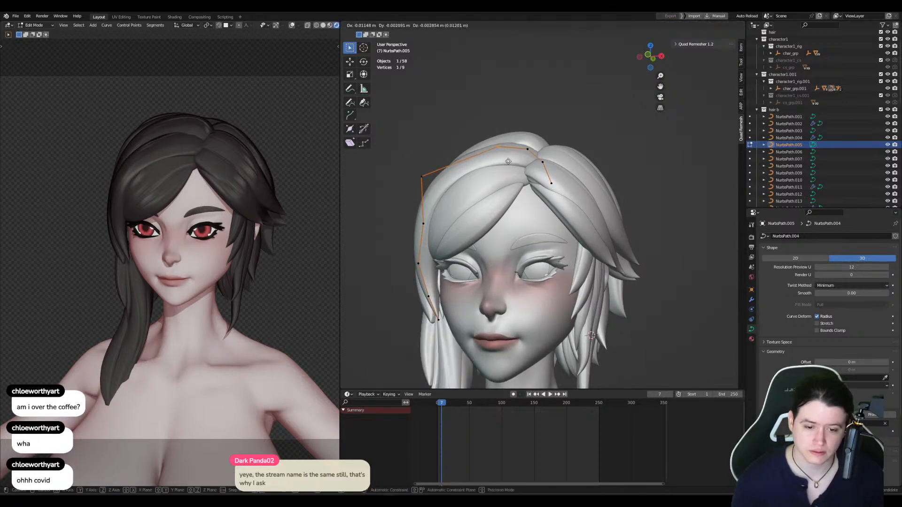
click(505, 160)
Step: Shift a lower side control point of strand NurbsPath.005 along Y, and along X in the front view
drag(385, 149, 451, 243)
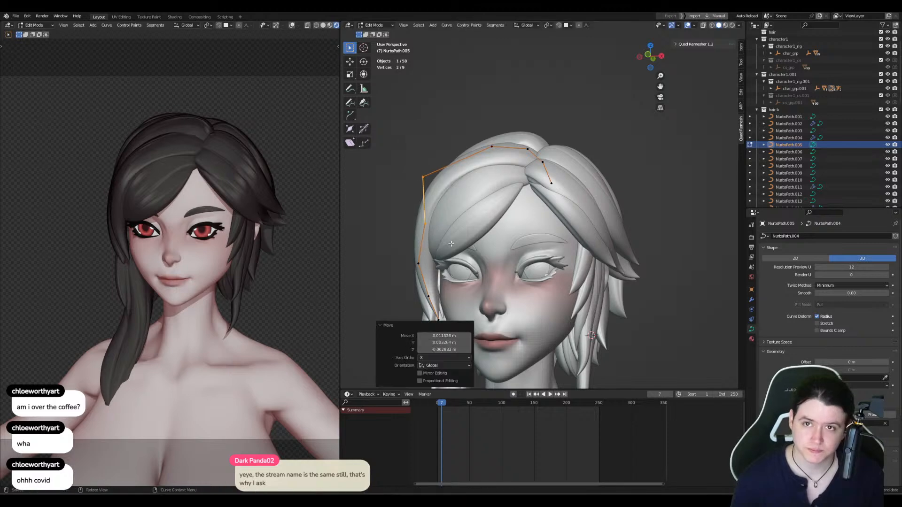
shift+middle_drag(452, 244, 489, 208)
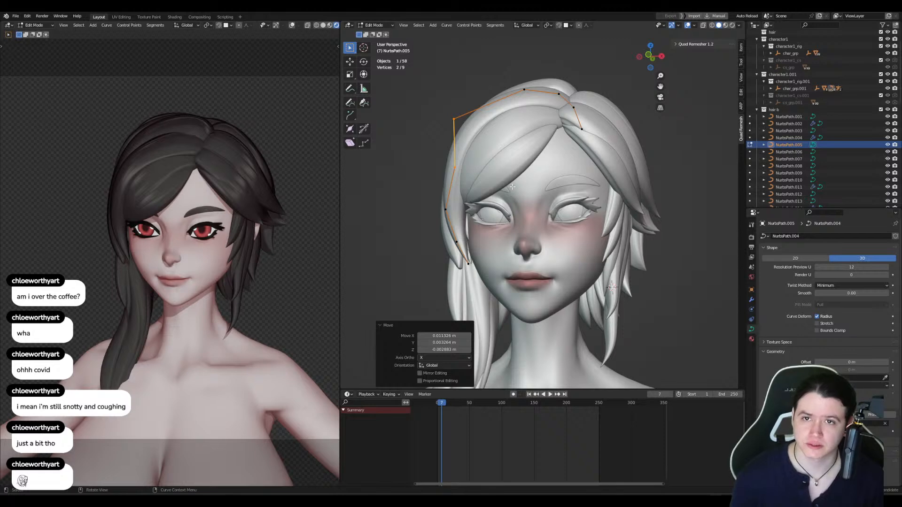
key(Tab)
middle_drag(511, 185, 490, 210)
key(Tab)
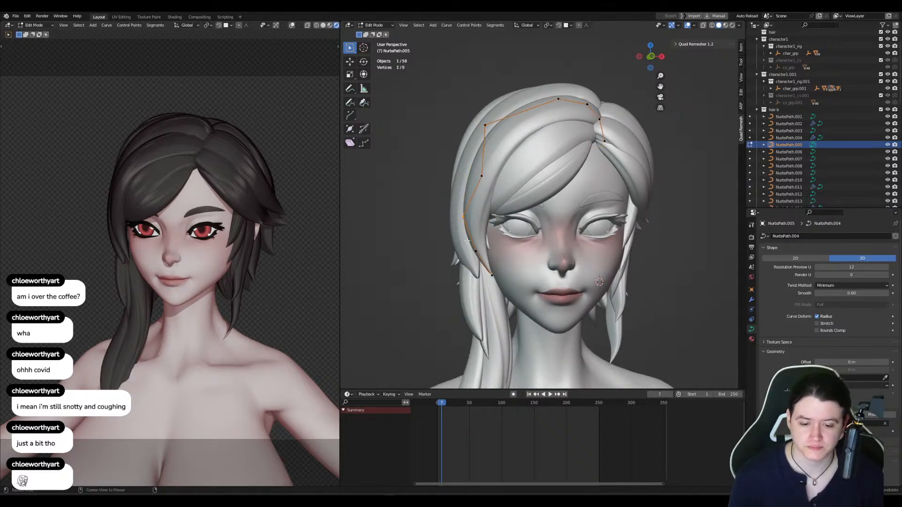
key(ctrl+KP_3)
key(g)
key(y)
click(593, 225)
key(KP_1)
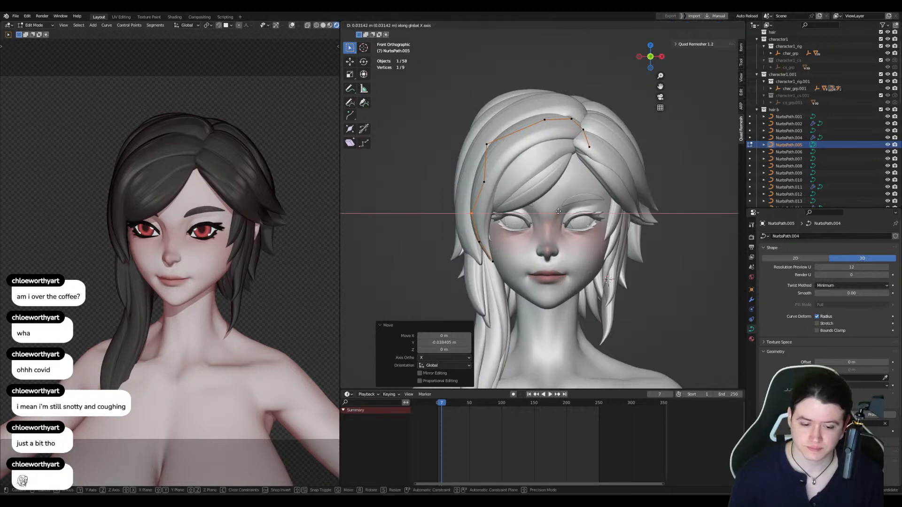
key(Tab)
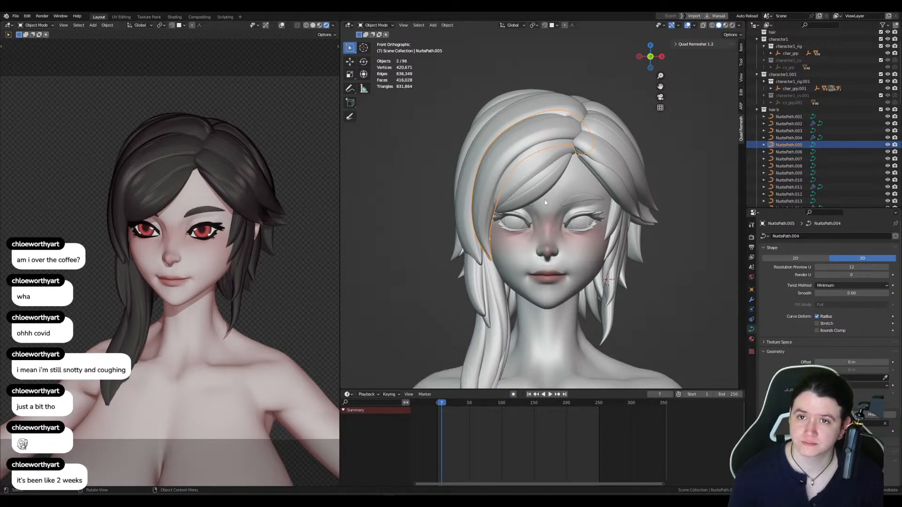
Step: Reposition the selected curve control points of the outer side strand on the character's right
middle_drag(530, 202, 532, 204)
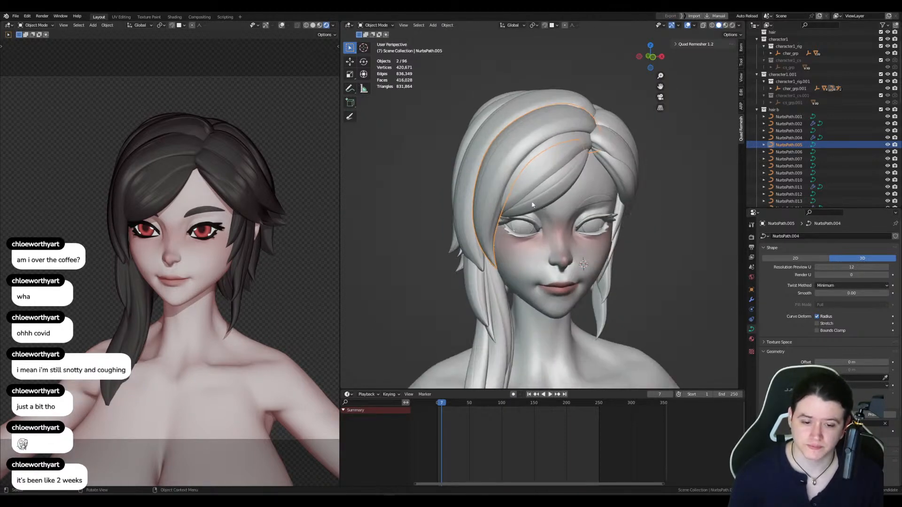
click(461, 218)
key(Tab)
middle_drag(503, 254, 540, 265)
key(g)
click(558, 266)
key(Tab)
Step: Shift the three lowest control points of side strand NurbsPath.034 along X toward the neck
click(520, 286)
key(Tab)
drag(450, 218, 505, 368)
key(g)
key(x)
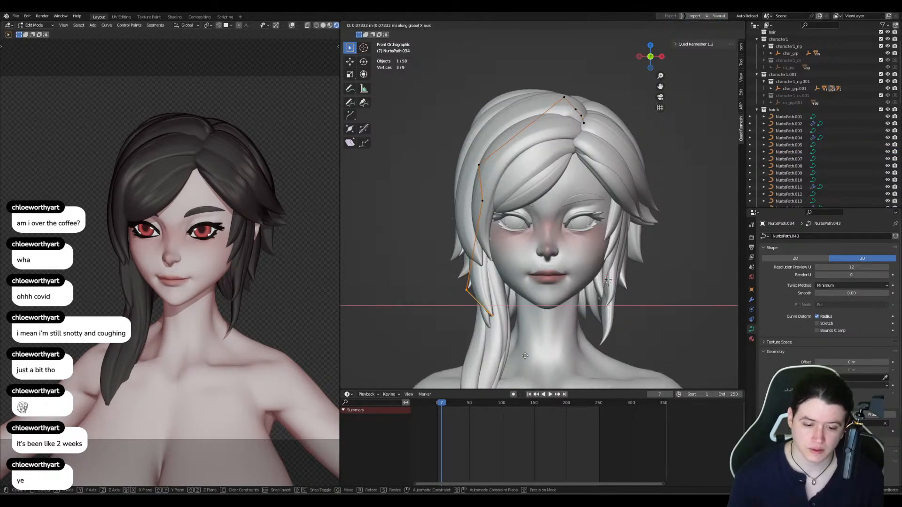
click(508, 368)
key(Tab)
shift+middle_drag(509, 364, 512, 326)
middle_drag(225, 300, 238, 304)
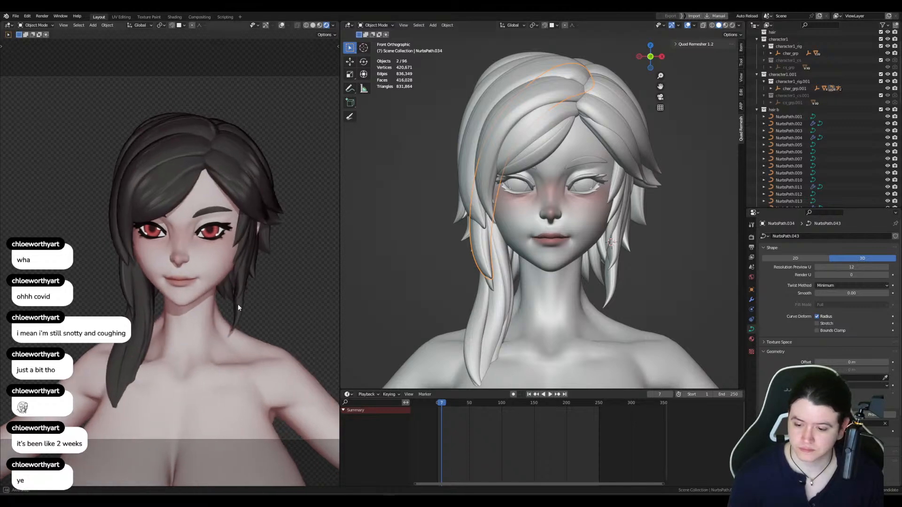
Step: Select the side strand NurbsPath.010 that hangs beside the face on the character's right
mouse_move(545, 263)
alt+middle_down()
mouse_move(516, 262)
mouse_move(552, 261)
alt+middle_up()
shift+middle_drag(555, 258, 550, 239)
click(516, 276)
shift+click(484, 272)
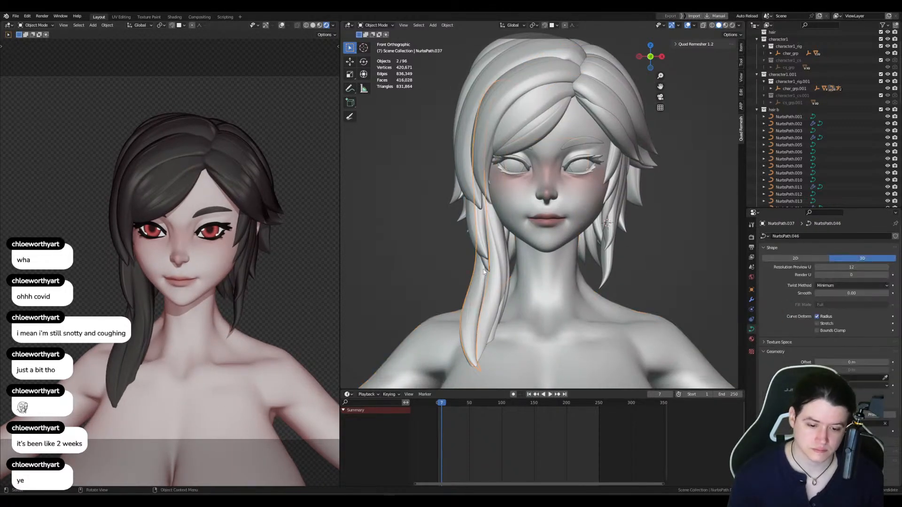
shift+click(492, 266)
shift+click(488, 263)
key(d)
drag(505, 242, 509, 249)
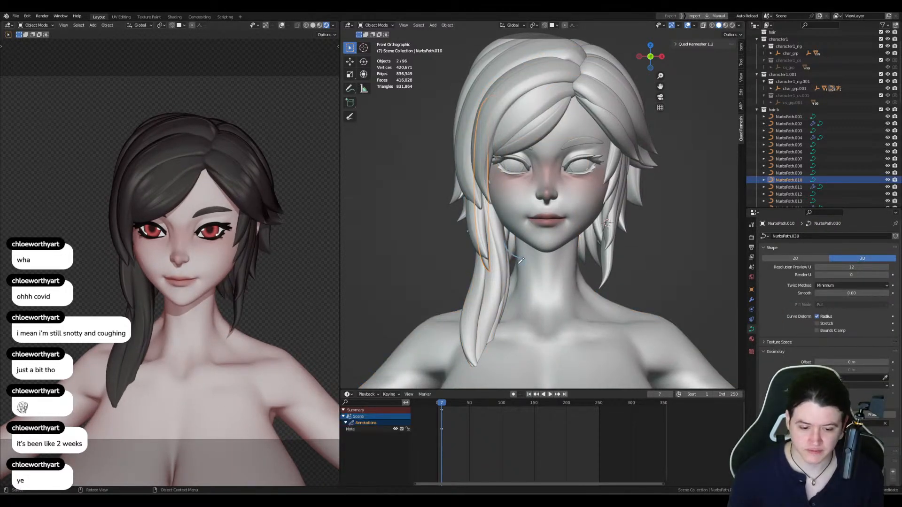
key(ctrl+z)
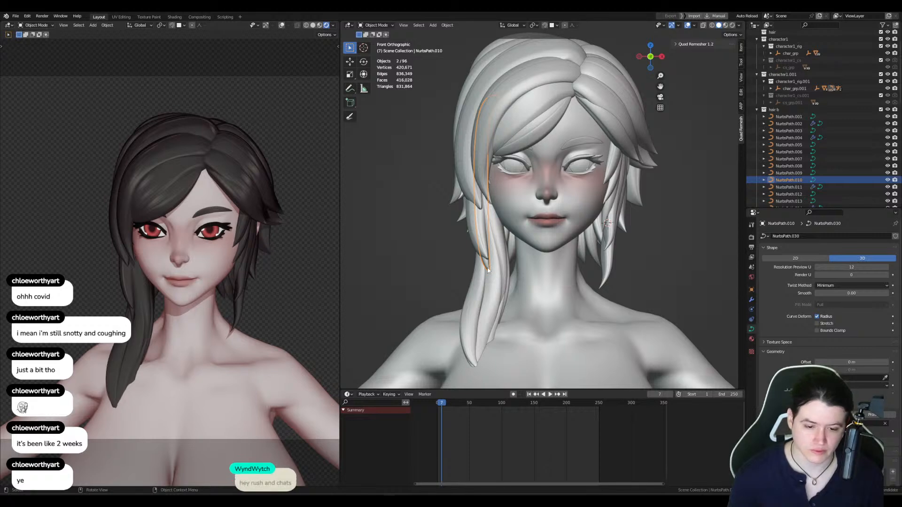
Step: Duplicate the selected side strand in place and open the copy for point editing
alt+middle_drag(555, 262, 522, 264)
key(shift+d)
right_click(560, 258)
key(Tab)
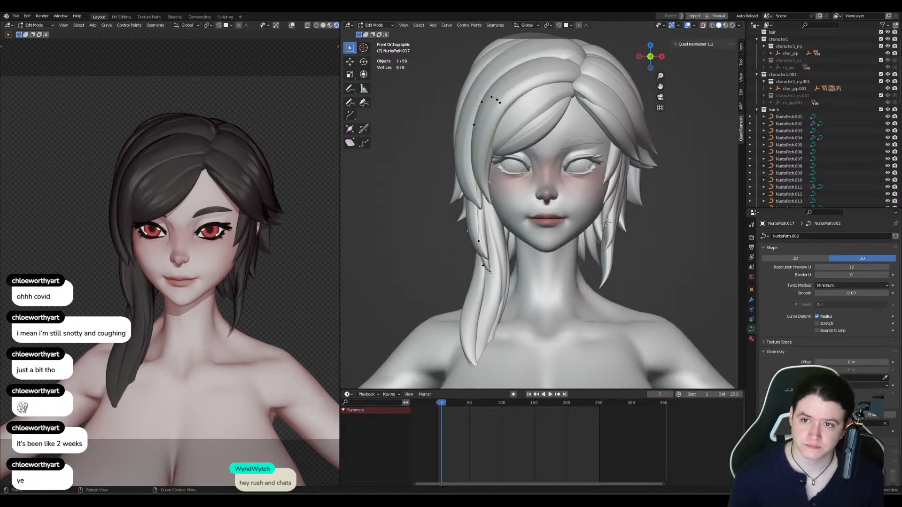
Step: Move the whole duplicated strand along Y, rotate it about 4°, and place it nearer the jaw in front view
key(a)
alt+middle_drag(490, 273, 604, 263)
key(g)
key(y)
click(561, 271)
key(r)
click(606, 265)
key(g)
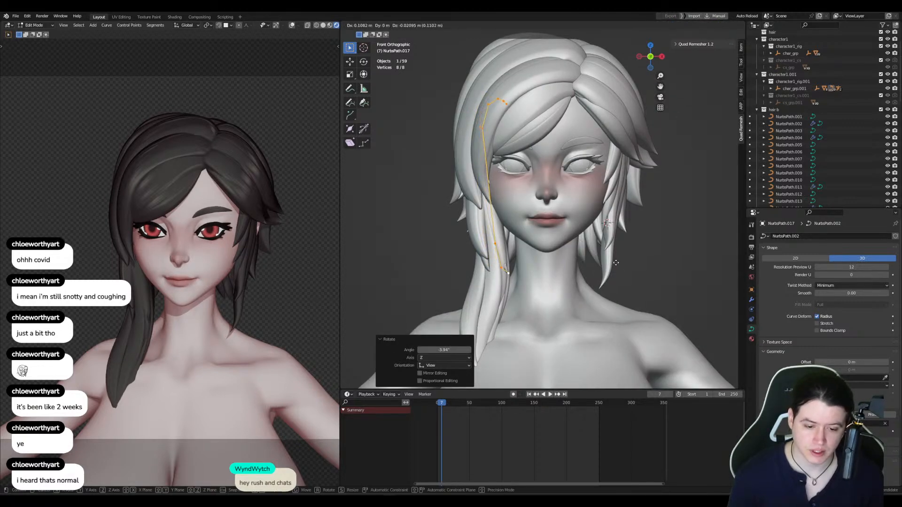
click(617, 263)
Step: Bend the duplicated strand's lower end by moving and rotating its last three points and repositioning the point above the tip
drag(478, 226, 532, 295)
key(g)
click(540, 291)
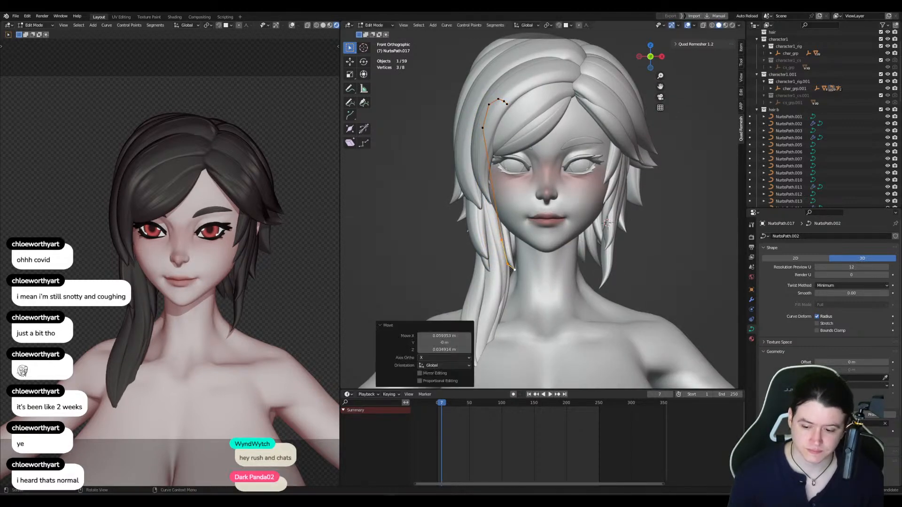
key(r)
click(548, 278)
drag(482, 220, 515, 252)
key(g)
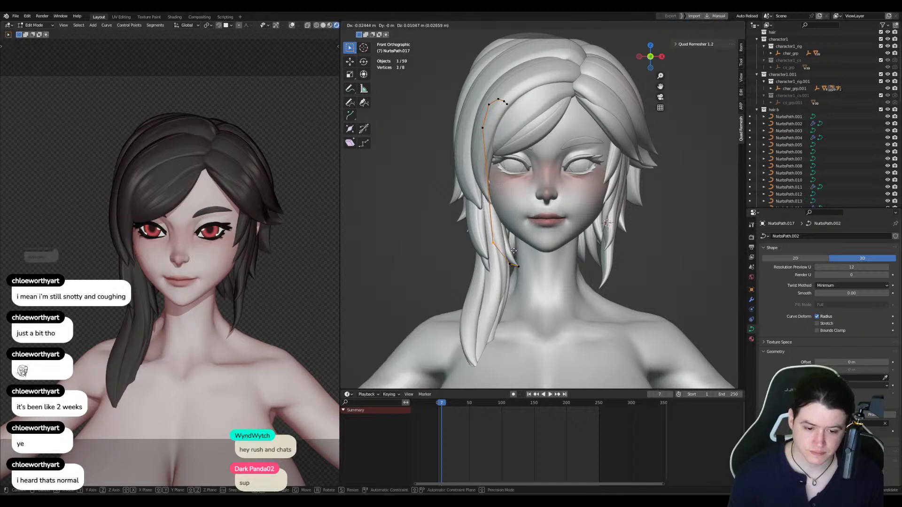
click(513, 249)
Step: In side view, shift the duplicated strand's lower control point along Y and reposition its tip
alt+middle_drag(513, 249, 488, 250)
key(g)
key(y)
click(491, 250)
drag(498, 256, 513, 269)
key(g)
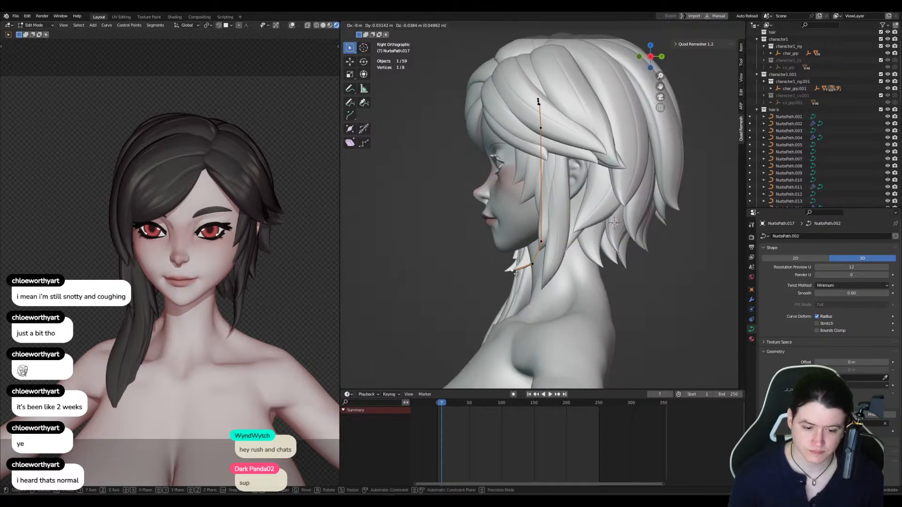
click(524, 275)
Step: Refine the lower curve of the duplicated strand in front view by nudging its control points beside the jaw
alt+middle_drag(523, 275, 493, 242)
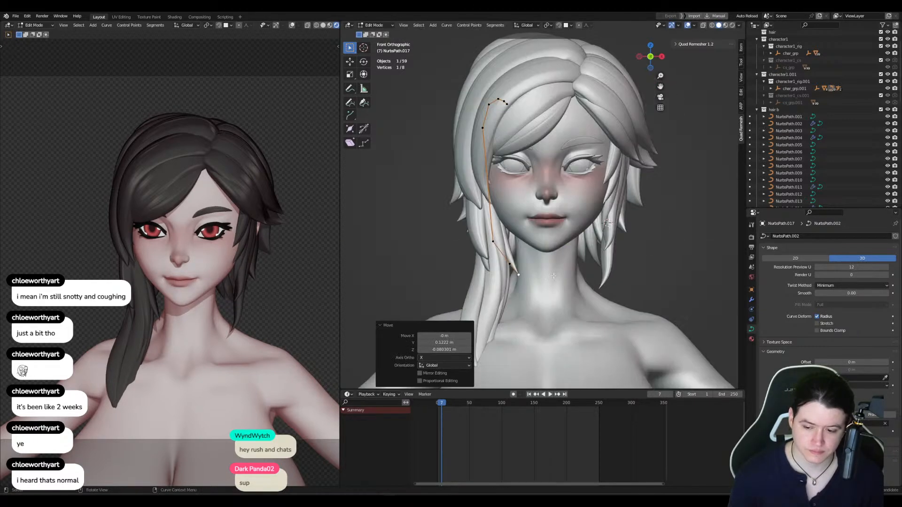
key(g)
click(499, 248)
key(g)
click(506, 251)
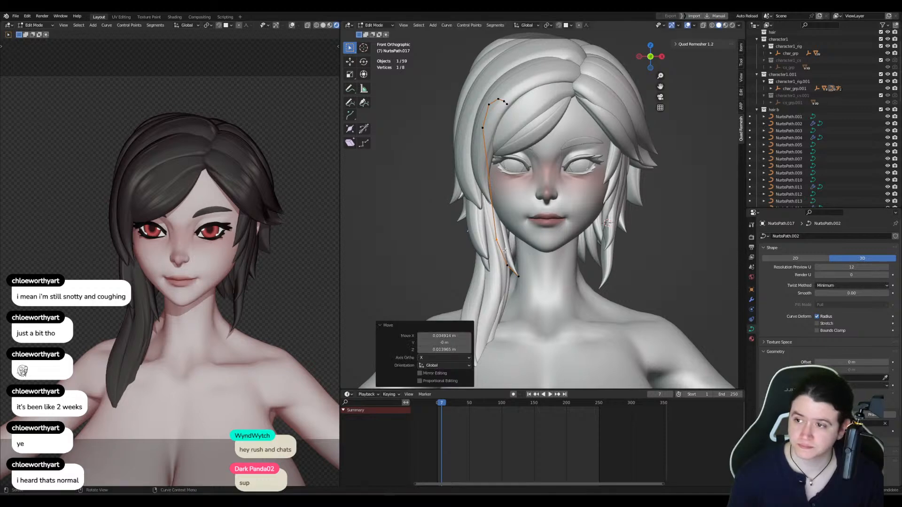
Step: Shift the five upper control points of the duplicated strand along X and finish editing the strand
shift+middle_drag(505, 250, 528, 300)
drag(454, 125, 529, 202)
key(g)
key(x)
click(534, 219)
shift+middle_drag(558, 265, 558, 219)
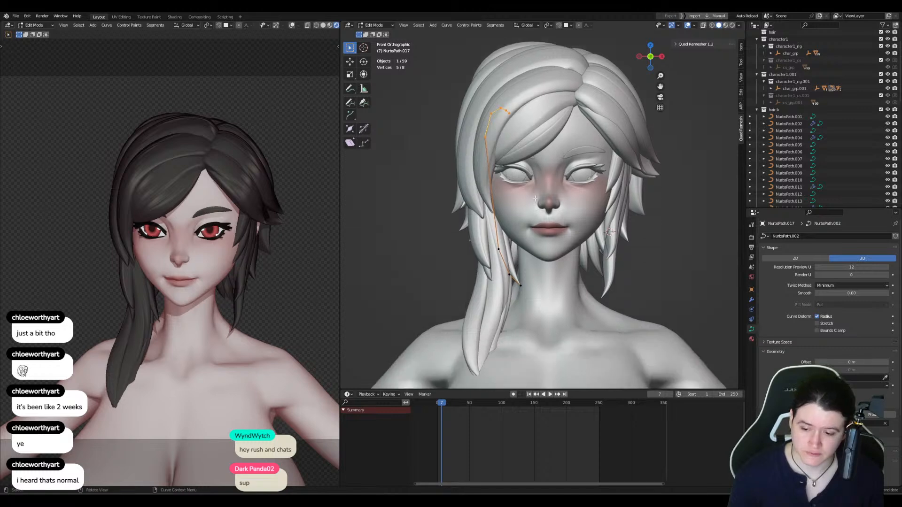
key(Tab)
Step: Move one tip control point of the side hair cluster NurbsPath.002, on the character's left, along X in front view
shift+middle_drag(497, 191, 598, 243)
click(598, 243)
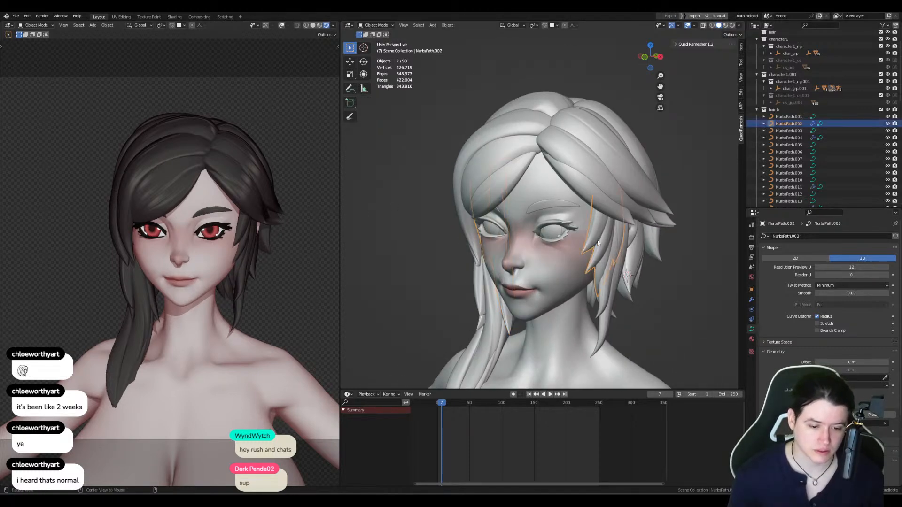
key(KP_1)
key(Tab)
click(598, 242)
key(g)
key(x)
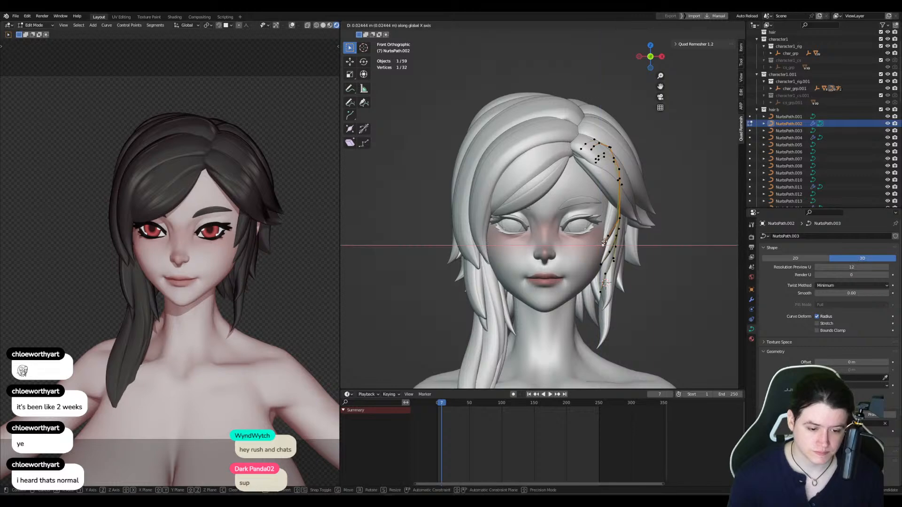
click(604, 243)
Step: Move the selected tip point about 0.038 m in Y and -0.049 m in Z in side view, and about 0.028 m along X in front view
key(KP_3)
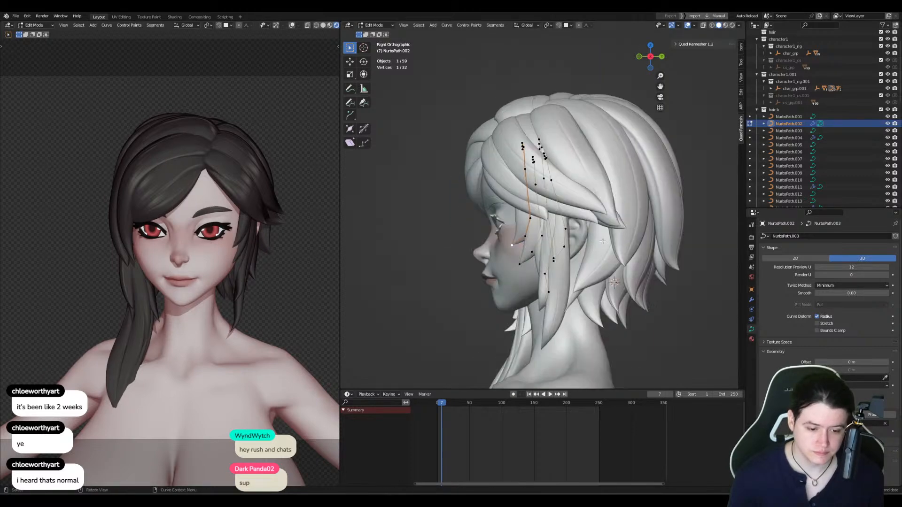
key(g)
click(604, 242)
key(KP_1)
key(g)
key(x)
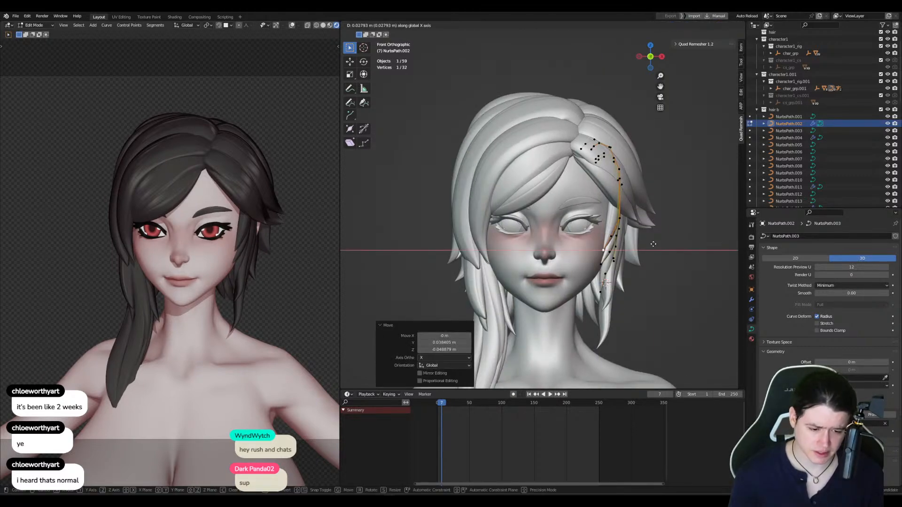
click(653, 244)
shift+middle_drag(628, 212, 614, 230)
middle_drag(613, 231, 534, 228)
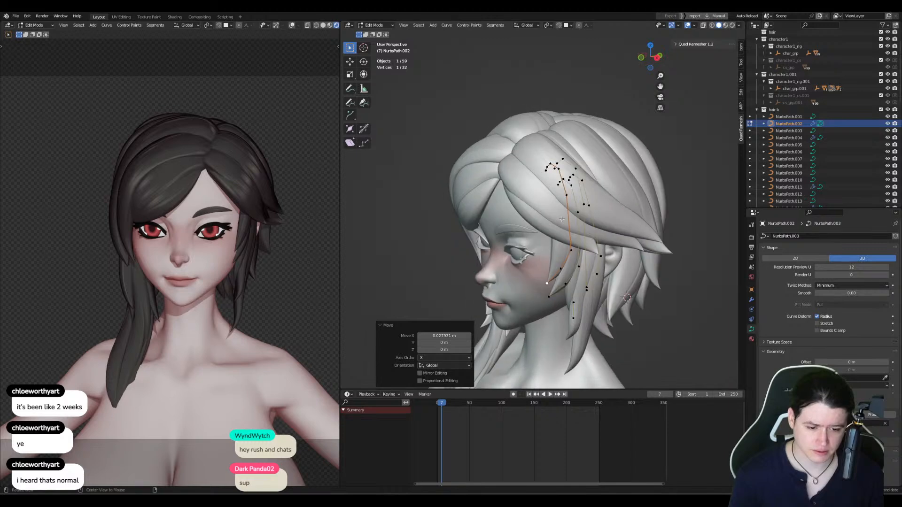
Step: Shift the strand's four upper control points about 0.014 m along X in front view
key(KP_1)
drag(597, 182, 649, 221)
key(g)
key(x)
click(648, 221)
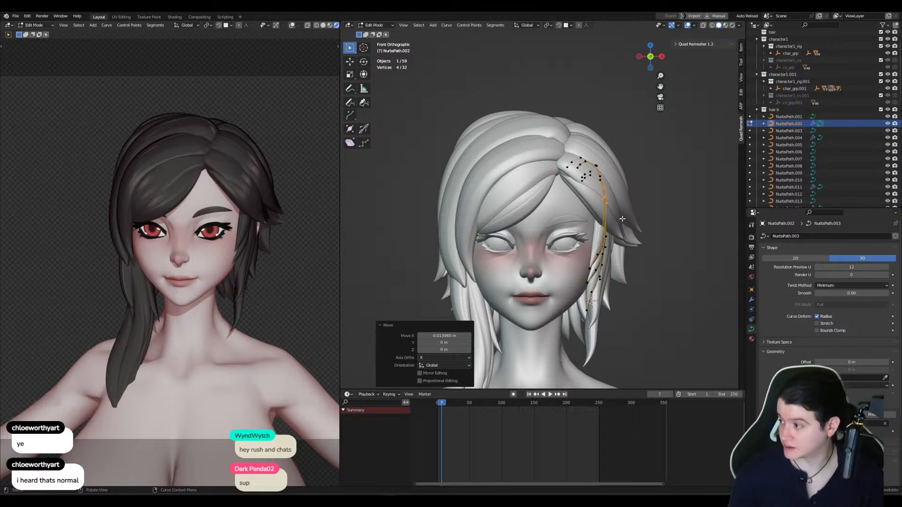
shift+middle_drag(599, 273, 595, 255)
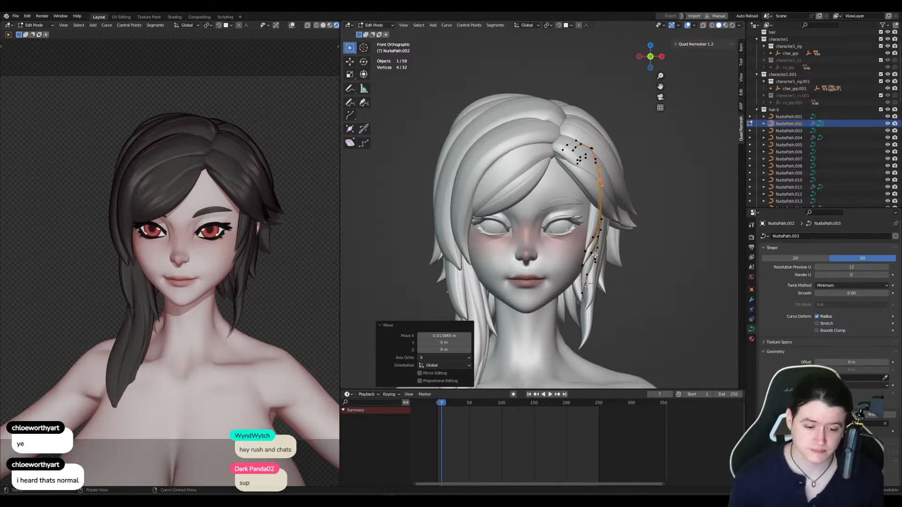
Step: Nudge one lower control point beside the cheek about 0.014 m in X and -0.010 m in Z, and finish editing the strand
click(588, 242)
key(g)
click(594, 243)
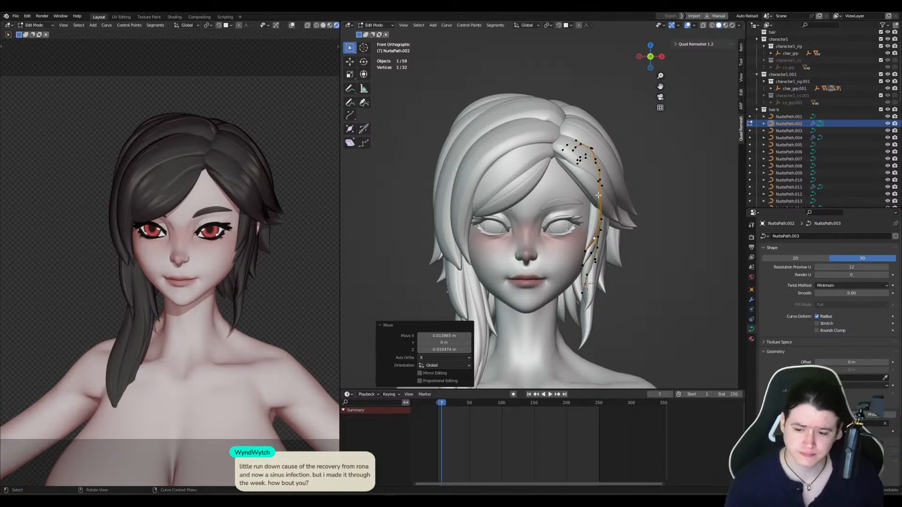
middle_drag(598, 195, 536, 183)
key(Tab)
Step: Move the three root control points of fringe strand NurbsPath.013 in the horizontal plane at the parting, fine-tune their position and finish editing
click(522, 183)
key(Tab)
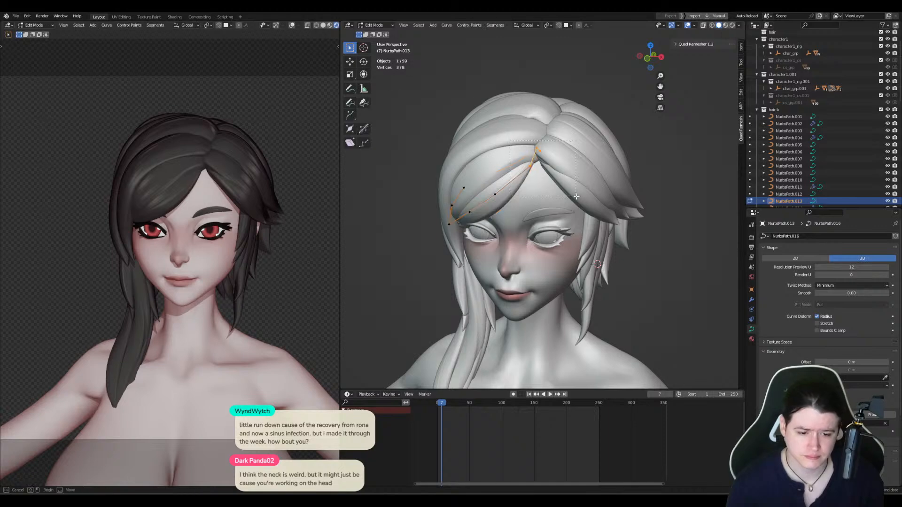
key(g)
key(shift+z)
click(644, 173)
mouse_move(655, 172)
middle_down()
mouse_move(614, 167)
mouse_move(642, 174)
middle_up()
key(g)
click(621, 176)
key(Tab)
Step: Reposition two middle control points of NurbsPath.033, the front strand on the character's left side, redoing the first placement
click(576, 167)
middle_drag(577, 168, 598, 169)
key(Tab)
key(b)
drag(579, 112, 634, 186)
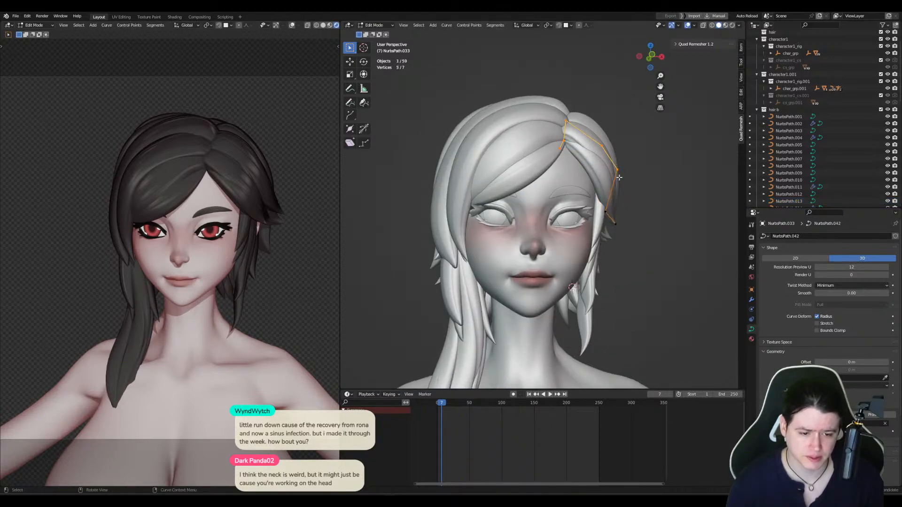
middle_drag(634, 185, 653, 187)
key(g)
click(639, 188)
key(ctrl+z)
key(g)
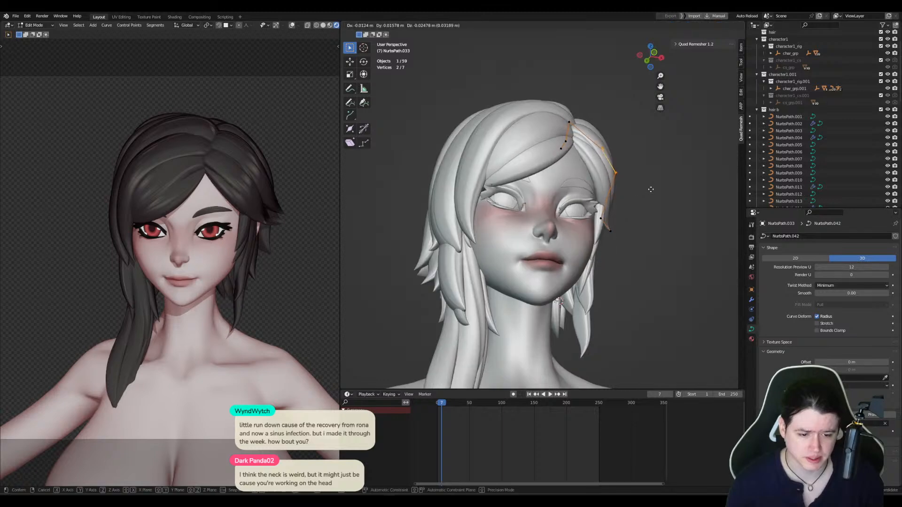
click(650, 189)
Step: Move the three root control points of NurbsPath.033 at the parting and finish editing the strand
key(b)
drag(501, 95, 574, 169)
key(g)
click(578, 179)
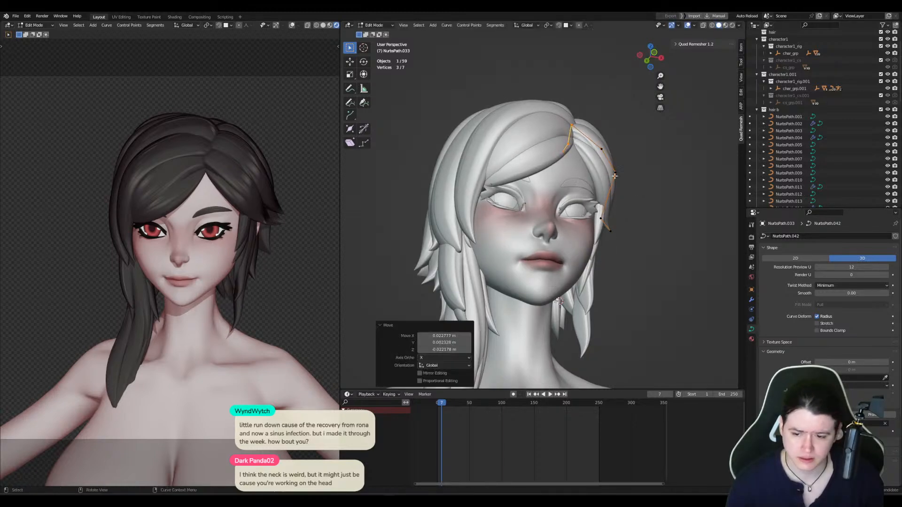
middle_drag(579, 179, 496, 187)
key(Tab)
Step: Delete the two outermost tip control points of fringe strand NurbsPath.013 and taper its new end point by about 0.116
click(496, 180)
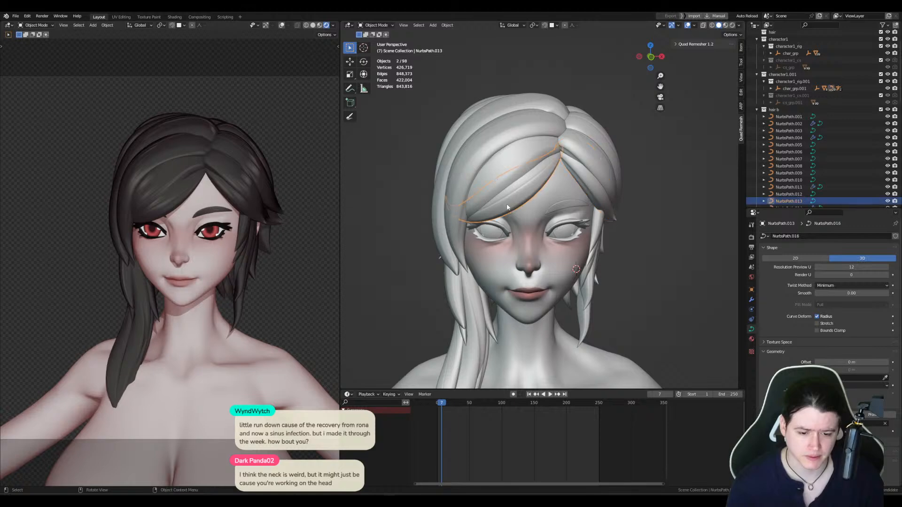
key(Tab)
middle_drag(427, 193, 389, 155)
drag(389, 155, 482, 227)
key(x)
click(483, 228)
click(500, 233)
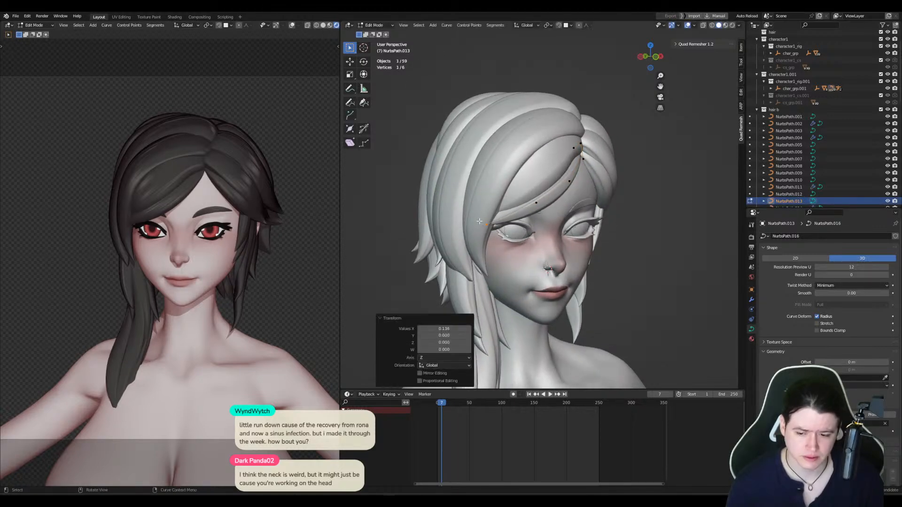
Step: Shrink the radius of the fringe strand's control point next to its tip and try adjusting the end point's radius
click(538, 203)
key(alt+s)
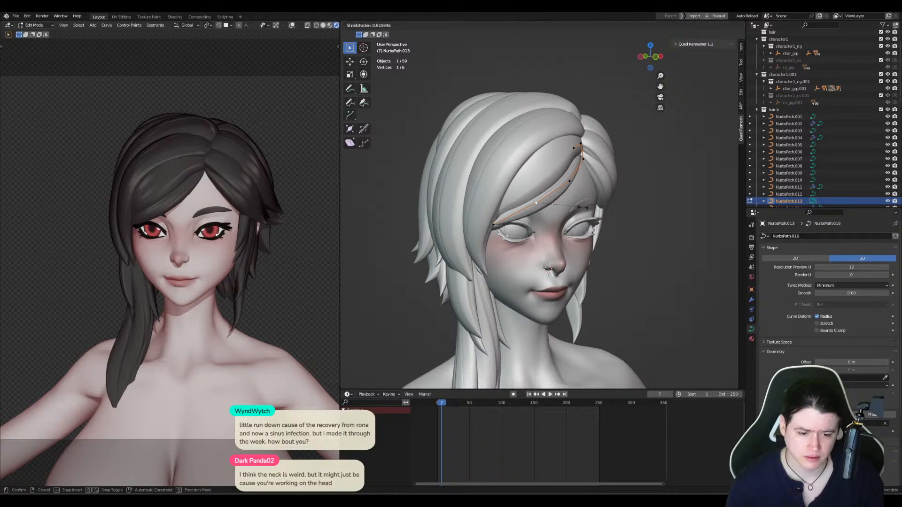
click(545, 207)
click(493, 225)
middle_drag(667, 221, 614, 228)
key(alt+s)
right_click(594, 228)
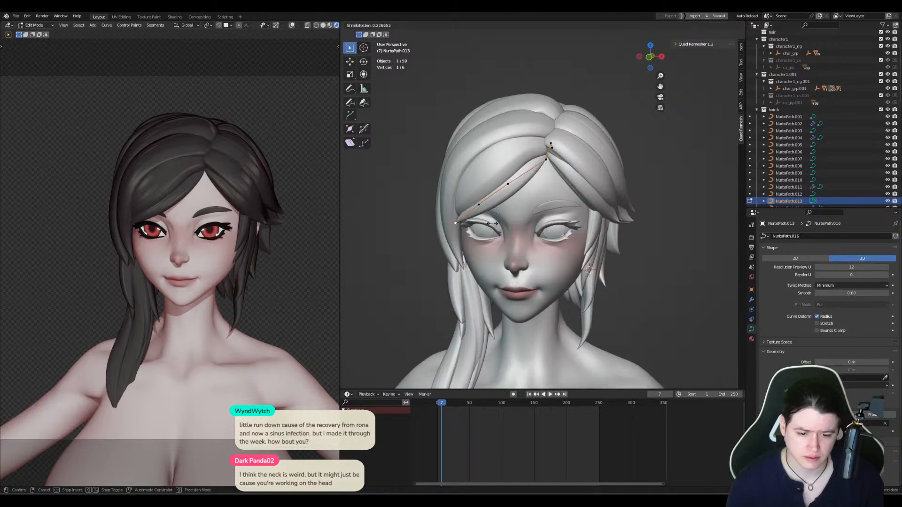
Step: Reposition the fringe strand's lower control points above the character's right eye and finish editing
middle_drag(540, 220, 571, 217)
key(g)
click(522, 214)
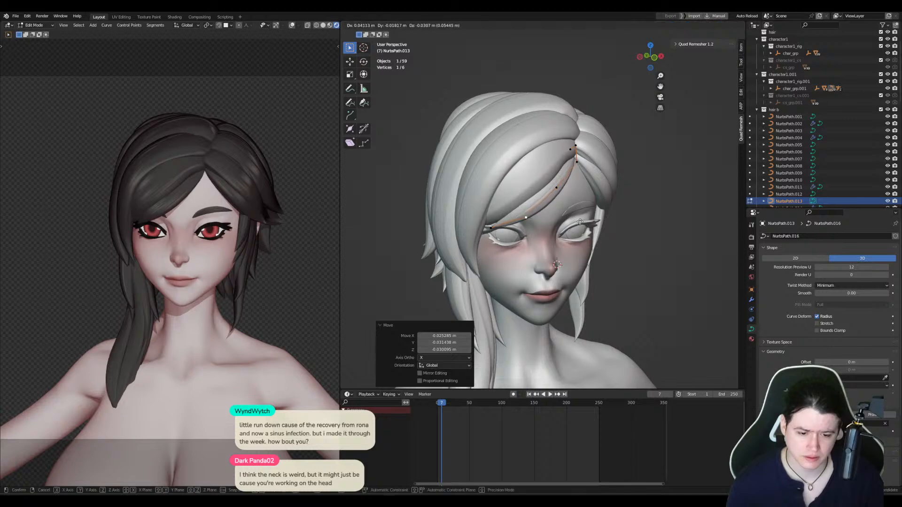
click(534, 212)
key(Tab)
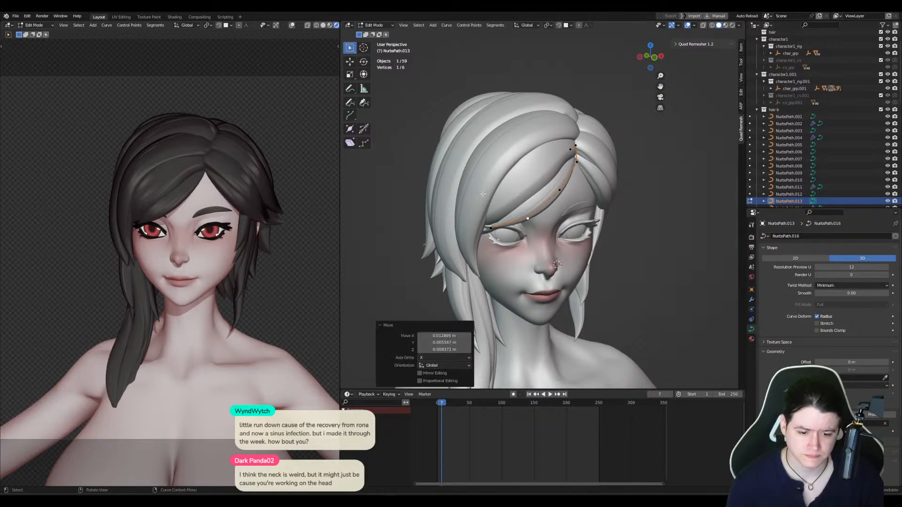
Step: Tilt all control points of the neighbouring fringe strand NurbsPath.007 and finish editing it
click(533, 190)
key(Tab)
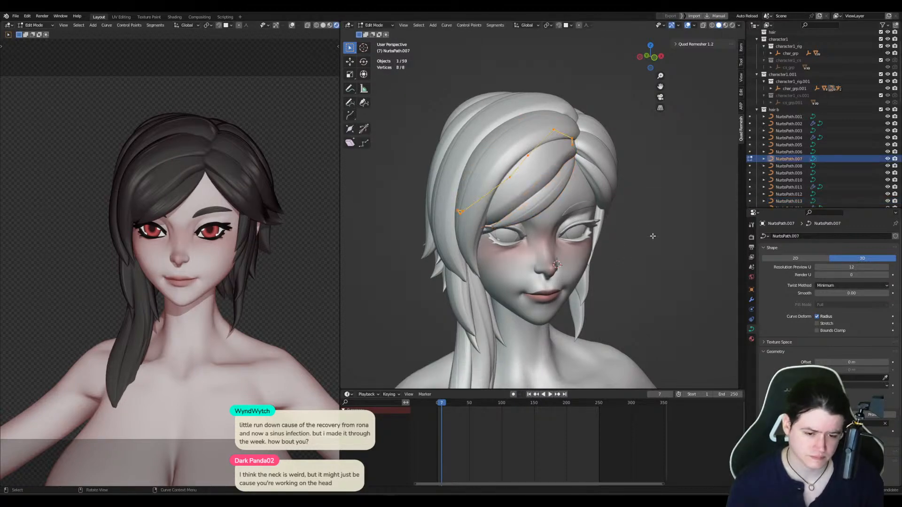
key(ctrl+t)
click(645, 236)
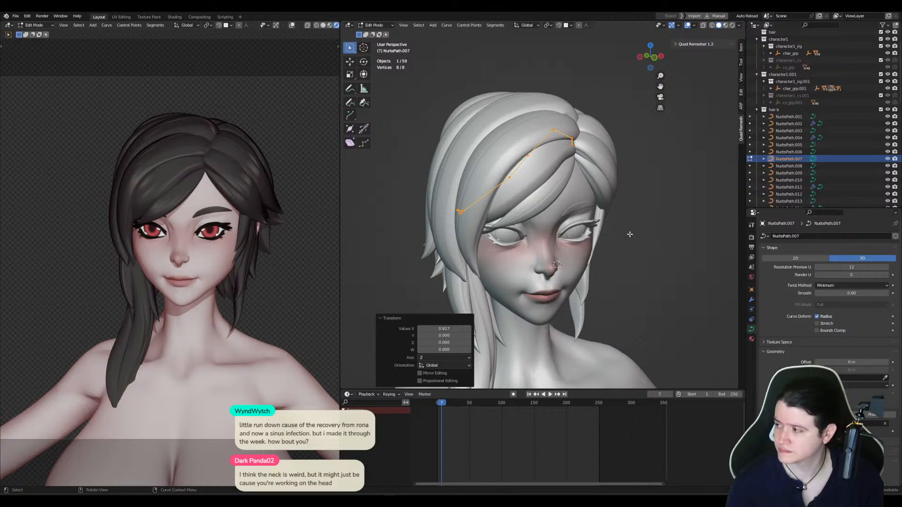
drag(513, 178, 510, 173)
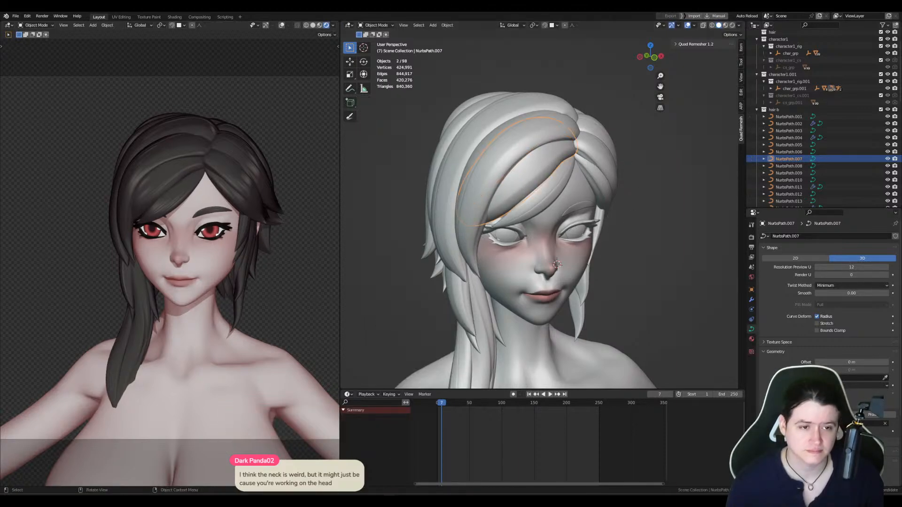
key(Tab)
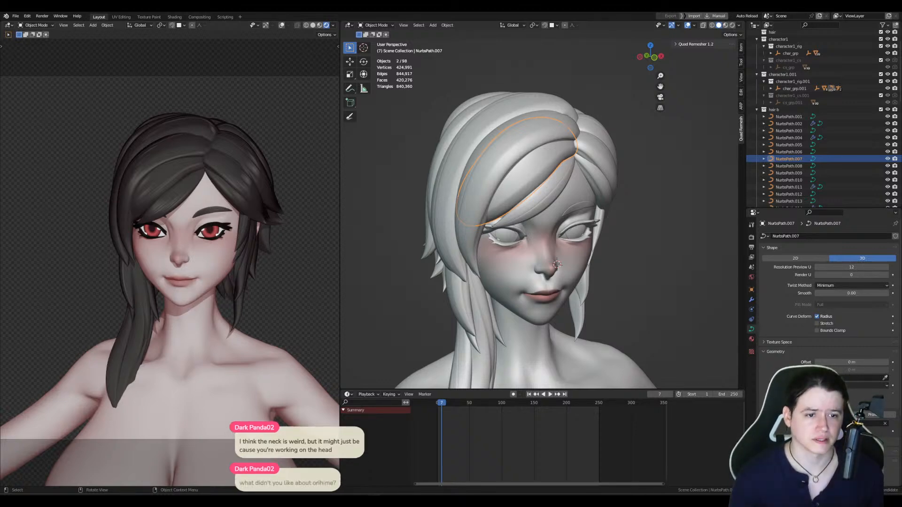
key(super+e)
drag(524, 69, 901, 0)
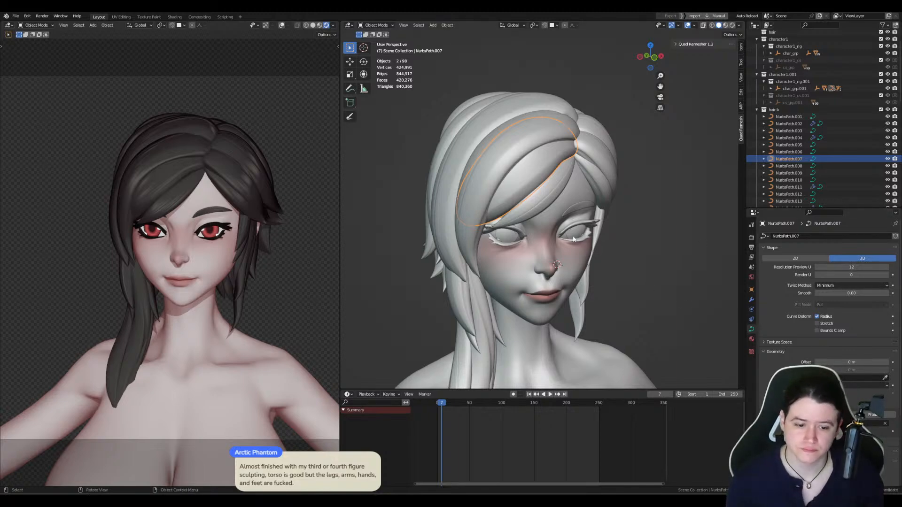
middle_drag(593, 182, 450, 205)
click(450, 206)
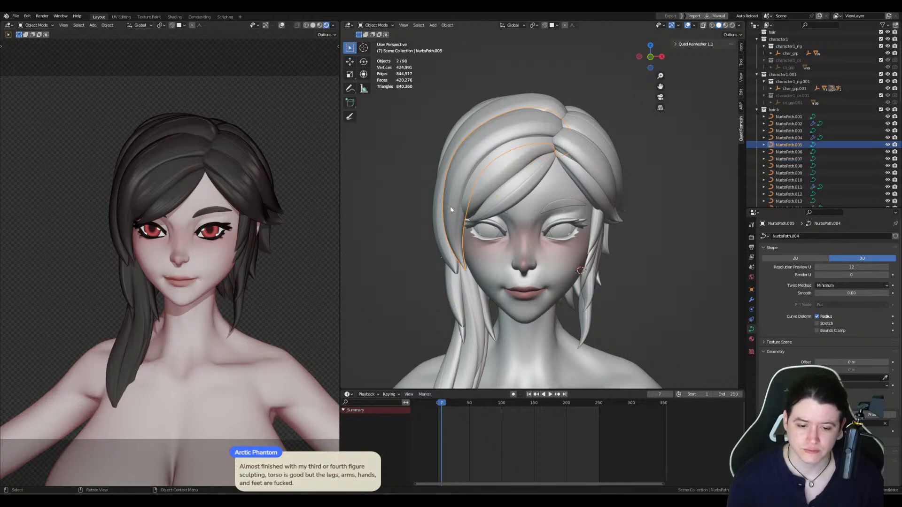
Step: Select the body mesh and examine the neck, shoulders and full-body proportions from several angles
click(555, 282)
scroll(658, 361, down, 2)
shift+middle_drag(593, 349, 586, 291)
click(585, 291)
click(549, 203)
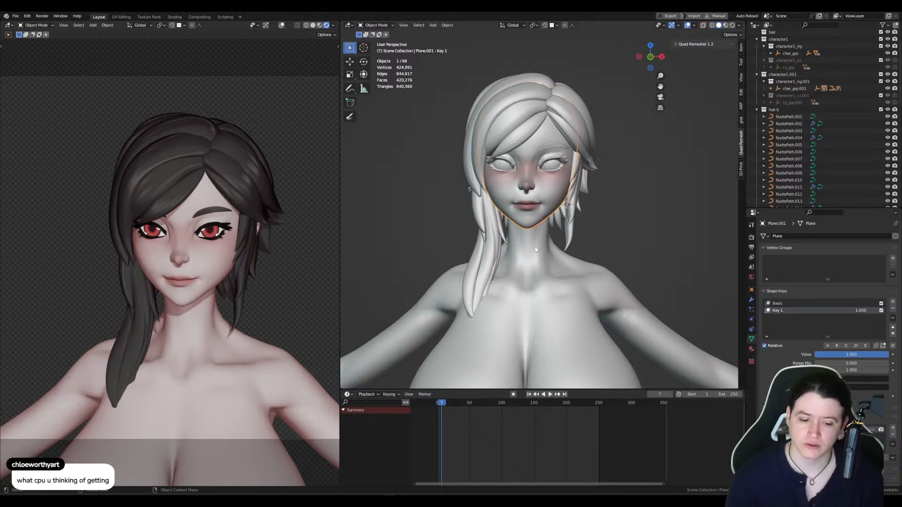
middle_drag(564, 242, 527, 238)
click(555, 214)
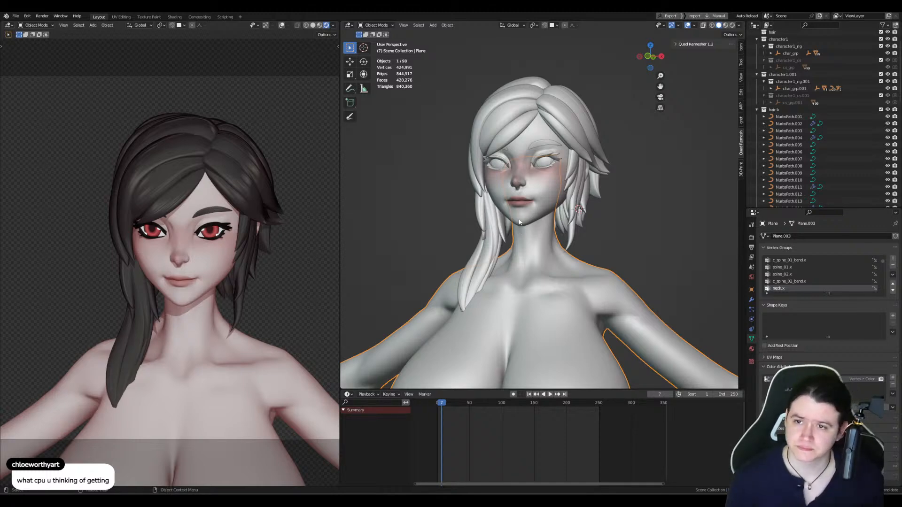
middle_drag(521, 222, 553, 256)
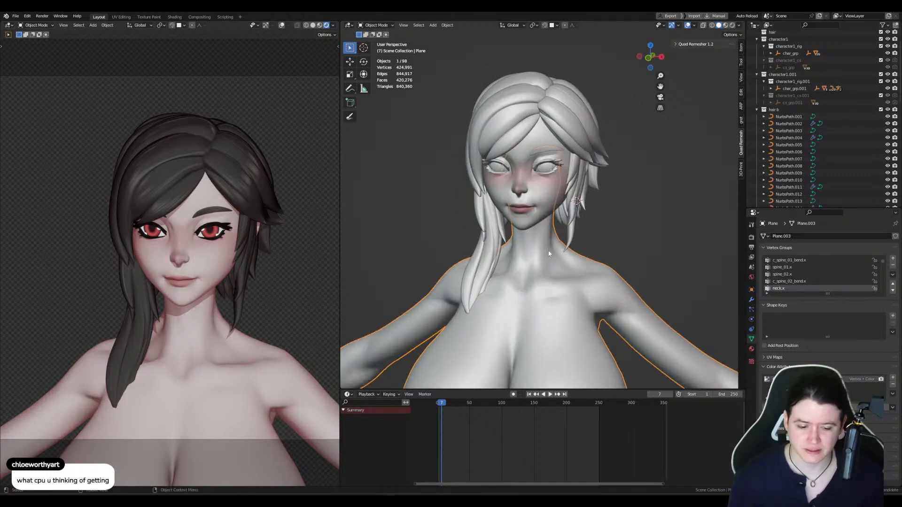
scroll(554, 257, down, 4)
shift+middle_drag(562, 292, 560, 212)
scroll(560, 212, down, 1)
scroll(560, 212, down, 1)
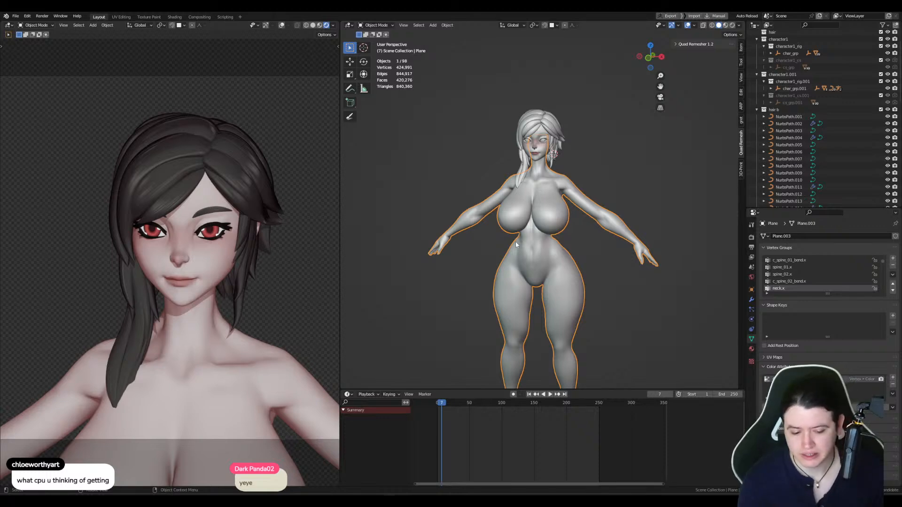
mouse_move(561, 250)
middle_down()
mouse_move(578, 244)
mouse_move(553, 248)
middle_up()
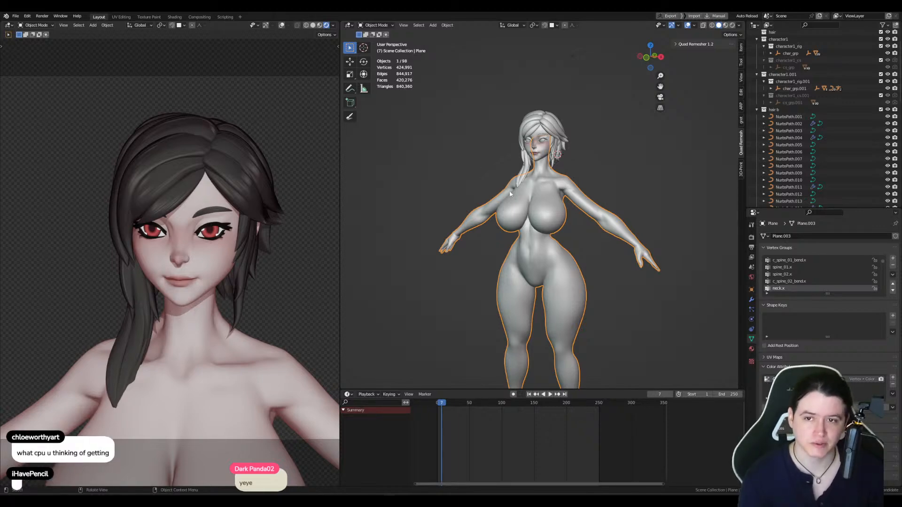
middle_drag(509, 191, 557, 204)
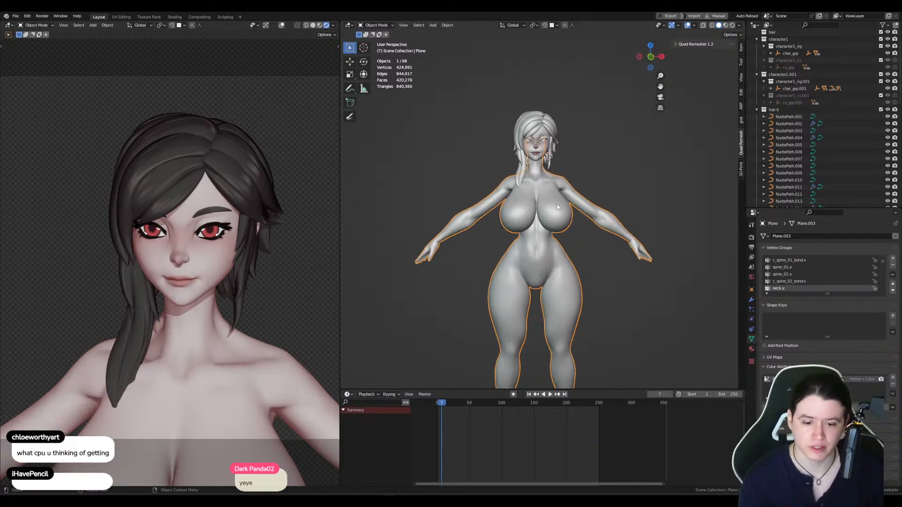
key(g)
right_click(546, 248)
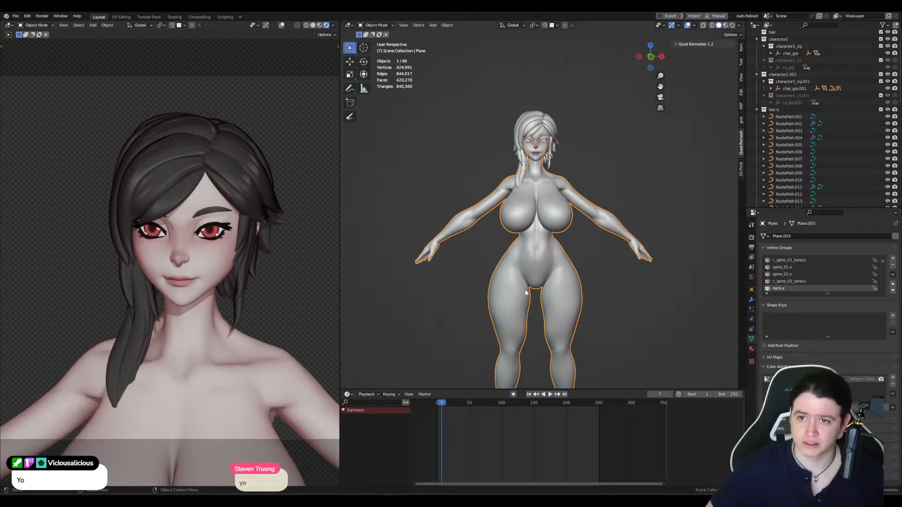
middle_drag(528, 273, 530, 245)
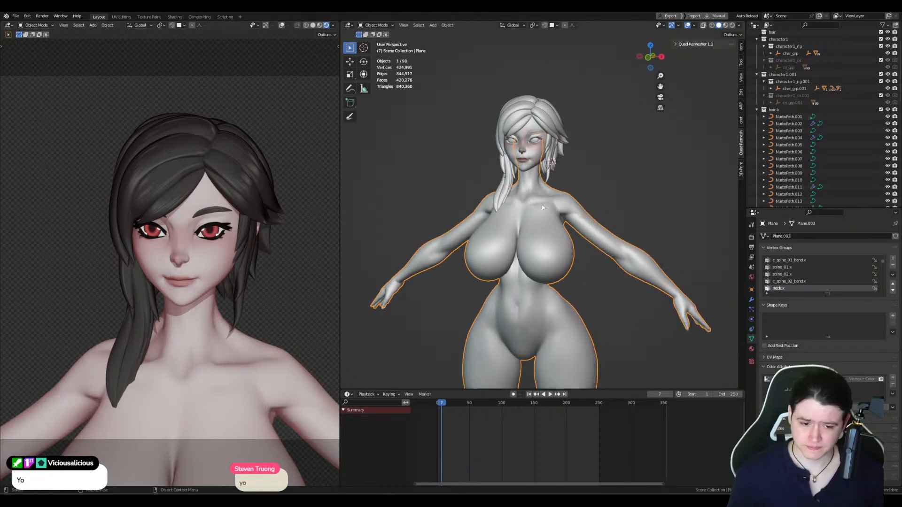
scroll(528, 267, up, 3)
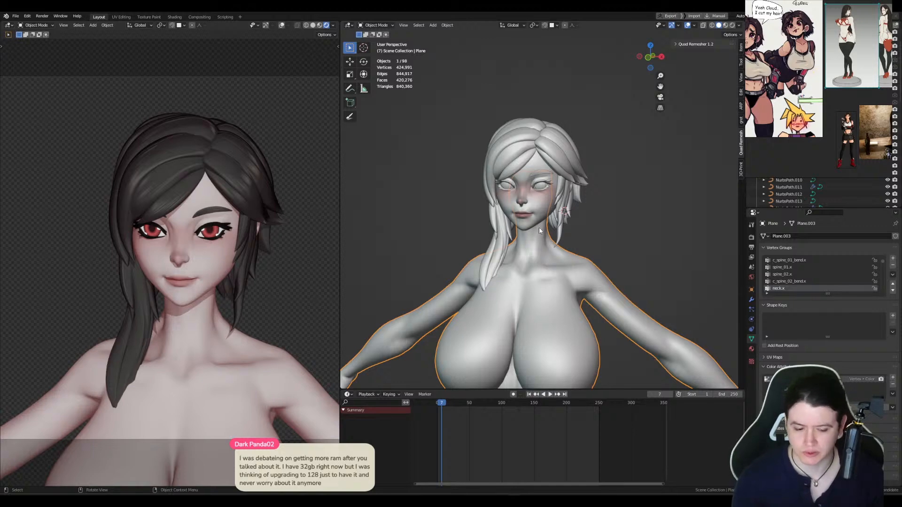
middle_drag(541, 233, 551, 229)
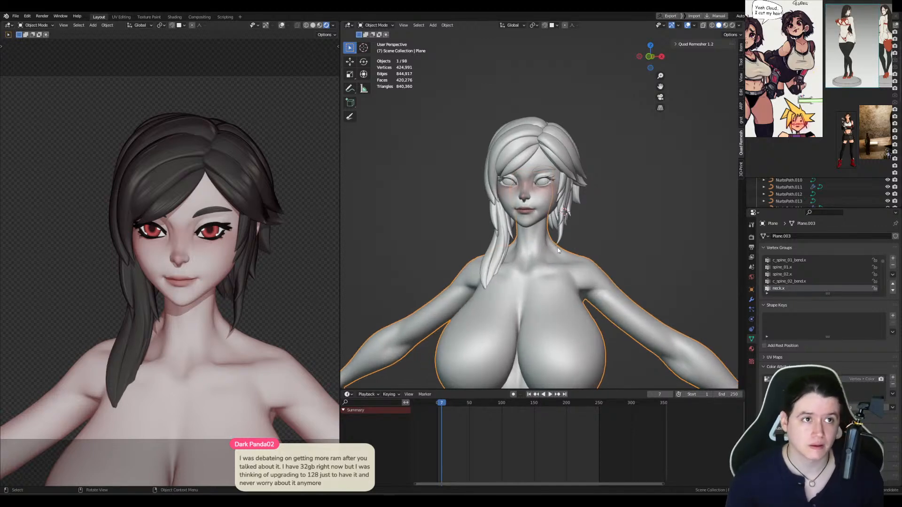
scroll(560, 249, down, 3)
Step: Switch the rendered preview viewport to solid shading and frame the character's full body in it
key(z)
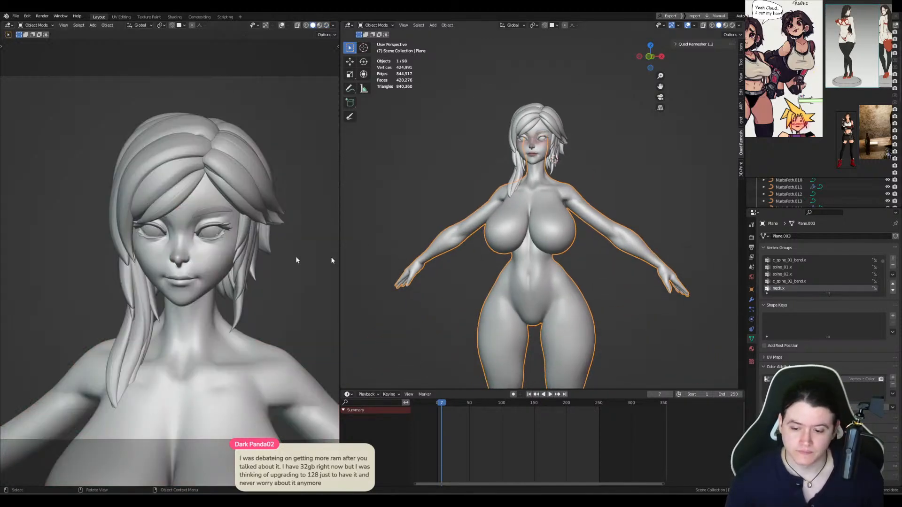
ctrl+alt+drag(296, 258, 238, 258)
mouse_move(568, 240)
alt+shift+mouse_down()
mouse_move(558, 203)
mouse_move(584, 267)
alt+shift+mouse_up()
Step: Frame the upper body in right side view and put the body mesh into Sculpt Mode
key(KP_1)
scroll(545, 214, up, 3)
scroll(582, 197, up, 1)
key(KP_3)
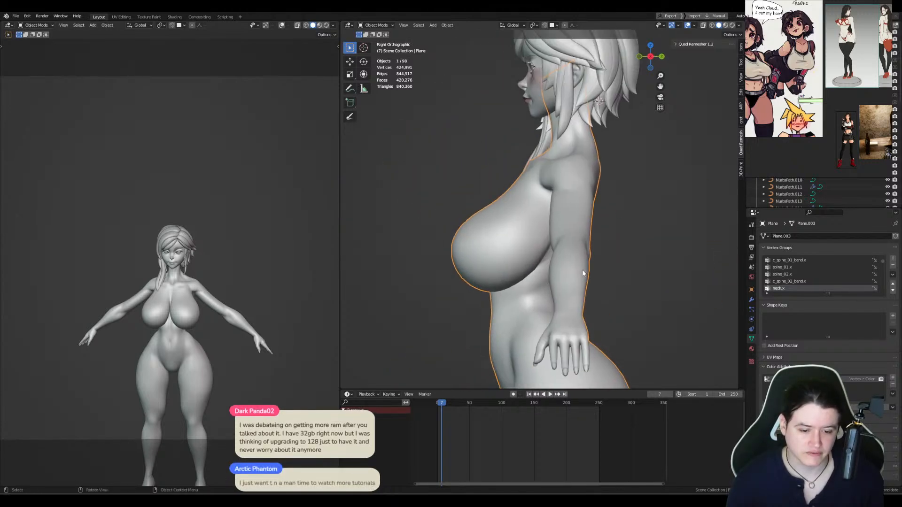
key(ctrl+Tab)
click(529, 225)
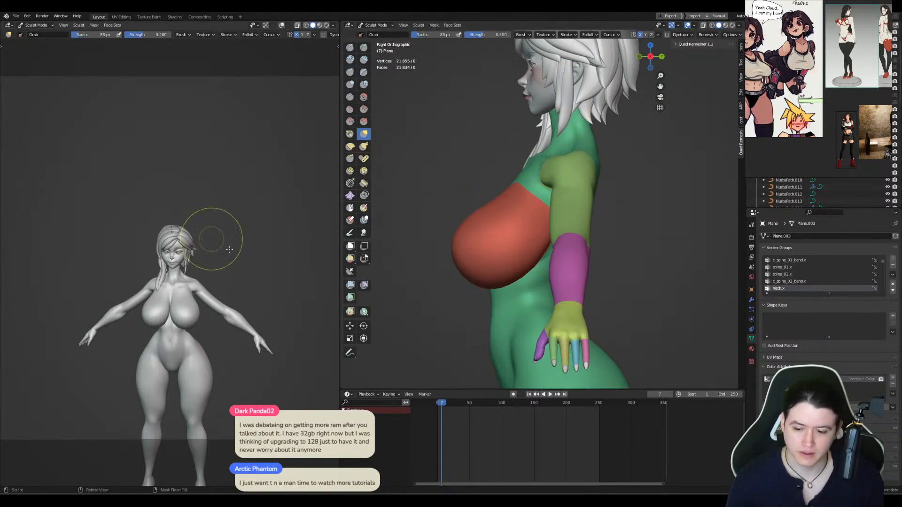
Step: Return the body mesh to Object Mode and duplicate it in place
shift+middle_drag(559, 209, 558, 195)
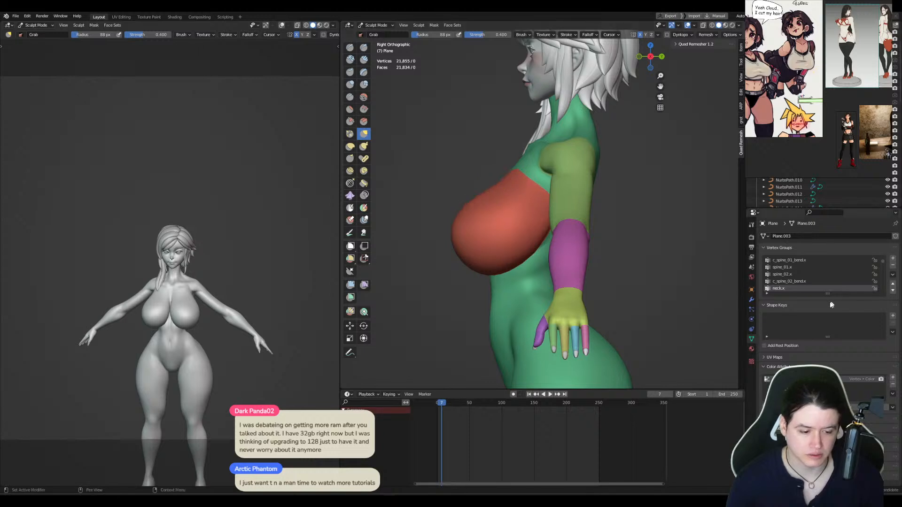
key(ctrl+Tab)
click(613, 241)
key(shift+d)
right_click(613, 242)
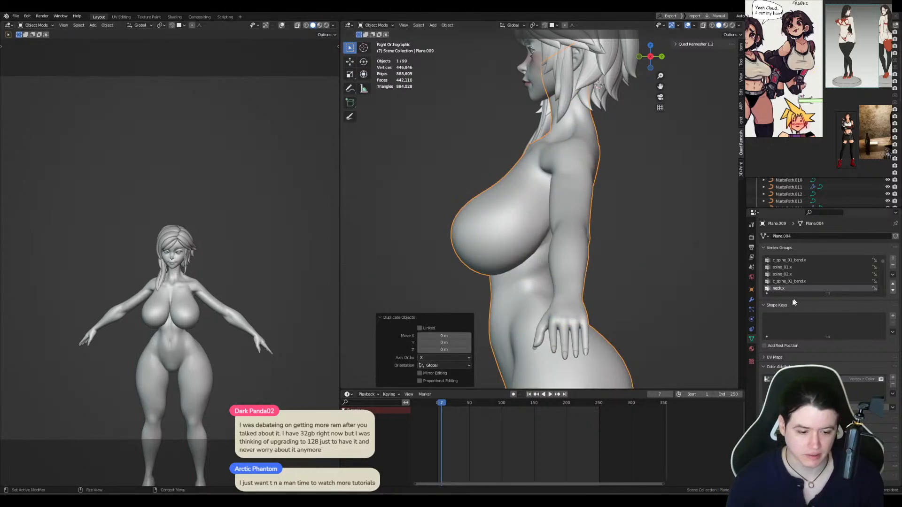
Step: Select the duplicate's entire mesh in Edit Mode and fatten it slightly outward along its normals
click(751, 299)
key(Tab)
key(alt+a)
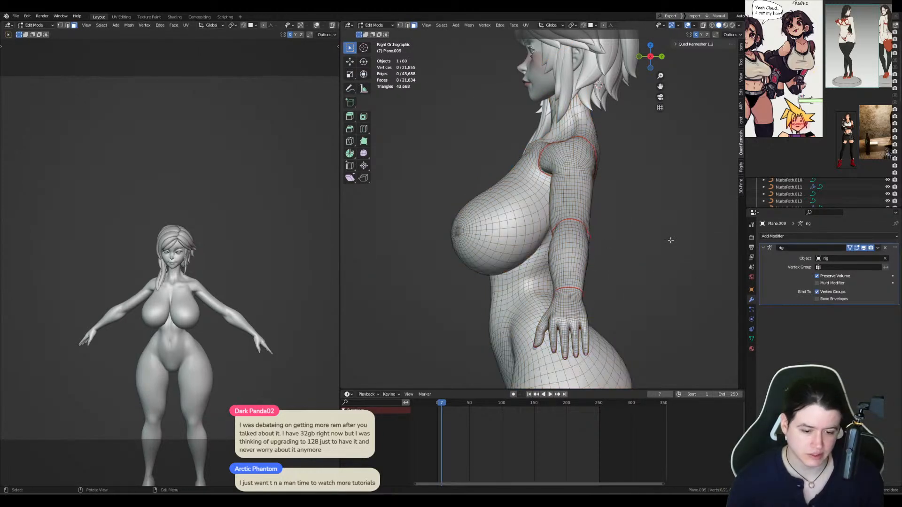
key(a)
key(alt+s)
click(672, 239)
key(Tab)
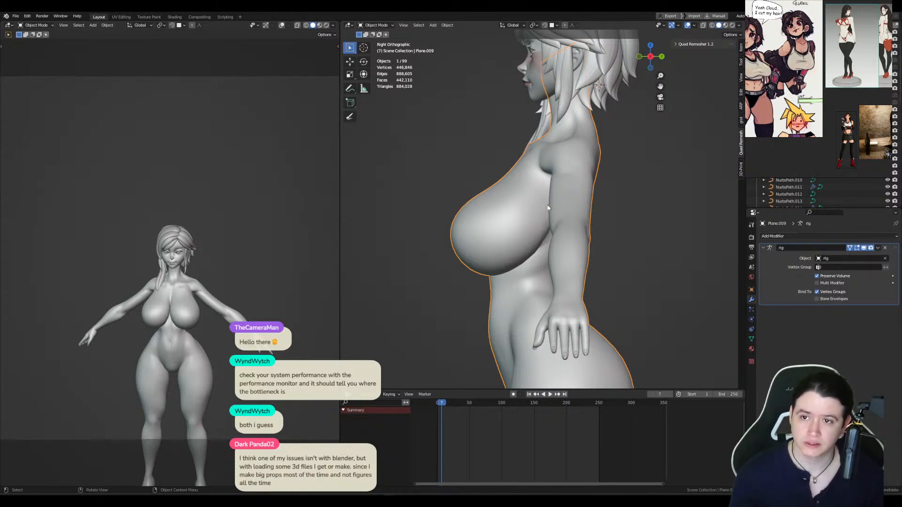
Step: Examine the duplicated body's torso and shoulders in side, front and angled views
scroll(547, 208, up, 1)
scroll(516, 201, down, 2)
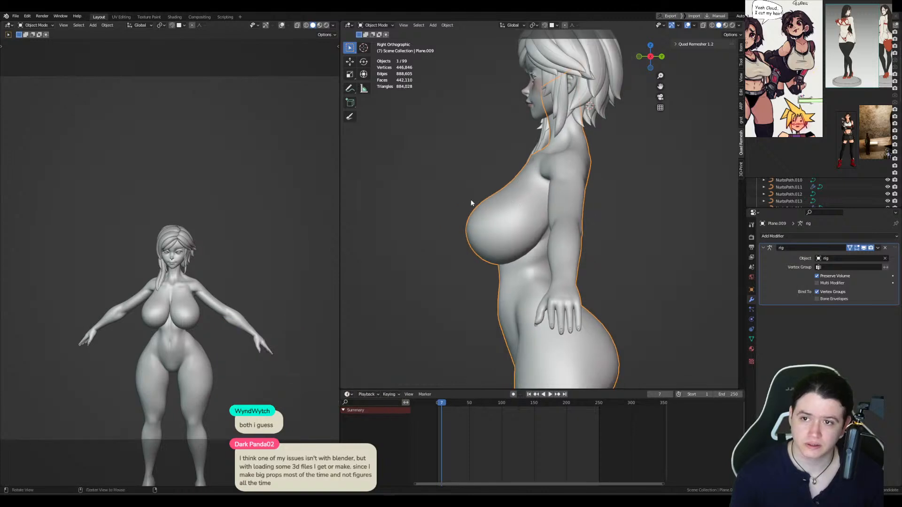
alt+middle_drag(471, 201, 525, 208)
scroll(533, 207, up, 3)
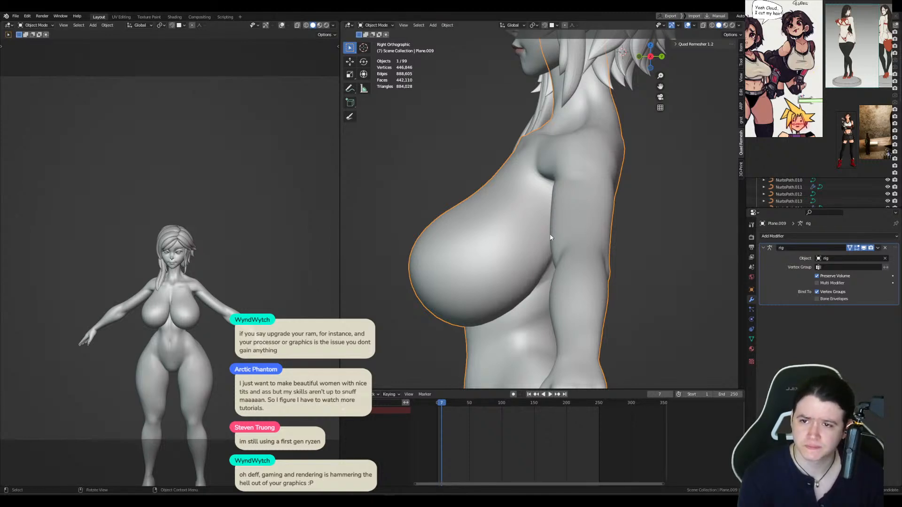
key(KP_Decimal)
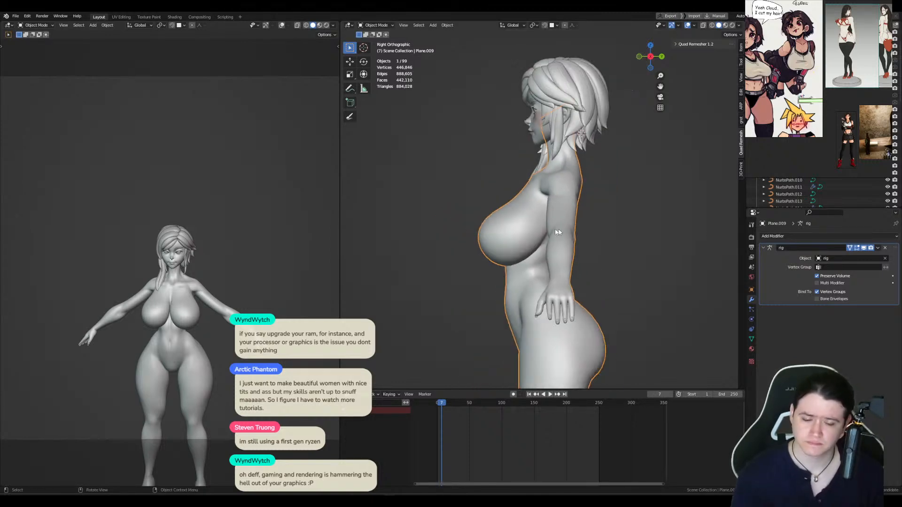
key(KP_1)
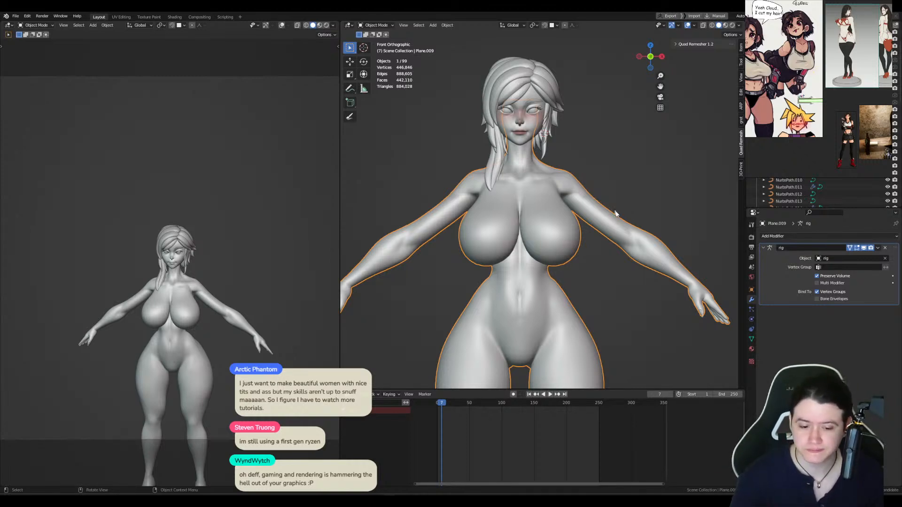
middle_drag(602, 229, 554, 206)
scroll(549, 198, up, 4)
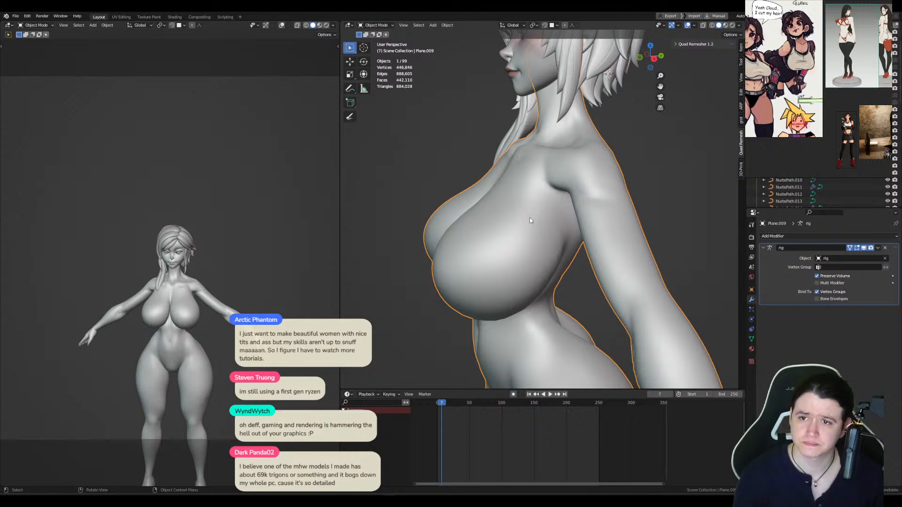
mouse_move(530, 221)
middle_down()
mouse_move(565, 208)
mouse_move(531, 203)
mouse_move(536, 210)
mouse_move(553, 188)
mouse_move(555, 217)
mouse_move(587, 244)
mouse_move(543, 234)
middle_up()
scroll(554, 217, down, 5)
scroll(543, 234, up, 3)
Step: Put the duplicate into Sculpt Mode, lasso-mask a band across the bust and ribcage in side view, and invert the mask
key(ctrl+Tab)
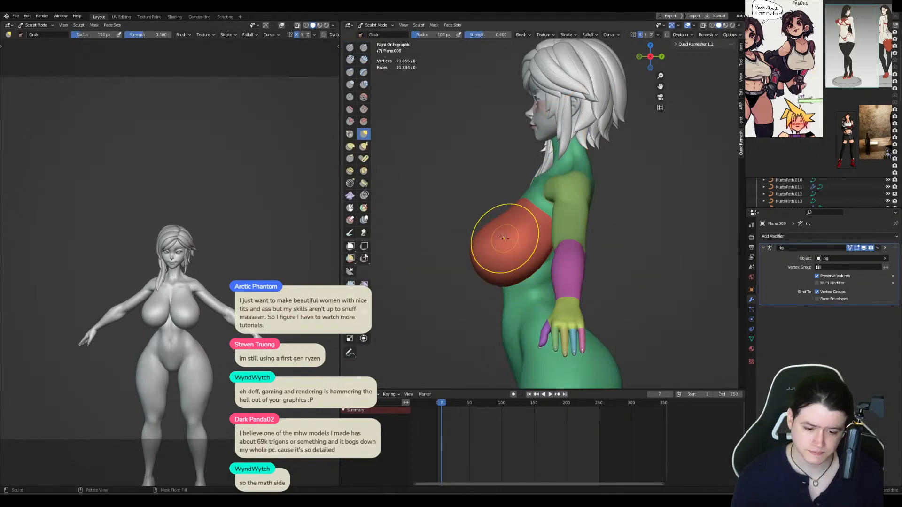
mouse_move(476, 215)
ctrl+shift+mouse_down()
mouse_move(548, 285)
mouse_move(596, 309)
mouse_move(608, 295)
mouse_move(438, 215)
mouse_move(446, 215)
ctrl+shift+mouse_up()
alt+middle_drag(521, 222, 574, 227)
key(ctrl+i)
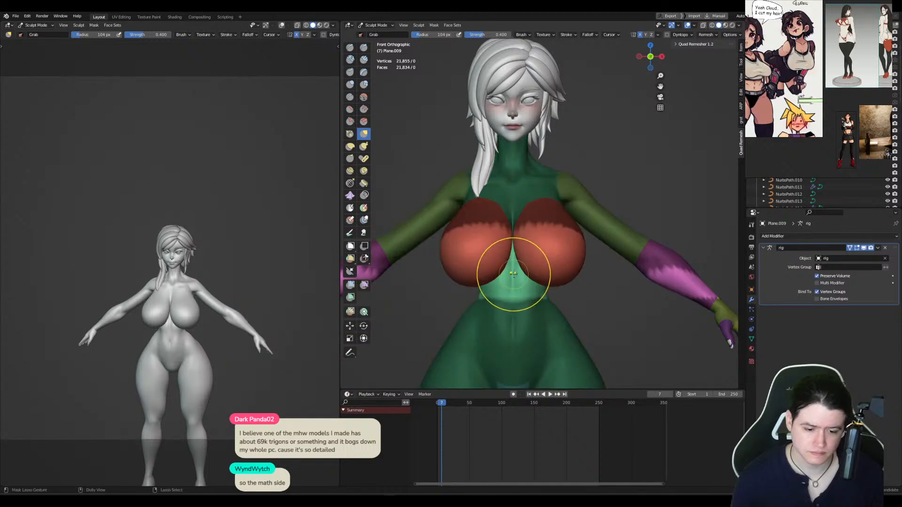
Step: Lasso-mask the forearms in front view so only the bust and ribcage band remains unmasked
middle_drag(594, 226, 519, 216)
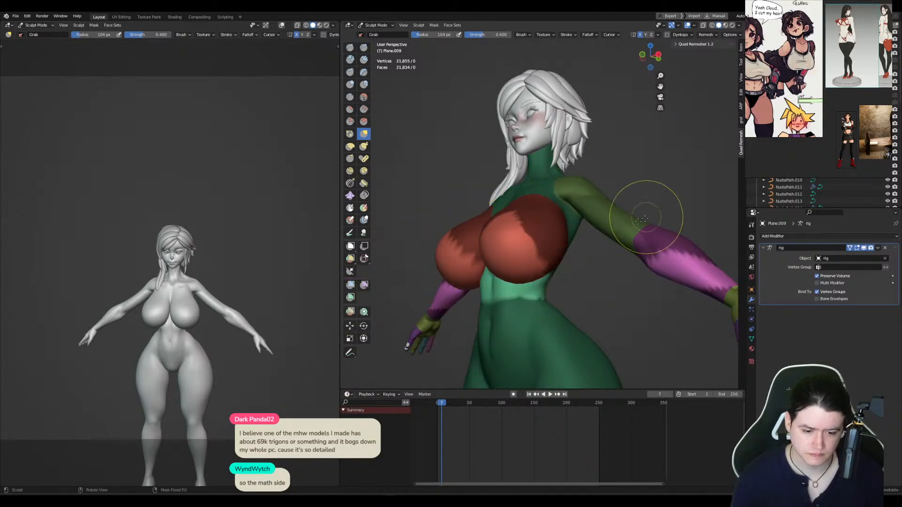
middle_drag(649, 201, 554, 228)
middle_drag(499, 252, 594, 203)
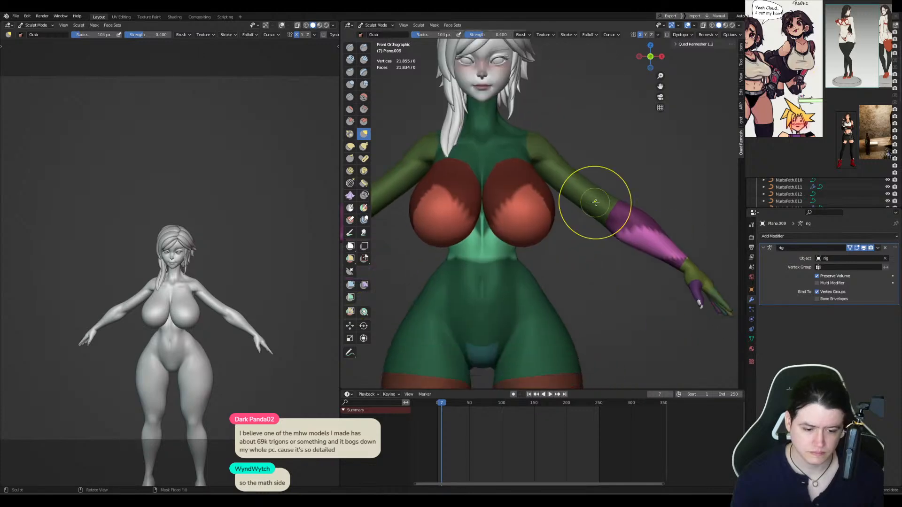
ctrl+shift+drag(589, 197, 657, 141)
Step: Shape a briefs-like area around the hips and crotch with lasso masks in front and side view, inverting the mask between them
scroll(641, 170, down, 2)
shift+middle_drag(604, 223, 625, 157)
scroll(623, 165, up, 4)
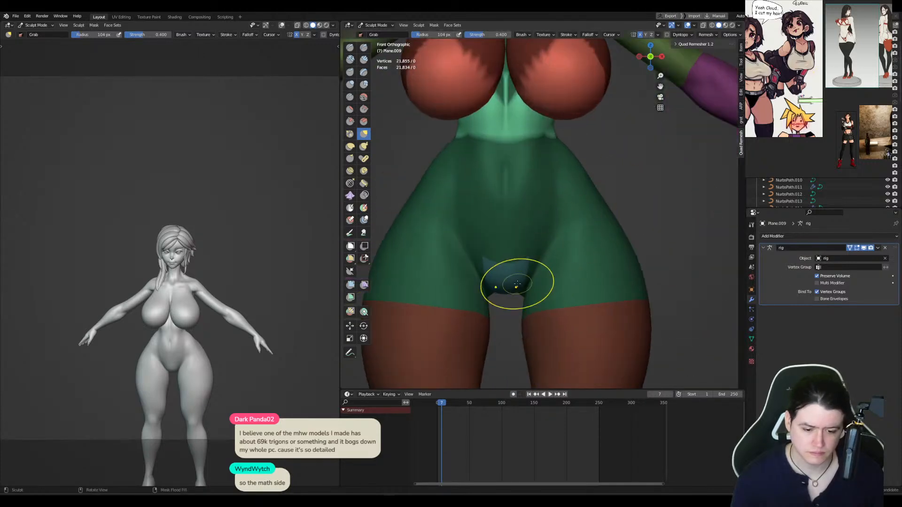
key(ctrl+i)
mouse_move(517, 299)
mouse_down()
mouse_move(600, 159)
mouse_move(399, 161)
mouse_move(496, 228)
mouse_move(492, 268)
mouse_move(516, 301)
mouse_up()
key(KP_3)
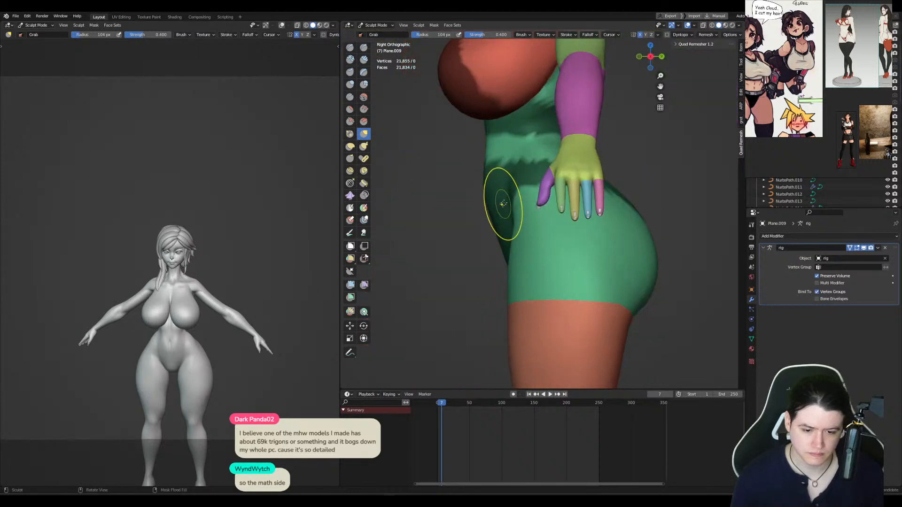
key(ctrl+i)
mouse_move(473, 195)
ctrl+shift+mouse_down()
mouse_move(625, 151)
mouse_move(580, 149)
mouse_move(425, 193)
ctrl+shift+mouse_up()
Step: Replace the existing face sets with a single one created from the visible mesh
mouse_move(655, 173)
middle_down()
mouse_move(610, 203)
mouse_move(621, 202)
middle_up()
scroll(620, 207, down, 5)
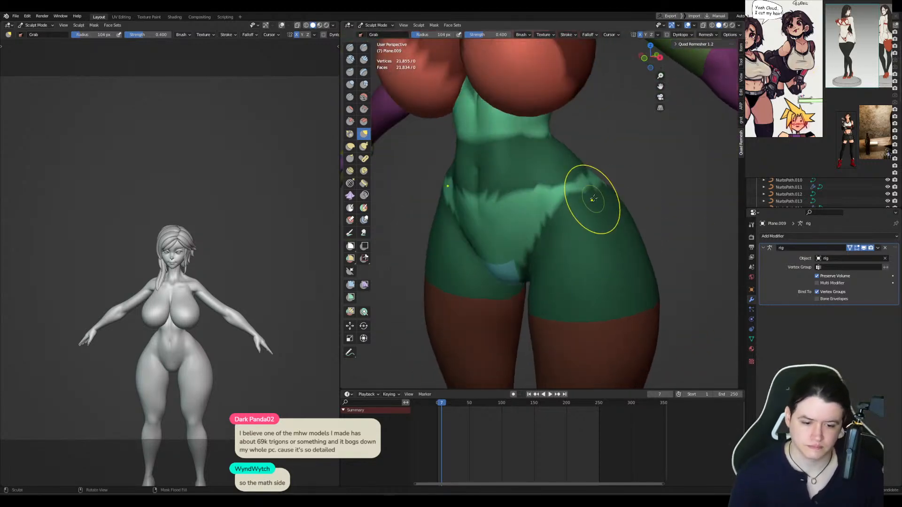
key(ctrl+w)
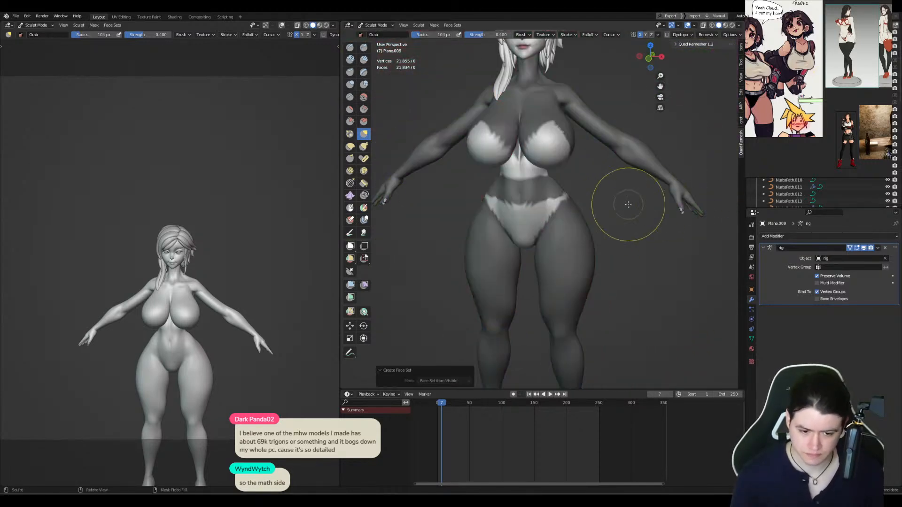
Step: Undo the face set covering the body and create one from the masked bust, ribcage and briefs areas instead
middle_drag(545, 232, 578, 230)
key(ctrl+z)
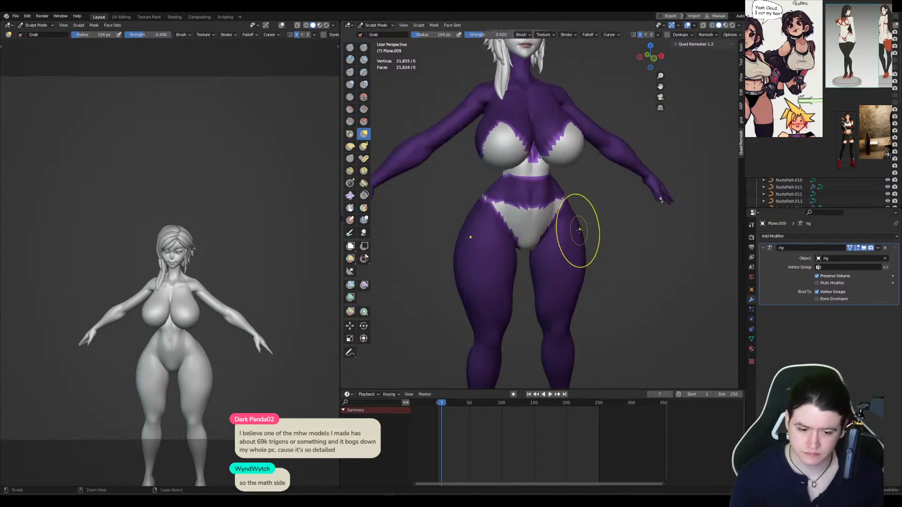
key(ctrl+z)
key(ctrl+z)
key(ctrl+w)
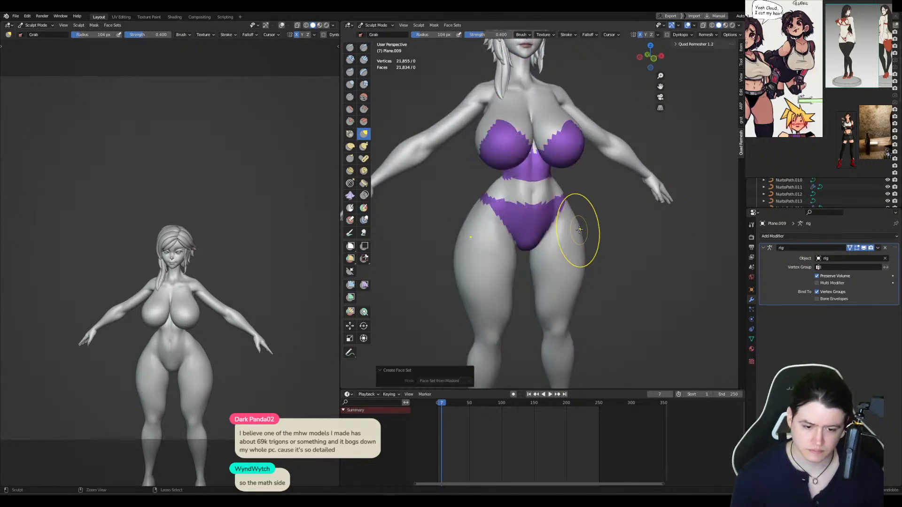
Step: Smooth the clothing face set's jagged borders with the Relax Face Sets filter and delete the body geometry outside it
click(351, 285)
mouse_move(522, 219)
mouse_down()
mouse_move(600, 226)
mouse_move(588, 223)
mouse_up()
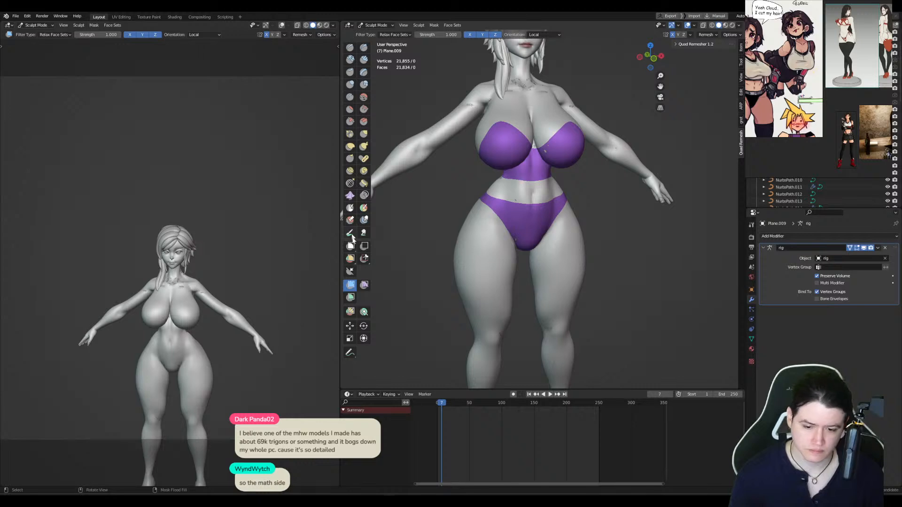
click(351, 312)
mouse_move(656, 219)
middle_down()
mouse_move(620, 215)
mouse_move(606, 242)
middle_up()
key(ctrl+Tab)
scroll(622, 200, up, 3)
Step: Fatten the clothing mesh outward by about 0.003 m in Edit Mode
key(Tab)
key(alt+s)
click(606, 242)
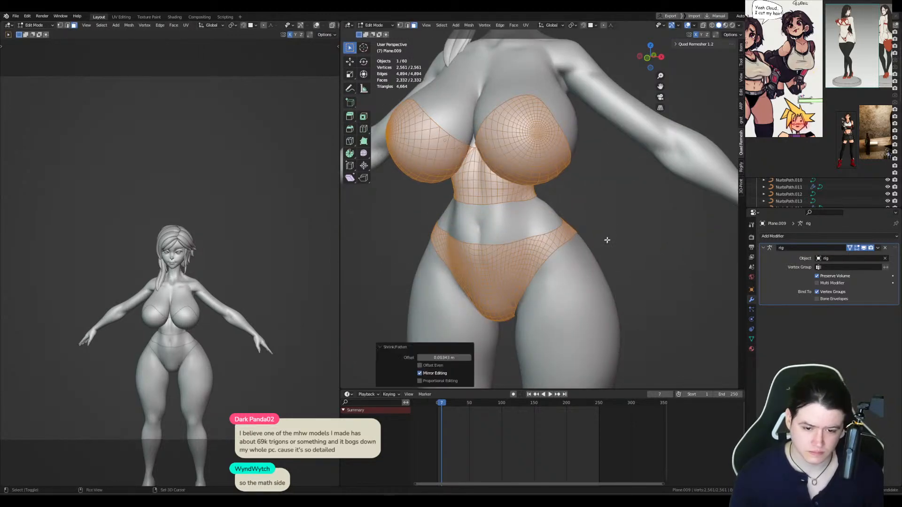
key(Tab)
Step: Mirror the clothing mesh across the X axis and apply the mirror modifier
key(ctrl+shift+x)
key(ctrl+a)
key(a)
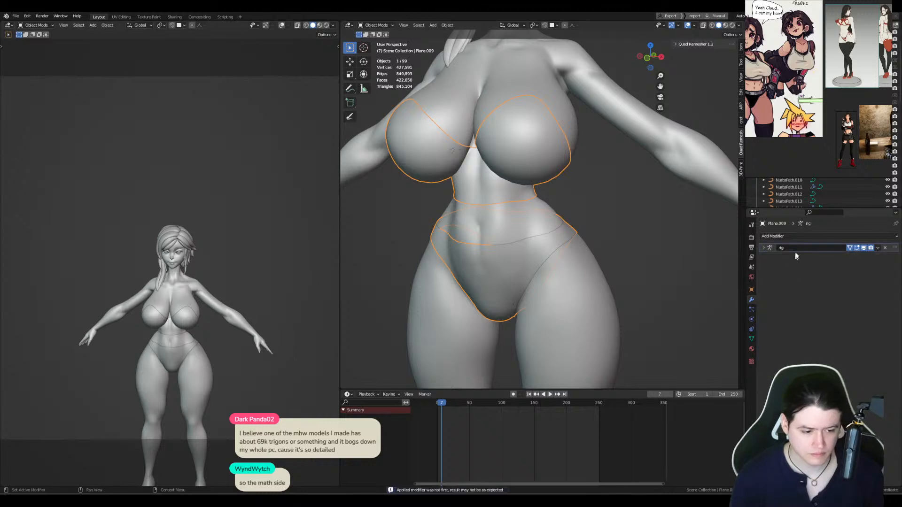
Step: Add a Solidify modifier to the clothing mesh and set its offset to 0
click(798, 237)
click(757, 357)
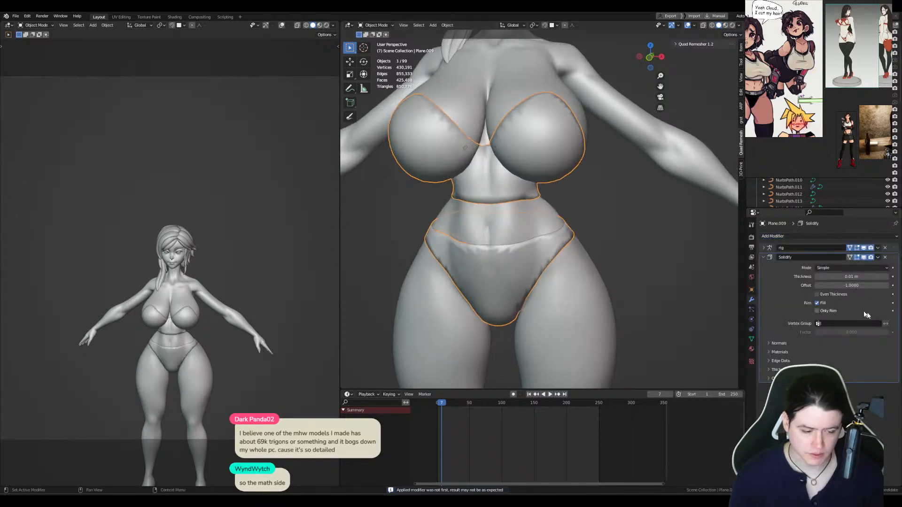
click(851, 285)
text(1)
key(Return)
Step: Examine the clothing's waistline, hip edges and back coverage from the front, side and rear
click(751, 339)
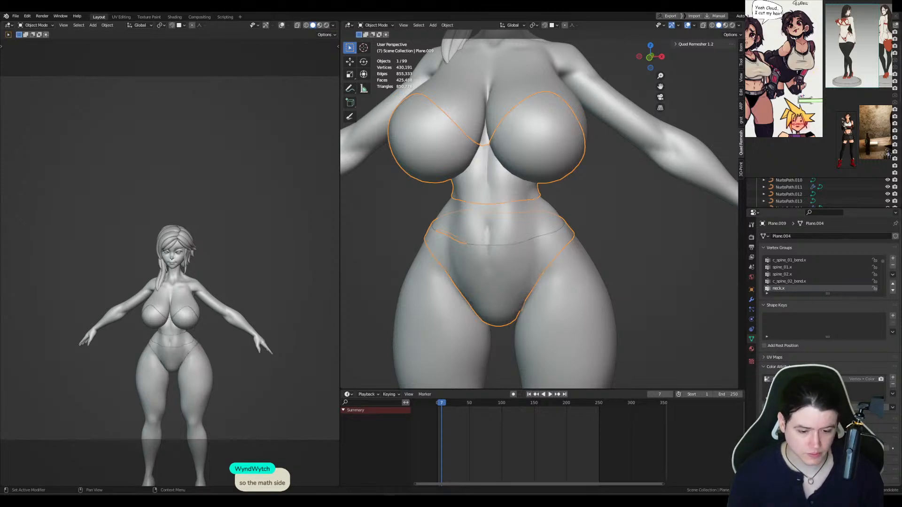
key(Tab)
scroll(539, 258, up, 4)
scroll(525, 259, down, 5)
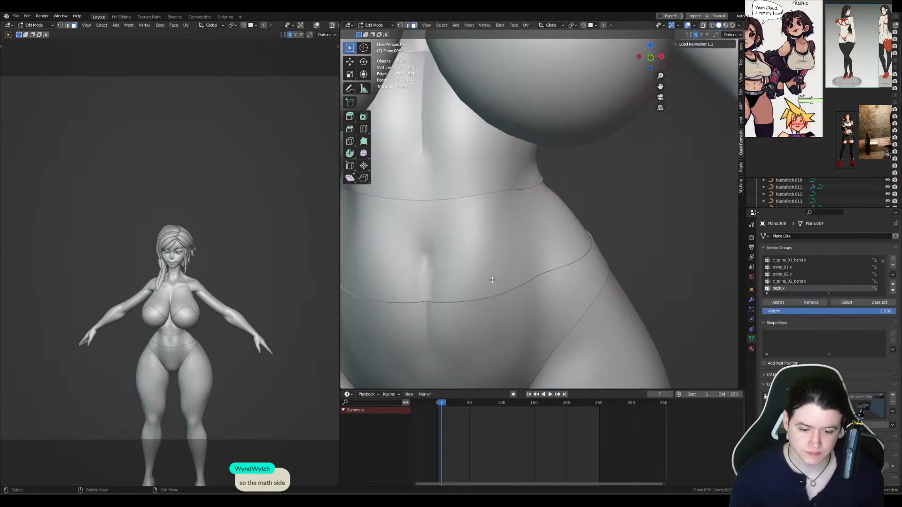
key(ctrl+Tab)
click(459, 237)
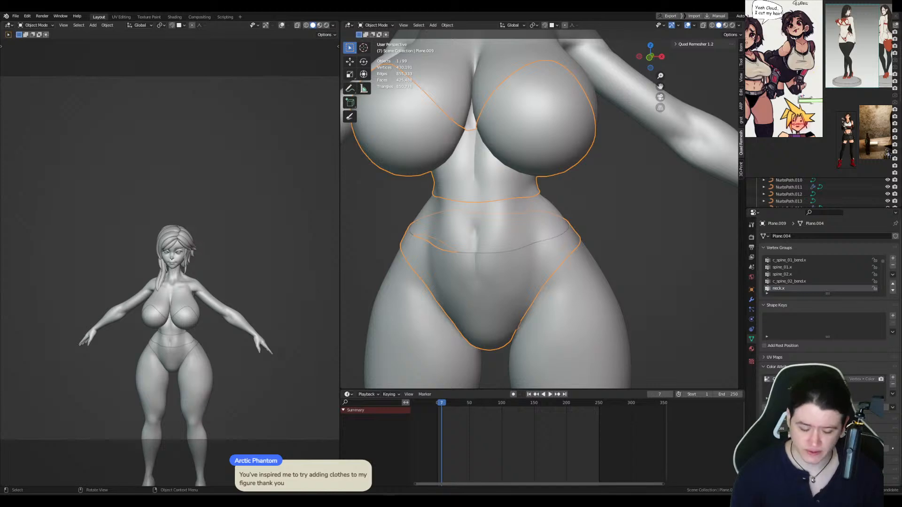
middle_drag(505, 182, 526, 183)
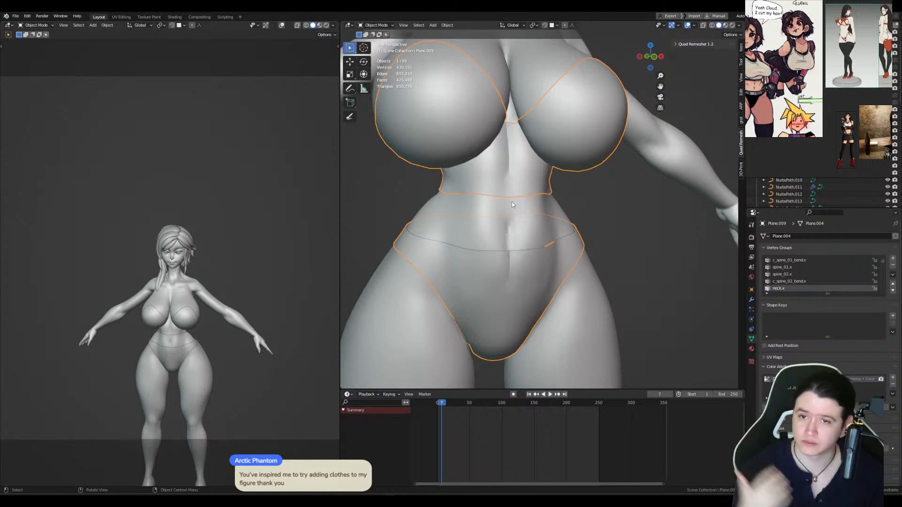
middle_drag(540, 185, 410, 191)
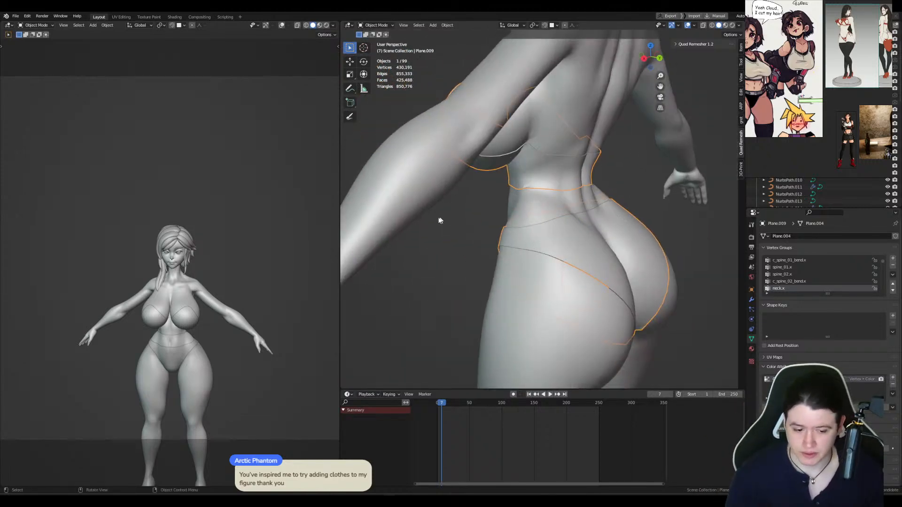
middle_drag(440, 220, 568, 235)
scroll(555, 230, down, 3)
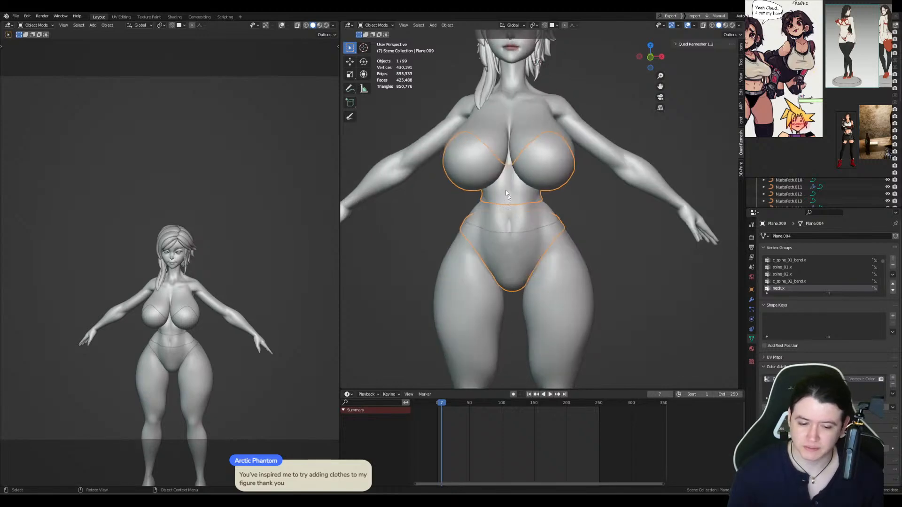
key(g)
right_click(558, 218)
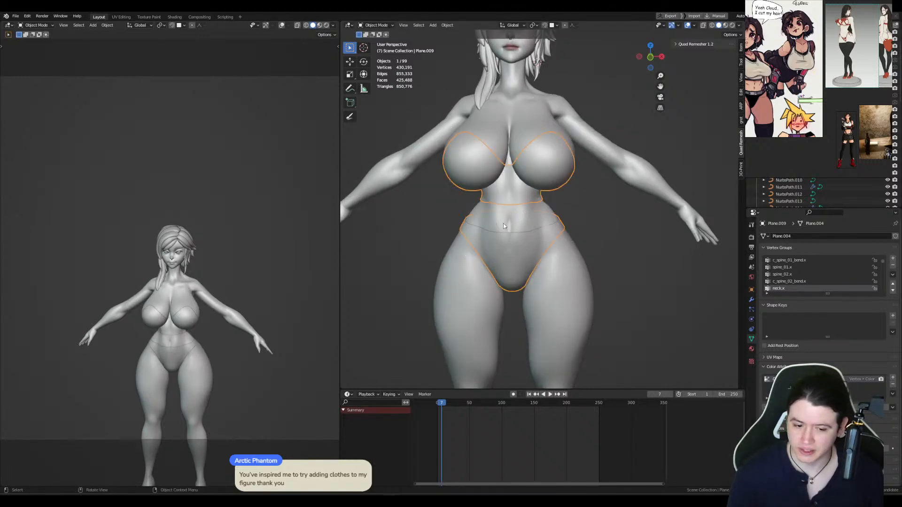
Step: Replace the clothing mesh's Skin material with the Black material
click(752, 349)
click(764, 266)
text(b)
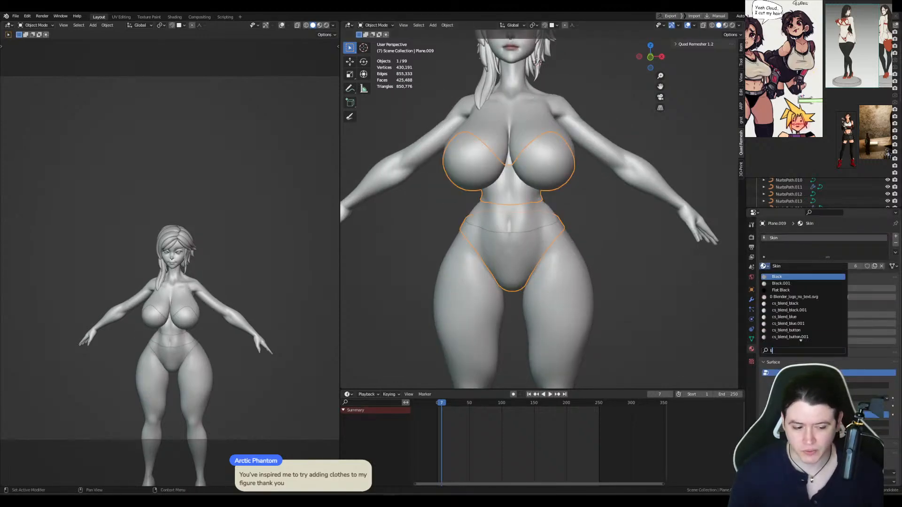
click(768, 276)
Step: Open the clothing mesh in Edit Mode and turn on the Solidify modifier's on-cage display
key(z)
scroll(543, 198, up, 3)
mouse_move(545, 199)
middle_down()
mouse_move(533, 215)
mouse_move(544, 262)
mouse_move(543, 193)
mouse_move(553, 211)
middle_up()
key(Tab)
scroll(544, 262, down, 2)
scroll(544, 193, up, 4)
key(z)
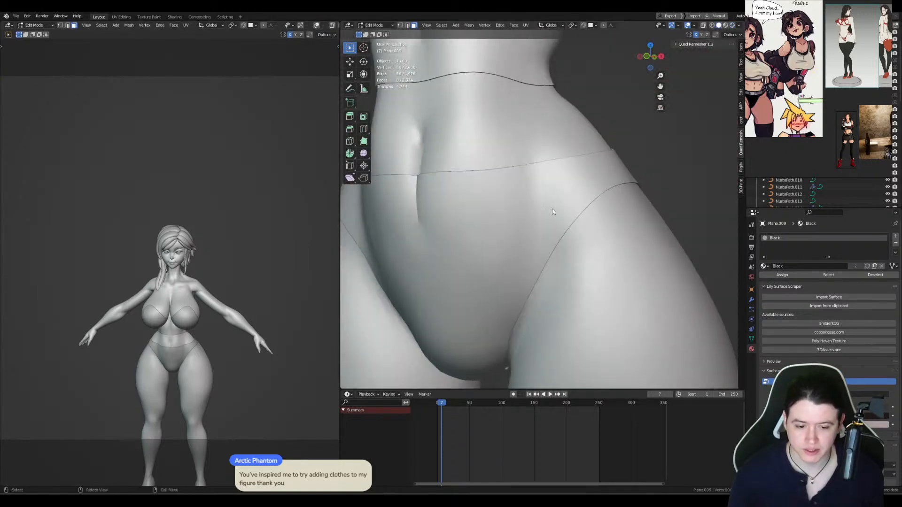
key(Tab)
key(Tab)
click(751, 300)
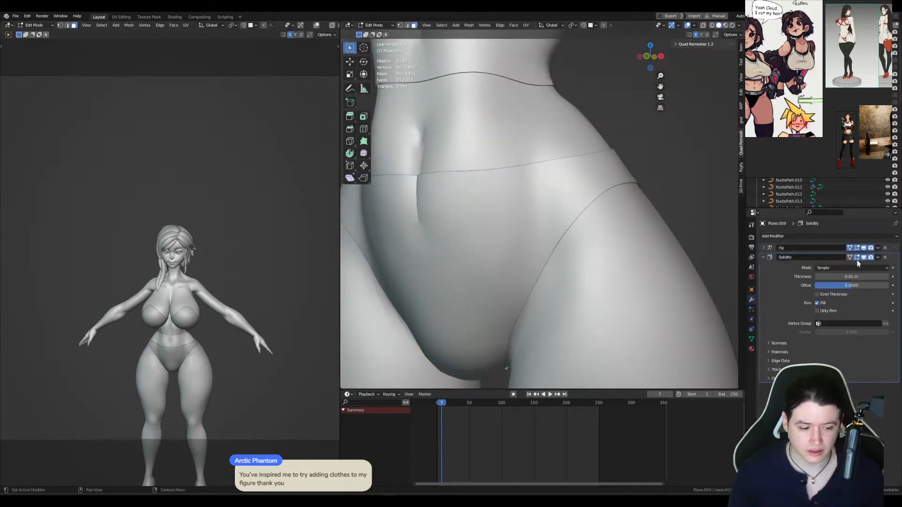
click(850, 258)
Step: Examine the clothing mesh's topology and fit around the crotch, waist, back and bust, and return to Object Mode
middle_drag(481, 331, 549, 248)
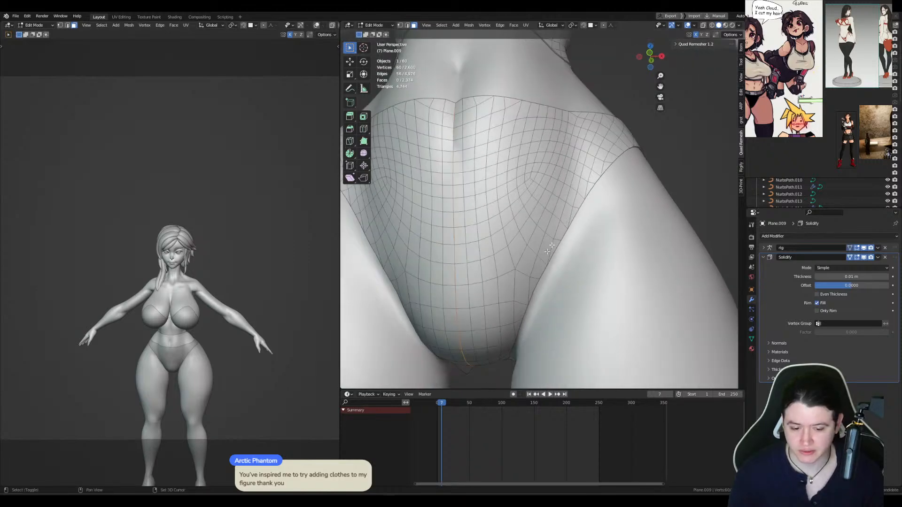
key(1)
middle_drag(599, 192, 522, 213)
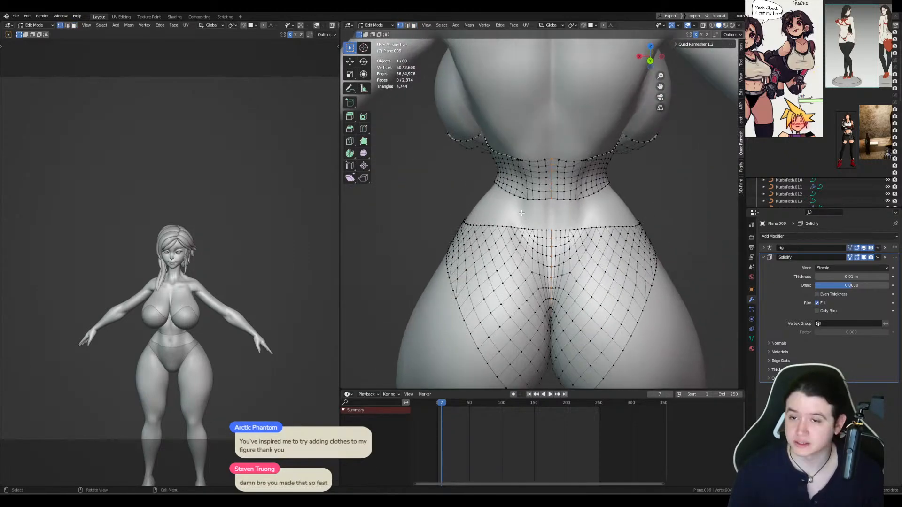
middle_drag(574, 185, 582, 235)
key(Tab)
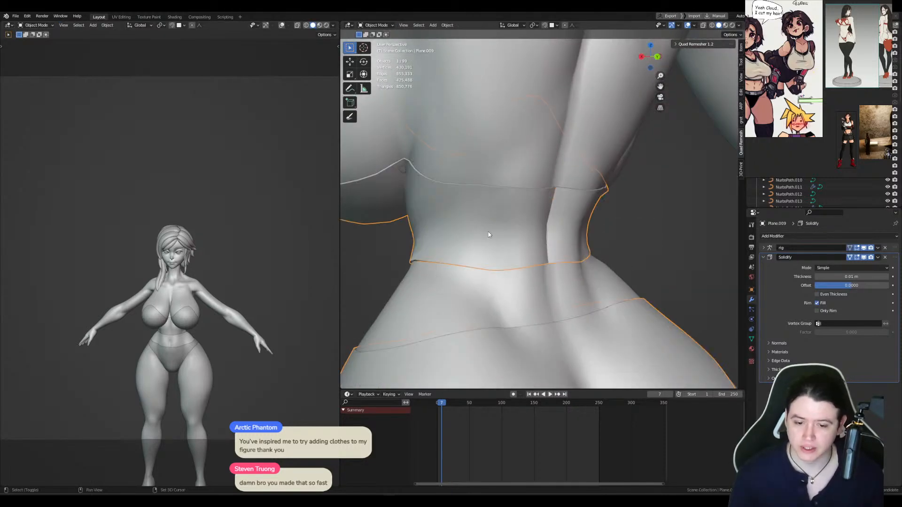
middle_drag(435, 218, 602, 222)
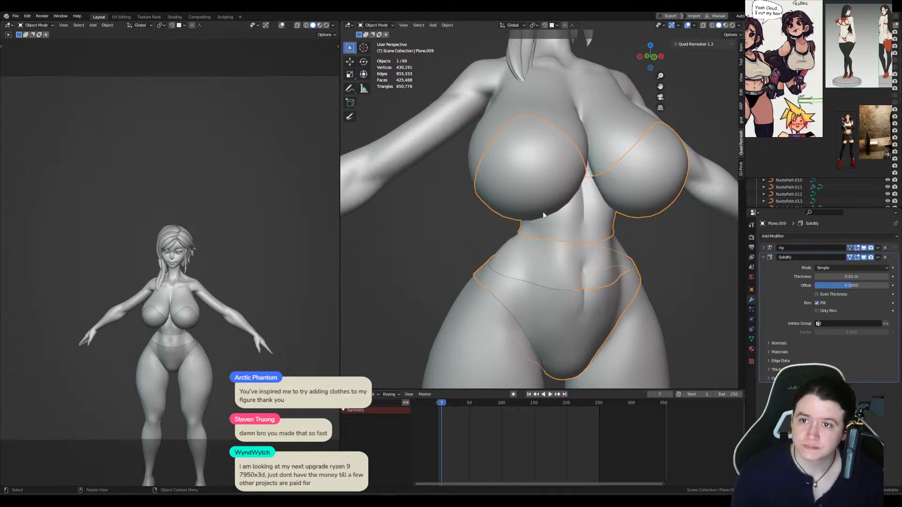
scroll(578, 233, down, 6)
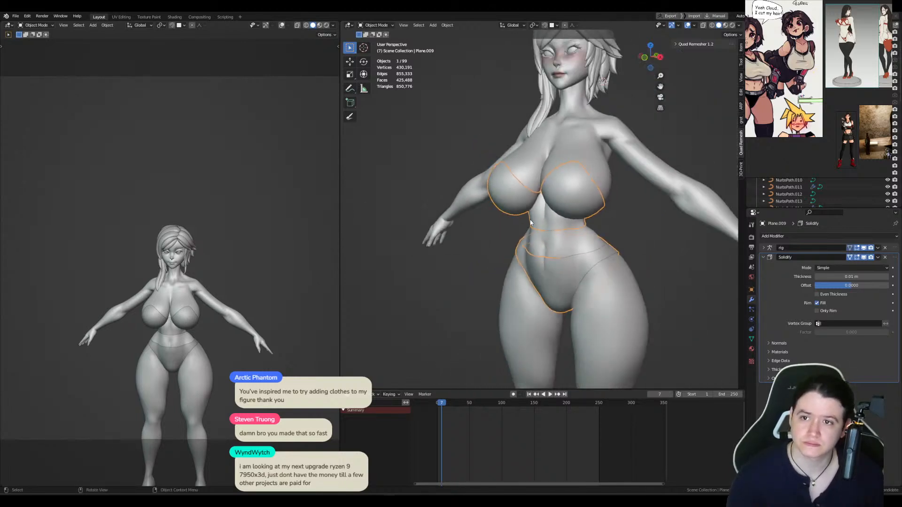
scroll(579, 209, up, 3)
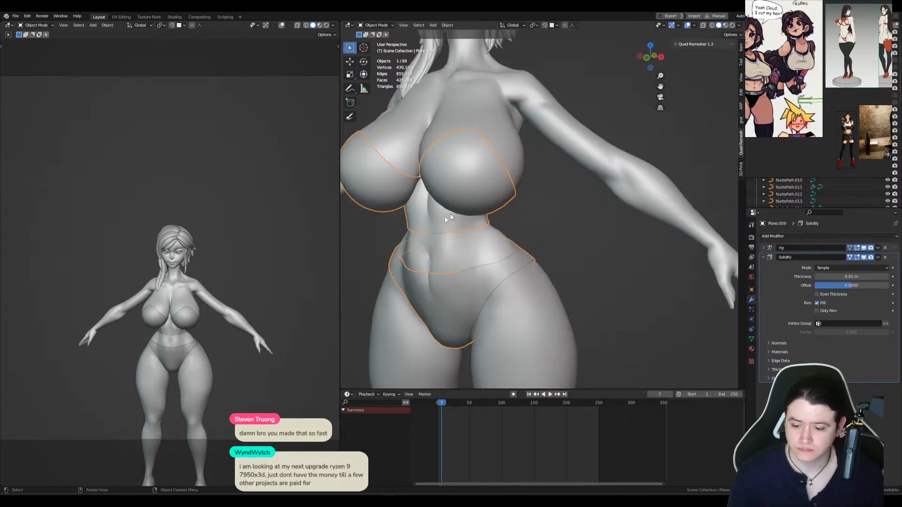
scroll(226, 226, up, 5)
scroll(237, 201, down, 2)
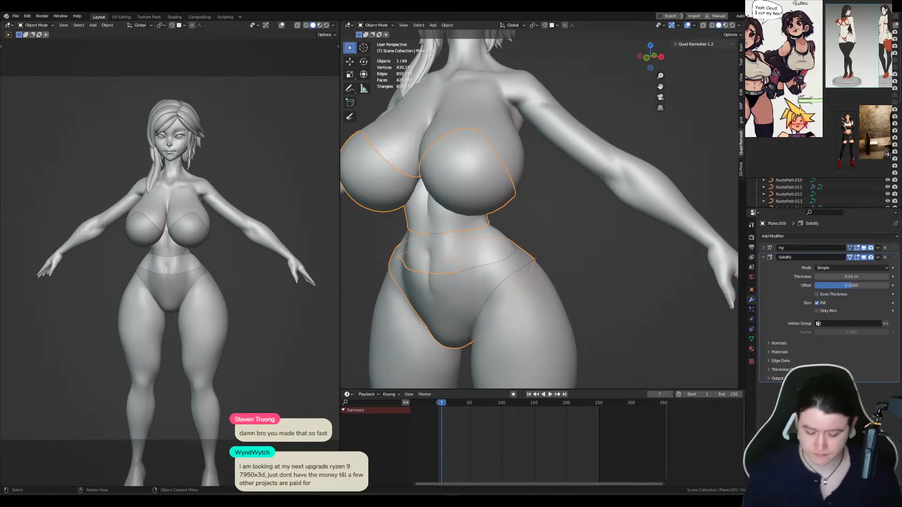
Step: Switch the full-body preview viewport to Rendered shading to check the black clothing on the character
middle_drag(546, 184, 566, 186)
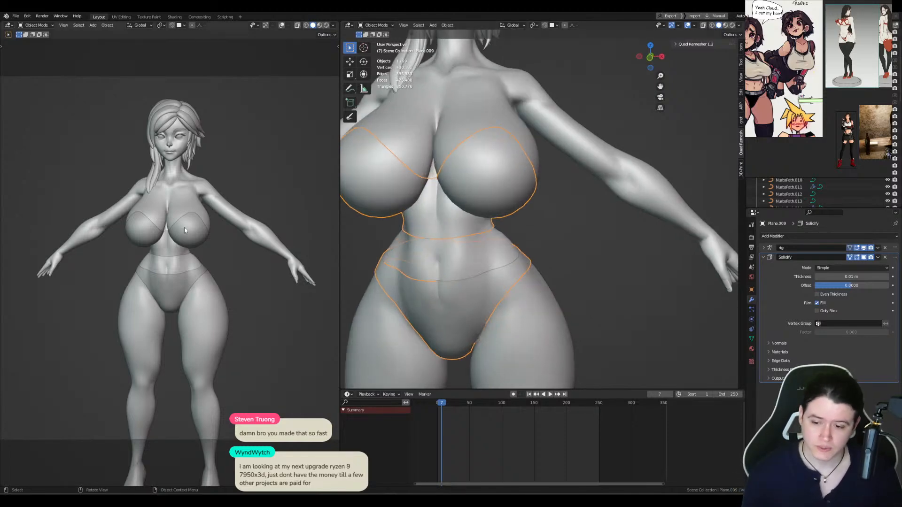
key(z)
scroll(490, 269, down, 6)
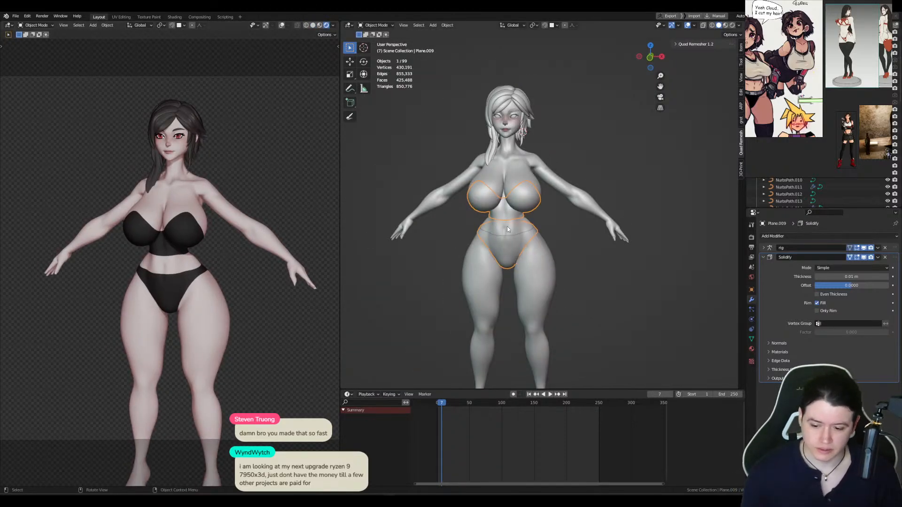
scroll(507, 226, up, 5)
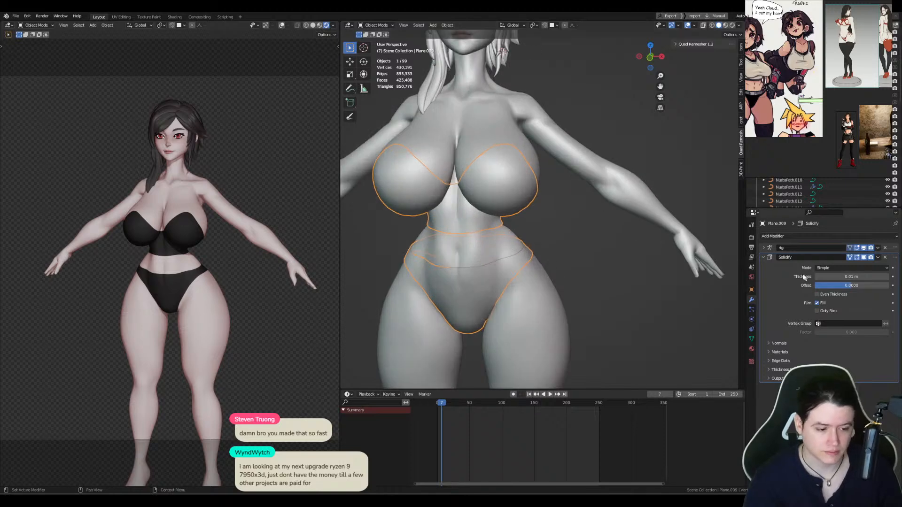
Step: Remove the rig modifier from the clothing mesh and add a Surface Deform modifier
click(794, 257)
key(x)
click(796, 236)
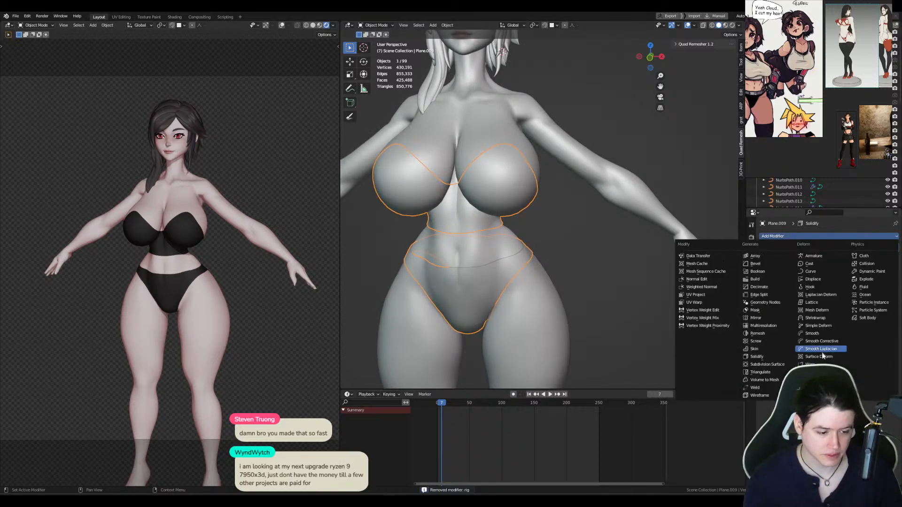
click(820, 354)
key(ctrl+x)
click(805, 238)
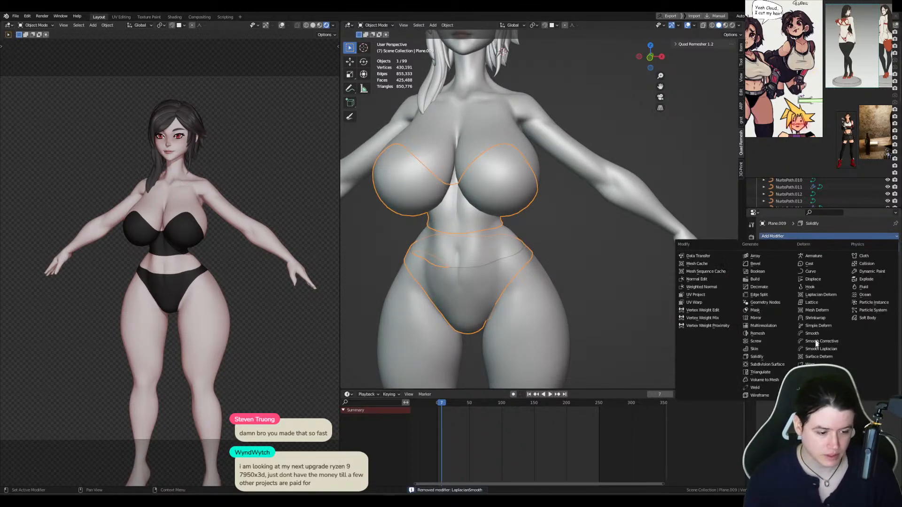
click(805, 345)
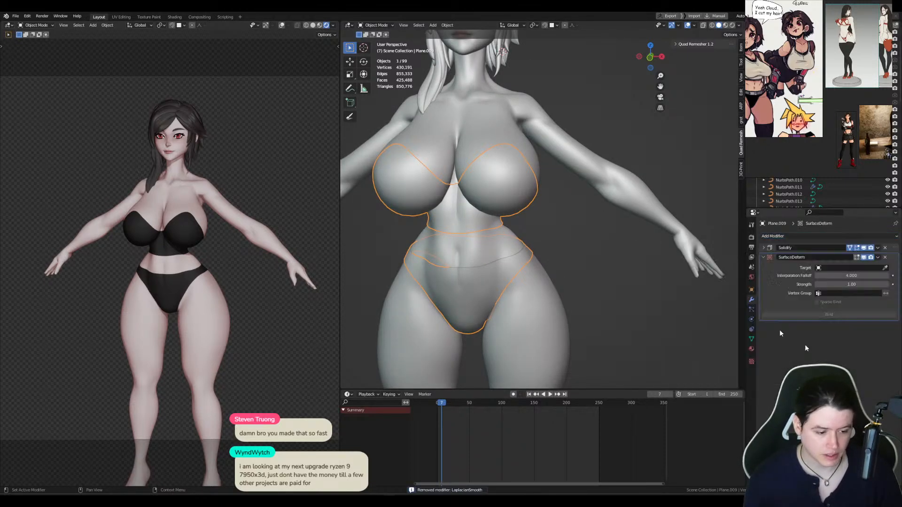
Step: Place the Surface Deform modifier above Solidify and pick the body mesh Plane as its target
drag(895, 257, 894, 247)
click(886, 258)
click(485, 237)
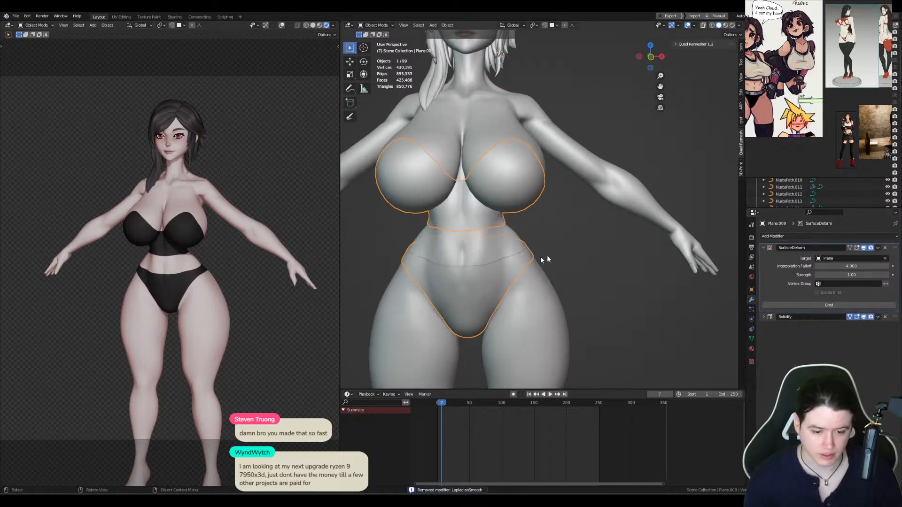
Step: Try to bind the clothing's Surface Deform modifier to the body mesh
key(KP_1)
shift+middle_drag(547, 255, 501, 207)
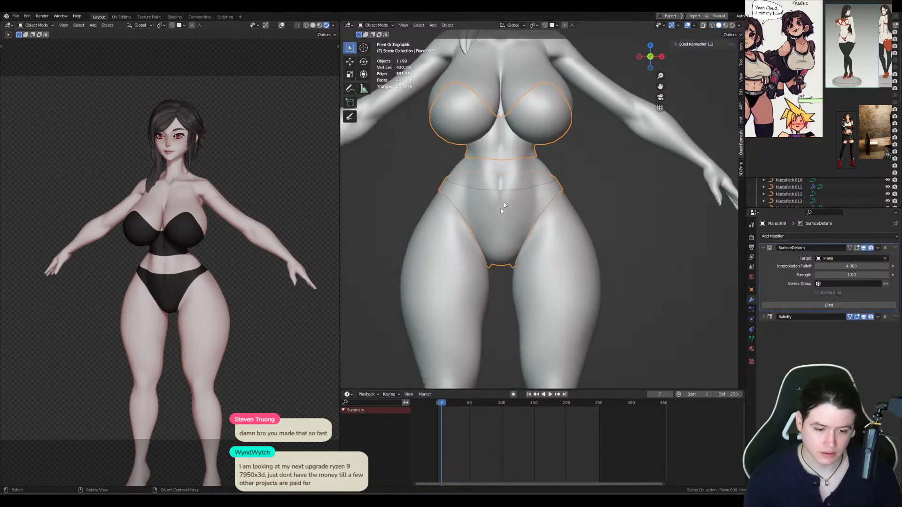
click(776, 305)
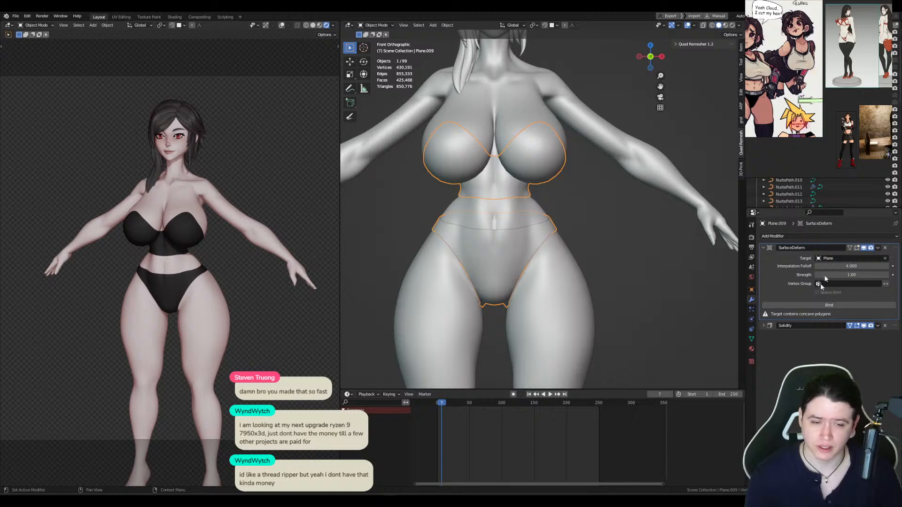
Step: Add a Triangulate modifier to the body mesh and bind the clothing's Surface Deform modifier to it
click(530, 207)
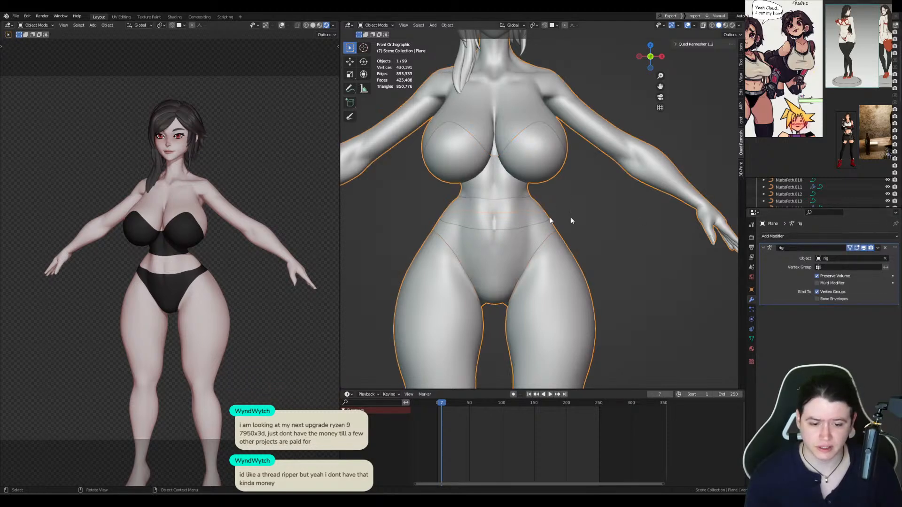
click(822, 237)
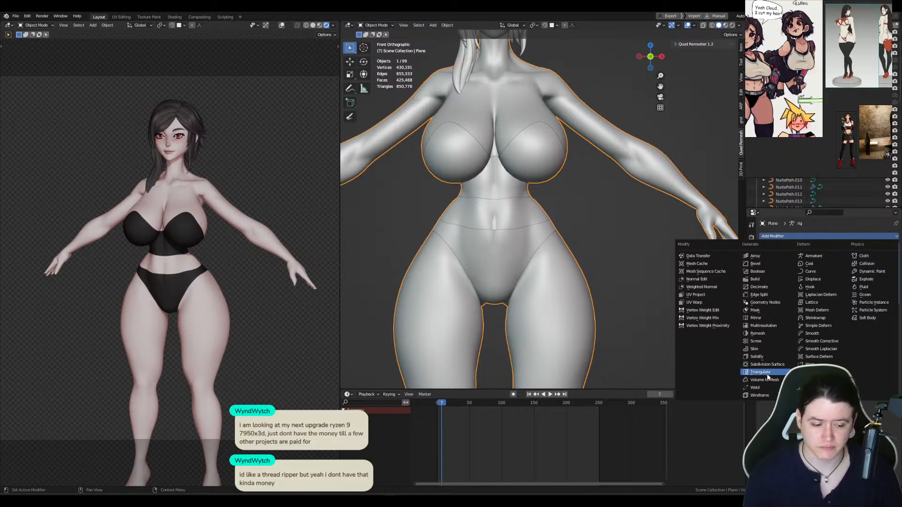
click(761, 372)
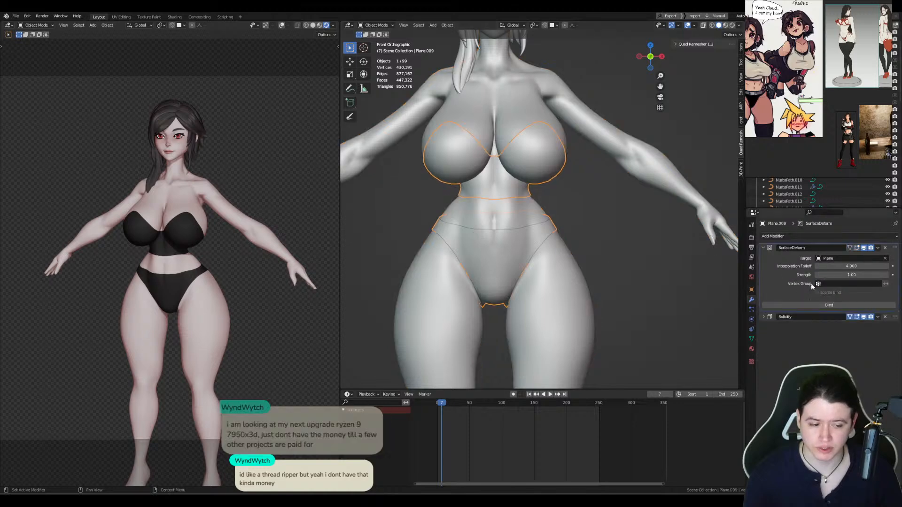
click(542, 281)
click(822, 306)
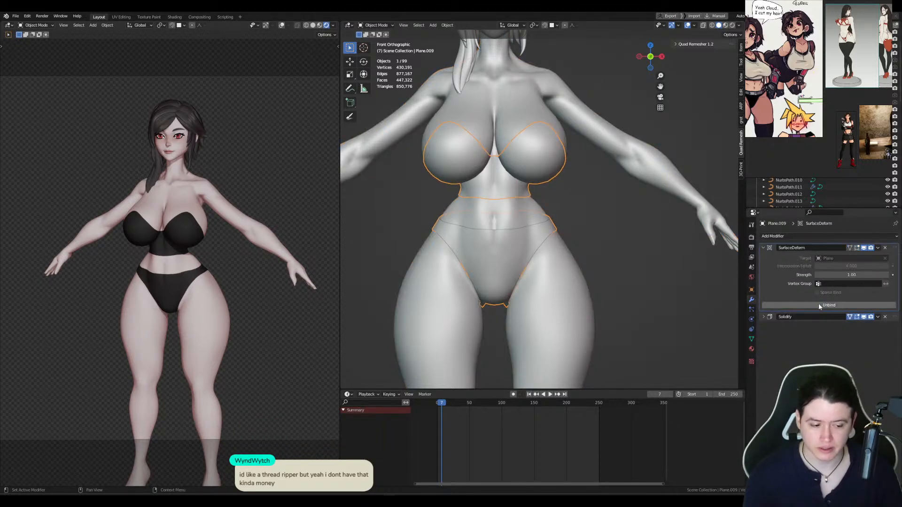
Step: Remove the Triangulate modifier from the body mesh, keeping its rig modifier
click(476, 213)
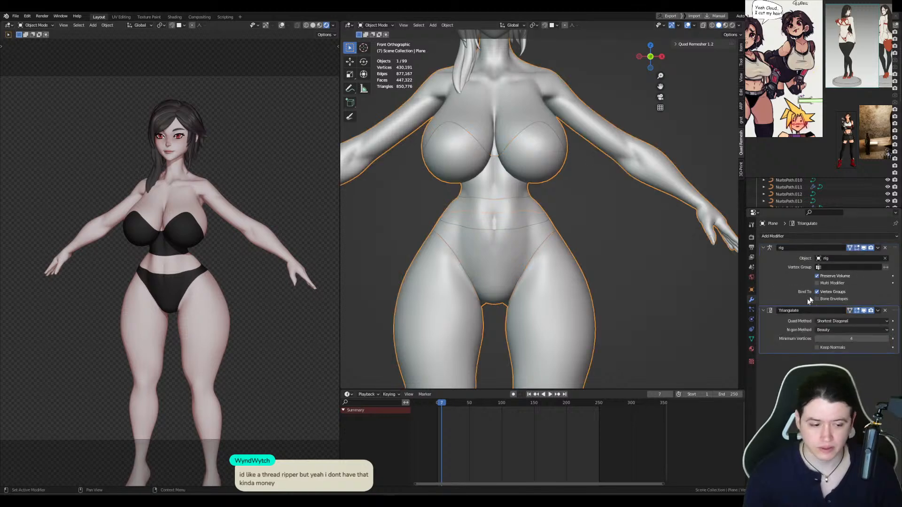
key(x)
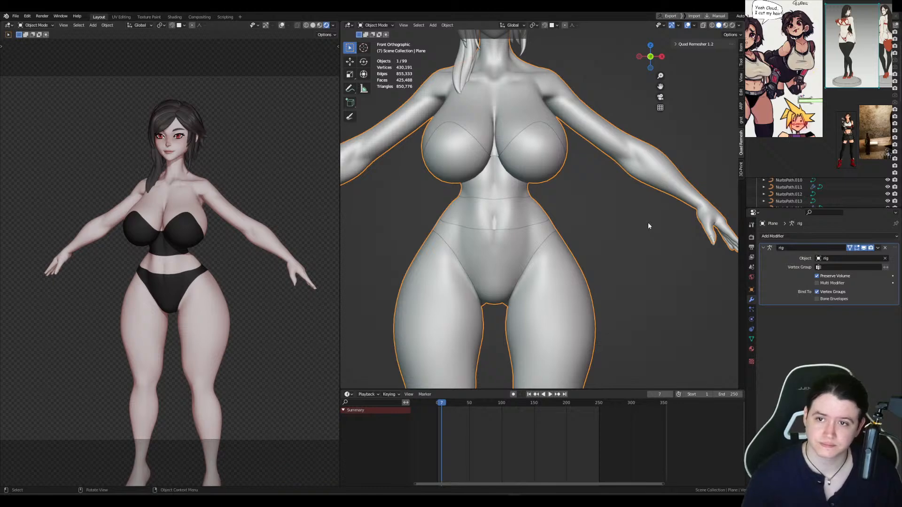
middle_drag(567, 196, 495, 237)
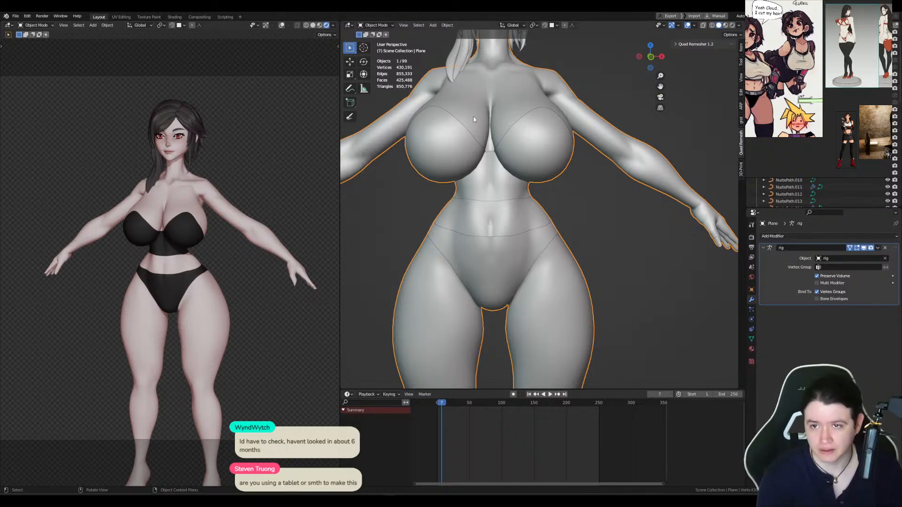
middle_drag(524, 171, 561, 176)
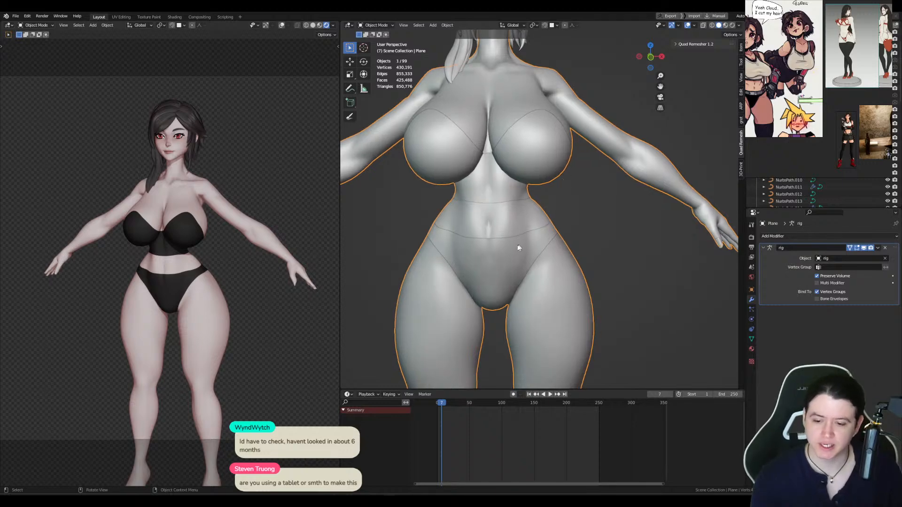
mouse_move(551, 209)
middle_down()
mouse_move(575, 210)
mouse_move(581, 184)
mouse_move(548, 203)
middle_up()
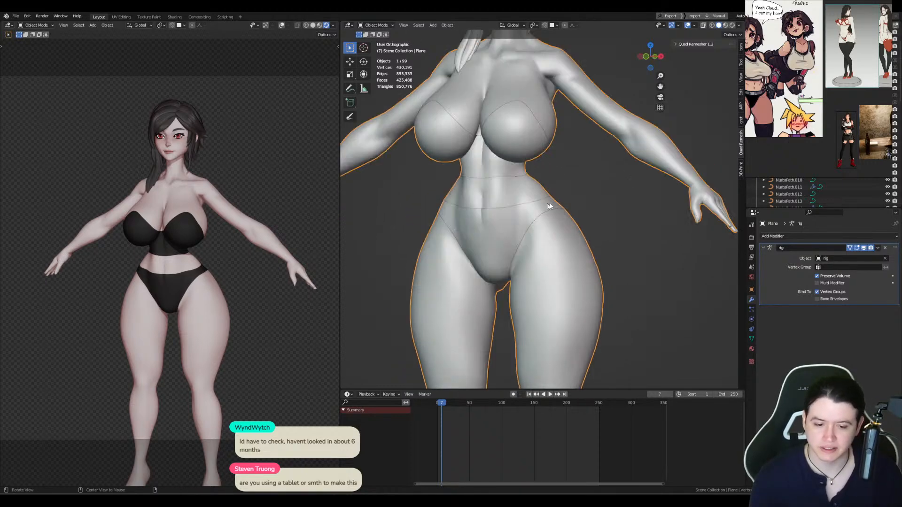
Step: Enter Sculpt Mode on the body mesh with the Grab brush and a radius of 184 px
key(KP_1)
key(ctrl+Tab)
key(g)
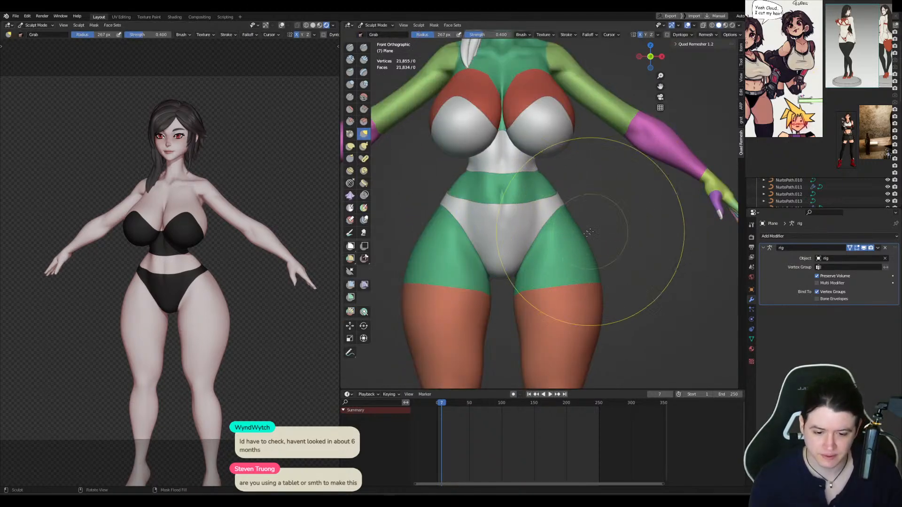
key(f)
click(541, 210)
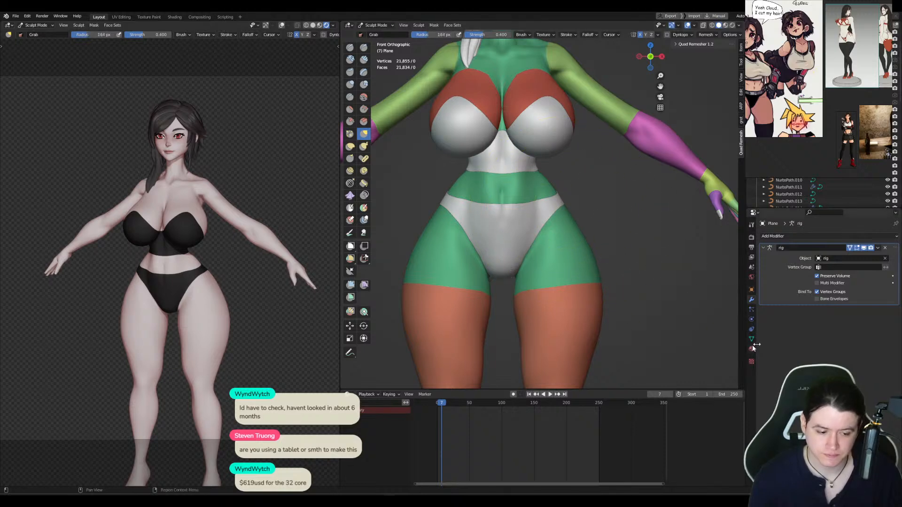
Step: Add a Basis and a second shape key to the body mesh, and set the second key's value to 1
click(752, 340)
click(893, 316)
click(892, 316)
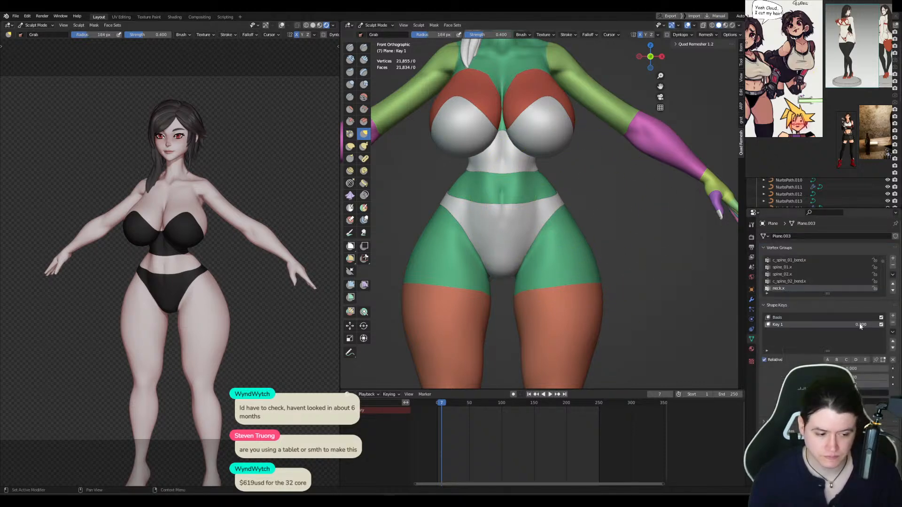
Step: Reshape the outer hip contours in front view with the Grab brush on the new shape key
drag(570, 207, 563, 218)
key(bracketleft)
shift+middle_drag(581, 258, 574, 217)
key(f)
click(581, 218)
drag(588, 226, 558, 218)
Step: Pull the upper outer thighs slightly inward from behind with the Grab brush at a radius of 155 px
key(ctrl+KP_1)
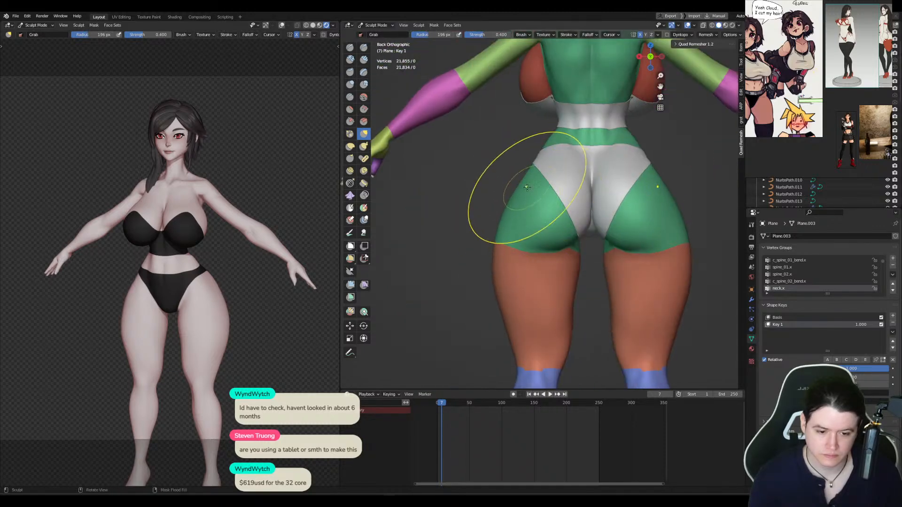
key(f)
click(527, 196)
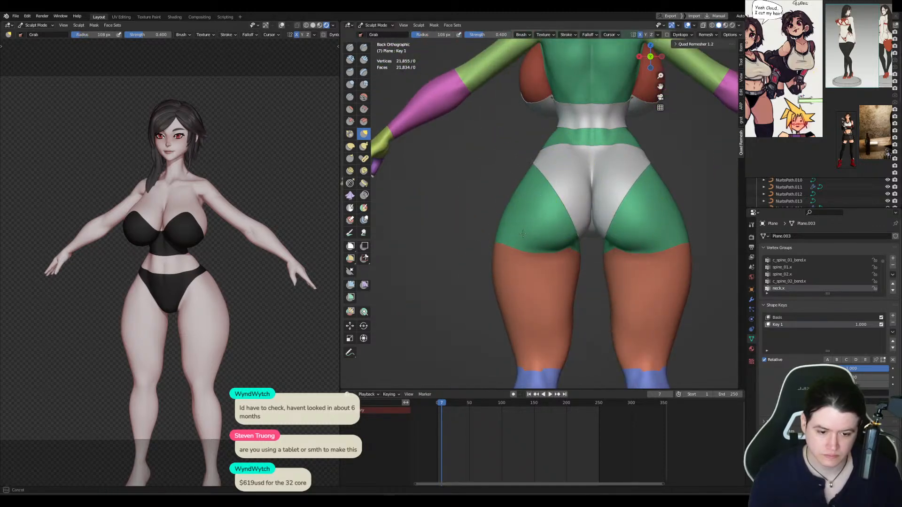
middle_drag(510, 242, 496, 252)
key(f)
click(538, 263)
drag(490, 282, 497, 283)
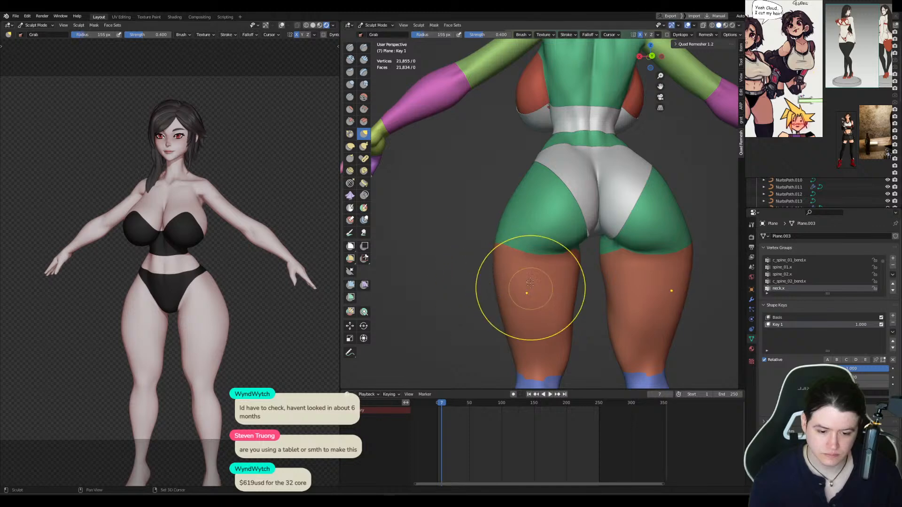
Step: Adjust the outer contour of the lower thighs from behind with the Grab brush at a radius of 167 px
shift+middle_drag(529, 288, 511, 217)
key(f)
click(544, 227)
drag(480, 243, 493, 271)
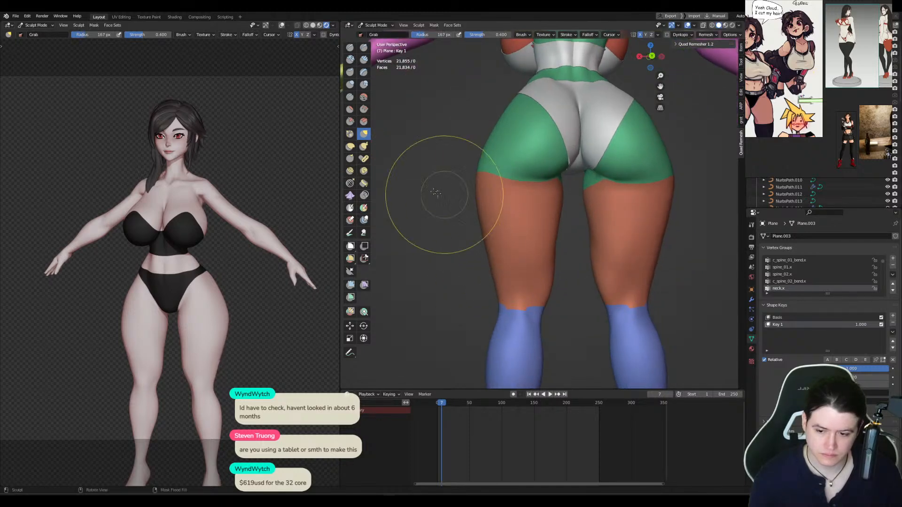
Step: Check the hip and thigh silhouette from the front and return the body mesh to Object Mode
key(KP_1)
key(f)
click(570, 259)
key(f)
click(618, 271)
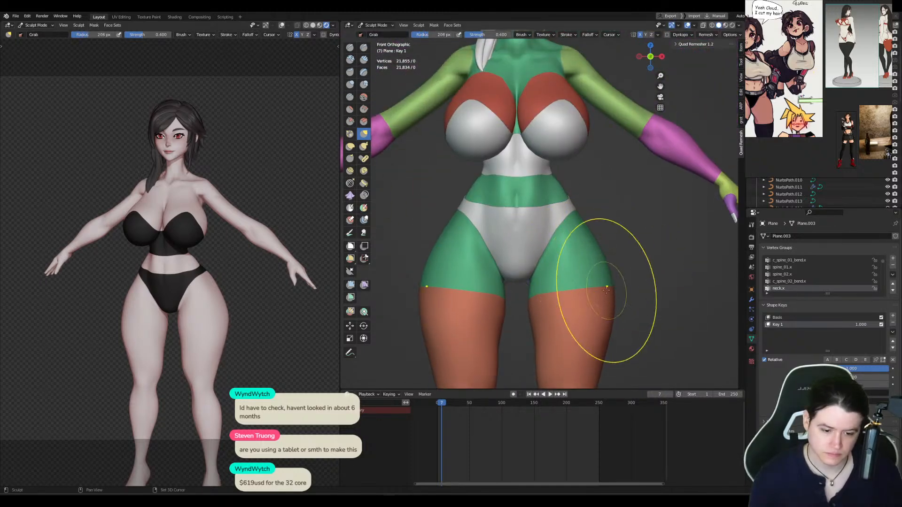
shift+middle_drag(607, 285, 593, 198)
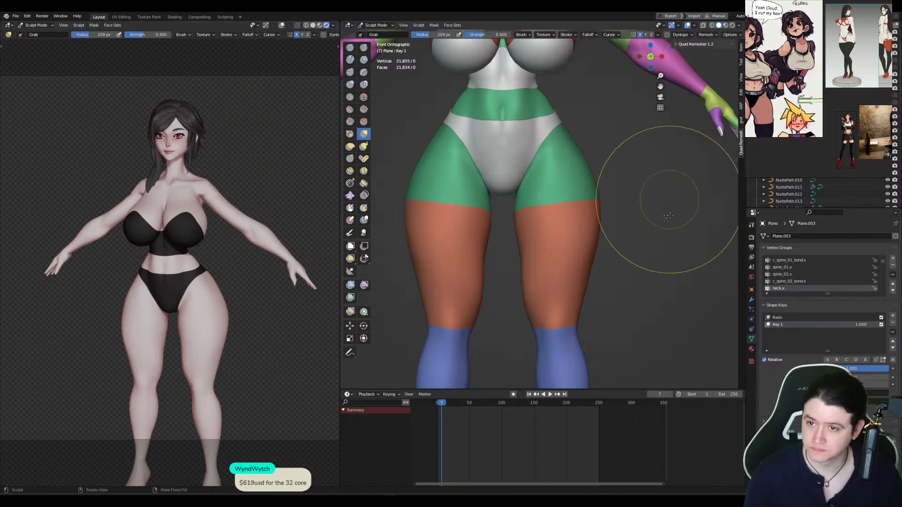
key(ctrl+Tab)
scroll(538, 211, down, 2)
shift+middle_drag(538, 210, 596, 216)
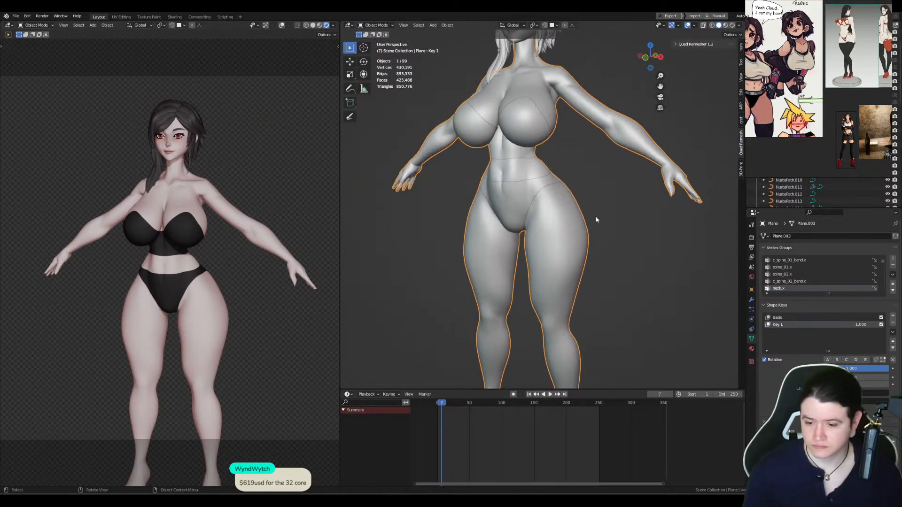
Step: Select the character's rig and start editing its reference bones with Auto-Rig Pro
click(596, 216)
key(q)
click(583, 203)
click(634, 113)
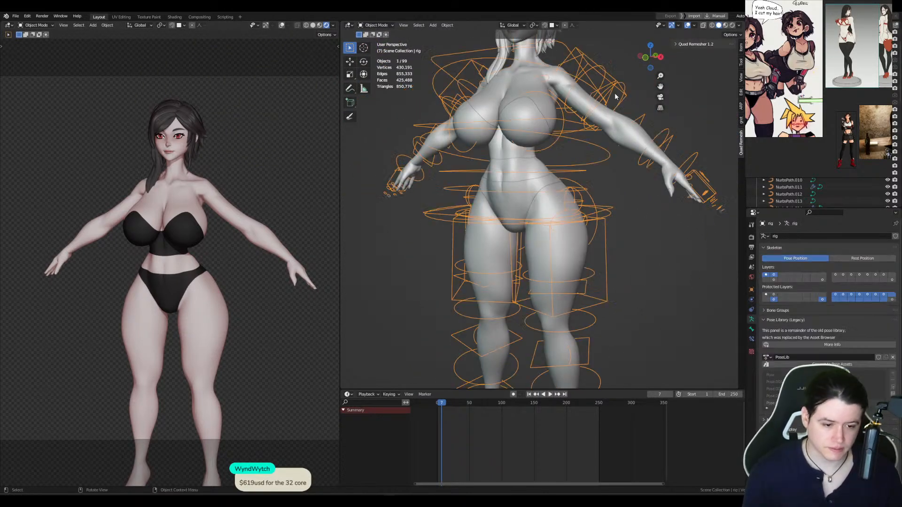
click(741, 106)
click(713, 136)
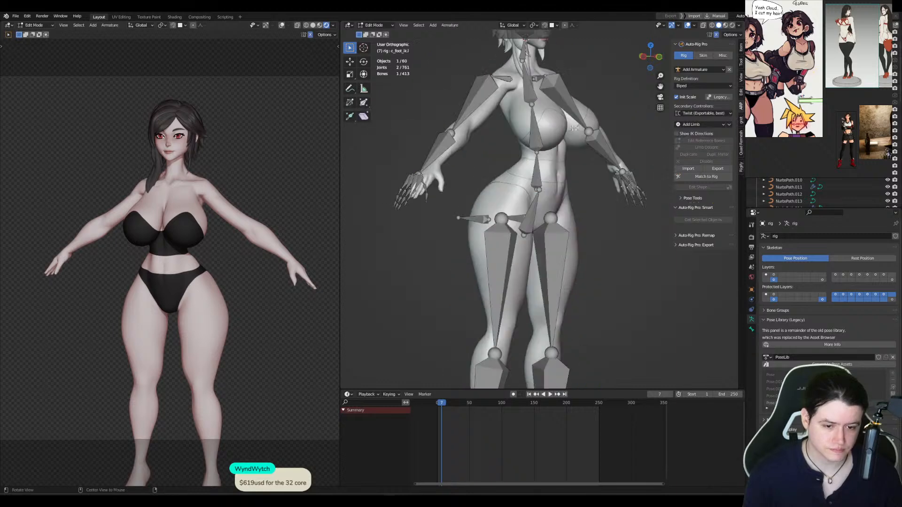
Step: Fit the shoulder and inner collarbone joints of one arm to the body mesh in front view
key(KP_1)
shift+middle_drag(571, 165, 538, 260)
scroll(538, 260, up, 1)
drag(524, 162, 560, 194)
key(g)
click(508, 180)
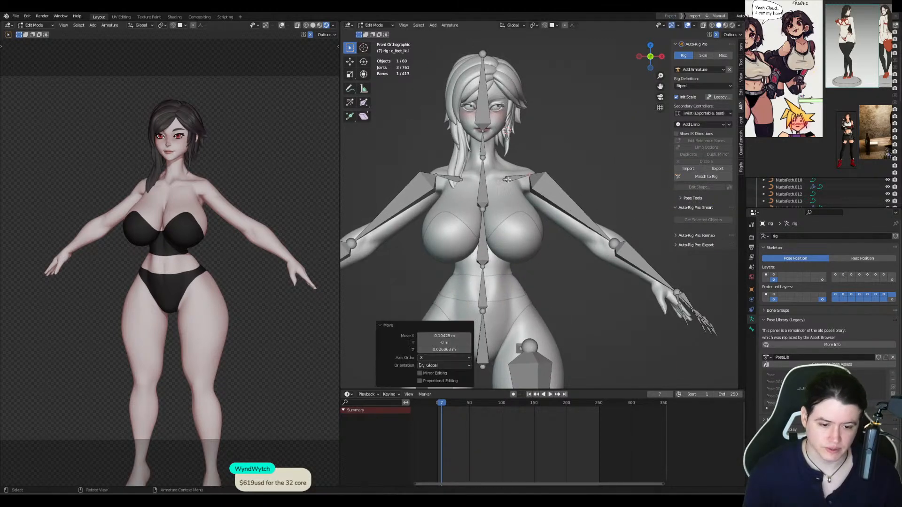
shift+middle_drag(545, 235, 510, 218)
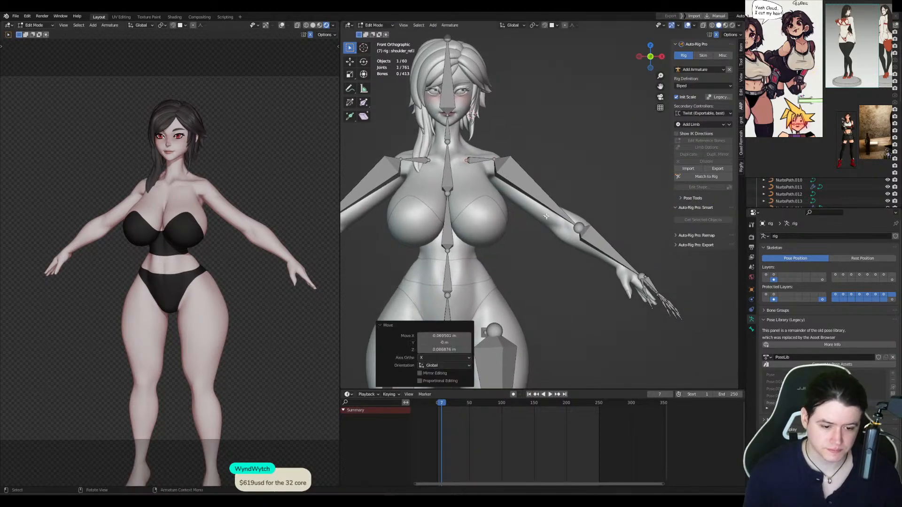
Step: Move the elbow joint onto the mesh's elbow in front view
click(580, 228)
middle_drag(588, 244, 523, 202)
scroll(630, 254, up, 2)
key(g)
click(612, 245)
Step: Move all hand and finger bones onto the mesh's hand, adjusting their depth along Y
drag(548, 232, 682, 356)
key(g)
click(655, 315)
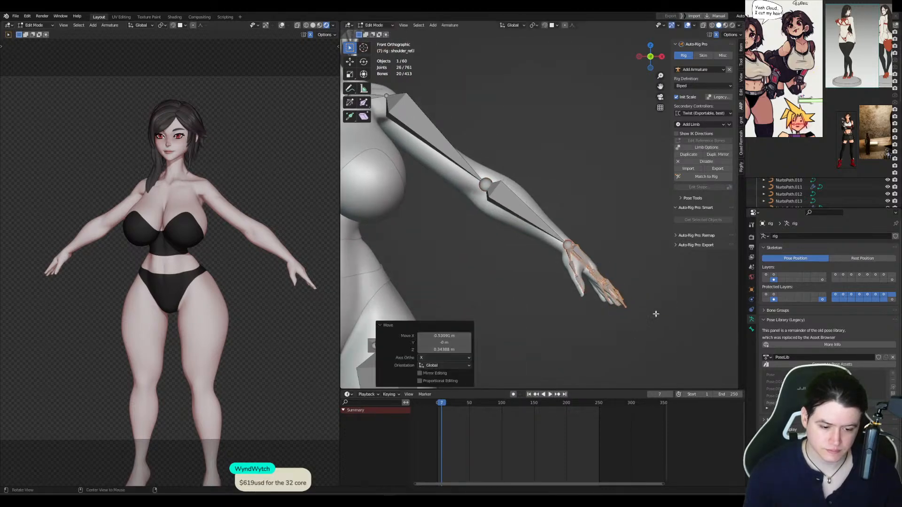
scroll(589, 280, up, 1)
alt+middle_drag(654, 315, 647, 284)
key(g)
key(y)
click(597, 288)
scroll(645, 283, up, 2)
key(g)
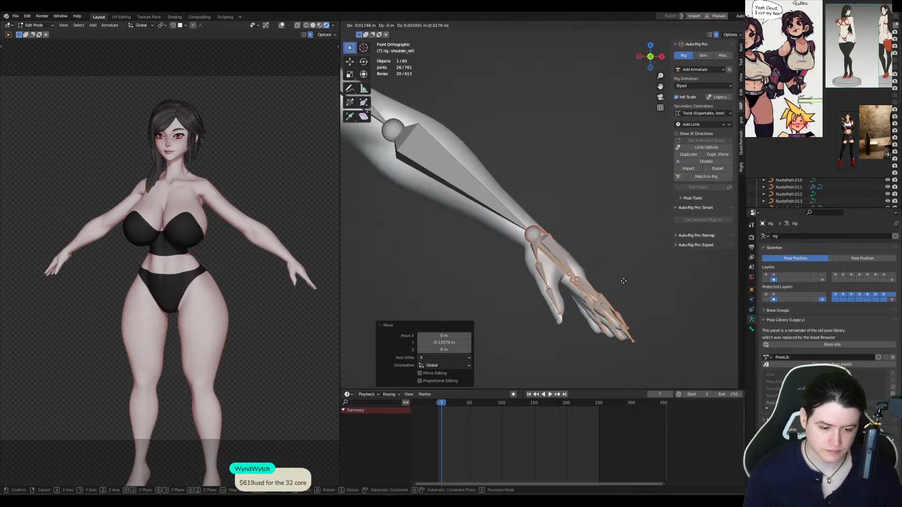
click(622, 281)
Step: Fine-tune the elbow joint so it sits centred in the arm
shift+middle_drag(560, 253, 603, 272)
drag(419, 117, 463, 175)
key(g)
click(455, 185)
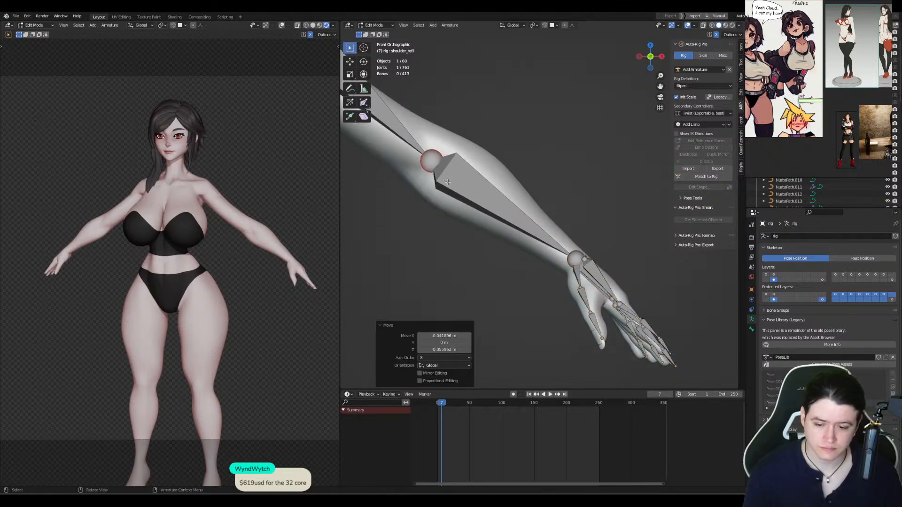
Step: Shift the lowest pelvis joint vertically along Z in front view
scroll(447, 207, down, 8)
shift+middle_drag(442, 218, 452, 186)
scroll(488, 209, up, 5)
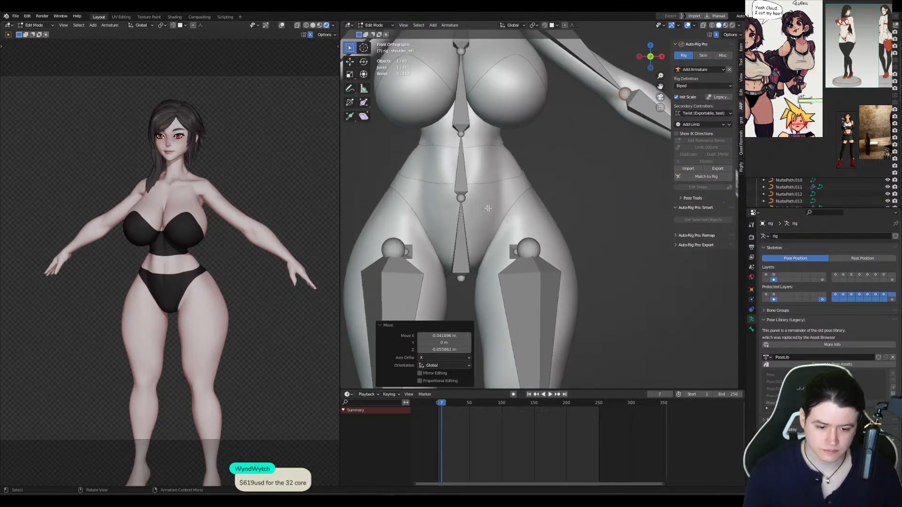
click(455, 280)
key(g)
key(z)
click(469, 278)
Step: Reposition the joint between the pelvis and lower spine from the side
drag(445, 210, 474, 186)
alt+middle_drag(473, 186, 513, 211)
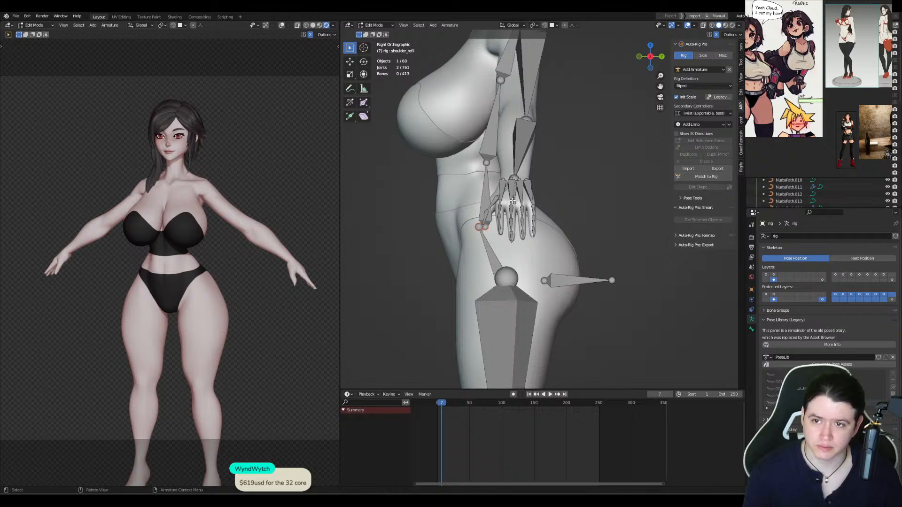
key(g)
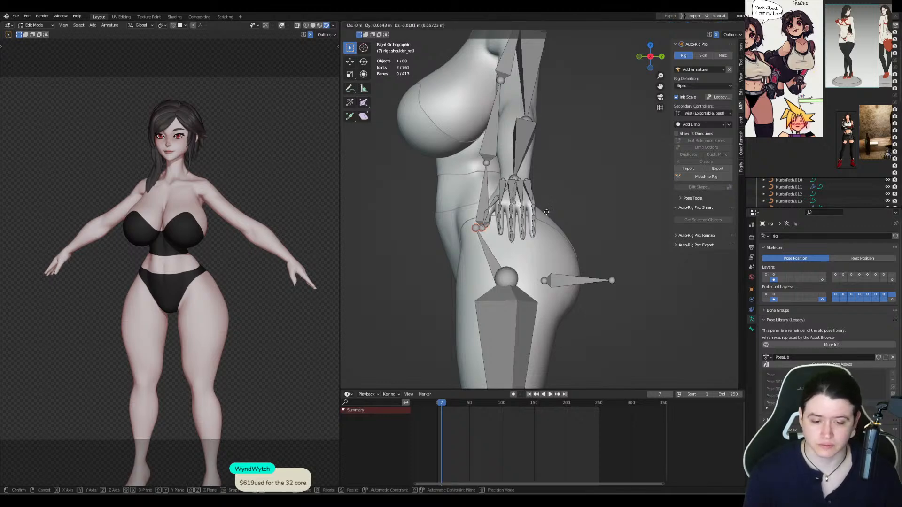
click(509, 217)
Step: Move the waist and chest spine joints slightly forward in side view to follow the torso
click(486, 163)
key(g)
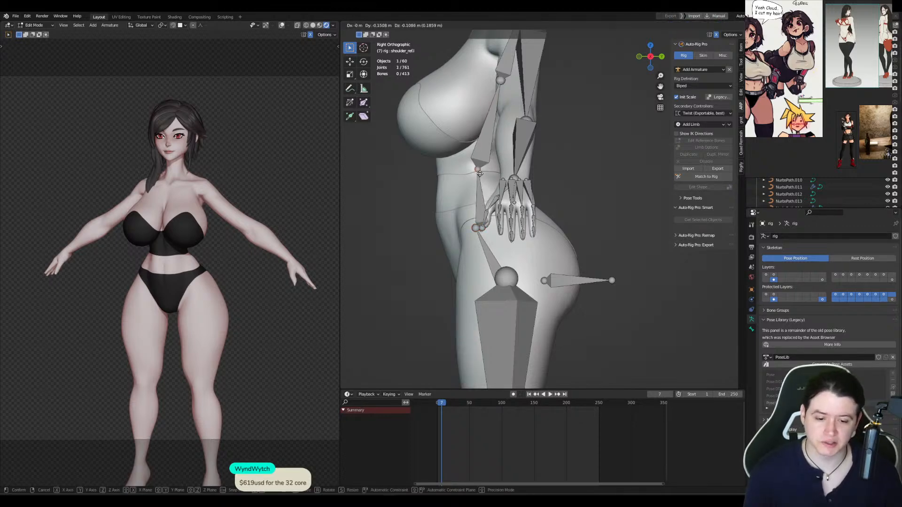
click(476, 165)
shift+middle_drag(484, 122, 501, 212)
click(517, 171)
key(g)
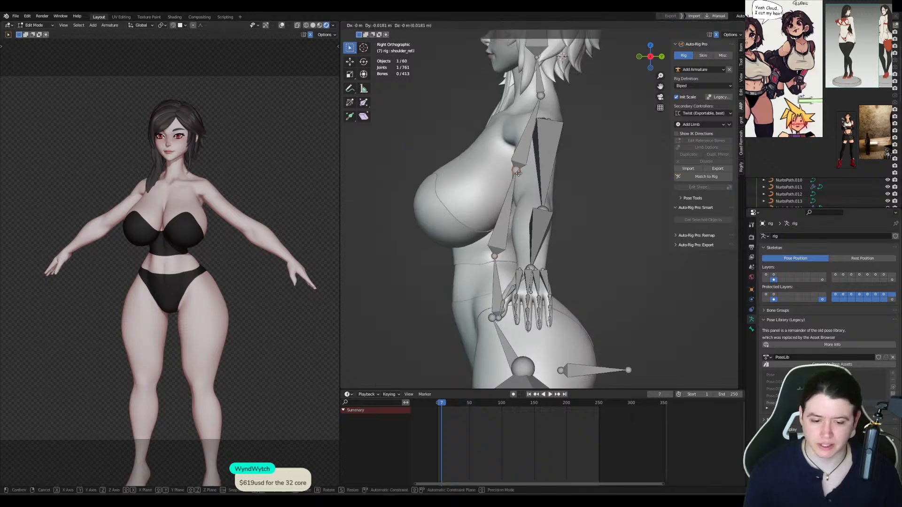
click(510, 173)
Step: Lower the joint at the base of the neck and align it along Y
click(540, 95)
key(g)
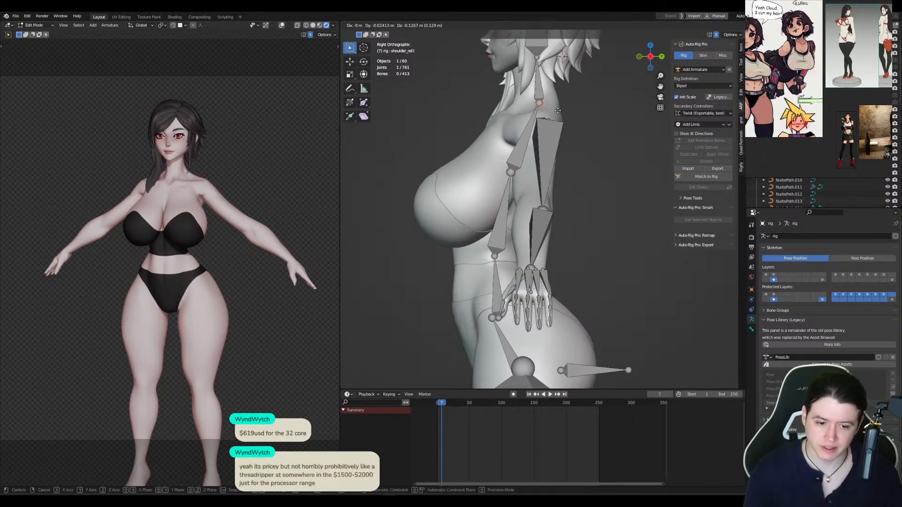
click(558, 108)
shift+middle_drag(558, 108, 558, 170)
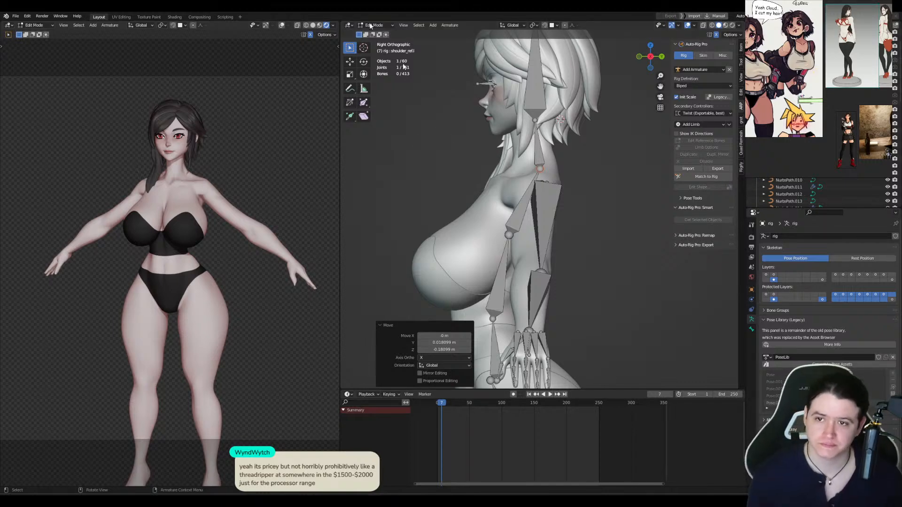
click(550, 172)
key(g)
key(y)
click(547, 173)
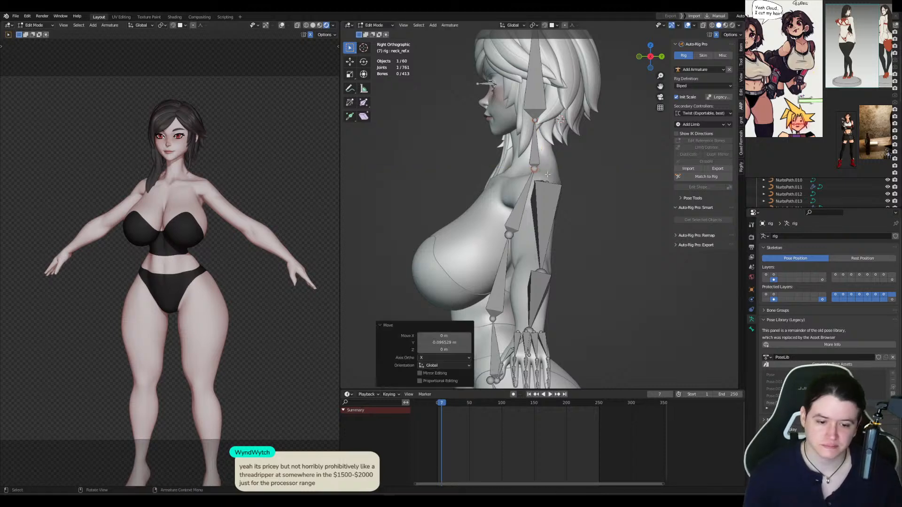
Step: Move the joint between the neck and head along Y and select the head bone
click(512, 120)
key(g)
key(y)
click(507, 122)
shift+middle_drag(560, 131, 568, 194)
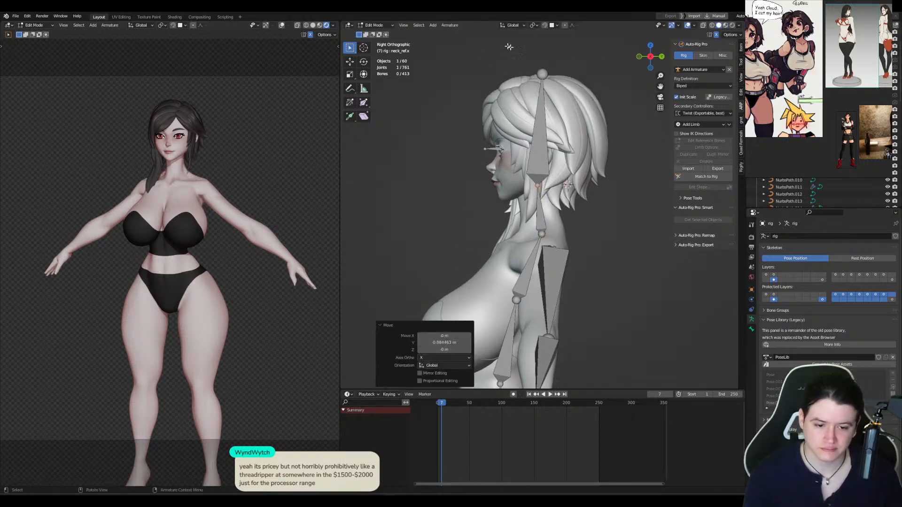
click(547, 139)
scroll(588, 229, down, 4)
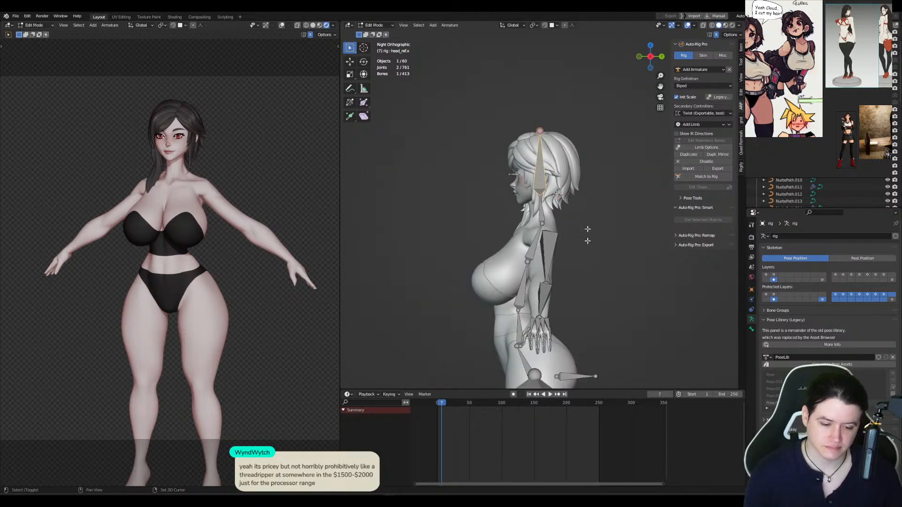
Step: Readjust the waist and pelvis-top spine joints, checking their placement from the front and side
scroll(522, 213, up, 3)
key(KP_1)
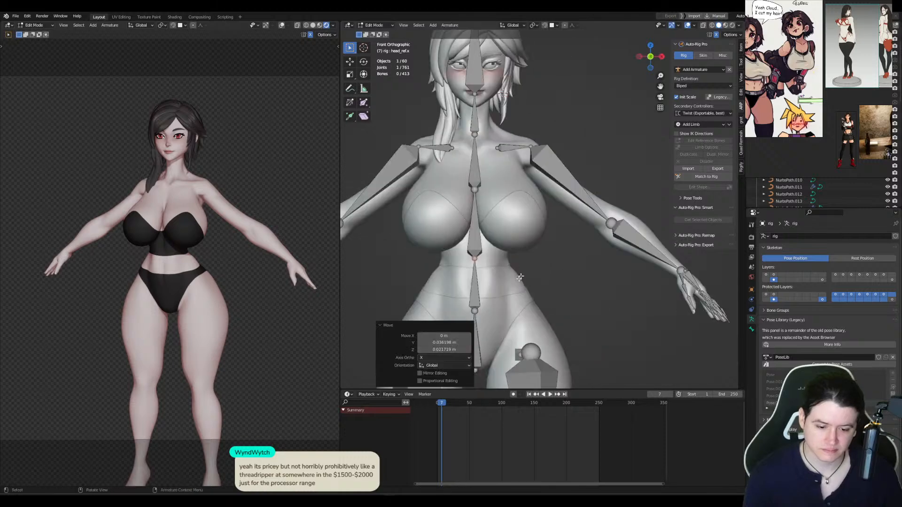
shift+middle_drag(525, 257, 528, 195)
drag(460, 235, 510, 260)
key(KP_3)
key(g)
click(572, 240)
shift+middle_drag(572, 240, 555, 155)
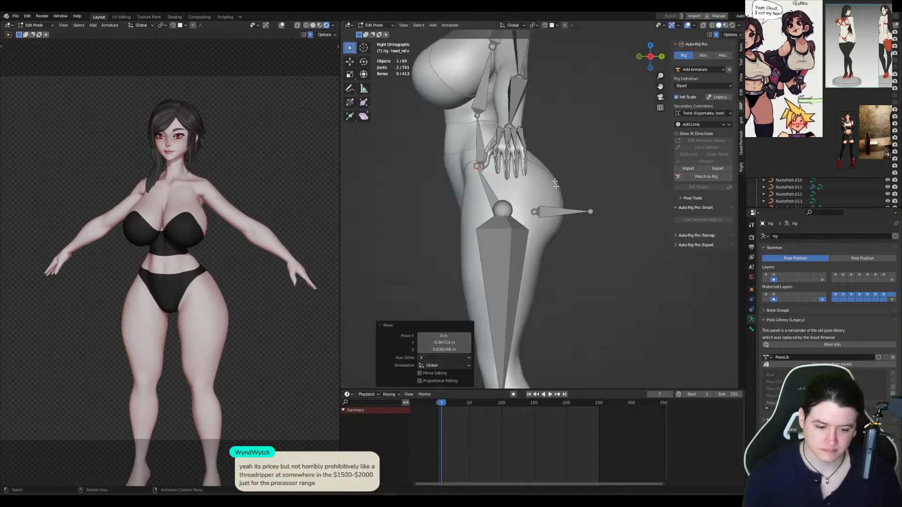
Step: Scale the buttock bone to 0.754 and place it inside the buttock from behind and the side
click(582, 209)
key(s)
key(Escape)
key(ctrl+KP_1)
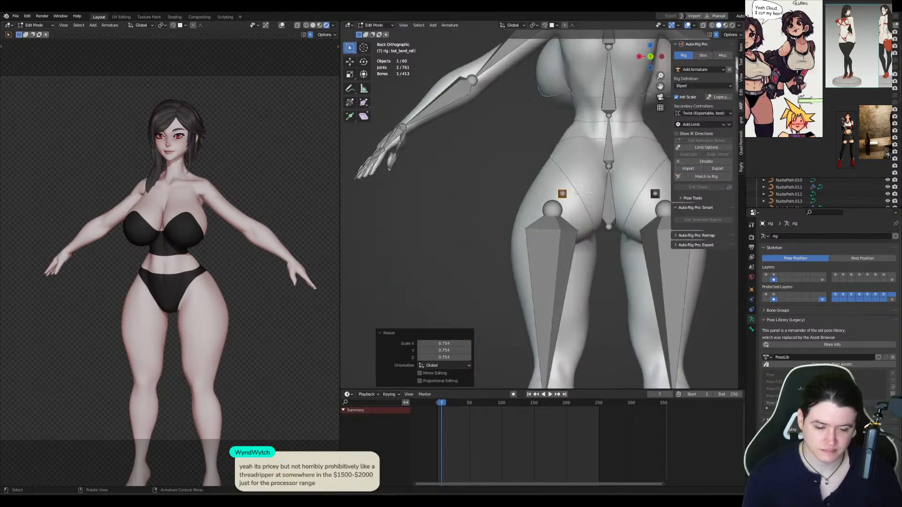
key(KP_3)
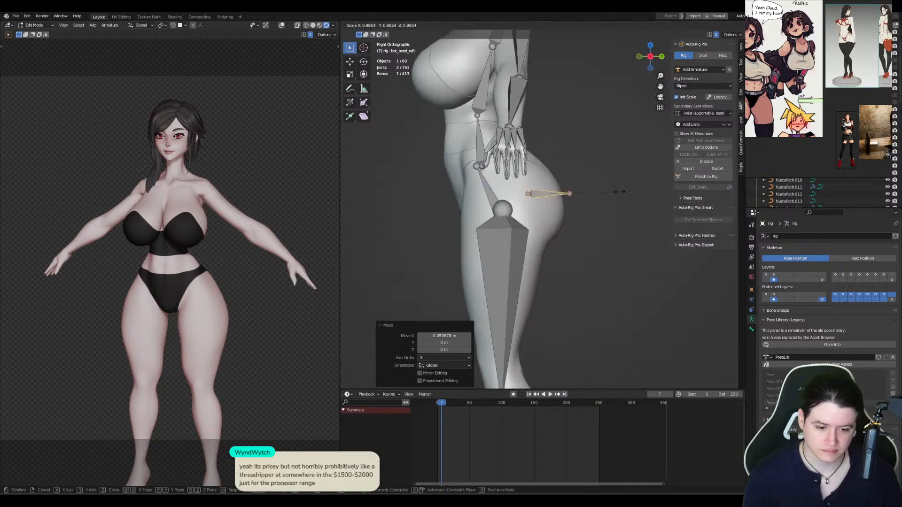
key(g)
key(y)
click(559, 194)
Step: Move the knee joint up to the mesh's knee in front view
key(KP_1)
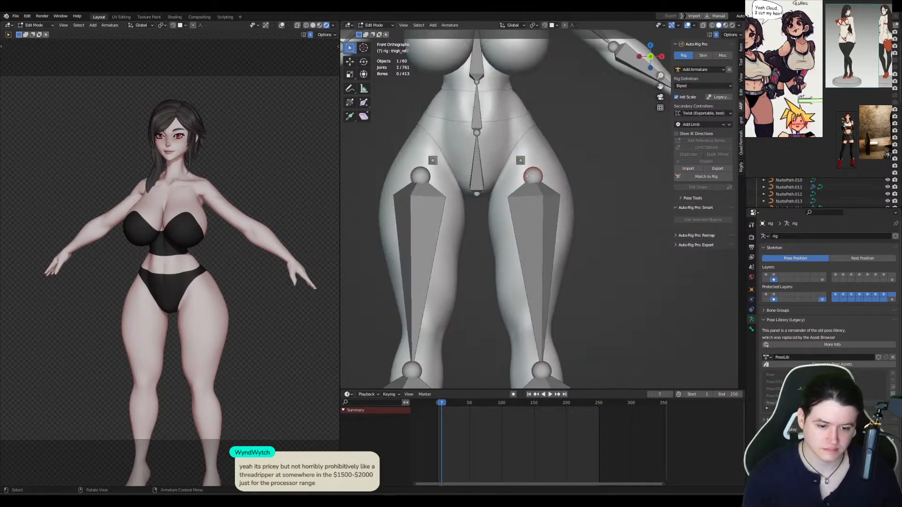
shift+middle_drag(591, 188, 590, 57)
click(543, 241)
key(g)
click(555, 249)
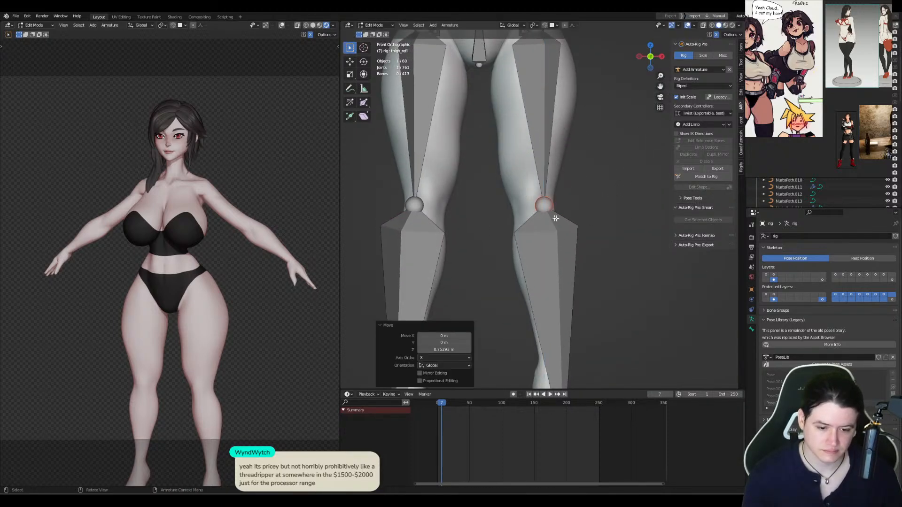
Step: Move the foot bones onto the mesh's foot and align the ankle joint from the side
shift+middle_drag(554, 263, 555, 132)
drag(534, 221, 609, 381)
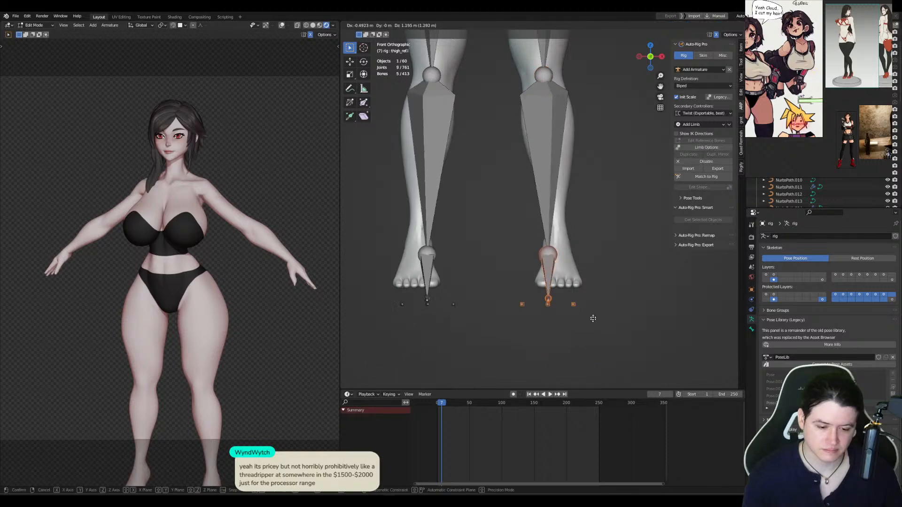
key(g)
click(561, 272)
key(KP_3)
key(g)
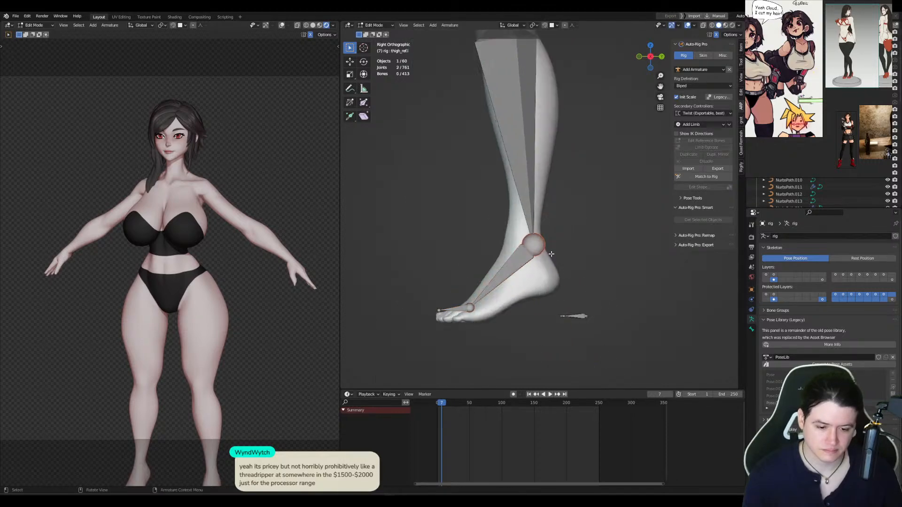
click(561, 271)
Step: Move the toe bone onto the ball of the foot in side view
scroll(541, 263, up, 2)
click(509, 264)
key(g)
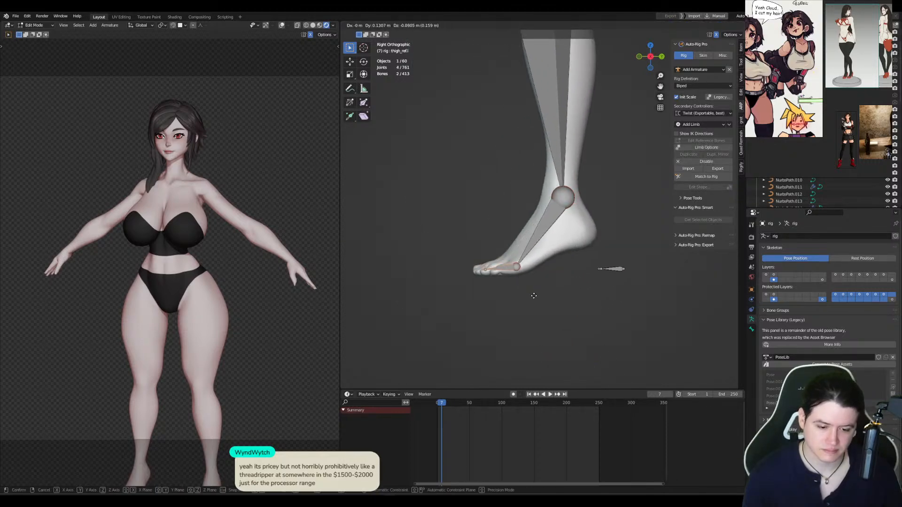
click(535, 299)
Step: Switch to sculpting the body mesh and isolate the feet with an inverted, smoothed lasso mask
key(ctrl+Tab)
click(486, 242)
click(567, 226)
key(ctrl+Tab)
click(565, 264)
ctrl+shift+drag(526, 219, 408, 210)
key(ctrl+i)
key(a)
key(ctrl+i)
key(ctrl+i)
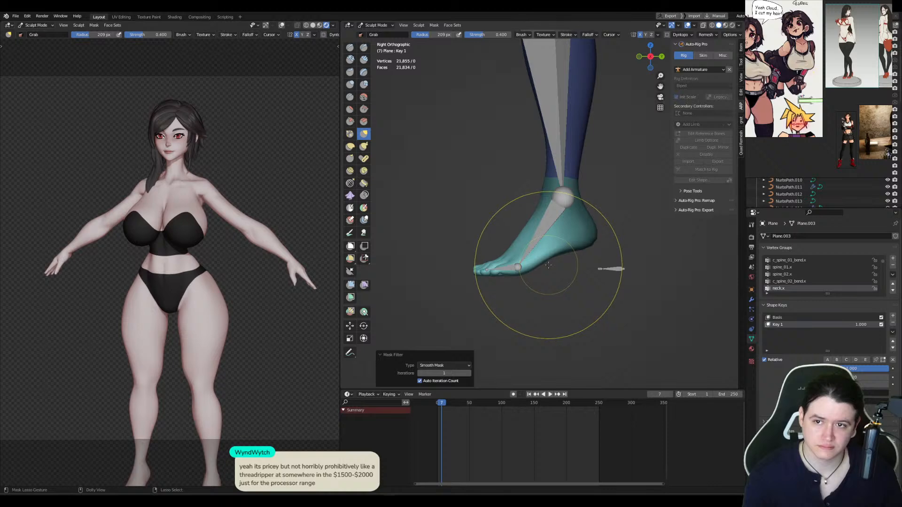
Step: Shift the unmasked feet back about 0.065 m and shorten them by scaling along Y
shift+right_click(548, 266)
key(g)
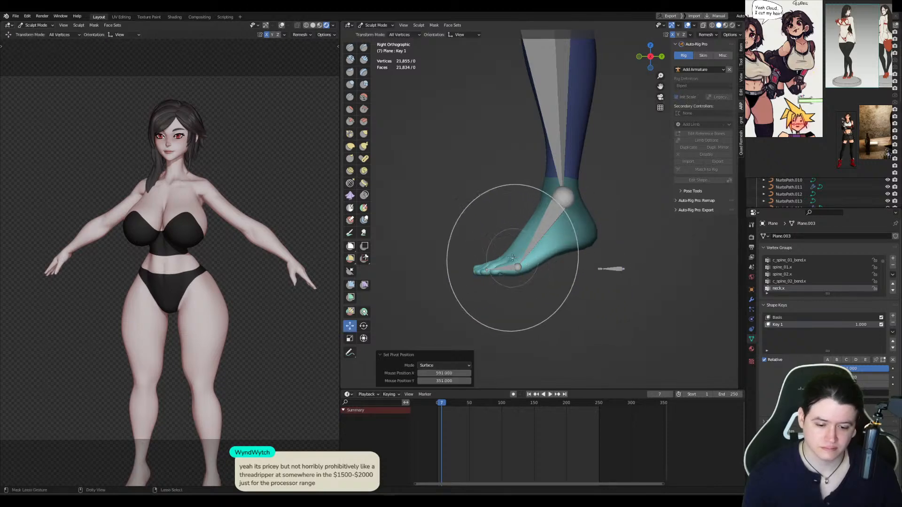
shift+right_click(511, 257)
drag(540, 256, 546, 257)
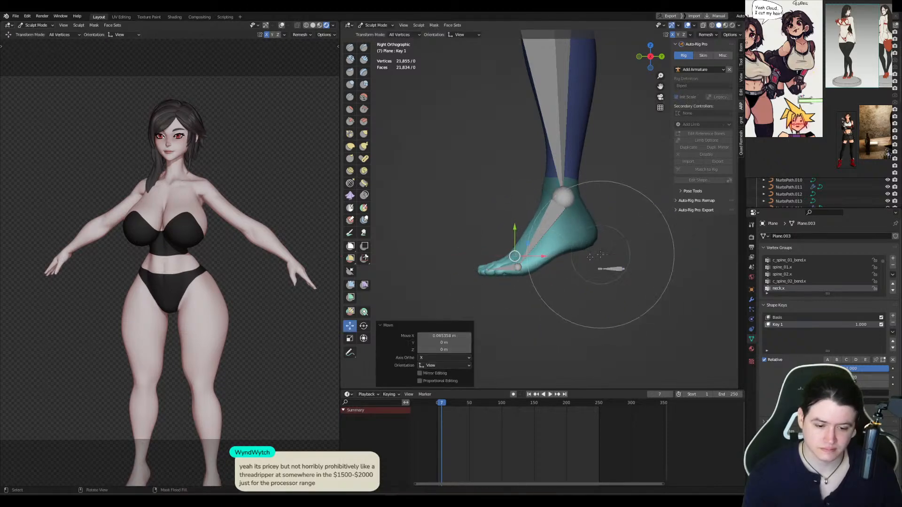
shift+right_click(556, 253)
key(s)
key(y)
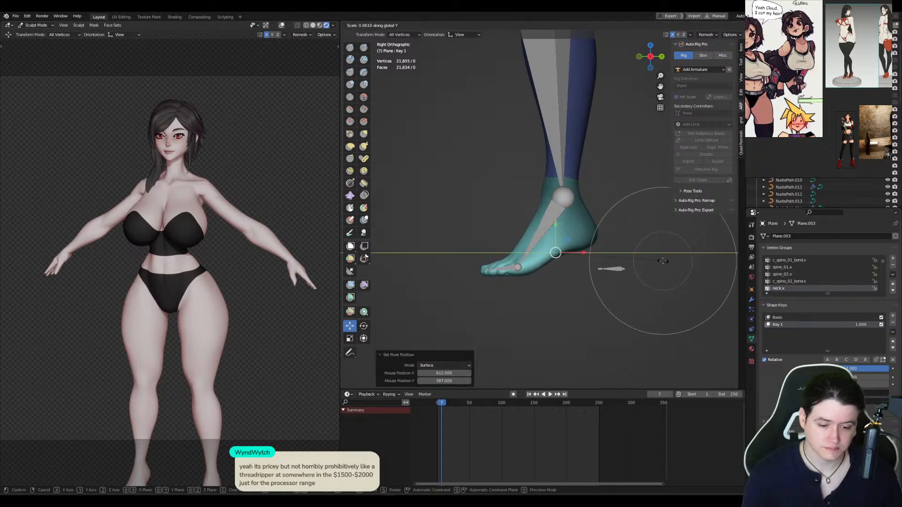
click(660, 262)
key(ctrl+Tab)
click(551, 221)
key(KP_1)
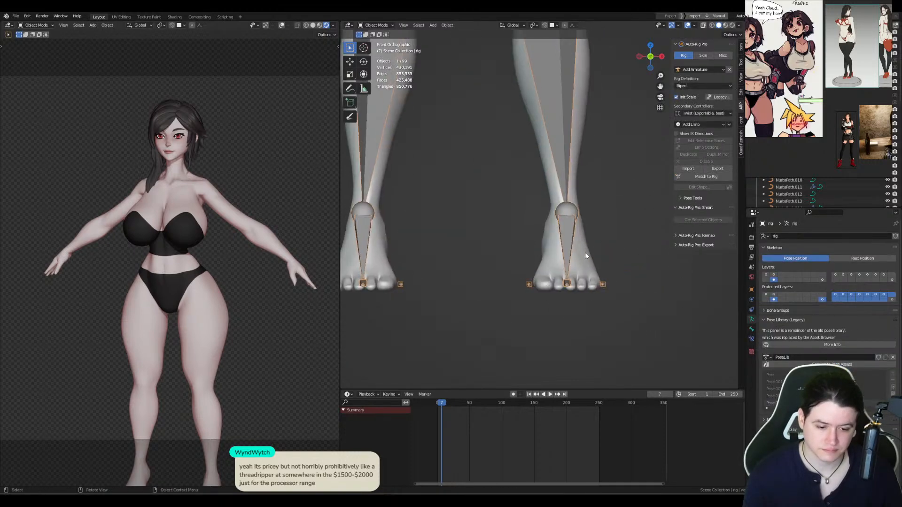
click(589, 261)
key(ctrl+Tab)
key(KP_3)
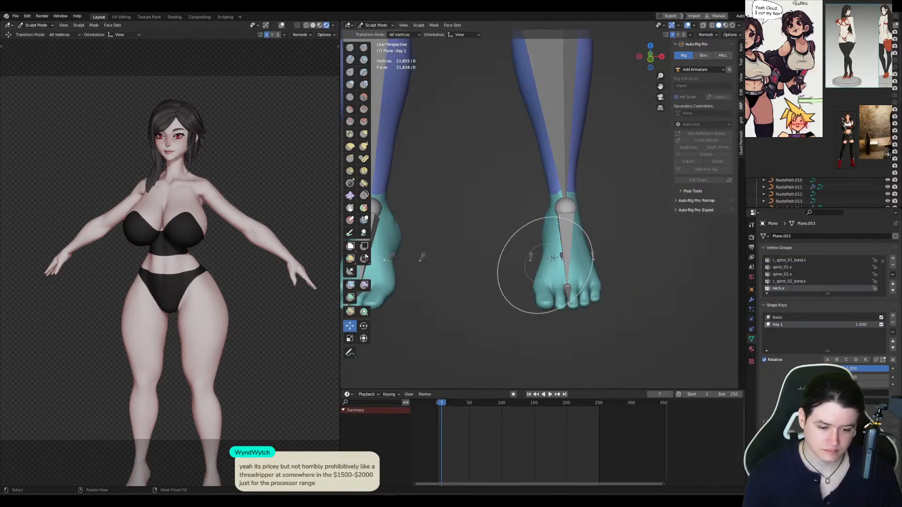
mouse_move(552, 282)
ctrl+shift+mouse_down()
mouse_move(546, 308)
mouse_move(471, 307)
mouse_move(523, 295)
ctrl+shift+mouse_up()
key(ctrl+z)
Step: Smooth the mask around the ankles further and narrow the feet by scaling them to 0.874 along X
key(KP_1)
key(ctrl+i)
key(a)
key(ctrl+i)
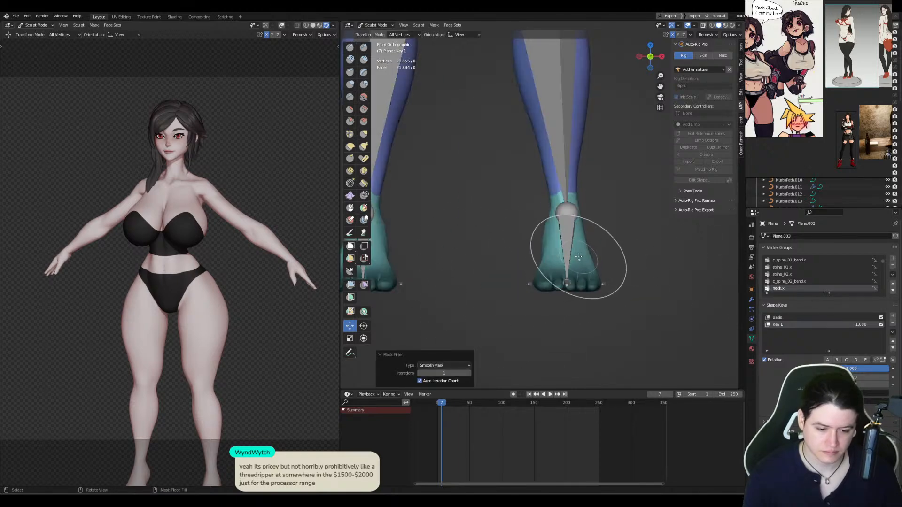
key(ctrl+i)
shift+right_click(565, 257)
key(s)
key(x)
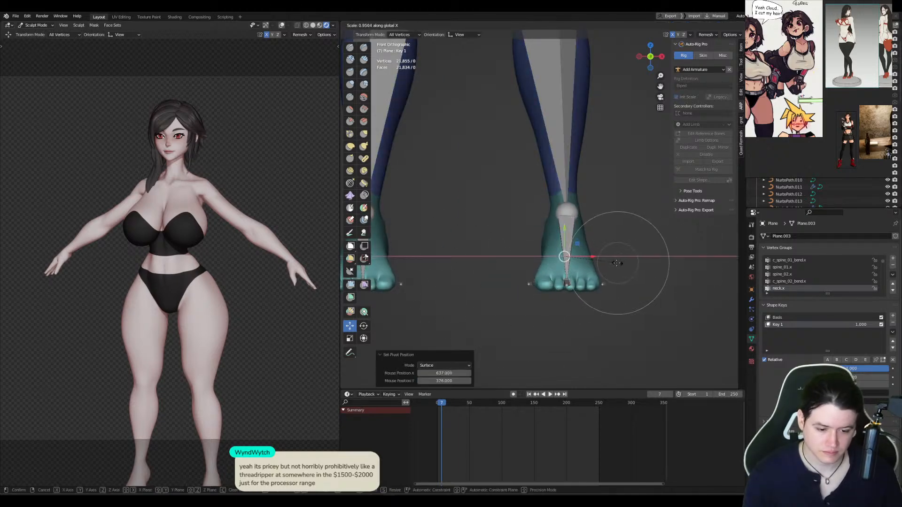
click(615, 262)
key(KP_3)
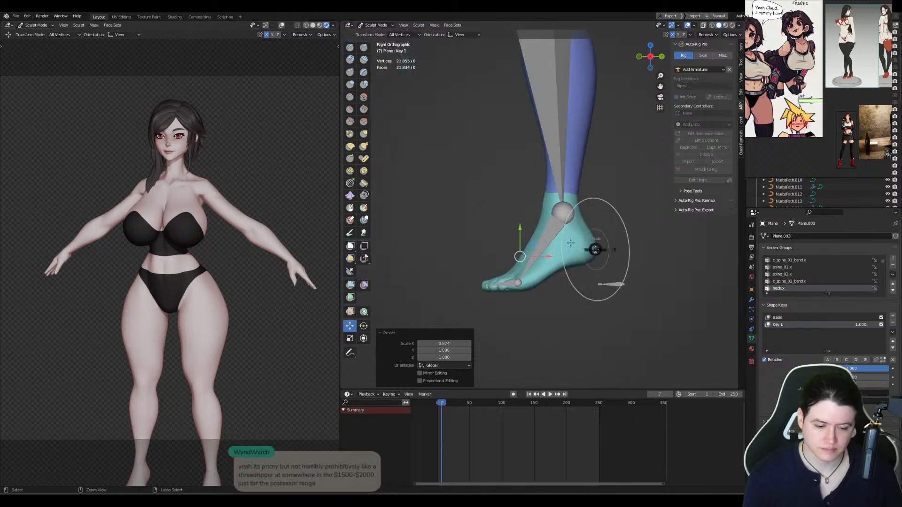
Step: Leave sculpting, edit the rig's reference bones, and shift the left knee joint about 0.048 m along Y in side view
key(ctrl+Tab)
key(KP_1)
scroll(222, 255, down, 2)
shift+middle_drag(220, 252, 213, 227)
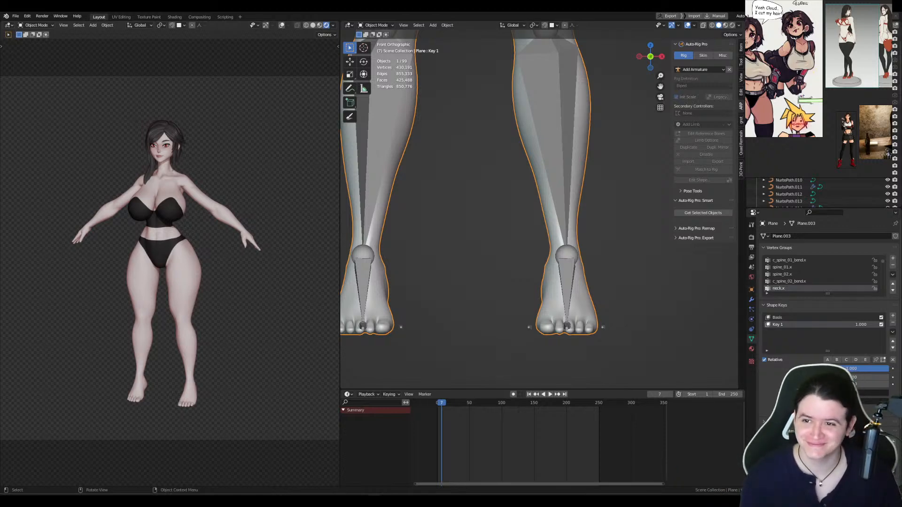
scroll(560, 256, down, 1)
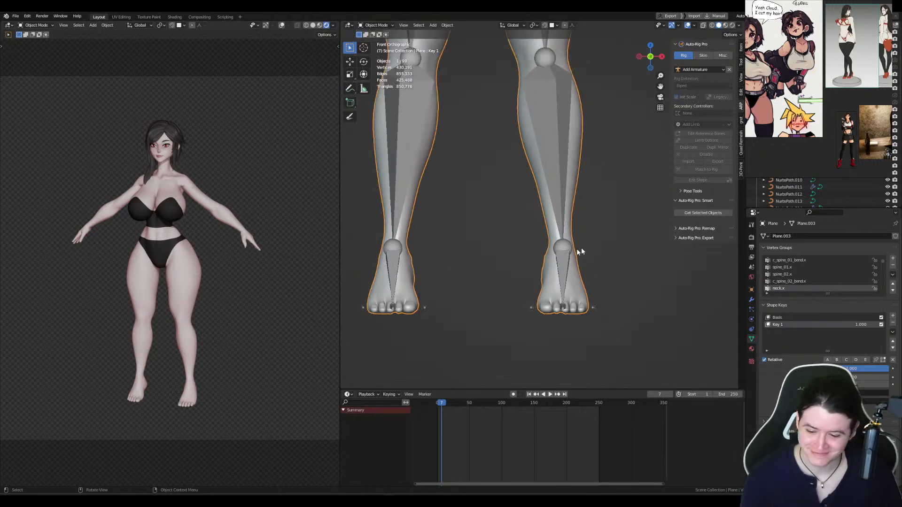
alt+middle_drag(580, 251, 535, 244)
shift+middle_drag(528, 198, 531, 298)
alt+middle_drag(540, 216, 618, 309)
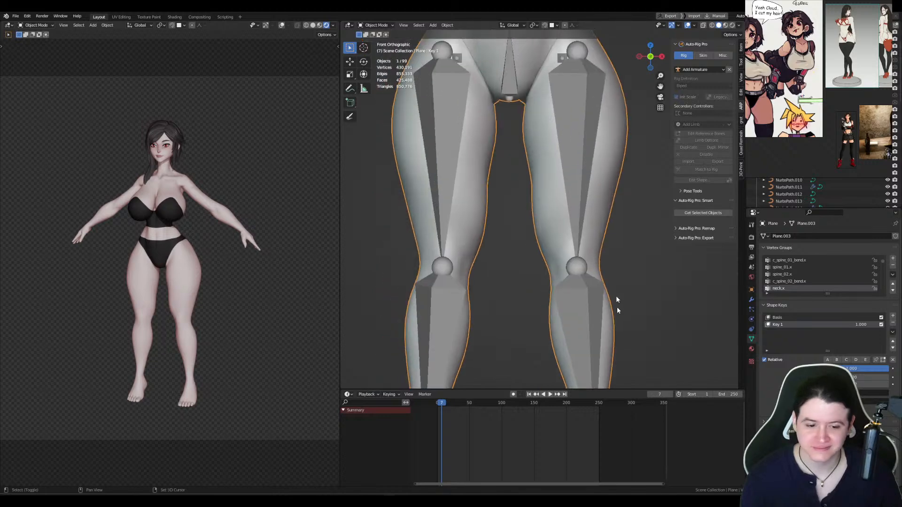
click(582, 273)
key(Tab)
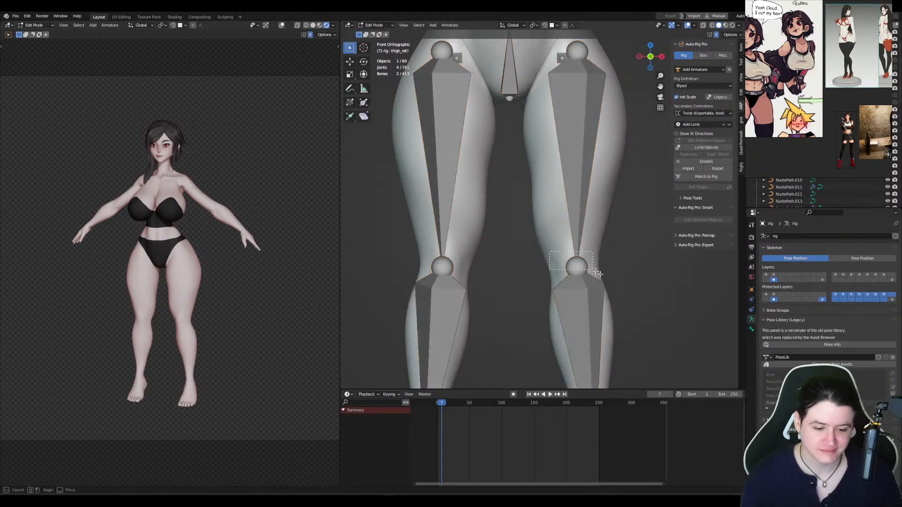
key(KP_3)
key(g)
click(598, 276)
shift+middle_drag(589, 243, 593, 313)
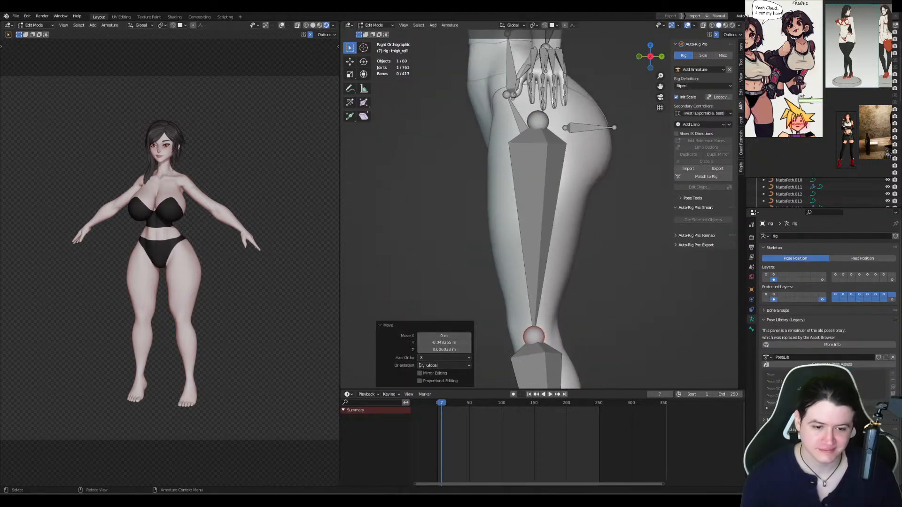
Step: Check the hip joint's placement and shift the lower spine joint above the pelvis about 0.03 m forward along Y
click(535, 121)
key(g)
click(534, 120)
shift+middle_drag(534, 121, 554, 230)
key(KP_1)
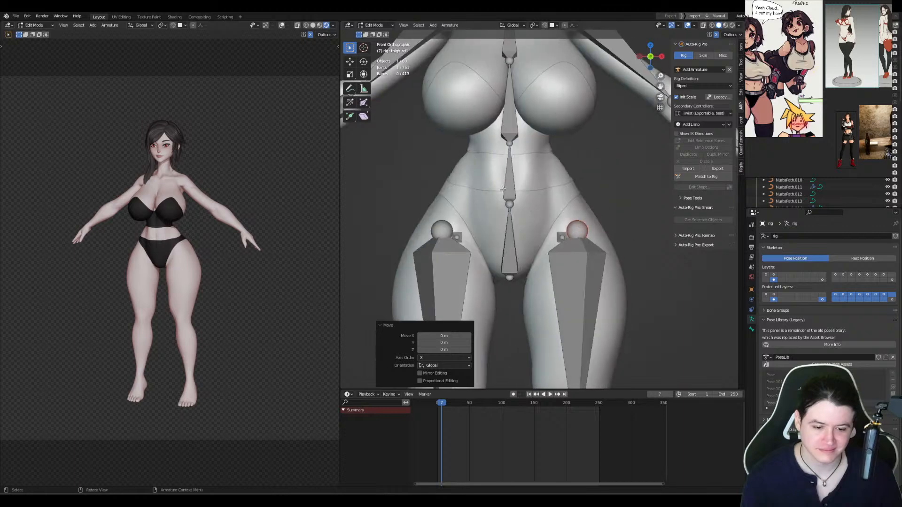
drag(523, 209, 498, 194)
key(KP_3)
key(g)
key(y)
click(576, 205)
shift+middle_drag(576, 205, 562, 277)
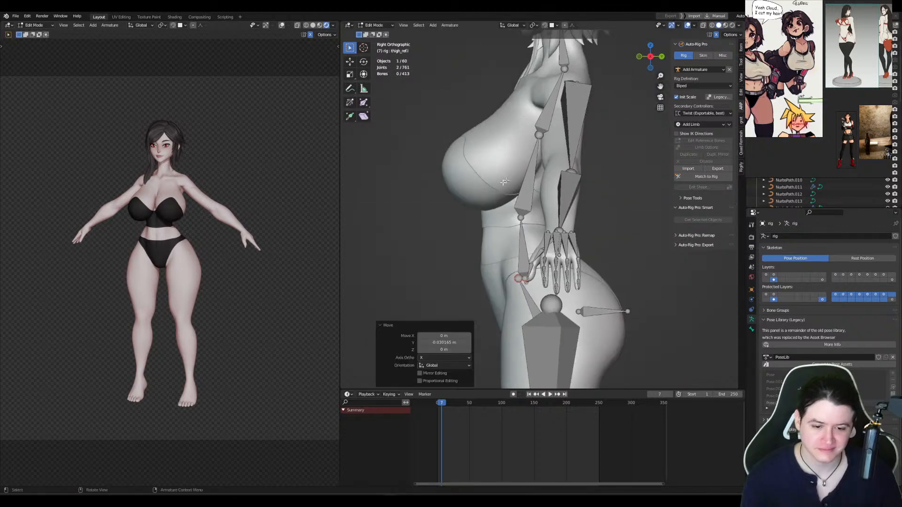
Step: Try matching the control rig to the edited reference bones, and undo the match
key(KP_1)
key(Tab)
scroll(567, 145, down, 5)
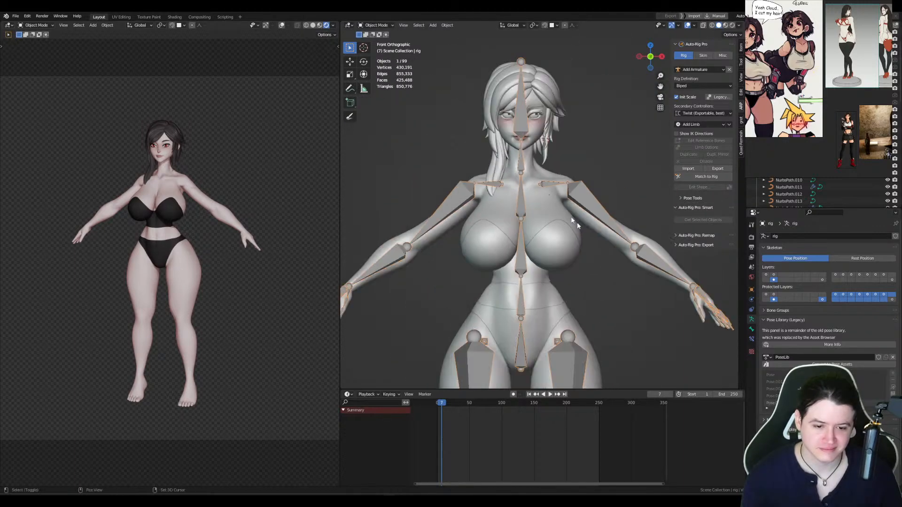
click(708, 178)
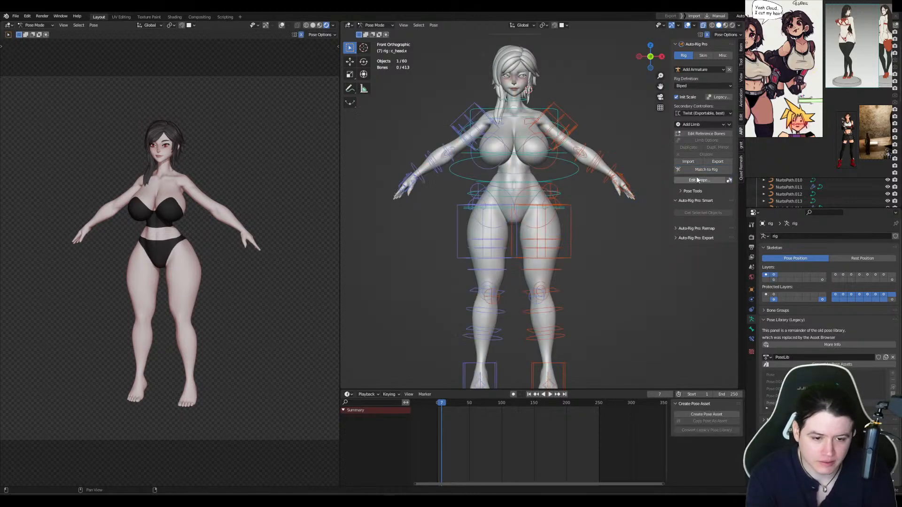
key(ctrl+z)
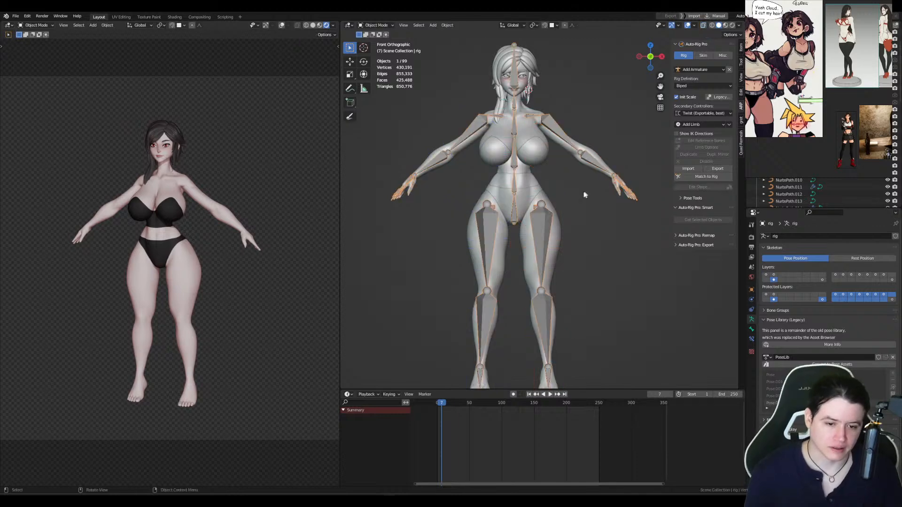
Step: Unparent the hair and face objects keeping their transforms, shift them about 0.02 m forward along Y, and apply all transforms
alt+middle_drag(604, 188, 577, 187)
shift+middle_drag(577, 188, 566, 256)
scroll(567, 256, up, 2)
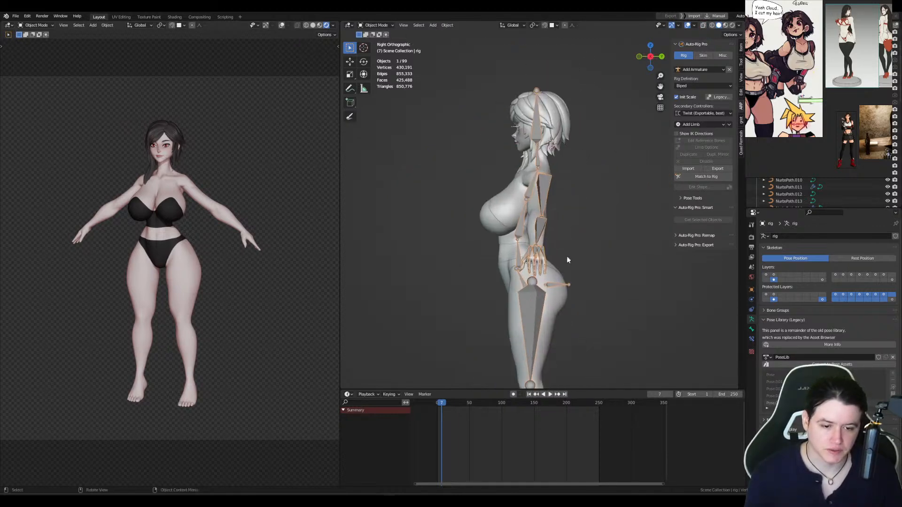
key(ctrl+Tab)
shift+middle_drag(645, 133, 637, 193)
drag(480, 93, 565, 198)
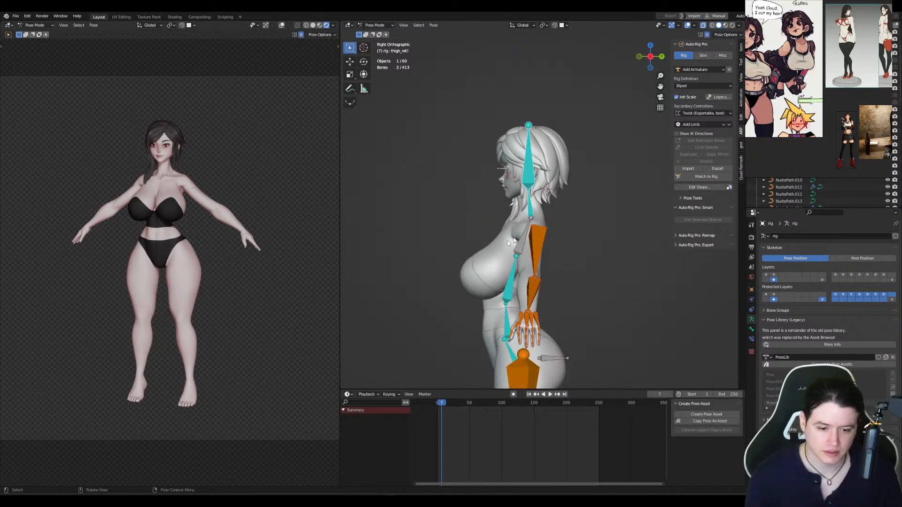
key(ctrl+Tab)
drag(458, 105, 592, 223)
ctrl+drag(452, 303, 565, 332)
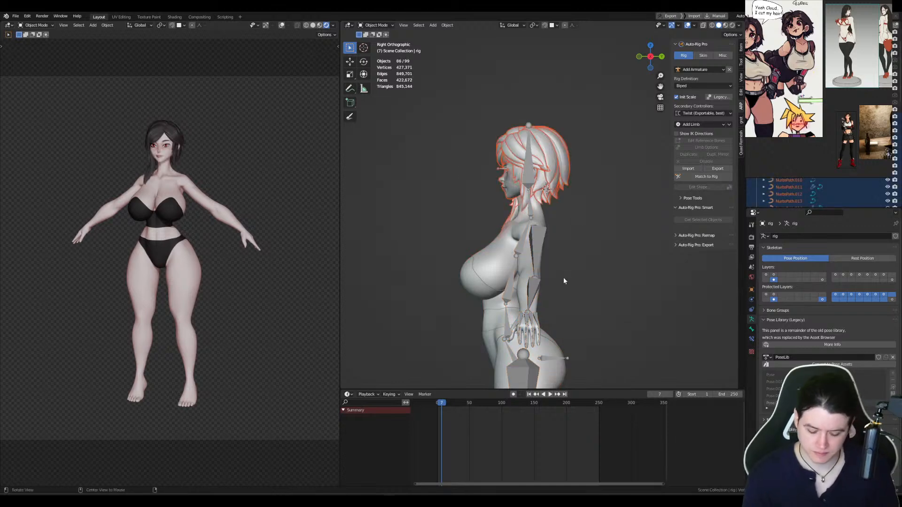
key(alt+p)
key(Return)
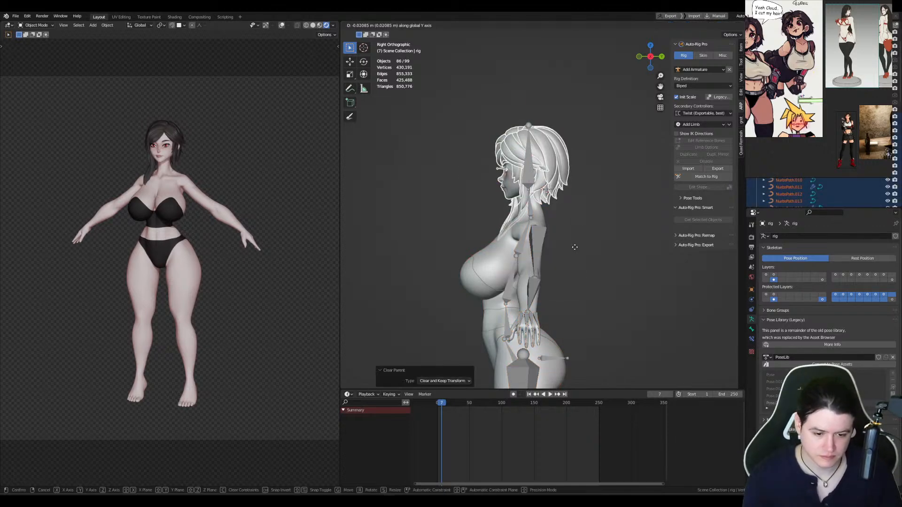
key(ctrl+a)
click(572, 247)
key(KP_1)
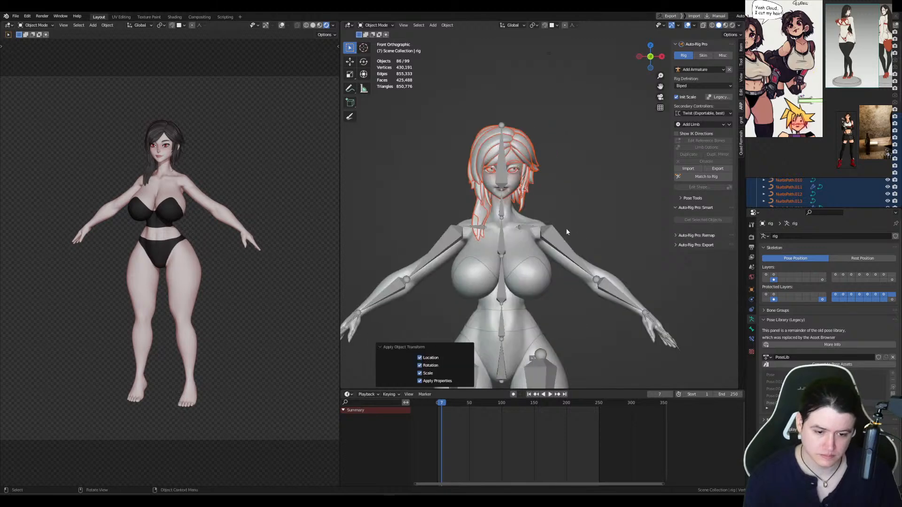
Step: Select only the rig and run Match to Rig to generate its controls from the reference bones
scroll(495, 237, up, 4)
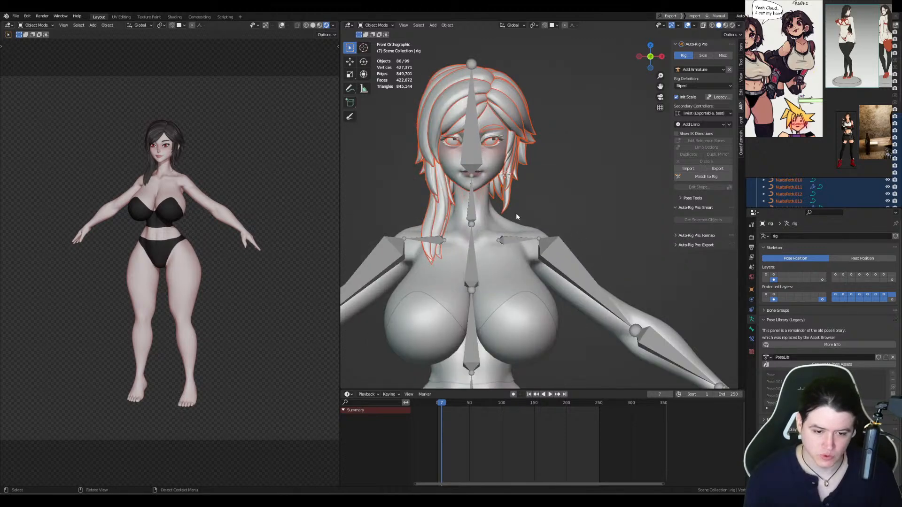
shift+click(474, 162)
key(ctrl+Tab)
key(ctrl+Tab)
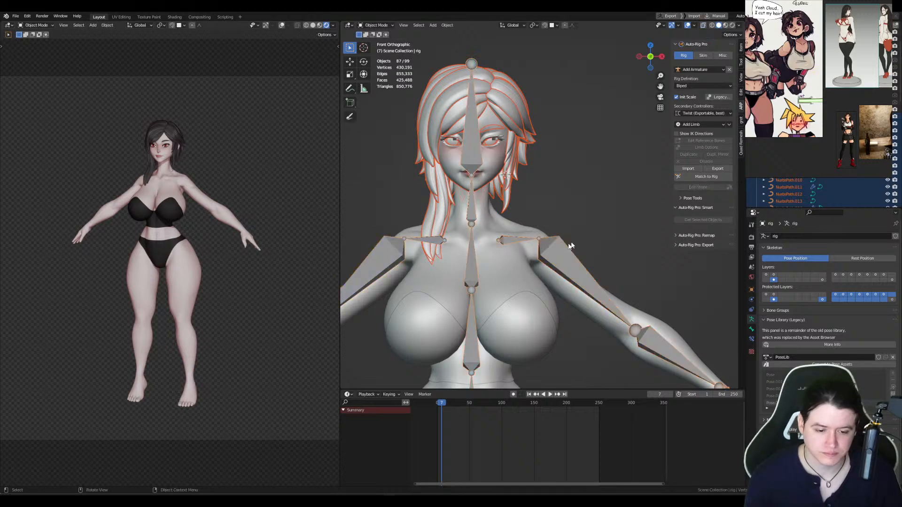
click(563, 252)
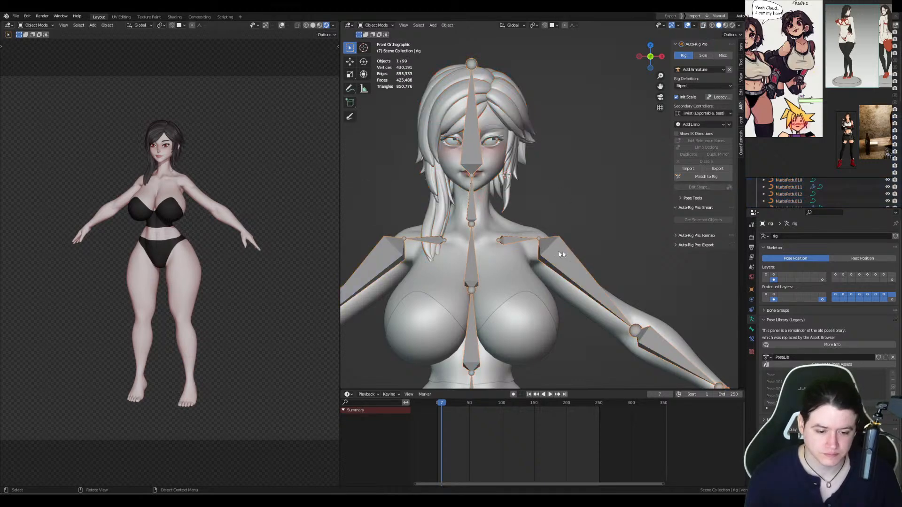
click(694, 180)
scroll(649, 187, down, 3)
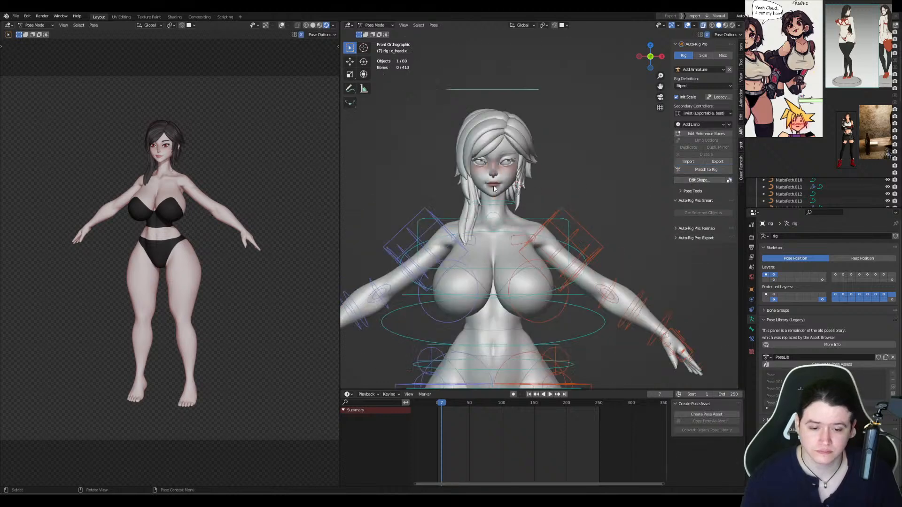
Step: Parent the hair and face objects to the c_head.x controller bone and test the link with a cancelled head rotation
scroll(515, 195, up, 2)
key(KP_3)
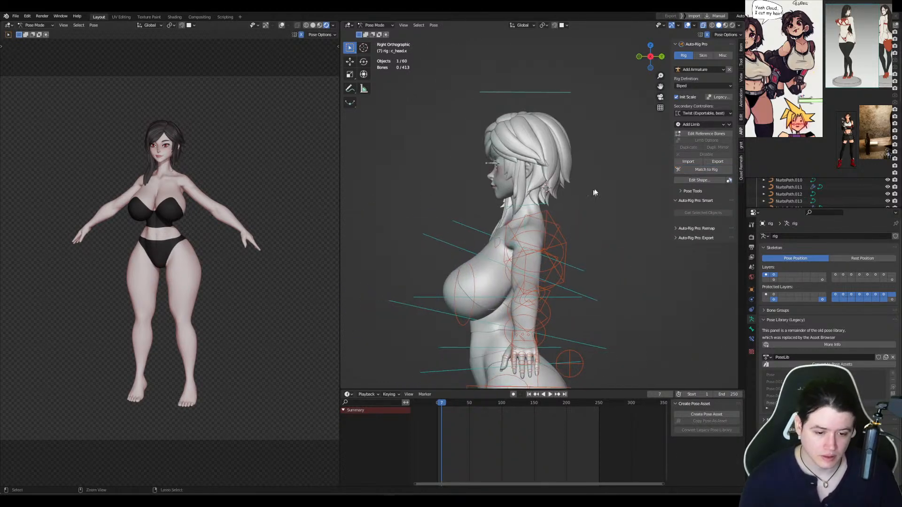
key(ctrl+Tab)
drag(469, 112, 613, 227)
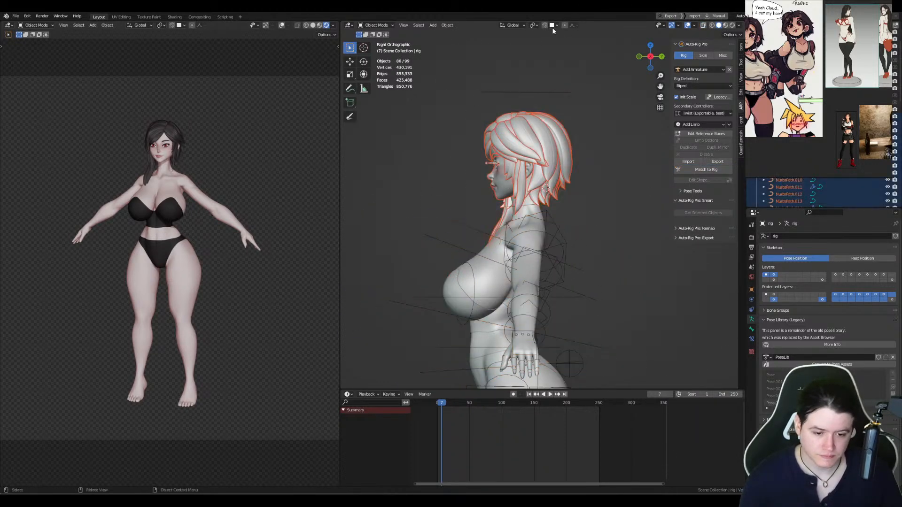
shift+click(548, 92)
key(ctrl+Tab)
click(546, 91)
key(ctrl+p)
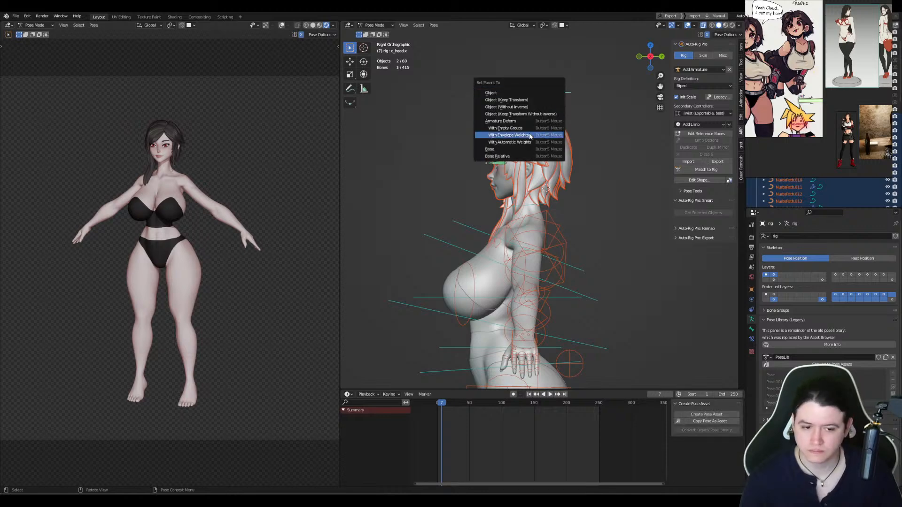
click(572, 84)
click(570, 90)
key(r)
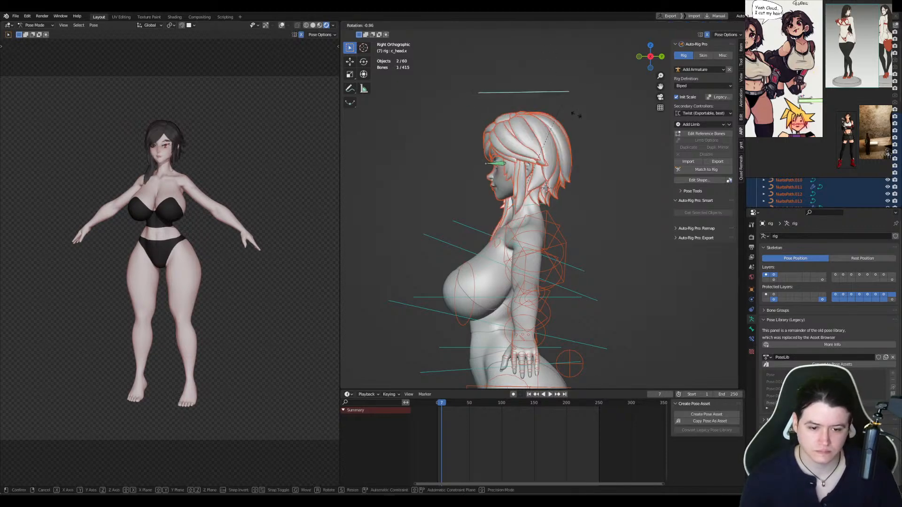
right_click(557, 77)
Step: Bind the body mesh to the Auto-Rig Pro rig
alt+drag(579, 157, 658, 162)
alt+shift+drag(564, 206, 548, 106)
scroll(548, 107, down, 6)
key(ctrl+Tab)
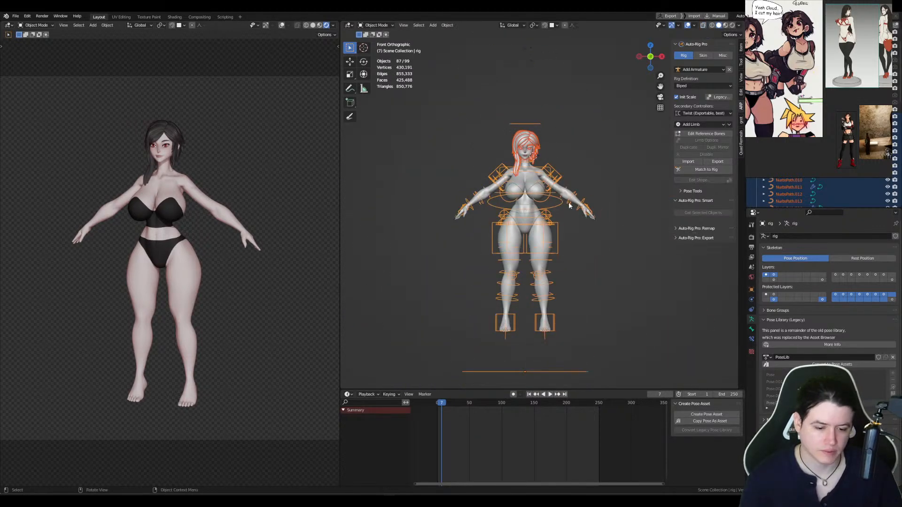
scroll(569, 203, up, 5)
click(553, 258)
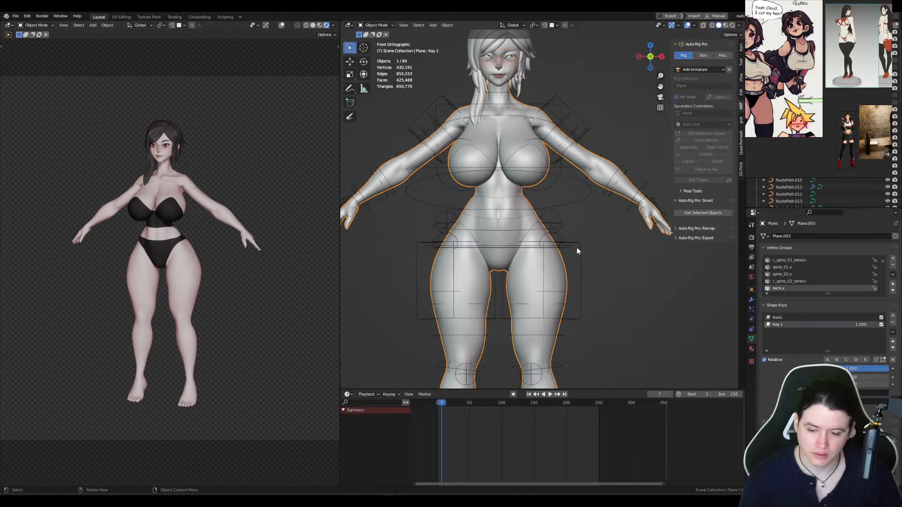
shift+click(563, 247)
key(q)
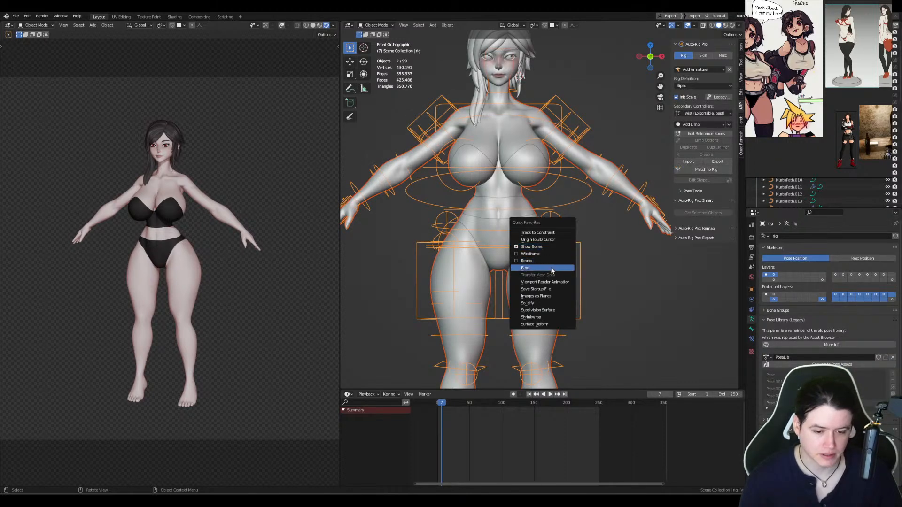
click(541, 233)
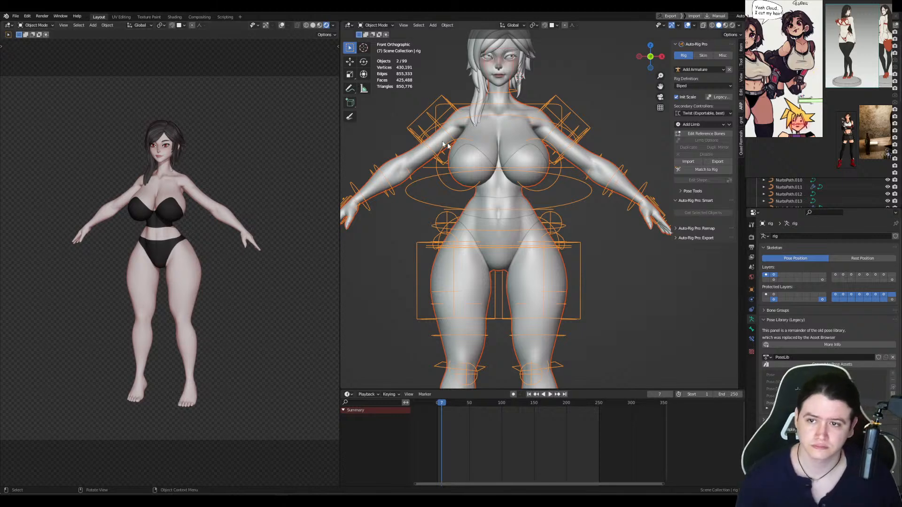
Step: Test the leg deformation by raising the foot IK controllers about 2.52 m along Z in Pose Mode
scroll(587, 190, down, 3)
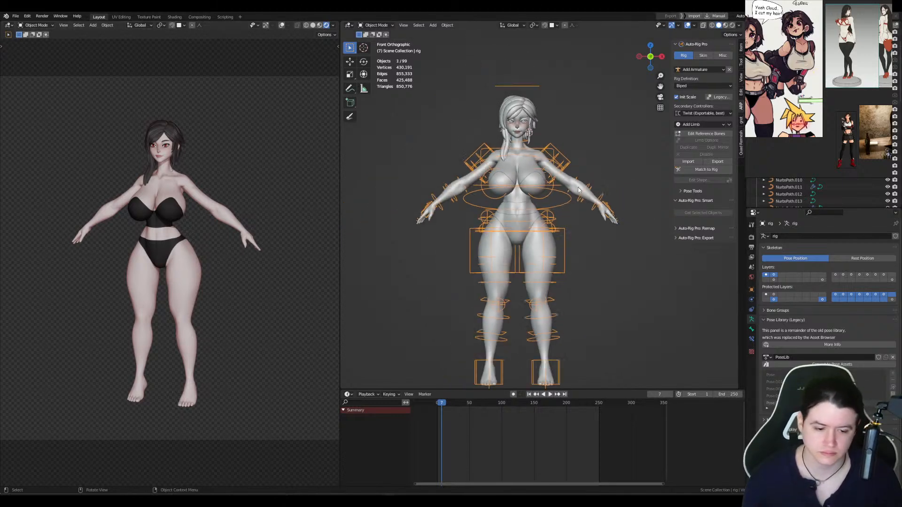
shift+middle_drag(587, 258, 583, 199)
key(ctrl+Tab)
click(556, 300)
key(g)
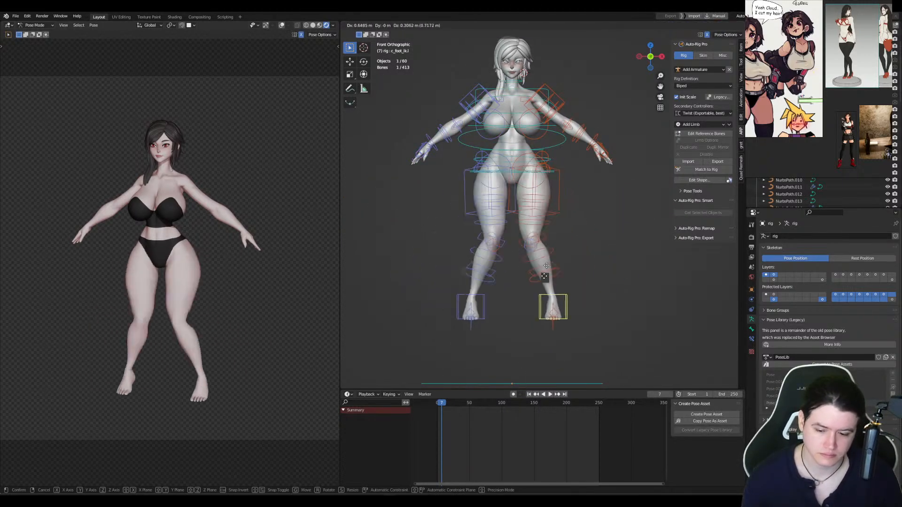
key(KP_3)
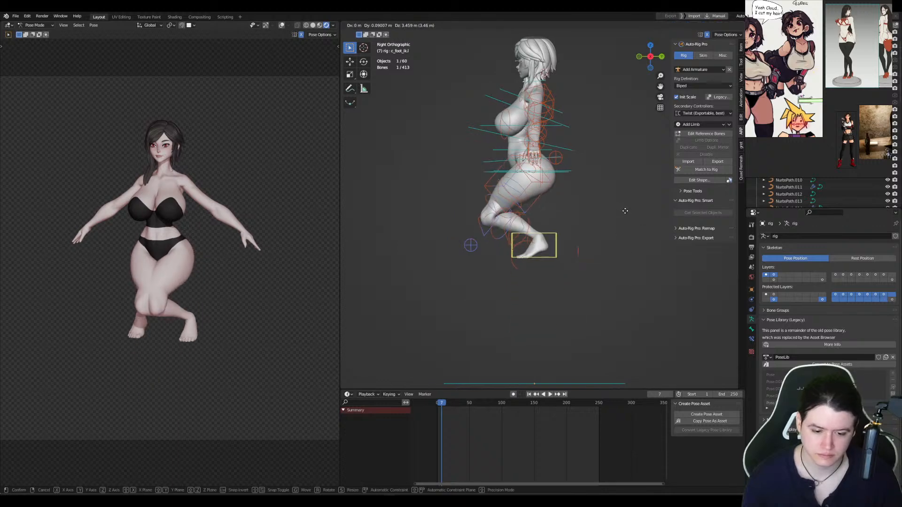
key(z)
key(KP_1)
click(594, 216)
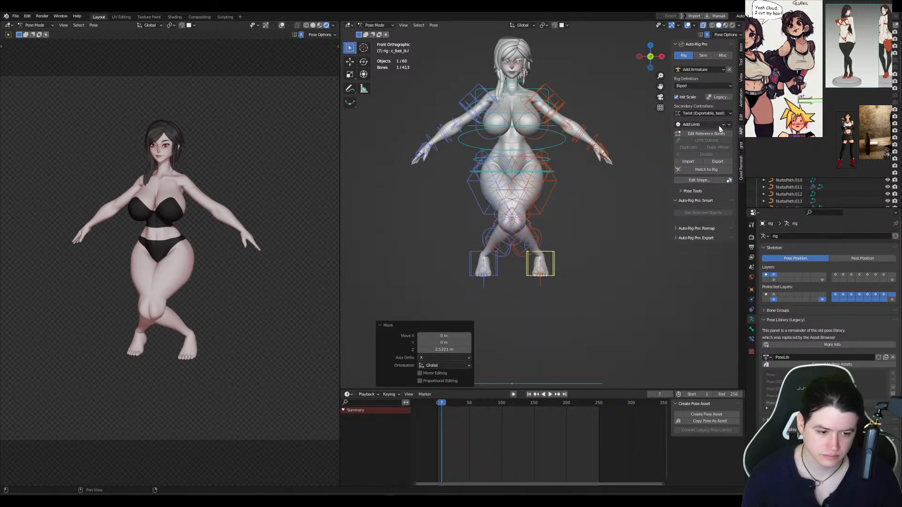
Step: Reopen the reference bones for editing and match the rig to them again
click(706, 134)
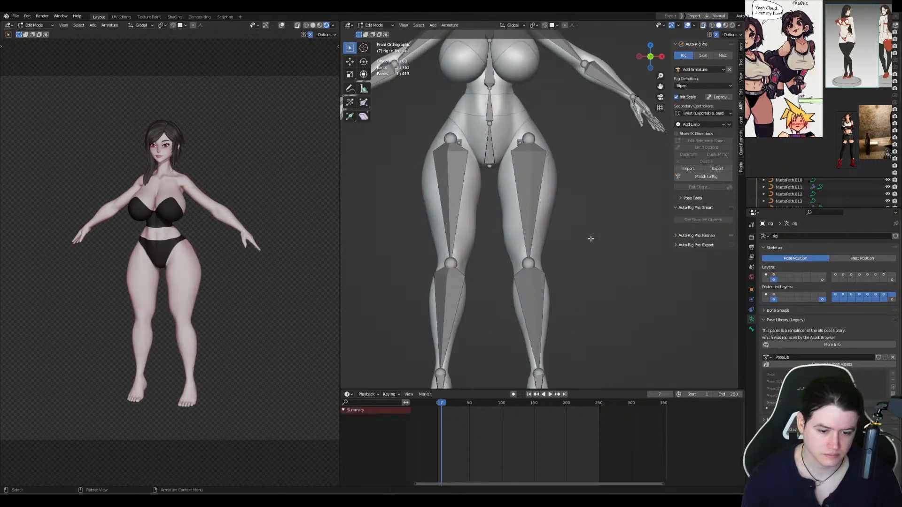
click(701, 177)
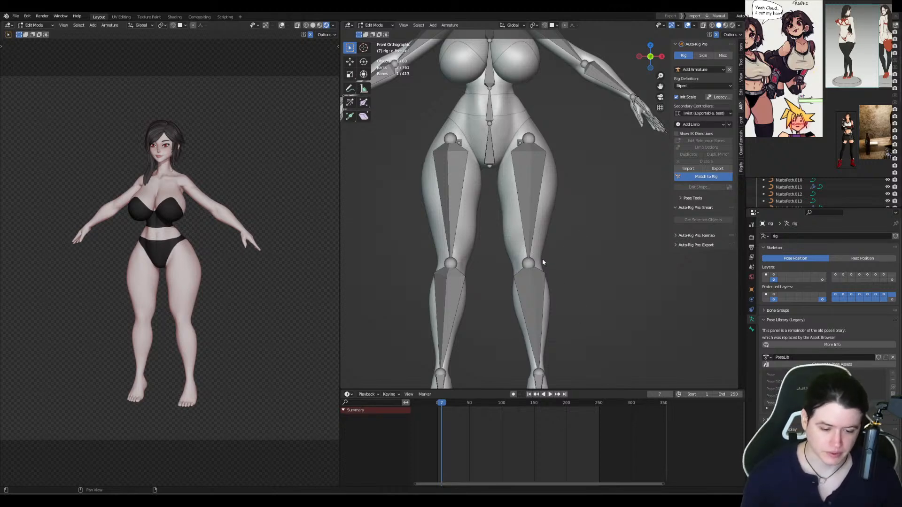
Step: Clear the foot IK controller's location and test the leg bend with cancelled upward moves along Z
click(561, 284)
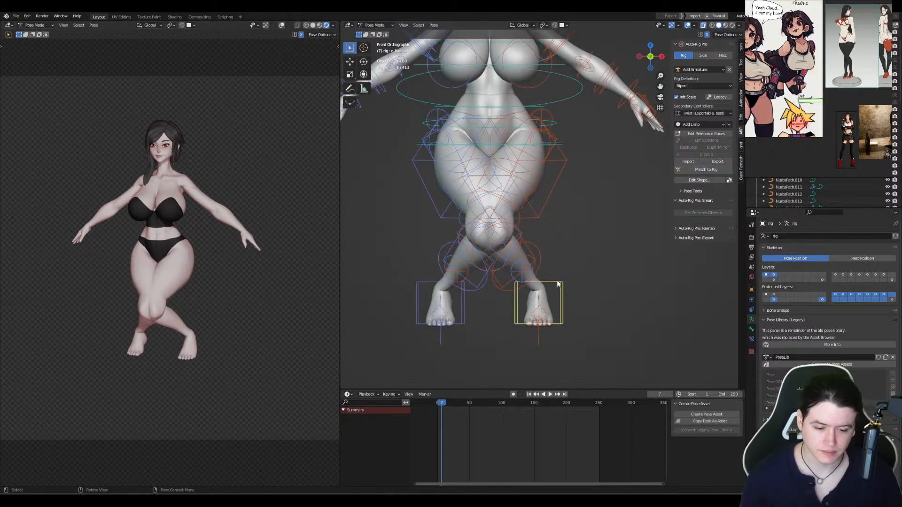
shift+middle_drag(561, 283, 565, 238)
key(alt+g)
key(g)
key(x)
key(z)
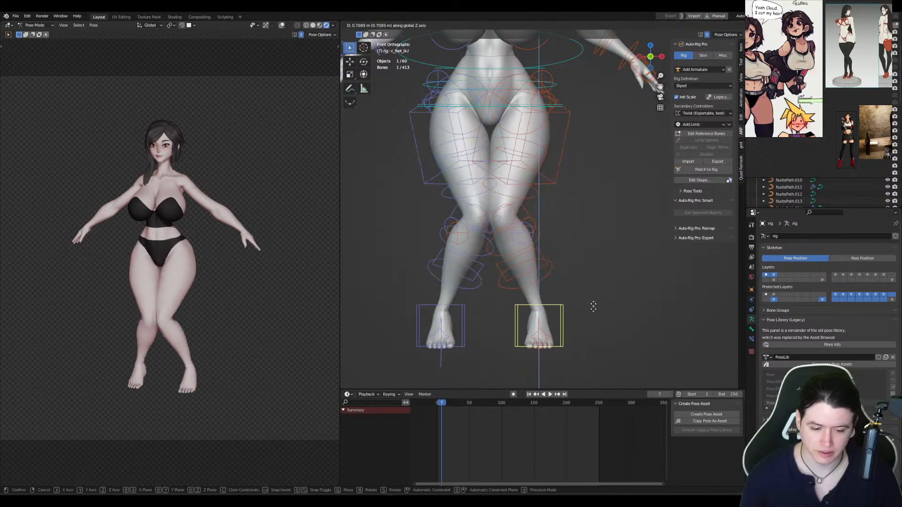
right_click(592, 263)
shift+middle_drag(552, 348, 553, 301)
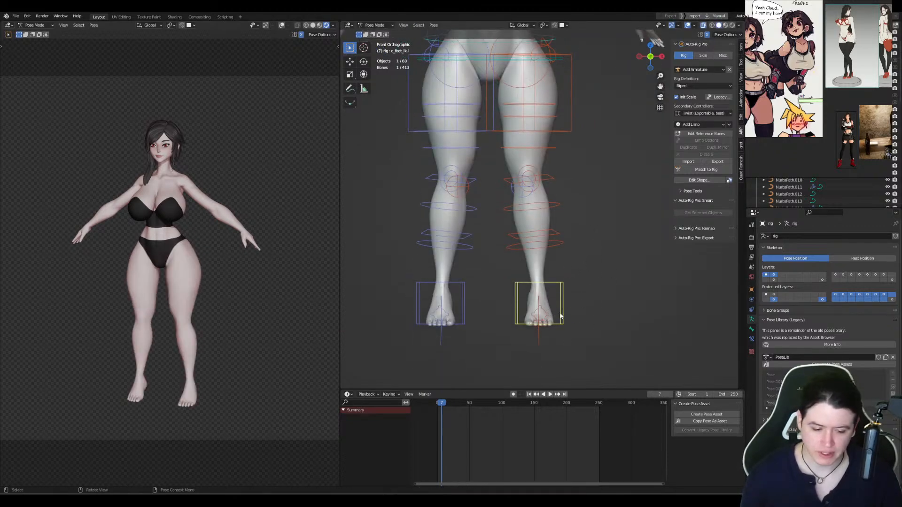
key(g)
key(z)
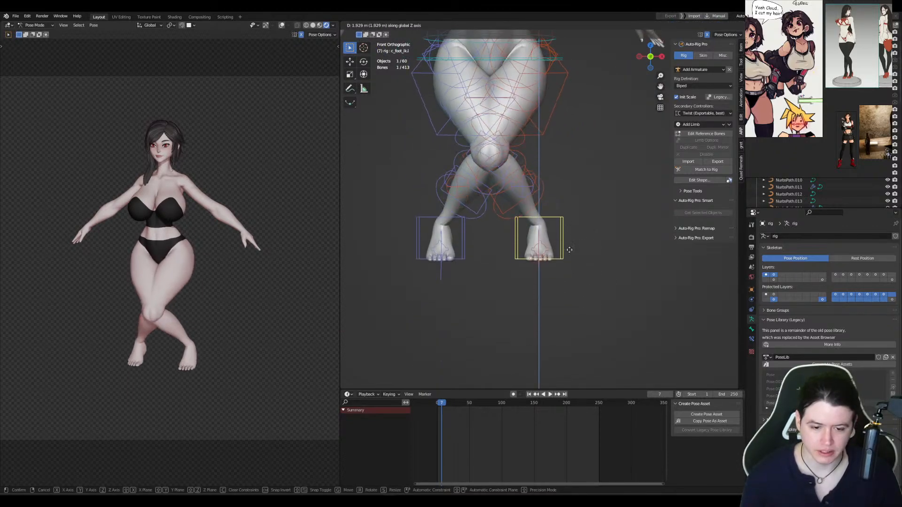
right_click(570, 250)
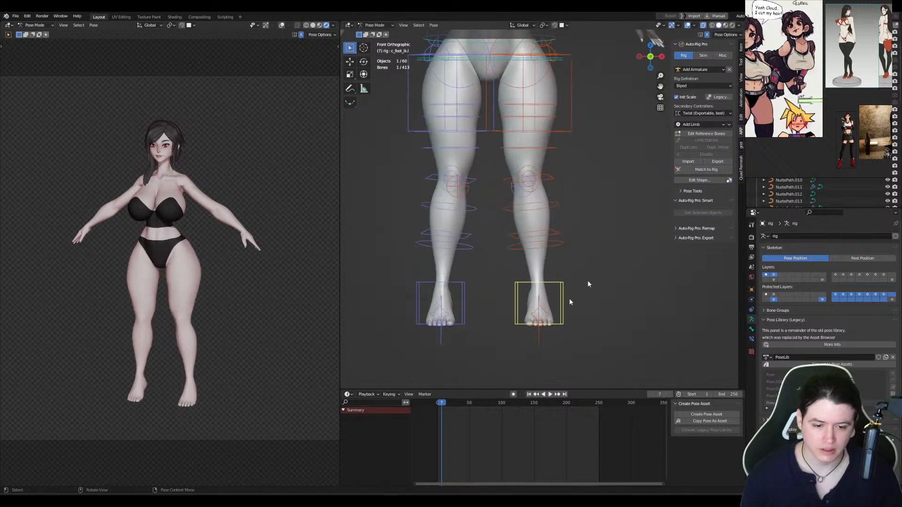
Step: Move the knee reference joint about 0.016 m outward and 0.004 m down, and match the rig to it
key(Tab)
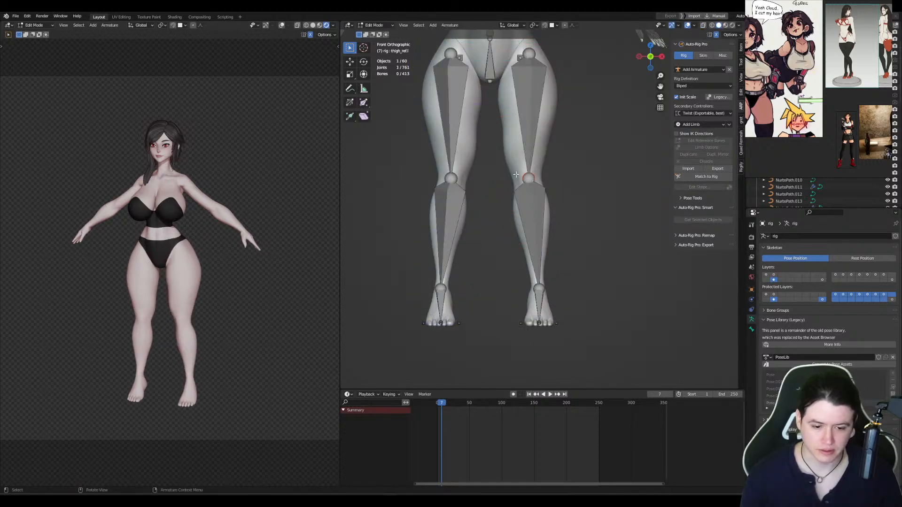
key(g)
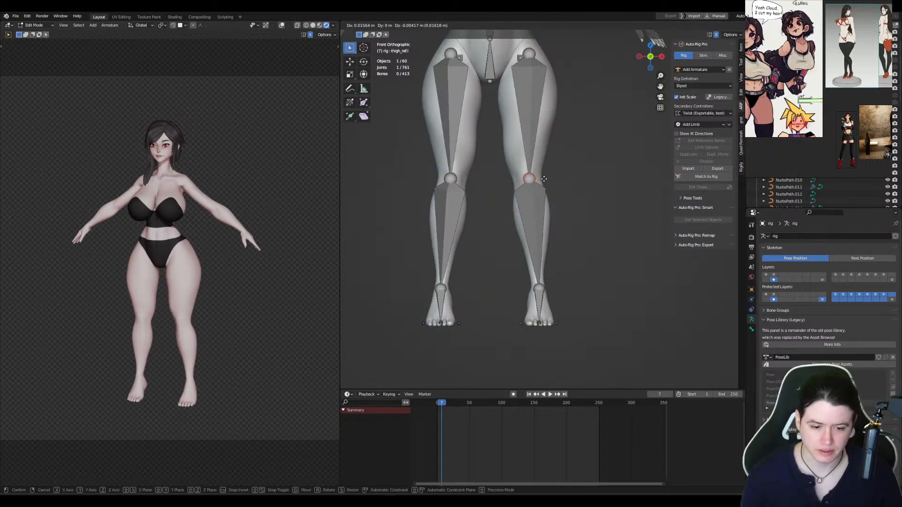
click(544, 179)
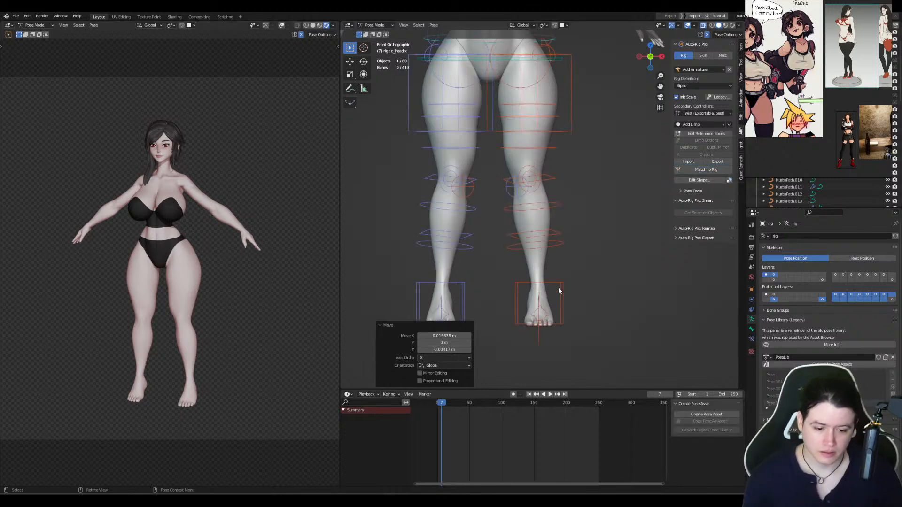
click(559, 291)
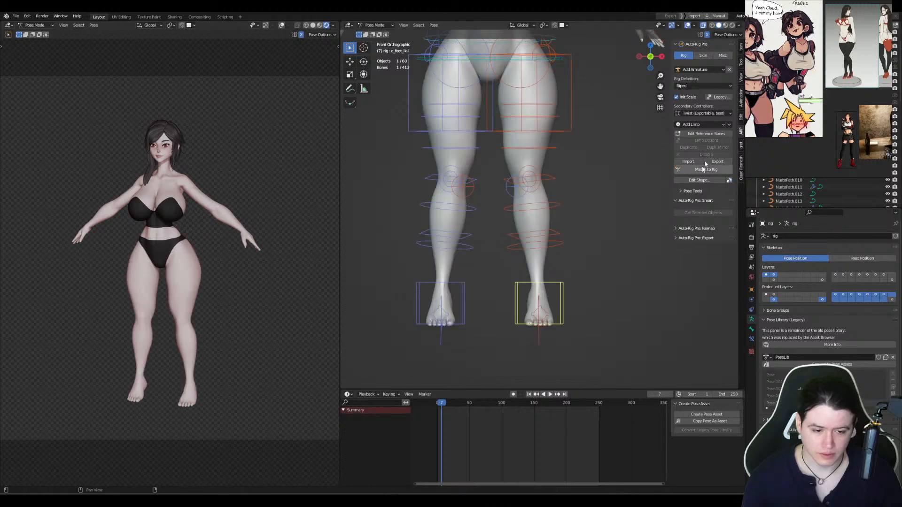
Step: Reopen the reference bones, move the knee joint about 0.052 m outward along X, and match the rig again
click(707, 135)
key(g)
key(x)
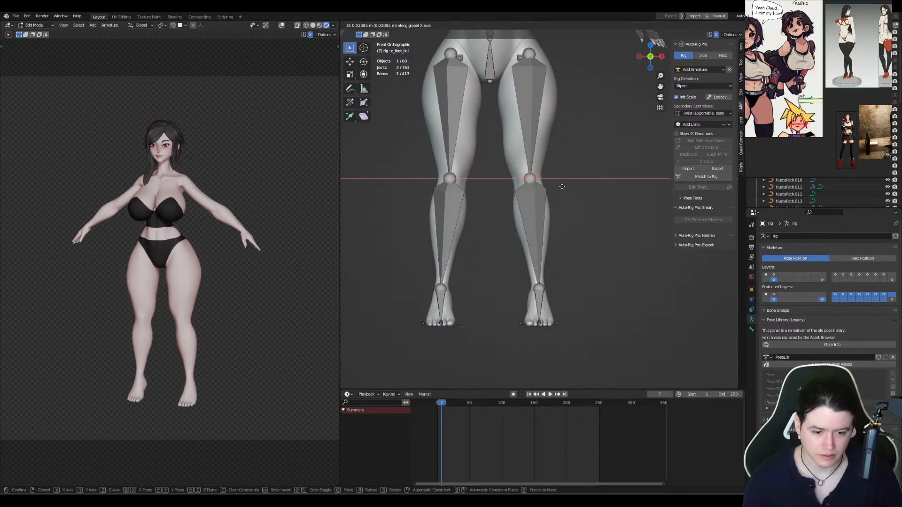
click(563, 187)
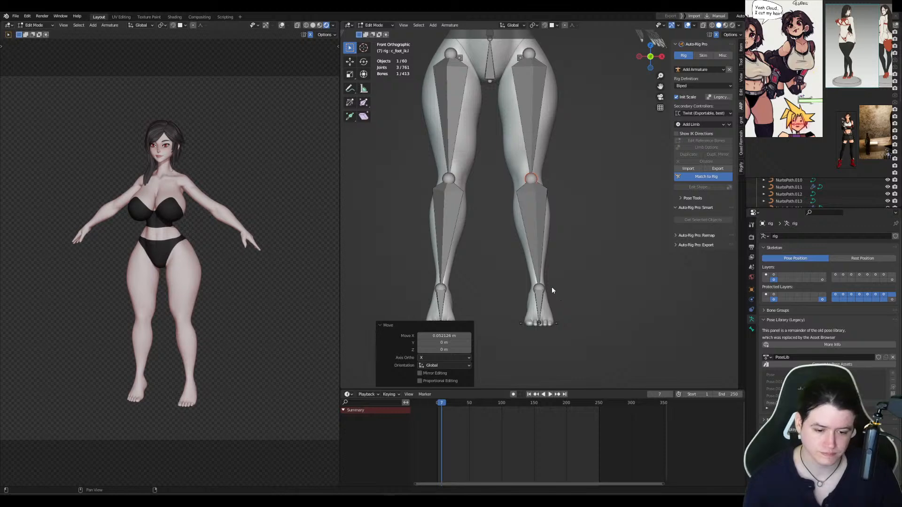
key(ctrl+Tab)
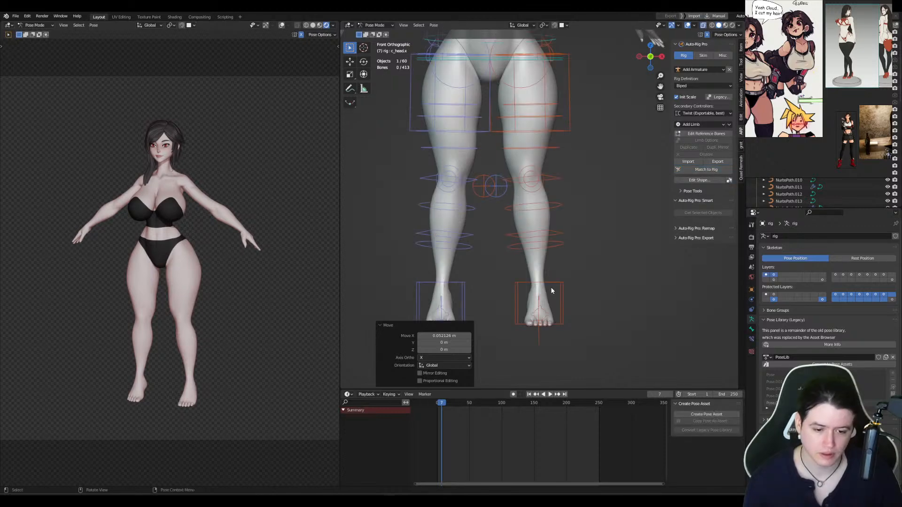
Step: Test the knee bend direction with a cancelled raise of the foot IK controllers along Z
key(g)
key(z)
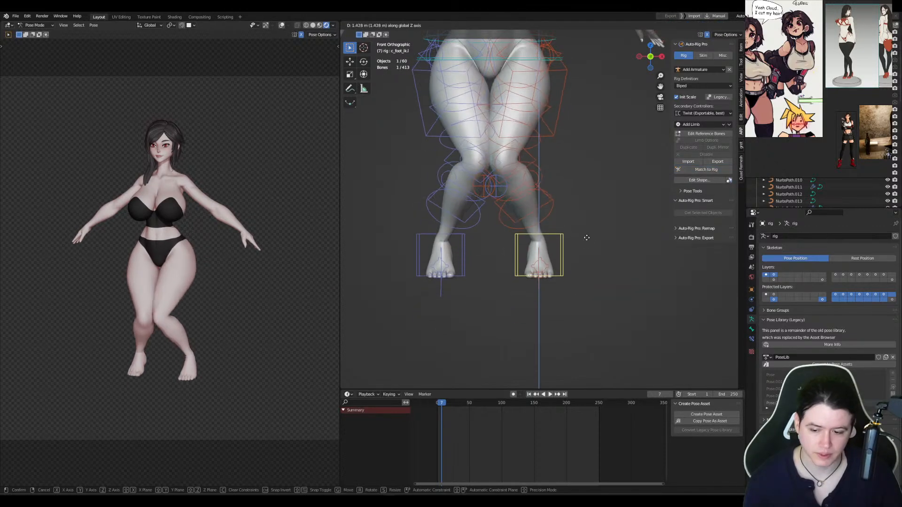
right_click(589, 250)
Step: Move the knee reference joint about 0.052 m forward along Y, match the rig, and recheck the leg bend from the front
click(689, 135)
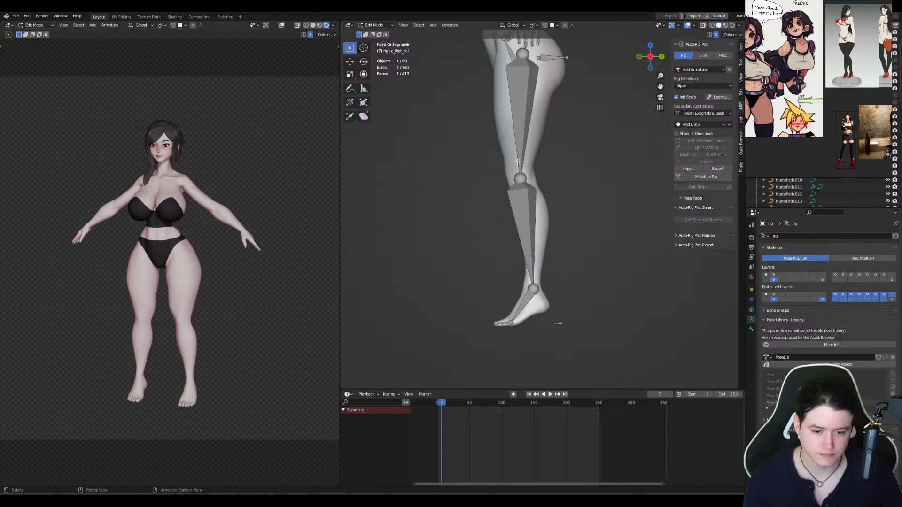
click(521, 175)
key(g)
key(y)
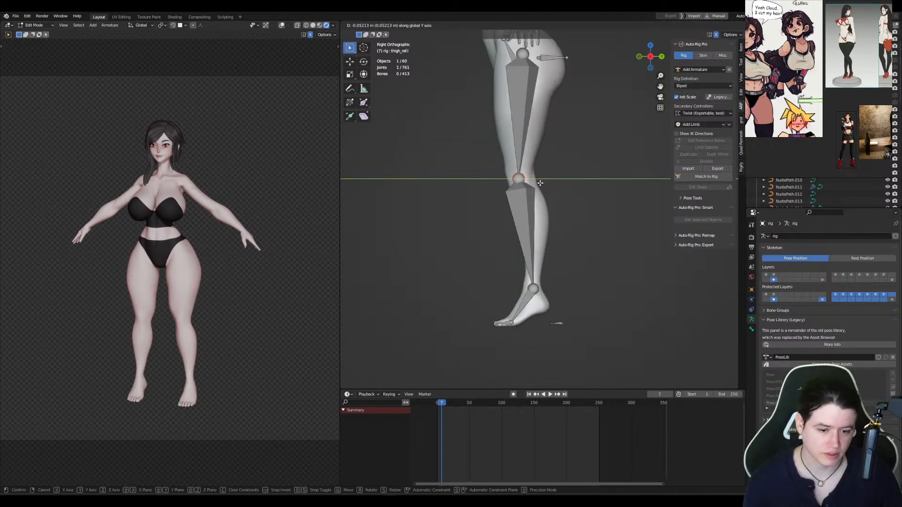
click(541, 183)
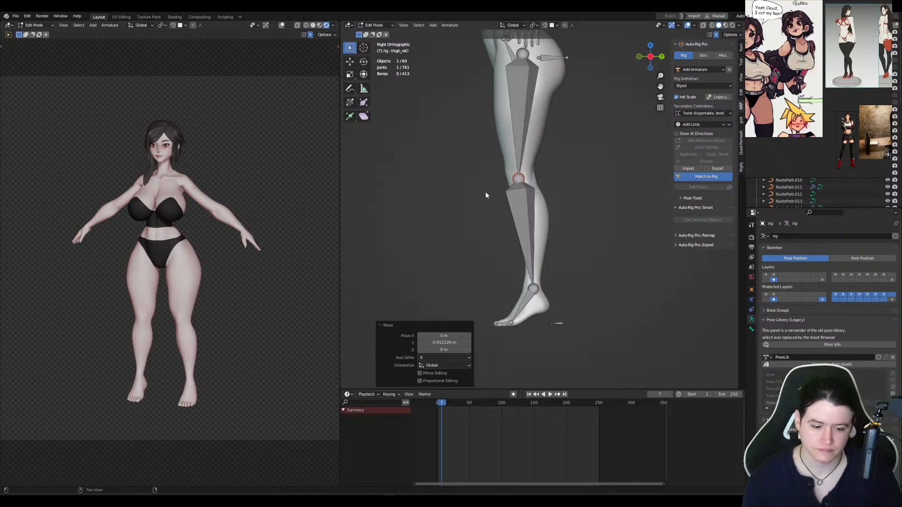
key(KP_1)
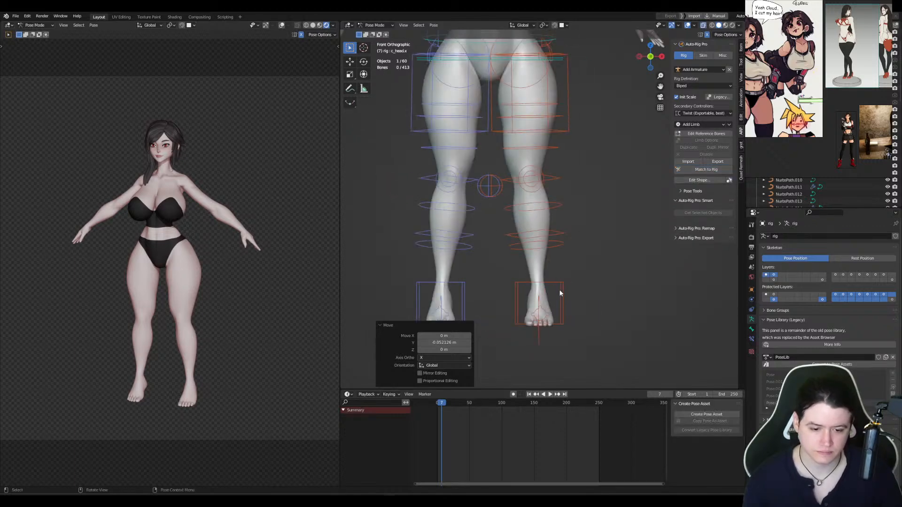
click(559, 289)
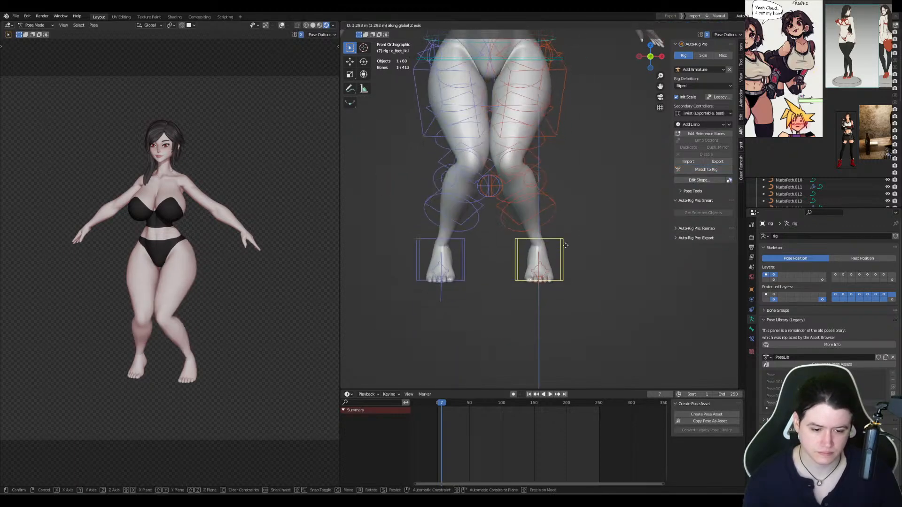
Step: Move the knee reference joint about 0.042 m up and 0.010 m forward in side view, and match the rig
click(698, 136)
key(KP_3)
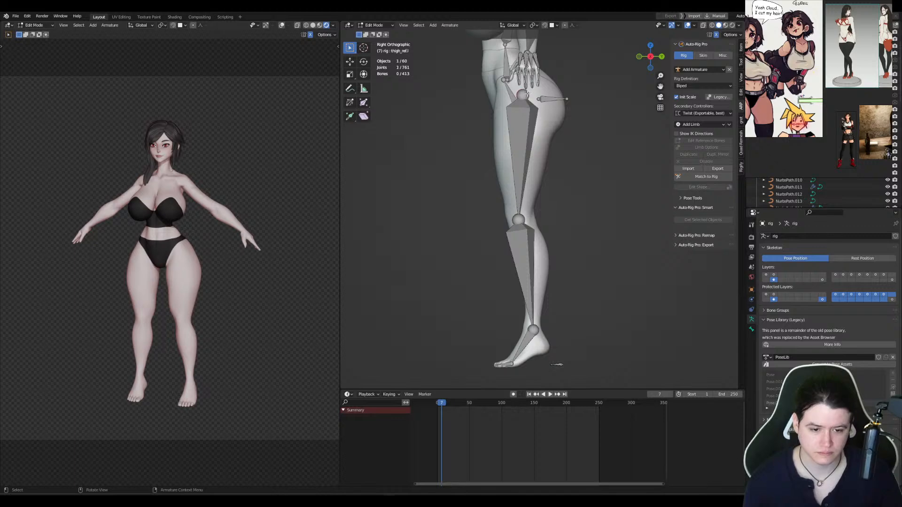
click(519, 219)
key(g)
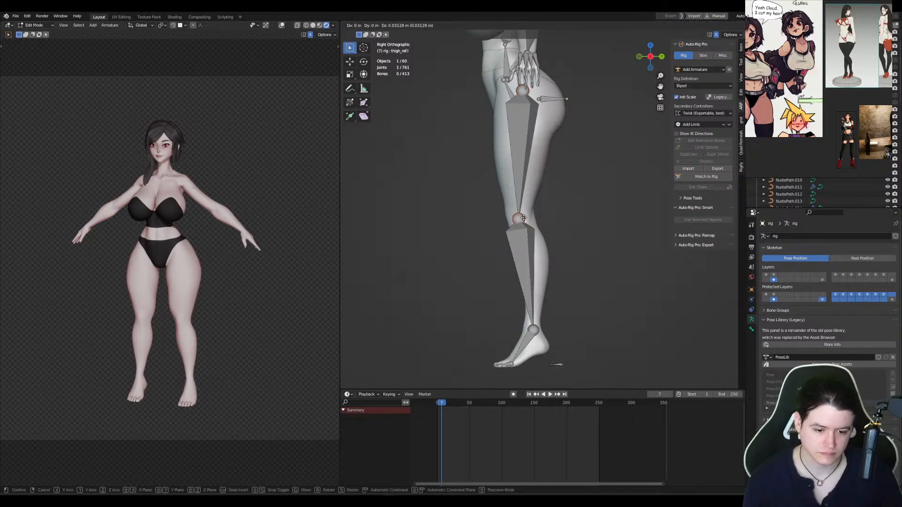
click(523, 217)
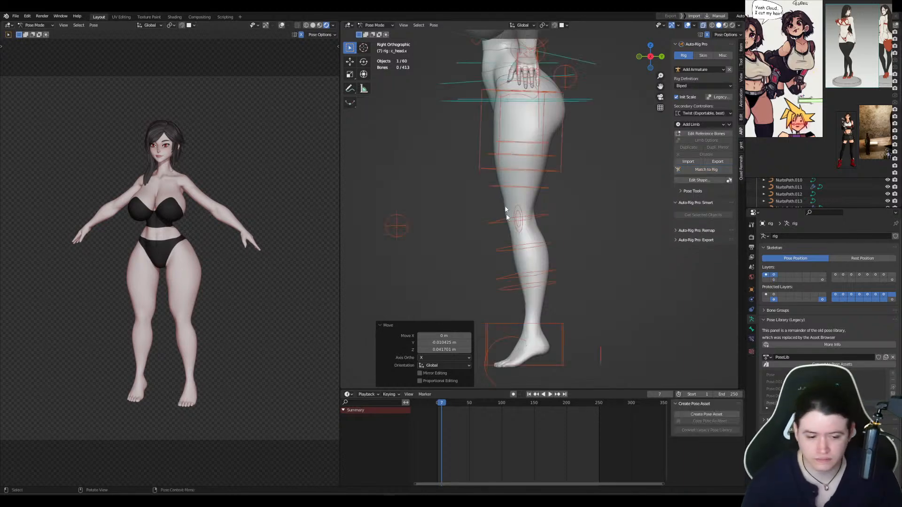
Step: Check the leg deformation from the front with a cancelled move of the foot IK controllers
alt+middle_drag(542, 223, 588, 233)
click(570, 324)
key(g)
right_click(574, 230)
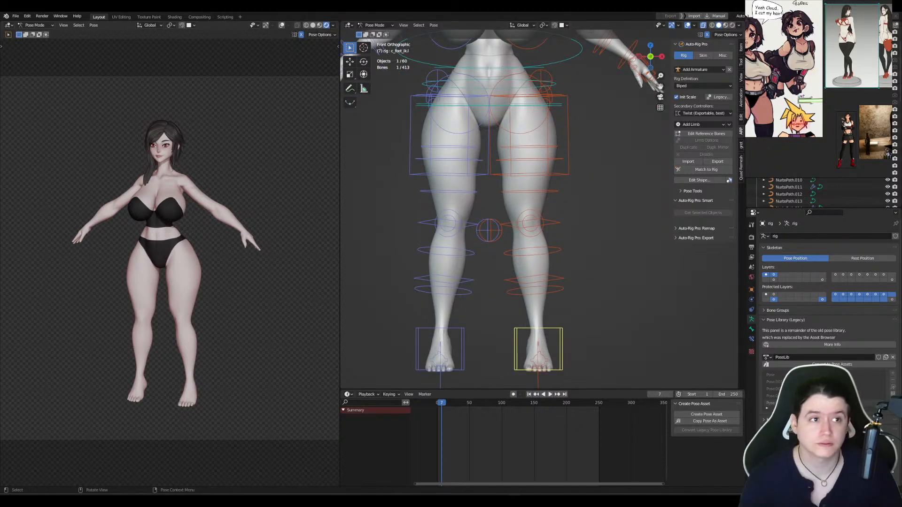
middle_drag(885, 87, 883, 94)
Step: Try rotating the feet in side view with the foot IK controllers, and undo the rotation
alt+middle_drag(630, 307, 604, 277)
key(r)
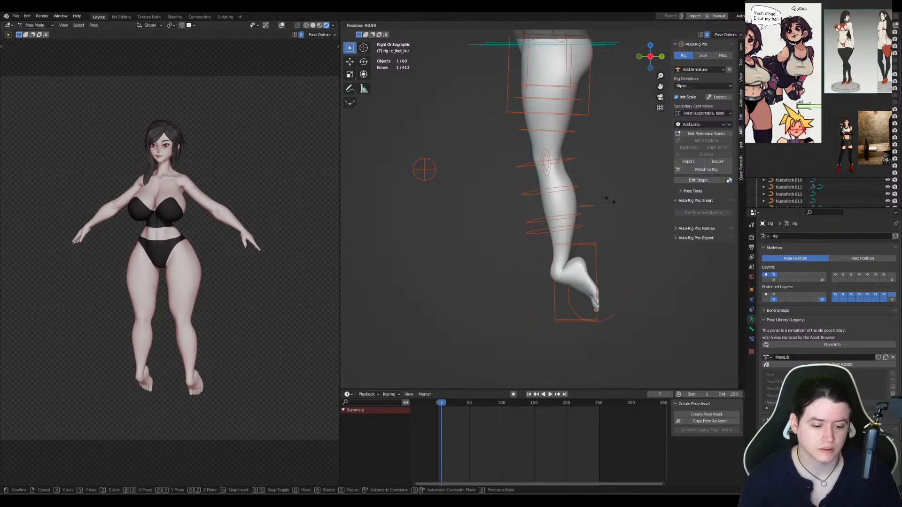
click(599, 273)
key(ctrl+z)
Step: Pose the legs kneeling by rotating the foot IK controllers and moving them about 3.8 m up and 0.74 m back
mouse_move(613, 226)
shift+middle_down()
mouse_move(592, 267)
mouse_move(593, 290)
shift+middle_up()
alt+middle_drag(597, 146, 569, 202)
click(569, 206)
scroll(579, 213, down, 3)
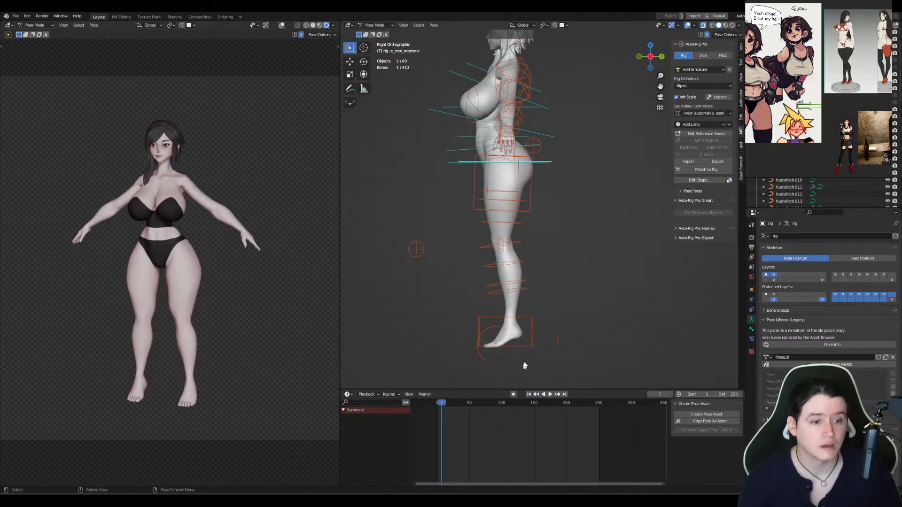
key(r)
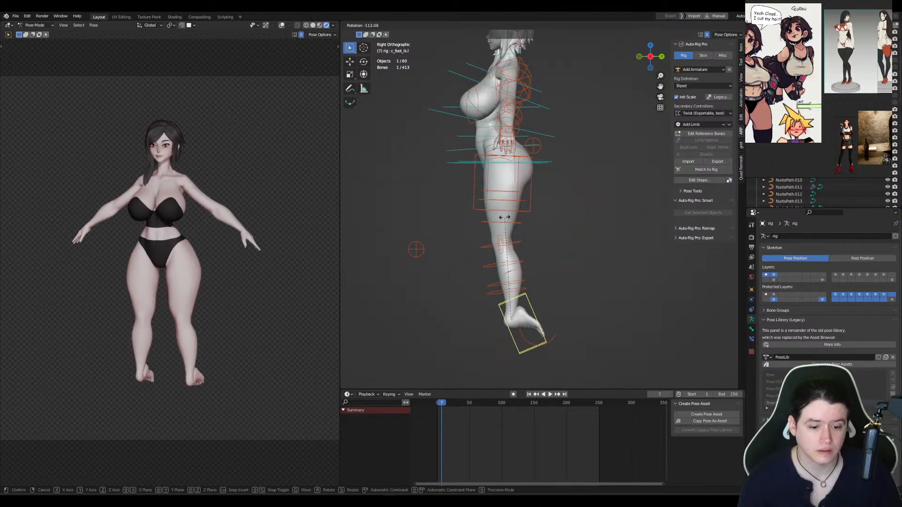
click(504, 217)
key(g)
click(556, 264)
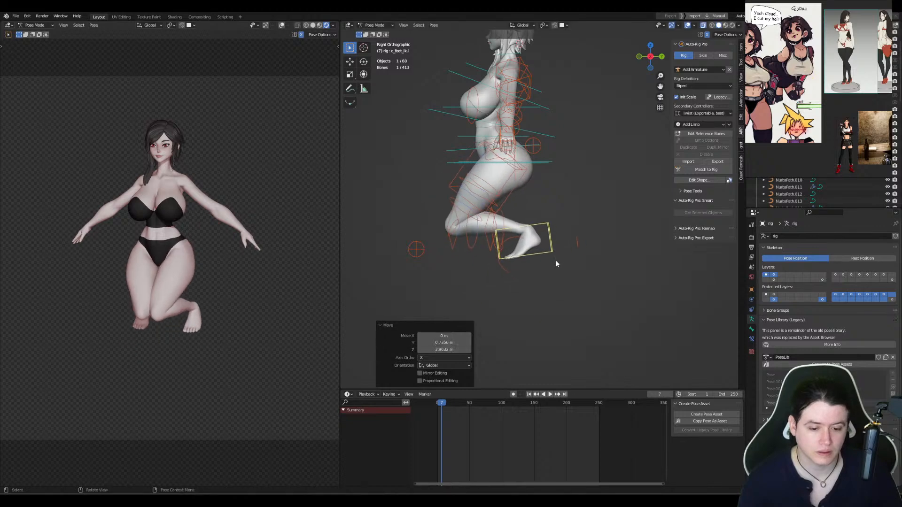
key(r)
click(543, 205)
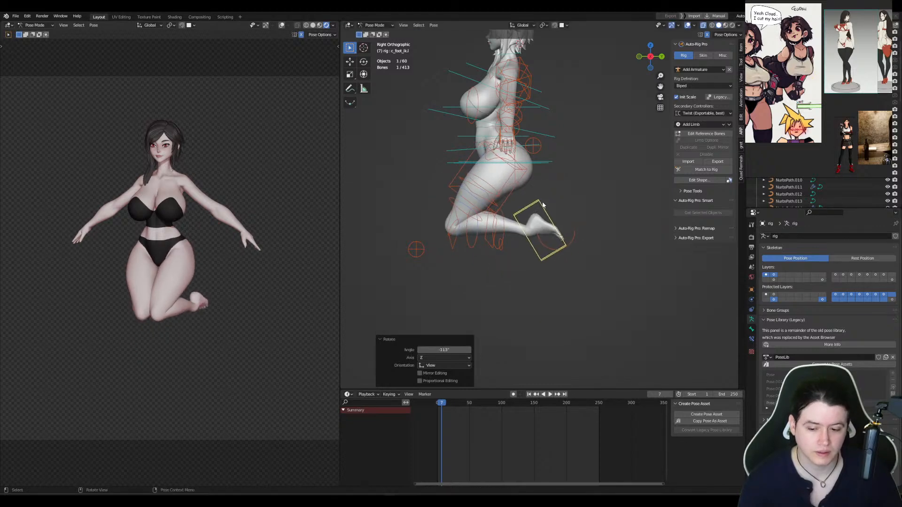
Step: Raise the foot IK controllers about 0.14 m along Z
key(g)
key(z)
click(566, 215)
scroll(570, 254, up, 2)
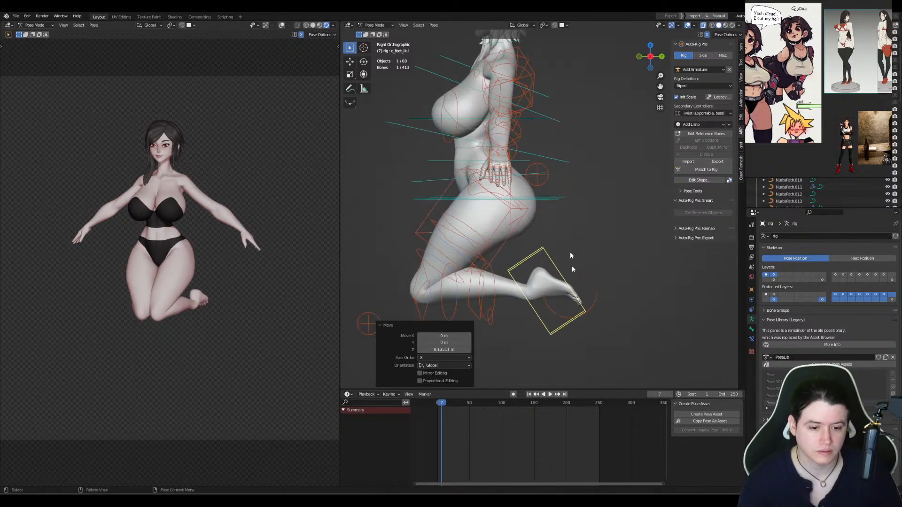
scroll(565, 267, up, 2)
Step: Inspect the kneeling pose from behind and lower the c_root_master.x controller about 0.27 m along Z
middle_drag(561, 238, 524, 248)
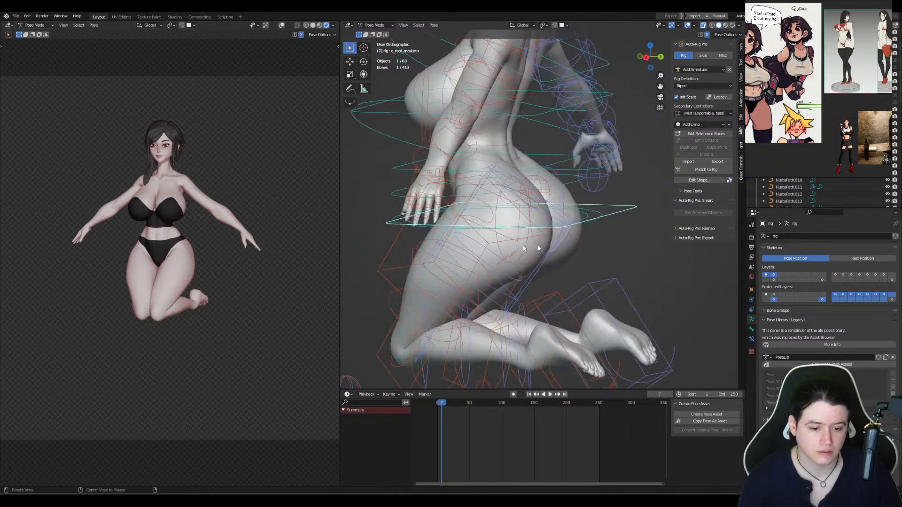
key(KP_3)
key(g)
key(z)
click(634, 264)
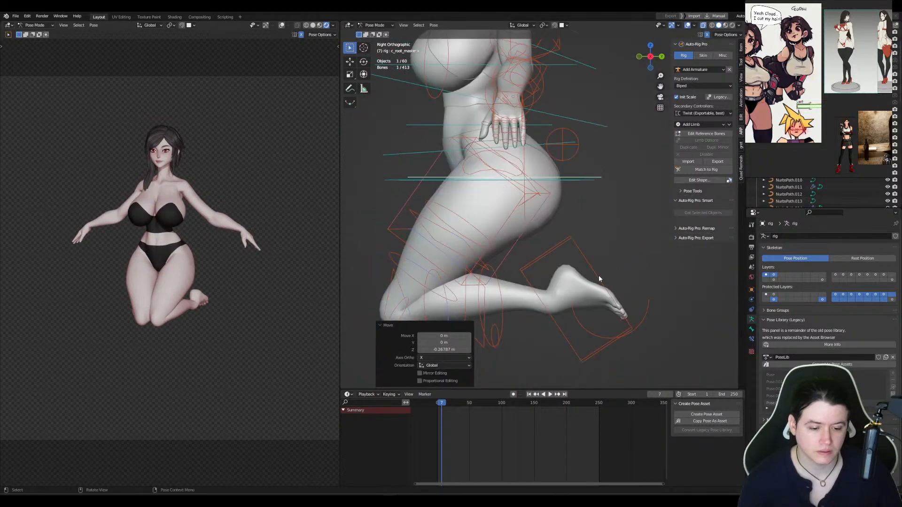
Step: Move the foot IK controllers about 0.33 m forward along Y
click(599, 279)
key(g)
key(y)
click(580, 279)
shift+middle_drag(493, 309, 545, 262)
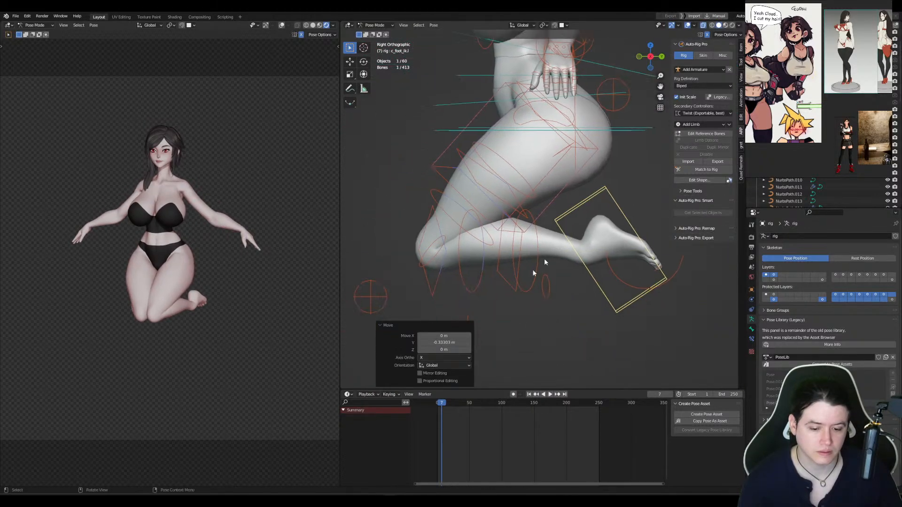
Step: Select the bend controllers around the calf and nudge them to test the lower leg's shape
drag(484, 297, 485, 298)
key(g)
click(483, 304)
drag(534, 271, 539, 278)
key(g)
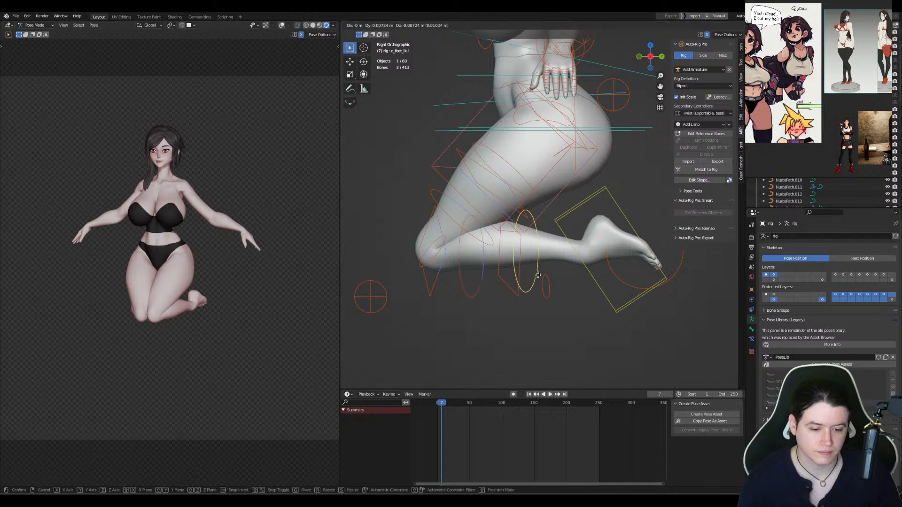
click(601, 278)
Step: Shift the foot IK controllers slightly further forward along Y
click(599, 290)
key(g)
key(y)
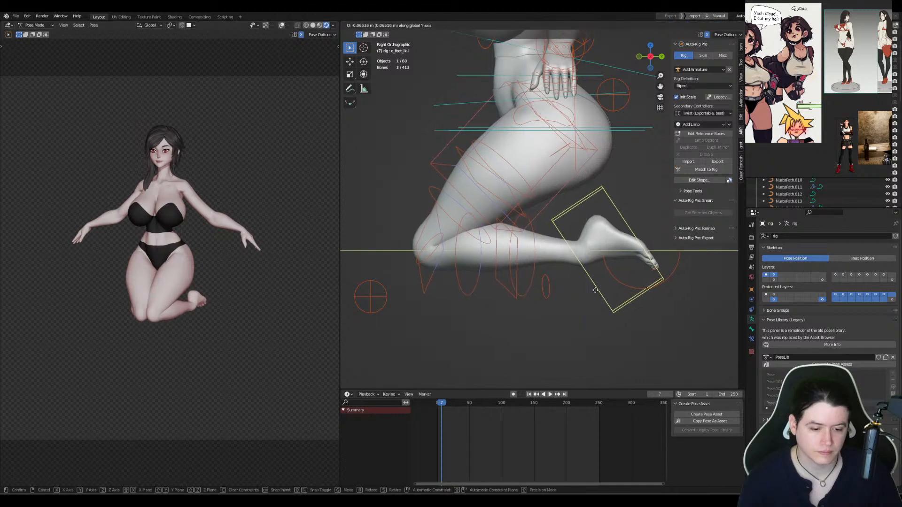
click(595, 291)
Step: Move the c_thigh_bend_01.l controller about 0.14 m back and 0.13 m down to adjust the thigh's shape
shift+middle_drag(610, 224, 597, 257)
click(507, 207)
key(g)
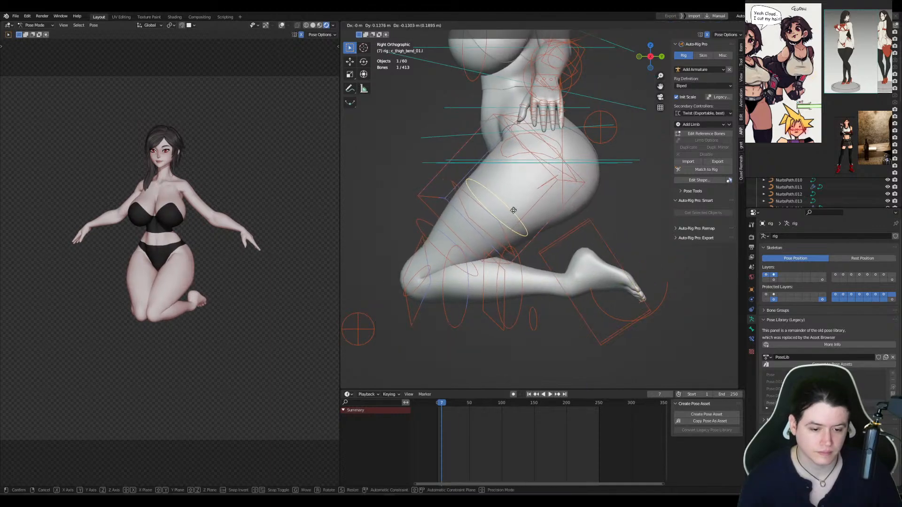
click(513, 210)
Step: Switch the rig to Edit Mode and move the selected joint in side view
middle_drag(560, 235, 650, 219)
click(614, 229)
key(Tab)
key(g)
click(623, 267)
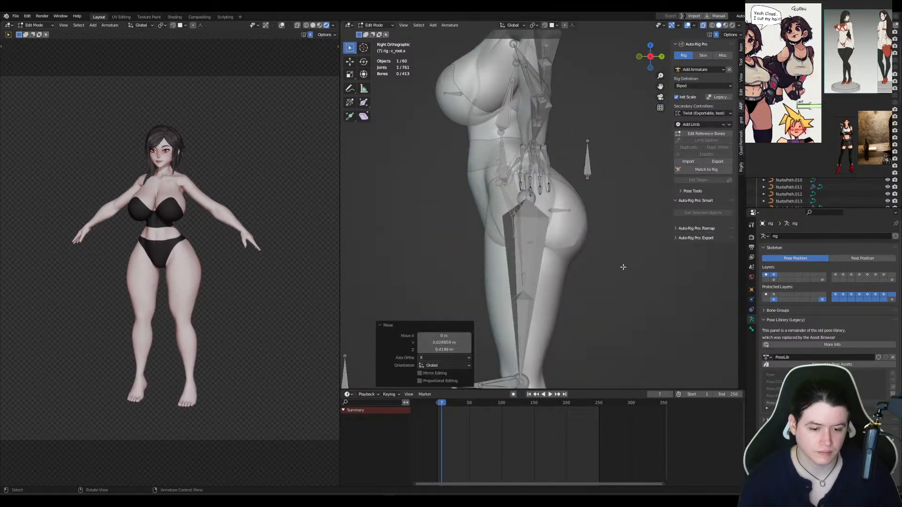
Step: Return to Pose Mode and rotate the c_root.x controller about -4.5° in side view
key(Tab)
click(637, 229)
key(r)
click(644, 218)
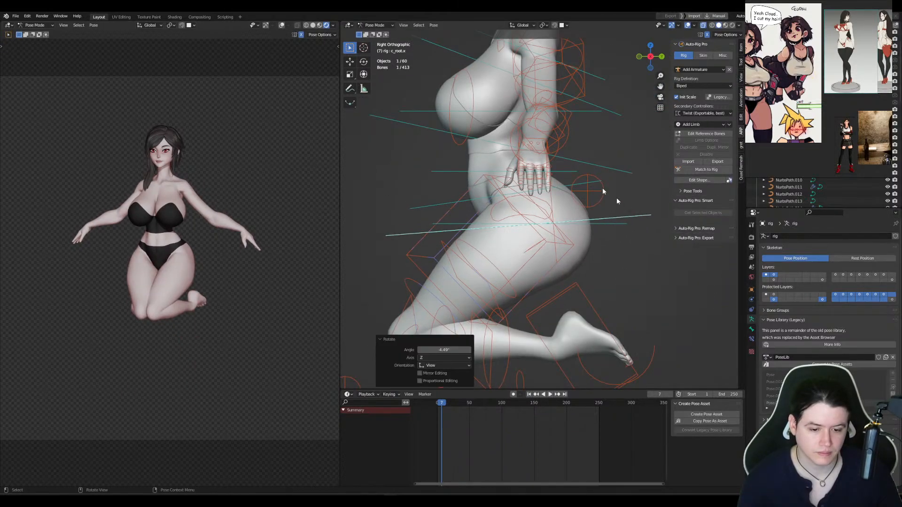
Step: Rotate the lower spine controller c_spine_01.x slightly and shift it about 0.11 m forward along Y
shift+middle_drag(566, 172, 569, 200)
click(568, 200)
key(g)
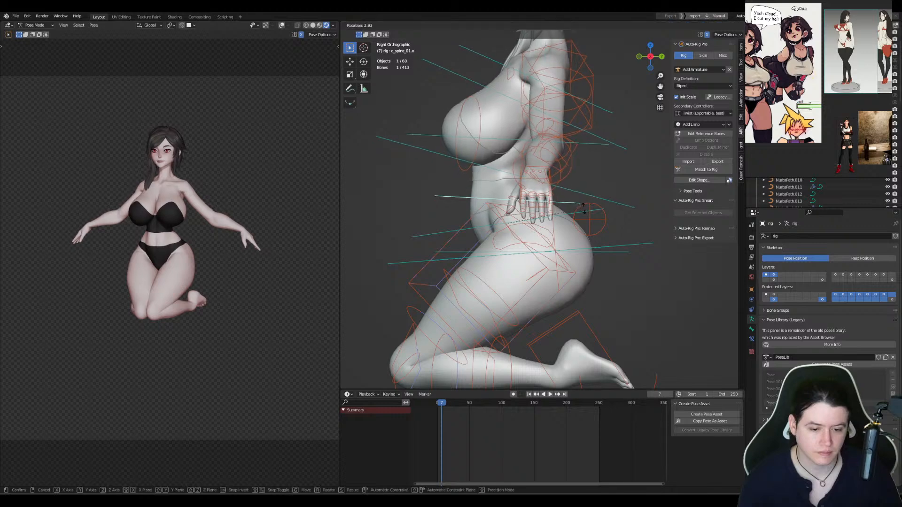
key(y)
click(581, 207)
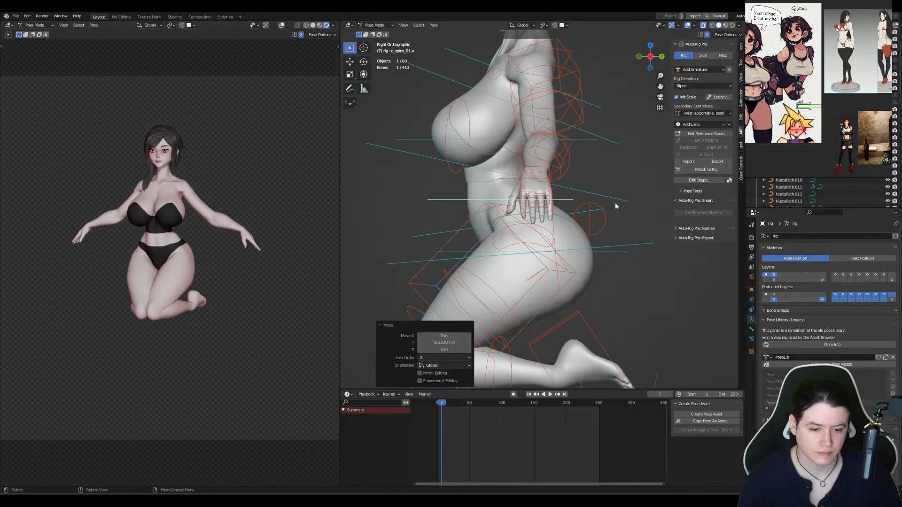
Step: Rotate c_spine_01.x about 6.6° backward and shift it about 0.06 m forward along Y
key(r)
click(577, 201)
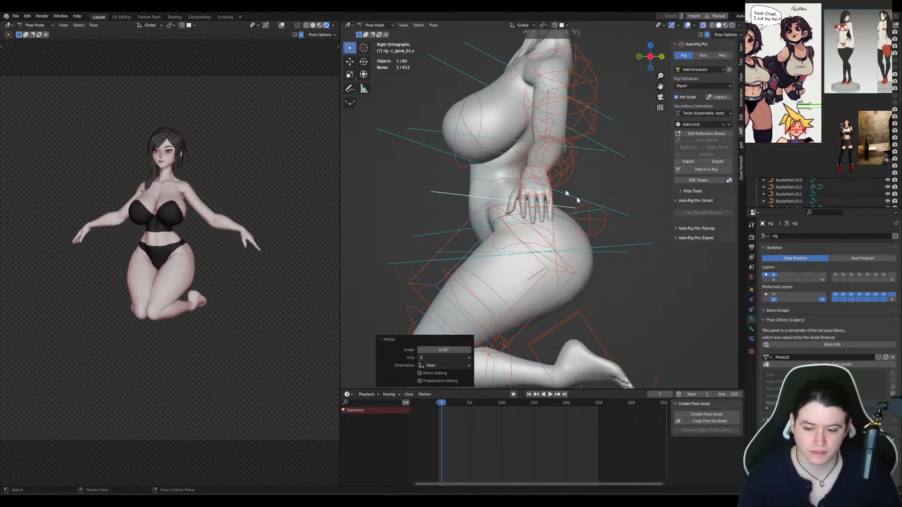
key(g)
key(y)
click(644, 202)
middle_drag(123, 283, 276, 285)
shift+middle_drag(607, 289, 551, 295)
shift+middle_drag(542, 193, 561, 248)
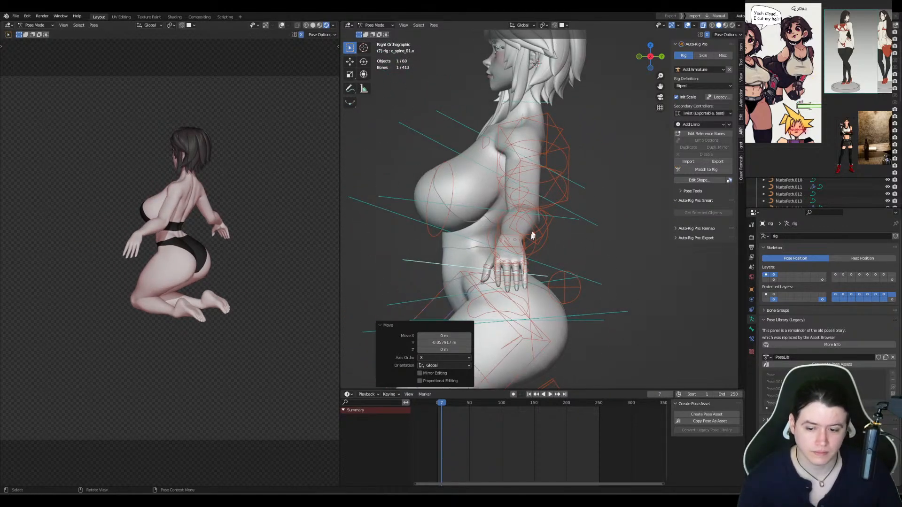
Step: Move the c_hand_ik.l controller about 1 m back and 0.56 m down, and bring it beside the hips in back view
click(516, 235)
key(g)
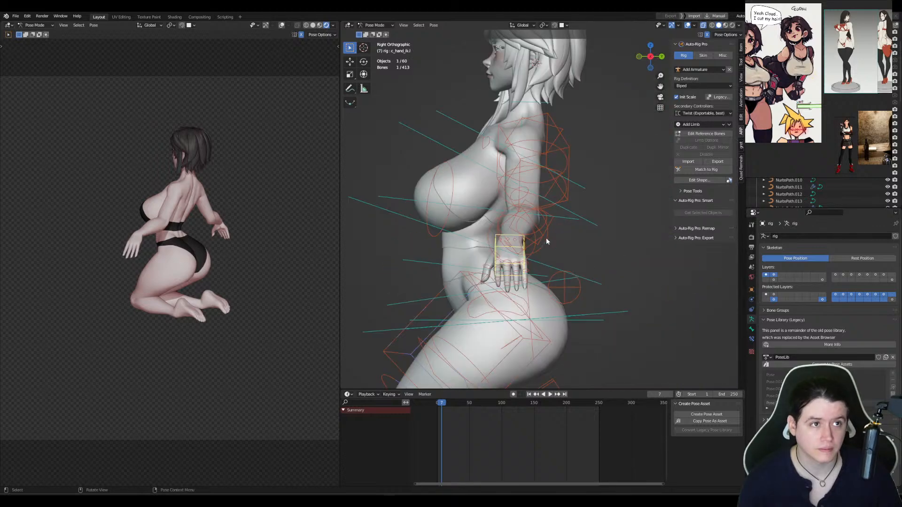
click(589, 268)
key(ctrl+KP_1)
key(g)
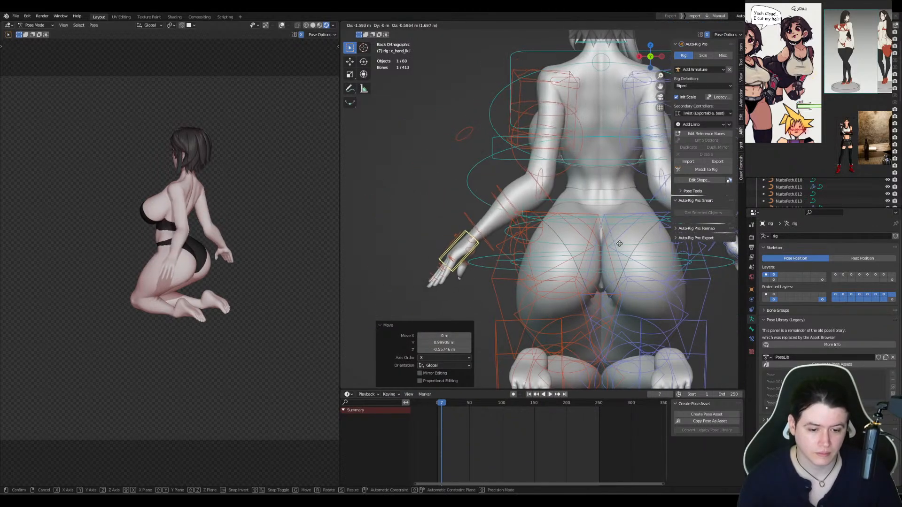
click(658, 282)
Step: Rotate the left hand IK controller in back view, then free-rotate it with the trackball
key(r)
click(585, 197)
key(r)
key(r)
click(574, 214)
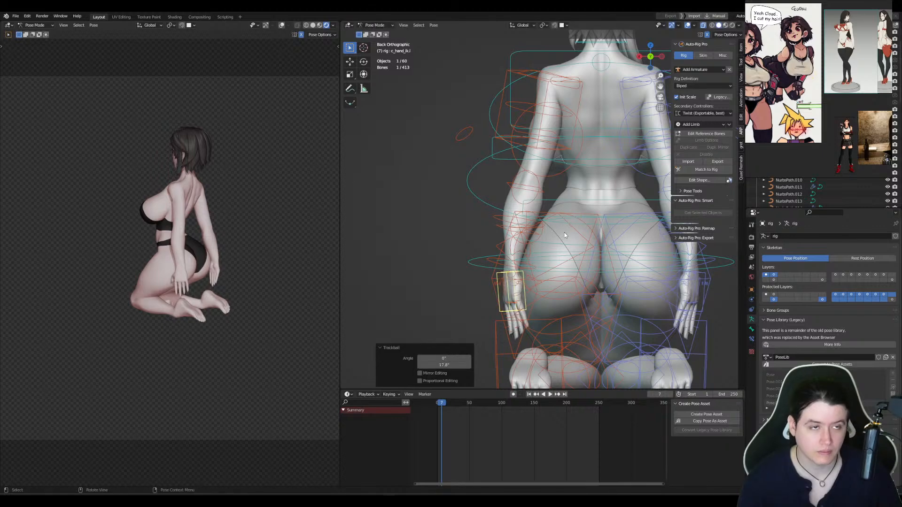
Step: Turn the left palm outward, shift the hand IK controller along X, and adjust its placement in side view
shift+middle_drag(573, 244, 528, 213)
key(g)
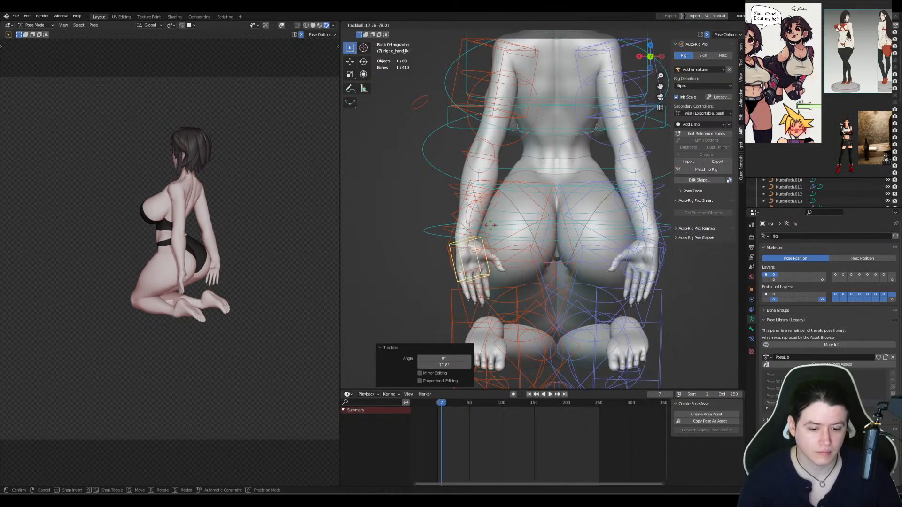
key(x)
click(525, 235)
key(KP_3)
key(g)
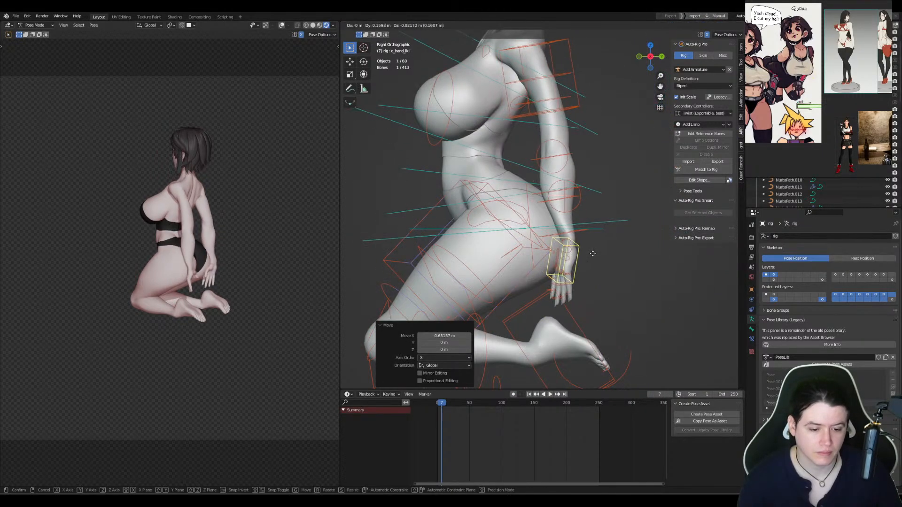
click(597, 247)
Step: Move the c_arms_pole.l controller about 2 m back and 1.1 m up, and reposition it in back view to aim the elbow
click(561, 195)
shift+middle_drag(562, 195, 490, 246)
click(489, 246)
key(g)
click(584, 195)
key(ctrl+KP_1)
key(g)
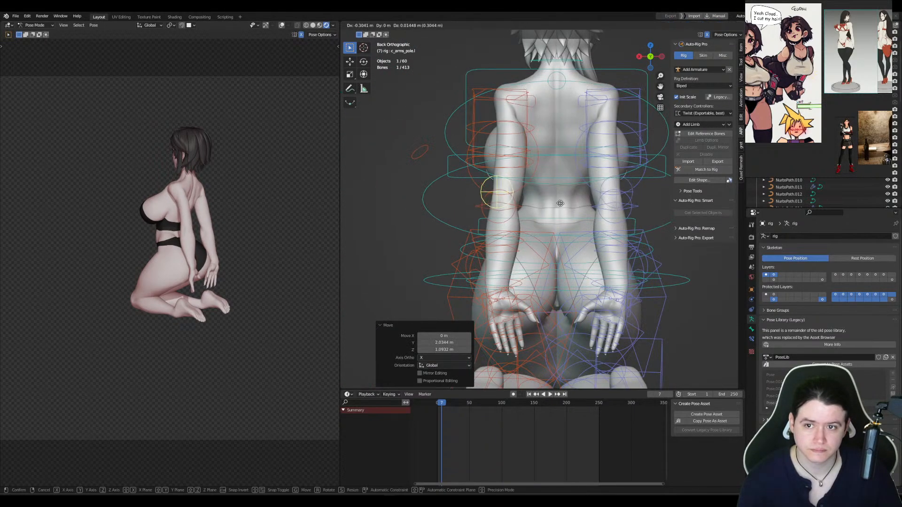
click(543, 187)
Step: Shift the c_shoulder_bend.l controller about 0.12 m along X to shape the upper arm
click(497, 131)
key(g)
key(x)
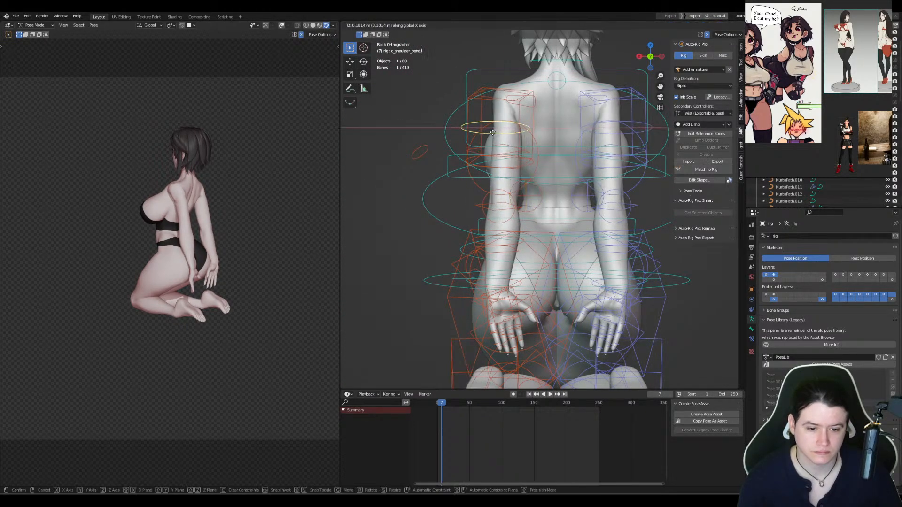
click(492, 132)
Step: Free-rotate the c_shoulder.l controller in side view to pull the shoulder back
key(KP_3)
click(461, 157)
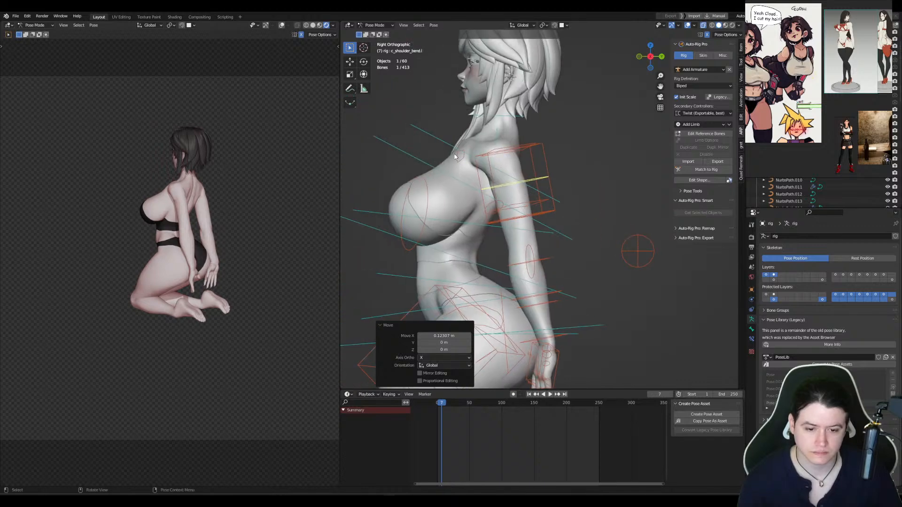
key(r)
key(r)
click(476, 161)
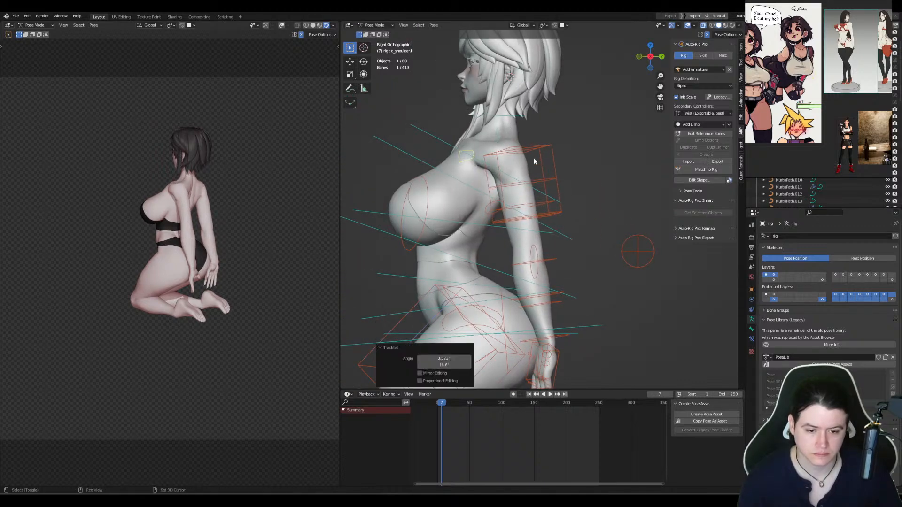
Step: Rotate the c_neck.x controller about -10.6° in side view
shift+middle_drag(534, 161, 528, 203)
click(556, 90)
key(r)
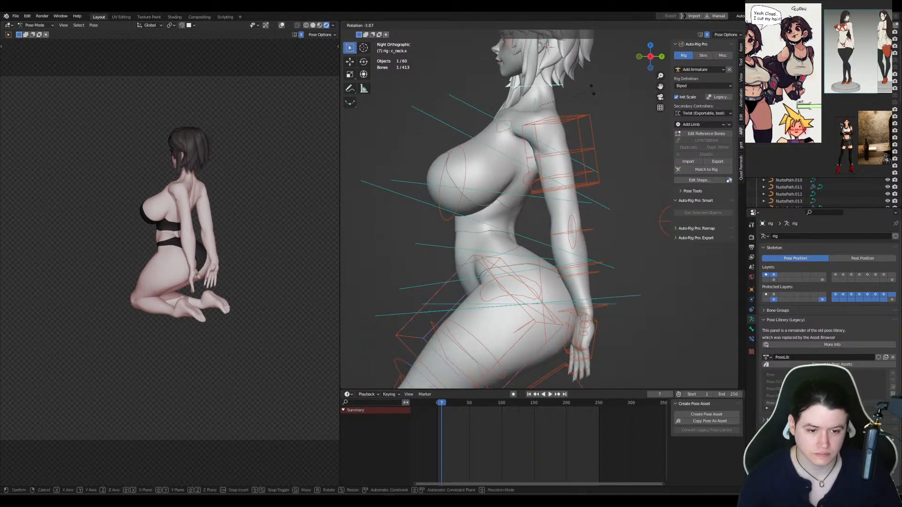
click(593, 86)
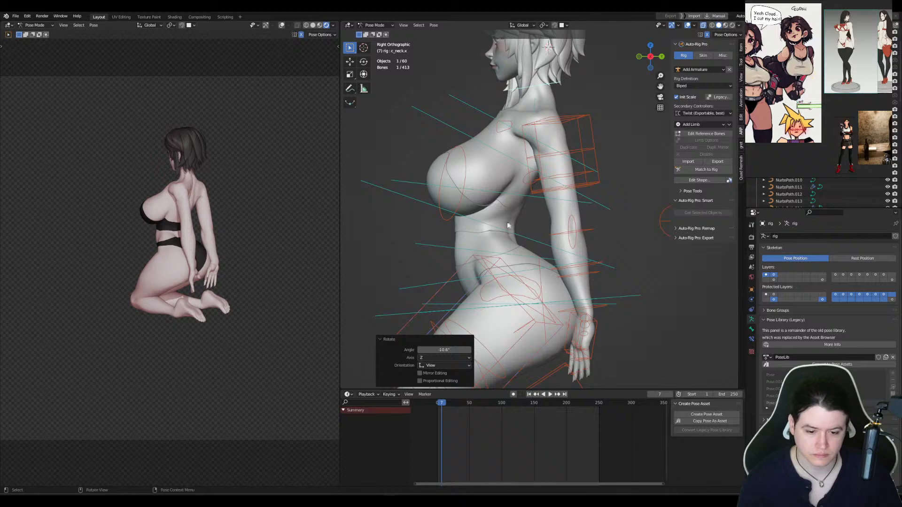
Step: Twist the c_spine_01.x controller about -15° in top view
key(KP_1)
click(502, 244)
key(KP_7)
shift+middle_drag(644, 306, 621, 263)
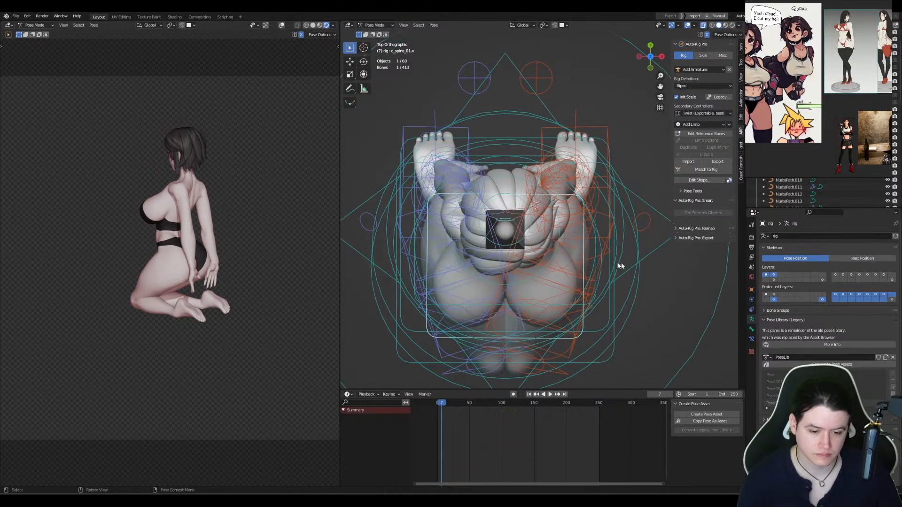
key(r)
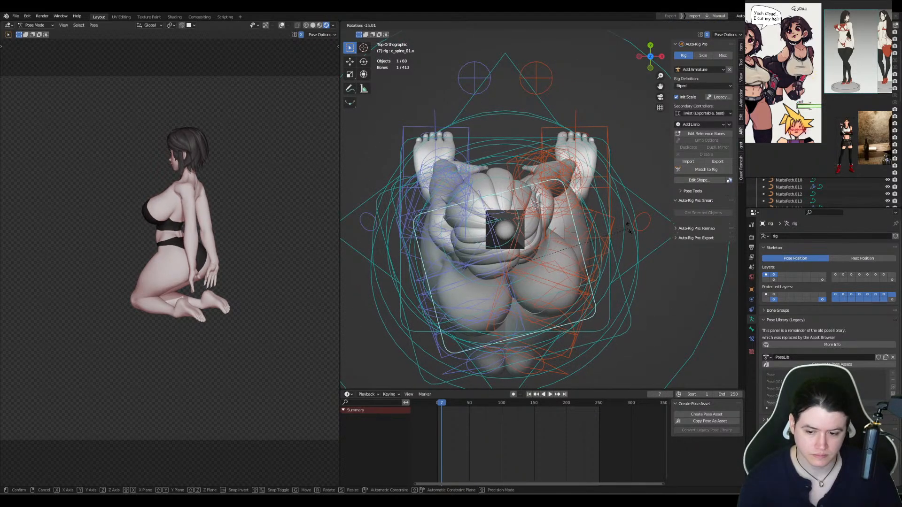
click(628, 226)
Step: Twist c_spine_02.x about -4.6° in top view and tilt it slightly in front view
key(KP_1)
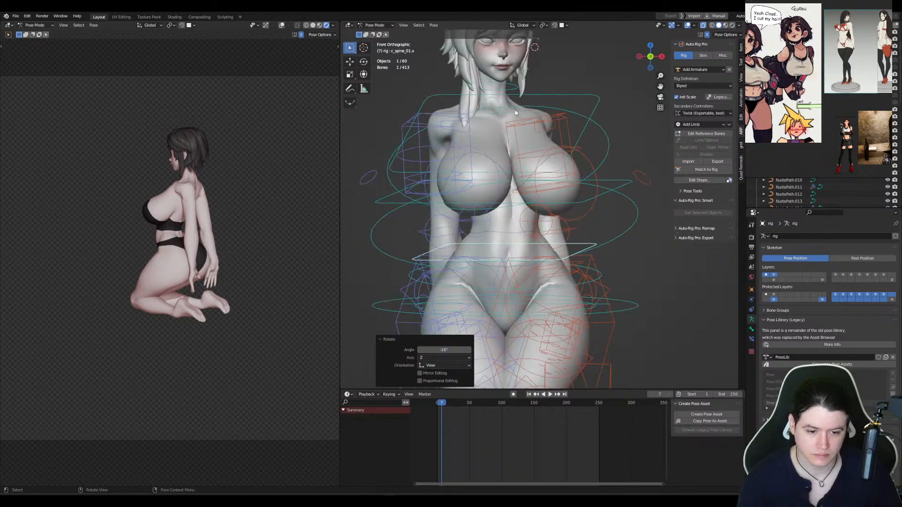
click(567, 94)
key(KP_7)
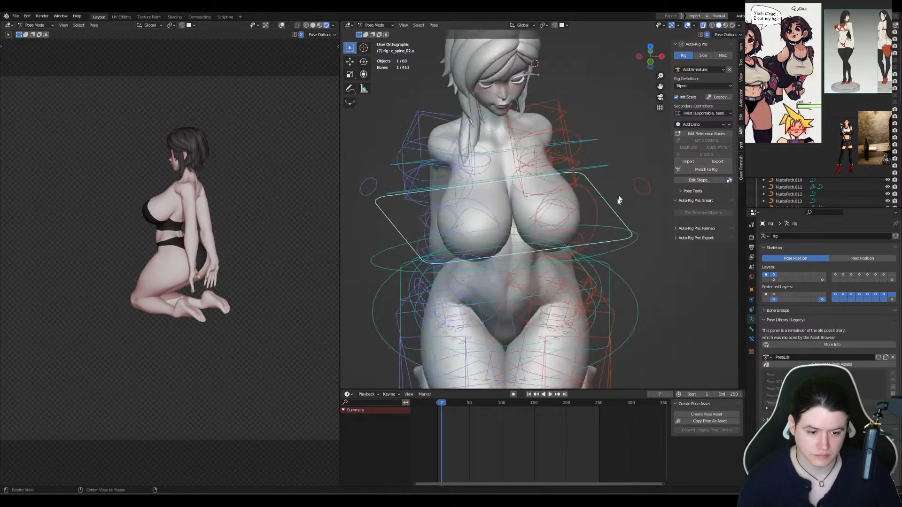
key(r)
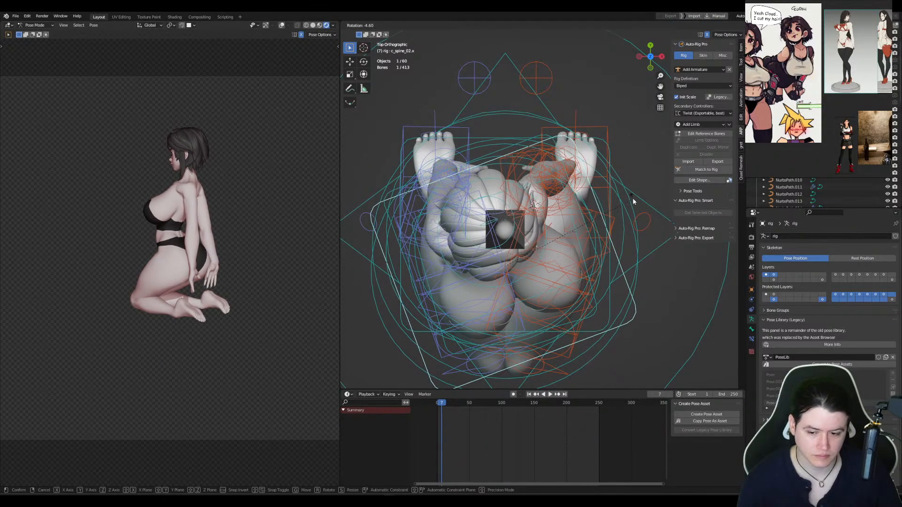
click(631, 196)
alt+middle_drag(630, 196, 632, 205)
key(r)
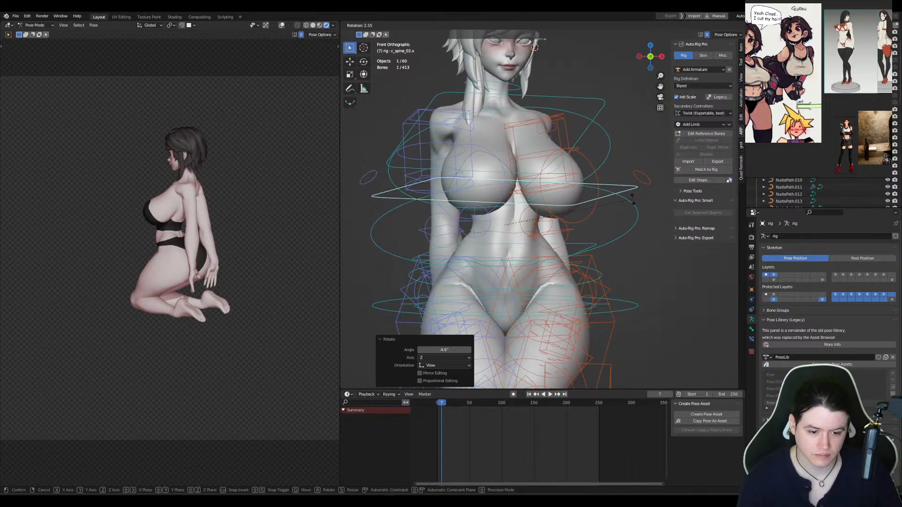
click(633, 193)
Step: Rotate the upper spine controller c_spine_03.x slightly in top view to refine the torso twist
click(582, 94)
key(KP_7)
key(r)
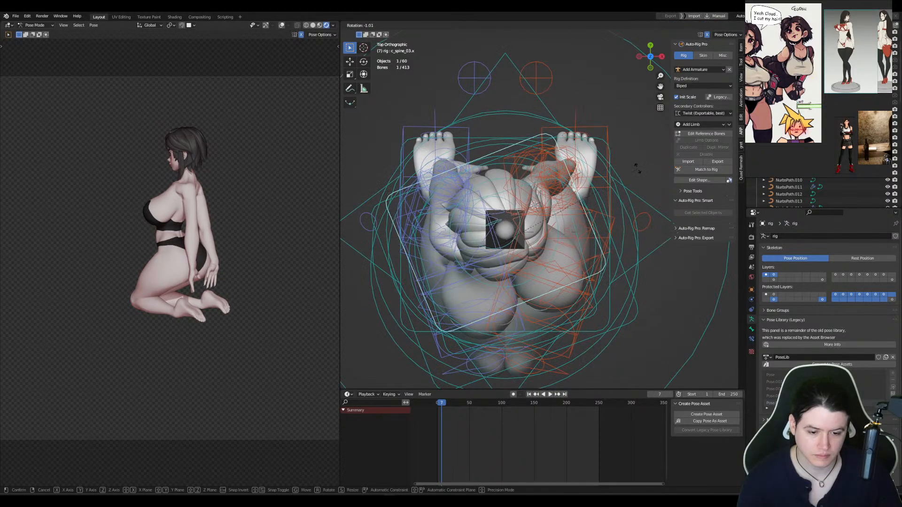
click(633, 167)
key(KP_1)
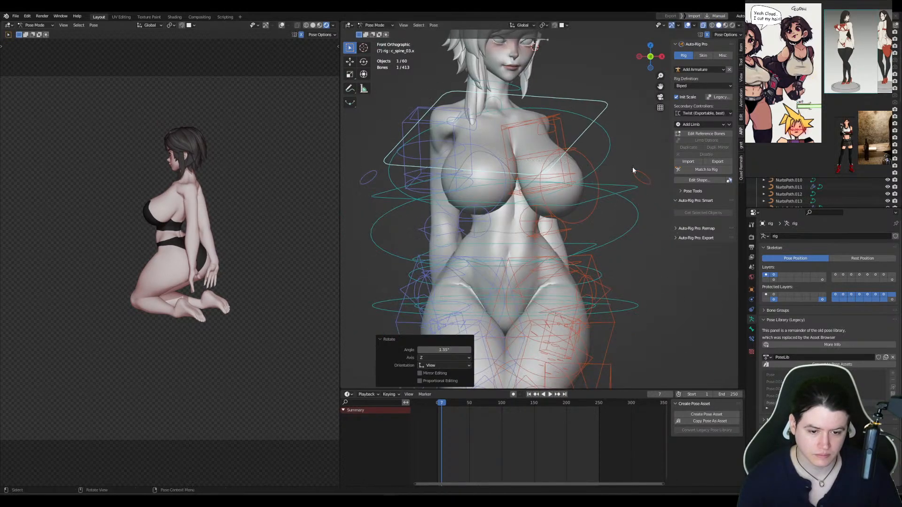
Step: Turn the c_neck.x controller about -18° in top view and check the pose in the rendered viewport
click(495, 93)
key(ctrl+KP_1)
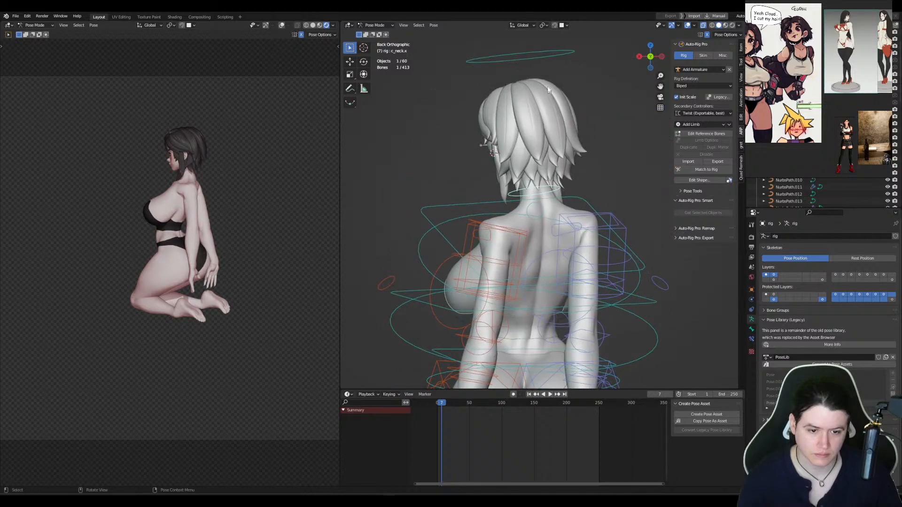
alt+middle_drag(591, 198, 592, 226)
key(r)
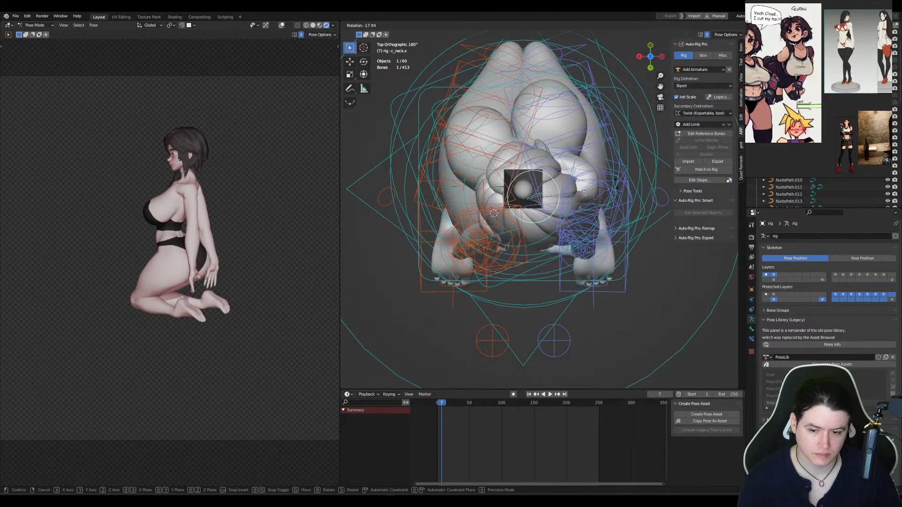
click(590, 188)
middle_drag(205, 253, 237, 277)
scroll(217, 261, up, 1)
scroll(215, 284, up, 1)
Step: Turn the c_head.x controller about 22° in top view so the face looks over the shoulder
key(ctrl+KP_1)
click(543, 100)
click(543, 101)
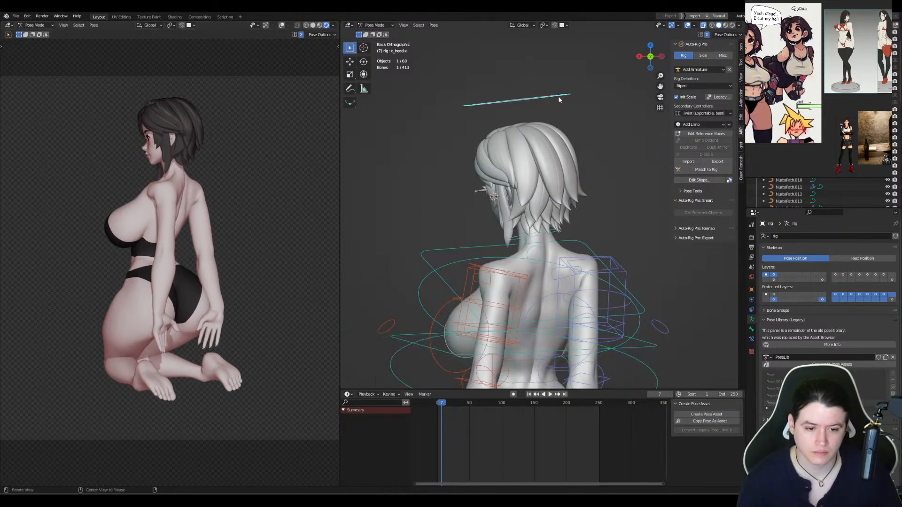
alt+middle_drag(559, 96, 567, 115)
key(r)
click(596, 136)
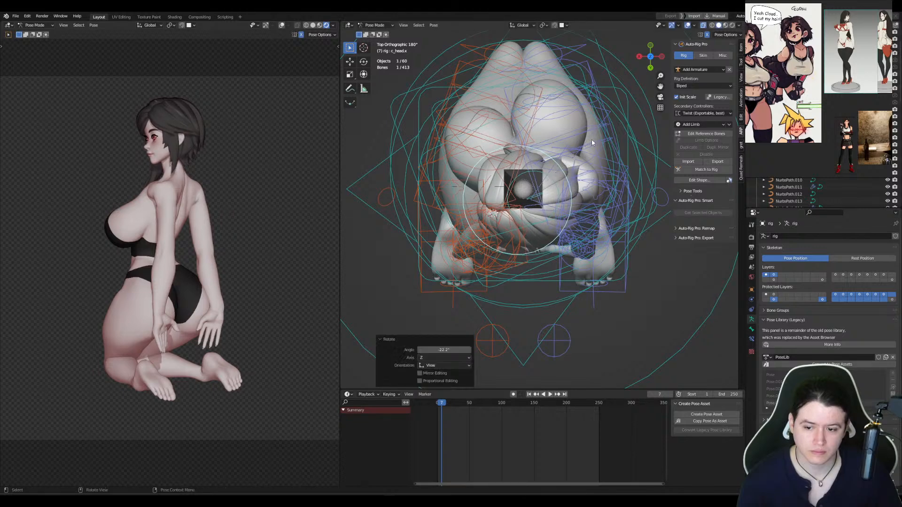
Step: Tilt c_head.x about -4.6° in back view and refine the head angle with a free rotation
key(ctrl+KP_1)
key(r)
click(602, 153)
key(r)
key(r)
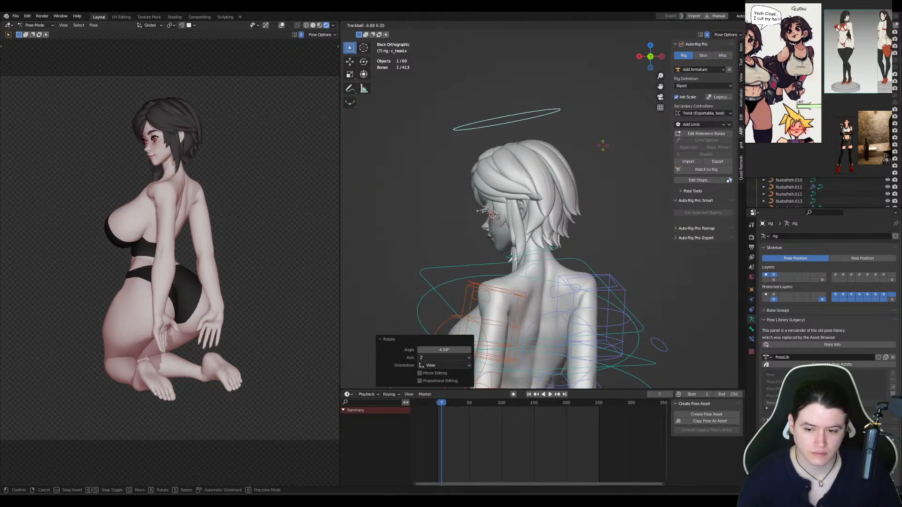
click(604, 146)
key(r)
click(577, 161)
Step: Open the eye armature in Pose Mode and set the left eye bone's Damped Track target to Camera
key(ctrl+Tab)
middle_drag(559, 171, 592, 178)
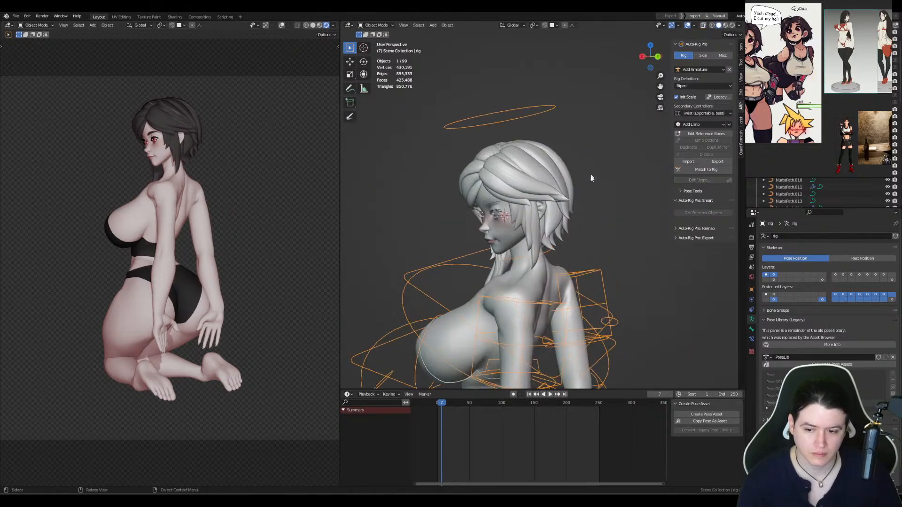
scroll(555, 193, up, 5)
click(431, 219)
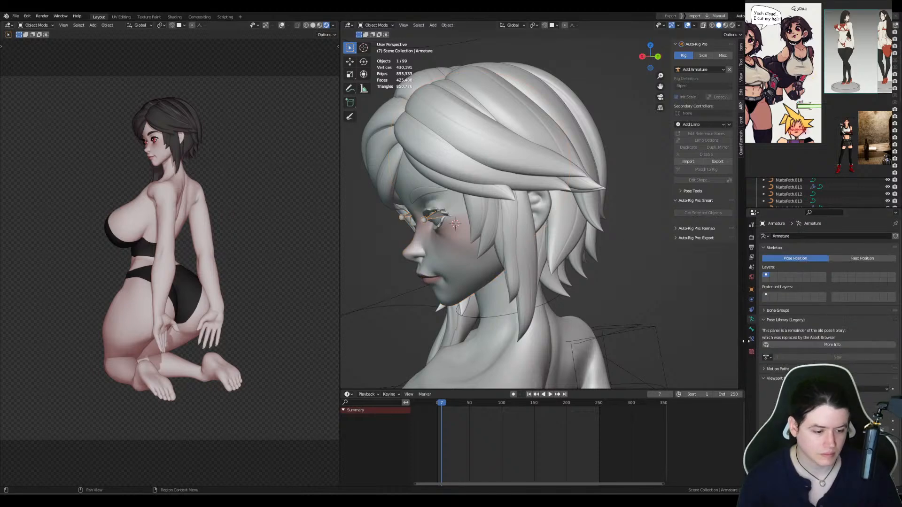
click(752, 339)
key(ctrl+Tab)
click(866, 259)
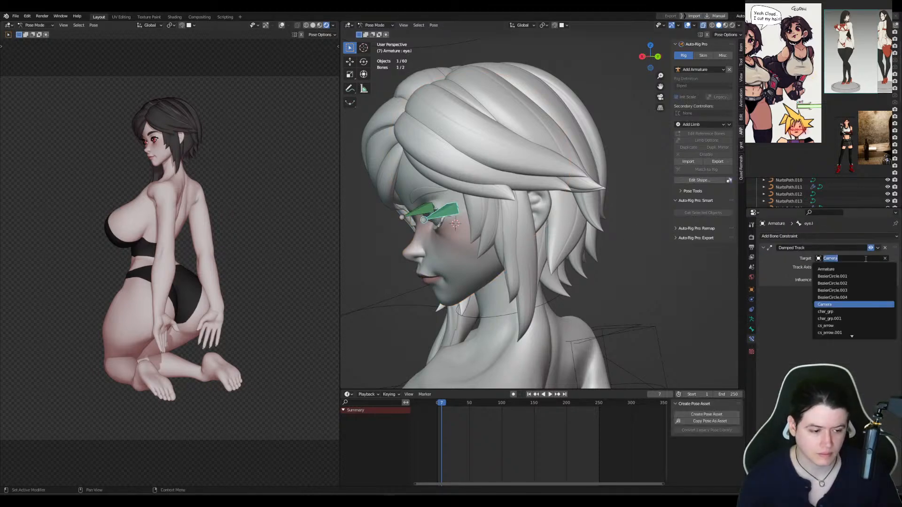
text(ca)
key(Return)
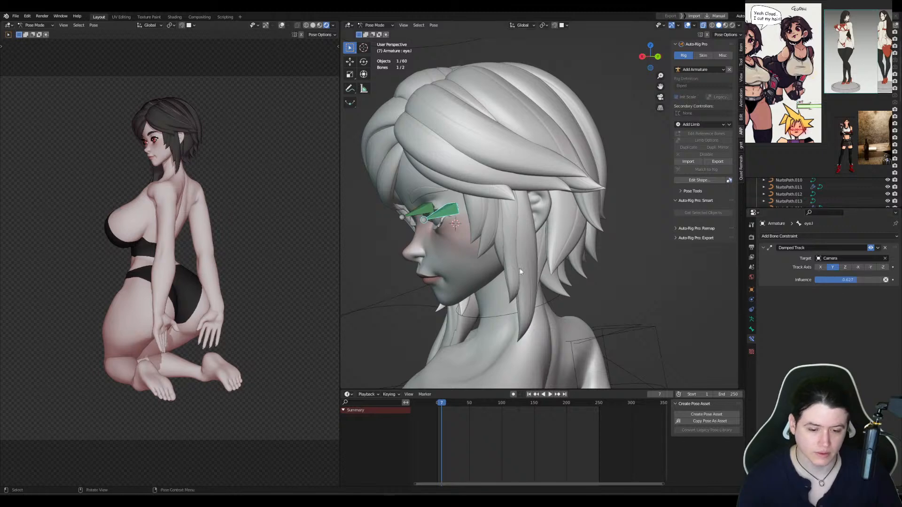
Step: Lower the rig's left breast controller c_bot_bend.l.001 about 0.048 m along Z and scale it to 1.078
key(ctrl+Tab)
scroll(492, 307, down, 3)
click(504, 268)
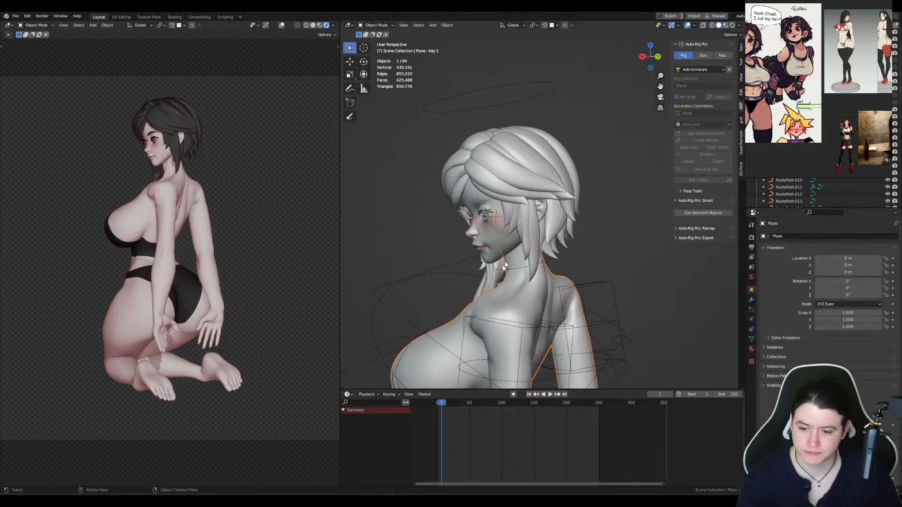
middle_drag(504, 268, 557, 265)
shift+middle_drag(545, 315, 533, 223)
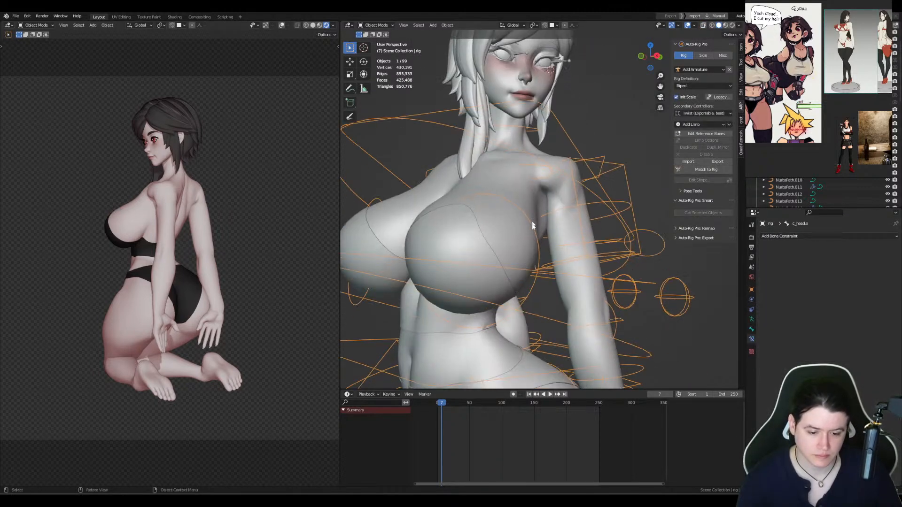
key(ctrl+Tab)
click(536, 243)
key(g)
key(z)
click(568, 247)
key(s)
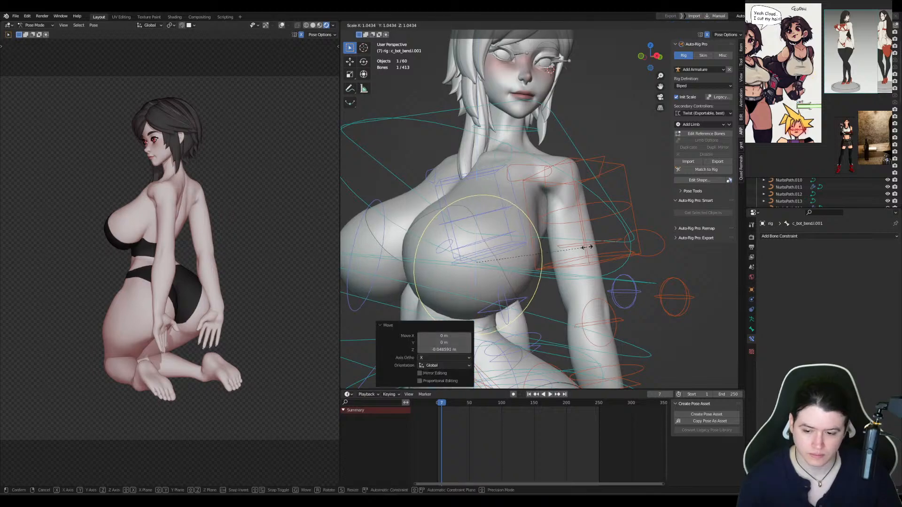
click(565, 249)
Step: Scale the left buttock controller c_bot_bend.l to about 1.144 in side view and shift it slightly forward along Y
key(ctrl+KP_1)
scroll(563, 247, up, 3)
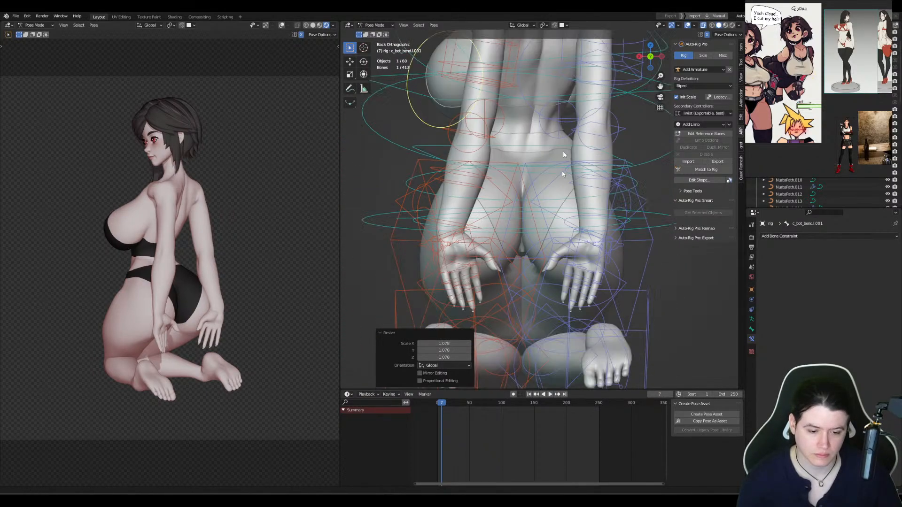
key(KP_3)
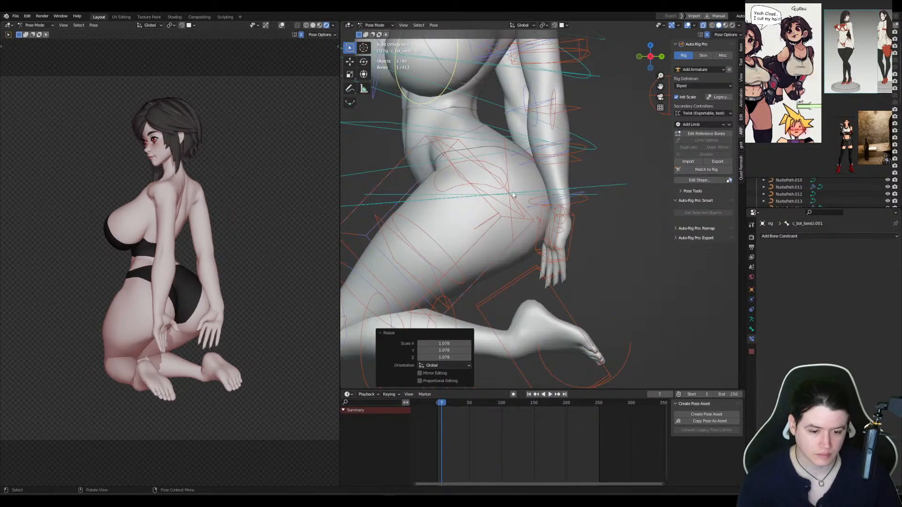
click(513, 195)
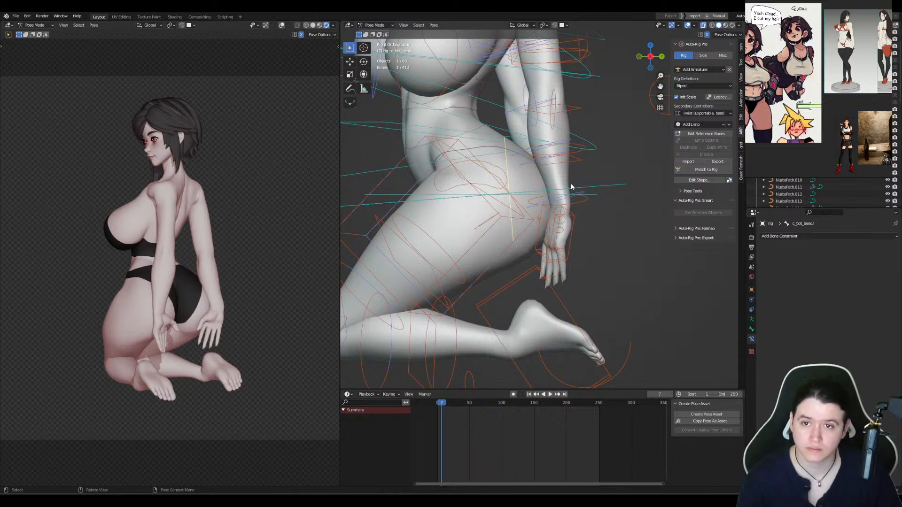
key(s)
click(578, 189)
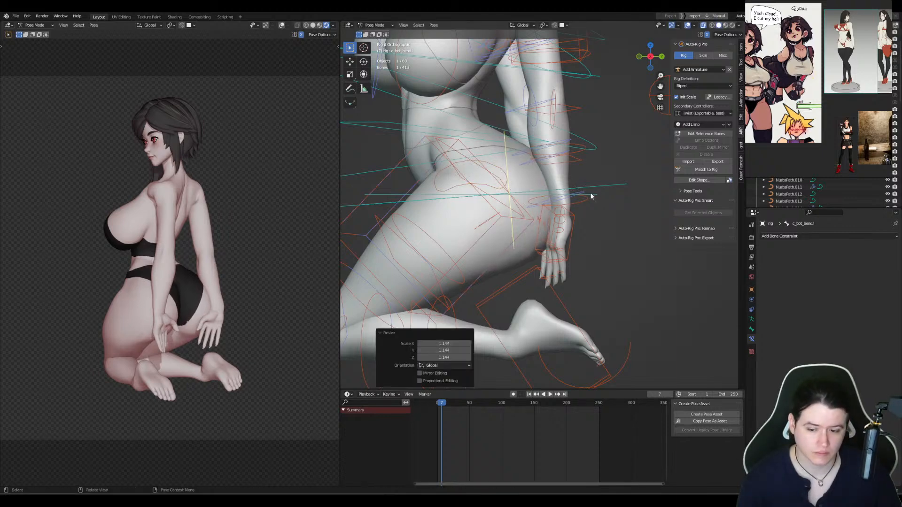
key(g)
key(y)
click(588, 192)
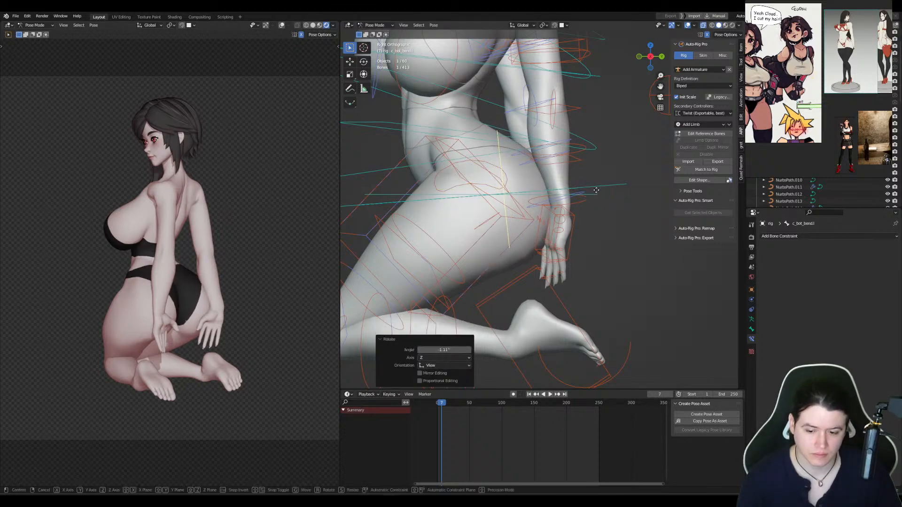
Step: Move the left hand controller c_hand_ik.l about 0.15 m backward along Y and rotate it in side and back views
key(ctrl+KP_1)
click(467, 219)
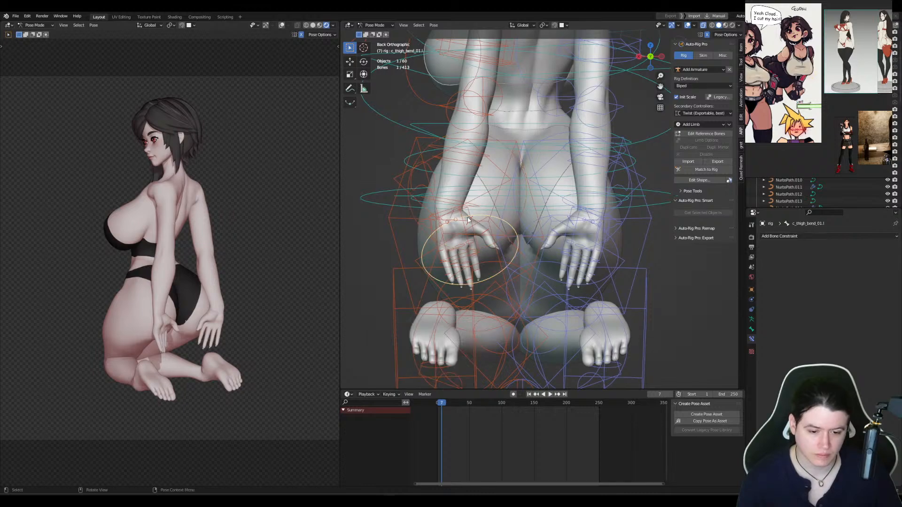
click(470, 214)
key(KP_3)
key(g)
key(y)
click(580, 201)
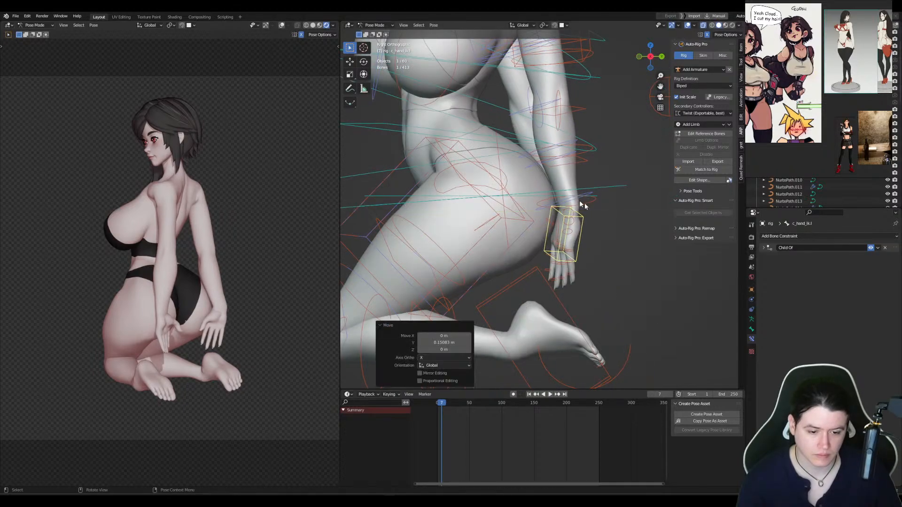
key(r)
click(622, 197)
key(ctrl+KP_1)
key(r)
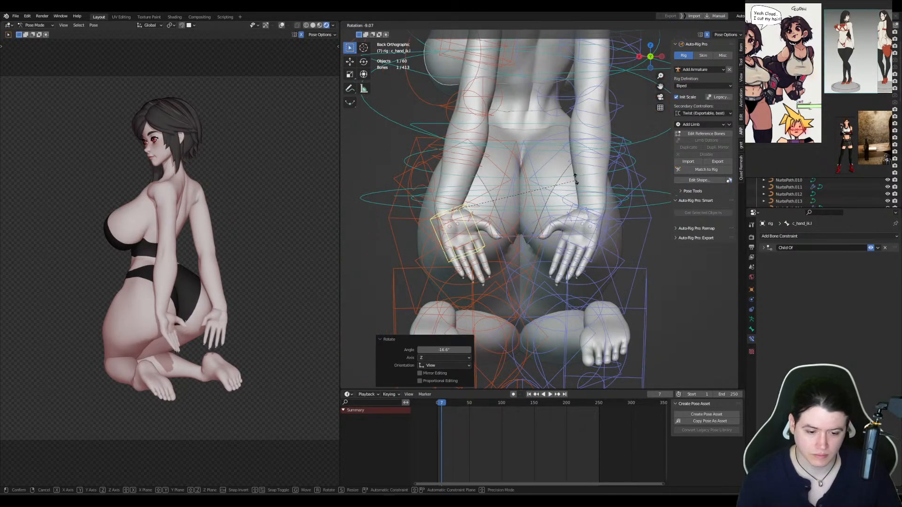
click(461, 137)
Step: Rotate the left foot controller c_foot_ik.l about -21.5° in top view
key(KP_3)
click(481, 105)
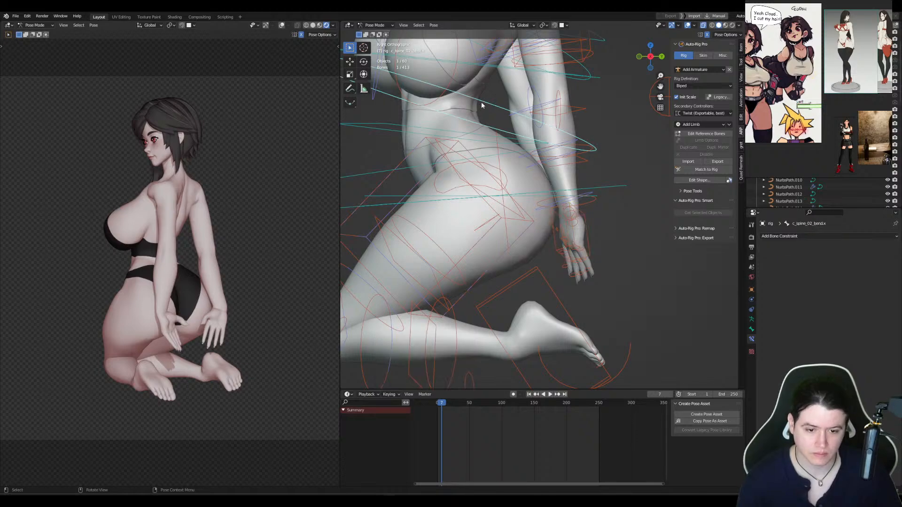
mouse_move(481, 102)
shift+middle_down()
mouse_move(492, 148)
mouse_move(497, 98)
shift+middle_up()
click(574, 311)
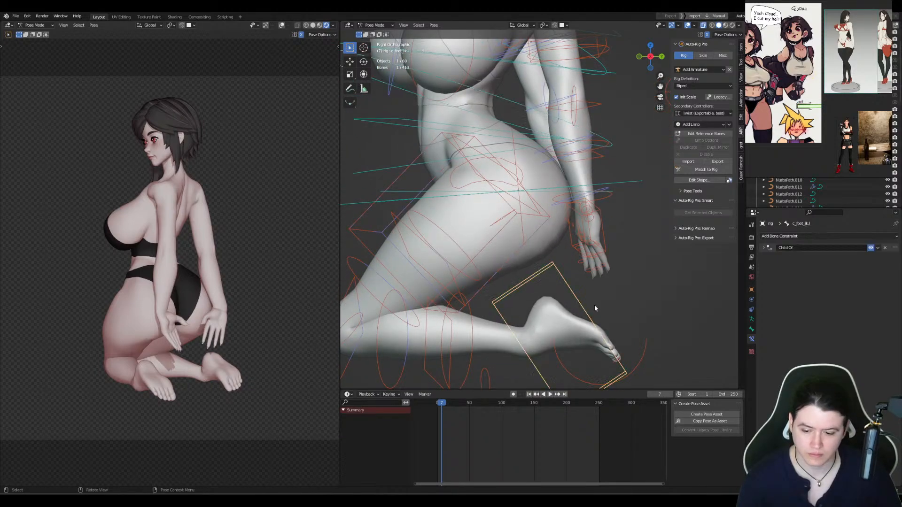
key(ctrl+KP_1)
key(KP_7)
key(r)
click(570, 191)
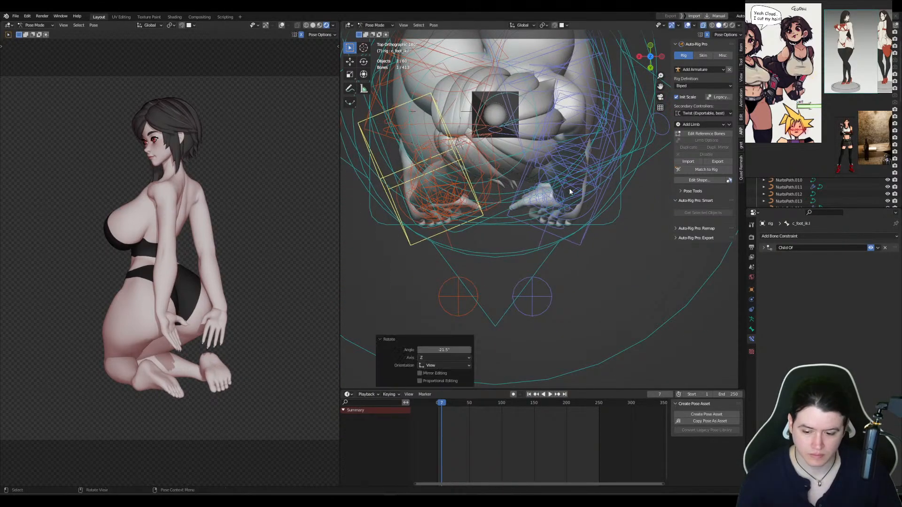
Step: Move the right knee pole controller c_leg_pole.r outward in front view to spread the knees
key(KP_3)
shift+middle_drag(531, 252, 590, 170)
scroll(583, 174, down, 2)
key(KP_1)
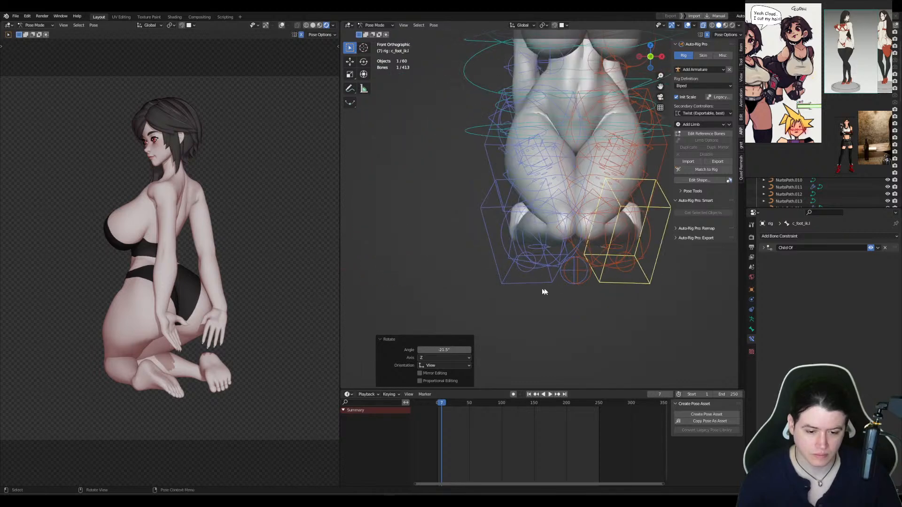
click(566, 271)
key(g)
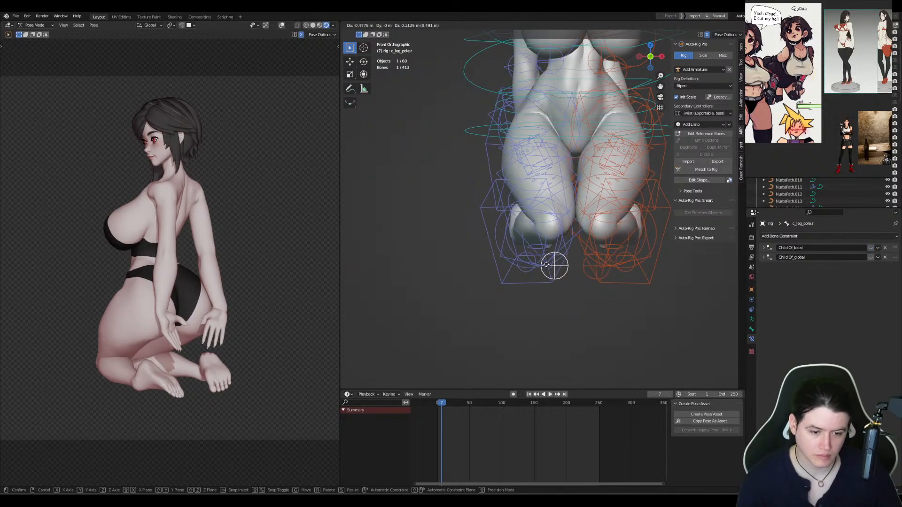
click(544, 266)
shift+middle_drag(516, 247, 462, 278)
click(631, 166)
key(r)
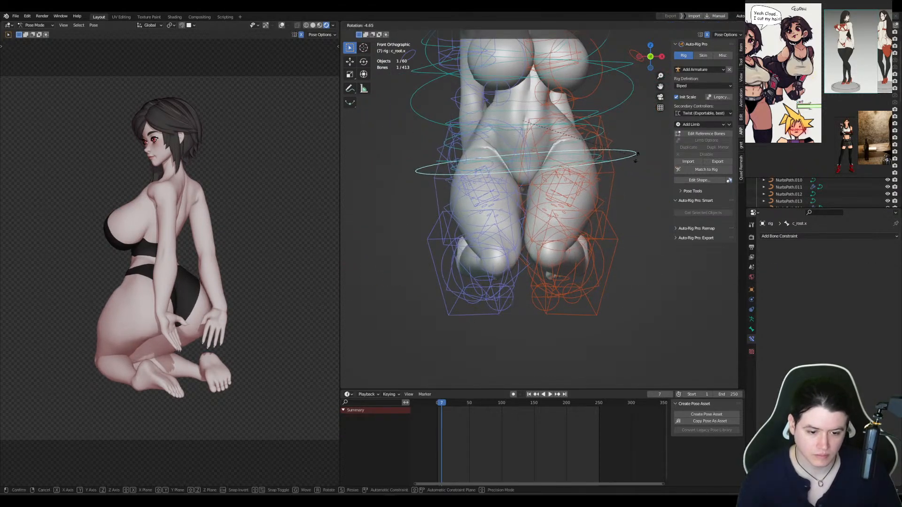
right_click(637, 160)
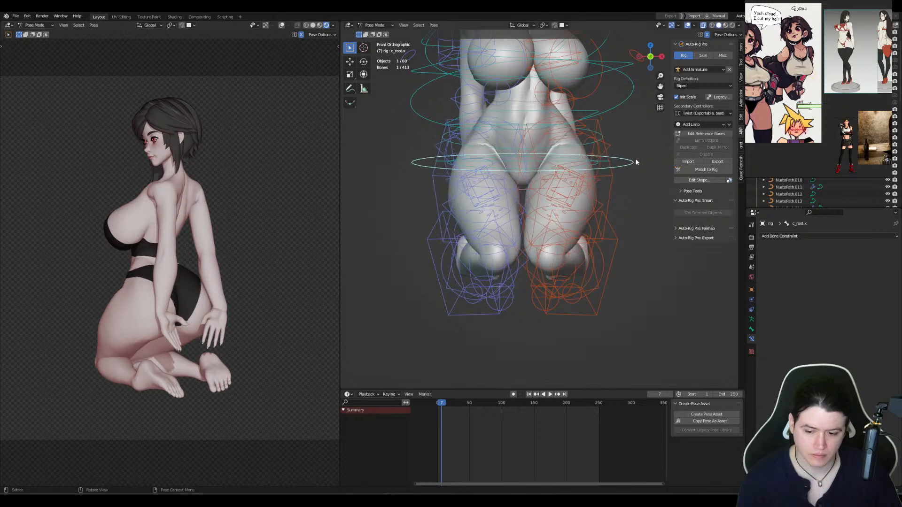
Step: Select all controllers of the body rig in Pose Mode and open its legacy pose library PoseLib
key(KP_3)
shift+middle_drag(565, 168, 555, 252)
shift+middle_drag(569, 132, 551, 309)
key(ctrl+Tab)
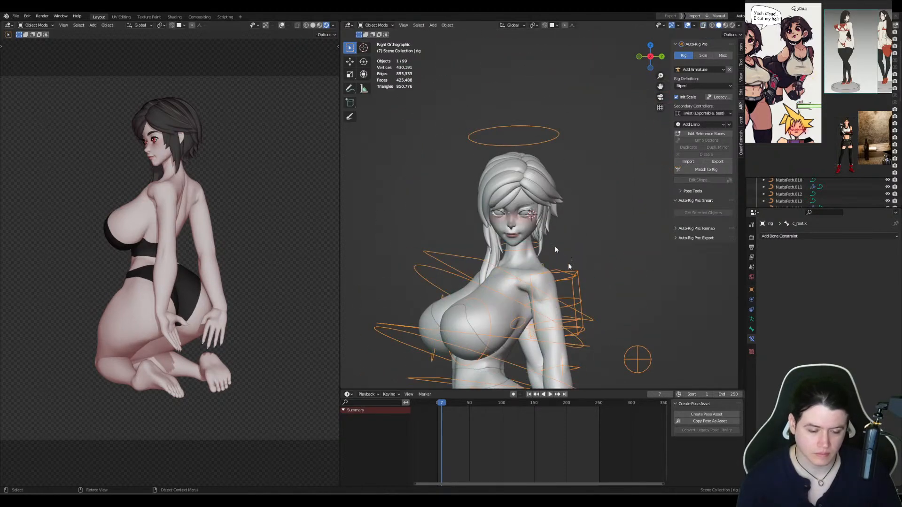
key(ctrl+Tab)
click(752, 320)
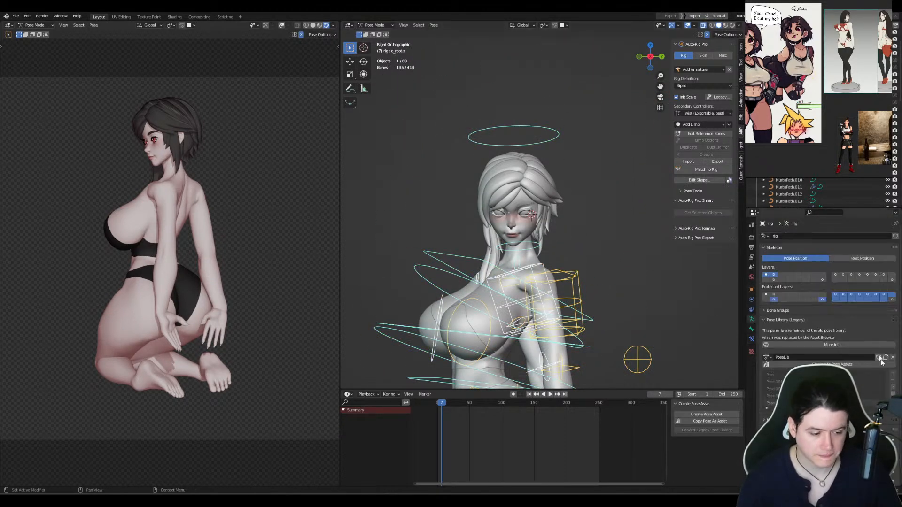
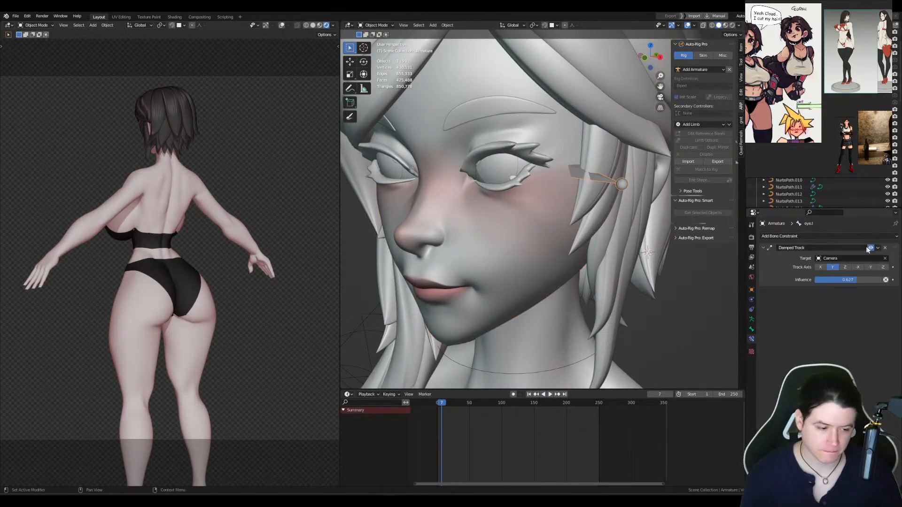
Step: Disable the eye bone's Damped Track constraint and frame the left eyeball sphere in front view
click(871, 247)
middle_drag(515, 214, 539, 219)
click(595, 188)
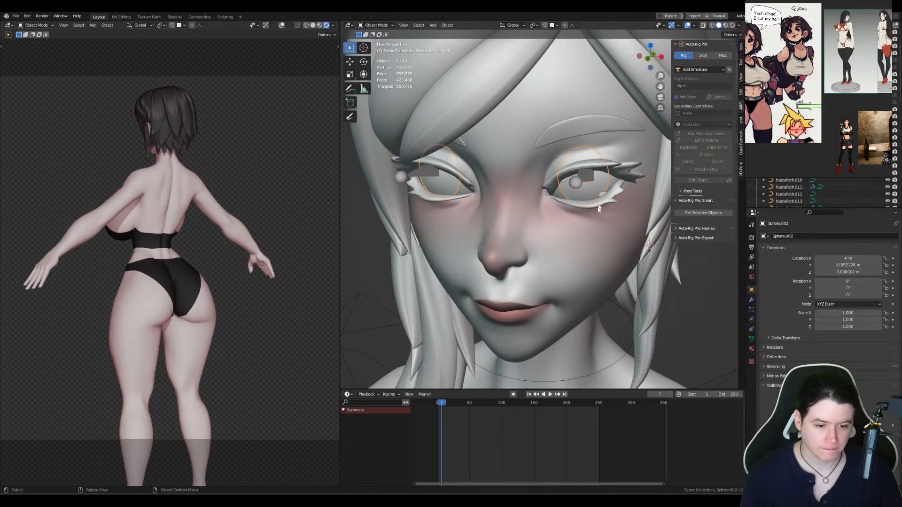
key(KP_1)
click(587, 202)
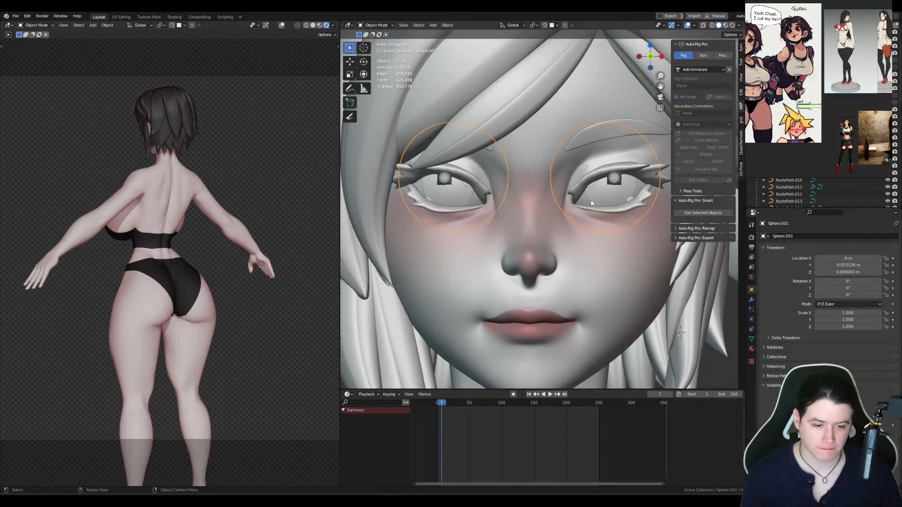
key(KP_Decimal)
Step: Try applying All Transforms to the eyeball sphere, and undo it together with the Edit Mode switch
key(shift+a)
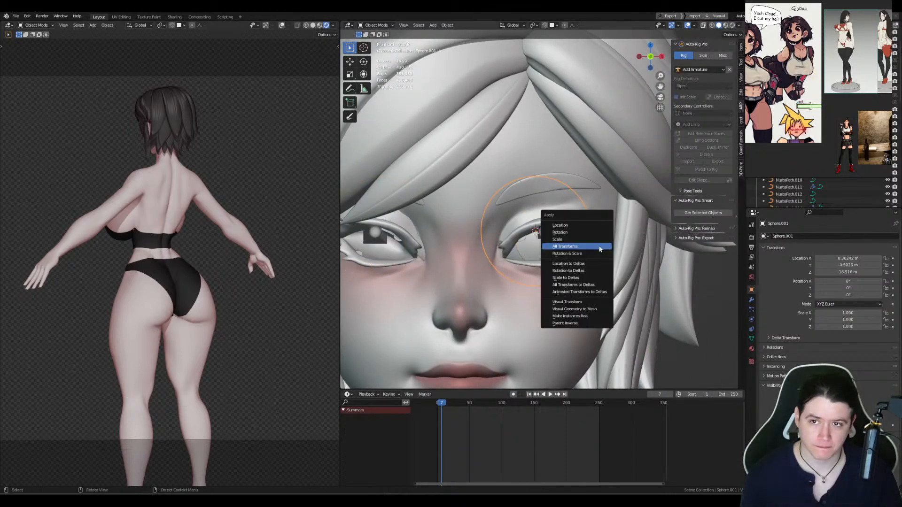
click(585, 245)
key(Tab)
key(ctrl+z)
key(ctrl+z)
key(ctrl+z)
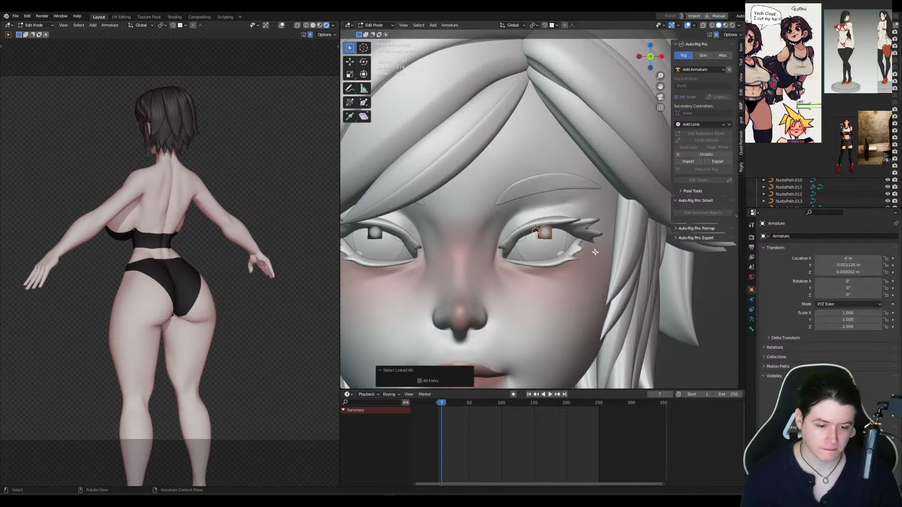
Step: Parent the eyeball spheres to the eye armature With Automatic Weights and re-enable the eye bone's Damped Track constraint
shift+click(566, 247)
shift+click(537, 240)
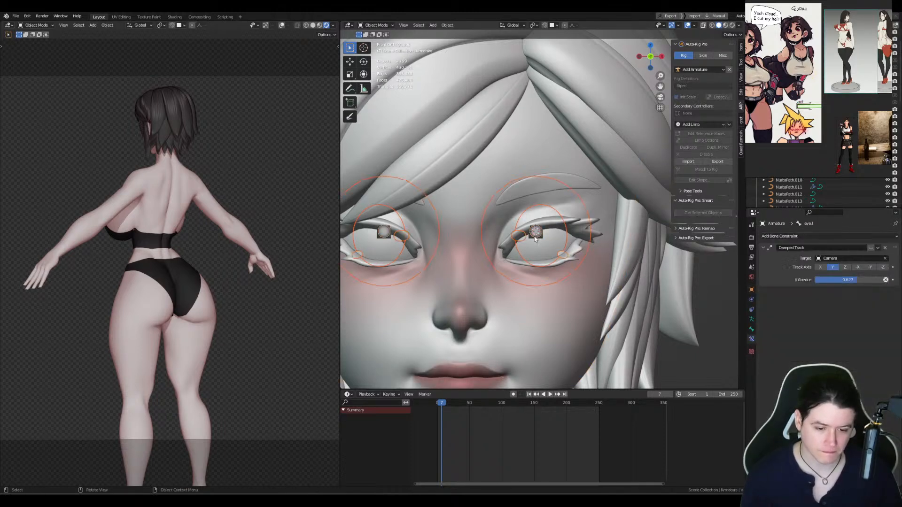
key(ctrl+p)
click(537, 238)
mouse_move(537, 239)
middle_down()
mouse_move(536, 260)
mouse_move(528, 258)
mouse_move(550, 245)
middle_up()
key(ctrl+p)
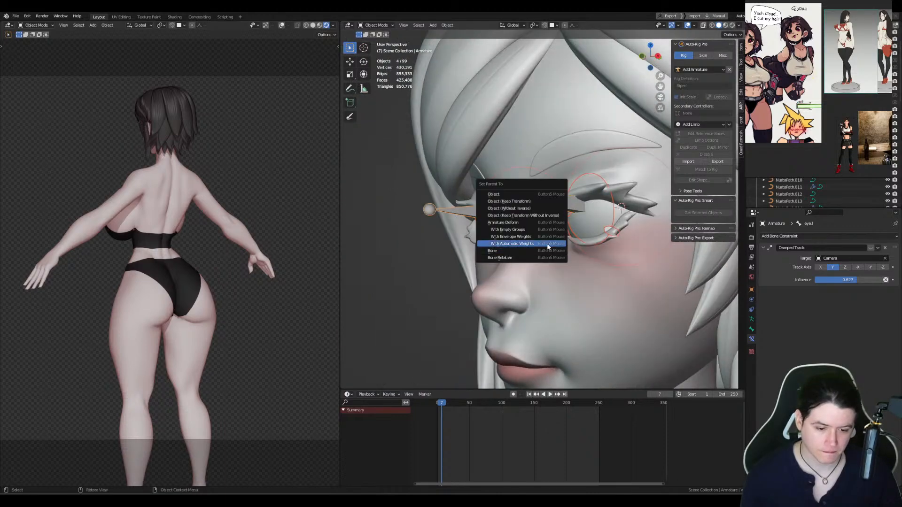
click(553, 244)
click(602, 220)
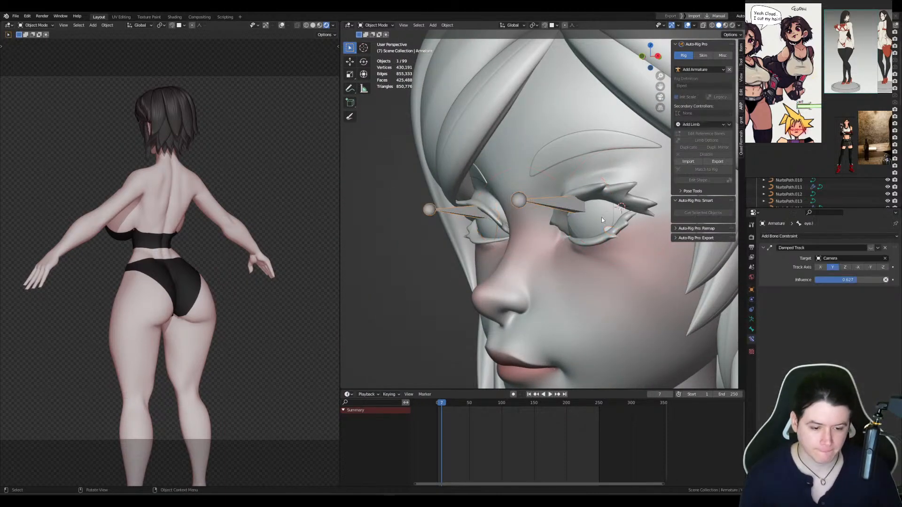
click(872, 248)
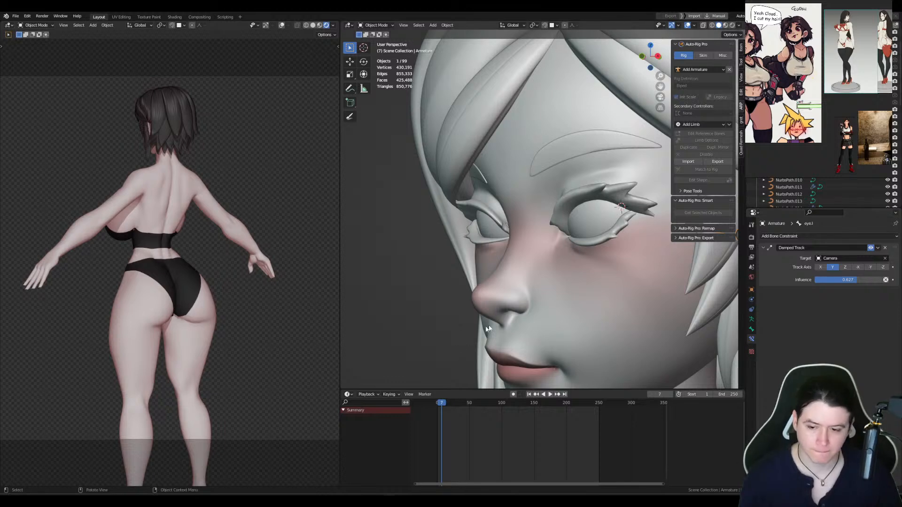
Step: Enter Pose Mode on the body rig and reapply the saved kneeling pose from PoseLib
scroll(488, 329, down, 10)
key(alt+h)
key(ctrl+Tab)
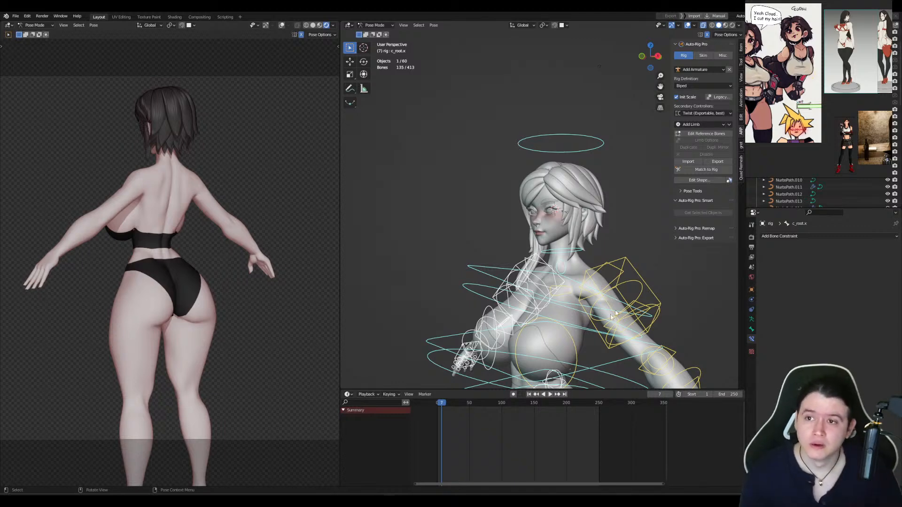
click(752, 320)
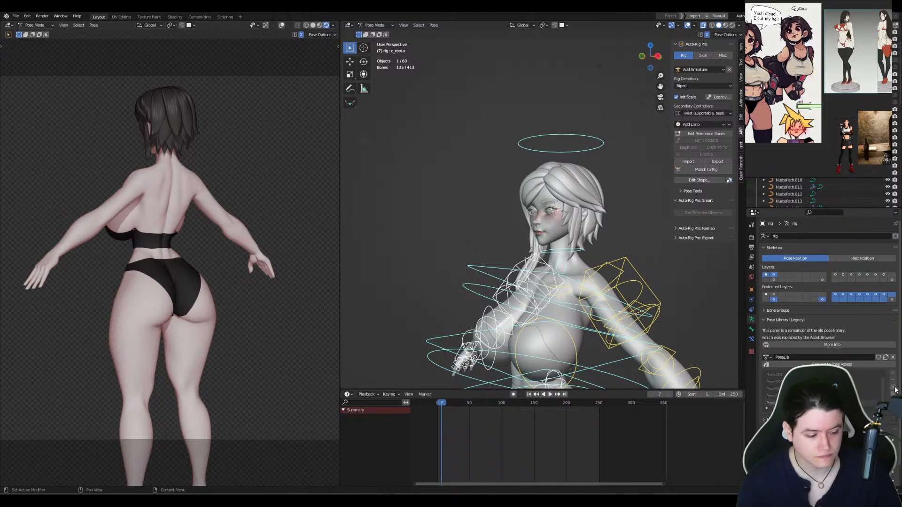
middle_drag(611, 264, 563, 264)
scroll(564, 264, up, 2)
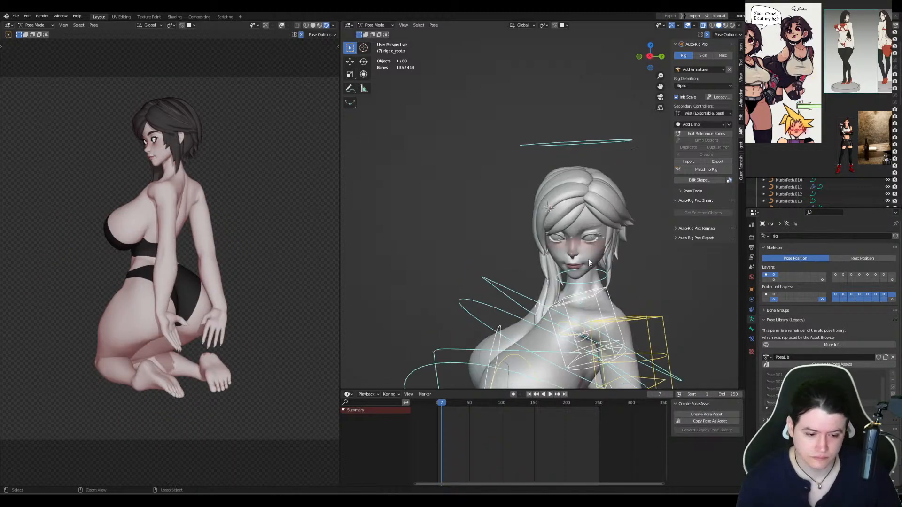
Step: Open the eye armature in Pose Mode and set the left eye bone's Damped Track influence to about 0.404
key(ctrl+Tab)
scroll(611, 247, up, 3)
shift+middle_drag(615, 247, 549, 268)
scroll(549, 270, up, 3)
key(ctrl+Tab)
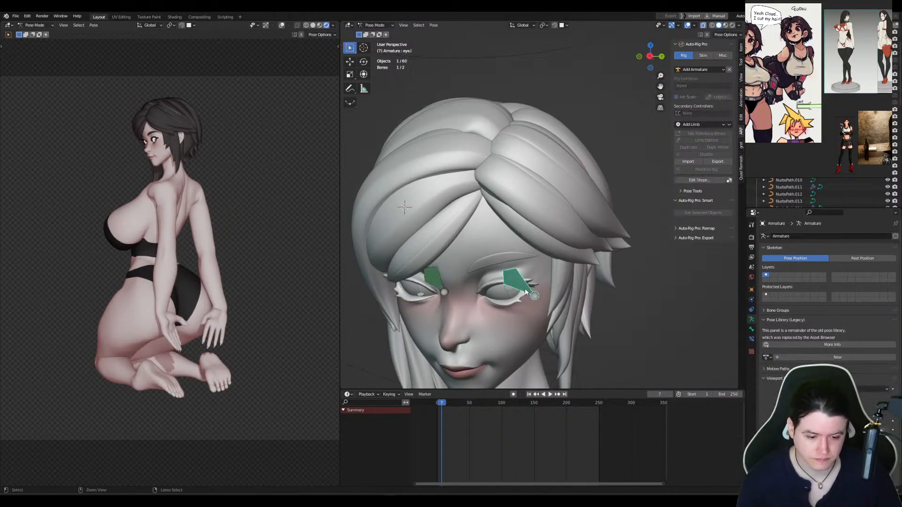
click(751, 338)
drag(860, 283, 846, 283)
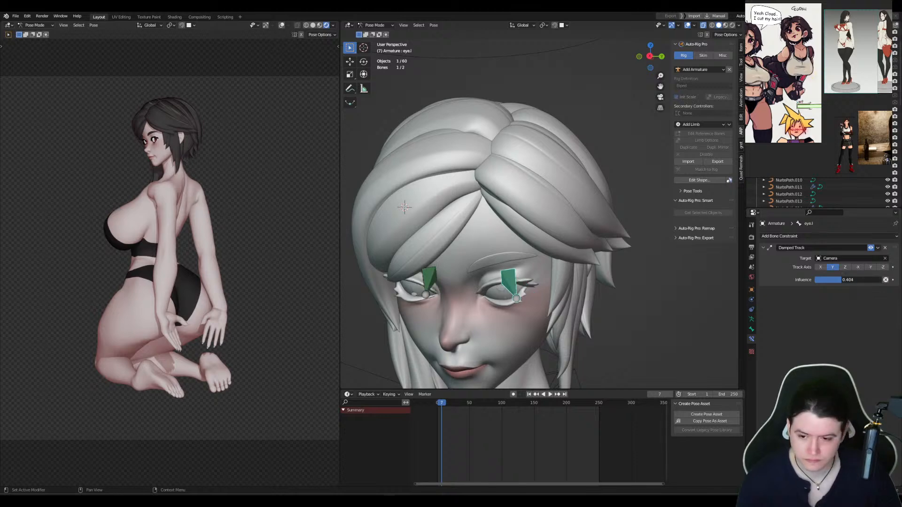
Step: Return to the body rig in Pose Mode, and slightly rotate the neck controller and shift it along the X axis
scroll(534, 305, down, 4)
shift+middle_drag(534, 304, 524, 279)
key(ctrl+Tab)
click(540, 289)
key(ctrl+Tab)
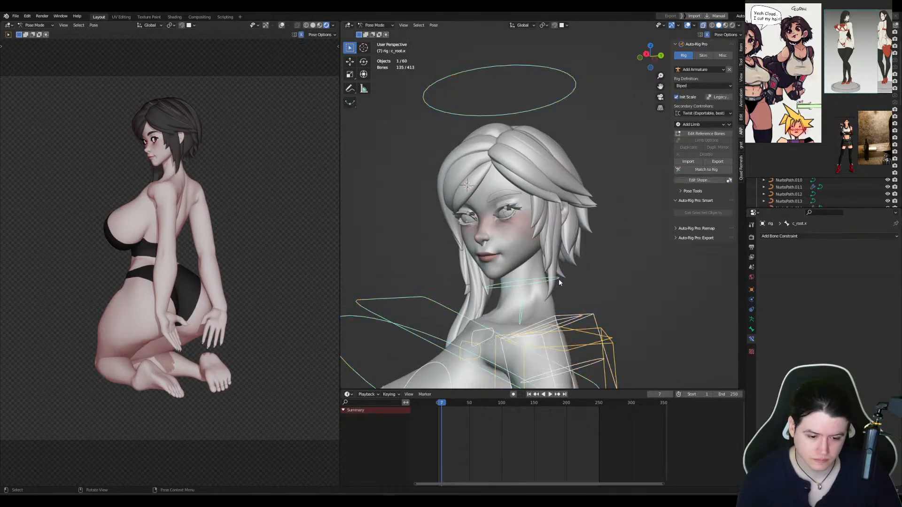
click(559, 278)
key(r)
click(593, 274)
key(g)
key(x)
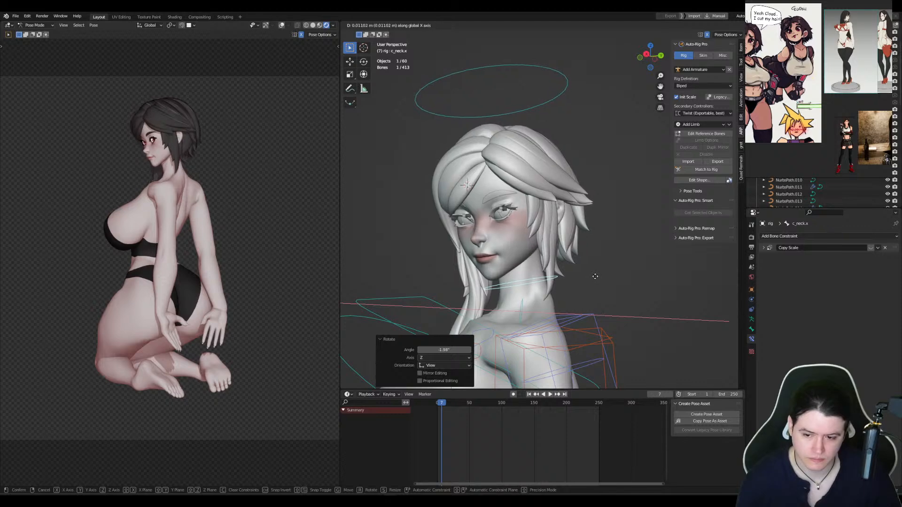
click(594, 276)
Step: Rotate the head controller about 5.3° in the view, plus a trackball rotation of about 5.2° and 3.4°
click(539, 105)
key(r)
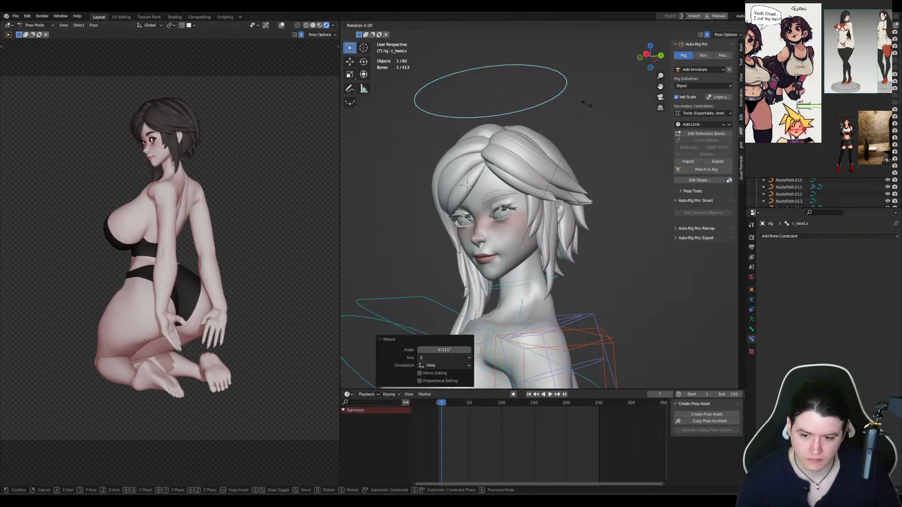
click(590, 110)
key(r)
key(r)
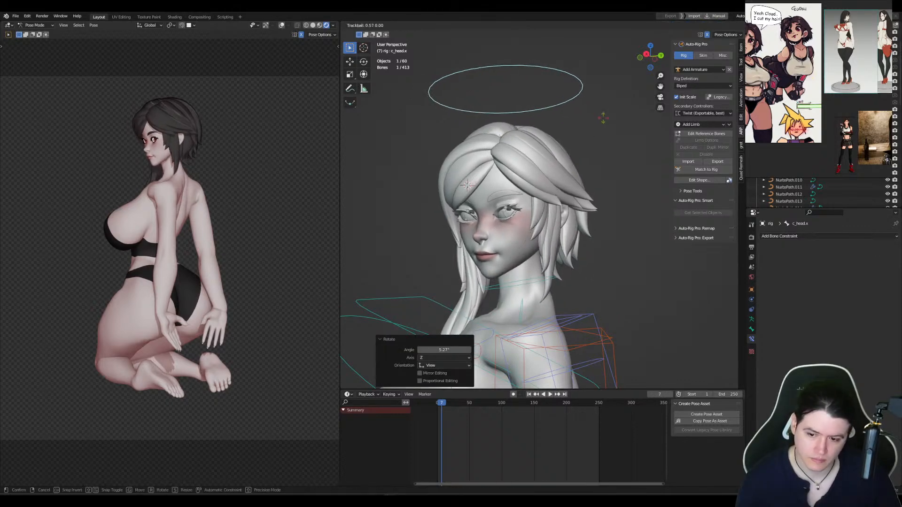
click(548, 214)
Step: Move the c_spine_02 controller about -0.096 m along the Y axis in the right orthographic view
middle_drag(549, 214, 551, 196)
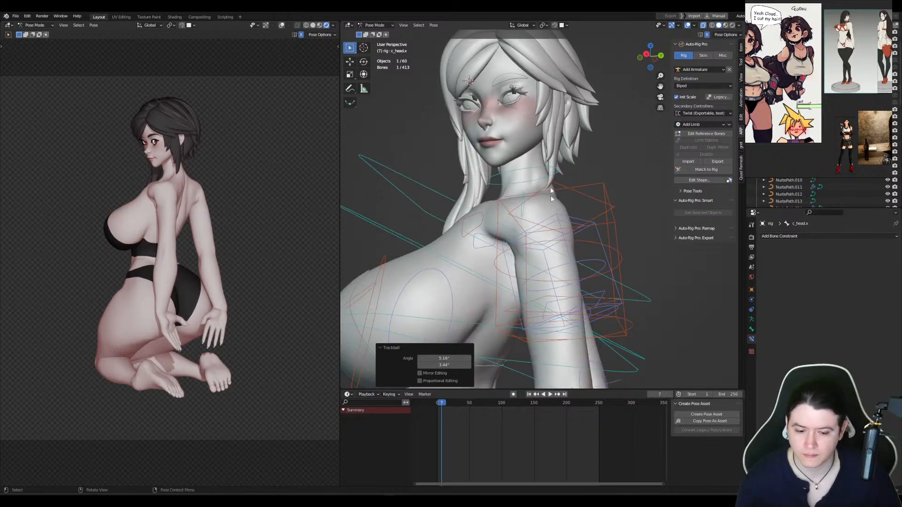
scroll(551, 195, down, 4)
alt+middle_drag(561, 151, 597, 227)
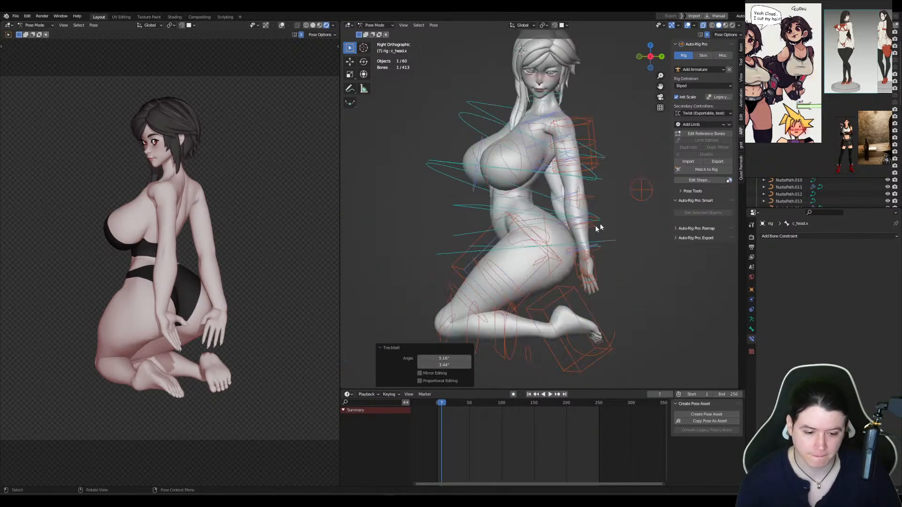
click(543, 175)
key(g)
key(y)
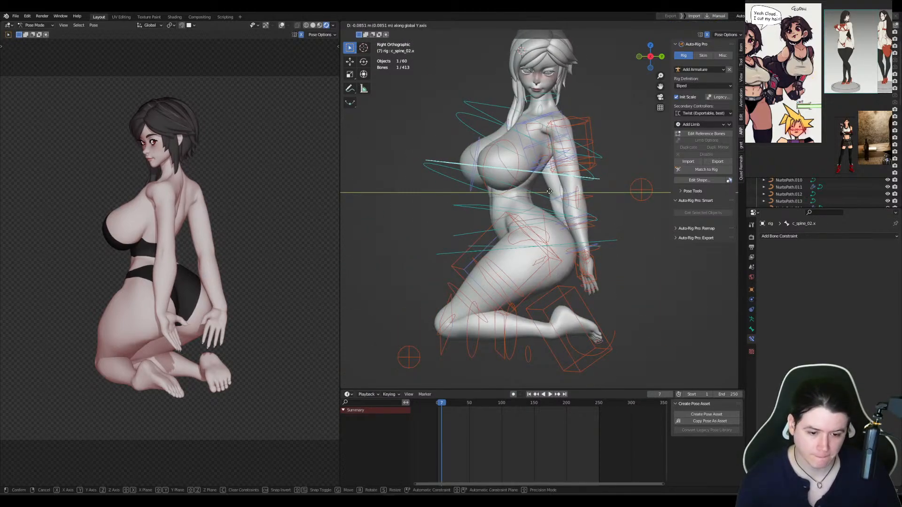
click(550, 193)
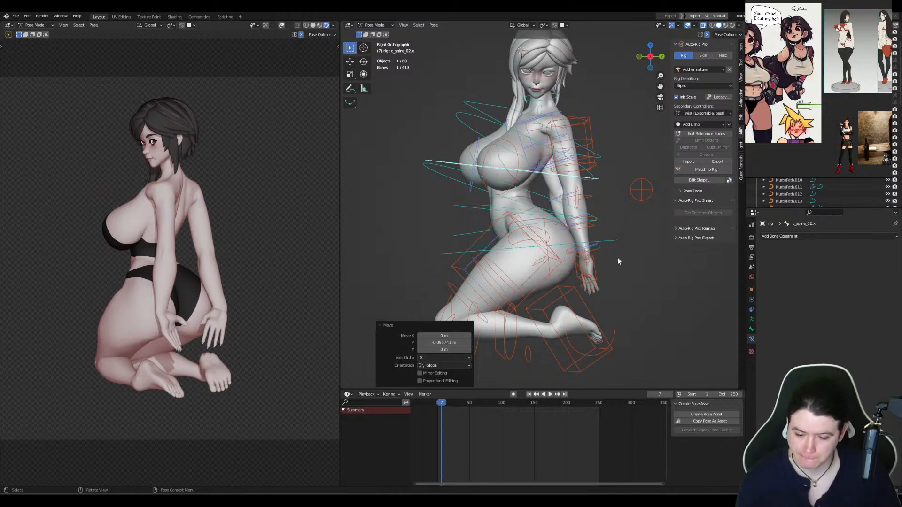
Step: Widen the hips by scaling the c_root controller to about 1.10 along the X axis
alt+middle_drag(604, 286, 481, 263)
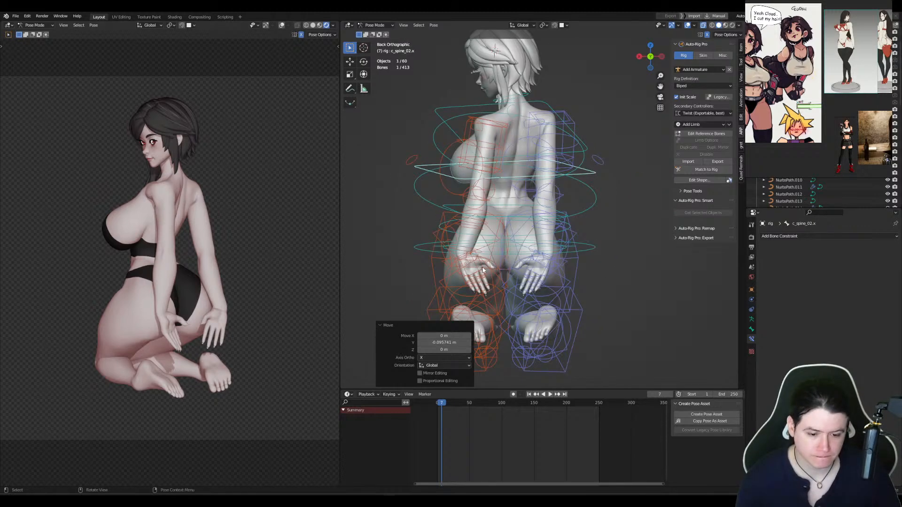
click(483, 270)
click(596, 254)
key(s)
key(x)
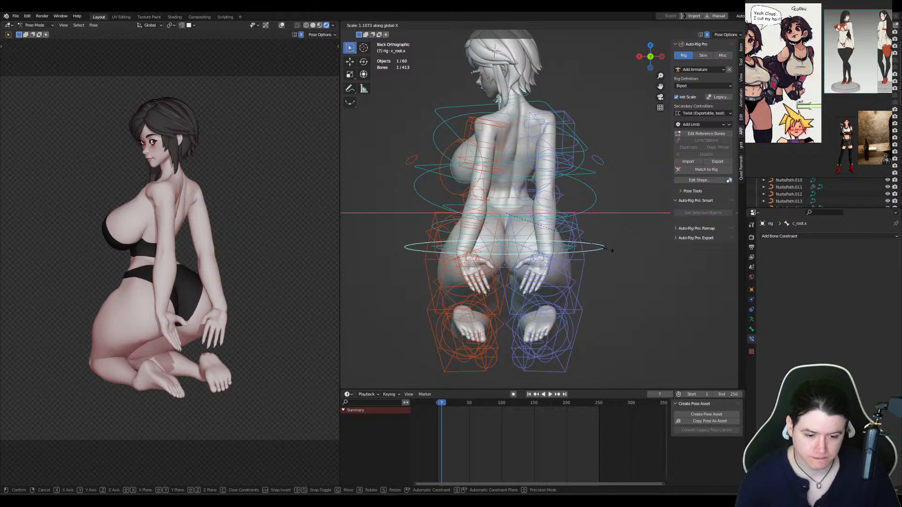
click(611, 251)
Step: Shift the left leg pole inward by about 0.3 m along the X axis to bring the knee toward the centre
key(KP_1)
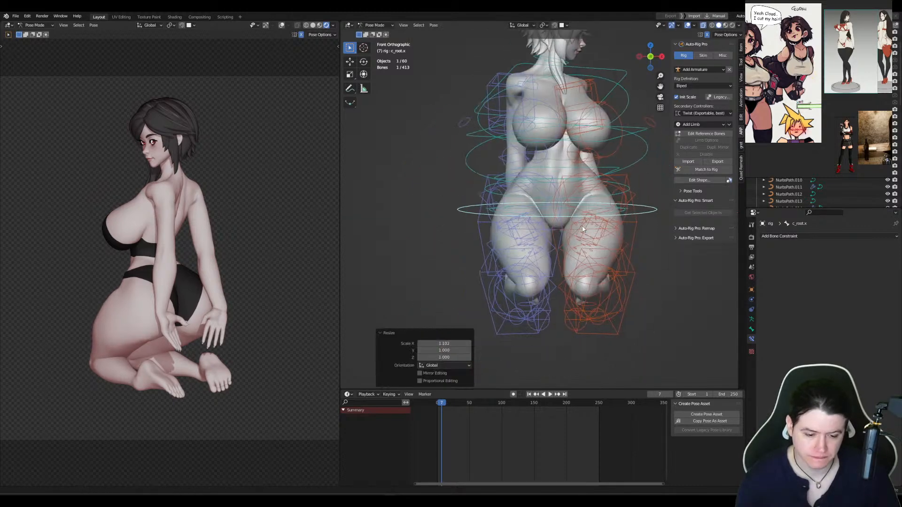
click(592, 326)
key(g)
key(x)
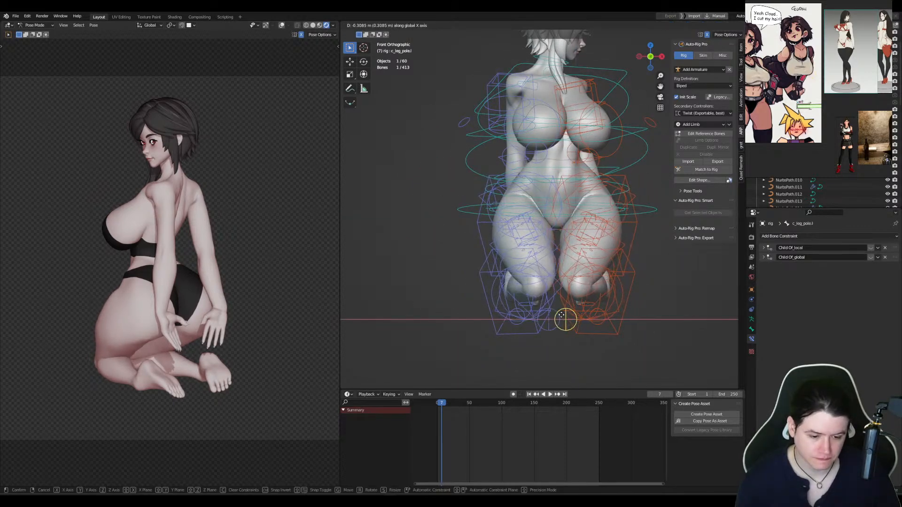
click(560, 318)
Step: Lower the left hand IK controller by about 0.17 m and rotate it in the back orthographic view
key(KP_3)
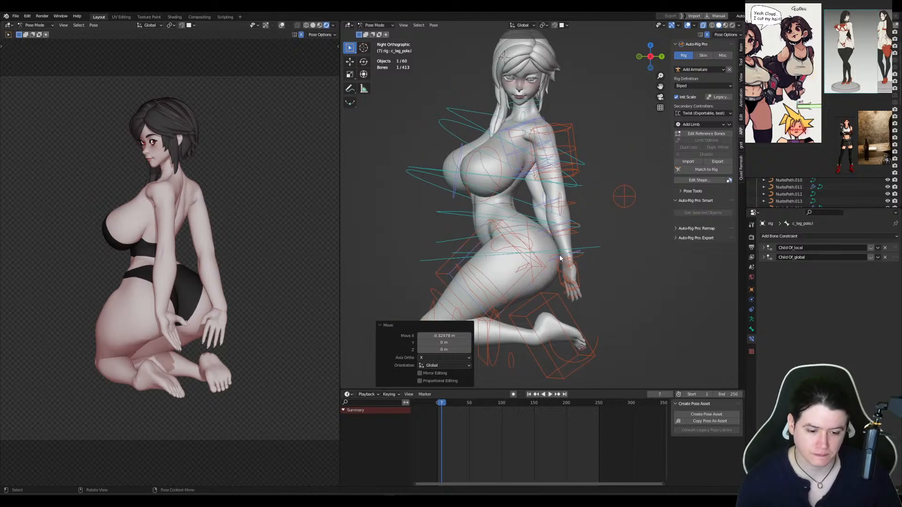
click(571, 277)
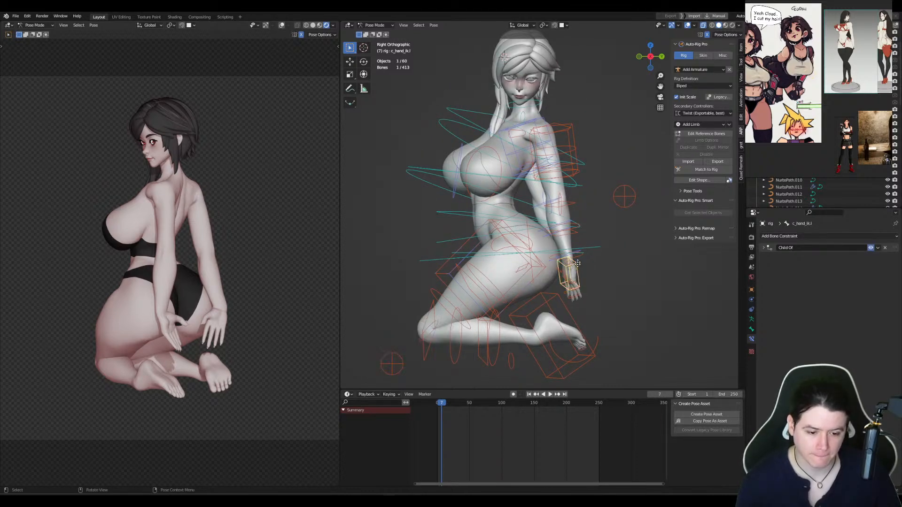
key(g)
key(z)
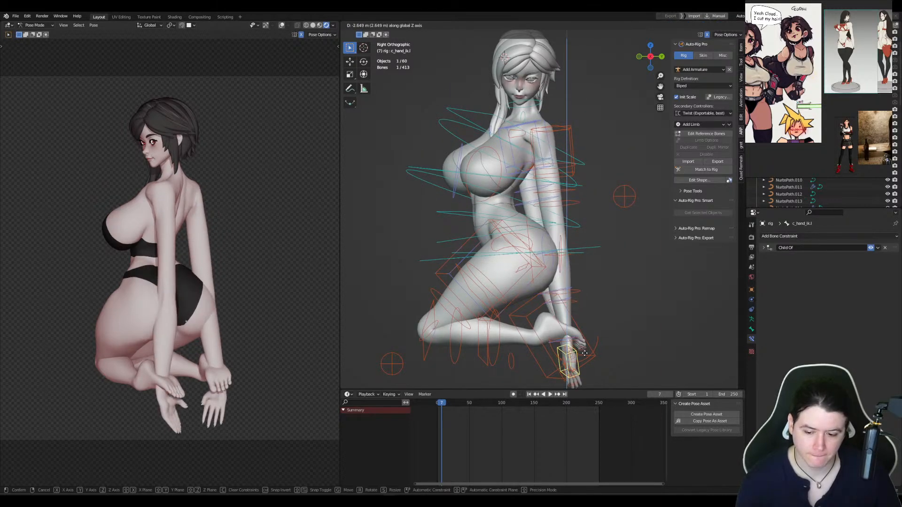
right_click(585, 306)
key(g)
click(584, 228)
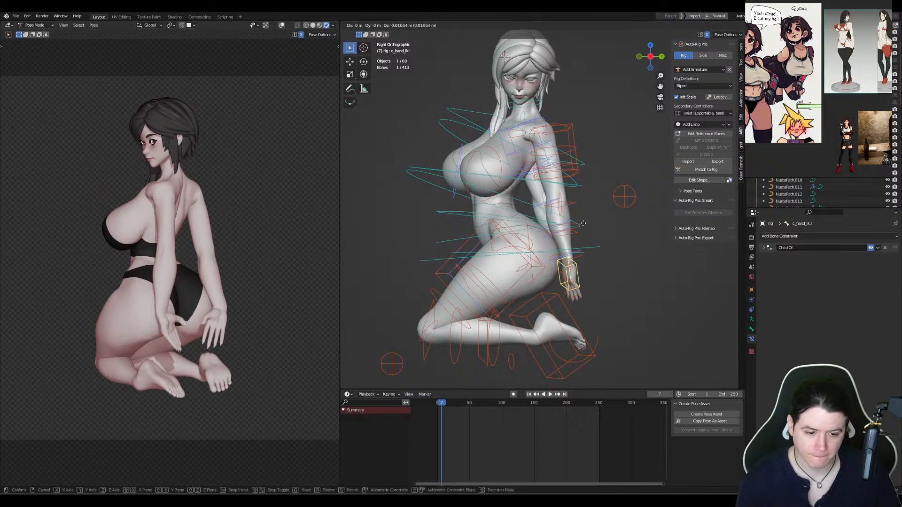
key(ctrl+KP_1)
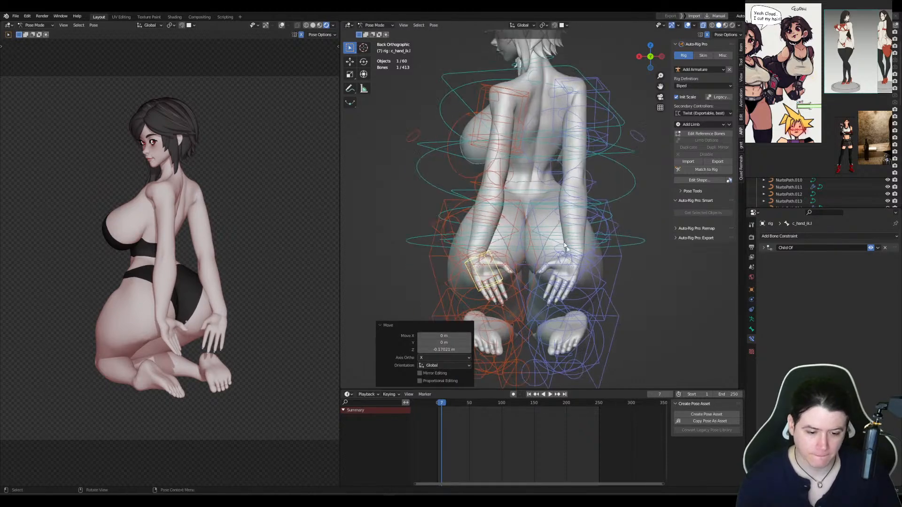
key(r)
click(403, 253)
Step: Readjust the head's tilt by rotating the head controller from the right side view
shift+middle_drag(530, 92, 536, 203)
key(KP_3)
scroll(535, 141, up, 2)
click(539, 139)
key(r)
click(567, 125)
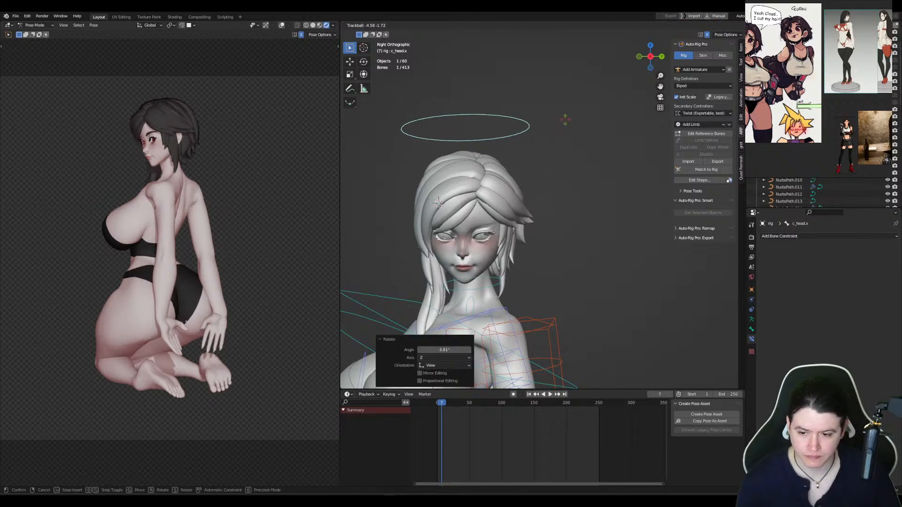
Step: Leave the rig's Pose Mode and enter Sculpt Mode on the face mesh Plane.001
scroll(446, 228, up, 3)
key(ctrl+Tab)
middle_drag(446, 229, 544, 242)
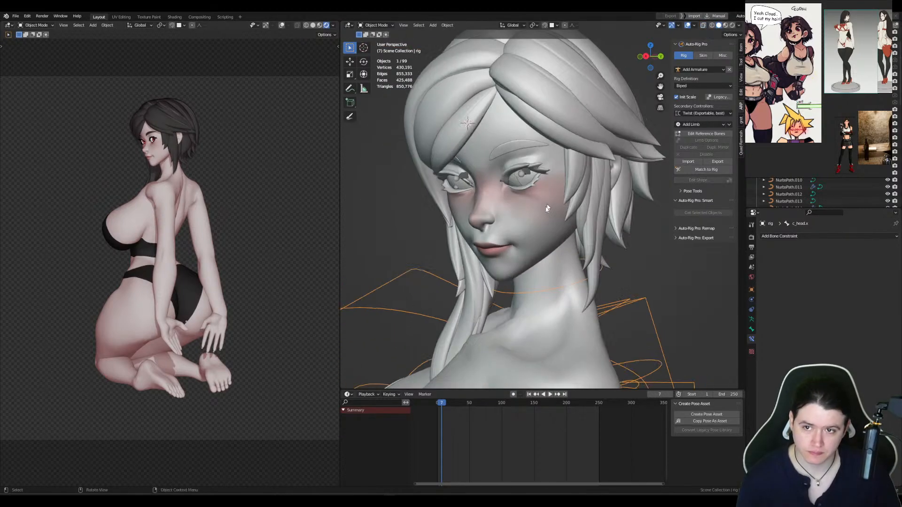
click(527, 236)
scroll(536, 237, up, 4)
key(ctrl+Tab)
click(539, 265)
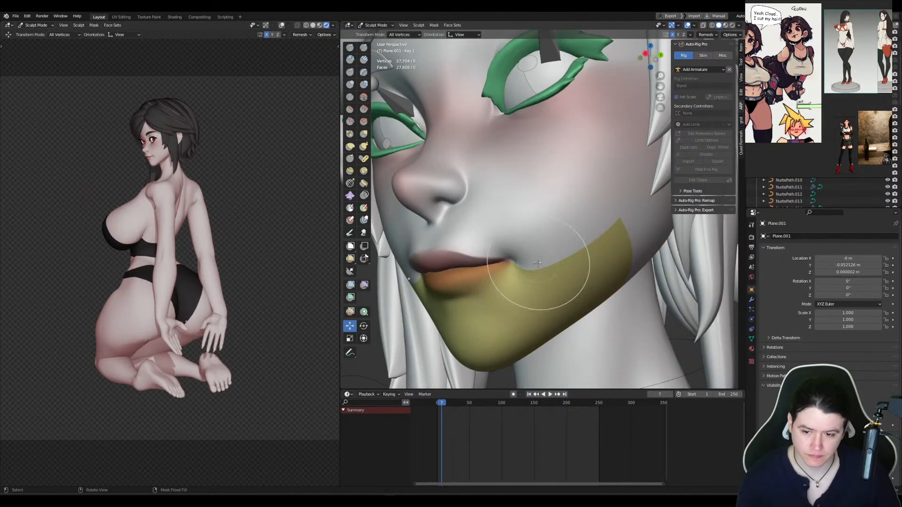
Step: Fill the crease at the mouth corner with the Fill/Deepen brush, using a radius of 133 px
click(365, 109)
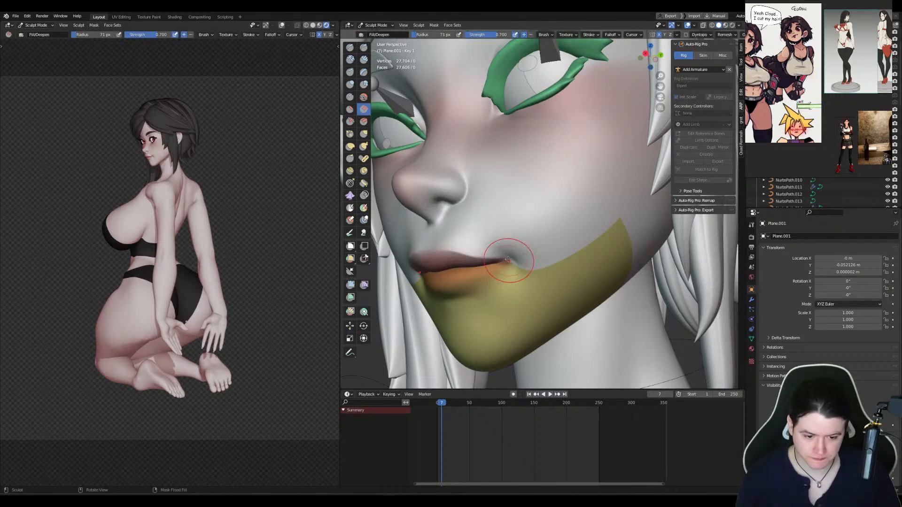
drag(512, 256, 511, 256)
key(f)
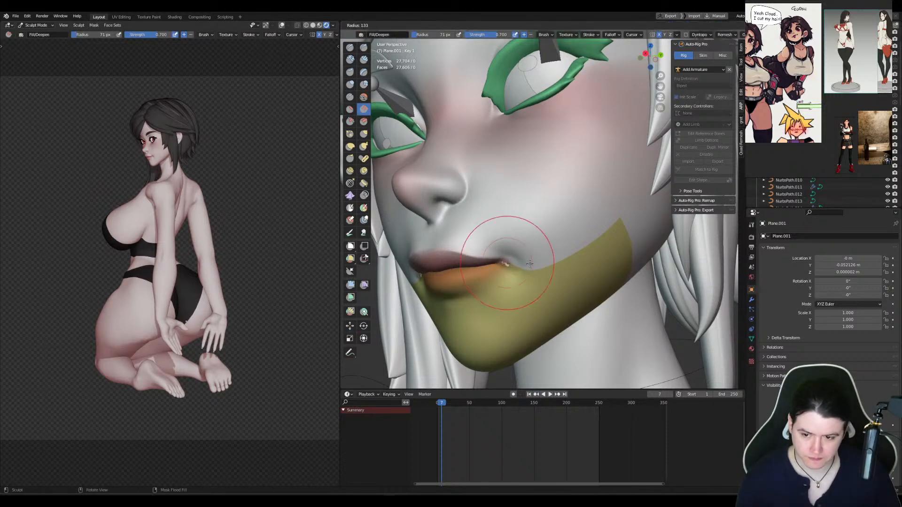
click(519, 260)
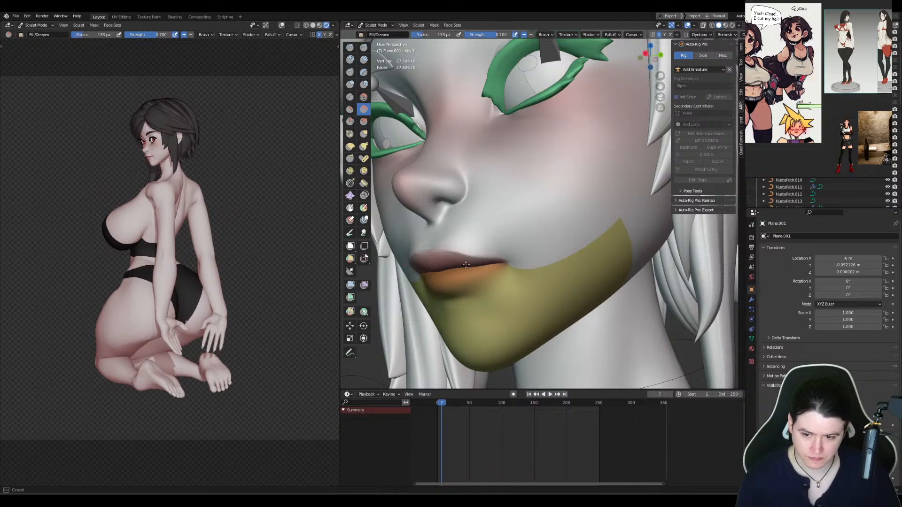
Step: Reshape the mouth corner with the Grab brush set to Sharper falloff, adjusting the brush radius between strokes
key(g)
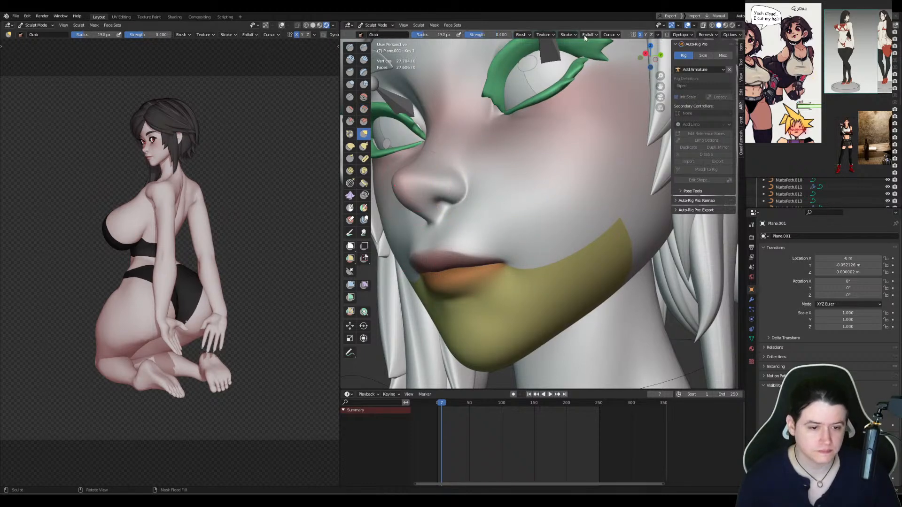
click(587, 35)
click(580, 114)
middle_drag(523, 257, 485, 264)
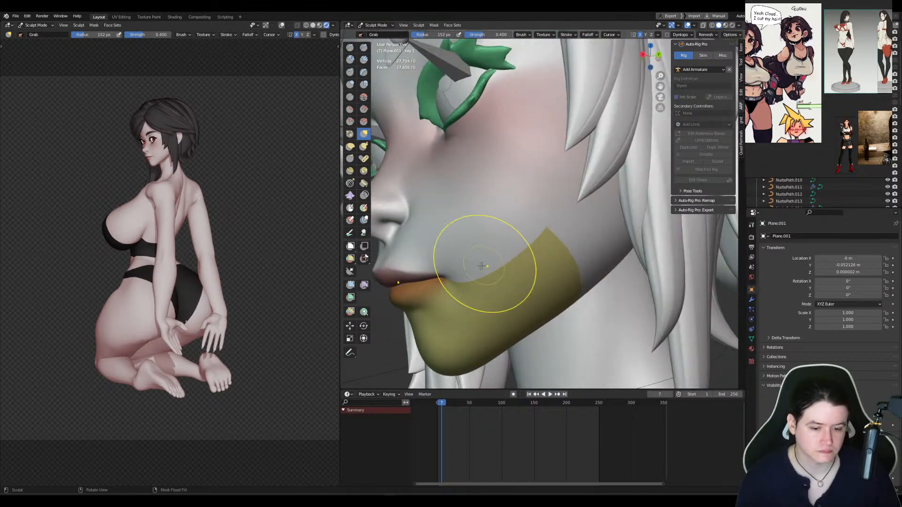
key(bracketleft)
key(bracketleft)
mouse_move(438, 277)
mouse_down()
mouse_move(464, 257)
mouse_move(447, 271)
mouse_move(456, 263)
mouse_up()
key(f)
click(458, 266)
mouse_move(456, 263)
middle_down()
mouse_move(498, 267)
mouse_move(463, 271)
mouse_move(489, 263)
middle_up()
key(f)
click(498, 268)
Step: Set the Grab brush's falloff to Smooth and refine the mouth area in profile
click(588, 34)
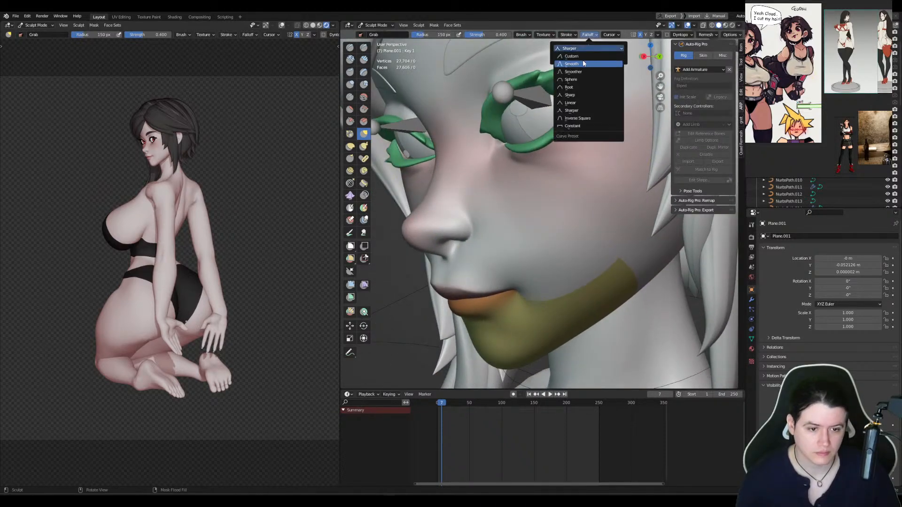
click(584, 64)
middle_drag(584, 63, 402, 278)
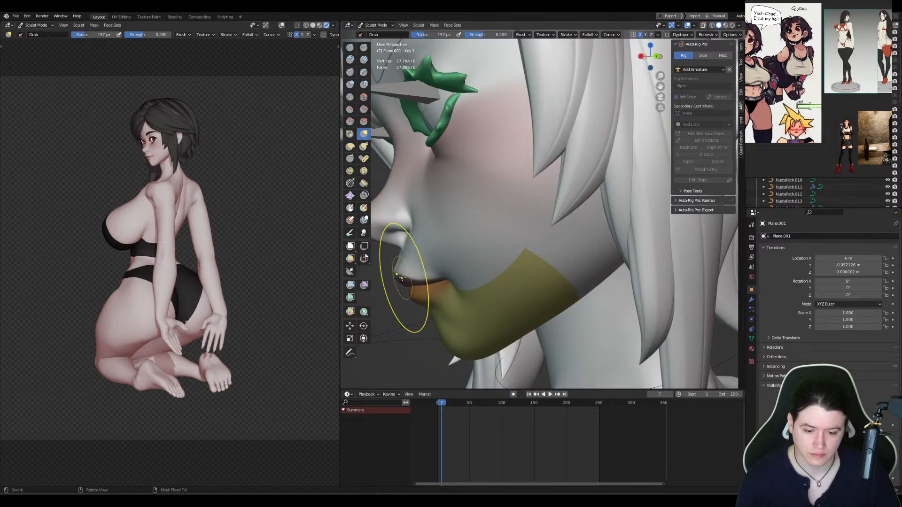
key(f)
click(478, 304)
mouse_move(478, 305)
shift+middle_down()
mouse_move(497, 269)
mouse_move(479, 270)
mouse_move(560, 222)
mouse_move(548, 241)
mouse_move(565, 236)
shift+middle_up()
key(f)
click(601, 222)
Step: Reshape the nose and its tip in profile with the Grab brush, reducing the radius down to 65 px
mouse_move(621, 205)
middle_down()
mouse_move(603, 216)
mouse_move(511, 203)
mouse_move(582, 249)
mouse_move(486, 256)
middle_up()
key(f)
click(530, 254)
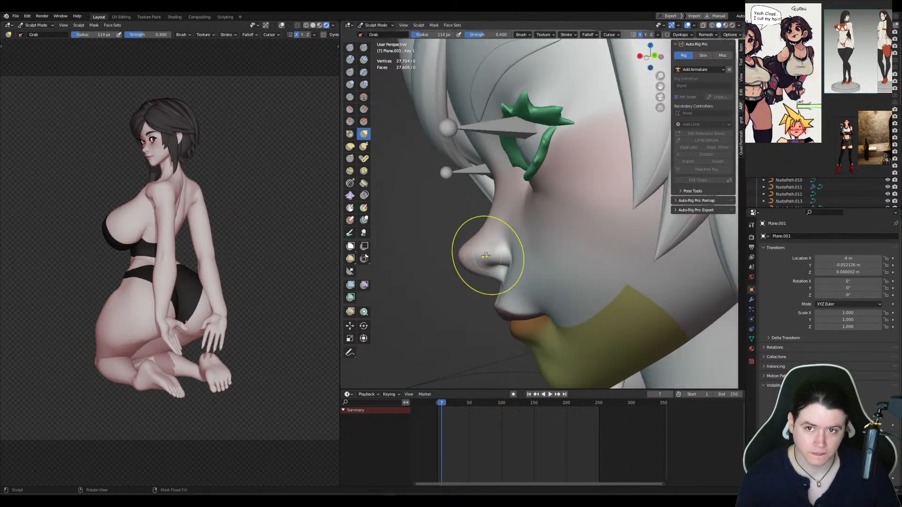
key(f)
click(476, 254)
drag(468, 245, 489, 225)
key(f)
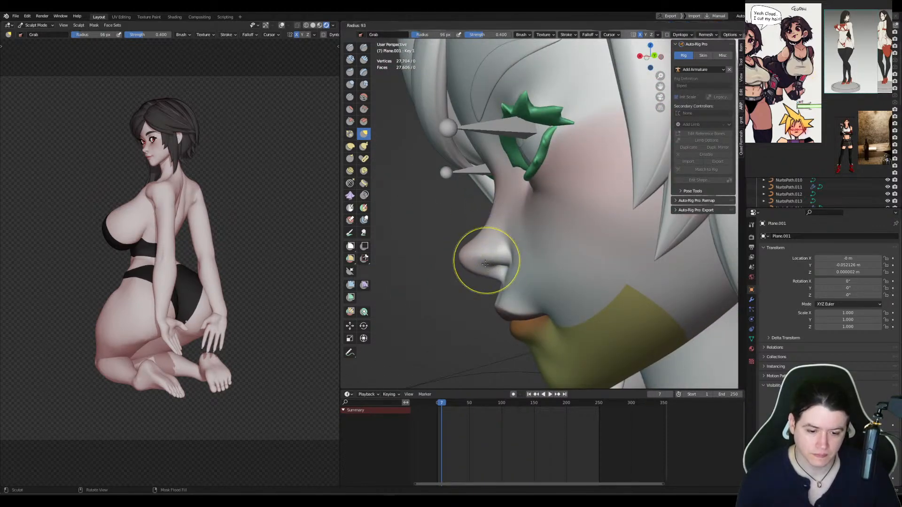
click(484, 263)
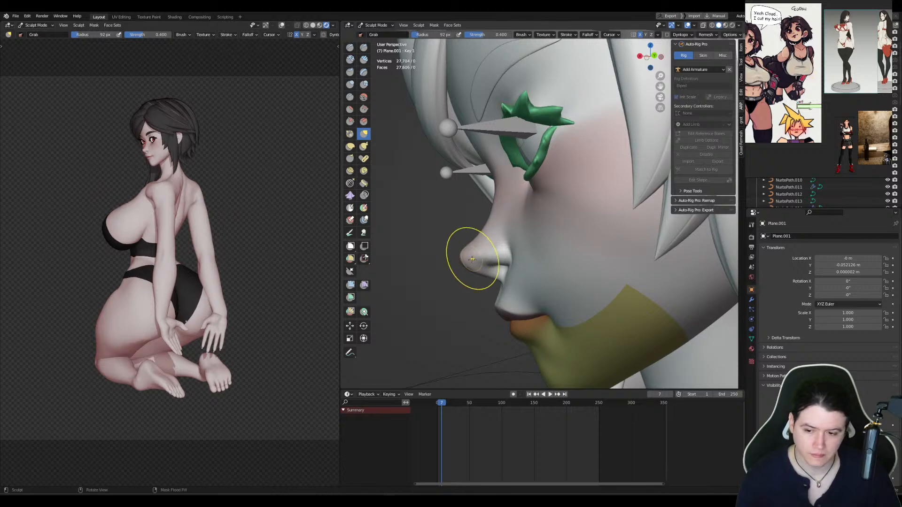
key(f)
click(491, 267)
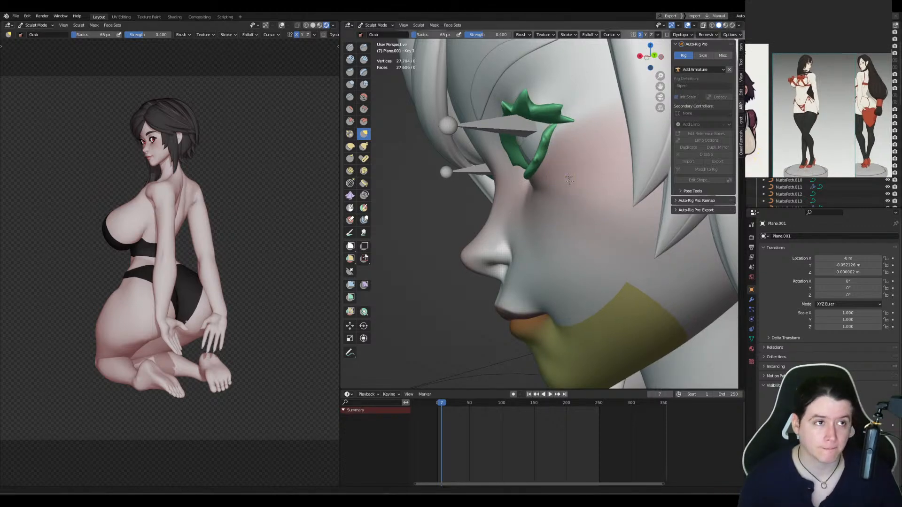
Step: Leave Sculpt Mode and reopen the body rig in Pose Mode, viewed from the right side
middle_drag(566, 169, 564, 210)
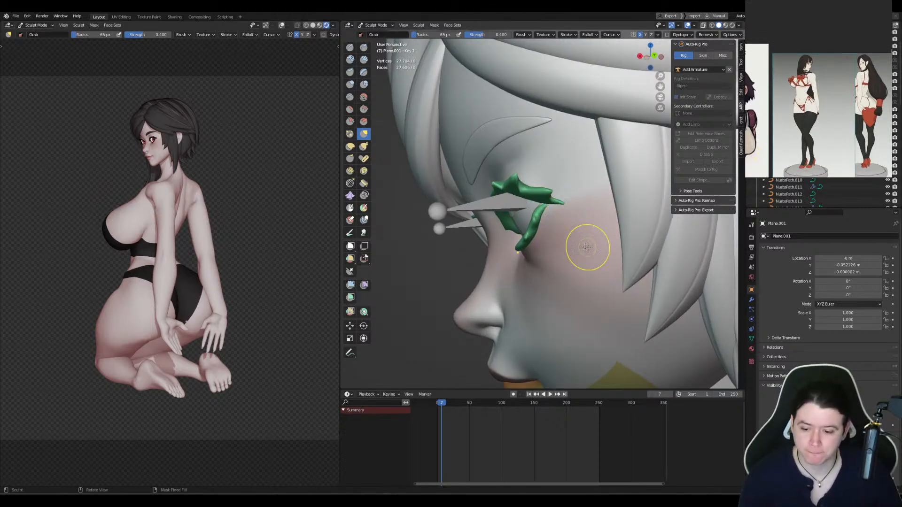
scroll(586, 248, down, 4)
shift+middle_drag(586, 248, 547, 70)
middle_drag(547, 229, 600, 246)
key(ctrl+Tab)
scroll(588, 206, down, 8)
key(KP_3)
shift+middle_drag(583, 282, 528, 171)
scroll(528, 171, up, 2)
click(512, 177)
key(ctrl+Tab)
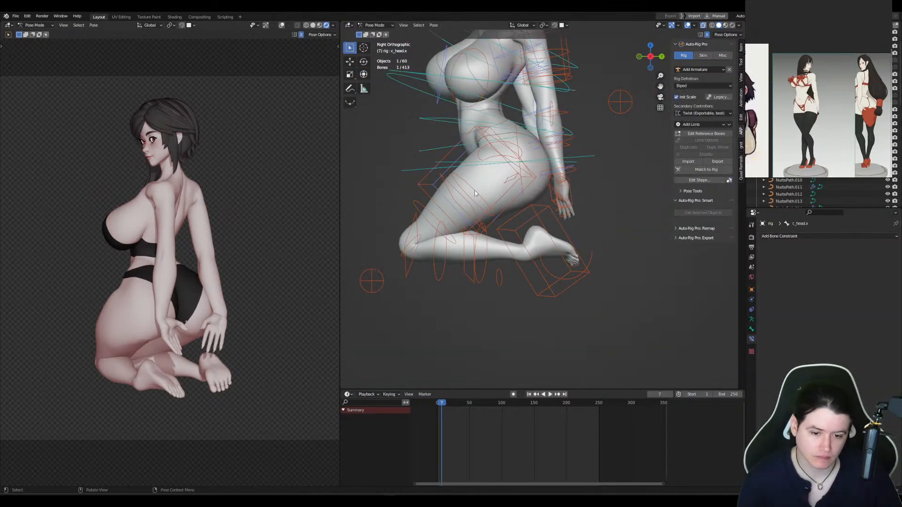
Step: Move the left c_thigh_bend_01 controller about 0.05 m along Y and -0.04 m along Z
click(474, 193)
key(g)
click(483, 192)
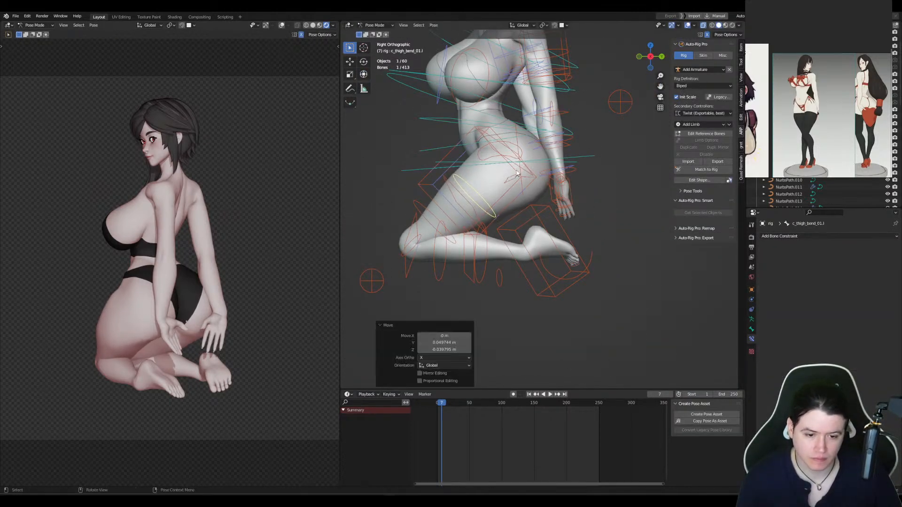
Step: Nudge the left c_thigh_twist controller slightly along Y to adjust the upper thigh's shape
click(518, 171)
click(518, 170)
key(r)
right_click(518, 170)
click(518, 169)
key(g)
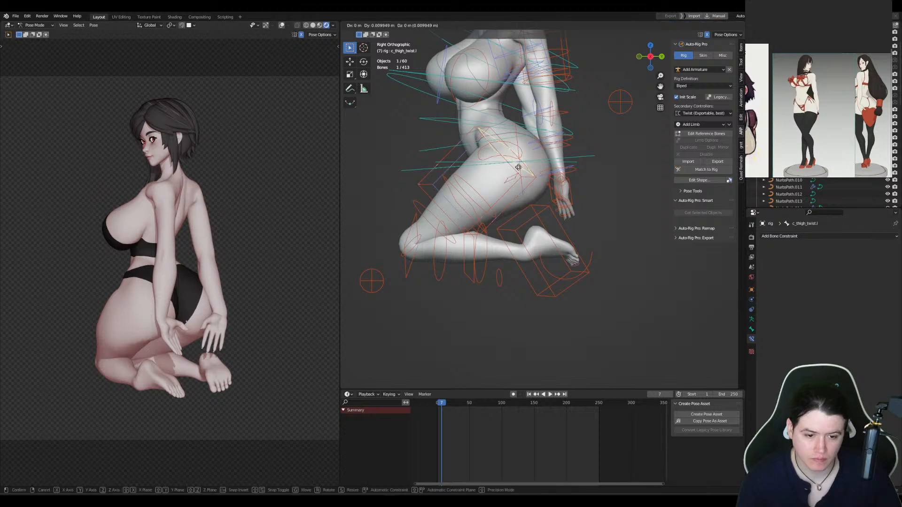
click(519, 168)
Step: Move the left c_leg_stretch controller at the knee about 0.21 m along Y and -0.05 m along Z
click(502, 161)
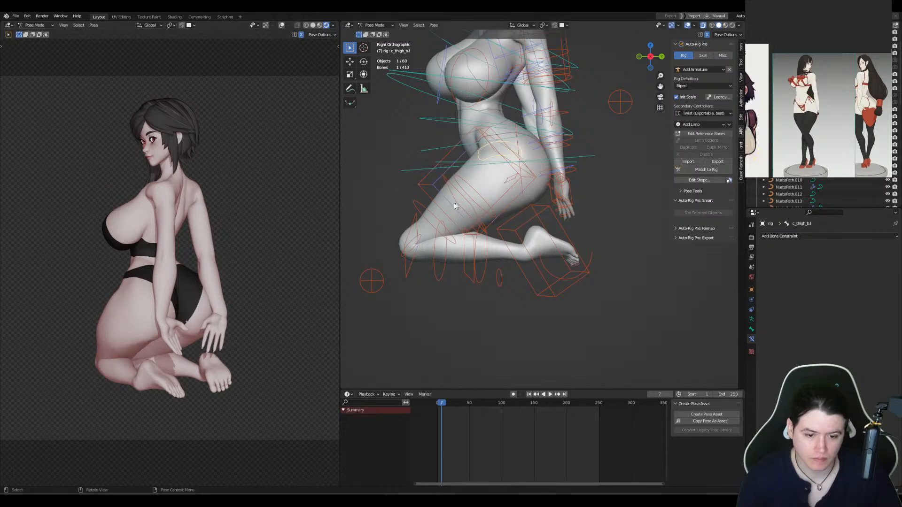
click(412, 260)
key(g)
click(418, 262)
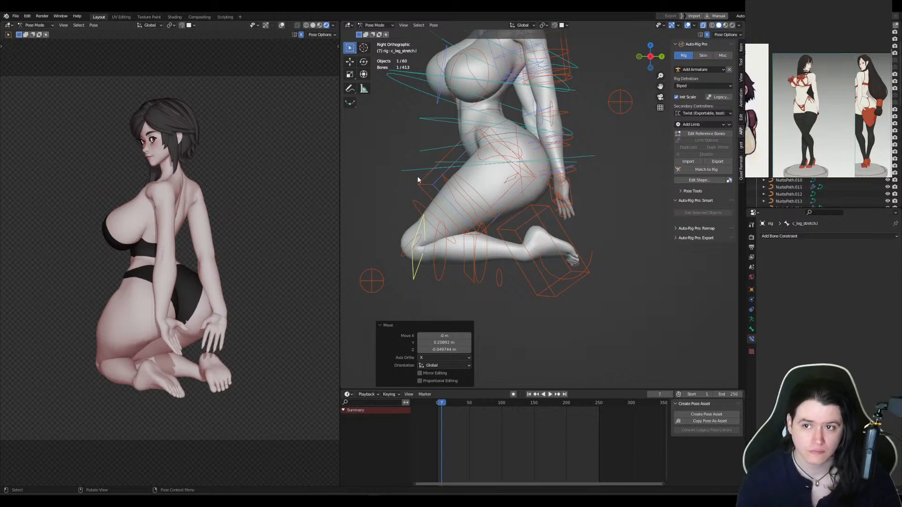
Step: Switch the camera view to solid shading and set the timeline to frame 0
mouse_move(485, 227)
middle_down()
mouse_move(552, 184)
mouse_move(508, 192)
mouse_move(581, 147)
middle_up()
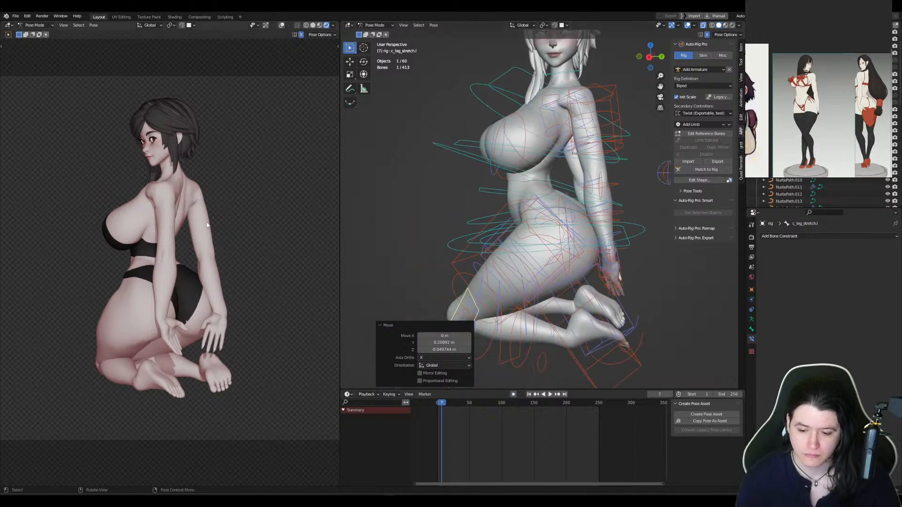
key(z)
drag(463, 400, 436, 393)
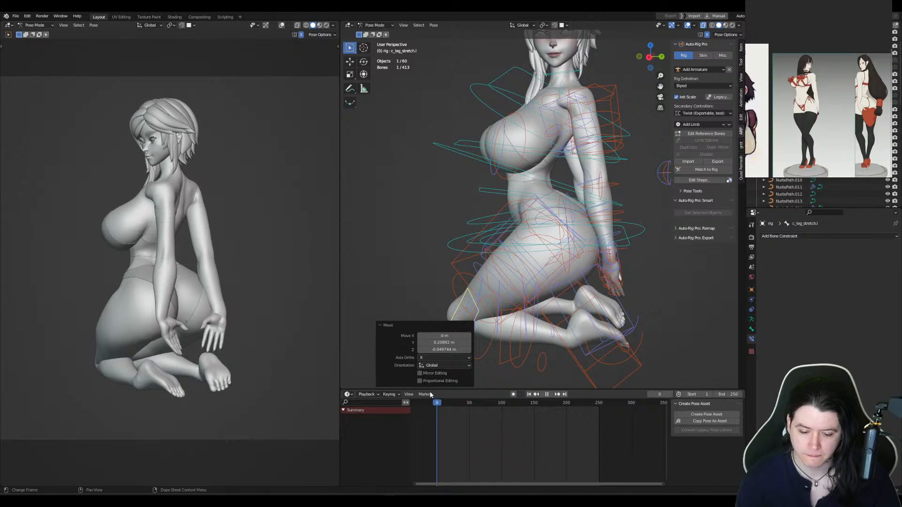
Step: In the right side view, rotate the c_root.x controller about -2.6° and shift it along the global Z axis
key(KP_3)
click(552, 225)
key(r)
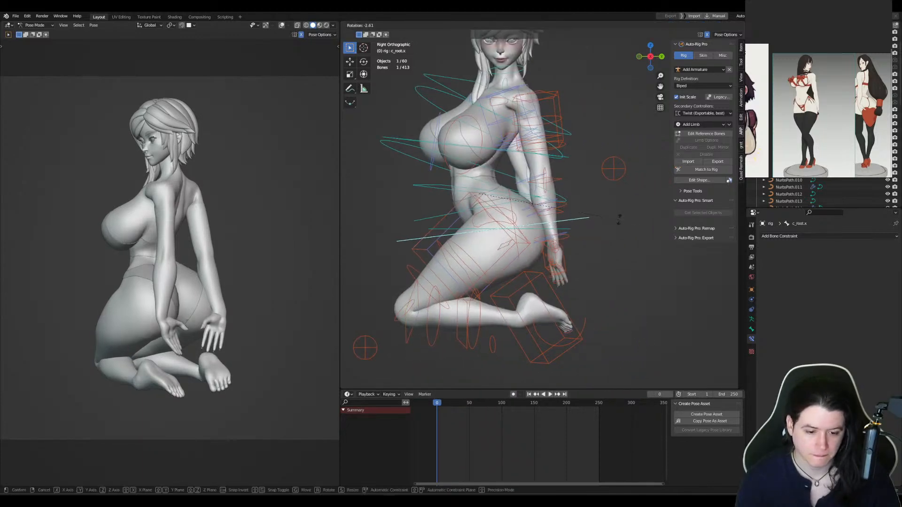
click(618, 221)
key(g)
key(z)
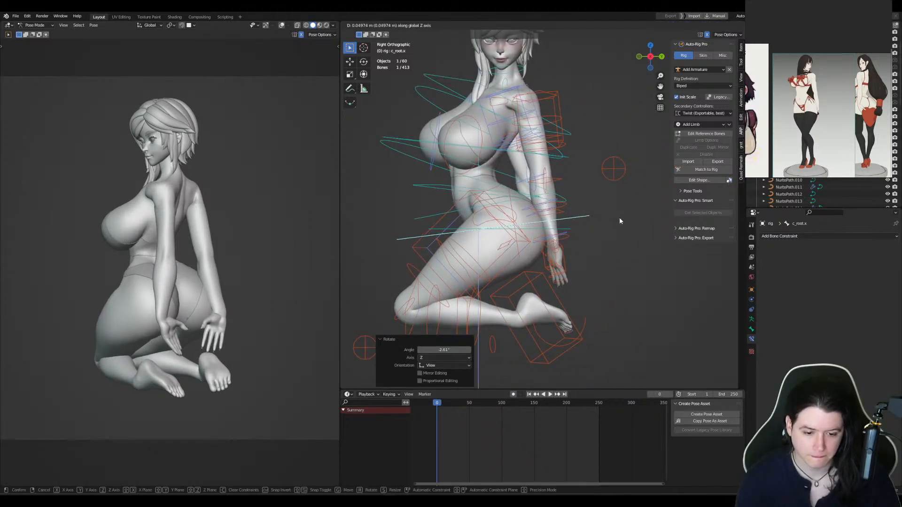
click(619, 221)
Step: Shift the left c_foot_ik controller about 0.11 m along Y and try moving the left c_hand_ik controller along X and Y
click(566, 301)
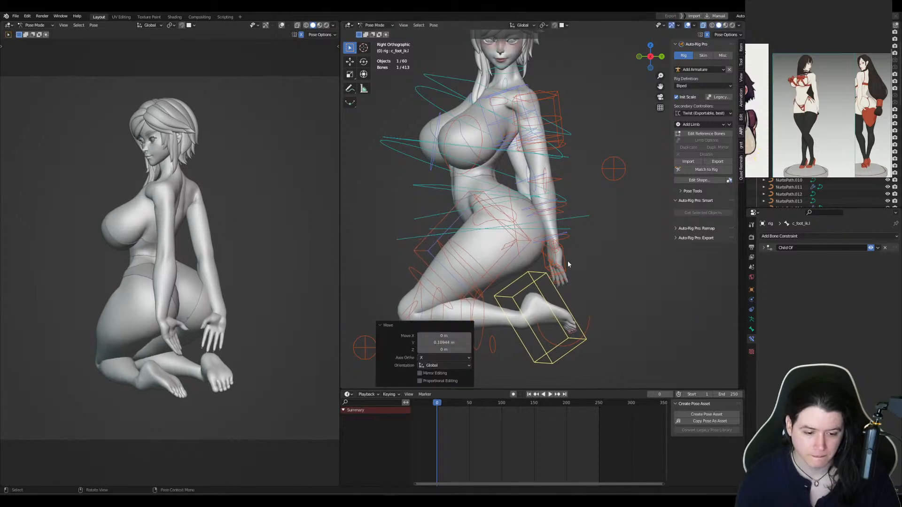
click(568, 264)
key(g)
key(ctrl+KP_1)
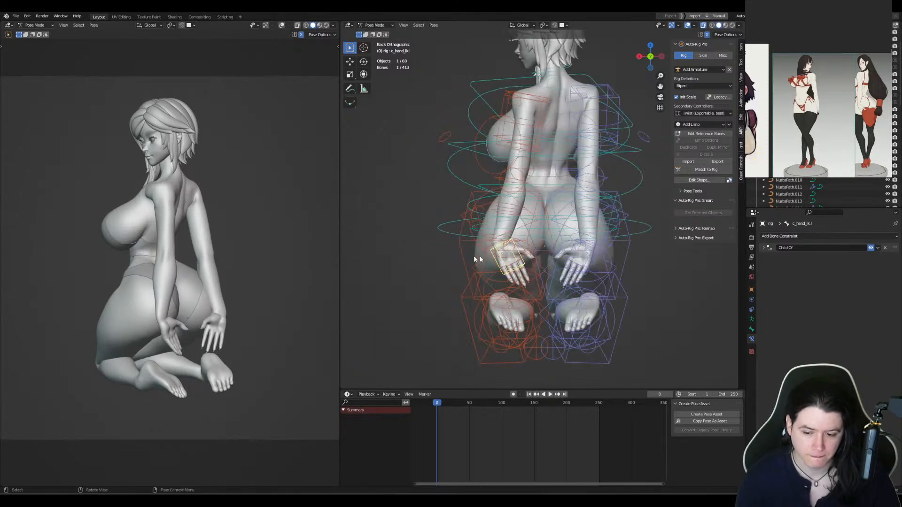
key(x)
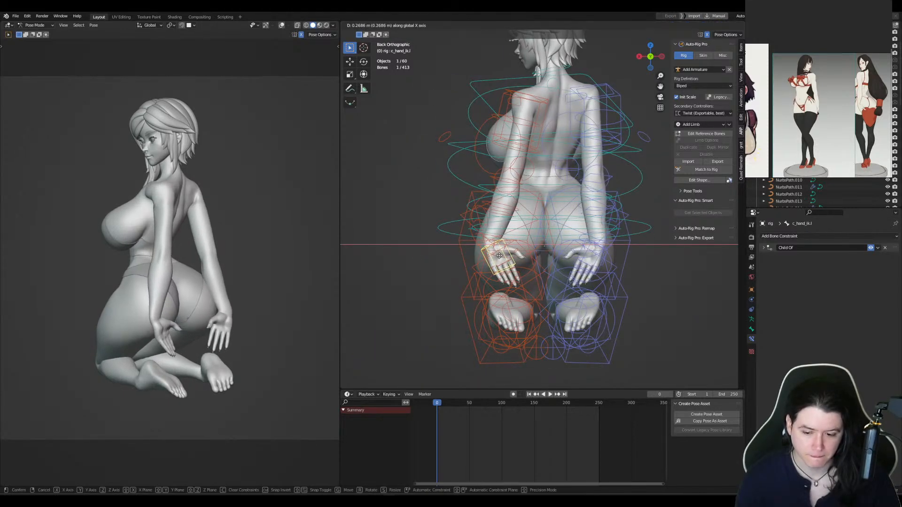
click(493, 256)
key(KP_3)
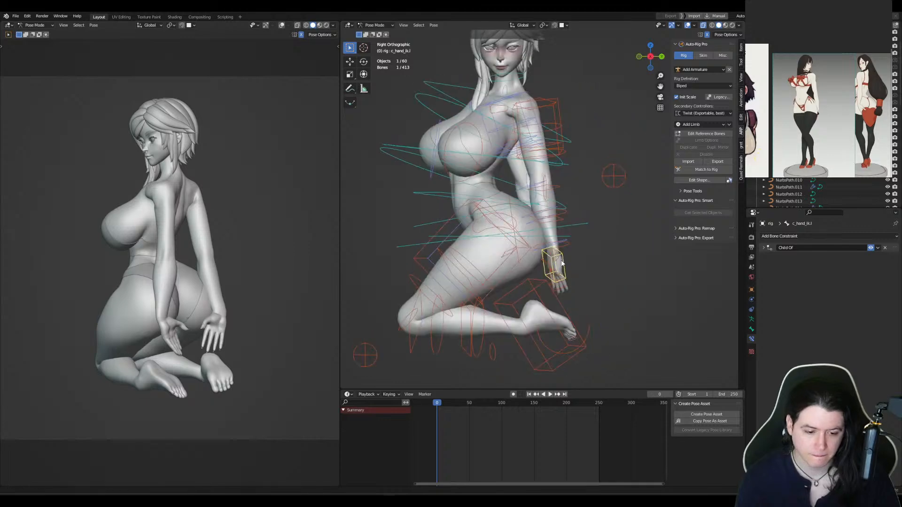
key(g)
key(y)
click(584, 258)
middle_drag(584, 258, 530, 235)
key(ctrl+Tab)
key(KP_3)
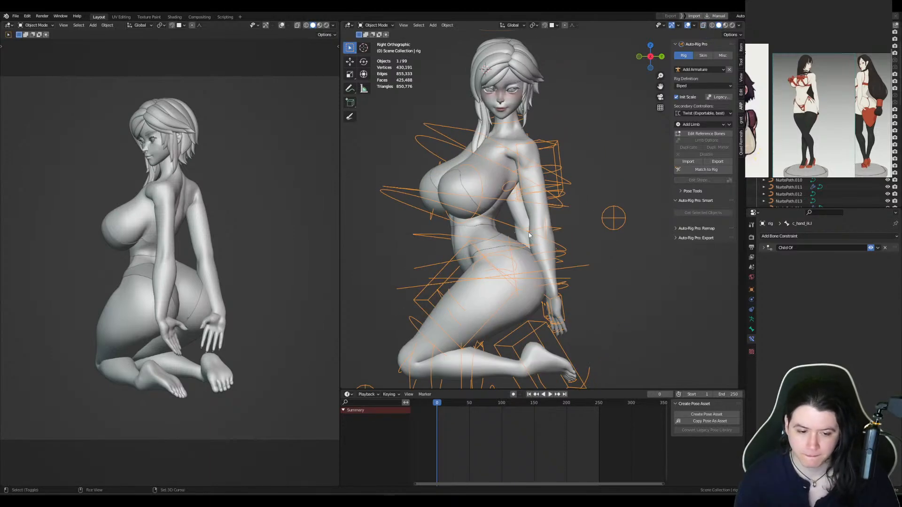
scroll(530, 235, up, 3)
key(ctrl+Tab)
click(530, 256)
key(g)
key(y)
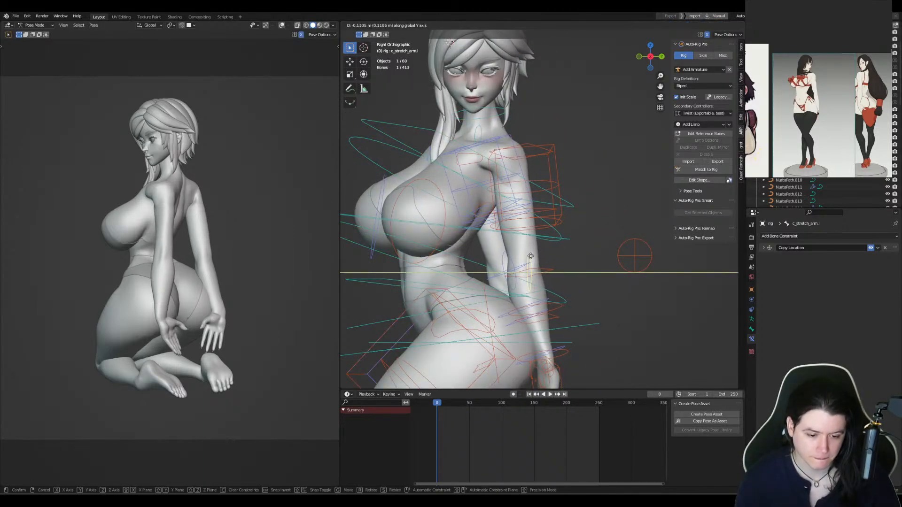
right_click(530, 255)
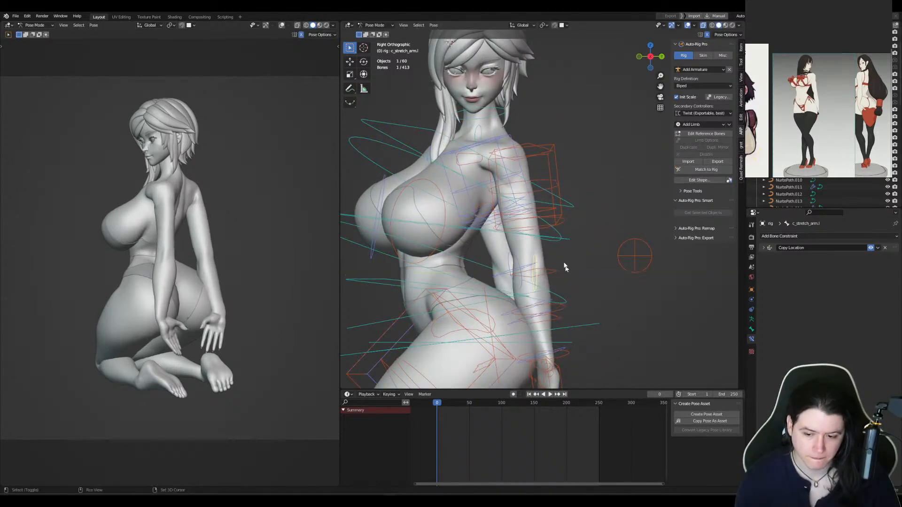
Step: Move the left c_stretch_arm controller at the elbow along the global Y axis
shift+middle_drag(567, 269, 552, 232)
key(g)
key(y)
click(558, 271)
Step: Move the left c_hand_ik controller about 0.06 m along Y and 0.03 m along Z
click(548, 349)
key(g)
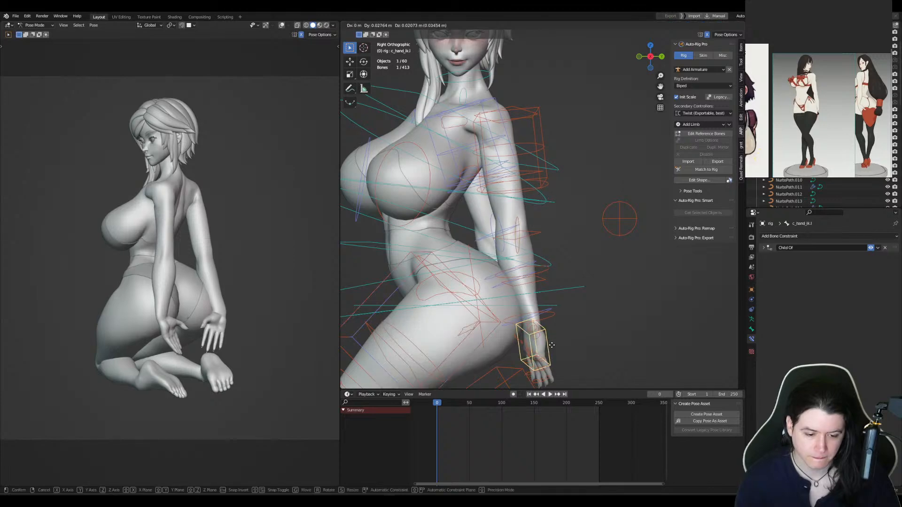
click(578, 340)
middle_drag(578, 340, 530, 339)
shift+middle_drag(530, 339, 526, 256)
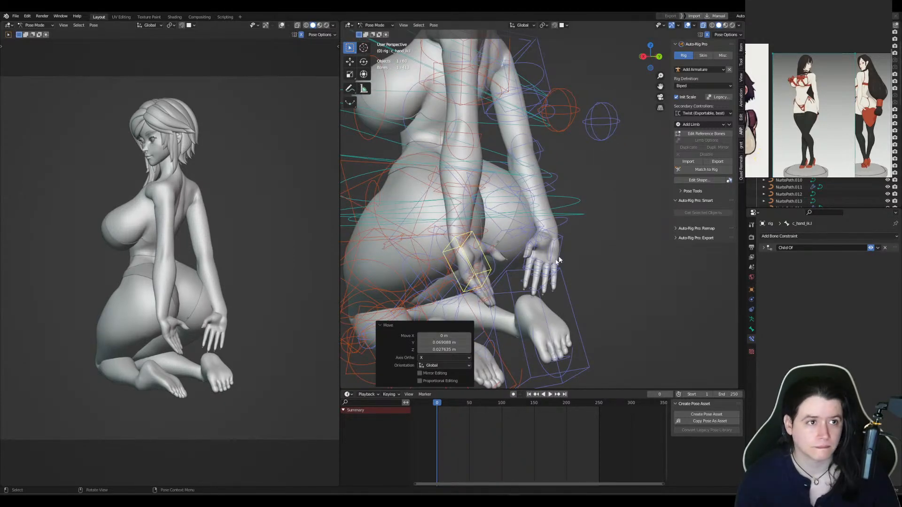
Step: Select all of the rig's controllers and return to Object Mode in the right side view
middle_drag(582, 263, 537, 268)
scroll(556, 227, up, 3)
key(a)
scroll(536, 270, down, 2)
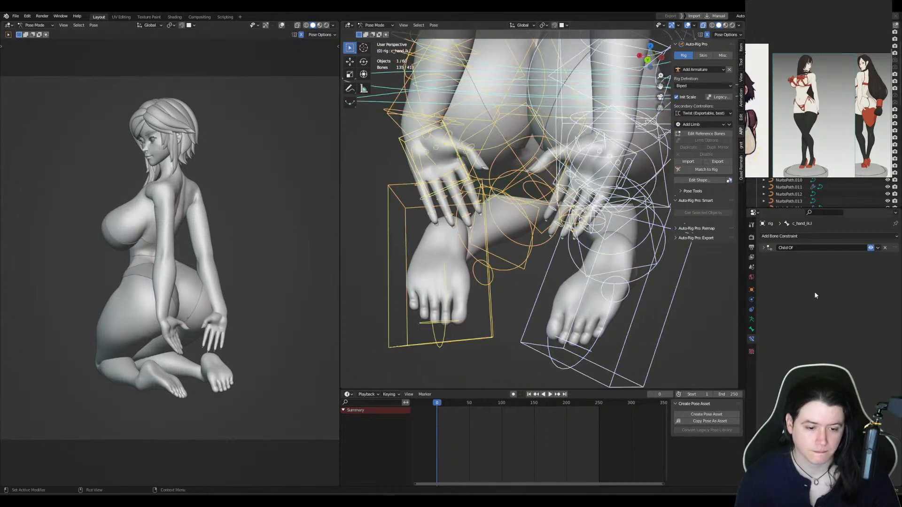
scroll(531, 274, down, 5)
key(ctrl+Tab)
key(KP_3)
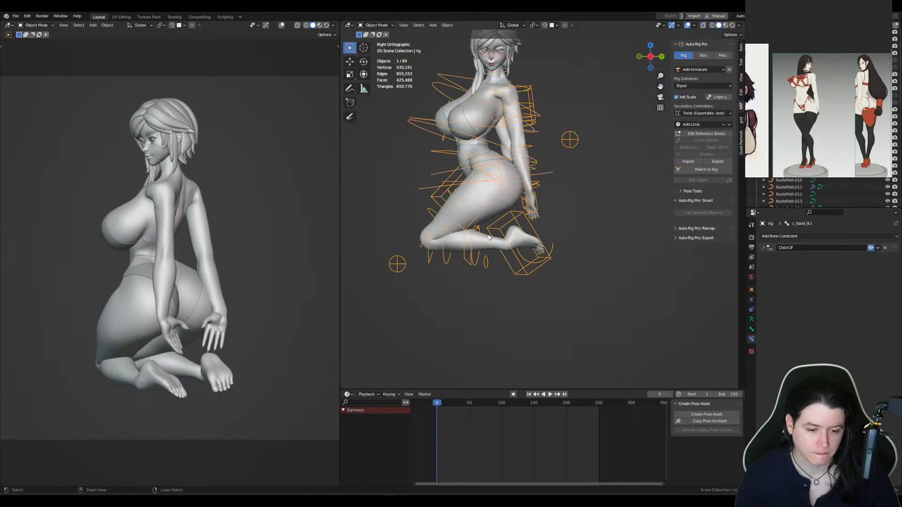
Step: Add a plane, snap it to the 3D cursor and rotate it 90° so it stands upright
key(alt+a)
key(shift+a)
mouse_move(606, 161)
click(633, 159)
scroll(597, 217, down, 5)
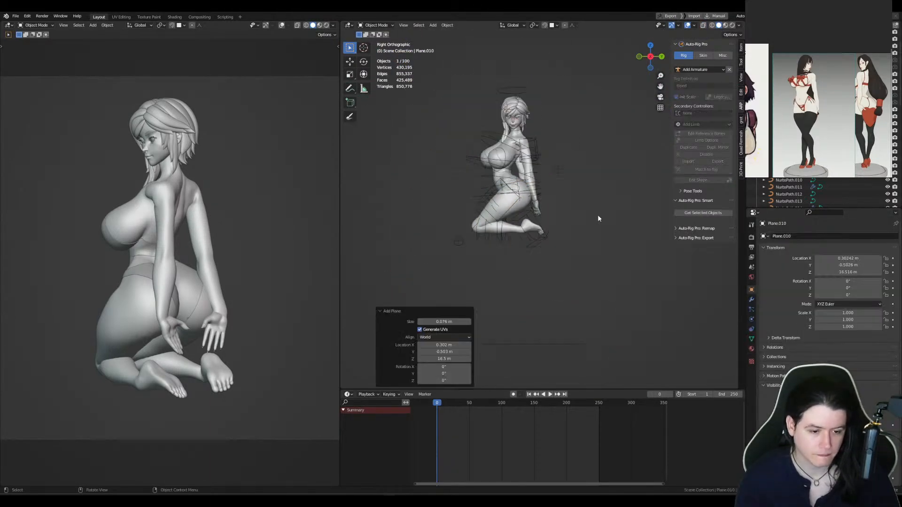
key(shift+s)
click(604, 93)
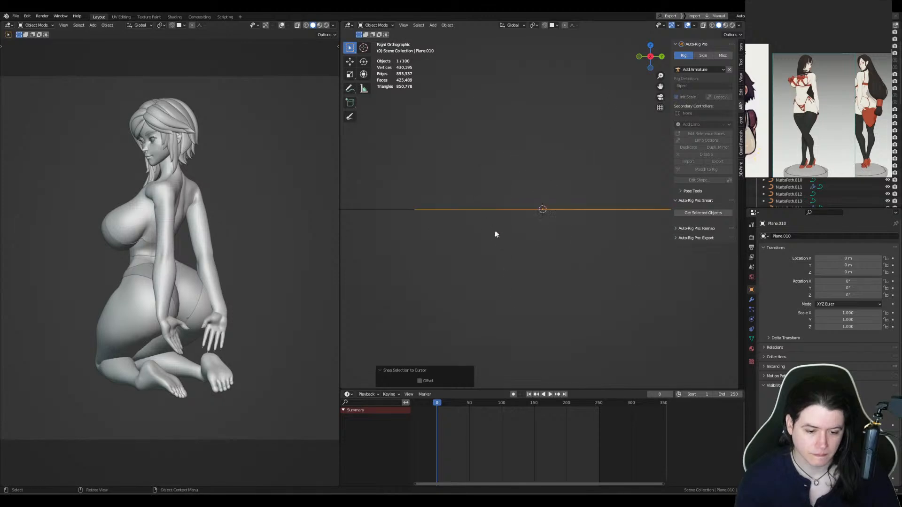
text(r90)
key(Return)
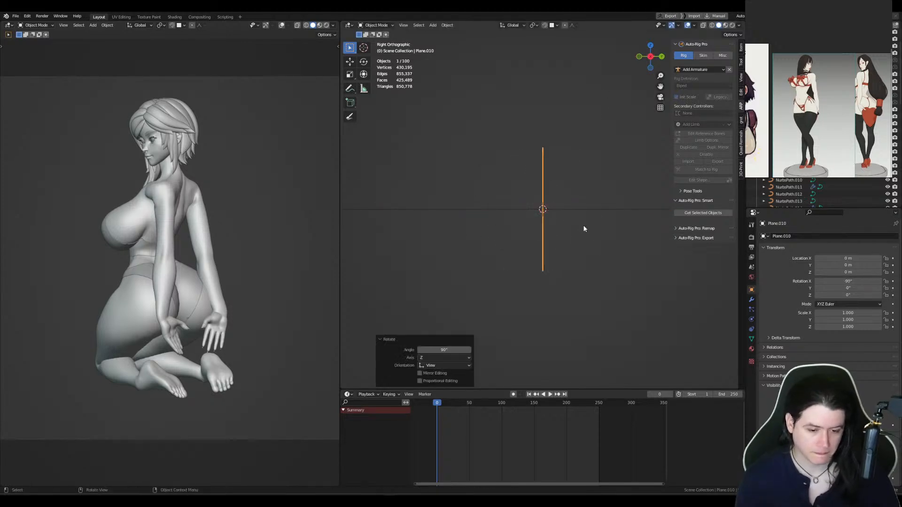
Step: Raise the upright plane to about 0.386 m on Z and scale it to about 8.44
key(g)
key(z)
click(542, 133)
scroll(568, 141, down, 5)
key(KP_1)
key(s)
shift+middle_drag(619, 151, 595, 238)
click(731, 269)
scroll(574, 288, down, 5)
key(g)
key(z)
click(582, 195)
key(s)
click(654, 251)
Step: Collapse the plane's bottom edge into a single vertex to form a downward-pointing triangle
key(Tab)
click(544, 264)
key(m)
click(558, 256)
shift+middle_drag(552, 214, 540, 280)
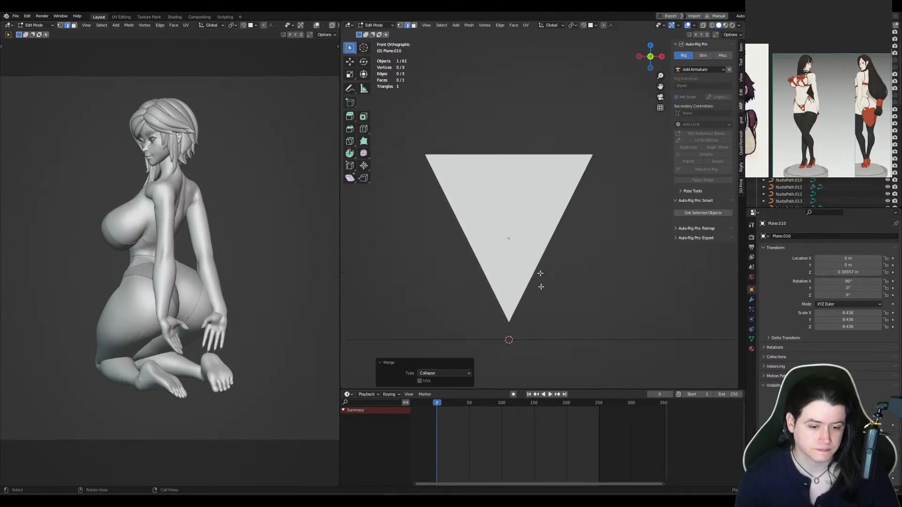
Step: Subdivide the triangle's top edge once and lower its midpoint about 0.095 m along Z
key(ctrl+e)
click(547, 162)
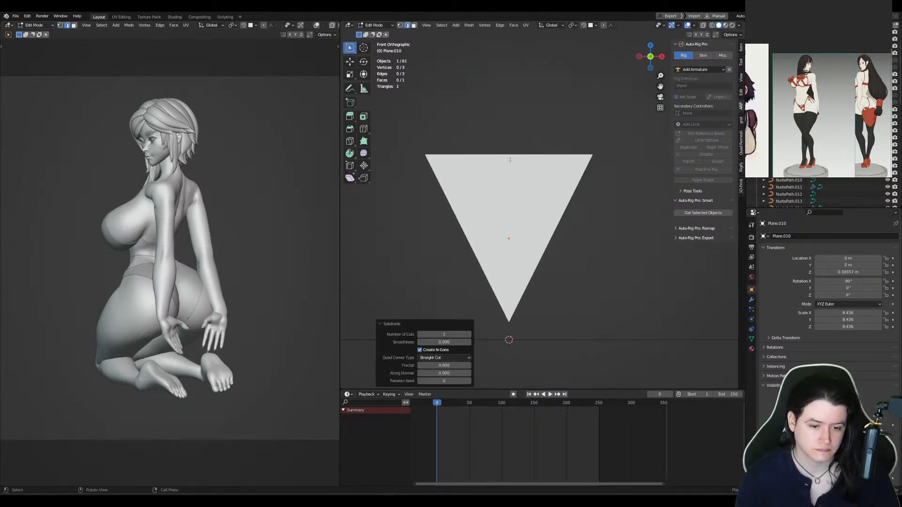
click(509, 158)
key(ctrl+d)
click(511, 154)
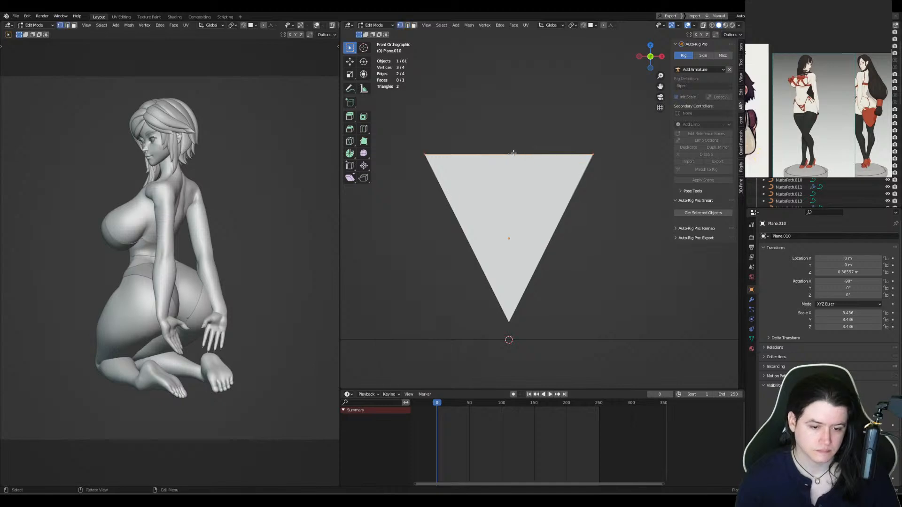
key(g)
key(z)
click(559, 154)
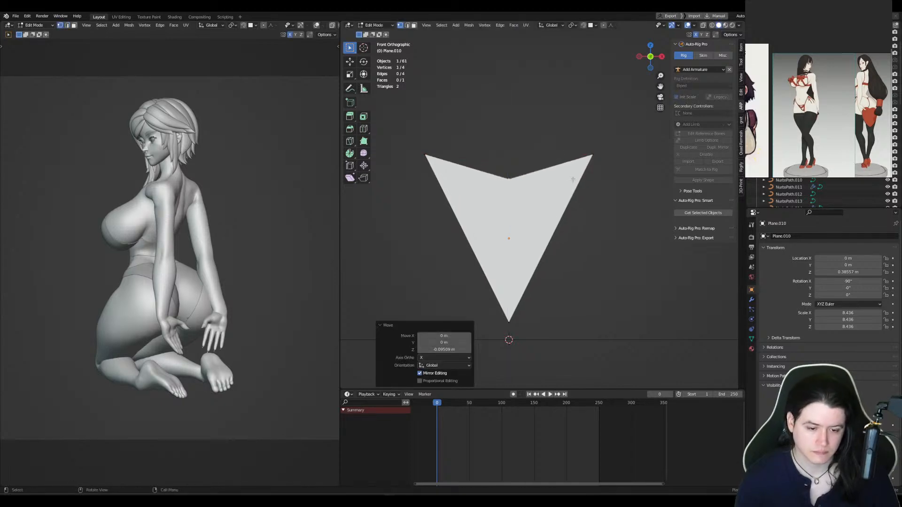
Step: Subdivide the shape's right side edge once and try pulling its midpoint outward
key(2)
click(570, 211)
key(ctrl+d)
key(1)
click(554, 240)
key(g)
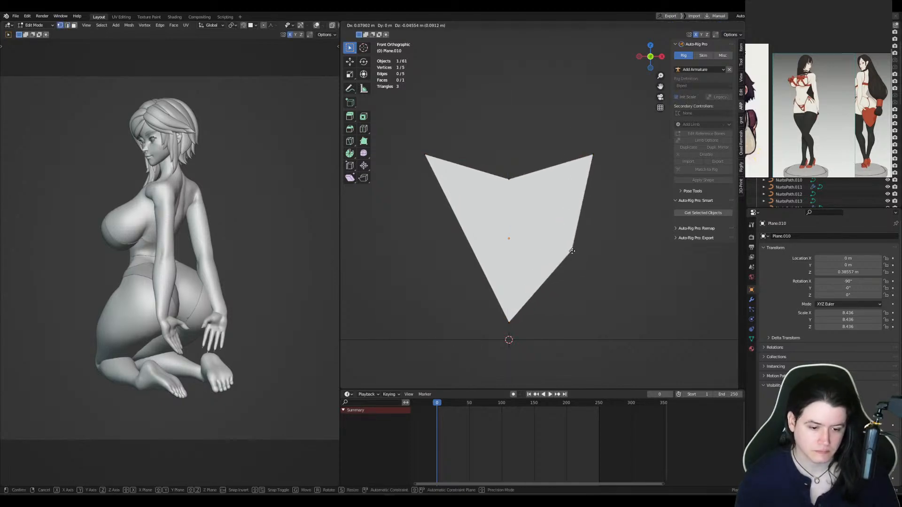
key(Escape)
Step: Mirror the shape's right half across X and pull the side edge's midpoint outward
key(ctrl+Tab)
click(454, 219)
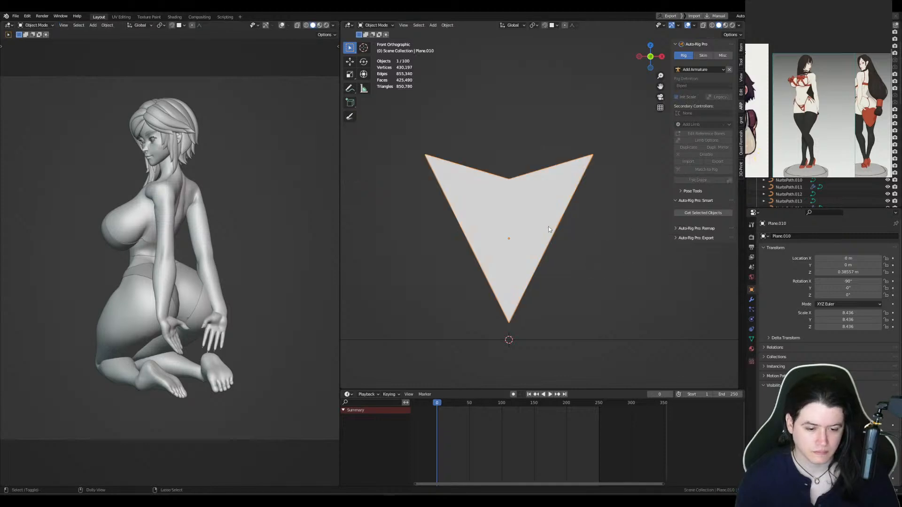
key(ctrl+alt+shift+x)
key(g)
click(573, 250)
key(2)
click(539, 169)
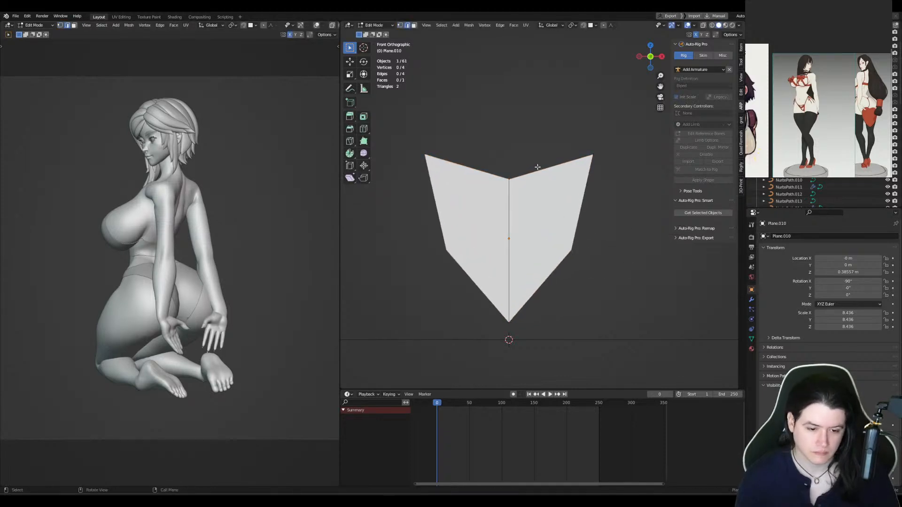
key(ctrl+d)
key(ctrl+z)
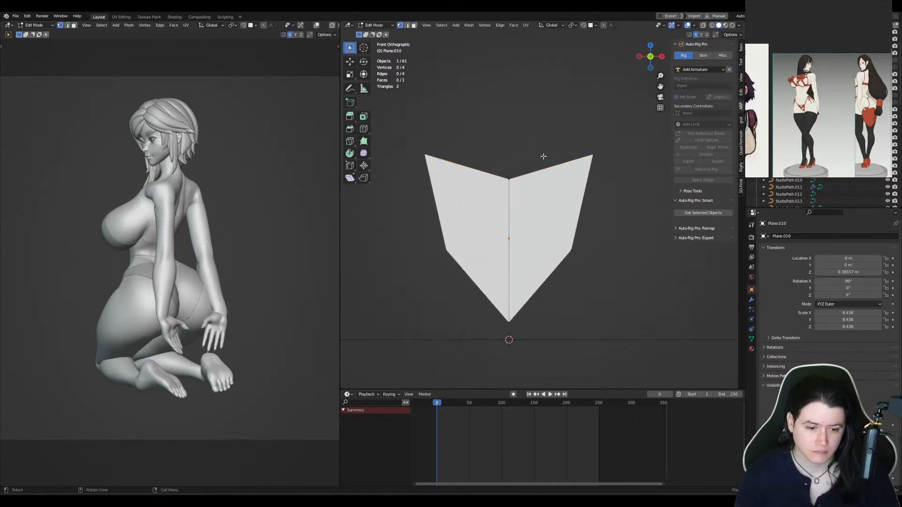
Step: Subdivide the mirrored shape's upper edge and raise its midpoint to round the heart's lobe
click(546, 168)
key(d)
key(1)
click(551, 167)
key(g)
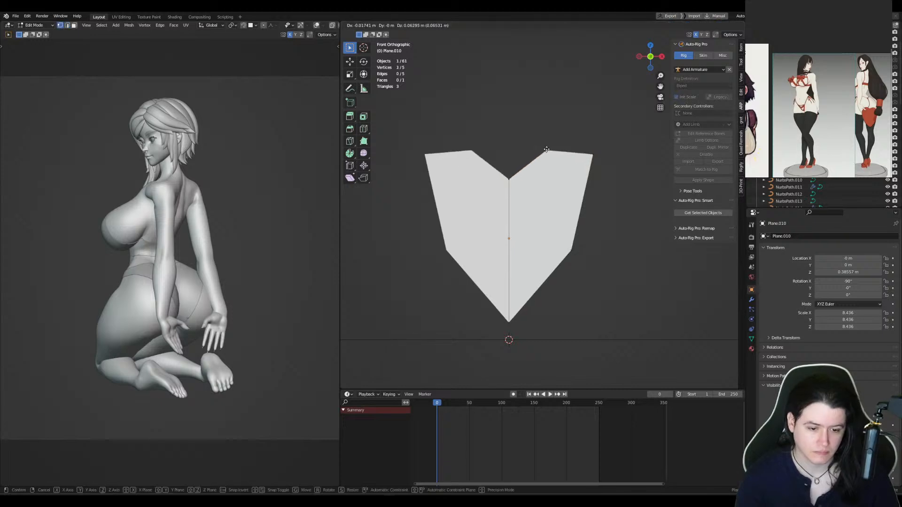
Step: Shape the heart's right half by placing its top vertex, pulling the outer corner out and down, and moving the lower side vertex outward
click(546, 143)
click(597, 154)
key(g)
click(604, 163)
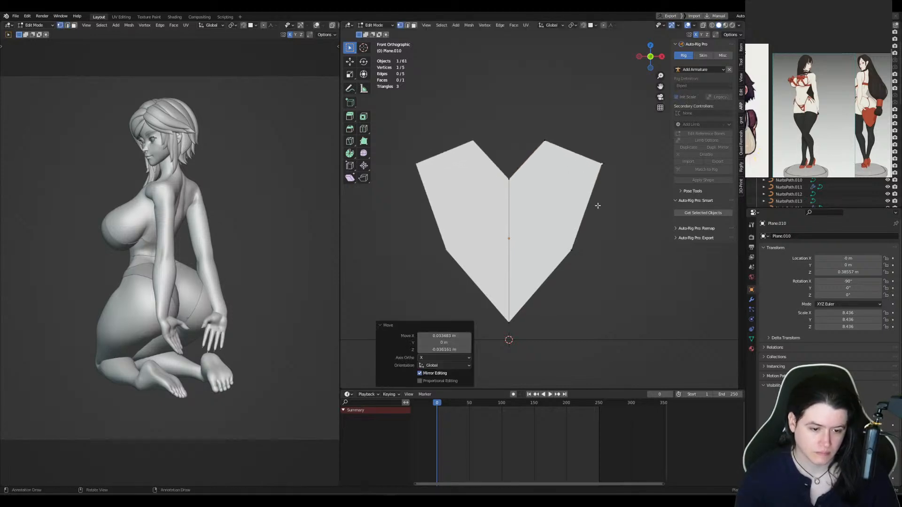
click(572, 252)
key(g)
click(582, 255)
Step: Subdivide the heart's right outer side edge and move the new vertex about 0.05 m outward
key(2)
click(595, 207)
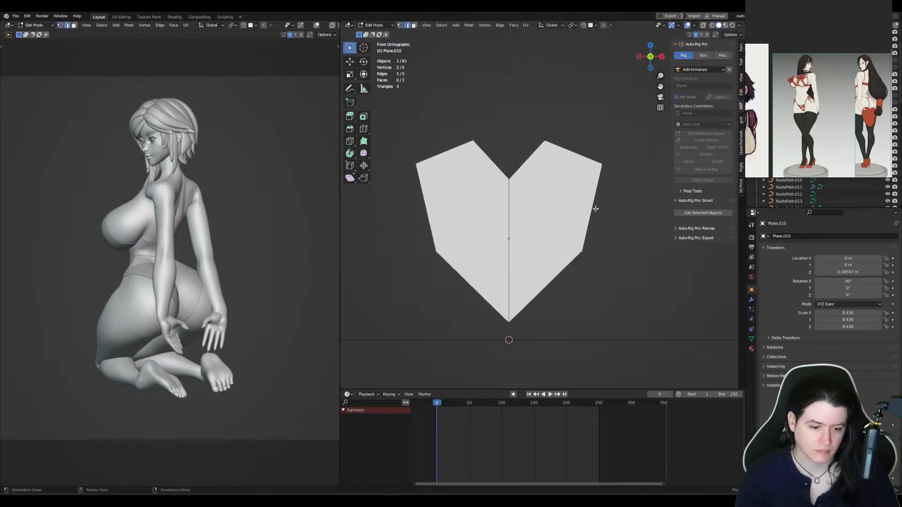
key(d)
key(1)
click(593, 206)
key(g)
click(606, 208)
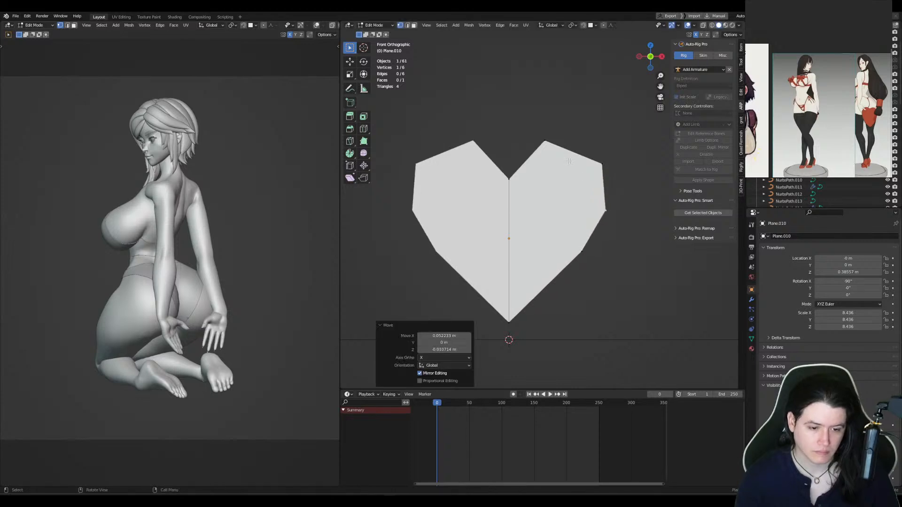
Step: Subdivide the right lobe's slanted top edge and move the new vertex about 0.03 m outward and 0.06 m up
key(2)
click(571, 151)
key(ctrl+d)
key(1)
click(572, 151)
key(g)
click(579, 136)
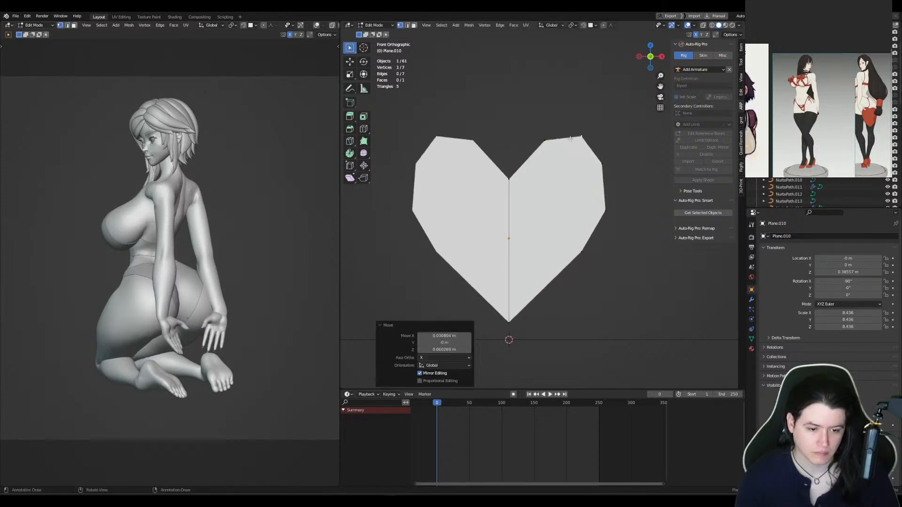
Step: Subdivide the edge beside the heart's cleft and move the new vertex about 0.01 m inward and 0.01 m up
key(2)
click(526, 161)
key(ctrl+d)
key(1)
click(527, 162)
key(g)
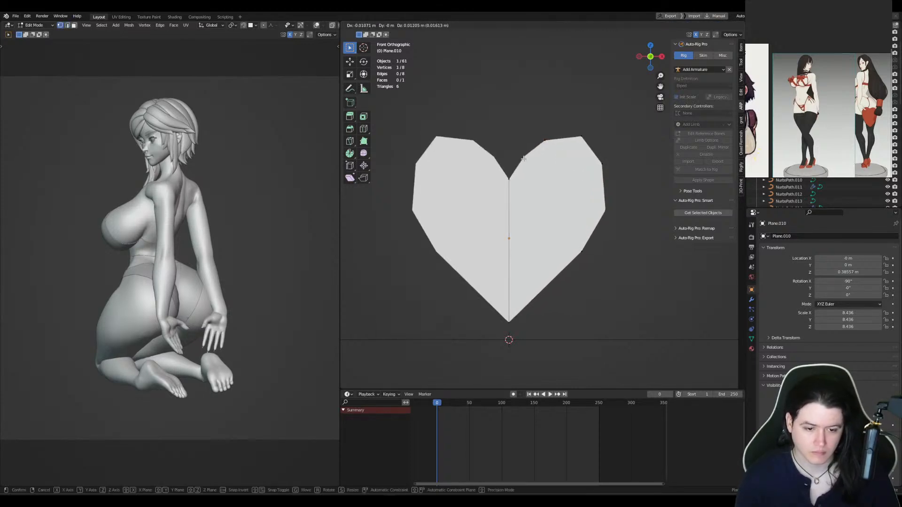
click(523, 158)
key(2)
click(548, 283)
key(1)
click(583, 253)
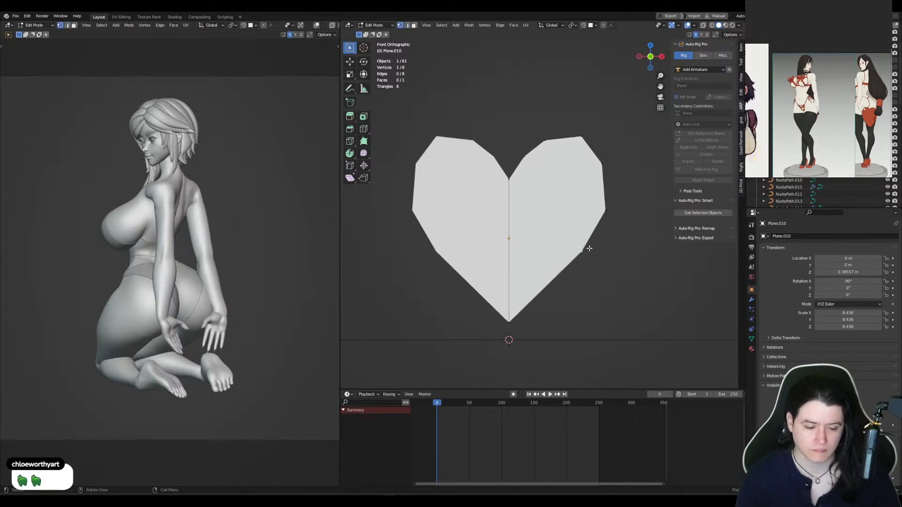
key(2)
click(542, 283)
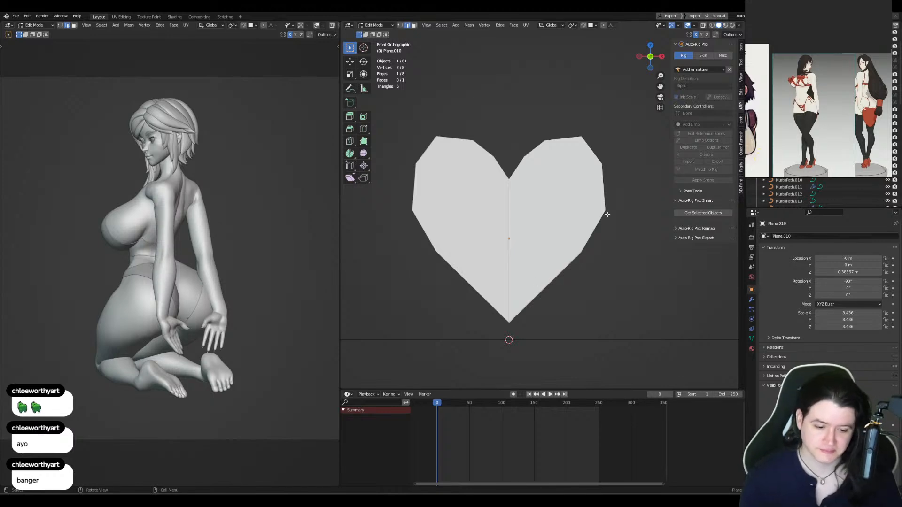
Step: Round the right lobe by moving its outer-top and shoulder vertices outward and slightly down, and its inner-top vertex outward and up
click(587, 248)
click(581, 138)
key(g)
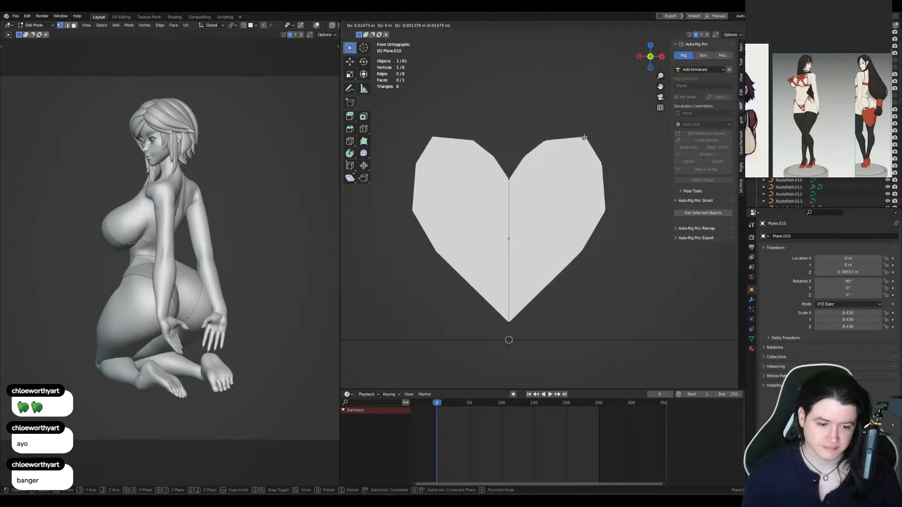
click(586, 140)
click(603, 163)
key(g)
click(613, 170)
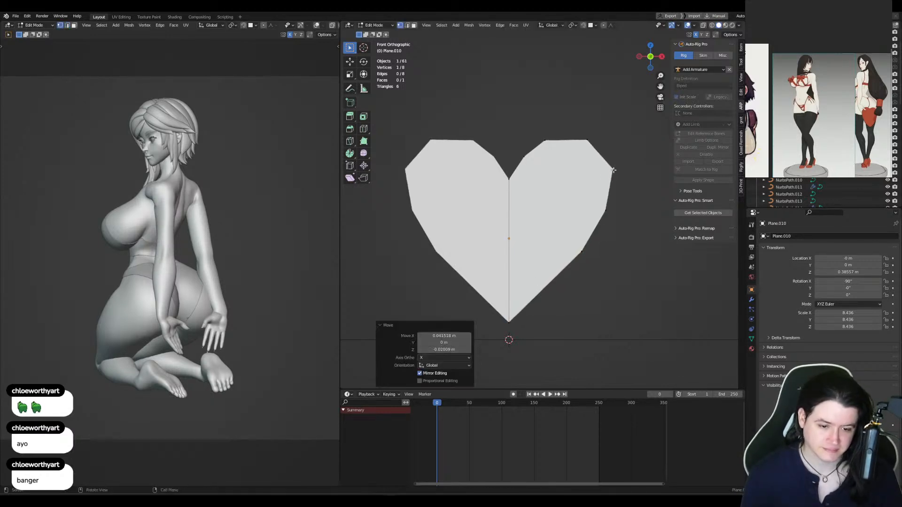
click(546, 141)
key(g)
click(554, 136)
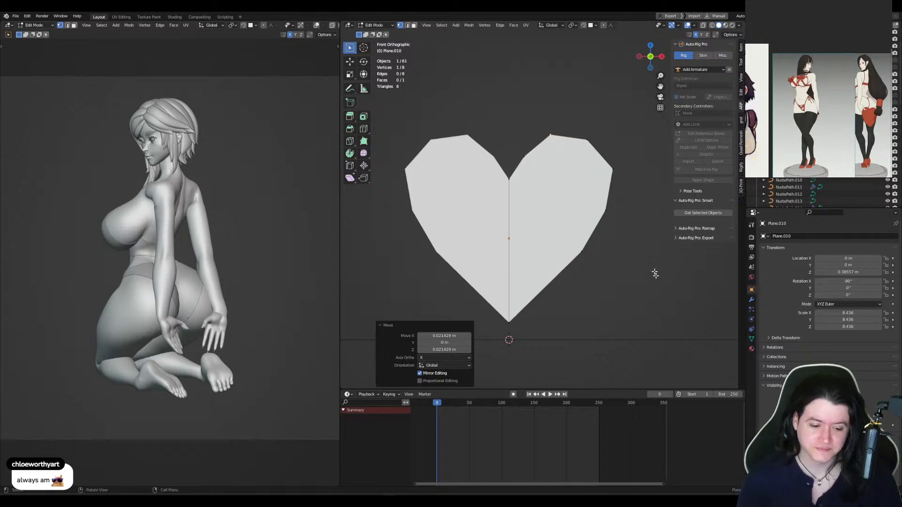
Step: Nudge the lower and middle side vertices of the heart's right half slightly outward to smooth the side curve
click(578, 250)
drag(583, 253, 585, 253)
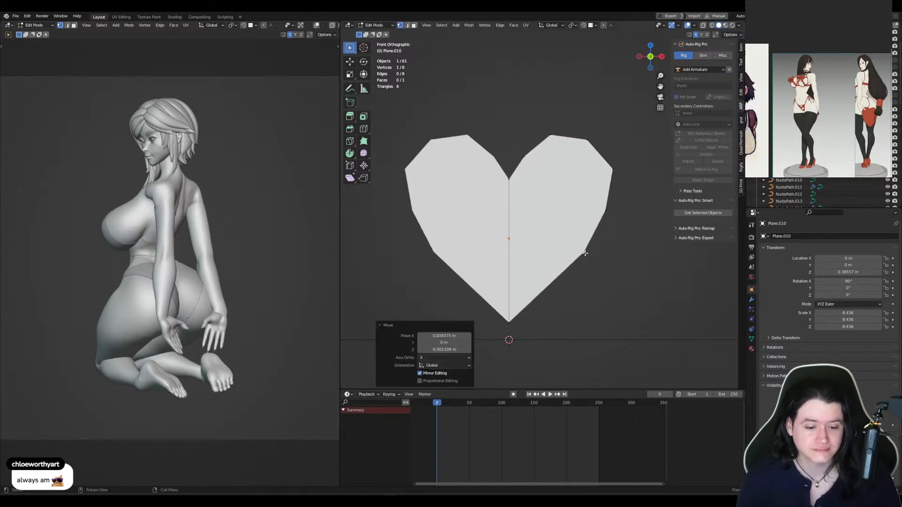
key(g)
click(582, 252)
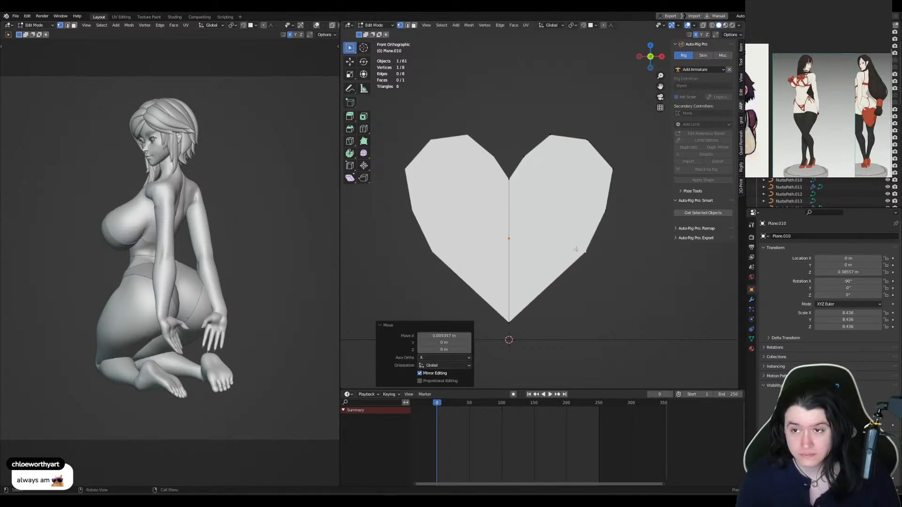
shift+middle_drag(576, 250, 574, 245)
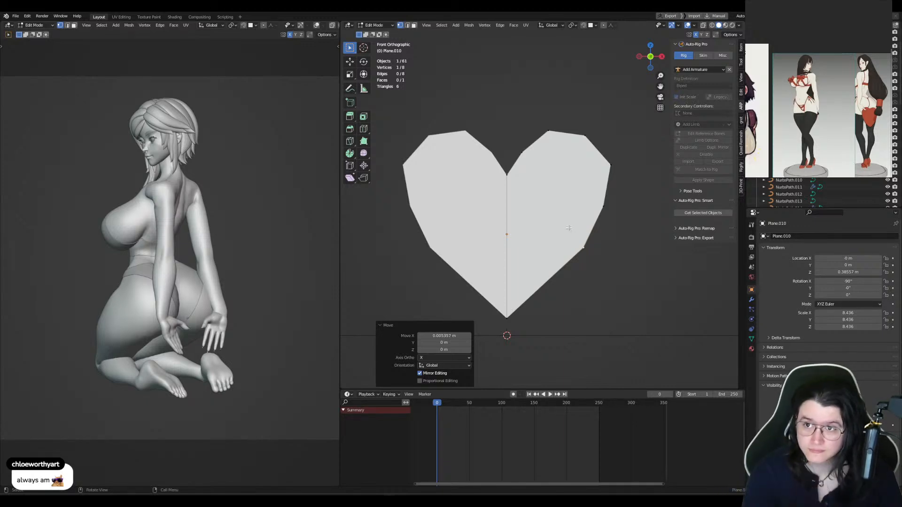
click(583, 252)
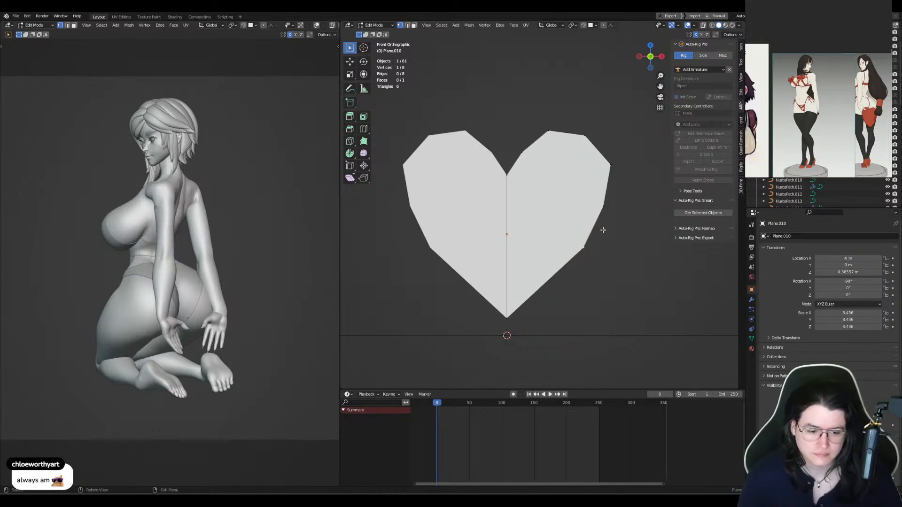
key(g)
click(608, 207)
key(g)
right_click(613, 177)
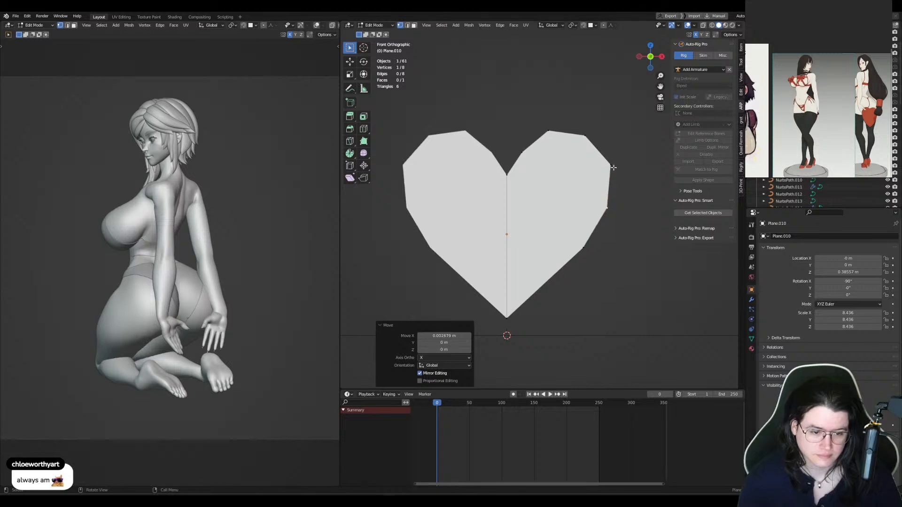
Step: Fine-tune the right lobe's curve by nudging its shoulder, outer-top and inner-top vertices slightly
click(612, 167)
key(g)
click(614, 169)
click(587, 139)
key(g)
click(590, 138)
click(553, 129)
key(g)
click(552, 129)
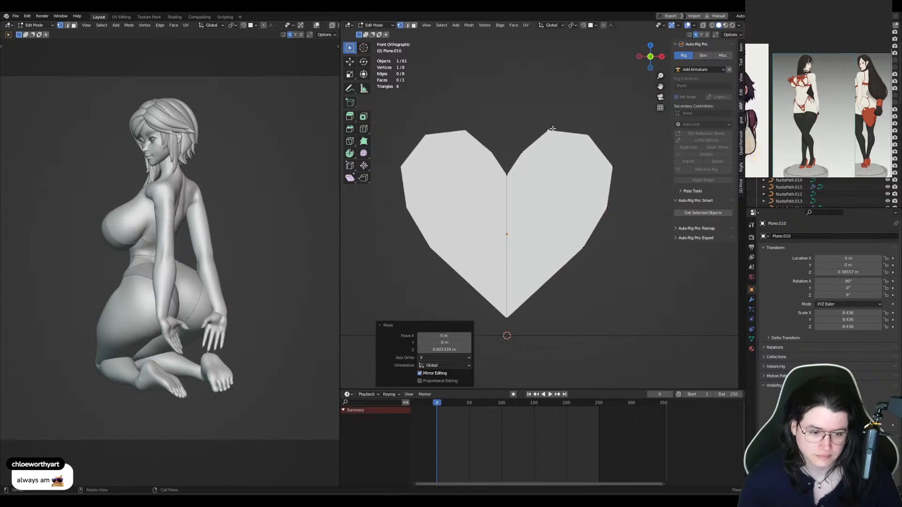
Step: Select the six outline vertices from beside the cleft to the lower side and vertex-bevel them about 0.003 m using Offset width
click(522, 153)
shift+click(615, 168)
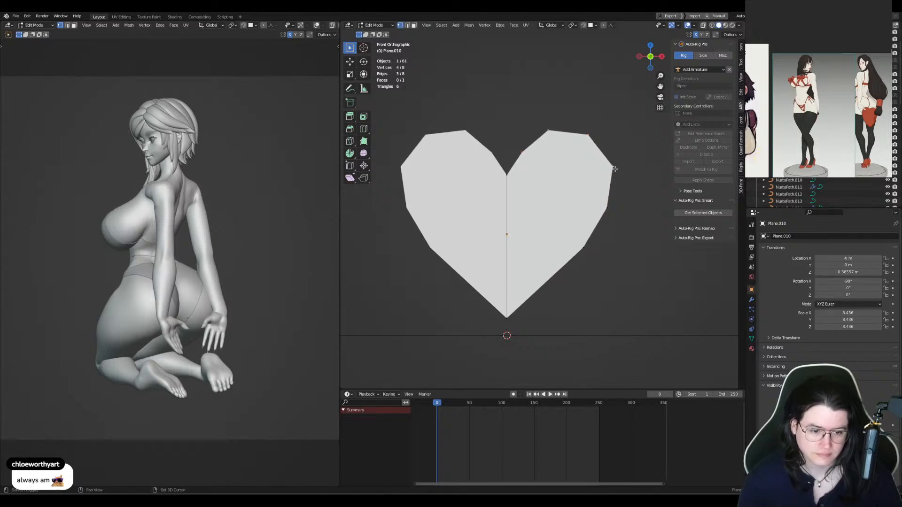
shift+click(614, 210)
shift+click(591, 253)
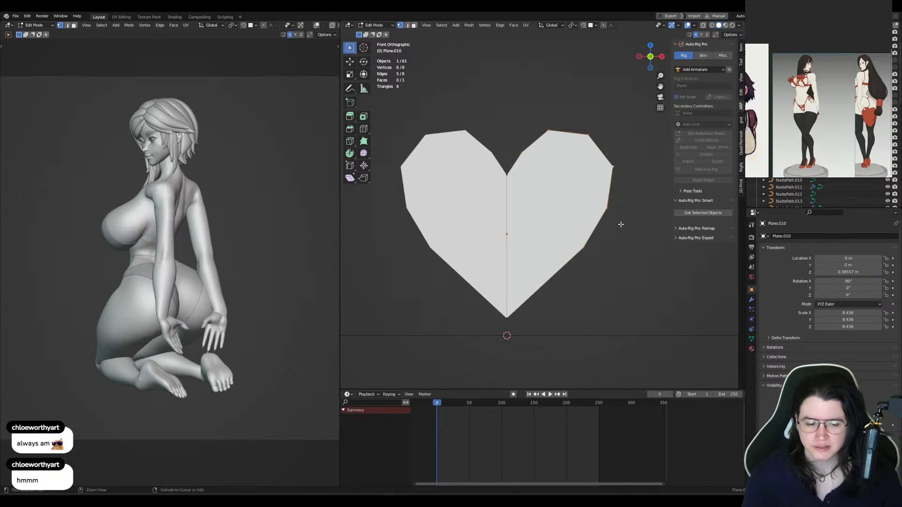
key(ctrl+shift+b)
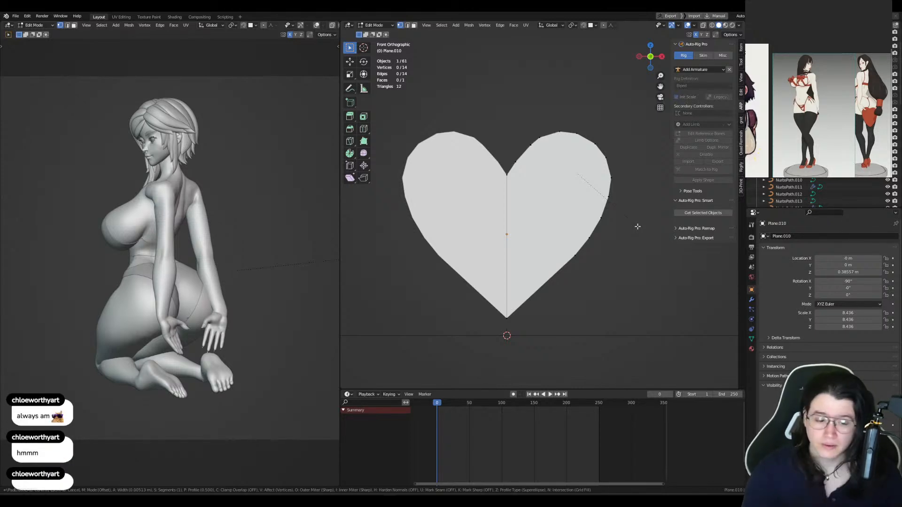
key(Escape)
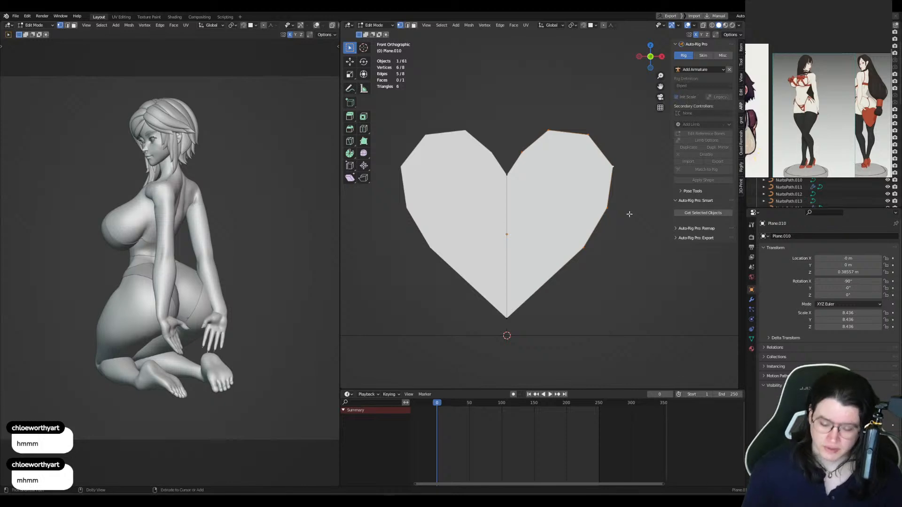
click(635, 216)
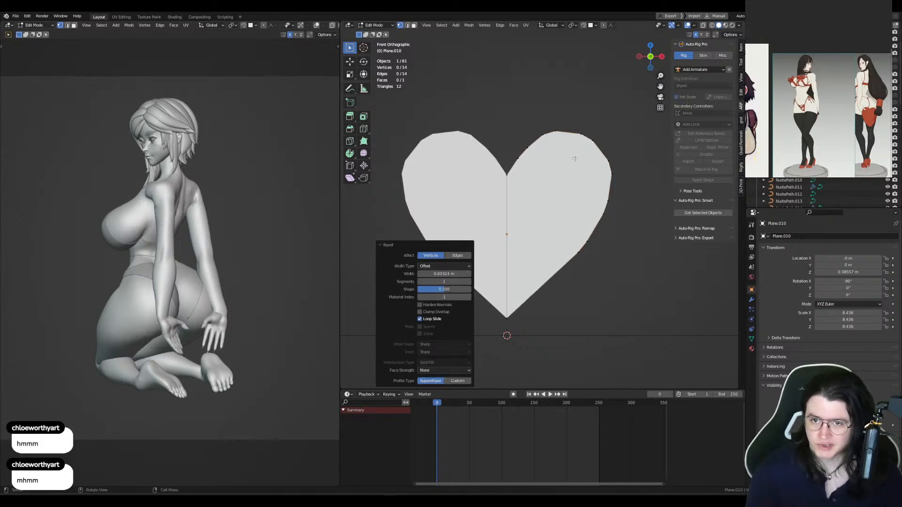
Step: Change the bevel width type to Percent, bevel the six outline vertices again to round the heart, and return to Object Mode
click(422, 267)
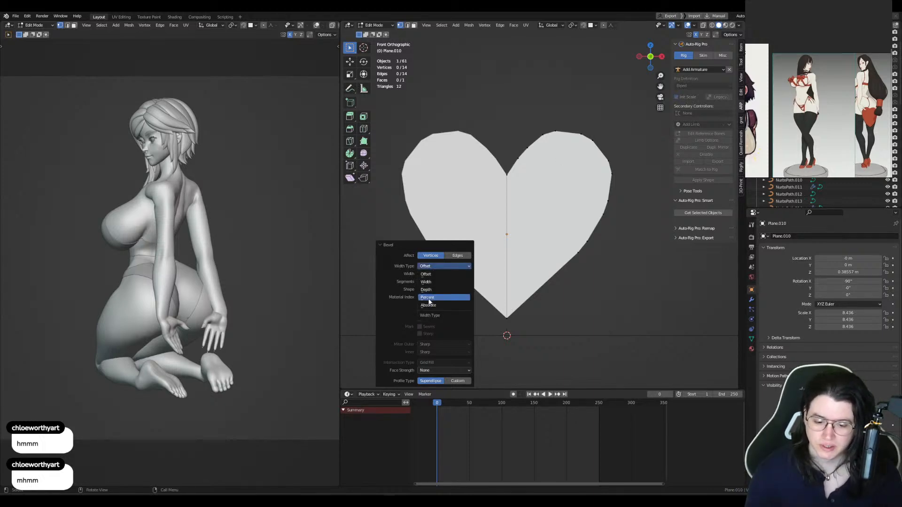
click(432, 299)
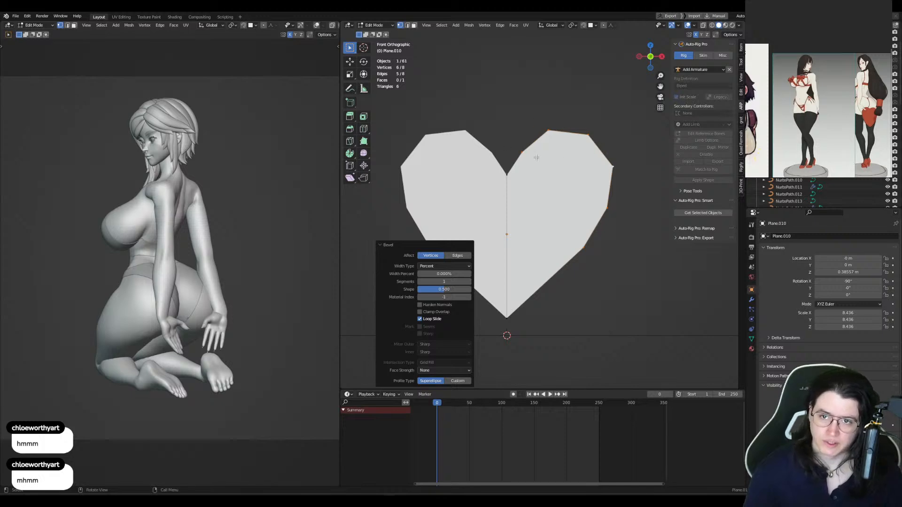
key(ctrl+shift+b)
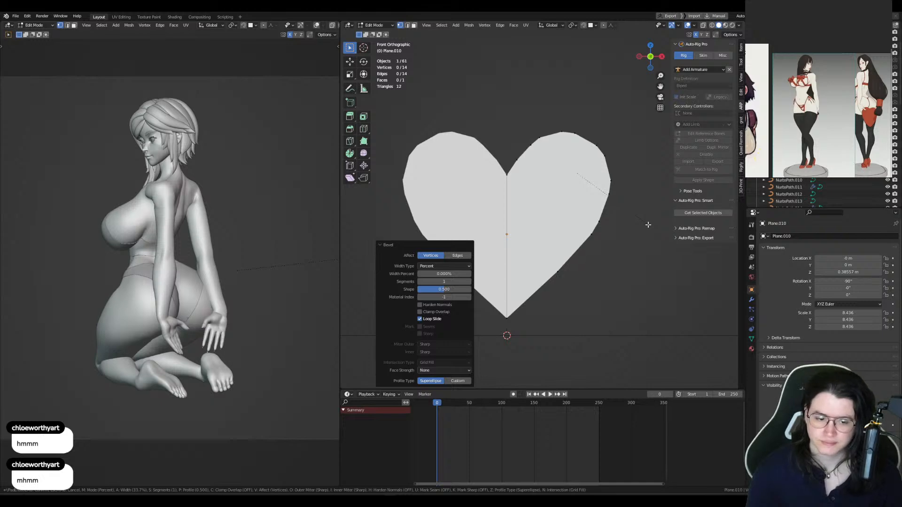
key(Escape)
scroll(550, 126, down, 3)
key(Tab)
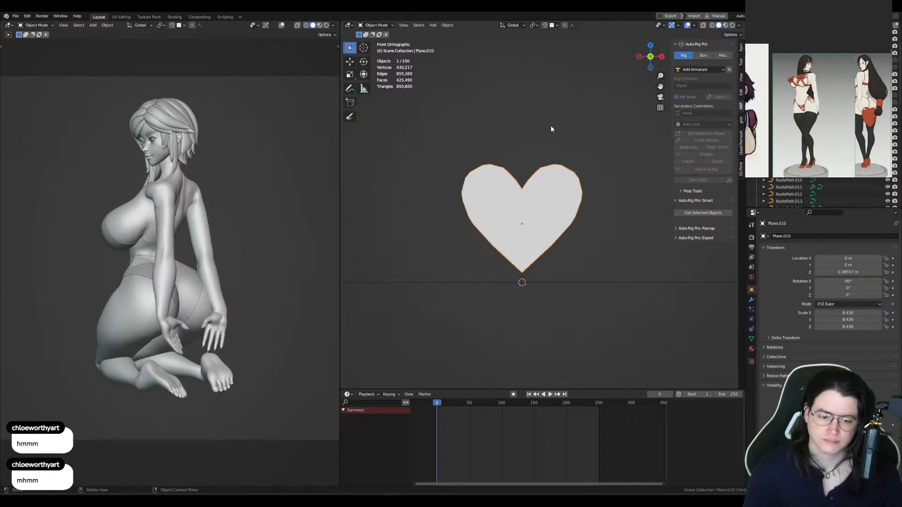
Step: Add a 32-vertex cylinder at the world origin, frame it, and enter Edit Mode on it
key(shift+a)
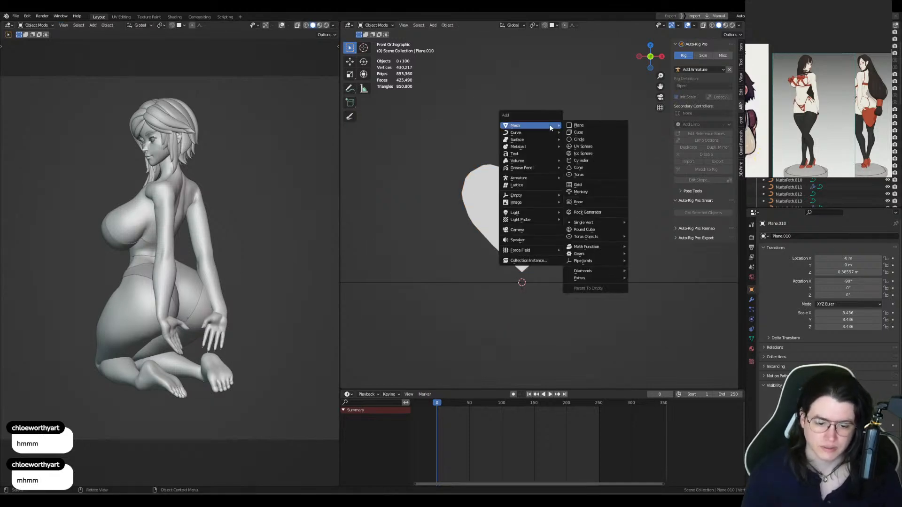
click(581, 161)
key(KP_3)
key(KP_Decimal)
middle_drag(527, 175, 568, 215)
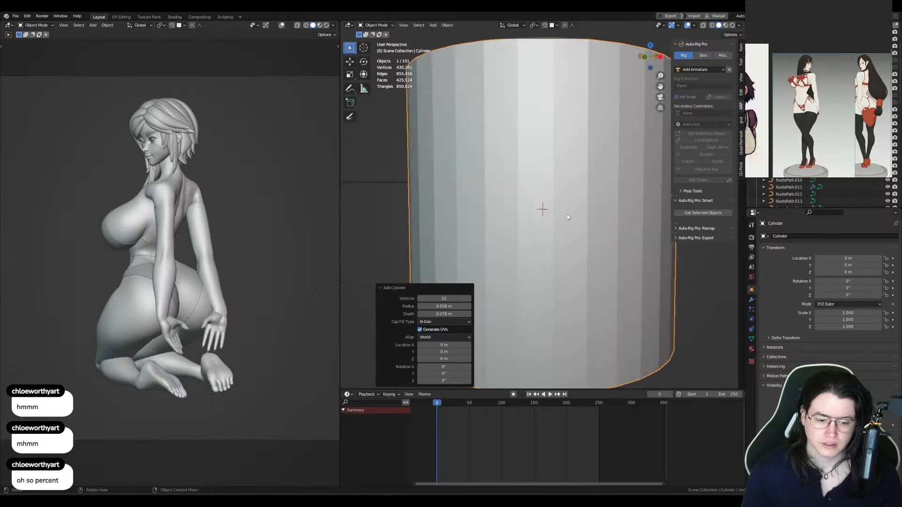
key(Tab)
scroll(554, 188, down, 5)
middle_drag(540, 146, 538, 153)
scroll(538, 153, up, 2)
Step: Add two centred vertical edge loops to separate front faces of the cylinder
key(ctrl+r)
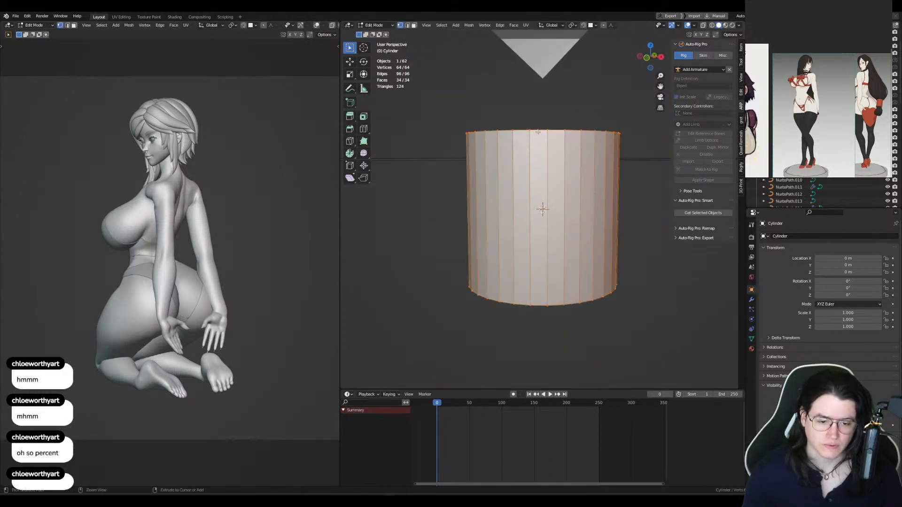
click(539, 131)
right_click(539, 131)
key(ctrl+r)
click(573, 132)
right_click(572, 133)
Step: Select the cylinder's full ring of vertical edges and bevel them by about 12 percent
key(2)
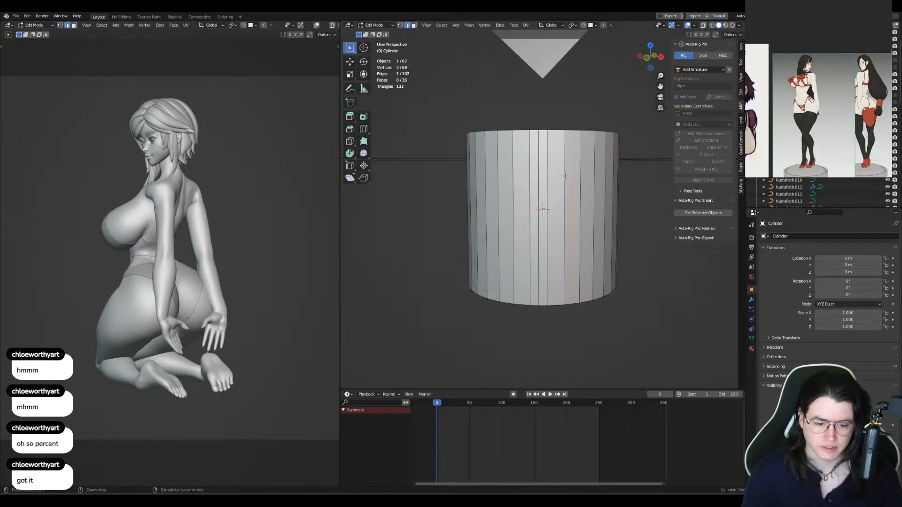
ctrl+alt+click(565, 177)
right_click(589, 178)
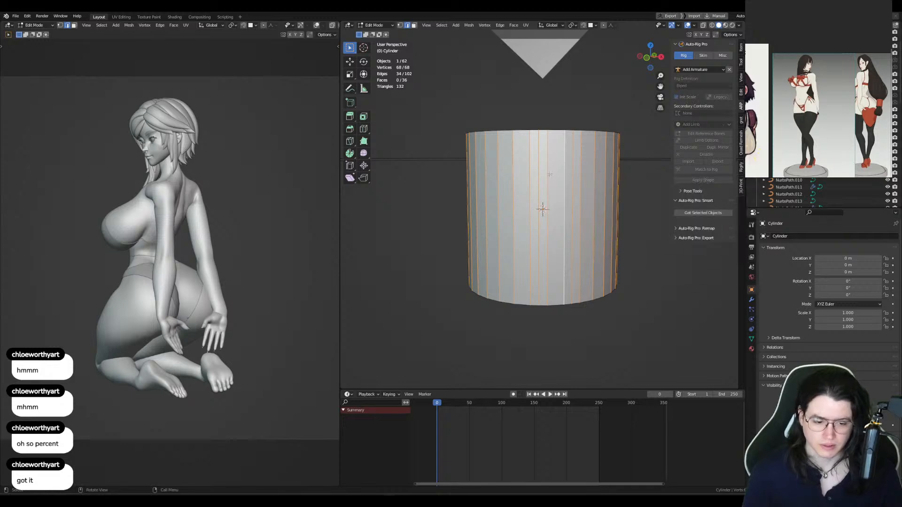
key(ctrl+b)
click(485, 232)
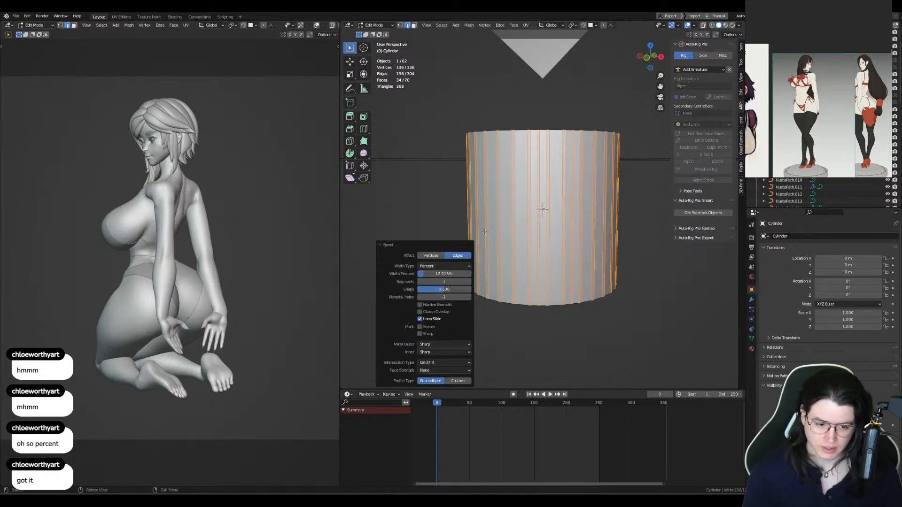
Step: Try beveling the cylinder's vertical edges with the Width width type and set the type back to Percent
click(436, 266)
click(442, 278)
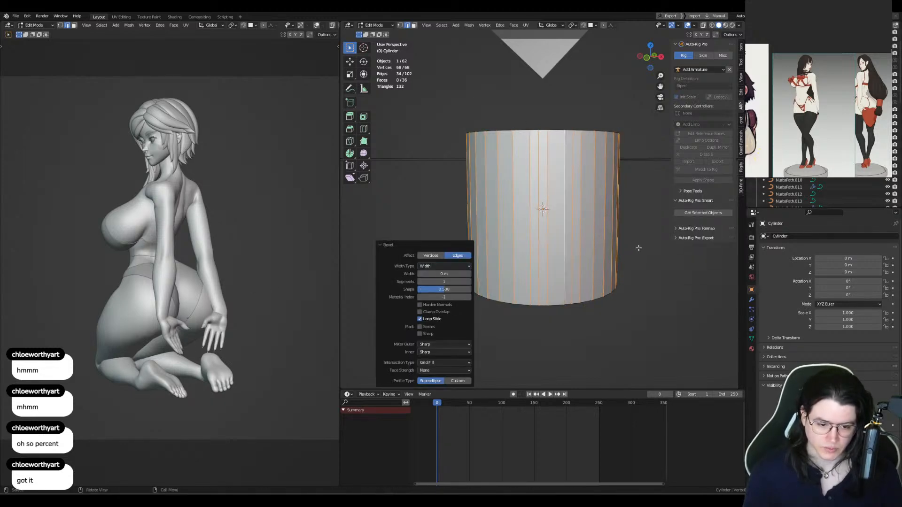
key(ctrl+b)
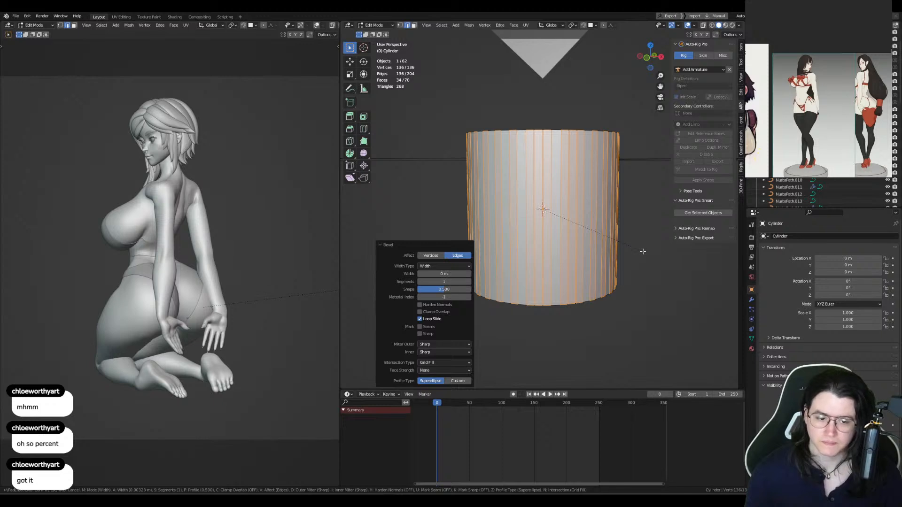
key(Escape)
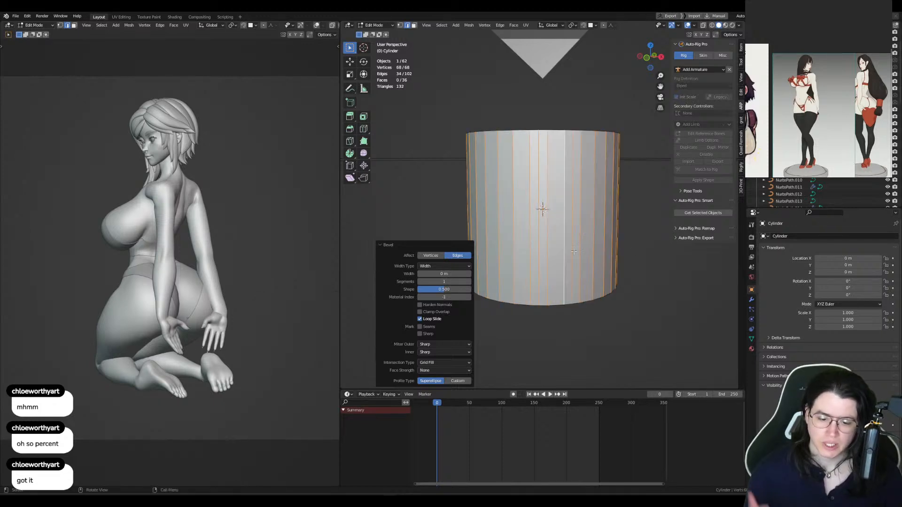
click(444, 267)
click(444, 297)
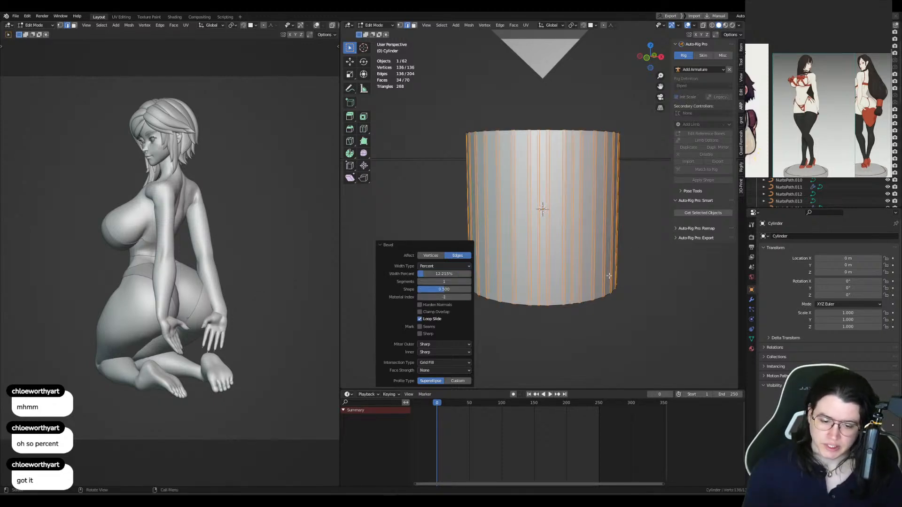
Step: Undo the cylinder's bevel and bevel its vertical edges again by about 18 percent with the Percent width type
key(ctrl+b)
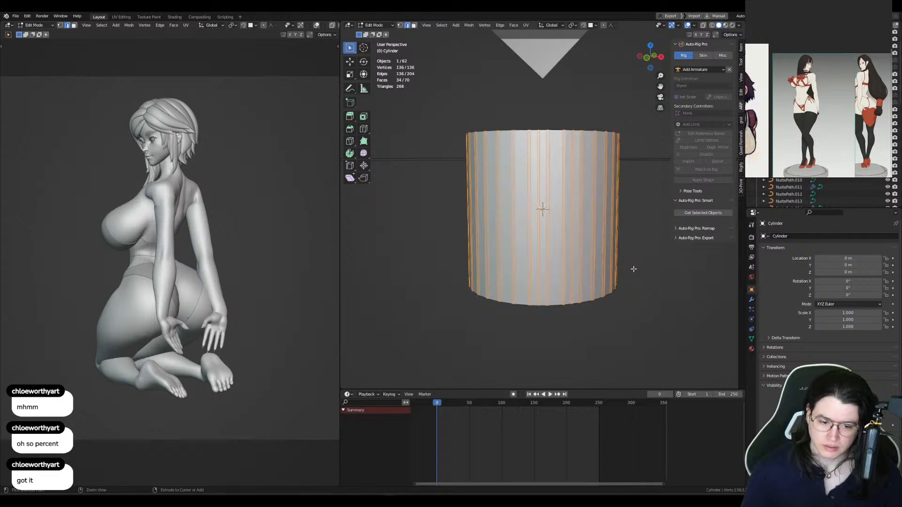
key(Escape)
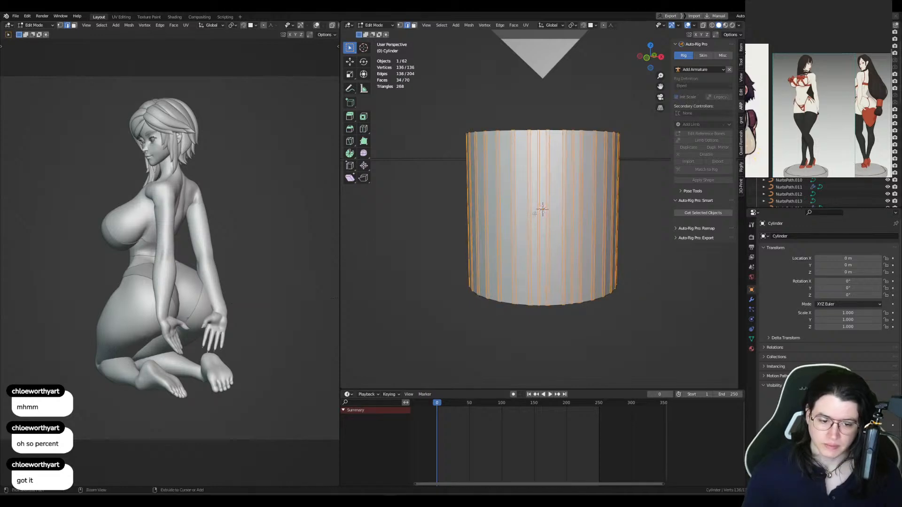
key(ctrl+z)
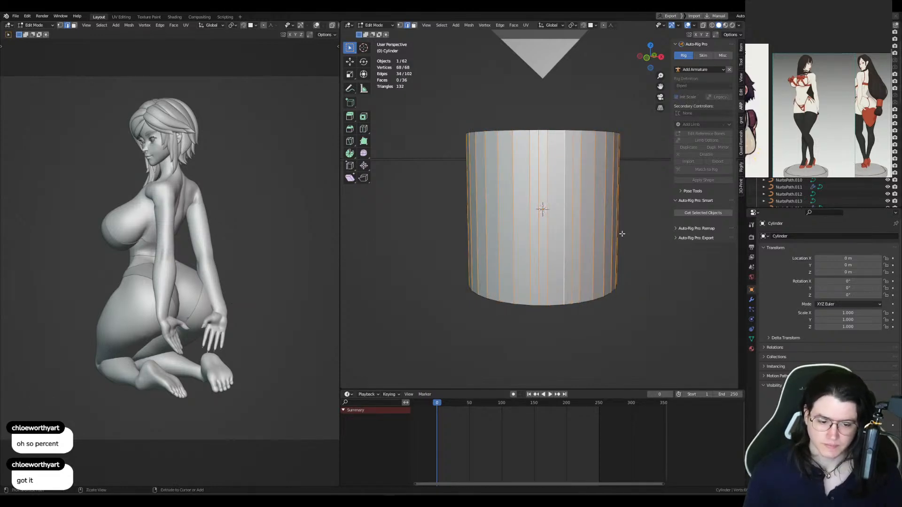
key(ctrl+b)
click(583, 240)
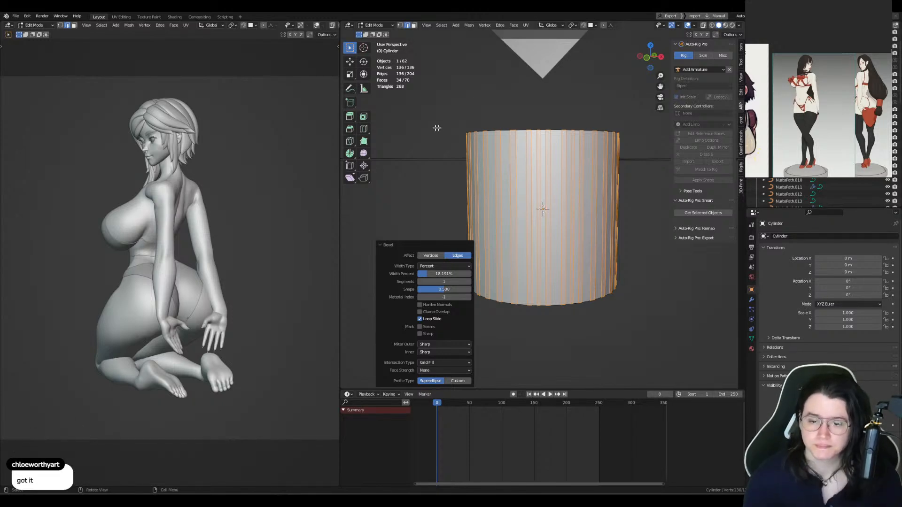
Step: Leave Edit Mode and delete the test cylinder
click(544, 176)
middle_drag(543, 177, 541, 187)
key(Tab)
key(x)
click(585, 207)
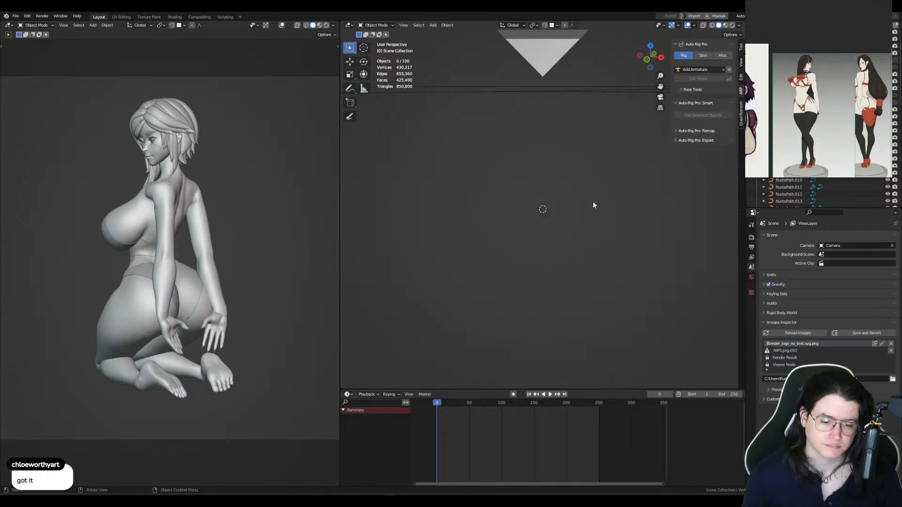
Step: Select the heart, view it from the front, and enter Edit Mode with vertex selection
scroll(558, 157, down, 8)
scroll(547, 122, down, 3)
click(559, 125)
key(KP_1)
shift+middle_drag(423, 135, 402, 215)
scroll(555, 231, up, 1)
key(Tab)
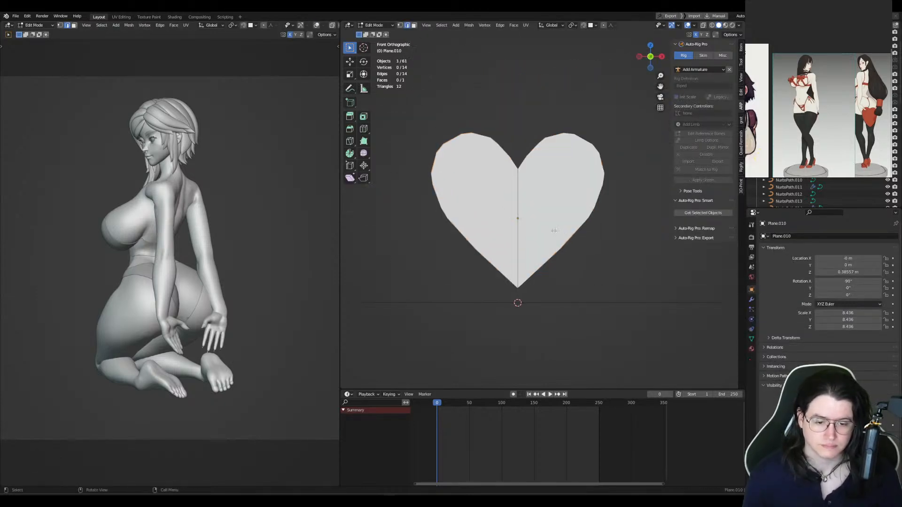
key(1)
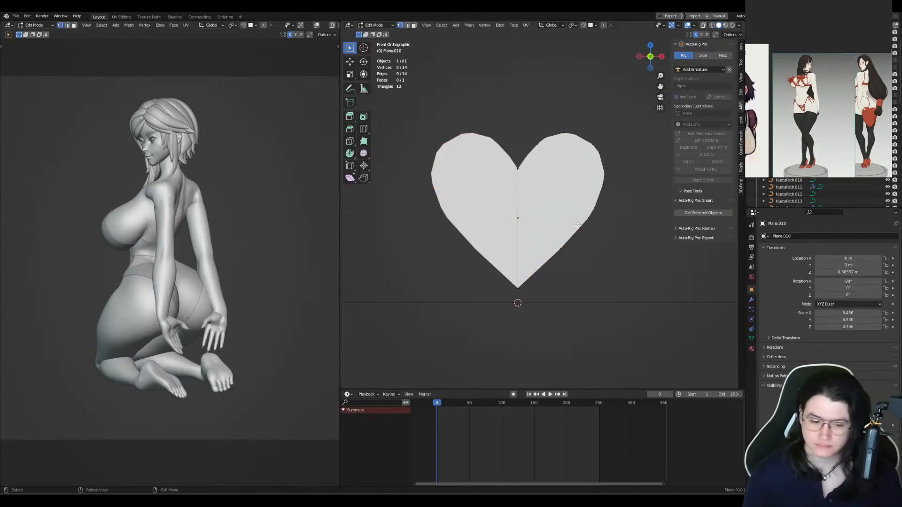
Step: Reposition the outline vertices along the lower and outer side of the heart's lobe to smooth its curve
key(g)
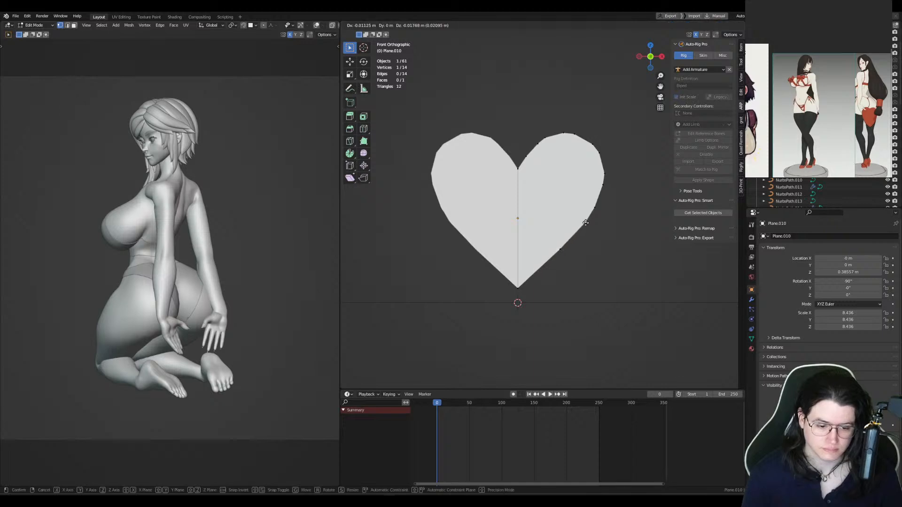
click(585, 224)
click(597, 206)
key(g)
click(601, 202)
click(604, 187)
key(g)
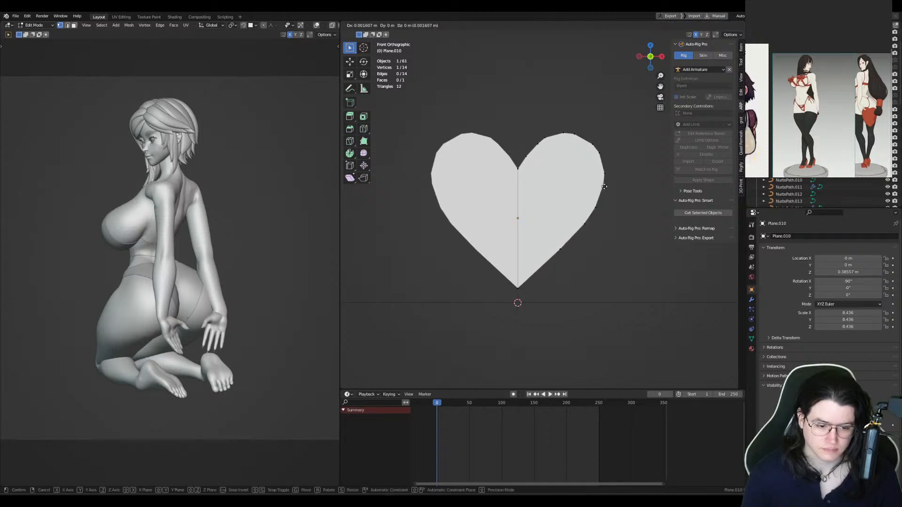
click(605, 186)
click(607, 174)
key(g)
click(609, 168)
Step: Reposition the outline vertices around the upper part of the heart's lobe to round it
click(600, 151)
key(g)
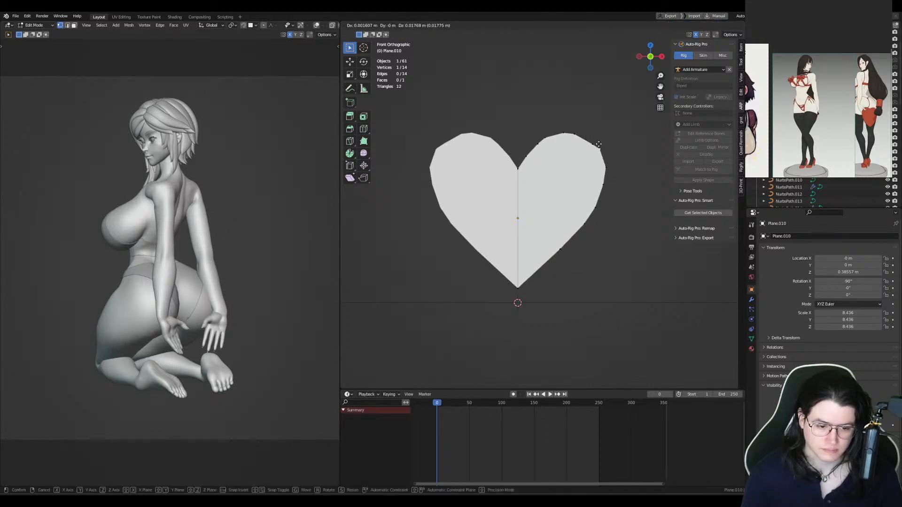
click(600, 148)
click(593, 145)
key(g)
click(591, 140)
click(567, 133)
key(g)
click(571, 133)
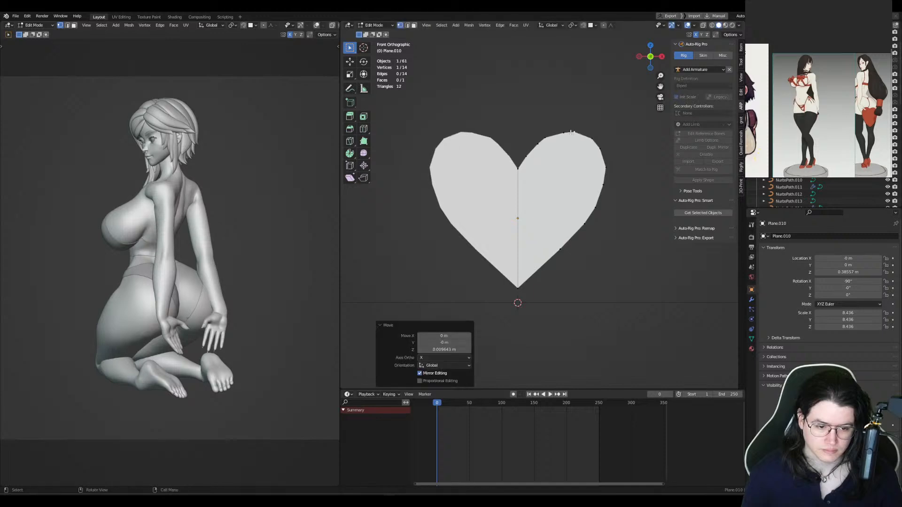
click(592, 138)
key(g)
click(593, 138)
Step: Dissolve surplus vertices along the heart lobe's outer curve to simplify the outline
key(a)
key(ctrl+x)
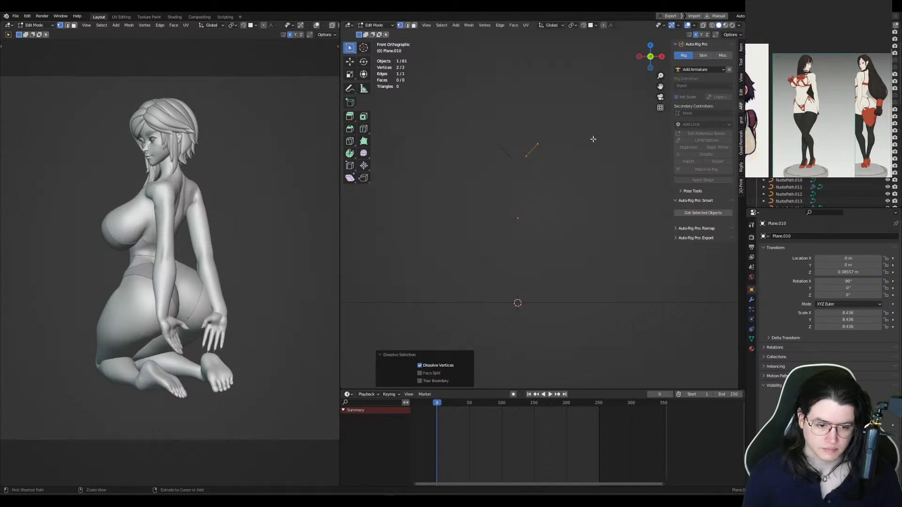
key(ctrl+z)
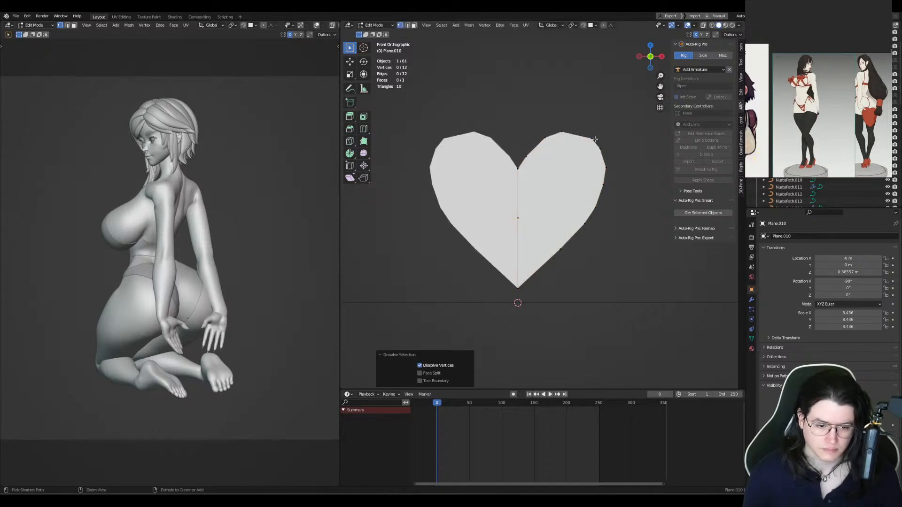
click(600, 149)
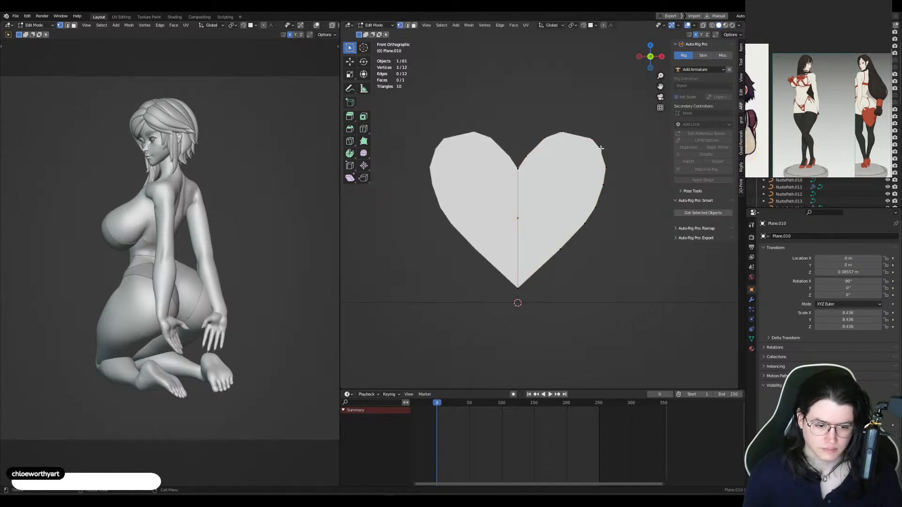
key(ctrl+x)
click(596, 207)
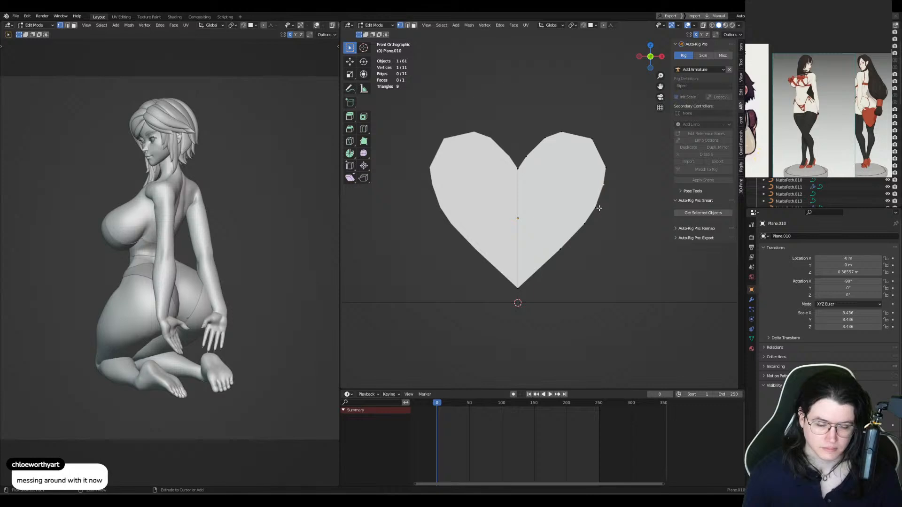
key(ctrl+x)
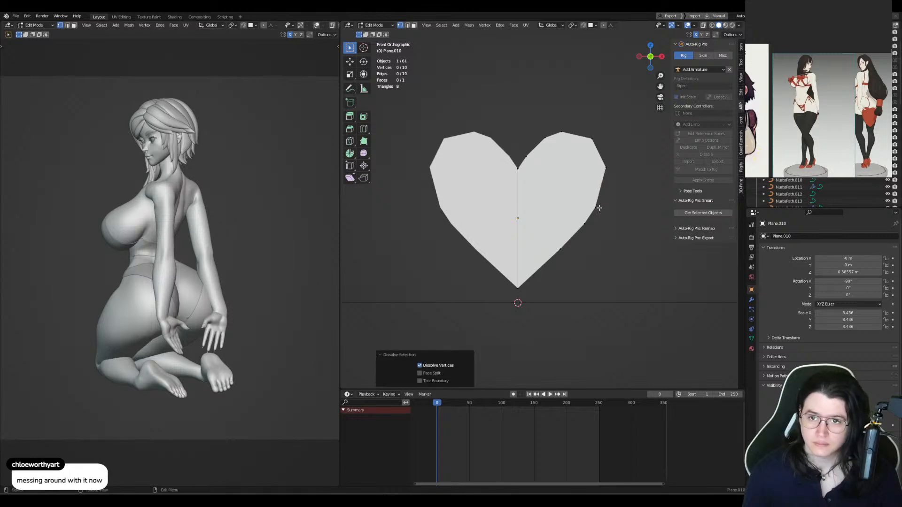
Step: Switch to Object Mode and add a level 1 Subdivision modifier to the heart
key(ctrl+Tab)
click(615, 204)
key(ctrl+1)
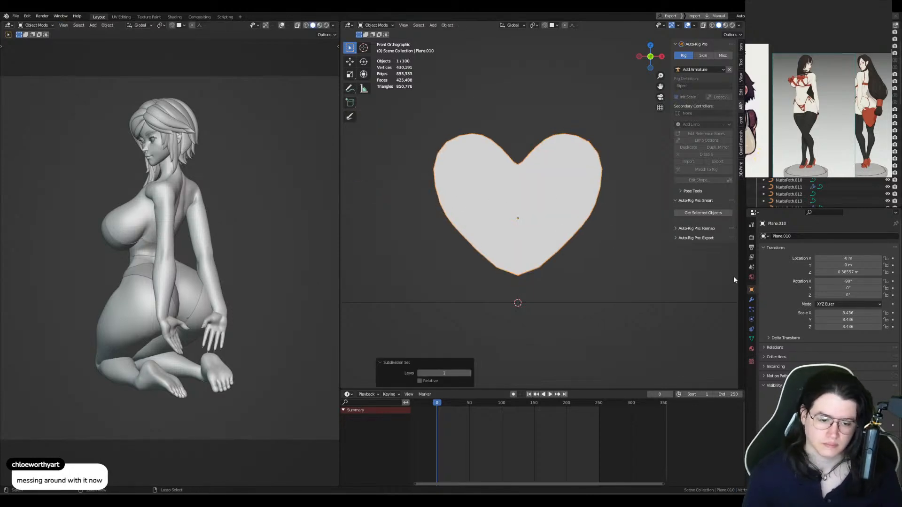
Step: Crease the heart's vertical centre edge fully with a factor of 1 and set the object's subdivision level to 3
key(Tab)
key(2)
key(shift+e)
click(423, 212)
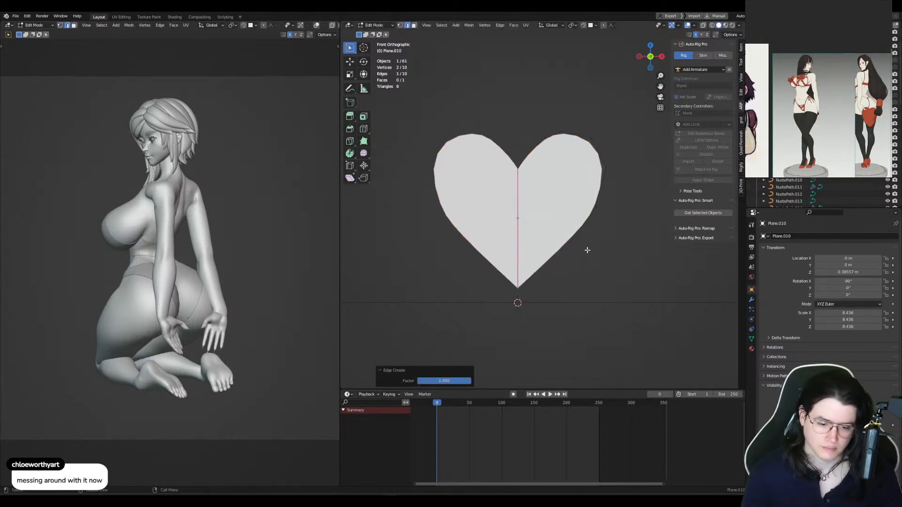
key(Tab)
key(ctrl+3)
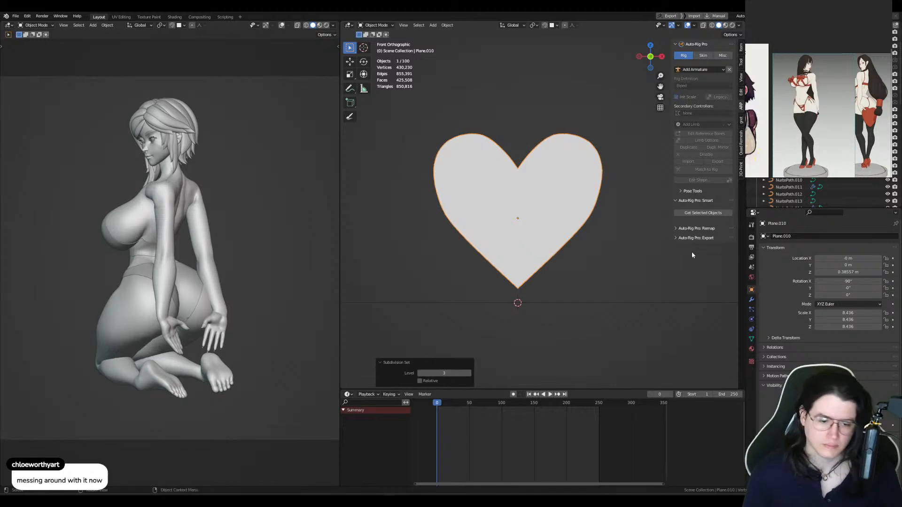
Step: Apply the heart's Mirror modifier while keeping the Subdivision modifier live, and return to Edit Mode
click(751, 300)
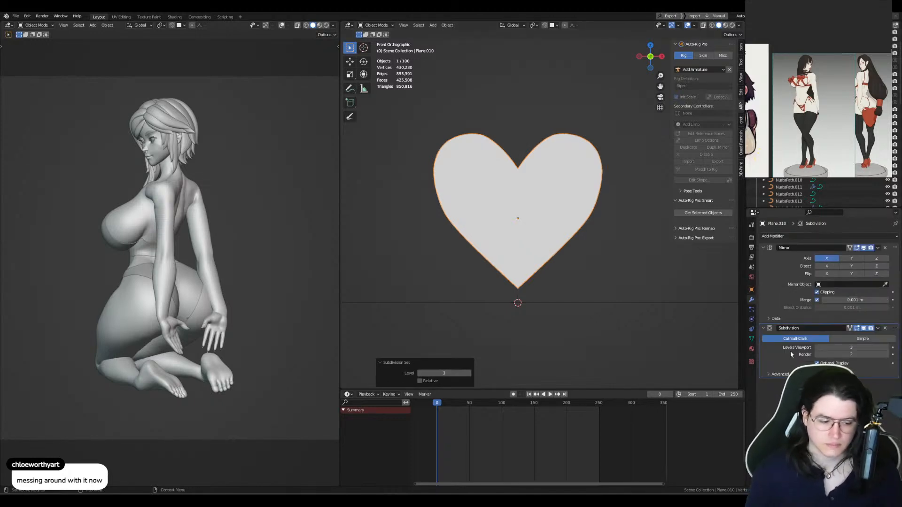
key(ctrl+a)
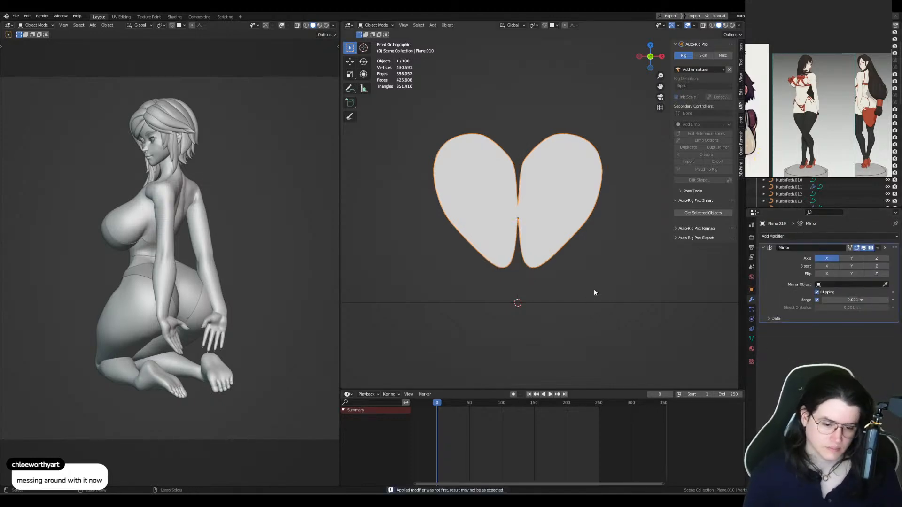
key(ctrl+z)
key(ctrl+a)
key(Tab)
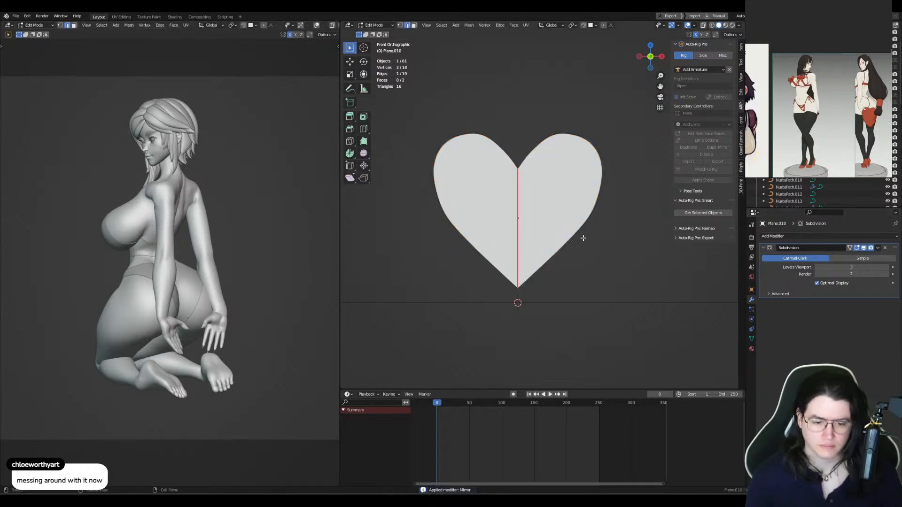
Step: From the right side view, extrude both heart faces about 0.058 m along the Y axis
key(Tab)
middle_drag(590, 232, 525, 226)
key(Tab)
key(KP_3)
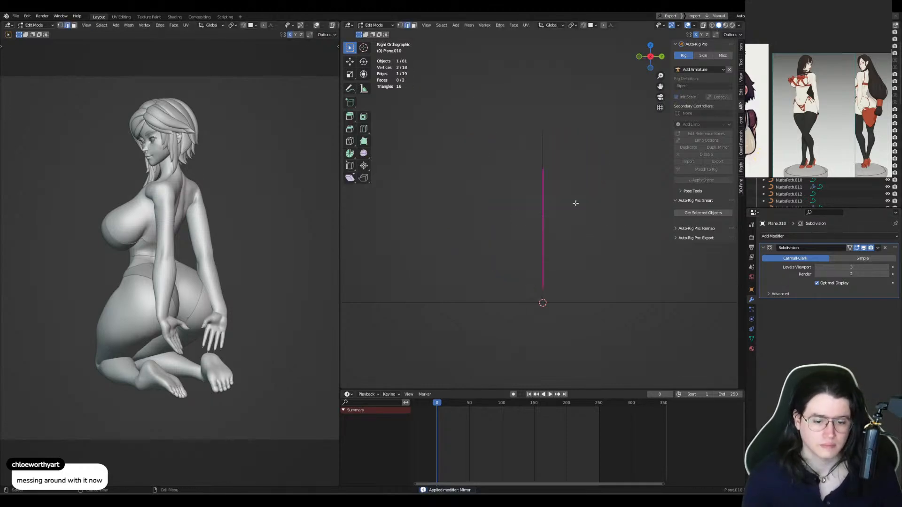
key(g)
key(y)
click(603, 202)
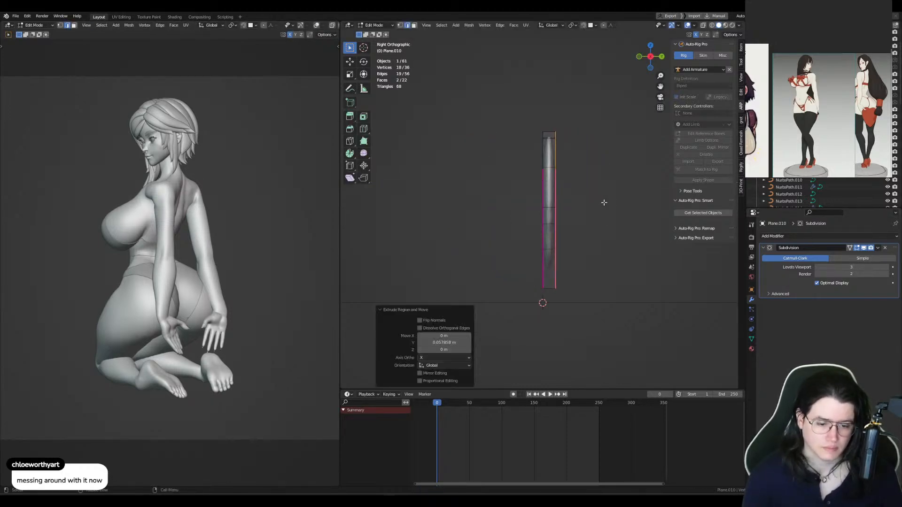
Step: Delete the two extruded cap faces of the heart
middle_drag(601, 202, 576, 169)
key(x)
click(578, 213)
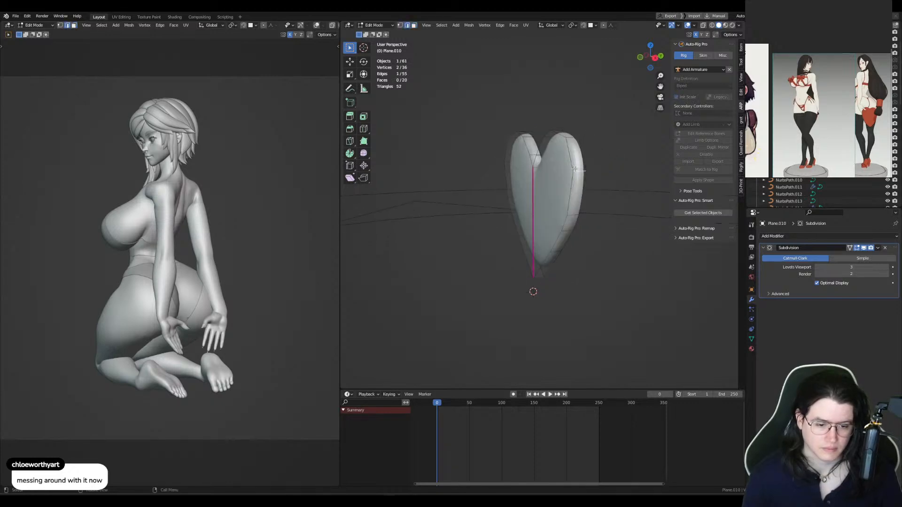
Step: Select the two remaining flat faces of the heart and crease their edges with a factor of 1
key(3)
click(555, 170)
shift+click(522, 181)
key(shift+e)
key(1)
key(Return)
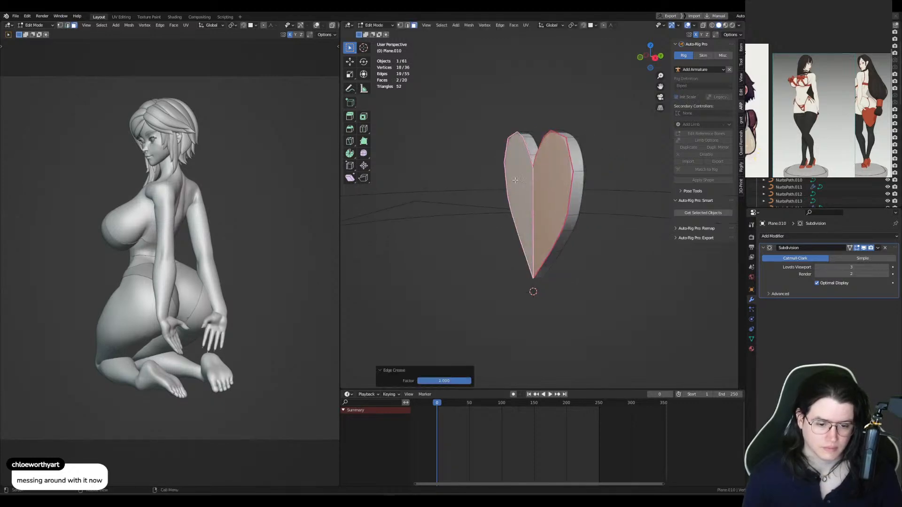
Step: Crease the heart's centre edge and the connecting depth edges at the notch and bottom tip with a factor of 1
middle_drag(516, 180, 452, 182)
key(Tab)
alt+middle_drag(528, 176, 452, 176)
key(Tab)
middle_drag(551, 197, 488, 190)
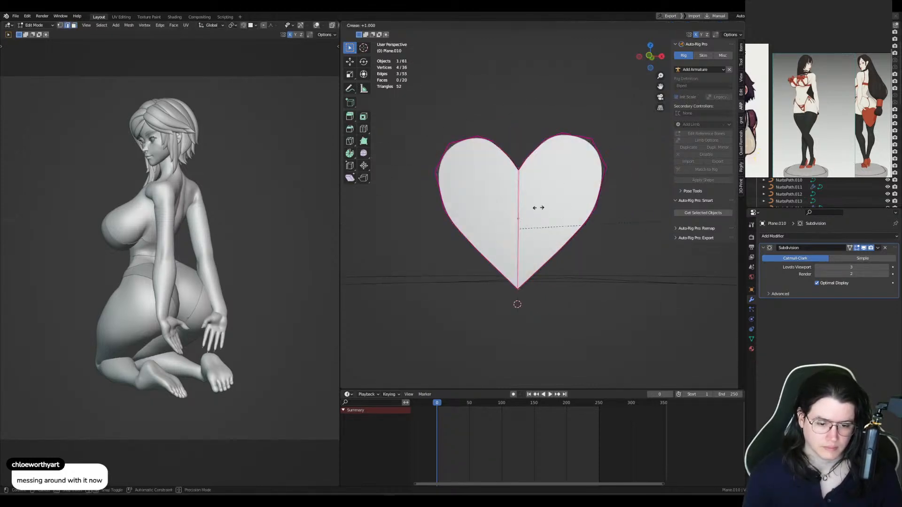
key(Tab)
middle_drag(630, 215, 496, 204)
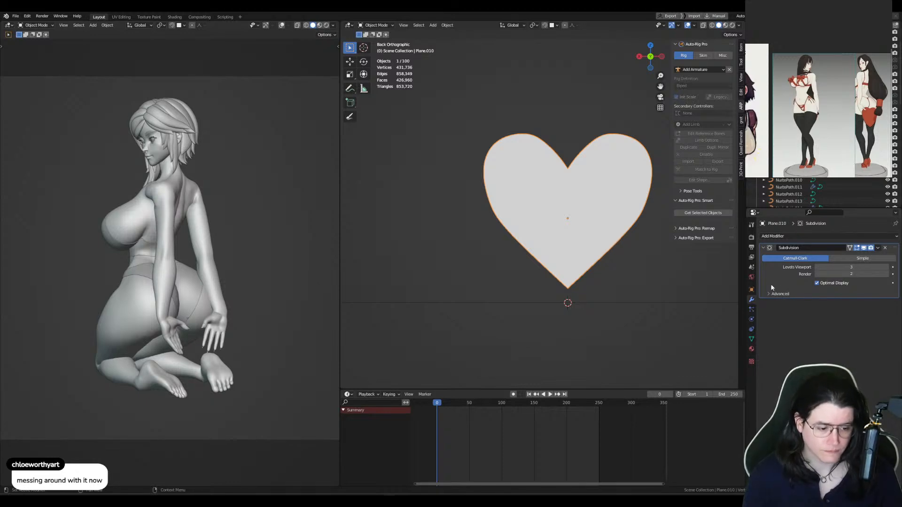
Step: In the back view, adjust the vertices on the lower outer curve of the heart's lobe
key(Tab)
click(650, 207)
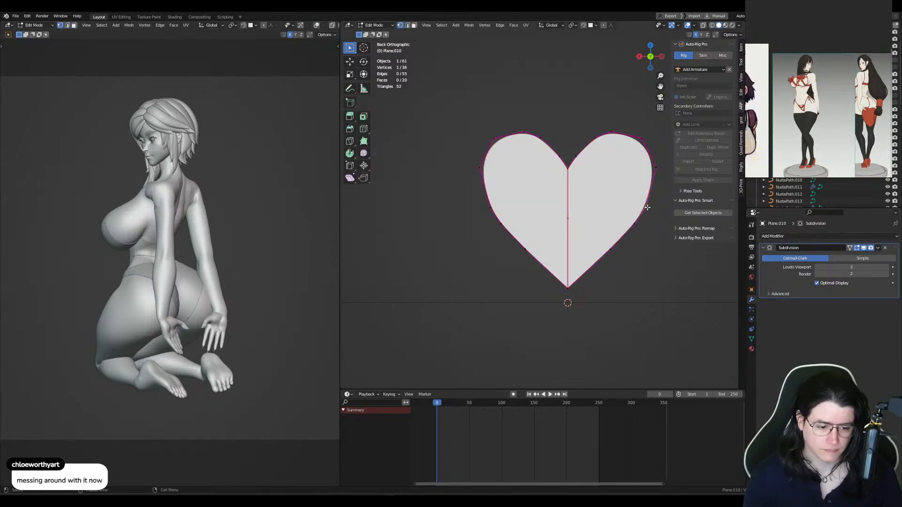
key(g)
right_click(649, 205)
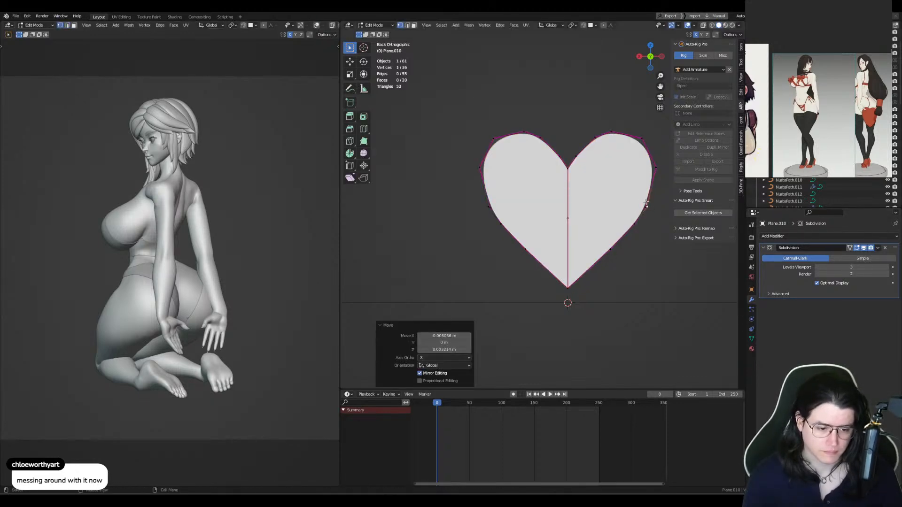
shift+click(648, 205)
key(g)
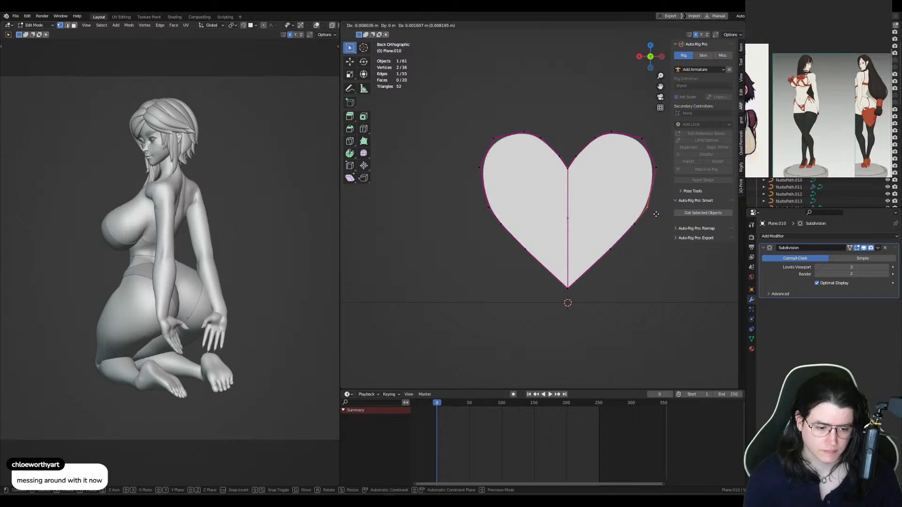
click(656, 215)
Step: Use X-ray to reposition the paired front and back vertices on the lobe's upper curve, and return to Object Mode
key(g)
drag(589, 129, 648, 143)
click(596, 142)
key(ctrl+z)
key(alt+z)
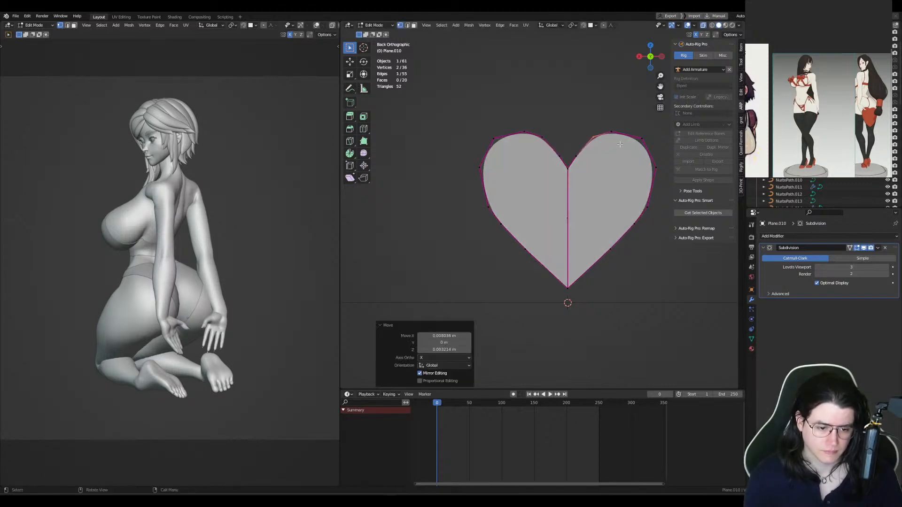
key(g)
click(653, 148)
key(alt+z)
key(ctrl+Tab)
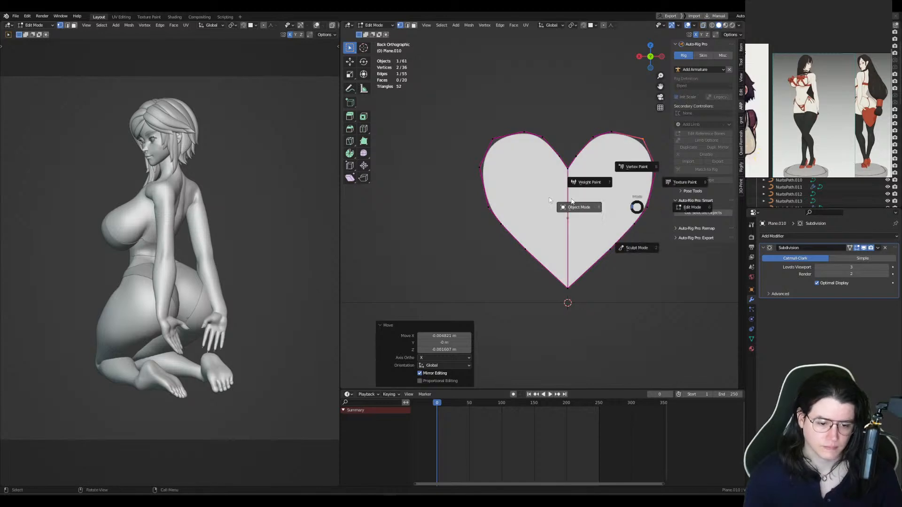
click(591, 205)
Step: Try to duplicate the heart object and offset the copy along the Y axis beside the original
key(ctrl+KP_3)
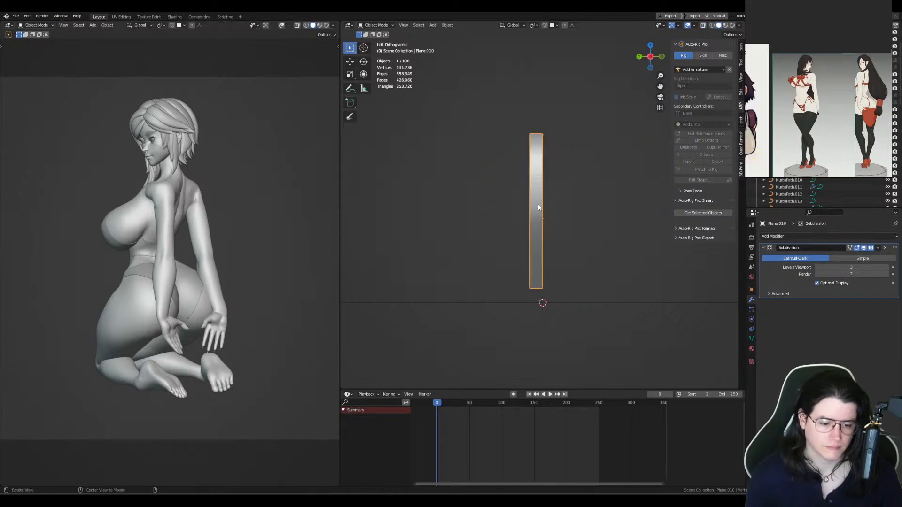
key(shift+d)
right_click(587, 196)
key(g)
key(y)
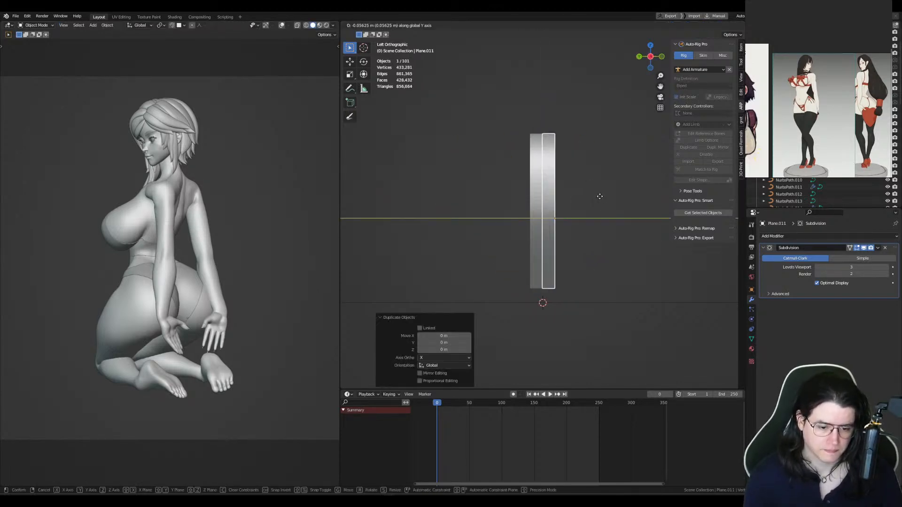
click(609, 200)
middle_drag(608, 200, 566, 191)
Step: Try to delete the geometry of the two outer flat faces on the duplicated heart
key(Tab)
key(3)
click(533, 202)
shift+click(572, 196)
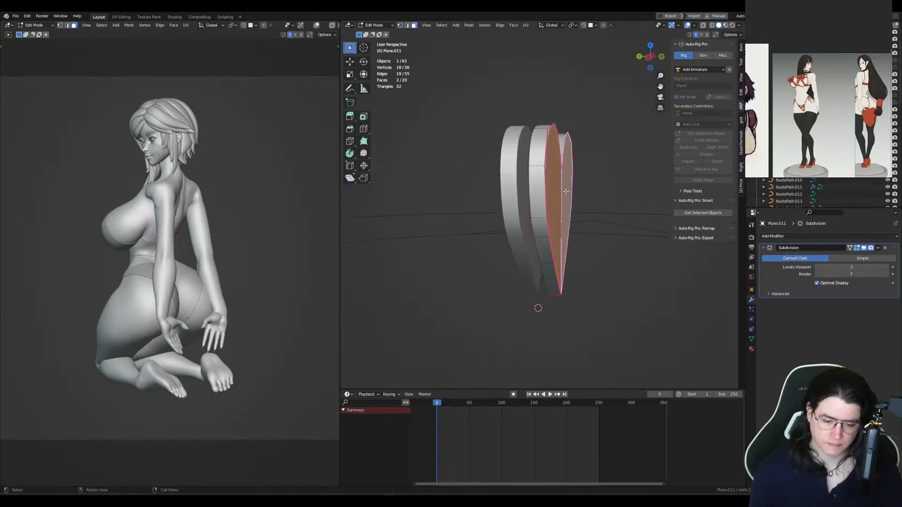
key(x)
click(534, 165)
middle_drag(535, 165, 562, 191)
click(553, 208)
Step: Undo the face deletion and the duplication, returning to the original heart in Object Mode
key(ctrl+z)
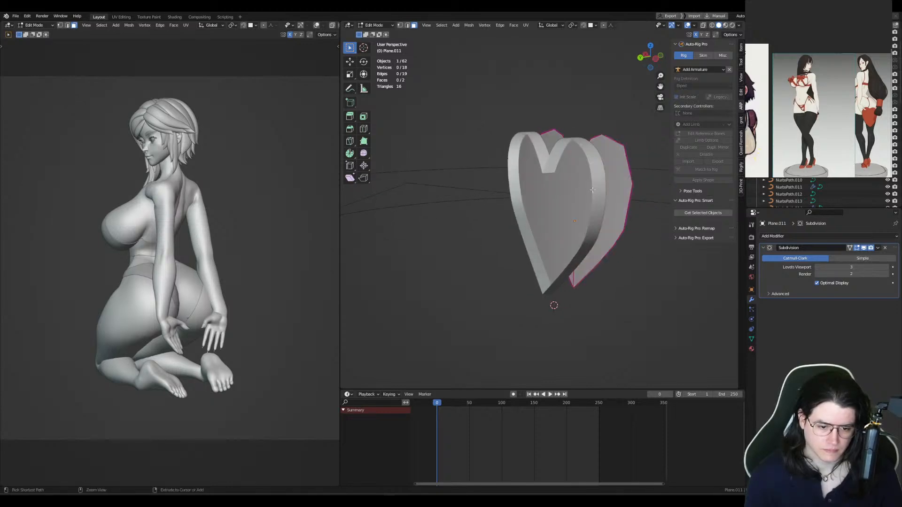
key(ctrl+z)
key(ctrl+z)
key(ctrl+z)
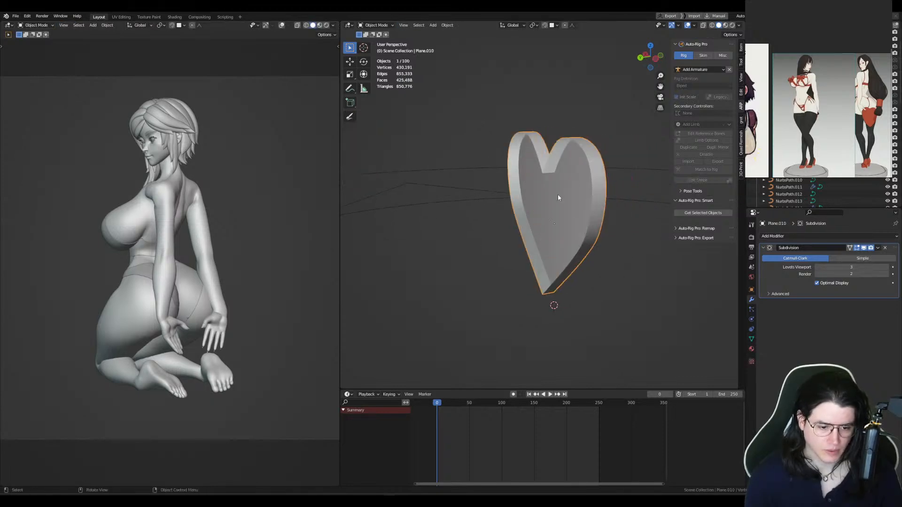
Step: Select the heart's two front flat faces in Edit Mode, duplicate them and try to move the copy along Y
middle_drag(558, 197, 542, 210)
key(Tab)
key(KP_1)
key(3)
click(566, 203)
shift+click(498, 202)
key(KP_3)
key(shift+d)
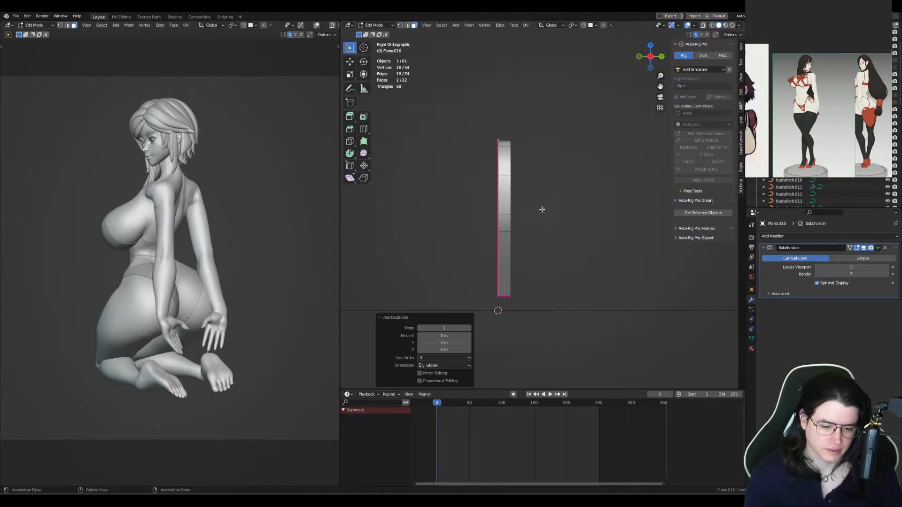
key(g)
key(y)
right_click(572, 209)
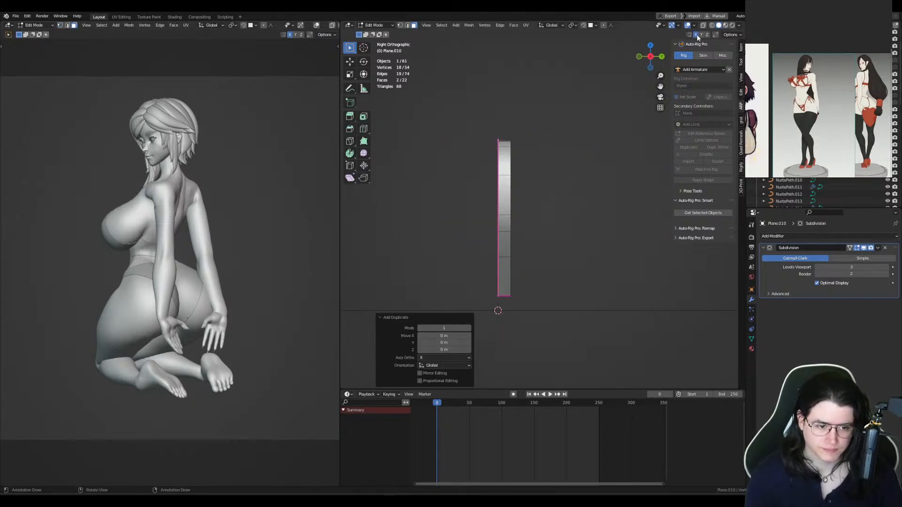
Step: Turn off X mirror editing and move the duplicated heart faces along the Y axis
click(698, 37)
key(g)
key(y)
click(632, 133)
Step: Scale the duplicated heart faces to 0.954
alt+middle_drag(611, 135, 513, 141)
scroll(517, 142, up, 2)
key(s)
click(628, 170)
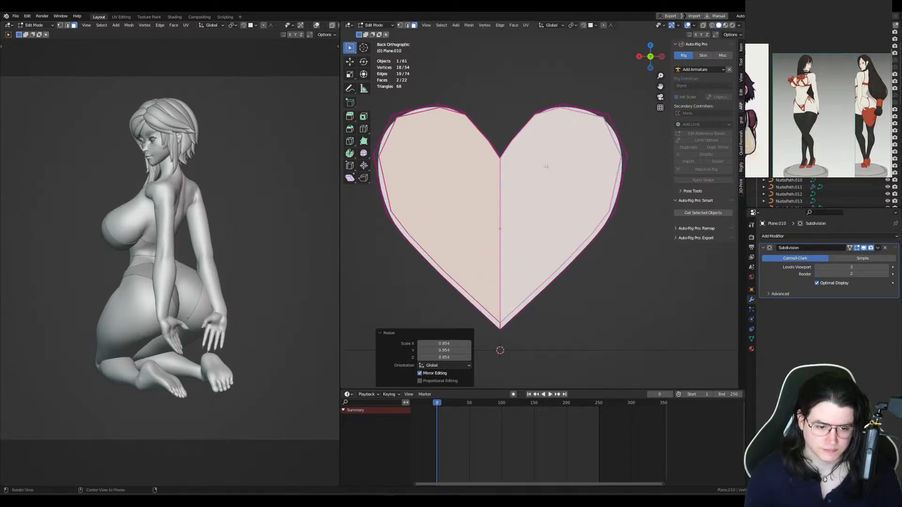
Step: Extrude the duplicated heart faces for thickness and crease the centre and connecting depth edges with a factor of 1
alt+middle_drag(547, 166, 483, 196)
key(e)
click(605, 163)
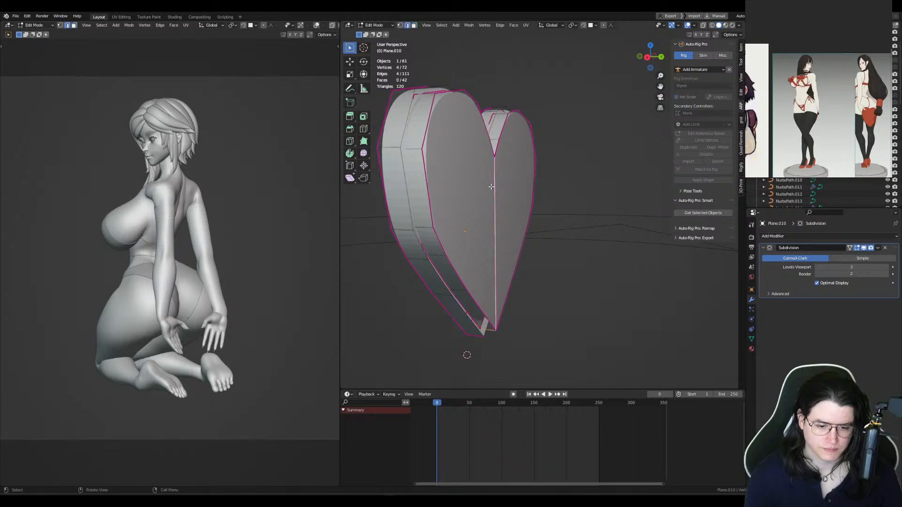
key(shift+e)
click(646, 170)
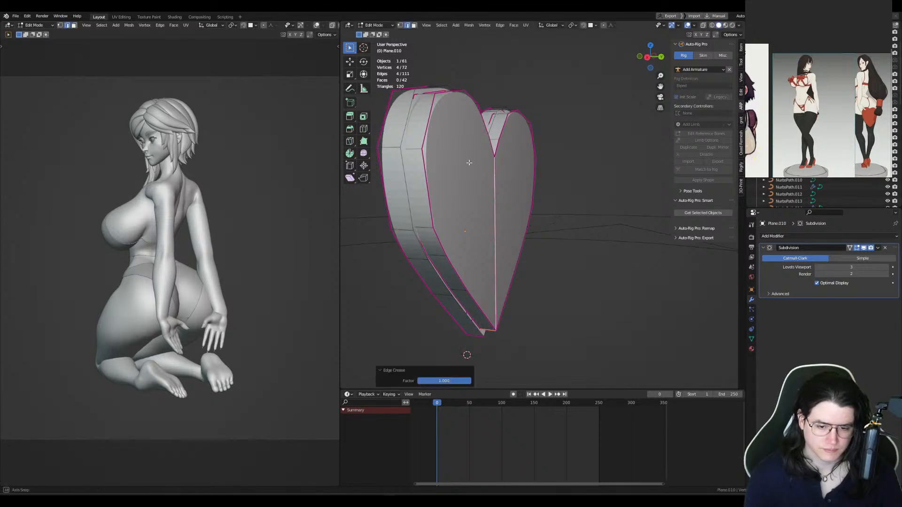
Step: Select the linked smaller heart, shift it slightly along Y against the original and scale it to 1.020
middle_drag(484, 179, 444, 175)
key(KP_3)
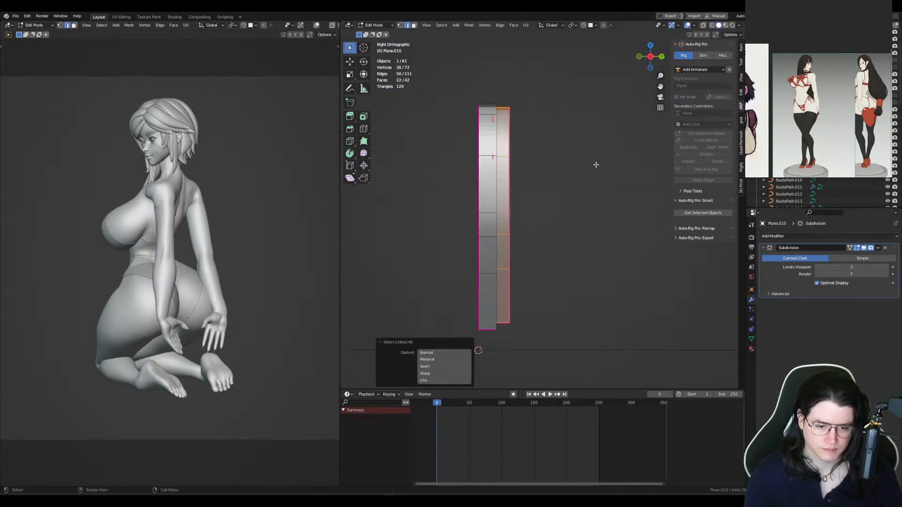
key(g)
click(594, 164)
key(s)
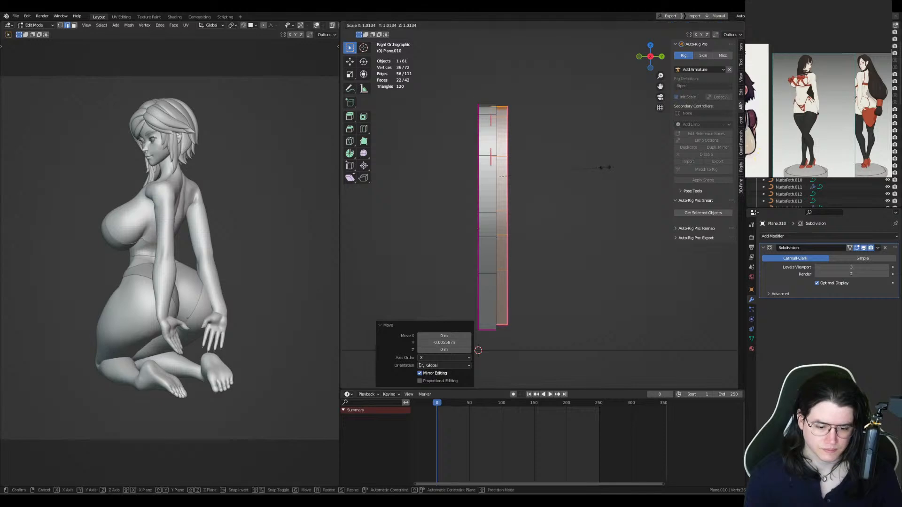
click(606, 168)
Step: In the front view, lower the smaller heart about 0.0078 m along Z and scale it down slightly
key(KP_1)
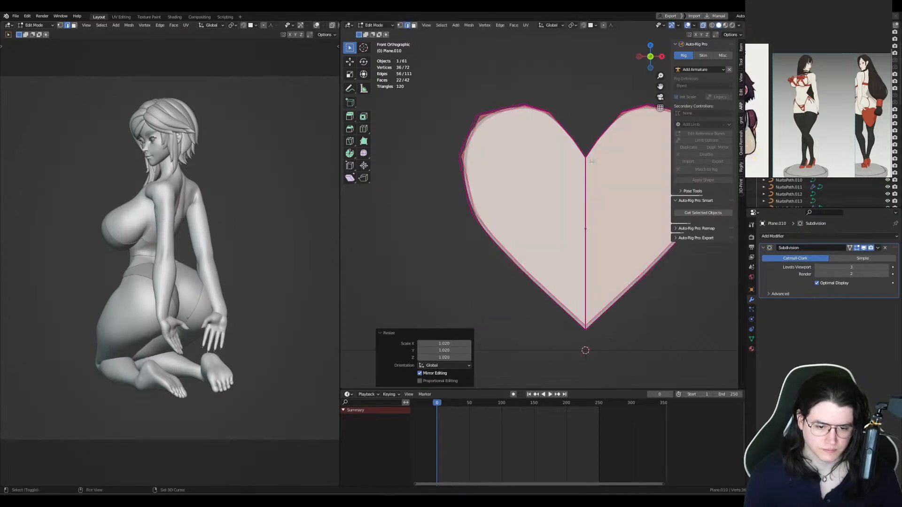
key(g)
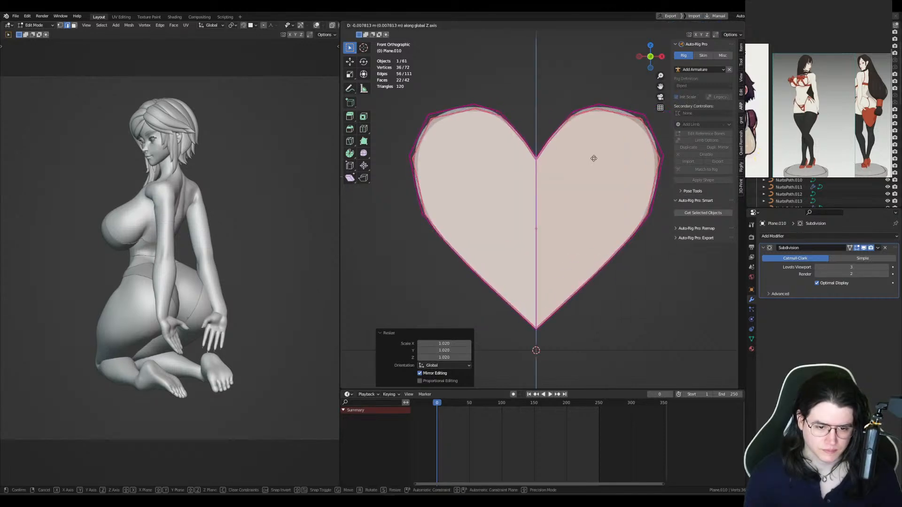
click(594, 157)
key(s)
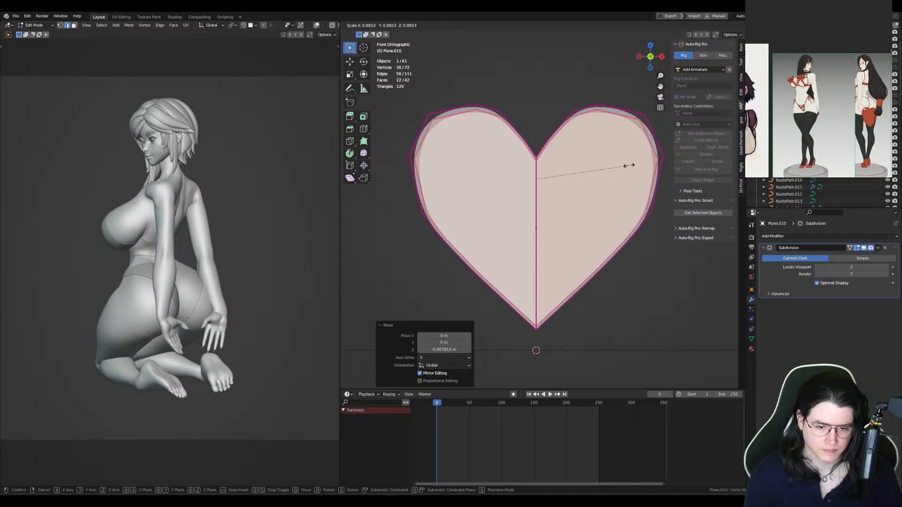
click(630, 165)
Step: Recalculate the normals of the whole heart mesh and return to Object Mode
middle_drag(630, 165, 572, 218)
key(Tab)
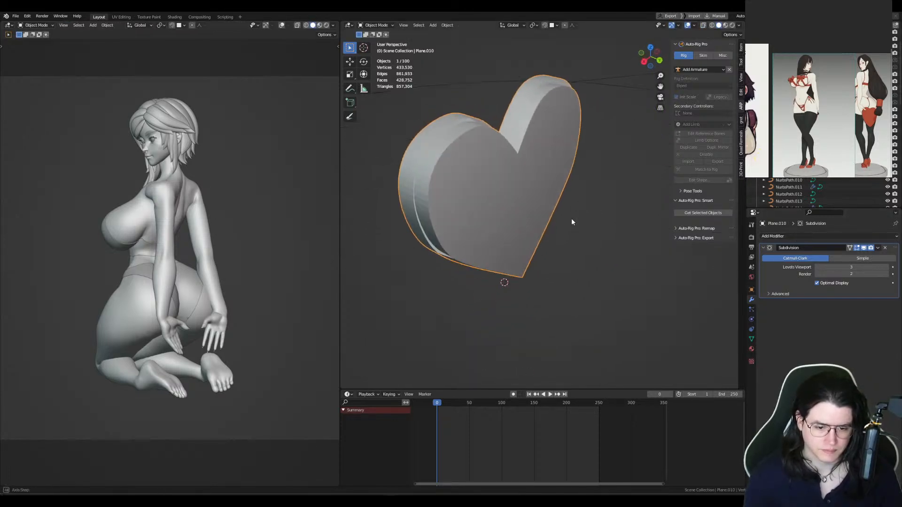
key(Tab)
key(shift+n)
key(Tab)
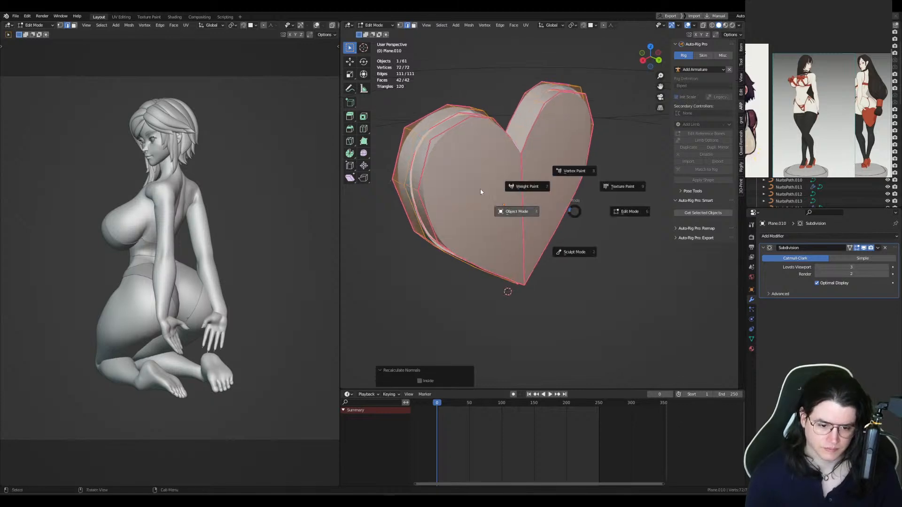
Step: Try a Solidify modifier with an offset of 0 on the heart, and remove it
click(808, 235)
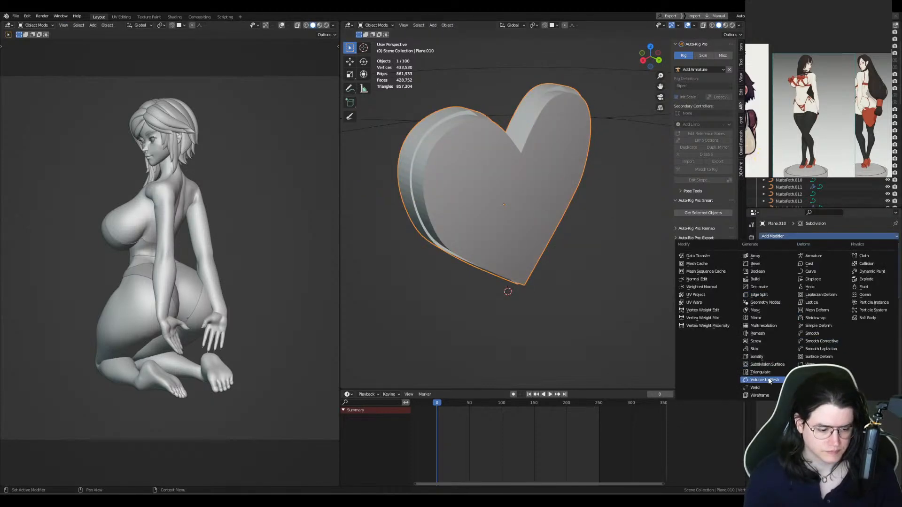
click(762, 358)
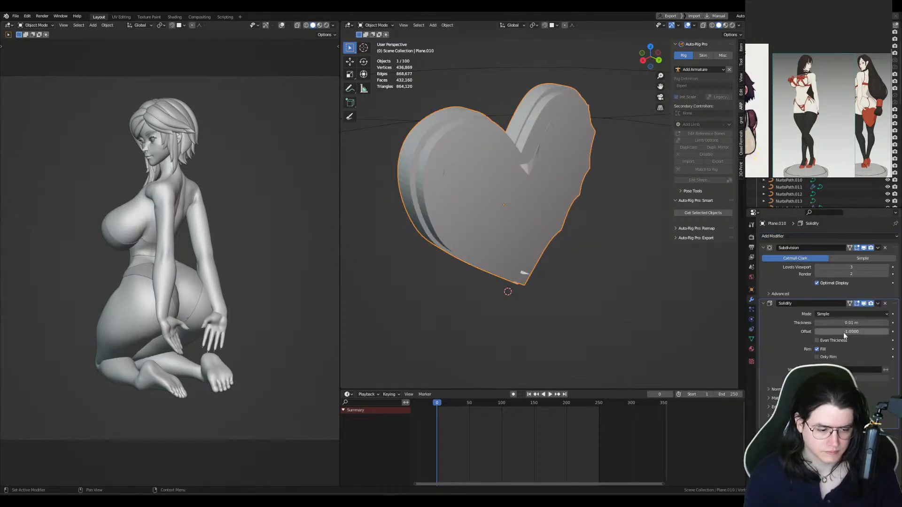
click(845, 332)
text(0)
key(Return)
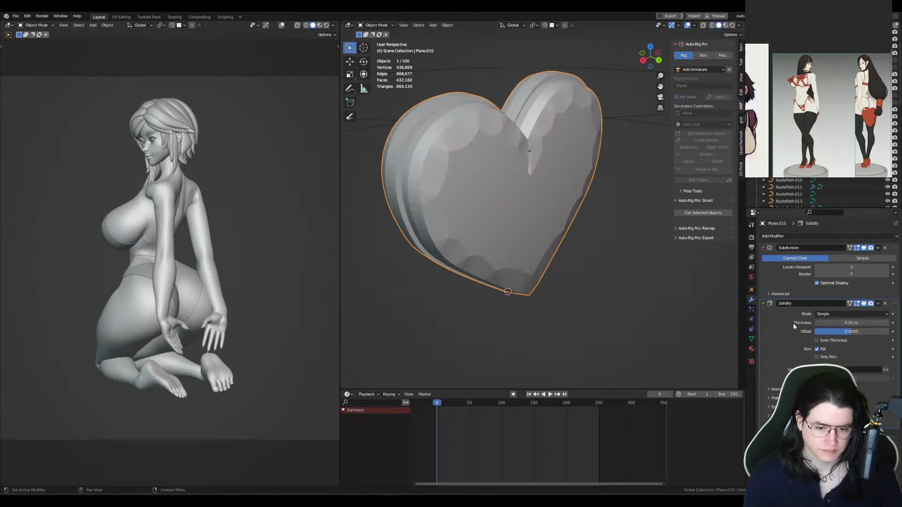
key(ctrl+x)
Step: Scale the linked smaller heart to 1.018 in Edit Mode, and delete its geometry
middle_drag(591, 289, 515, 250)
key(Tab)
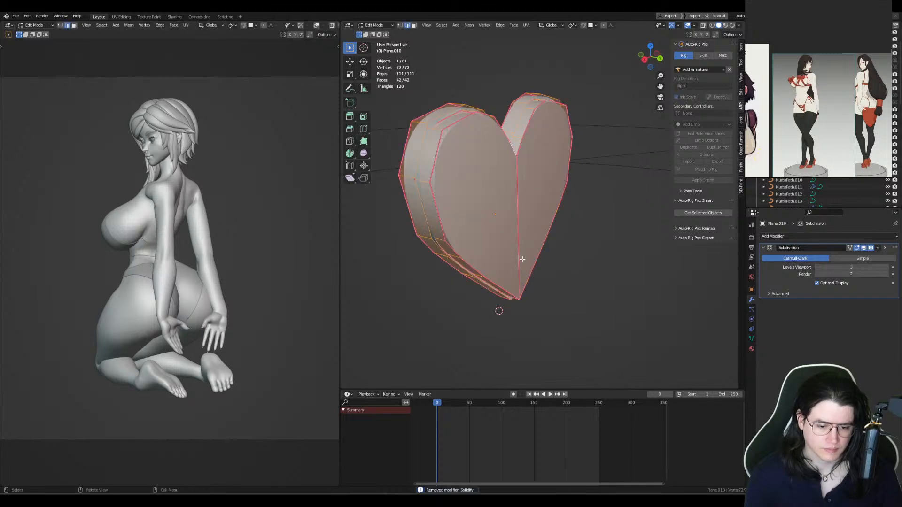
key(ctrl+l)
key(s)
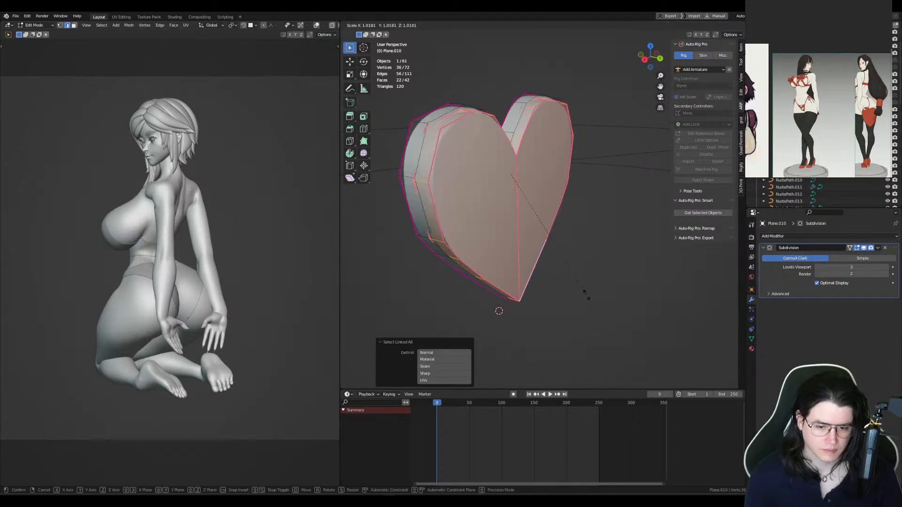
click(586, 294)
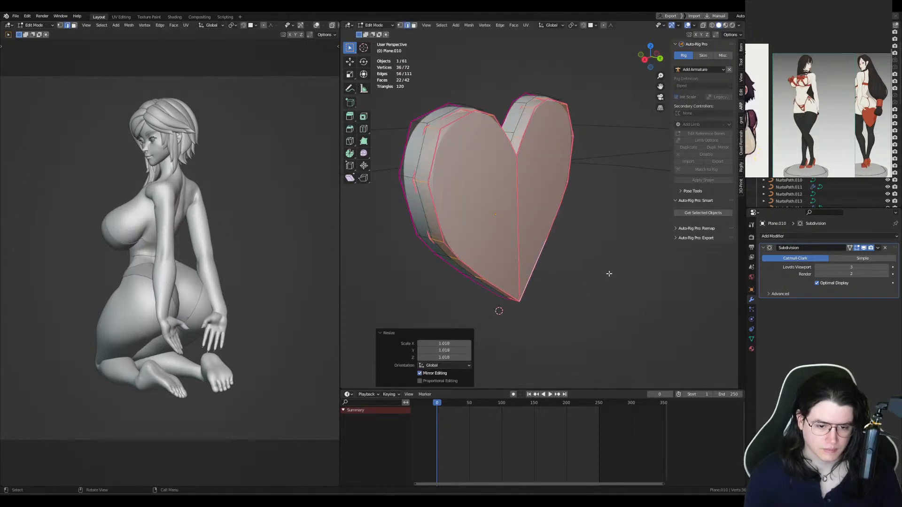
key(x)
click(606, 256)
Step: In face selection mode, select the face loop running around the heart's rim
middle_drag(562, 244, 599, 243)
key(3)
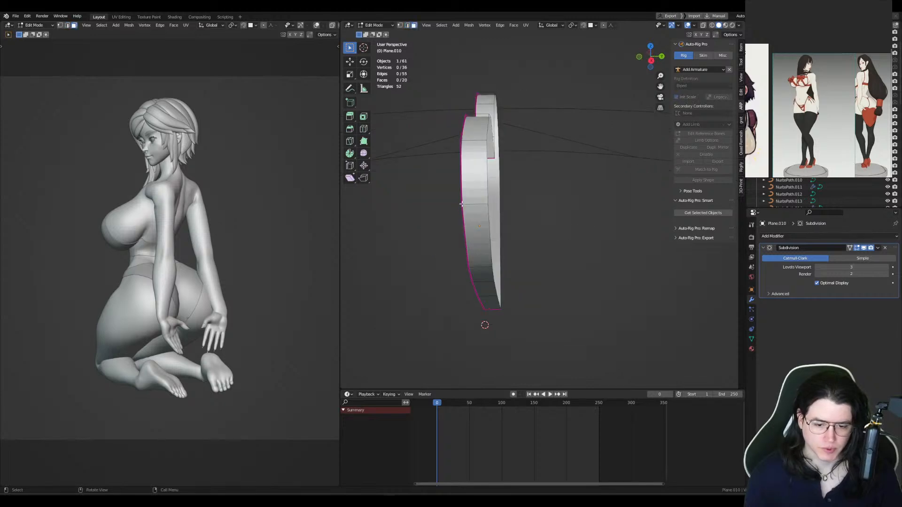
alt+click(474, 204)
key(ctrl+KP_1)
middle_drag(549, 220, 624, 225)
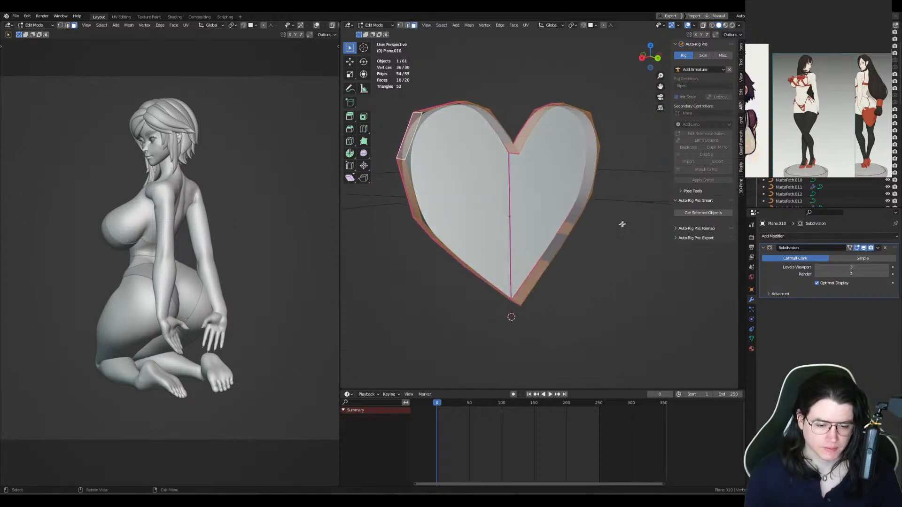
Step: Try to shrink or fatten the rim face loop, and undo the change
key(alt+s)
click(630, 229)
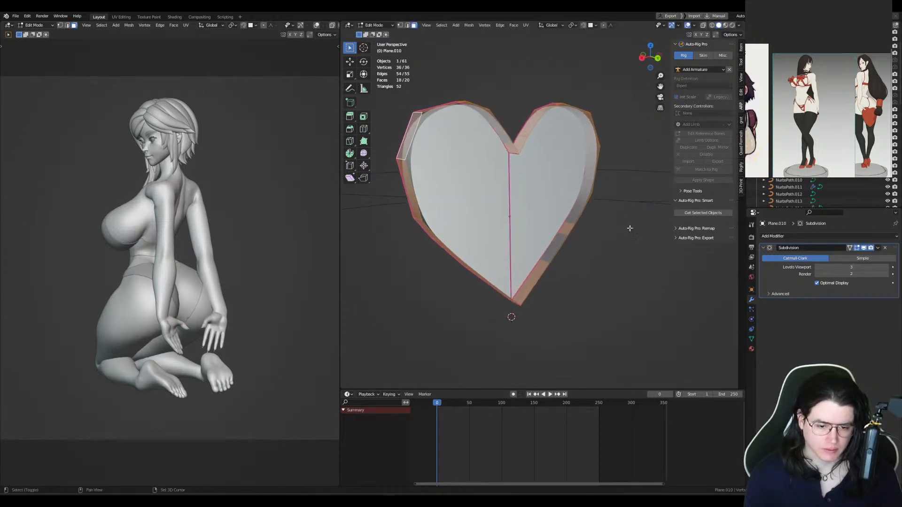
key(ctrl+z)
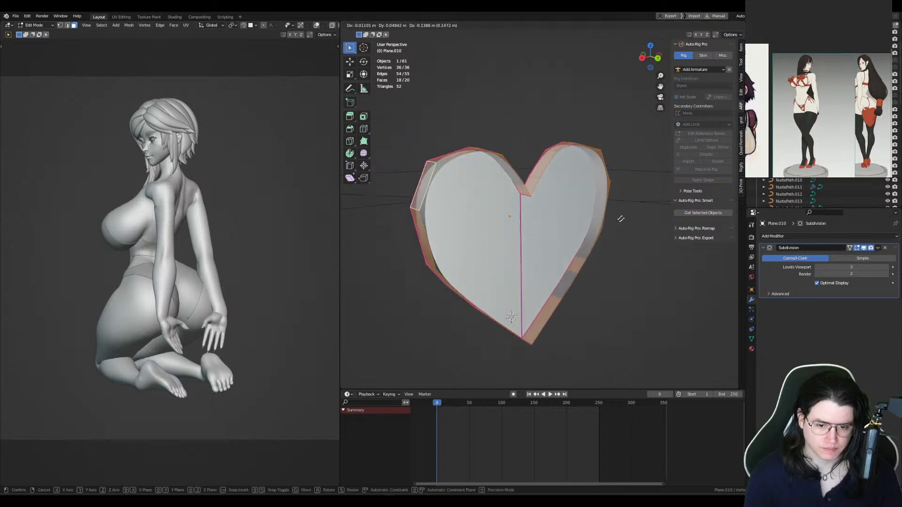
key(ctrl+z)
Step: Duplicate the rim face loop in place and shrink the copy slightly inward with Shrink/Fatten
alt+click(397, 158)
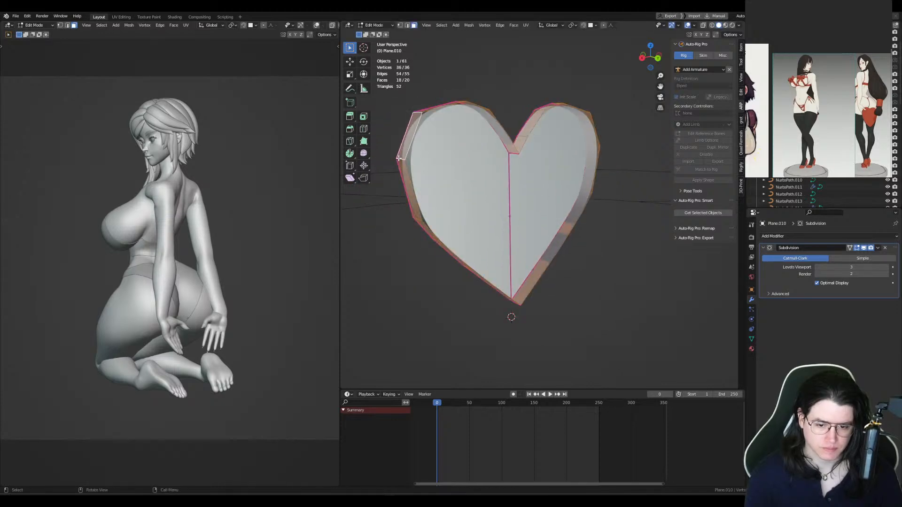
key(shift+d)
right_click(615, 203)
key(alt+s)
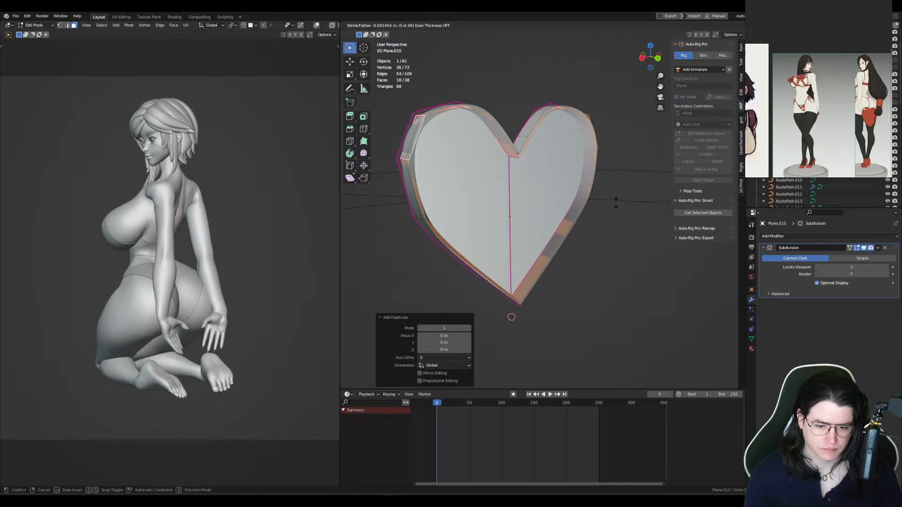
click(615, 203)
Step: Move one open edge loop of the duplicated rim outward along Y and fill it with a face
middle_drag(615, 203, 515, 154)
alt+click(520, 151)
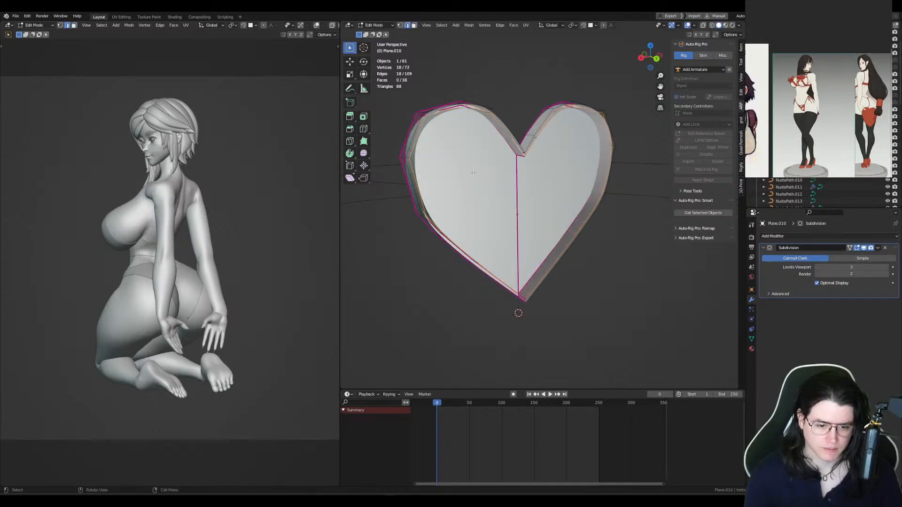
key(KP_3)
key(g)
key(y)
click(590, 179)
middle_drag(590, 179, 537, 153)
Step: Connect the notch and bottom tip vertices across the filled face, and crease the centre edge with a factor of 1
key(1)
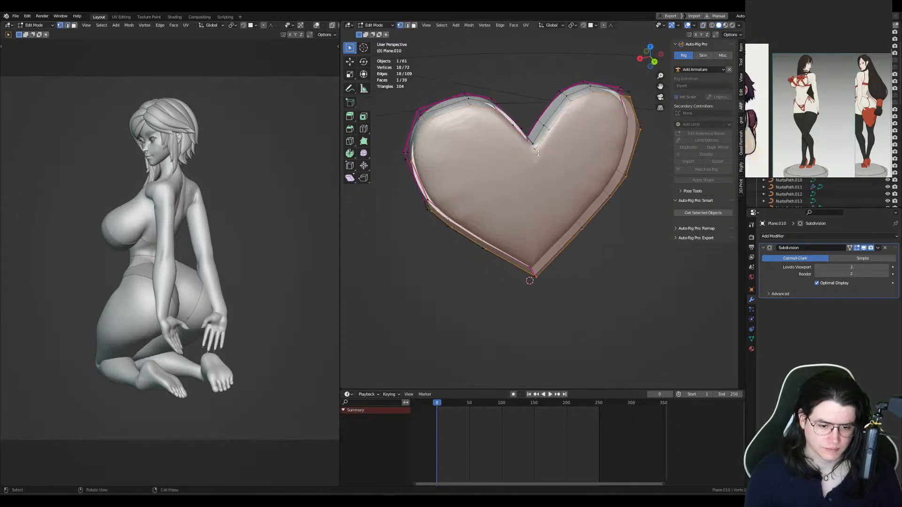
click(539, 198)
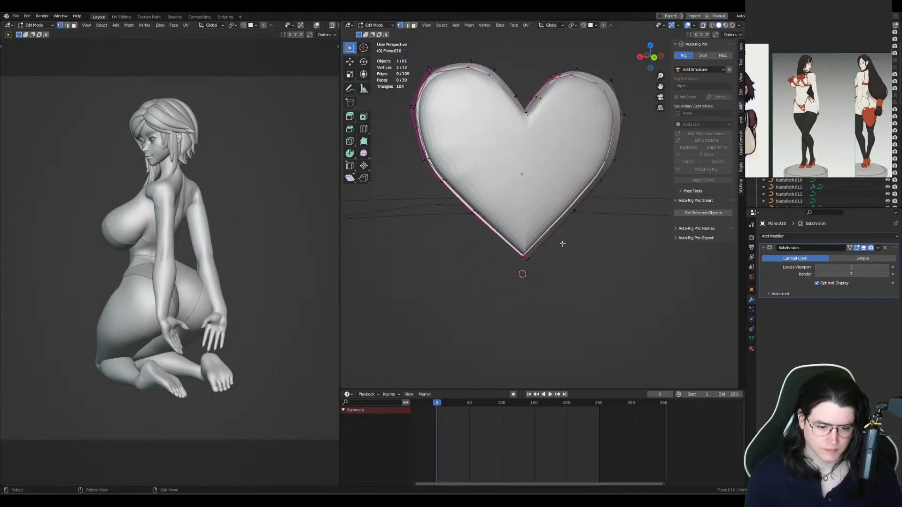
middle_drag(562, 244, 590, 246)
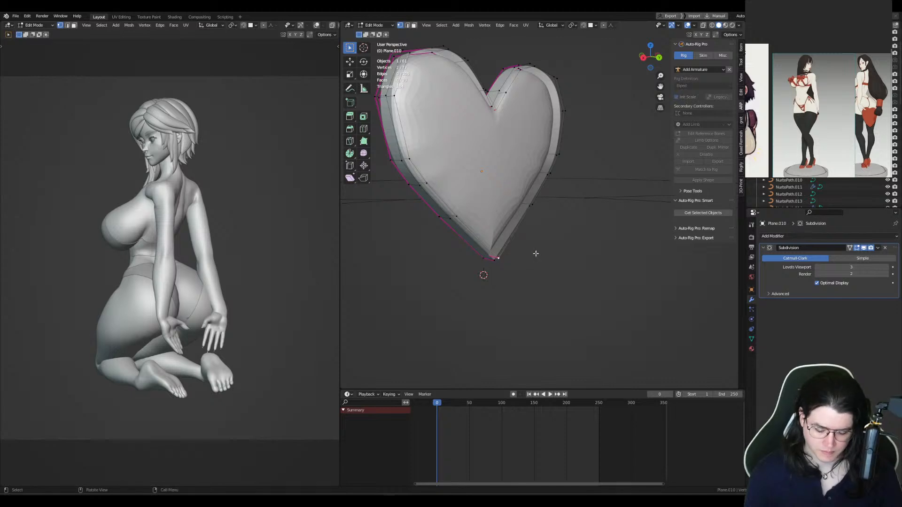
key(j)
key(2)
key(shift+e)
click(490, 201)
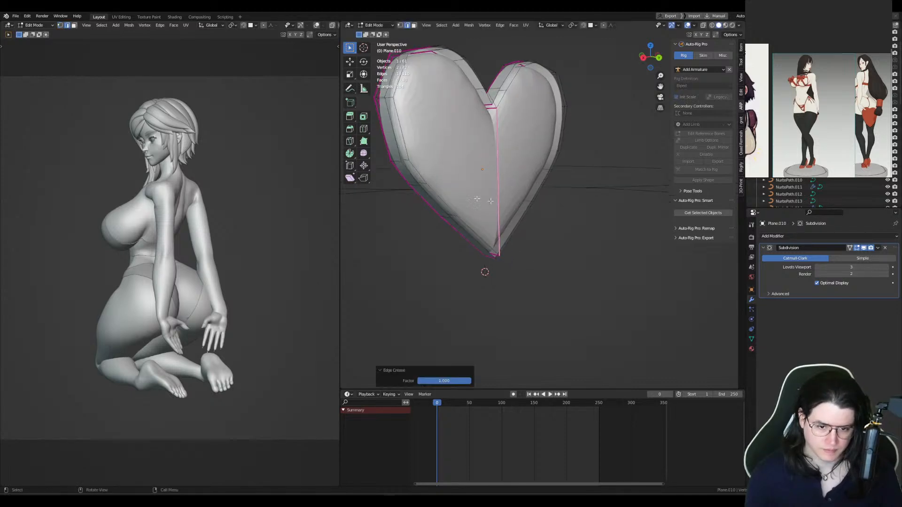
Step: Select both halves of the filled face and crease their edges with a factor of 1
key(3)
click(474, 195)
shift+click(522, 181)
key(shift+e)
click(658, 188)
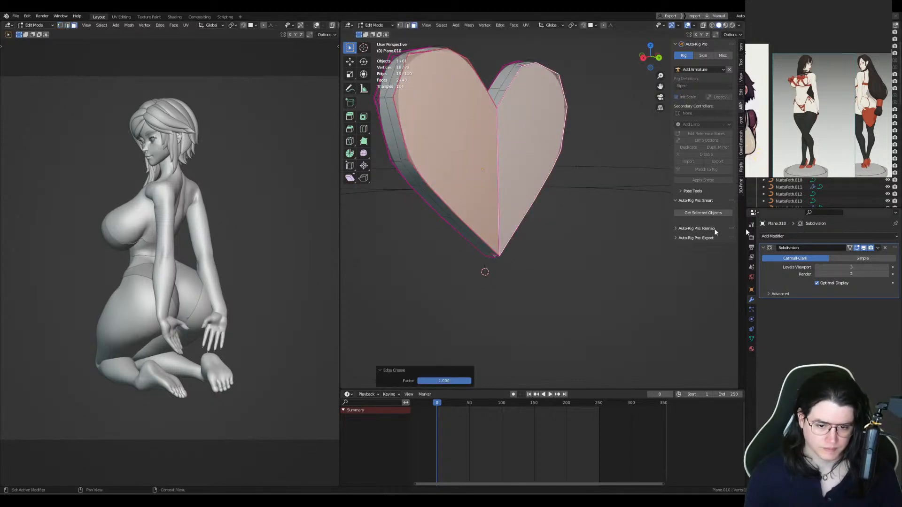
Step: Return to object mode and add a Solidify modifier to the heart after its Subdivision modifier
middle_drag(479, 214, 517, 217)
key(Tab)
middle_drag(433, 214, 606, 268)
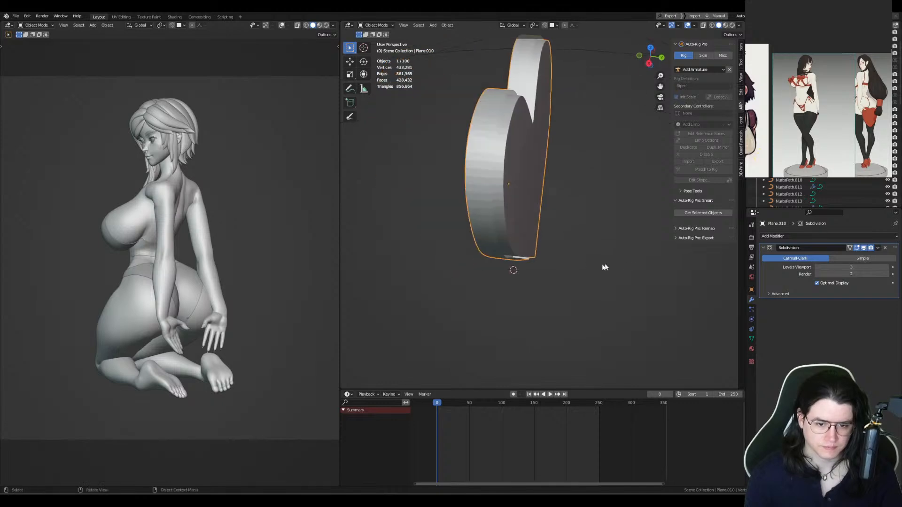
click(826, 237)
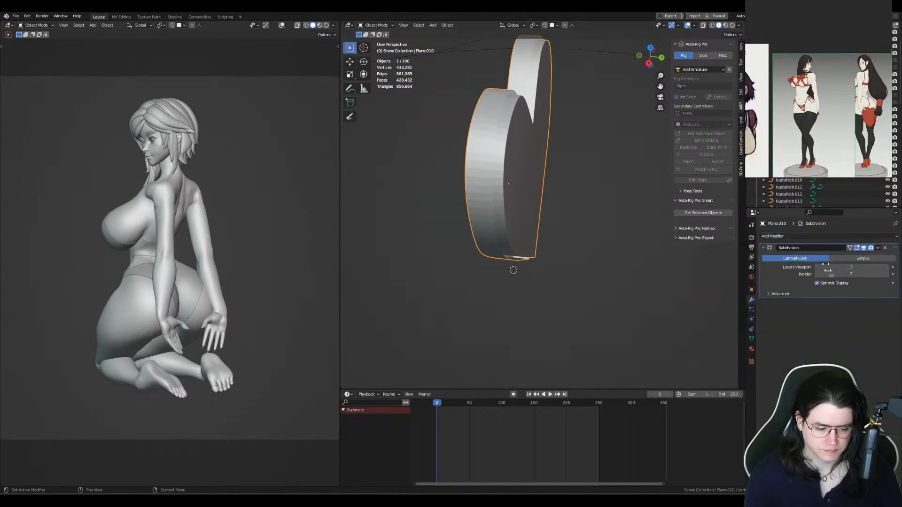
click(803, 237)
click(757, 358)
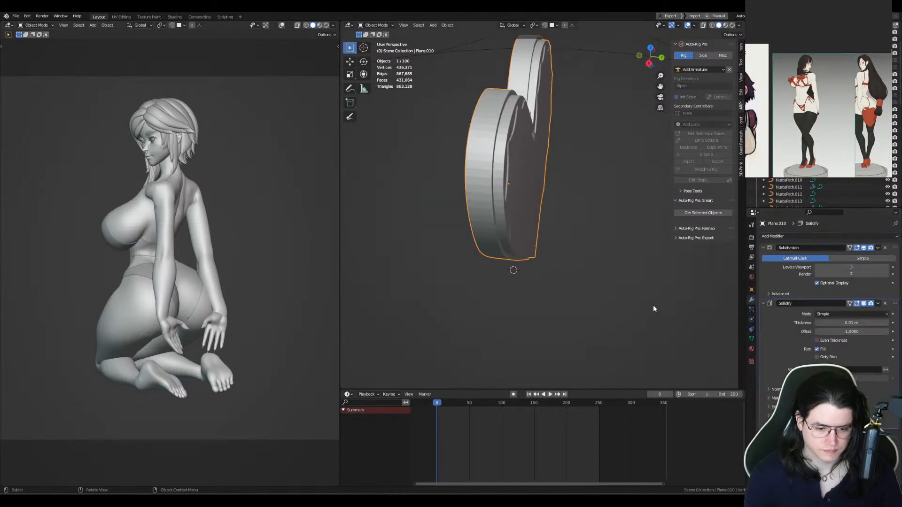
Step: Hide the selected front face geometry of the inner heart section in edit mode
middle_drag(654, 306, 548, 214)
key(Tab)
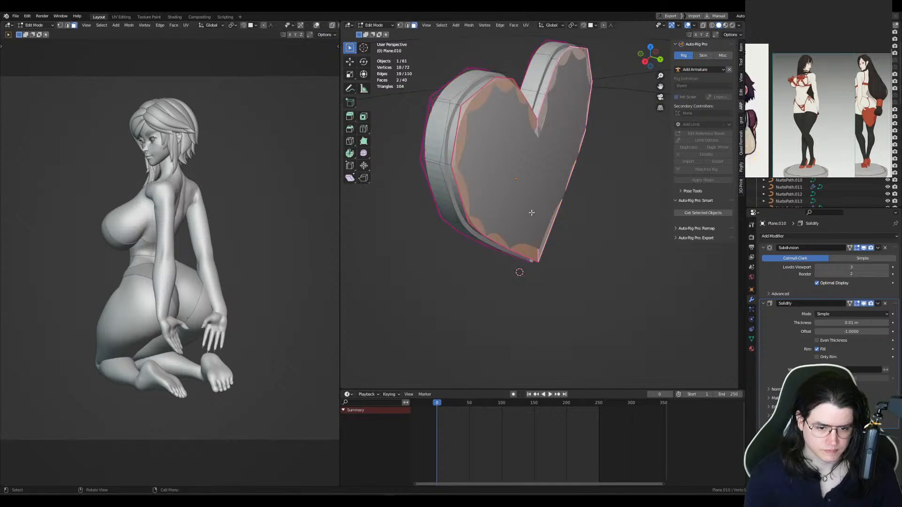
key(ctrl+t)
key(ctrl+z)
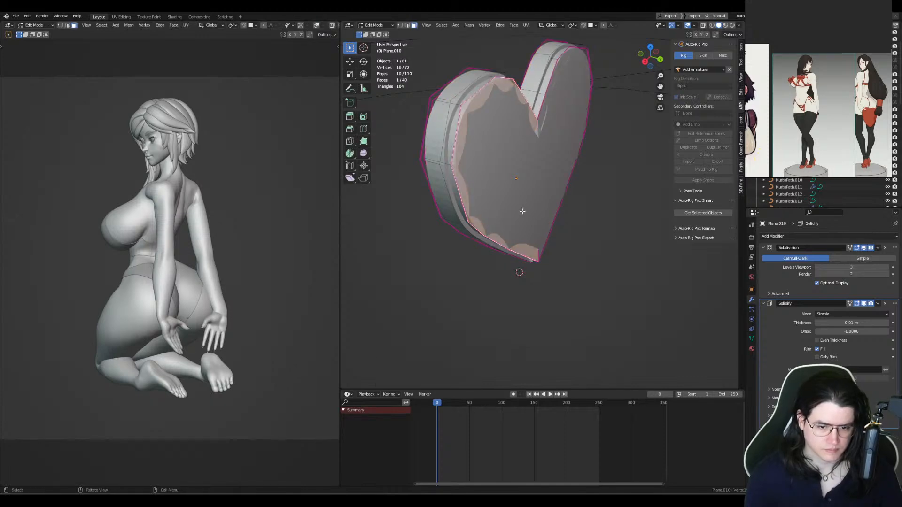
key(Tab)
key(Tab)
key(ctrl+l)
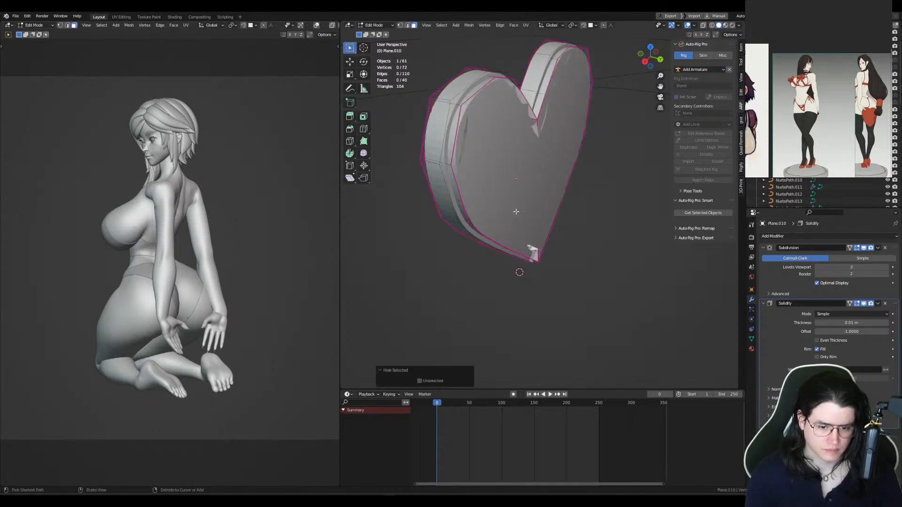
click(516, 212)
Step: Isolate the heart, select one section's linked faces, and set the Solidify thickness to 0.003 m
mouse_move(516, 212)
middle_down()
mouse_move(524, 201)
mouse_move(488, 199)
mouse_move(526, 199)
middle_up()
key(Tab)
key(1)
key(Tab)
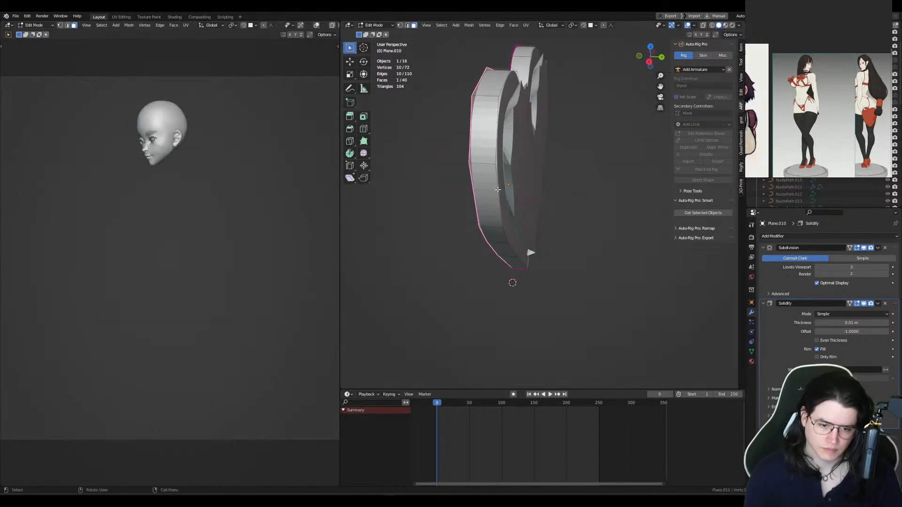
key(ctrl+l)
click(867, 306)
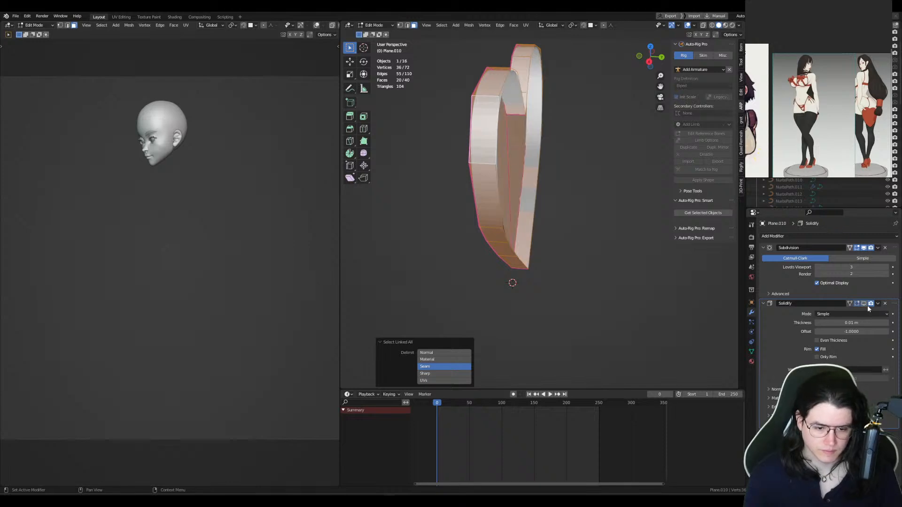
click(867, 305)
drag(851, 323, 832, 323)
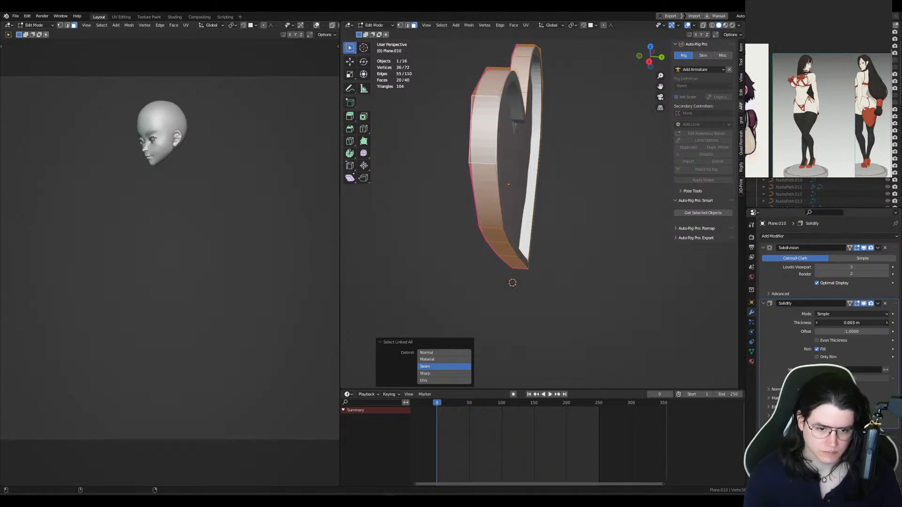
Step: Apply location, rotation and scale to the isolated heart and try a different Solidify thickness
key(ctrl+Tab)
click(570, 220)
key(ctrl+a)
click(571, 222)
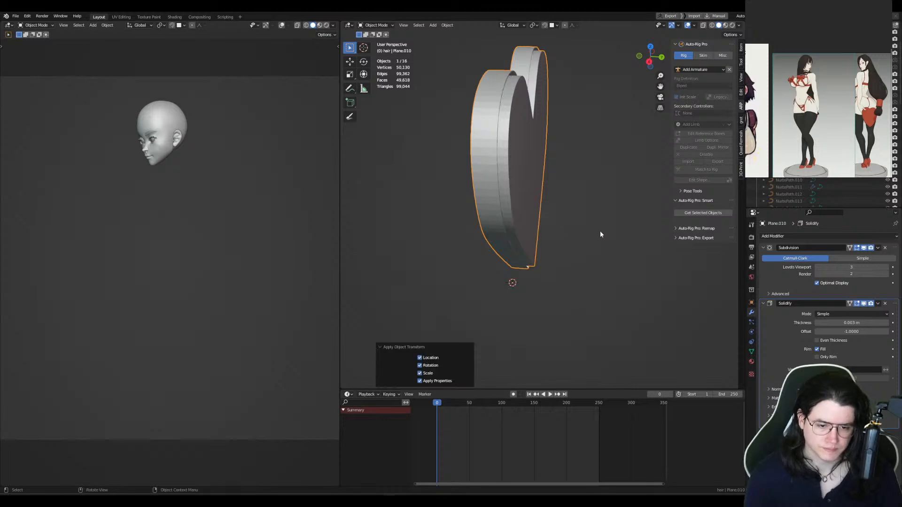
middle_drag(599, 234, 560, 235)
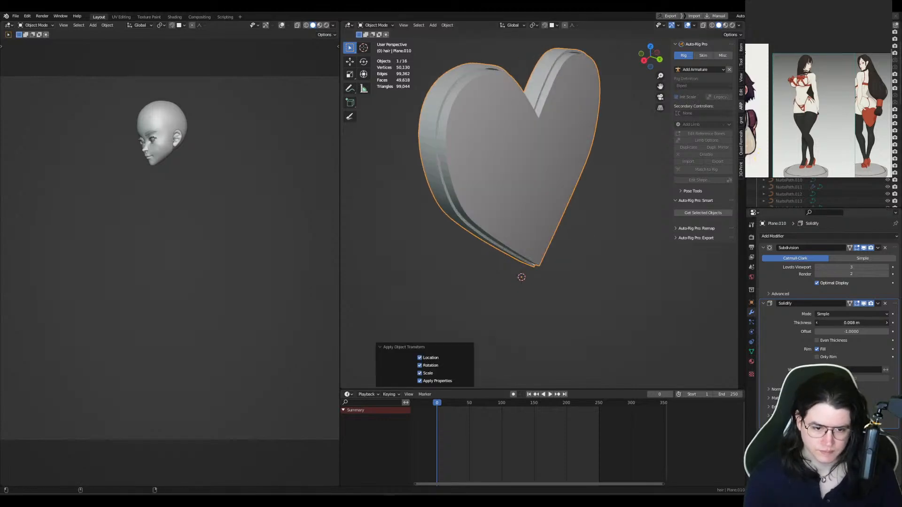
Step: Undo the transform application, the Solidify thickness changes and the heart's isolation
key(ctrl+z)
key(ctrl+z)
key(ctrl+z)
key(ctrl+z)
key(ctrl+z)
key(ctrl+z)
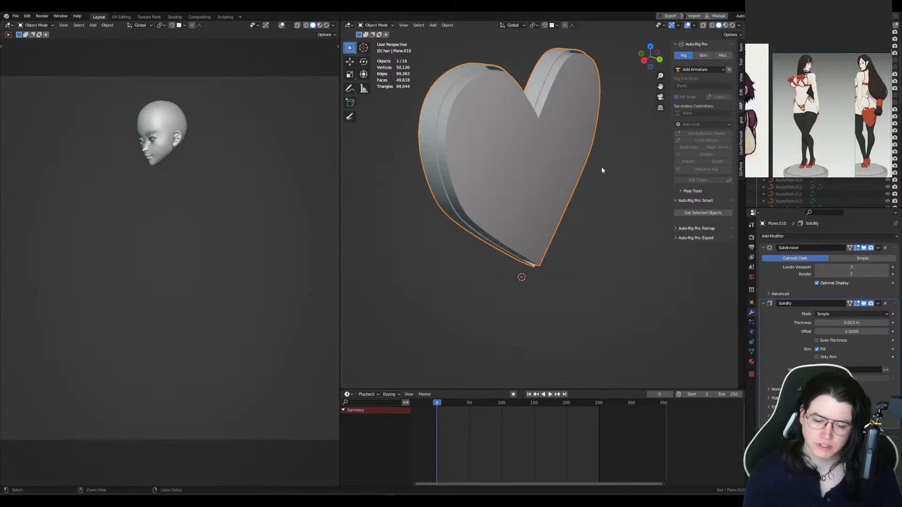
key(ctrl+z)
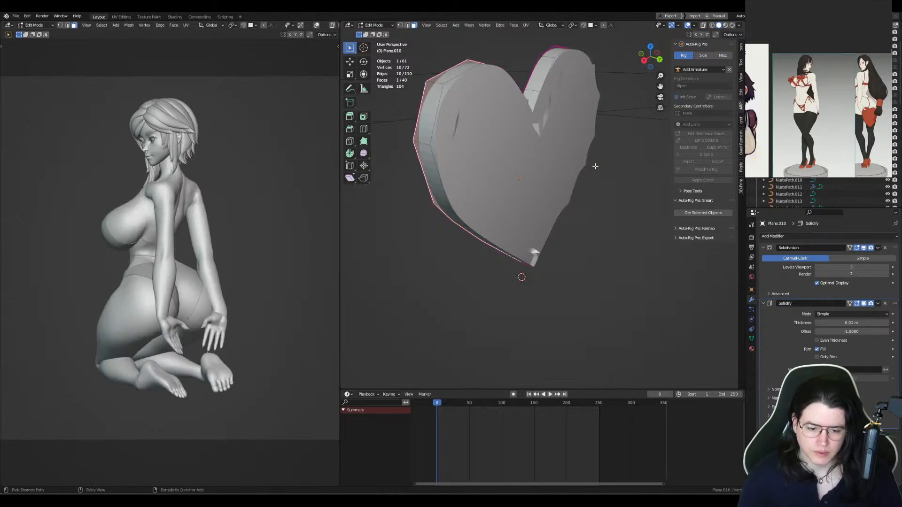
key(ctrl+shift+z)
key(ctrl+shift+z)
key(ctrl+z)
key(ctrl+z)
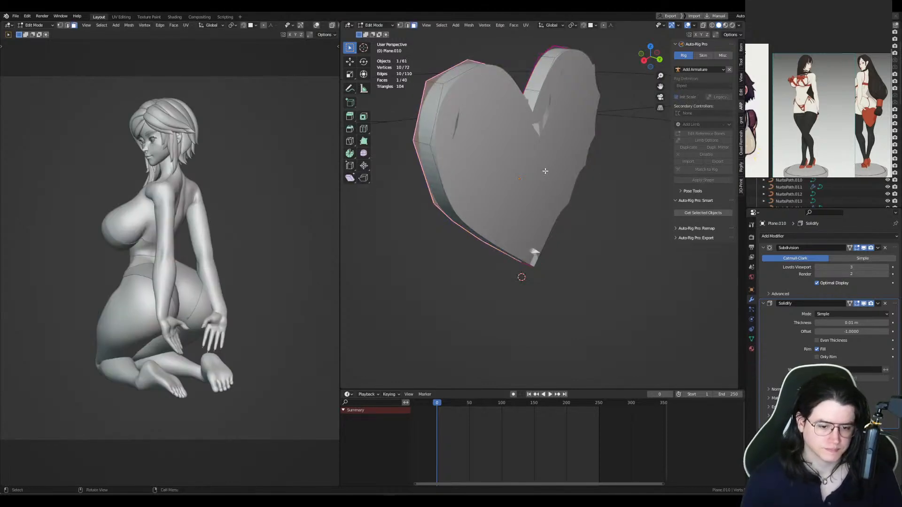
Step: Apply location, rotation and scale to the heart, collapse its modifier settings, and shade it smooth
key(Tab)
key(ctrl+a)
click(563, 233)
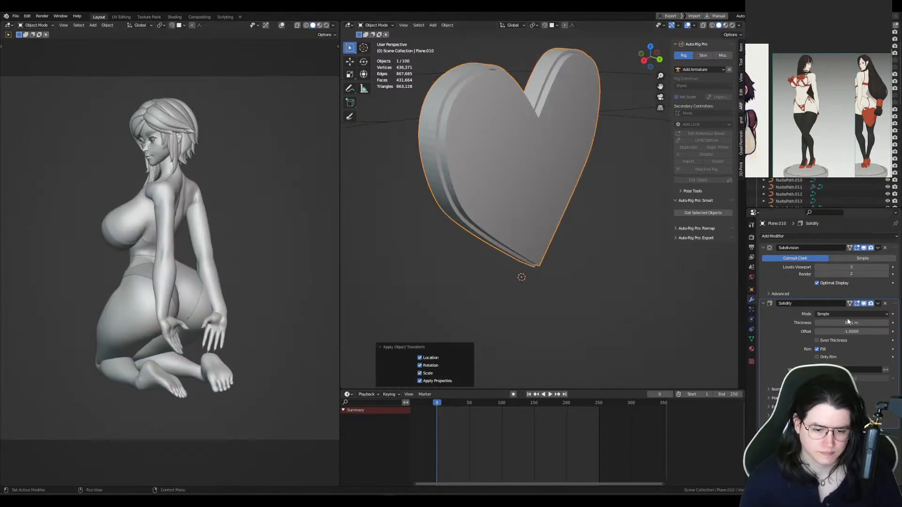
middle_drag(544, 248, 598, 255)
ctrl+click(764, 303)
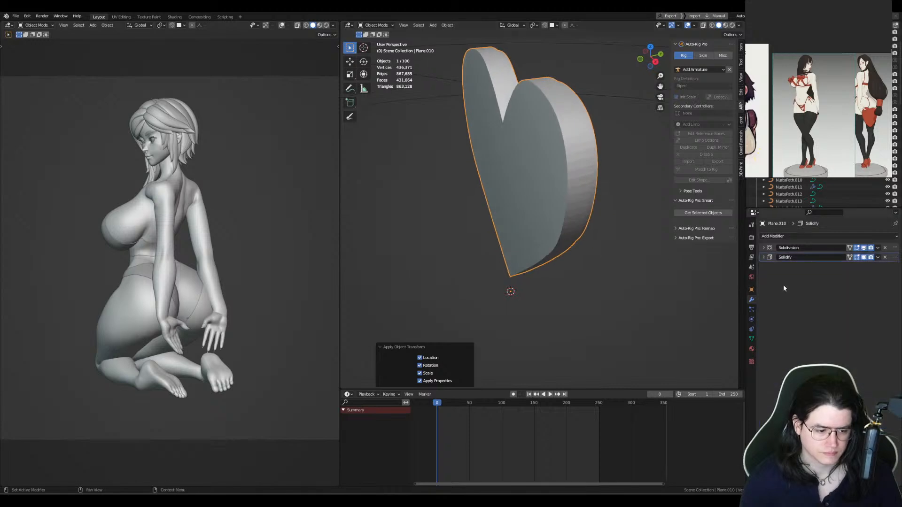
right_click(527, 197)
click(527, 197)
middle_drag(606, 209, 533, 195)
Step: Reveal the hidden faces and move the linked inner heart section about 0.011 m along Y
key(Tab)
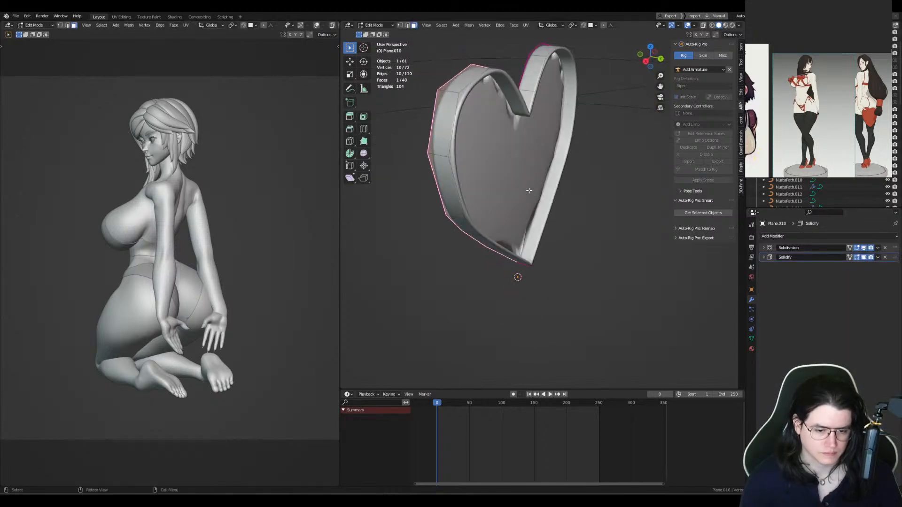
click(529, 191)
key(alt+h)
click(518, 188)
key(ctrl+l)
key(KP_1)
key(KP_3)
key(g)
key(y)
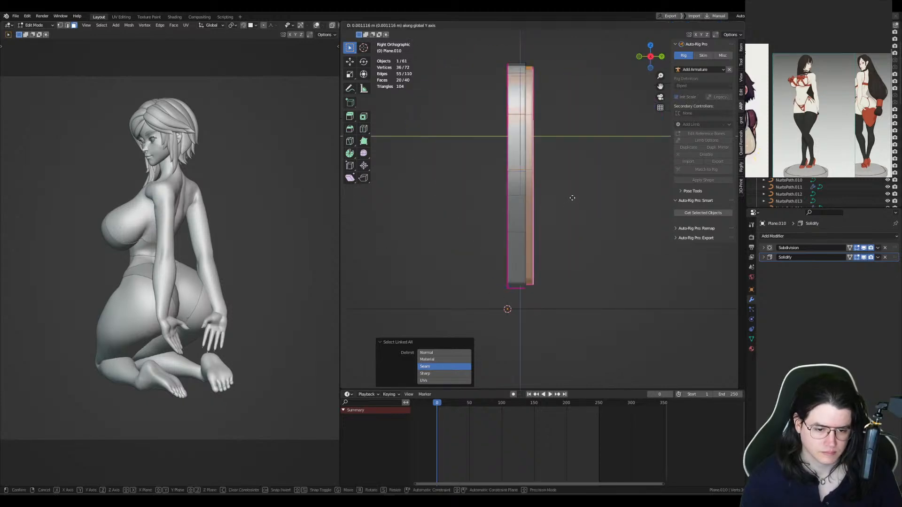
click(546, 202)
Step: Add a Bevel modifier to the heart with an amount of 0.003 m and one segment
middle_drag(546, 202, 621, 210)
key(ctrl+Tab)
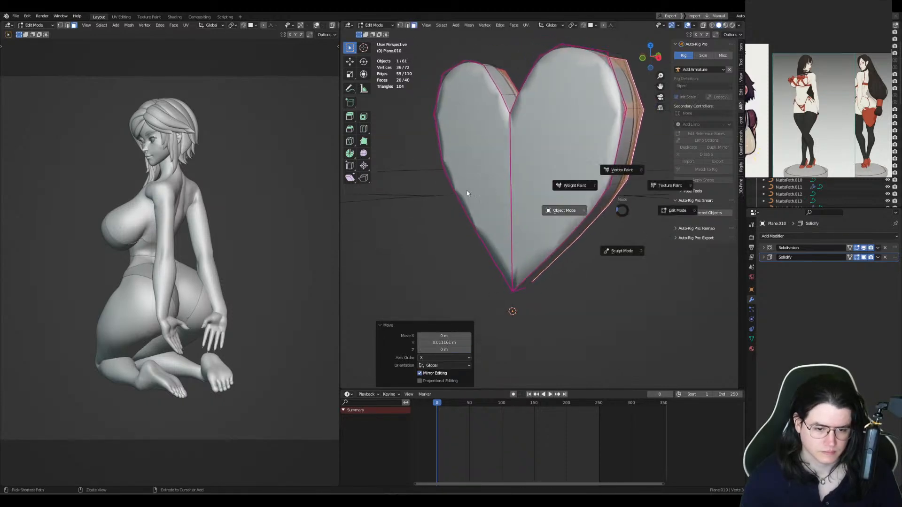
click(467, 194)
click(825, 238)
click(794, 267)
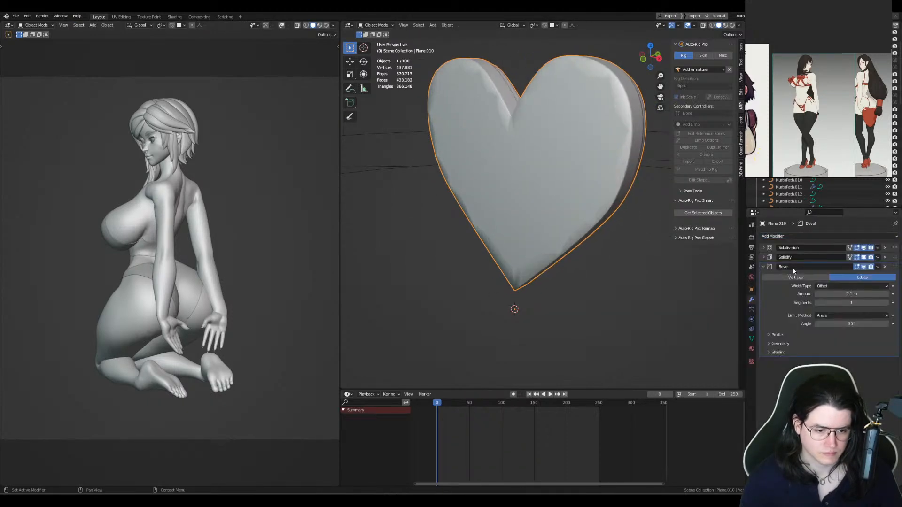
click(889, 303)
click(889, 303)
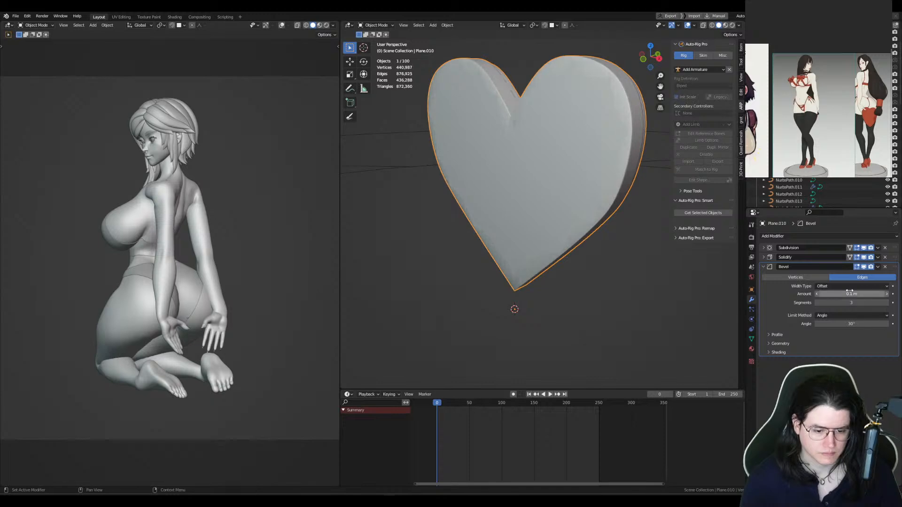
drag(852, 294, 844, 293)
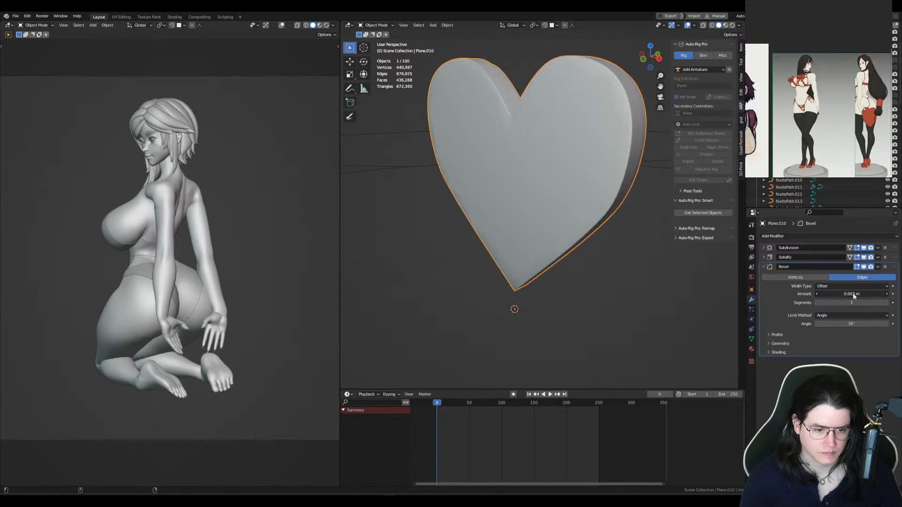
click(817, 303)
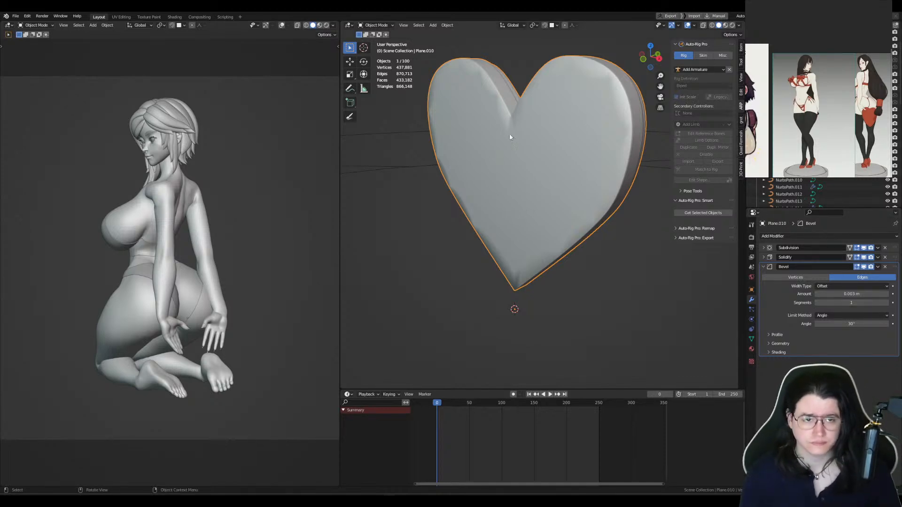
Step: Inset both halves of the heart's front face and merge the inset faces at their centre
key(KP_1)
key(Tab)
scroll(567, 195, up, 2)
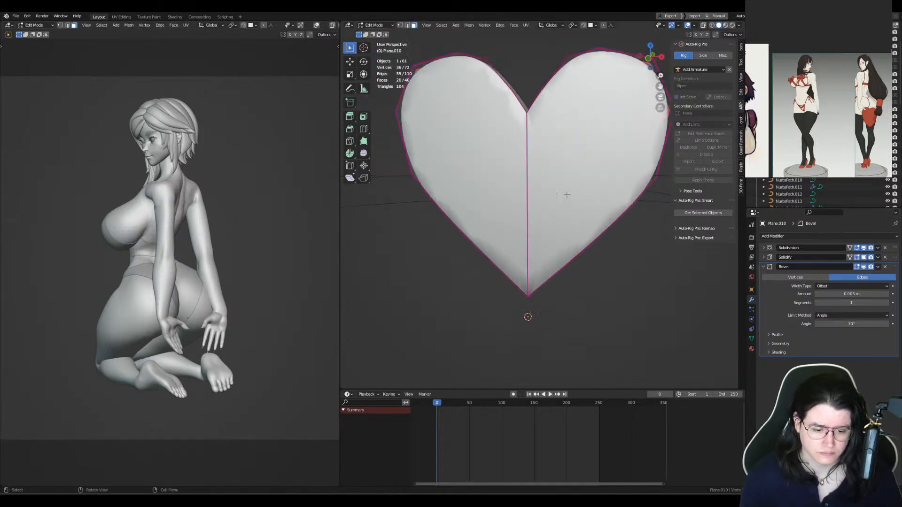
scroll(567, 195, down, 2)
click(567, 195)
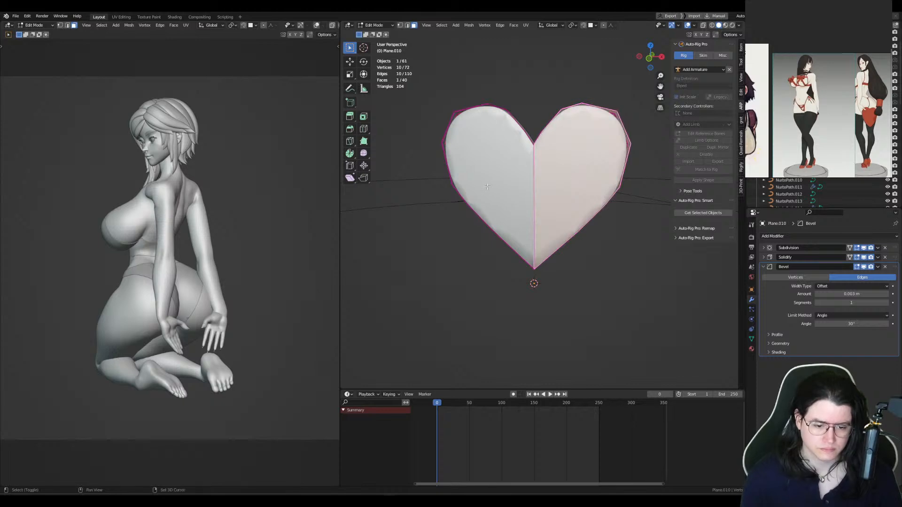
shift+click(487, 187)
key(i)
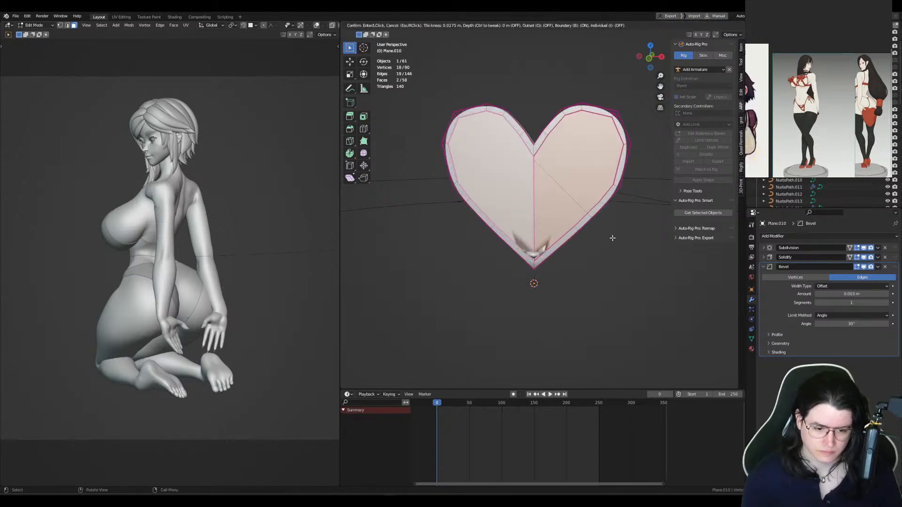
click(613, 238)
key(m)
click(613, 238)
Step: Inset both halves of the heart's opposite face by about 0.015 m and merge them at their centre
middle_drag(607, 229, 484, 225)
click(527, 201)
shift+click(586, 195)
key(i)
click(616, 210)
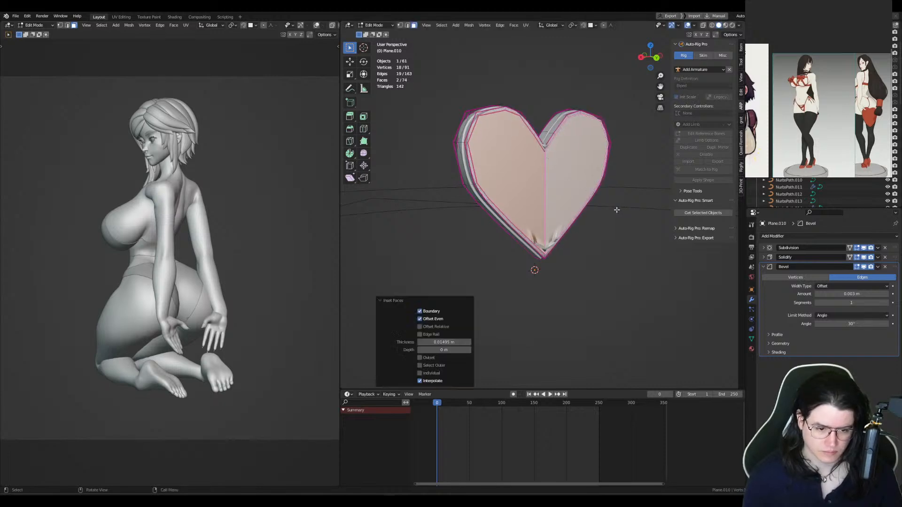
key(m)
click(616, 210)
middle_drag(586, 210, 619, 217)
key(Tab)
middle_drag(501, 219, 554, 176)
Step: Raise the vertices at the heart's upper notch along Z using proportional editing with sharp falloff
key(Tab)
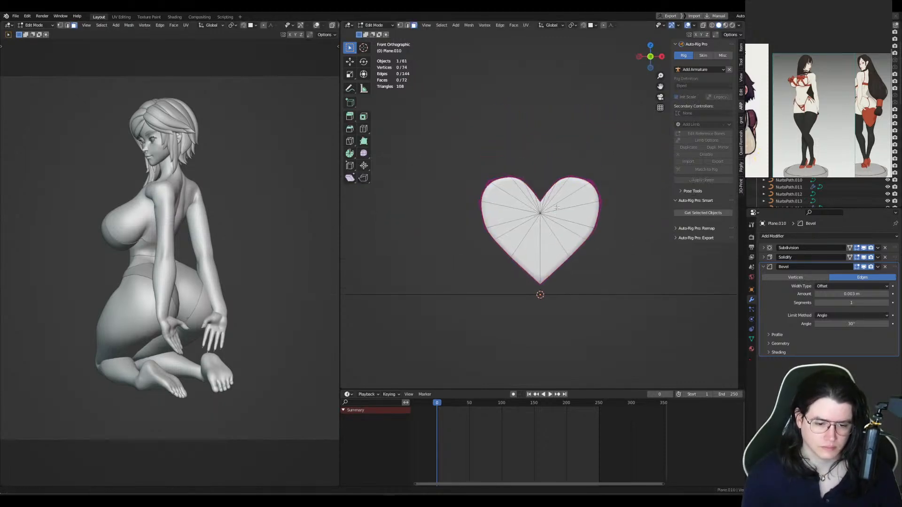
scroll(516, 139, up, 2)
key(1)
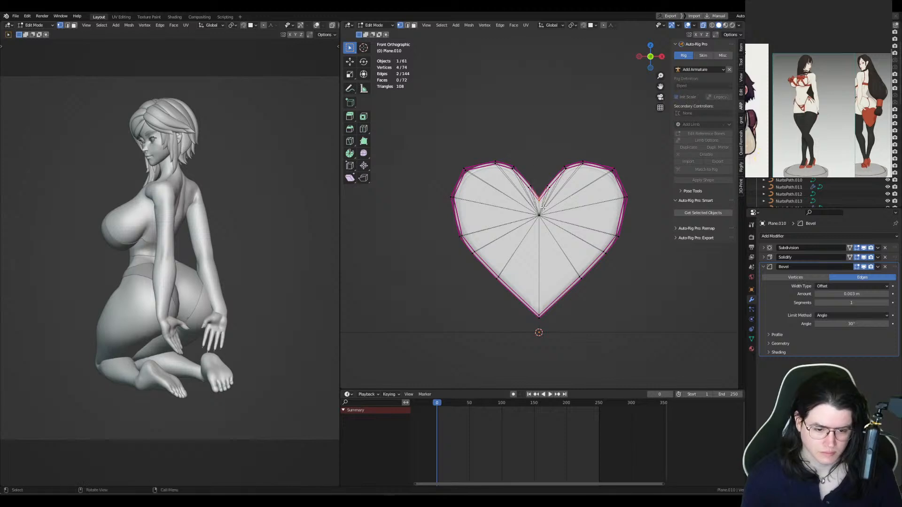
key(g)
key(z)
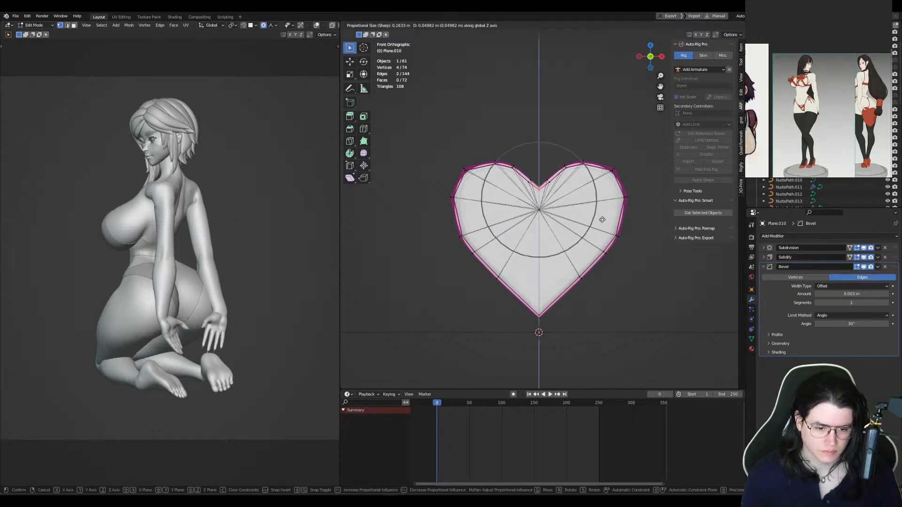
click(602, 215)
key(Tab)
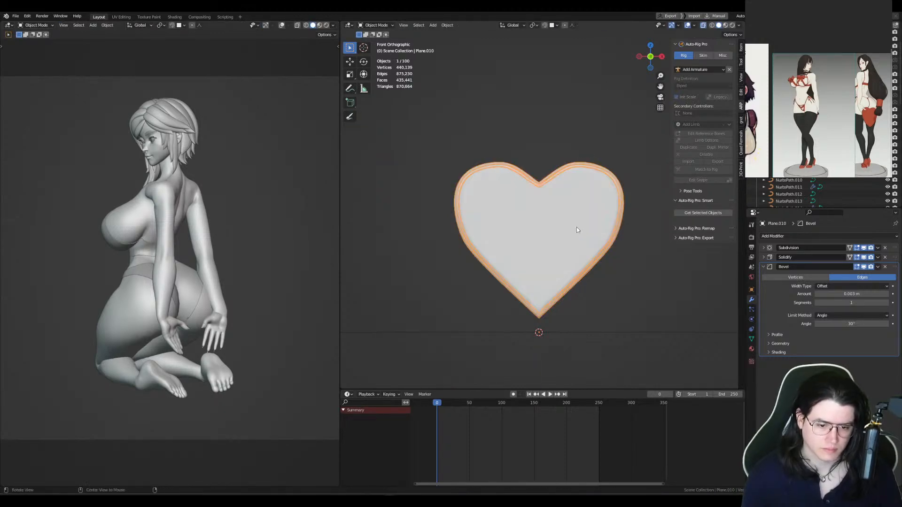
Step: Duplicate the heart in place and move the copy down along Z, below the original
scroll(577, 227, down, 8)
mouse_move(555, 227)
shift+middle_down()
mouse_move(552, 196)
mouse_move(560, 233)
shift+middle_up()
key(shift+d)
right_click(567, 168)
key(g)
key(z)
click(567, 269)
Step: Move the original heart in side view up to the character's feet, behind the body
click(541, 186)
scroll(553, 193, down, 4)
alt+shift+drag(561, 232, 560, 308)
key(KP_3)
alt+shift+drag(542, 269, 519, 282)
key(g)
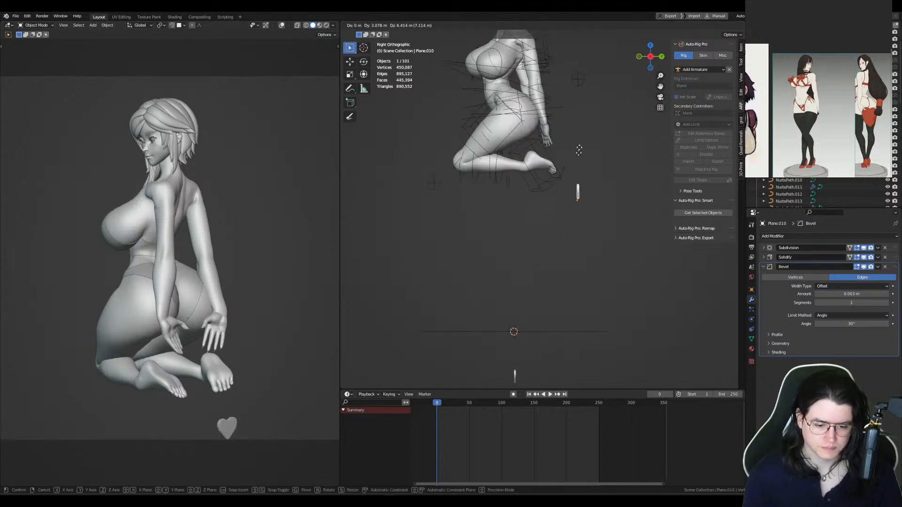
click(593, 153)
Step: Rotate the heart 180° about the Z axis in back view
scroll(591, 159, up, 4)
alt+drag(592, 162, 512, 228)
key(ctrl+KP_1)
scroll(581, 187, up, 3)
alt+shift+drag(581, 187, 549, 249)
text(r)
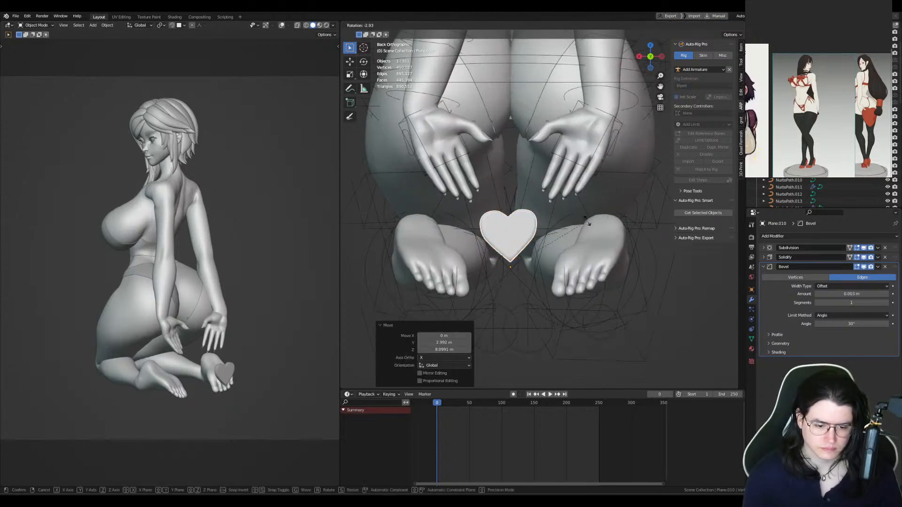
text(z180)
key(Return)
Step: Enlarge the heart to about 2.7 times its size and lower it about 0.5 m along Z between the feet
key(s)
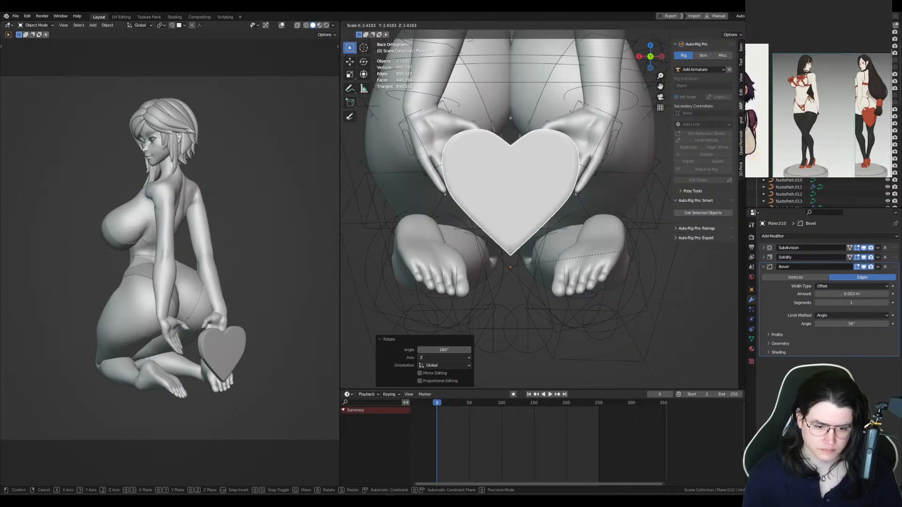
click(502, 262)
key(s)
key(z)
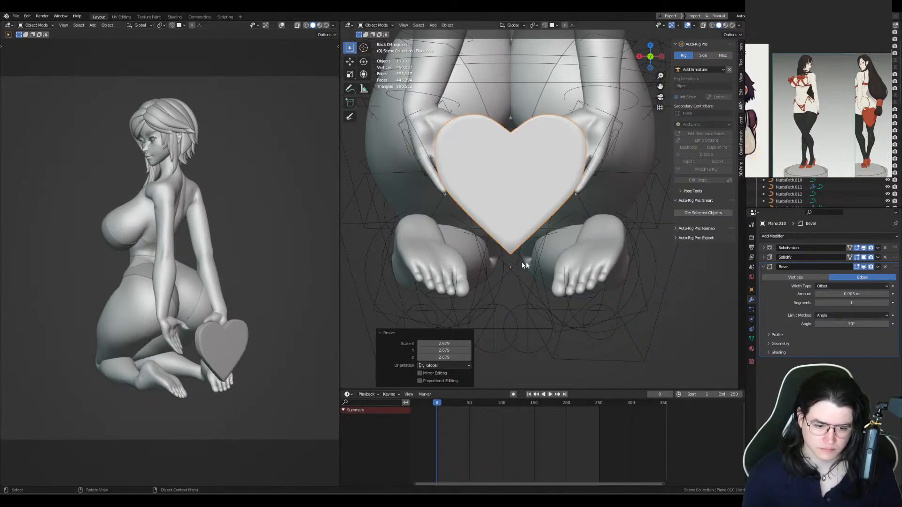
click(641, 252)
key(g)
key(z)
click(627, 282)
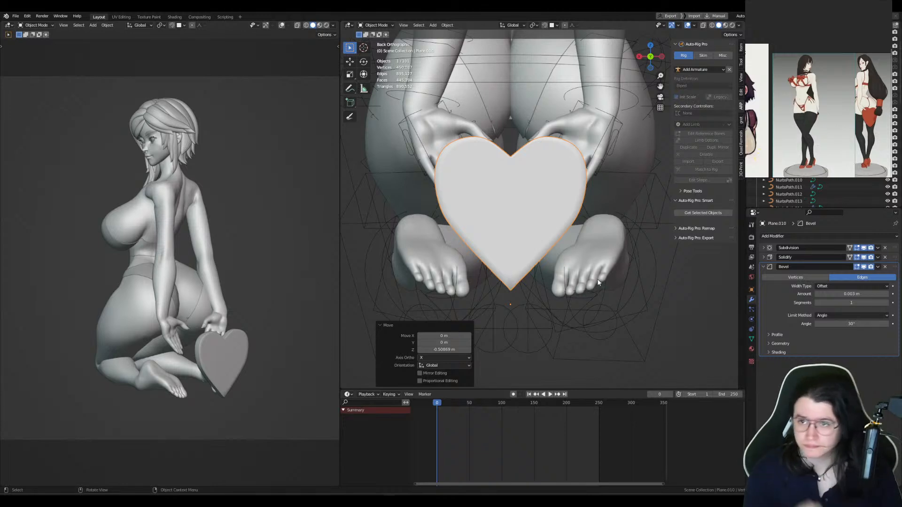
Step: Apply all transforms to the heart and move it about 1.1 m along Y towards the body, between the hands
key(ctrl+a)
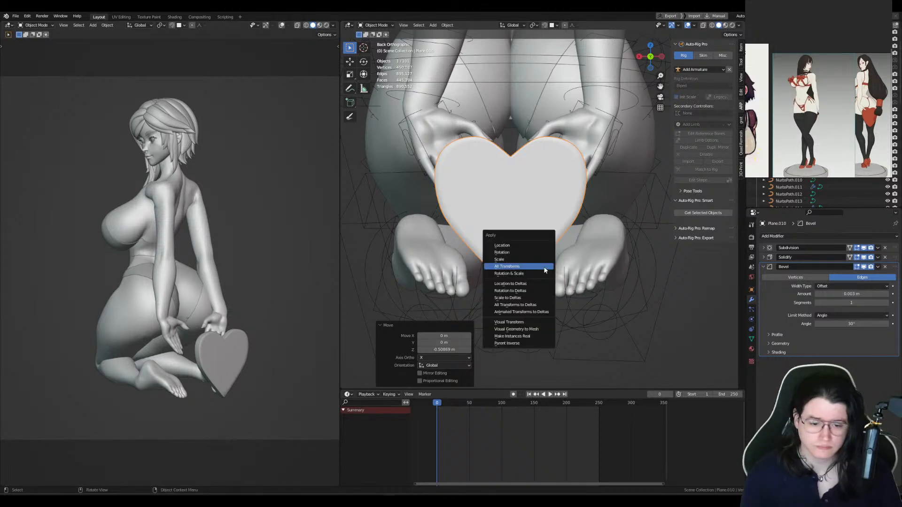
click(508, 262)
key(KP_3)
key(g)
key(y)
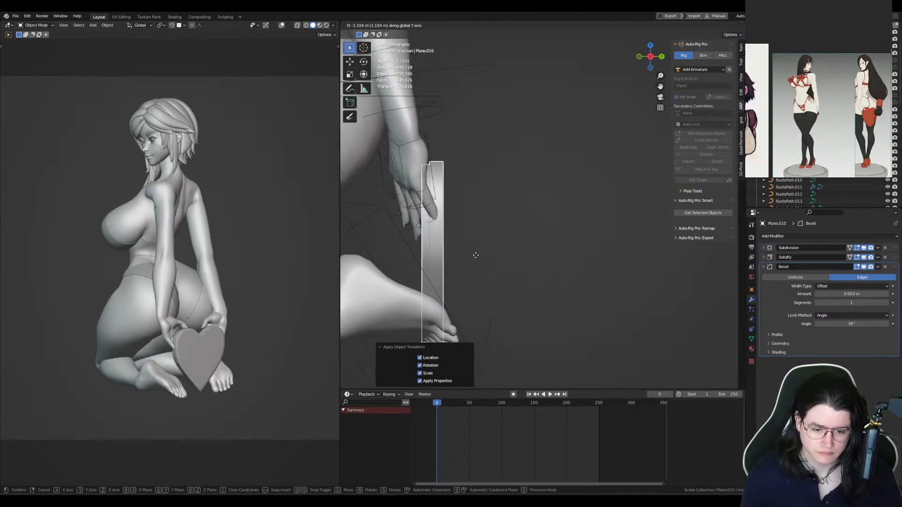
click(559, 254)
key(ctrl+KP_1)
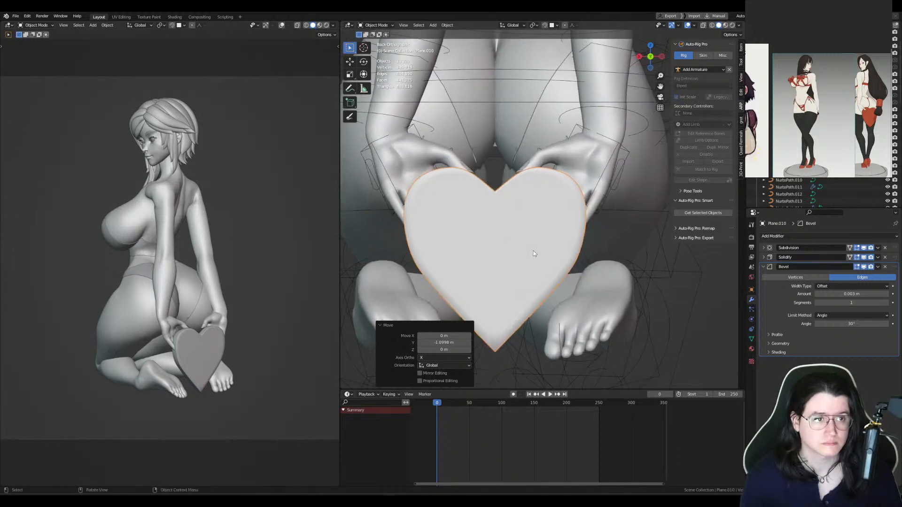
shift+middle_drag(539, 252, 549, 260)
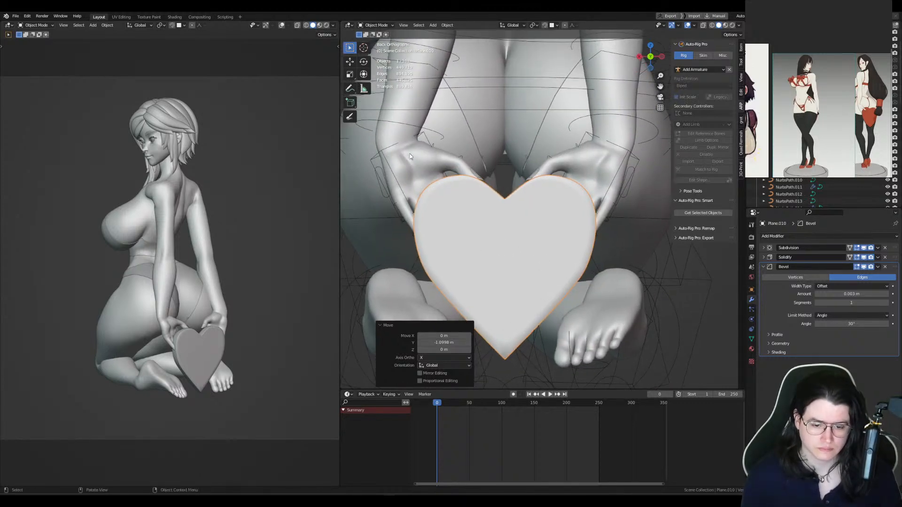
Step: Adjust the heart's height between the hands along Z and tilt it about 5° in side view
key(KP_3)
key(g)
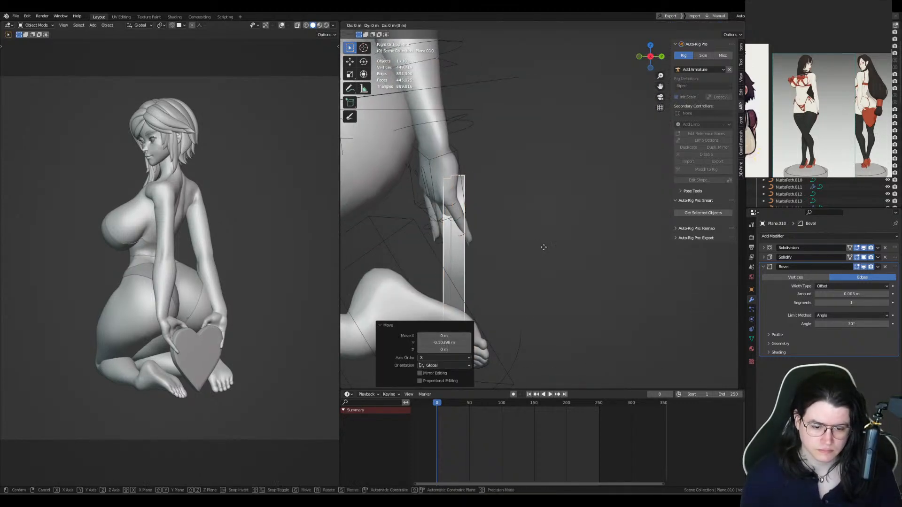
key(z)
click(552, 242)
key(g)
key(y)
right_click(568, 234)
mouse_move(547, 256)
shift+middle_down()
mouse_move(578, 218)
mouse_move(540, 243)
mouse_move(554, 245)
shift+middle_up()
key(r)
click(588, 236)
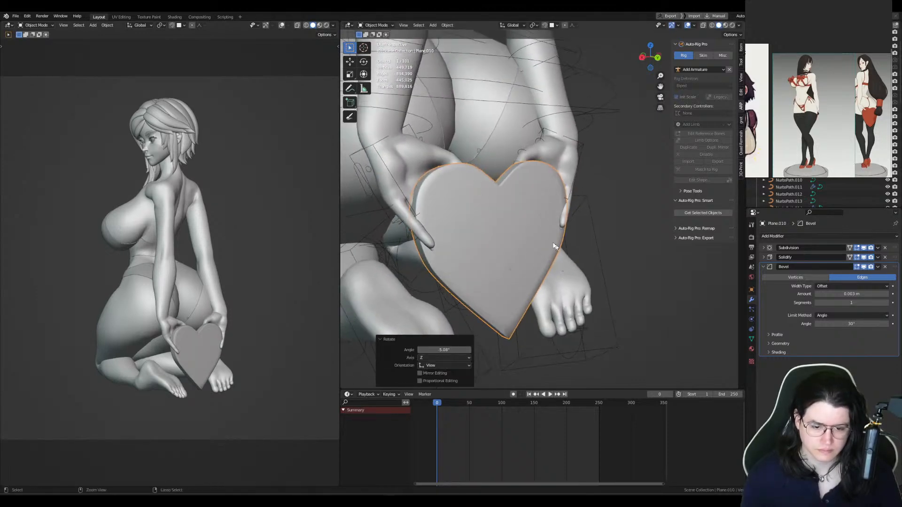
Step: Put the character rig in Pose Mode and rotate the left hand control about 23° around its local Y axis
click(383, 163)
key(ctrl+Tab)
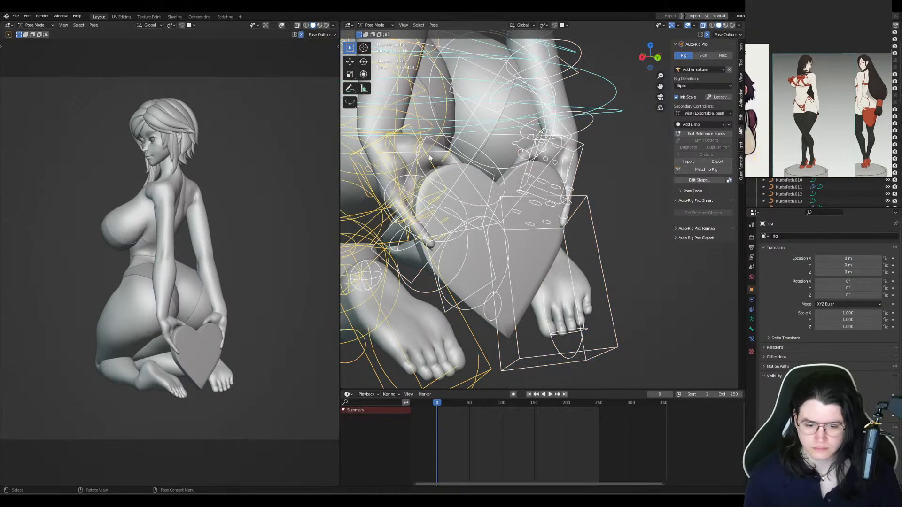
click(395, 162)
click(392, 155)
click(393, 155)
key(alt+z)
click(395, 133)
alt+middle_drag(396, 141, 465, 181)
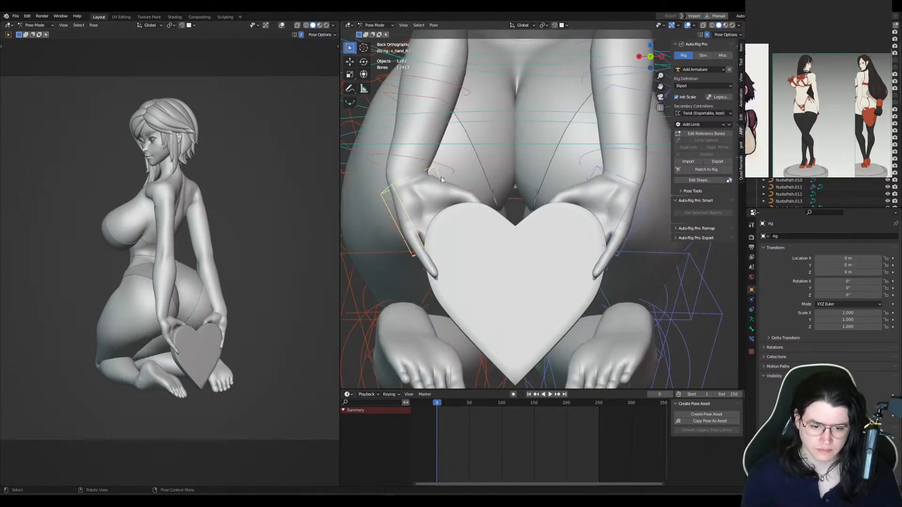
key(r)
key(y)
key(y)
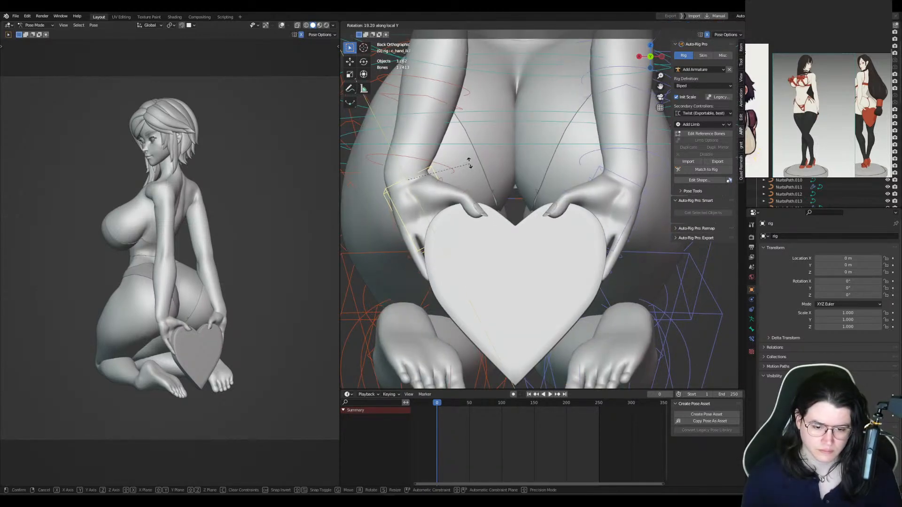
key(Return)
Step: Rotate the left thumb's second control 17.3° in back view so the thumb bends over the heart
key(alt+z)
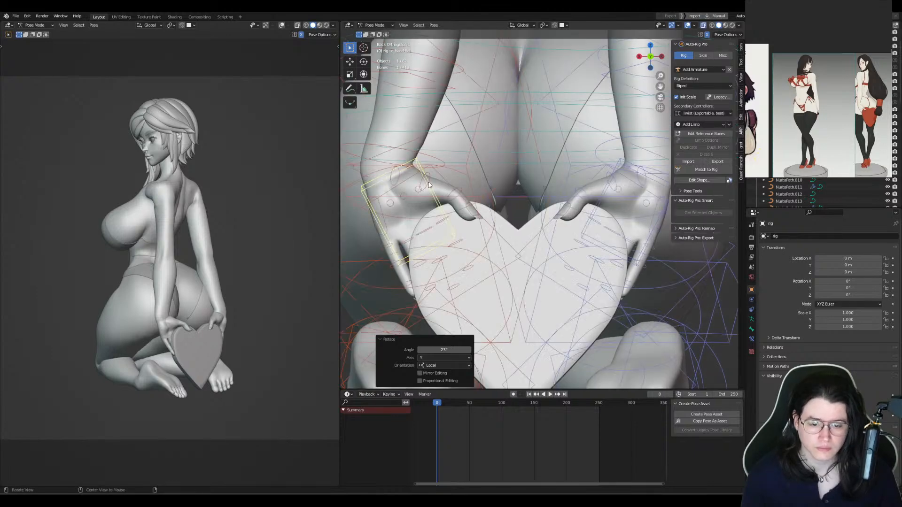
click(420, 187)
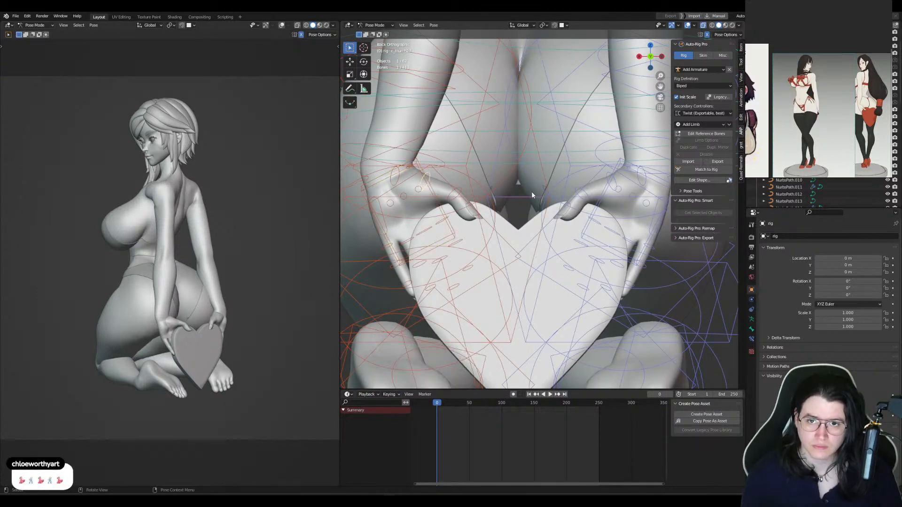
key(r)
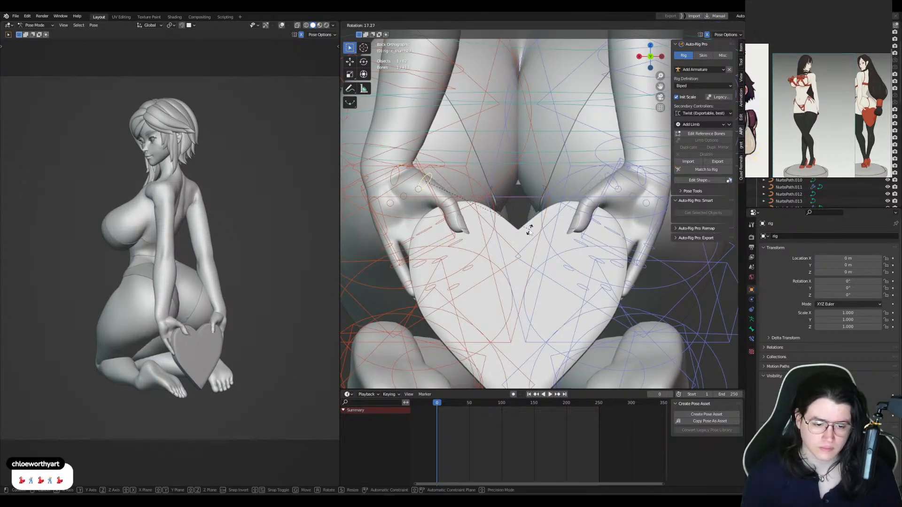
key(Return)
Step: Move the left thumb's first control about 0.022 m along the global Y axis
middle_drag(527, 216, 473, 238)
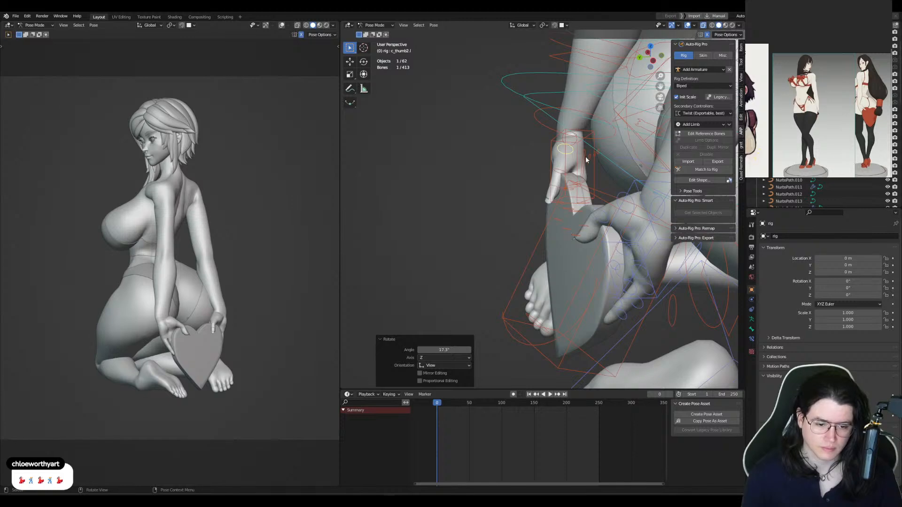
click(576, 147)
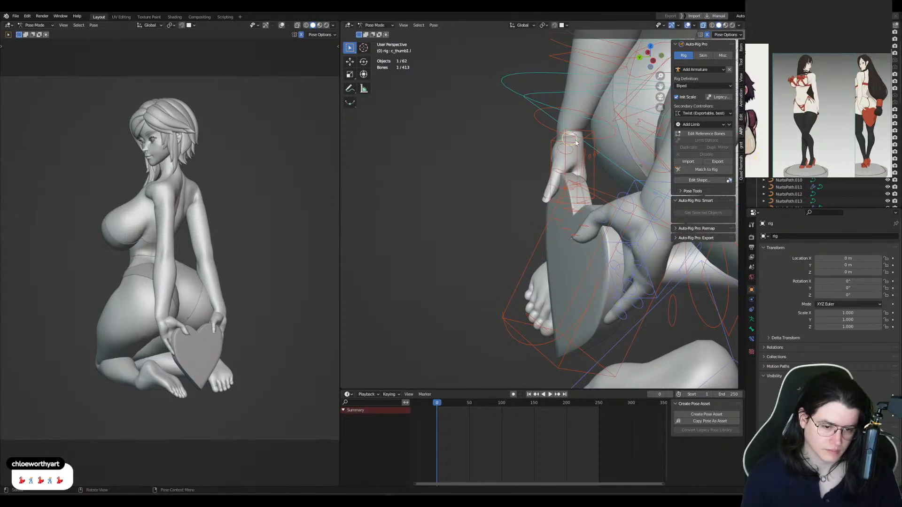
key(g)
key(y)
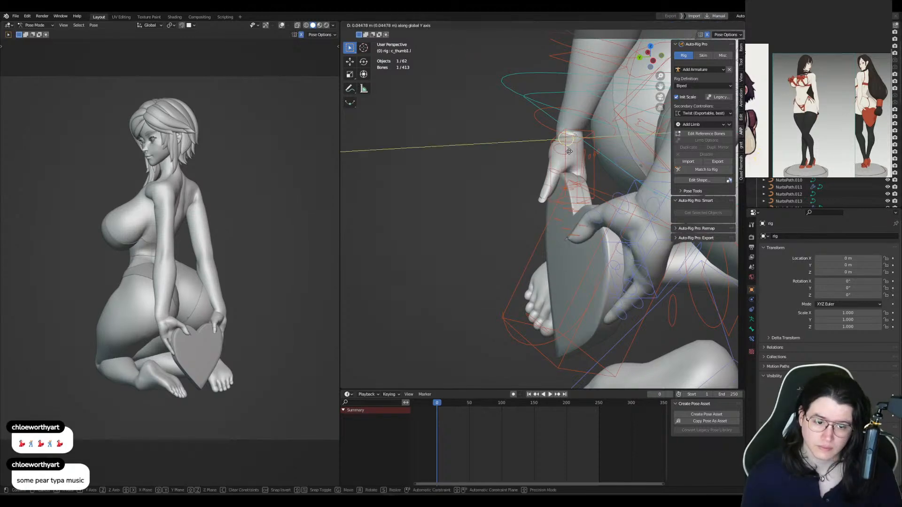
click(571, 153)
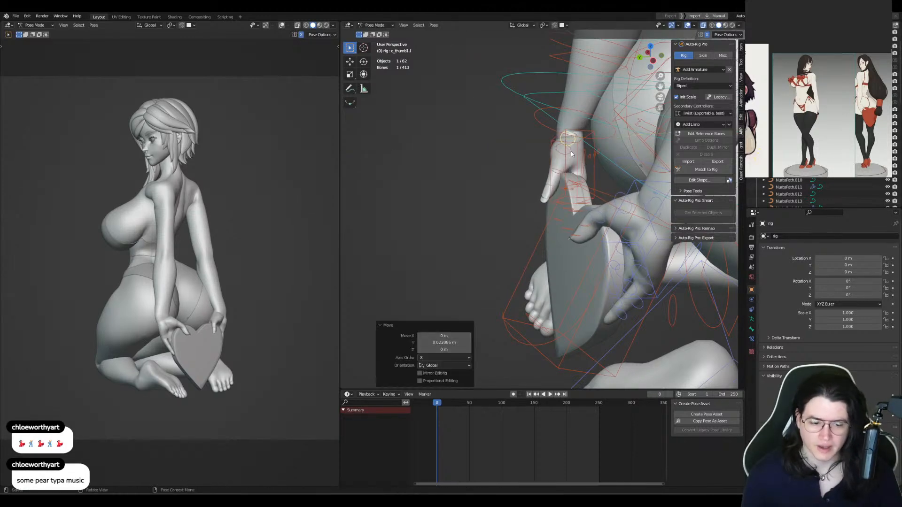
Step: Rotate the left index finger's first control slightly around its local X axis towards the back of the heart
click(593, 171)
key(ctrl+KP_1)
middle_drag(419, 195, 552, 173)
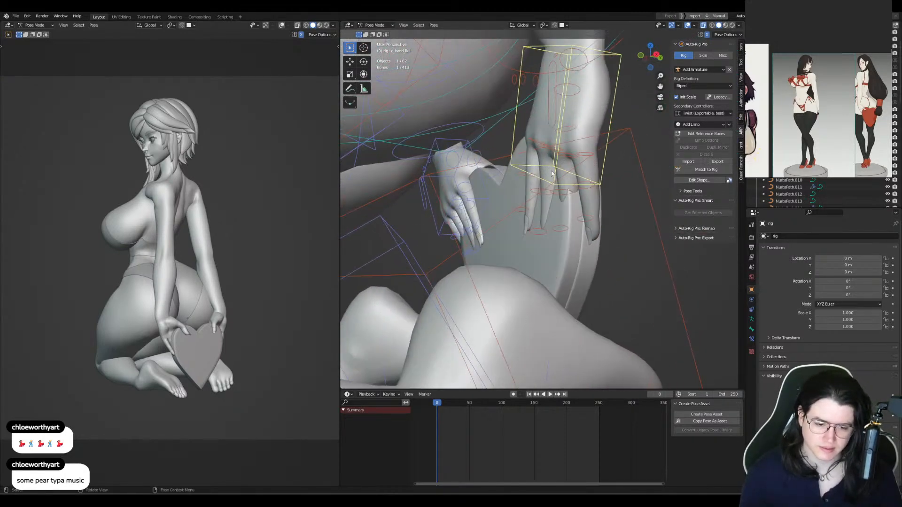
click(534, 137)
key(ctrl+KP_1)
key(KP_3)
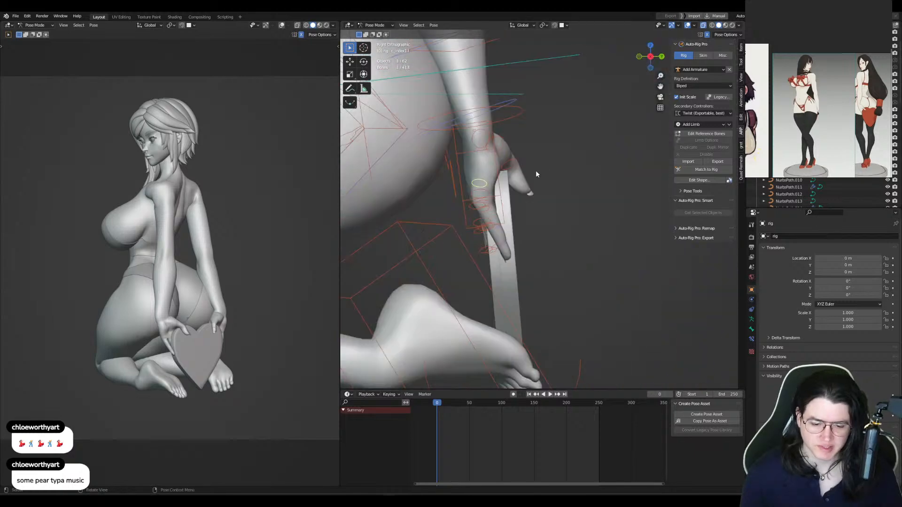
key(r)
click(591, 204)
middle_drag(591, 204, 556, 193)
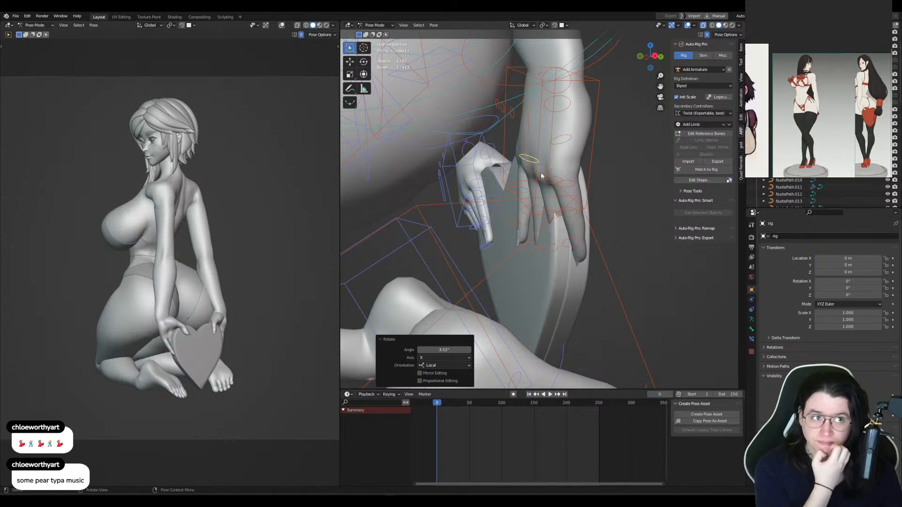
Step: Rotate the left index finger's base control about 8°, then refine its angle in back view
click(533, 144)
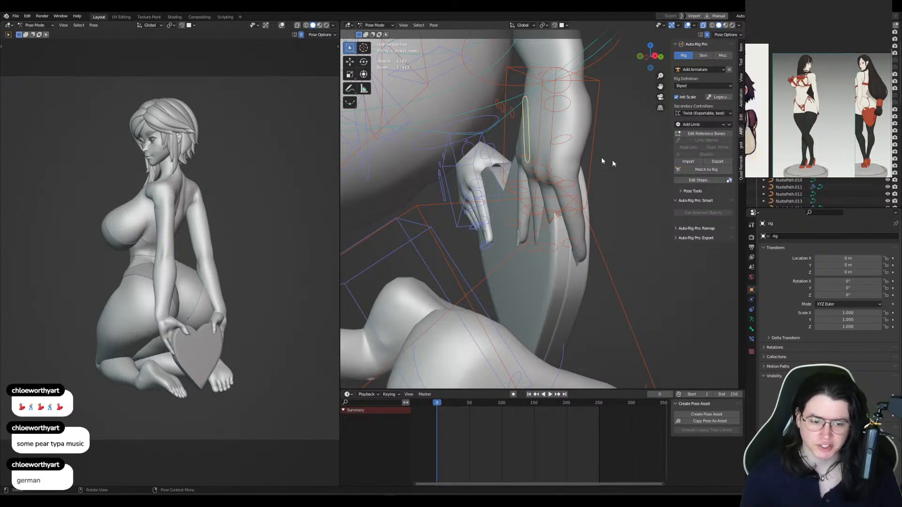
alt+middle_drag(612, 160, 489, 201)
alt+drag(487, 205, 559, 188)
key(r)
click(558, 223)
alt+middle_drag(559, 221, 519, 142)
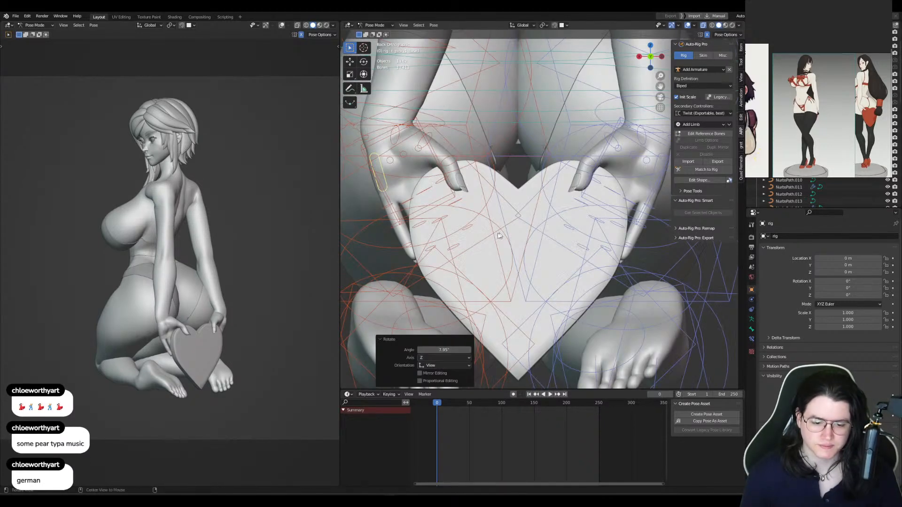
key(r)
click(589, 203)
Step: Rotate the left pinky's first control about 16° around its local Z axis
mouse_move(587, 205)
alt+middle_down()
mouse_move(539, 224)
mouse_move(548, 198)
mouse_move(562, 190)
mouse_move(625, 202)
mouse_move(571, 199)
alt+middle_up()
click(621, 188)
key(r)
key(z)
key(z)
click(627, 203)
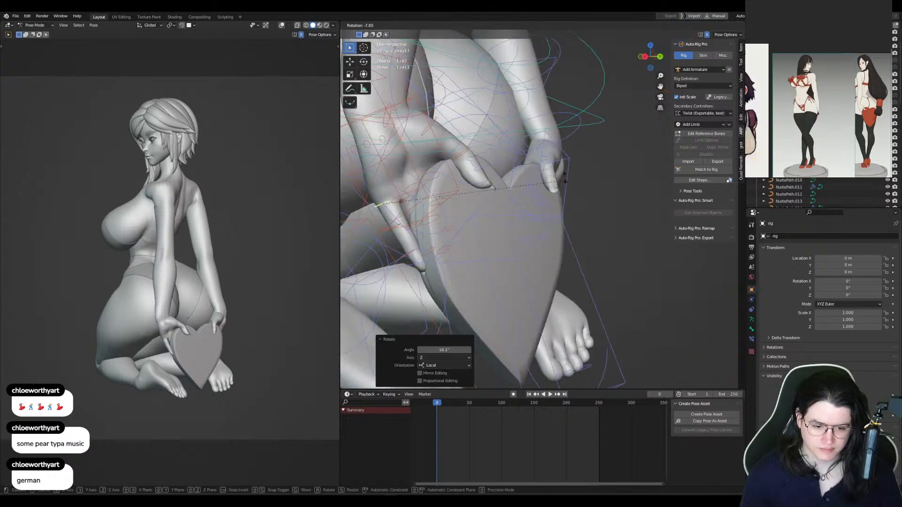
Step: Rotate the left pinky's first control about -46° around its local X axis and scale it to 1.098
key(r)
key(x)
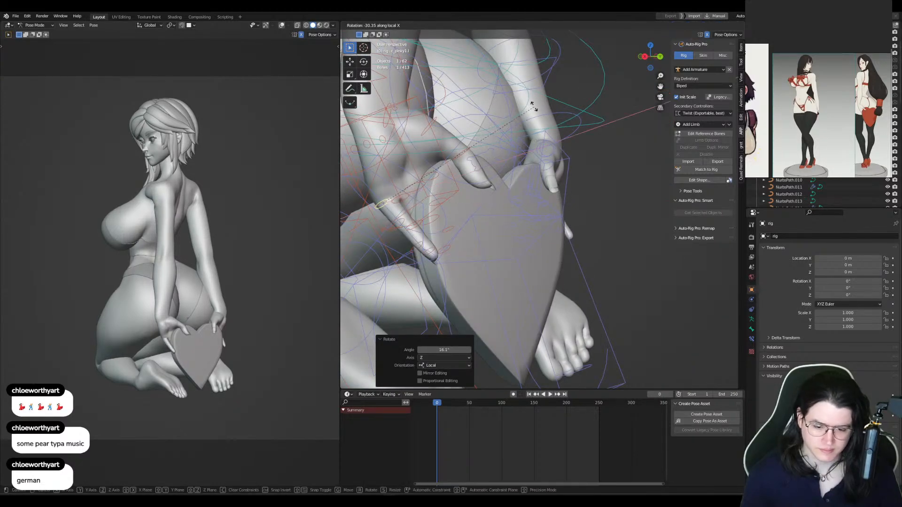
click(570, 168)
key(s)
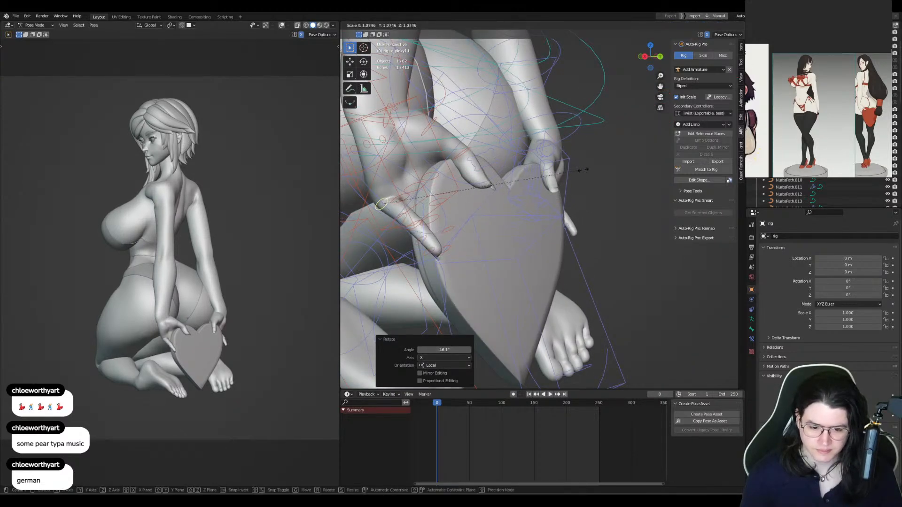
click(587, 171)
middle_drag(588, 171, 541, 193)
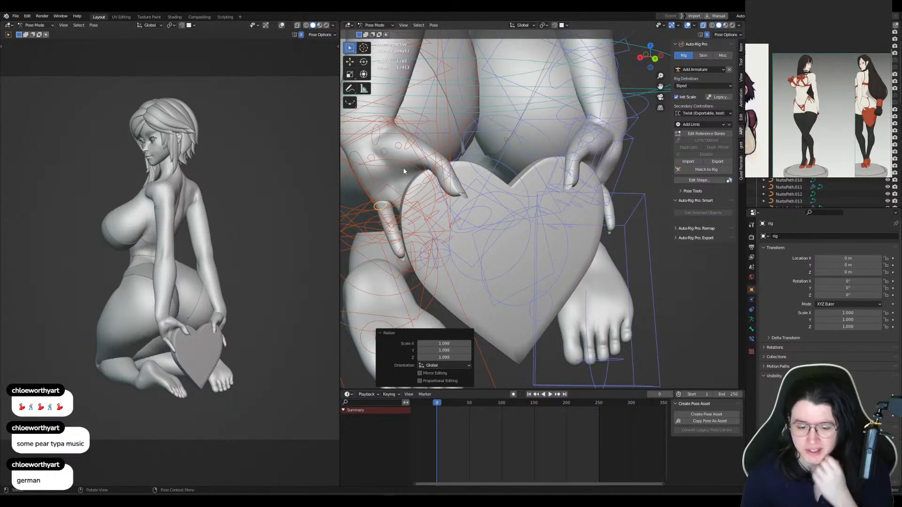
Step: Rotate the left middle and ring fingers' first controls around their local X axes and scale them up to about 1.03
middle_drag(403, 171, 594, 188)
click(410, 204)
shift+click(614, 161)
key(r)
key(x)
key(x)
click(584, 184)
key(r)
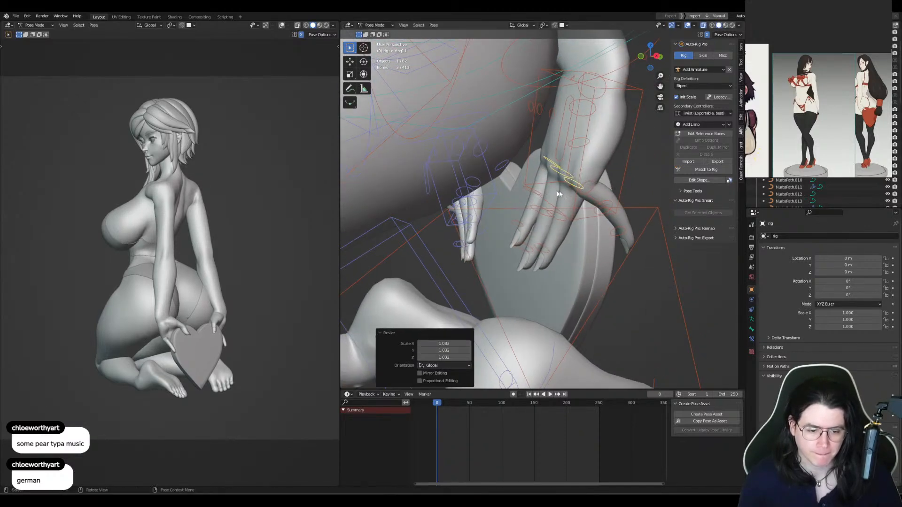
key(s)
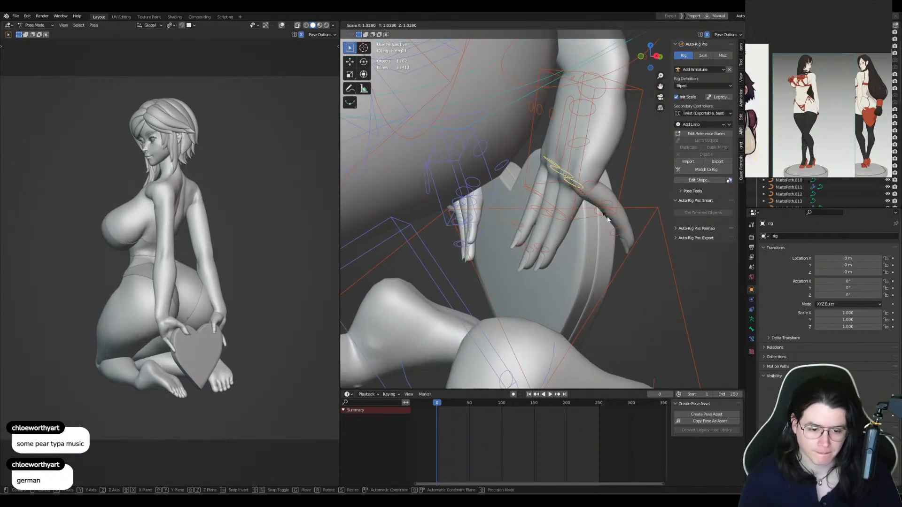
click(607, 218)
Step: Bend the second joints of the left index, middle and ring fingers about -23° around their local X axes
click(529, 194)
shift+click(558, 221)
middle_drag(558, 222, 592, 195)
key(r)
key(x)
key(x)
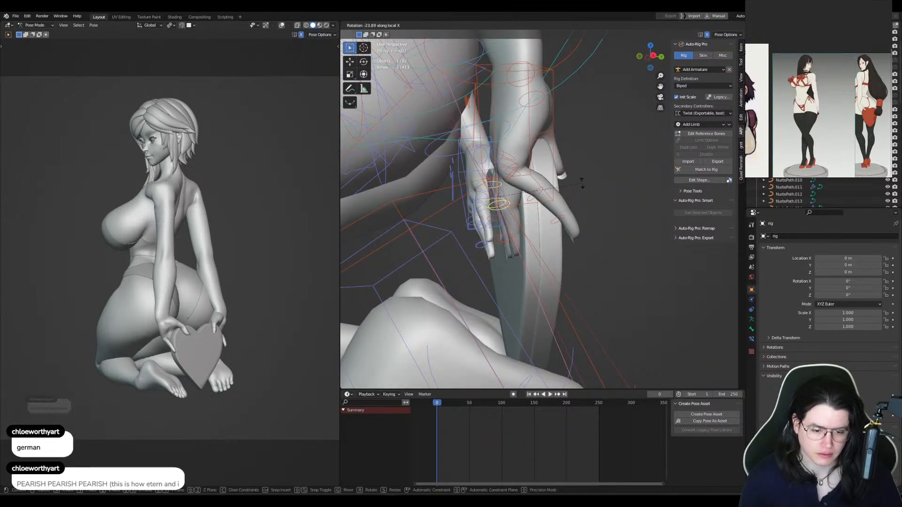
click(579, 187)
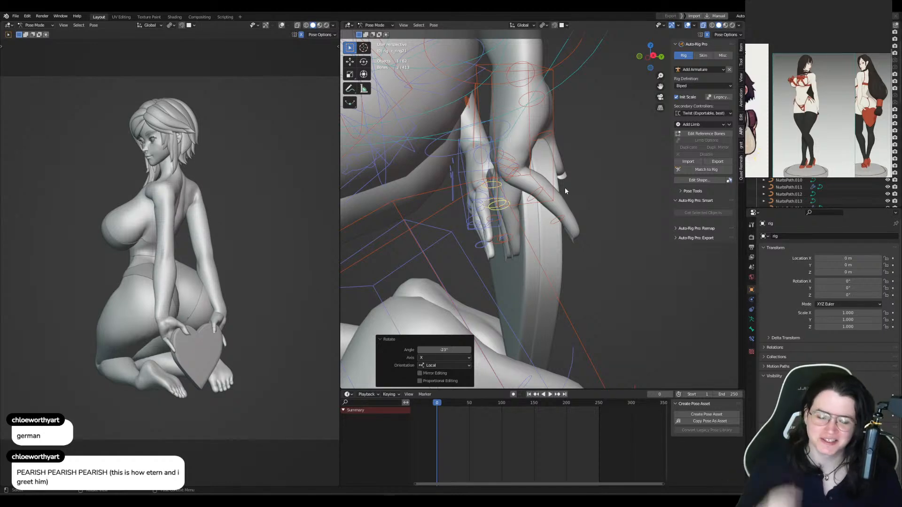
Step: Twist the left ring finger's first control about -11° around its local Y axis
middle_drag(526, 181, 528, 209)
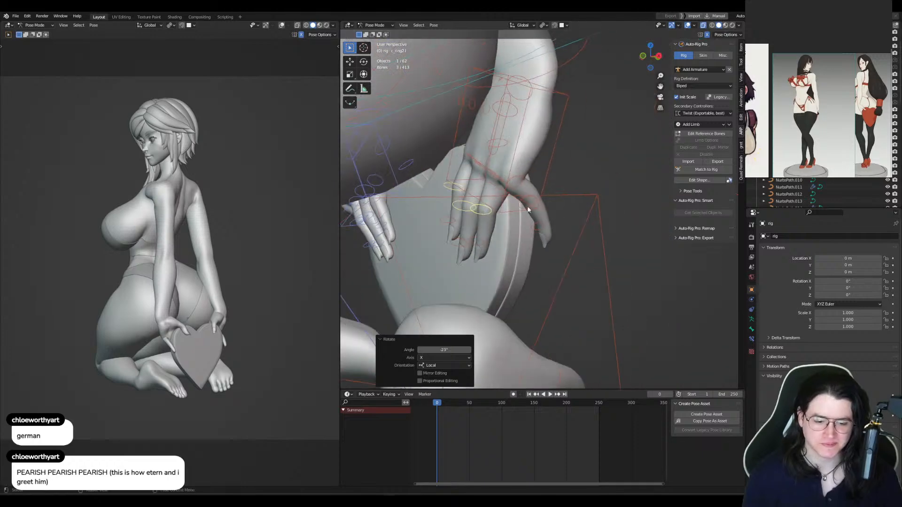
click(507, 181)
key(r)
key(y)
key(y)
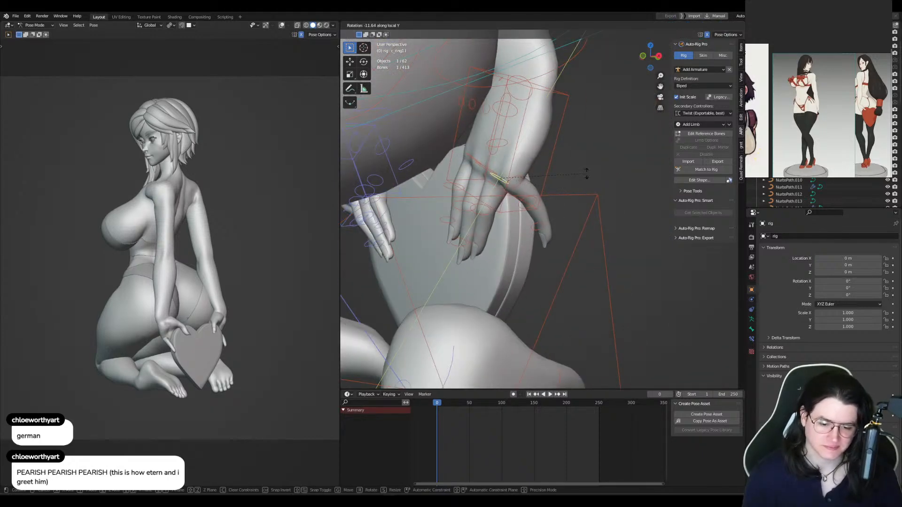
click(579, 176)
Step: Rotate the left index finger's first control around its local X axis to fit it against the heart's back
click(467, 164)
middle_drag(588, 170, 598, 170)
key(r)
key(x)
key(x)
click(597, 170)
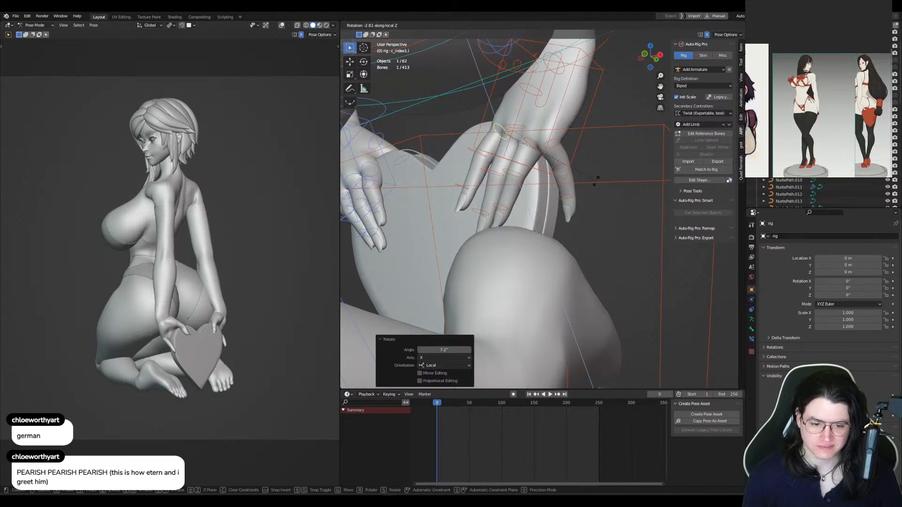
Step: Bend the left index finger's second joint about -17° around its local X axis
click(482, 157)
middle_drag(562, 172, 553, 176)
key(r)
key(x)
key(x)
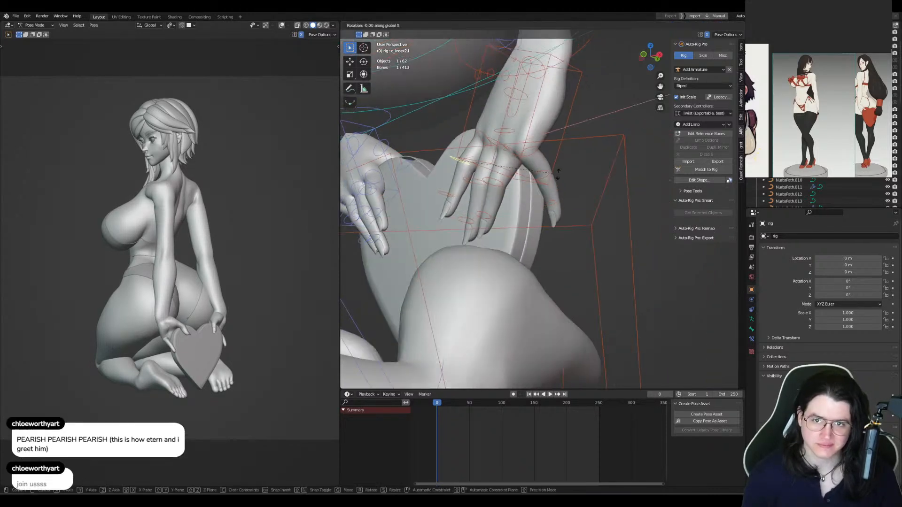
click(546, 143)
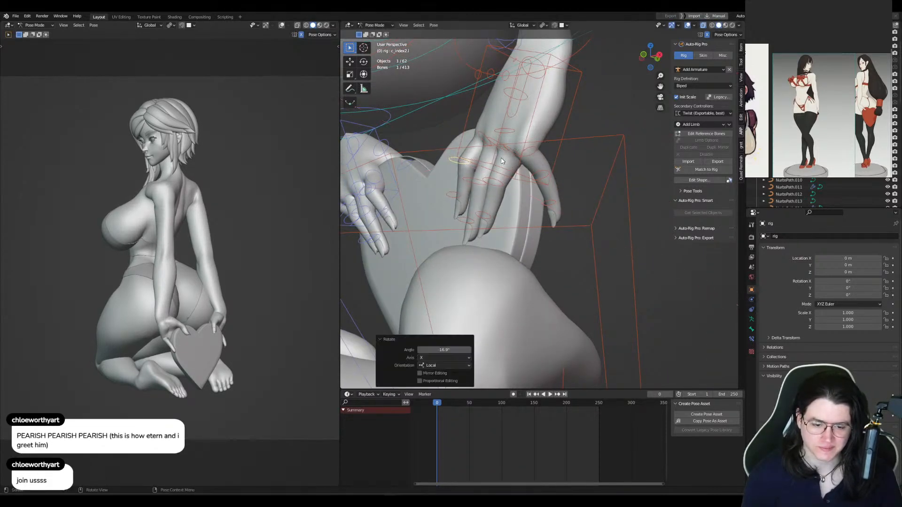
Step: Rotate the left middle finger's first control about -3° around its local X axis and about 1.3° around its local Z axis
click(493, 141)
middle_drag(493, 141, 513, 154)
key(r)
key(x)
key(x)
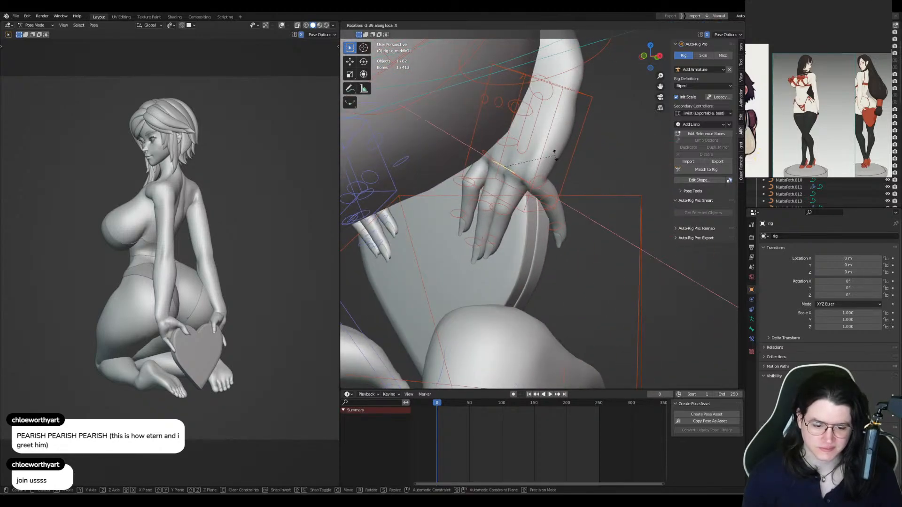
click(636, 195)
middle_drag(636, 196, 632, 219)
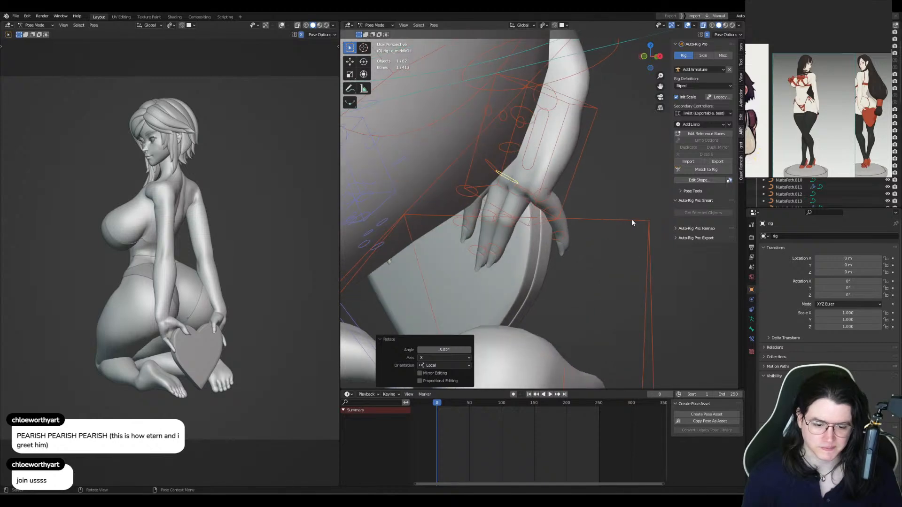
key(r)
key(z)
key(z)
click(632, 223)
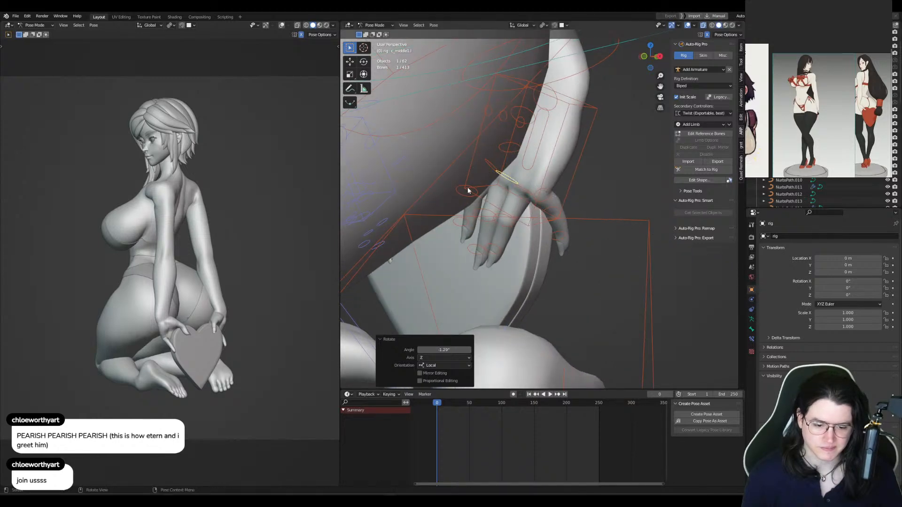
Step: Rotate the left ring finger's first control slightly around its local Z axis
click(524, 194)
key(r)
key(z)
key(z)
click(599, 219)
middle_drag(598, 219, 446, 241)
click(457, 248)
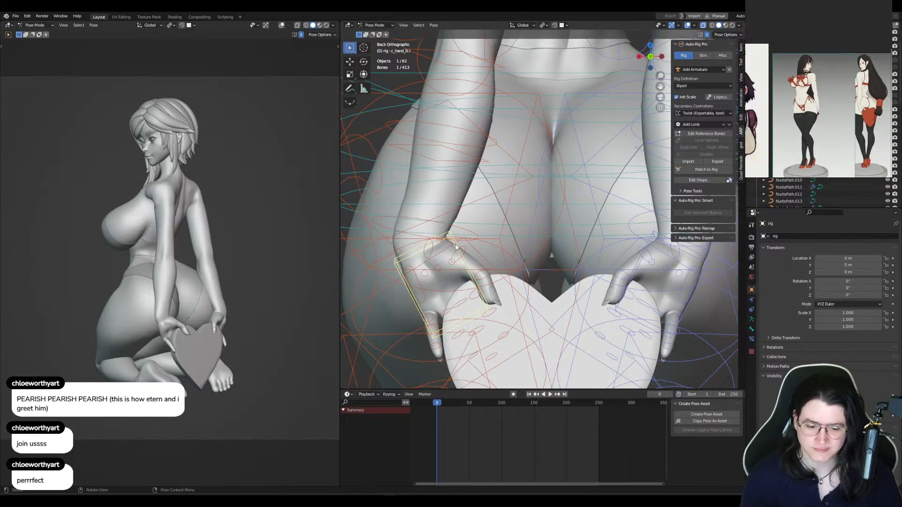
key(r)
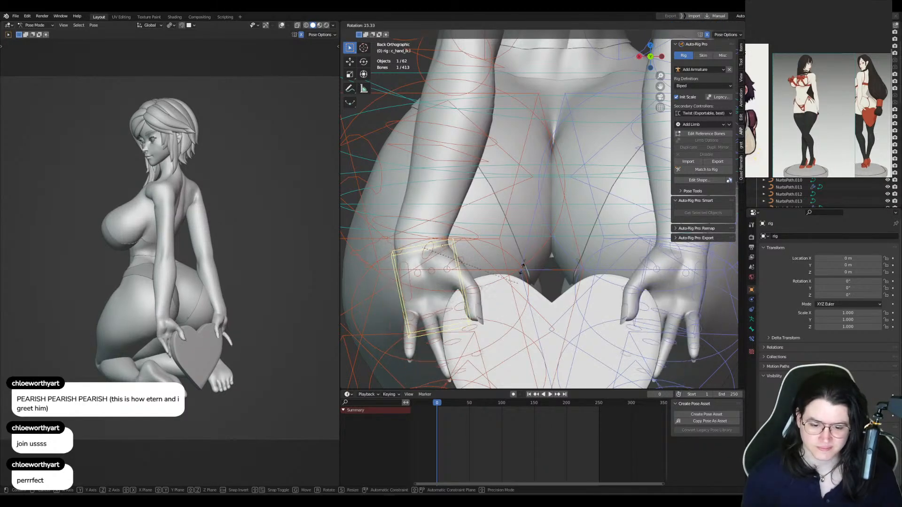
right_click(496, 237)
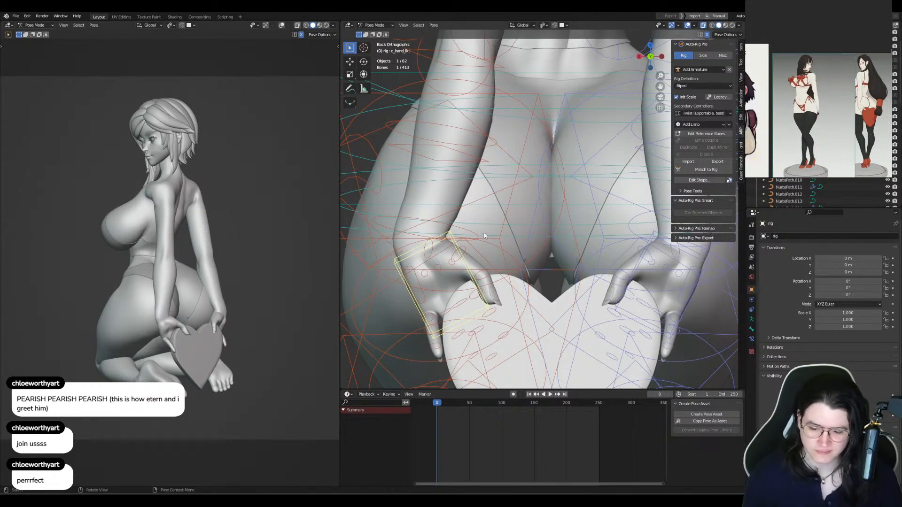
Step: Leave posing the rig and open the character's face mesh for sculpting
scroll(490, 232, down, 4)
alt+middle_drag(474, 193, 554, 304)
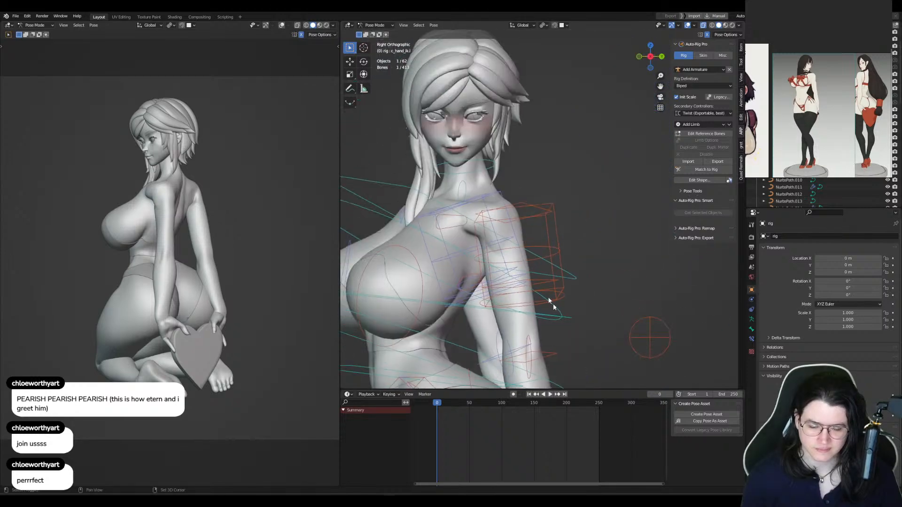
scroll(508, 236, up, 2)
shift+middle_drag(509, 236, 534, 259)
key(ctrl+Tab)
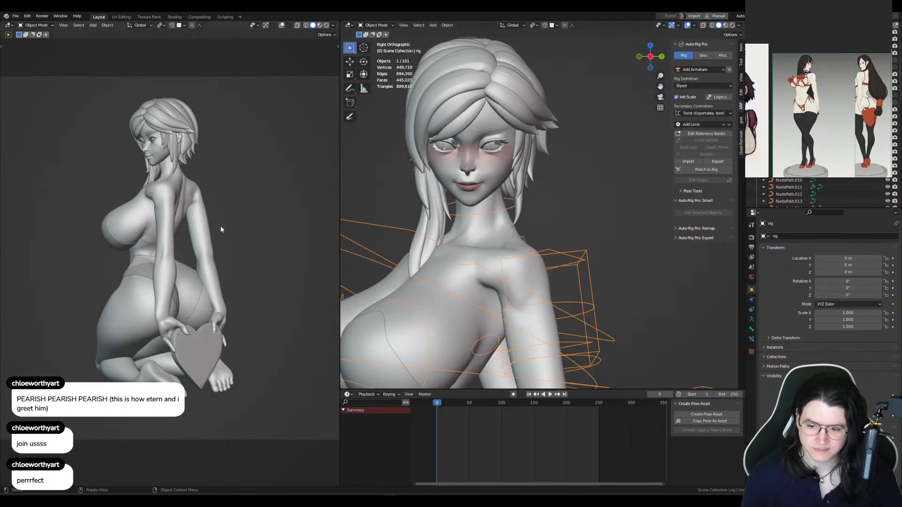
middle_drag(221, 226, 237, 245)
shift+middle_drag(565, 185, 583, 228)
scroll(560, 216, up, 3)
click(509, 209)
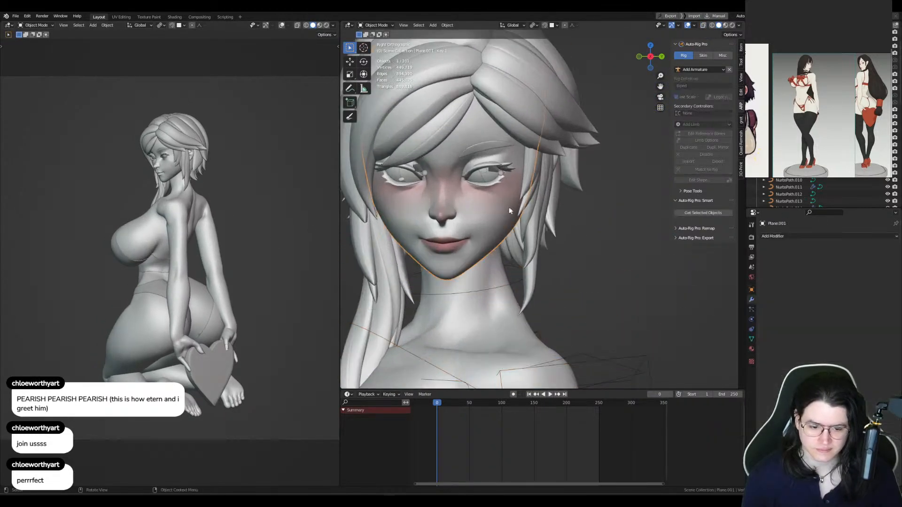
mouse_move(509, 210)
middle_down()
mouse_move(499, 234)
mouse_move(537, 218)
middle_up()
key(ctrl+Tab)
click(521, 273)
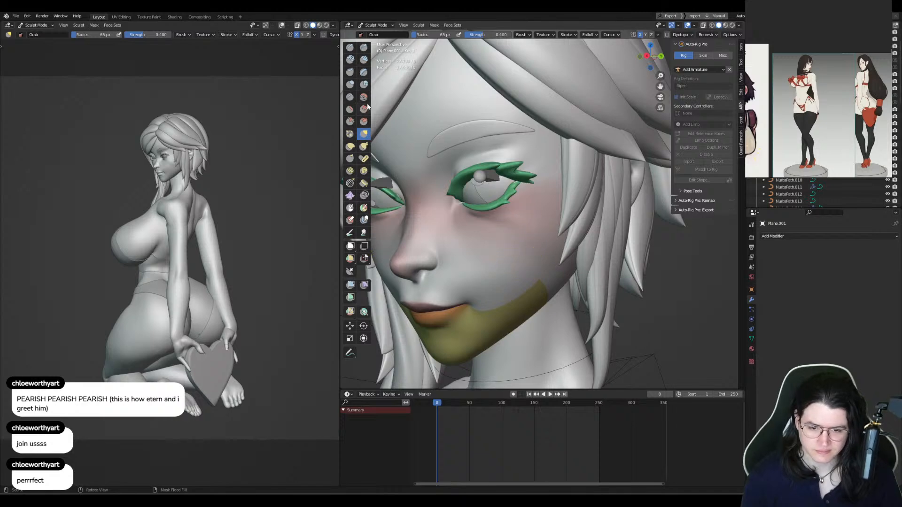
click(350, 121)
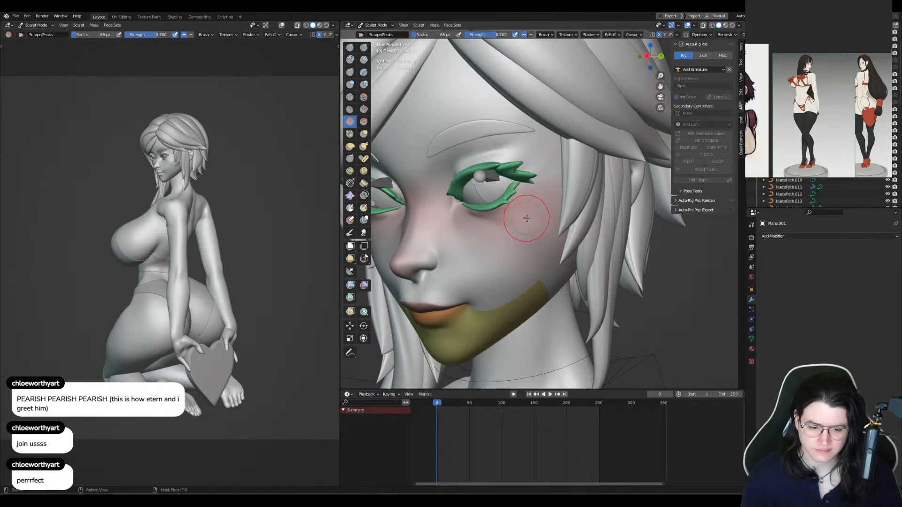
key(f)
click(536, 231)
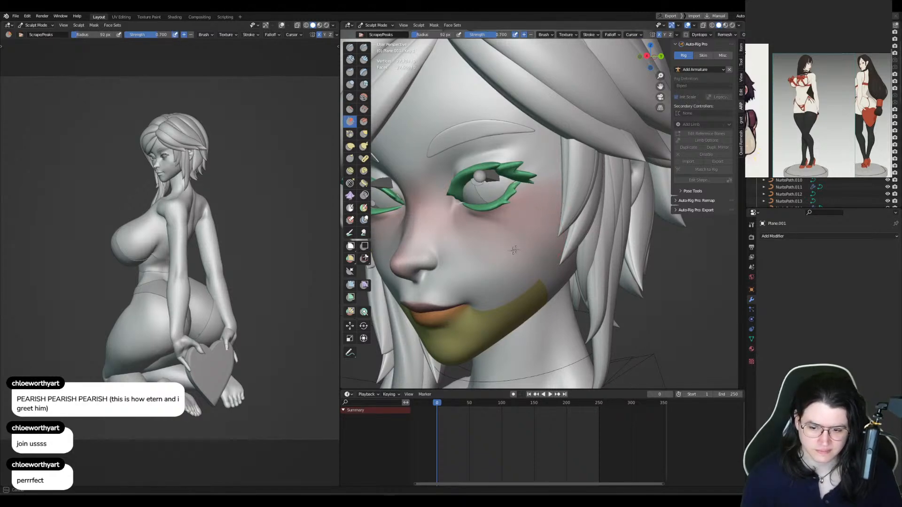
middle_drag(542, 265, 505, 233)
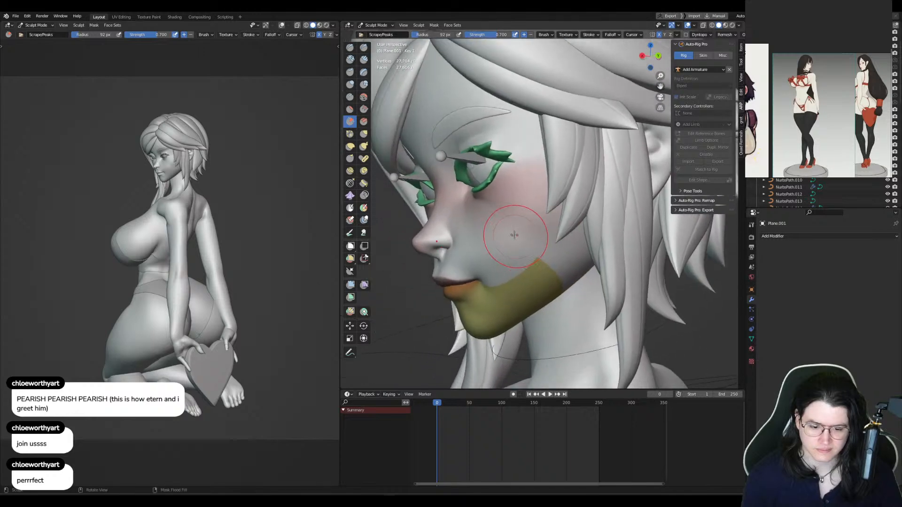
key(g)
Step: Puff up the cheek below the eye with the Inflate/Deflate brush at a radius of about 109 px
click(349, 85)
middle_drag(433, 162, 477, 171)
key(f)
click(502, 209)
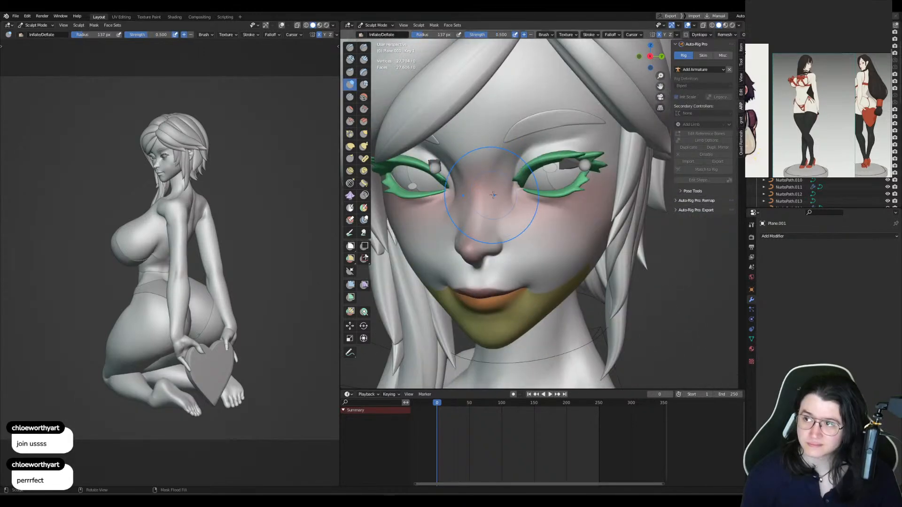
key(f)
click(526, 228)
key(f)
click(529, 222)
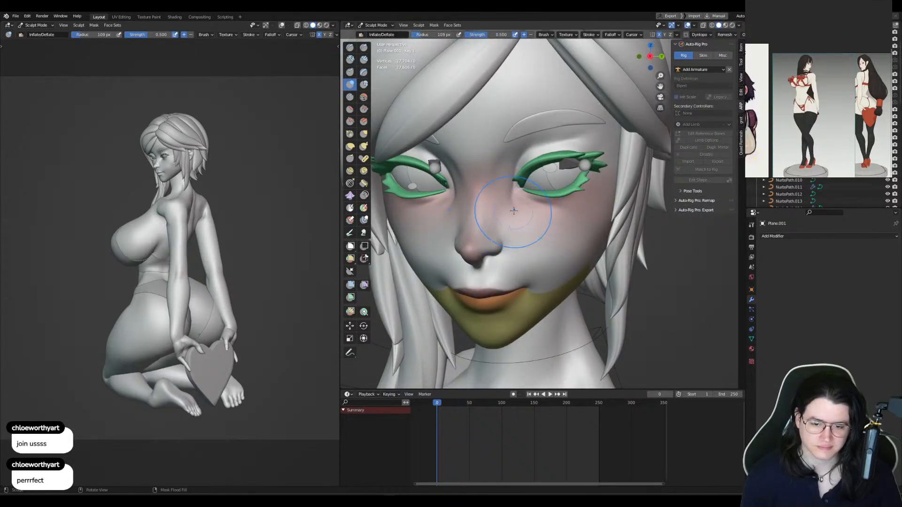
drag(515, 210, 549, 225)
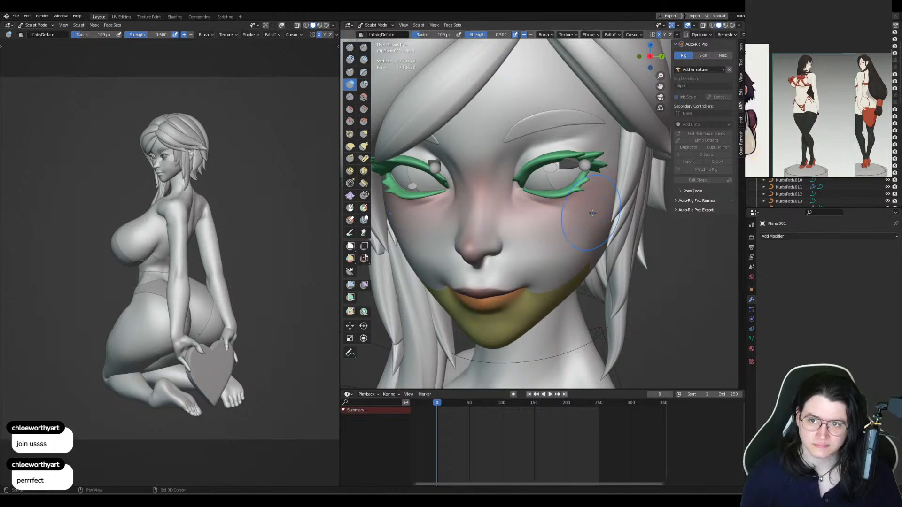
middle_drag(564, 208, 547, 196)
key(f)
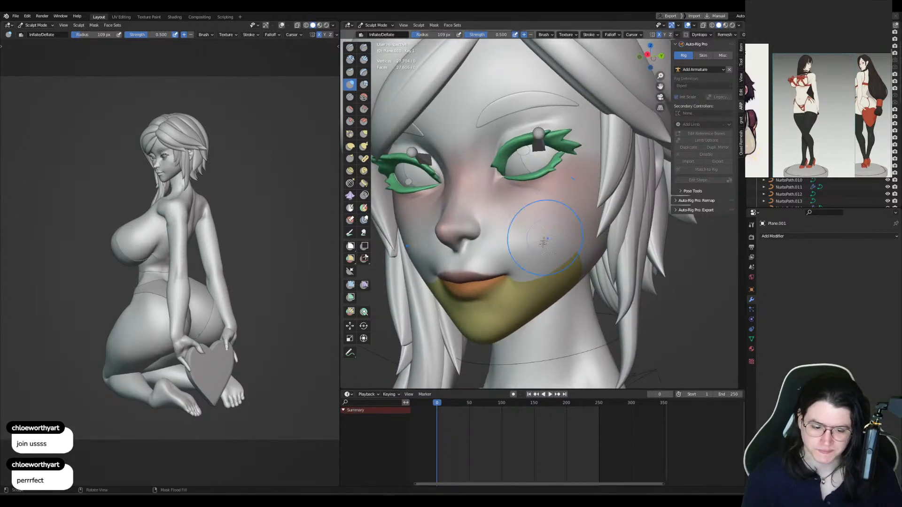
click(567, 249)
key(f)
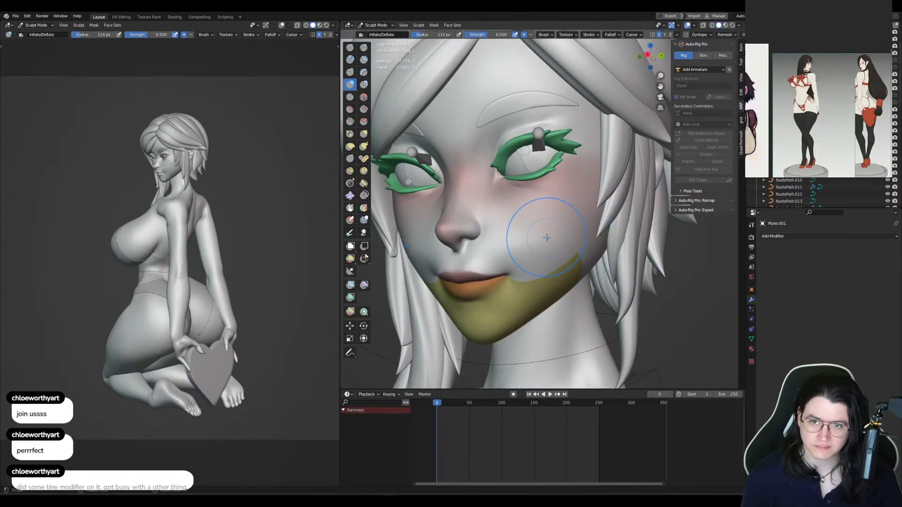
click(496, 240)
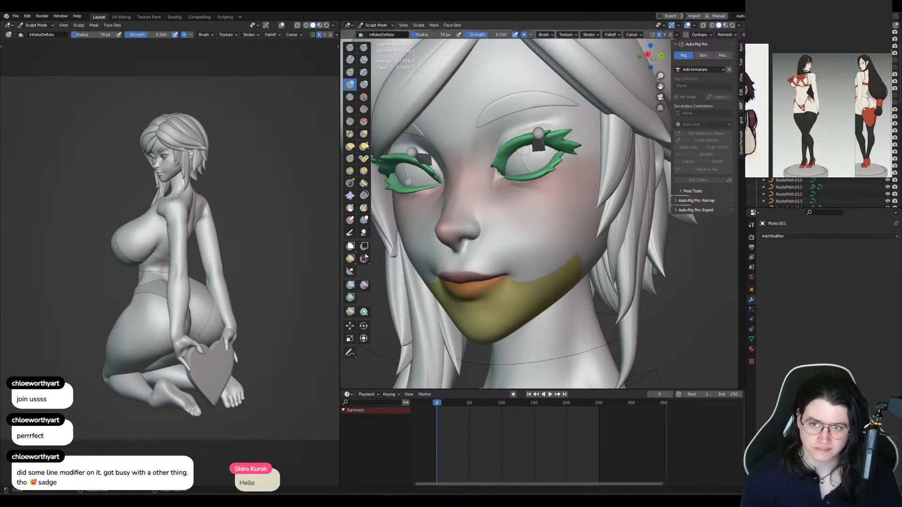
Step: Sharpen the corner of the mouth with the Crease brush at a radius of 40 px and strength 0.257
click(350, 97)
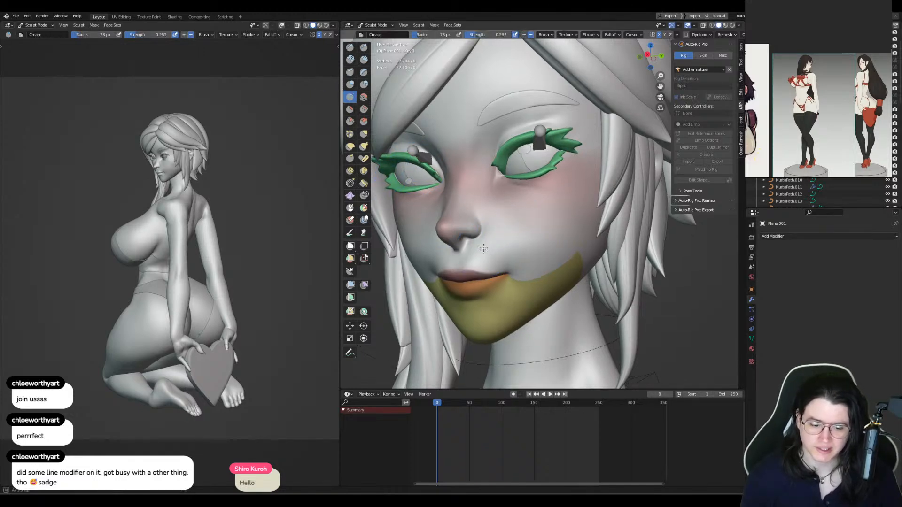
scroll(512, 258, up, 2)
key(f)
click(506, 257)
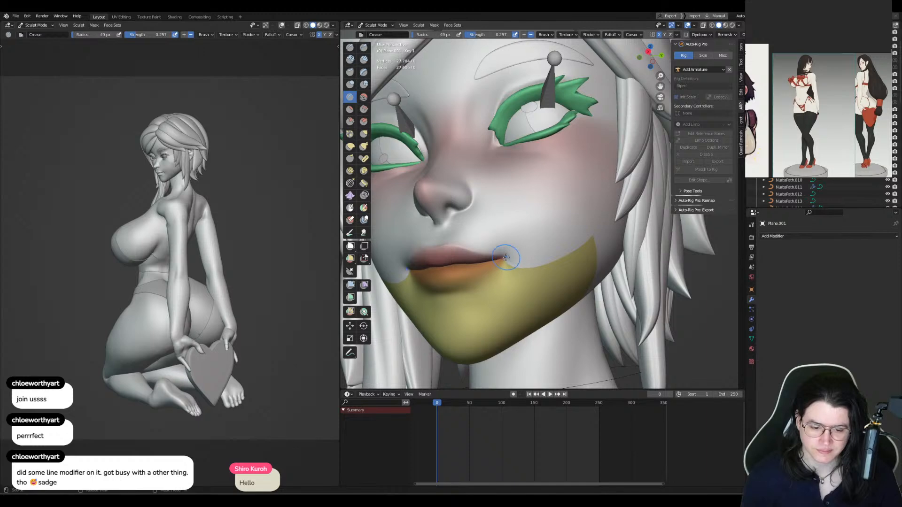
drag(503, 256, 490, 259)
mouse_move(472, 249)
middle_down()
mouse_move(486, 252)
mouse_move(468, 254)
middle_up()
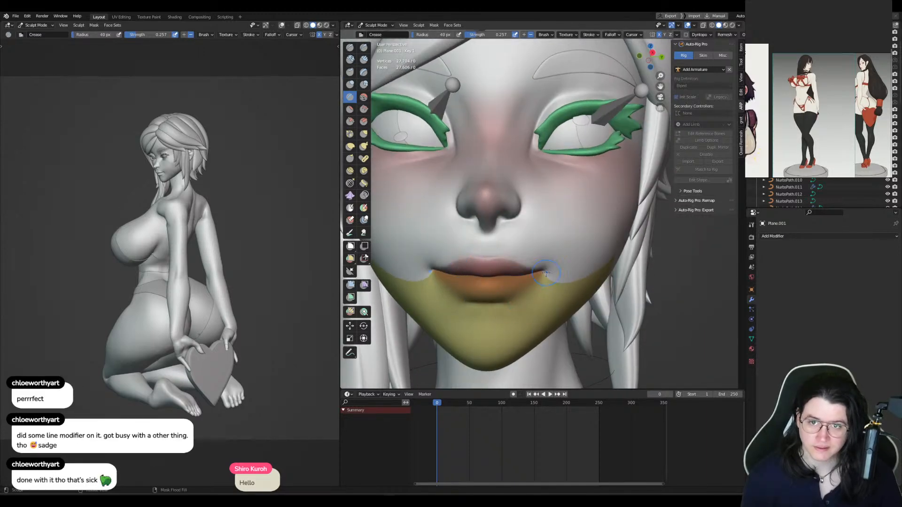
middle_drag(547, 273, 539, 275)
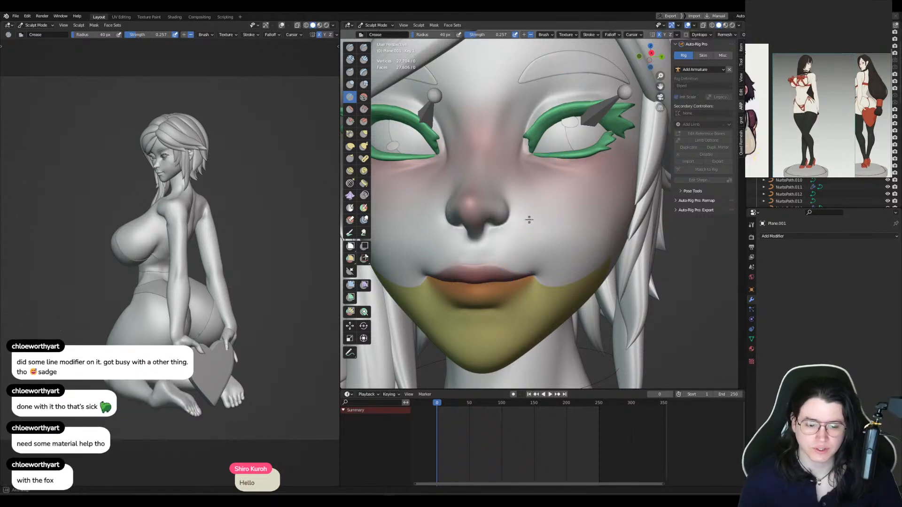
middle_drag(528, 219, 513, 223)
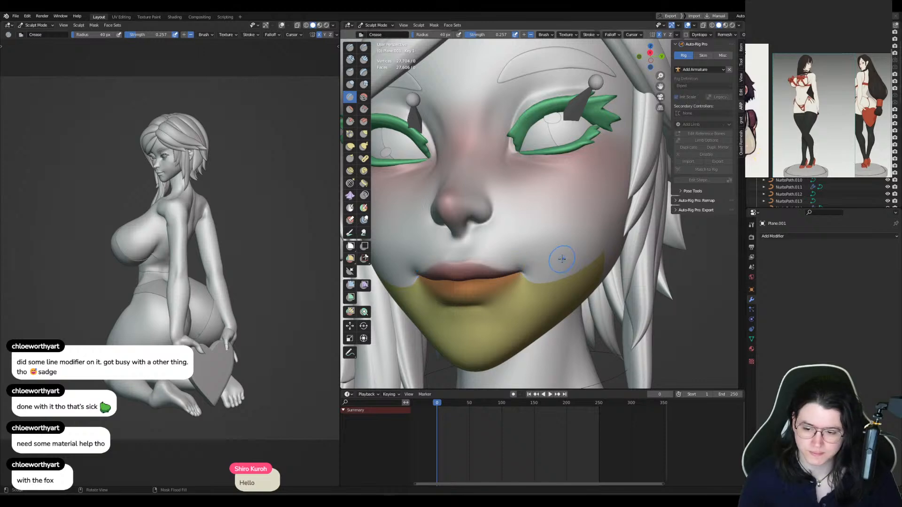
Step: Show the full-figure view in rendered shading and make the Grab brush active for the face
key(z)
click(244, 254)
mouse_move(548, 189)
middle_down()
mouse_move(536, 185)
mouse_move(524, 281)
middle_up()
key(g)
Step: Turn the face's Key 1 shape key off and back on to compare the eye shapes
mouse_move(565, 249)
middle_down()
mouse_move(513, 246)
mouse_move(529, 229)
middle_up()
click(751, 339)
click(881, 311)
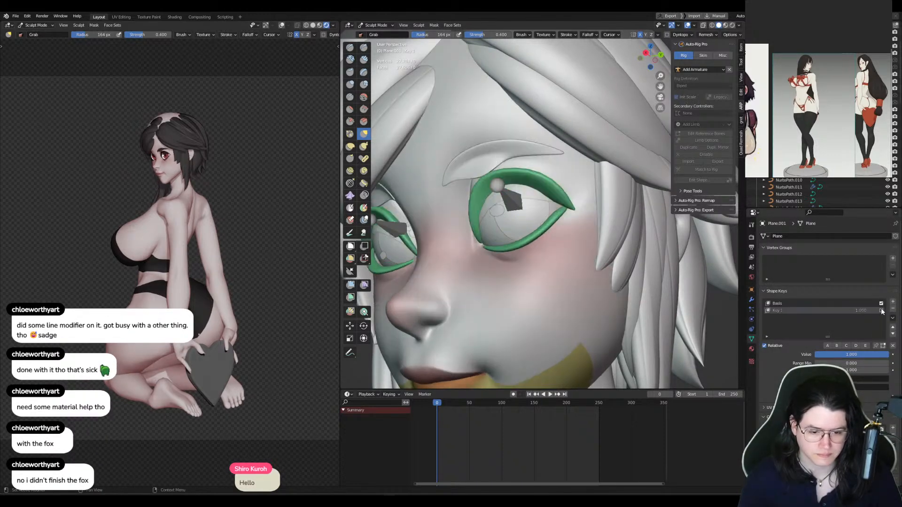
click(881, 311)
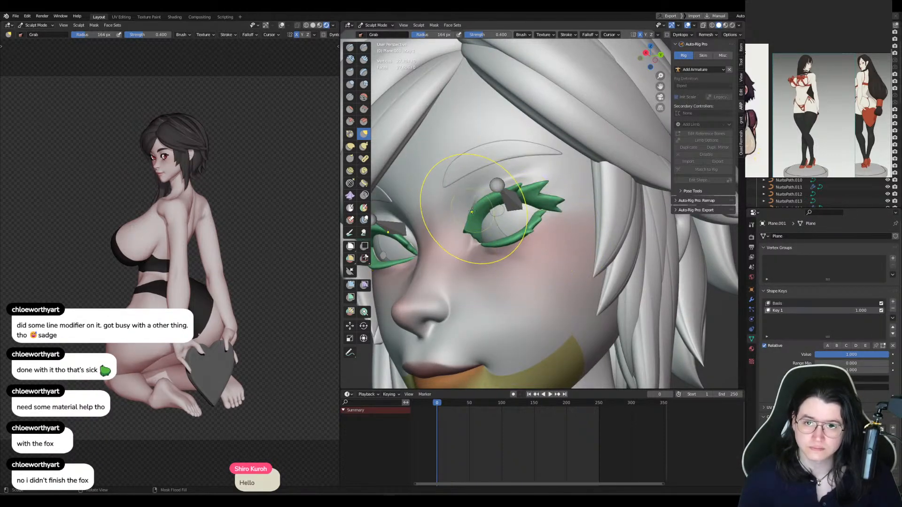
Step: Lasso-mask the area above the eye, including the upper lashes, and soften the mask's edge with Smooth Mask
middle_drag(474, 213, 495, 220)
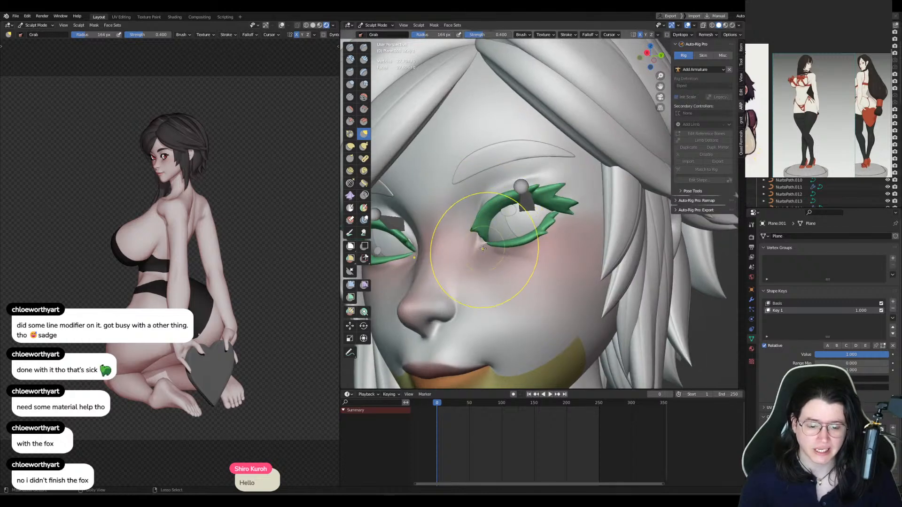
mouse_move(483, 247)
ctrl+shift+mouse_down()
mouse_move(552, 215)
mouse_move(587, 108)
mouse_move(423, 117)
mouse_move(451, 155)
mouse_move(461, 240)
mouse_move(475, 246)
ctrl+shift+mouse_up()
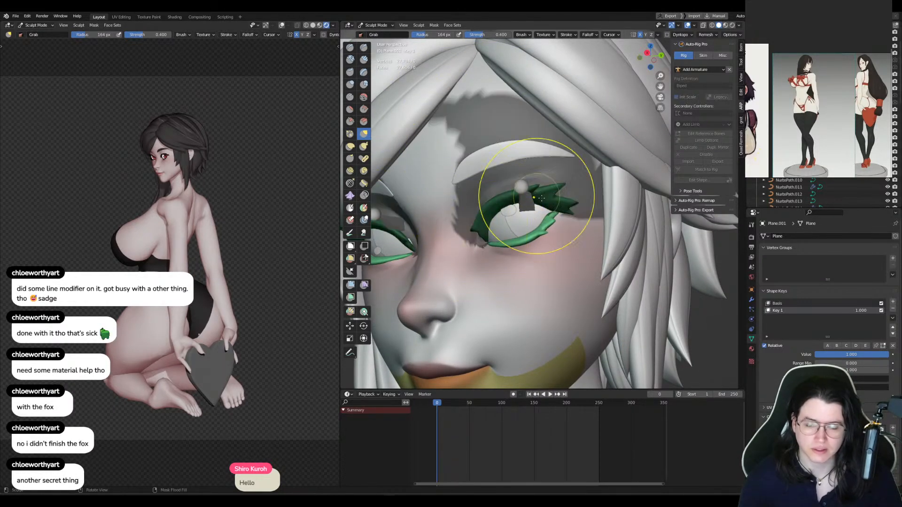
key(ctrl+i)
key(ctrl+i)
key(a)
key(ctrl+i)
key(ctrl+i)
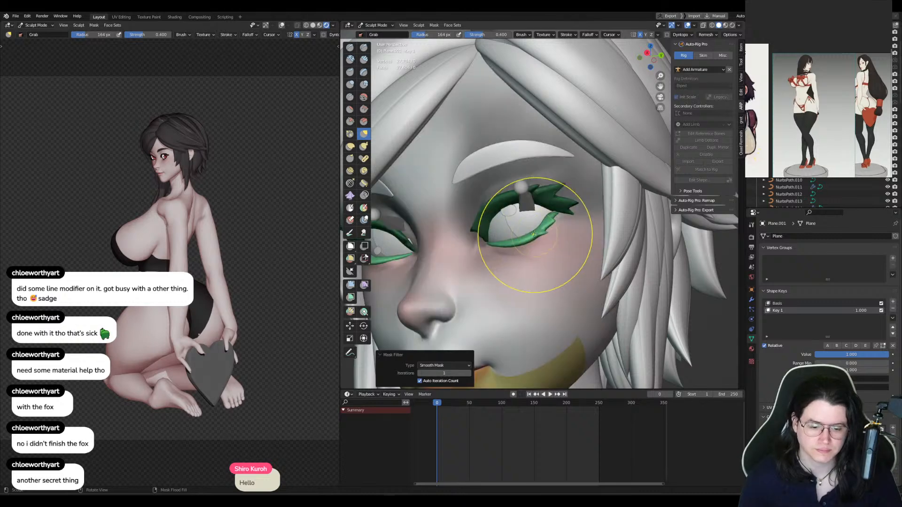
Step: Nudge the lower eyelid upward with the Grab brush at a radius of about 226 px
key(f)
click(553, 232)
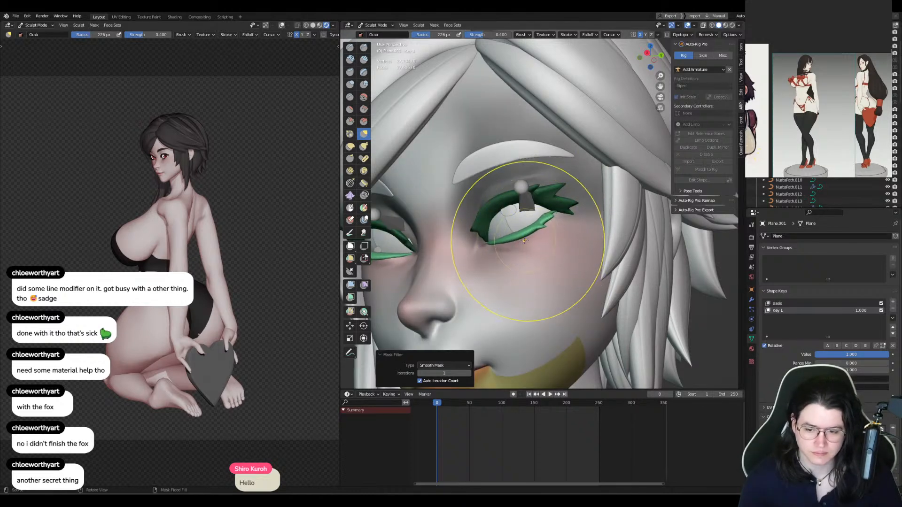
middle_drag(534, 232, 555, 218)
key(f)
click(553, 219)
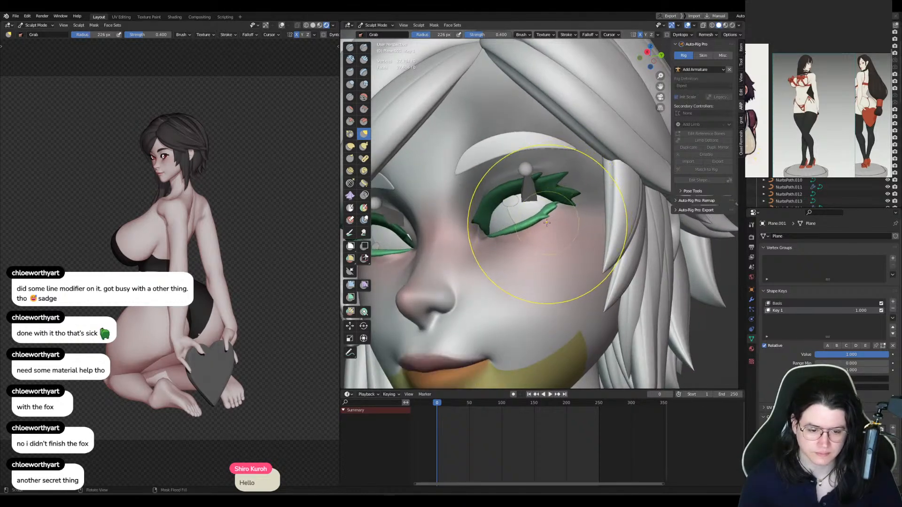
drag(551, 219, 547, 212)
Step: Clear the mask and pull the inner upper eyelid slightly down with the Grab brush at a radius of about 309 px
key(alt+m)
key(f)
click(518, 212)
drag(492, 208, 492, 212)
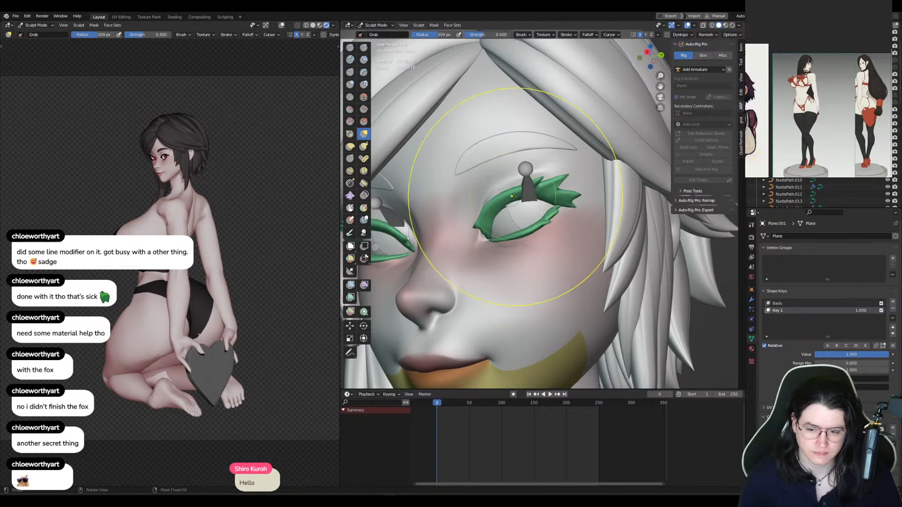
mouse_move(492, 211)
middle_down()
mouse_move(497, 227)
mouse_move(528, 226)
mouse_move(560, 183)
middle_up()
Step: Reduce the Grab brush radius to about 167 px and return the face mesh to Object Mode
key(f)
click(471, 244)
key(f)
click(521, 217)
scroll(531, 226, down, 4)
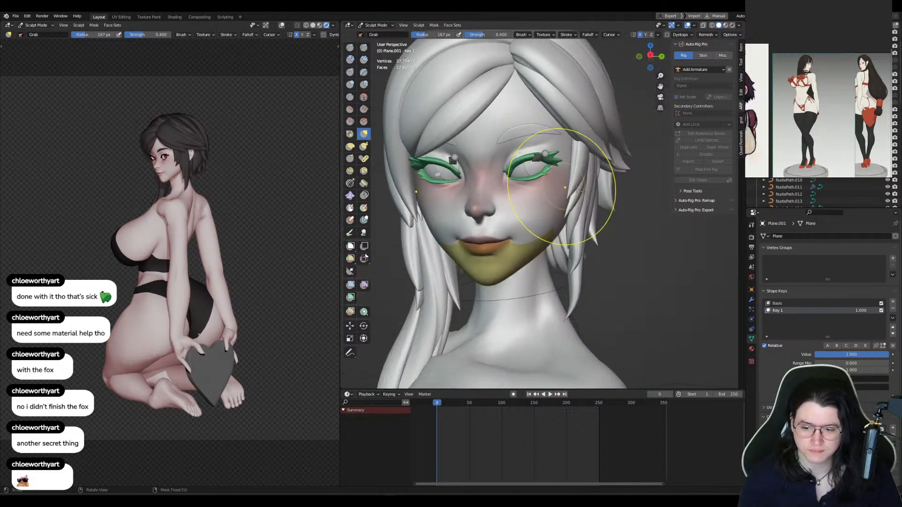
key(ctrl+Tab)
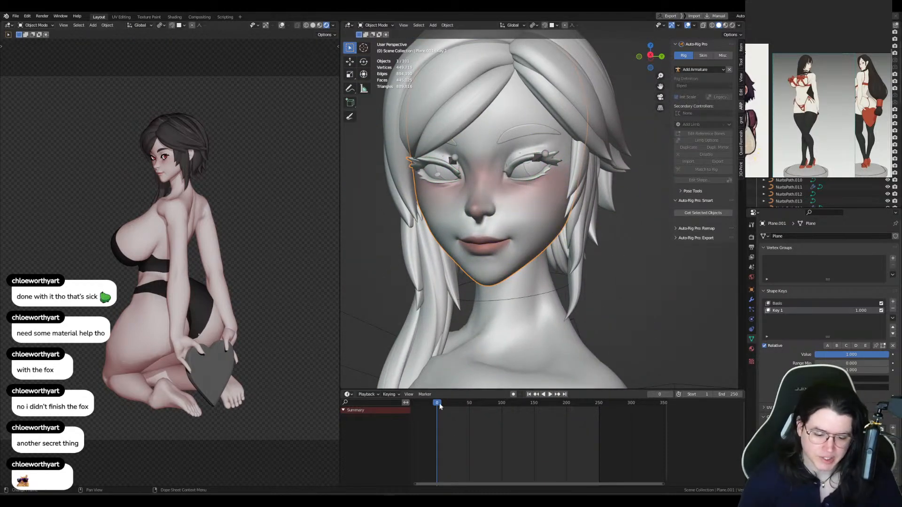
mouse_move(440, 407)
mouse_down()
mouse_move(548, 409)
mouse_move(432, 394)
mouse_up()
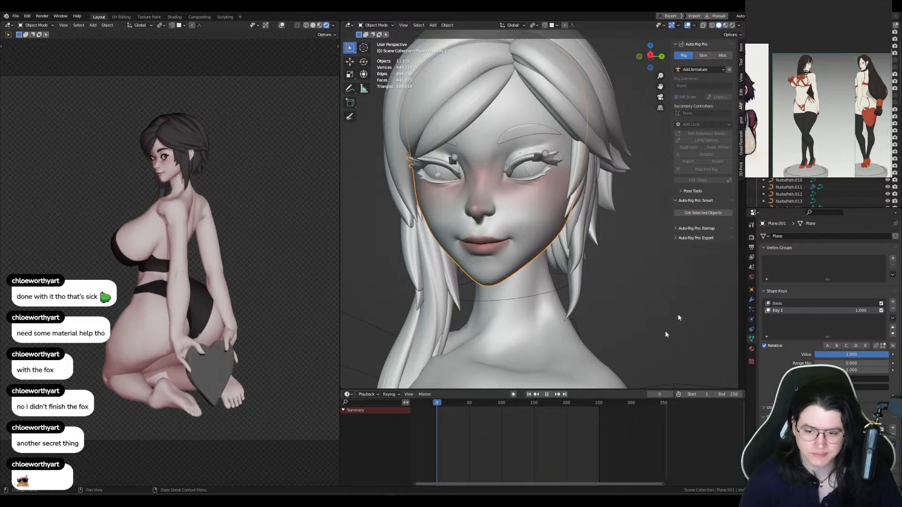
scroll(619, 271, down, 7)
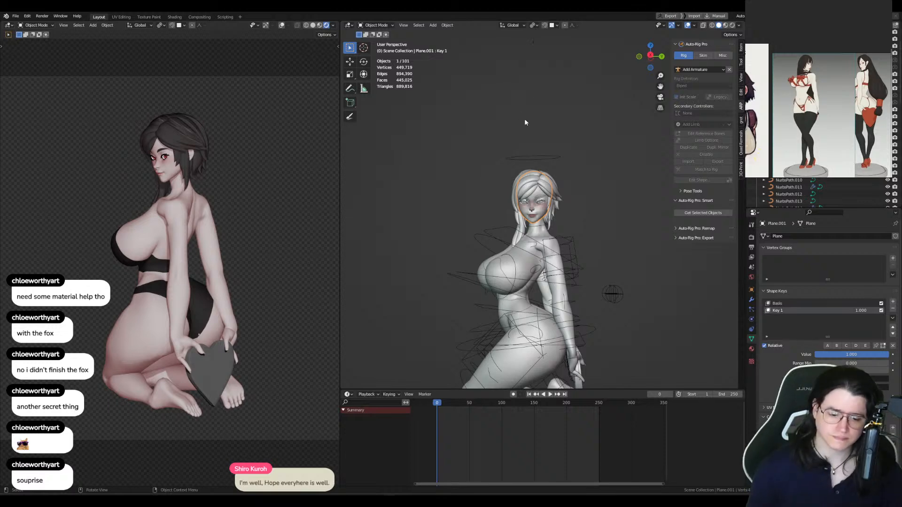
Step: Select the character's rig and rotate its neck bone slightly in Pose Mode, viewed from the right
click(538, 260)
click(538, 260)
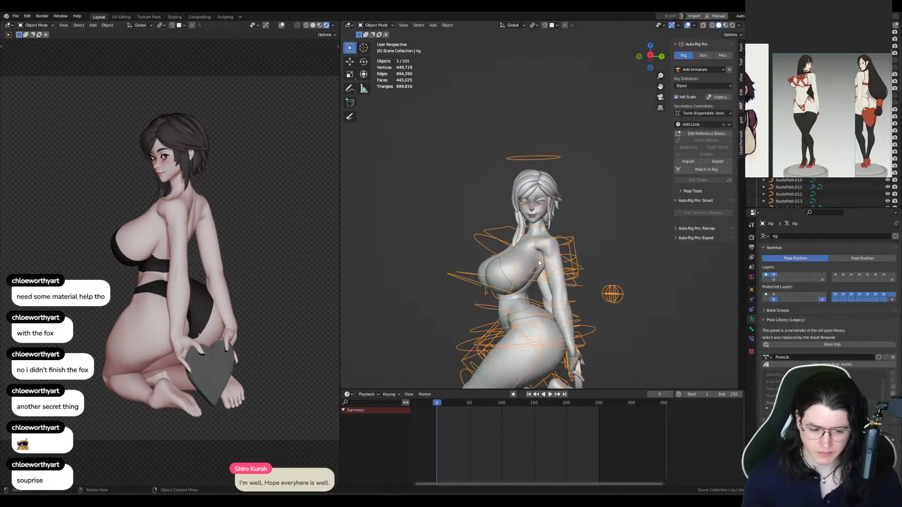
shift+middle_drag(582, 249, 582, 213)
shift+scroll(581, 254, down, 4)
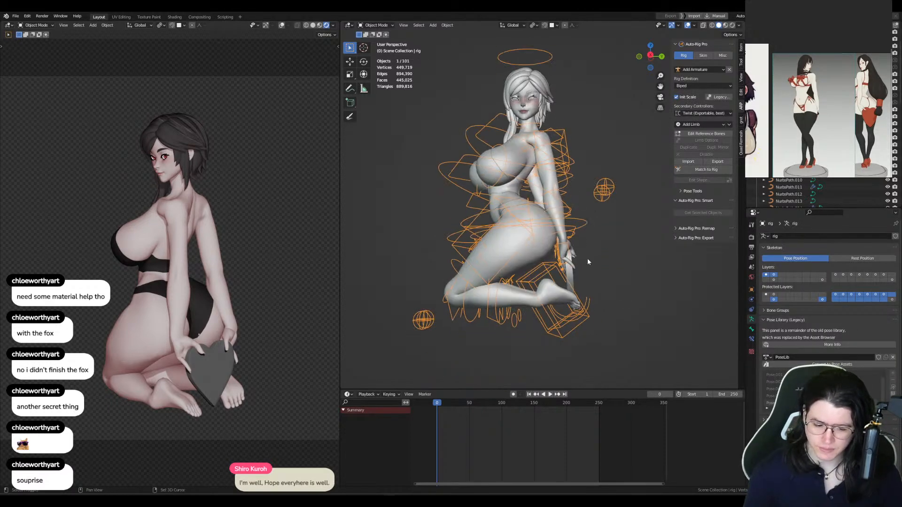
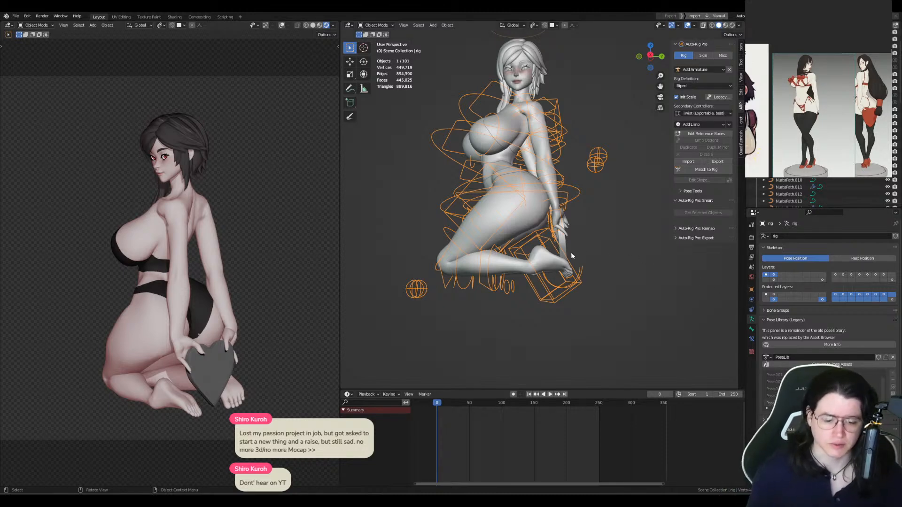
middle_drag(628, 249, 490, 281)
scroll(569, 244, up, 4)
scroll(566, 237, down, 1)
scroll(577, 261, up, 1)
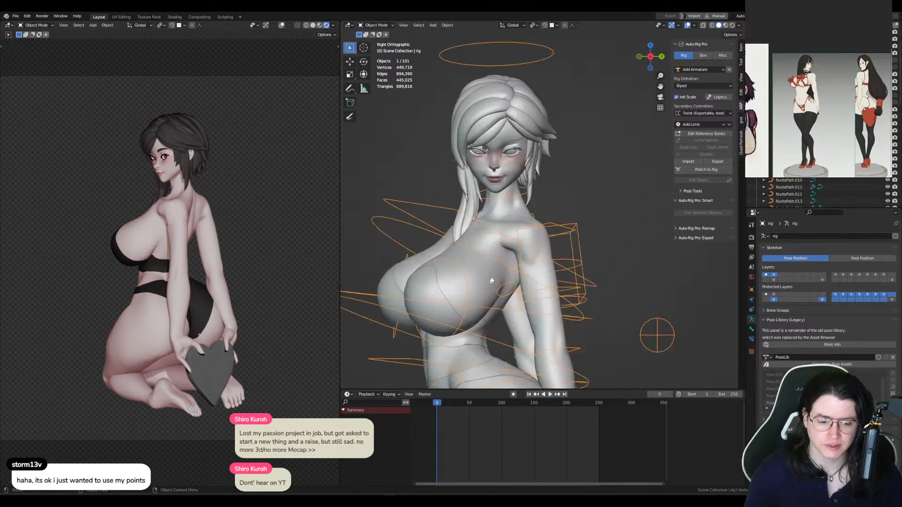
scroll(490, 280, up, 1)
key(ctrl+Tab)
click(504, 195)
key(r)
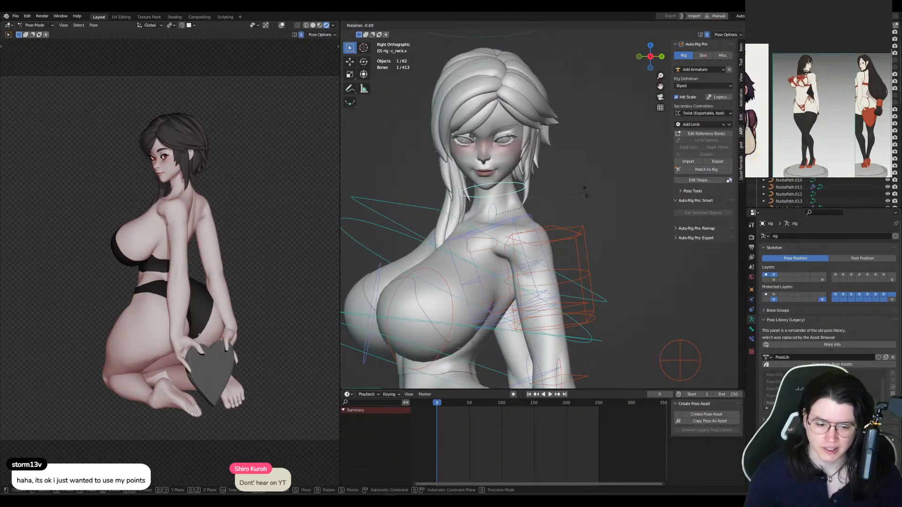
click(585, 188)
shift+middle_drag(581, 212, 595, 192)
key(ctrl+Tab)
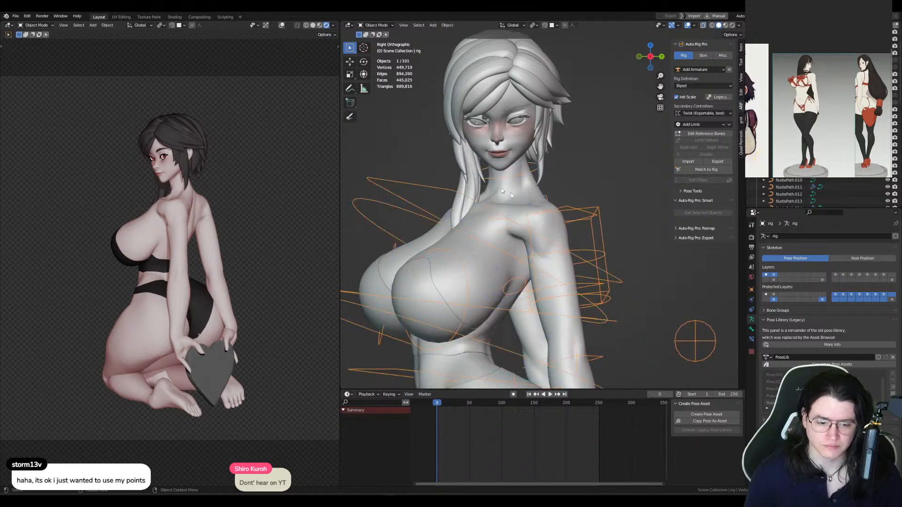
Step: Store the current pose of all the rig's bones in the legacy pose library PoseLib
key(ctrl+Tab)
click(893, 374)
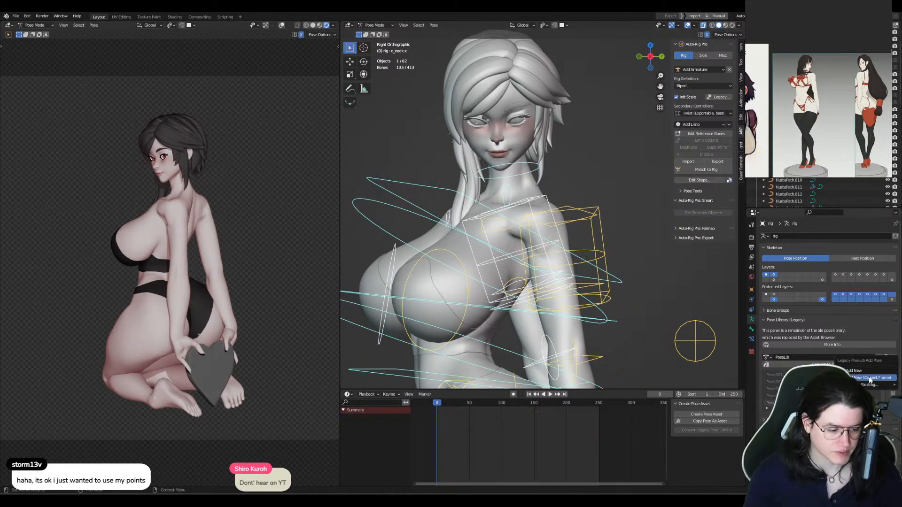
click(808, 392)
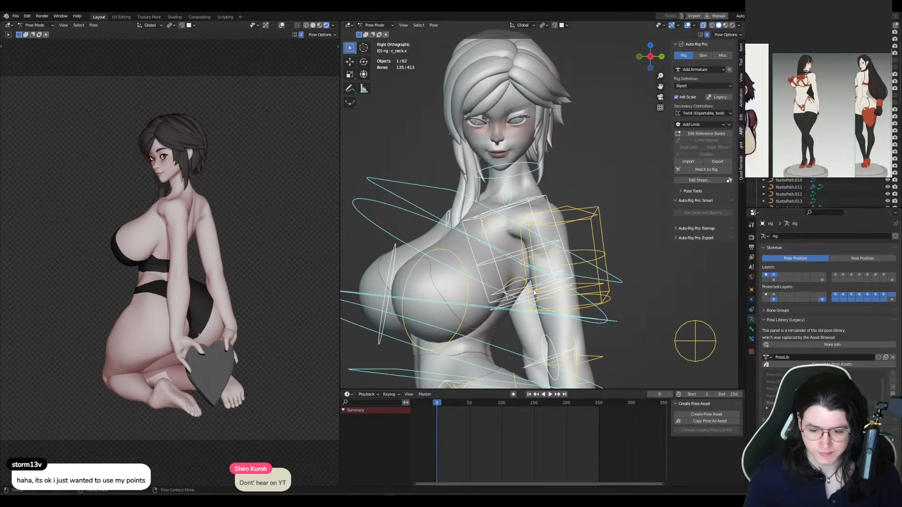
Step: Clear the rotation, location and scale of all selected bones, and return to Object Mode in the front view
scroll(602, 268, down, 5)
key(alt+r)
key(alt+g)
key(alt+s)
key(ctrl+Tab)
middle_drag(594, 269, 615, 269)
key(KP_1)
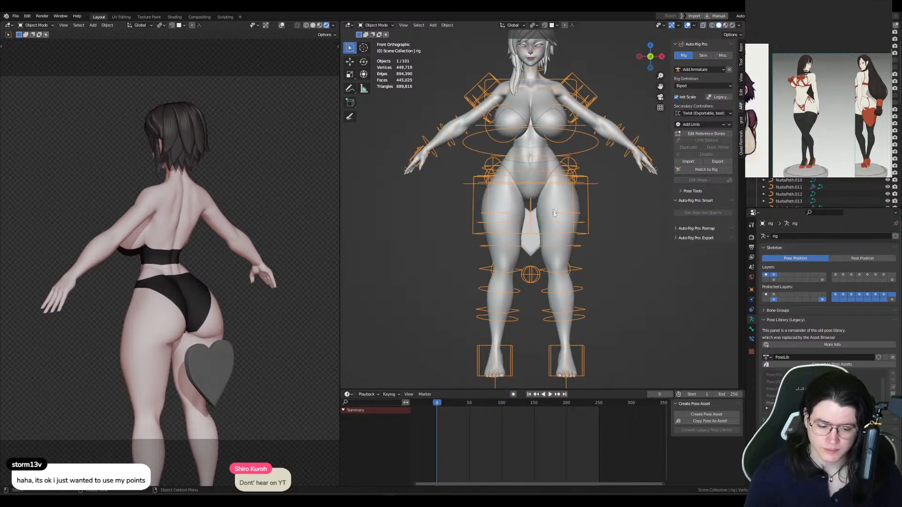
Step: Select the body mesh and examine the hips, thighs and wireframe from the front, side and back
click(557, 217)
scroll(562, 210, up, 2)
scroll(562, 210, up, 3)
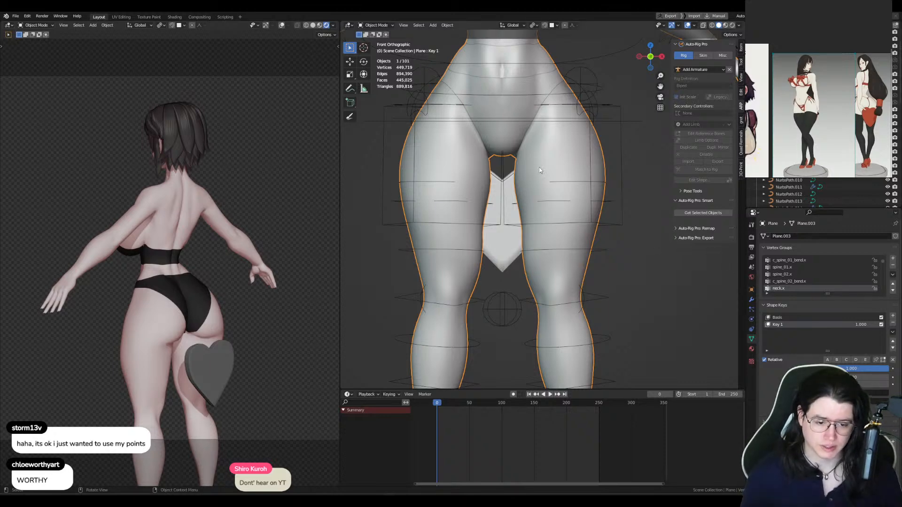
key(KP_3)
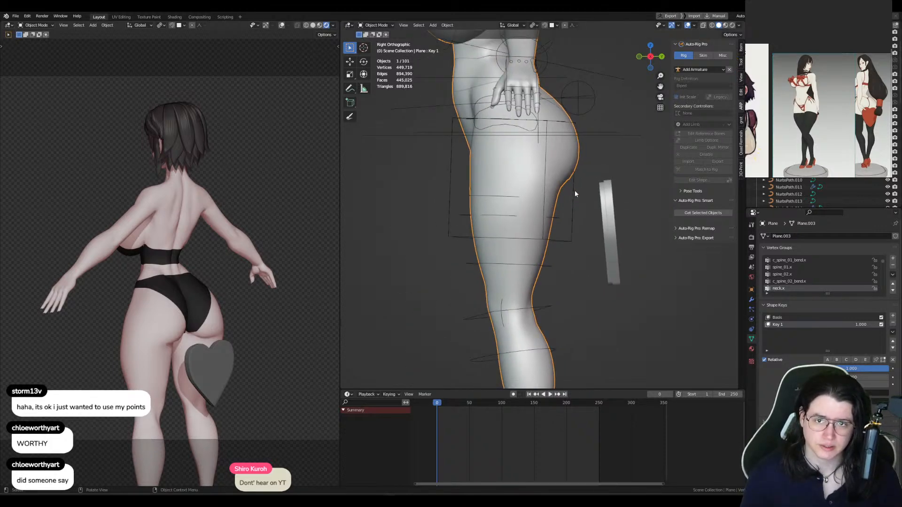
shift+middle_drag(557, 193, 555, 212)
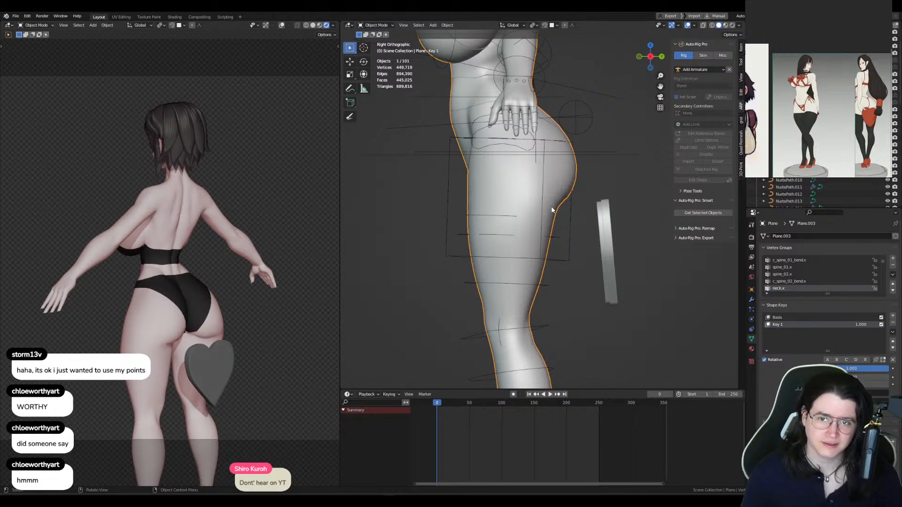
key(ctrl+KP_1)
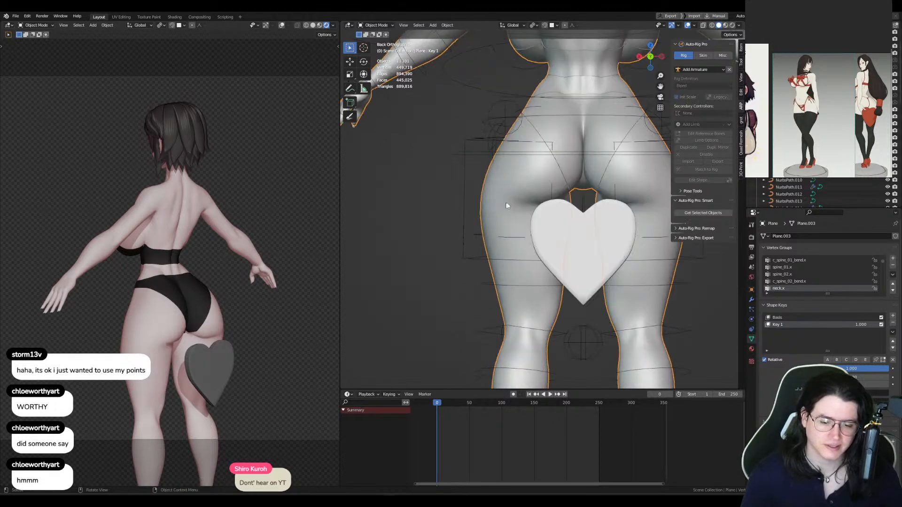
key(Tab)
key(Tab)
key(Tab)
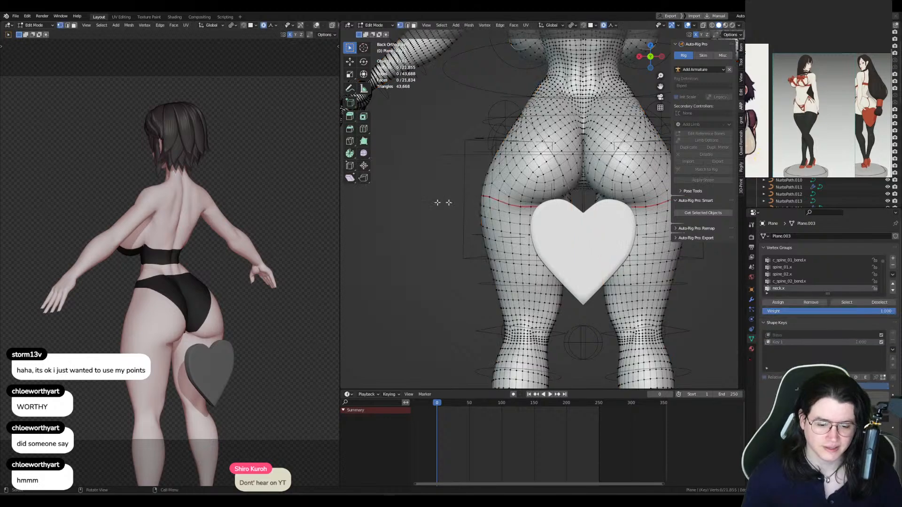
key(KP_3)
key(KP_1)
key(Tab)
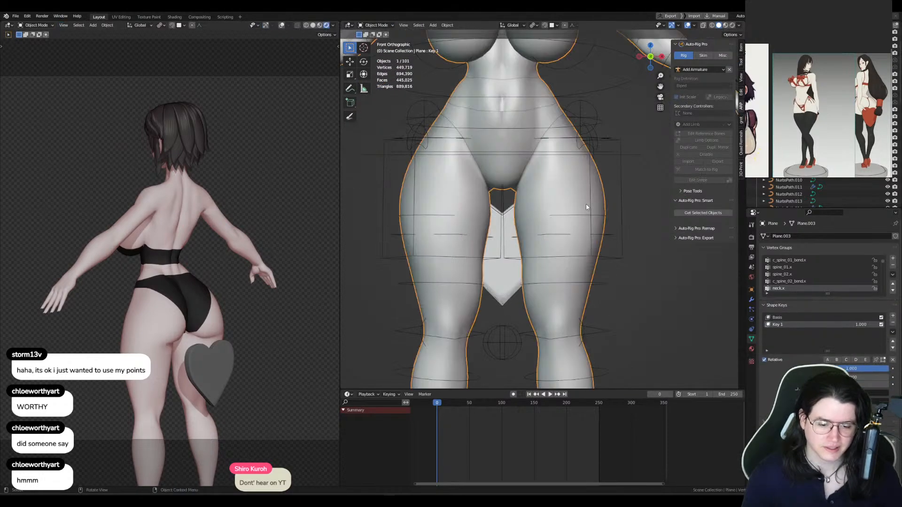
Step: Select an edge loop on the body mesh in Edit Mode, check the torso topology, and save the file from Object Mode
key(Tab)
key(2)
alt+click(562, 208)
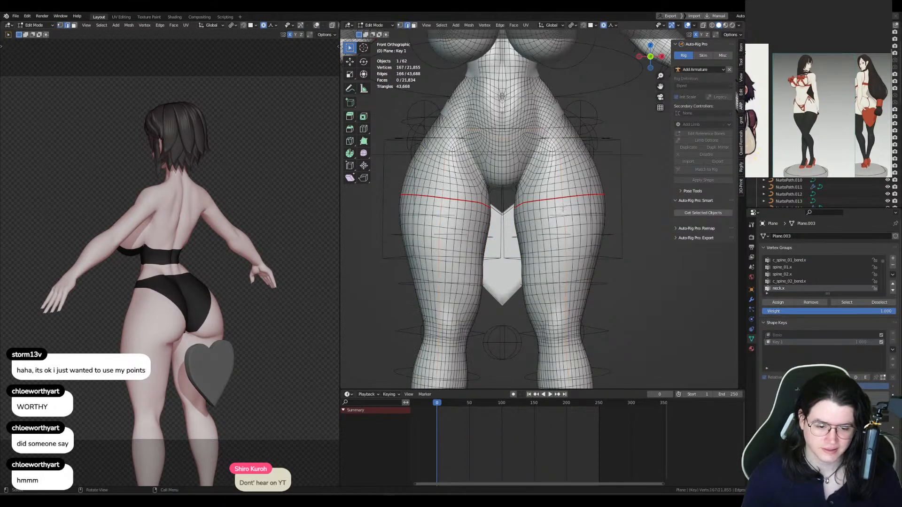
shift+middle_drag(559, 207, 572, 324)
scroll(566, 226, up, 4)
shift+middle_drag(572, 177, 571, 238)
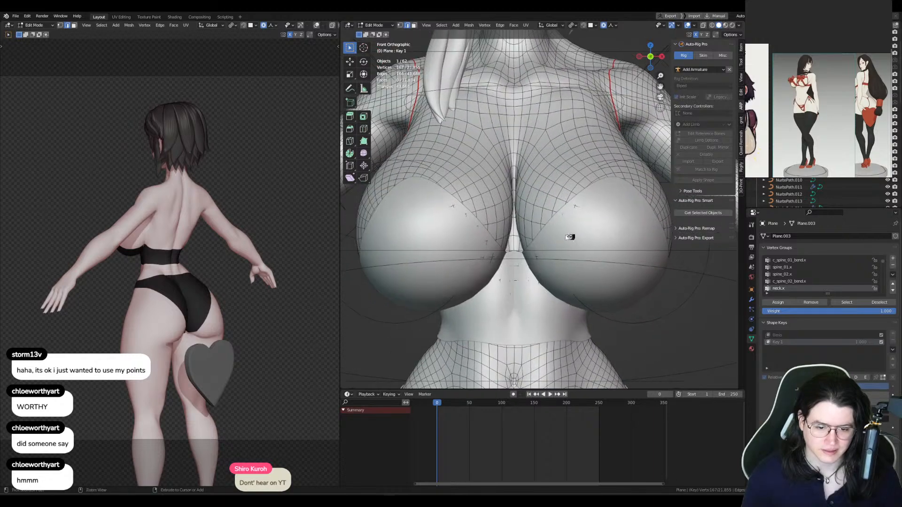
key(Tab)
shift+middle_drag(523, 218, 533, 149)
key(ctrl+s)
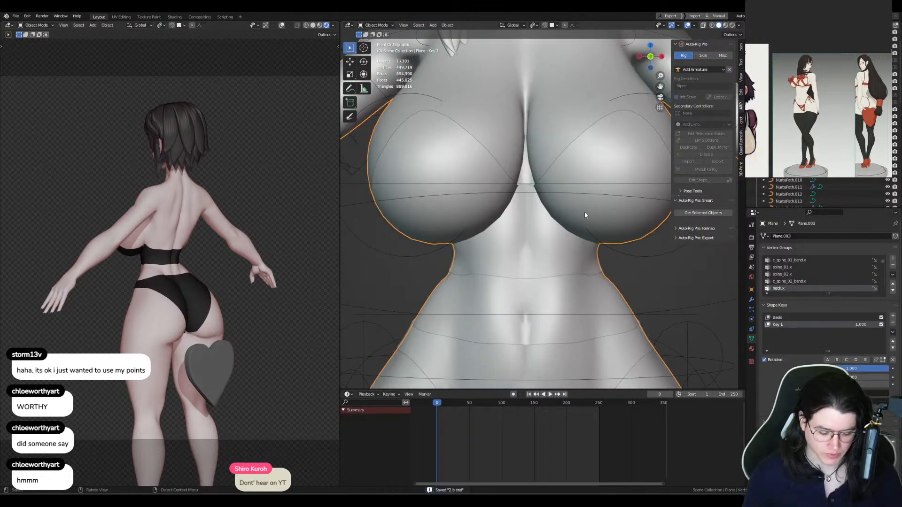
Step: Switch the camera viewport to Solid shading and delete the underwear object covering the body
key(z)
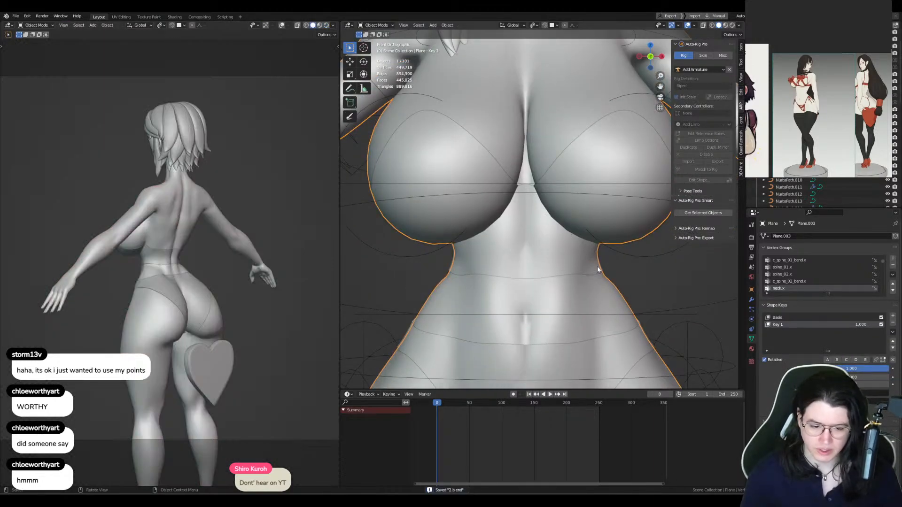
click(556, 256)
key(Delete)
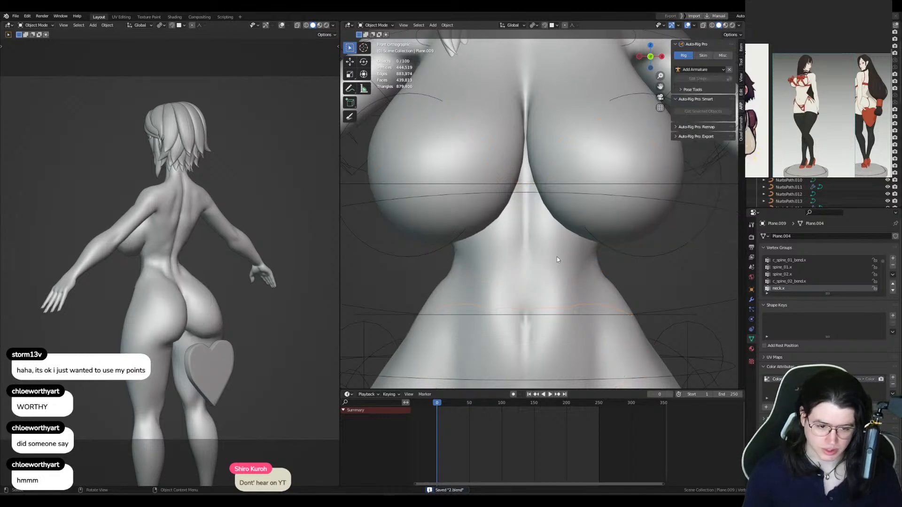
Step: Select the body mesh and isolate it in Local View, viewed from the back at the hips
click(538, 244)
key(KP_Divide)
scroll(475, 226, up, 4)
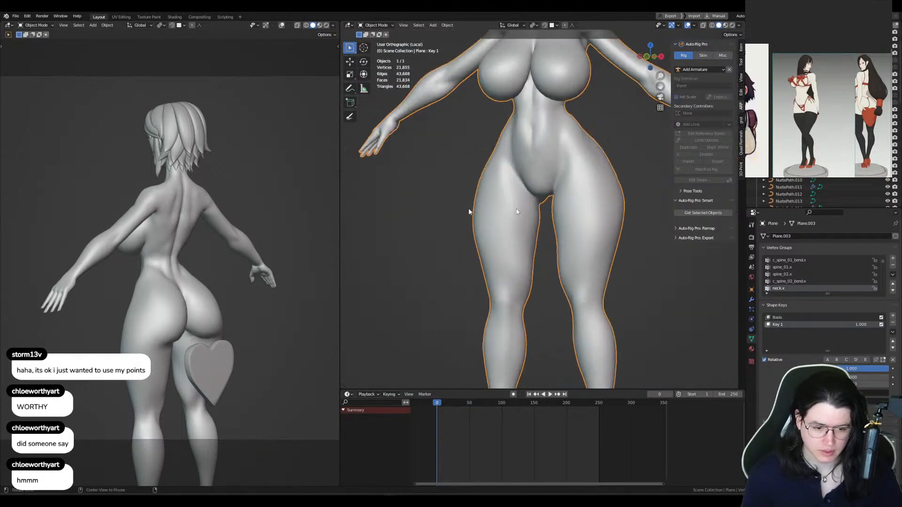
key(ctrl+KP_1)
scroll(561, 196, up, 7)
shift+middle_drag(586, 237, 579, 329)
scroll(564, 256, down, 3)
scroll(549, 222, up, 6)
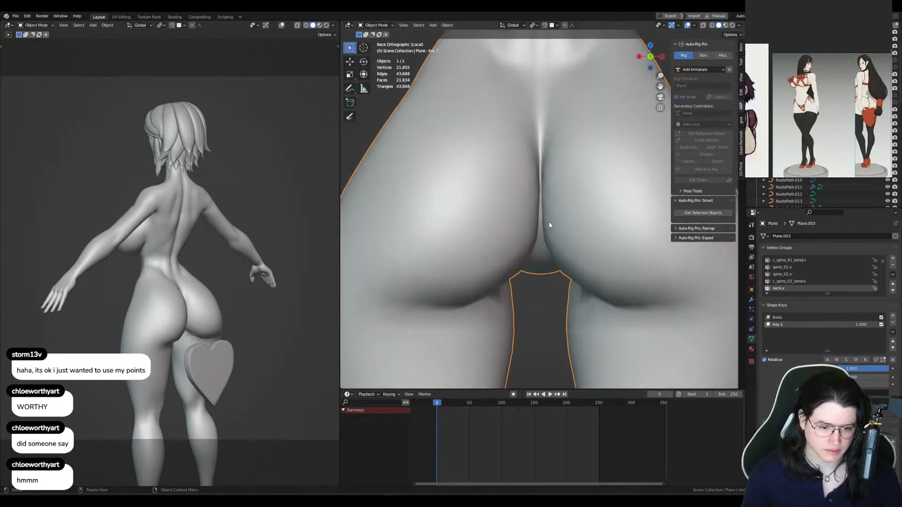
Step: Select the body's vertical centre edge loop and flatten it by scaling to 0 along X without proportional editing
key(Tab)
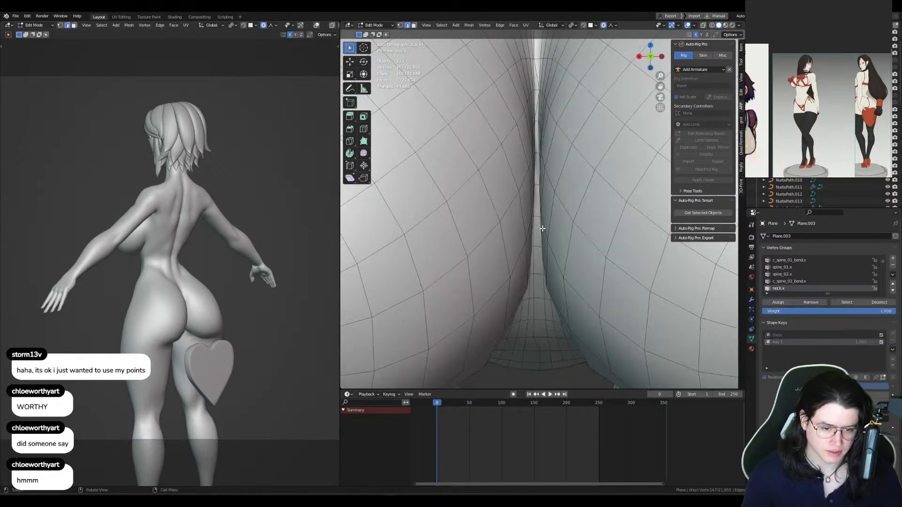
alt+click(535, 321)
key(s)
key(x)
key(0)
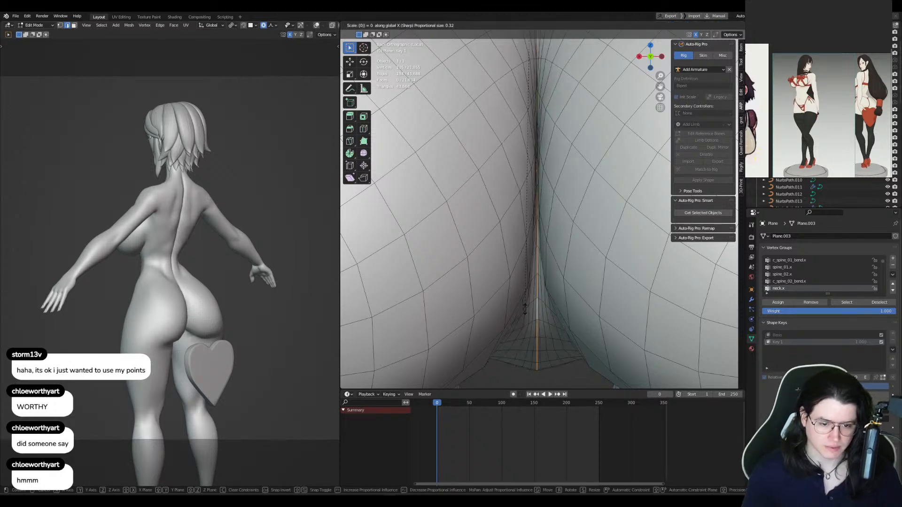
key(Return)
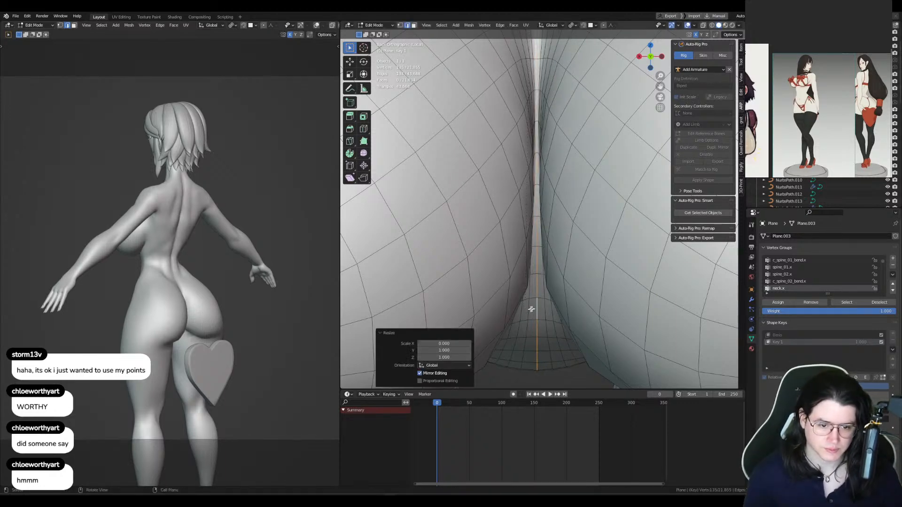
Step: Check the centre line from the back and front, leave Edit Mode, and save the file
scroll(538, 234, down, 8)
shift+middle_drag(538, 232, 543, 385)
key(KP_1)
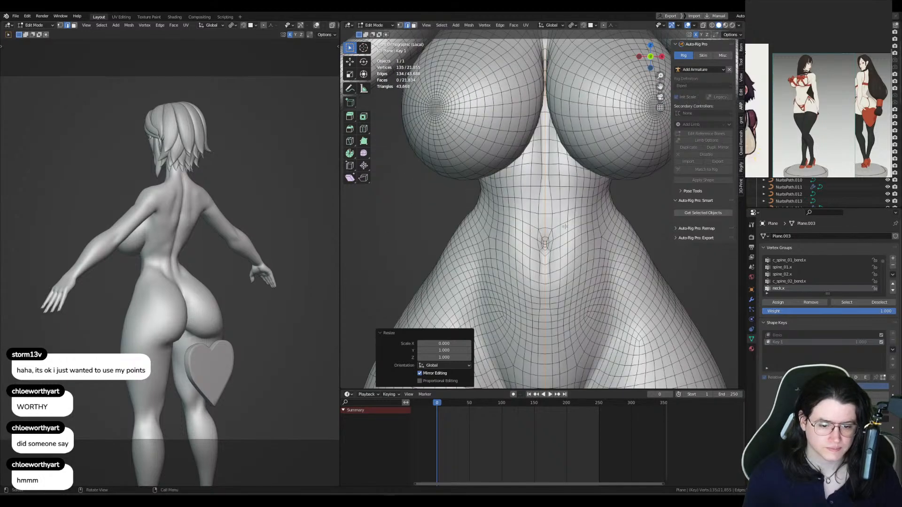
shift+middle_drag(565, 226, 557, 324)
key(Tab)
key(ctrl+s)
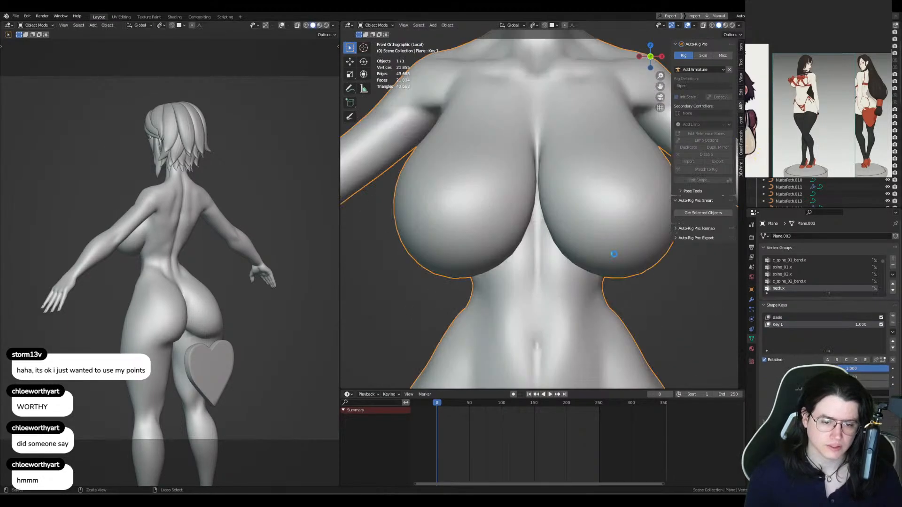
Step: Toggle the body's Key 1 shape key to compare the shapes, and remove both the Basis and Key 1 shape keys
click(882, 325)
click(881, 325)
click(882, 325)
click(882, 325)
click(861, 318)
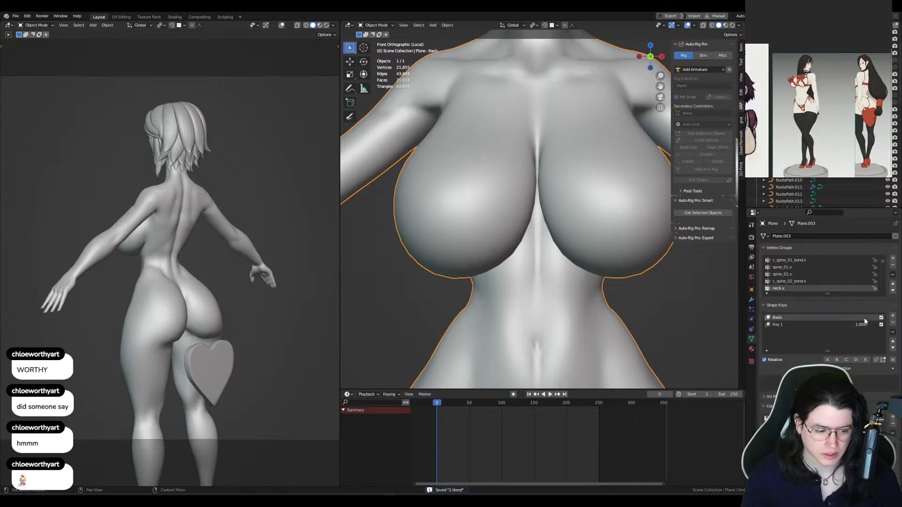
click(893, 324)
click(893, 324)
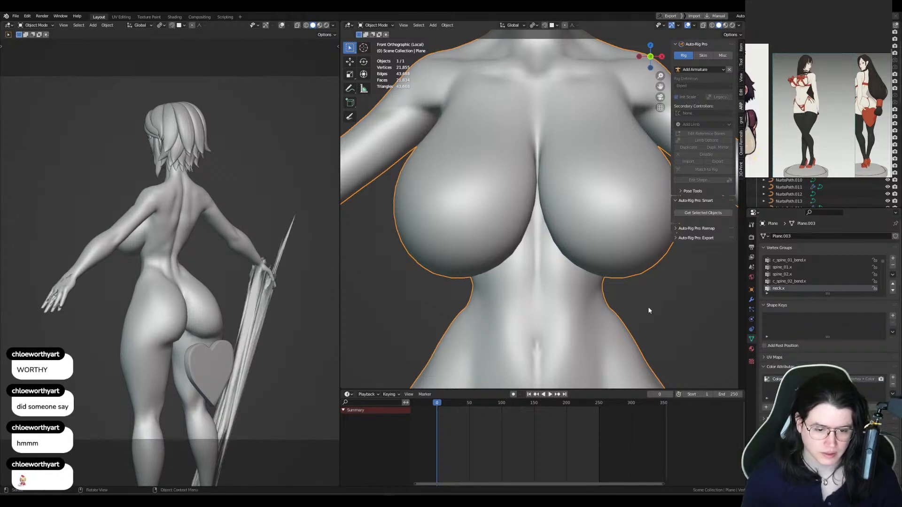
Step: Inspect the isolated body from the front and back, apply its Mirror modifier, and exit Local View
scroll(648, 309, down, 3)
shift+middle_drag(624, 316, 451, 228)
scroll(556, 218, up, 2)
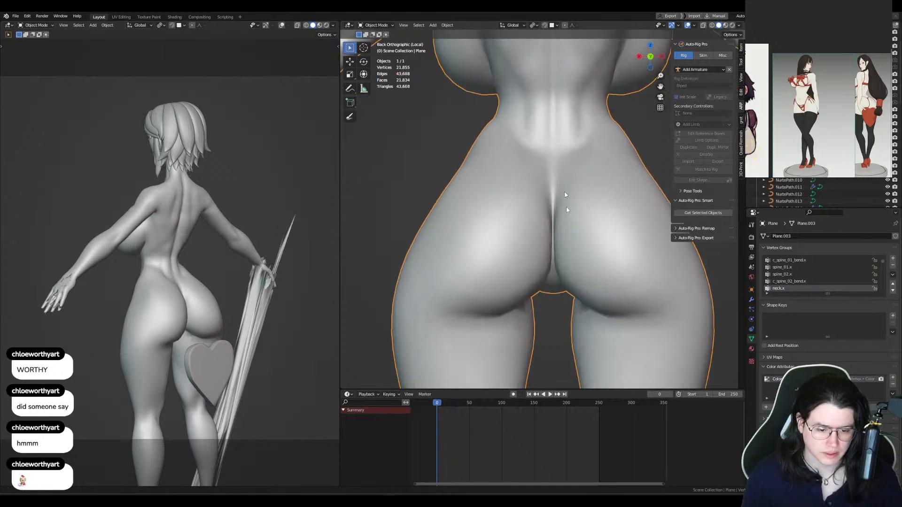
scroll(566, 209, down, 3)
shift+middle_drag(566, 209, 569, 292)
alt+middle_drag(500, 258, 630, 270)
click(752, 300)
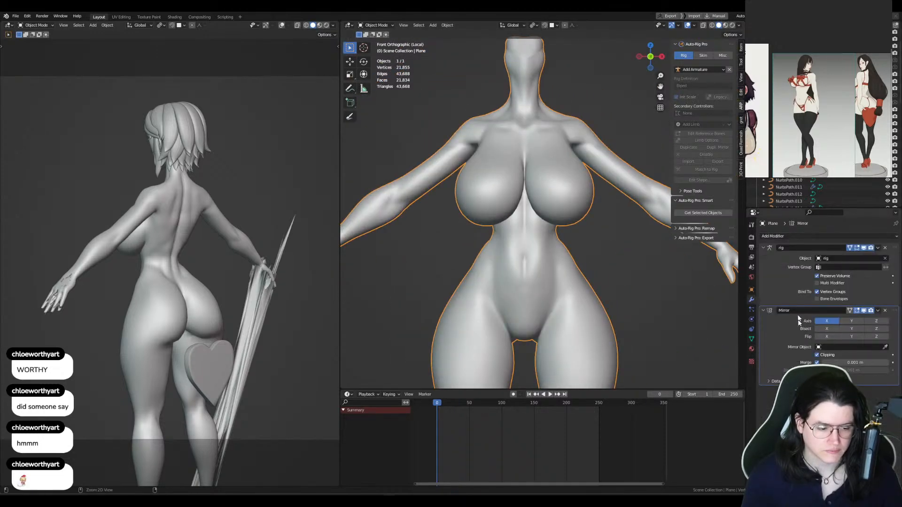
key(ctrl+a)
scroll(578, 269, down, 5)
scroll(515, 258, up, 1)
click(609, 270)
key(KP_Divide)
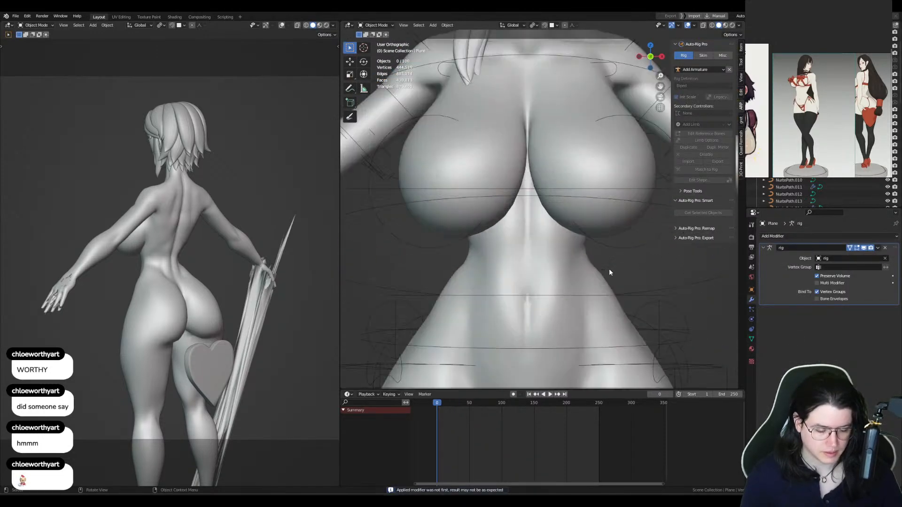
Step: Try unbinding the fingernail mesh's SurfaceDeform.001 modifier, and undo the recent changes
click(447, 270)
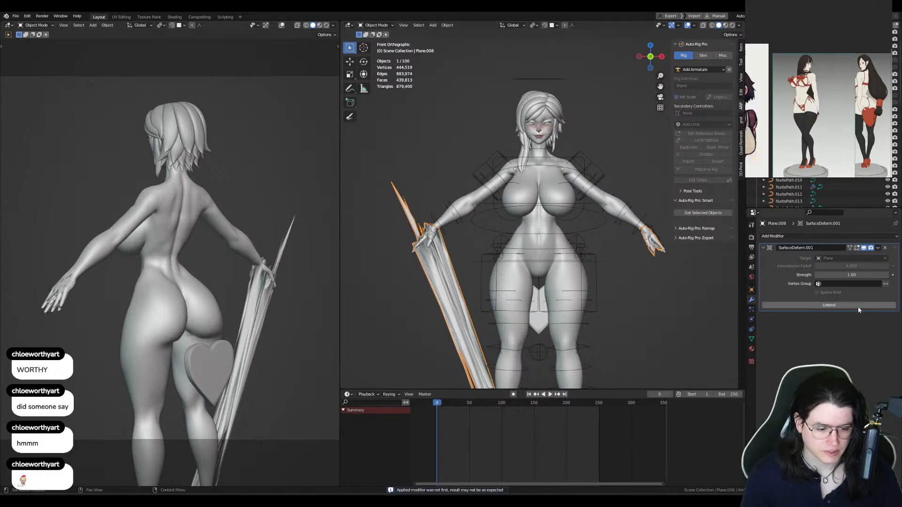
click(840, 305)
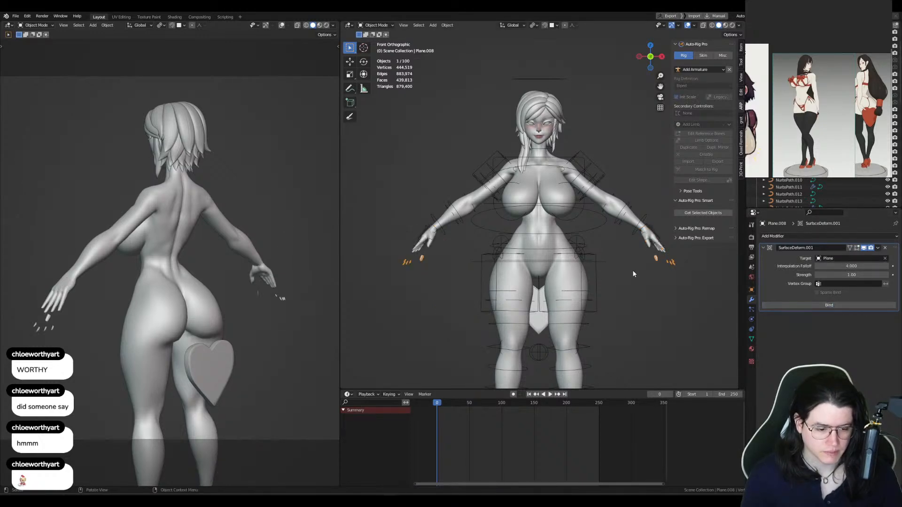
key(ctrl+z)
key(ctrl+z)
key(ctrl+z)
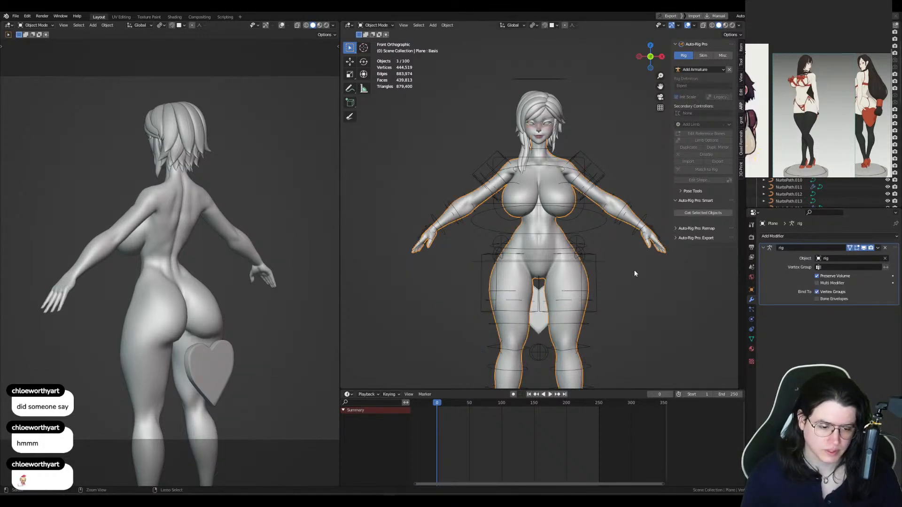
Step: Try applying the fingernail mesh's SurfaceDeform.001 modifier and binding its remaining SurfaceDeform modifier to the body
scroll(636, 273, up, 3)
shift+middle_drag(674, 273, 551, 273)
click(581, 281)
key(ctrl+a)
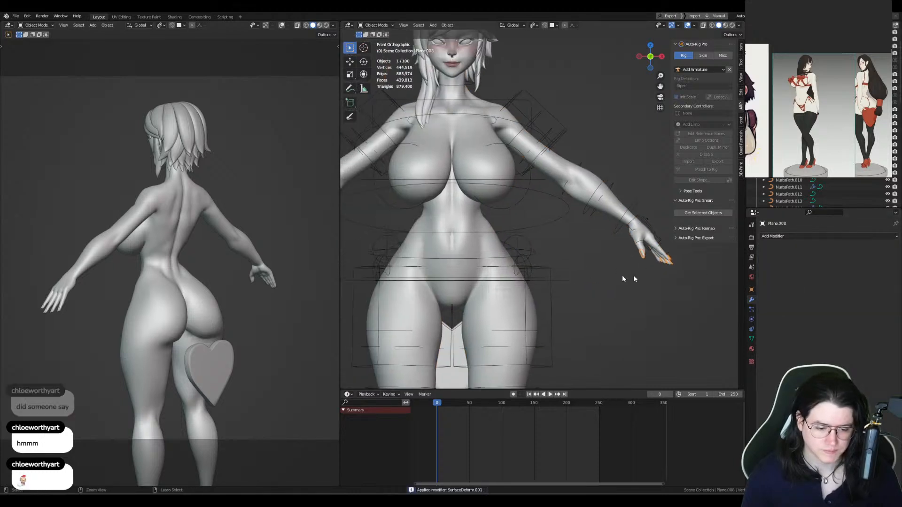
key(ctrl+z)
key(ctrl+z)
key(ctrl+a)
click(824, 307)
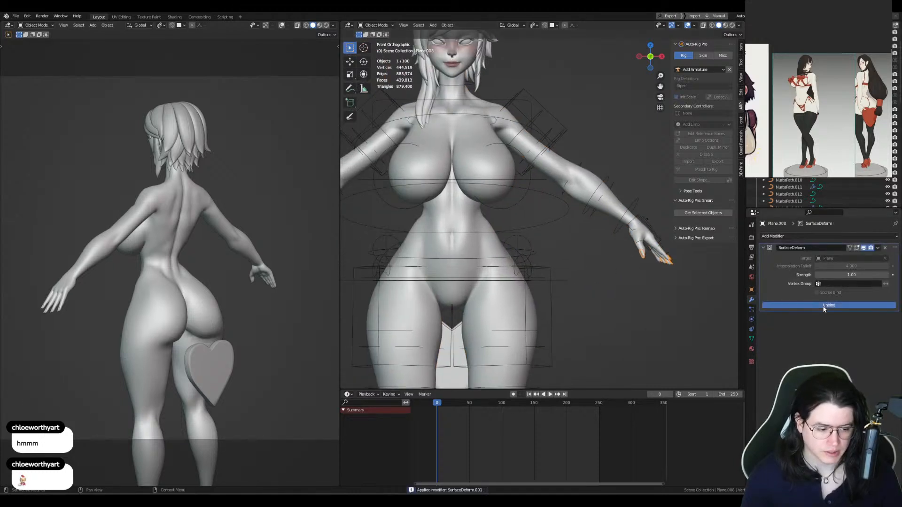
Step: Select the body mesh and undo the recent modifier and mirroring changes back to the state with its shape keys
scroll(570, 256, up, 3)
click(541, 247)
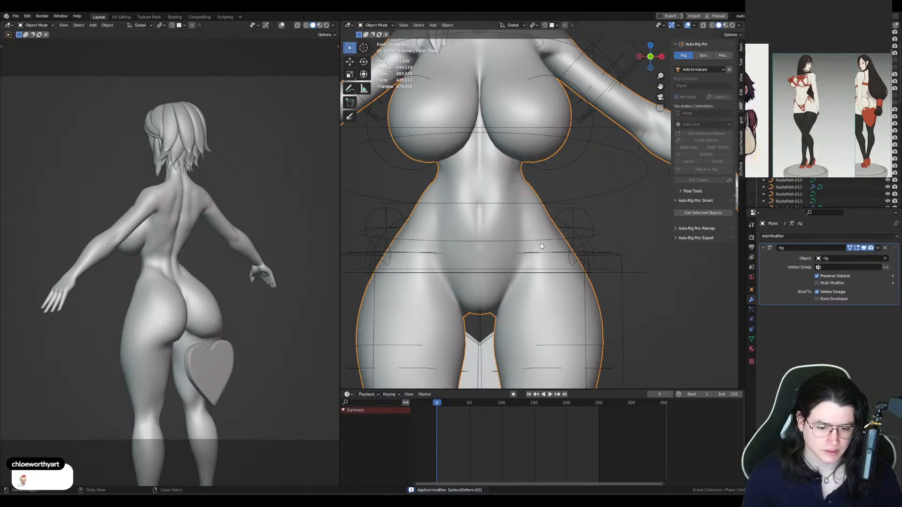
key(ctrl+z)
key(ctrl+z)
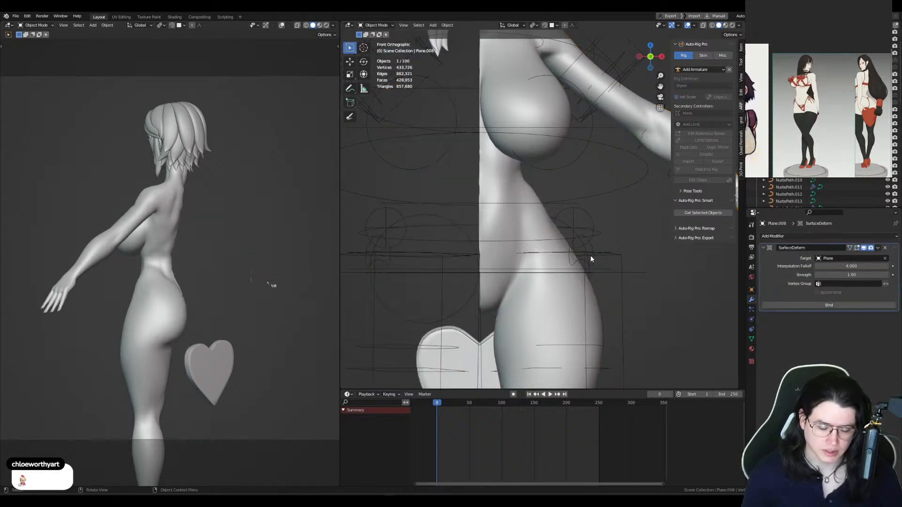
key(ctrl+z)
key(ctrl+z)
key(ctrl+z)
key(ctrl+z)
key(ctrl+z)
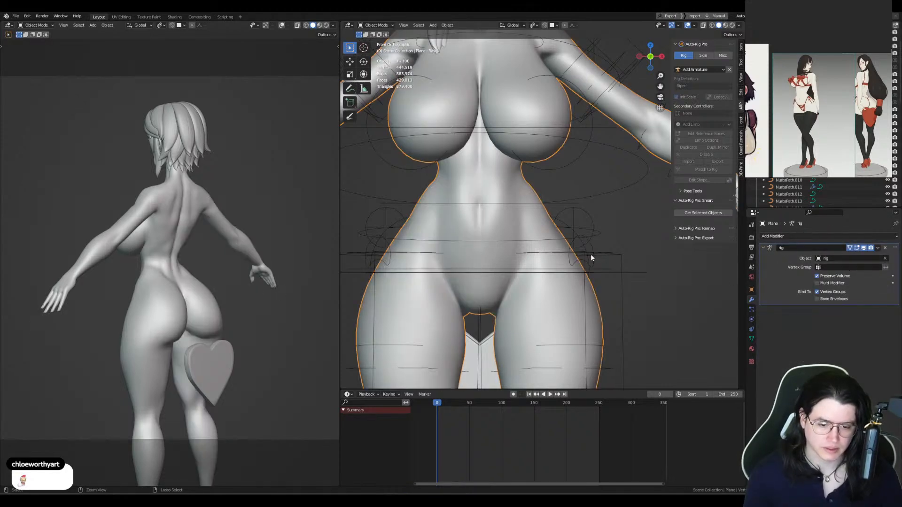
key(ctrl+z)
key(ctrl+z)
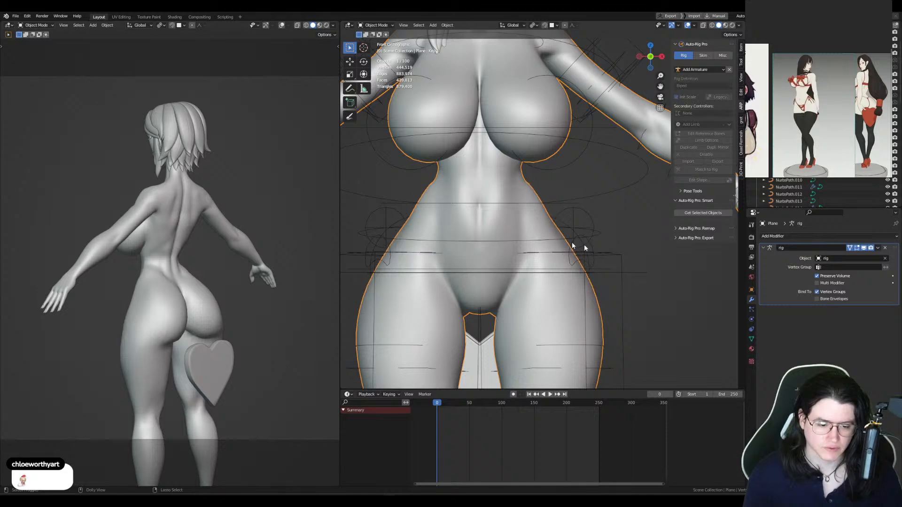
Step: Remove both the Basis and Key 1 shape keys from the body mesh
click(754, 337)
click(854, 318)
click(893, 323)
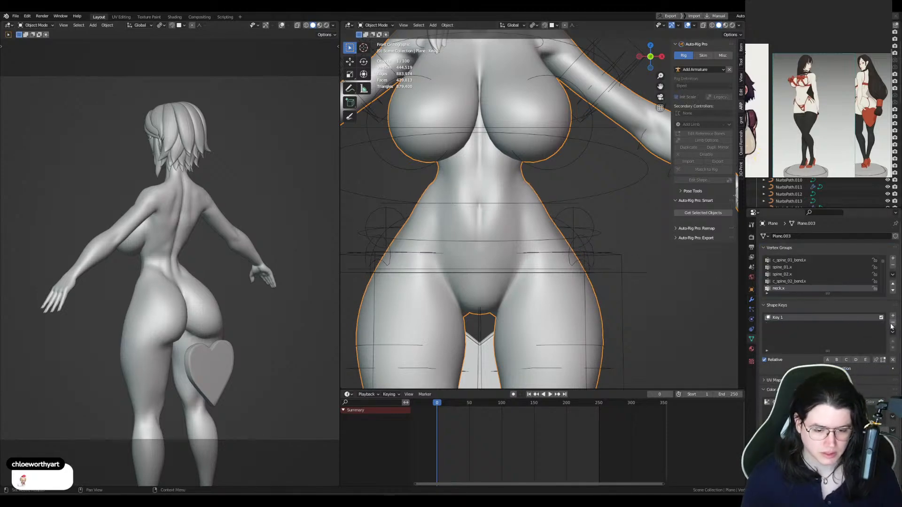
click(892, 323)
Step: Select the body's vertical centre edge loop in Edit Mode and flatten it by scaling to 0 along X
shift+middle_drag(504, 217, 528, 256)
key(Tab)
alt+click(508, 253)
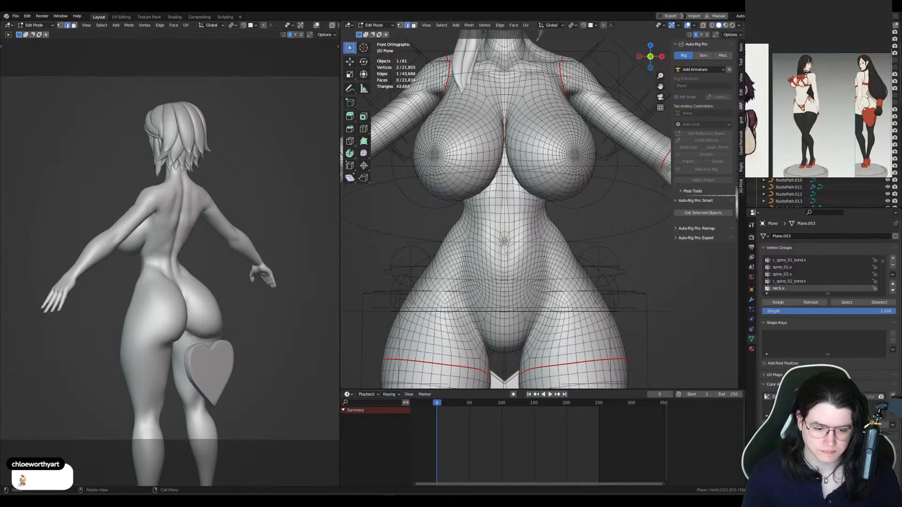
alt+click(501, 253)
alt+click(504, 252)
key(s)
key(Escape)
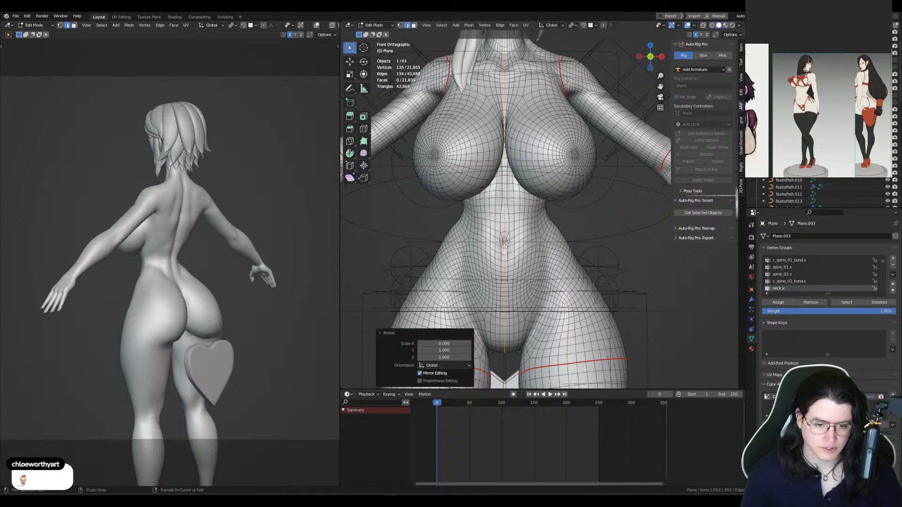
Step: Leave Edit Mode and check the body from the front, both isolated in Local View and with the full character
key(Tab)
scroll(559, 235, down, 5)
scroll(560, 211, up, 2)
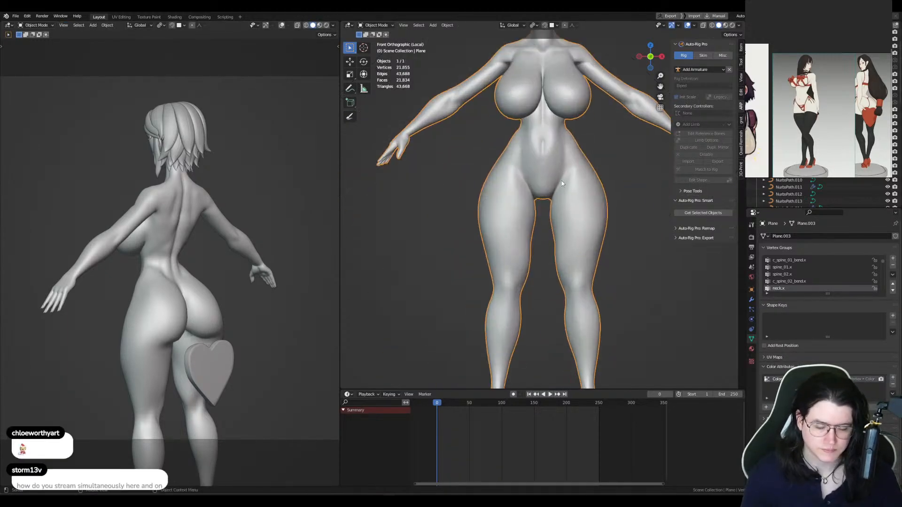
scroll(561, 184, up, 3)
scroll(557, 181, down, 1)
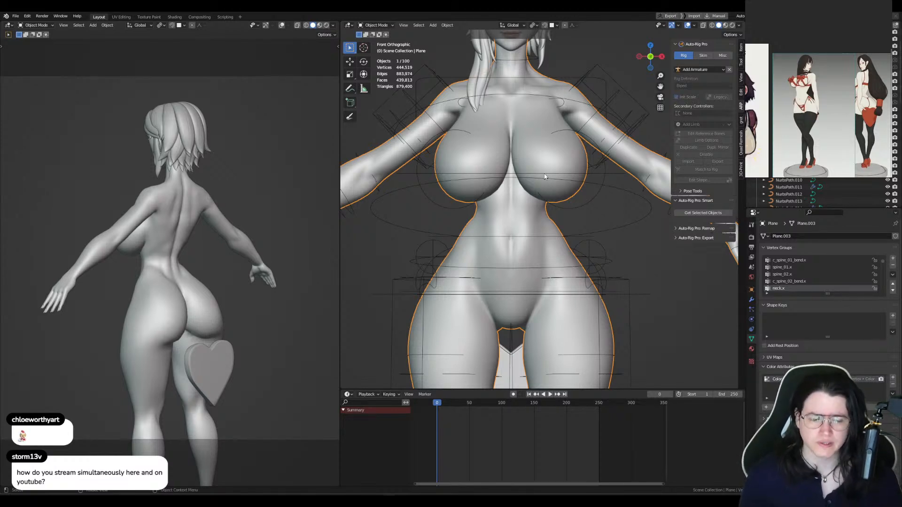
scroll(571, 182, down, 2)
scroll(592, 234, up, 3)
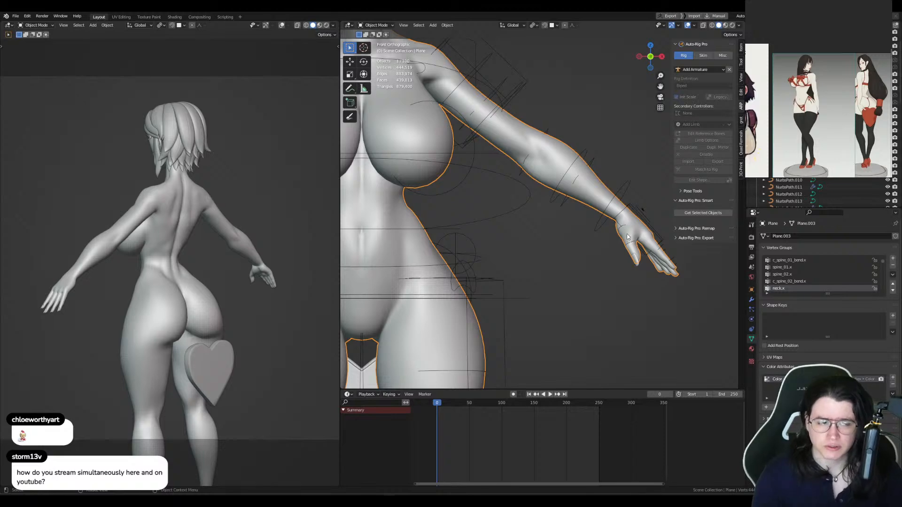
Step: Select the fingernail mesh and apply its SurfaceDeform.001 modifier, returning to the front orthographic view
click(637, 264)
middle_drag(657, 266, 617, 266)
scroll(614, 288, up, 3)
click(751, 300)
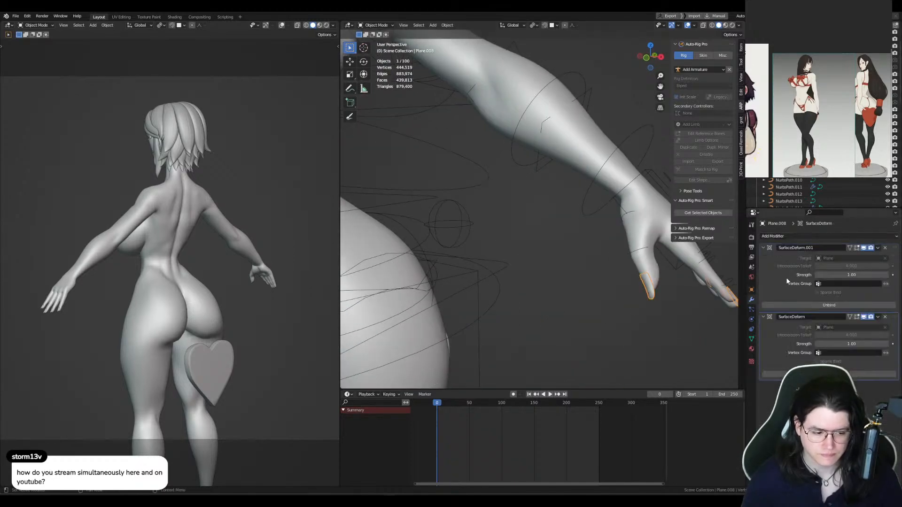
key(ctrl+a)
scroll(521, 304, down, 5)
middle_drag(522, 304, 515, 257)
key(KP_5)
key(KP_1)
scroll(516, 258, up, 2)
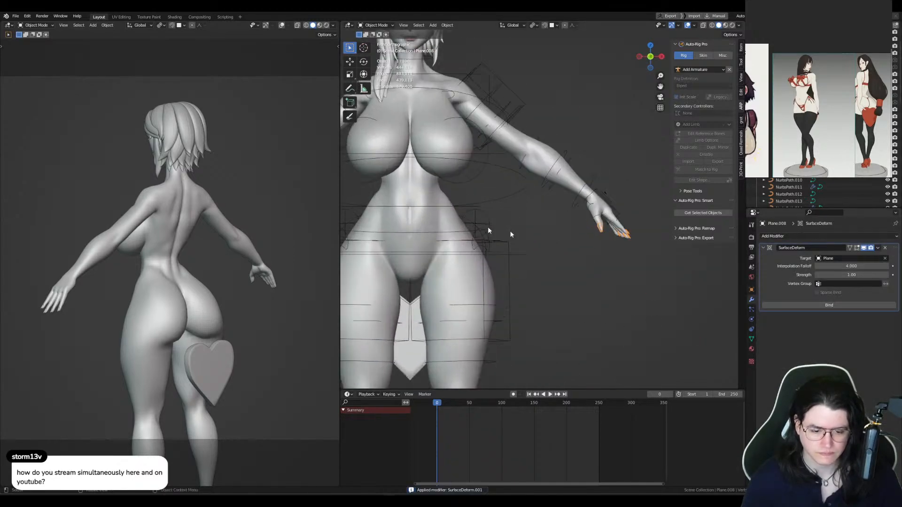
Step: Show the bikini mesh, make it the only selected object, and apply its SurfaceDeform modifier
click(579, 255)
scroll(578, 254, up, 2)
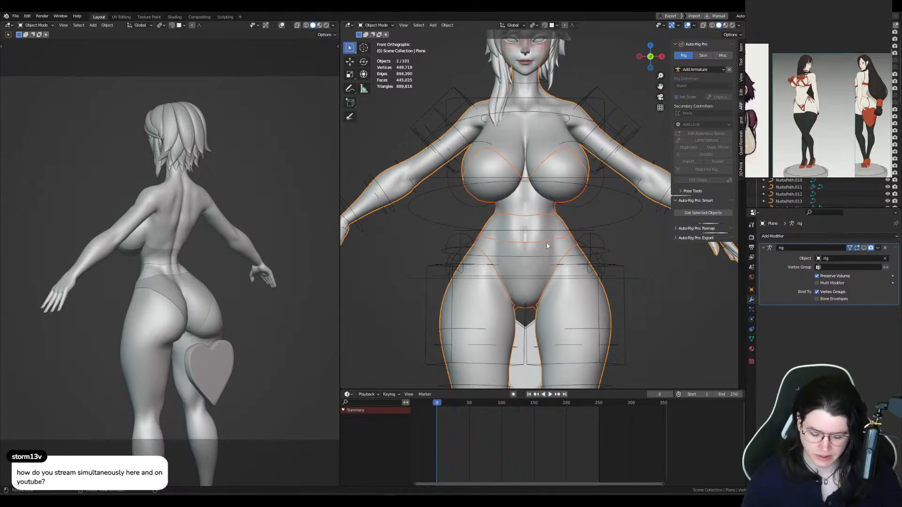
key(ctrl+z)
key(ctrl+z)
key(ctrl+a)
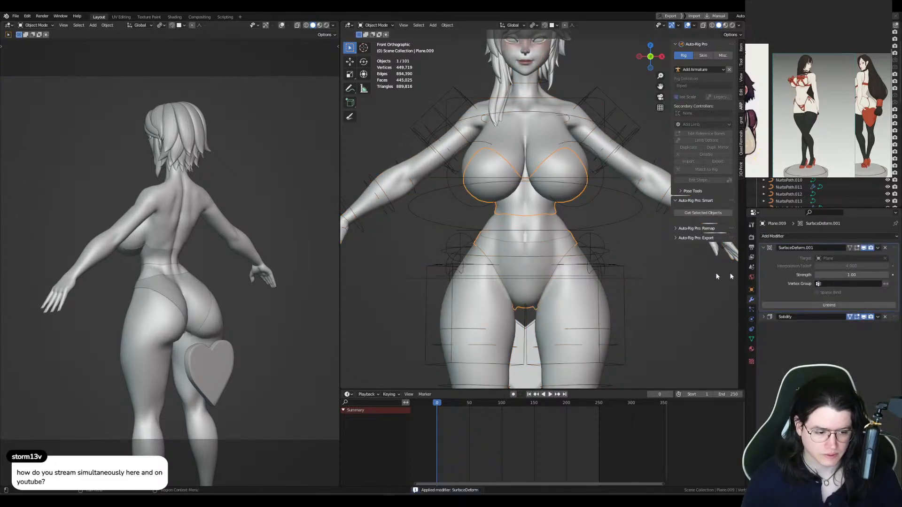
Step: Apply the body mesh's Mirror modifier and rebind the bikini's SurfaceDeform.001 modifier to the body
click(569, 232)
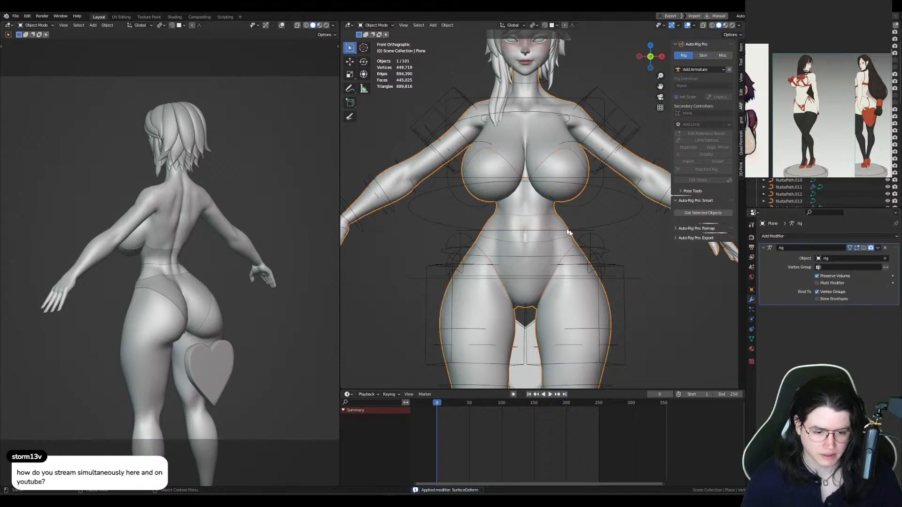
key(ctrl+a)
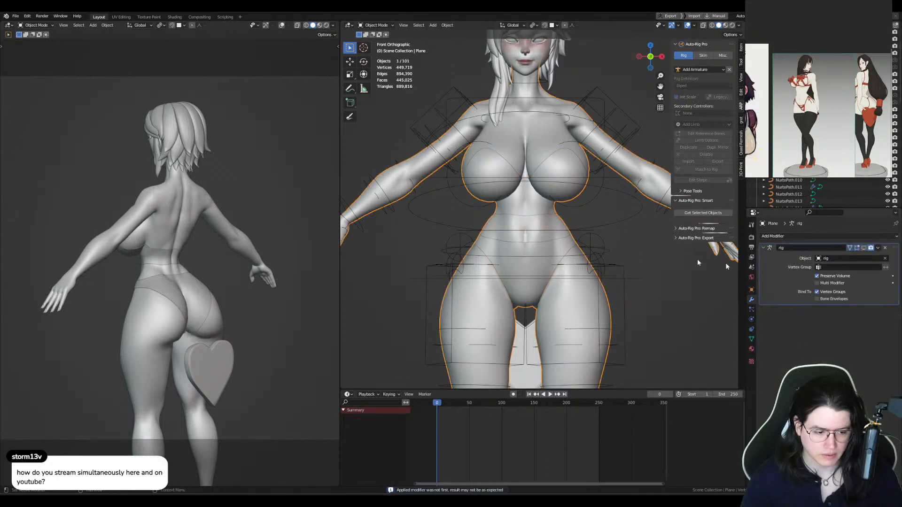
click(543, 253)
click(833, 305)
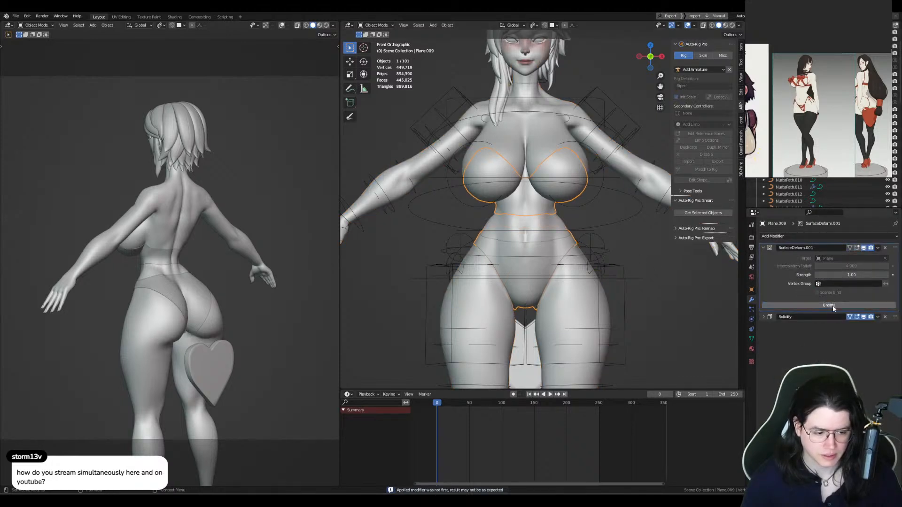
scroll(533, 205, down, 3)
scroll(539, 243, up, 3)
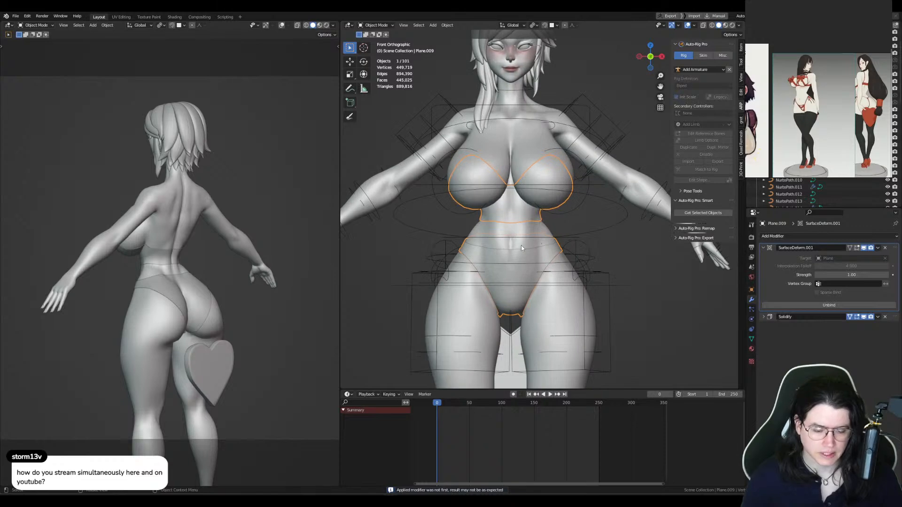
Step: Select the horizontal edge loop just below the body's upper-thigh seam and level it by scaling along Z in front view
scroll(540, 191, up, 2)
click(540, 193)
scroll(541, 194, up, 2)
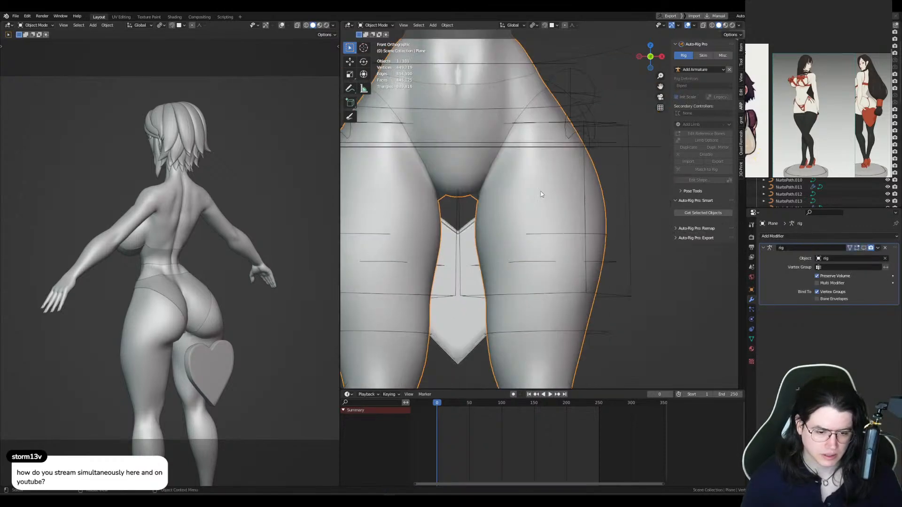
key(Tab)
scroll(540, 194, up, 1)
middle_drag(541, 194, 577, 214)
key(ctrl+Tab)
click(521, 215)
middle_drag(462, 210, 473, 211)
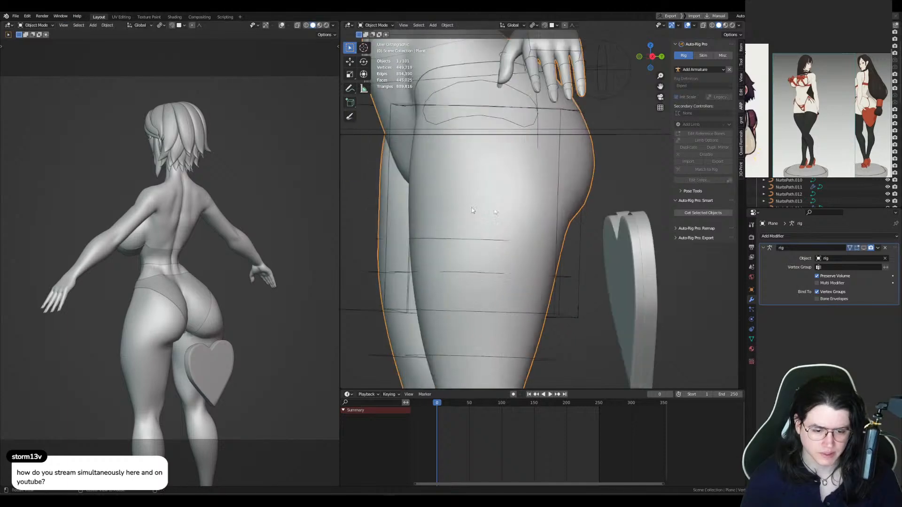
key(Tab)
key(KP_1)
key(s)
key(z)
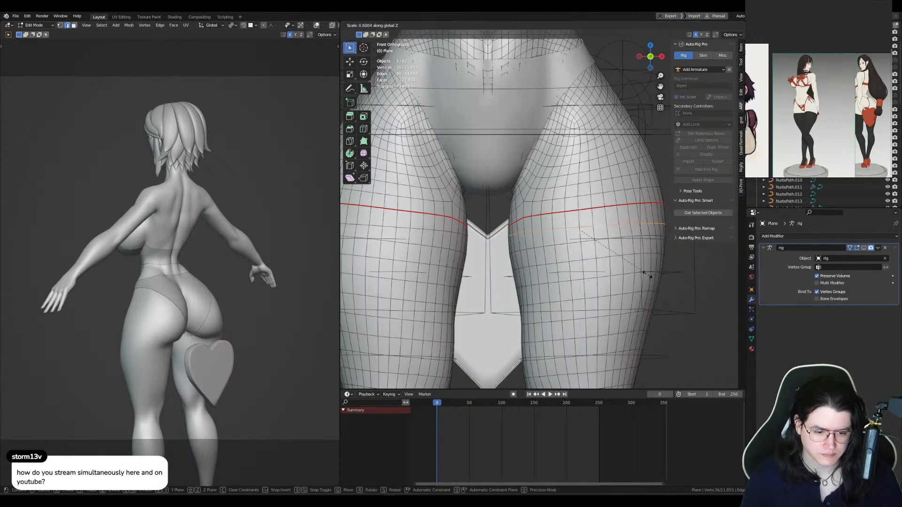
click(592, 259)
Step: Repeat the Z scaling on the successive horizontal edge loops down the middle of the thigh
alt+shift+click(588, 248)
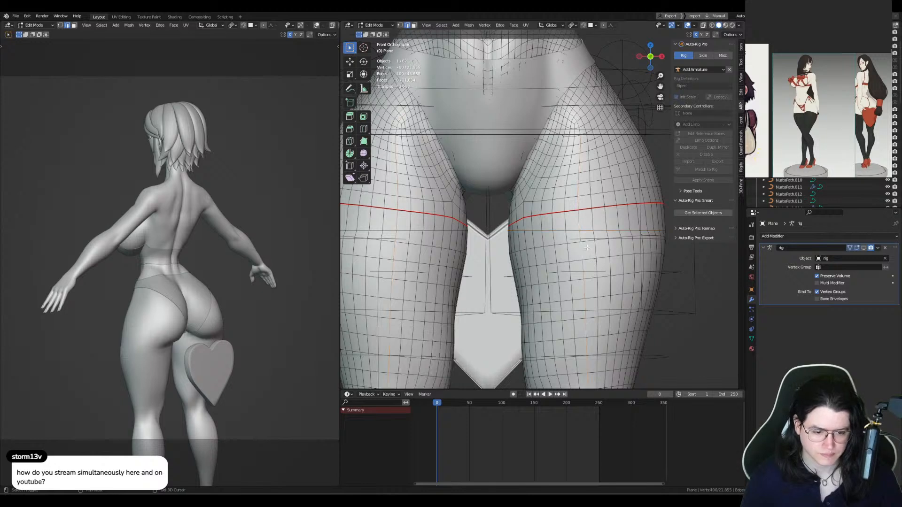
alt+click(592, 283)
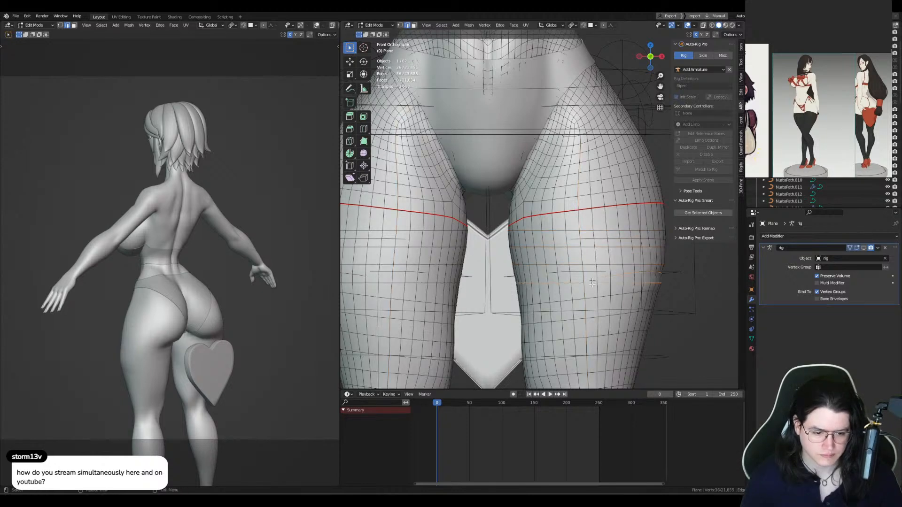
alt+click(592, 303)
alt+click(593, 319)
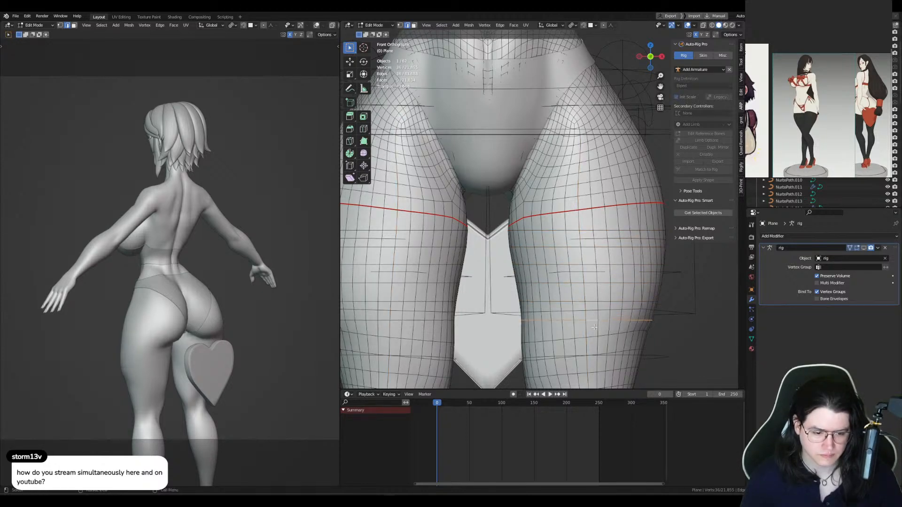
shift+middle_drag(595, 335, 583, 243)
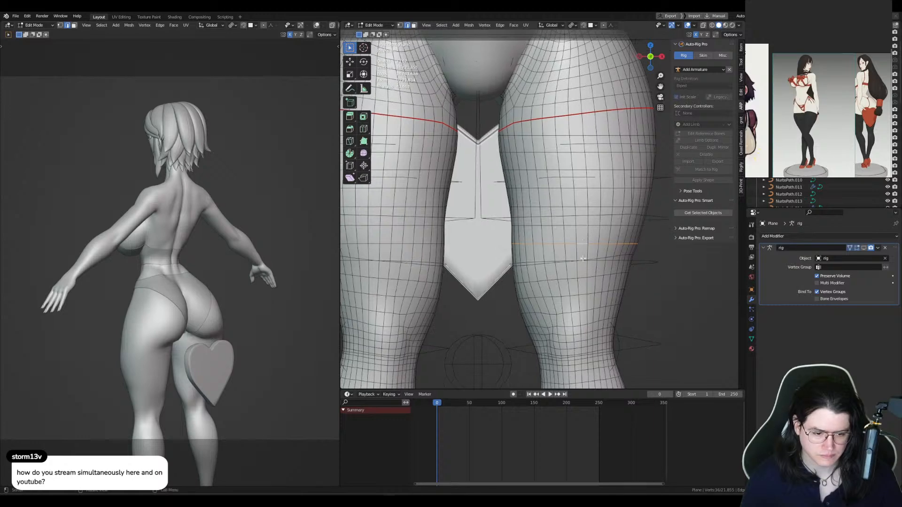
Step: Level the remaining horizontal edge loops on the lower thigh down toward the knee by scaling each to 0 along Z
alt+click(582, 259)
key(shift+r)
alt+click(584, 283)
key(shift+r)
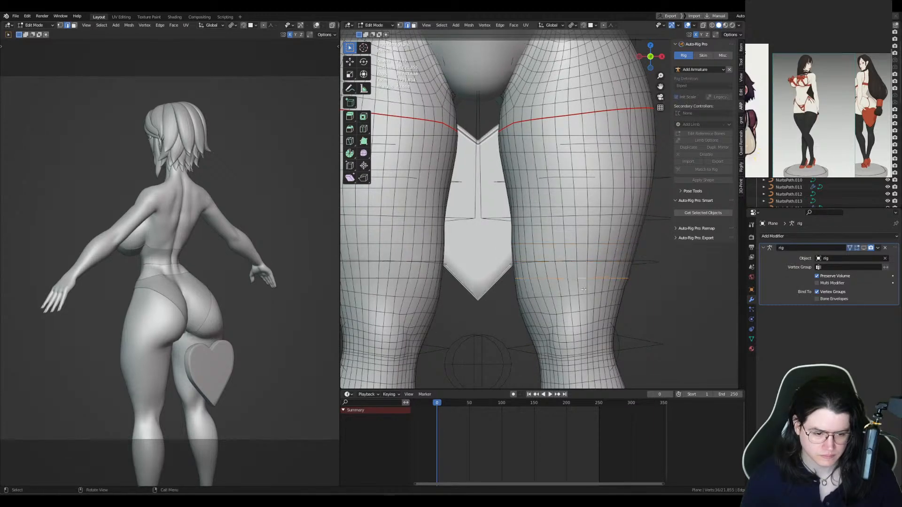
alt+click(585, 291)
alt+click(582, 296)
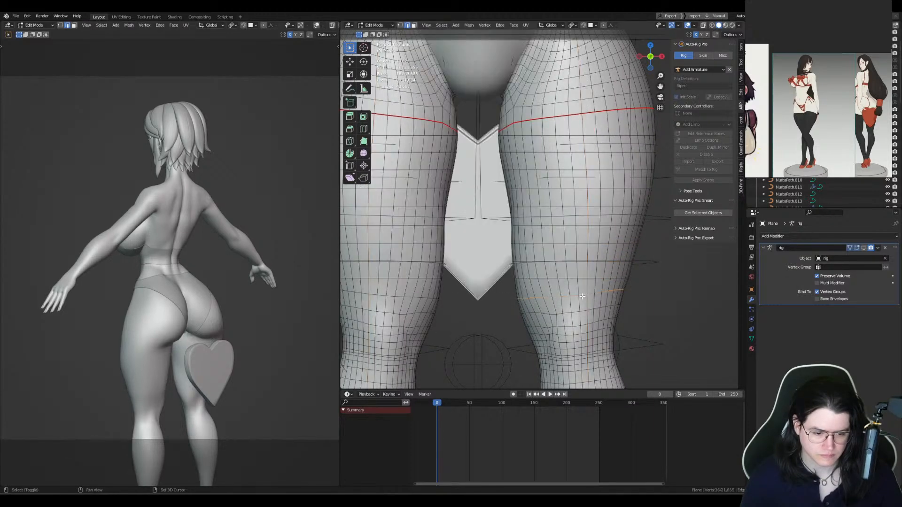
key(s)
key(z)
key(0)
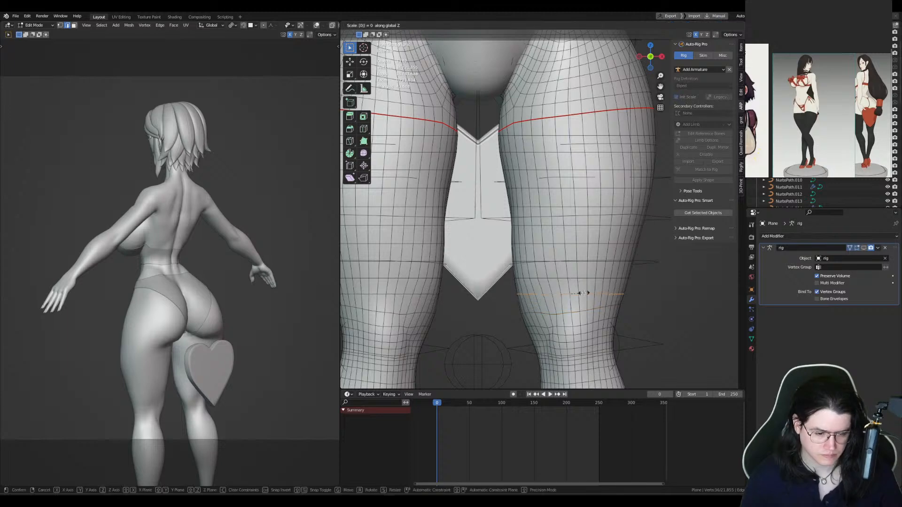
key(Return)
alt+click(582, 312)
key(shift+r)
Step: In back view, hide the heart-shaped object behind the thighs and return to editing the body mesh
shift+middle_drag(555, 156, 553, 220)
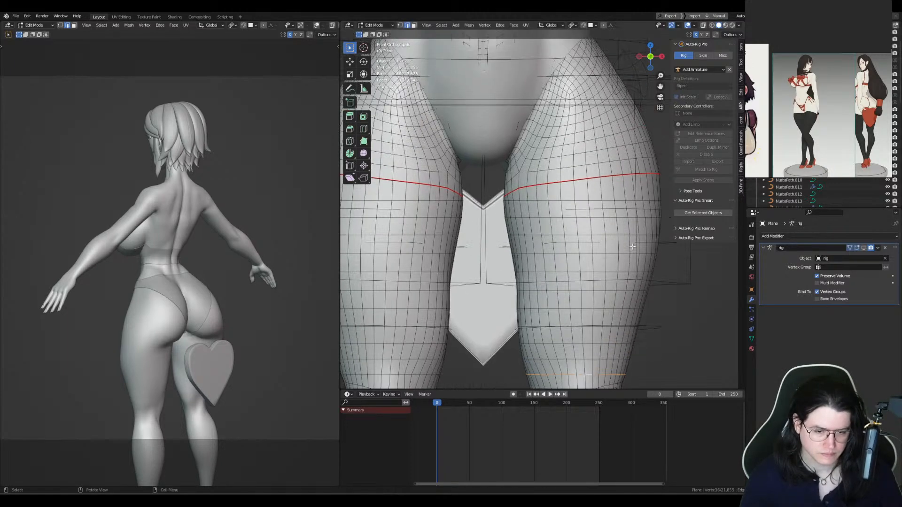
key(ctrl+KP_1)
key(Tab)
click(601, 239)
key(h)
click(545, 235)
key(Tab)
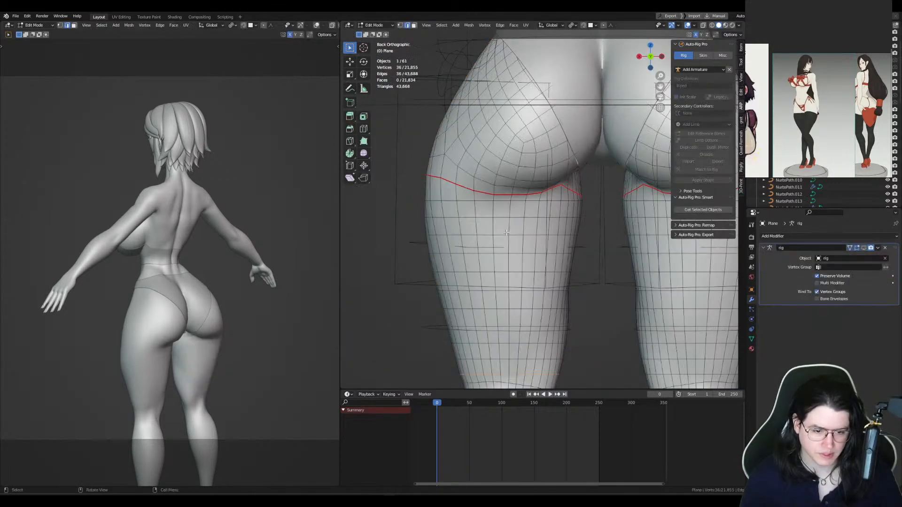
Step: Add one centred loop cut just below the upper-thigh seam on each leg
middle_drag(528, 191, 585, 203)
key(ctrl+r)
click(507, 202)
click(507, 202)
alt+click(437, 203)
right_click(436, 204)
key(ctrl+z)
click(441, 200)
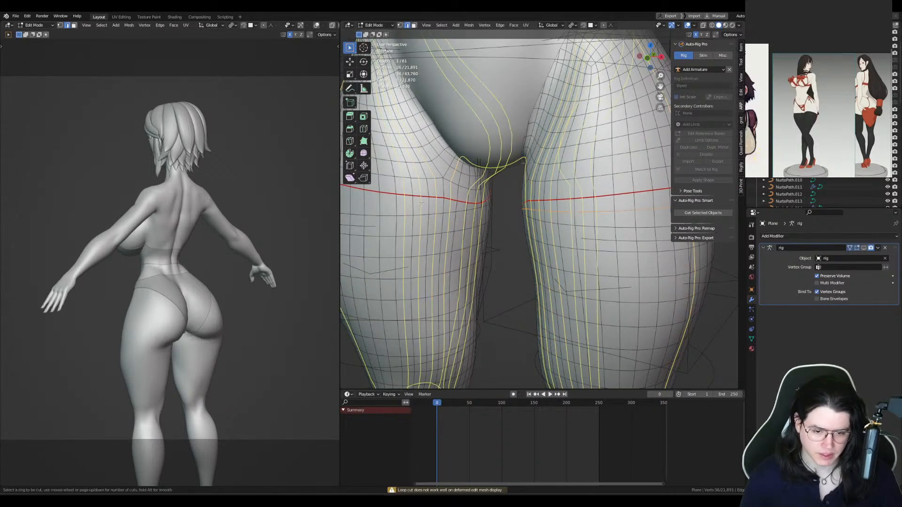
key(ctrl+z)
key(ctrl+r)
click(484, 201)
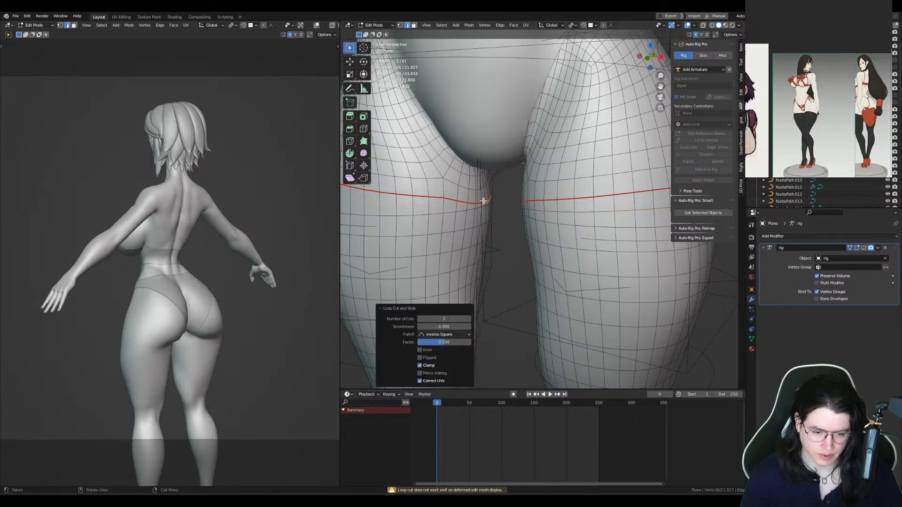
Step: Flatten the inner-thigh stretch of the seam by scaling its edges to 0 along Z, and edge-slide them into place
middle_drag(484, 201, 497, 195)
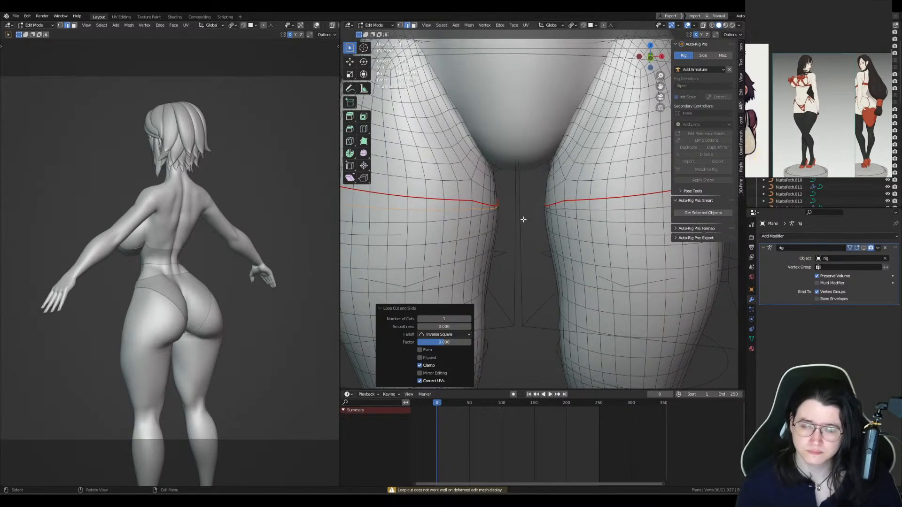
middle_drag(474, 231, 491, 238)
scroll(510, 245, up, 2)
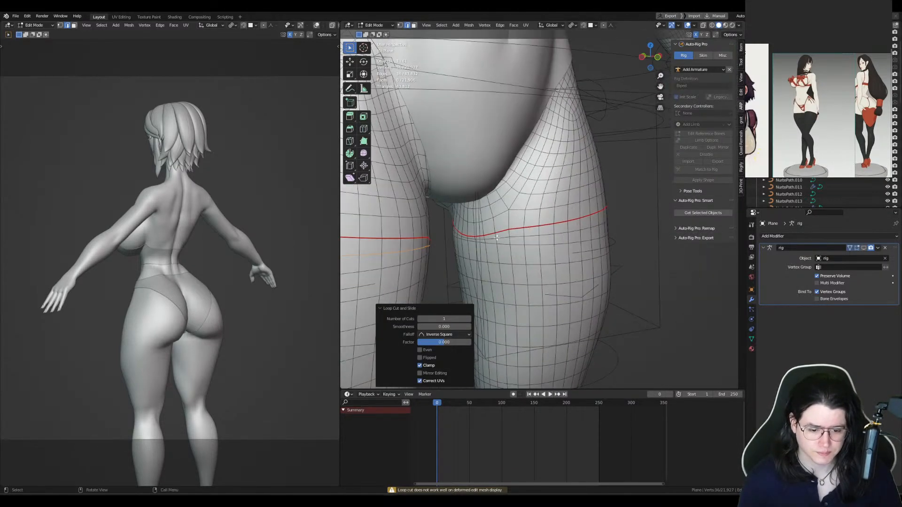
click(489, 236)
ctrl+click(456, 230)
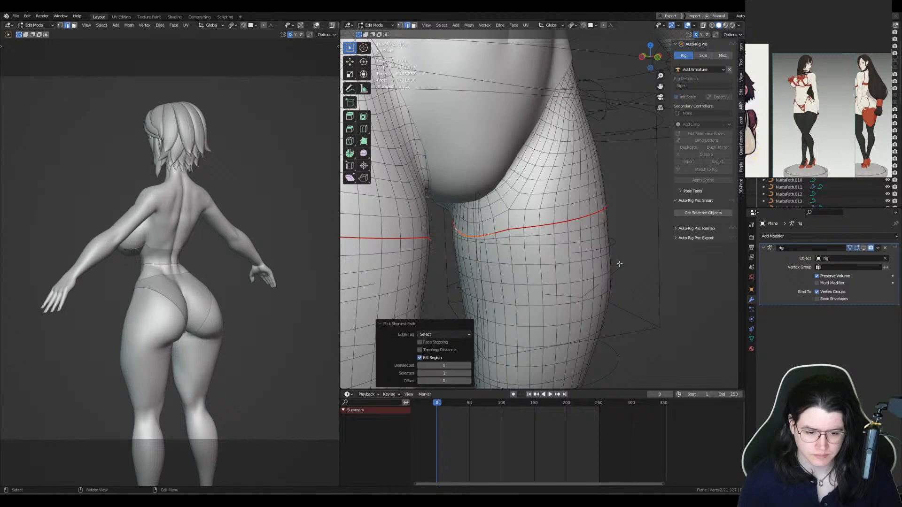
key(s)
key(z)
key(0)
click(541, 256)
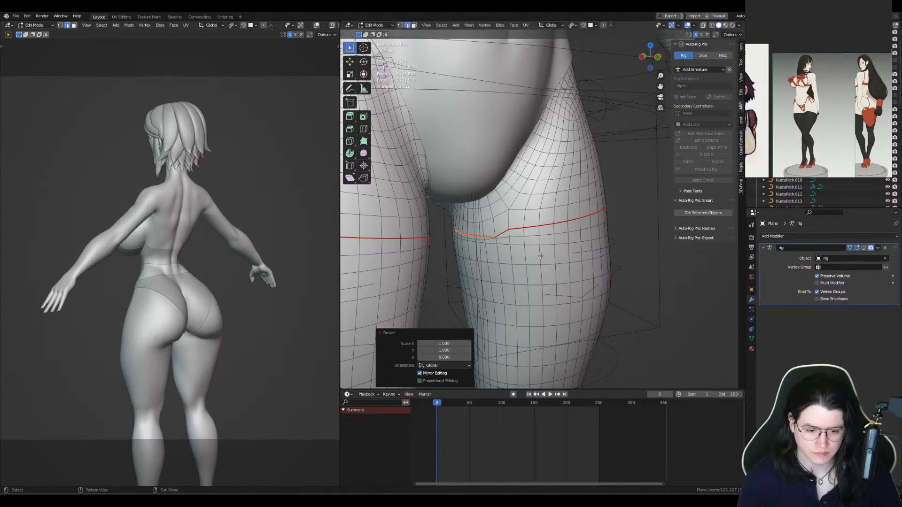
key(g)
key(g)
click(540, 253)
Step: Rebind the Surface Deform modifiers of the nails and the bikini to the edited body mesh
key(Tab)
scroll(596, 233, down, 3)
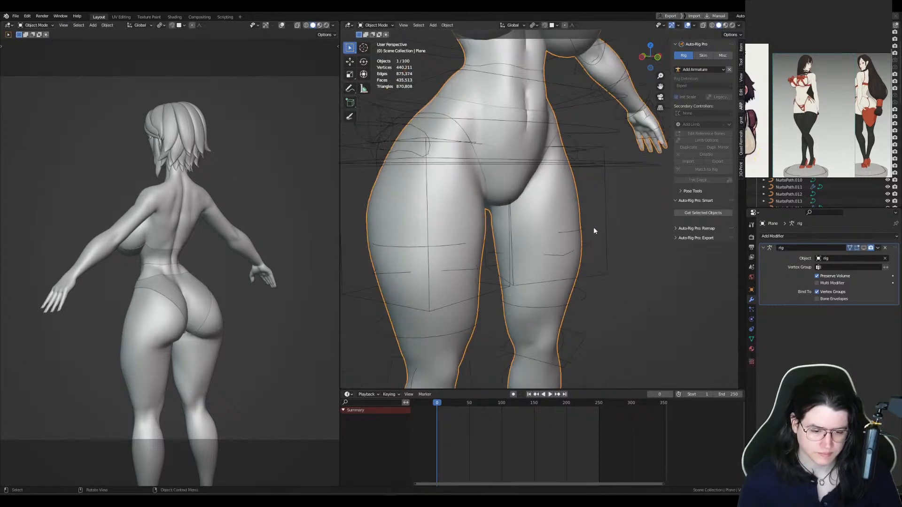
middle_drag(594, 229, 531, 232)
shift+middle_drag(531, 232, 558, 276)
click(615, 241)
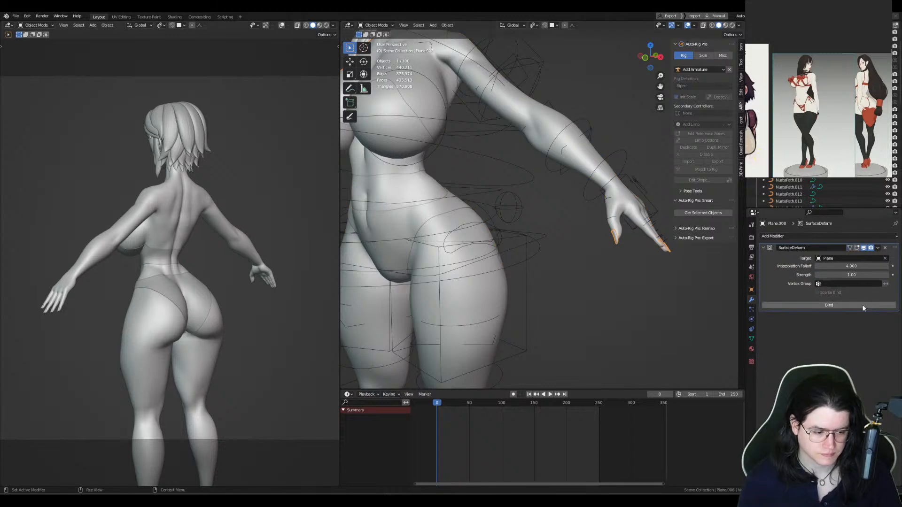
middle_drag(616, 241, 481, 242)
click(484, 229)
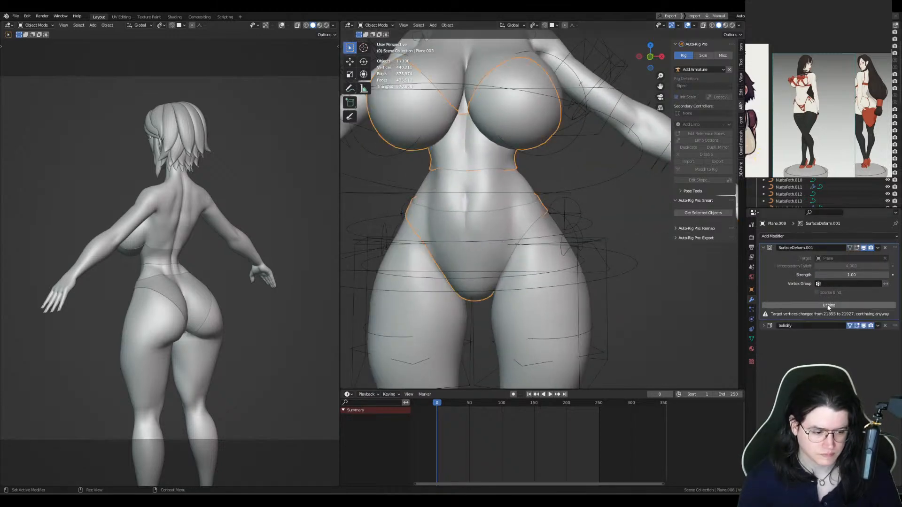
Step: Give the body an X-axis Mirror modifier with clipping and adjust the thigh in Sculpt Mode using the Grab brush at radius 190 px
click(553, 309)
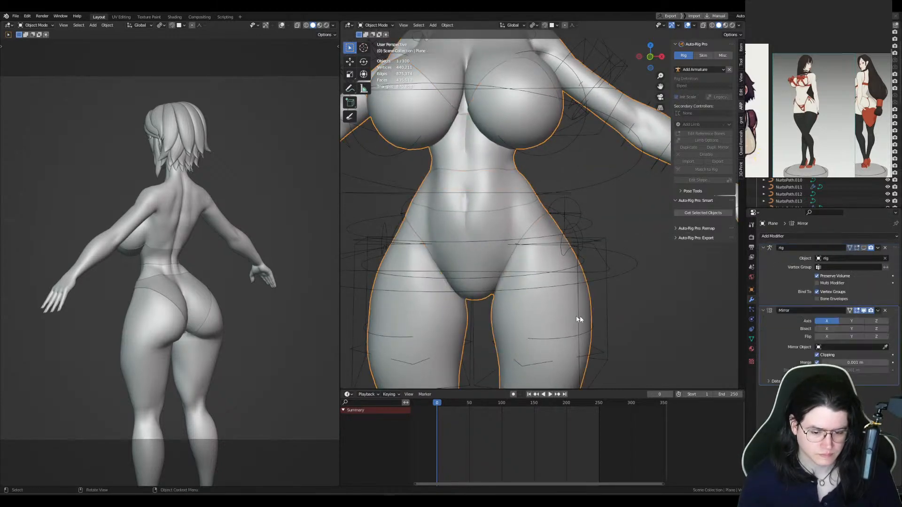
shift+middle_drag(580, 316, 639, 289)
key(ctrl+Tab)
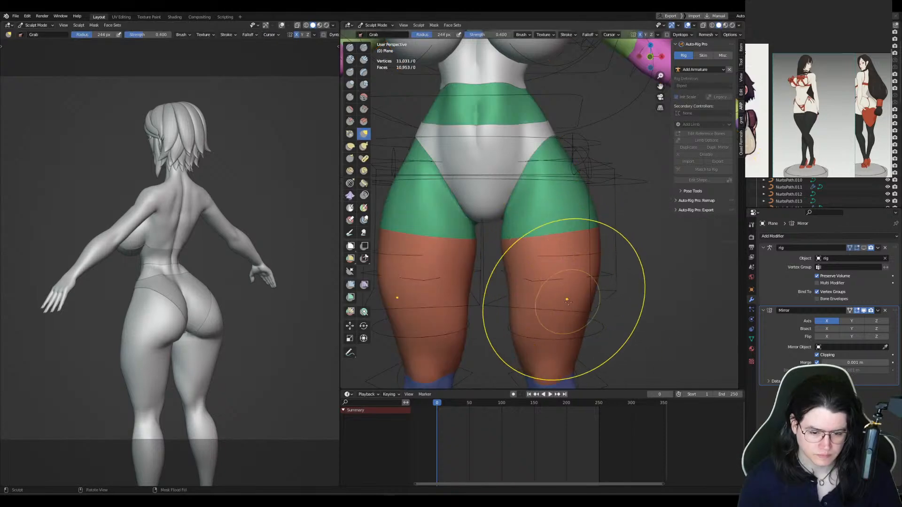
key(f)
click(554, 301)
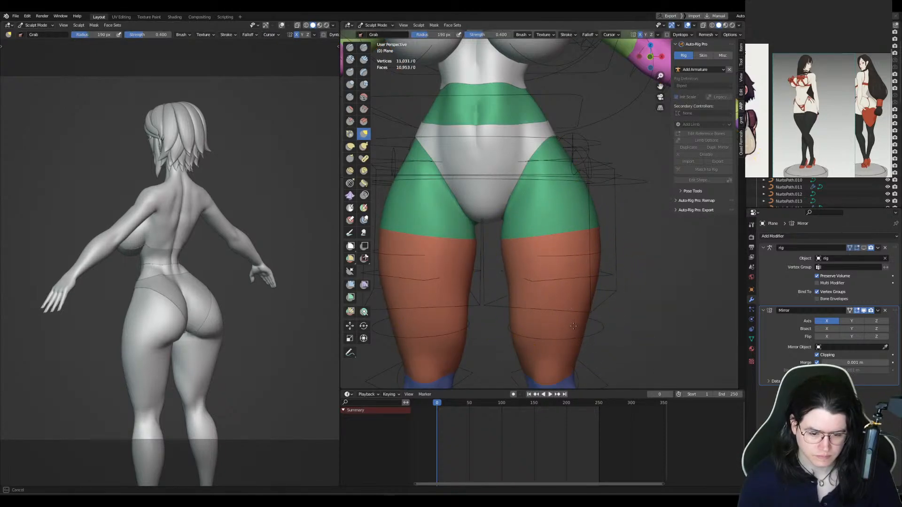
Step: Apply the body's Mirror modifier, and duplicate the body in place for editing
key(ctrl+Tab)
key(ctrl+a)
key(KP_3)
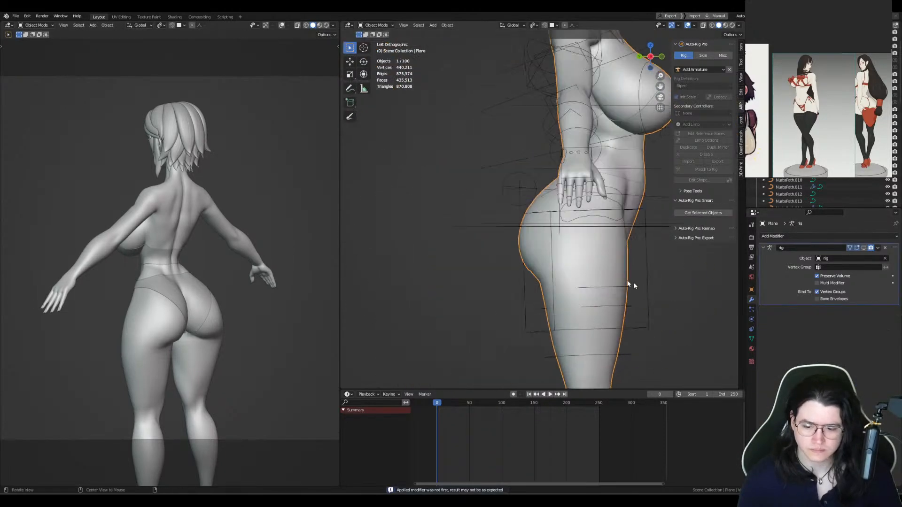
key(KP_1)
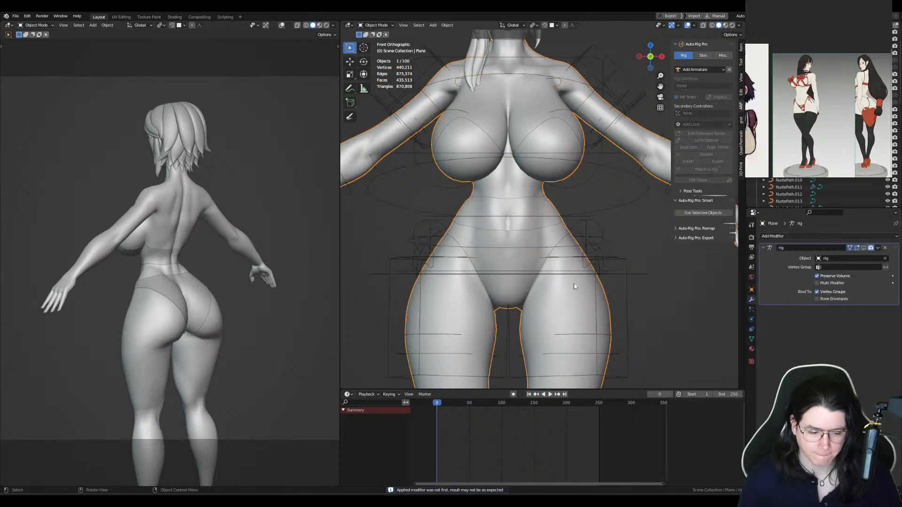
scroll(536, 224, up, 2)
key(shift+d)
right_click(566, 264)
key(Tab)
Step: On the duplicate, select the face loop directly below the upper-thigh seam on one leg
key(3)
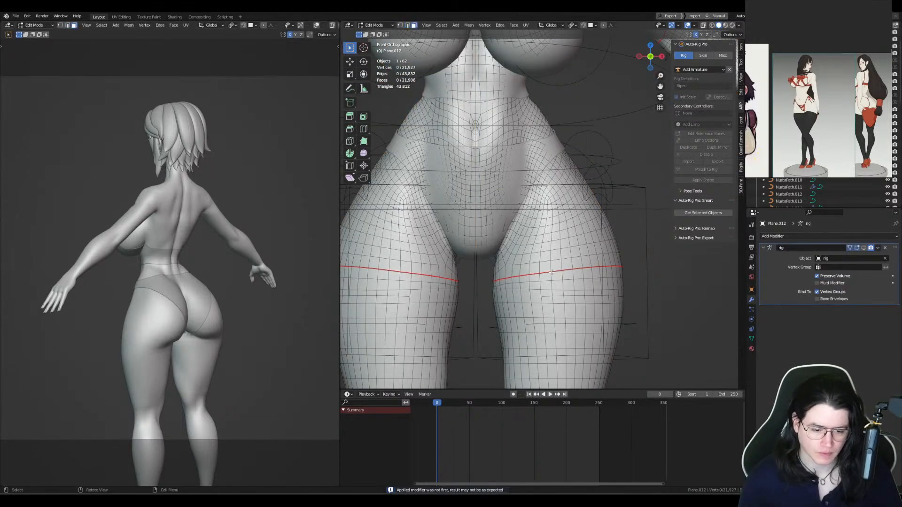
shift+middle_drag(565, 264, 565, 244)
key(KP_3)
key(ctrl+KP_1)
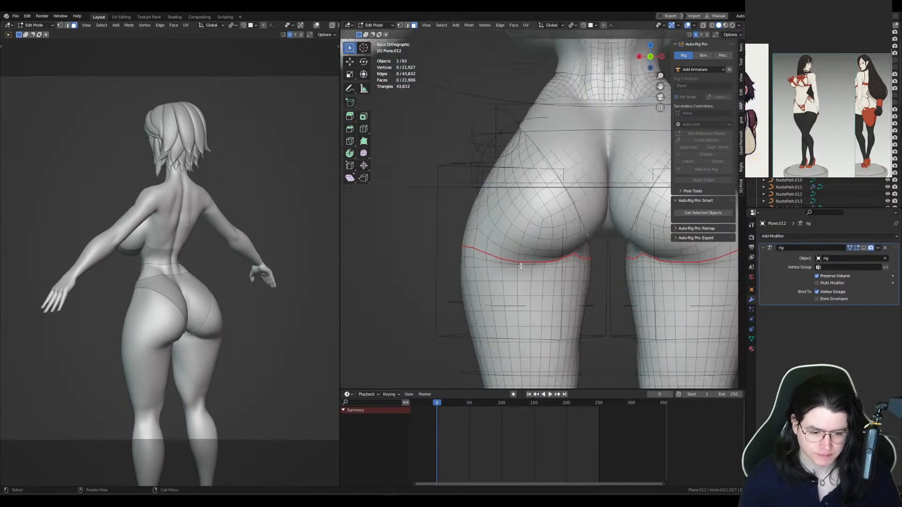
alt+click(500, 265)
key(KP_1)
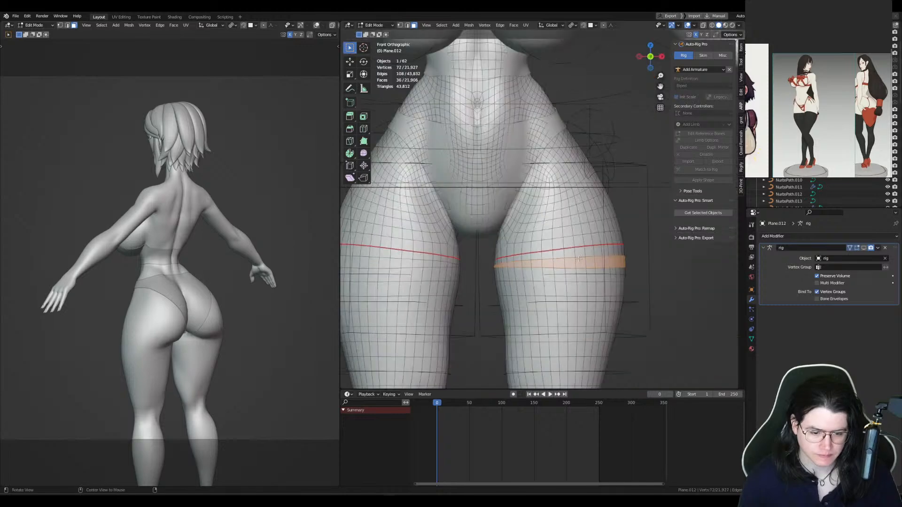
key(x)
click(582, 260)
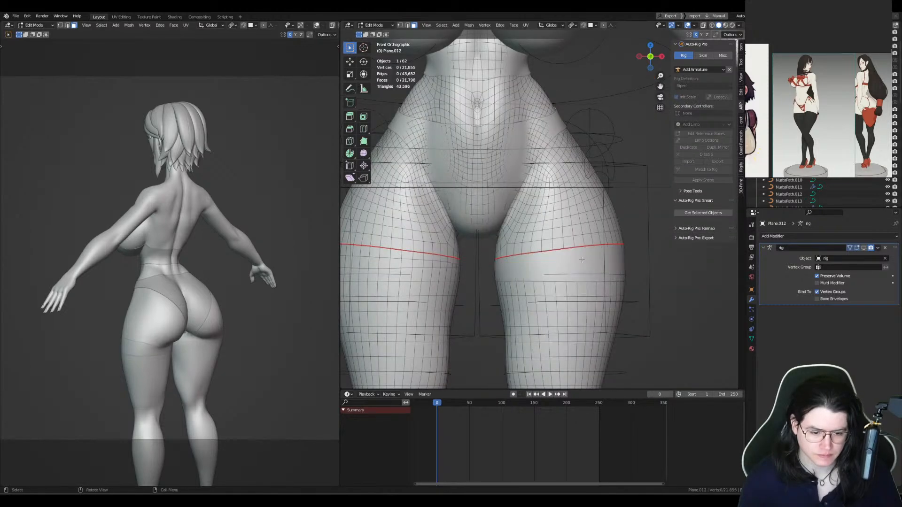
key(1)
key(ctrl+z)
key(ctrl+z)
Step: Delete the selected ring of faces and the linked body mesh above it, keeping only the lower leg piece
key(x)
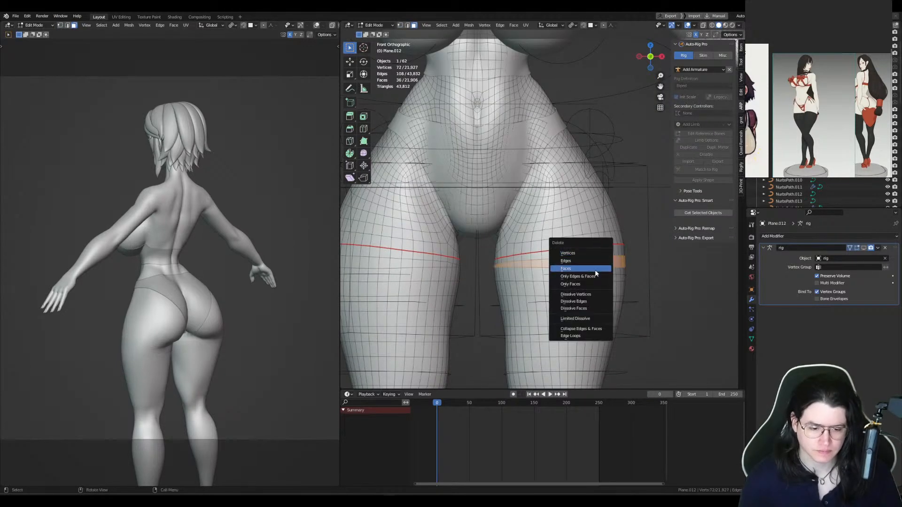
click(595, 271)
key(1)
key(l)
key(x)
click(560, 235)
scroll(576, 251, down, 3)
shift+middle_drag(588, 308, 586, 233)
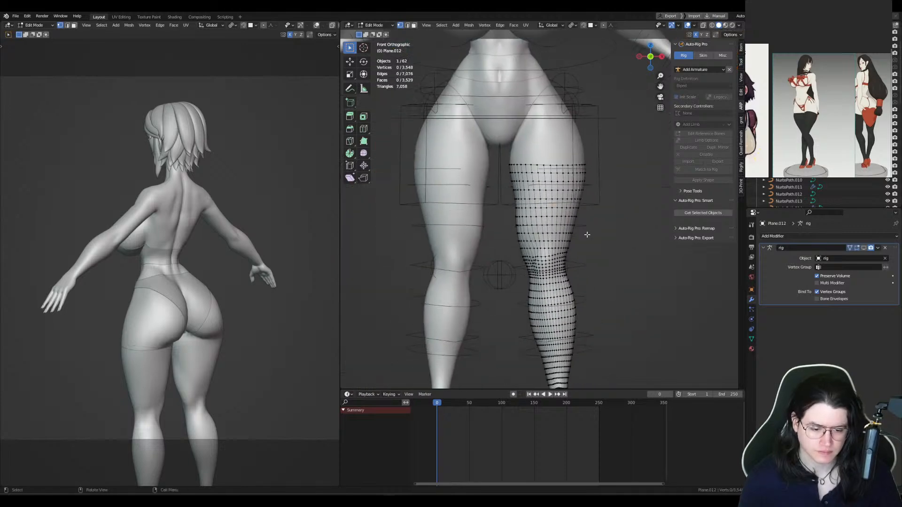
Step: Select the whole leg piece and expand it slightly outward with Shrink/Fatten to form a stocking over the skin
key(a)
key(alt+s)
click(658, 234)
key(Tab)
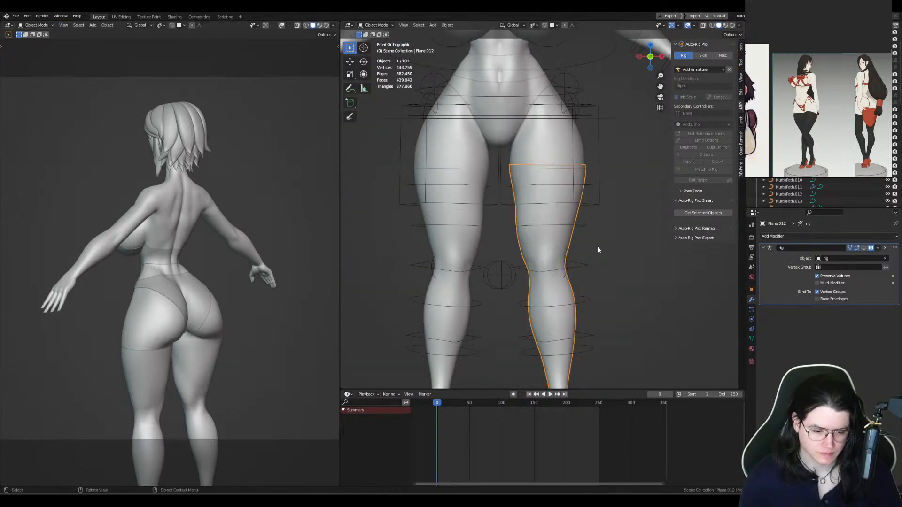
Step: Mirror the stocking onto the other leg with an X-axis Mirror modifier and apply all its transforms
key(alt+m)
key(ctrl+a)
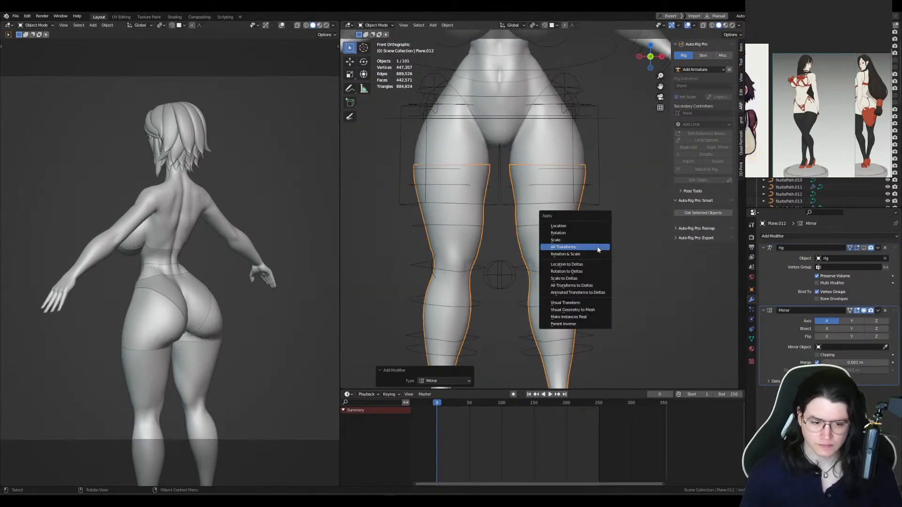
click(597, 249)
Step: Replace the stockings' Skin material with the Black material
click(752, 349)
click(764, 265)
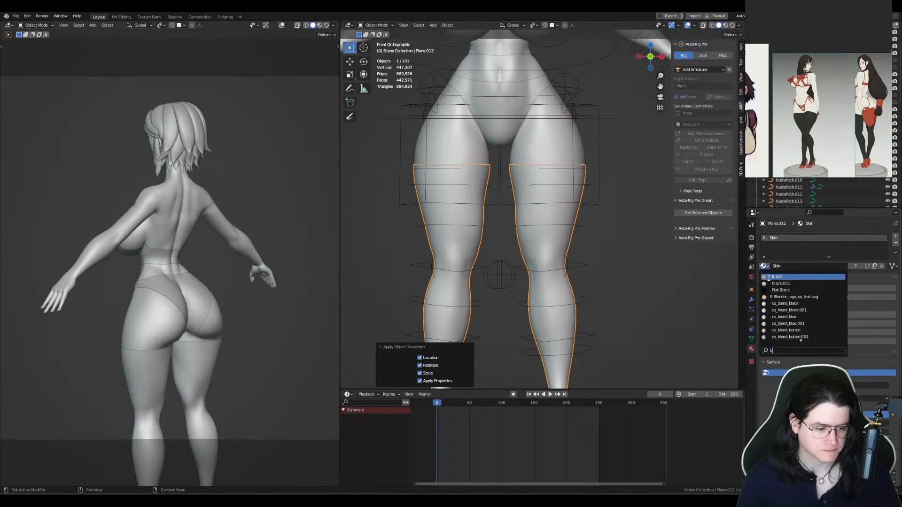
click(765, 266)
click(768, 272)
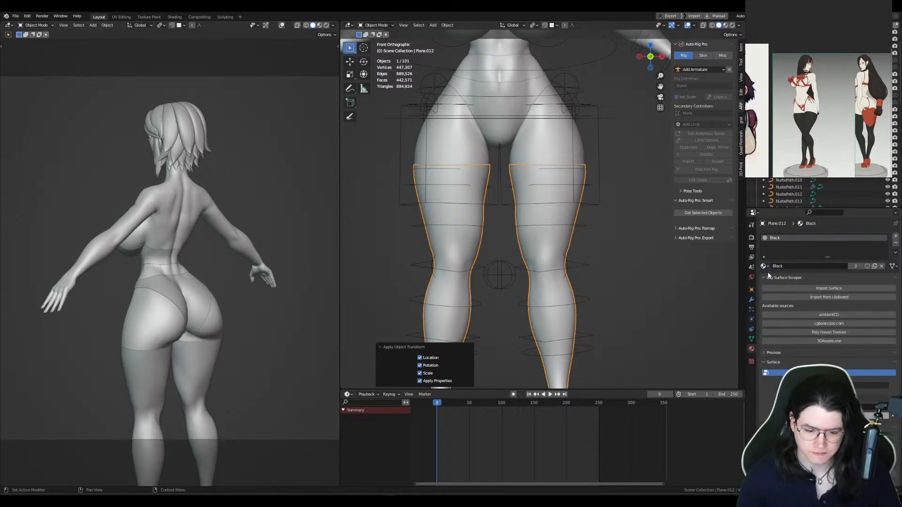
Step: Preview the camera view in rendered shading to check the stockings, and return it to solid shading
key(z)
click(129, 265)
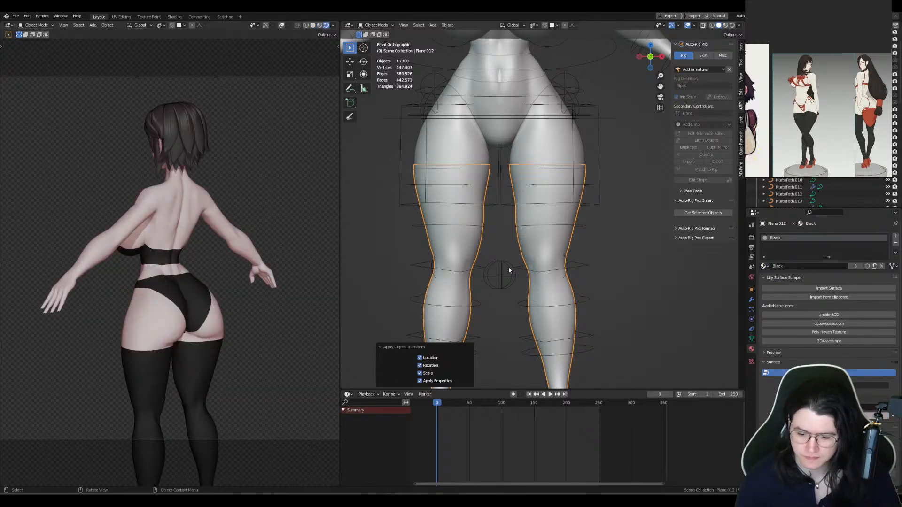
key(z)
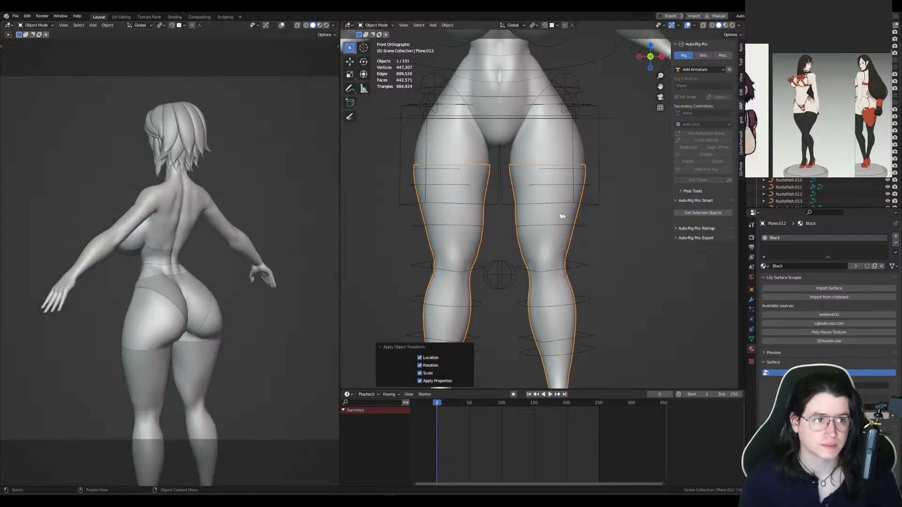
Step: Open the stockings' modifier stack and enable the body's rig armature modifier in the viewport
shift+middle_drag(548, 206, 549, 376)
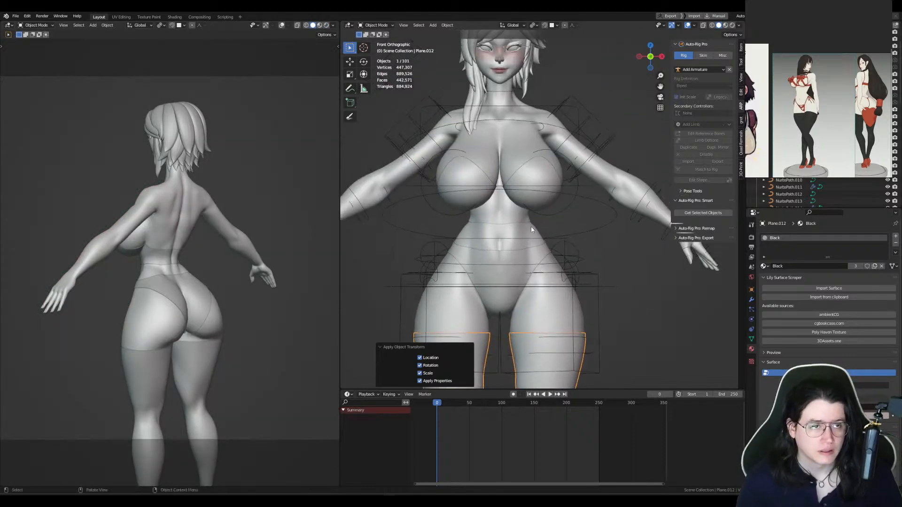
click(565, 315)
click(566, 342)
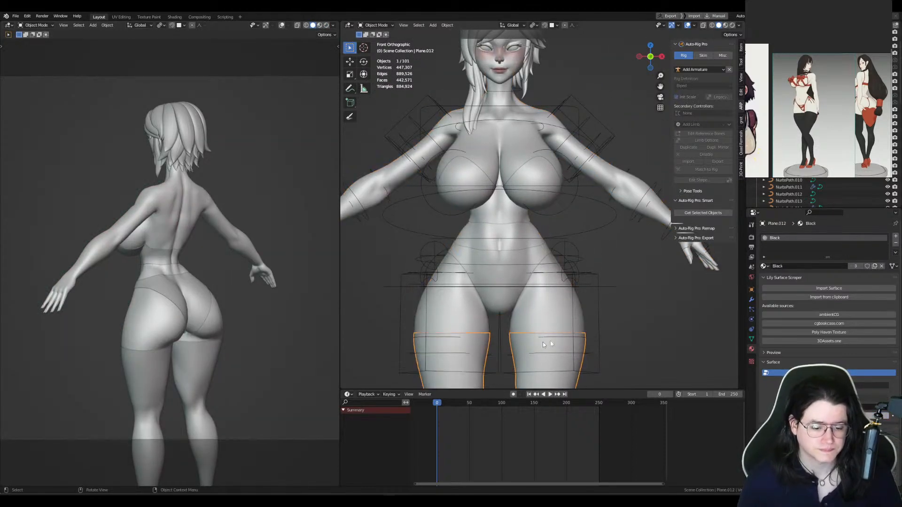
click(752, 300)
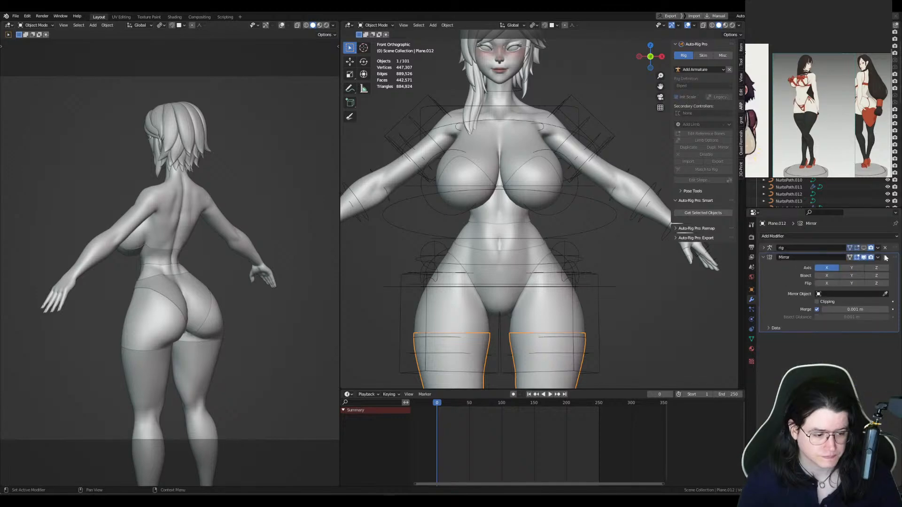
drag(897, 240, 896, 241)
click(556, 309)
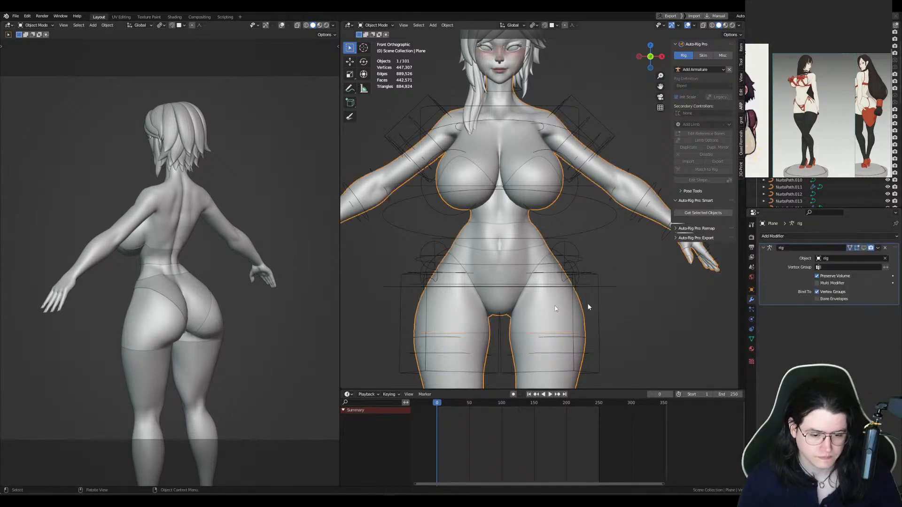
click(863, 249)
Step: Test the rig in the saved kneeling pose from its pose library, undo the pose, and return to Object Mode
click(598, 272)
key(ctrl+Tab)
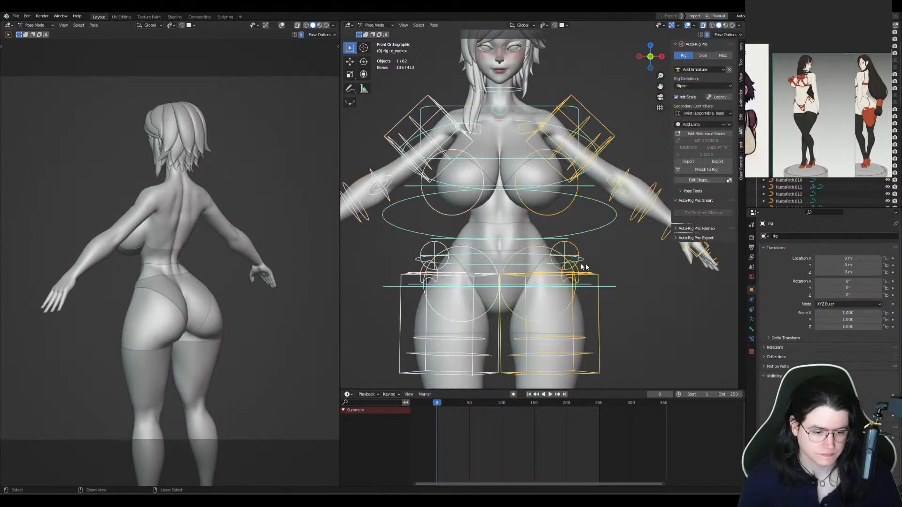
click(752, 319)
click(893, 387)
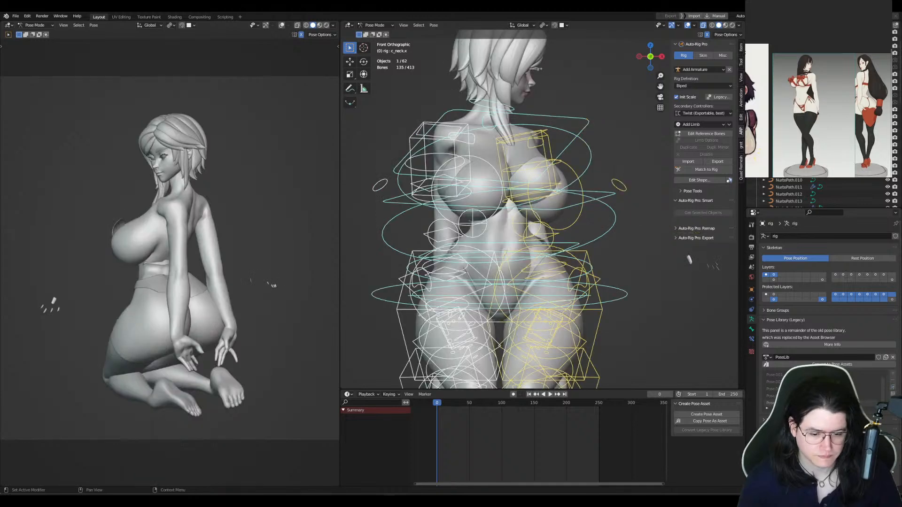
key(ctrl+z)
key(ctrl+Tab)
Step: Bind the fingernails' Surface Deform modifier to the body mesh
shift+middle_drag(705, 287, 602, 288)
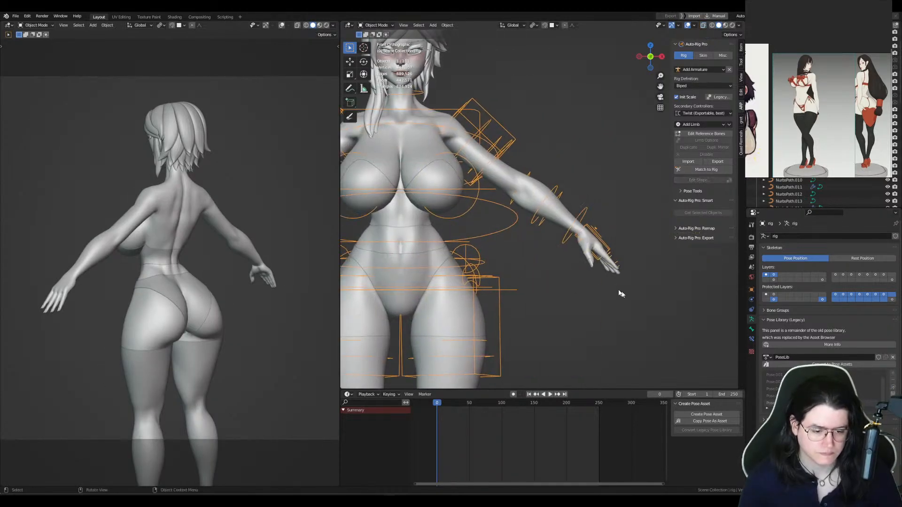
click(593, 267)
click(752, 300)
click(803, 307)
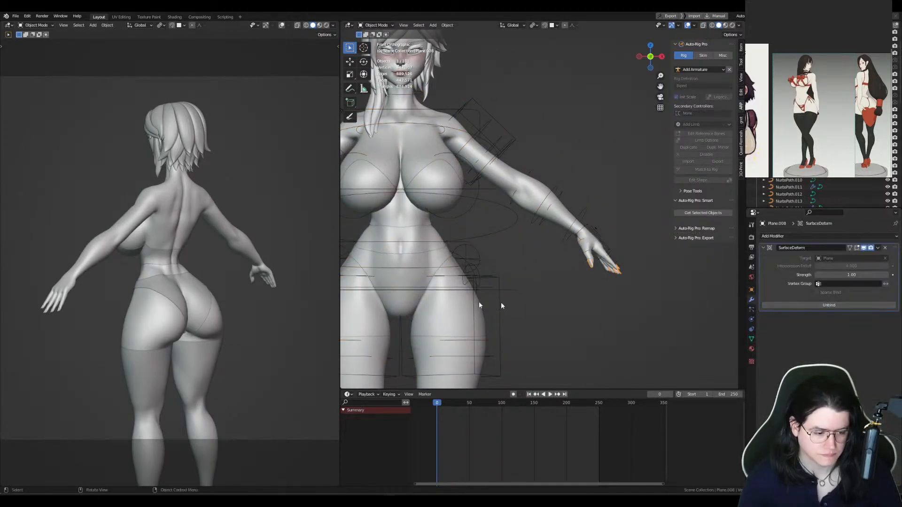
Step: Apply the library's kneeling pose again to test the rebound fingernails, and undo it
click(479, 302)
click(500, 286)
key(ctrl+Tab)
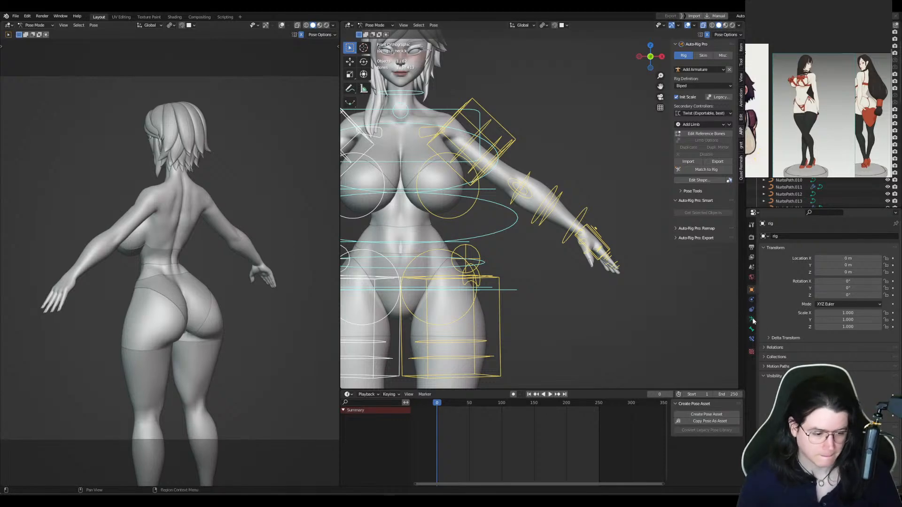
click(752, 319)
click(893, 389)
shift+middle_drag(509, 298, 593, 275)
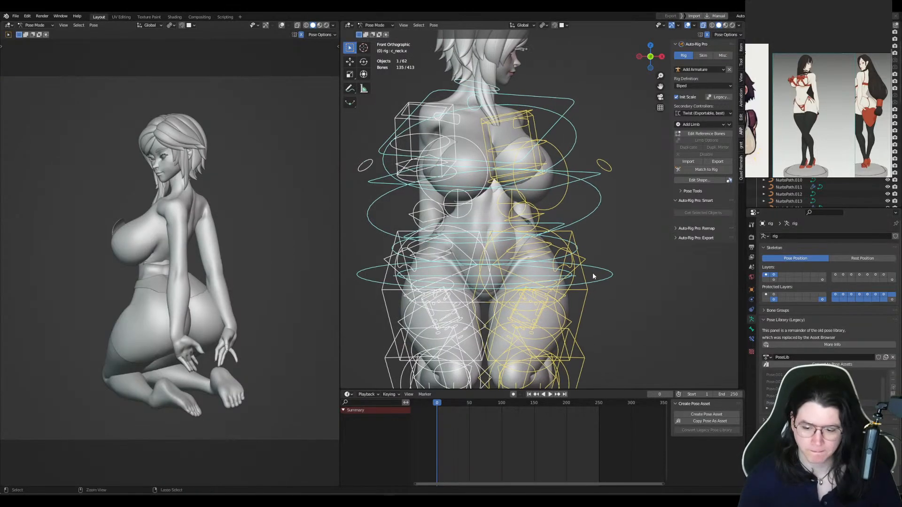
key(ctrl+z)
key(ctrl+Tab)
Step: Bind the bikini's Surface Deform modifier to the body mesh
click(475, 238)
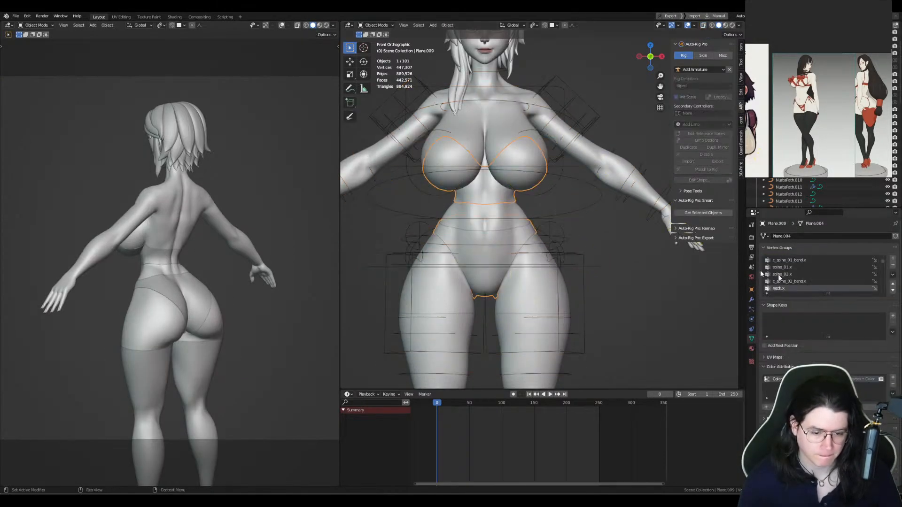
click(752, 299)
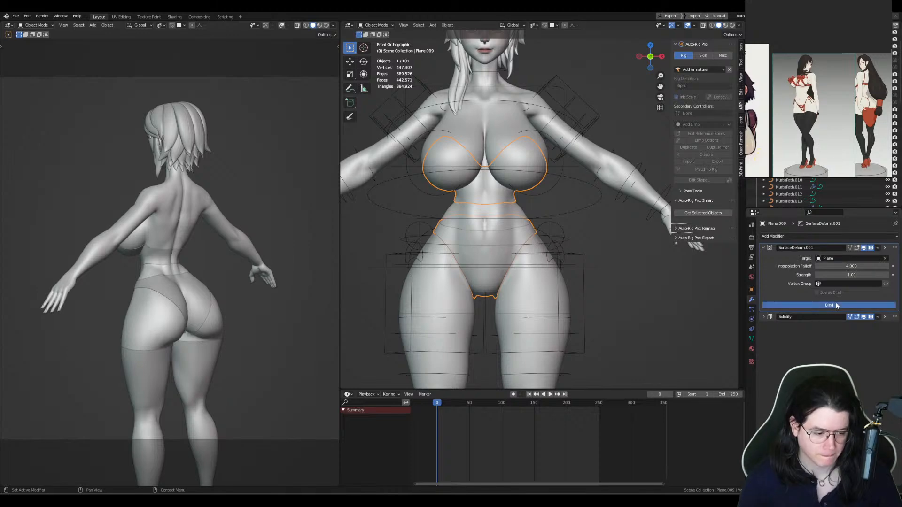
Step: Apply the kneeling library pose to the rig and preview the camera view in rendered shading
click(585, 264)
key(ctrl+Tab)
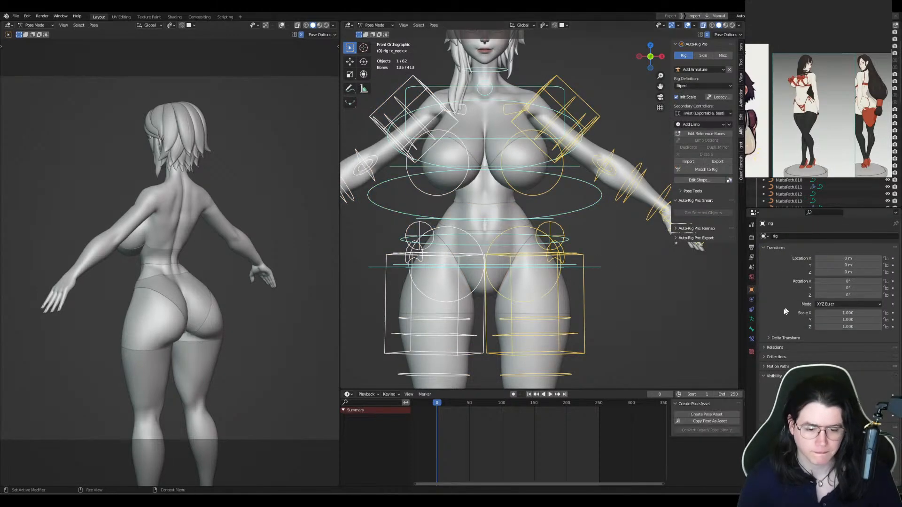
click(751, 319)
click(892, 388)
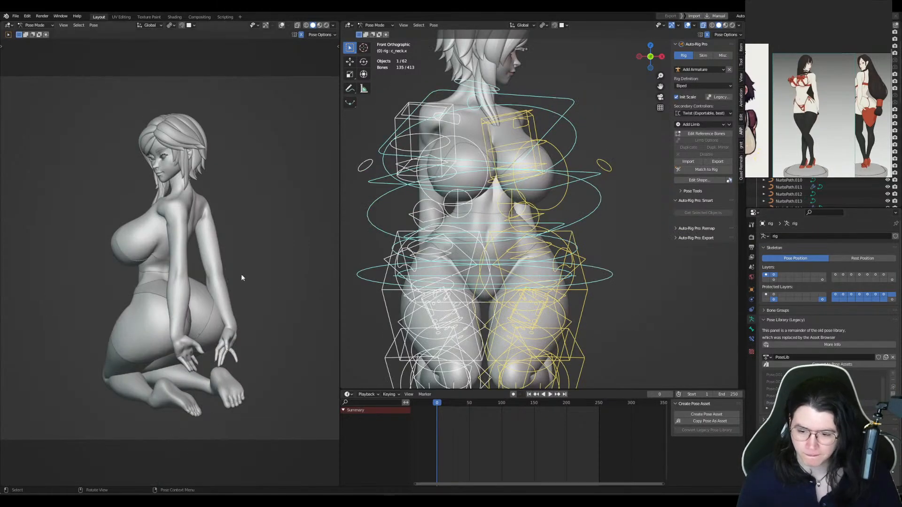
key(z)
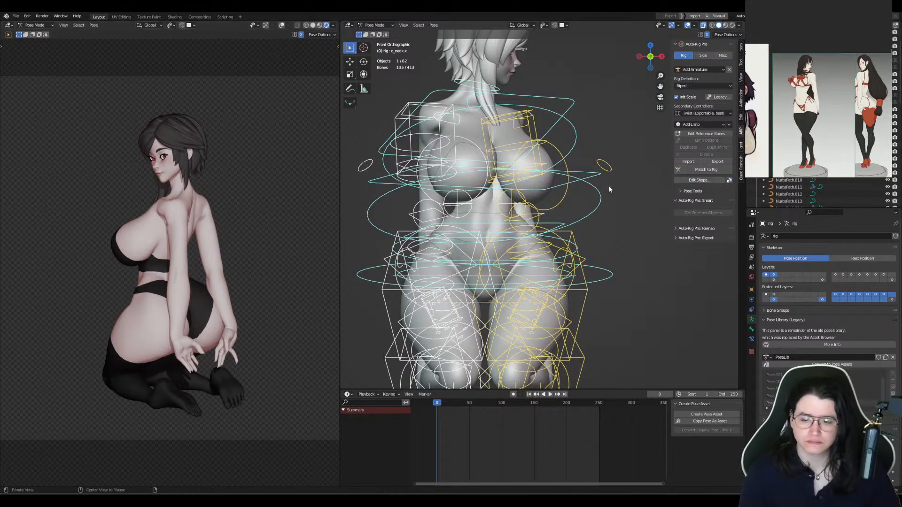
Step: Clear the rotation and location of the rig's bones to restore the rest pose, and return to Object Mode
key(alt+r)
key(alt+g)
key(ctrl+Tab)
Step: Enter Edit Mode on the body and place the 3D cursor at the selected neck faces
shift+middle_drag(517, 65, 522, 164)
scroll(522, 165, up, 2)
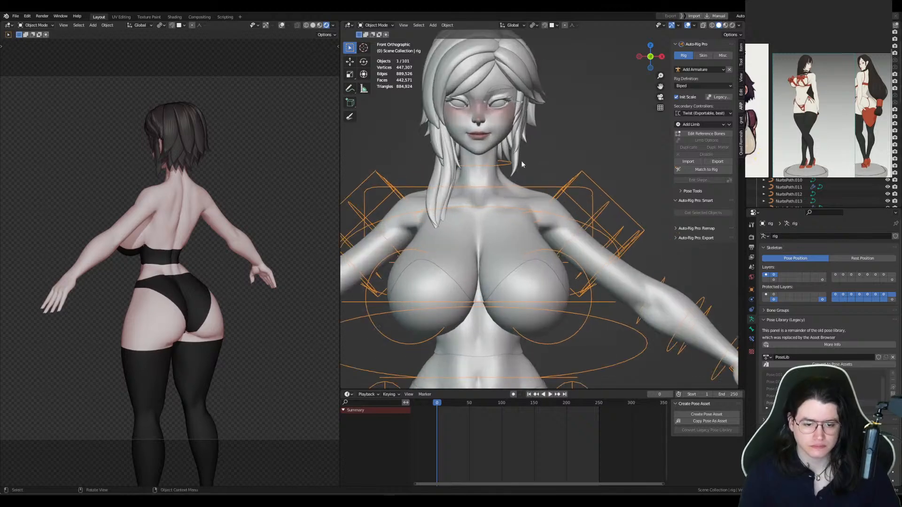
click(490, 182)
scroll(491, 183, up, 2)
key(Tab)
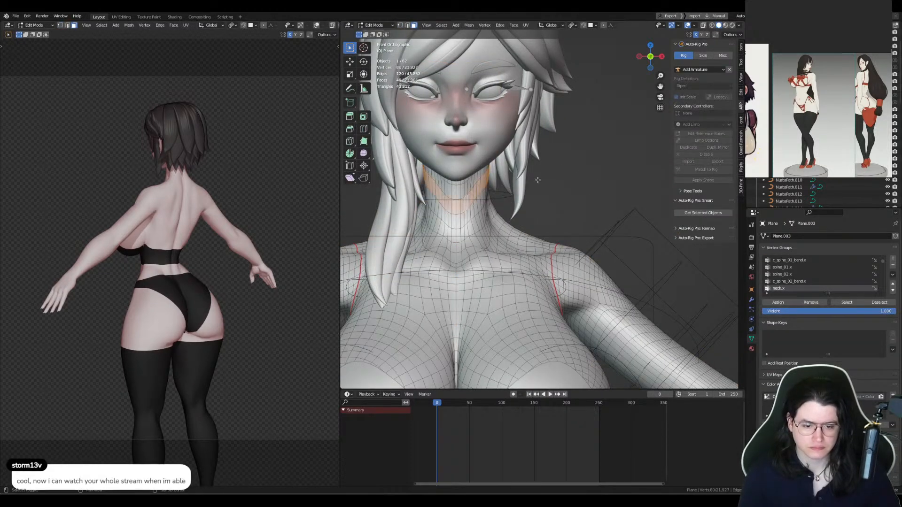
key(Tab)
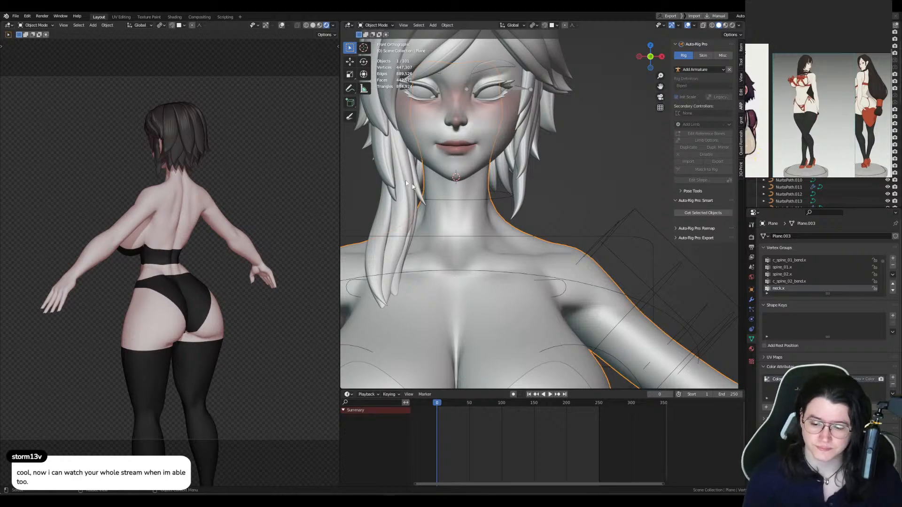
Step: Add a 32-vertex cylinder at the 3D cursor in the neck and scale it up
middle_drag(508, 188, 515, 207)
scroll(519, 230, down, 4)
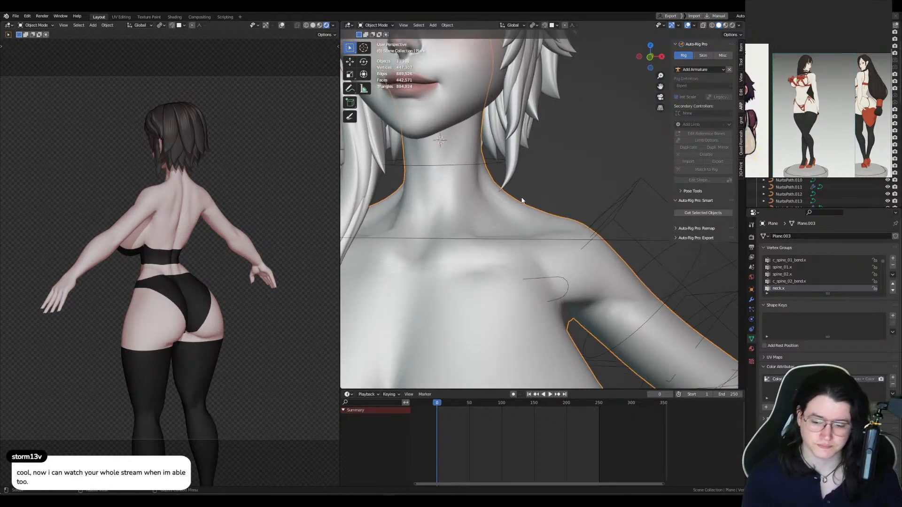
click(588, 222)
scroll(566, 236, down, 3)
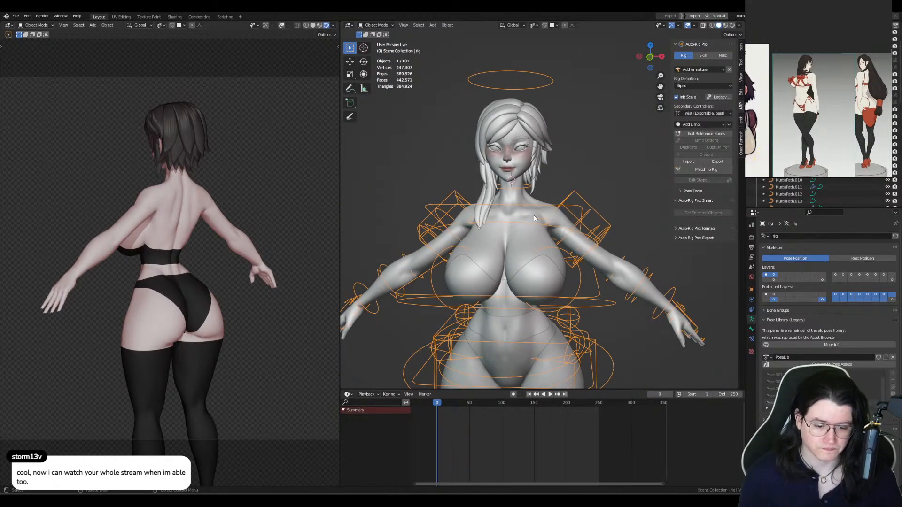
scroll(534, 215, up, 6)
key(KP_3)
key(shift+a)
mouse_move(575, 258)
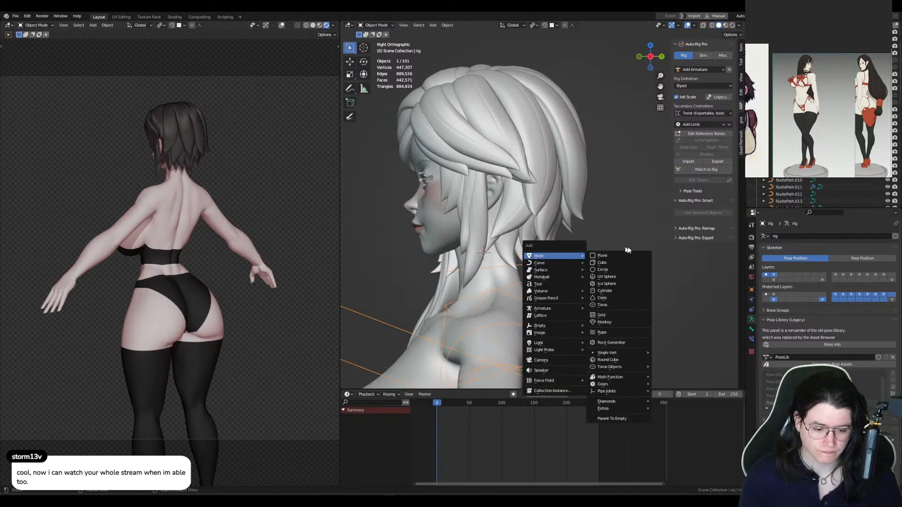
click(613, 292)
key(alt+z)
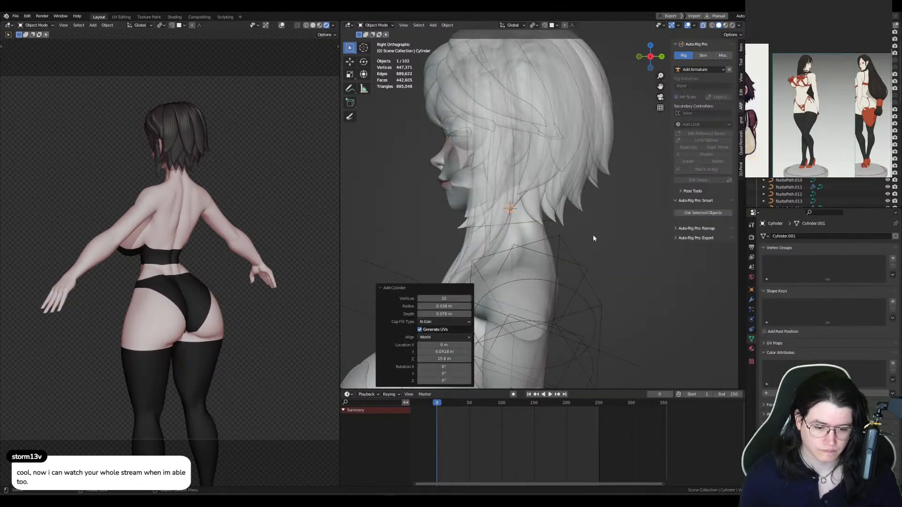
key(s)
click(453, 258)
Step: Delete the two cap faces of the neck cylinder to leave an open tube
key(Tab)
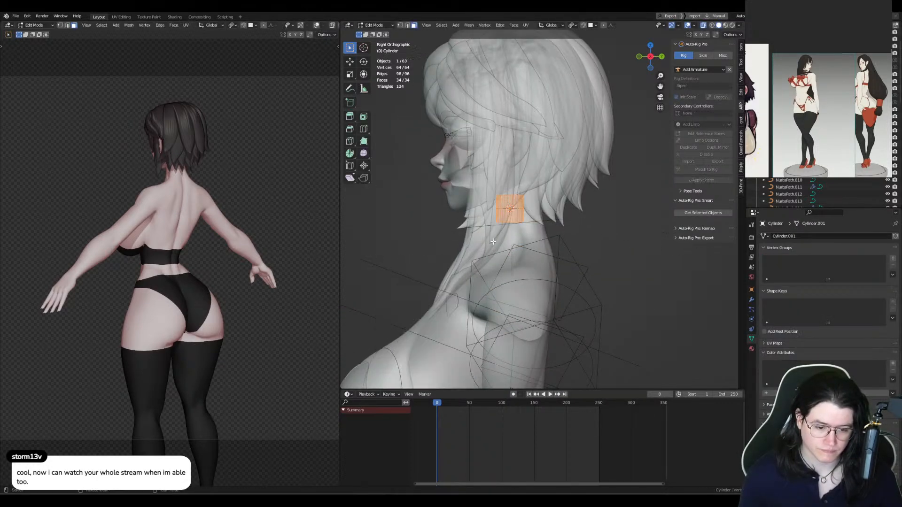
middle_drag(489, 202, 517, 226)
scroll(517, 226, up, 2)
middle_drag(520, 217, 509, 219)
shift+click(509, 219)
key(x)
click(526, 223)
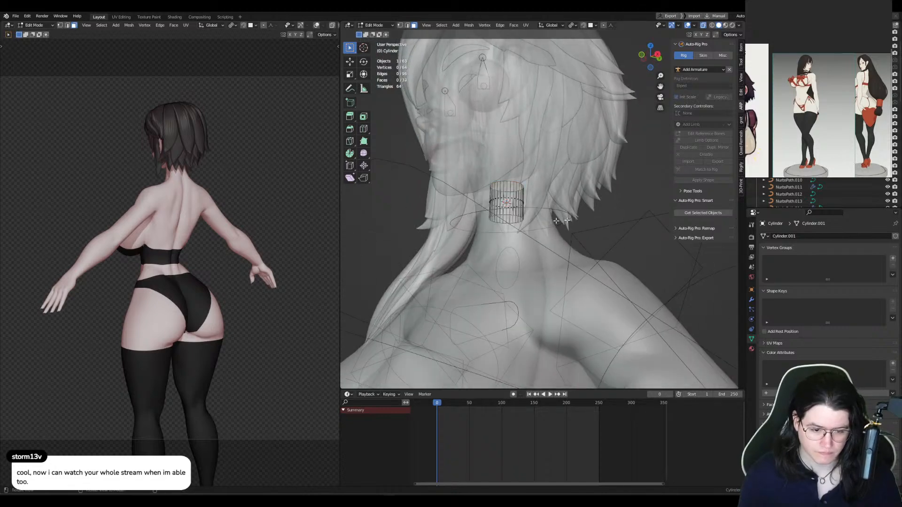
Step: Flatten the tube along Z, scale it to about the neck's width, and rotate it to follow the neck's tilt
key(KP_3)
key(a)
key(s)
key(z)
click(579, 225)
key(s)
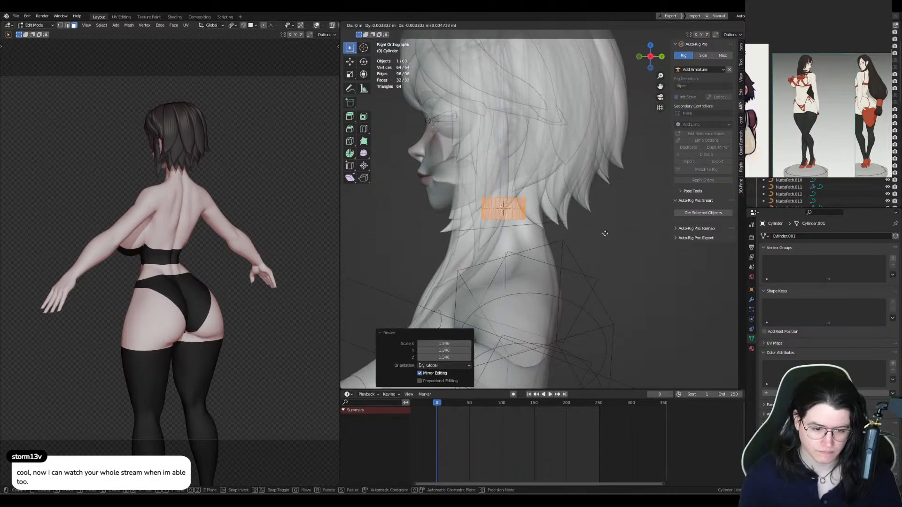
click(605, 259)
key(r)
click(624, 234)
key(s)
click(632, 235)
Step: Move the tilted band down around the middle of the neck in the side view
key(alt+z)
key(KP_1)
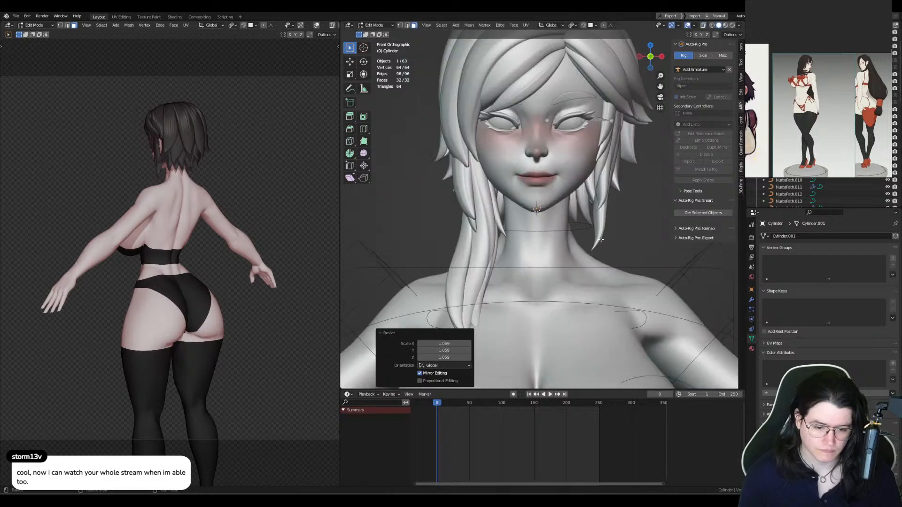
key(KP_3)
key(alt+z)
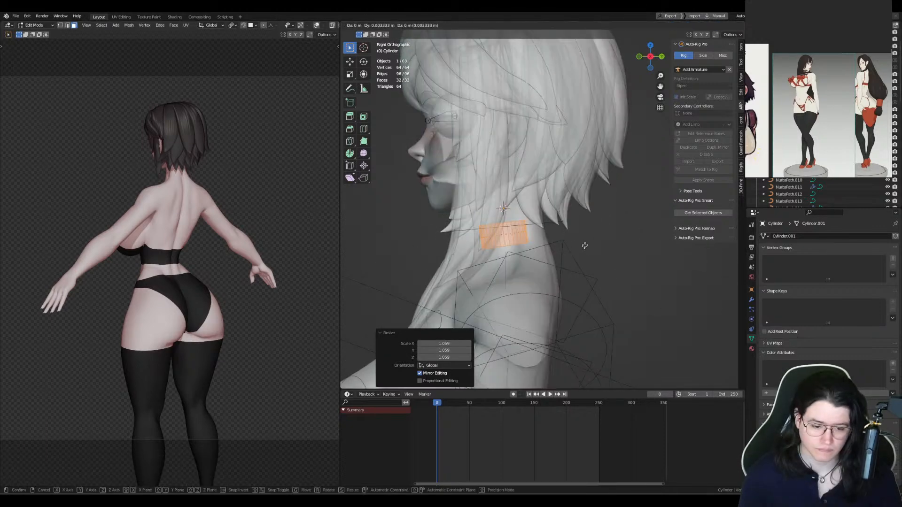
key(g)
click(587, 240)
Step: Edge-slide the band's lower edge loop slightly upward to narrow the choker, and return to Object Mode
key(2)
click(508, 241)
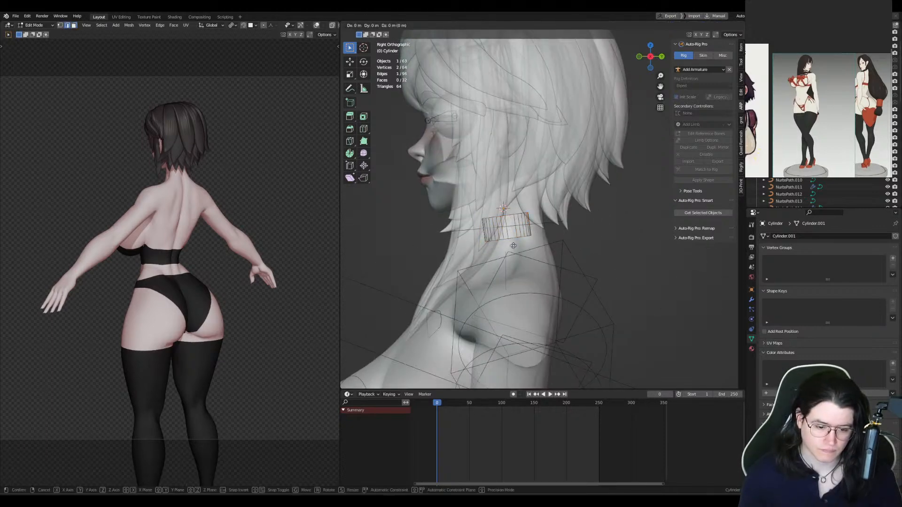
key(g)
key(g)
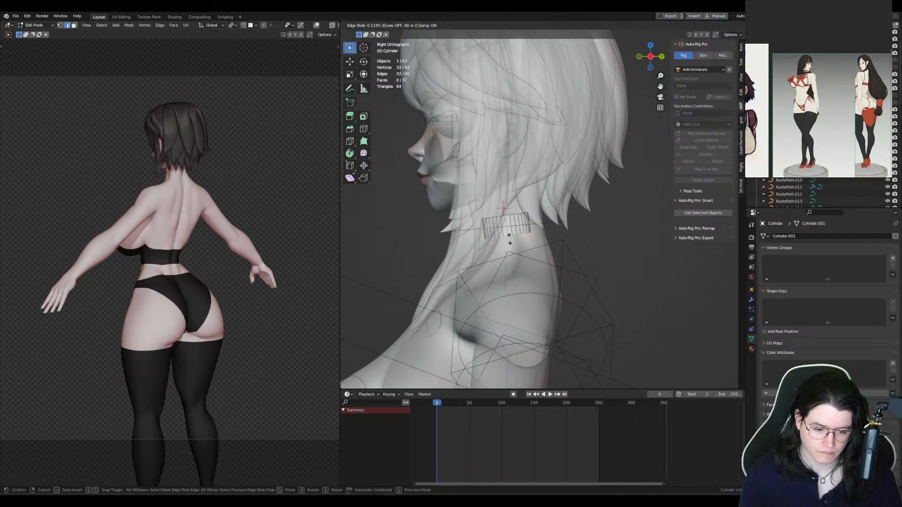
click(512, 240)
key(alt+z)
middle_drag(512, 241, 622, 240)
key(ctrl+Tab)
Step: Add a Shrinkwrap modifier to the choker band with the body mesh Plane as its target
click(452, 241)
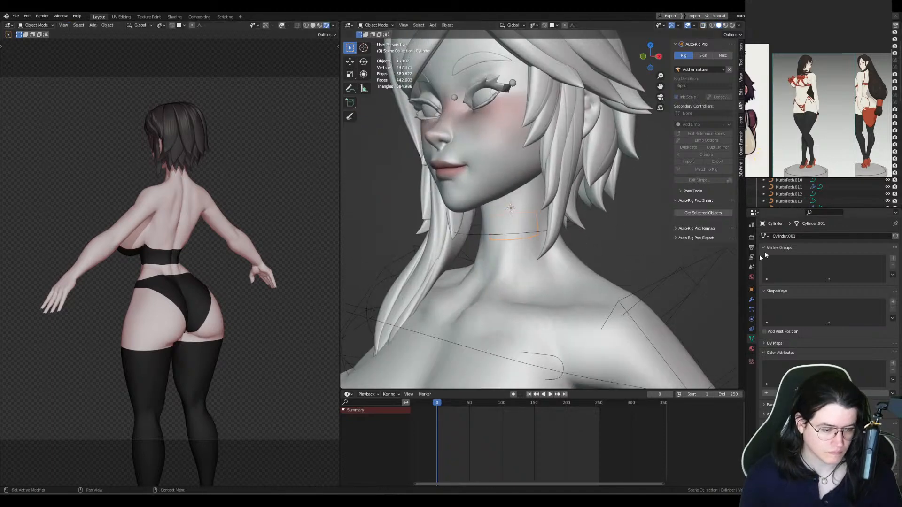
click(752, 299)
click(780, 237)
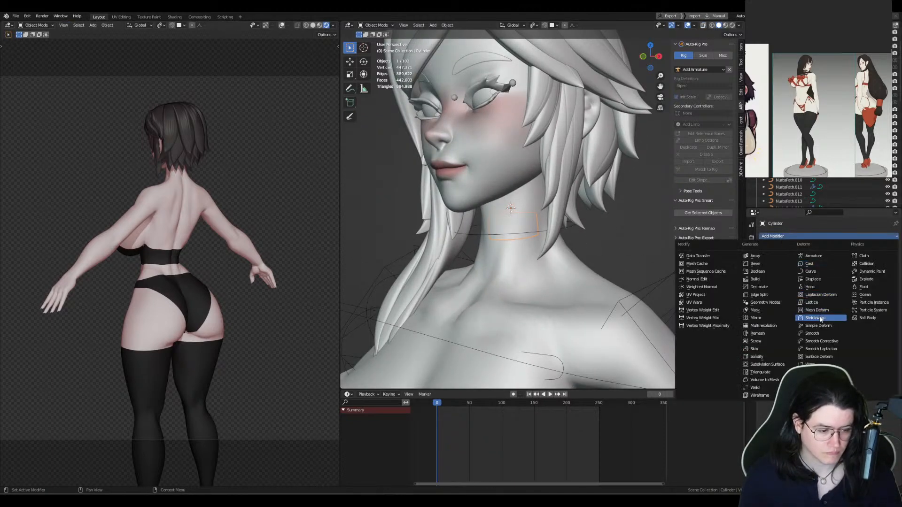
click(821, 315)
click(885, 276)
click(672, 286)
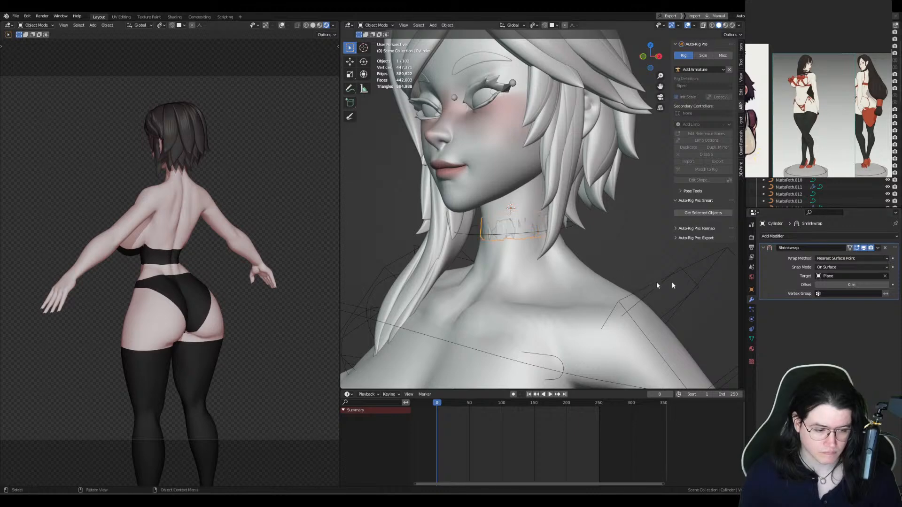
Step: Set the Shrinkwrap to Project and Above Surface with Negative enabled, and use the body mesh Plane as auxiliary target
click(823, 258)
click(827, 272)
click(827, 267)
click(827, 311)
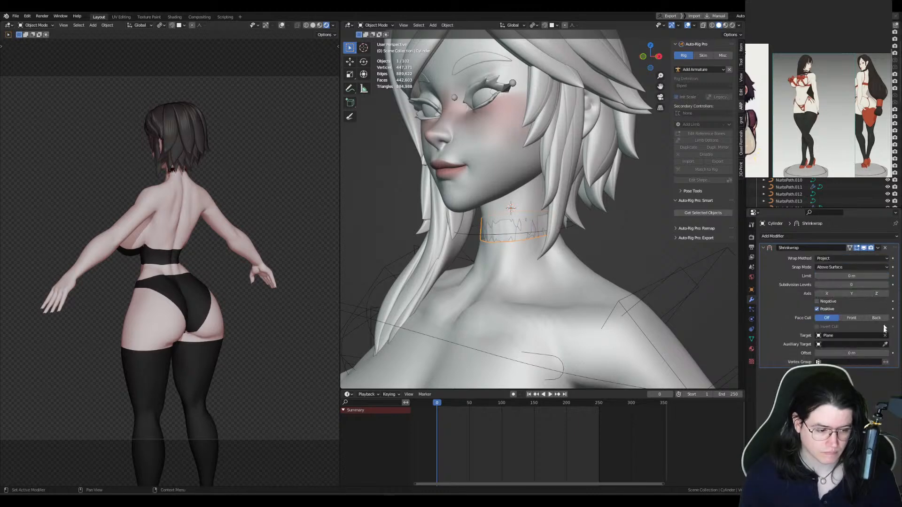
click(885, 344)
click(724, 298)
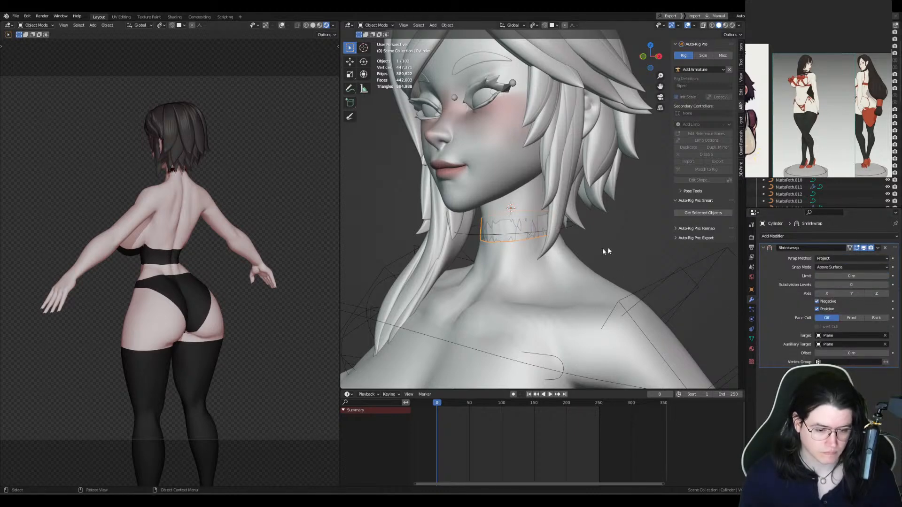
Step: Add a level 1 Subdivision modifier to the choker and place it above the Shrinkwrap in the modifier stack
key(ctrl+1)
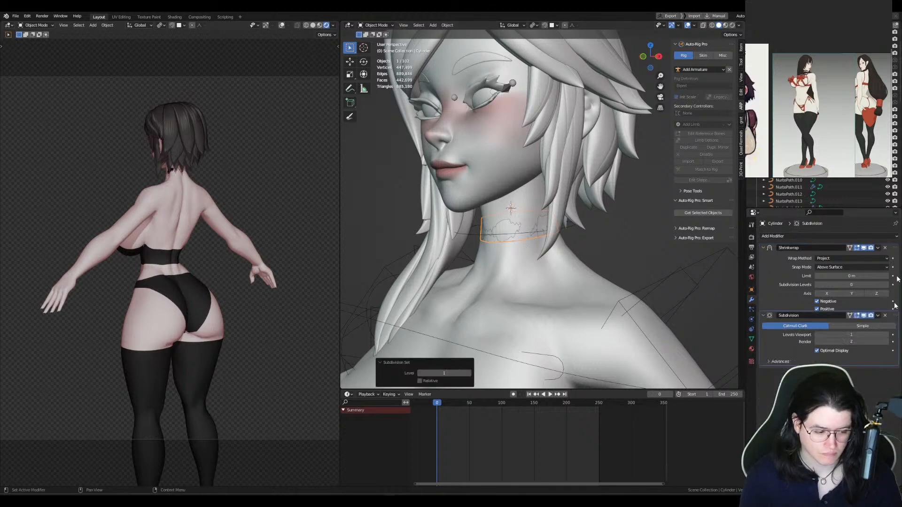
drag(894, 316, 895, 247)
click(763, 248)
click(763, 257)
Step: Add a Solidify modifier with a thickness of 0.043 m to the choker and apply the object's transforms
key(q)
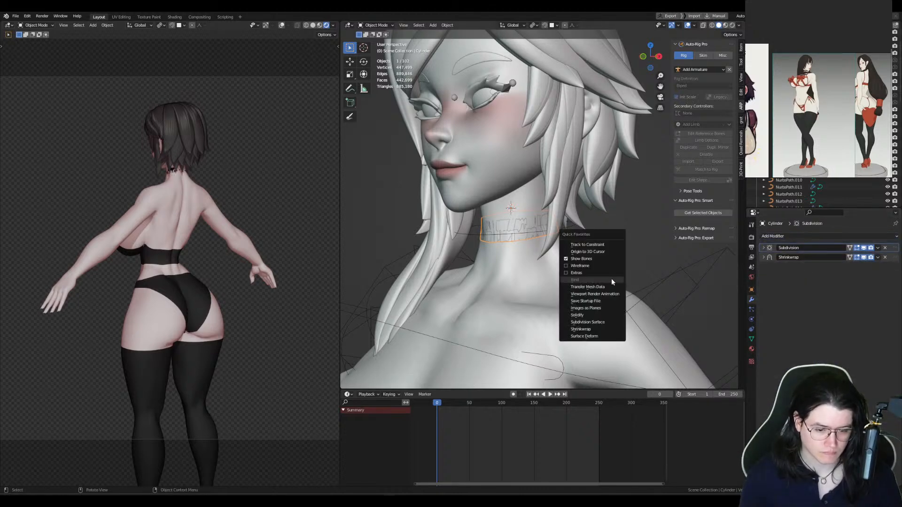
click(599, 315)
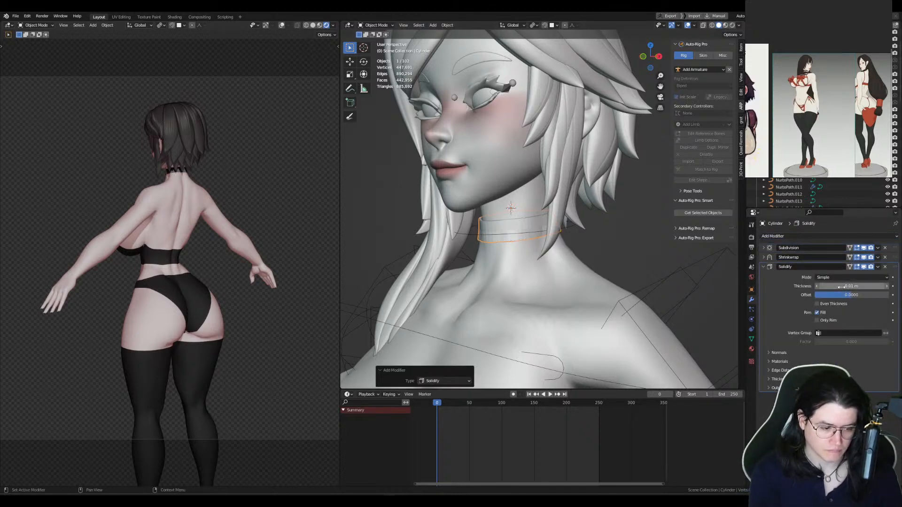
drag(842, 287, 862, 287)
key(ctrl+a)
click(607, 275)
Step: Duplicate the choker's Subdivision modifier, put the copy after the Solidify, and shade the choker smooth
click(893, 249)
key(shift+d)
drag(894, 258, 887, 394)
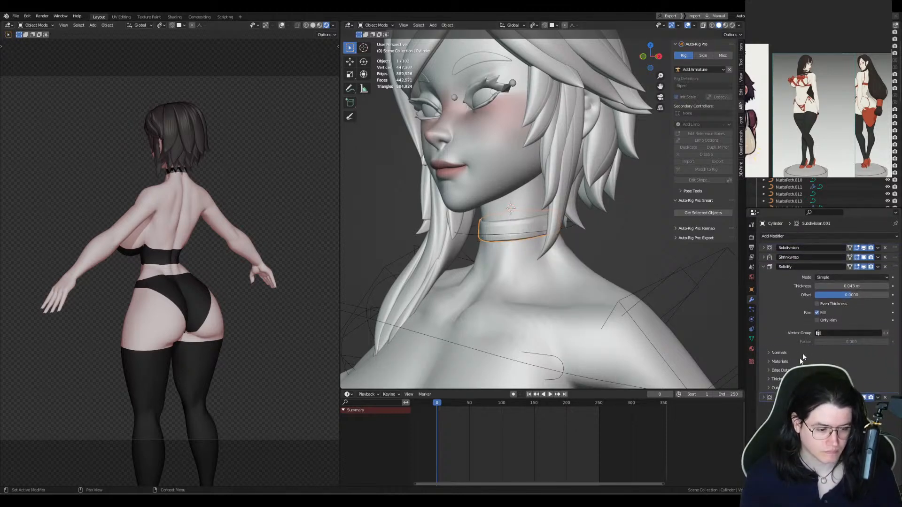
right_click(501, 237)
click(501, 233)
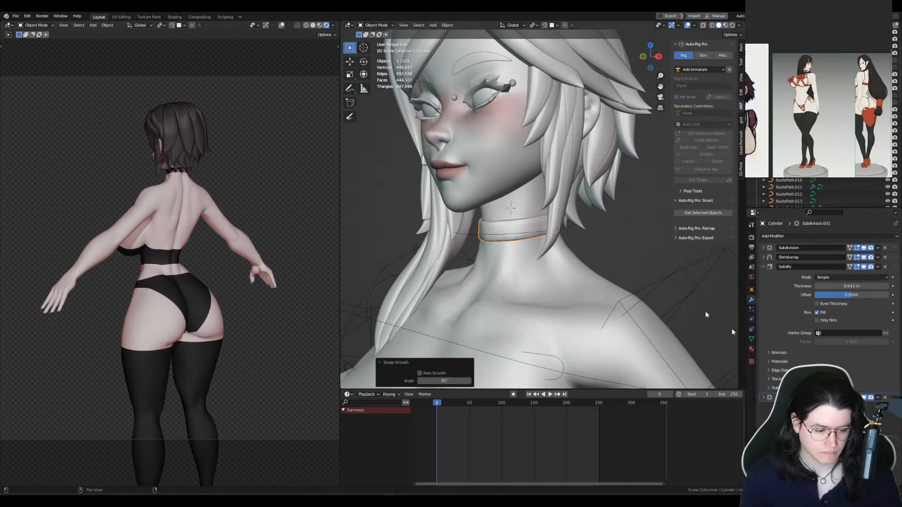
Step: Link the bikini's material to the choker
scroll(684, 289, down, 3)
shift+middle_drag(658, 300, 677, 162)
shift+click(509, 248)
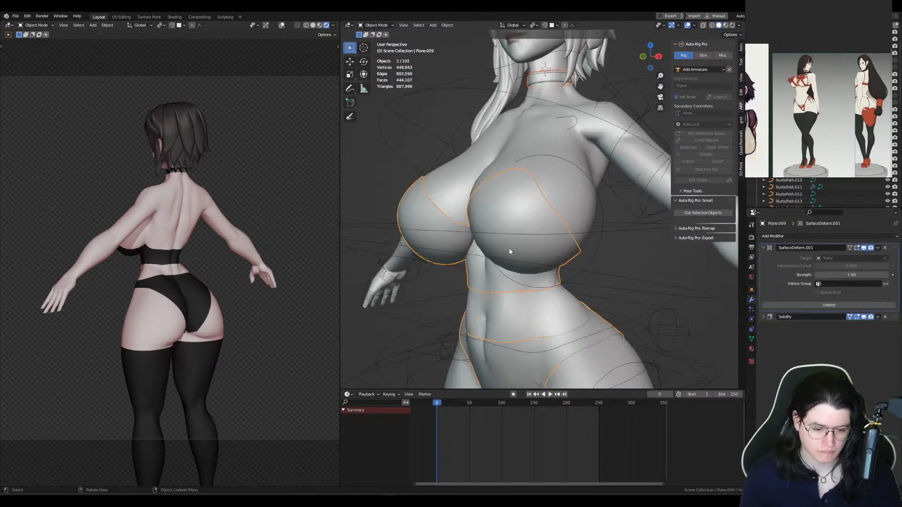
key(ctrl+l)
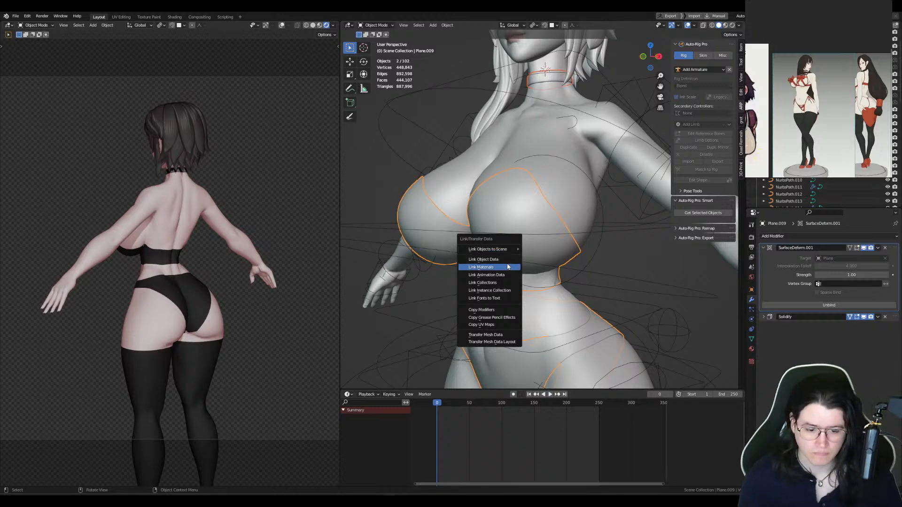
click(507, 267)
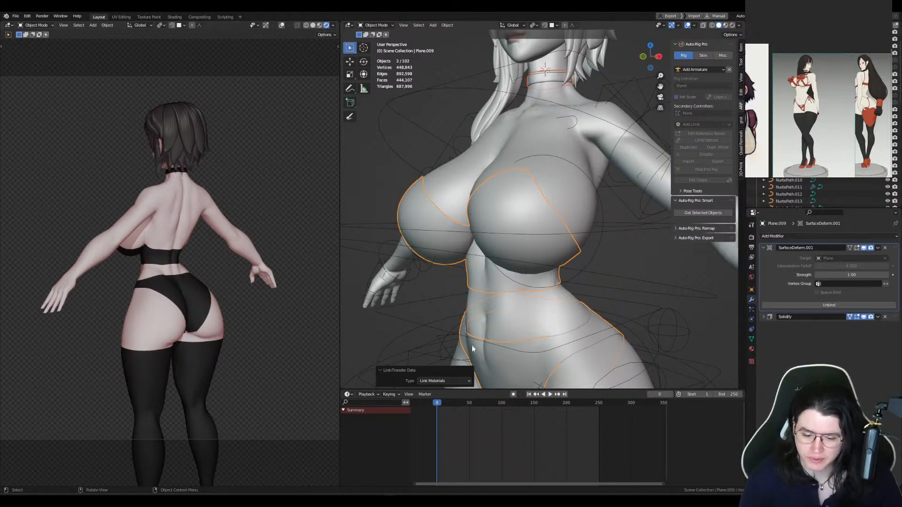
Step: Scrub the timeline to frame 152 and switch the preview viewport to solid shading
drag(492, 404, 535, 405)
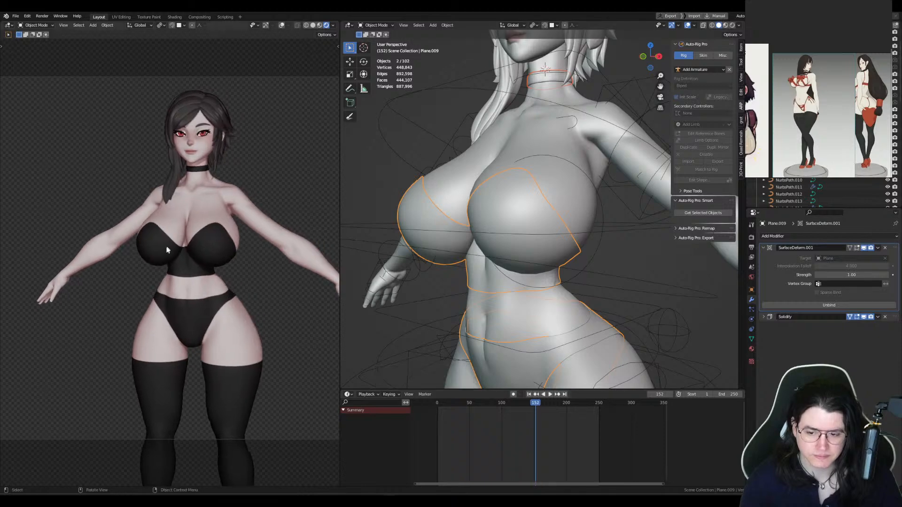
middle_drag(477, 236, 507, 207)
key(z)
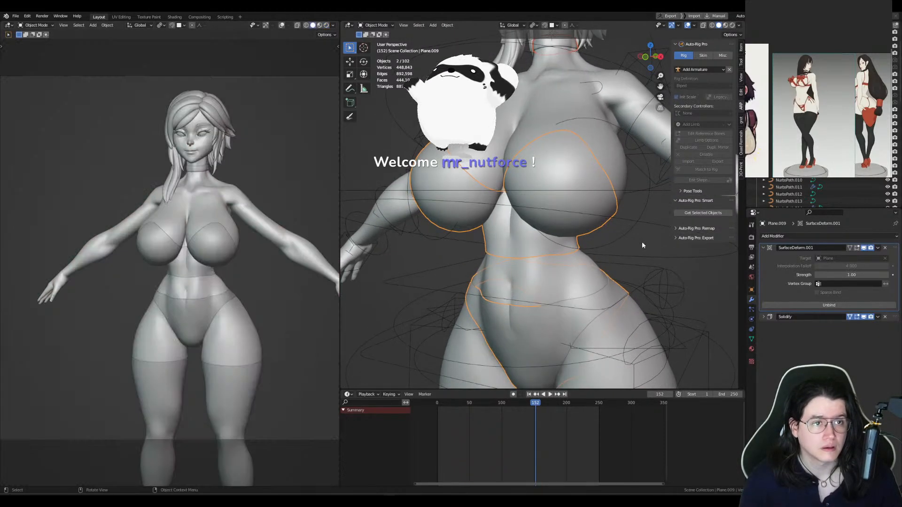
Step: Check the bikini reference image, and delete the selected bikini and choker objects
shift+middle_drag(642, 242, 636, 261)
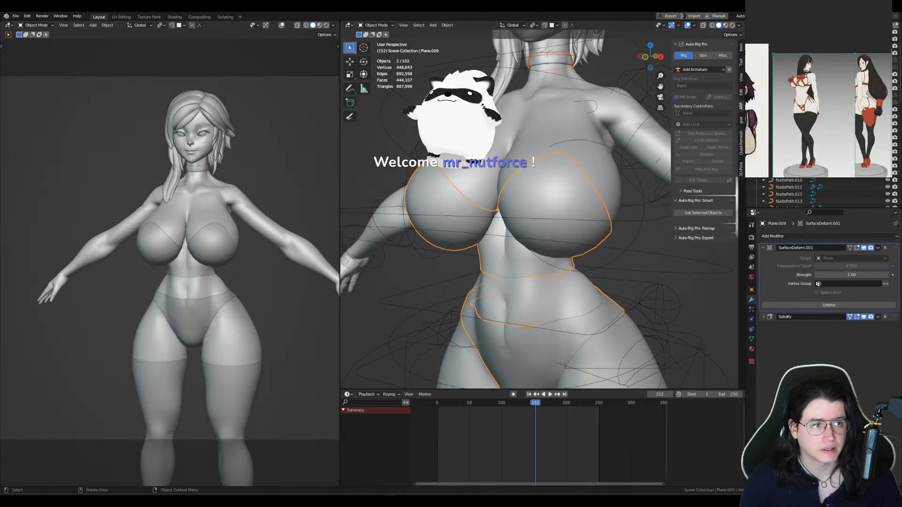
middle_drag(825, 107, 836, 82)
scroll(875, 121, up, 2)
scroll(852, 124, up, 2)
scroll(852, 118, down, 4)
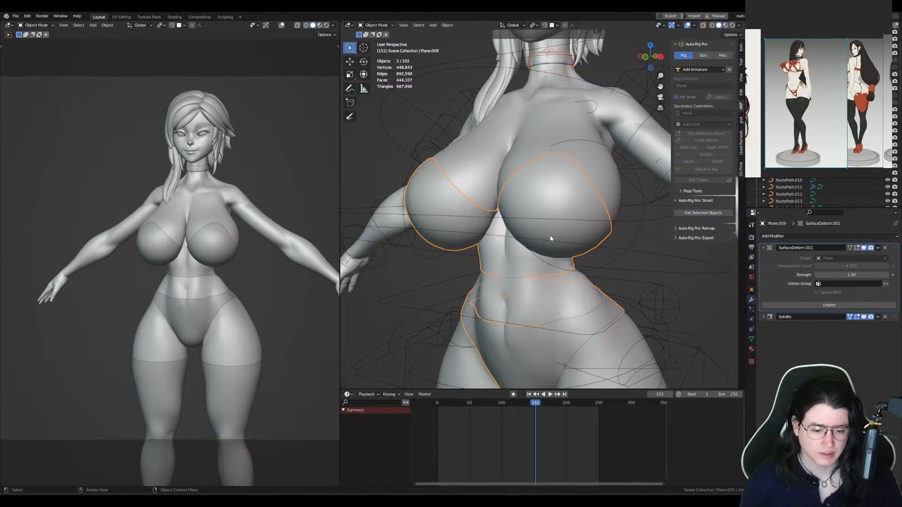
middle_drag(521, 247, 522, 269)
key(Delete)
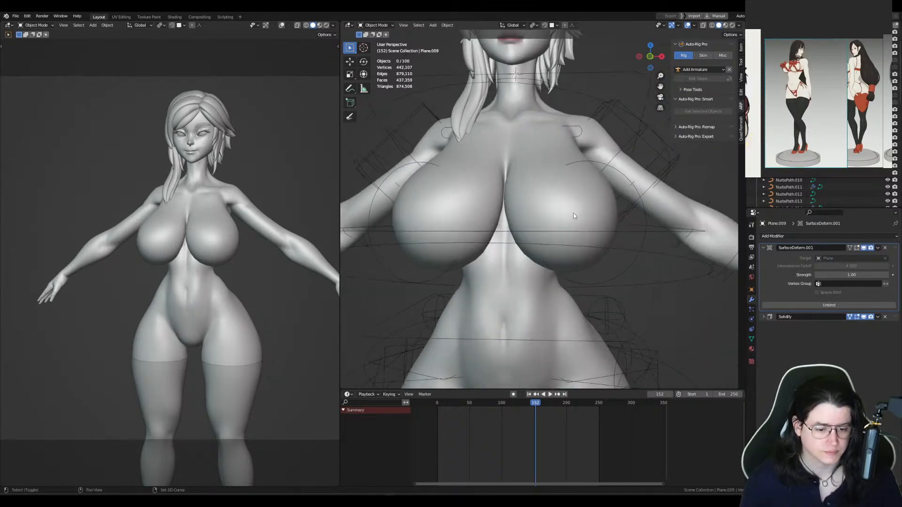
Step: Add a plane 0.076 m in size at the front of the character's left breast
key(shift+a)
mouse_move(579, 219)
click(613, 218)
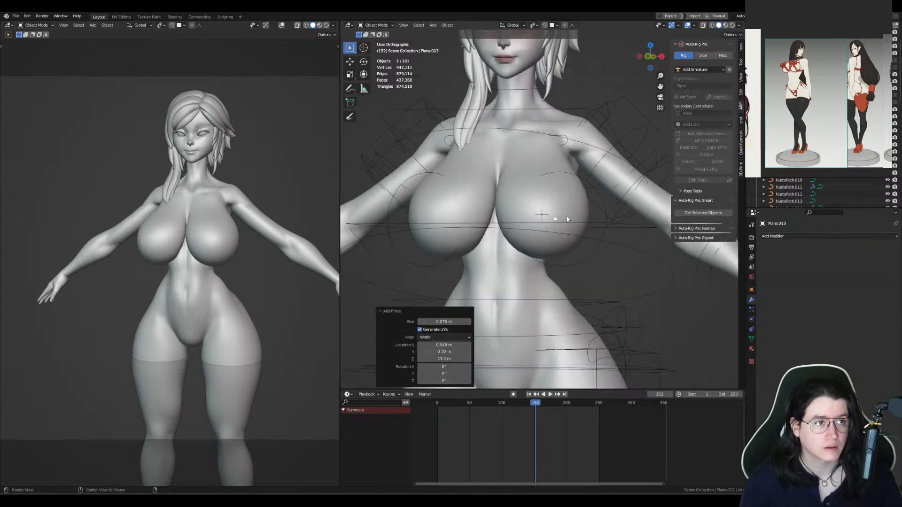
Step: In the right side view, move the plane above the breast's upper slope, tilt it to match, and apply all its transforms
key(KP_3)
key(r)
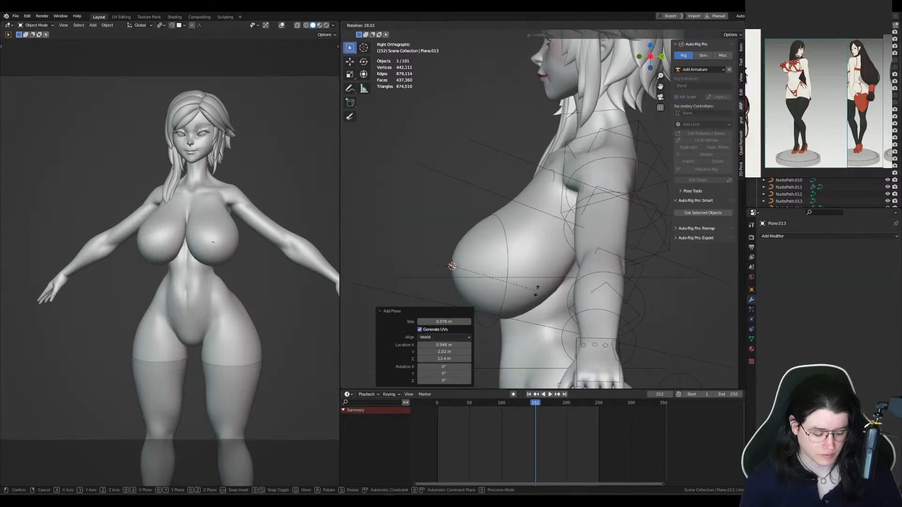
click(537, 289)
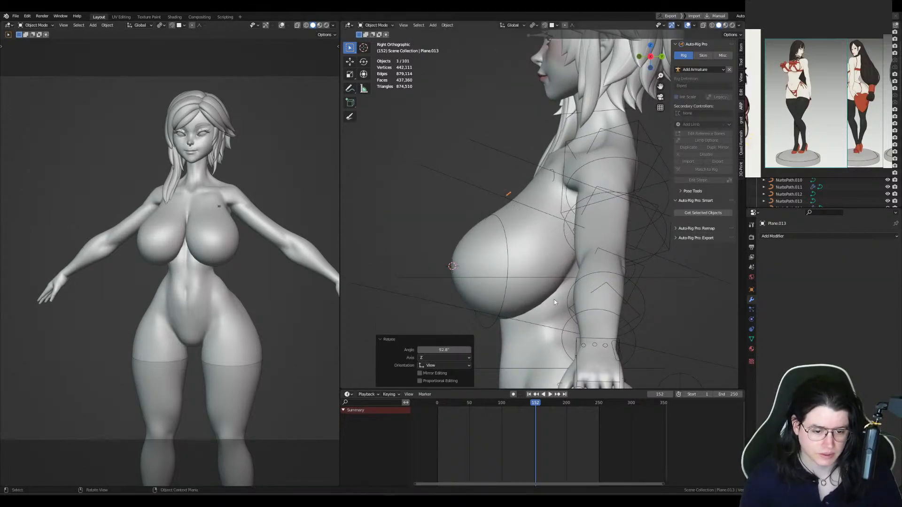
middle_drag(554, 300, 625, 294)
key(ctrl+a)
click(616, 286)
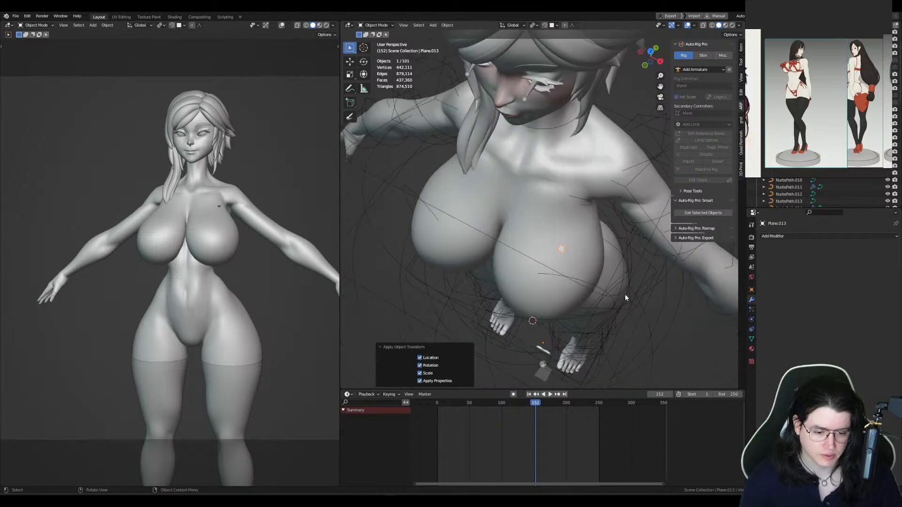
Step: Save the file, and in Edit Mode snap the plane's face closer to the centre of the breast's upper surface and rotate it
key(Tab)
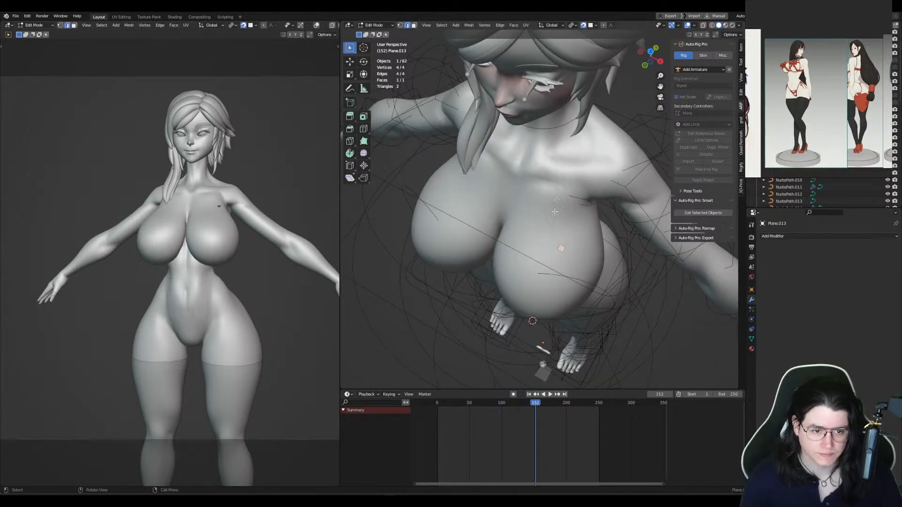
key(ctrl+s)
key(g)
click(563, 249)
key(r)
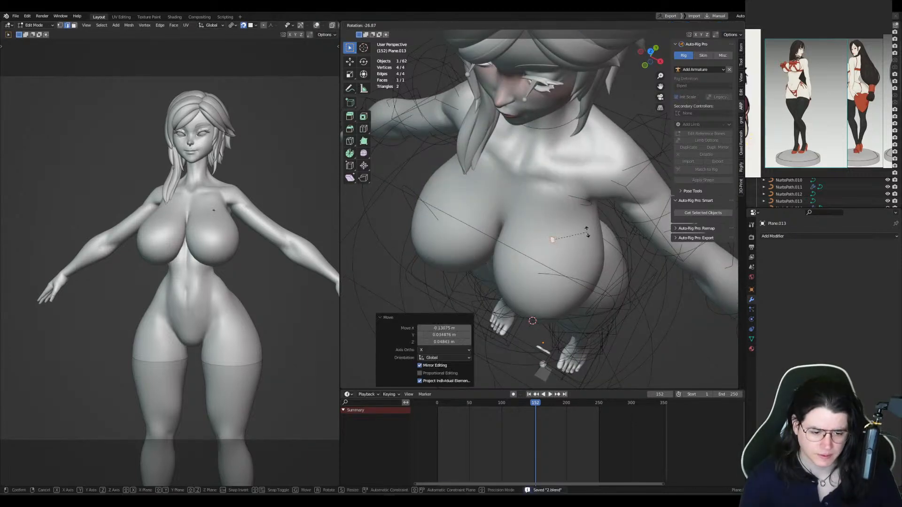
click(593, 245)
Step: Return to Object Mode and give the plane an X-axis Mirror modifier and a level 1 Subdivision modifier
key(Tab)
key(ctrl+shift+m)
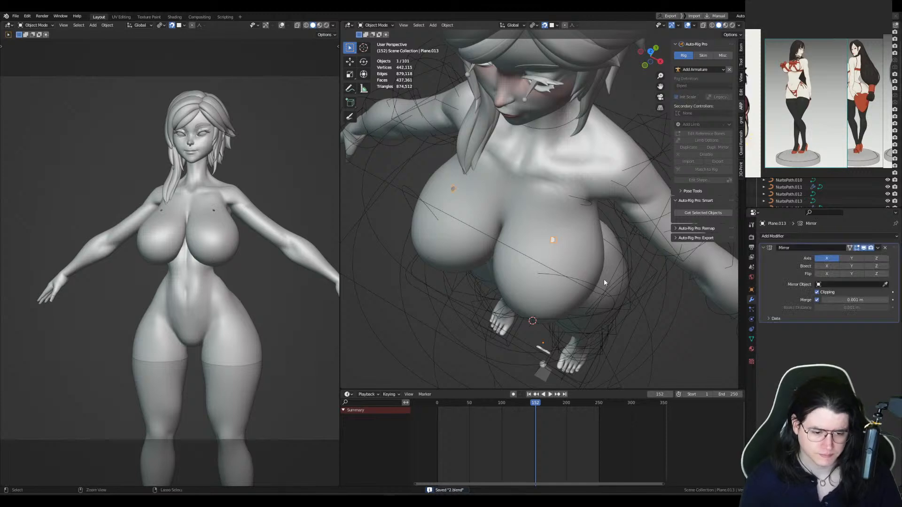
key(ctrl+1)
Step: Add a Shrinkwrap modifier to the small mirrored plane with the body mesh Plane as its target
key(q)
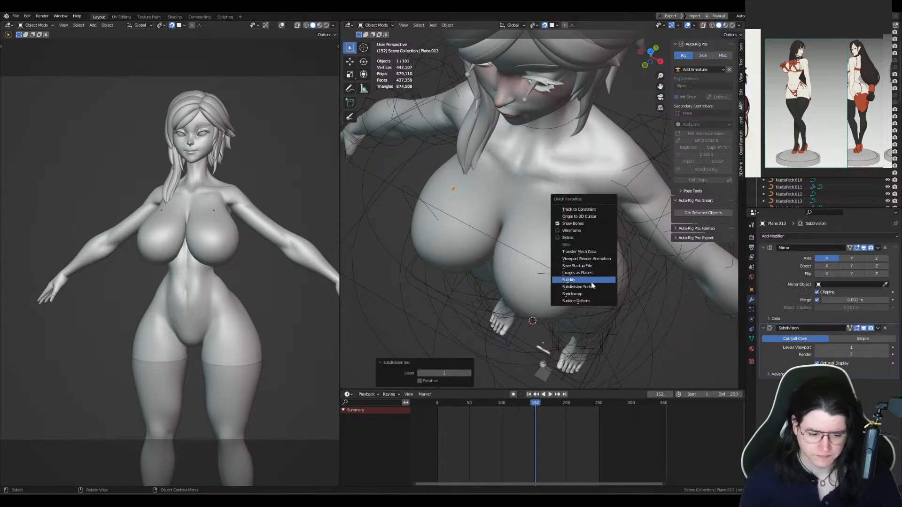
click(591, 295)
key(a)
key(a)
click(885, 295)
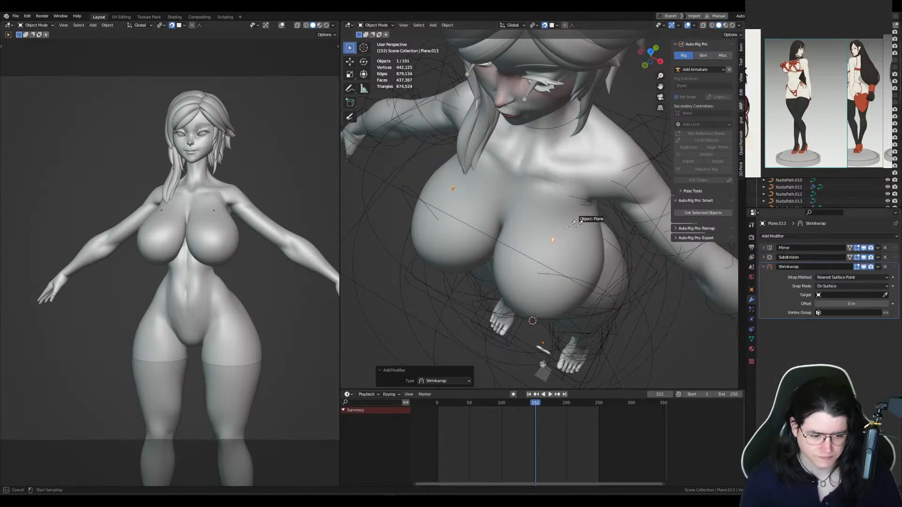
click(574, 224)
Step: Set the small plane's Shrinkwrap to Project and Above Surface with Negative enabled, and collapse the other modifiers
click(841, 277)
click(829, 288)
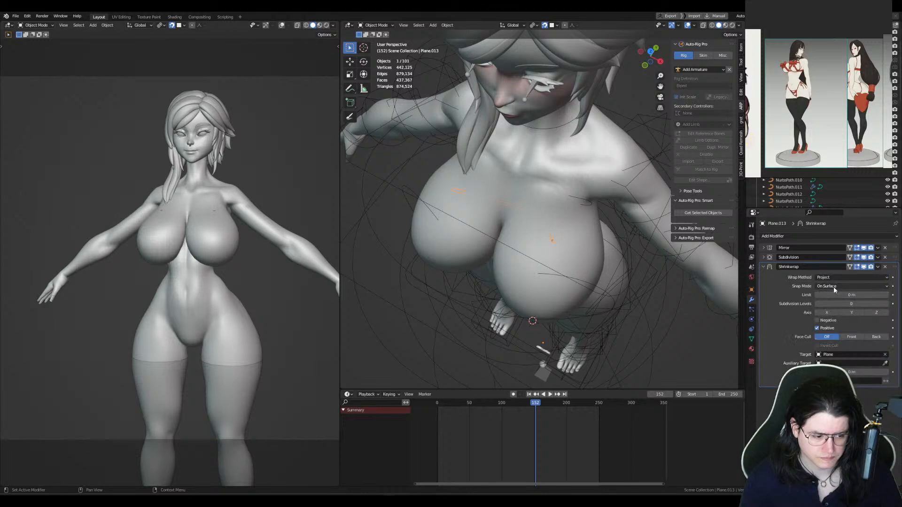
click(834, 287)
click(841, 324)
key(a)
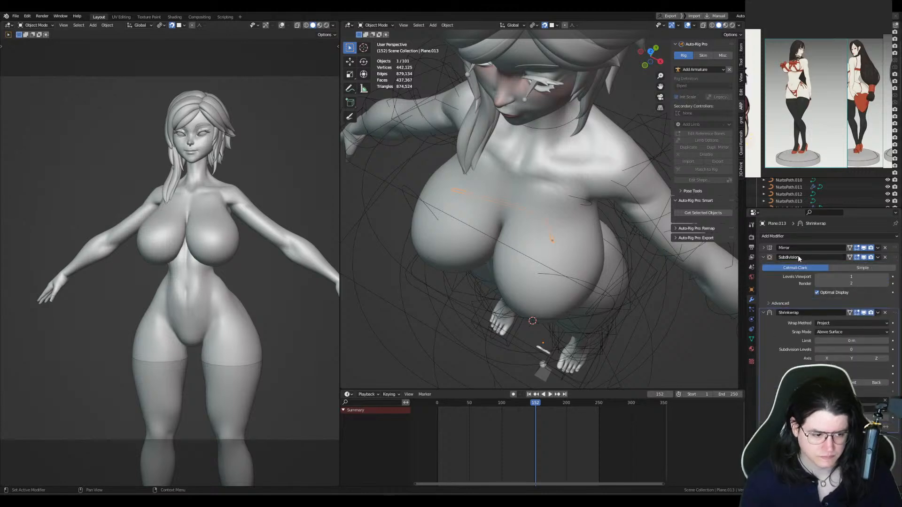
key(a)
key(a)
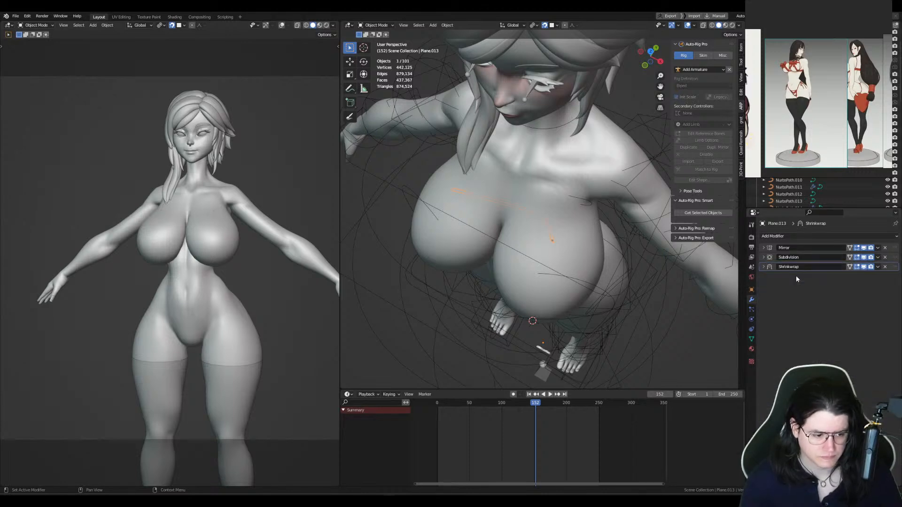
click(764, 266)
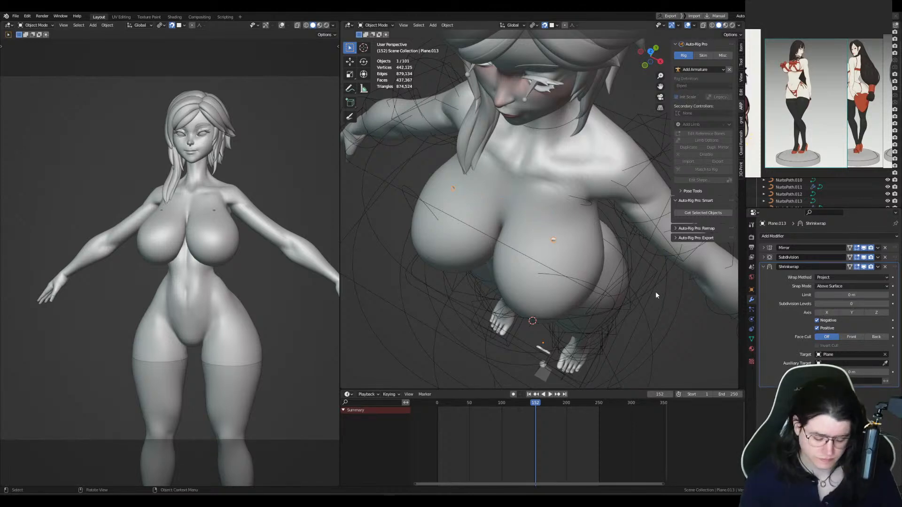
Step: Add a Solidify modifier to the small plane with offset 0 and thickness 0.019 m
key(q)
click(657, 276)
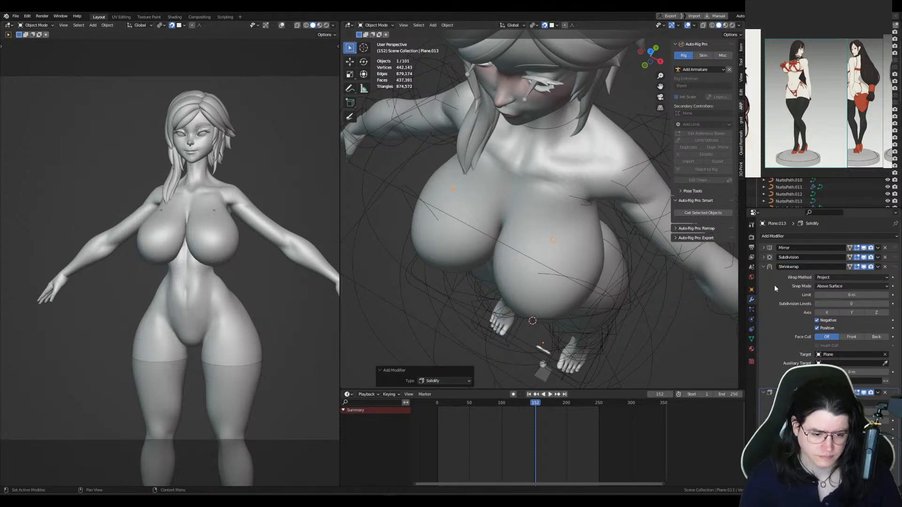
click(835, 304)
text(0)
key(Return)
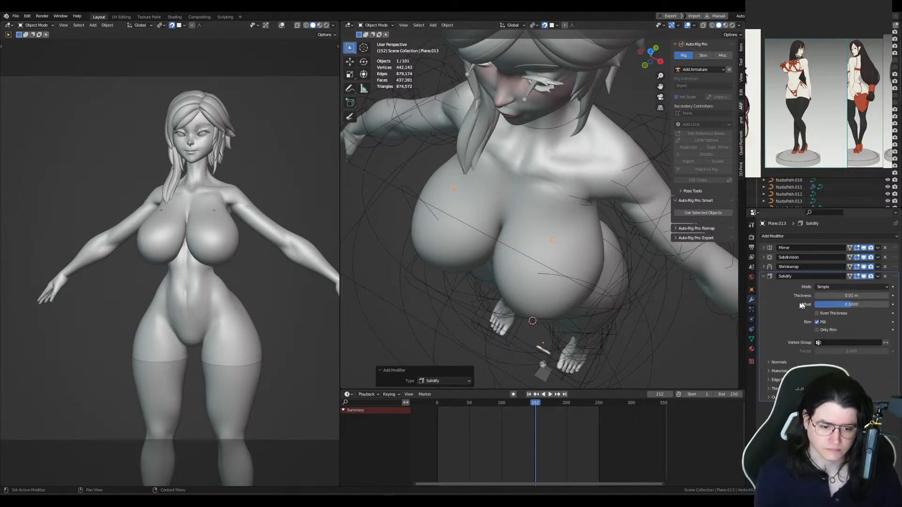
drag(842, 296, 858, 297)
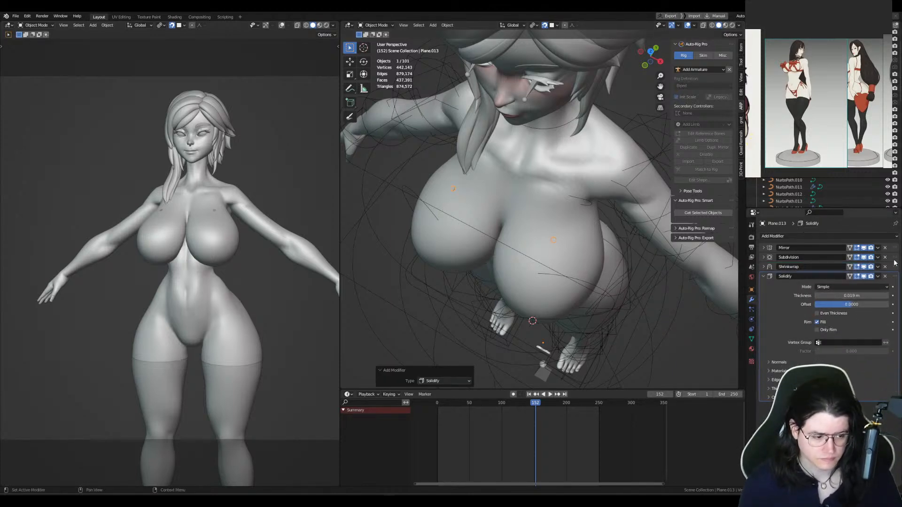
Step: Duplicate the small plane's Subdivision modifier and place the copy after the Solidify
key(shift+d)
drag(895, 266, 894, 405)
middle_drag(597, 299, 596, 274)
scroll(596, 272, up, 3)
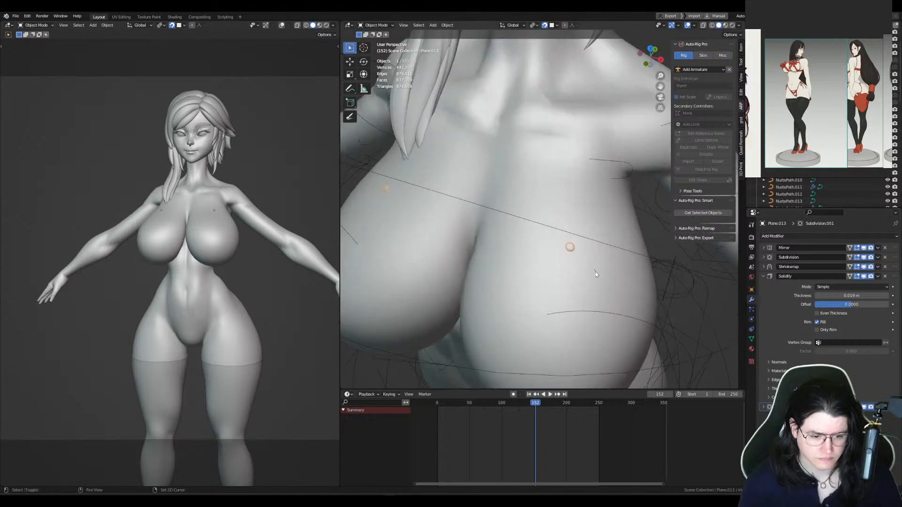
Step: Shade the small mirrored discs on the breasts smooth
key(Tab)
scroll(592, 225, up, 2)
key(Tab)
right_click(580, 149)
click(585, 152)
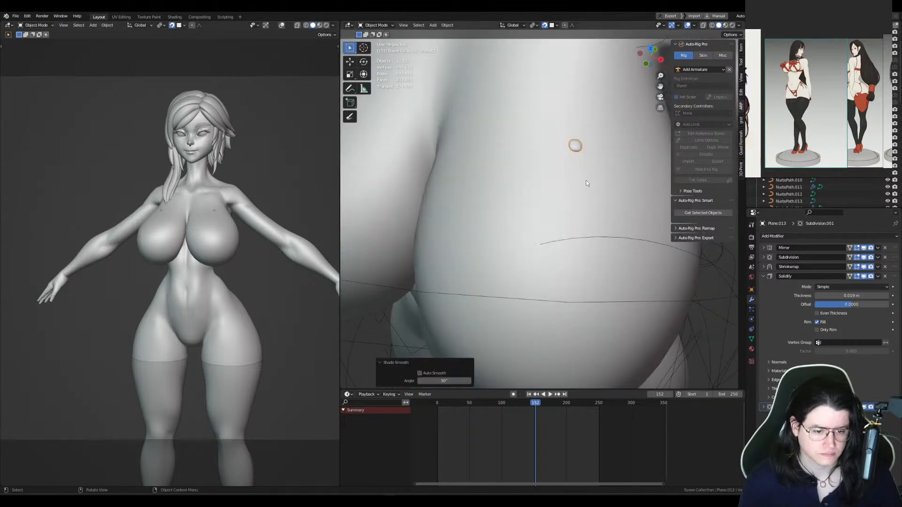
Step: Examine the bikini top in the reference image up close
scroll(586, 180, down, 5)
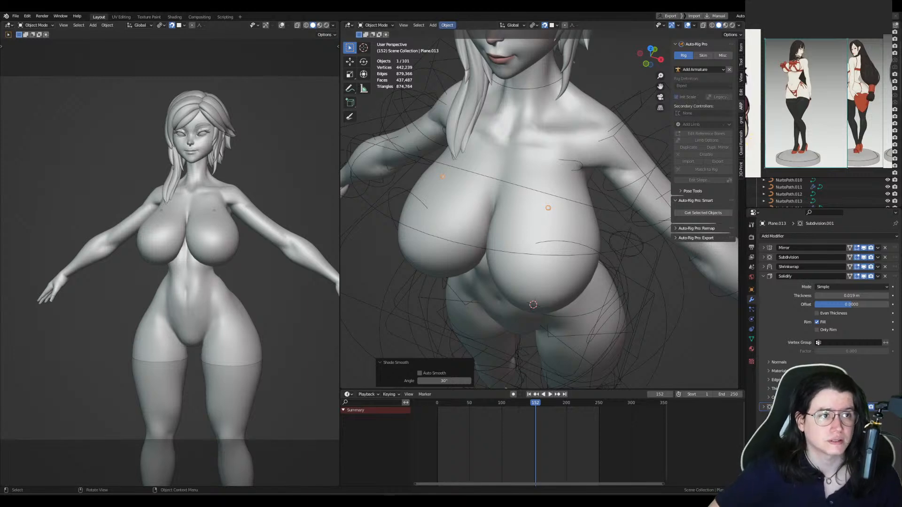
scroll(878, 121, down, 1)
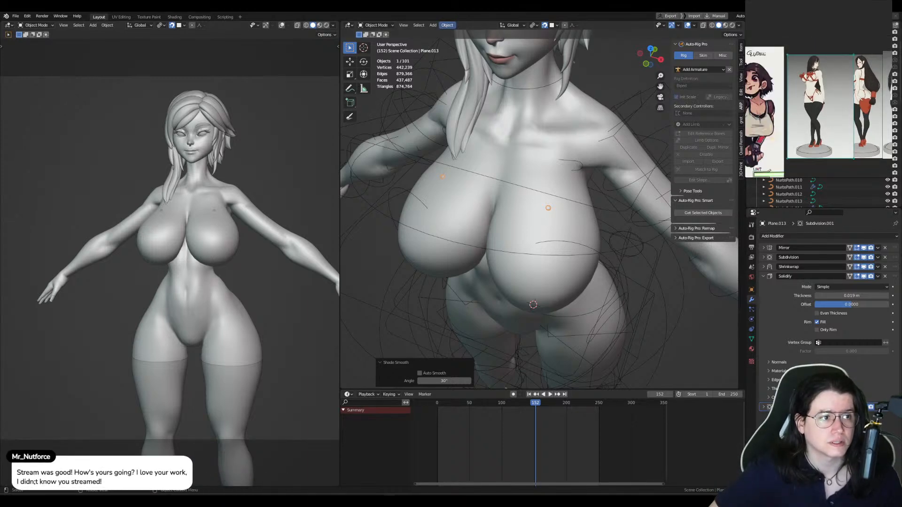
scroll(879, 136, up, 3)
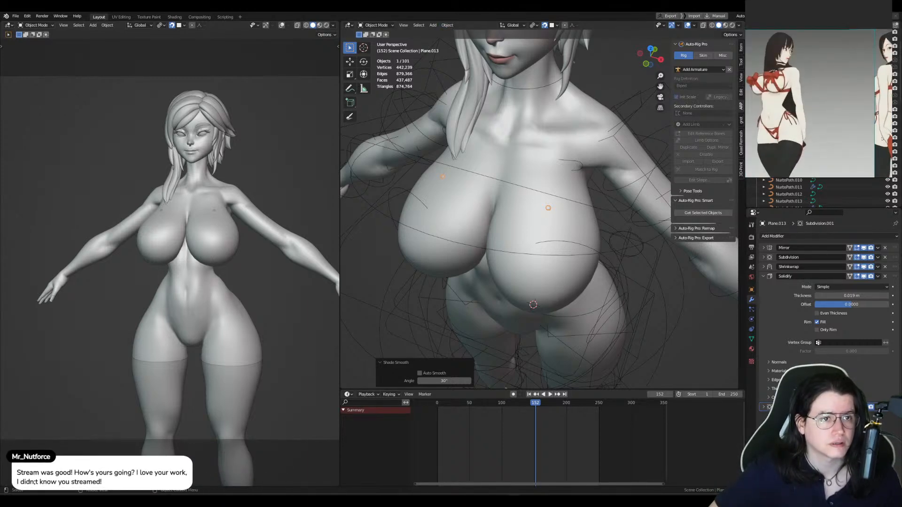
Step: Reframe the reference board to examine the costume on both standing figures at full length
middle_drag(882, 139, 780, 108)
mouse_move(815, 82)
middle_down()
mouse_move(836, 123)
mouse_move(825, 151)
mouse_move(838, 145)
middle_up()
scroll(827, 151, down, 2)
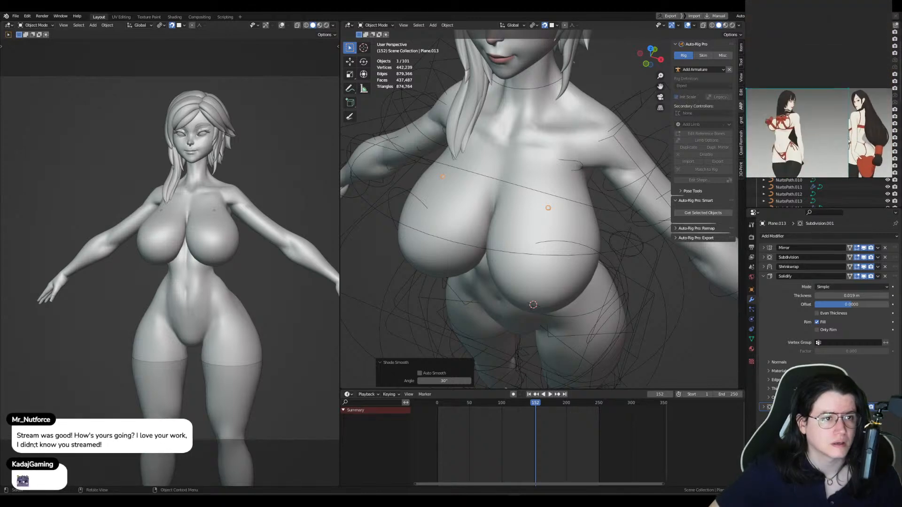
scroll(872, 135, up, 1)
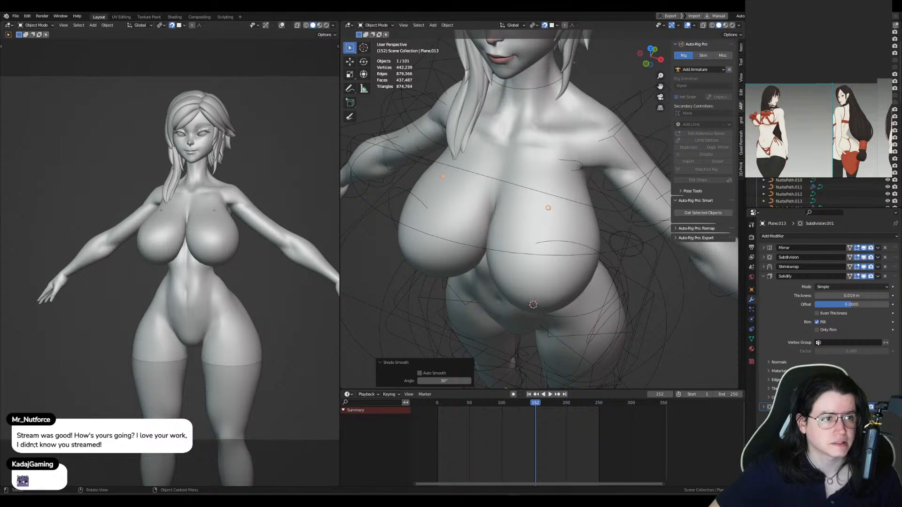
scroll(834, 122, down, 1)
middle_drag(824, 136, 835, 96)
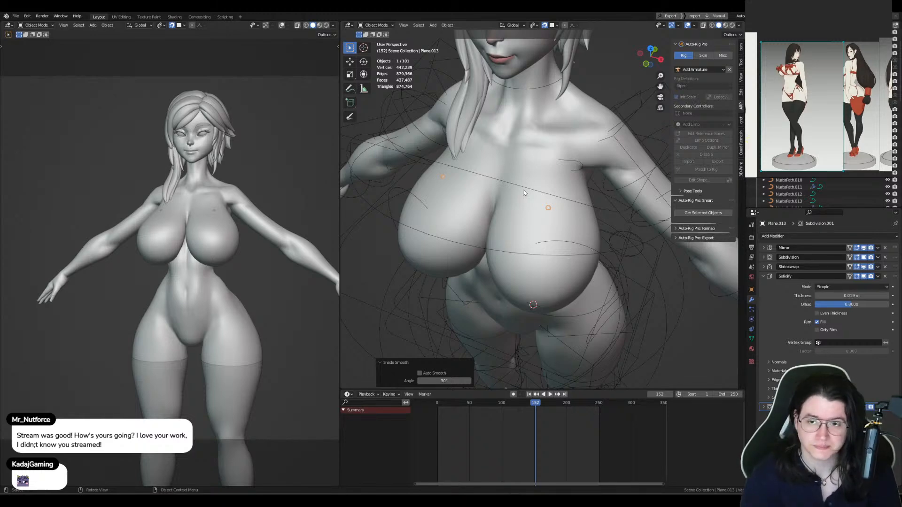
Step: Enlarge the whole small patch mesh on the character's chest, finishing with a 0.771 rescale
middle_drag(482, 233, 503, 213)
scroll(548, 220, up, 3)
key(Tab)
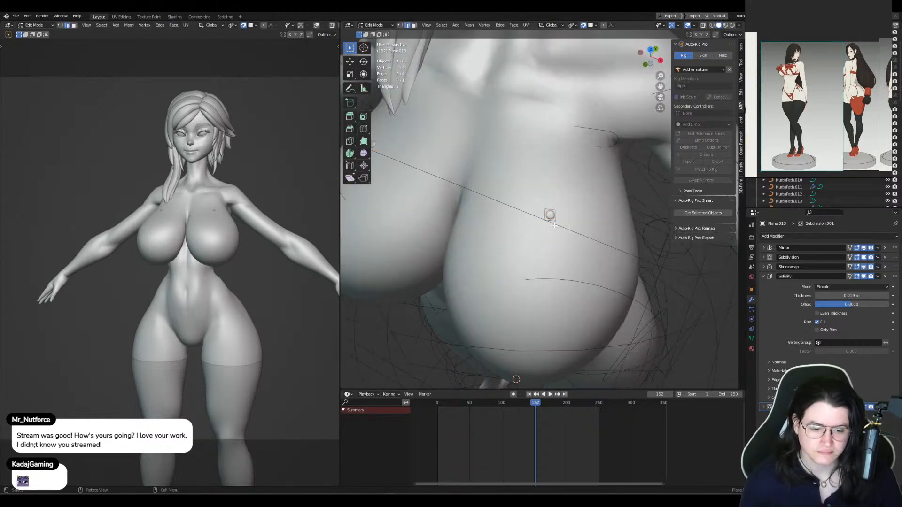
scroll(554, 226, up, 2)
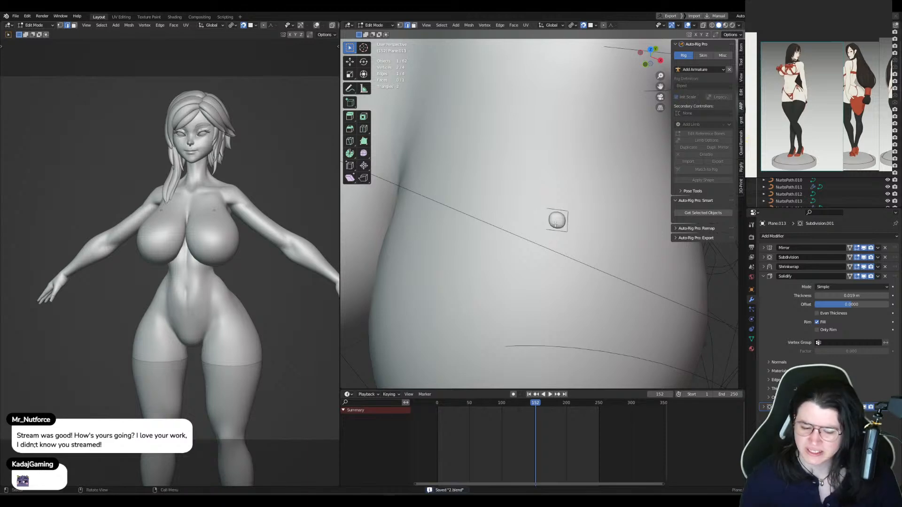
key(a)
key(s)
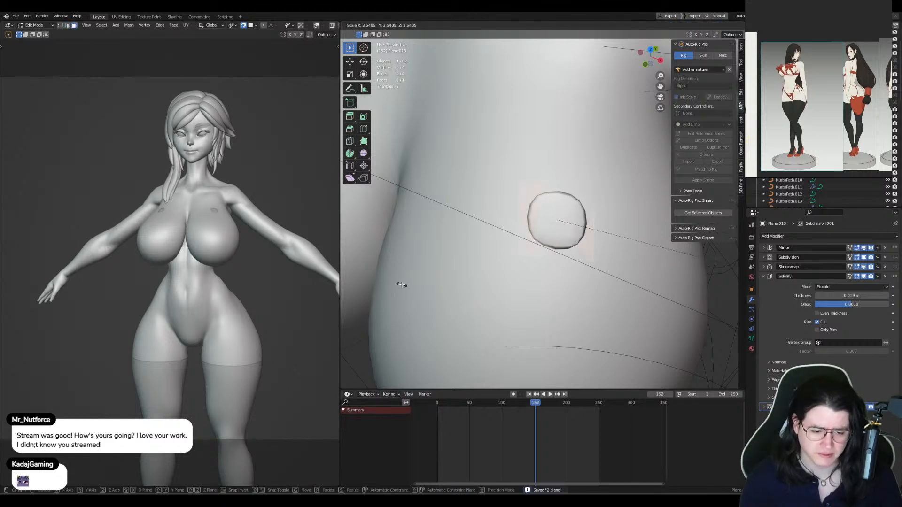
click(403, 285)
key(s)
click(544, 258)
scroll(564, 239, down, 5)
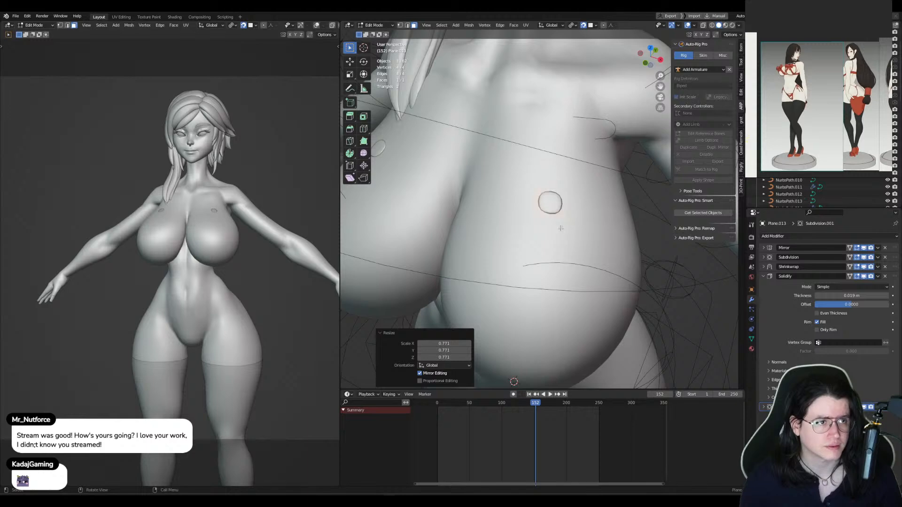
mouse_move(560, 228)
middle_down()
mouse_move(546, 230)
mouse_move(530, 214)
middle_up()
key(Tab)
click(546, 231)
key(ctrl+Tab)
click(527, 204)
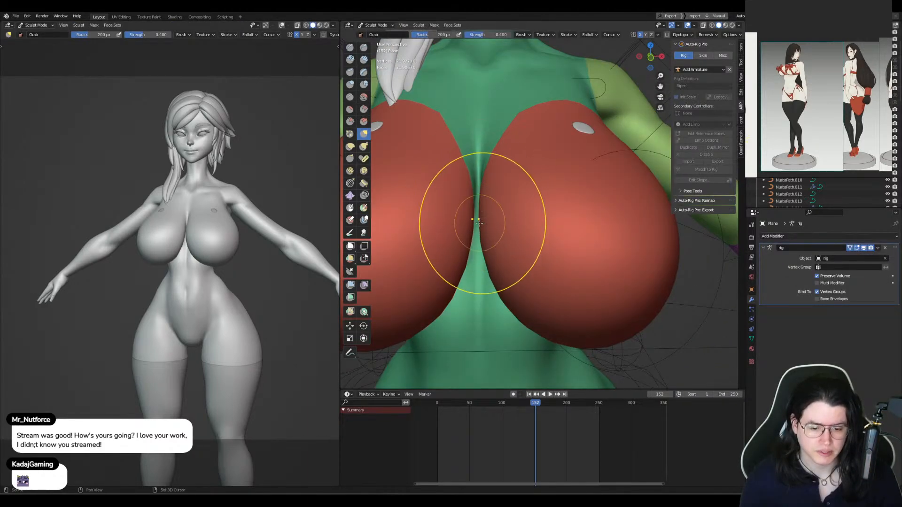
key(ctrl+Tab)
Step: Edit the chest patch's mesh, select its linked geometry and rotate it about -35° in the view
click(584, 128)
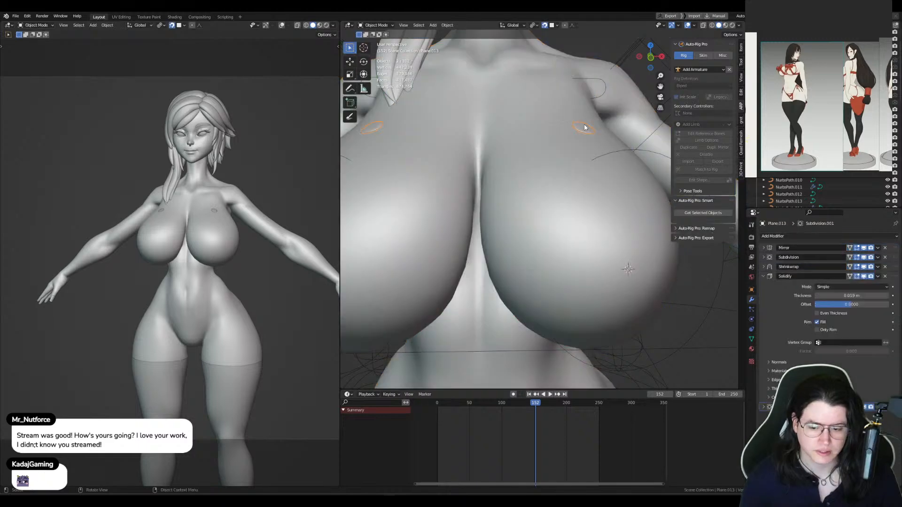
key(Tab)
middle_drag(583, 125, 581, 143)
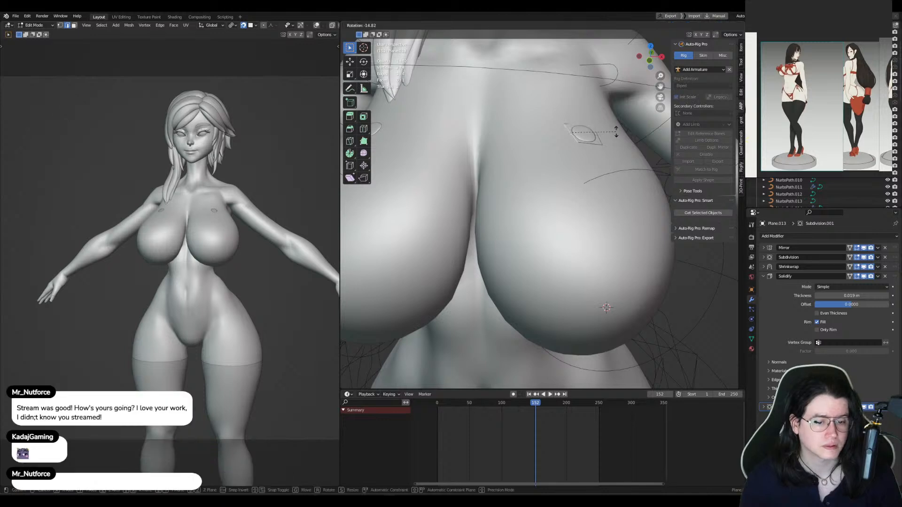
key(ctrl+l)
key(r)
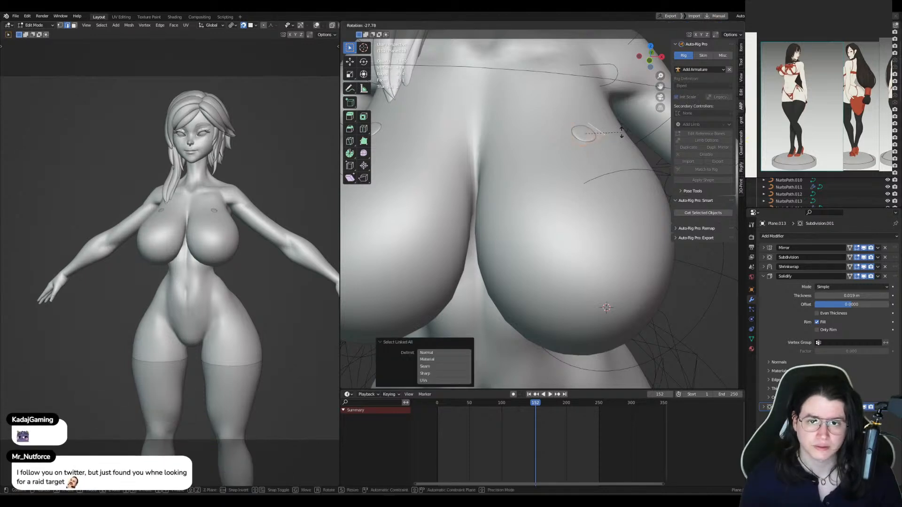
click(622, 127)
middle_drag(622, 129, 620, 162)
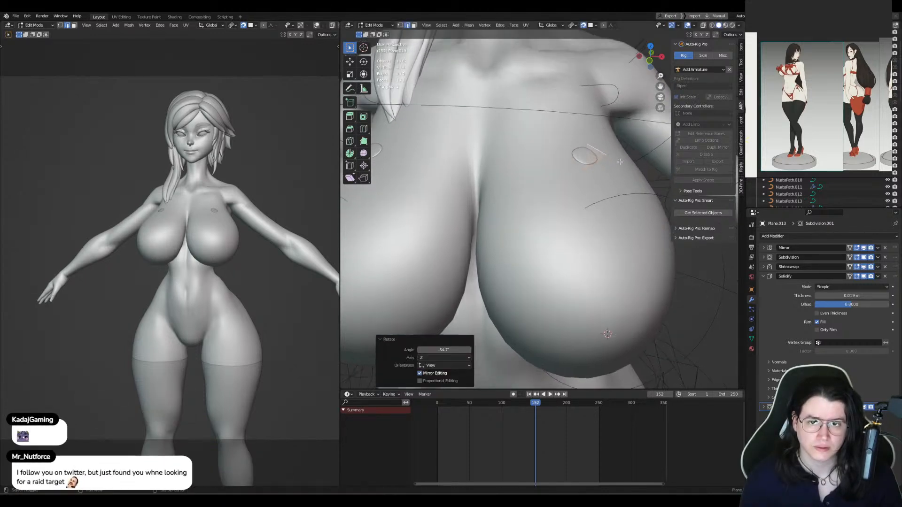
Step: Edge-slide the patch's selected edge and move the whole patch about 0.14 m inward across the chest
key(g)
key(g)
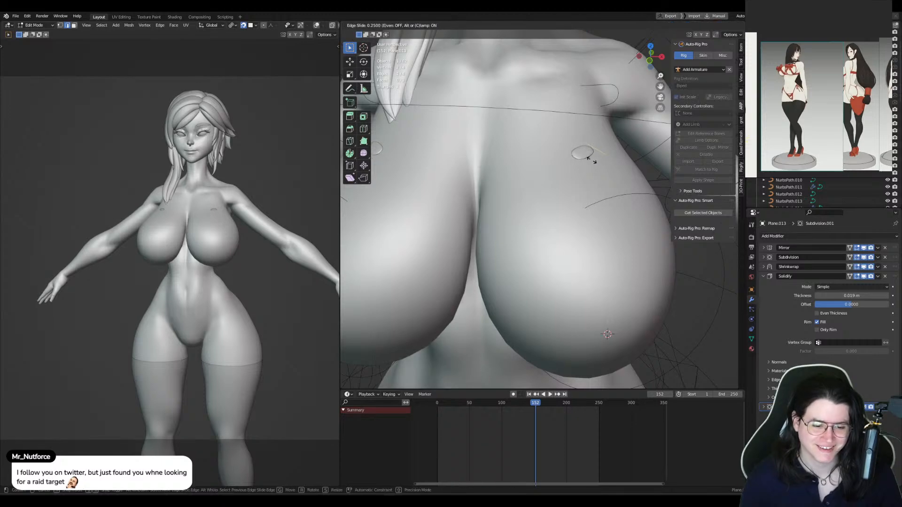
click(595, 162)
middle_drag(606, 117, 593, 137)
key(a)
key(g)
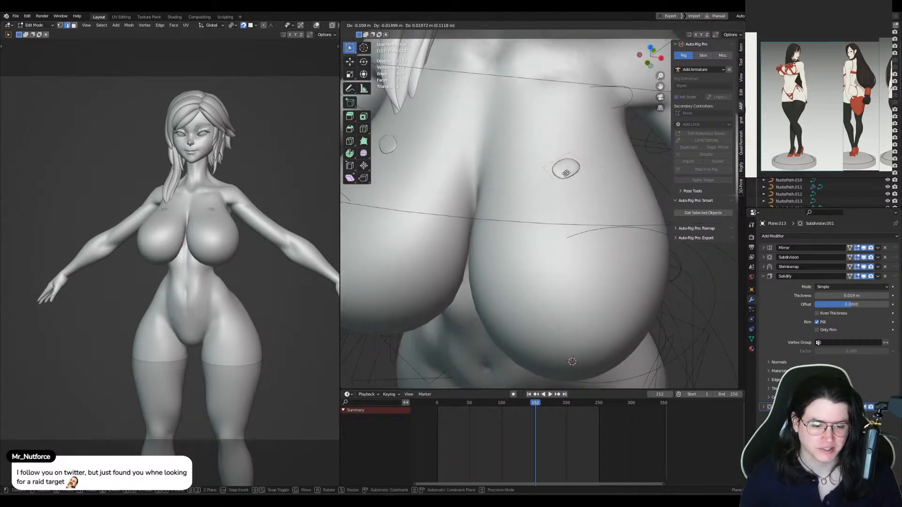
click(623, 198)
middle_drag(623, 198, 643, 186)
Step: Nudge one edge of the patch, and extrude the inner edge diagonally down the chest as the first strap segment
click(763, 276)
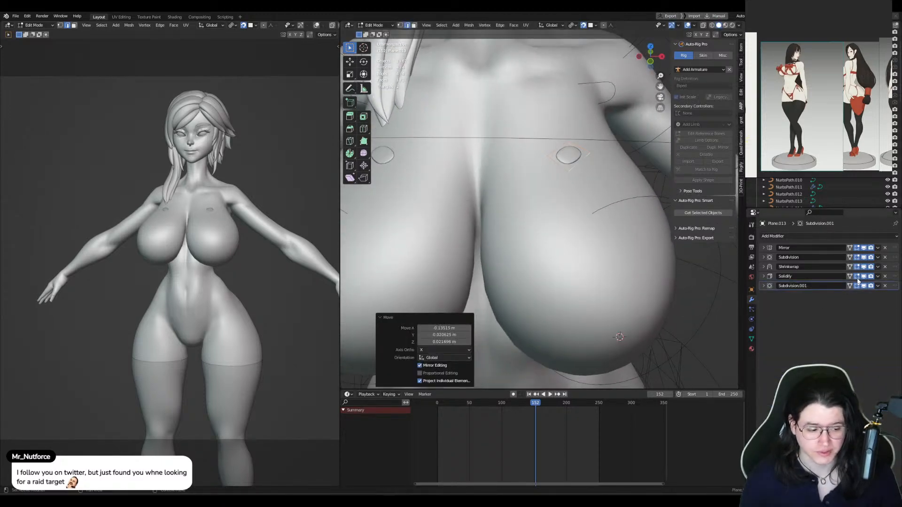
middle_drag(582, 185, 592, 178)
click(583, 158)
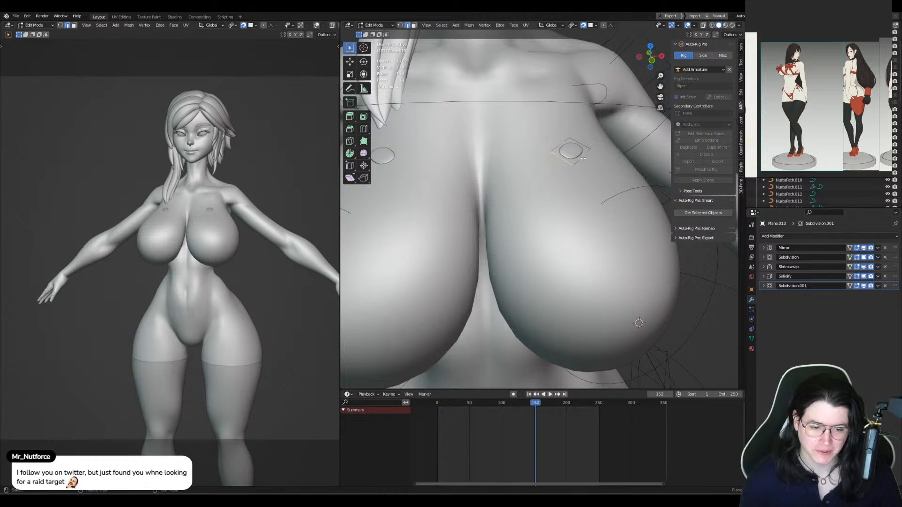
key(g)
click(577, 159)
click(556, 163)
key(e)
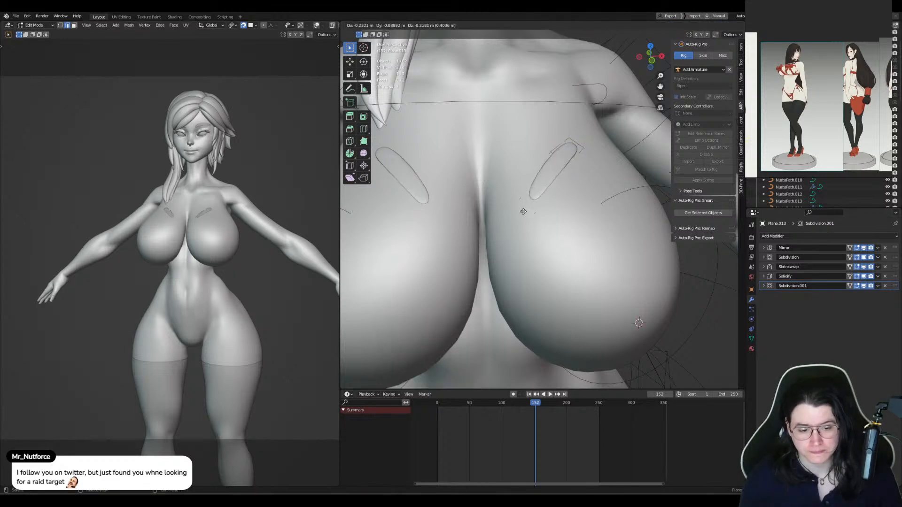
click(519, 217)
key(g)
click(530, 212)
Step: Extrude a second strap segment from the inner end and adjust its end edge to follow the chest
key(e)
middle_drag(530, 210, 586, 170)
click(539, 185)
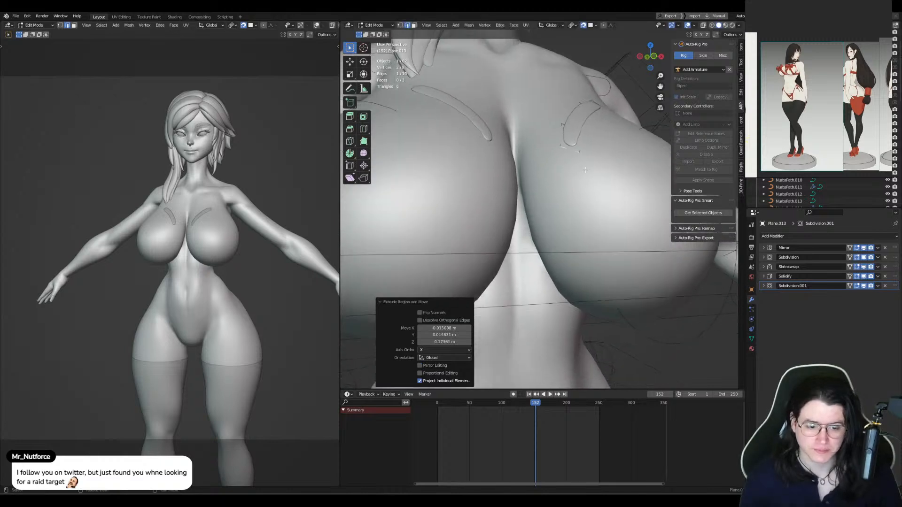
key(g)
click(579, 167)
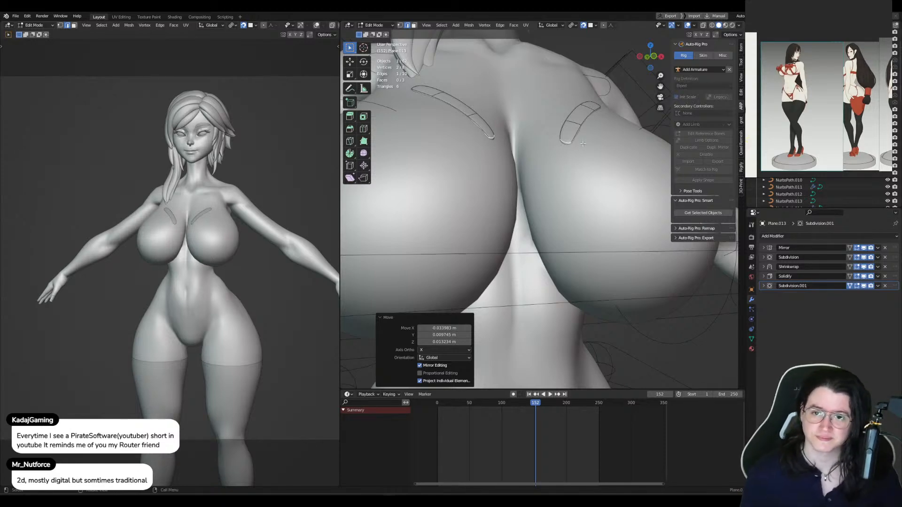
Step: Extend the strap's inner end down to the lower sternum and reposition its end edge
mouse_move(583, 143)
middle_down()
mouse_move(564, 165)
mouse_move(567, 149)
middle_up()
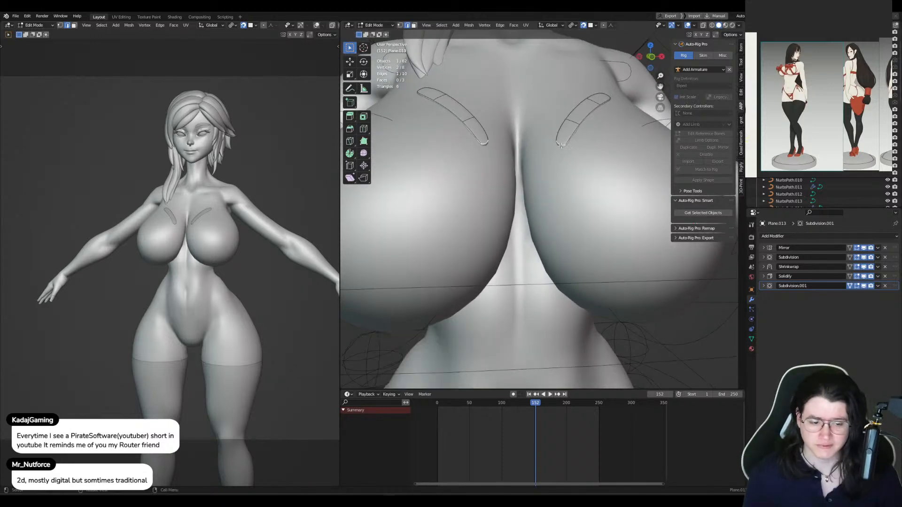
key(e)
click(547, 195)
key(g)
mouse_move(547, 195)
middle_down()
mouse_move(562, 168)
mouse_move(558, 184)
middle_up()
click(556, 181)
key(g)
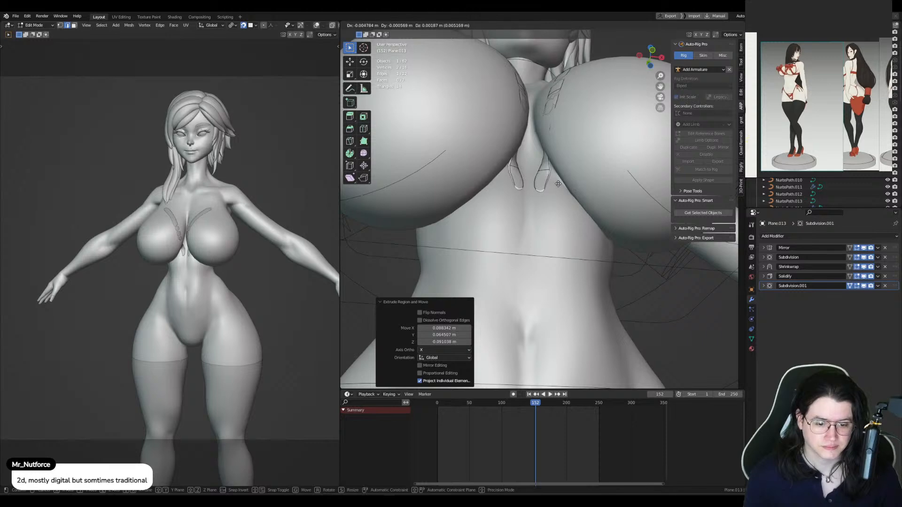
click(541, 183)
middle_drag(540, 184, 560, 150)
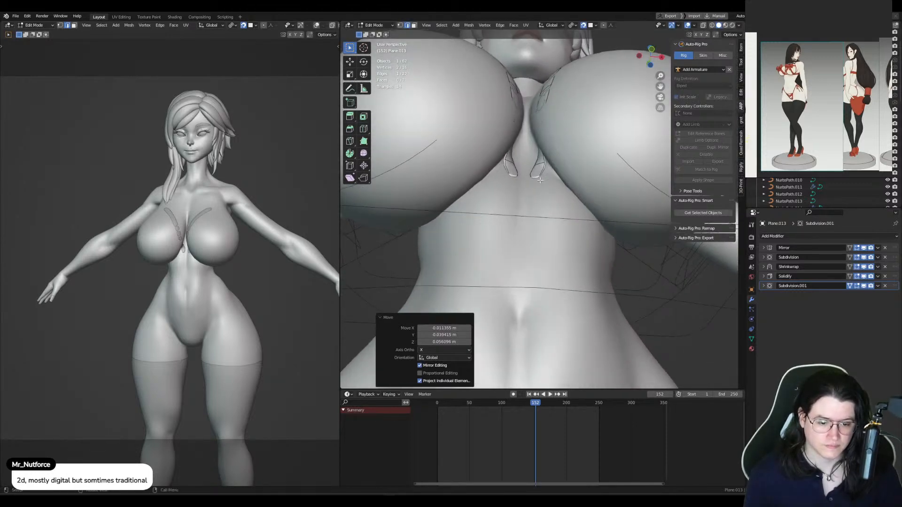
Step: Extrude the strap's upper outer end toward the outer side of the chest in successive segments
middle_drag(537, 180, 552, 155)
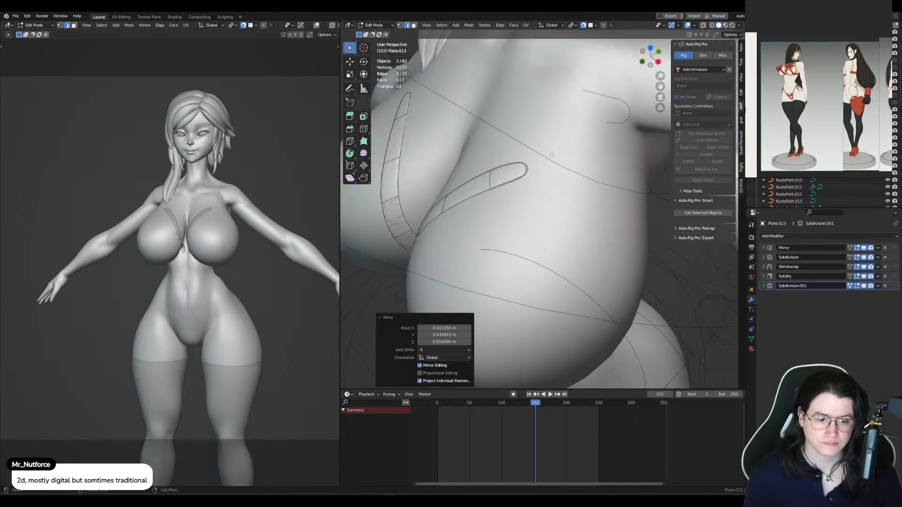
click(529, 168)
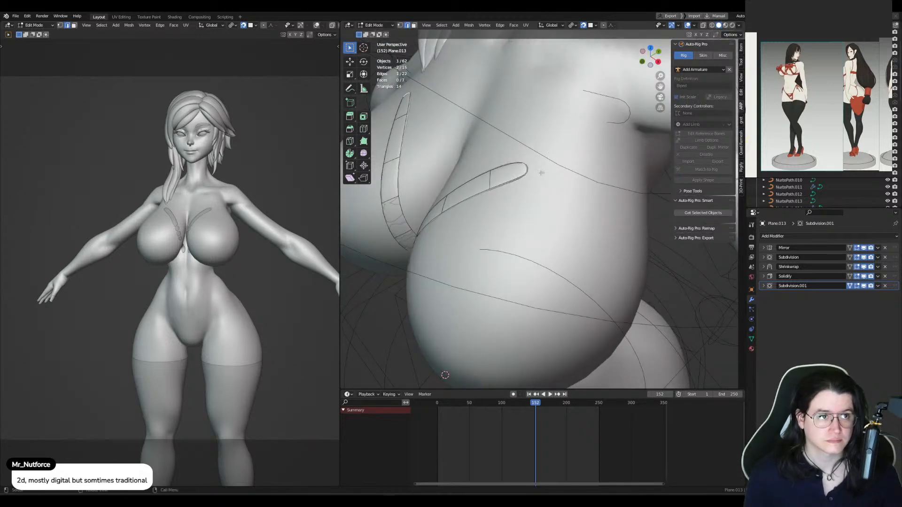
ctrl+right_click(537, 172)
middle_drag(537, 172, 534, 168)
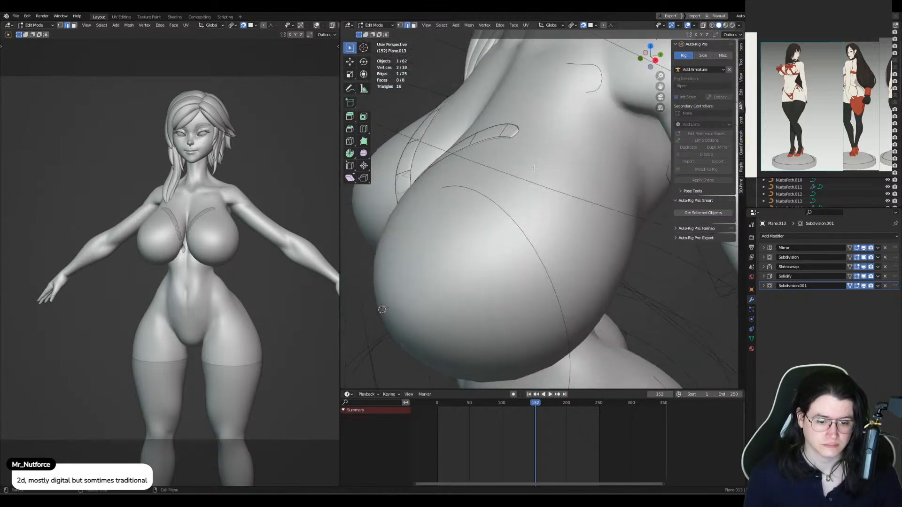
ctrl+right_click(563, 197)
middle_drag(563, 197, 532, 197)
ctrl+right_click(530, 217)
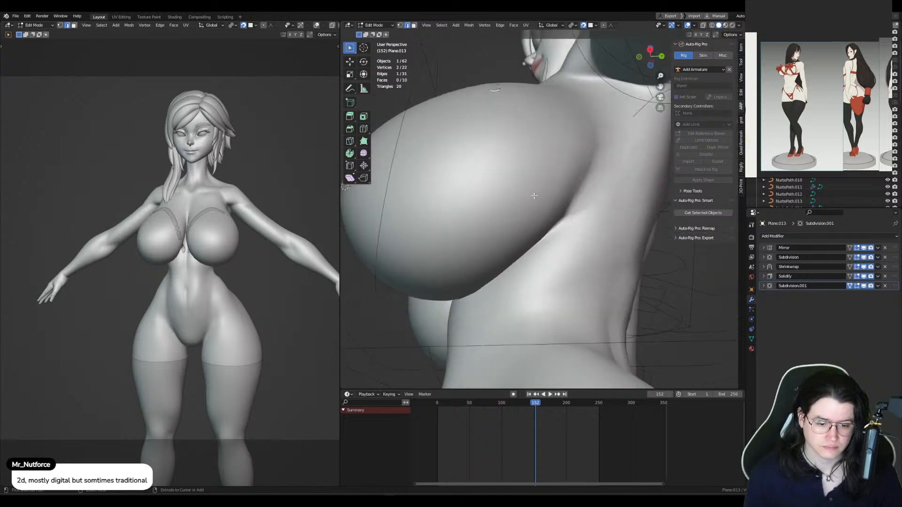
ctrl+right_click(530, 210)
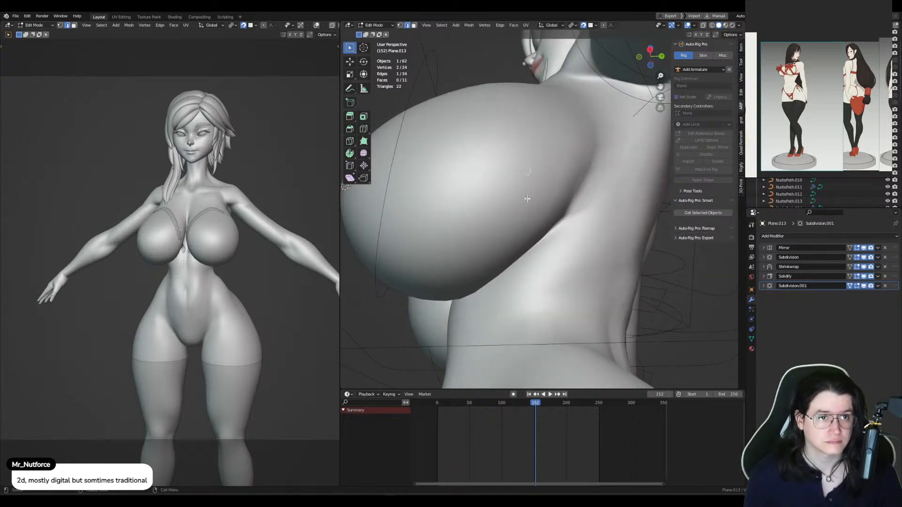
middle_drag(519, 177, 508, 163)
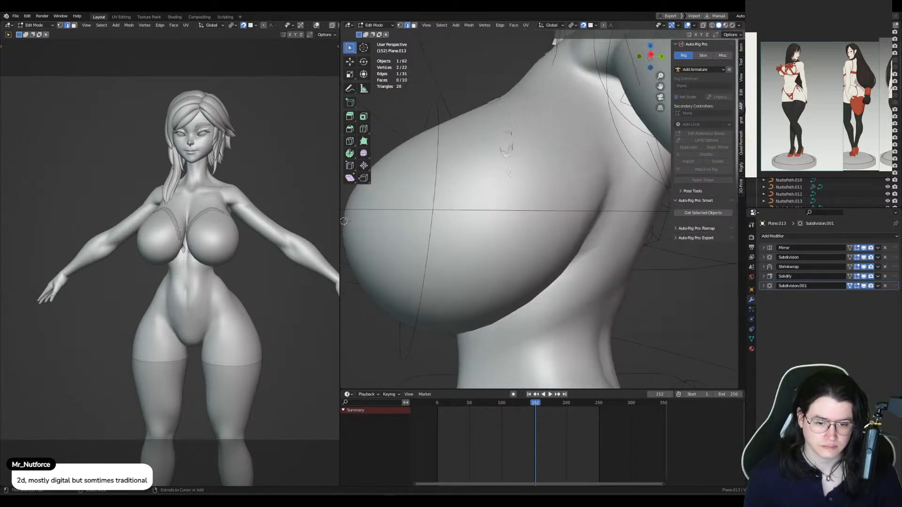
Step: Continue extruding the strap down the outer side to the ribs beneath the bust and reposition its end edge
ctrl+right_click(515, 213)
middle_drag(515, 213, 521, 198)
ctrl+right_click(519, 256)
mouse_move(519, 256)
middle_down()
mouse_move(519, 236)
mouse_move(528, 268)
middle_up()
ctrl+right_click(521, 244)
ctrl+right_click(522, 243)
key(g)
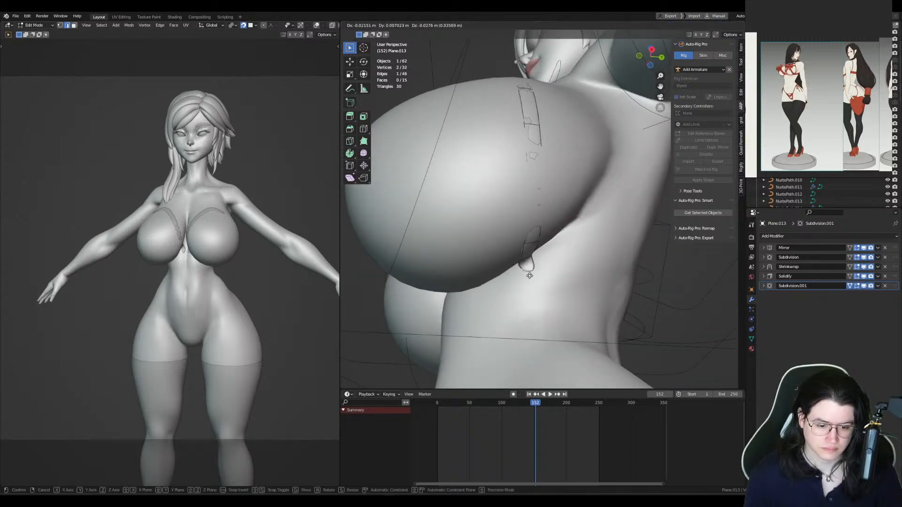
click(529, 274)
Step: Move the individual vertices at the strap's lower outer end to straighten the tip on the ribs
key(1)
click(531, 272)
key(g)
click(529, 271)
key(g)
click(524, 269)
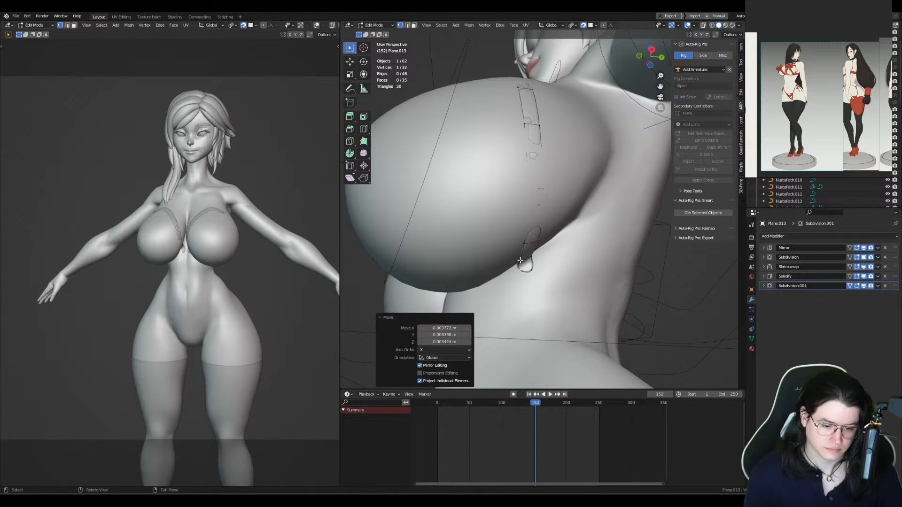
key(g)
click(522, 261)
Step: Bevel two cross edges on the strap's outer side with one segment each, at widths of 27.943% and 30.711%
key(ctrl+r)
right_click(537, 190)
key(2)
click(537, 190)
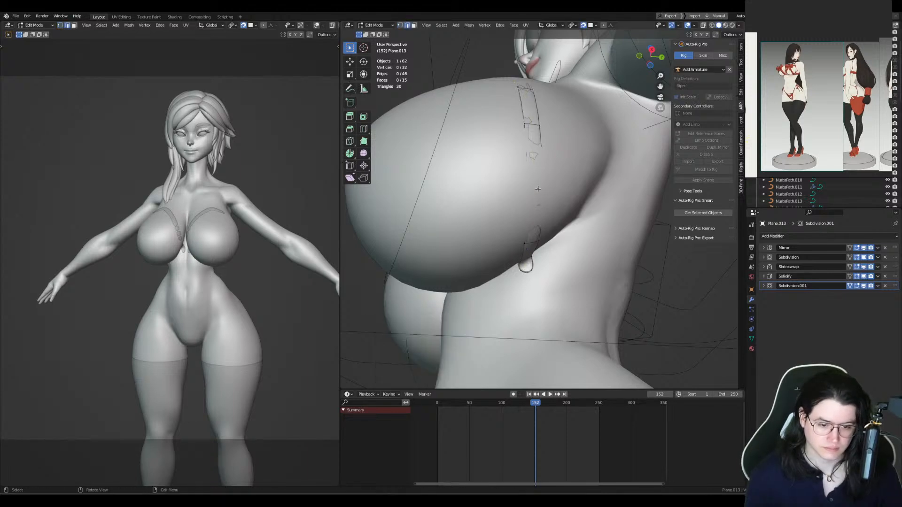
key(ctrl+b)
click(586, 198)
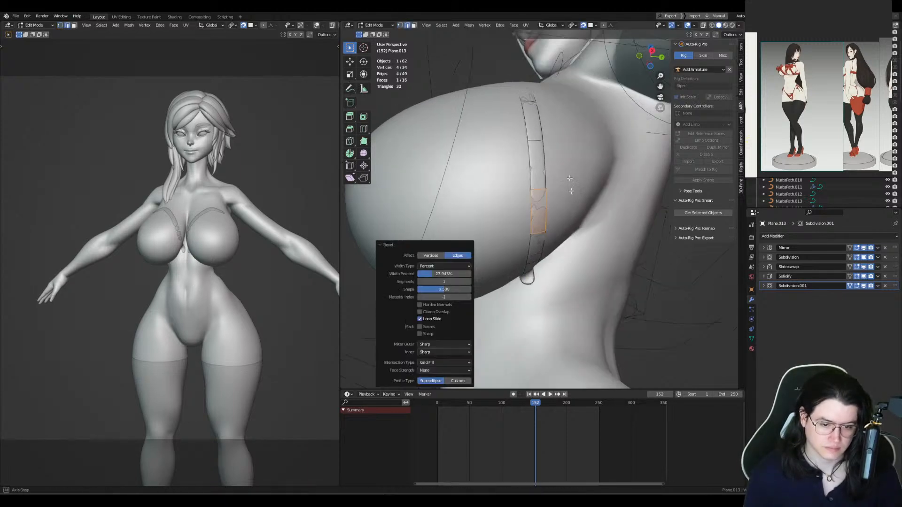
middle_drag(585, 198, 550, 188)
click(518, 156)
key(ctrl+b)
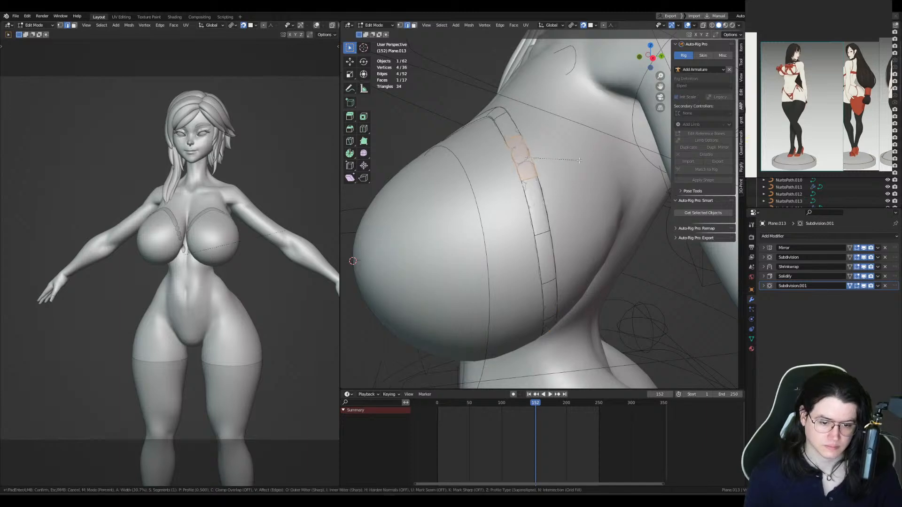
click(504, 162)
Step: Expand the Shrinkwrap modifier's settings and adjust its offset so the strap sits clear of the body surface
middle_drag(504, 162, 621, 202)
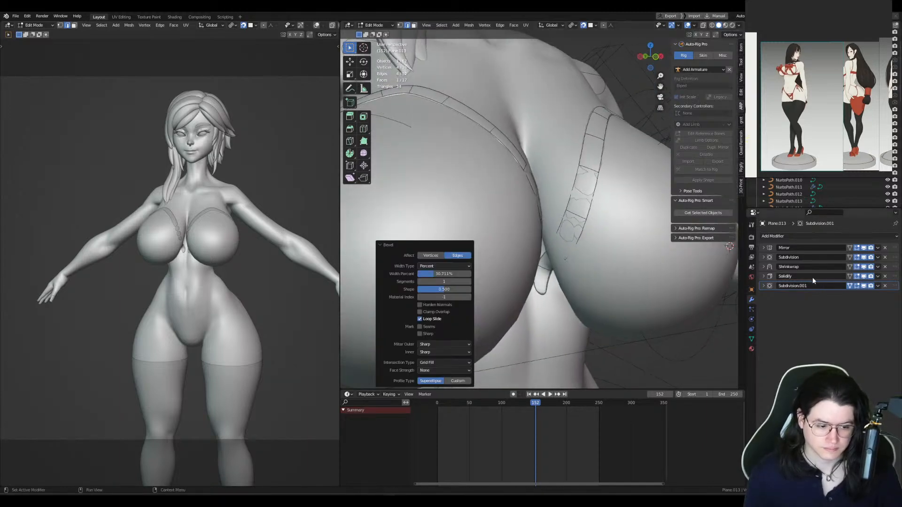
key(a)
drag(822, 295, 833, 295)
key(a)
key(a)
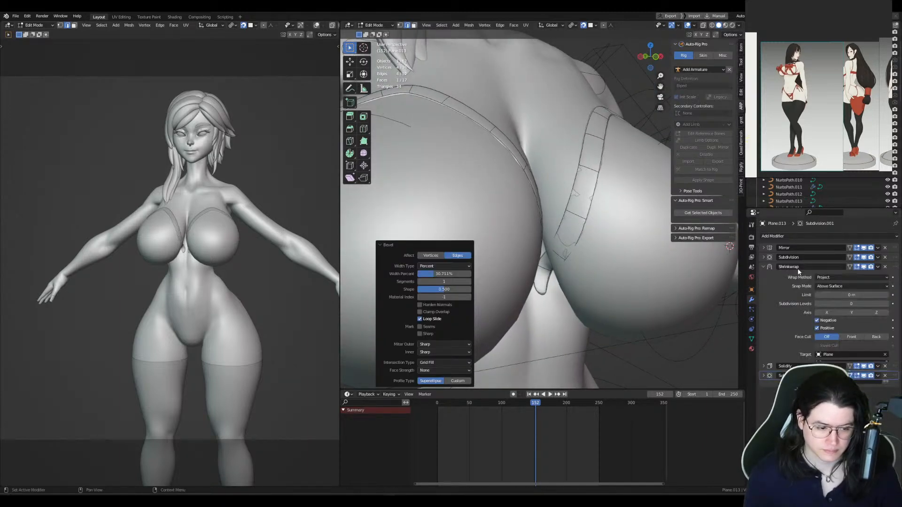
drag(860, 372, 864, 373)
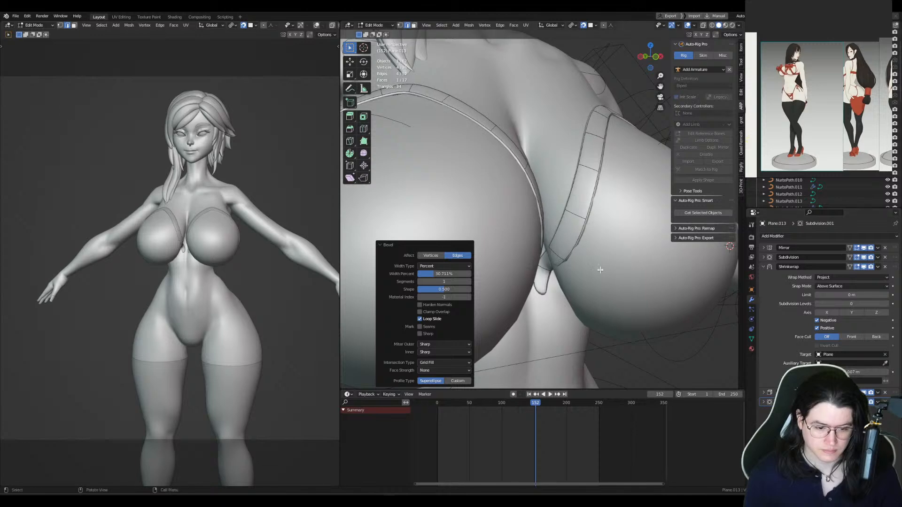
middle_drag(600, 268, 548, 249)
key(ctrl+r)
click(549, 246)
right_click(549, 245)
key(ctrl+z)
Step: Move the cross edge beside the strap's peak above the bust to even out the segments there
middle_drag(579, 197, 583, 303)
click(545, 244)
key(g)
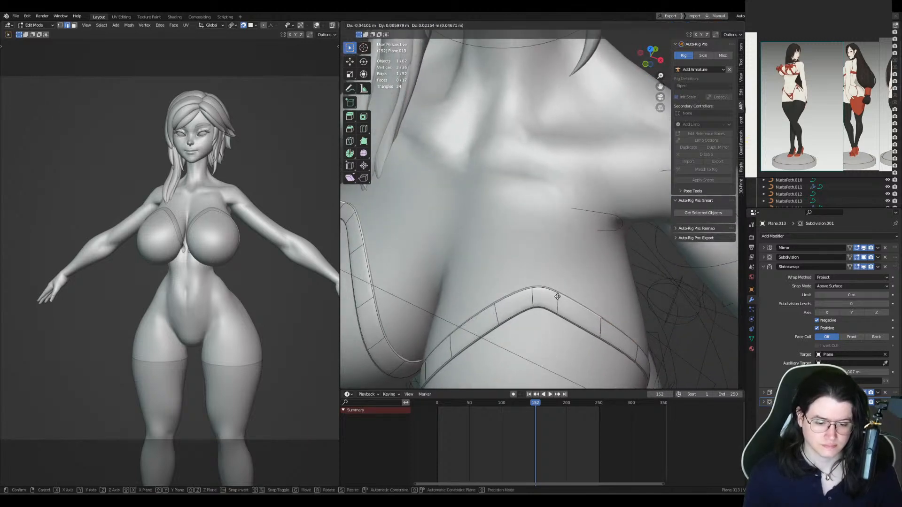
click(553, 297)
Step: Extrude the upper edge at the strap's peak up toward the collarbone and scale the new end edge
click(546, 287)
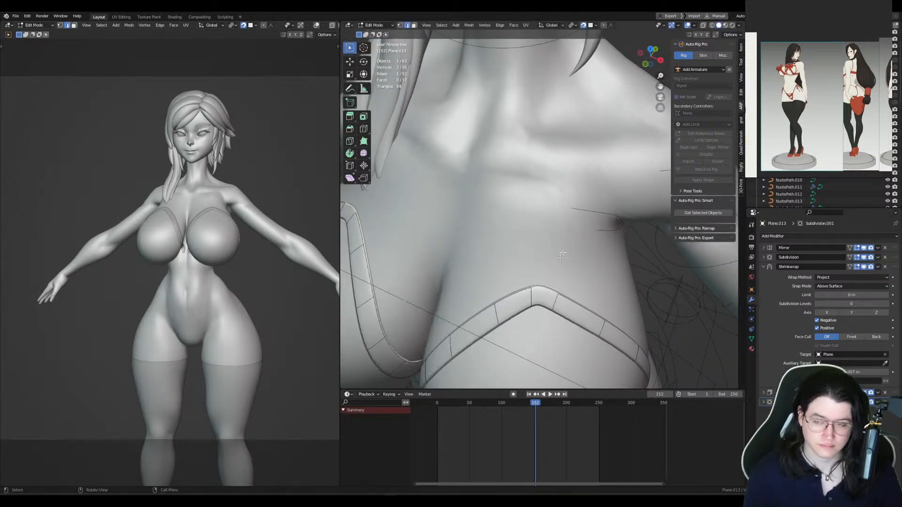
shift+middle_drag(551, 233, 550, 283)
key(e)
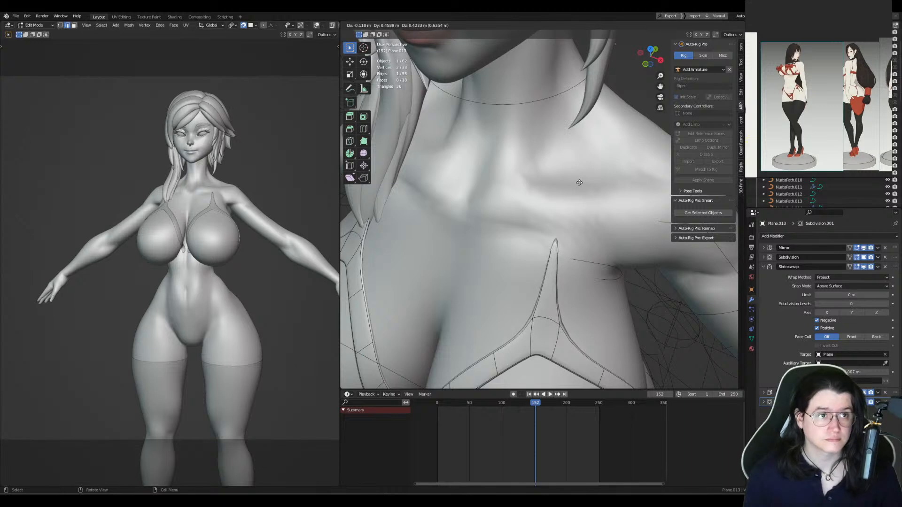
click(581, 204)
key(s)
click(598, 202)
shift+middle_drag(599, 210, 552, 218)
Step: Extrude the shoulder strap in segments across the collarbone toward the top of the shoulder and reposition its end edge
key(e)
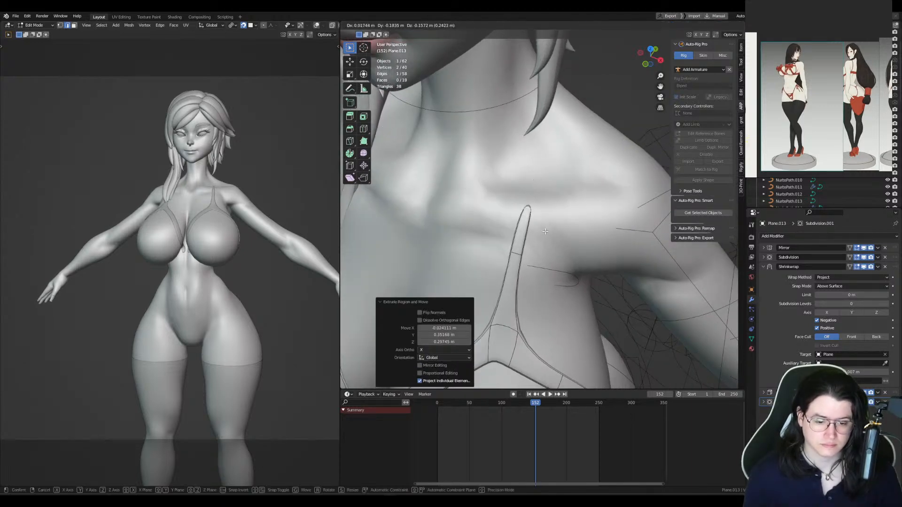
click(545, 231)
key(e)
click(563, 188)
key(e)
click(587, 138)
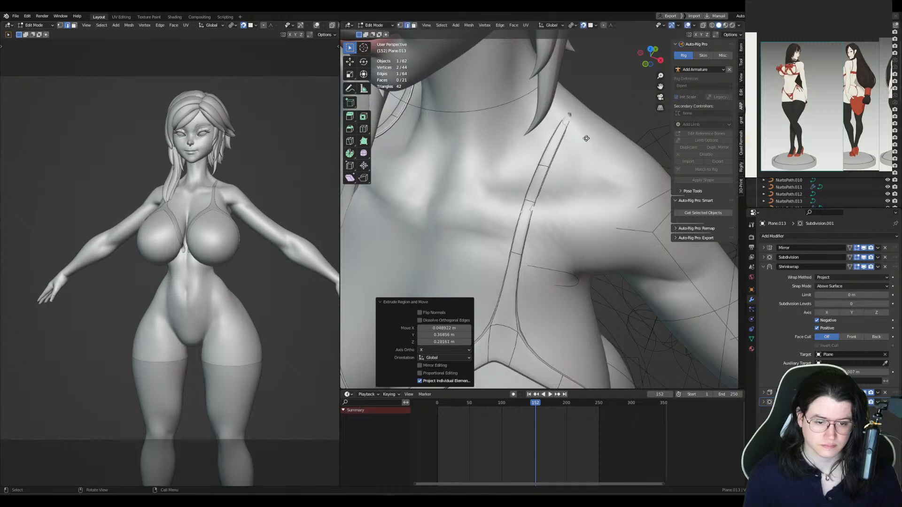
key(g)
click(590, 132)
Step: Extrude the shoulder strap over the top of the shoulder and onto the upper back
key(e)
click(594, 121)
middle_drag(594, 121, 547, 164)
key(e)
click(545, 188)
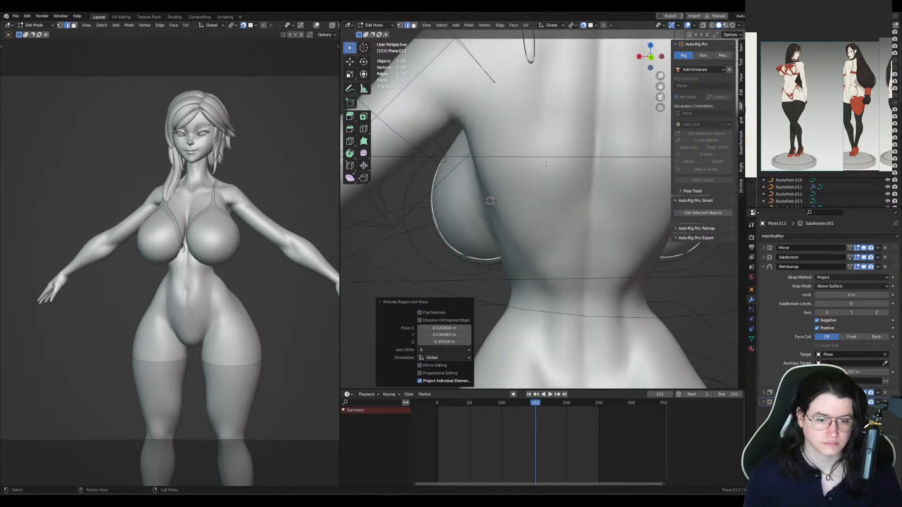
Step: Extend the shoulder strap down to mid-back with two more extrusions and reposition its end edge
key(e)
click(556, 225)
key(e)
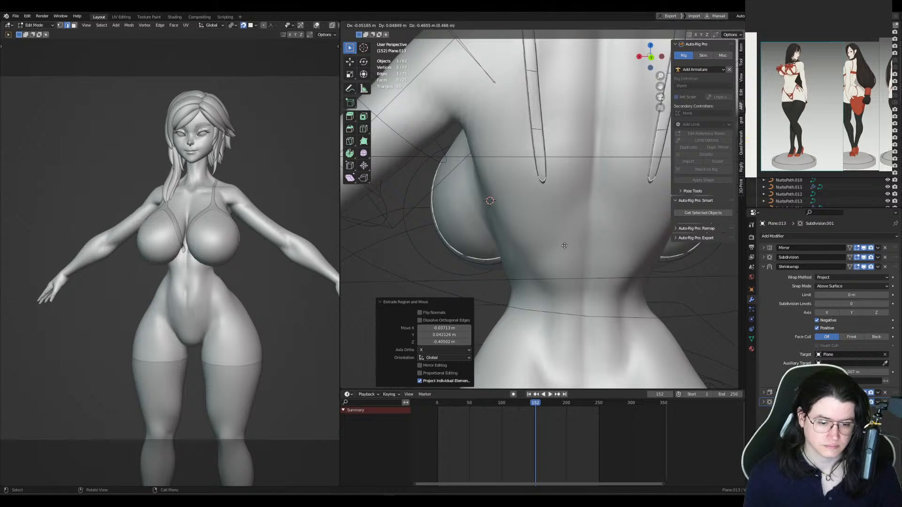
click(564, 246)
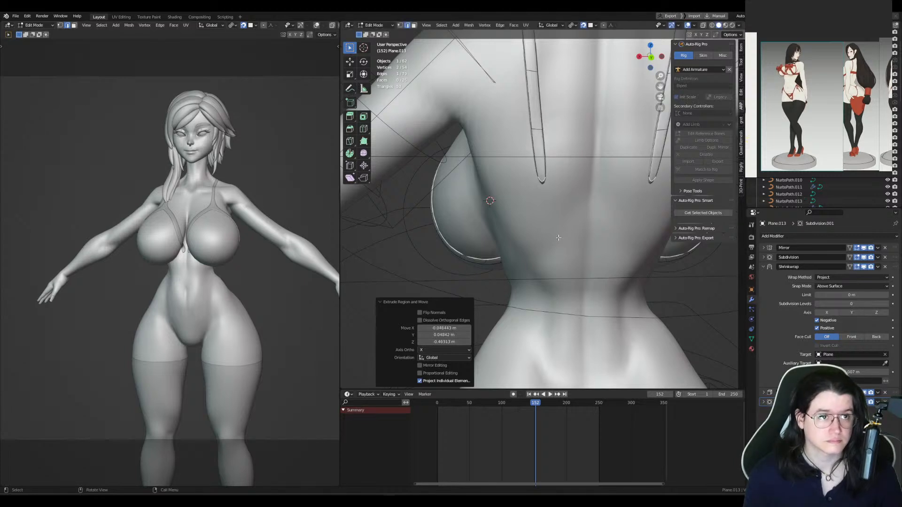
key(g)
click(555, 189)
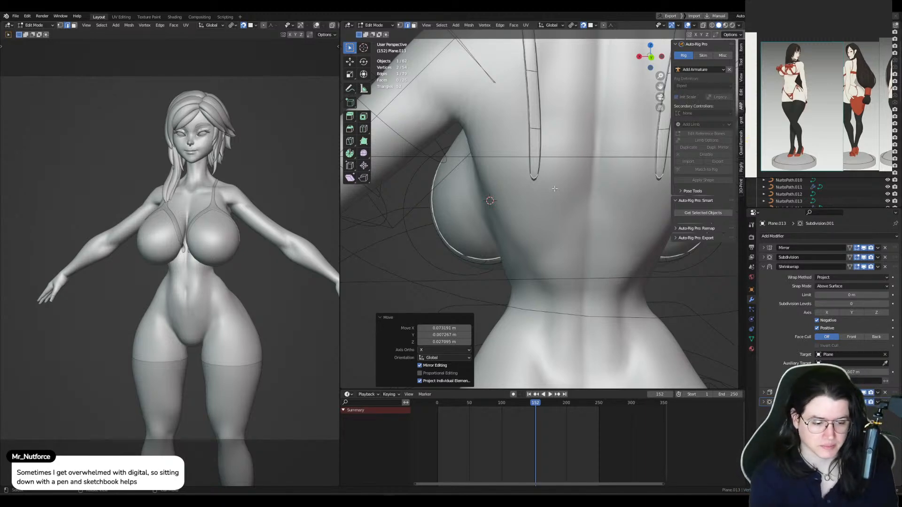
Step: Extrude two further segments of the shoulder strap toward the lower back, adjusting the end edge between them
middle_drag(545, 187, 535, 182)
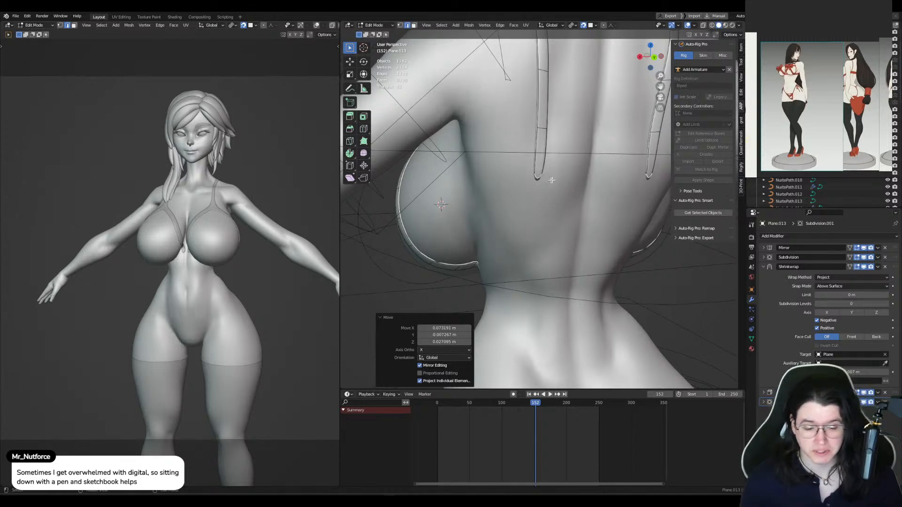
middle_drag(547, 180, 512, 220)
key(e)
click(537, 214)
click(537, 203)
click(530, 225)
key(g)
click(535, 216)
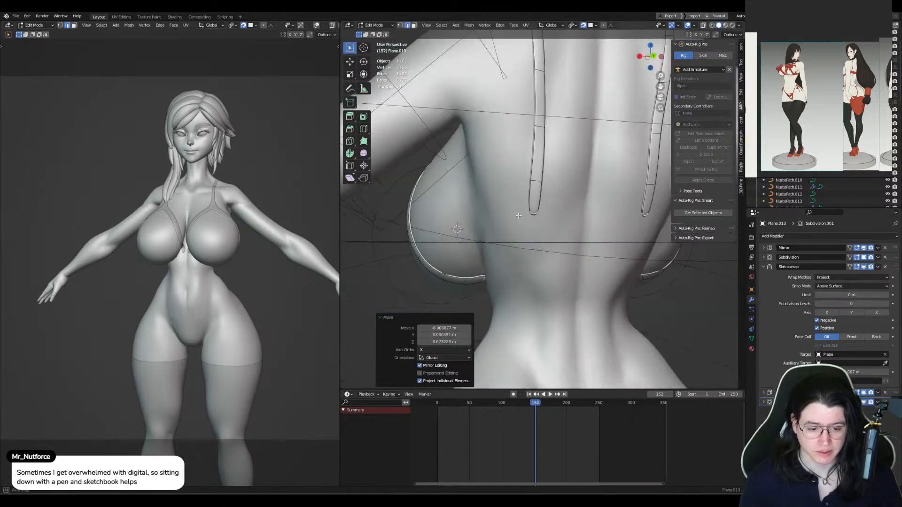
key(e)
click(539, 251)
Step: Move the side strap's end edge beneath the bust and extrude a short segment from it onto the ribs
middle_drag(540, 251, 472, 192)
click(463, 230)
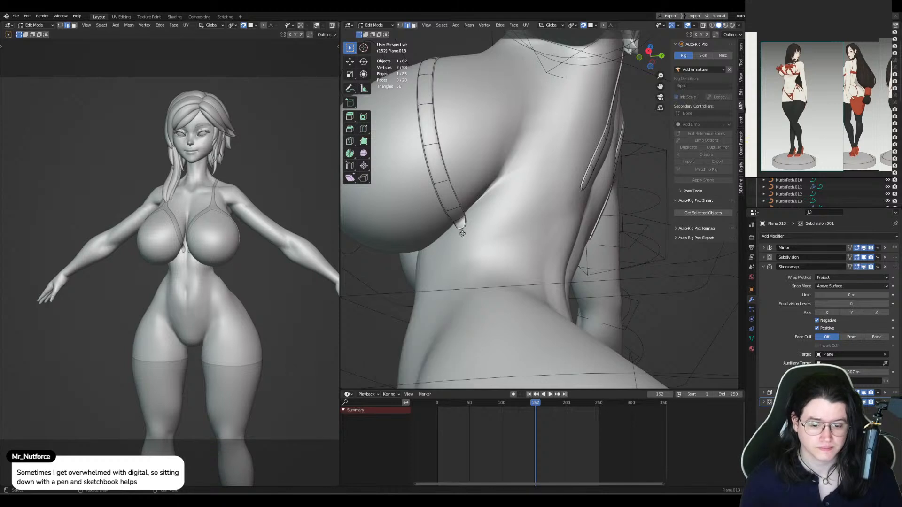
key(g)
click(465, 231)
key(e)
click(468, 227)
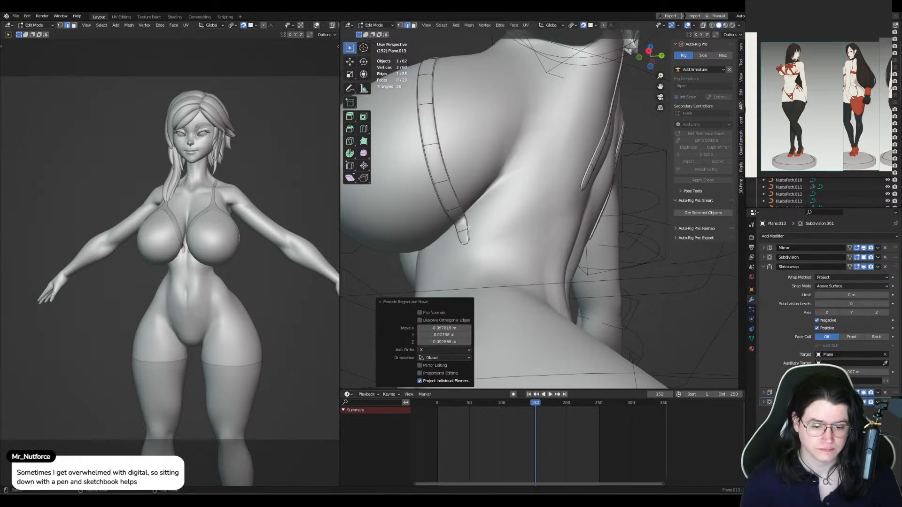
Step: Dissolve the extra cross edge near the side strap's tip and crease the edge where it meets the ribs
click(467, 227)
key(ctrl+x)
click(466, 223)
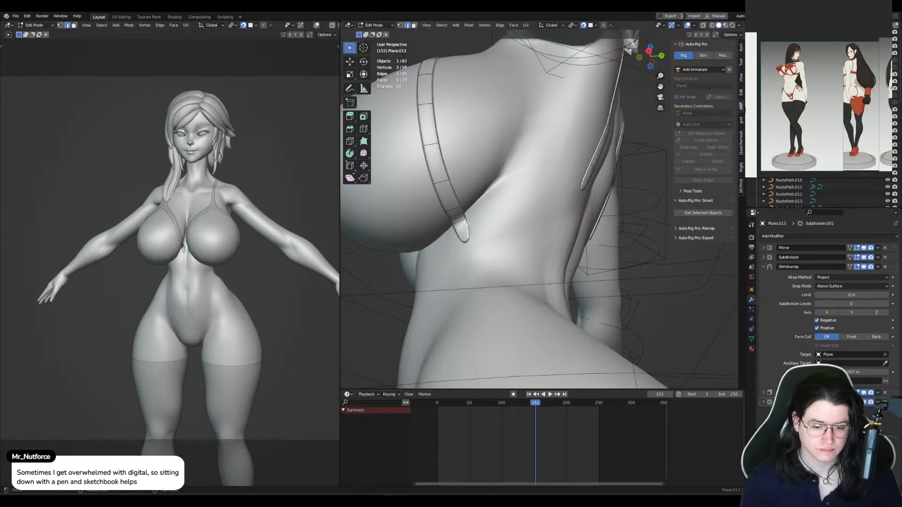
key(shift+e)
click(492, 210)
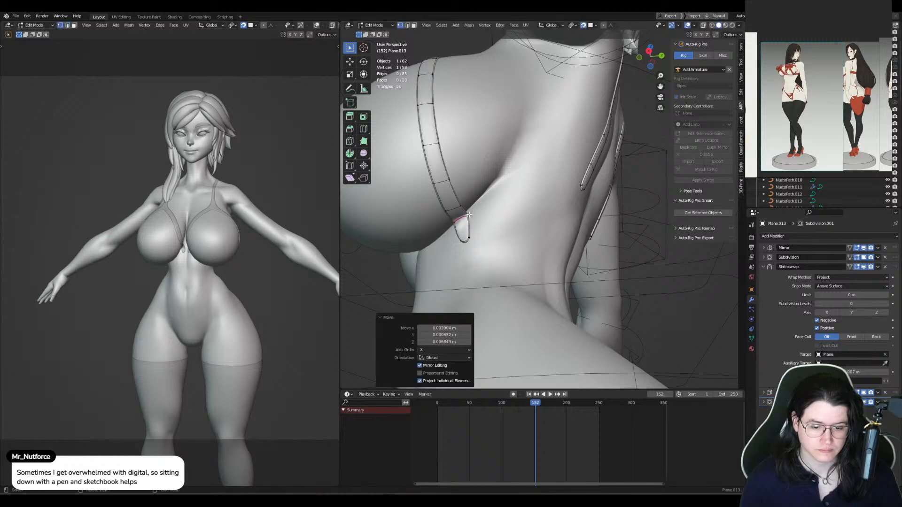
Step: Extrude the side strap's end edge in two segments around the ribs toward the back
middle_drag(504, 225, 489, 228)
click(488, 231)
key(e)
click(546, 217)
middle_drag(546, 217, 510, 220)
key(e)
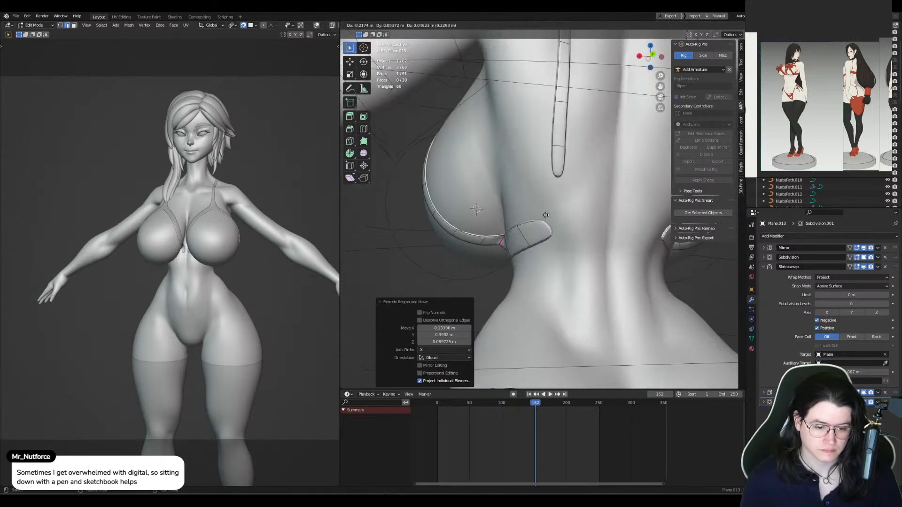
click(561, 207)
Step: Reposition the band's end on the lower back, then extrude and rotate it to reach the mirrored half at the spine
middle_drag(561, 207, 511, 215)
key(g)
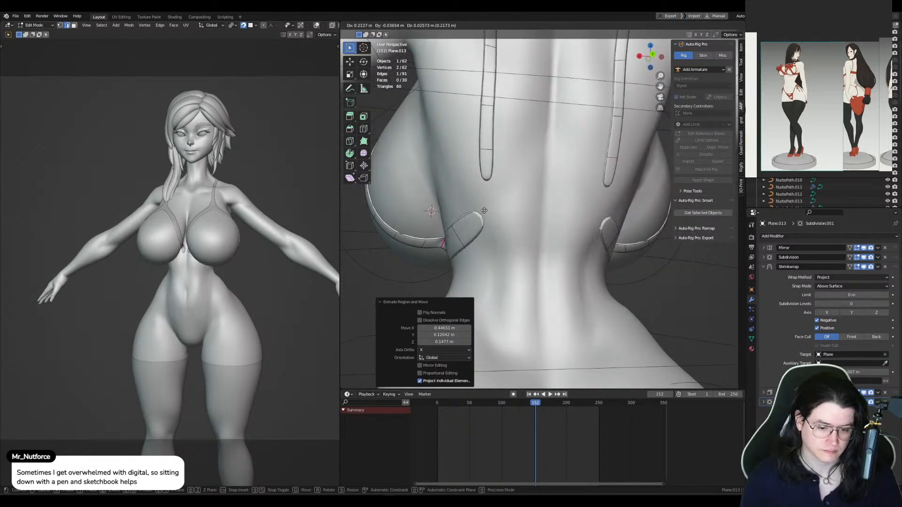
click(487, 210)
key(e)
click(533, 201)
key(r)
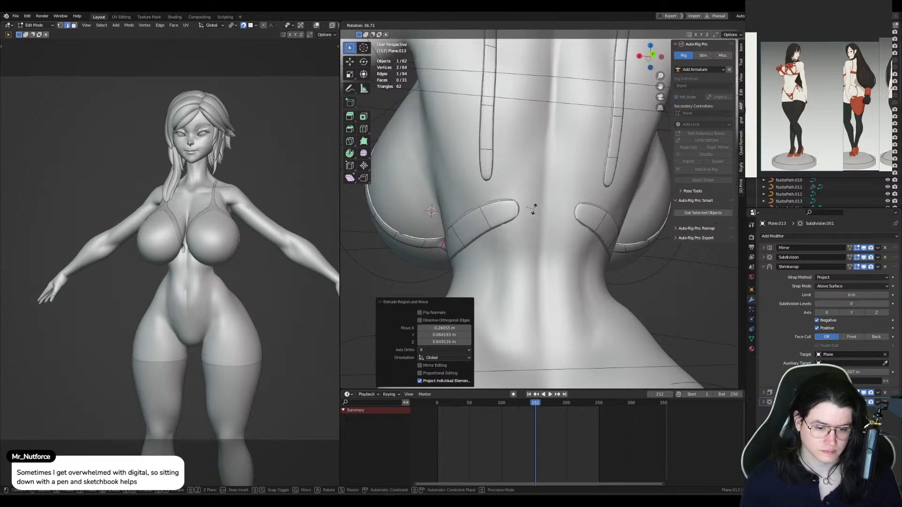
click(555, 207)
key(e)
click(561, 206)
Step: Move individual upper and lower vertices of the back band to even out its width and curve
key(1)
click(512, 196)
key(g)
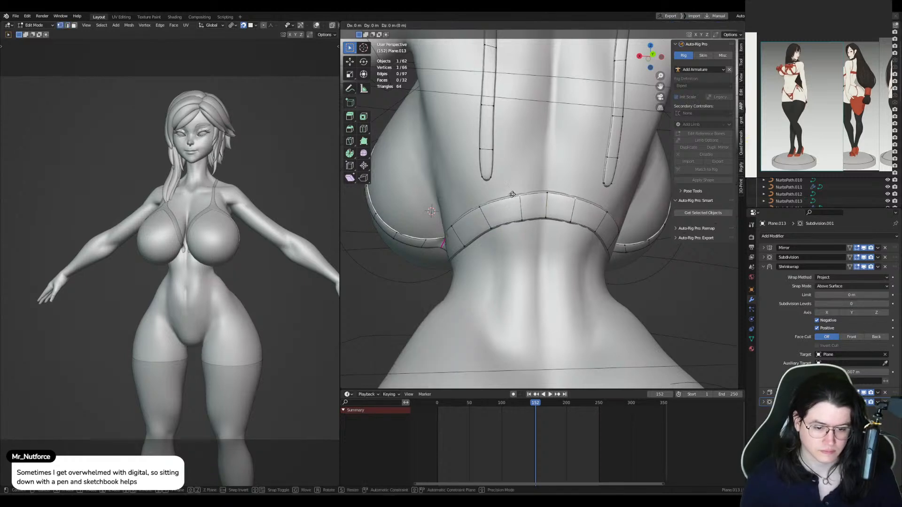
click(514, 195)
click(523, 216)
key(g)
click(522, 215)
click(480, 208)
key(g)
click(483, 205)
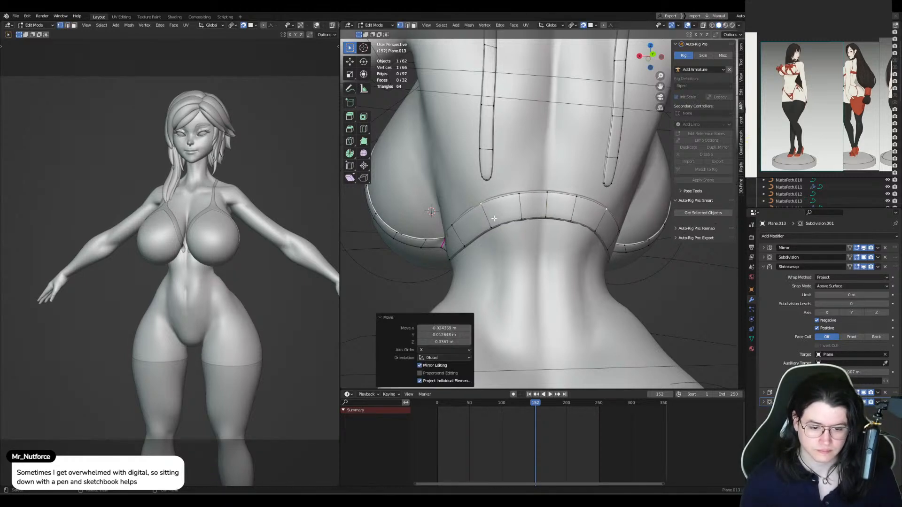
click(493, 219)
key(g)
click(491, 217)
Step: Fill a face between the shoulder strap's lower end and the back band's upper edge
key(2)
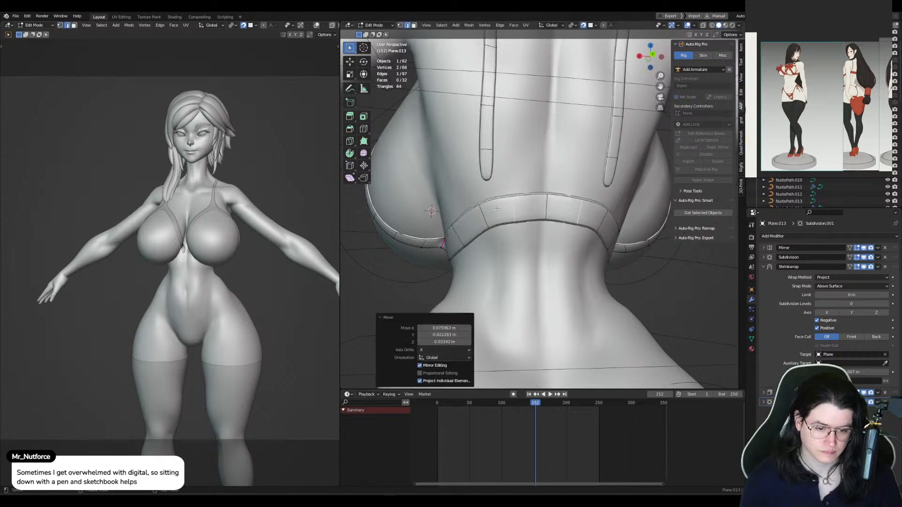
click(489, 179)
key(f)
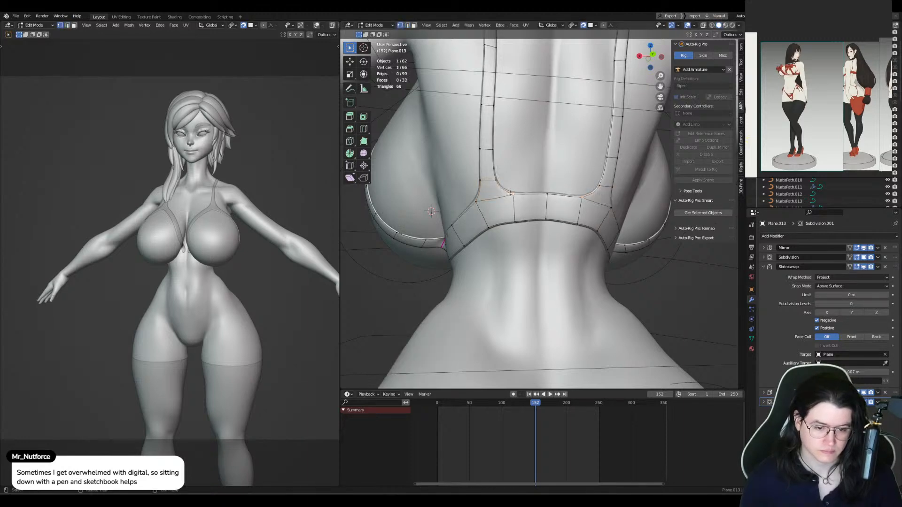
key(alt+a)
Step: Dissolve two cross edges on the shoulder strap's back section and move the remaining vertices to straighten it
click(488, 150)
key(ctrl+x)
middle_drag(489, 149, 467, 179)
click(486, 200)
key(ctrl+x)
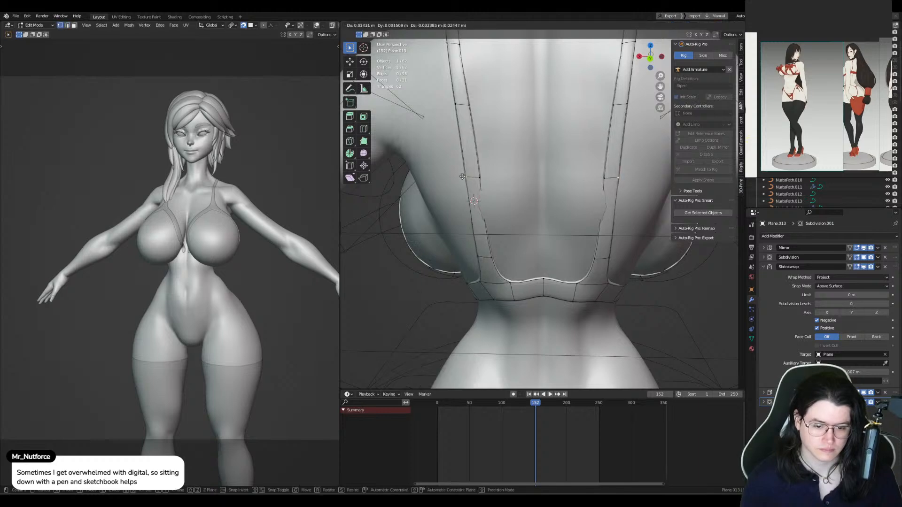
click(466, 177)
key(g)
click(475, 176)
Step: Rip the cross edge where the under-bust strap meets the back band at the side of the ribs
key(ctrl+Tab)
click(381, 176)
scroll(524, 163, down, 4)
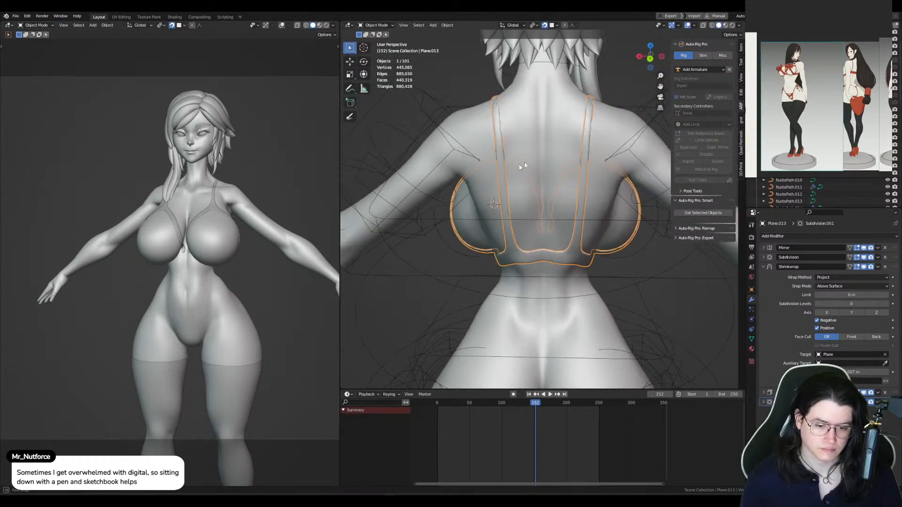
middle_drag(524, 164, 540, 247)
key(Tab)
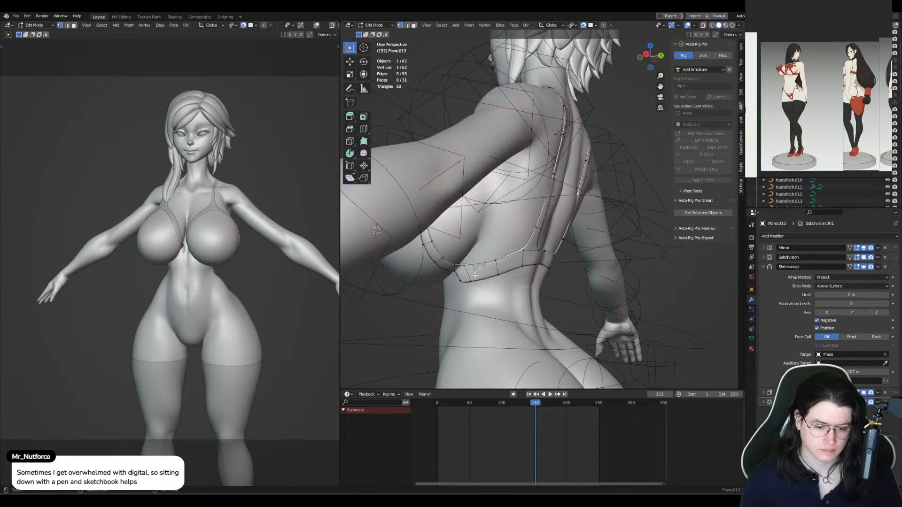
key(3)
click(462, 274)
key(g)
click(460, 269)
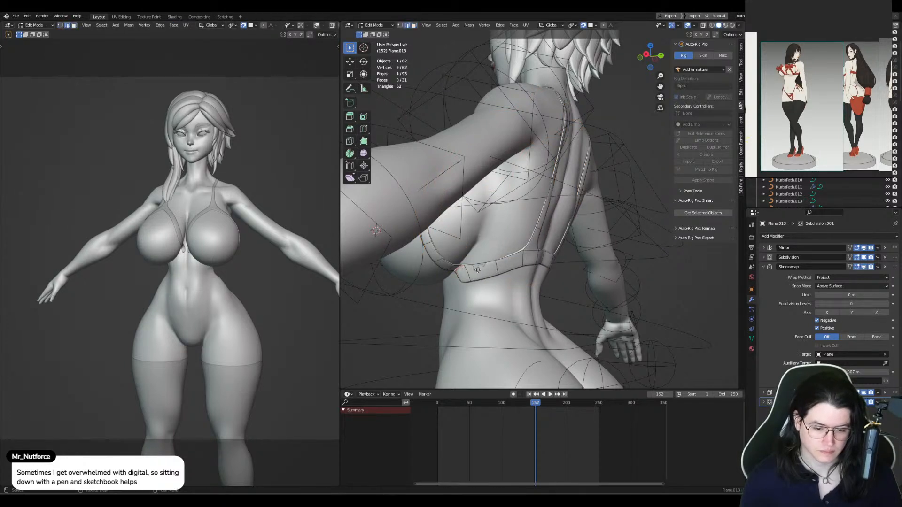
key(v)
click(476, 271)
Step: Move the two faces at the back band's side end upward along the ribs
key(3)
click(465, 273)
shift+click(485, 267)
key(g)
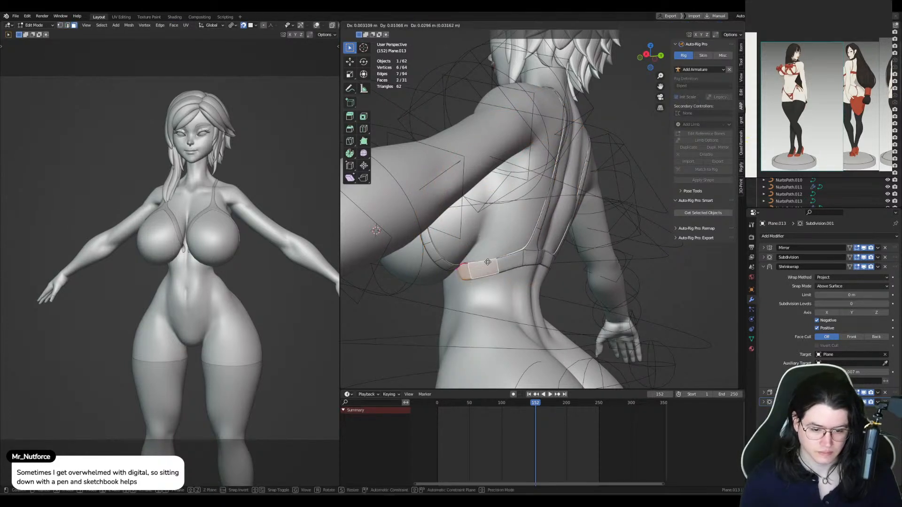
click(489, 257)
Step: Move the vertex at the junction of the under-bust strap and the back band to tidy the corner
key(1)
middle_drag(487, 256, 500, 285)
click(449, 240)
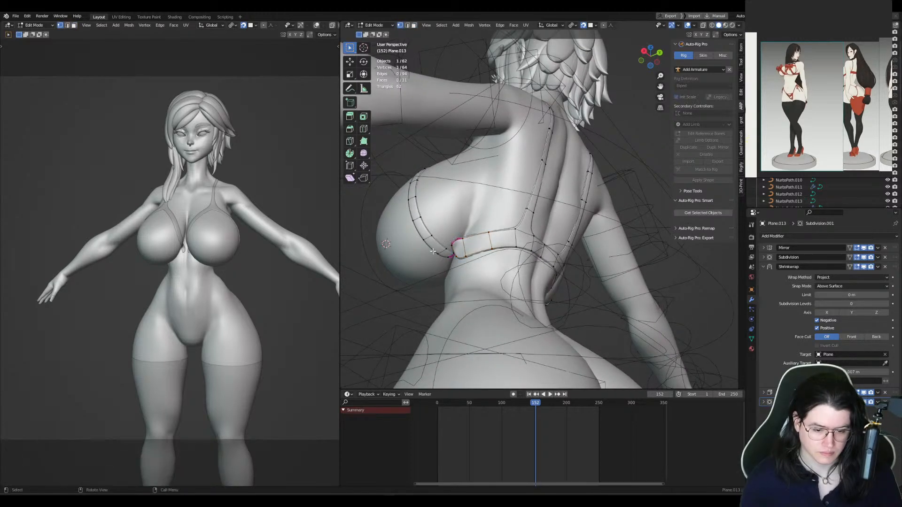
key(g)
click(472, 243)
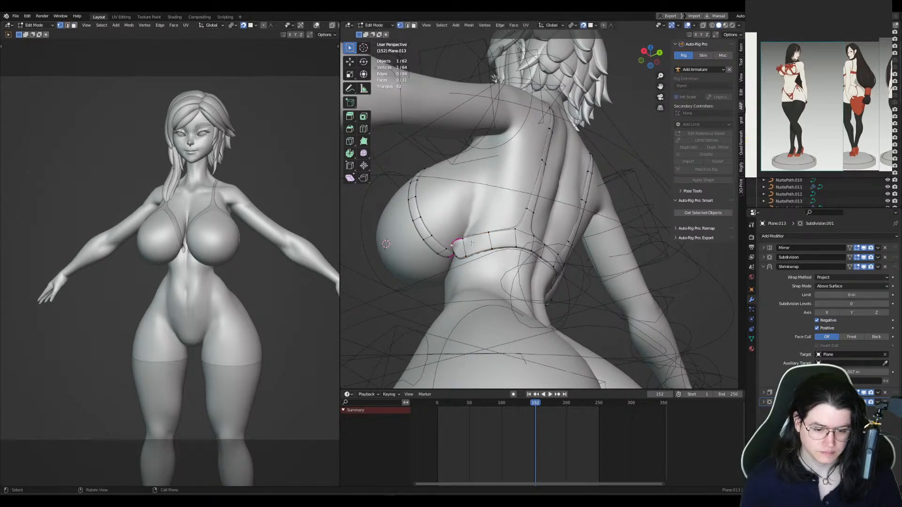
Step: Raise the three faces of the back band across the spine along the Z axis
middle_drag(512, 246, 518, 263)
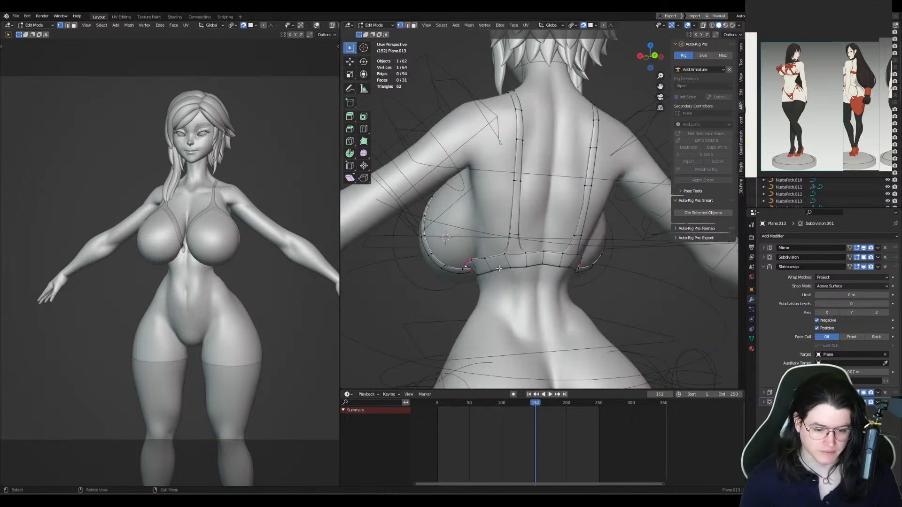
key(3)
click(518, 263)
shift+click(518, 262)
shift+click(544, 254)
key(g)
key(z)
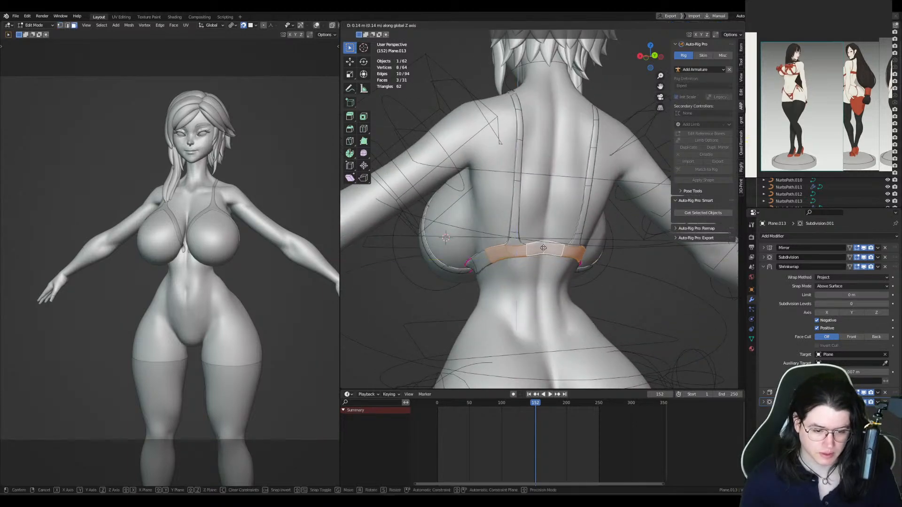
click(543, 253)
Step: Raise the shoulder strap's flared base above the back band by about 0.08 m along the Z axis
key(2)
click(515, 238)
key(g)
key(z)
click(515, 235)
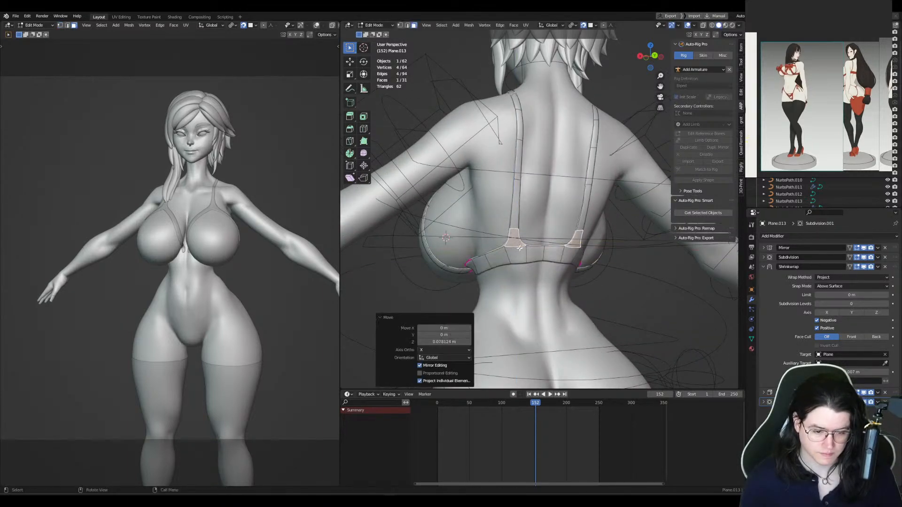
Step: Dissolve the crosswise edge in the back band's side section below the armpit
click(491, 261)
key(ctrl+x)
middle_drag(492, 262, 467, 260)
key(1)
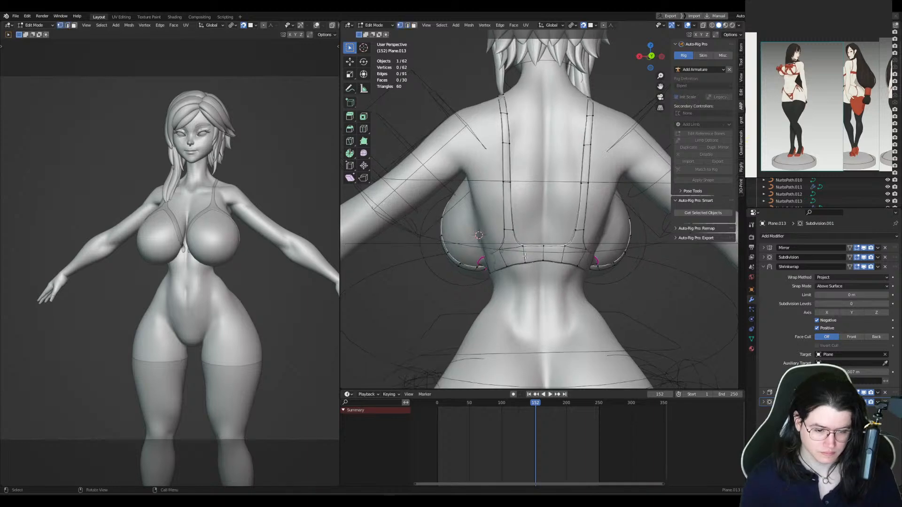
Step: Move the back band's crosswise edge beside the spine and the upper and lower vertices near the shoulder strap's base to even the band
key(2)
click(523, 258)
key(g)
click(520, 258)
key(1)
click(500, 252)
key(g)
click(500, 251)
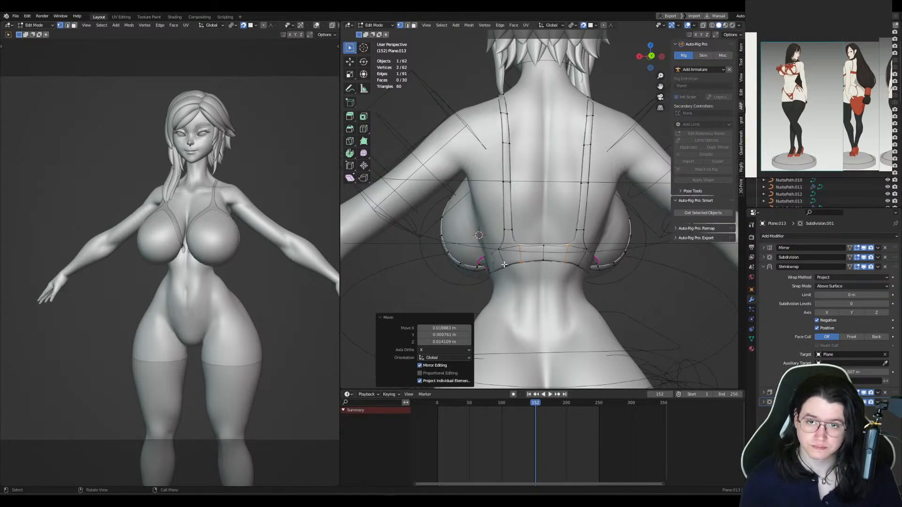
click(504, 264)
key(g)
click(505, 262)
Step: Add one loop cut across the back band's side section and move its upper and lower vertices to follow the ribs
middle_drag(505, 262, 508, 253)
double_click(492, 257)
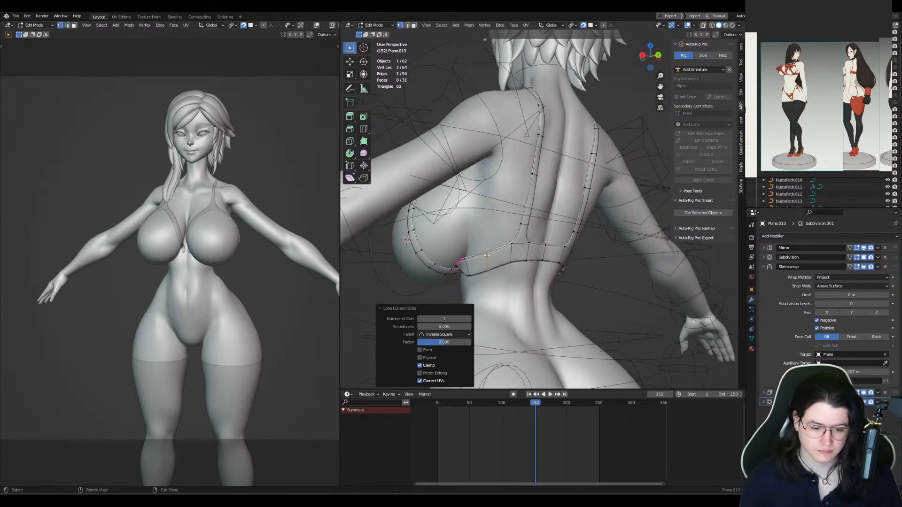
click(488, 256)
key(g)
click(486, 258)
click(486, 264)
key(g)
click(486, 264)
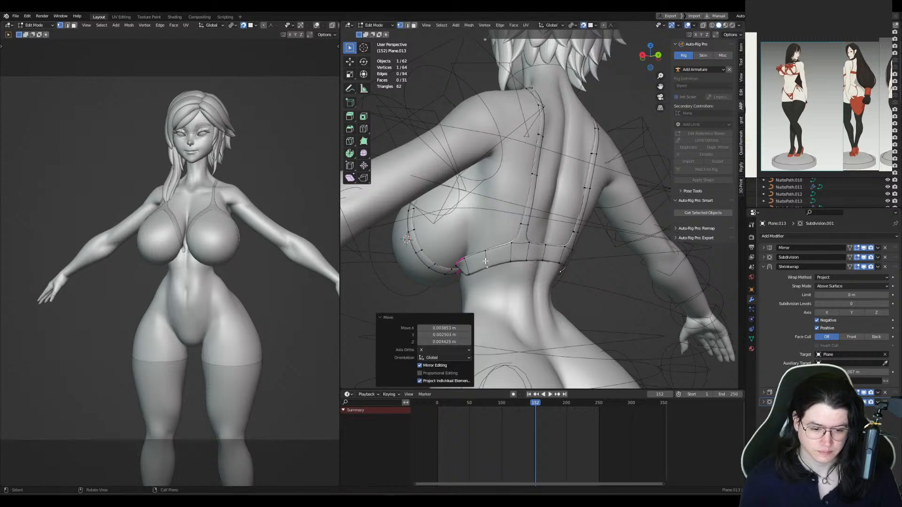
Step: Extrude the inner cup strap's lower end downward between the breasts and extrude its side in to the centre line
middle_drag(486, 264, 594, 259)
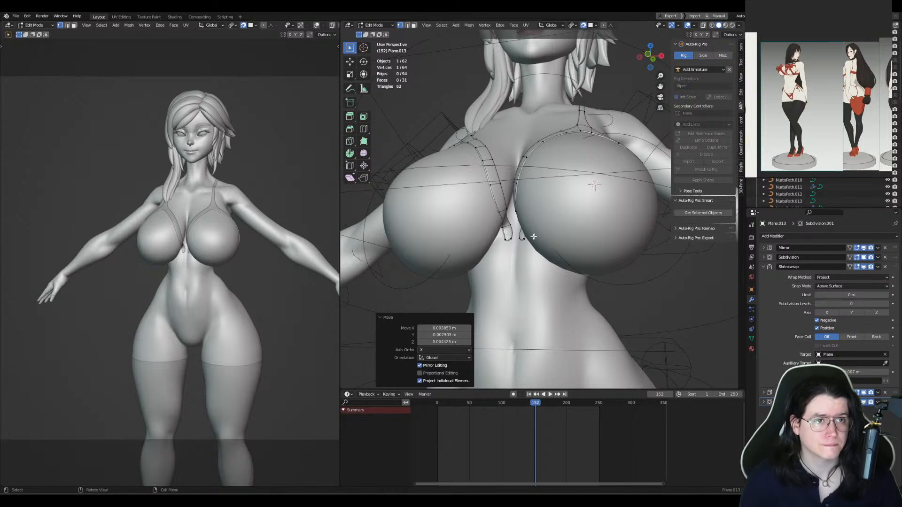
middle_drag(523, 239, 535, 239)
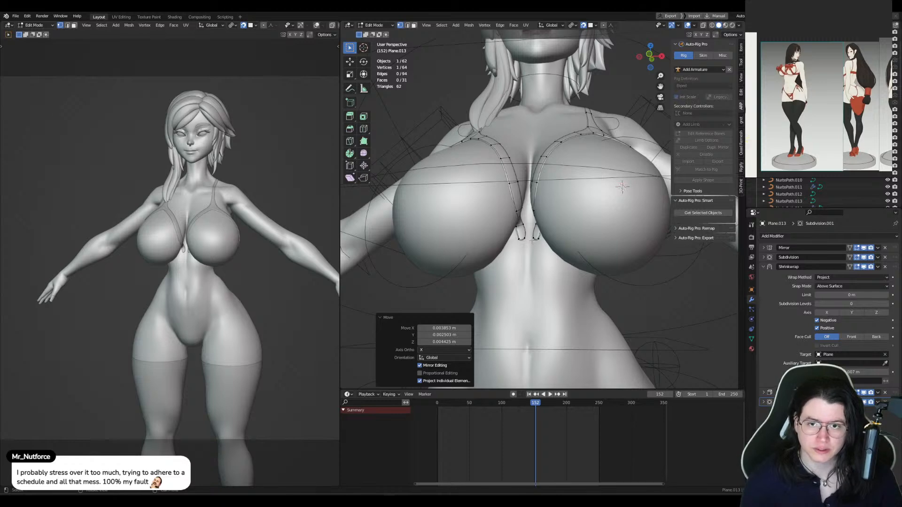
scroll(536, 242, up, 3)
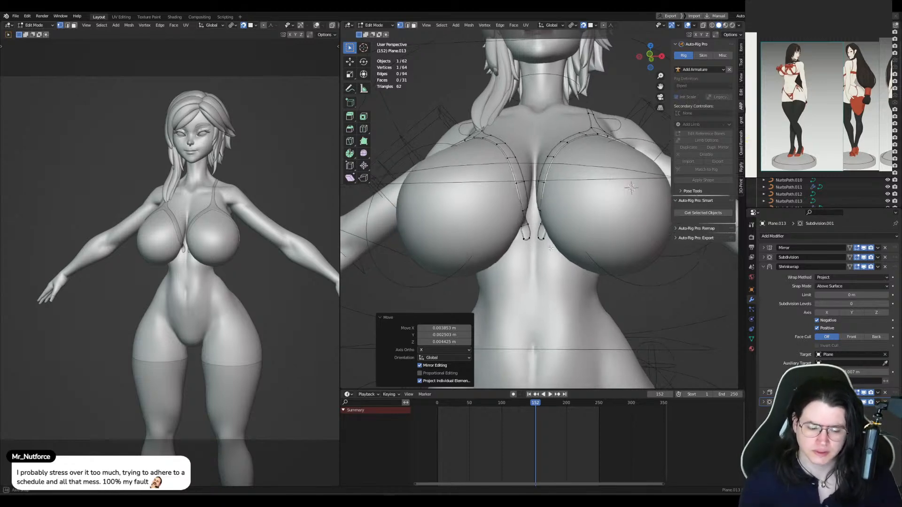
key(2)
click(548, 256)
key(e)
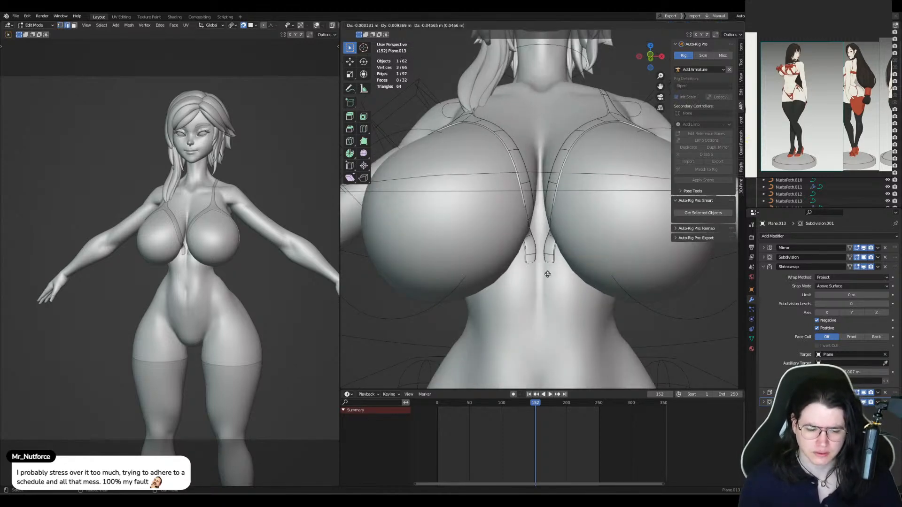
click(549, 288)
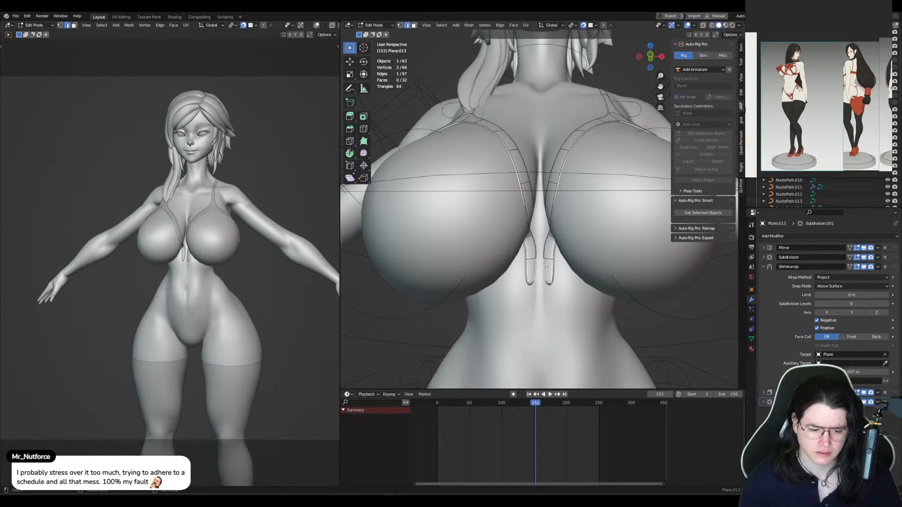
key(e)
click(537, 262)
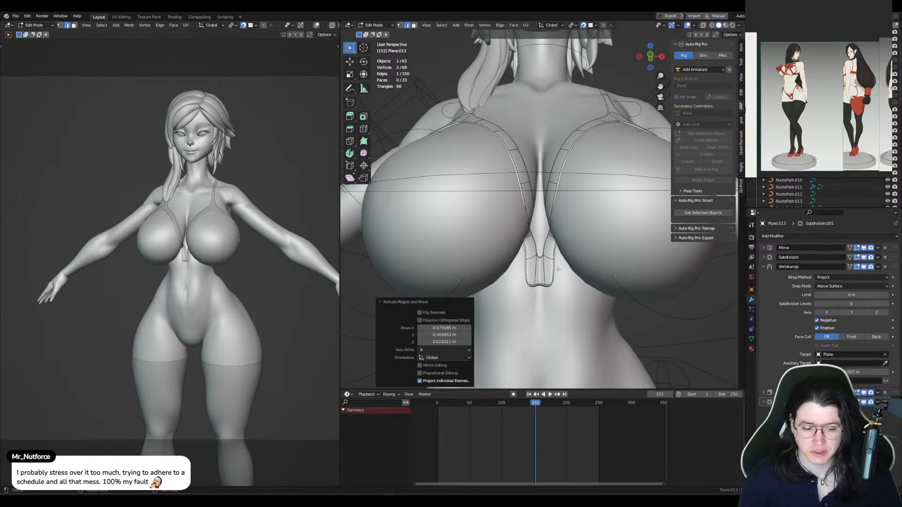
Step: Extrude the centre piece's outer edge sideways beneath the breast and shift its lower end vertex outward by about 0.04 m
middle_drag(558, 269, 561, 215)
key(e)
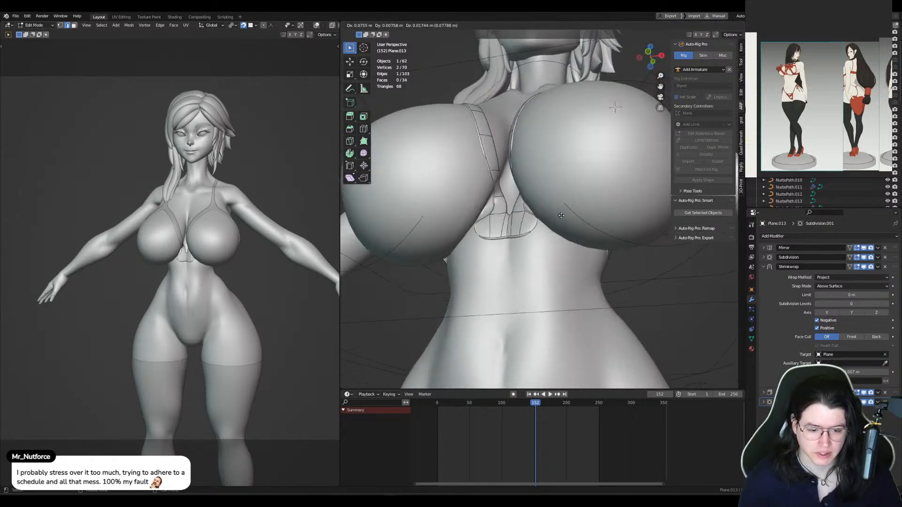
click(541, 223)
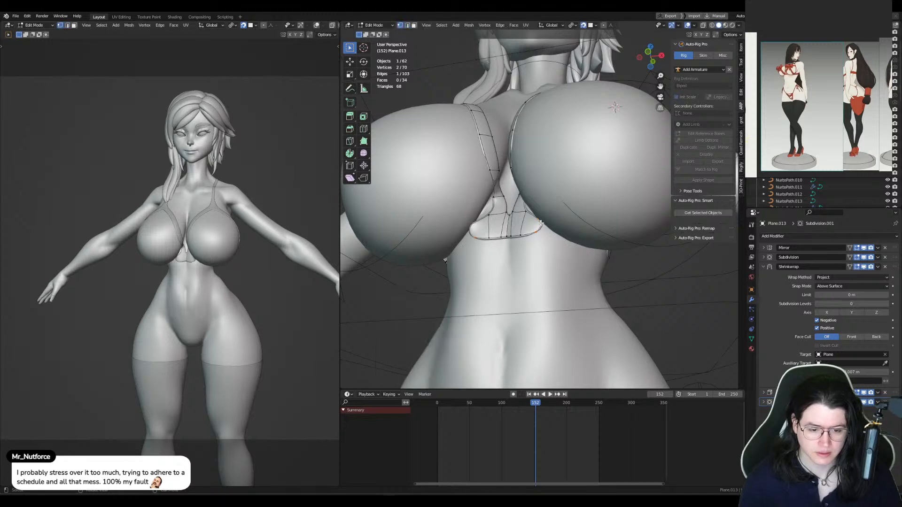
click(539, 230)
key(g)
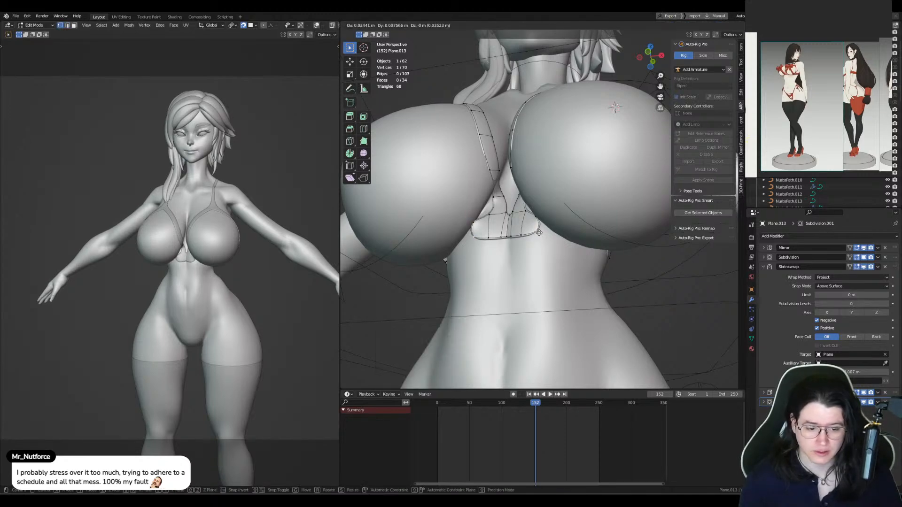
click(539, 232)
middle_drag(539, 232, 542, 286)
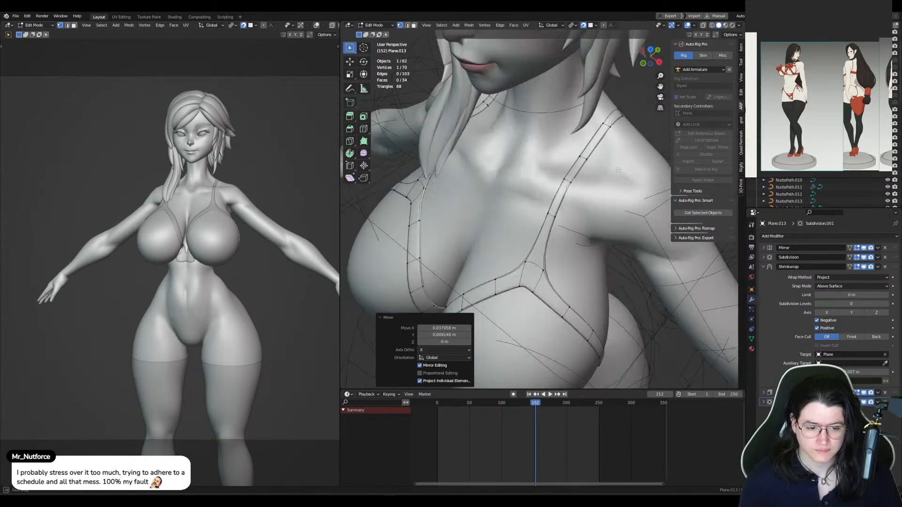
Step: Move the shoulder strap's top face toward the neck, by about 0.04 m along X and 0.03 m along Y and Z
middle_drag(618, 170, 537, 230)
key(2)
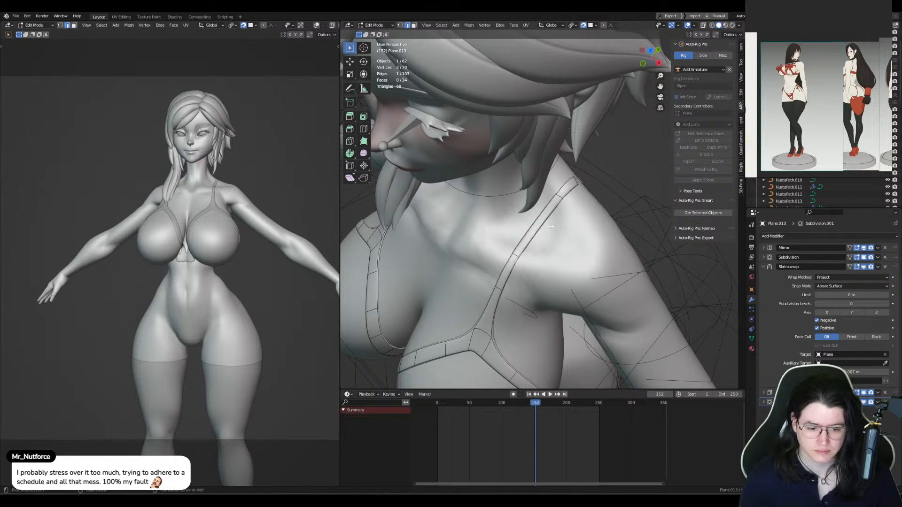
key(ctrl+x)
key(ctrl+z)
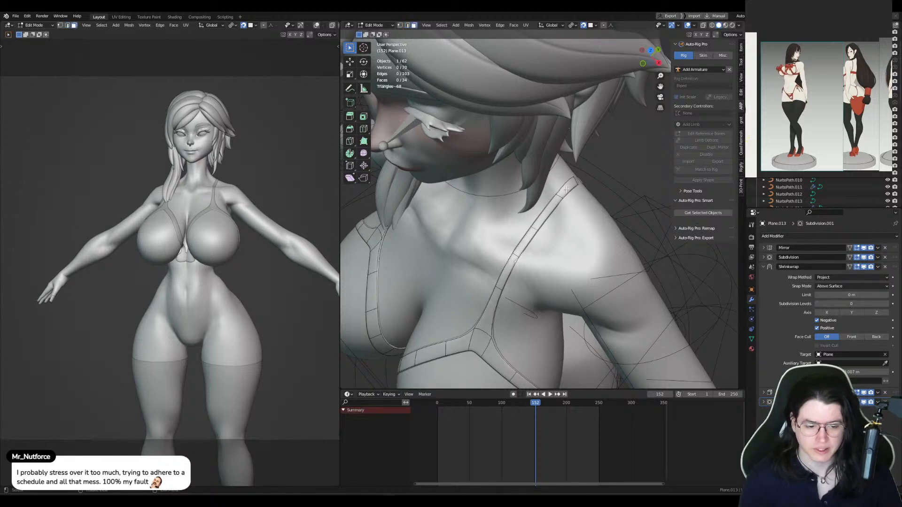
click(566, 190)
key(g)
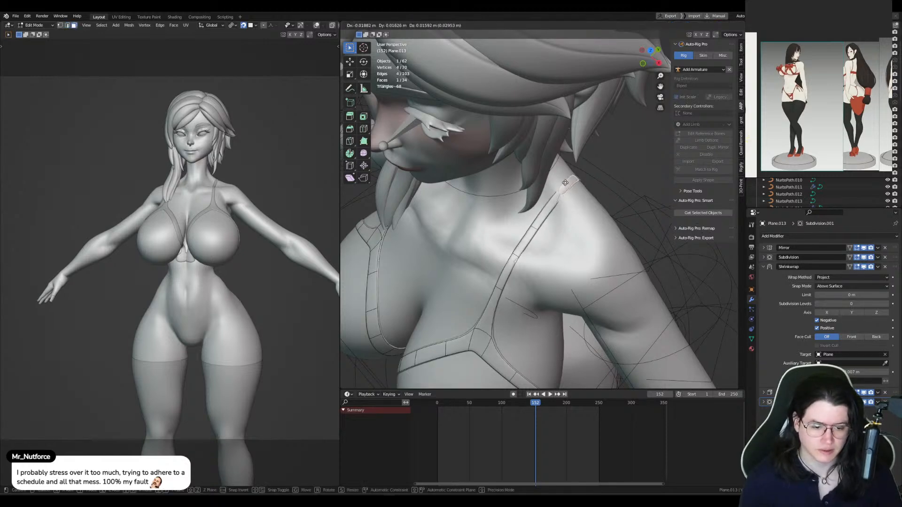
click(563, 184)
Step: Move the inner cup strap's face in the cleavage to realign the strap above the centre piece
middle_drag(610, 192, 541, 190)
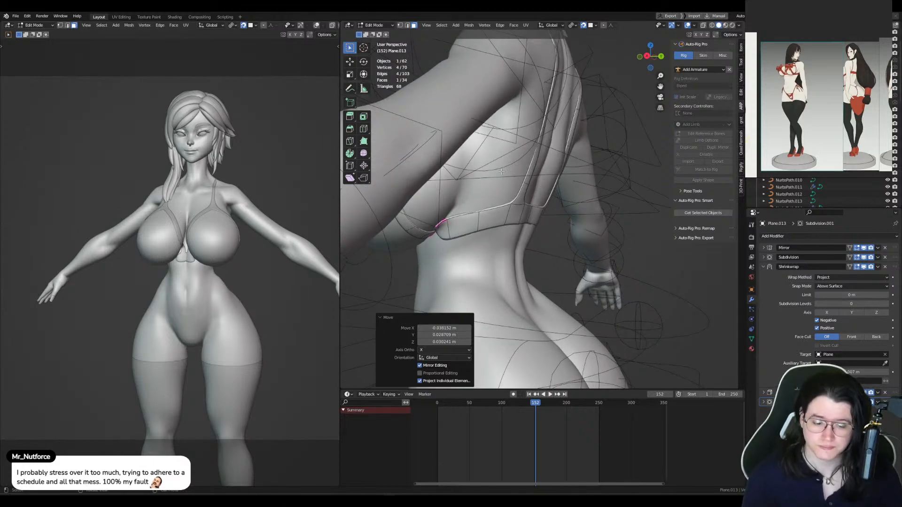
middle_drag(502, 171, 548, 204)
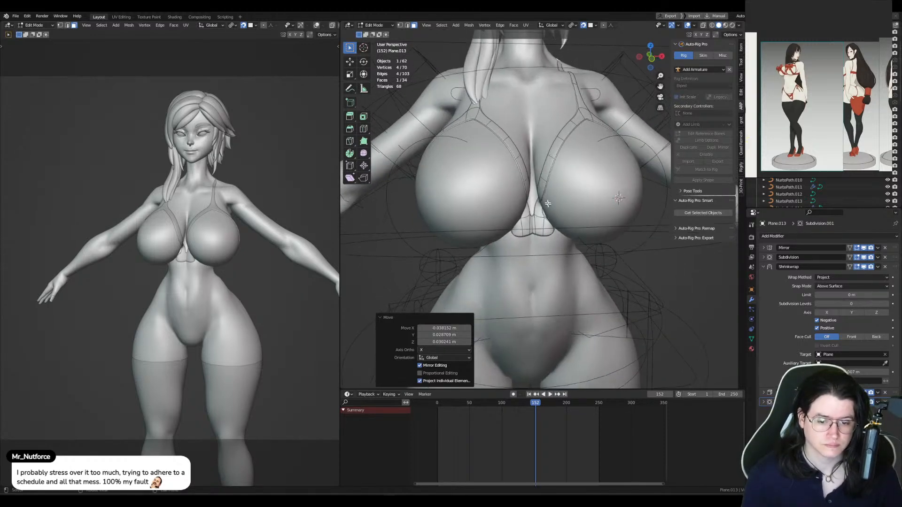
click(547, 174)
key(g)
click(542, 179)
click(542, 184)
key(g)
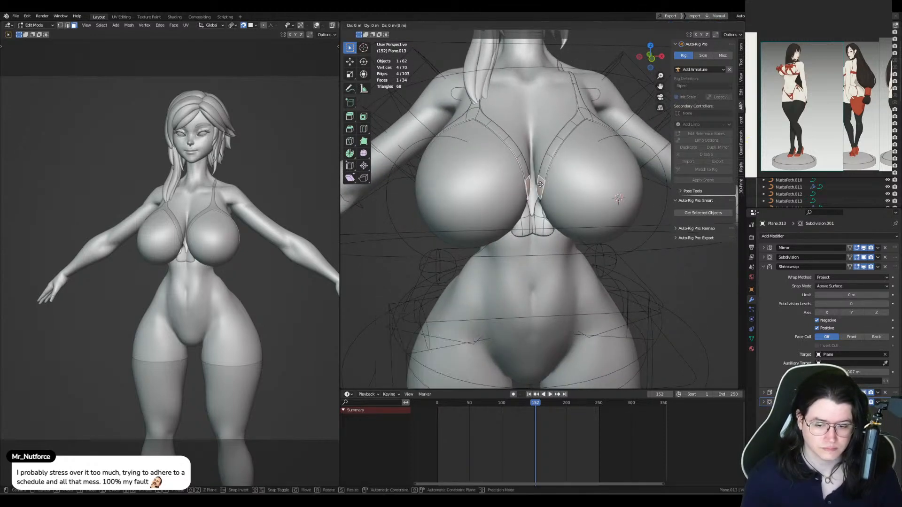
click(545, 183)
Step: Move a vertex of the inner cup strap by about 0.01 m to smooth the strap's line
middle_drag(547, 183, 534, 206)
key(1)
click(537, 210)
key(g)
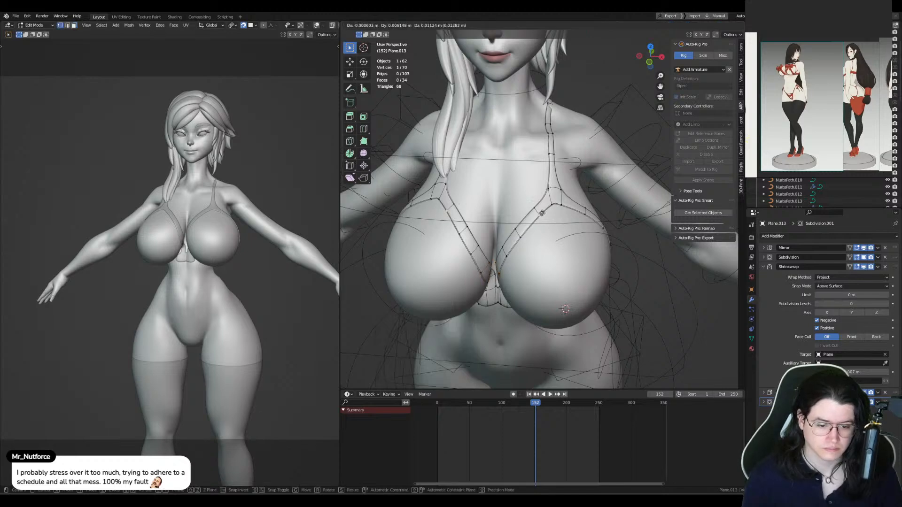
click(543, 207)
Step: Crease the edges of the face where the front straps meet above the breast with a factor of 1.000
key(2)
key(3)
click(556, 192)
key(shift+e)
click(706, 196)
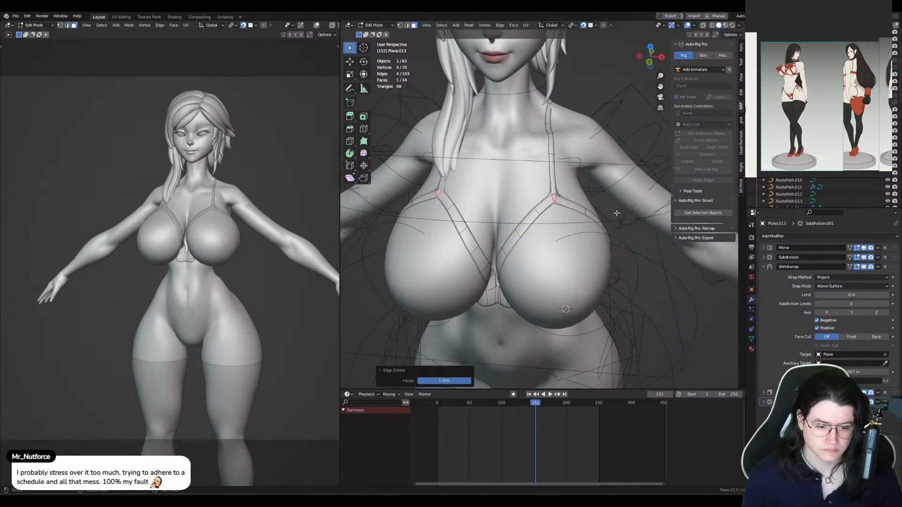
Step: Spread the two upper corner vertices of the creased strap junction face apart
scroll(568, 216, up, 3)
middle_drag(562, 222, 555, 226)
key(1)
click(534, 216)
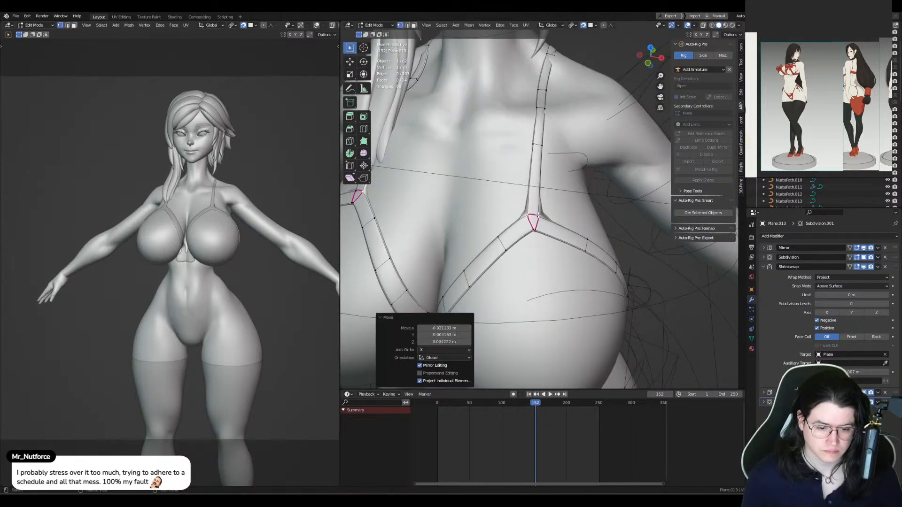
key(g)
click(536, 219)
click(530, 215)
key(g)
click(528, 216)
Step: Spread the two lower corner vertices of the strap junction face apart to give it a squarer outline
click(536, 231)
key(g)
click(541, 232)
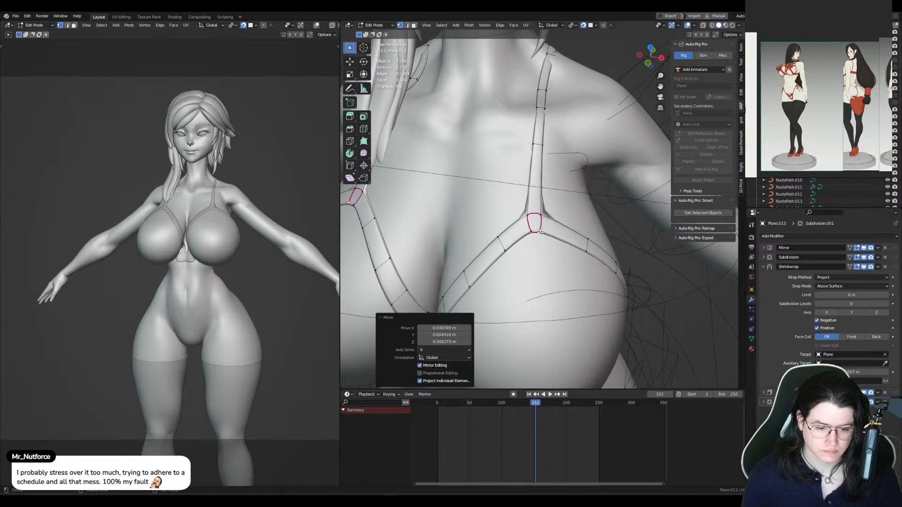
click(531, 231)
key(g)
click(524, 231)
click(542, 232)
key(g)
click(544, 232)
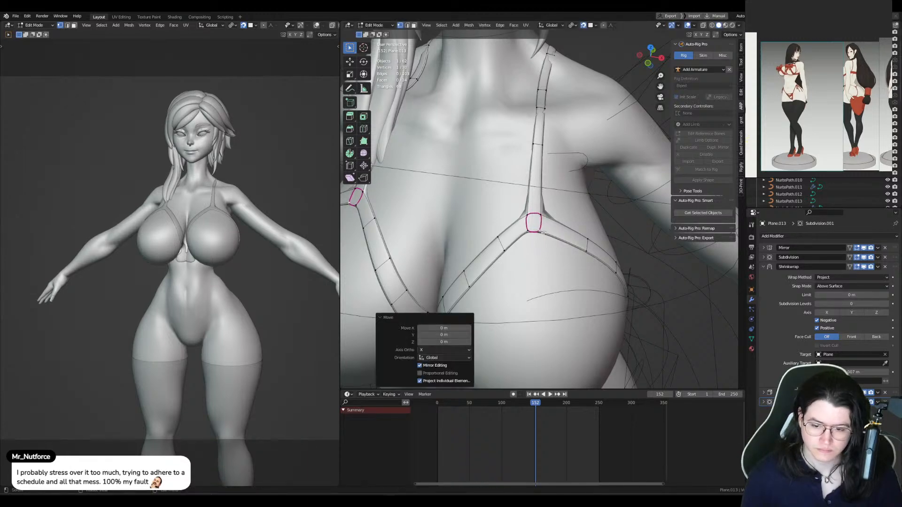
Step: Move the whole front strap junction face slightly upward and return the straps to Object Mode
middle_drag(544, 232, 538, 220)
key(3)
click(532, 216)
key(g)
click(533, 214)
key(ctrl+Tab)
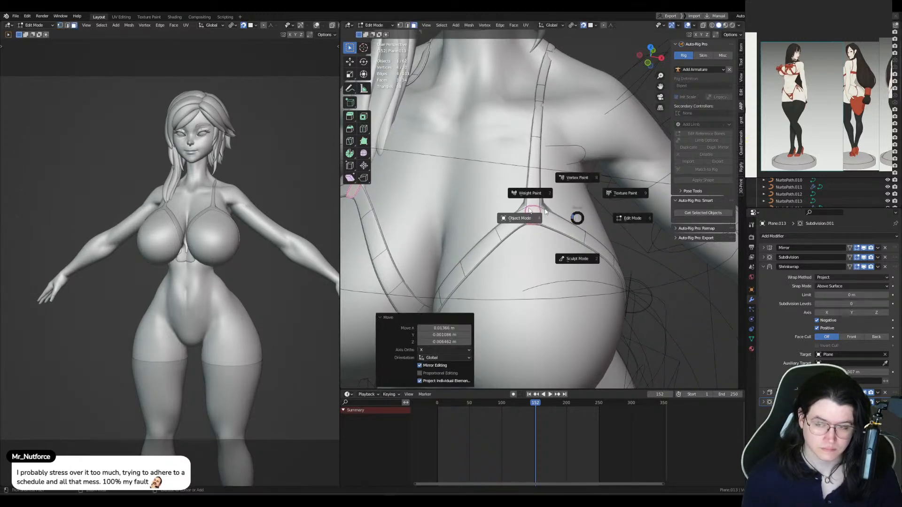
click(517, 214)
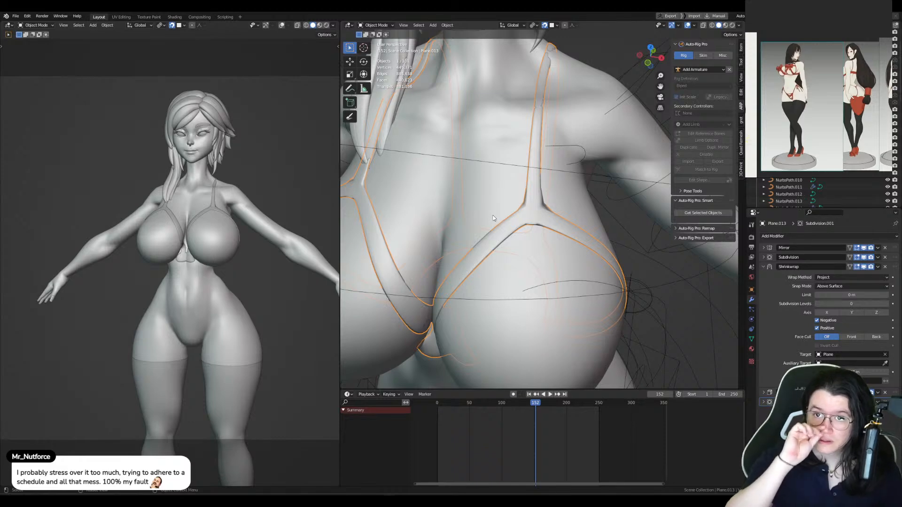
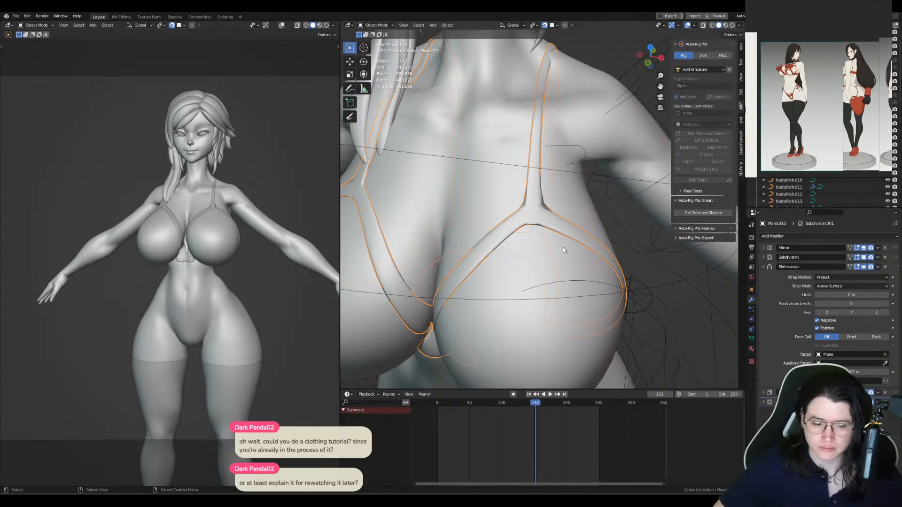
middle_drag(535, 199, 532, 199)
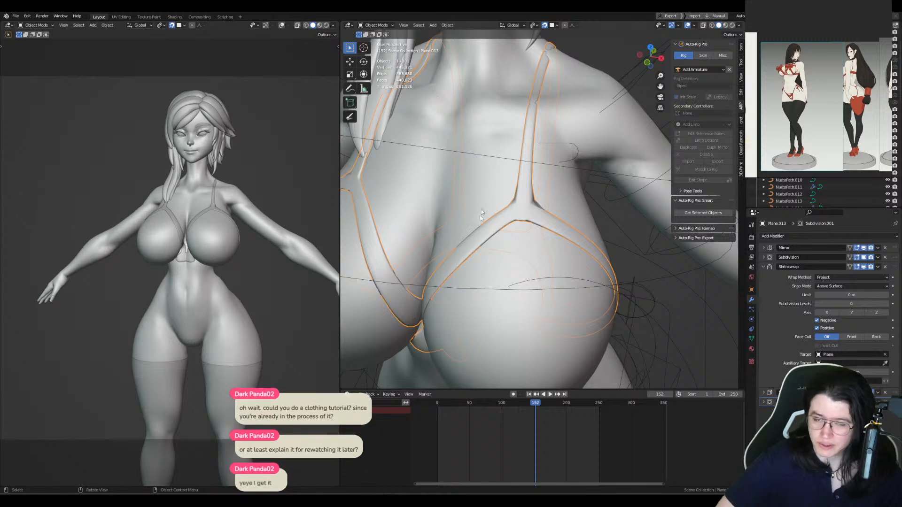
click(765, 393)
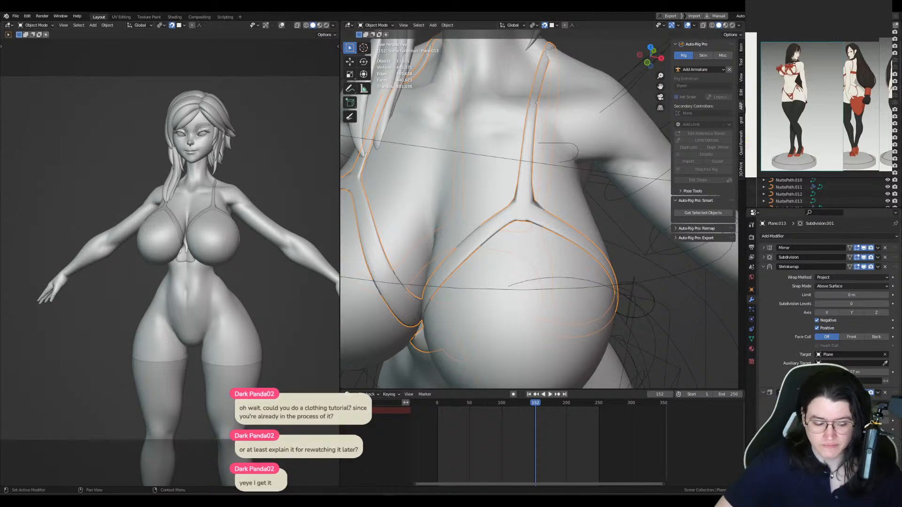
drag(852, 412, 839, 413)
key(ctrl+z)
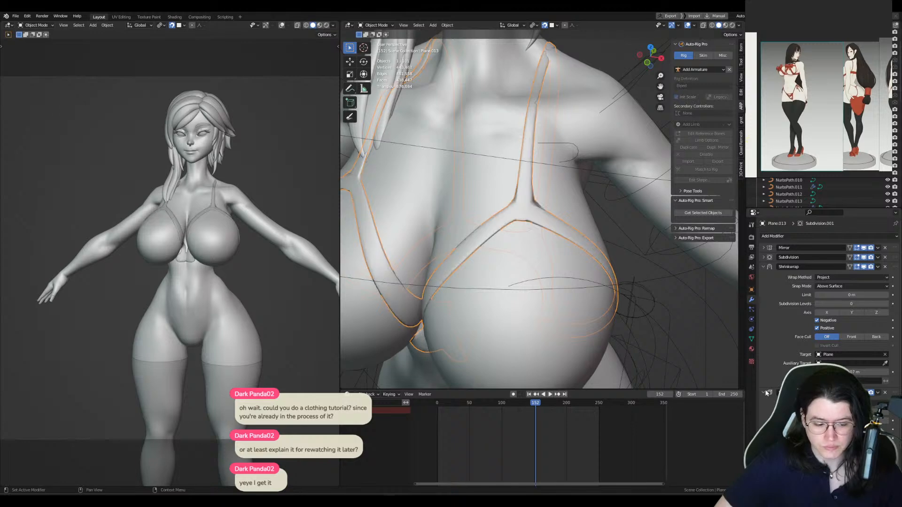
click(764, 393)
Step: Compare the straps' shape with the viewport display of the two modifiers below Shrinkwrap switched on and off
click(864, 393)
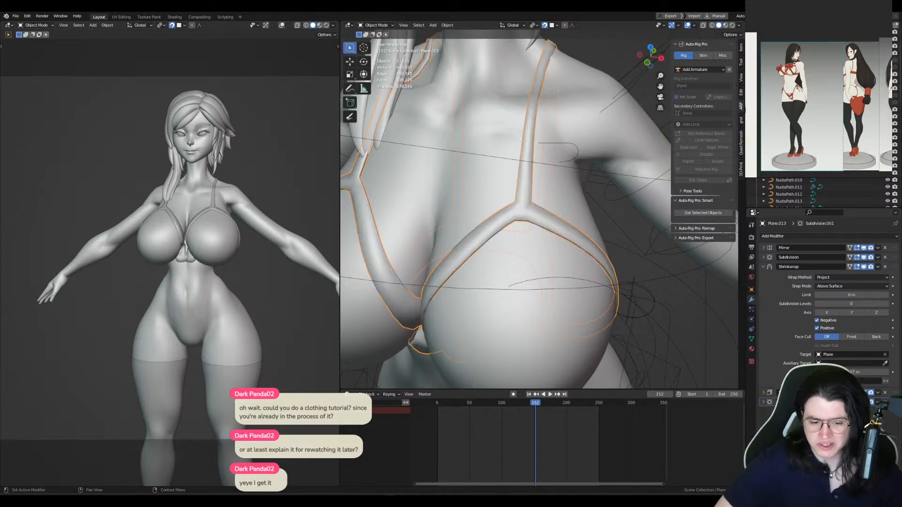
click(864, 393)
click(864, 402)
click(864, 402)
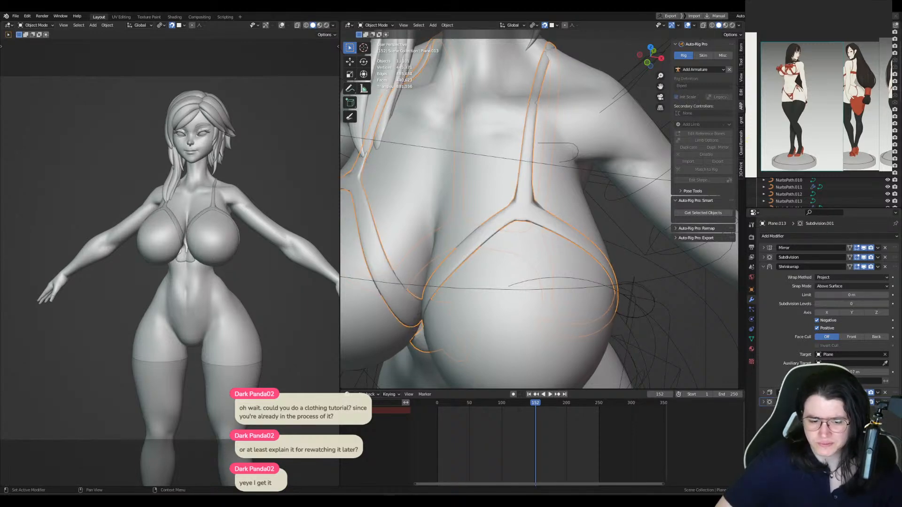
click(863, 402)
click(864, 402)
click(864, 403)
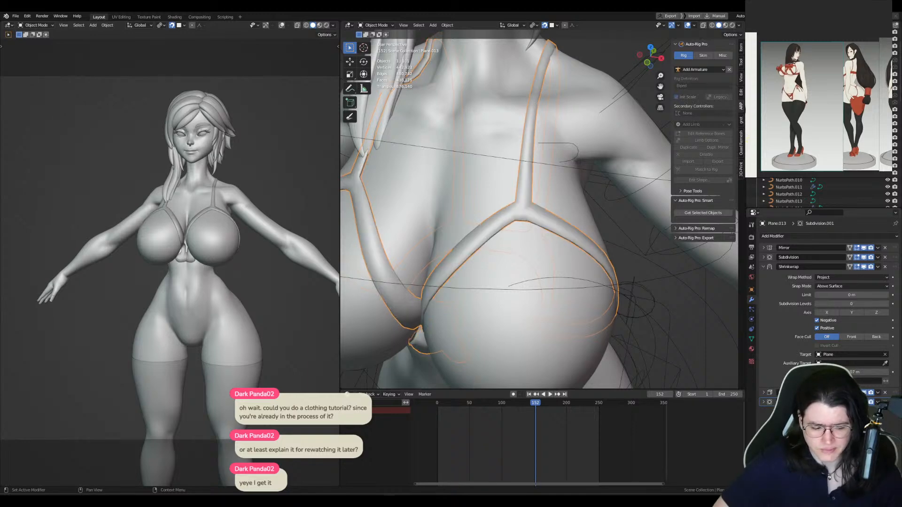
click(864, 402)
click(864, 402)
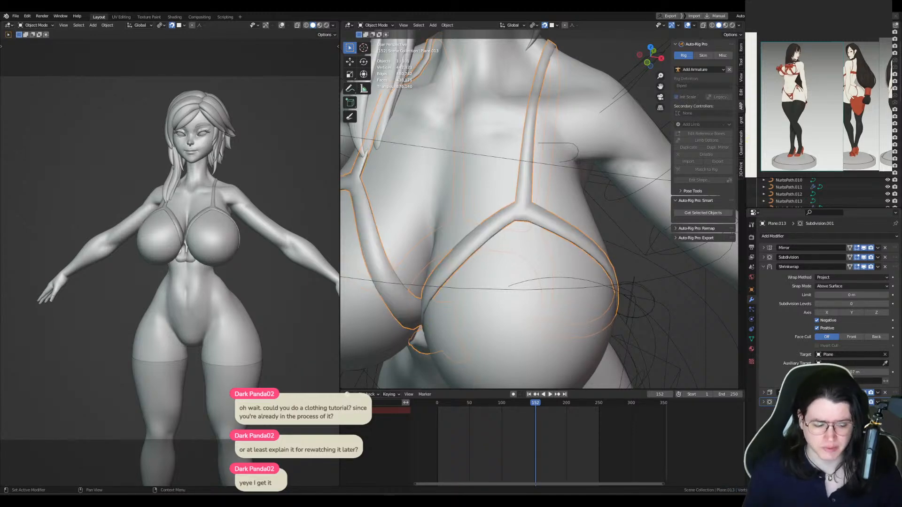
Step: Remove the second Subdivision modifier, Subdivision.001, from the strap object's modifier stack
click(885, 402)
middle_drag(587, 261, 606, 223)
shift+middle_drag(543, 249, 550, 206)
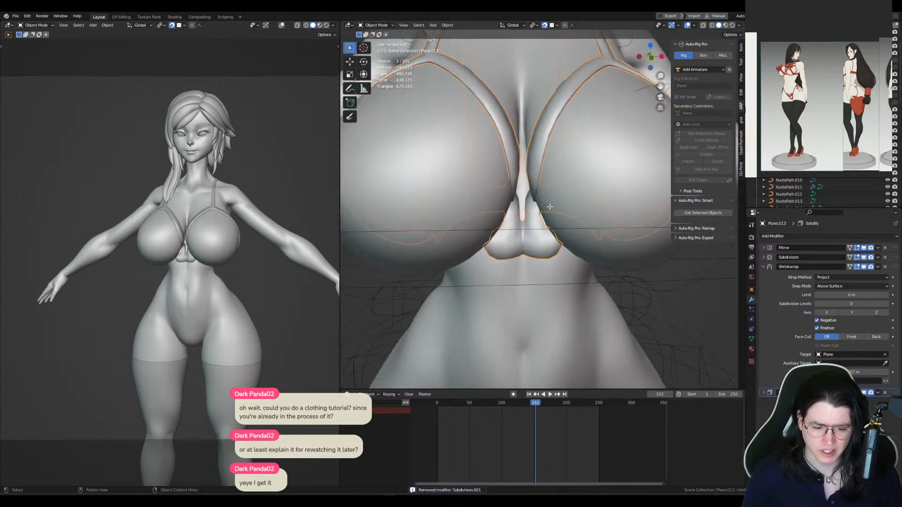
Step: Shift the inner-edge vertices of the mirrored center piece below the bust slightly outward, away from the gap between its halves
key(Tab)
scroll(542, 217, up, 6)
key(1)
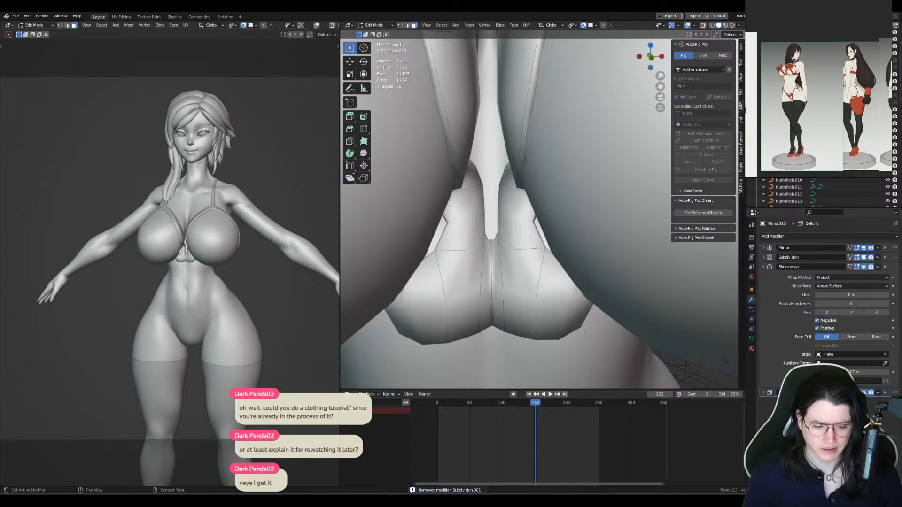
middle_drag(491, 200, 480, 176)
click(479, 174)
key(g)
click(483, 175)
click(482, 132)
key(g)
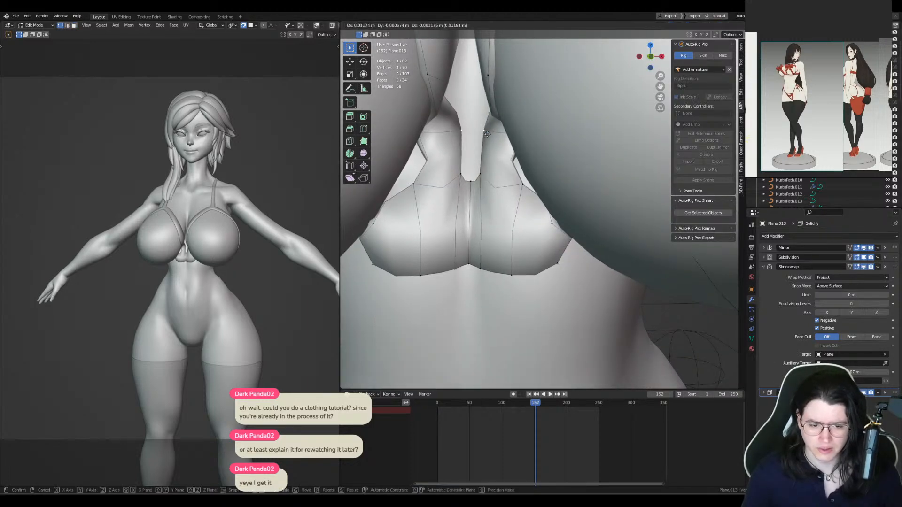
click(486, 133)
Step: Move the upper outer vertex of the center piece below the bust inward toward the body's midline
middle_drag(487, 134, 492, 113)
click(560, 163)
key(g)
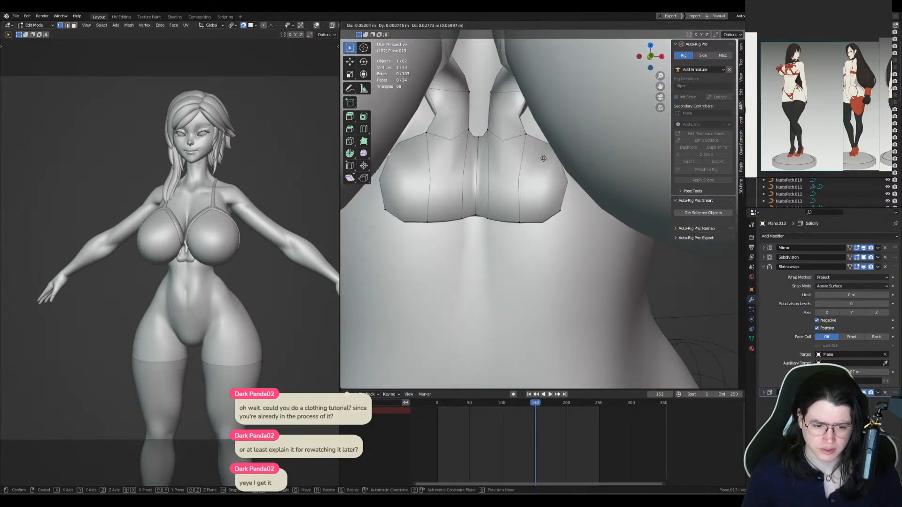
click(543, 158)
Step: Adjust the bottom-edge vertices of the center piece below the bust to even its lower outline, and return to Object Mode
click(494, 217)
key(g)
click(496, 215)
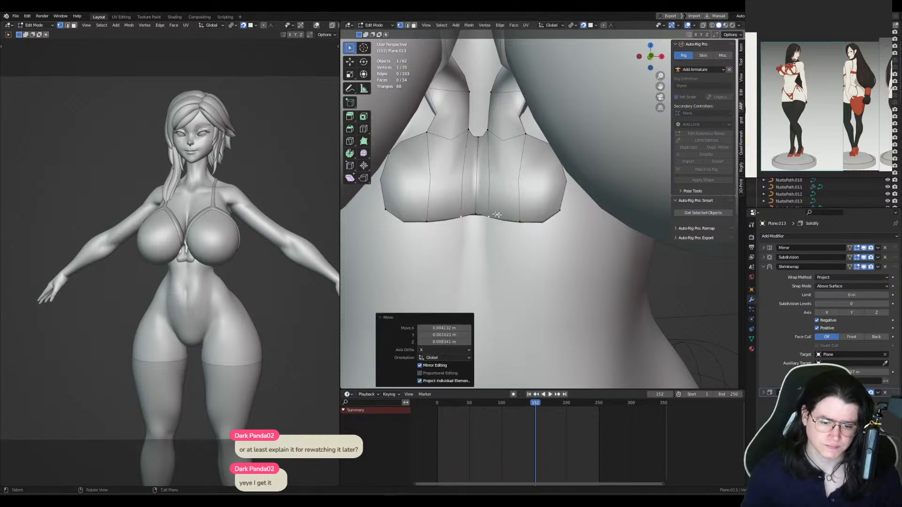
click(521, 220)
key(g)
click(520, 216)
key(g)
click(557, 209)
scroll(557, 202, down, 6)
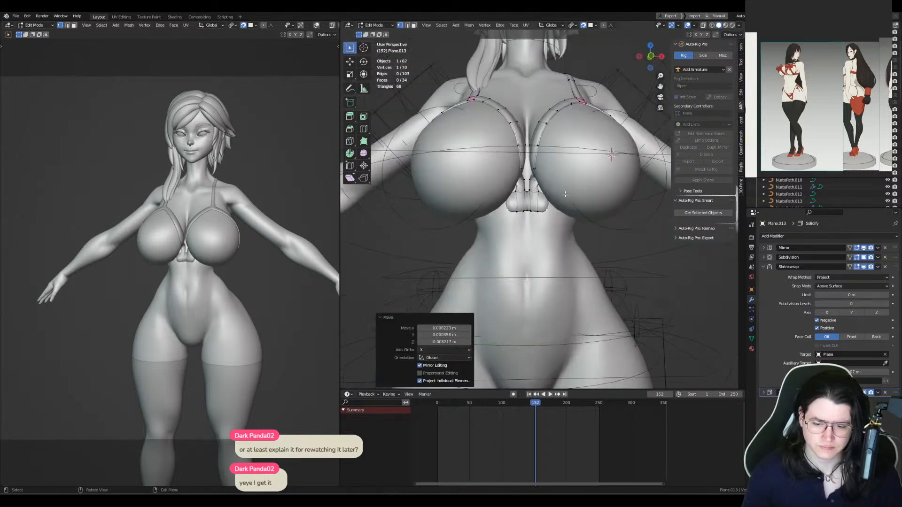
middle_drag(556, 199, 582, 195)
key(Tab)
middle_drag(570, 134, 594, 163)
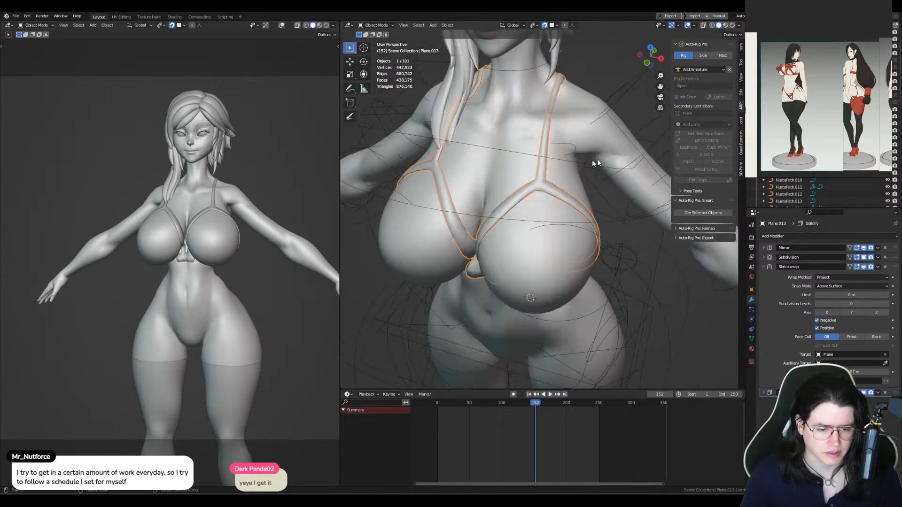
Step: Duplicate the front strap junction face in place and separate the copy into its own object
key(Tab)
key(3)
key(shift+d)
right_click(541, 188)
key(o)
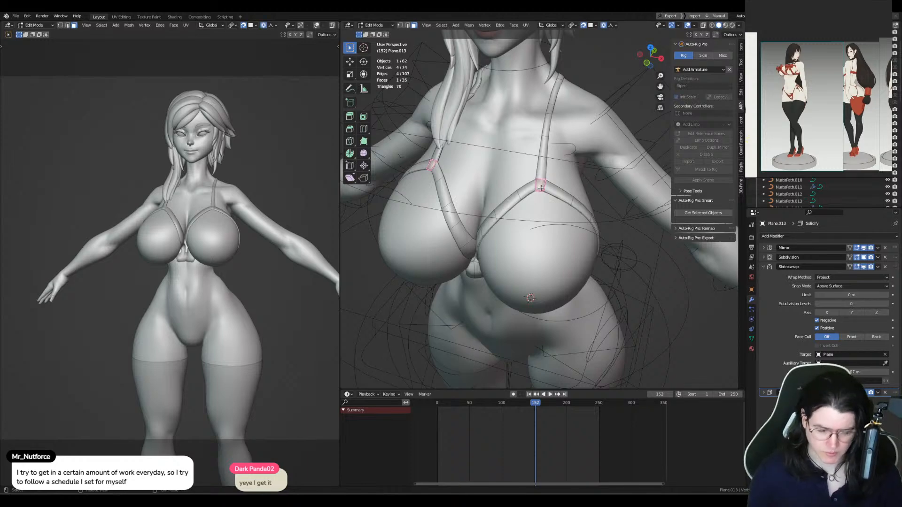
key(p)
click(541, 188)
key(Tab)
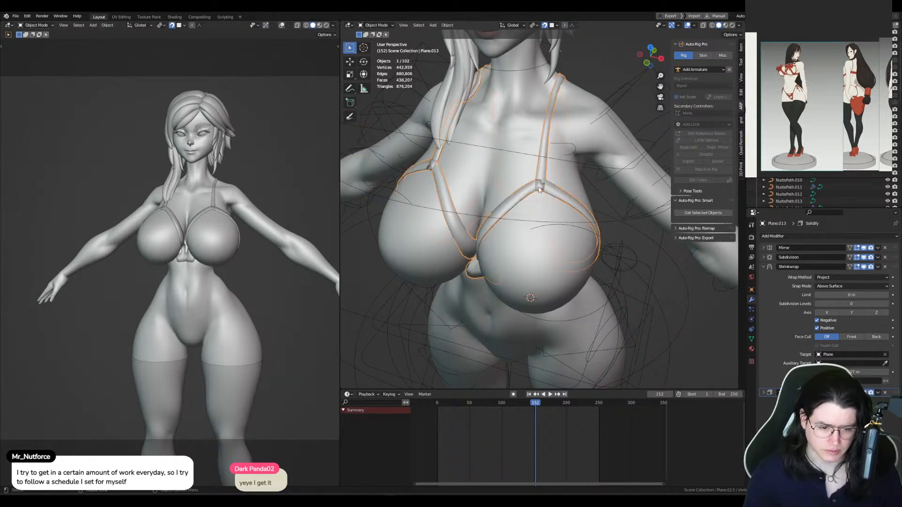
Step: With proportional editing off, move the separated face onto the inner breast below the strap, rotate it diagonally and stretch it by one edge
click(540, 187)
key(Tab)
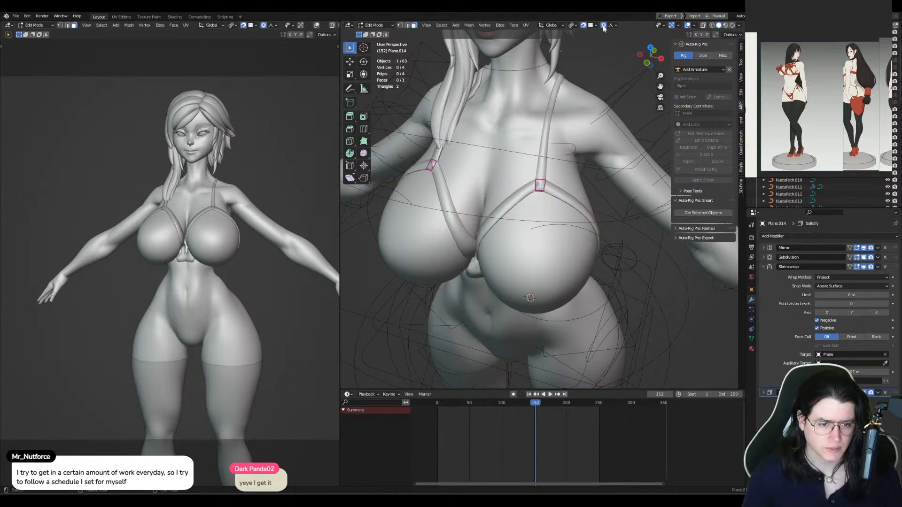
middle_drag(576, 106, 591, 96)
key(g)
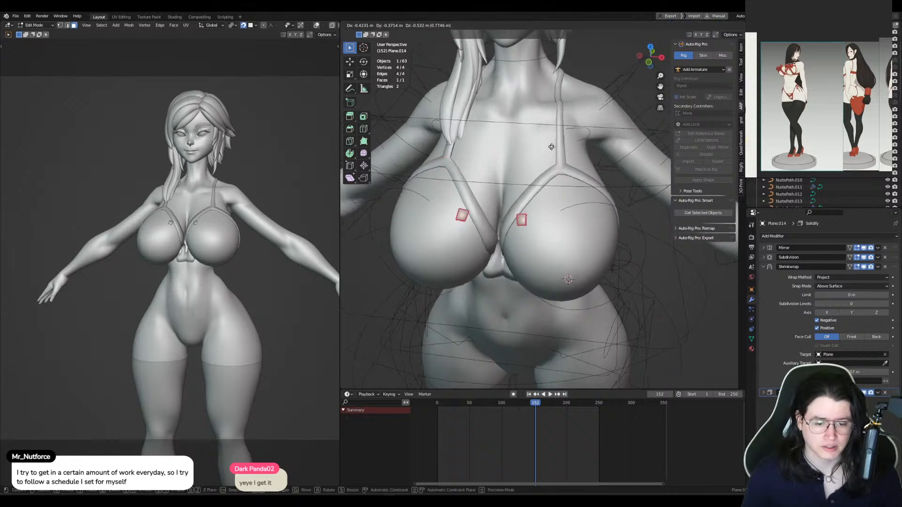
click(556, 142)
key(r)
click(556, 213)
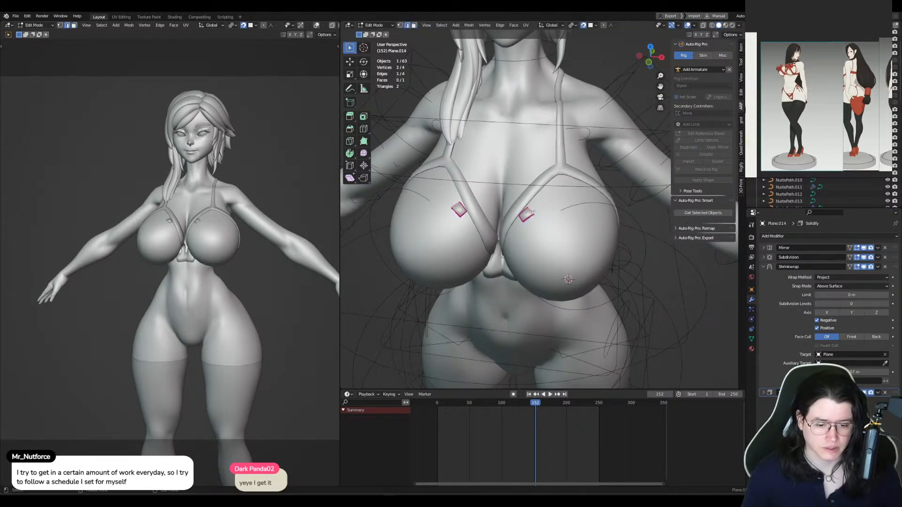
key(g)
click(519, 217)
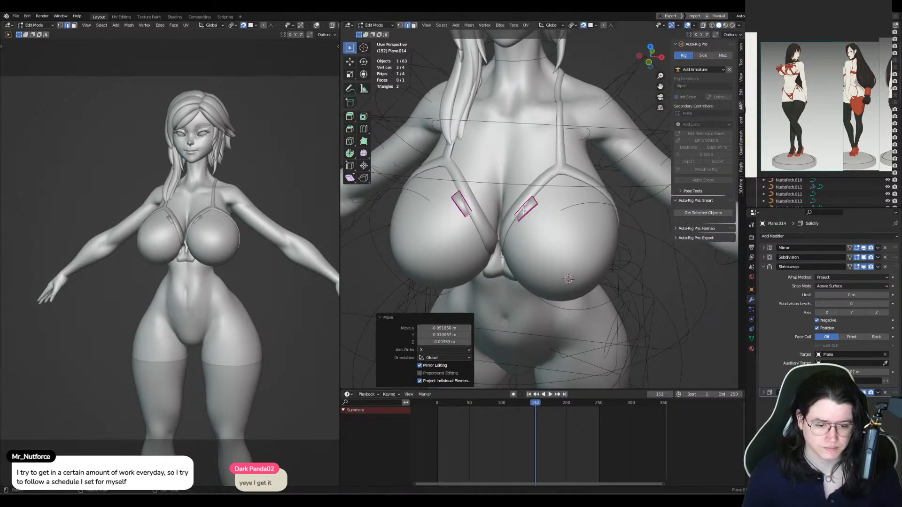
Step: Clear the mean crease of the whole separated patch to 0
key(a)
click(741, 47)
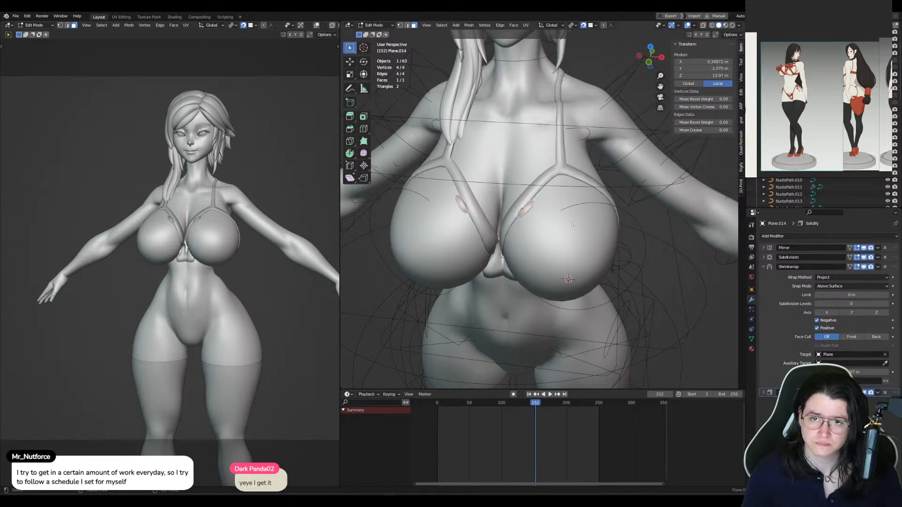
shift+middle_drag(573, 224, 571, 215)
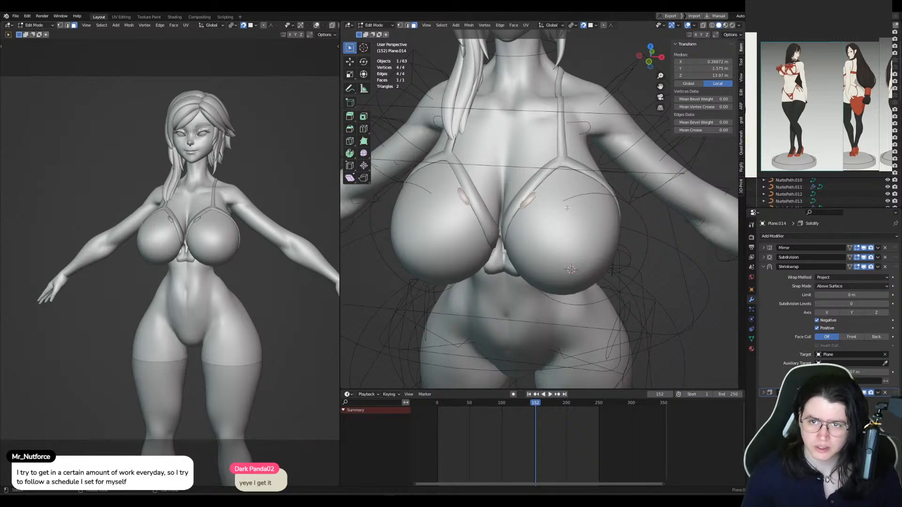
Step: Move the patch's lower long edge diagonally down and outward across the breast to extend the patch
key(2)
click(531, 205)
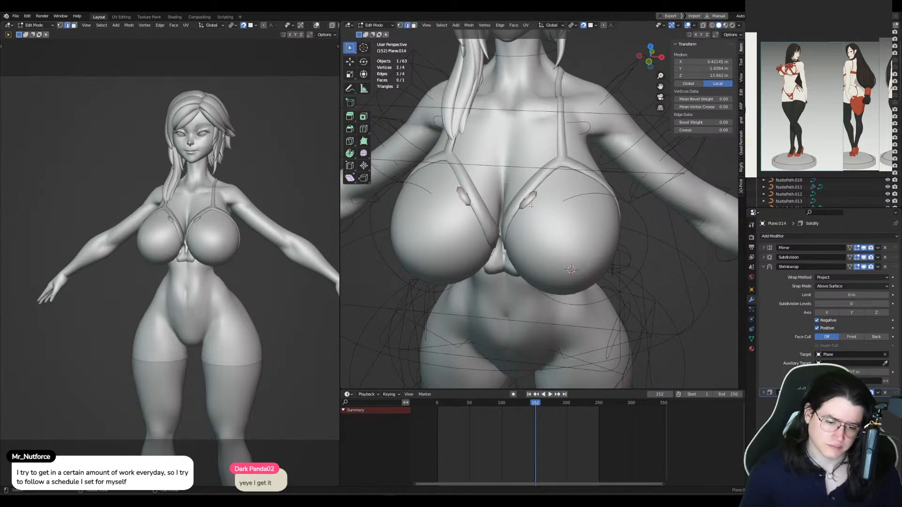
key(e)
right_click(559, 240)
key(ctrl+z)
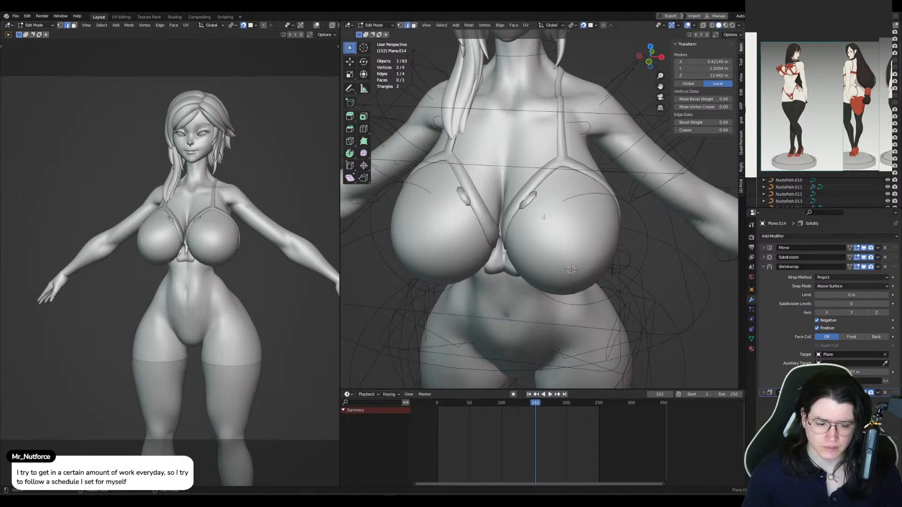
key(g)
click(577, 249)
Step: Set the edge crease of the entire patch face to 1
key(3)
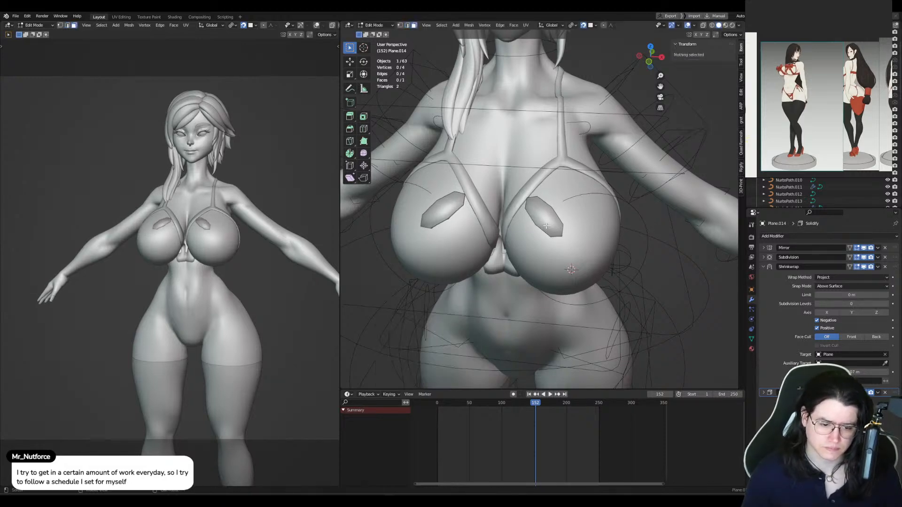
click(552, 223)
key(shift+e)
click(625, 223)
Step: Slide the two long edges of the patch toward each other to narrow it into a slim diagonal strip
key(2)
click(543, 223)
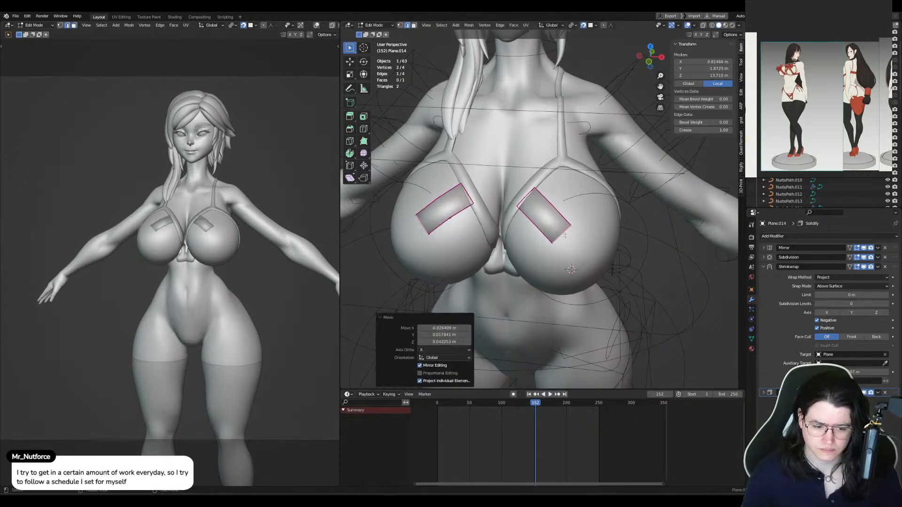
key(g)
key(g)
click(544, 225)
click(552, 211)
key(g)
key(g)
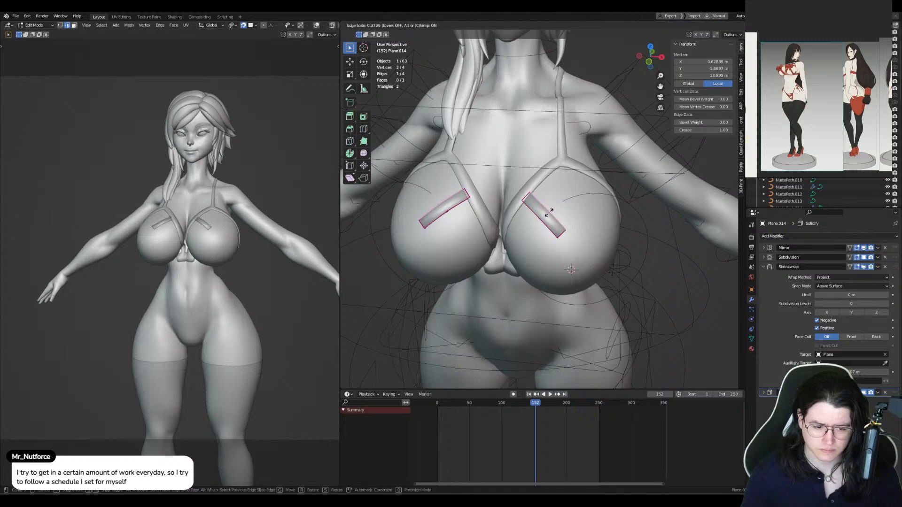
click(549, 212)
Step: Duplicate the diagonal strip face and rotate the copy about 78 degrees so it slopes the opposite way
key(3)
middle_drag(550, 212, 533, 244)
click(539, 214)
key(shift+d)
click(542, 213)
key(r)
click(547, 265)
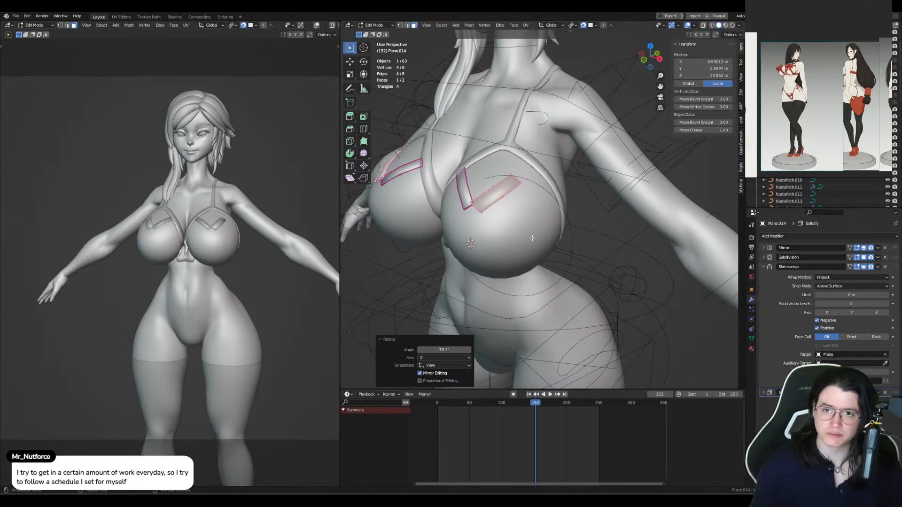
Step: Move the duplicated strip to the upper outer side of the breast and fine-tune its rotation
middle_drag(538, 255, 529, 232)
key(g)
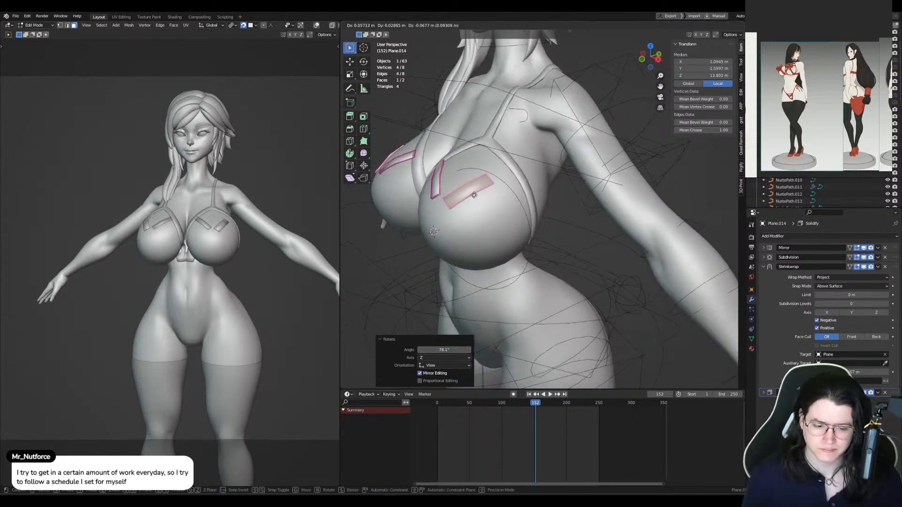
click(515, 194)
key(r)
click(515, 203)
Step: Move the lower end edge of the outer strip further down toward the breast's center
mouse_move(515, 203)
middle_down()
mouse_move(476, 213)
mouse_move(531, 205)
middle_up()
key(2)
click(489, 201)
key(g)
click(475, 214)
Step: Add one centered loop cut across each of the two upper strips
click(473, 213)
right_click(474, 213)
key(ctrl+r)
click(525, 205)
right_click(525, 205)
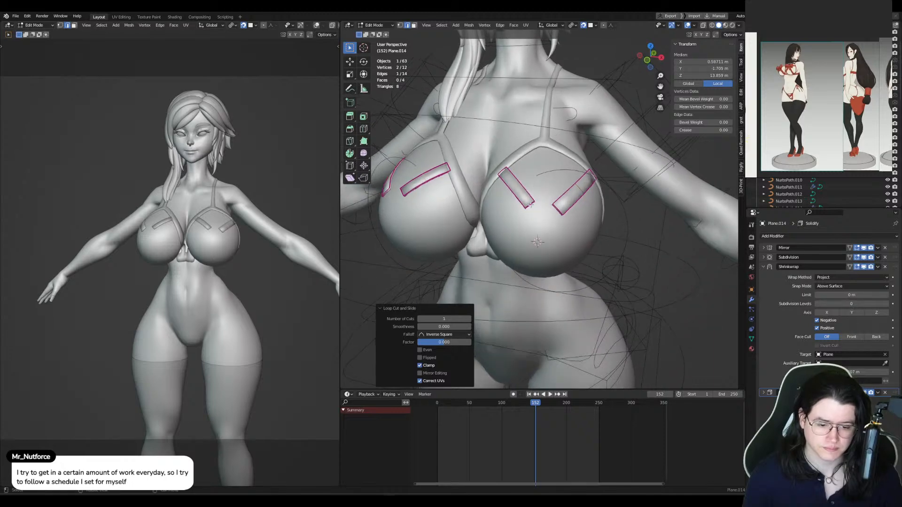
Step: Extend the inner strip by moving its lower end edge further down along the breast
click(531, 205)
key(g)
click(535, 213)
Step: Select both faces of the inner strip and move the strip slightly to line it up with the bikini strap
key(3)
shift+click(508, 186)
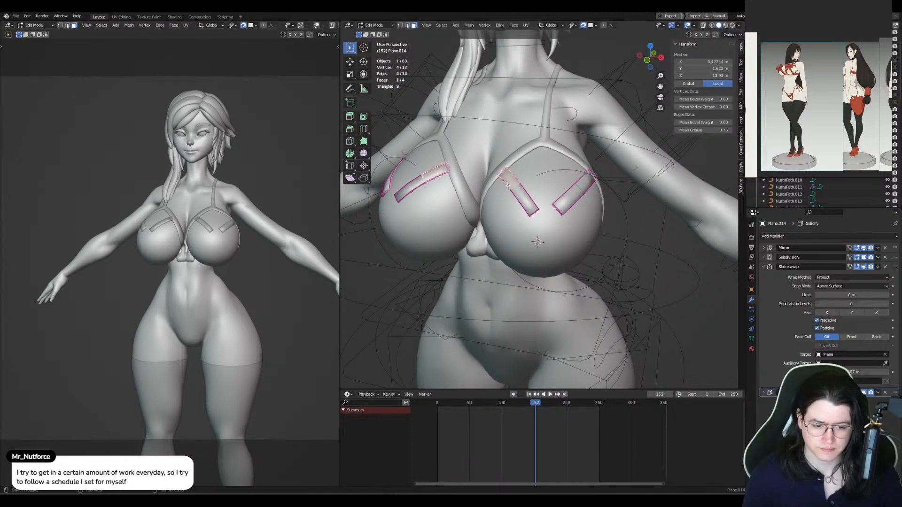
shift+click(519, 197)
key(g)
click(514, 199)
middle_drag(514, 199, 547, 179)
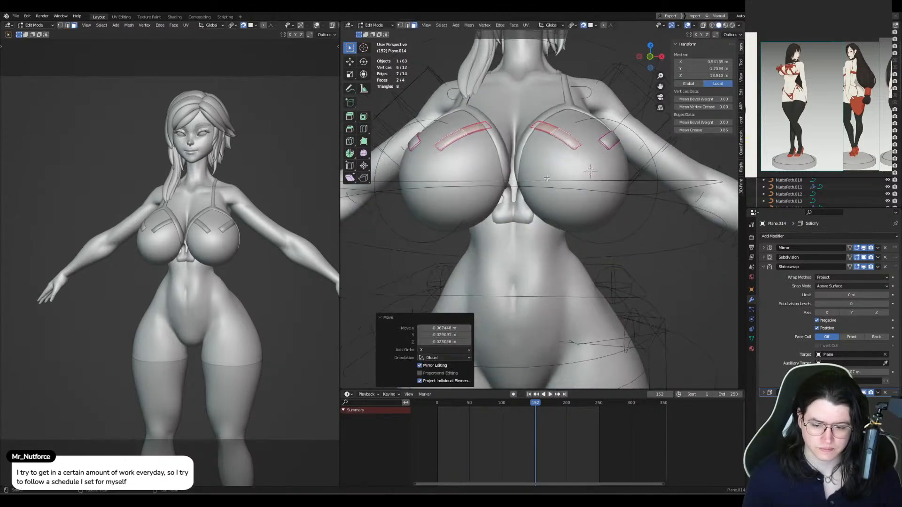
key(g)
click(549, 176)
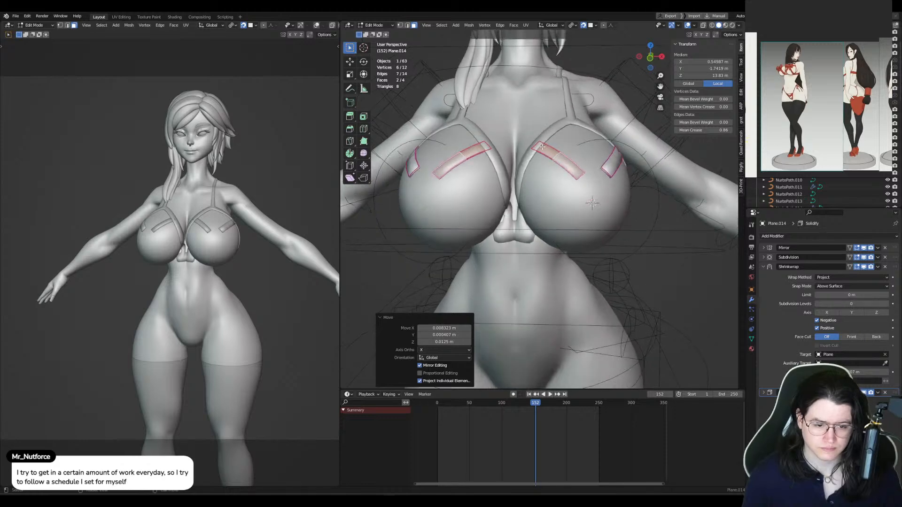
Step: Duplicate the upper face of the inner strip, rotate the copy and place it on the lower inner breast beside the center piece
click(542, 147)
shift+click(573, 172)
click(550, 148)
key(shift+d)
click(556, 214)
middle_drag(557, 215, 574, 127)
key(r)
click(586, 144)
key(g)
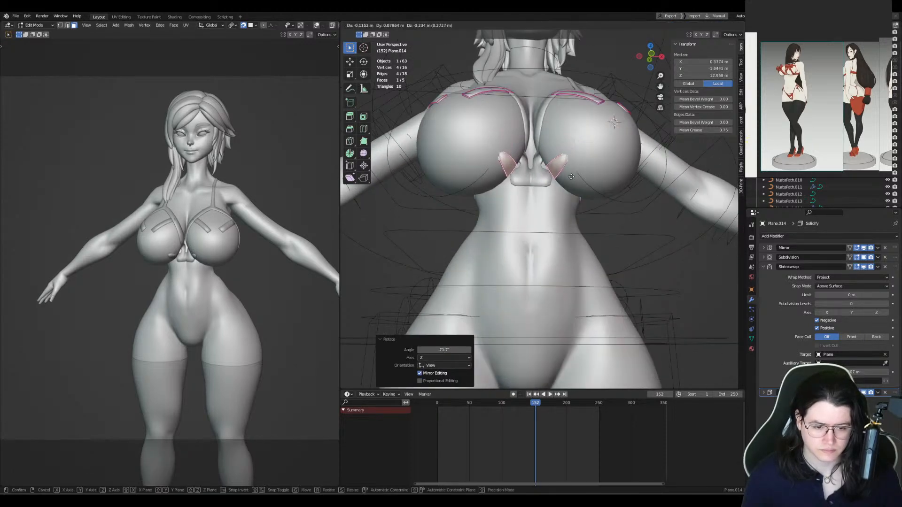
click(571, 177)
Step: Reposition the upper end edge of the lower inner strip and extrude it diagonally up across the breast
key(2)
click(566, 160)
middle_drag(566, 160, 550, 196)
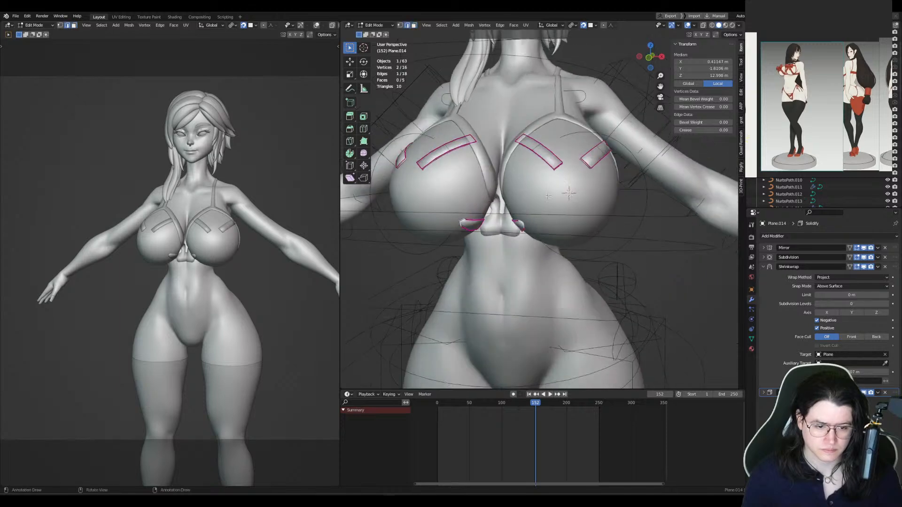
key(g)
click(554, 192)
key(e)
click(573, 175)
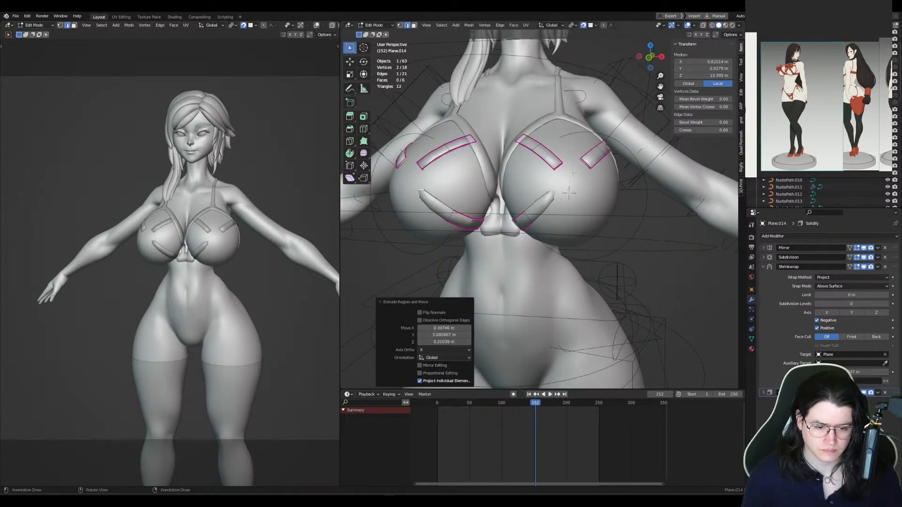
Step: Crease the end and side edges of the newly extruded strip segment with a factor of 1
shift+click(548, 204)
shift+click(540, 198)
key(shift+e)
click(597, 185)
Step: Duplicate a face of the upper outer strip onto the lower outer breast and rotate it to slope down and outward
middle_drag(578, 188, 554, 187)
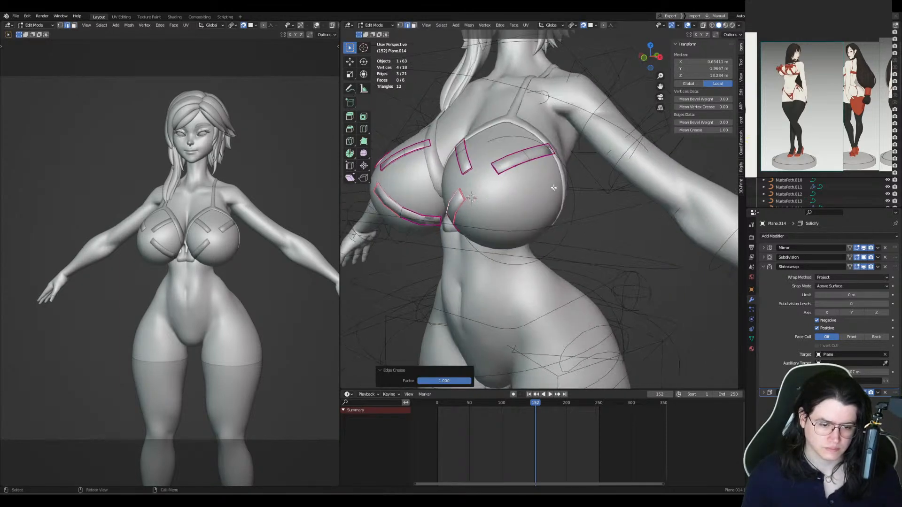
key(3)
click(511, 165)
key(shift+d)
click(513, 207)
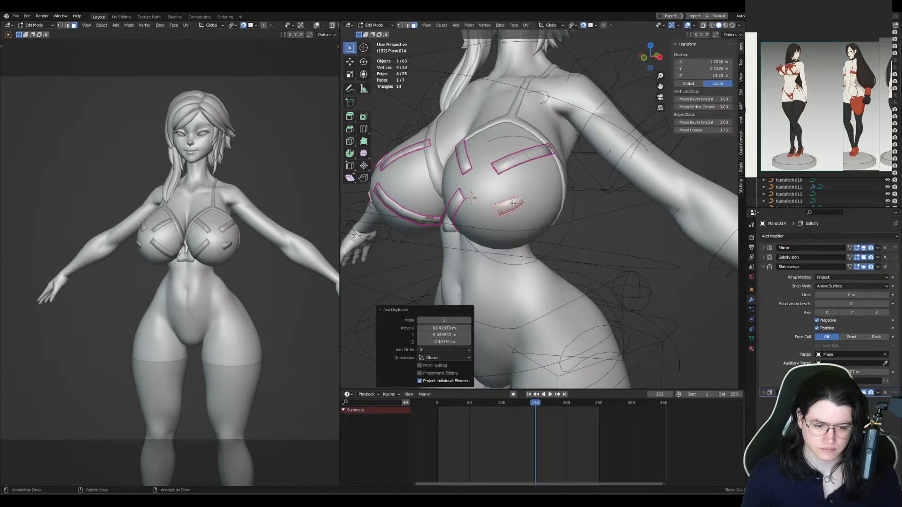
key(r)
click(531, 242)
key(g)
click(529, 240)
key(r)
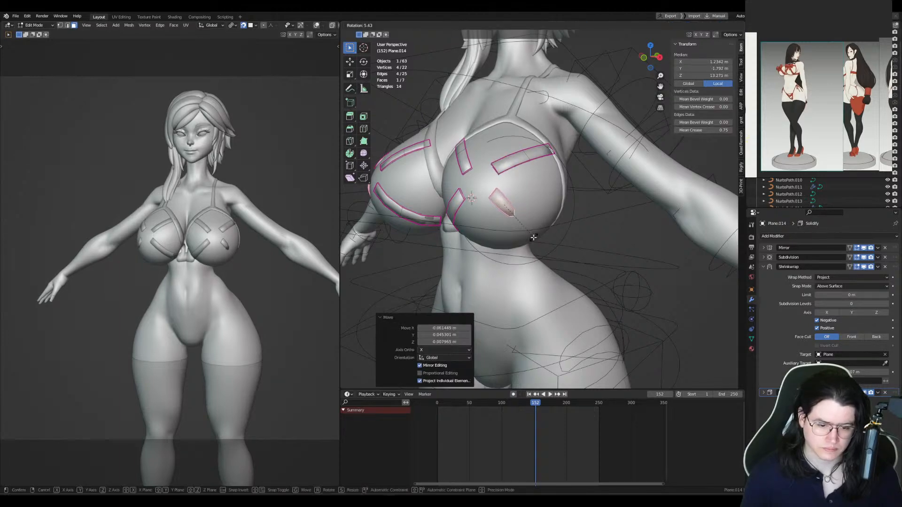
click(525, 235)
Step: Adjust the position of the lower end edge of the lower outer strip along the breast surface
middle_drag(522, 226, 488, 202)
key(2)
click(475, 154)
middle_drag(475, 154, 447, 141)
key(g)
click(449, 151)
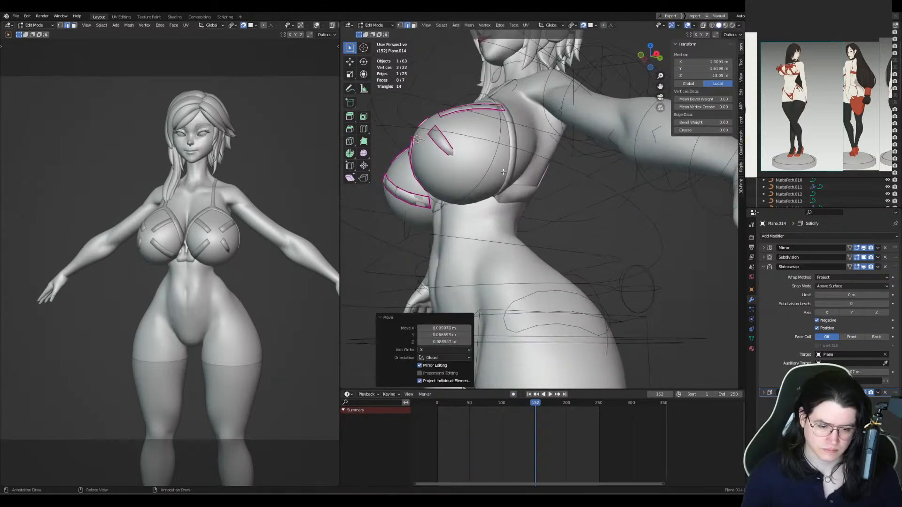
Step: Extrude the end edge of the lower outer strip twice, continuing it around the underside of the breast toward the side strap
key(e)
click(475, 179)
middle_drag(528, 190, 458, 197)
key(e)
click(510, 178)
Step: Set the edge crease of the extruded lower outer strip's outline to 1
double_click(466, 181)
key(shift+e)
text(1)
key(Return)
Step: Nudge the upper corner and the middle vertex of the lower outer strip's inner side to even out its width
scroll(458, 197, up, 3)
key(1)
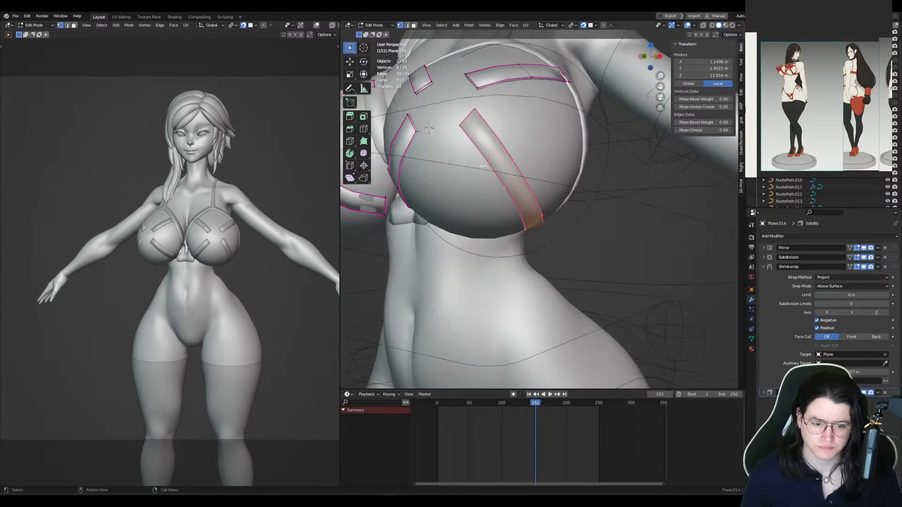
drag(461, 124, 456, 124)
click(505, 189)
key(g)
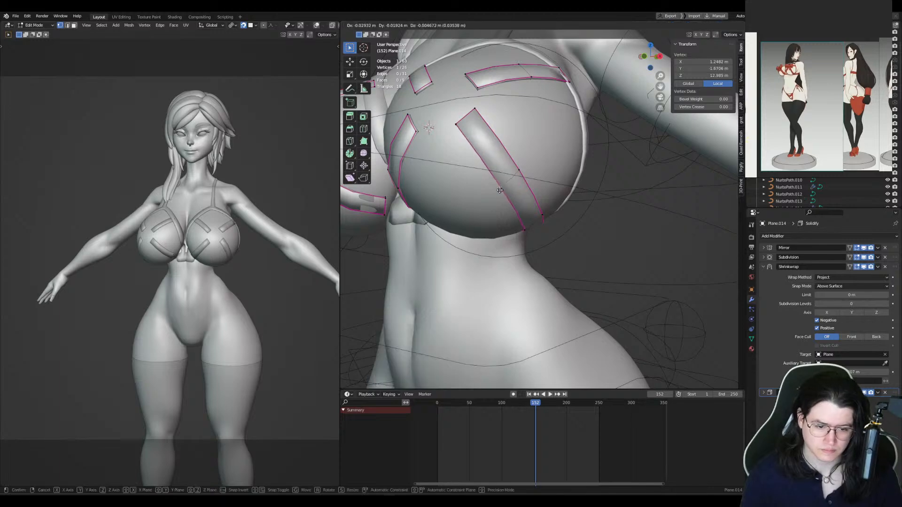
click(499, 187)
Step: Move the inner end edges of the four diagonal strips so they sit evenly spaced around the centre of the breast
scroll(499, 187, down, 3)
mouse_move(499, 187)
middle_down()
mouse_move(516, 203)
mouse_move(511, 196)
middle_up()
key(2)
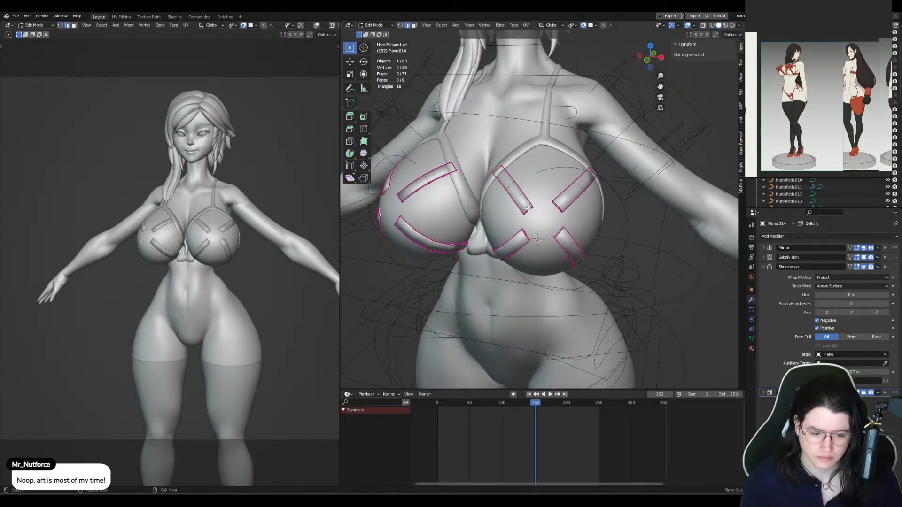
click(529, 210)
key(g)
click(532, 208)
key(g)
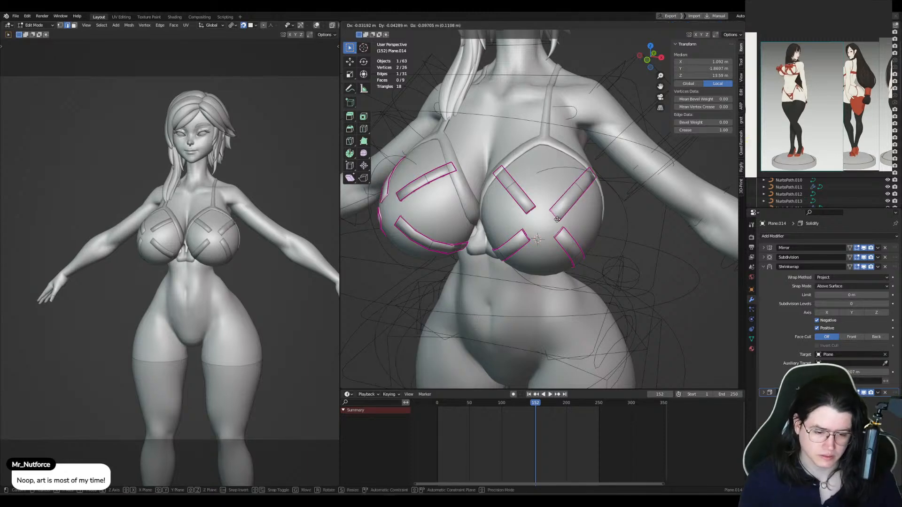
click(556, 218)
key(g)
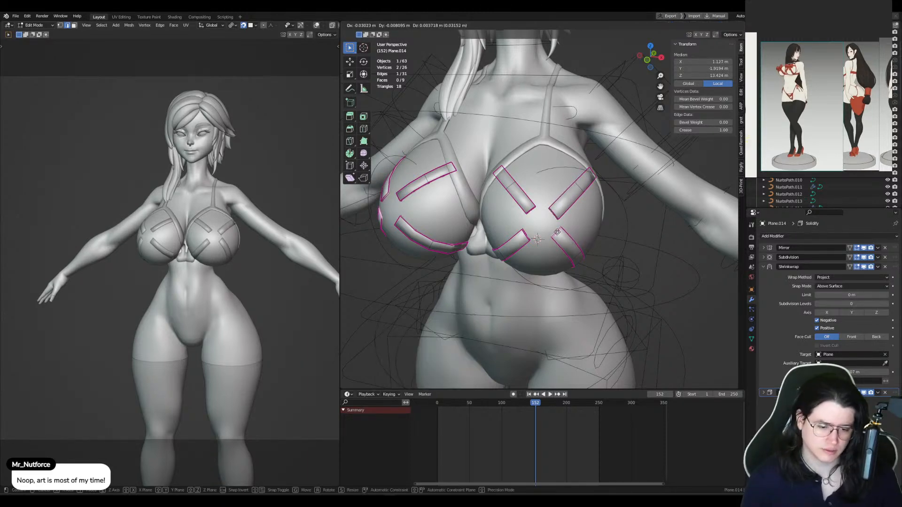
click(556, 232)
key(g)
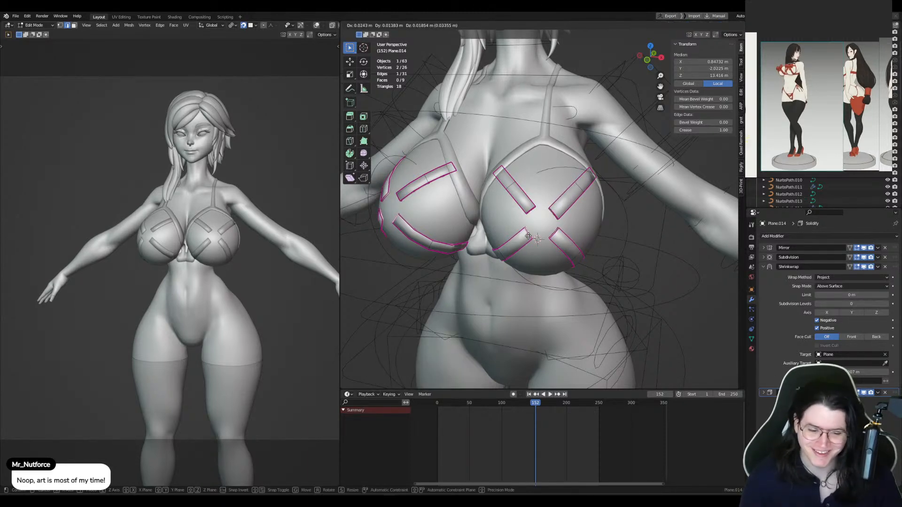
click(527, 232)
Step: Add a single loop cut across the lower inner strip and leave mesh editing on the strips object
middle_drag(528, 233, 488, 205)
key(ctrl+r)
click(543, 216)
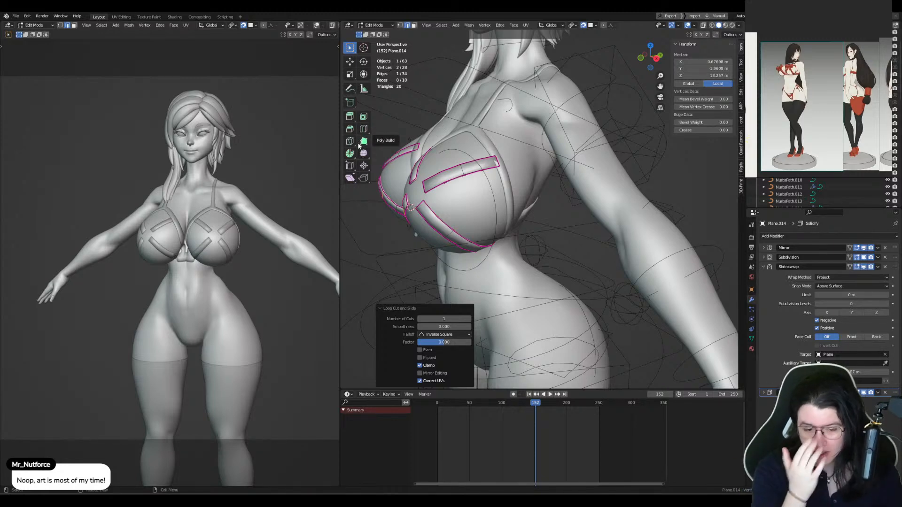
middle_drag(423, 187, 369, 176)
key(Tab)
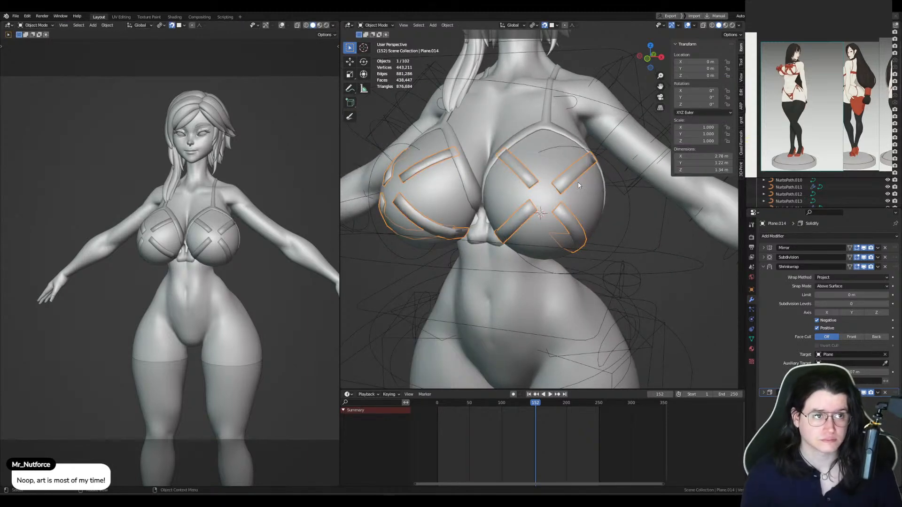
key(Tab)
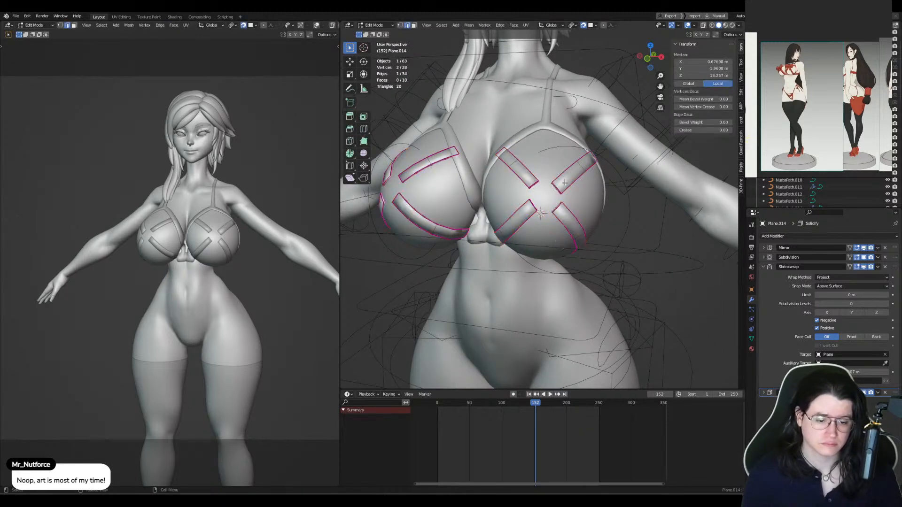
key(Tab)
key(Tab)
key(Tab)
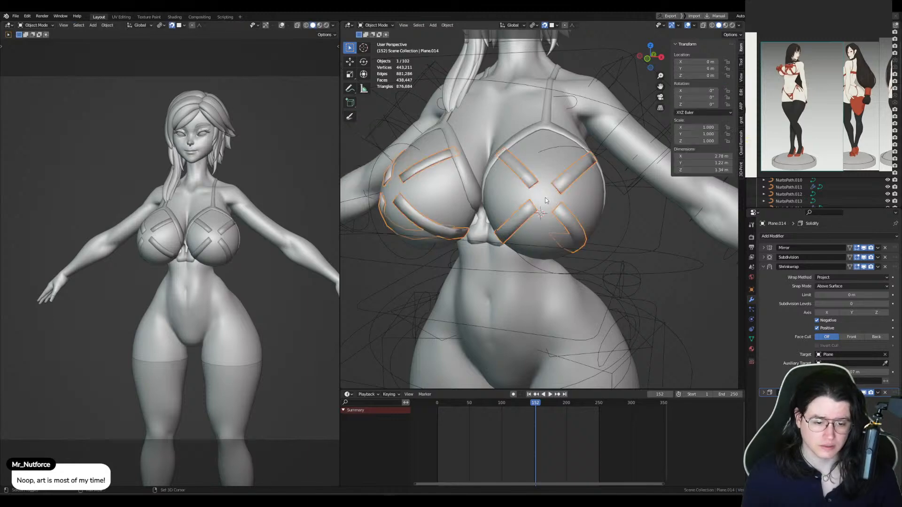
Step: Add a plane at the 3D cursor between the strips, rotate it 90° about X, and shift it forward along Y
key(shift+a)
mouse_move(545, 197)
click(588, 198)
key(KP_3)
key(r)
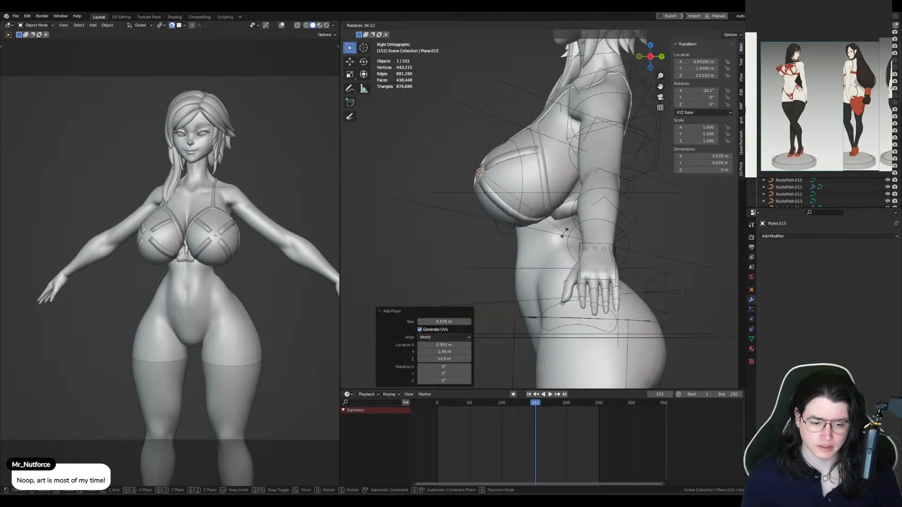
key(0)
key(Return)
key(g)
click(533, 222)
Step: Copy the modifiers from the strips object to the new plane
key(KP_1)
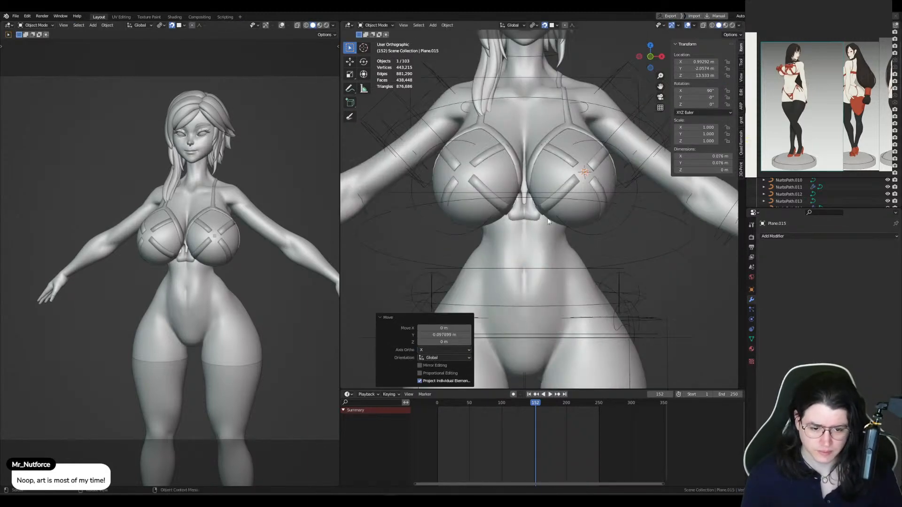
shift+middle_drag(630, 201, 558, 252)
scroll(528, 204, up, 2)
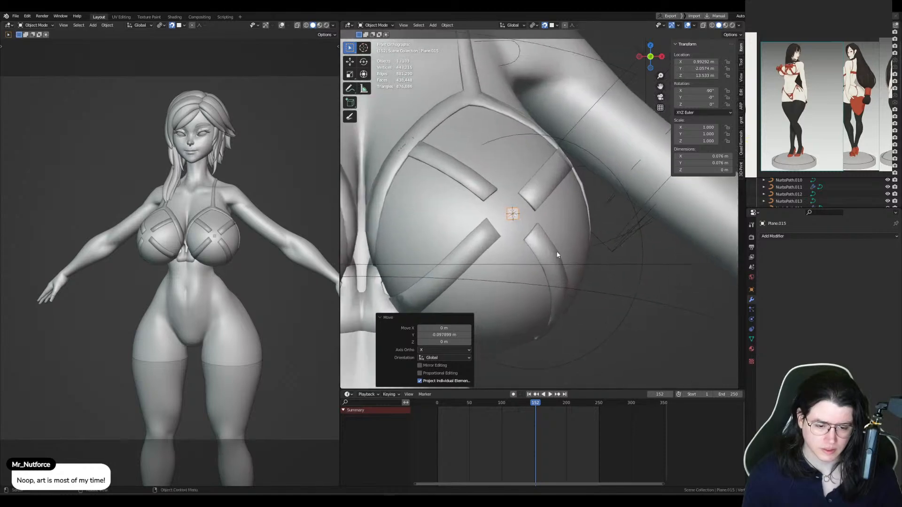
click(541, 202)
alt+click(541, 202)
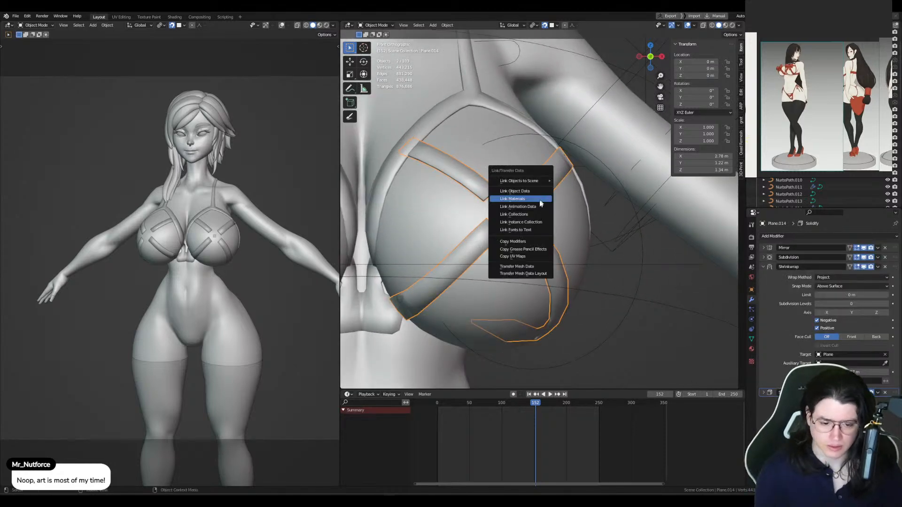
click(541, 242)
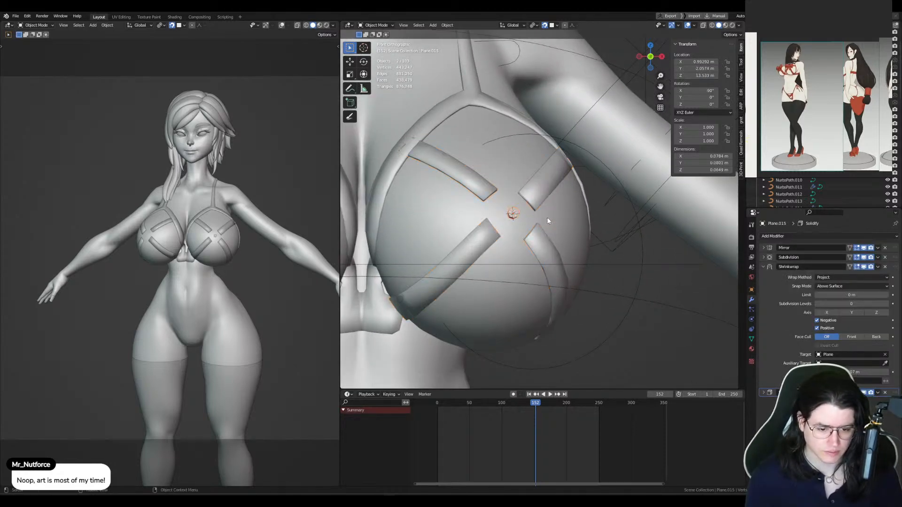
Step: Replace the plane's copied Mirror modifier with a new one first in the stack, with its origin set to geometry
click(886, 248)
key(ctrl+alt+shift+c)
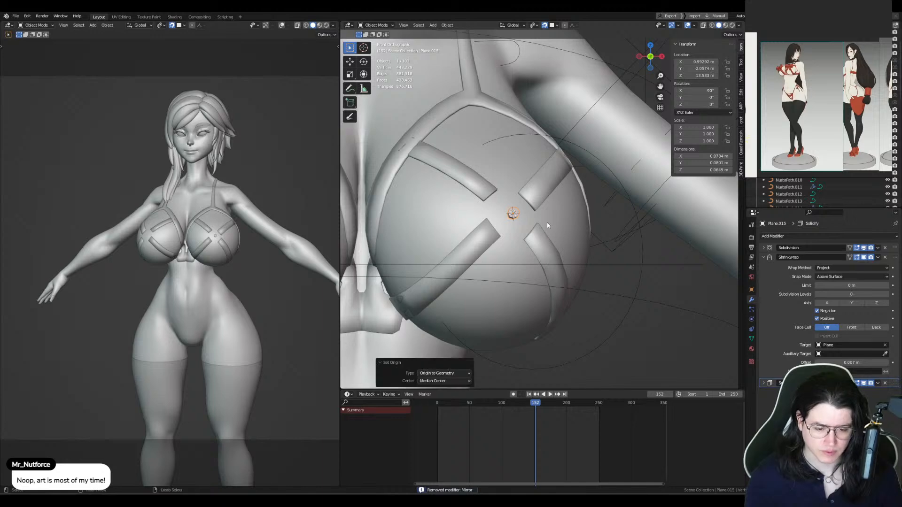
key(ctrl+m)
drag(895, 393, 893, 243)
Step: Try to dissolve the plane's centre edge, and move that edge outward across the breast surface
key(Tab)
middle_drag(540, 239, 521, 242)
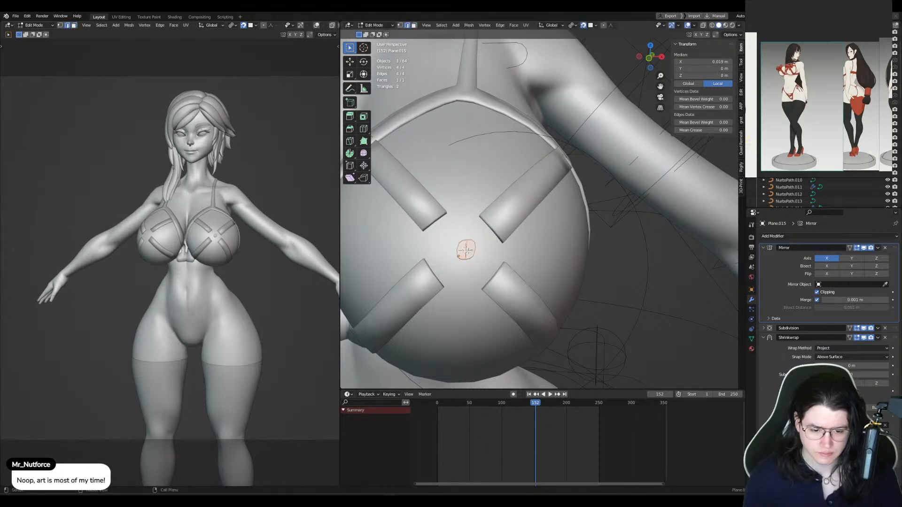
click(466, 251)
key(ctrl+x)
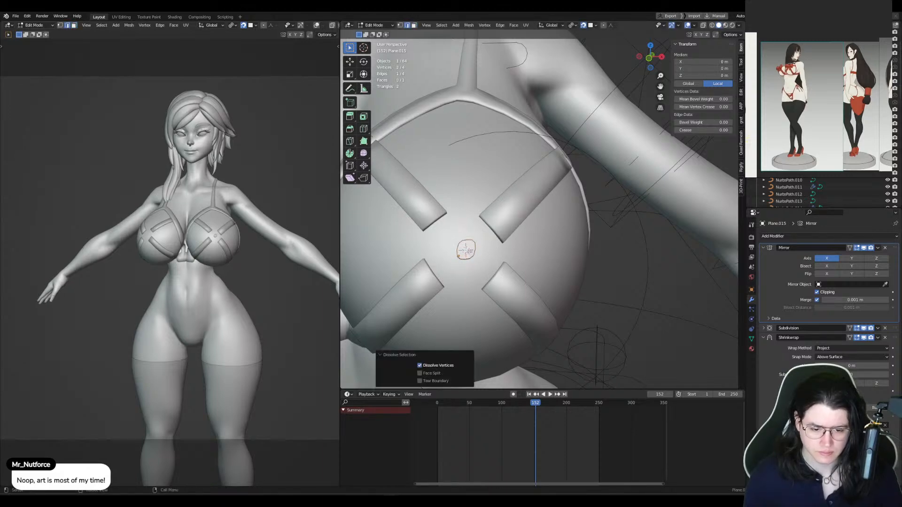
key(g)
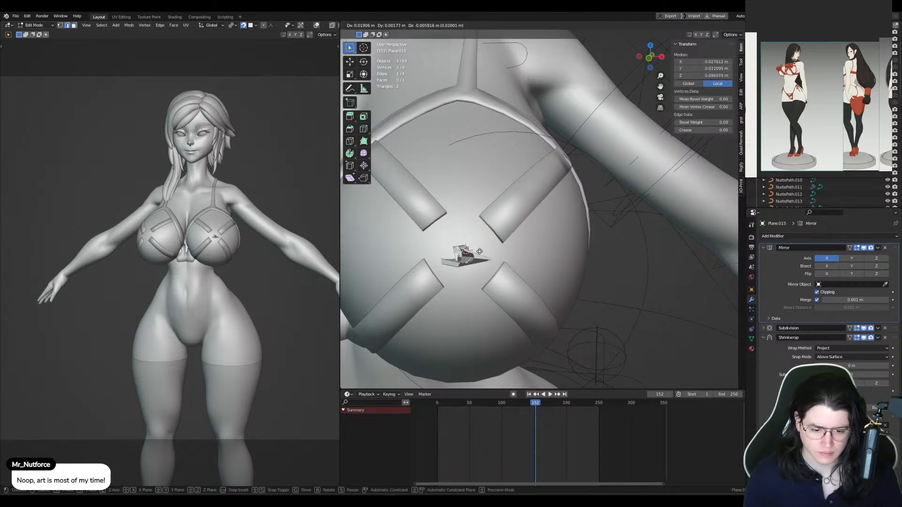
click(492, 247)
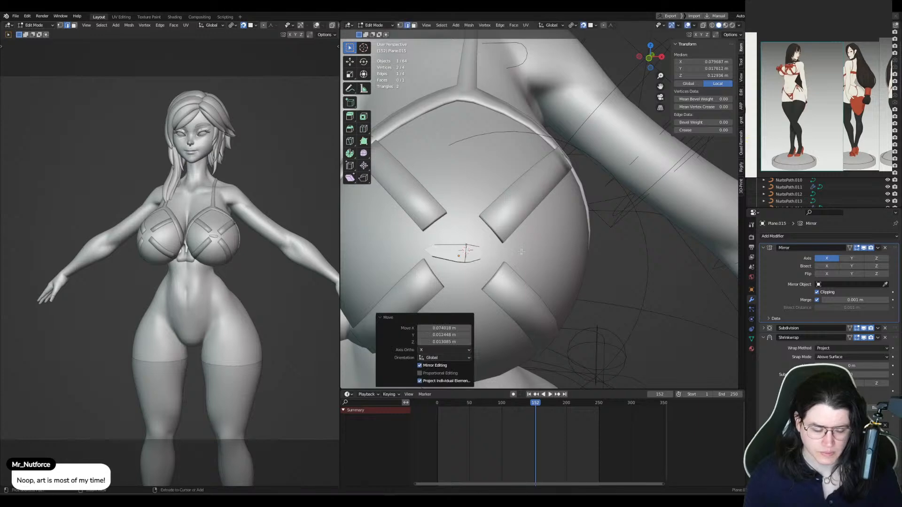
Step: Apply the plane's transforms in object mode so its mirror works across the character's centre line
key(Tab)
key(ctrl+a)
click(496, 247)
key(q)
click(501, 244)
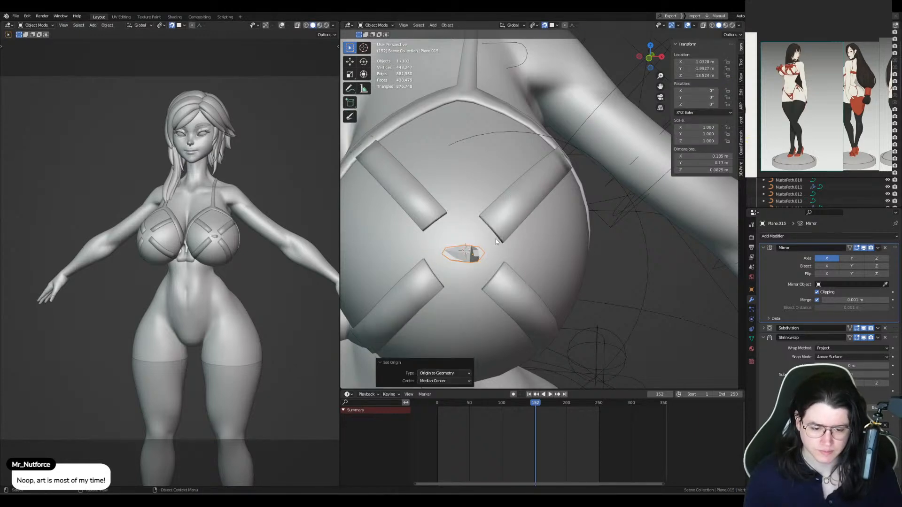
scroll(494, 240, down, 5)
scroll(496, 241, up, 5)
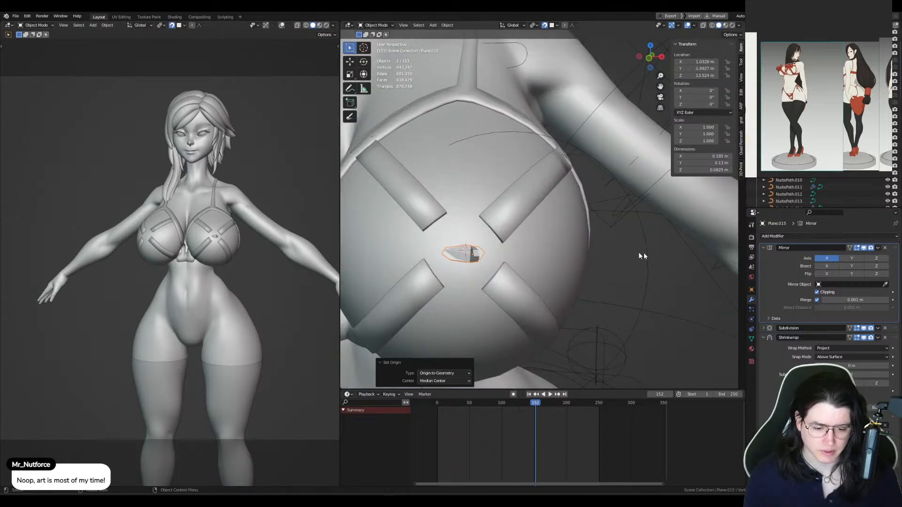
key(ctrl+a)
click(500, 254)
Step: Move the small plane's selected edge along the X axis to adjust its width
key(Tab)
key(g)
key(x)
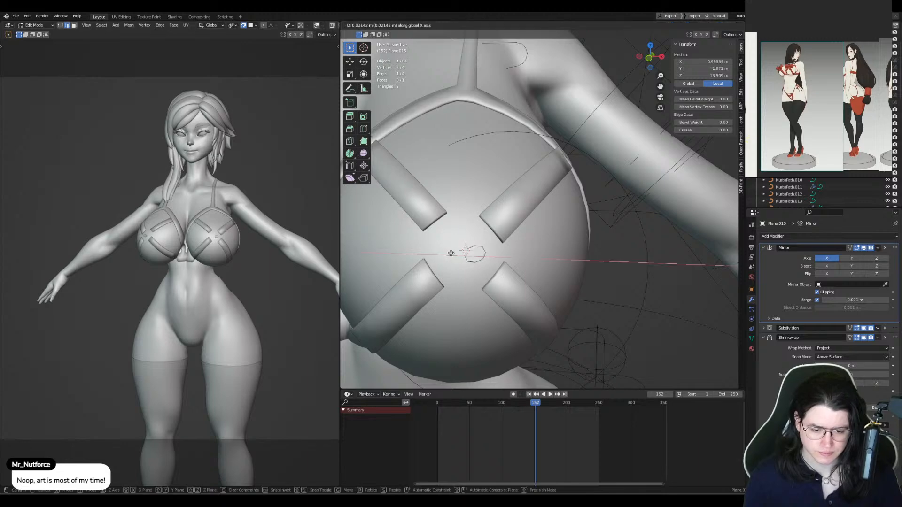
click(450, 254)
key(comma)
key(period)
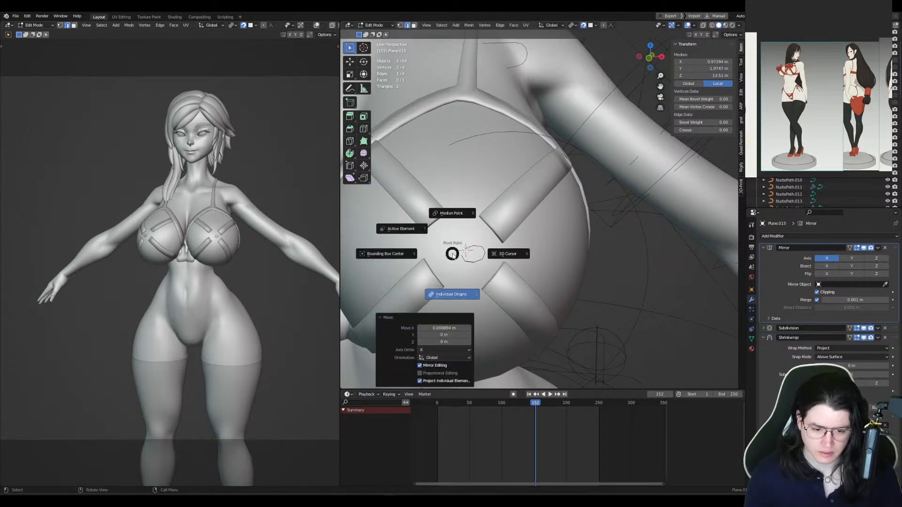
click(493, 257)
Step: Move the small face so it sits in the gap between the four strips
key(3)
click(478, 255)
key(g)
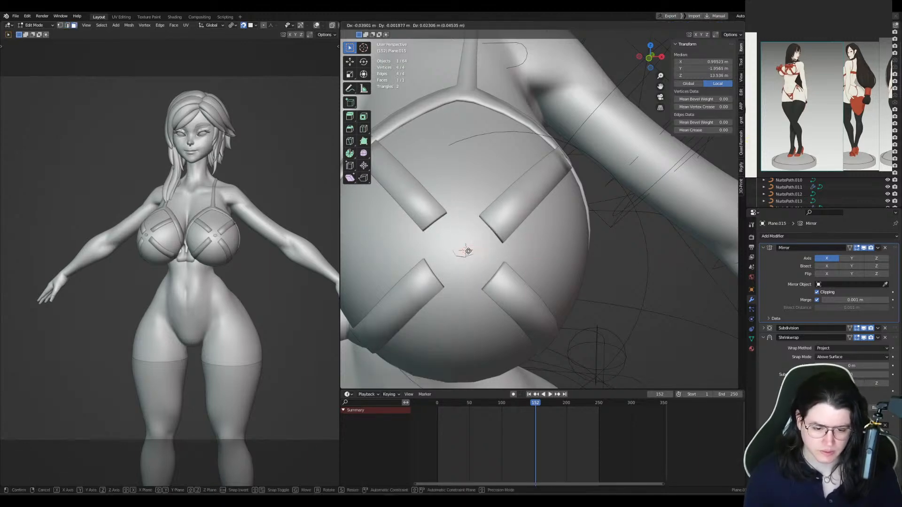
click(470, 251)
click(474, 250)
key(g)
click(470, 252)
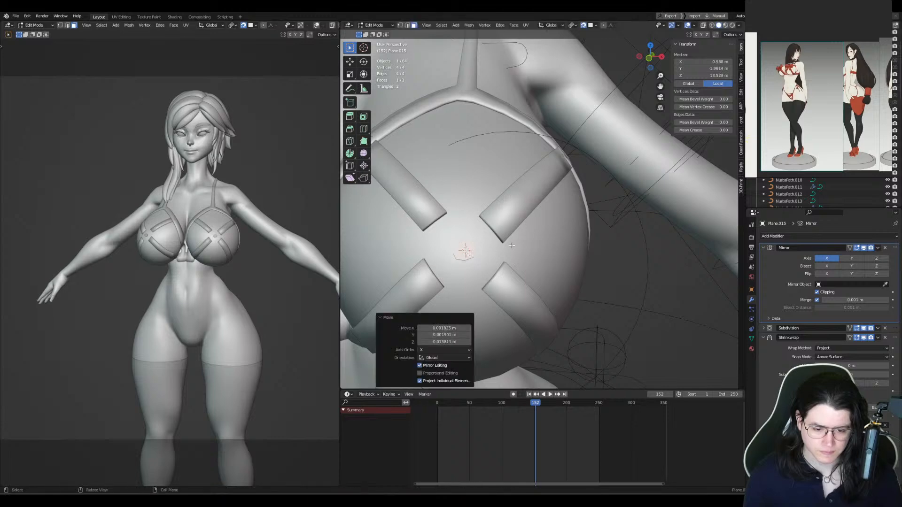
Step: Remove the small plane's Shrinkwrap modifier and flatten its face with a Y scale of 0
key(KP_3)
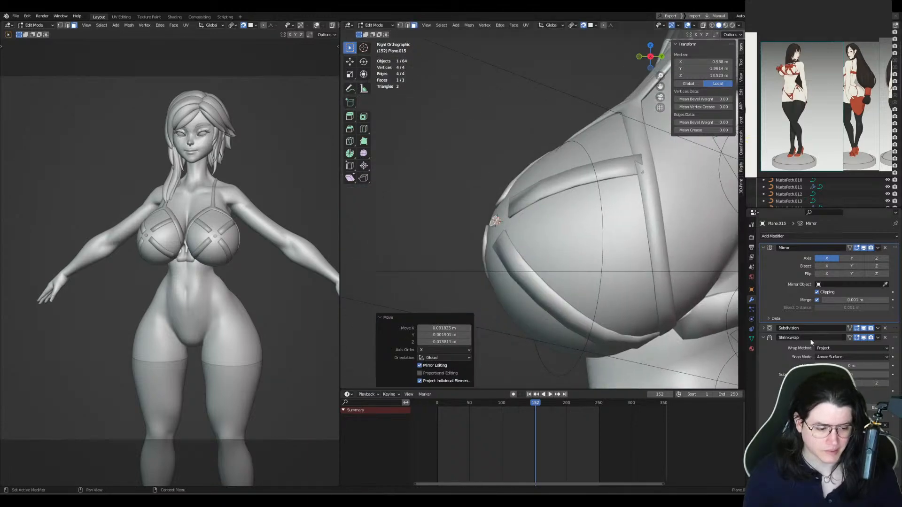
key(x)
shift+middle_drag(619, 258, 604, 266)
key(s)
key(y)
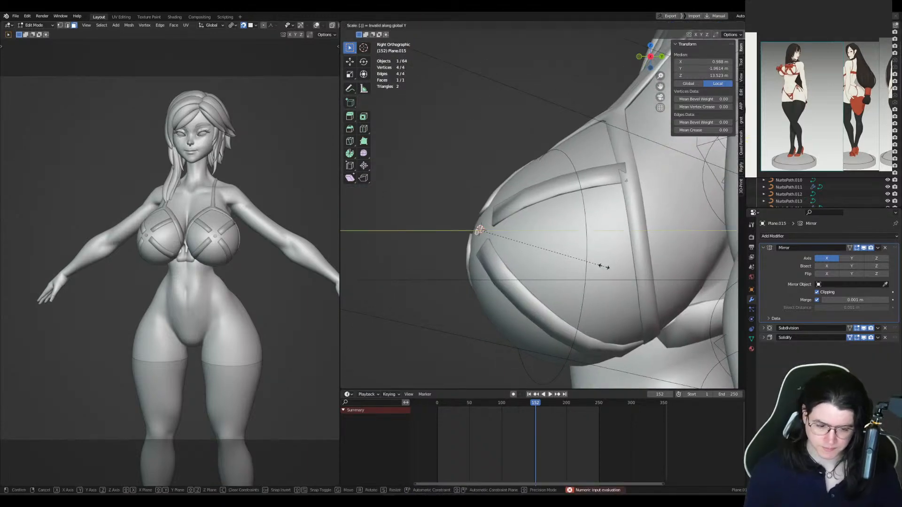
text(0)
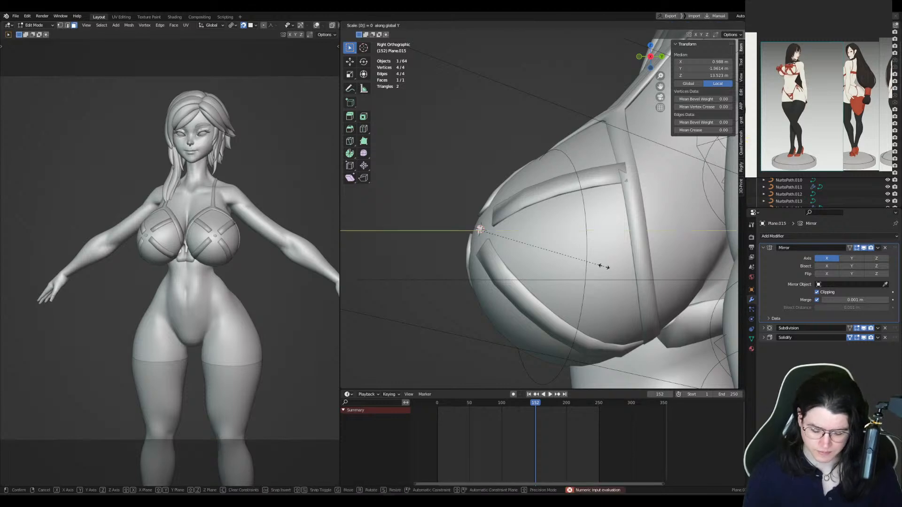
key(Return)
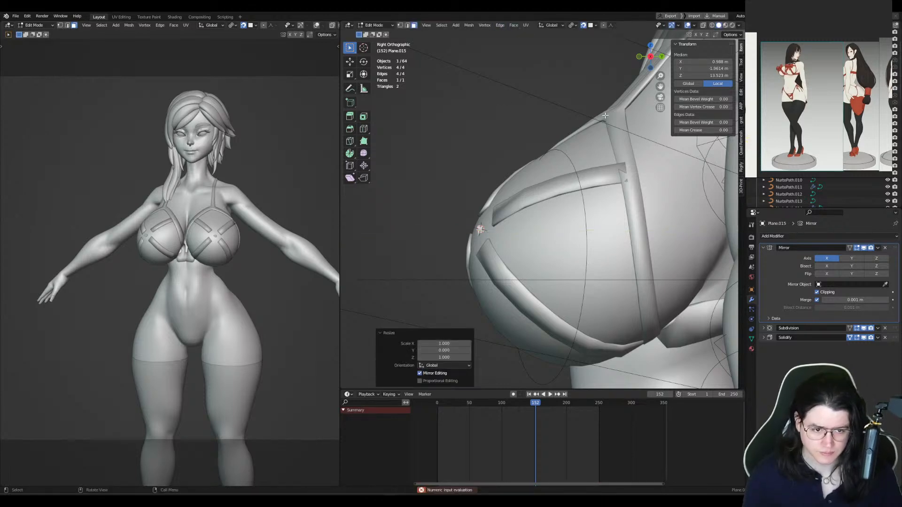
Step: Turn off snapping and move the flattened face forward along Y by about 0.324 m
click(584, 26)
key(g)
key(y)
click(540, 129)
Step: Straighten the face's lower edge with a Z scale of 0 and its outer side edge with an X scale of 0
key(KP_1)
scroll(517, 188, up, 3)
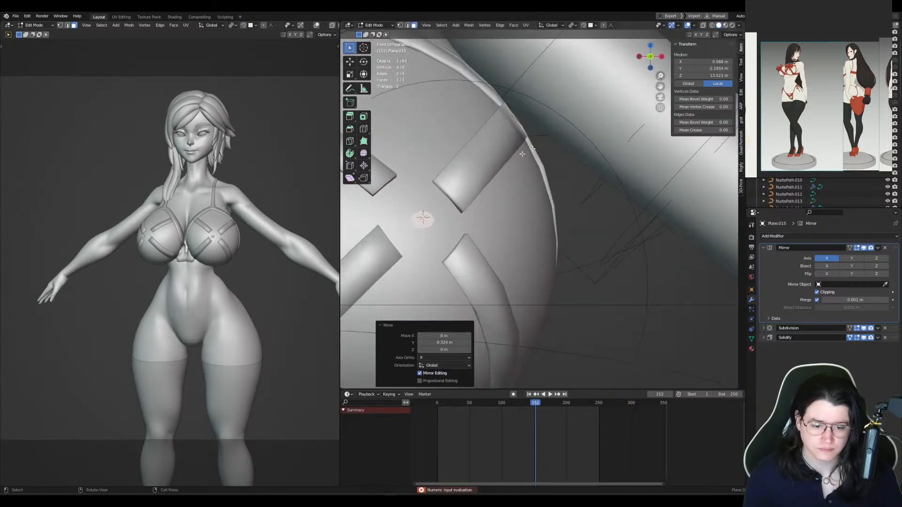
shift+middle_drag(441, 222, 515, 216)
scroll(516, 216, up, 2)
key(2)
click(515, 215)
text(sz0)
key(Return)
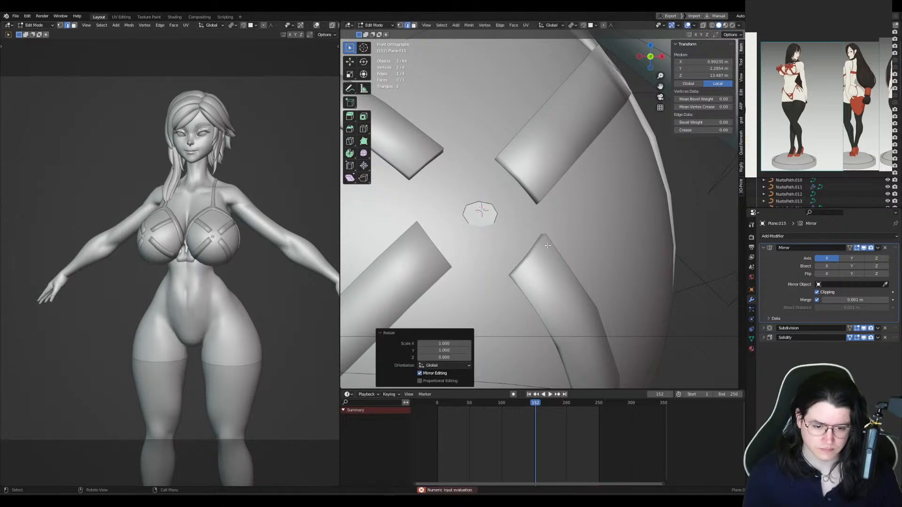
click(480, 207)
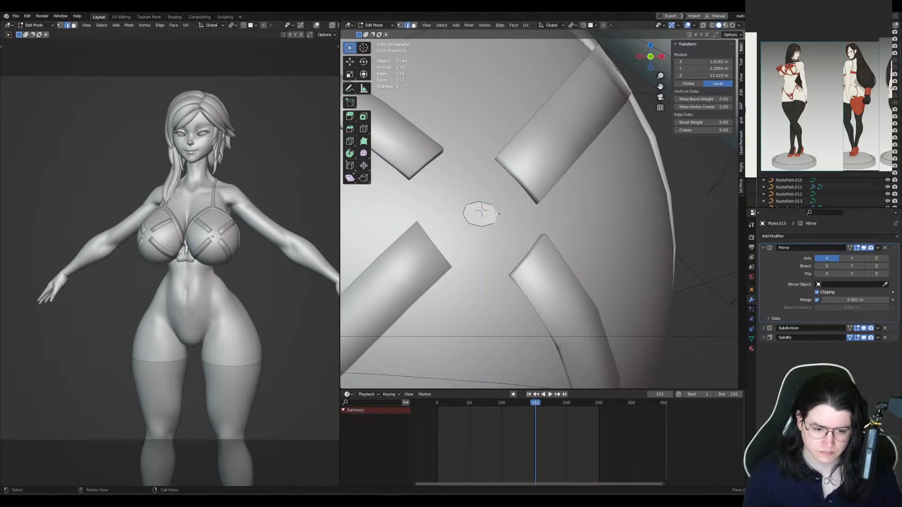
text(sx0)
key(Return)
click(490, 208)
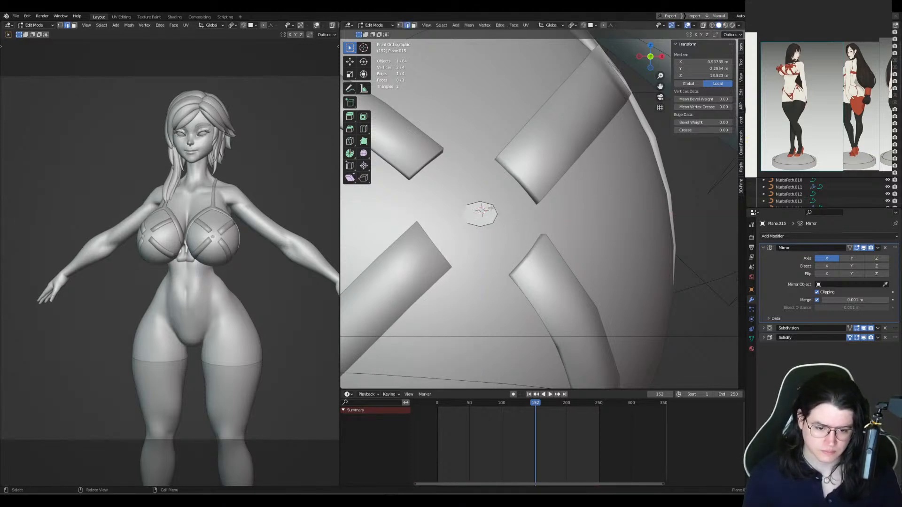
Step: Scale up the whole face, and stretch it along Z by a factor of 1.364 into an even round shape
key(a)
key(s)
click(526, 209)
key(s)
key(z)
click(528, 205)
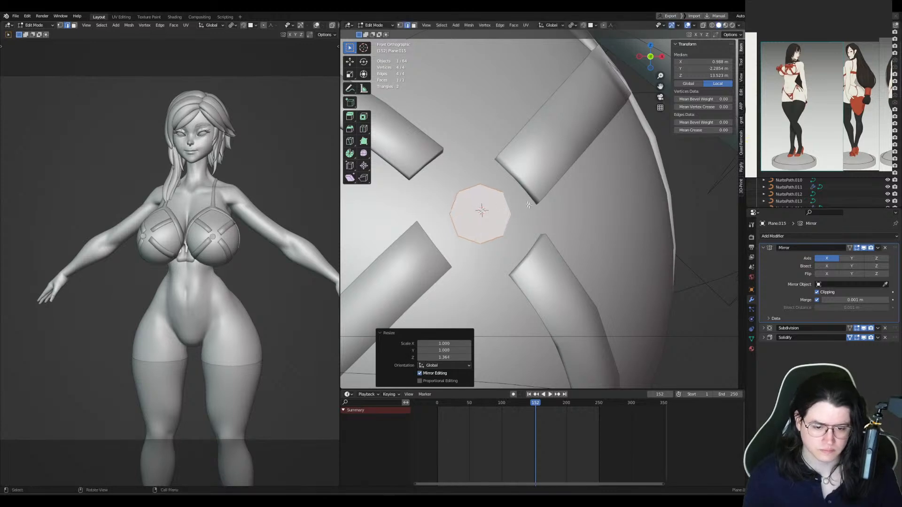
Step: Centre the round piece's origin on its geometry and recreate its Mirror modifier ahead of Subdivision and Solidify
key(ctrl+Tab)
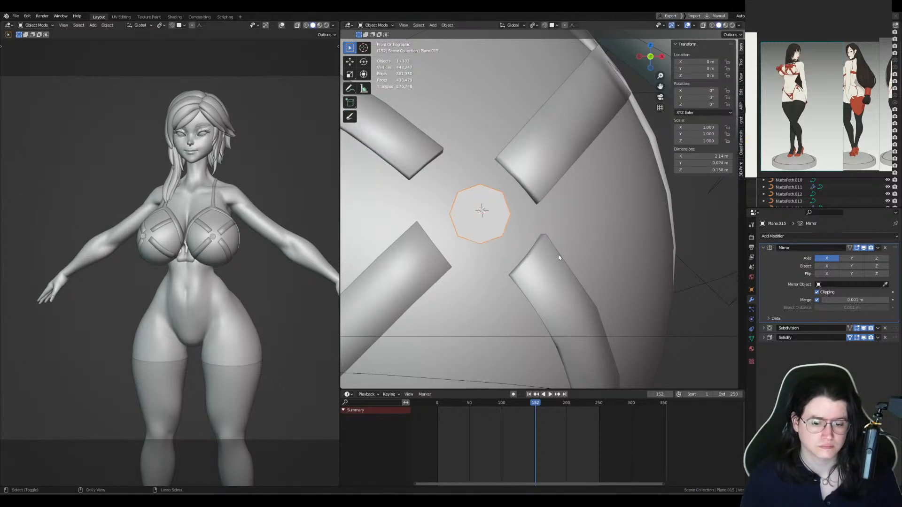
key(x)
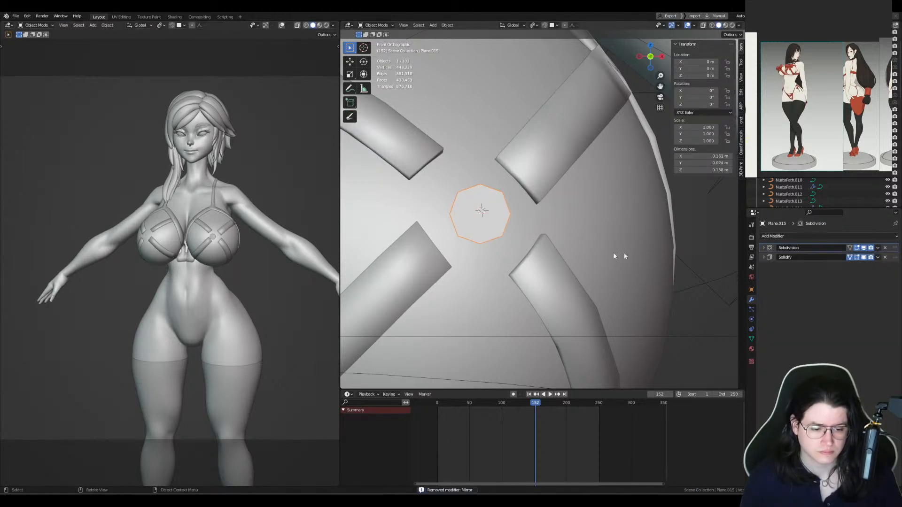
key(ctrl+m)
key(x)
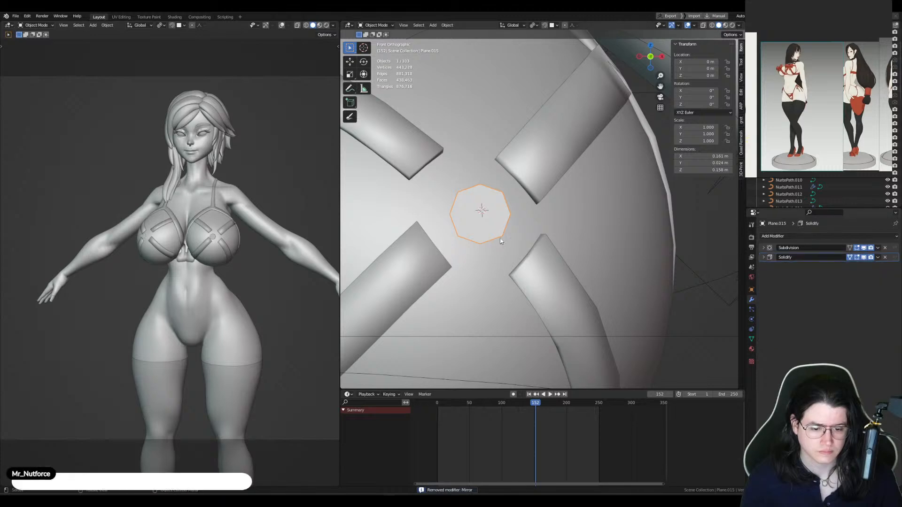
key(ctrl+alt+shift+c)
key(ctrl+m)
drag(894, 267, 894, 248)
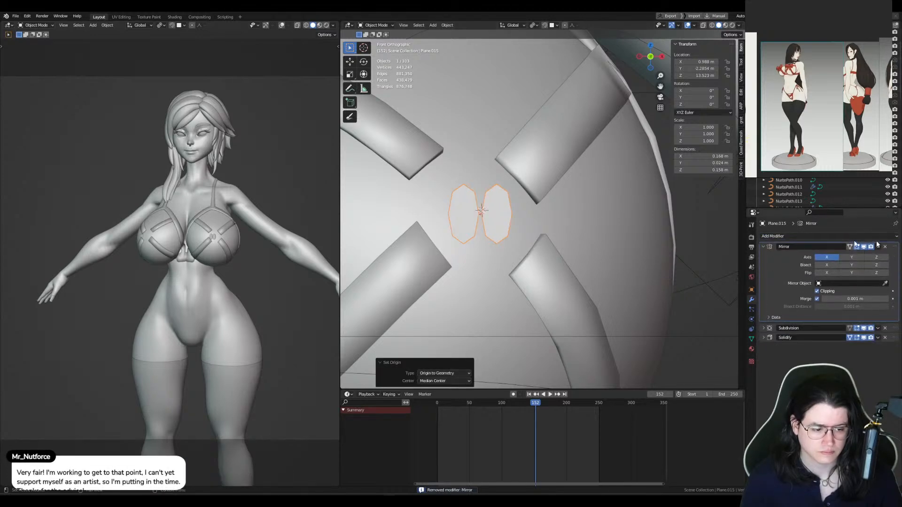
Step: Extrude the piece's upper and lower edges back along Y by about 0.071 m, and extrude them once more in place
key(Tab)
click(494, 181)
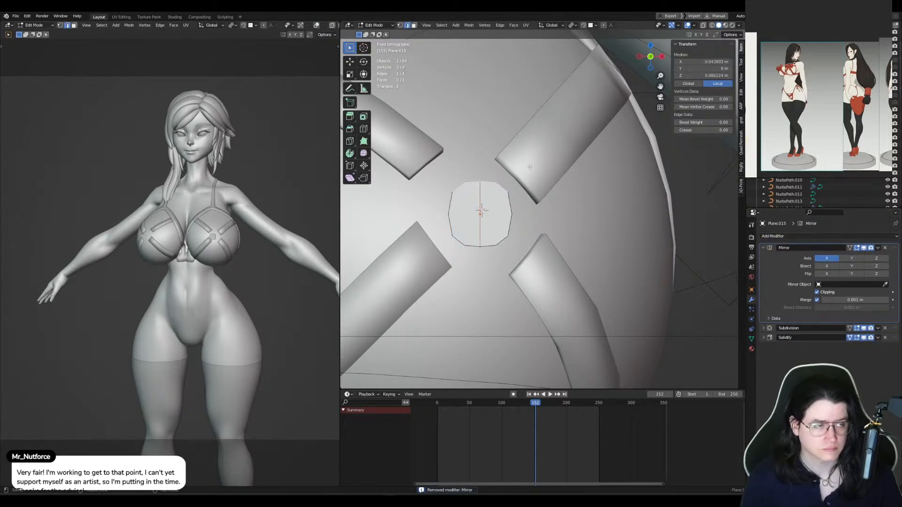
key(KP_3)
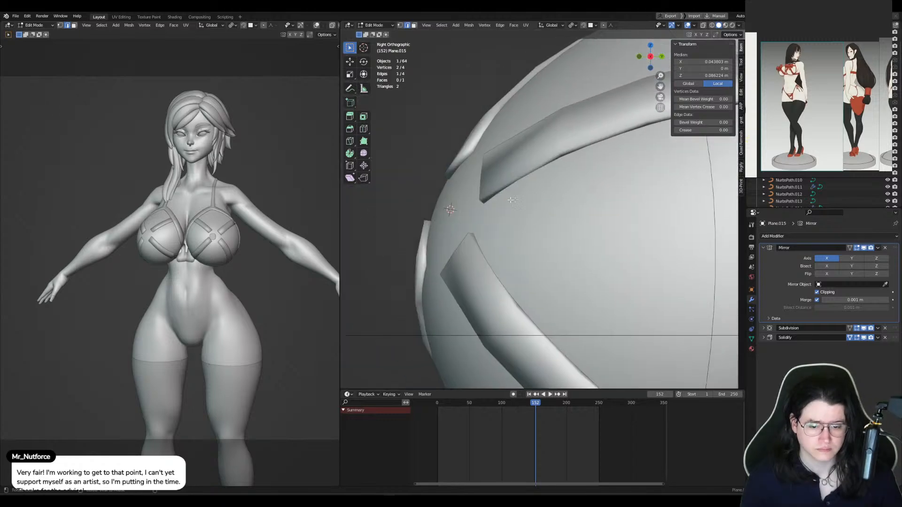
scroll(526, 185, down, 6)
key(alt+z)
scroll(463, 208, up, 4)
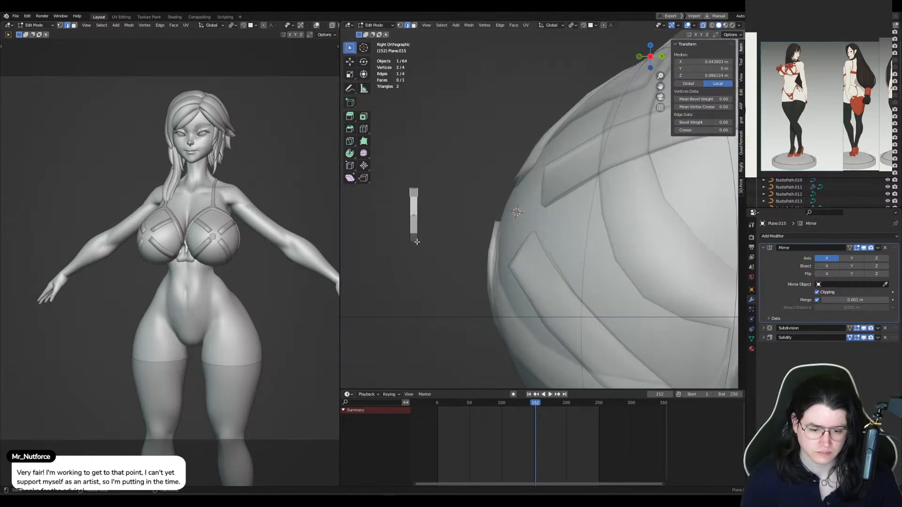
middle_drag(429, 220, 463, 188)
shift+click(404, 188)
key(e)
key(y)
click(488, 189)
key(e)
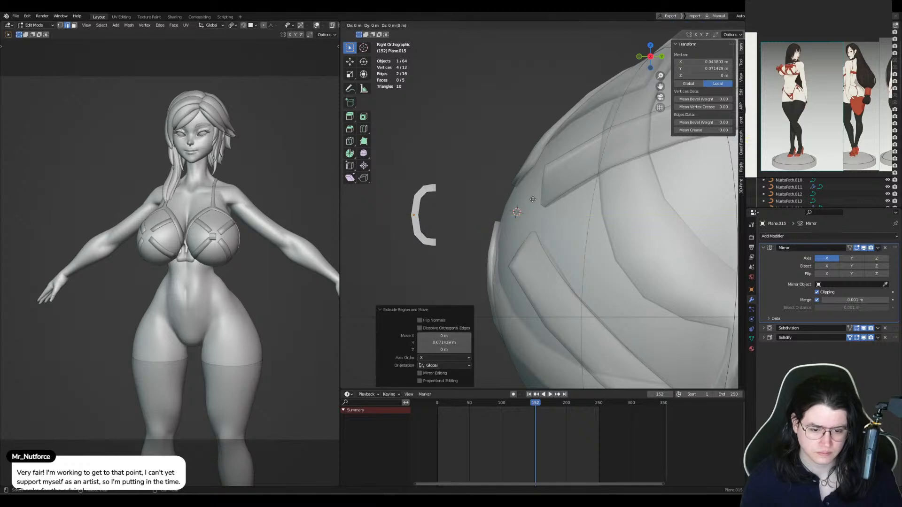
right_click(532, 199)
key(s)
right_click(536, 201)
key(s)
key(z)
right_click(483, 199)
Step: Set the pivot point to Median Point and scale the two extruded back edges together along Z to about 0.3
key(period)
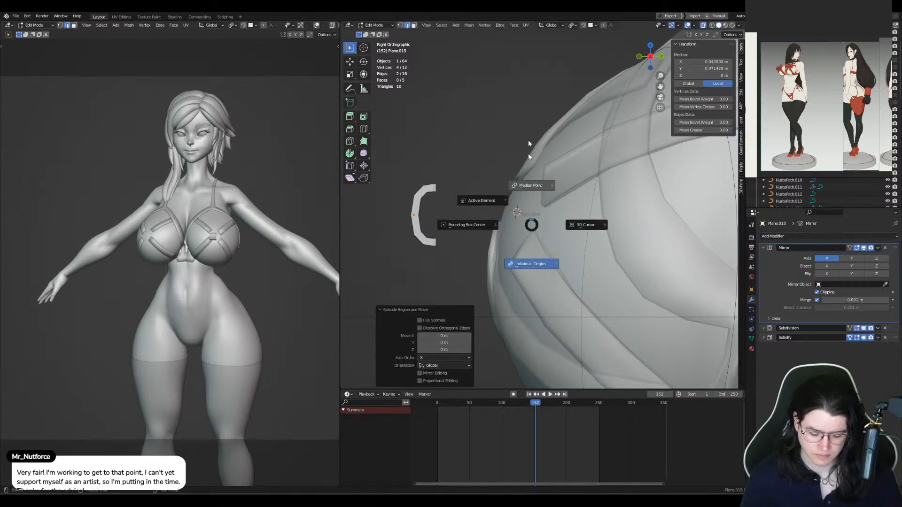
click(528, 139)
key(s)
key(z)
click(480, 196)
Step: Narrow the whole knot piece along X
alt+middle_drag(536, 197, 580, 200)
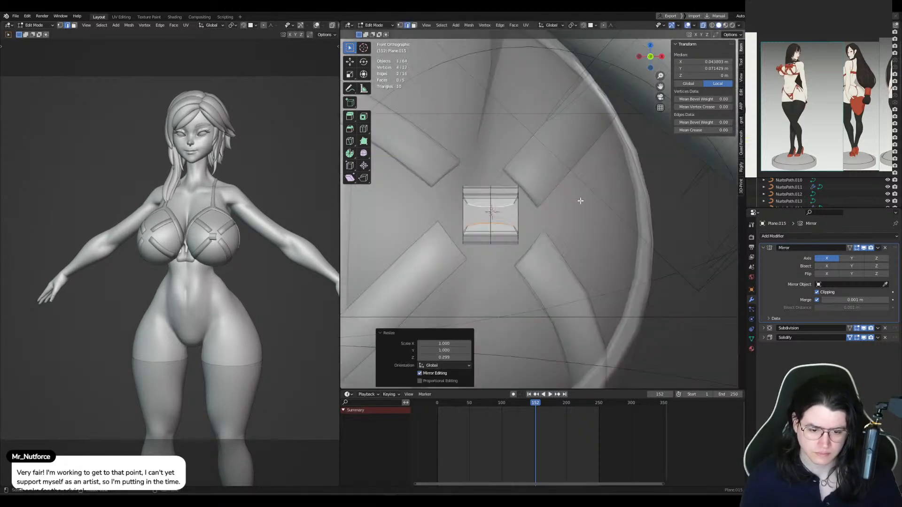
key(Tab)
key(Tab)
key(a)
key(s)
key(x)
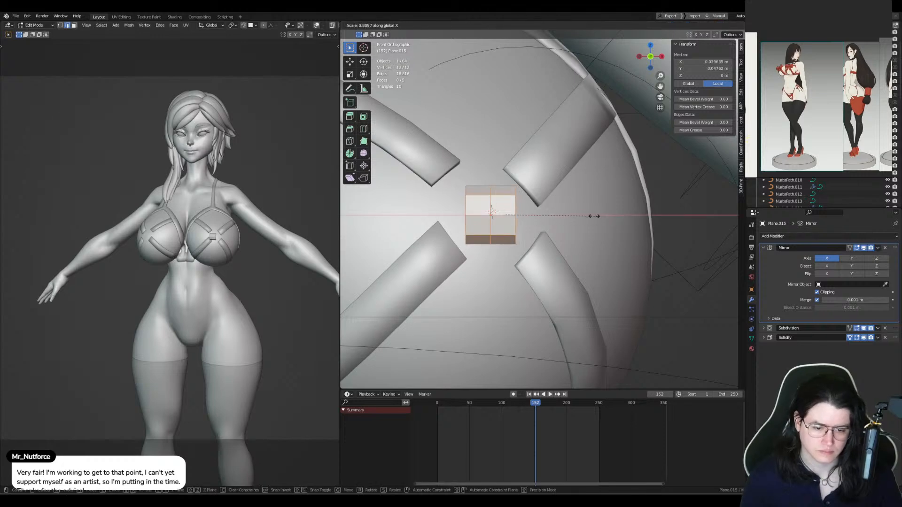
click(569, 211)
Step: Add one centred loop cut across the front of the knot and widen it along X so the sides bulge
key(ctrl+r)
click(506, 223)
right_click(506, 224)
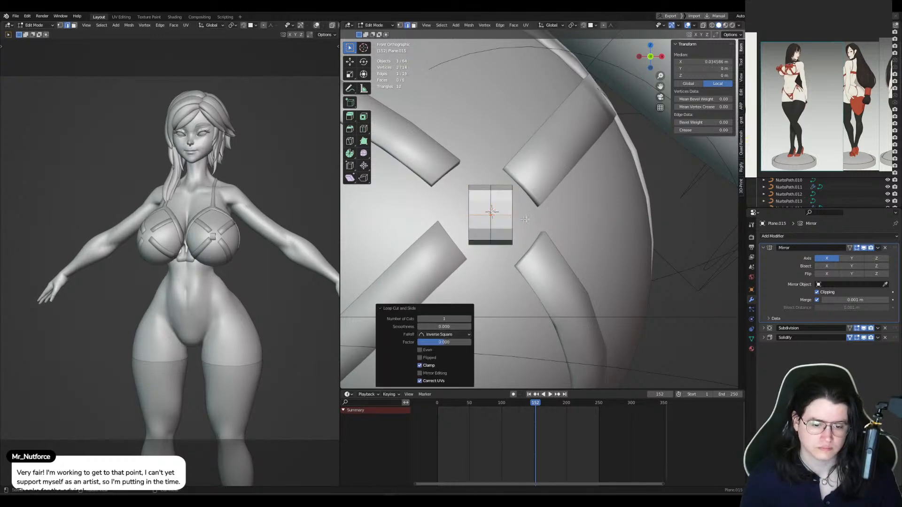
key(s)
key(x)
click(579, 216)
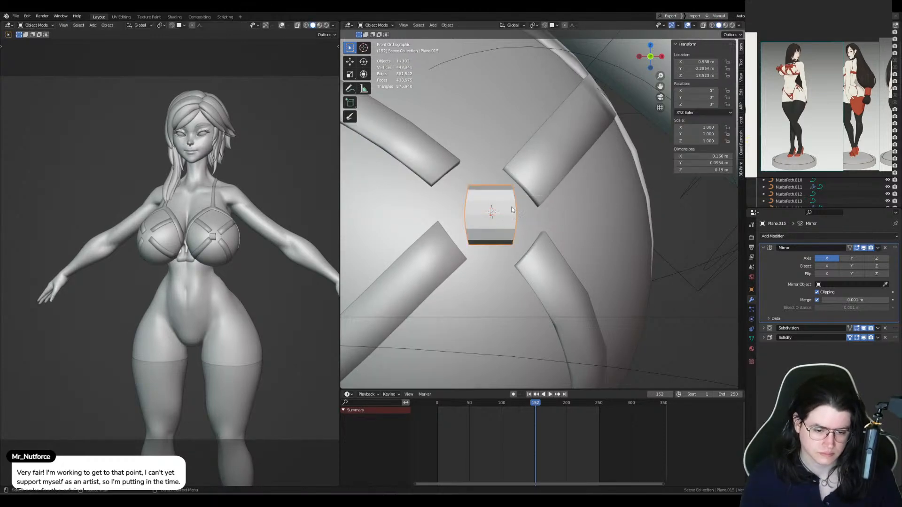
Step: Duplicate one knot edge beside the knot and extrude it outward by about 0.288 m in X and 0.073 m in Z
middle_drag(579, 216, 530, 219)
click(424, 219)
key(shift+d)
click(507, 219)
key(KP_1)
key(e)
click(638, 193)
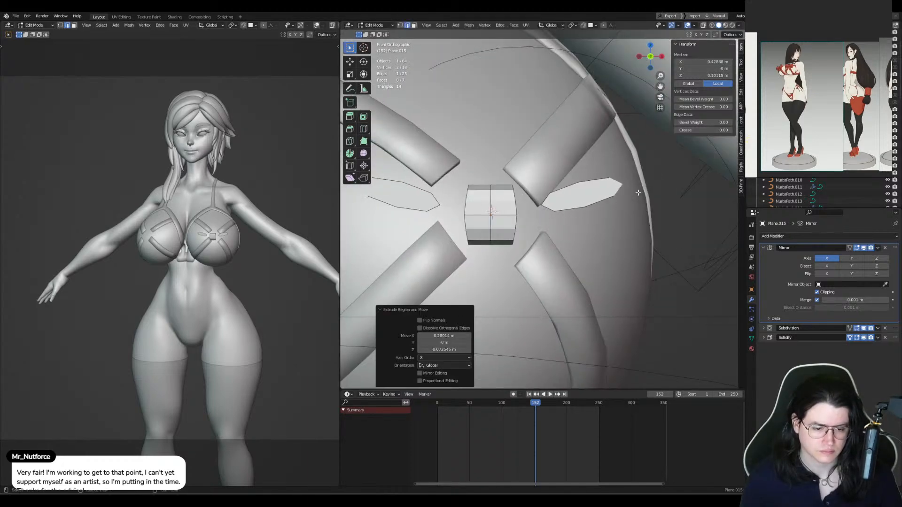
Step: Move the new side face's lower edge down and reposition its inner edge next to the knot
click(583, 201)
key(g)
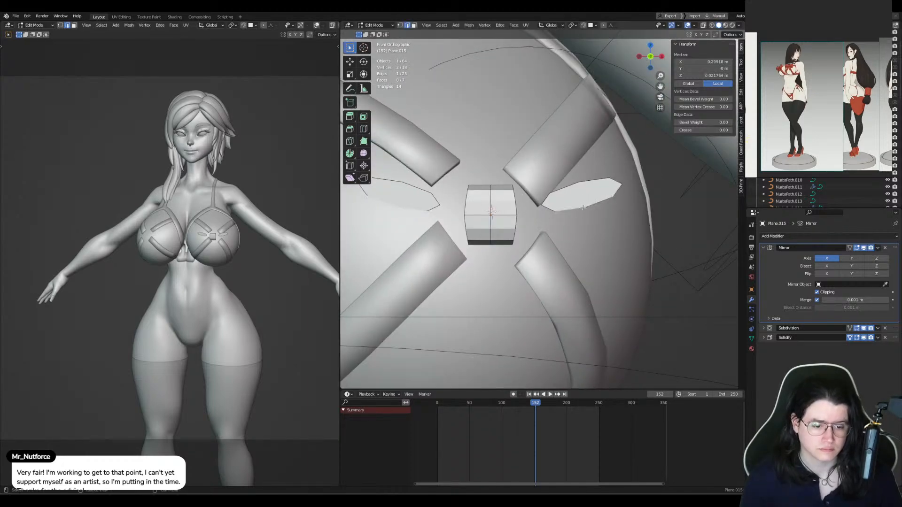
click(584, 217)
click(544, 213)
key(g)
click(525, 215)
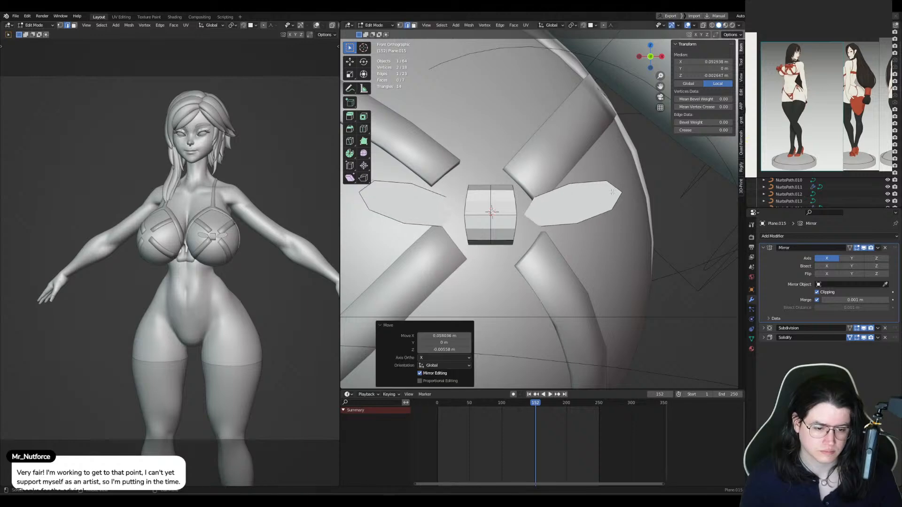
Step: Scale the side face's outer edge along Z to about three times its height and move it outward by about 0.012 m
click(628, 193)
key(s)
right_click(636, 193)
key(s)
key(z)
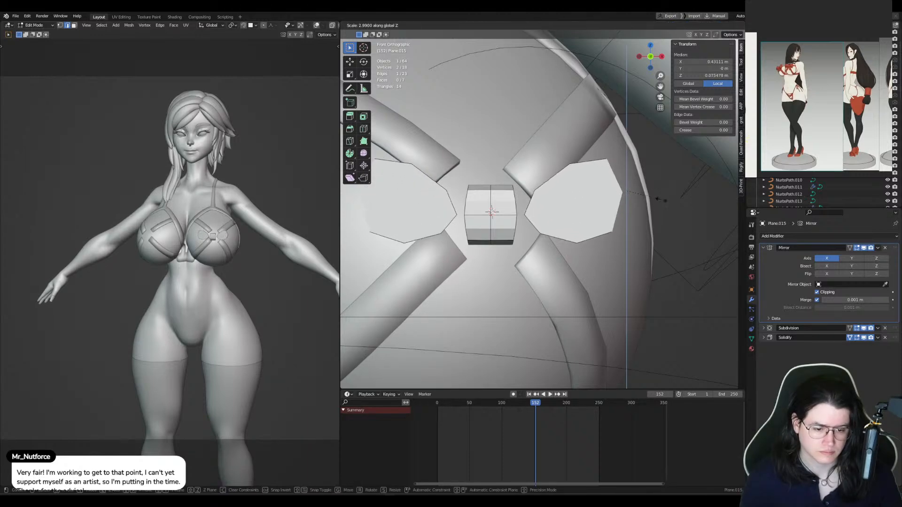
click(615, 201)
key(g)
click(620, 199)
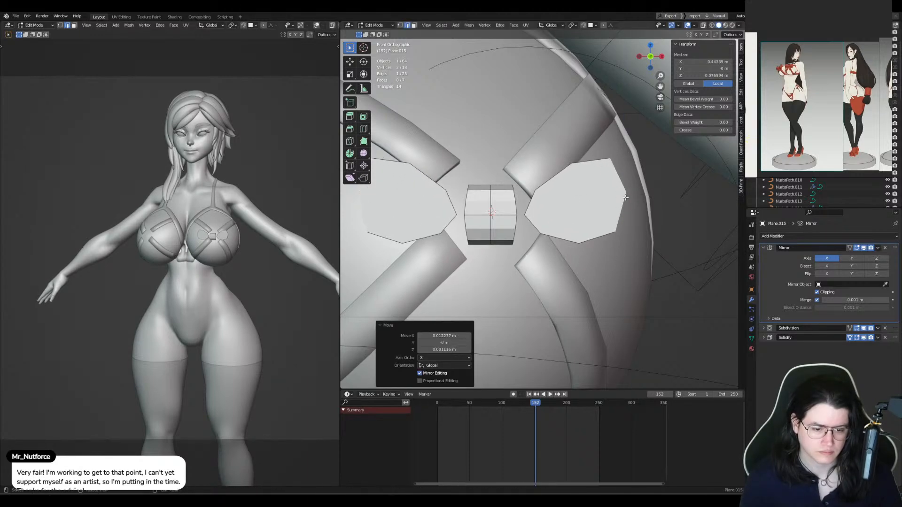
Step: Select the whole side face and extrude it back along Y by about 0.24 m
key(ctrl+l)
key(KP_3)
key(e)
key(y)
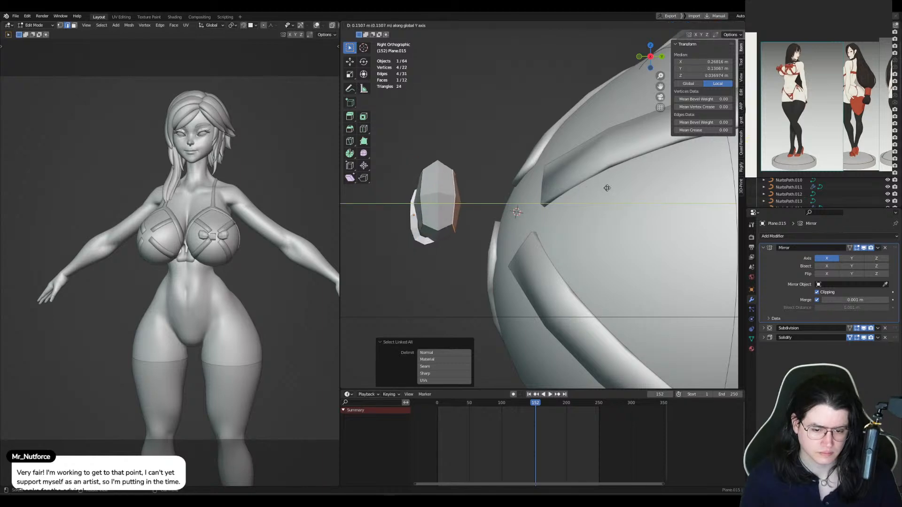
click(604, 187)
Step: Delete the upper and lower faces of the extruded side block to leave an open bow loop
middle_drag(604, 187, 476, 206)
click(461, 210)
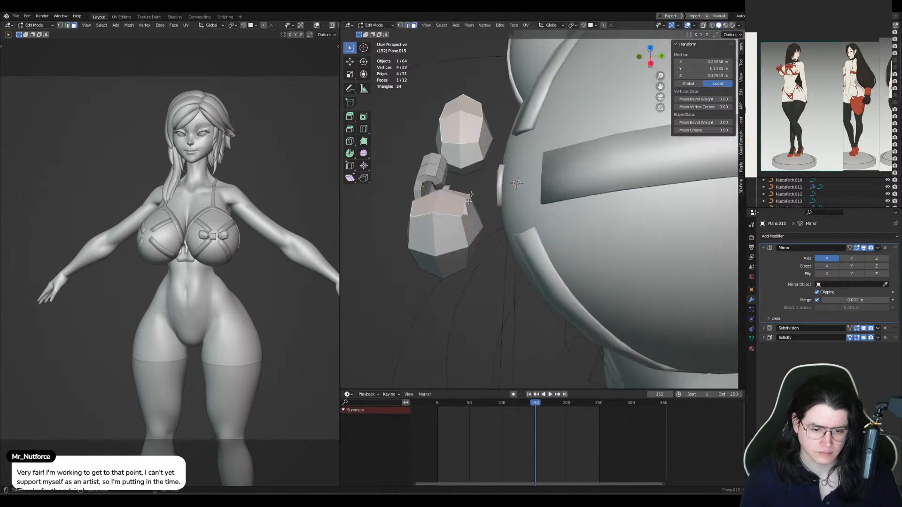
alt+drag(460, 210, 466, 184)
shift+click(452, 184)
key(x)
click(453, 184)
Step: Move the bow loop's outer upper corner inward and adjust its outer lower corner, front and back vertices together
key(KP_1)
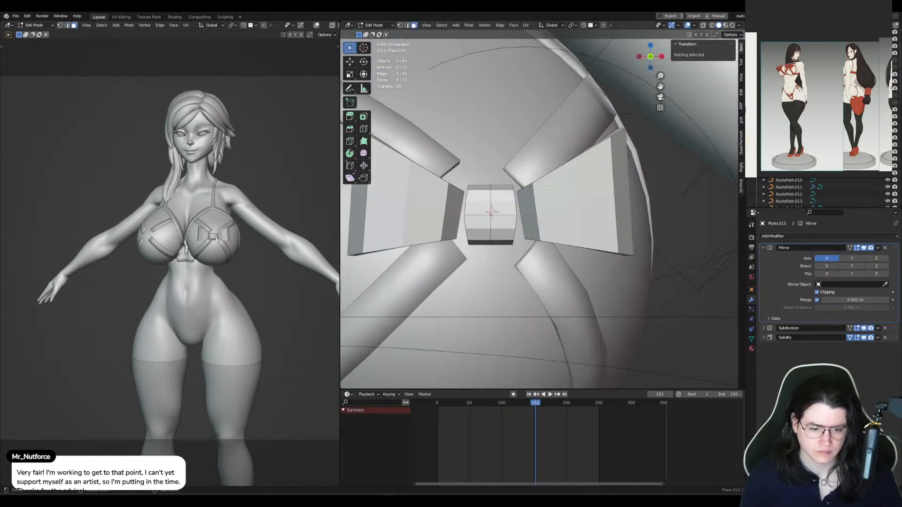
middle_drag(522, 217, 651, 161)
key(1)
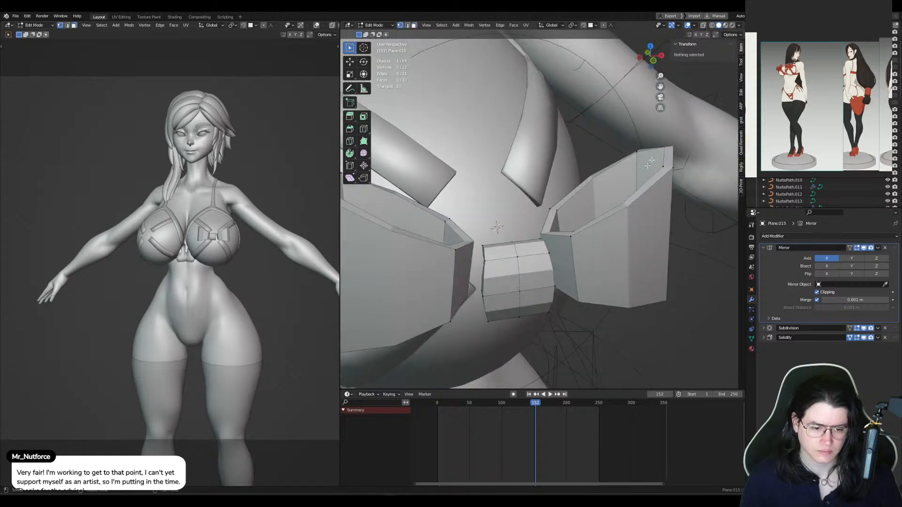
key(KP_1)
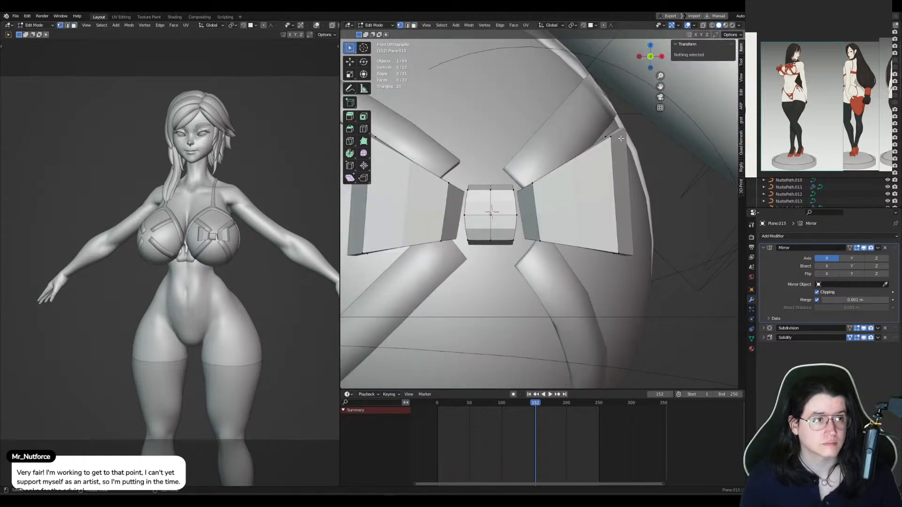
click(618, 129)
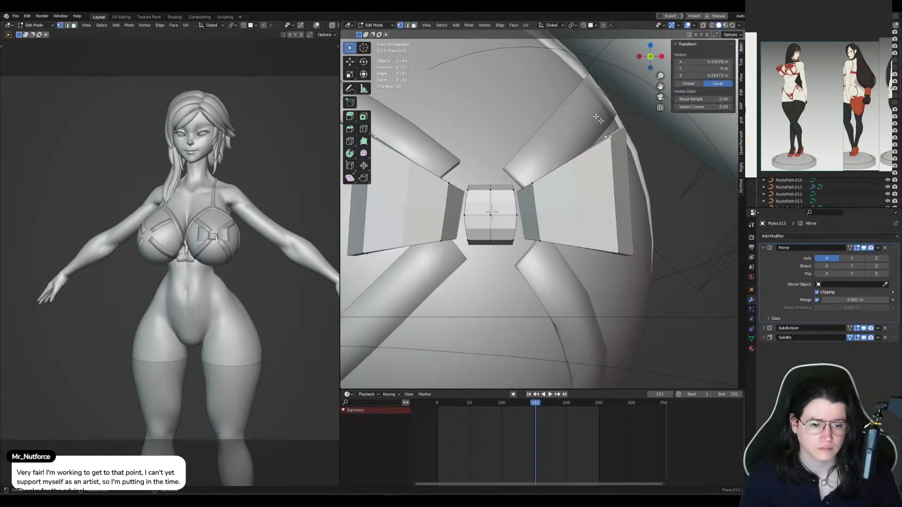
key(alt+z)
key(alt+z)
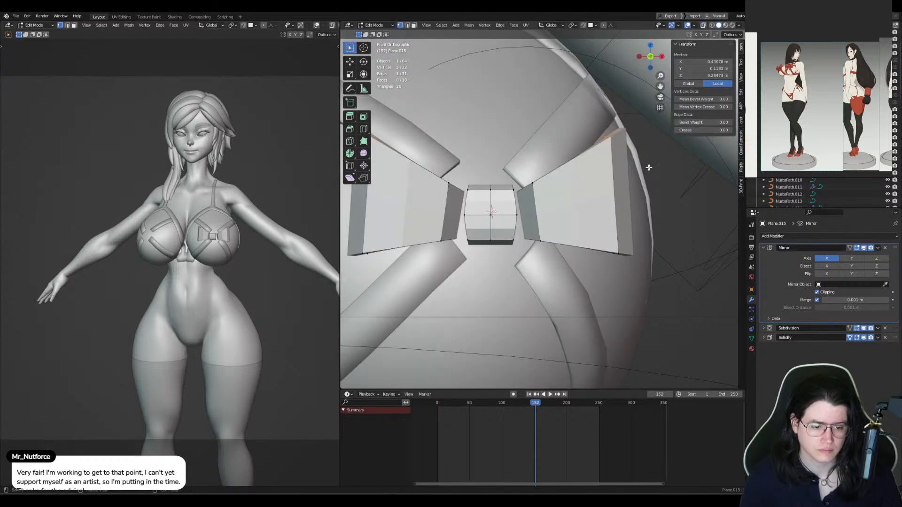
click(616, 254)
key(g)
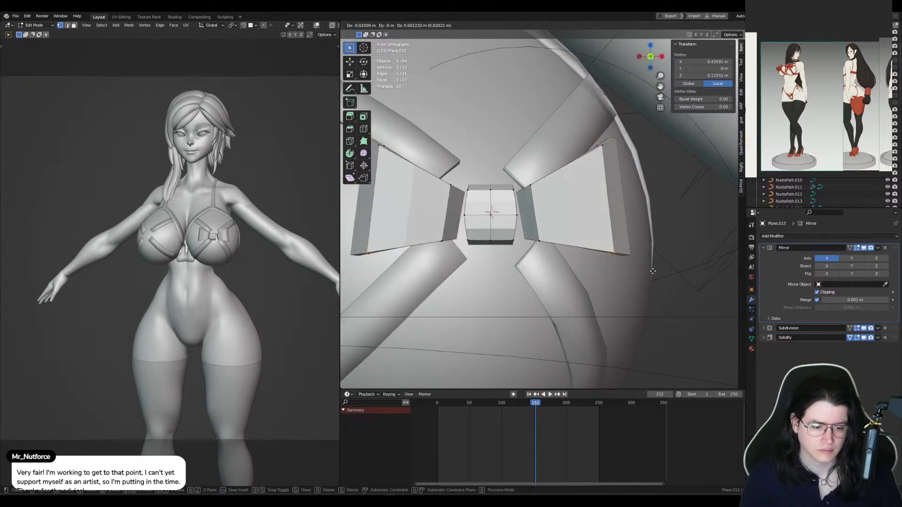
click(645, 268)
Step: Move the bow loop's front, back and inner faces toward the knot along X by about 0.047 m
key(3)
key(alt+z)
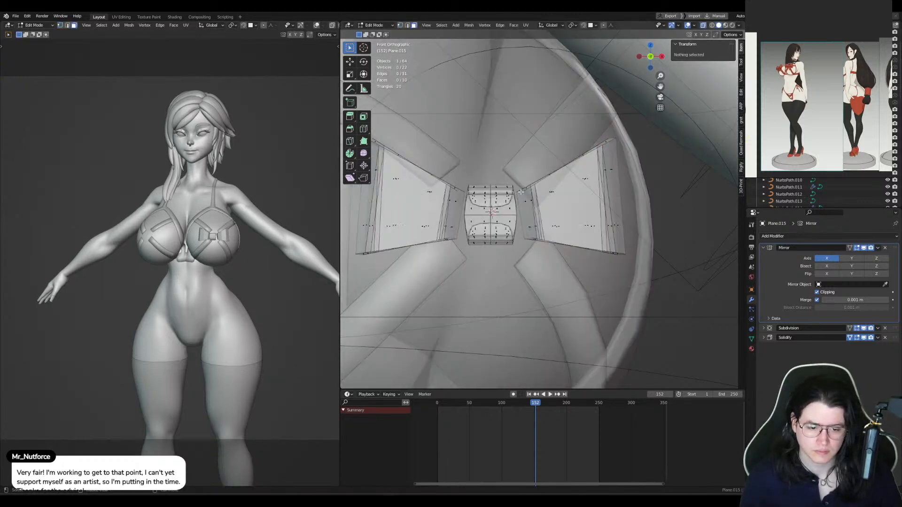
drag(555, 251, 582, 256)
key(alt+z)
key(g)
key(x)
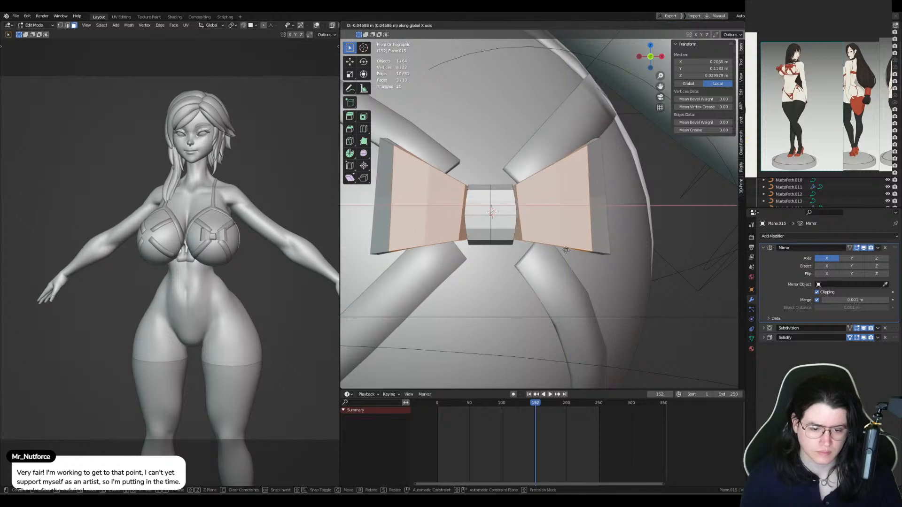
click(565, 248)
key(s)
key(z)
key(Escape)
Step: Separate the central knot into its own object and reopen the bow loops' mesh for editing with X-ray on
key(alt+z)
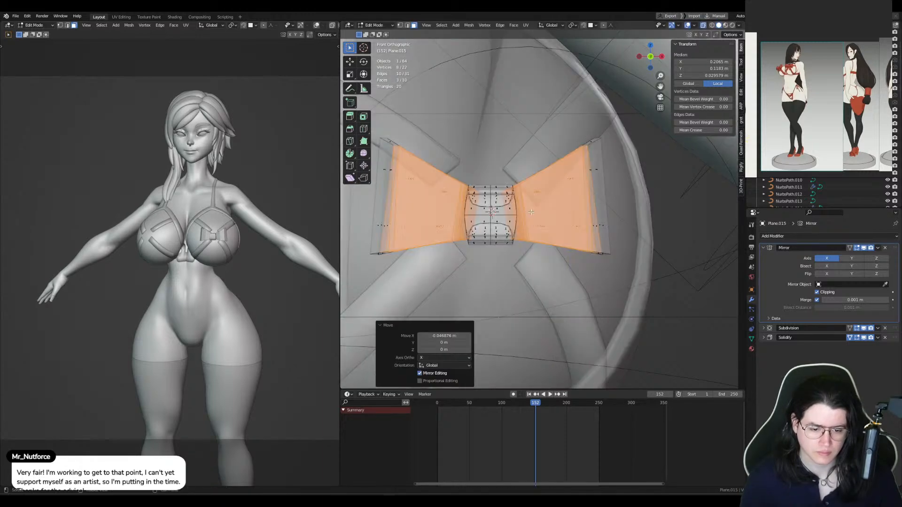
click(497, 201)
key(ctrl+l)
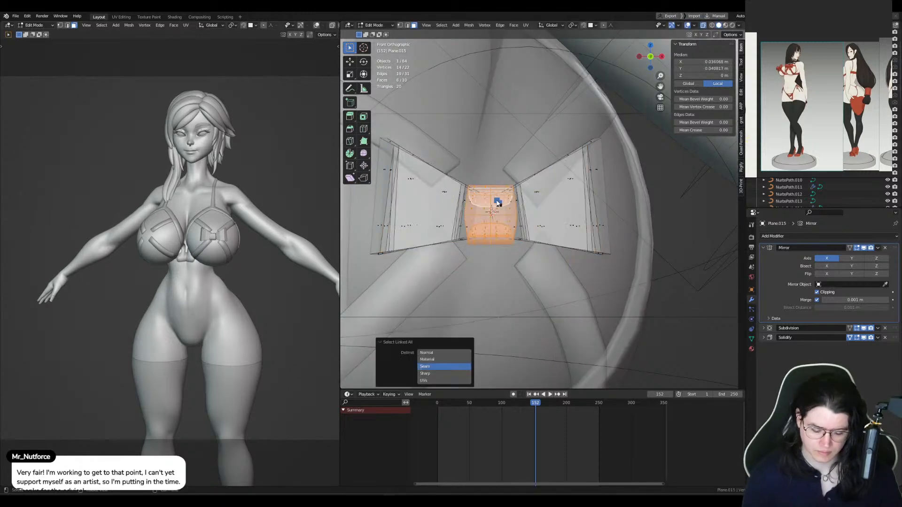
key(p)
click(498, 203)
key(Tab)
click(563, 210)
key(alt+z)
click(562, 211)
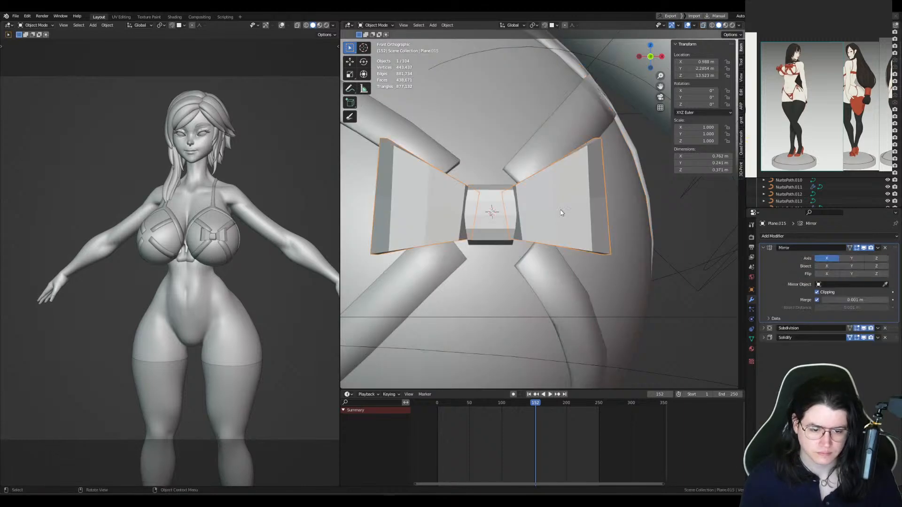
key(Tab)
key(alt+z)
Step: Try to scale the bow loop's inner vertices along Z by a factor of 0.716
drag(491, 177, 527, 261)
key(s)
key(z)
click(604, 256)
key(g)
key(x)
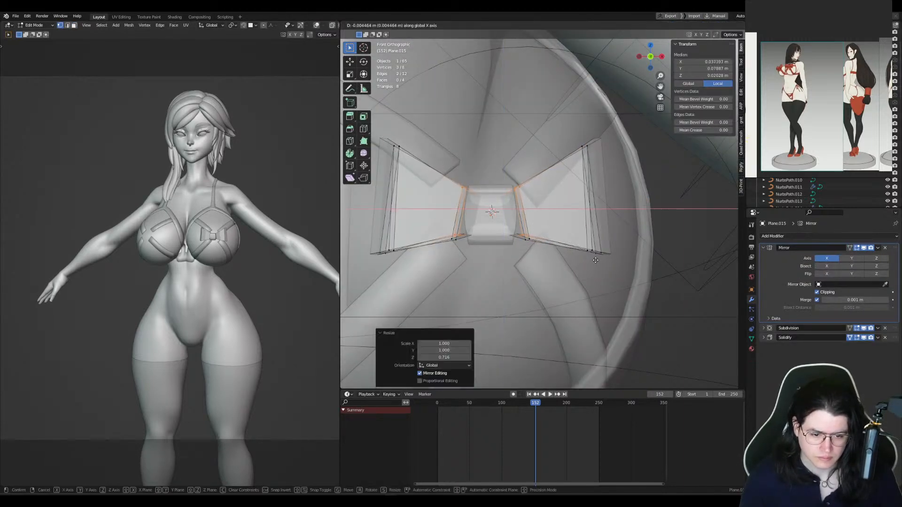
right_click(596, 260)
key(ctrl+z)
Step: Scale the bow loop's complete inner end along Z by about 0.78 and shift it toward the centre along X
drag(489, 174, 539, 270)
key(s)
key(z)
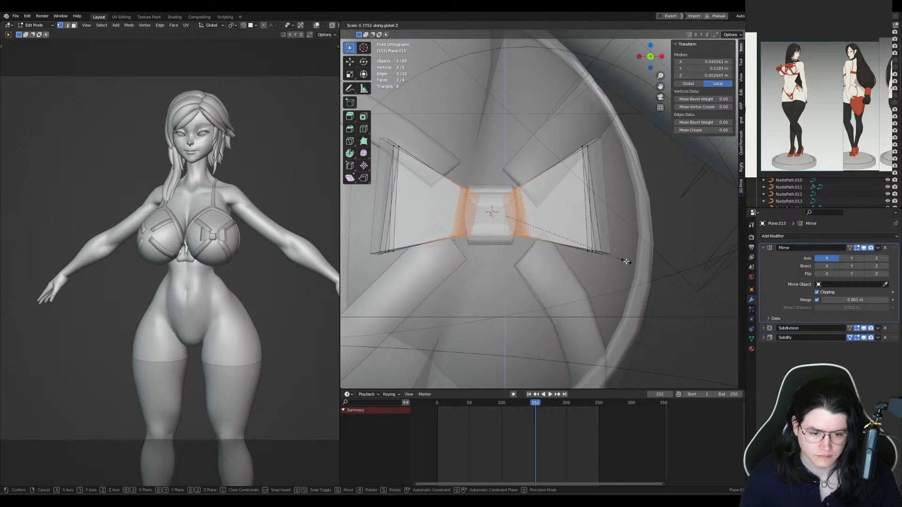
click(626, 261)
key(g)
key(x)
click(631, 263)
Step: Rotate the bow loop's inner end by about 10° and move it inward along X by about 0.003 m
key(r)
click(644, 287)
key(g)
key(x)
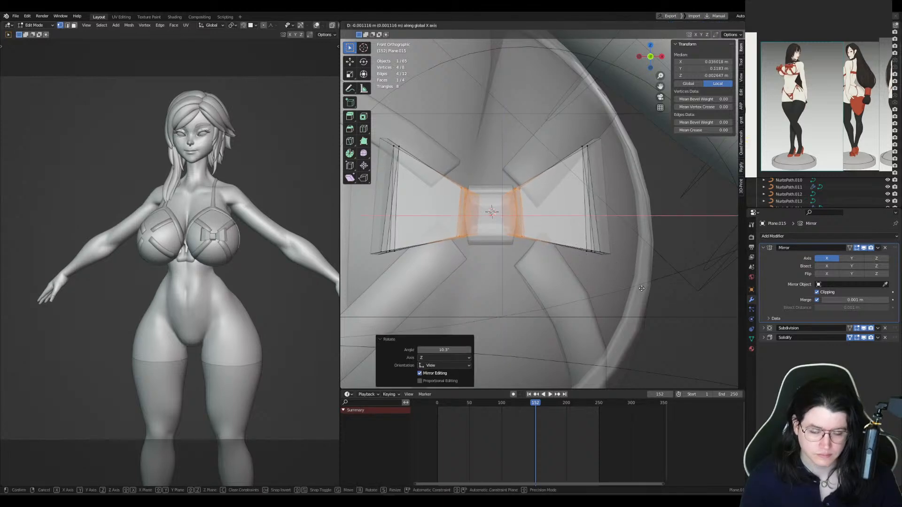
click(642, 288)
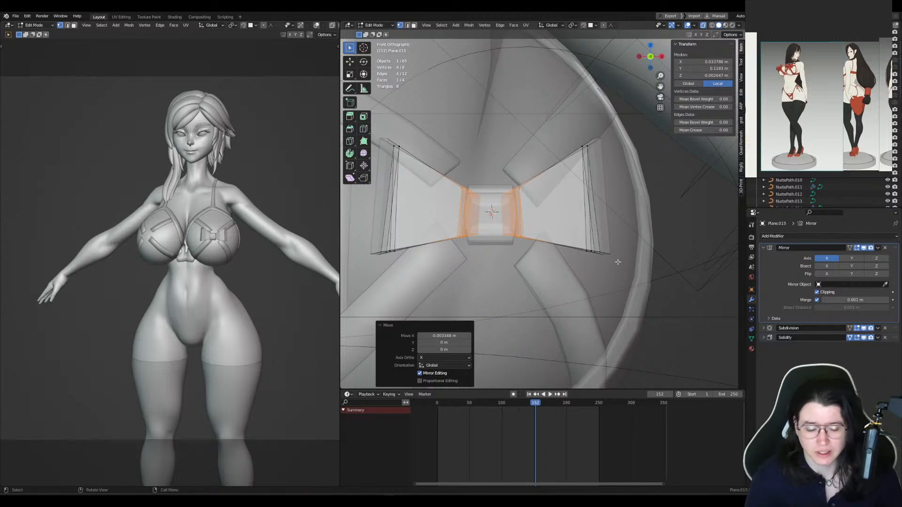
Step: Lower the bow loop's bottom outer corner by about 0.04 m along Z and move it inward about 0.016 m along X
click(595, 247)
key(g)
key(z)
click(647, 281)
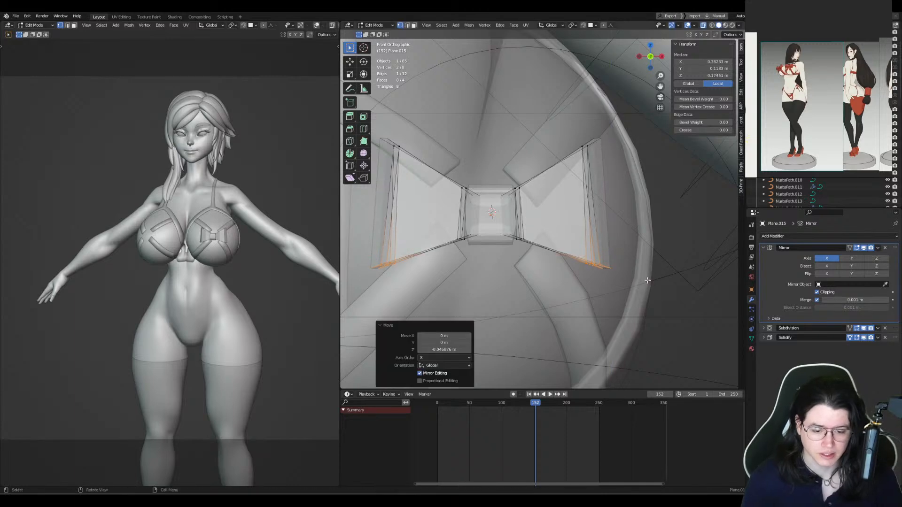
key(g)
key(x)
click(639, 280)
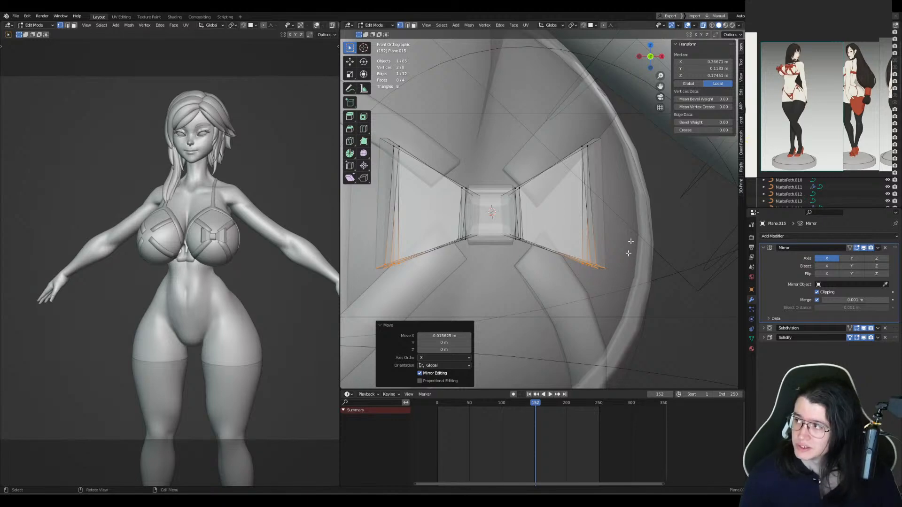
Step: Move the bow loop's upper outer corner inward along X by about 0.009 m
key(alt+z)
drag(569, 131, 607, 159)
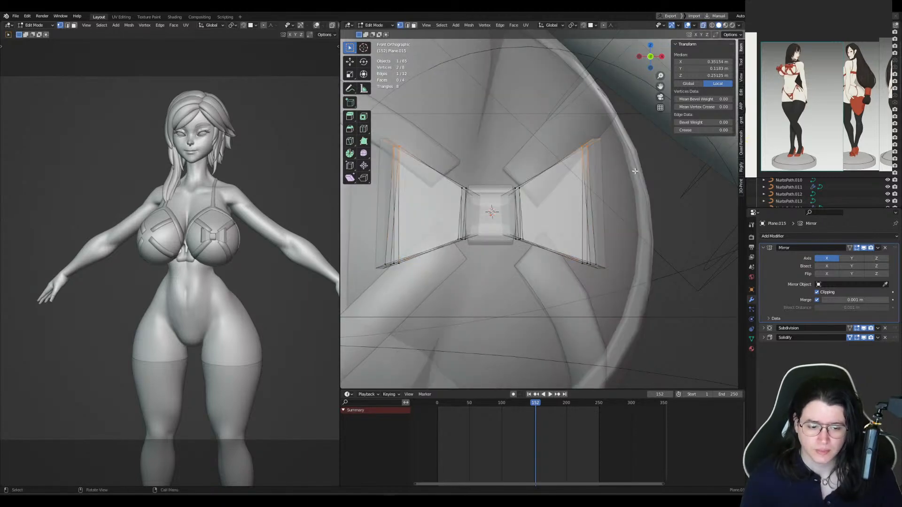
key(g)
key(x)
click(611, 162)
alt+middle_drag(640, 168, 607, 183)
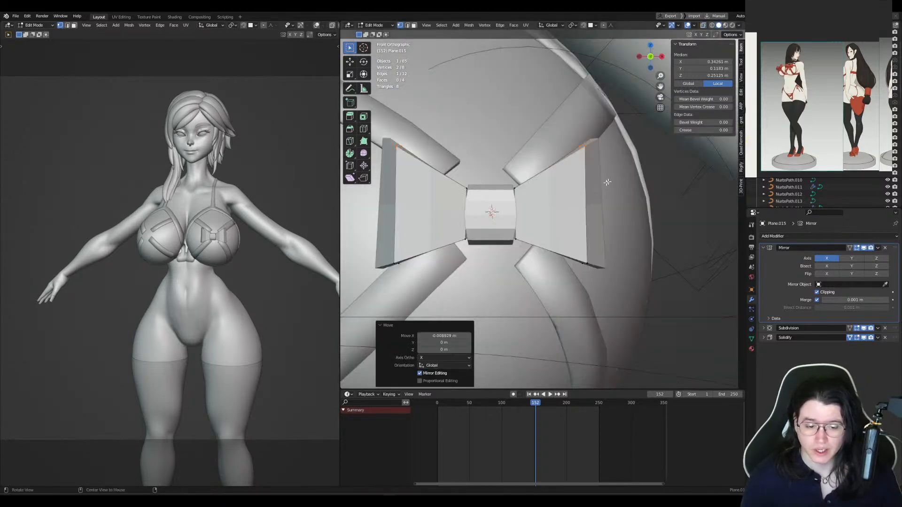
Step: Add one centred horizontal loop cut around the bow loop
click(586, 208)
right_click(612, 212)
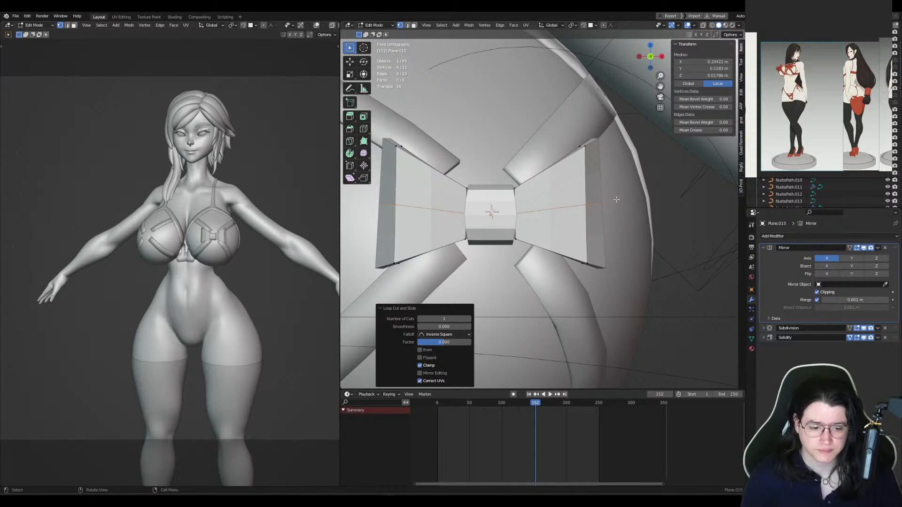
key(alt+z)
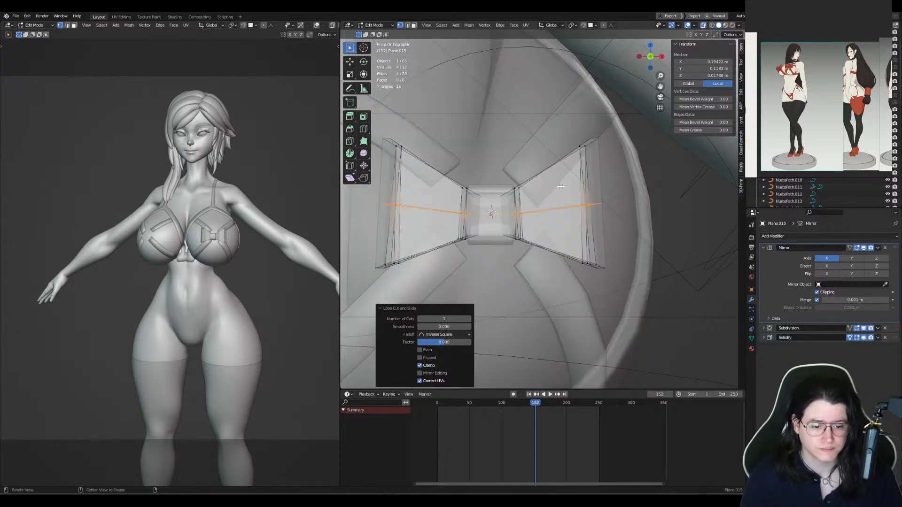
Step: Move the new cut's outer edge inward along X by about 0.04 m and crease it to 1
click(559, 208)
key(alt+z)
key(g)
key(x)
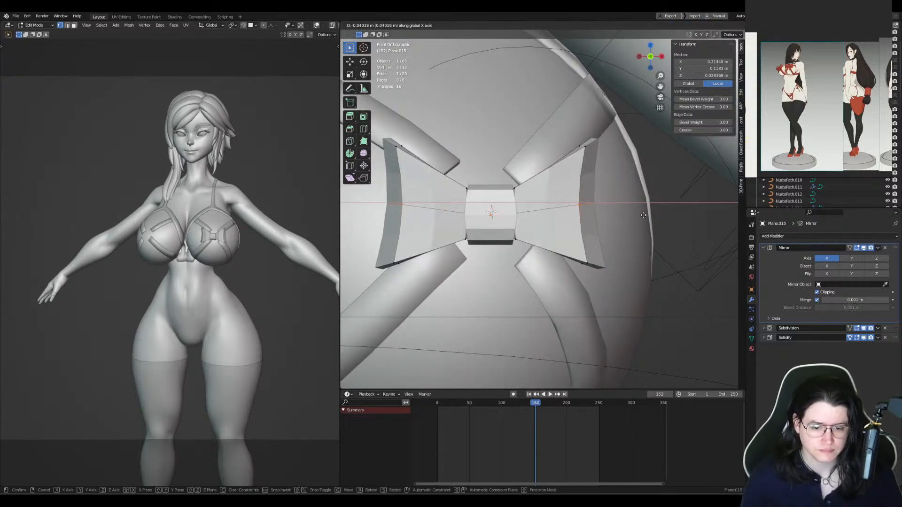
click(643, 215)
key(shift+e)
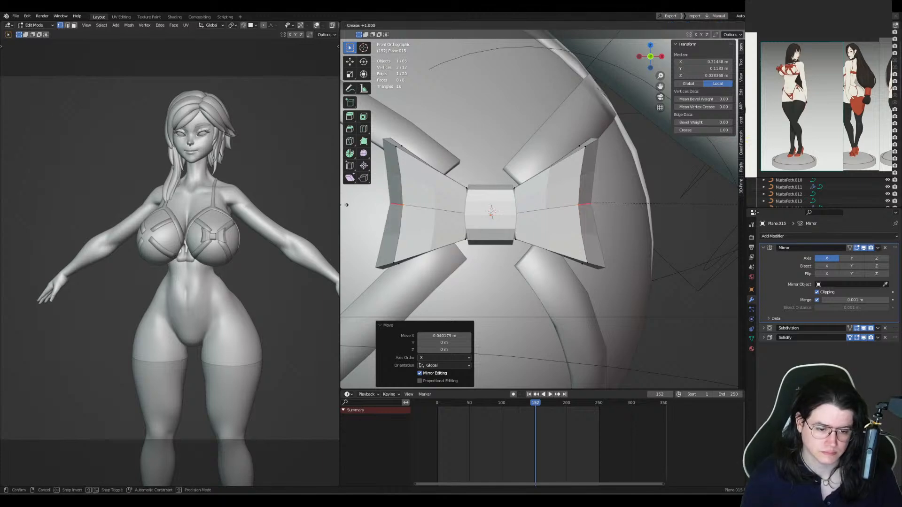
click(381, 204)
Step: Add a centred horizontal loop cut through the bow loop's upper half and move its outer edge outward along X
click(576, 186)
right_click(611, 188)
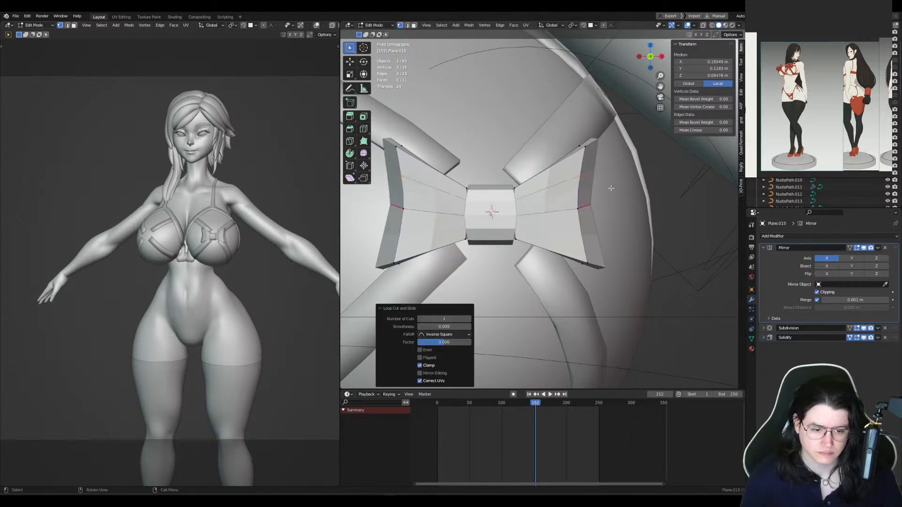
click(582, 165)
key(g)
key(x)
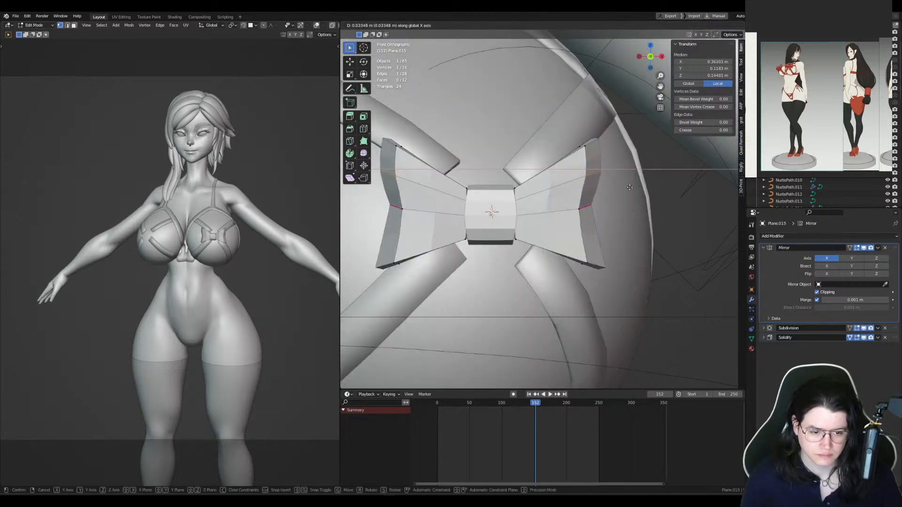
click(636, 187)
Step: Add a centred horizontal loop cut through the bow loop's lower half and move its outer edge outward about 0.05 m along X
key(ctrl+r)
click(588, 234)
right_click(589, 233)
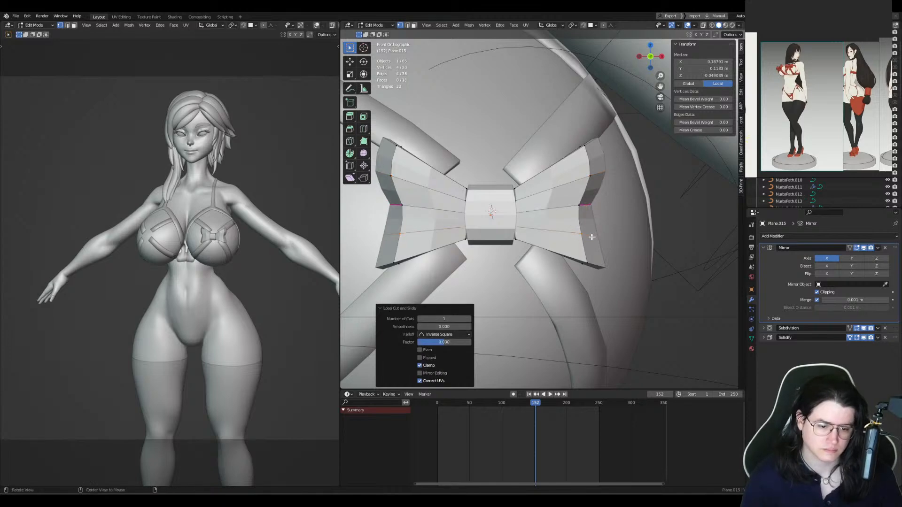
click(591, 236)
key(g)
key(x)
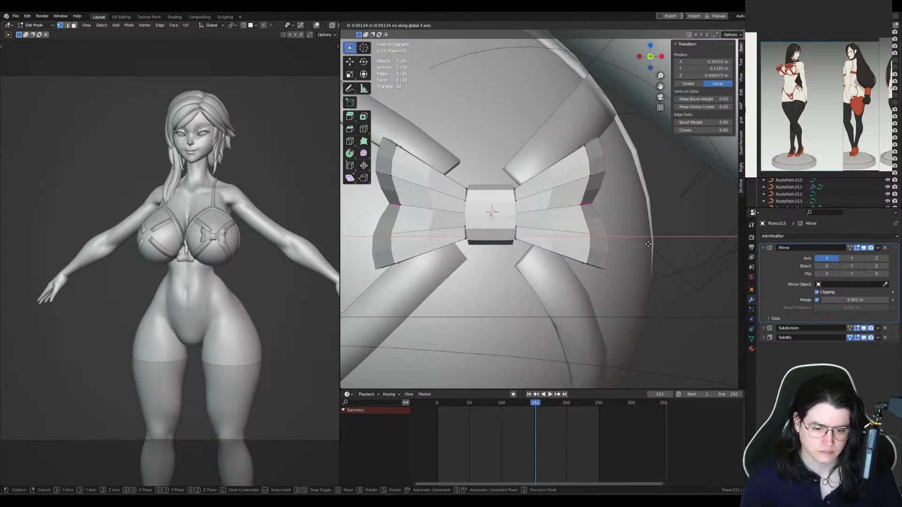
click(649, 244)
Step: Add a centred vertical loop cut around the bow loop and scale it along Z by about 1.37
key(ctrl+r)
click(555, 202)
right_click(554, 202)
key(s)
key(z)
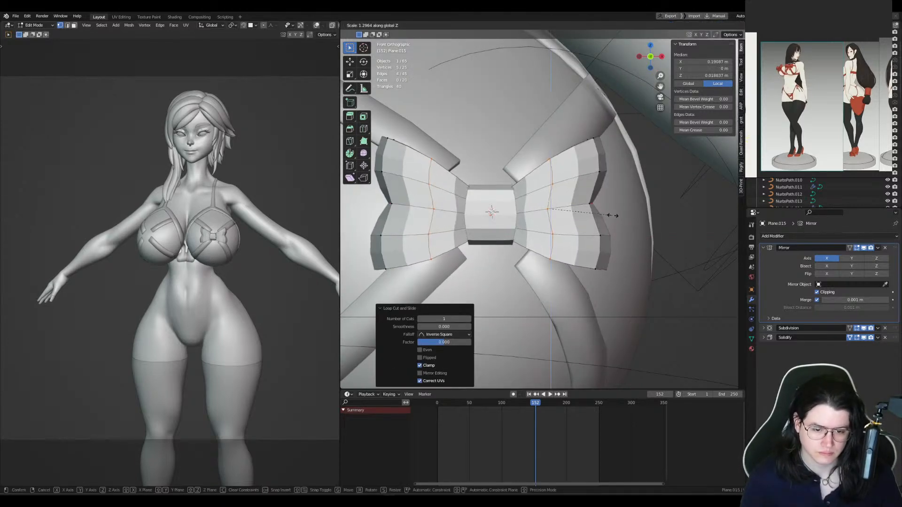
click(616, 216)
shift+middle_drag(569, 211, 576, 200)
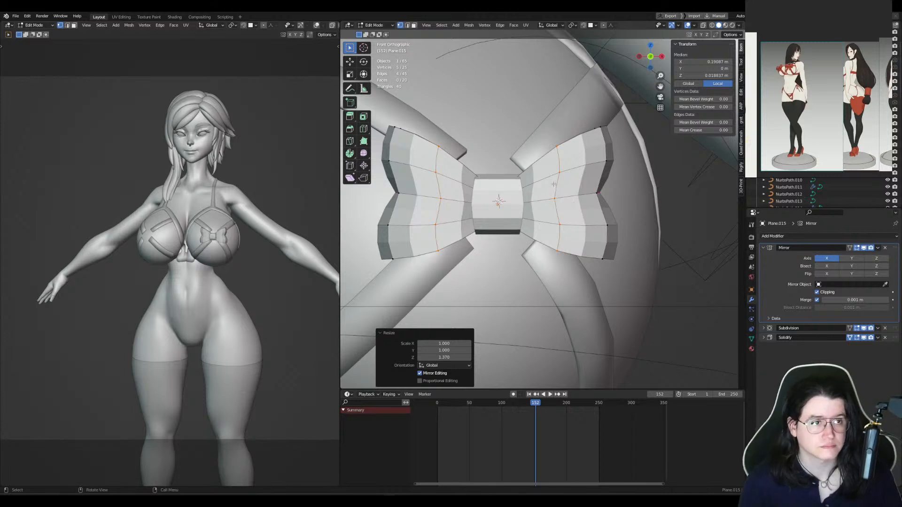
Step: Duplicate a front face of the bow loop and place it rotated below the bow as a ribbon tail
key(3)
click(550, 231)
key(shift+d)
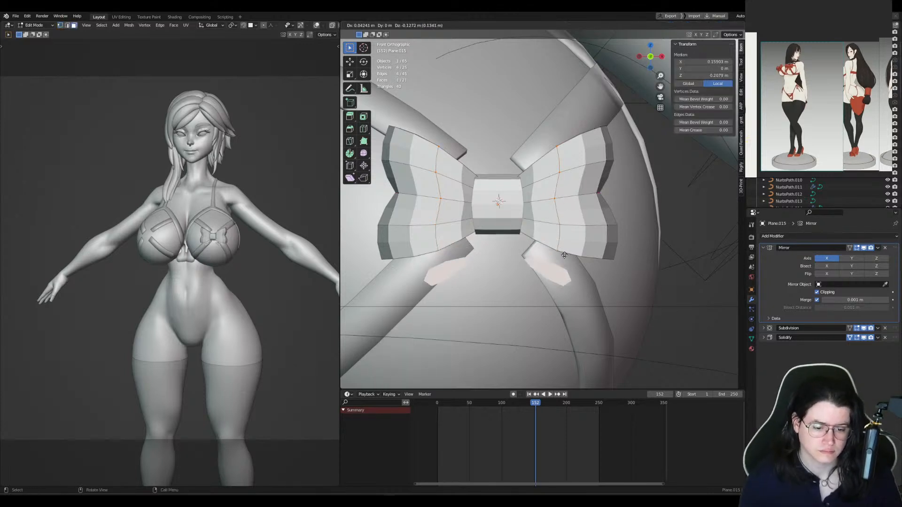
click(566, 263)
key(r)
click(591, 272)
Step: Crease the ribbon tail's edges to 1 and shift its top corner vertices to square off and widen the upper end
key(2)
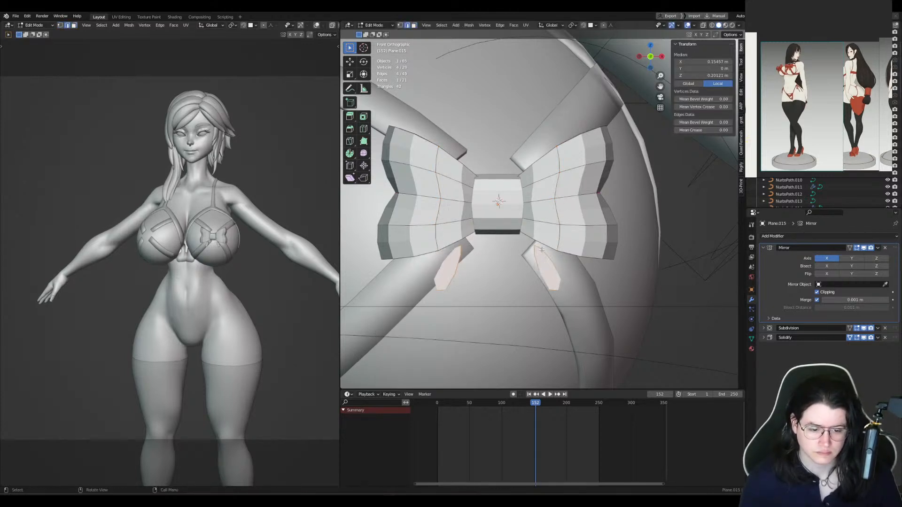
key(shift+e)
click(632, 252)
key(1)
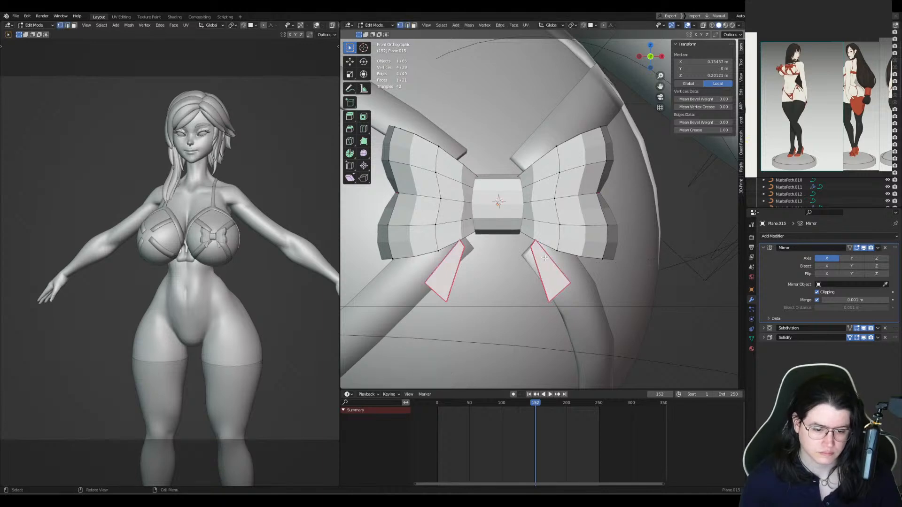
click(527, 247)
key(g)
click(520, 252)
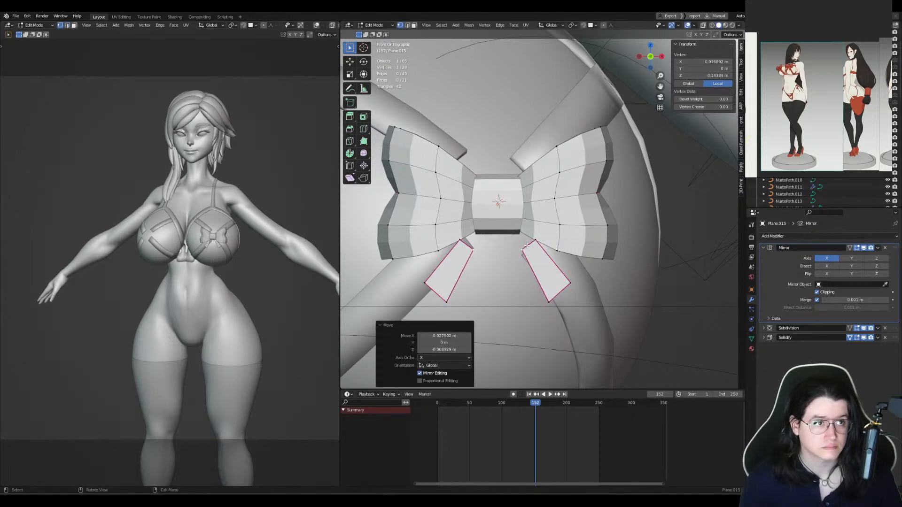
key(g)
click(533, 242)
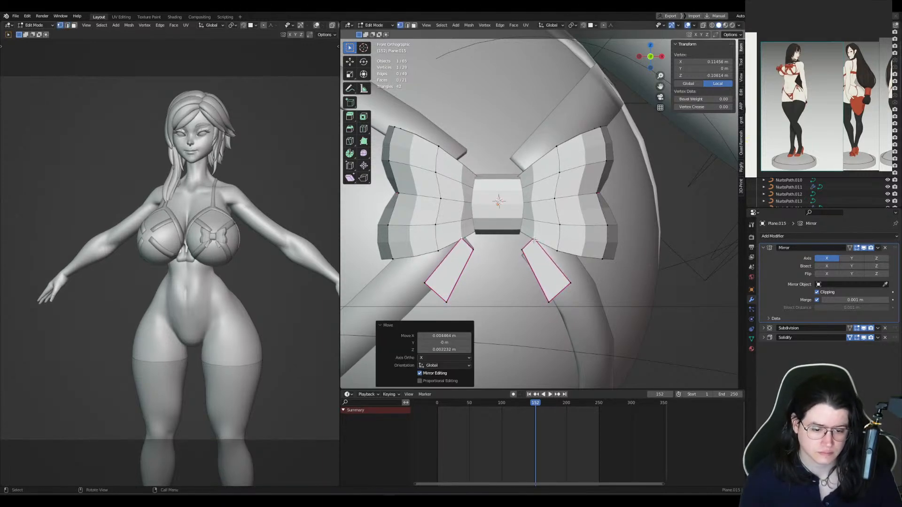
Step: Add a loop cut across the ribbon tail's middle, then rotate and move it outward to give the tail a curve
key(ctrl+r)
click(548, 264)
right_click(549, 265)
key(r)
click(573, 273)
key(g)
click(579, 271)
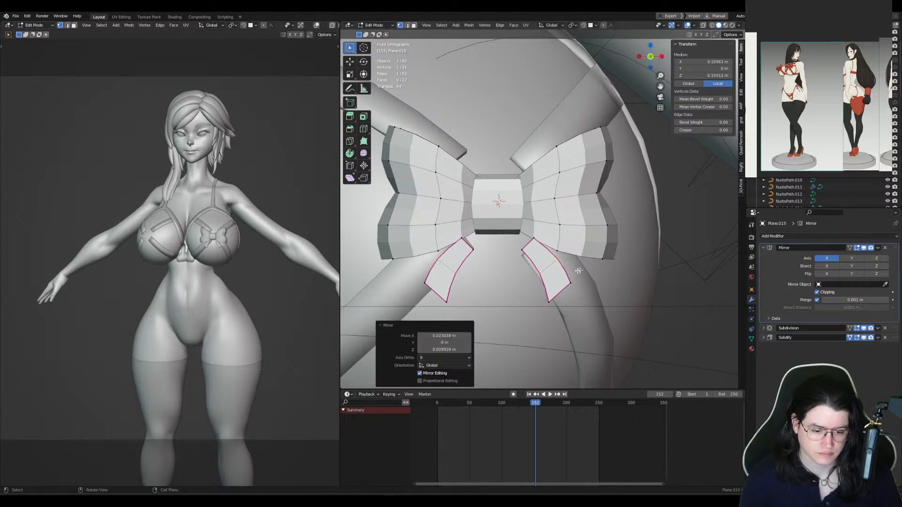
Step: Move the whole ribbon tail up beside the knot and shift it along Y by about 0.021 m
key(ctrl+l)
key(g)
click(562, 260)
key(KP_3)
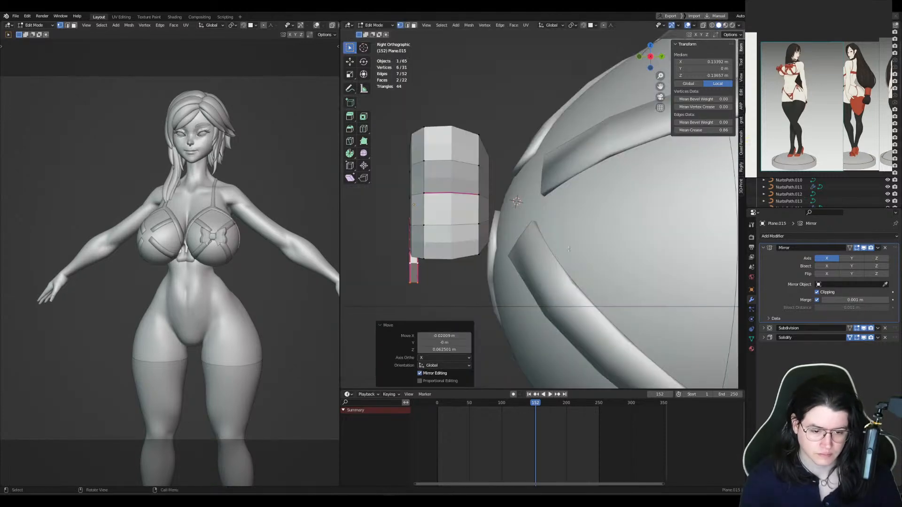
key(g)
key(y)
click(576, 249)
Step: Rotate the ribbon tail about 28° in top view and move it so its upper end sits against the knot
key(KP_7)
key(r)
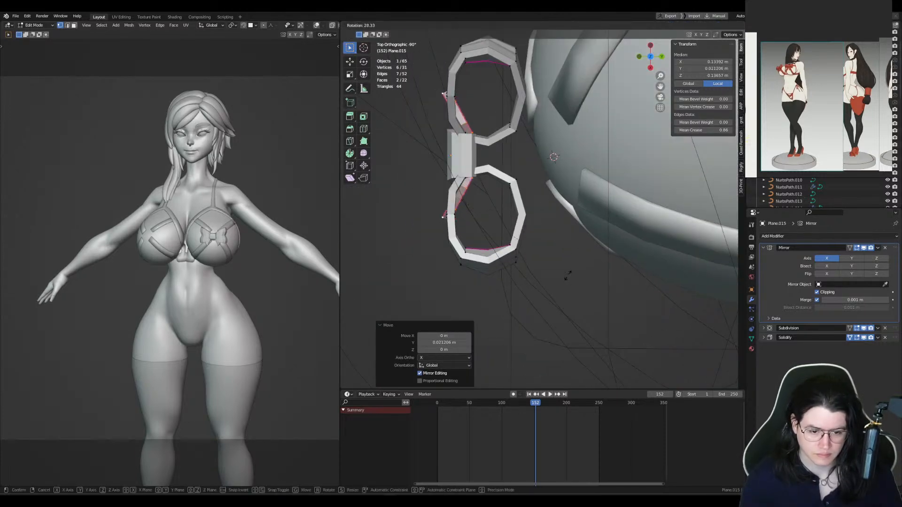
click(569, 275)
key(g)
click(551, 276)
middle_drag(552, 276, 583, 257)
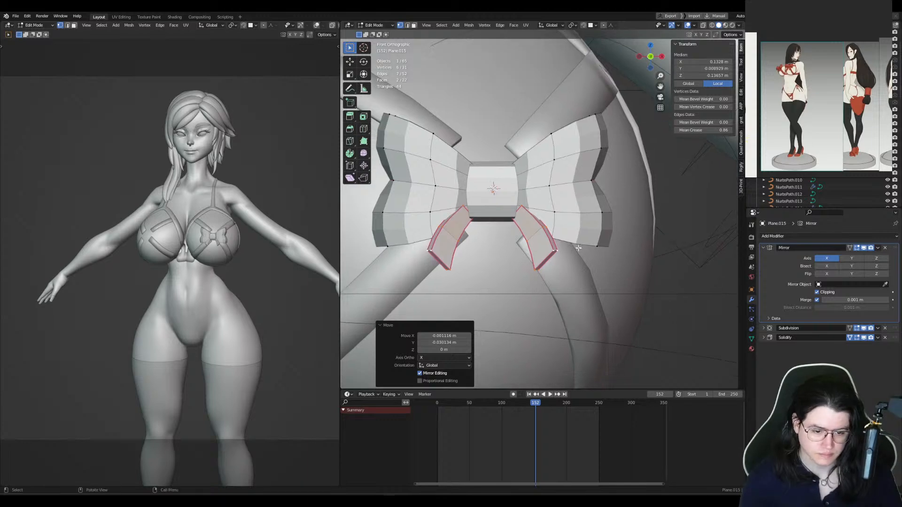
key(g)
click(533, 205)
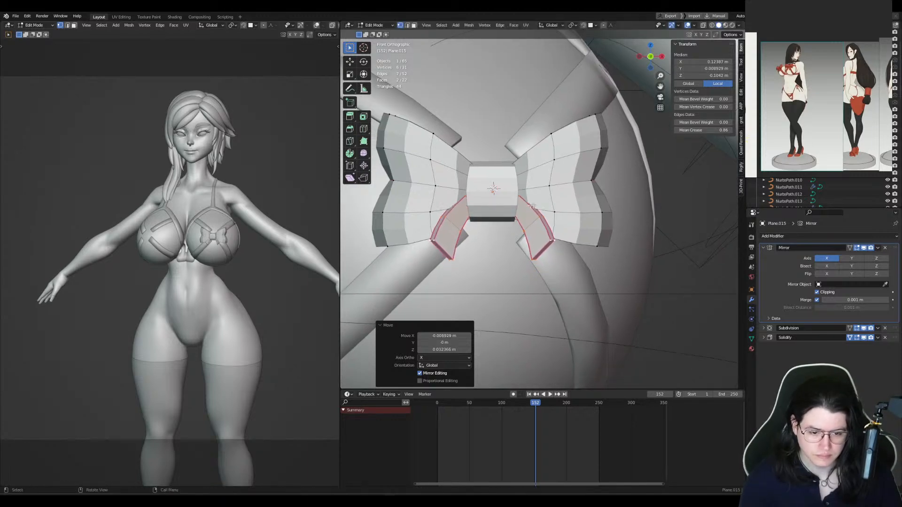
Step: Extrude the ribbon tail's upper edge inward behind the knot
key(alt+z)
click(516, 201)
key(2)
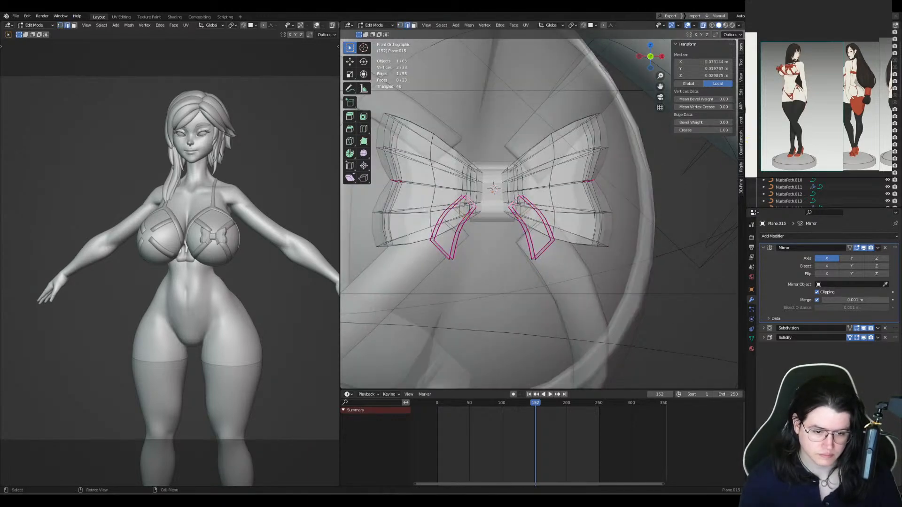
key(alt+z)
key(e)
click(508, 195)
middle_drag(550, 245, 547, 258)
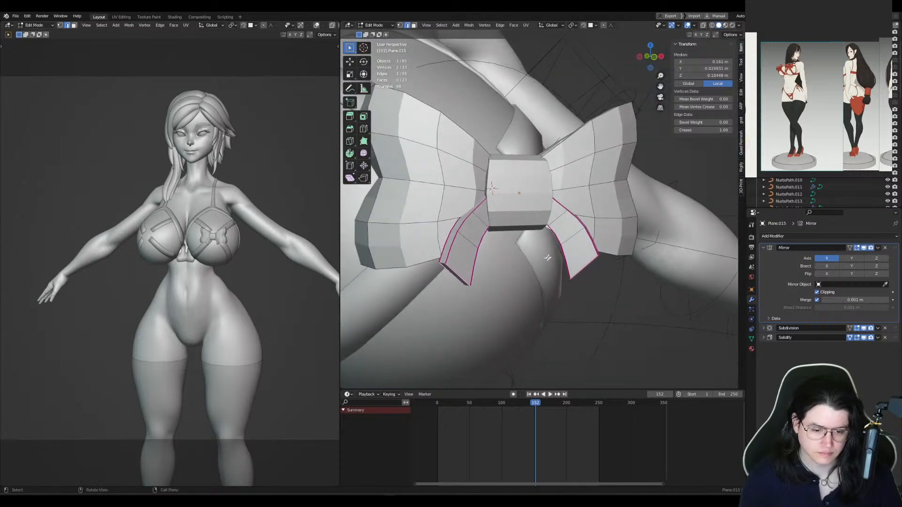
Step: Nudge the vertices at the ribbon tail's middle edge to smooth its curve
key(1)
click(560, 242)
key(g)
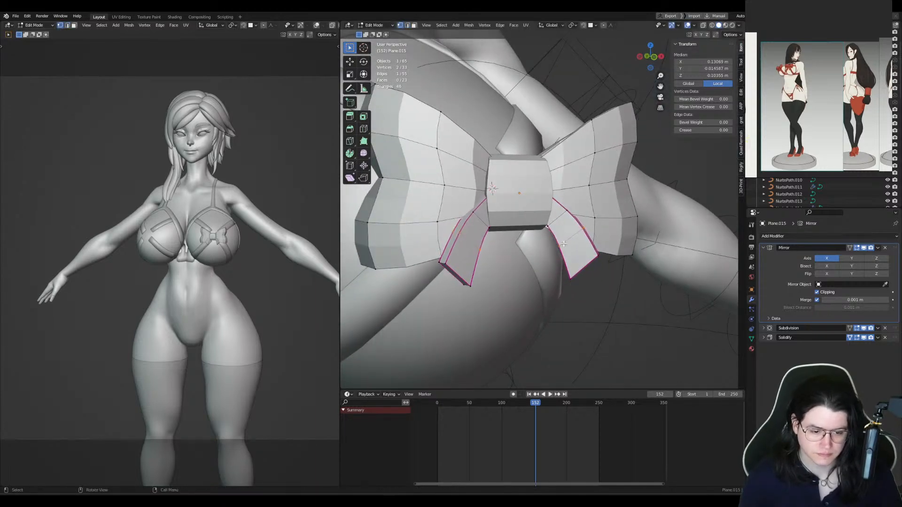
click(558, 245)
Step: Extend the ribbon tail's lower edge downward by about 0.024 m and scale it up by about 1.26
key(2)
click(582, 270)
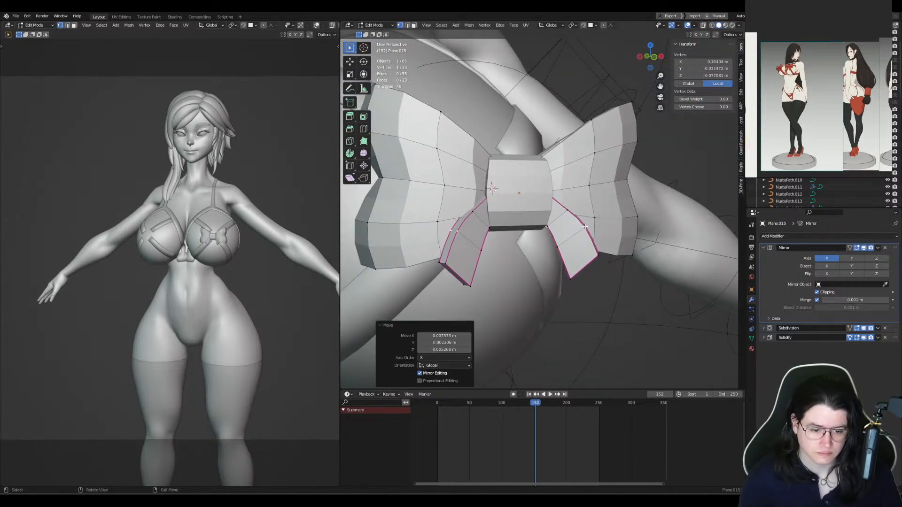
key(s)
click(639, 275)
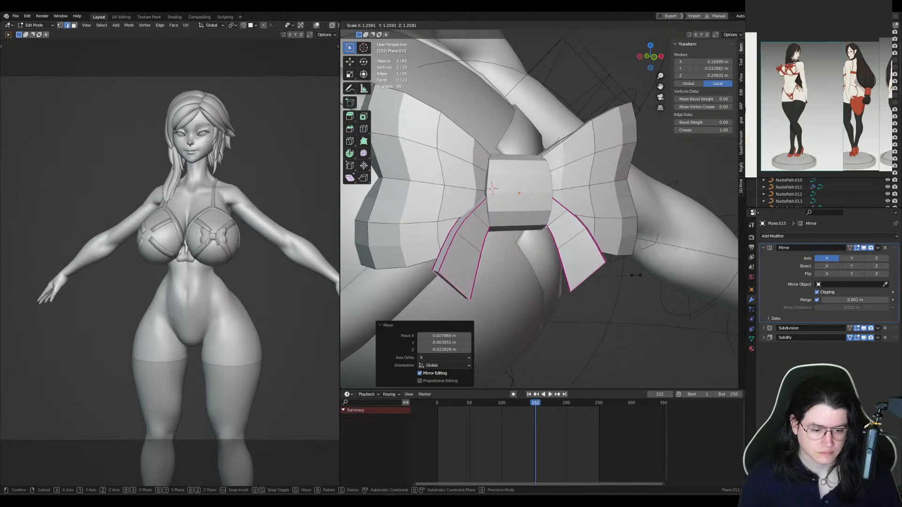
Step: Scale the whole central knot along Z by 0.934 and return to editing the bow loops' mesh
middle_drag(639, 275, 611, 211)
key(alt+q)
key(KP_1)
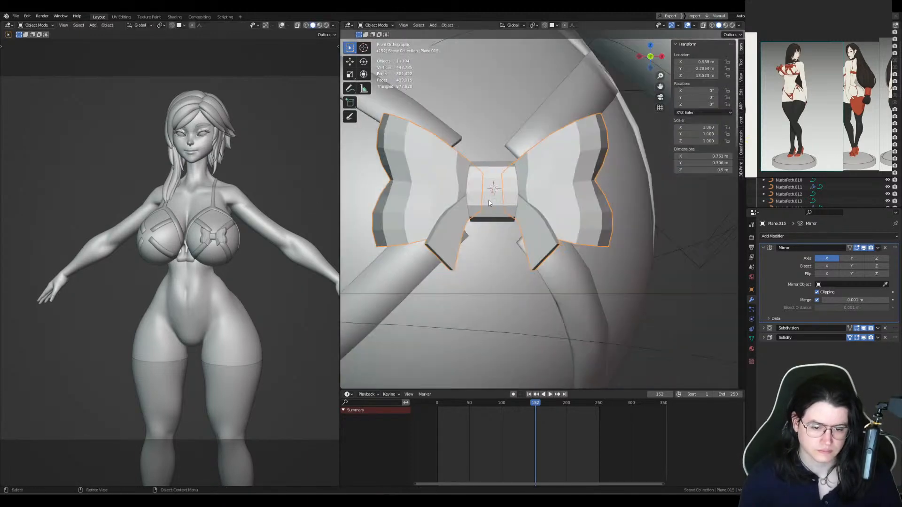
key(alt+q)
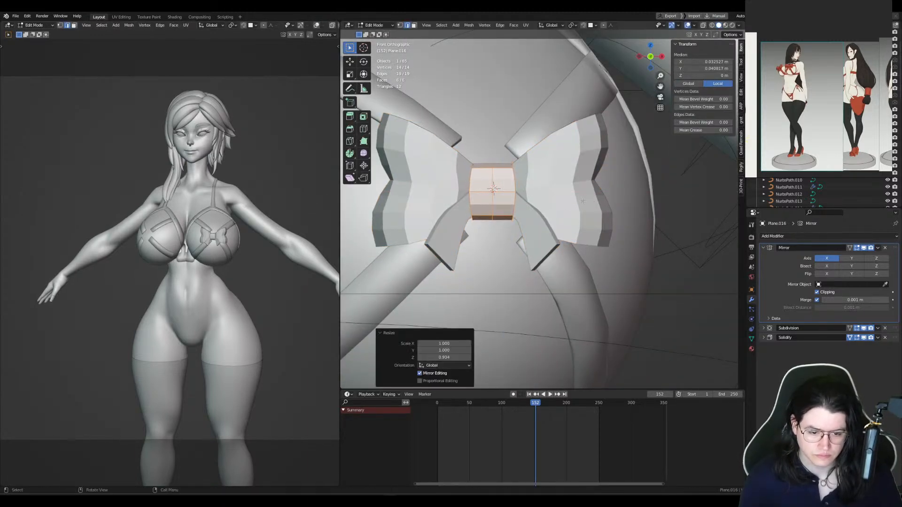
key(Tab)
key(Tab)
Step: Flatten the bow loops by scaling their inner section down along Y with Sharp proportional editing
middle_drag(578, 182, 558, 261)
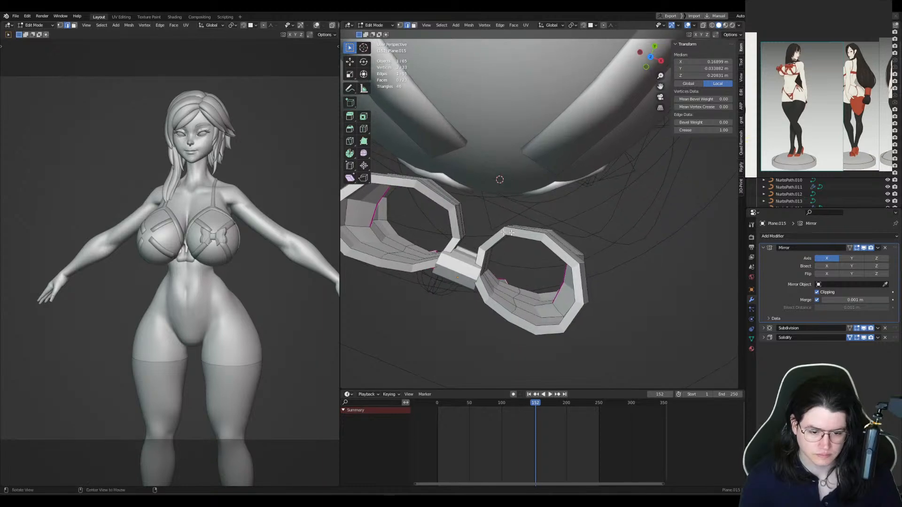
key(KP_3)
key(KP_1)
drag(526, 222, 528, 223)
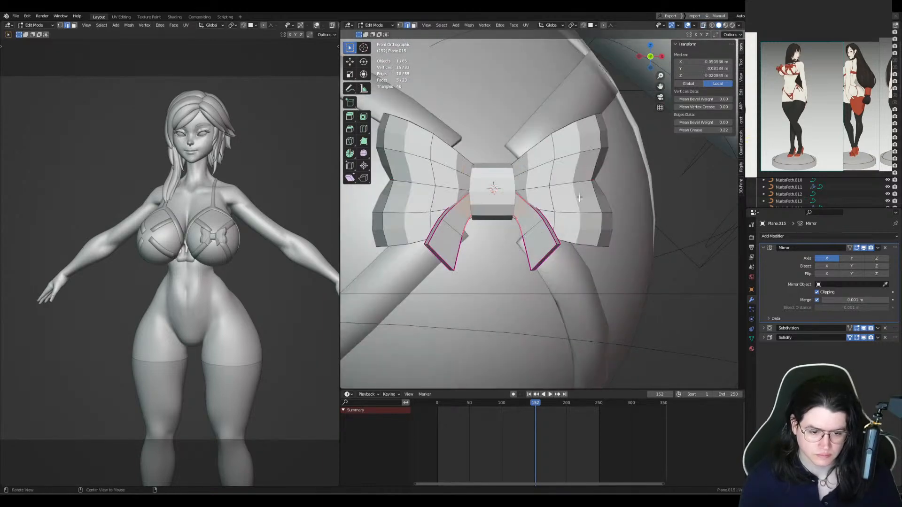
key(KP_7)
key(s)
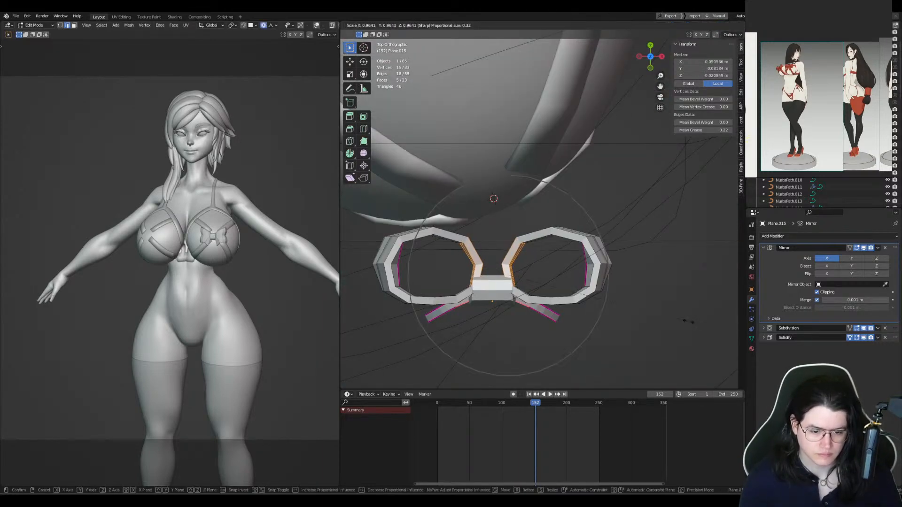
key(y)
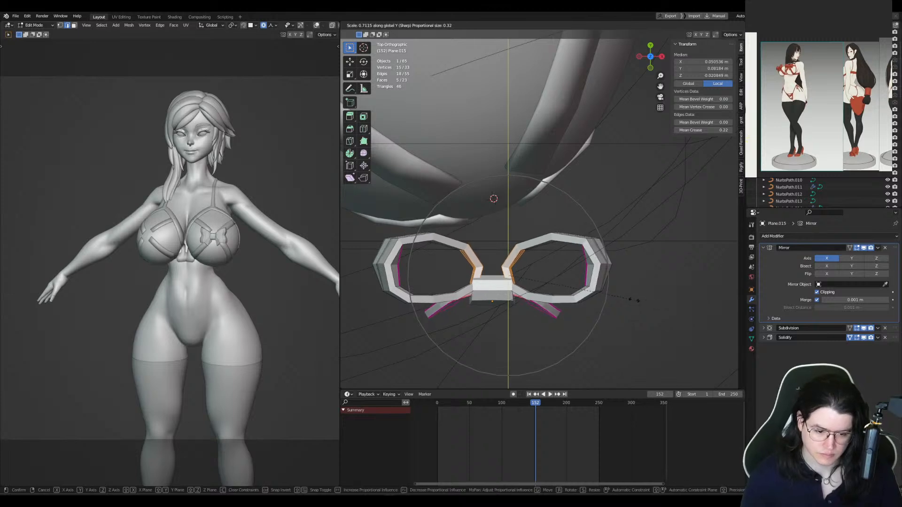
click(572, 284)
key(a)
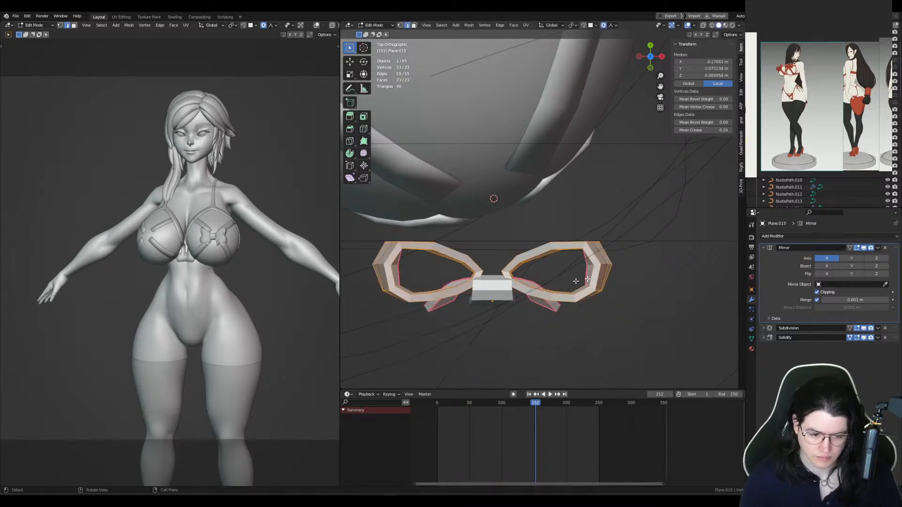
key(g)
key(y)
right_click(527, 267)
Step: Rotate the bow loops about 8.3° around Z and move them about 0.051 m along negative Y
drag(490, 229, 689, 359)
key(r)
click(672, 332)
key(g)
key(y)
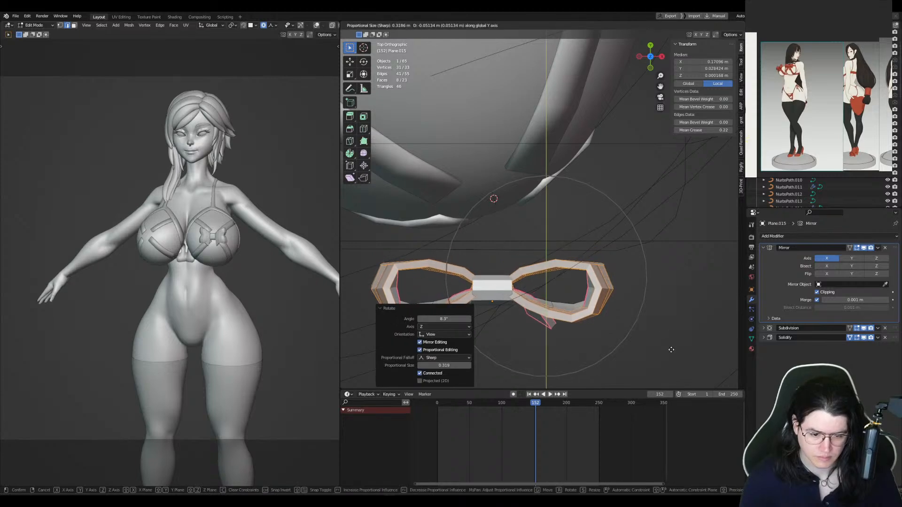
click(672, 350)
Step: Rotate the bow loops slightly in the front view
alt+middle_drag(672, 349, 624, 284)
key(r)
click(632, 303)
Step: Move the whole linked ribbon tail about 0.018 m down and inward, and 0.031 m back along Y
click(546, 263)
key(ctrl+l)
key(g)
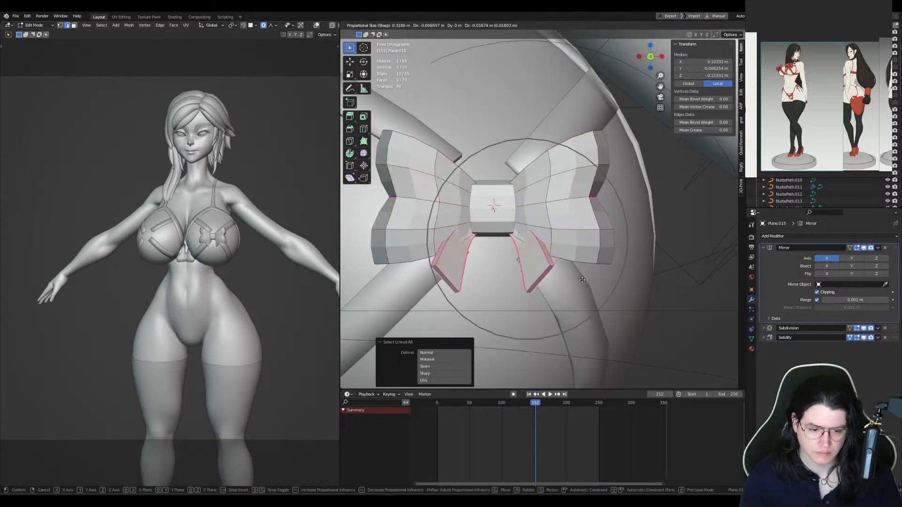
click(581, 280)
middle_drag(574, 278, 588, 262)
key(g)
key(y)
click(576, 266)
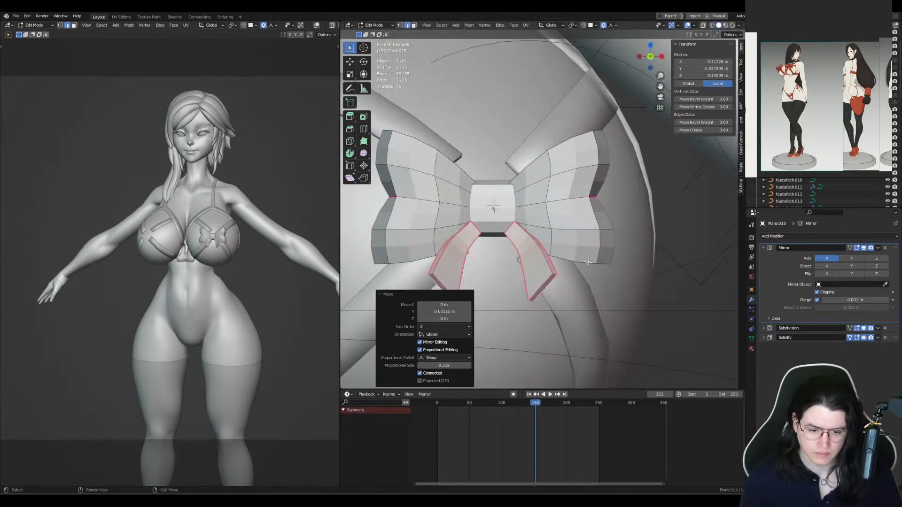
Step: Reposition the ribbon tail's upper edge beside the knot, moving it about 0.0145 m in X and 0.0078 m in Z
click(513, 228)
middle_drag(513, 227, 538, 256)
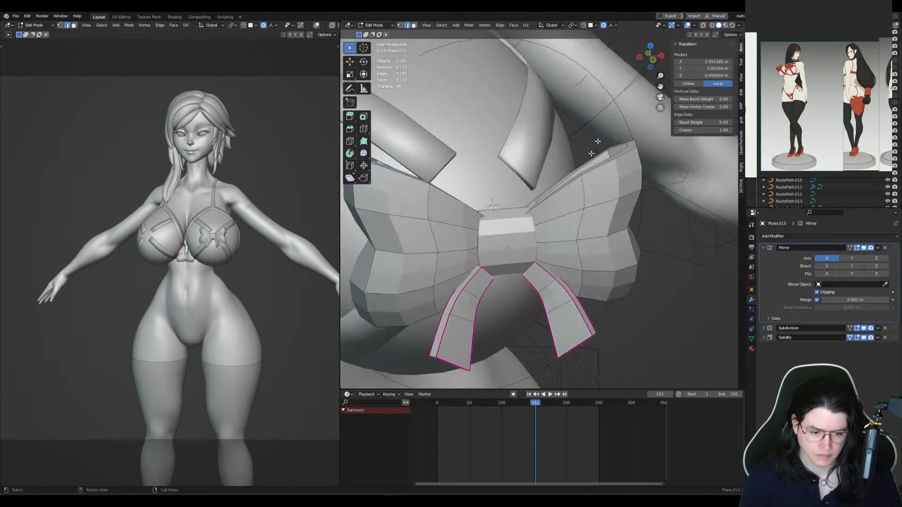
middle_drag(628, 183, 608, 225)
key(g)
click(562, 227)
key(g)
click(610, 224)
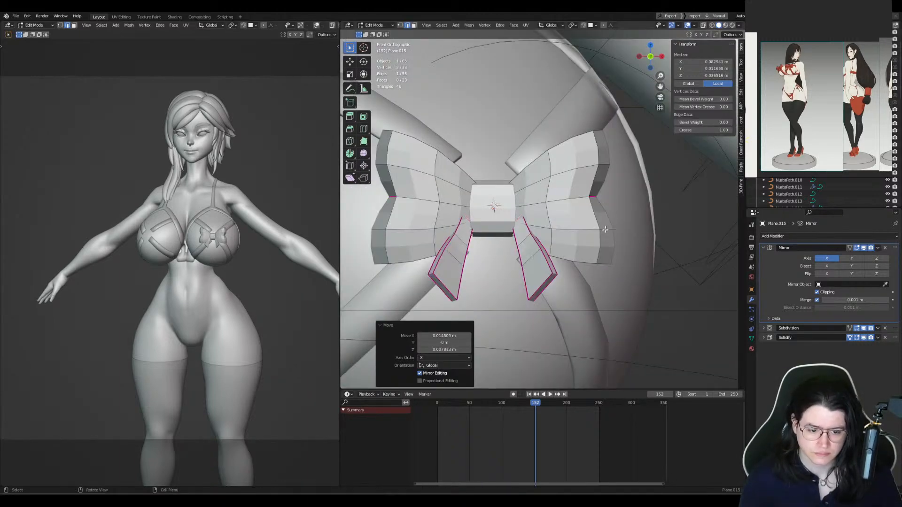
Step: Nudge the whole linked ribbon tail outward by about 0.006 m in X
key(l)
middle_drag(532, 253, 542, 251)
key(g)
click(540, 249)
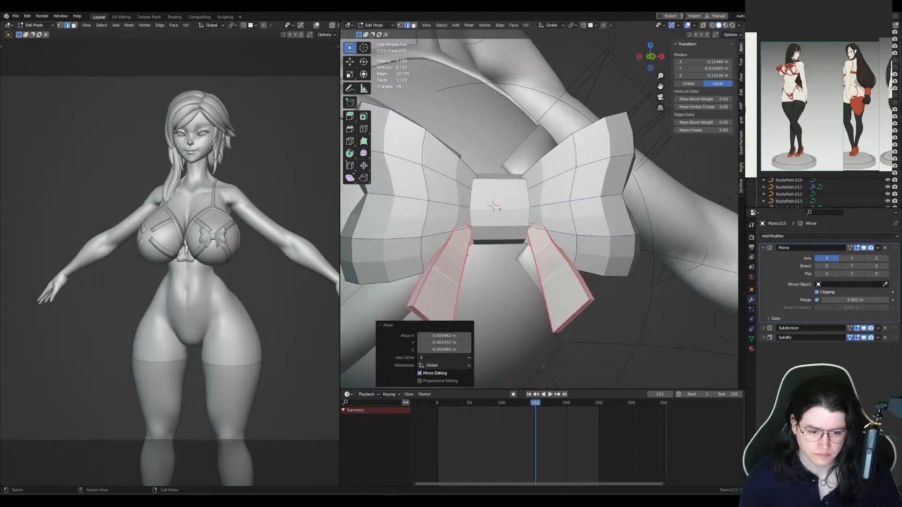
Step: Offset the ribbon tail's upper edge about 0.03 m with Shrink/Fatten, and rotate and lower it into line beside the knot
click(536, 226)
key(alt+s)
click(571, 226)
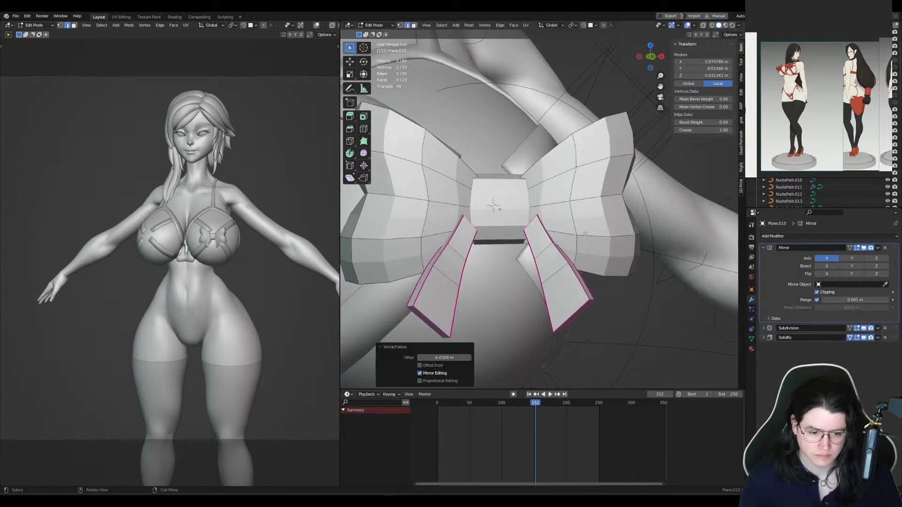
key(r)
click(576, 210)
key(g)
click(577, 216)
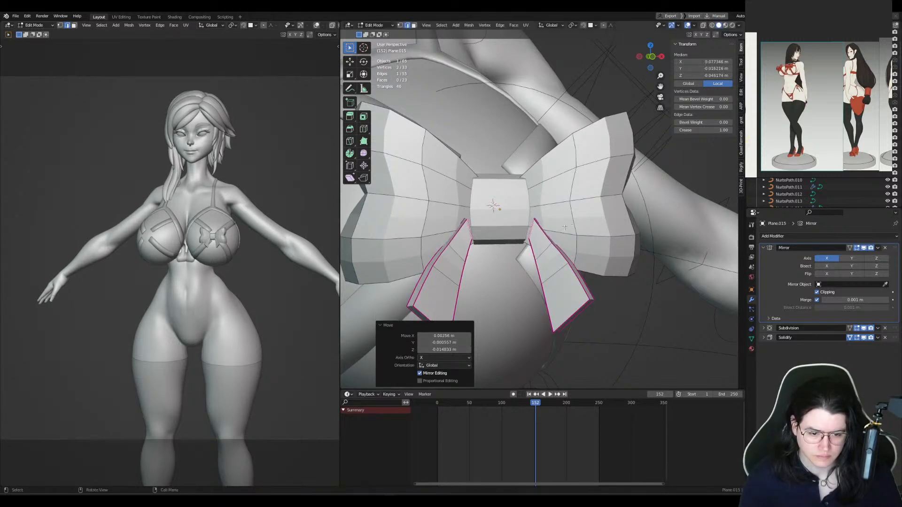
Step: Extrude the ribbon tail's upper edge toward the back of the knot and dissolve the edge it started from
middle_drag(564, 228, 559, 233)
key(g)
click(584, 224)
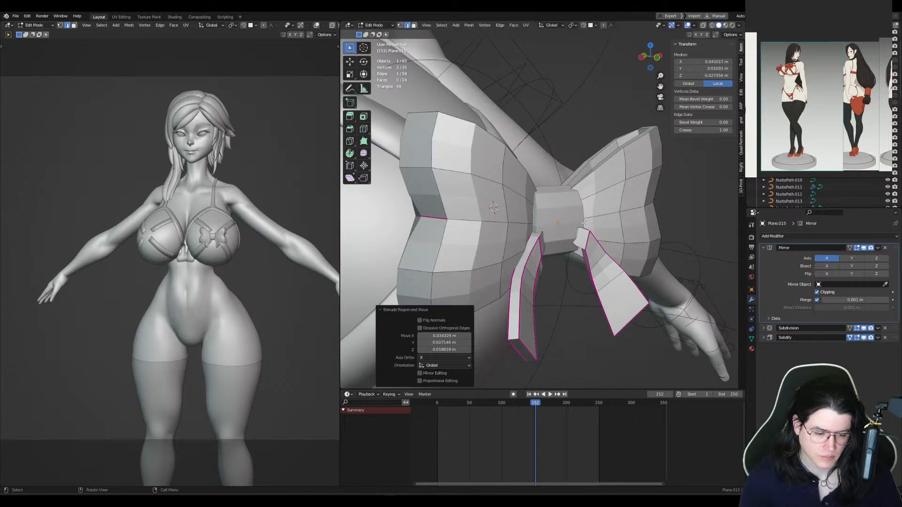
click(631, 188)
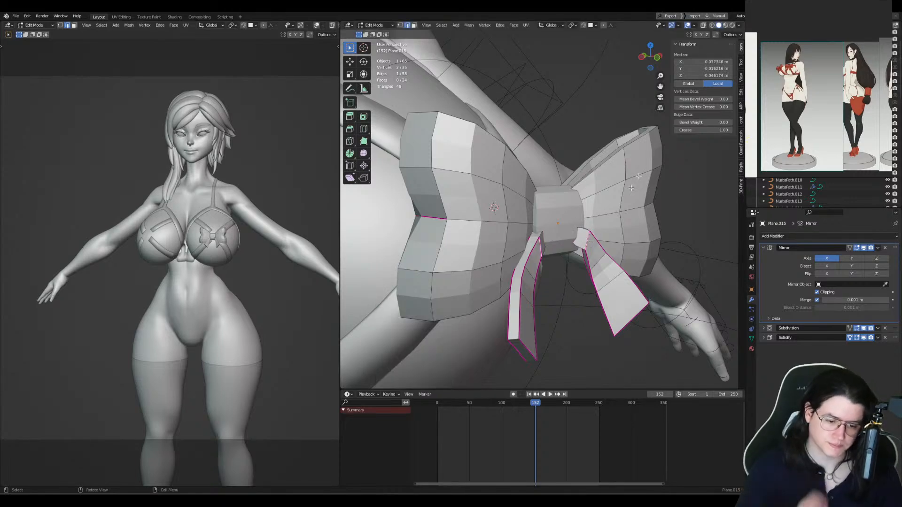
middle_drag(699, 171, 549, 243)
key(g)
click(625, 205)
key(ctrl+x)
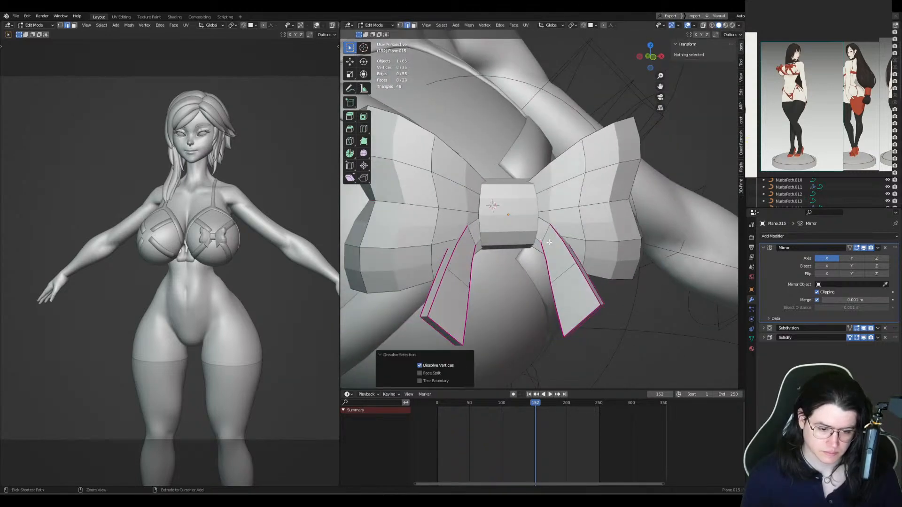
Step: Move the ribbon tail's inner upper vertex about 0.022 m toward the knot's lower corner
key(1)
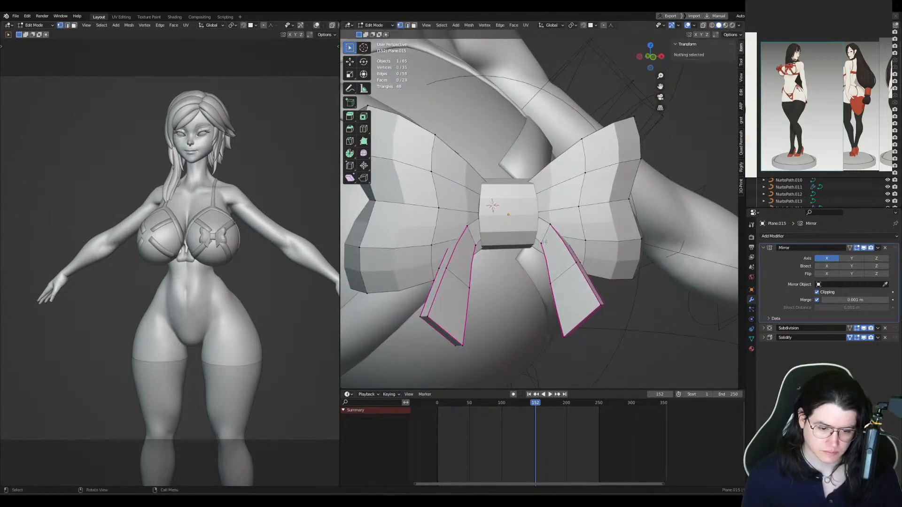
click(544, 244)
key(g)
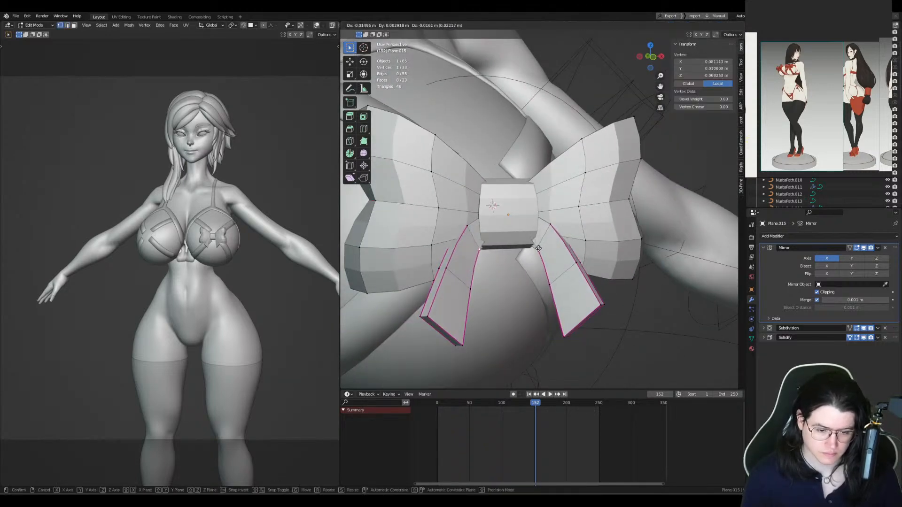
click(538, 248)
key(g)
click(538, 249)
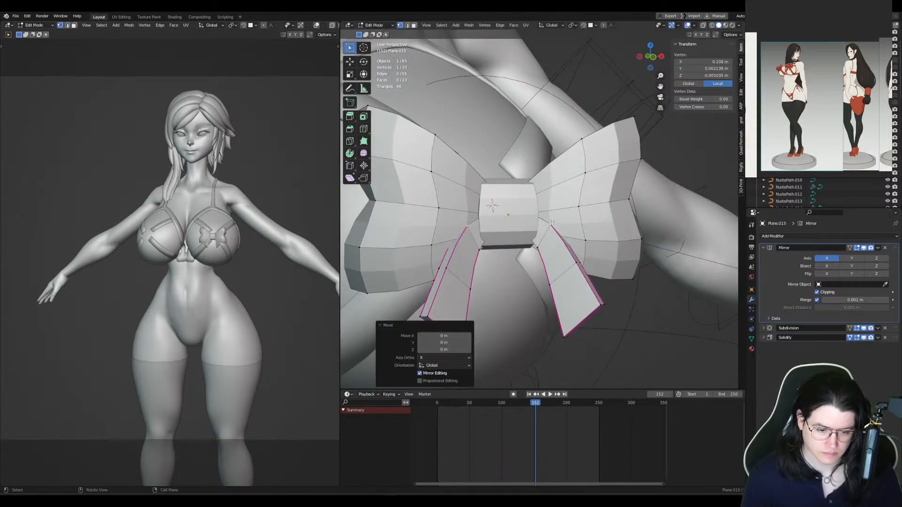
Step: Move the central knot's lower front edge loop about 0.027 m back along Y and leave mesh editing
key(Tab)
click(505, 222)
key(Tab)
alt+click(521, 245)
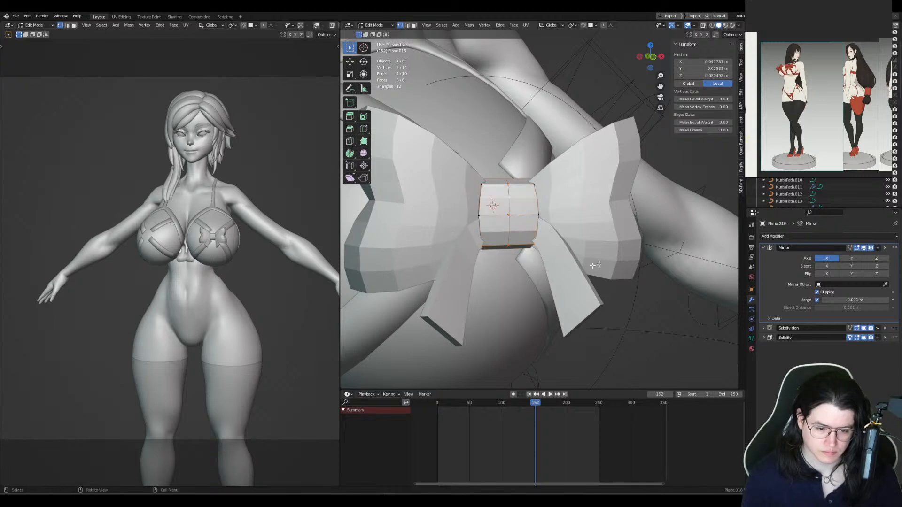
key(KP_3)
key(alt+z)
key(g)
key(y)
click(605, 256)
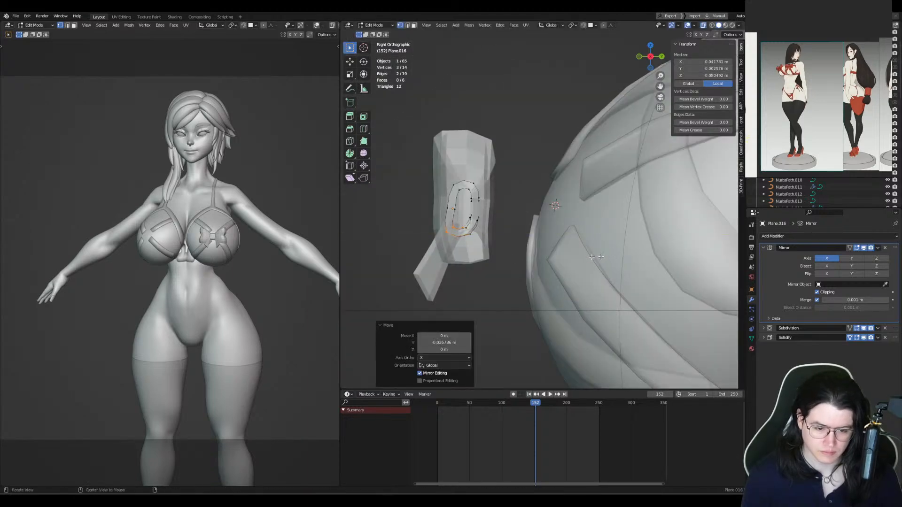
key(KP_1)
key(alt+z)
key(Tab)
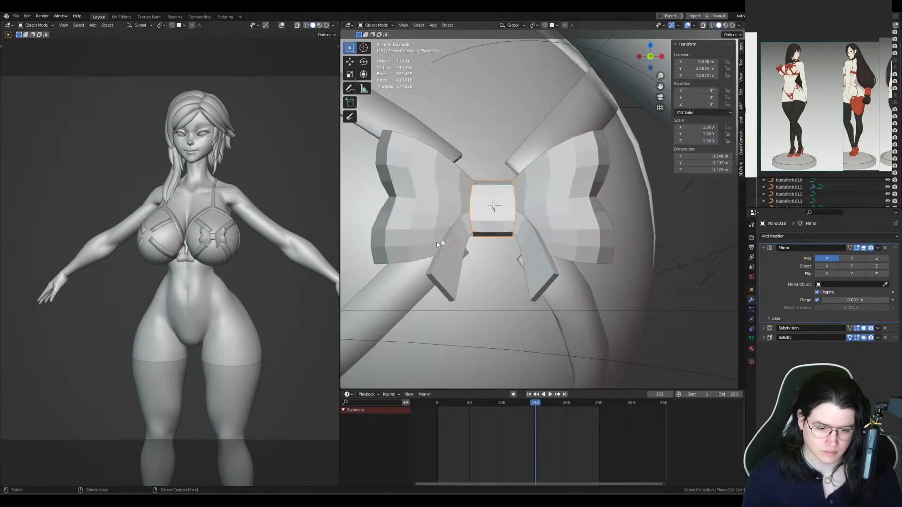
Step: Shade the knot and the bow loops smooth and join them into one object
right_click(491, 231)
click(500, 210)
click(562, 215)
right_click(569, 218)
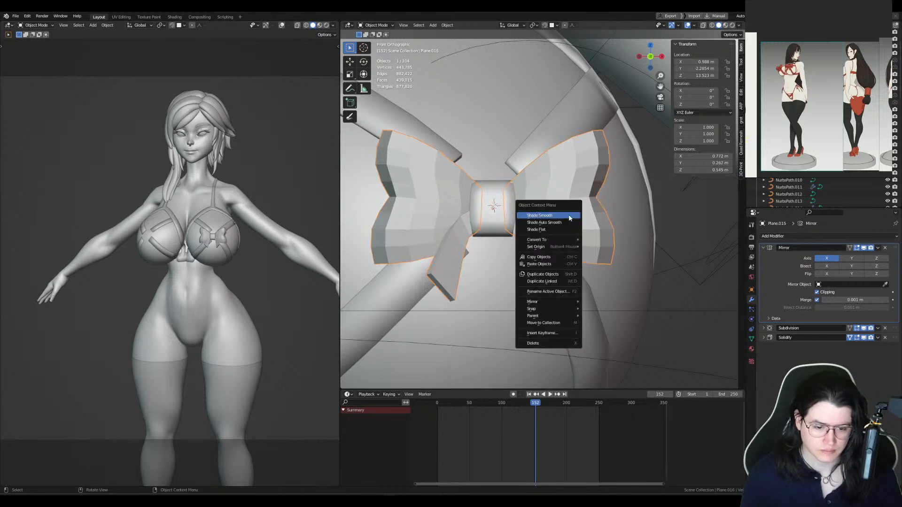
click(569, 215)
shift+click(497, 213)
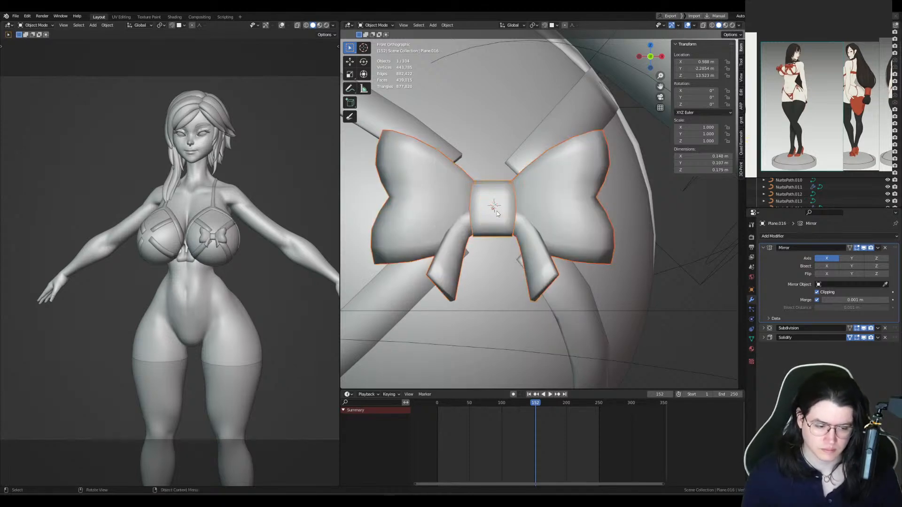
key(ctrl+j)
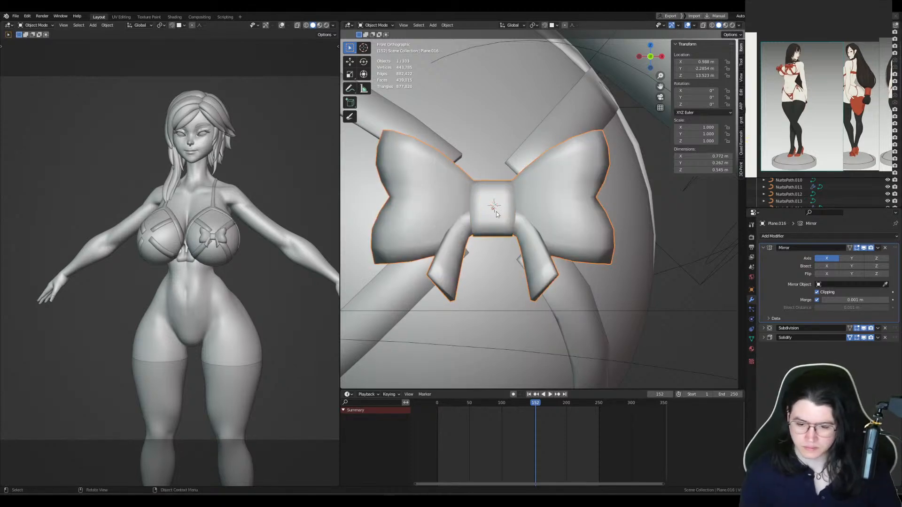
Step: Duplicate the joined bow in place and move one copy about 23.4 m down along Z as a backup
key(shift+d)
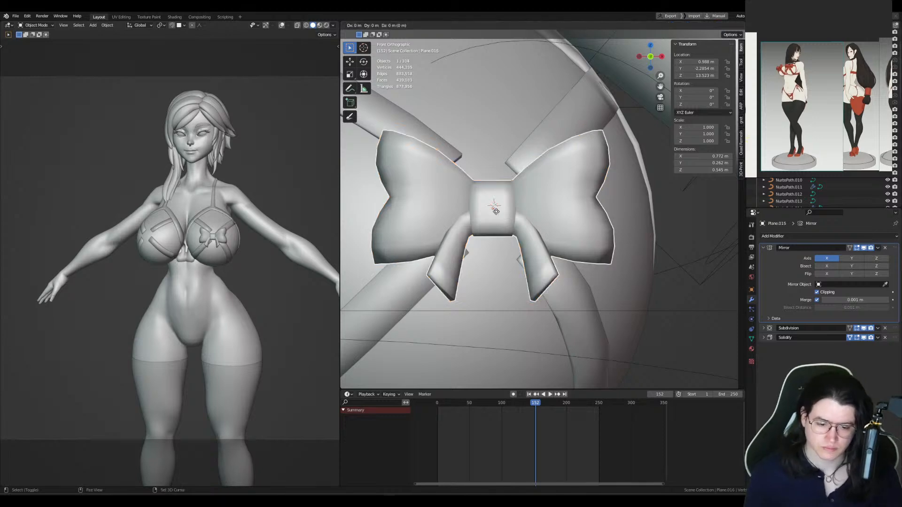
key(Escape)
scroll(556, 189, down, 10)
key(g)
key(z)
shift+middle_drag(557, 152, 532, 247)
click(572, 315)
scroll(549, 151, up, 11)
scroll(533, 244, up, 4)
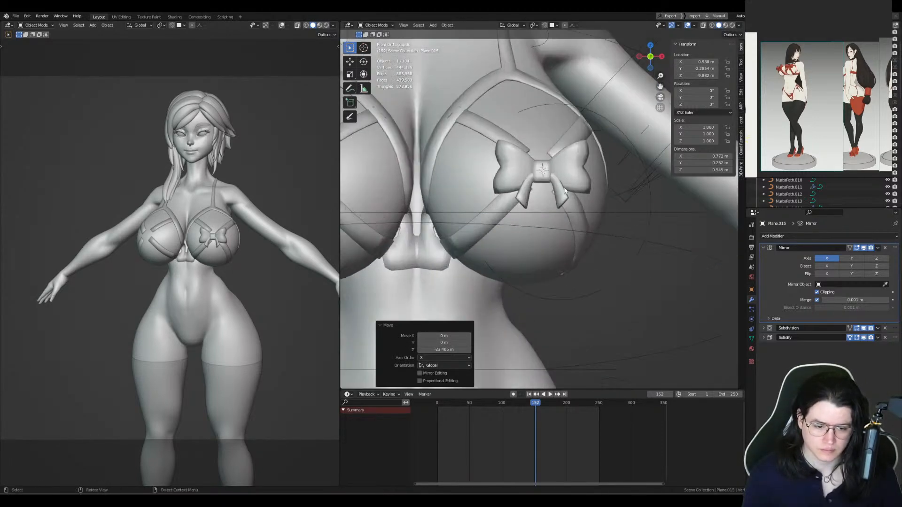
Step: Apply the Mirror and Subdivision modifiers of the bow on the chest and add a level 1 Subdivision after Solidify
click(543, 173)
shift+middle_drag(543, 173, 537, 224)
scroll(537, 223, up, 4)
key(ctrl+a)
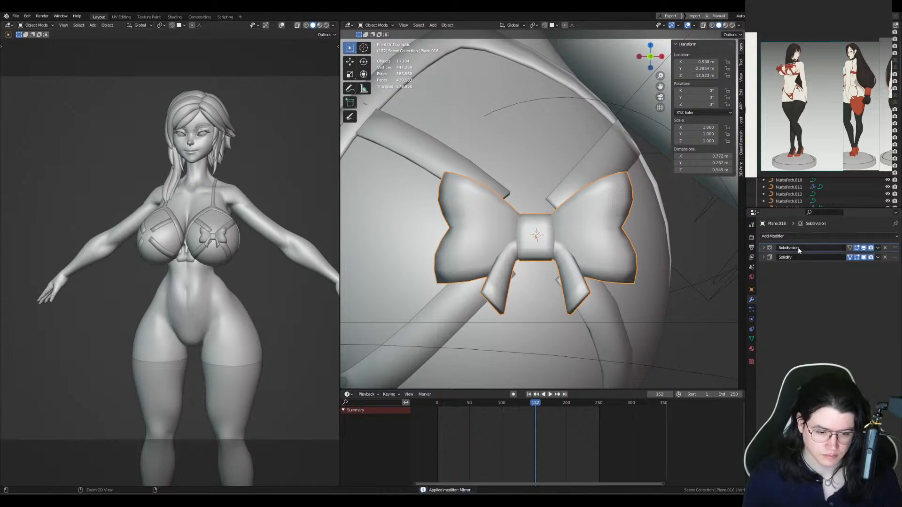
key(ctrl+a)
key(Tab)
key(Tab)
key(ctrl+1)
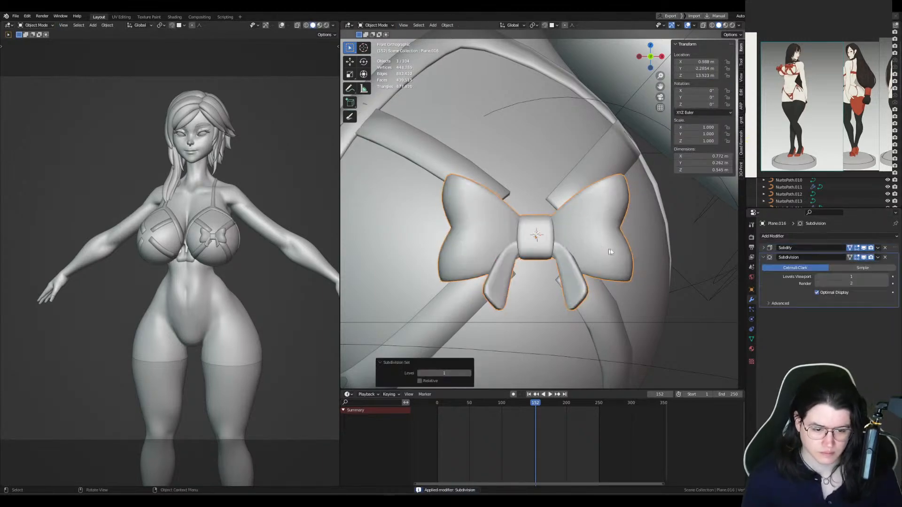
Step: Set the bow's Solidify thickness to 0.018 m
middle_drag(574, 239, 554, 279)
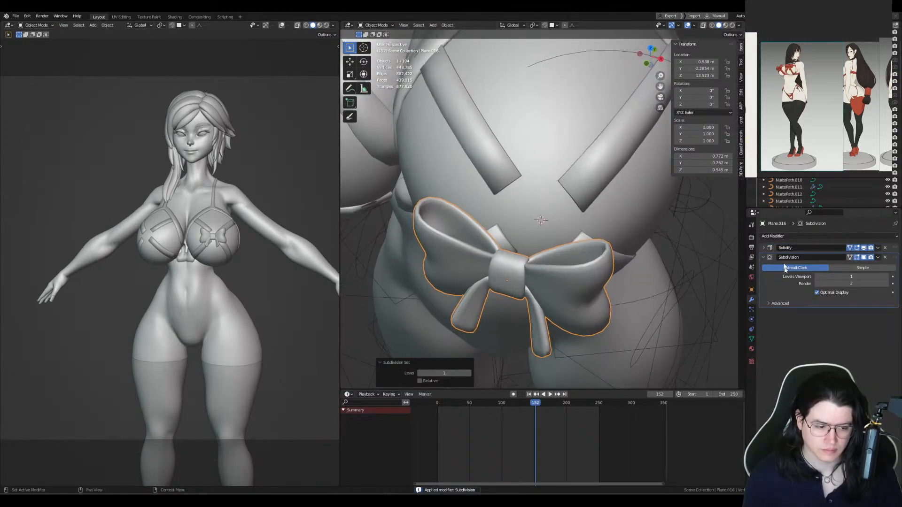
click(764, 248)
drag(837, 268, 850, 267)
key(a)
key(KP_3)
key(KP_1)
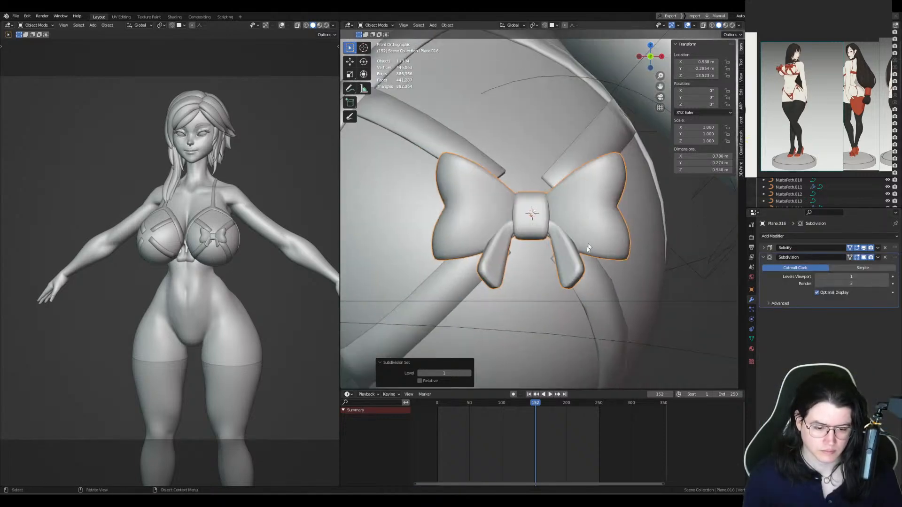
key(ctrl+x)
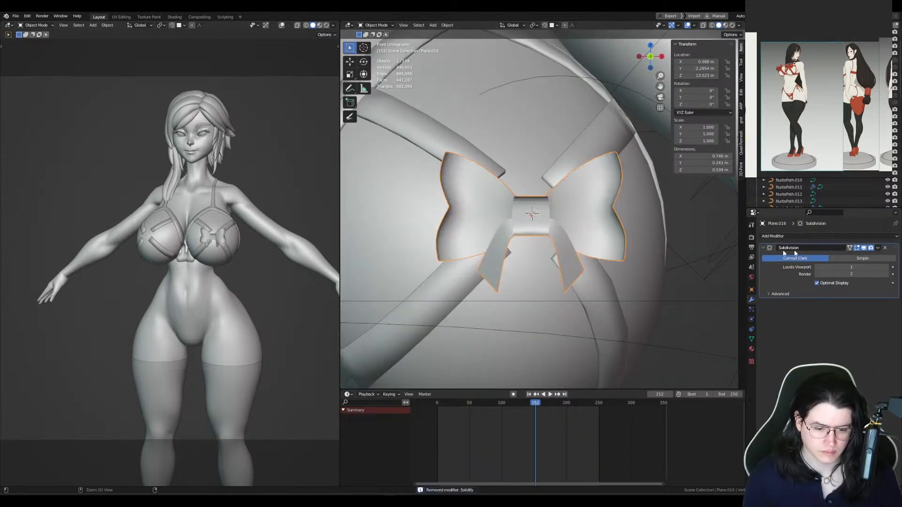
key(ctrl+z)
middle_drag(651, 250, 632, 251)
drag(851, 267, 834, 267)
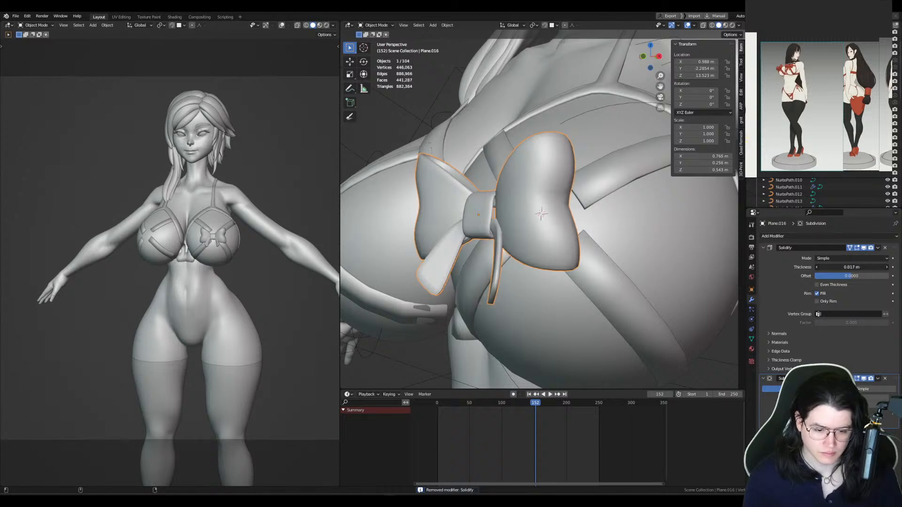
Step: Scale the bow's entire mesh to about 0.7 along Y in the side view
key(KP_3)
key(Tab)
key(KP_1)
key(KP_3)
key(a)
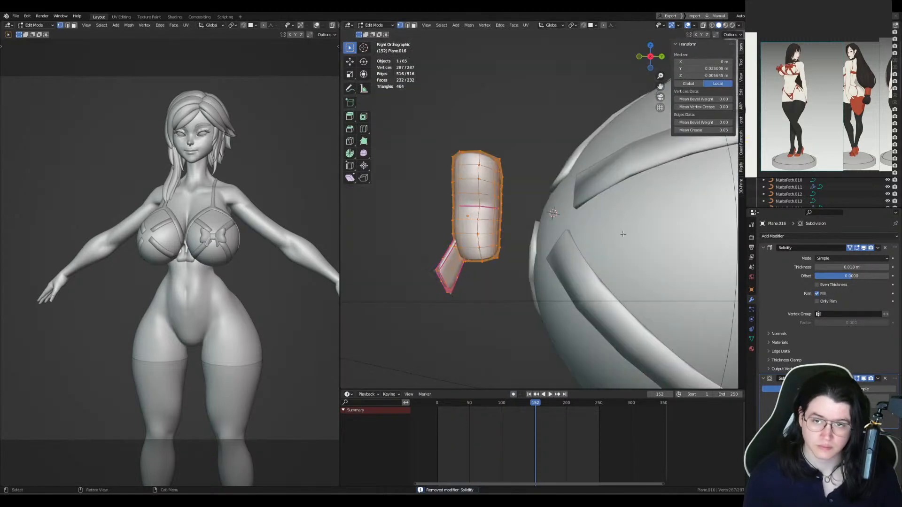
key(s)
key(y)
click(590, 231)
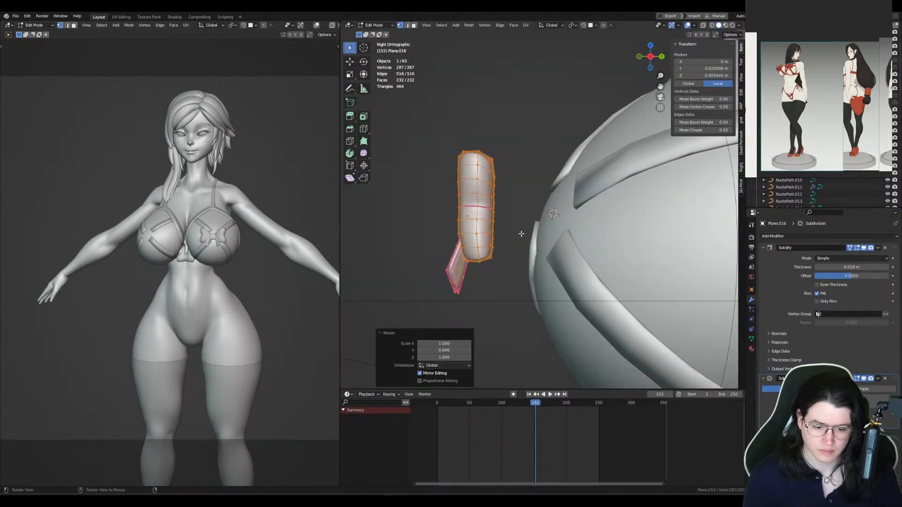
Step: Apply the bow's Solidify and Subdivision modifiers in Object Mode
key(KP_1)
key(ctrl+Tab)
click(583, 242)
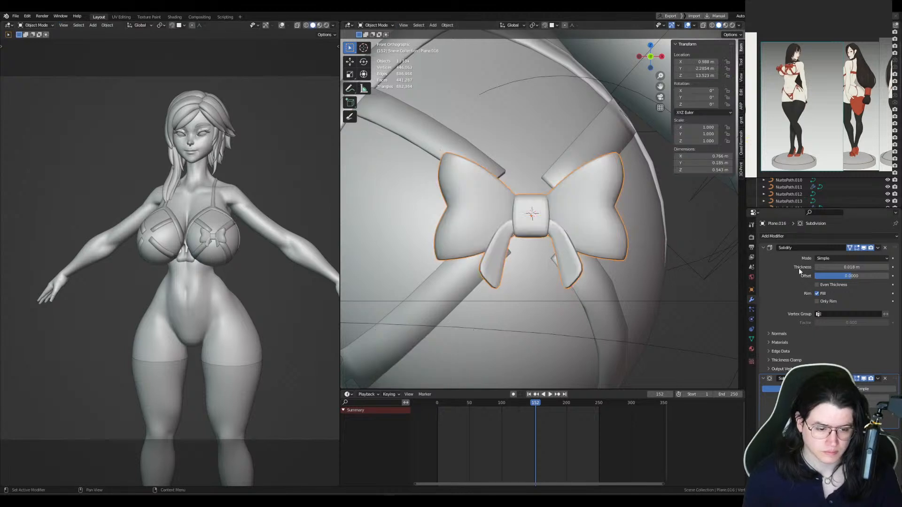
key(ctrl+a)
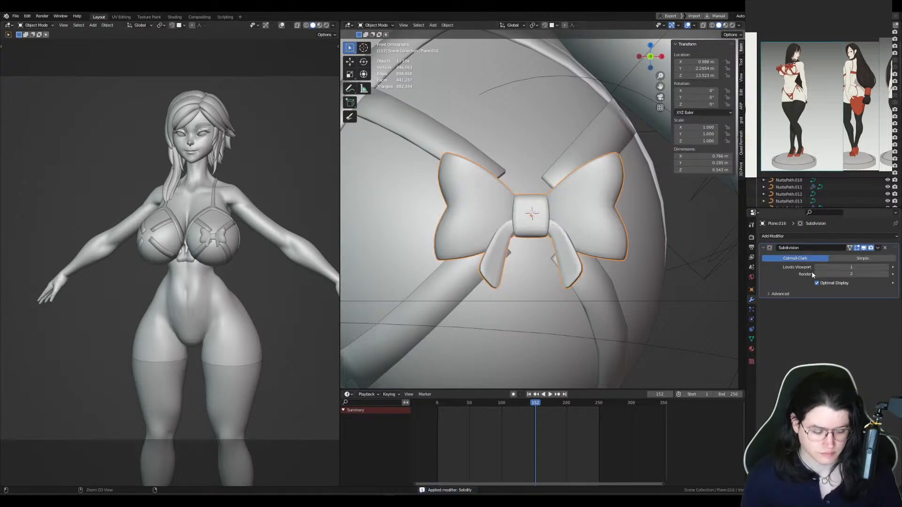
key(ctrl+a)
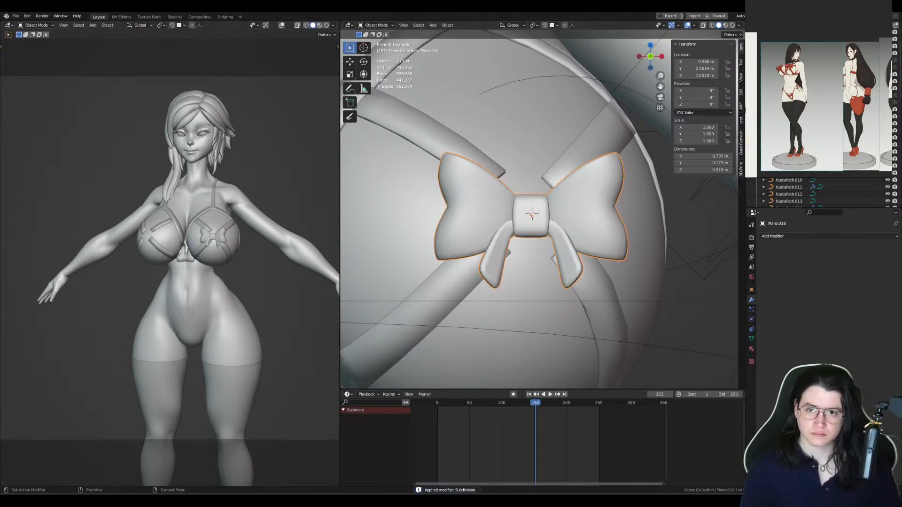
Step: Sculpt folds into the bow's two loops with the Crease brush
key(ctrl+Tab)
click(570, 226)
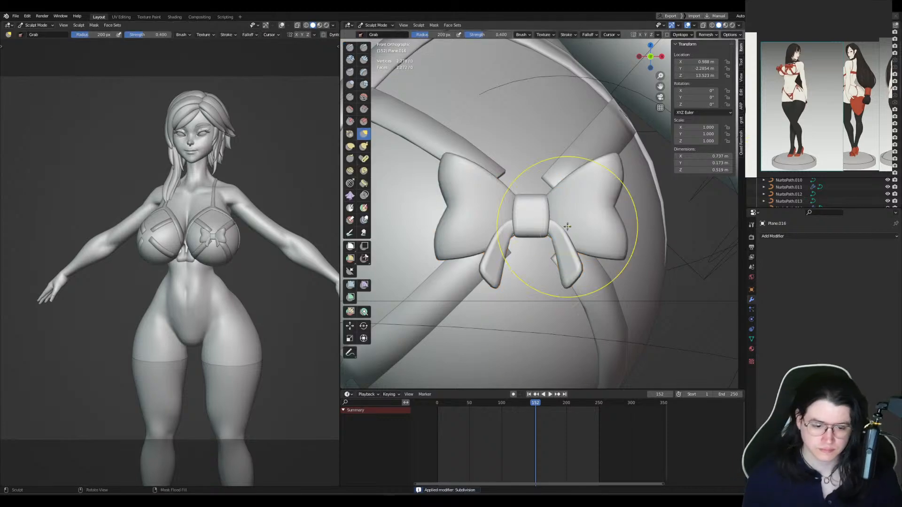
mouse_move(605, 198)
shift+middle_down()
mouse_move(597, 233)
mouse_move(531, 240)
mouse_move(556, 263)
mouse_move(544, 262)
shift+middle_up()
click(351, 98)
key(Tab)
key(Tab)
key(f)
click(526, 267)
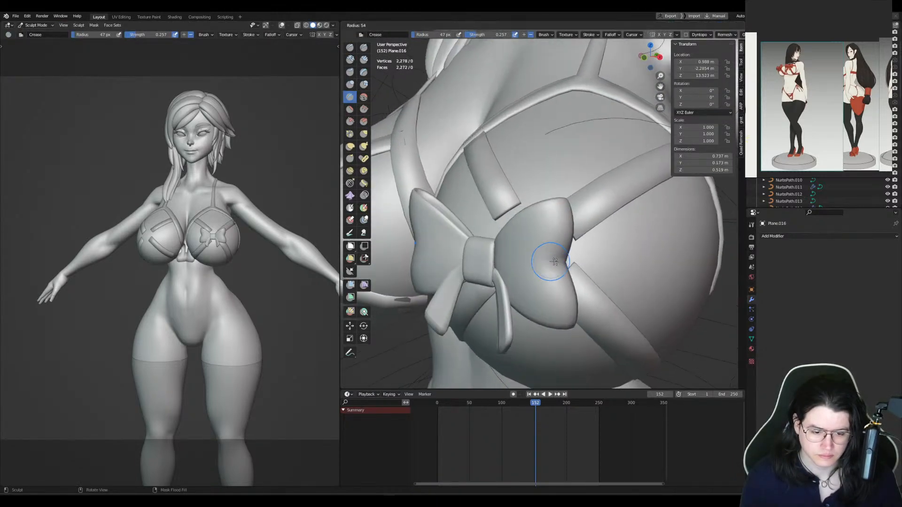
key(f)
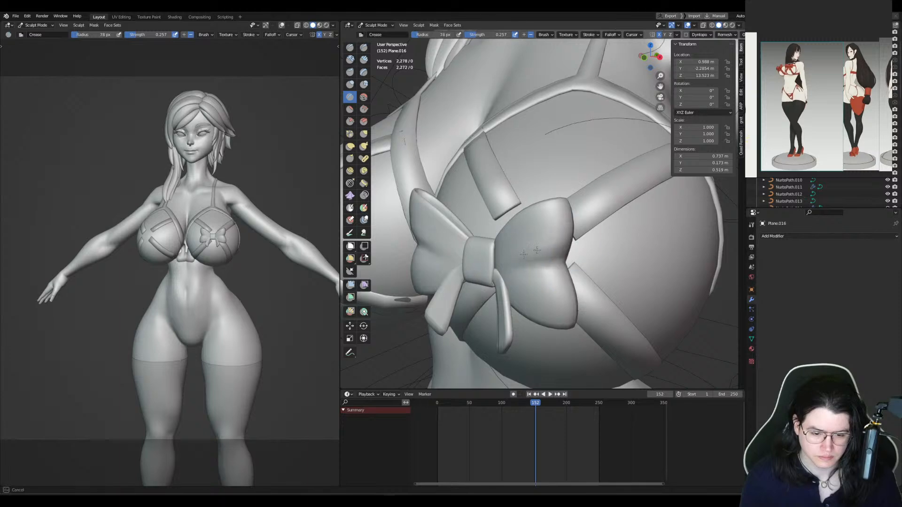
drag(537, 251, 558, 241)
mouse_move(534, 241)
middle_down()
mouse_move(560, 252)
mouse_move(544, 260)
middle_up()
mouse_move(544, 261)
mouse_down()
mouse_move(577, 266)
mouse_move(540, 252)
mouse_move(594, 280)
mouse_up()
Step: Add a level 1 Subdivision modifier to the creased bow, apply it, and check the denser mesh
key(ctrl+Tab)
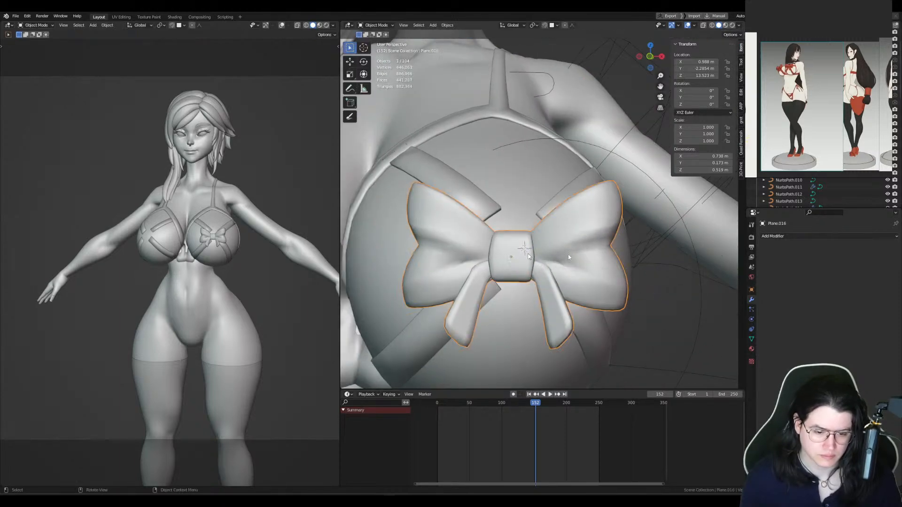
key(ctrl+1)
key(ctrl+a)
key(Tab)
scroll(545, 276, up, 2)
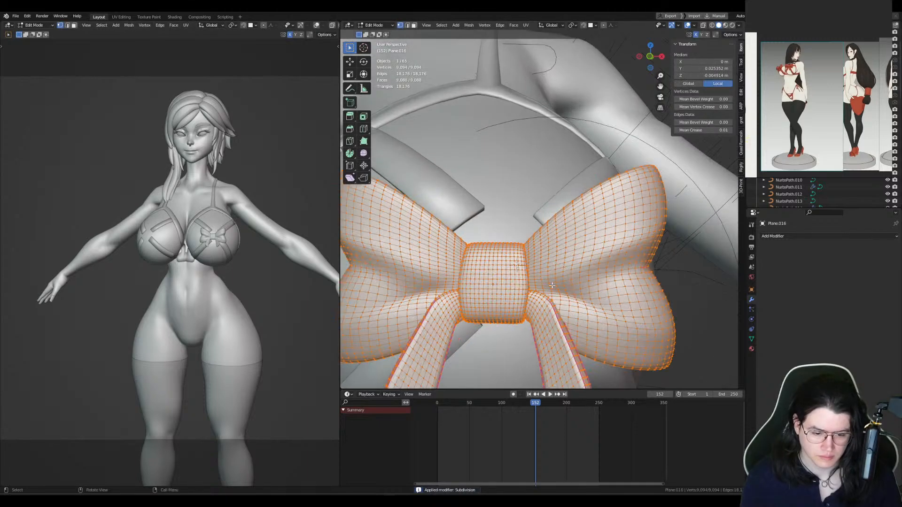
mouse_move(555, 280)
middle_down()
mouse_move(564, 213)
mouse_move(555, 272)
mouse_move(559, 264)
middle_up()
key(KP_1)
Step: Switch to the Grab brush in Sculpt Mode and enable Topology auto-masking for it
key(ctrl+Tab)
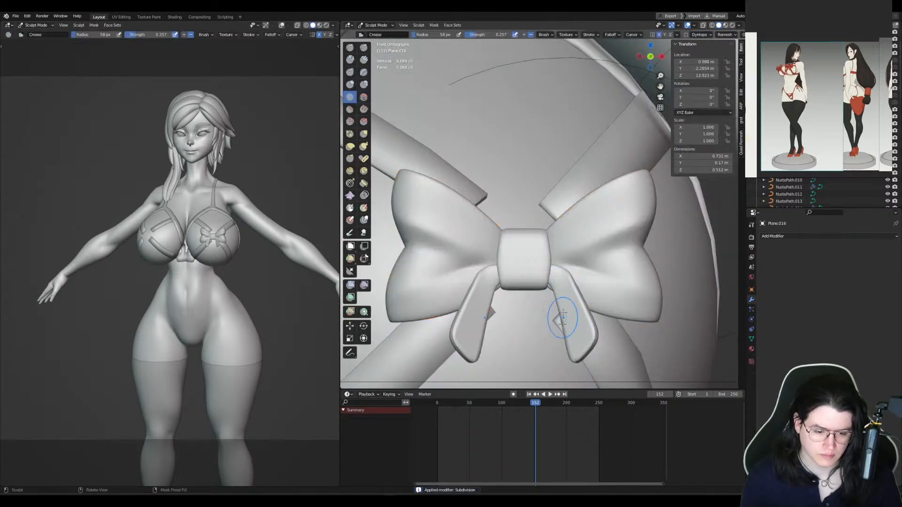
key(g)
key(f)
click(562, 281)
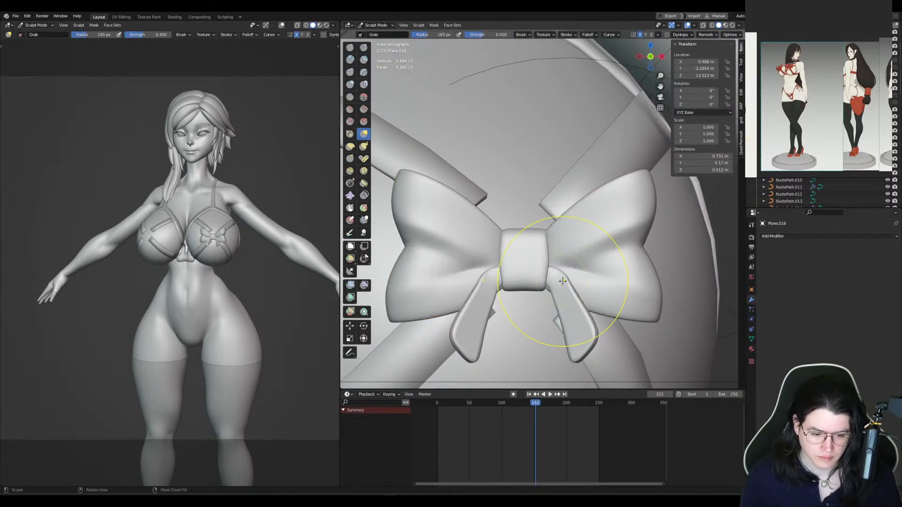
click(522, 35)
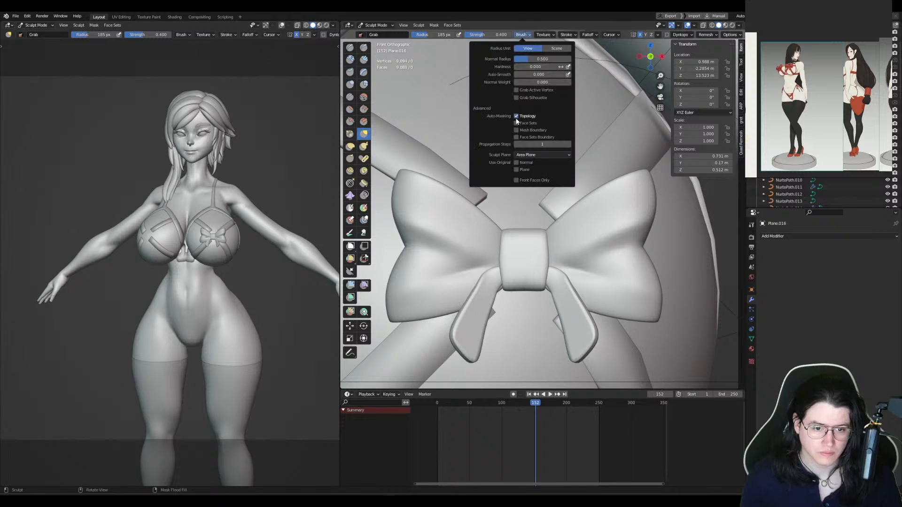
Step: Curve the bow's two tails outward with the Grab brush at a radius of about 108 px
key(f)
click(559, 287)
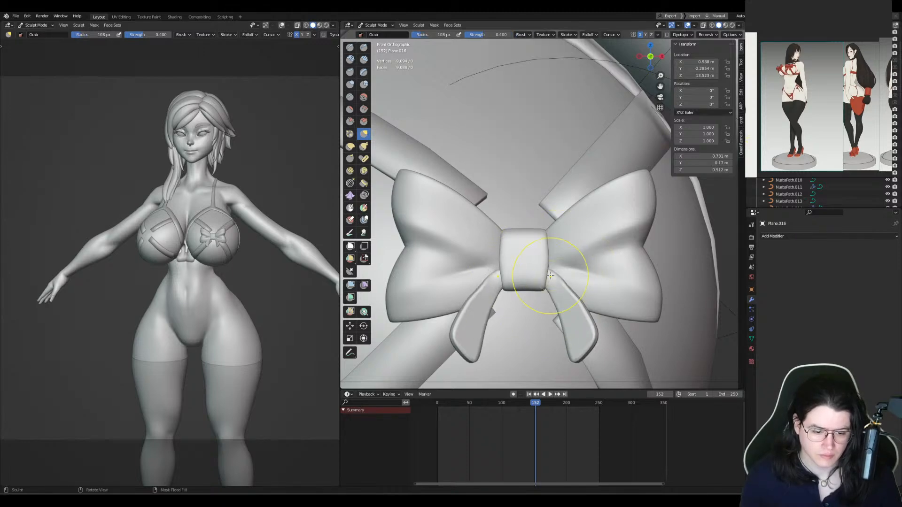
mouse_move(551, 276)
mouse_down()
mouse_move(546, 260)
mouse_move(559, 288)
mouse_up()
drag(574, 330, 577, 315)
shift+middle_drag(626, 305, 616, 283)
Step: Sculpt a crease along the bow's tails with the Crease brush and smooth across the lower loops
key(ctrl+Tab)
click(430, 271)
key(ctrl+Tab)
click(561, 237)
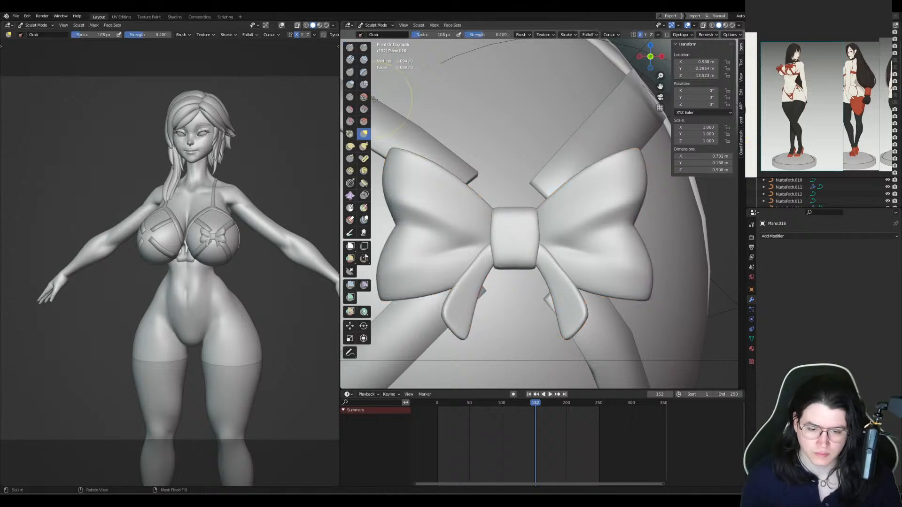
click(352, 98)
key(f)
click(536, 252)
drag(546, 257, 585, 338)
shift+drag(529, 231, 618, 263)
Step: Add finer folds to the loops and the knot with the Crease brush at a radius of 45 px
key(f)
click(554, 244)
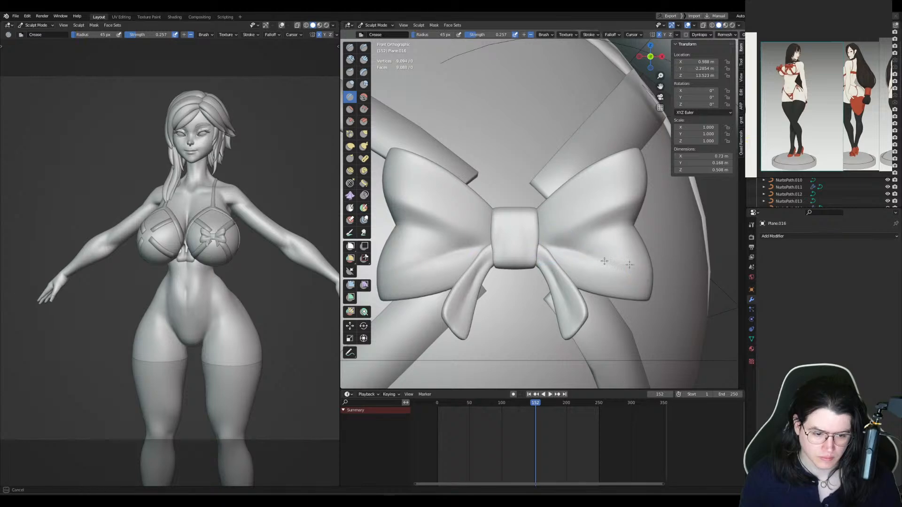
drag(558, 239, 612, 215)
shift+middle_drag(626, 196, 602, 240)
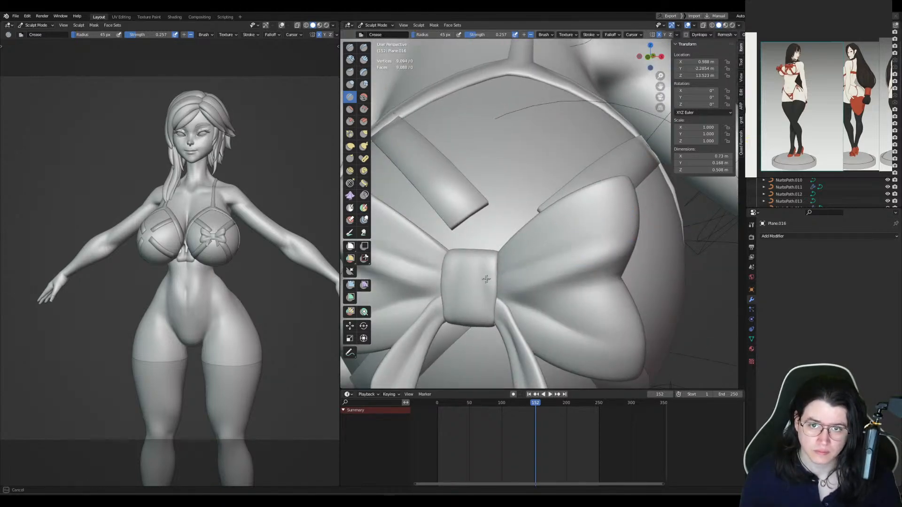
drag(588, 251, 610, 245)
shift+middle_drag(601, 256, 616, 226)
middle_drag(573, 256, 586, 248)
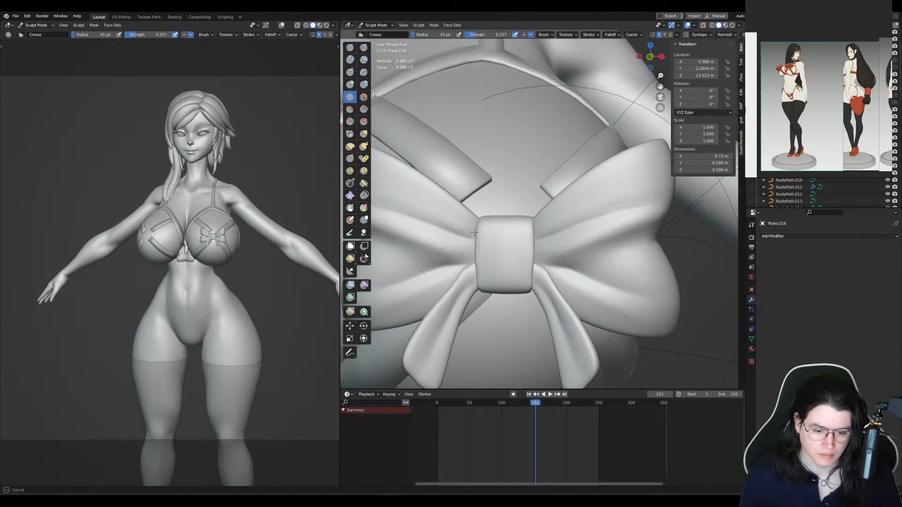
drag(475, 232, 477, 263)
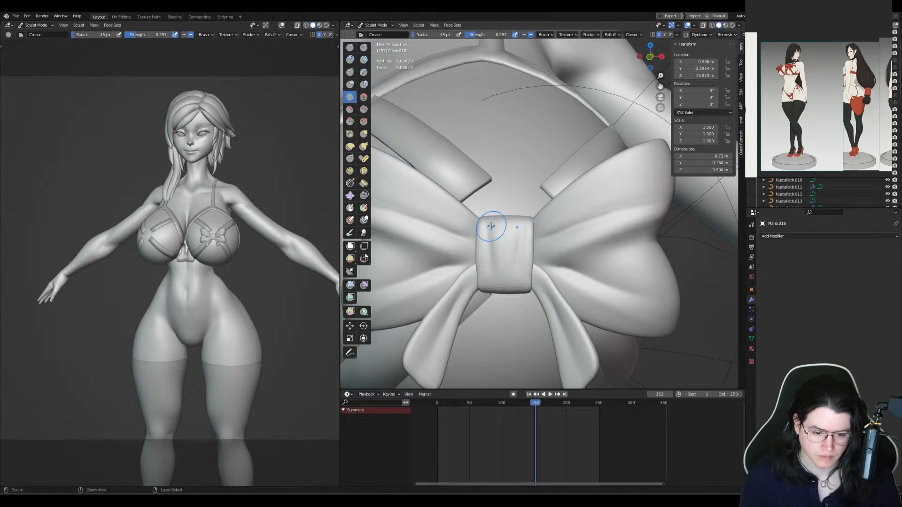
Step: Fatten the bow's mesh slightly in Edit Mode and scale it up by about 1.09 and again by 1.067
scroll(548, 253, down, 4)
key(Tab)
key(alt+s)
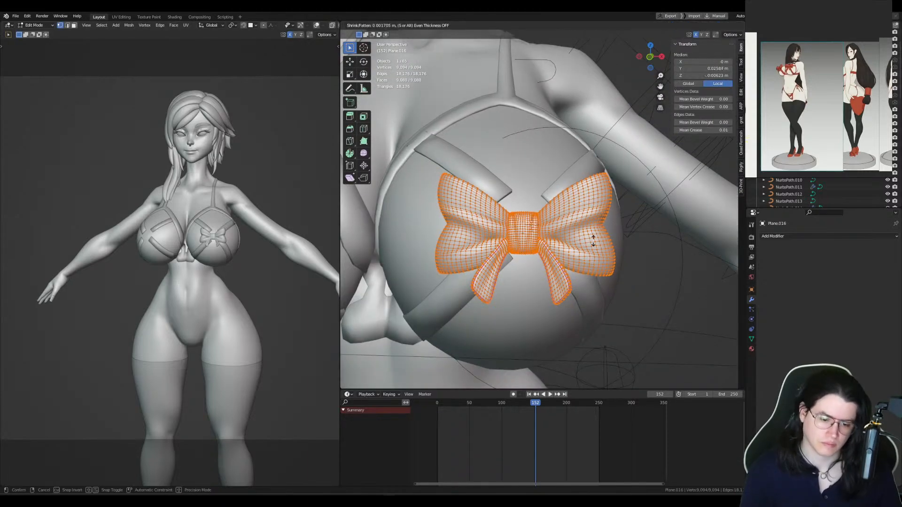
click(597, 238)
key(s)
click(644, 240)
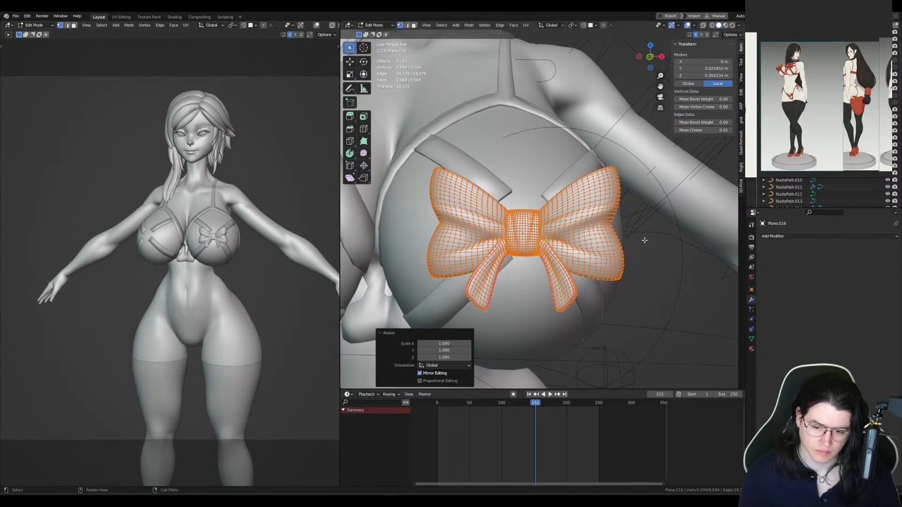
key(s)
click(653, 241)
Step: Scale the bow's mesh to about 1.24 along Y in the top view
alt+middle_drag(649, 240, 610, 240)
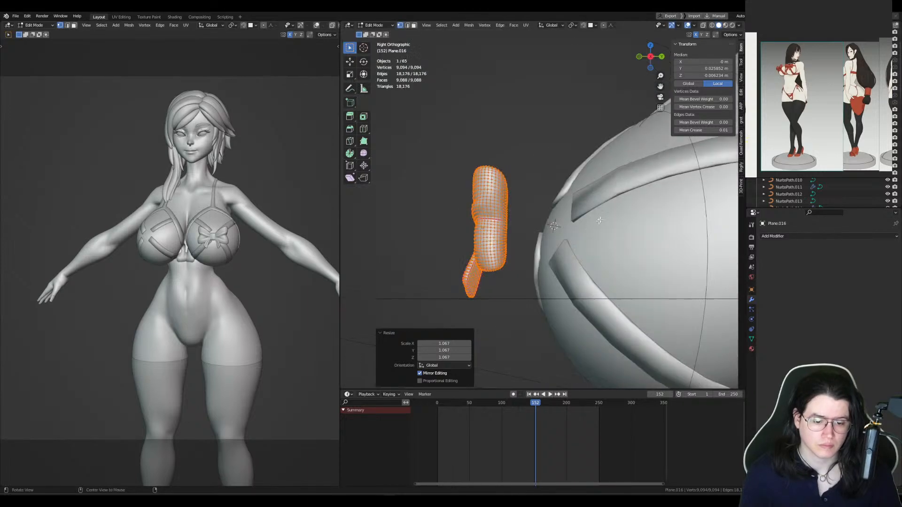
alt+middle_drag(585, 212, 581, 236)
key(s)
key(y)
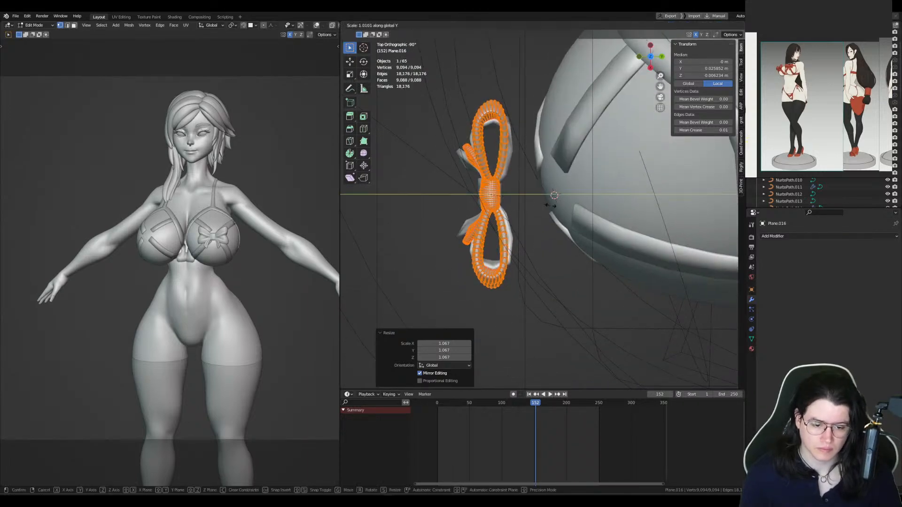
click(565, 205)
key(Escape)
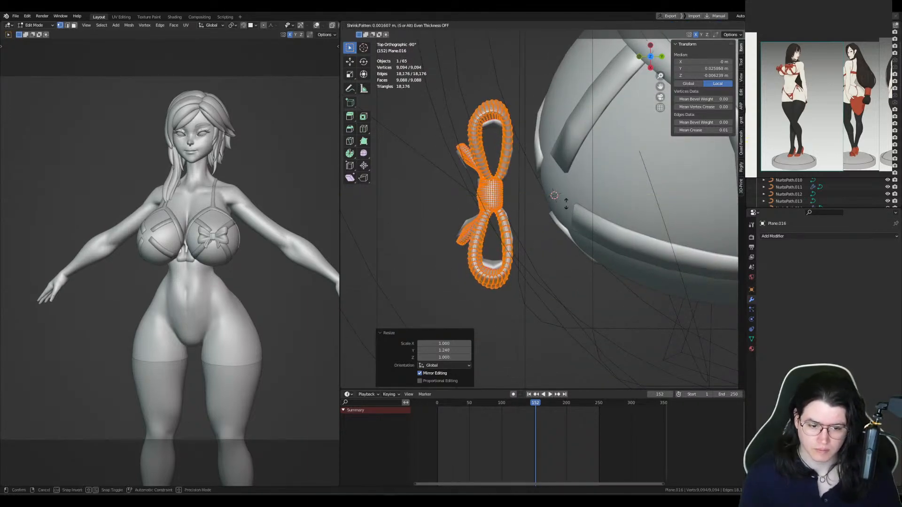
Step: Move the bow's mesh about 0.18 m along Y toward the breast and set the object's origin to its geometry
key(g)
key(y)
click(619, 209)
key(r)
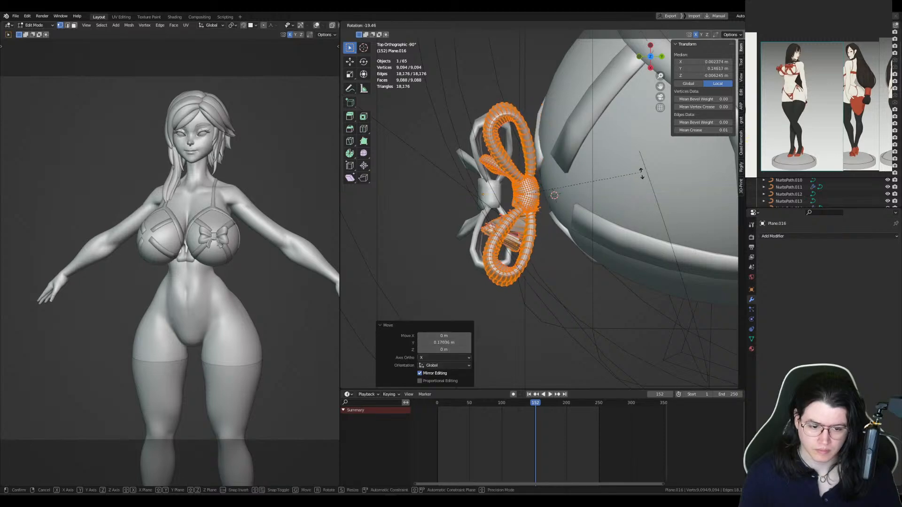
right_click(640, 179)
key(Tab)
key(KP_1)
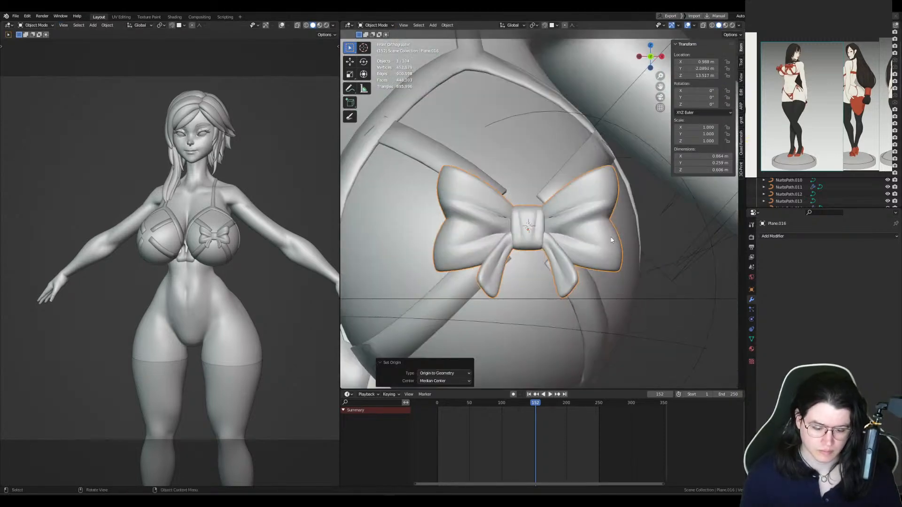
key(KP_3)
alt+drag(603, 211, 583, 247)
key(r)
right_click(504, 258)
Step: Duplicate the sculpted bow and move the copy about 20.6 m down along Z as a backup
key(KP_1)
scroll(632, 231, down, 8)
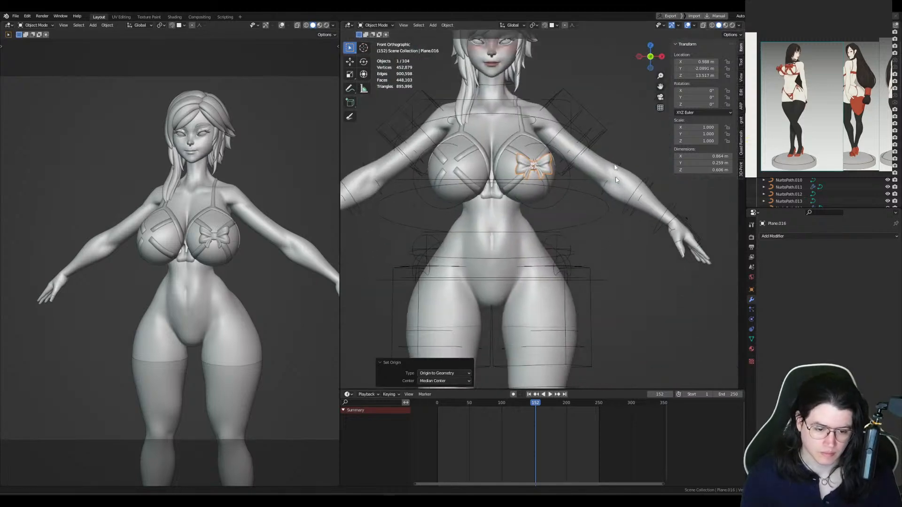
key(shift+d)
key(z)
click(628, 45)
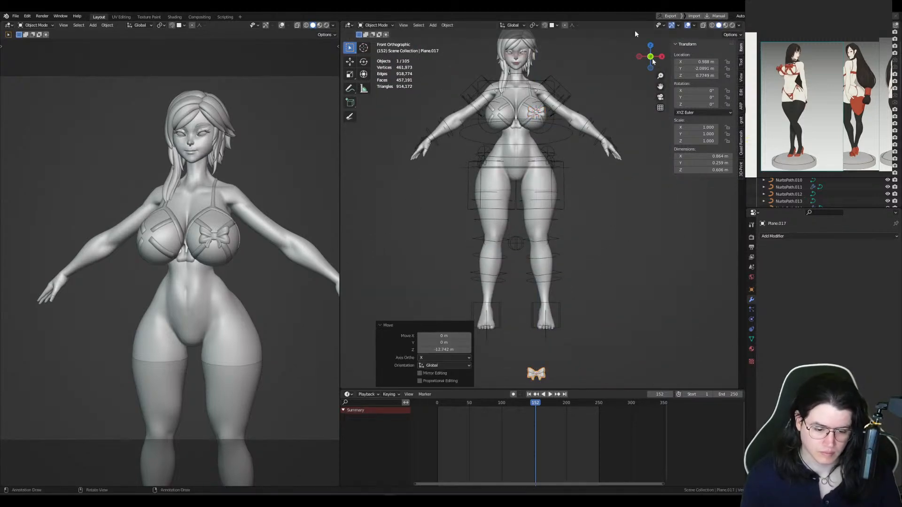
scroll(608, 143, down, 3)
key(g)
key(z)
shift+middle_drag(608, 146, 580, 149)
click(613, 160)
scroll(580, 149, up, 8)
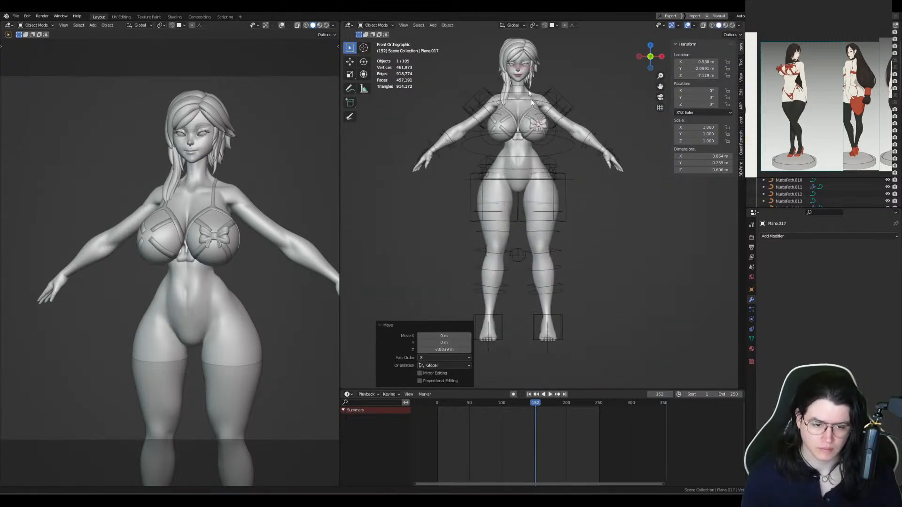
Step: Scale the chest bow up to about 1.286 and move it about 0.08 m along Y toward the breast
click(563, 167)
key(s)
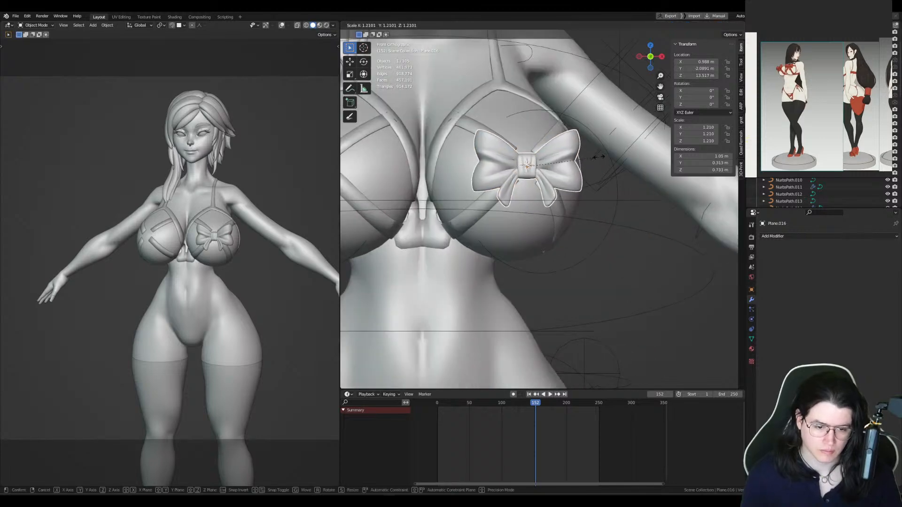
click(605, 147)
key(KP_7)
key(g)
key(y)
click(610, 192)
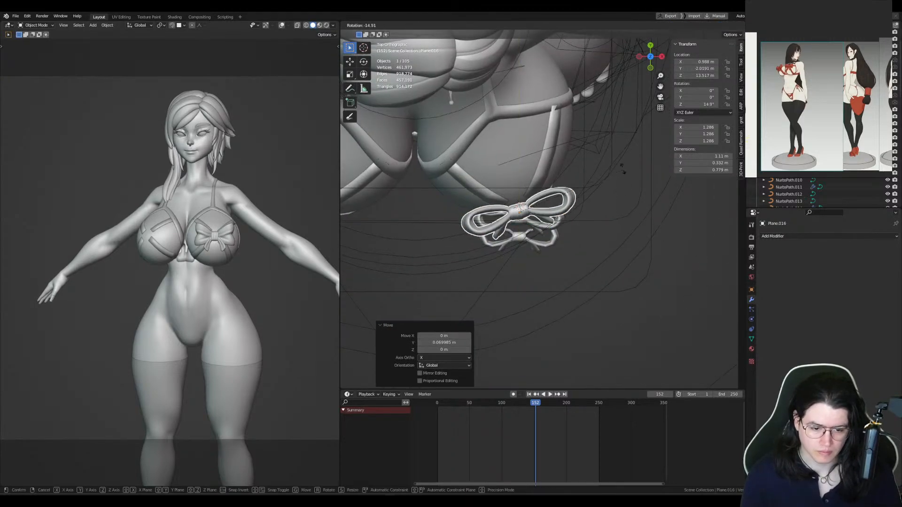
Step: Rotate the bow about 19.4° in the top view and tilt it slightly in the side view to follow the breast
key(r)
click(620, 160)
key(KP_3)
key(r)
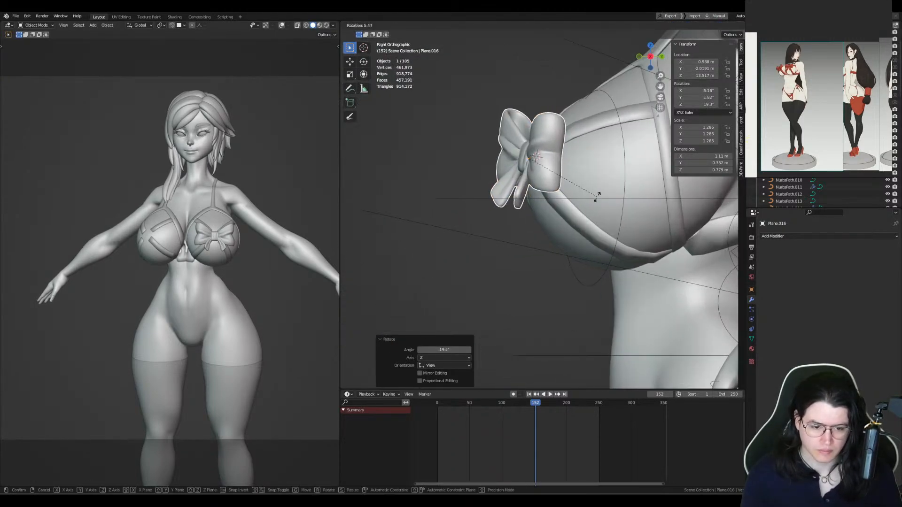
click(598, 196)
Step: Move the bow about 0.011 m inward along X and scale it up by about 1.028
key(KP_1)
key(g)
key(x)
click(611, 181)
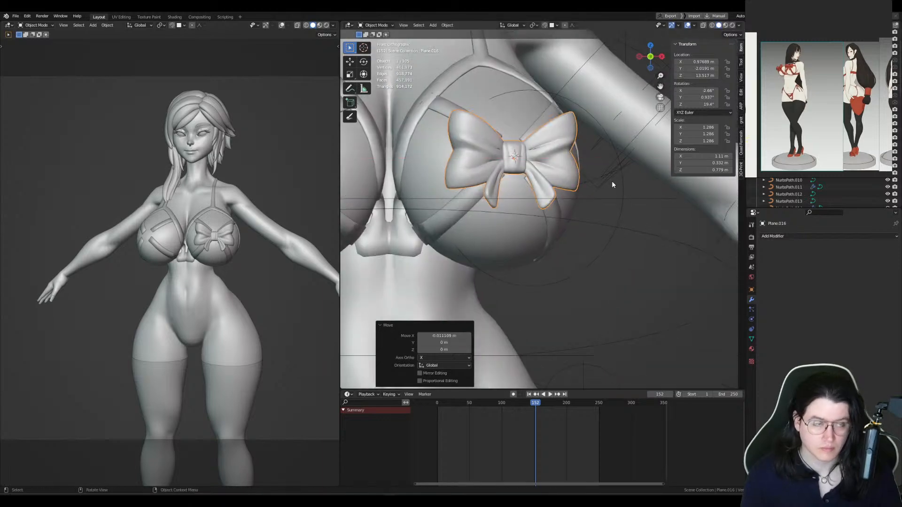
middle_drag(612, 181, 564, 186)
key(s)
click(588, 182)
key(KP_1)
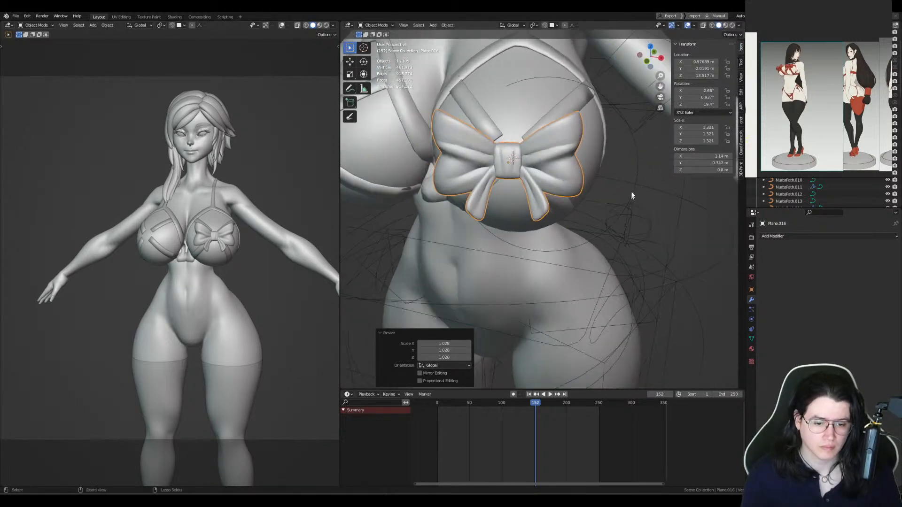
Step: Fatten the bow's entire mesh by about 0.0094 m in Edit Mode
key(KP_3)
key(Tab)
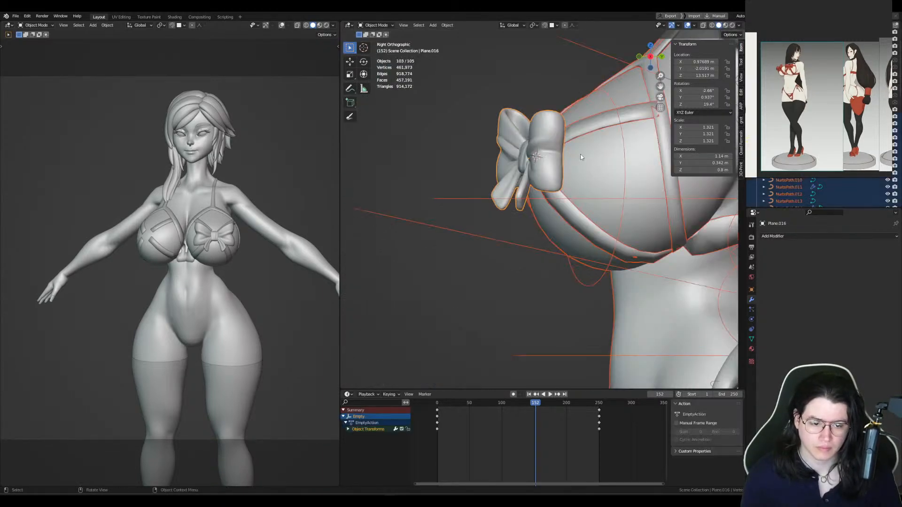
key(a)
key(alt+s)
click(614, 150)
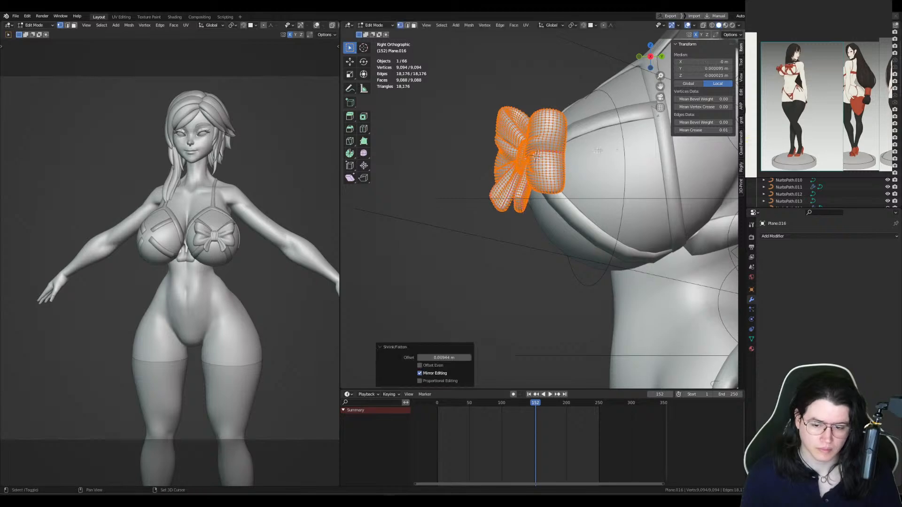
Step: Apply the bow's location, rotation and scale in Object Mode
middle_drag(614, 151, 561, 168)
key(Tab)
key(ctrl+a)
click(559, 168)
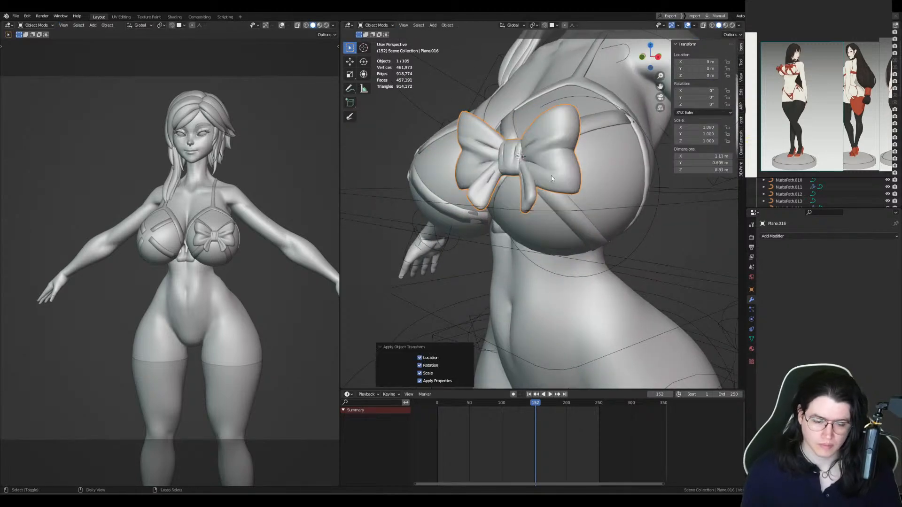
Step: Mirror the bow across the X axis onto the other breast, and hide it
key(alt+x)
middle_drag(547, 184, 574, 220)
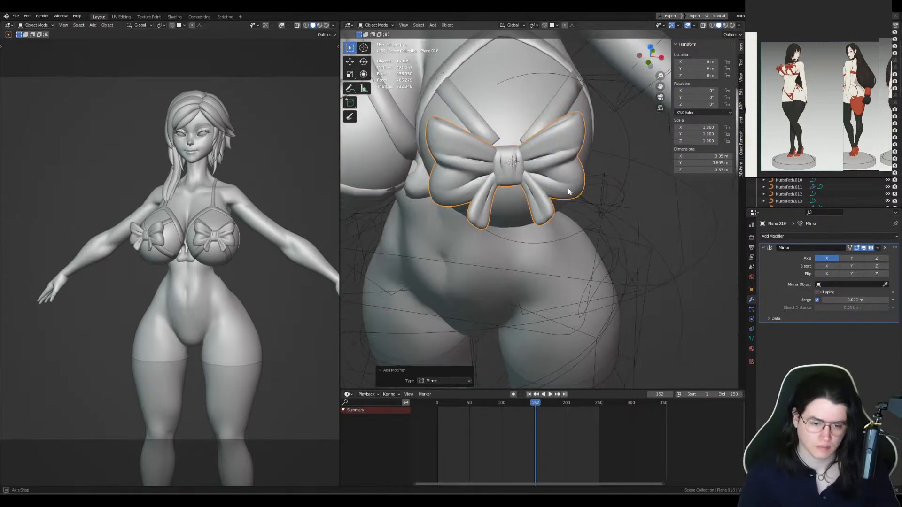
click(487, 131)
click(508, 150)
key(h)
Step: Edit the crossing cup strips, moving the end edges of the upper-inner and lower-inner strips toward the cup's centre
click(491, 137)
key(Tab)
scroll(511, 150, up, 2)
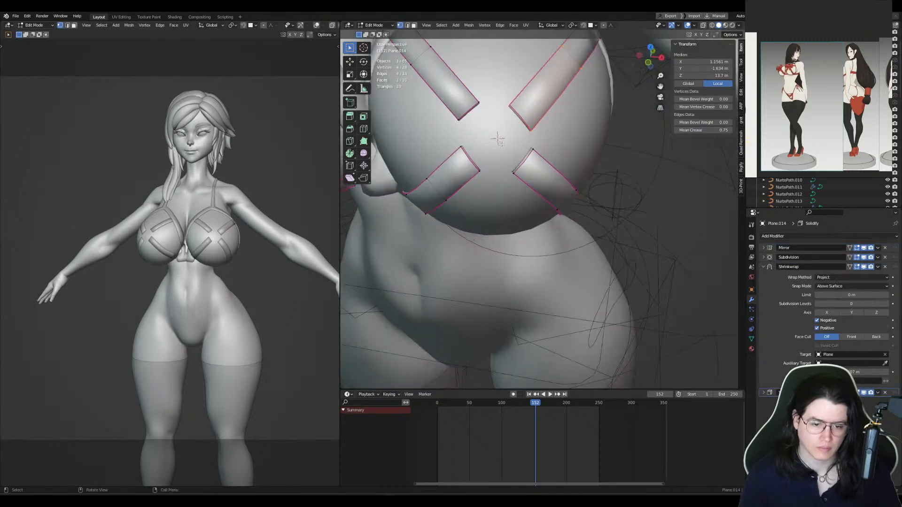
key(g)
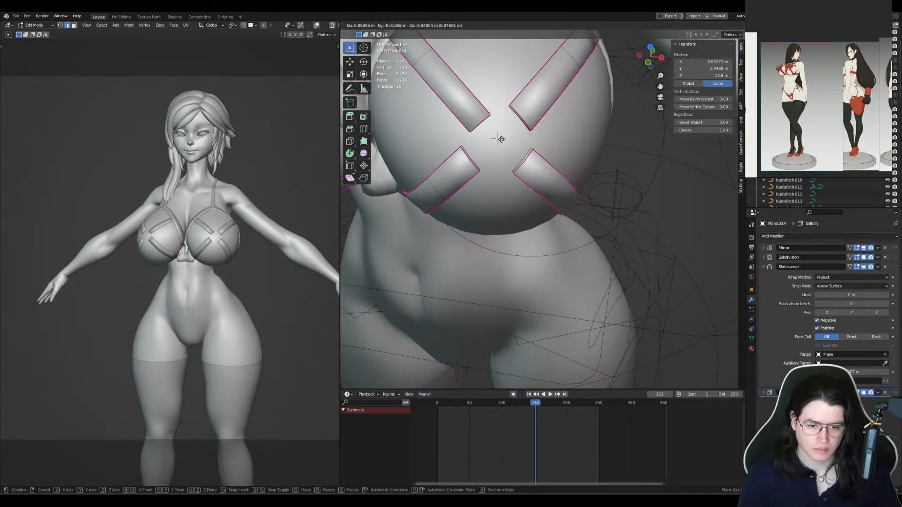
click(475, 155)
click(474, 156)
key(g)
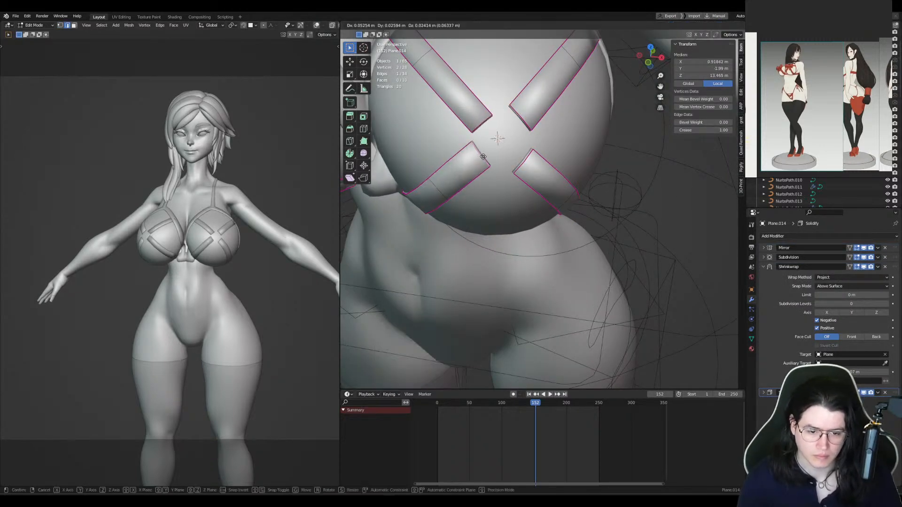
click(485, 146)
Step: Move and rotate the lower-outer strip's end edge toward the cup's centre, and bring the upper-outer strip's end in to match
click(521, 158)
key(g)
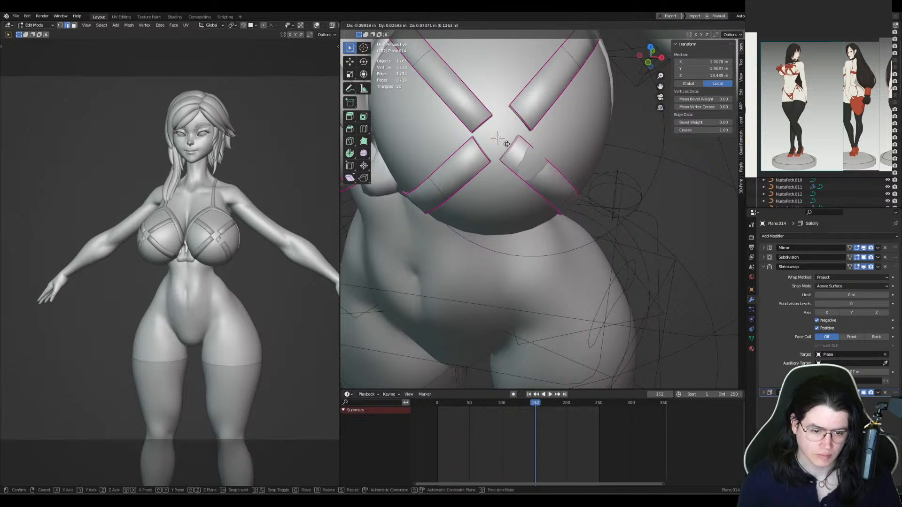
click(517, 123)
key(g)
click(528, 125)
key(r)
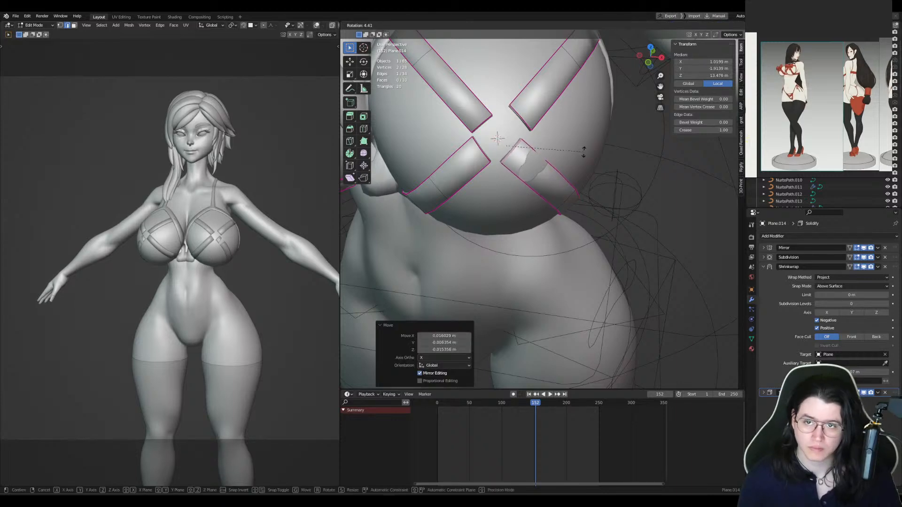
click(584, 154)
key(g)
click(560, 123)
click(521, 119)
key(g)
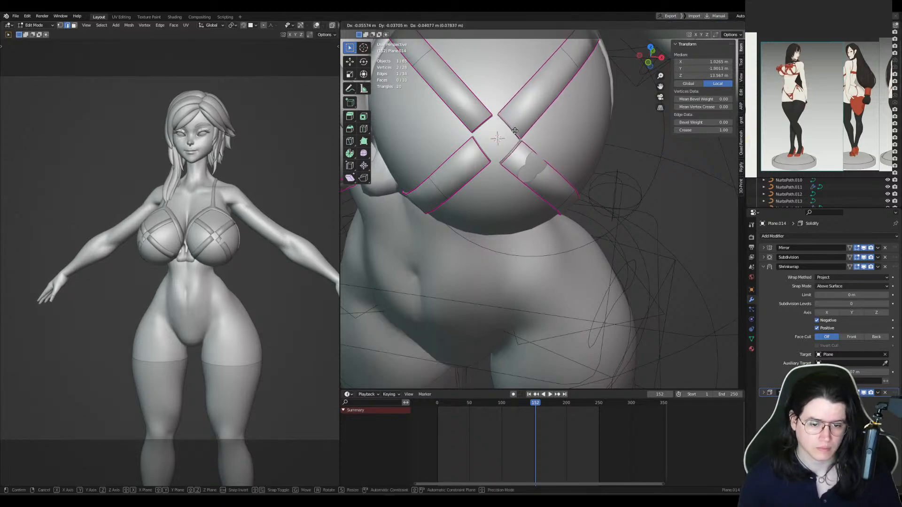
click(510, 128)
Step: Merge the facing strip corner vertices at center on the upper and inner corners of the crossing
key(1)
click(497, 114)
key(m)
key(c)
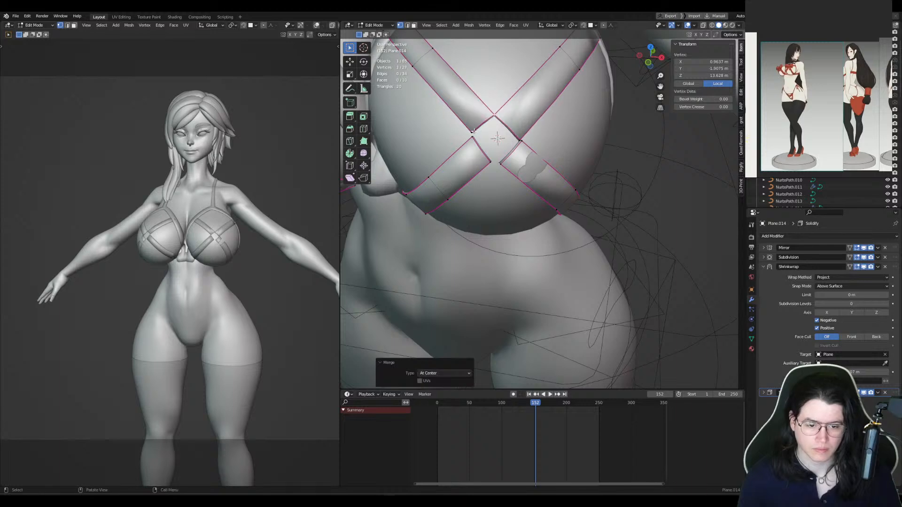
click(473, 132)
shift+click(473, 137)
key(m)
key(c)
Step: Merge the facing strip corner vertices at center on the lower and outer corners of the crossing
click(490, 162)
shift+click(502, 164)
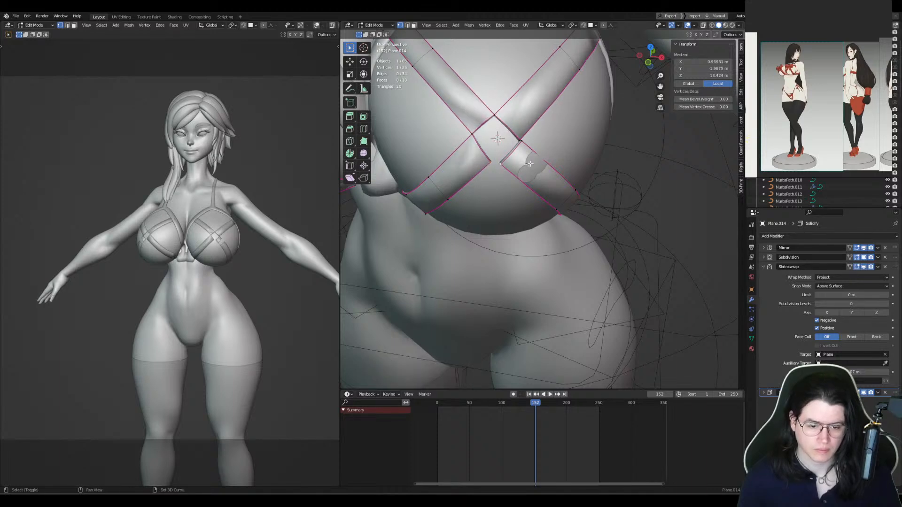
key(m)
key(c)
click(520, 141)
shift+click(523, 142)
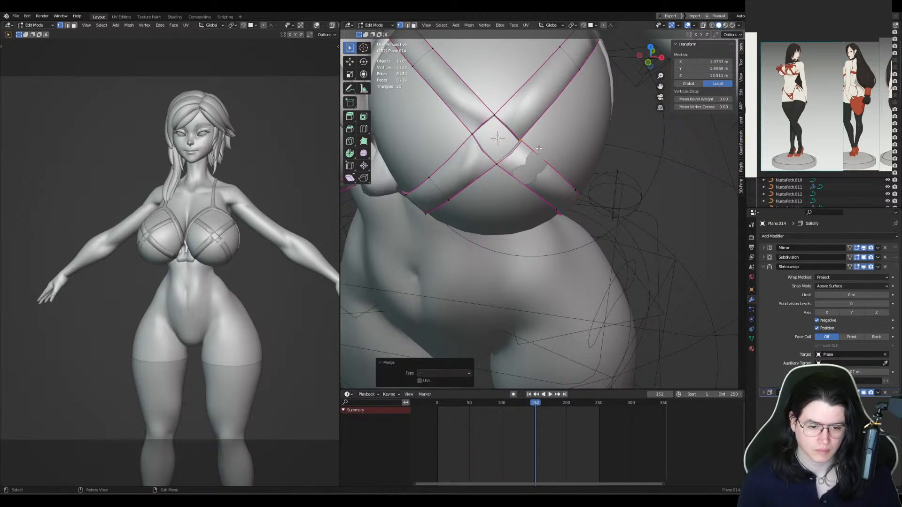
key(m)
key(c)
Step: Fill the central gap between the four strips with a face from its four bounding edges
key(2)
click(509, 128)
shift+click(510, 153)
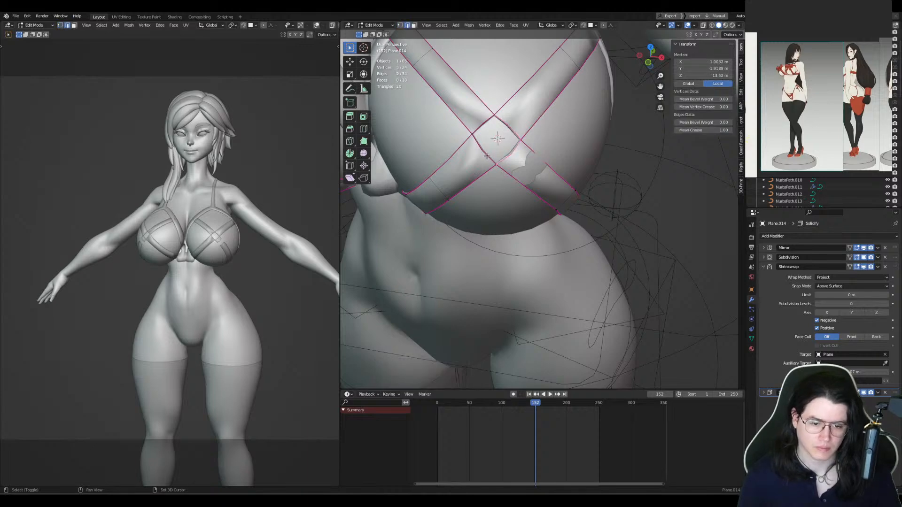
shift+click(484, 153)
shift+click(479, 125)
key(f)
Step: Add a centred loop cut across the lower-outer strip and nudge it so the strip follows the cup
key(ctrl+r)
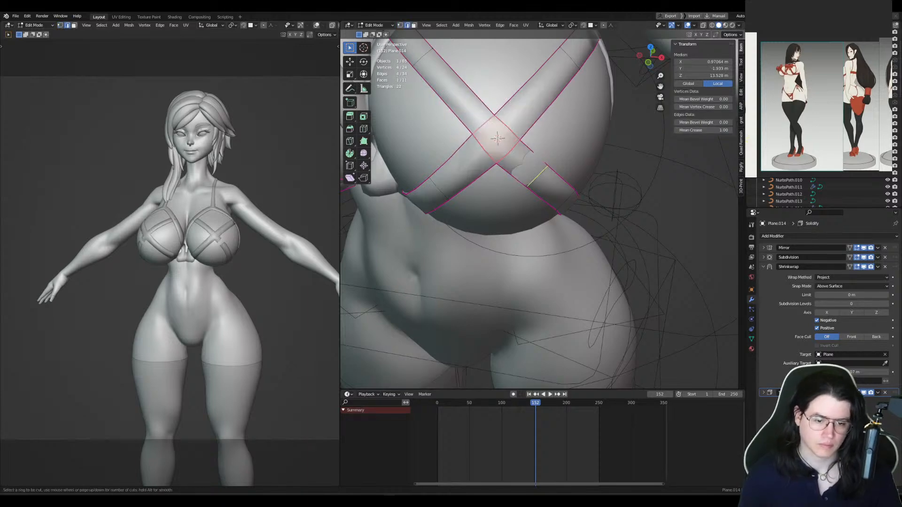
click(531, 168)
right_click(531, 169)
middle_drag(580, 173, 561, 166)
key(g)
click(564, 164)
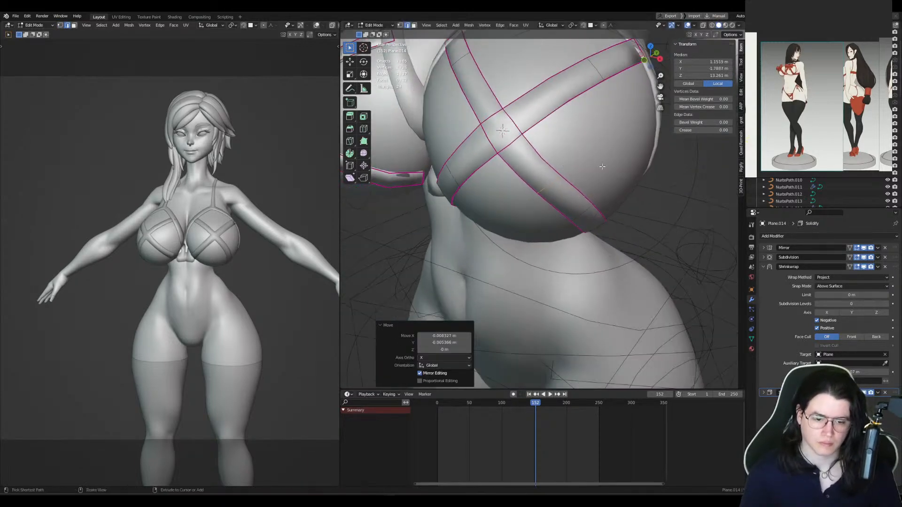
Step: Leave strip editing, reveal all hidden objects, and hide the old bottom garment around the hips
key(Tab)
click(505, 145)
click(500, 144)
key(alt+h)
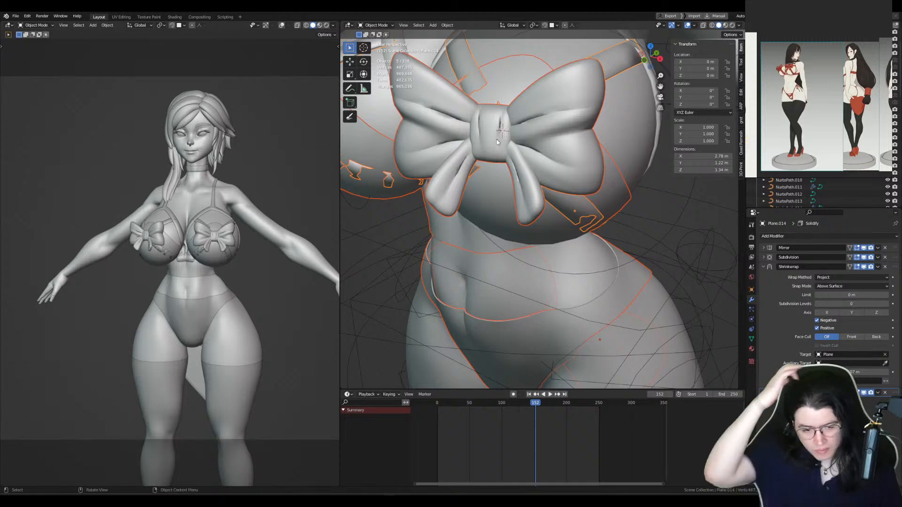
click(612, 188)
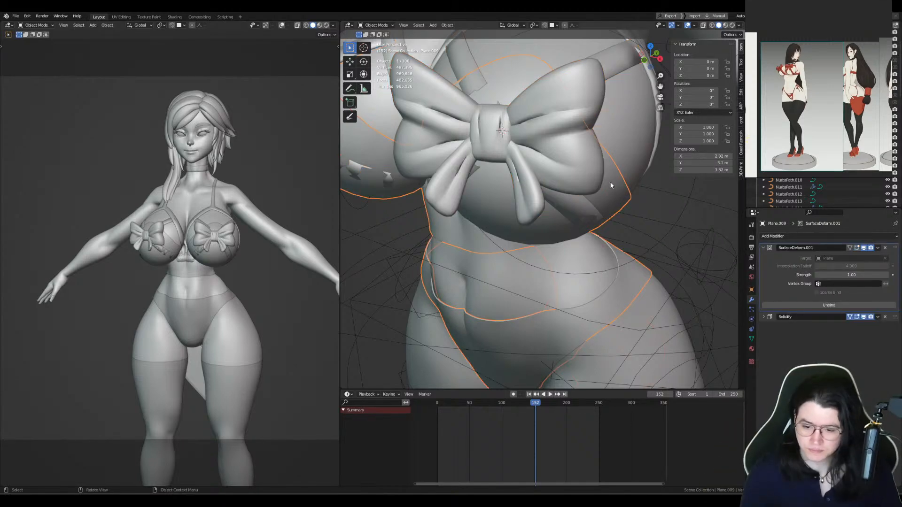
key(Delete)
Step: Duplicate one face of the bikini mesh between the breasts in front view and place the copy about 1.82 m lower on the pelvis
scroll(559, 187, down, 4)
middle_drag(559, 187, 596, 145)
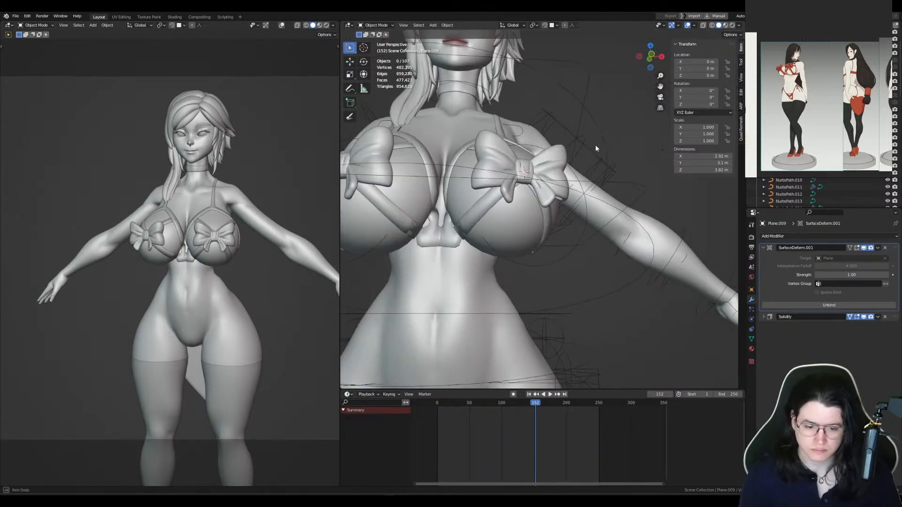
scroll(471, 208, up, 4)
shift+middle_drag(472, 208, 579, 152)
scroll(577, 148, down, 3)
scroll(577, 169, up, 1)
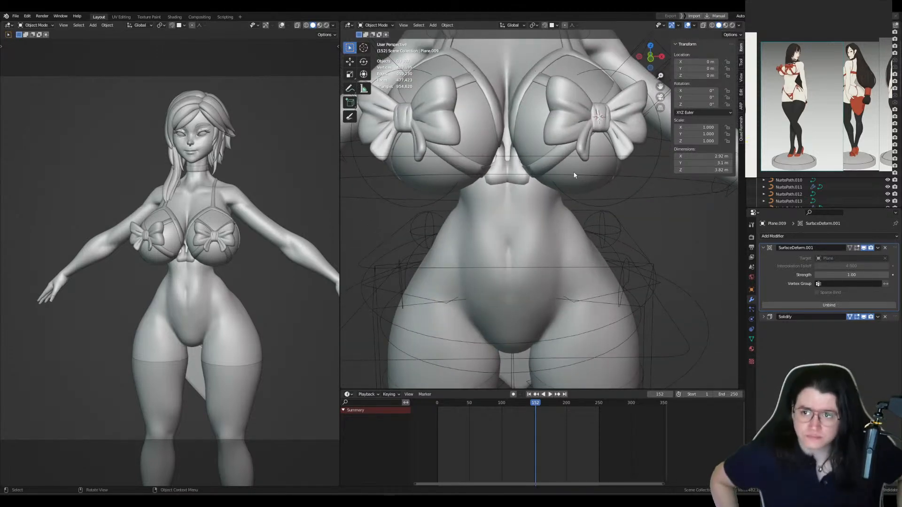
click(514, 186)
key(KP_1)
key(Tab)
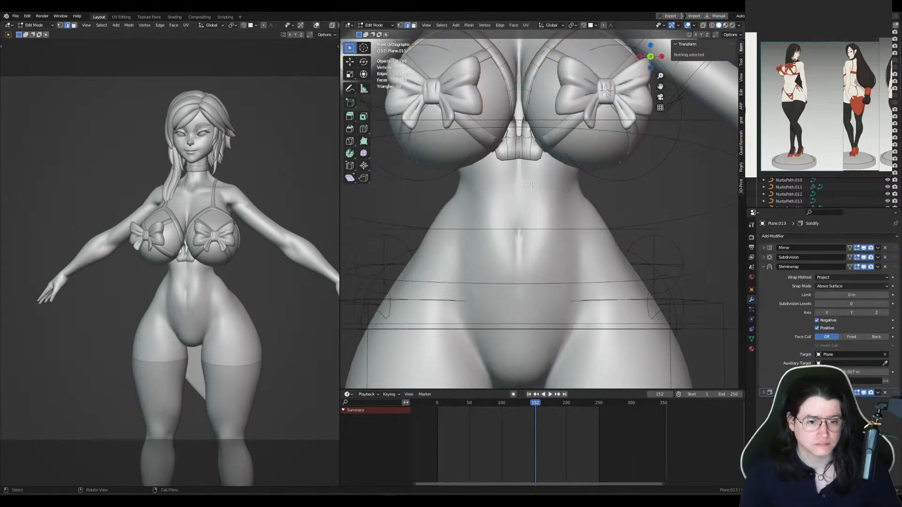
key(3)
click(539, 149)
shift+middle_drag(563, 223, 560, 151)
key(shift+d)
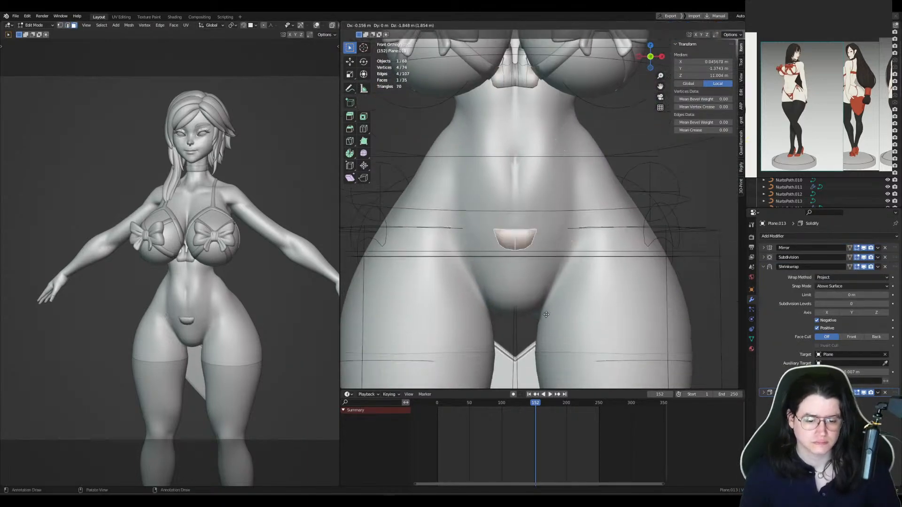
click(546, 313)
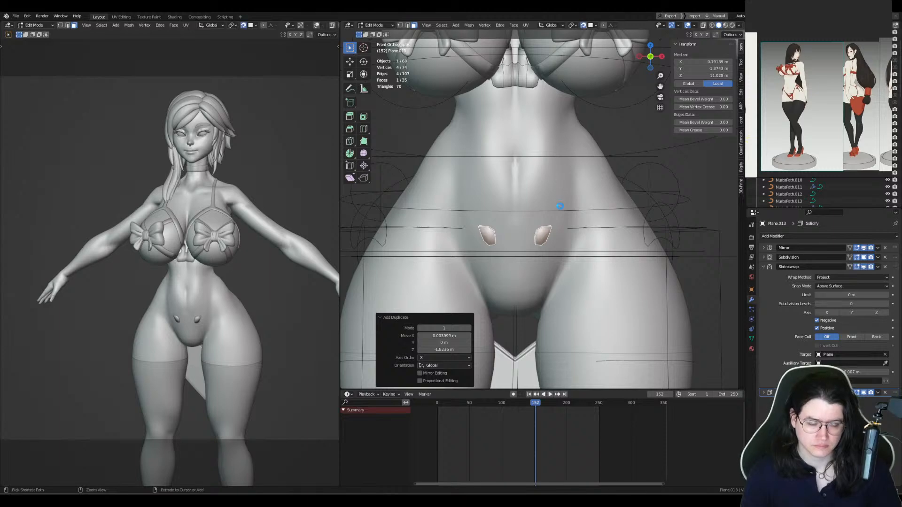
Step: Save the file, separate the duplicated pelvis face into its own object, and open that object in Edit Mode
key(ctrl+s)
key(p)
click(545, 234)
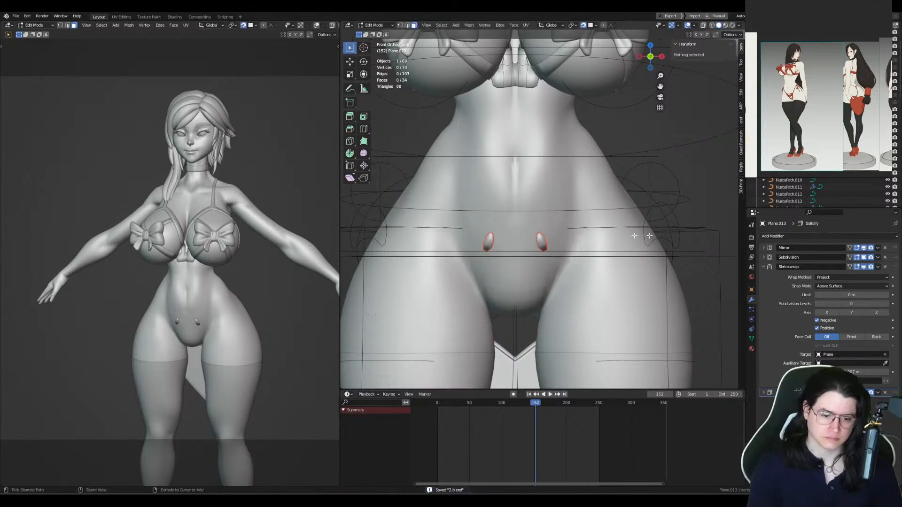
key(Tab)
click(544, 244)
key(Tab)
Step: Rotate the whole pelvis face about 39.3° and move it down and outward to the groin crease
key(a)
key(r)
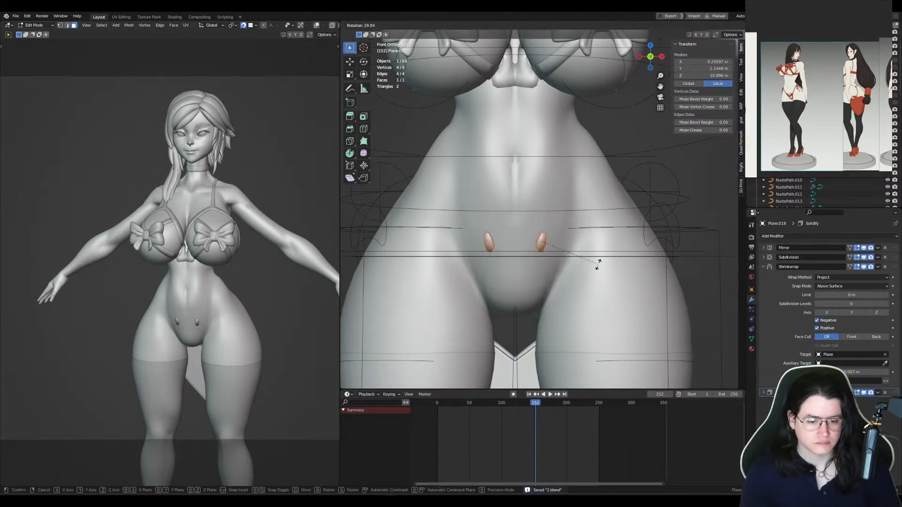
click(595, 265)
key(g)
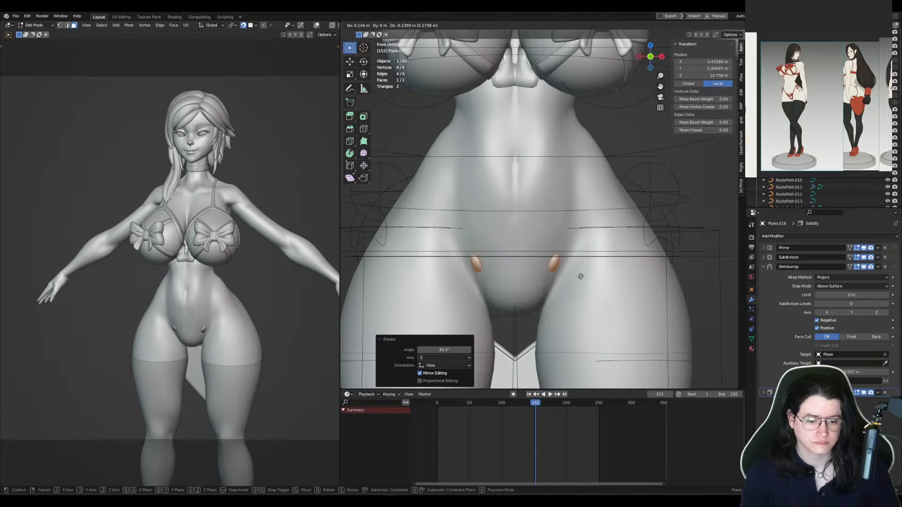
click(581, 276)
Step: Extrude the groin piece's lower edge down along the crease to form a strip
key(2)
click(551, 274)
middle_drag(553, 277, 559, 214)
shift+middle_drag(559, 214, 567, 158)
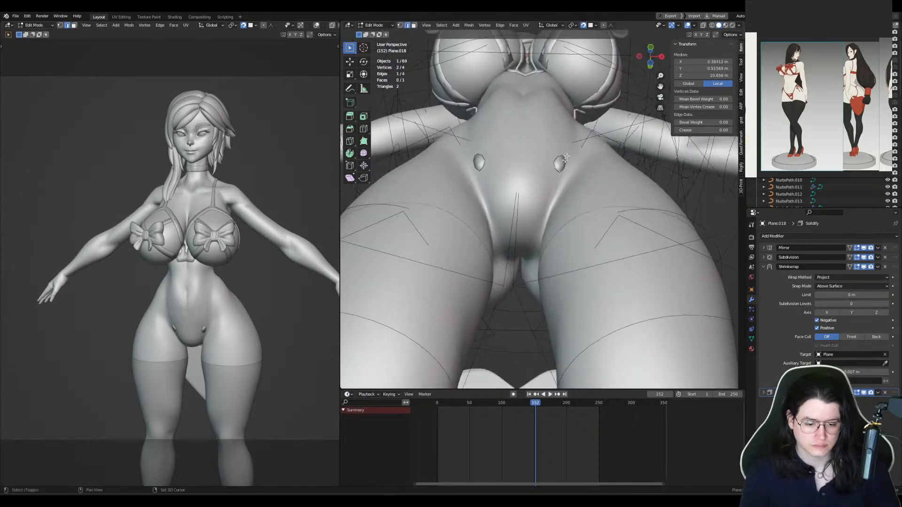
key(e)
click(552, 189)
Step: Narrow the groin strip by moving its inner vertices toward the crease, and select its lower end edge
key(1)
click(551, 164)
key(g)
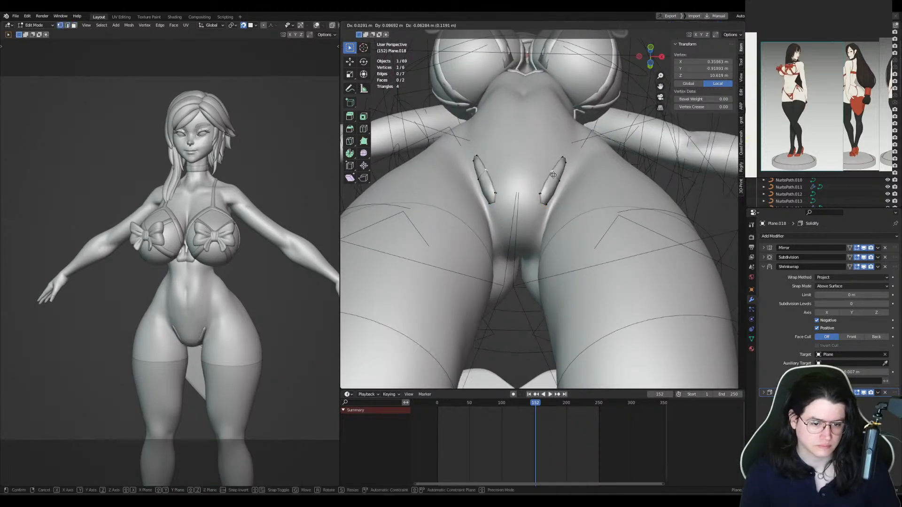
click(556, 179)
click(541, 193)
key(g)
click(545, 198)
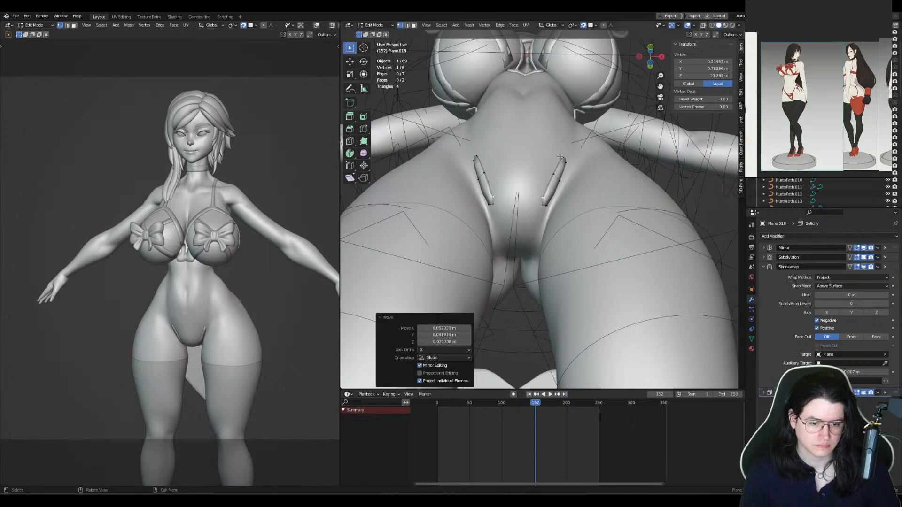
click(544, 206)
key(2)
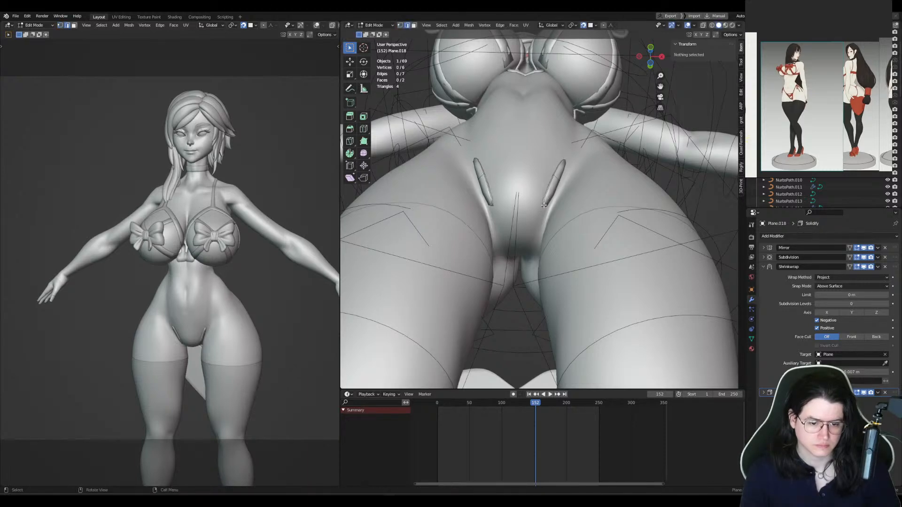
click(544, 206)
middle_drag(544, 205, 538, 177)
key(e)
right_click(540, 176)
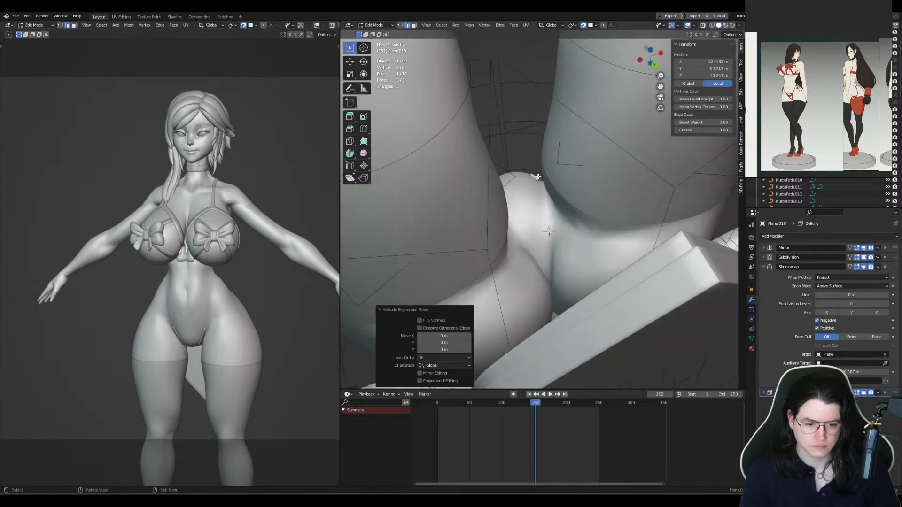
key(ctrl+z)
Step: Extend the strip's lower end back between the legs with three successive extruded segments
ctrl+right_click(541, 194)
ctrl+right_click(552, 232)
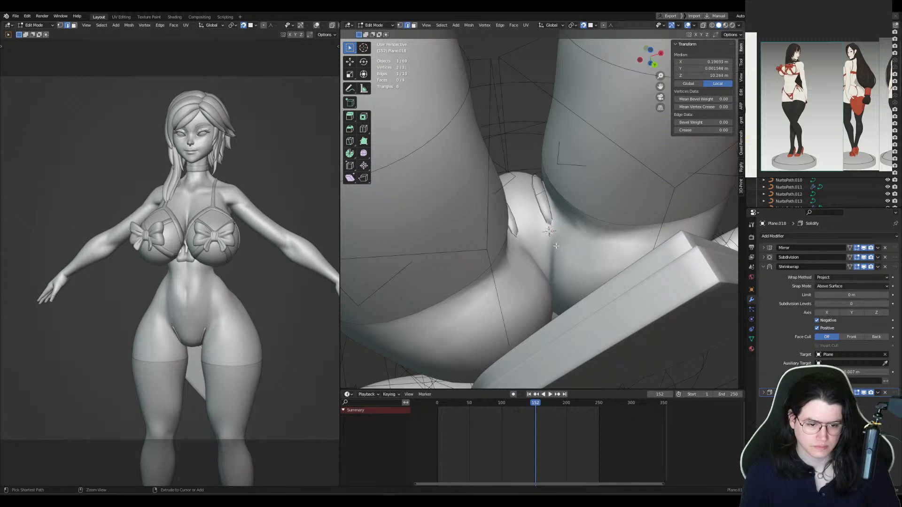
ctrl+right_click(541, 250)
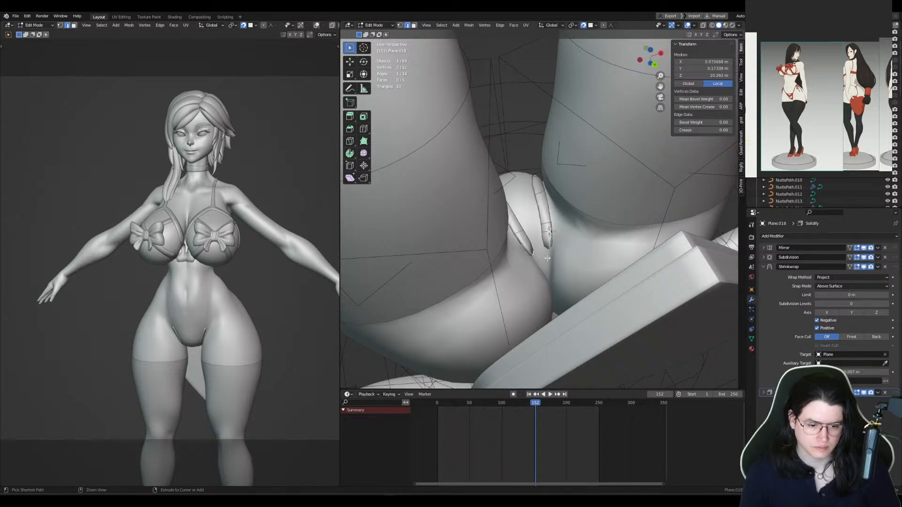
middle_drag(547, 231, 552, 167)
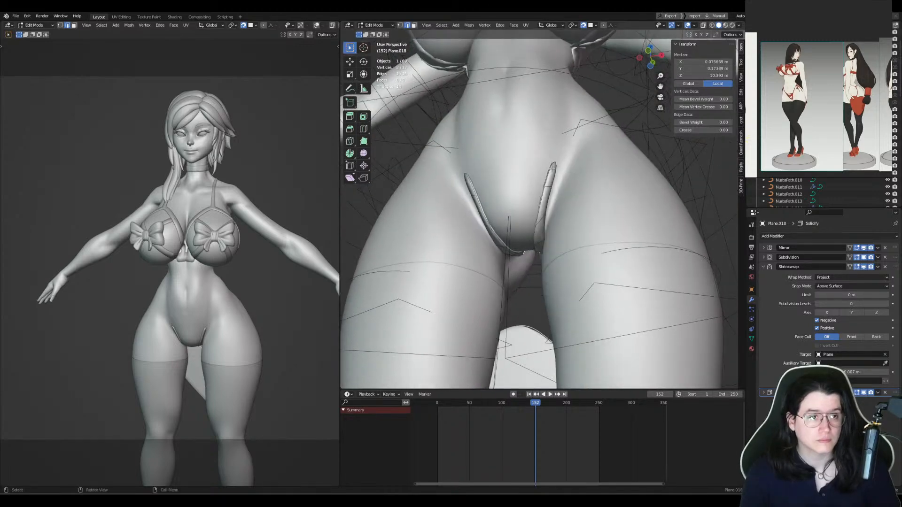
Step: Add a loop cut near the groin strip's upper end and extrude its upper inner edge along X to the body's centre line
scroll(552, 168, up, 4)
key(ctrl+r)
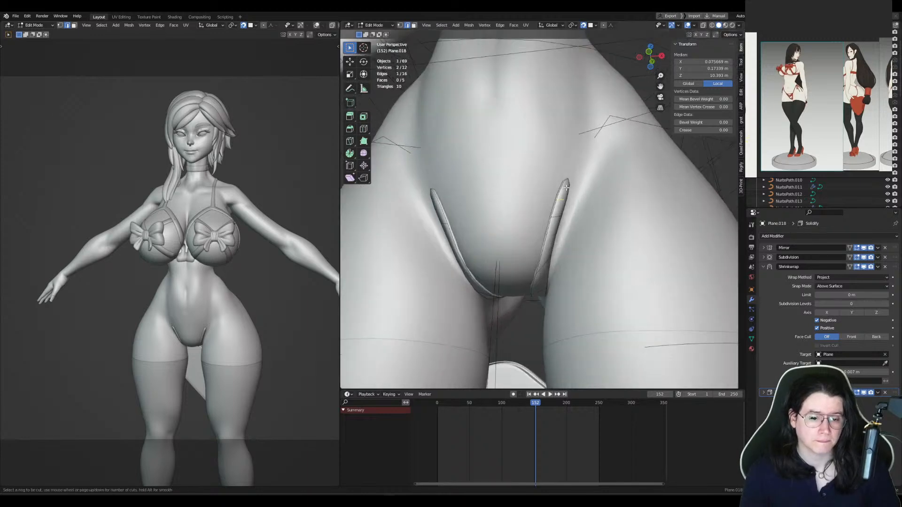
double_click(566, 188)
click(560, 189)
key(e)
key(x)
click(494, 182)
Step: Reposition the front band's centre vertices, shifting one about 0.033 m along the Z axis
key(1)
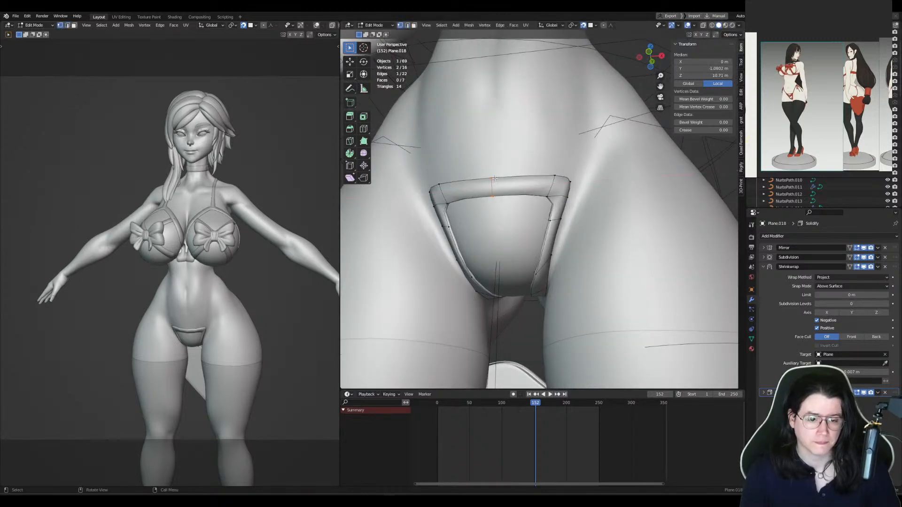
drag(495, 179, 493, 181)
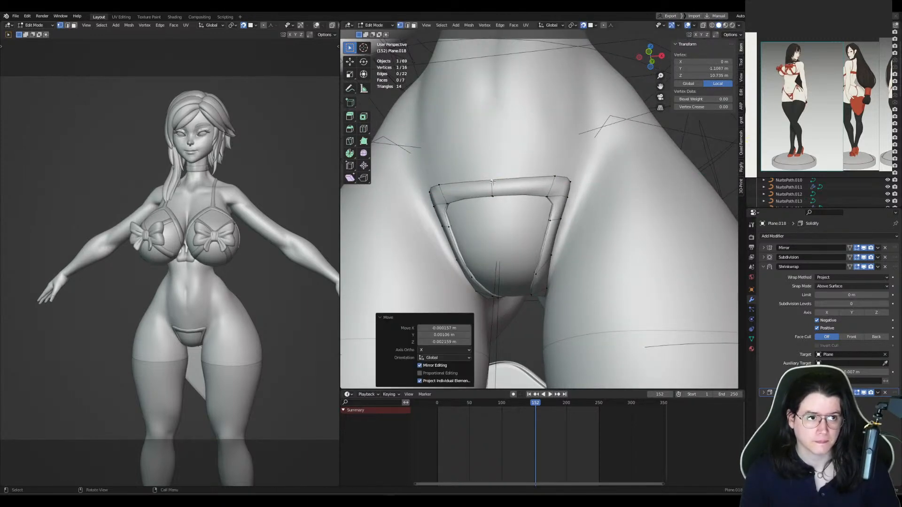
key(g)
key(z)
click(493, 191)
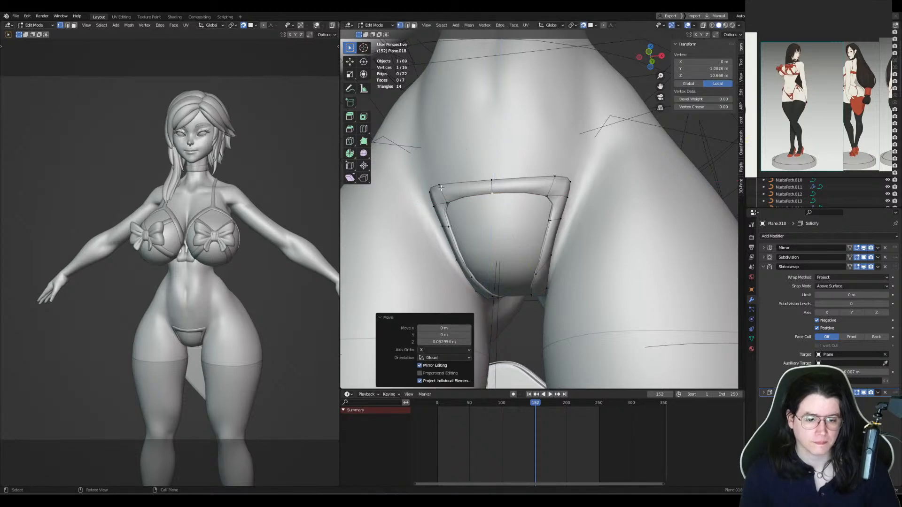
Step: Extrude the front band's outer end edge up over the hip crease and around the hip in four successive segments
middle_drag(565, 215, 552, 230)
key(2)
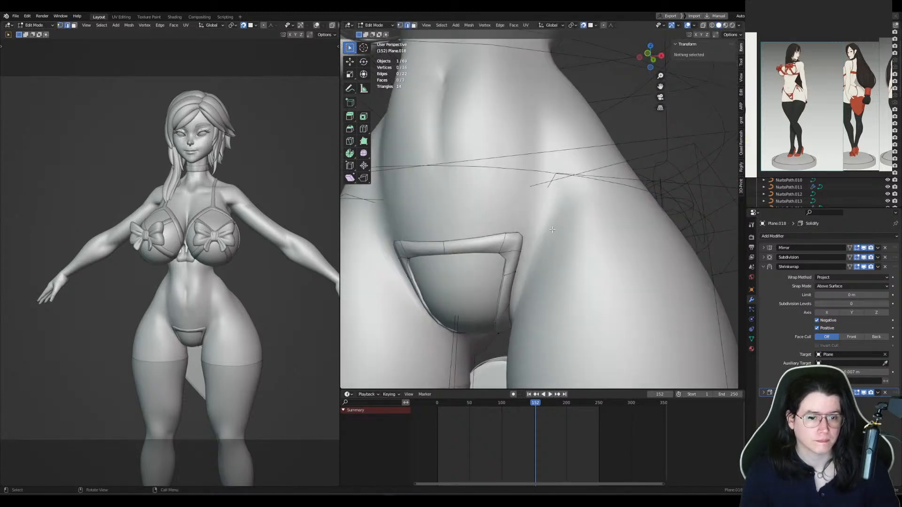
click(516, 234)
ctrl+right_click(538, 203)
ctrl+right_click(567, 148)
middle_drag(567, 149, 534, 172)
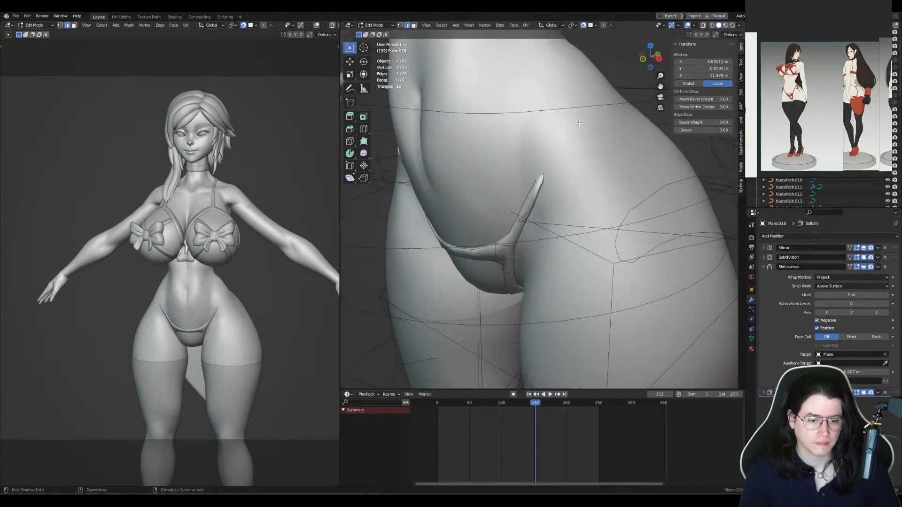
ctrl+right_click(579, 124)
middle_drag(579, 123, 527, 140)
ctrl+right_click(590, 117)
middle_drag(590, 117, 550, 124)
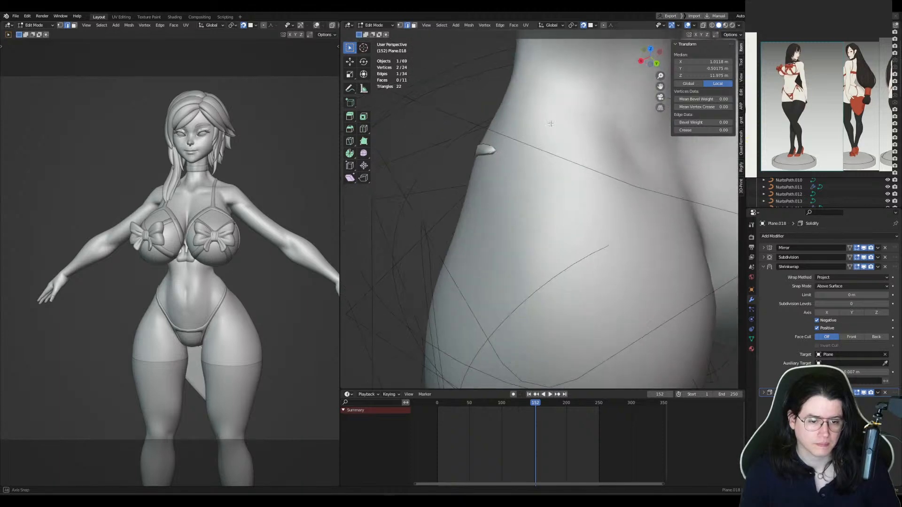
Step: Continue the hip strap across the lower back toward the body's centre line with three more extruded segments
ctrl+right_click(569, 167)
ctrl+right_click(632, 188)
ctrl+right_click(686, 201)
middle_drag(685, 201, 598, 175)
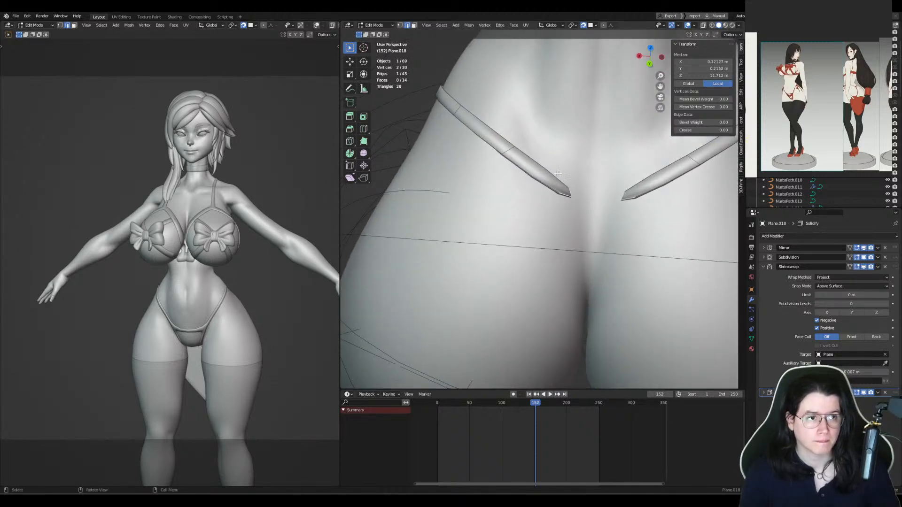
scroll(846, 85, down, 2)
scroll(843, 90, up, 2)
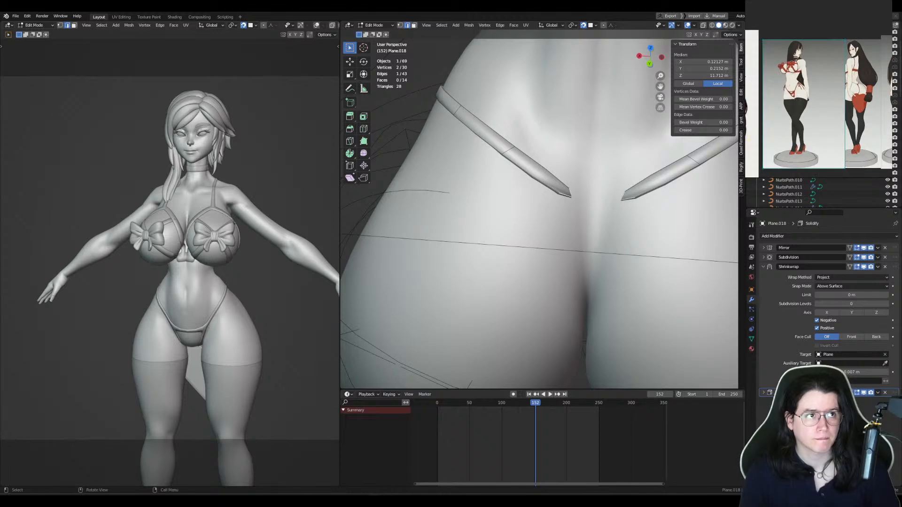
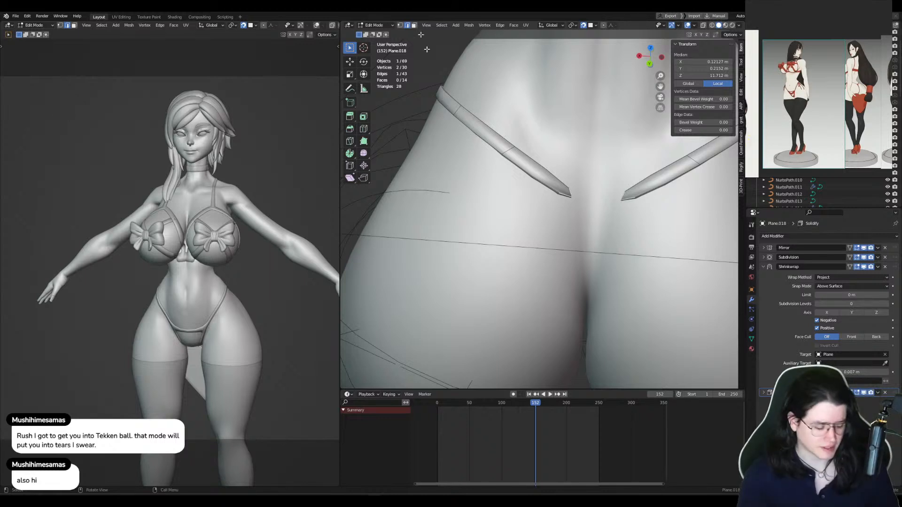
Step: Extrude the rear strap's end edge to the body's centre line so both mirrored halves meet
middle_drag(605, 183, 551, 189)
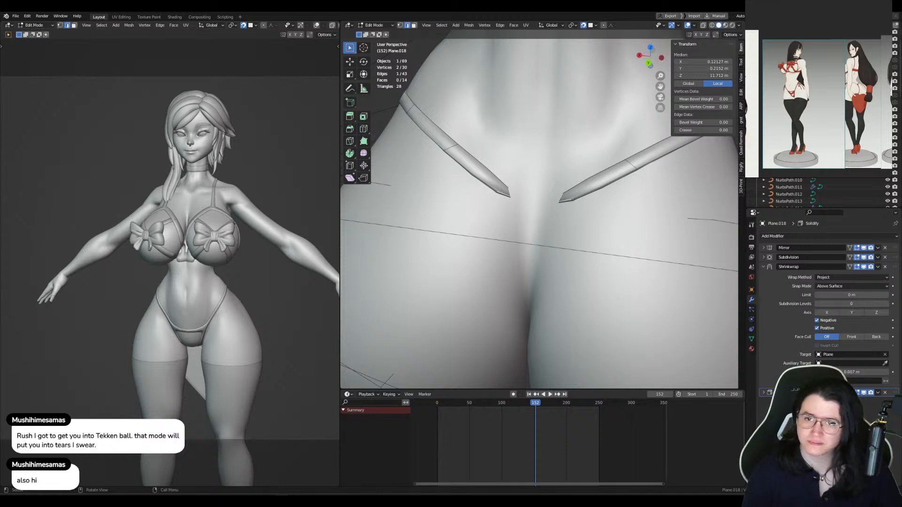
middle_drag(565, 217, 585, 217)
key(e)
right_click(538, 219)
key(g)
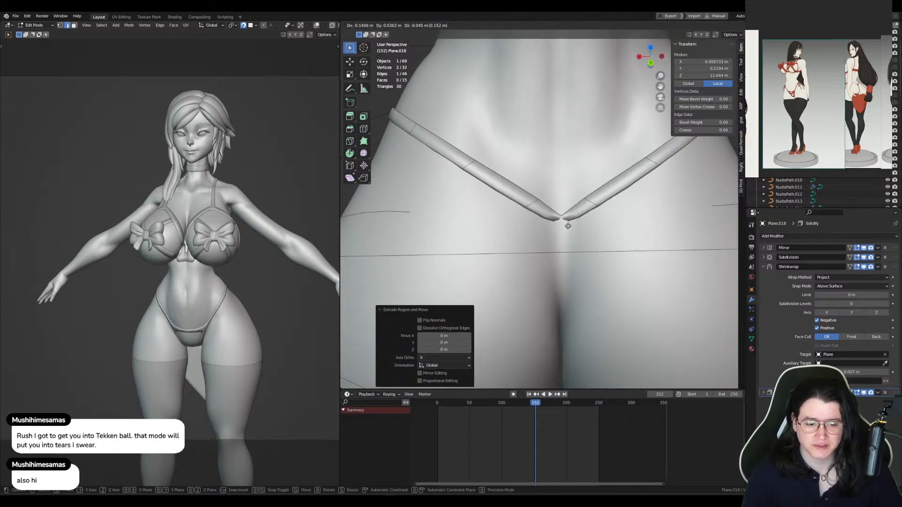
click(566, 225)
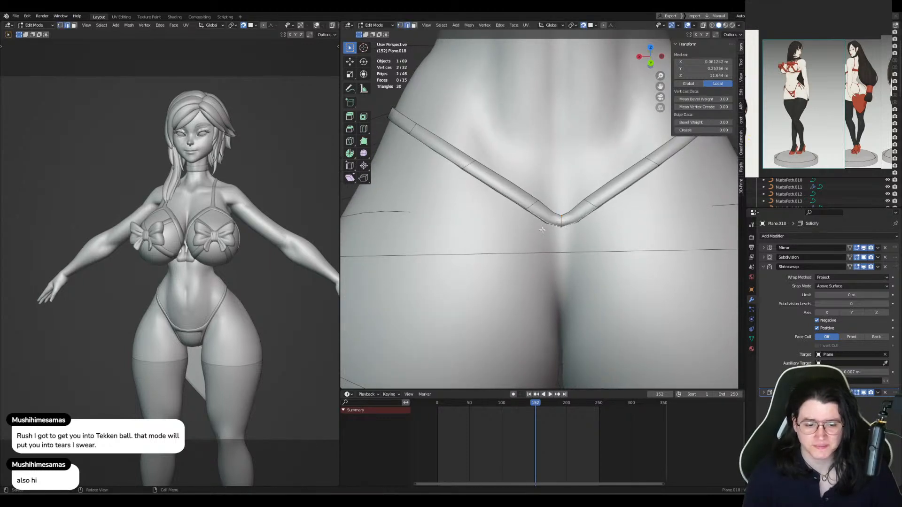
Step: Extrude the rear strap's lower edge downward at the centre and pull its outer vertex inward to form a tapered V
middle_drag(543, 230, 537, 207)
key(e)
click(535, 219)
key(1)
click(535, 209)
key(g)
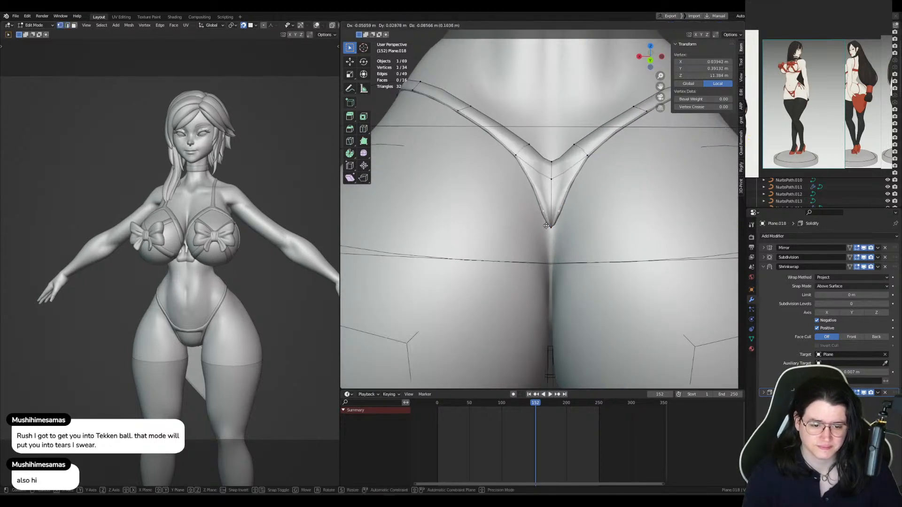
click(548, 229)
Step: Extrude the rear V's bottom edge further down into the crease and reposition the new end
key(2)
click(547, 222)
middle_drag(548, 216, 548, 184)
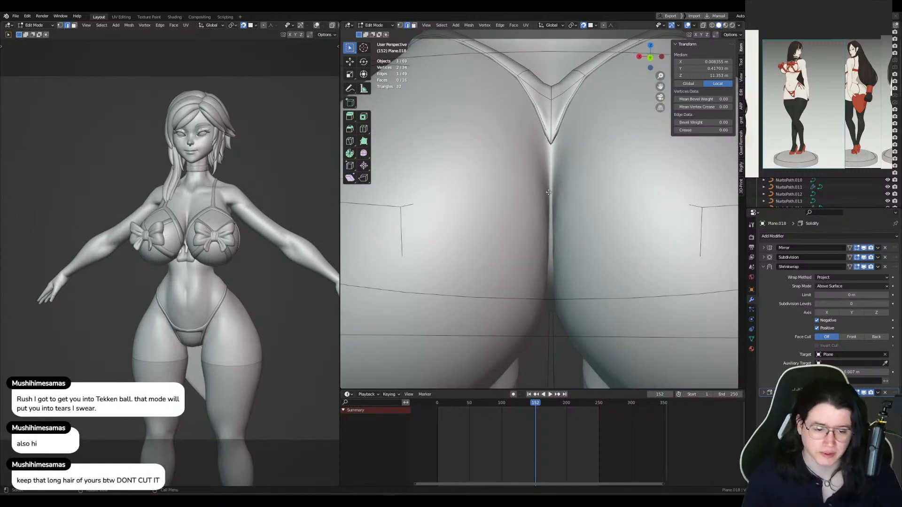
key(e)
click(547, 213)
key(g)
middle_drag(548, 218, 578, 203)
click(544, 197)
Step: Delete the heart-shaped object behind the body and reopen the bikini bottom strip for mesh editing
key(ctrl+Tab)
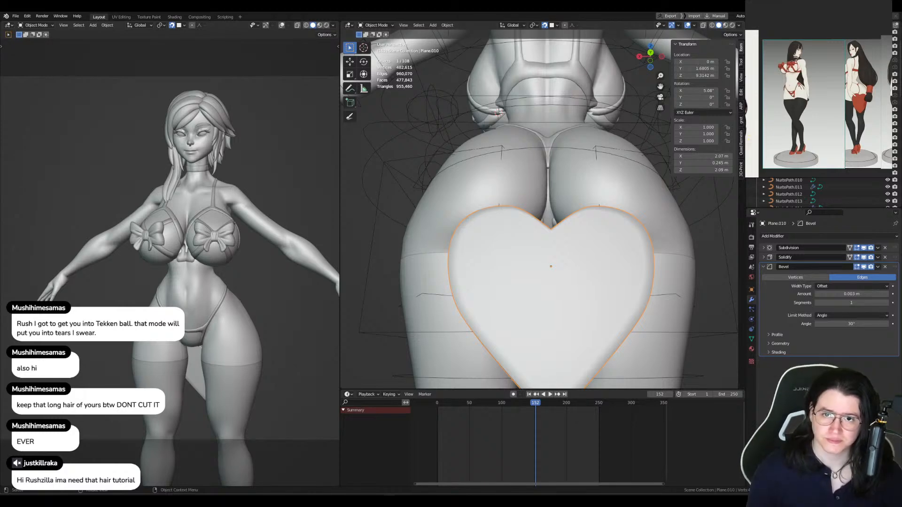
key(Delete)
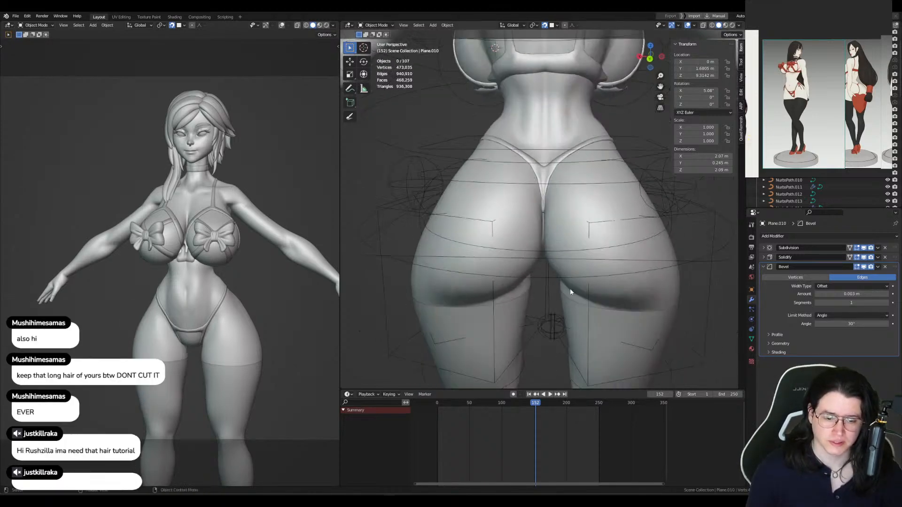
scroll(571, 289, up, 1)
click(550, 159)
key(Tab)
scroll(552, 159, up, 4)
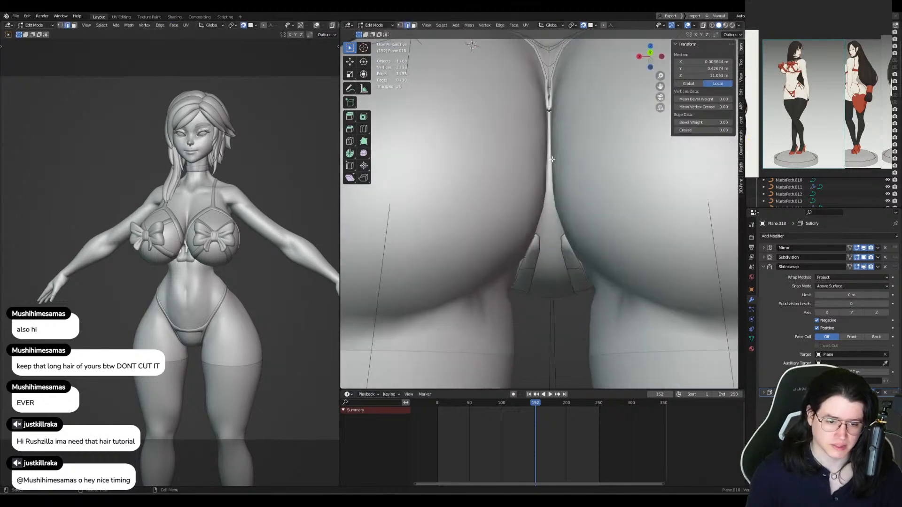
Step: Extend the rear strip's lower end down between the legs toward the groin strip with two extruded segments
scroll(549, 120, down, 1)
key(e)
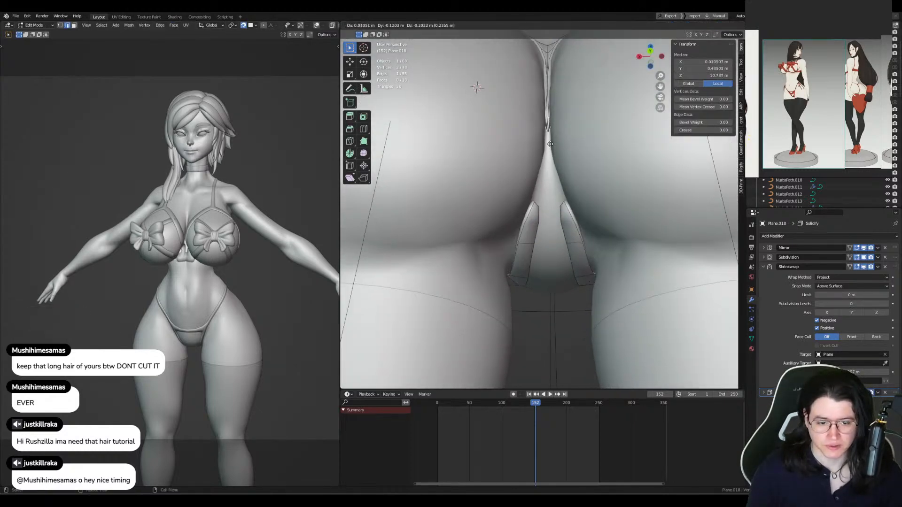
click(549, 136)
middle_drag(549, 137, 531, 137)
key(e)
click(536, 139)
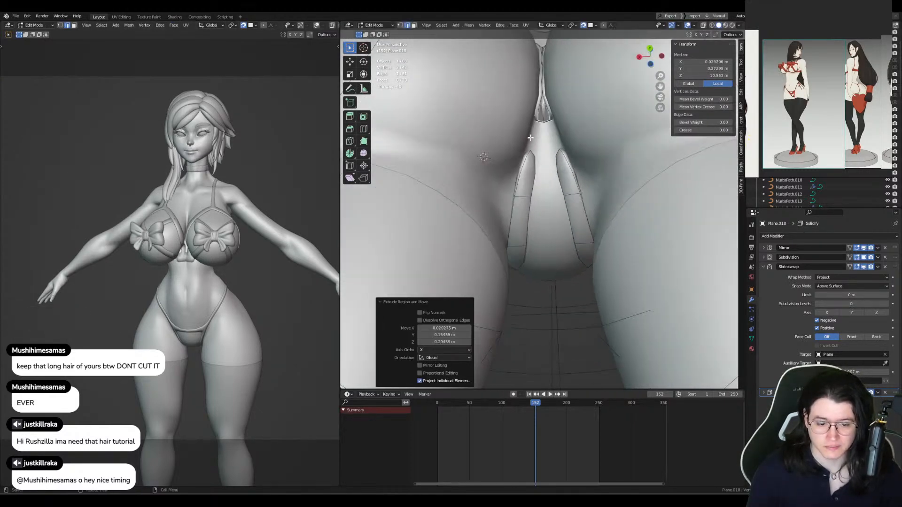
Step: Join the rear strip's end to the groin strip's end edge and dissolve the selected edges around the joint
shift+click(535, 155)
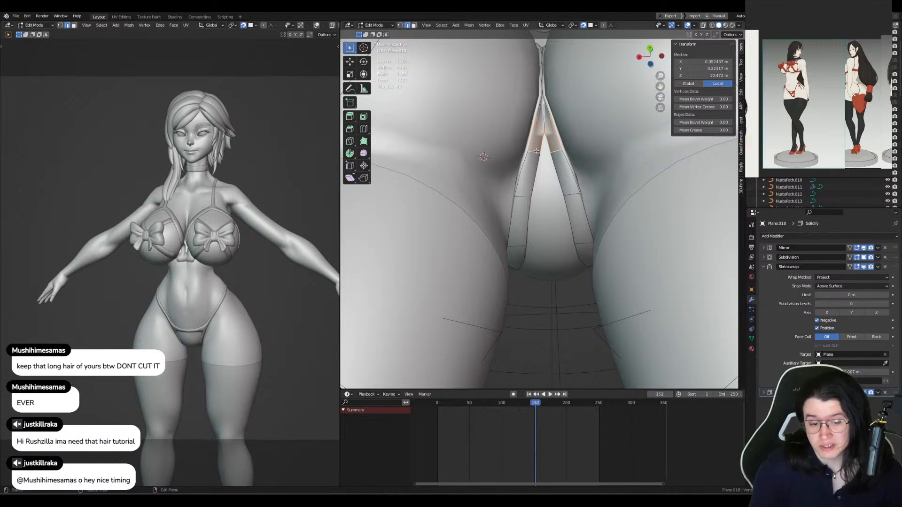
key(ctrl+x)
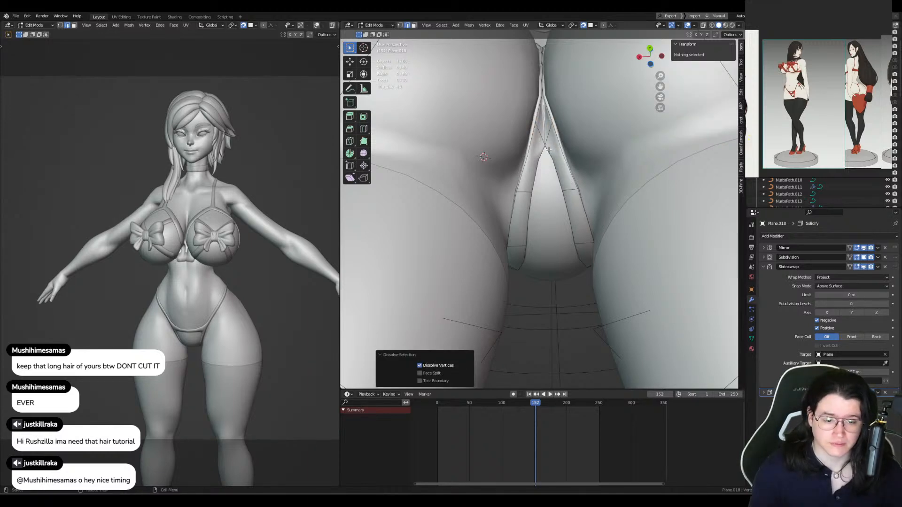
middle_drag(548, 149, 540, 181)
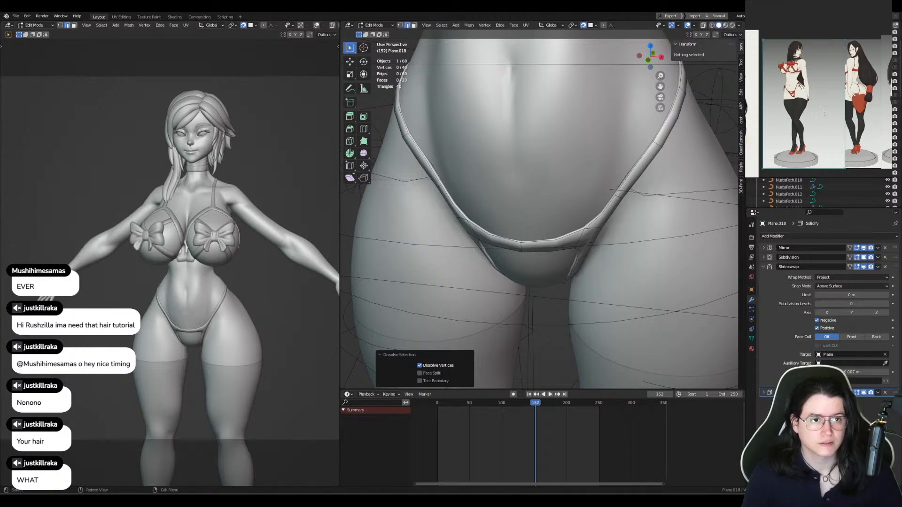
Step: Extrude the groin strip's upper inner edge to the body's centre line and lower its bottom centre vertex into a point
middle_drag(550, 303, 573, 222)
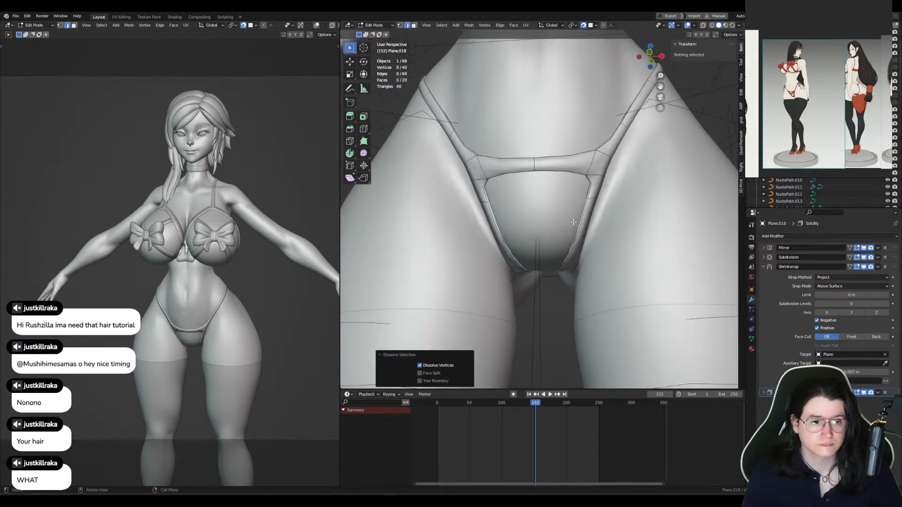
click(594, 185)
key(e)
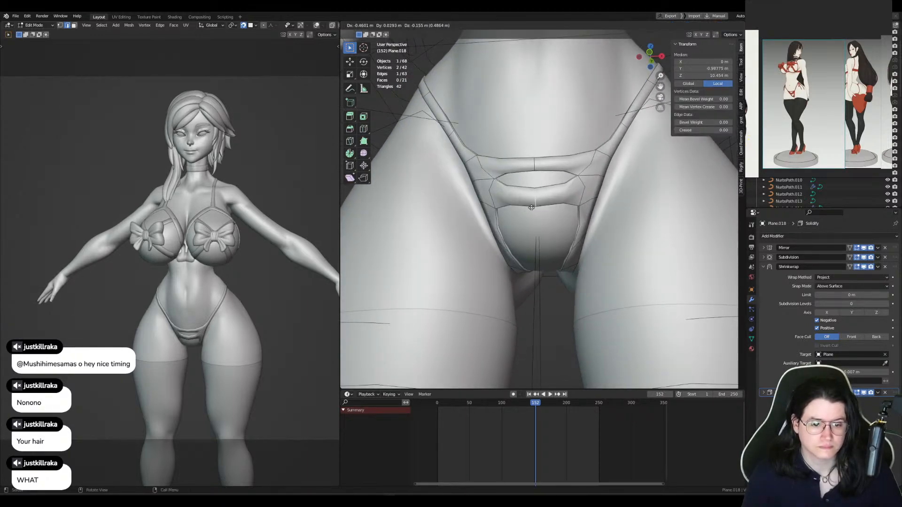
click(531, 208)
key(1)
click(535, 217)
key(g)
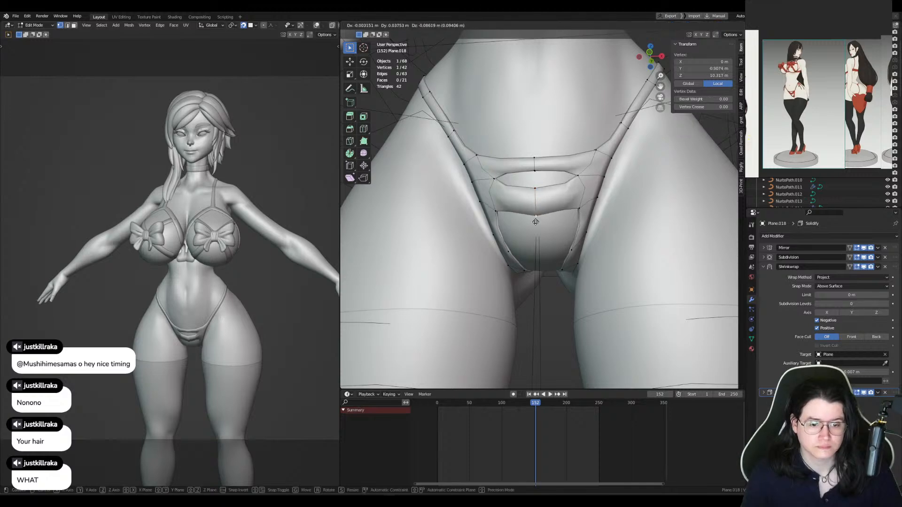
click(537, 236)
Step: Add a loop cut through the new front panel and move its lower vertex up and inward to shape the pointed edge
key(ctrl+r)
double_click(564, 211)
click(565, 215)
key(g)
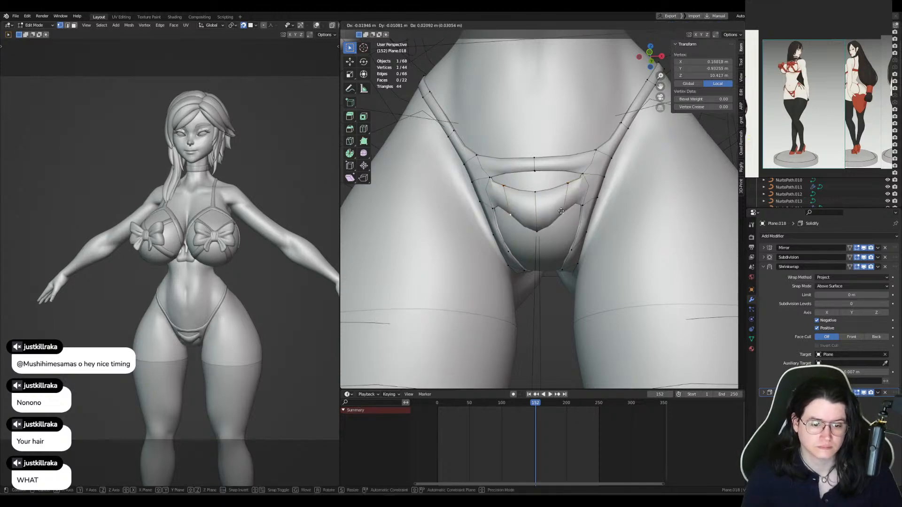
click(556, 208)
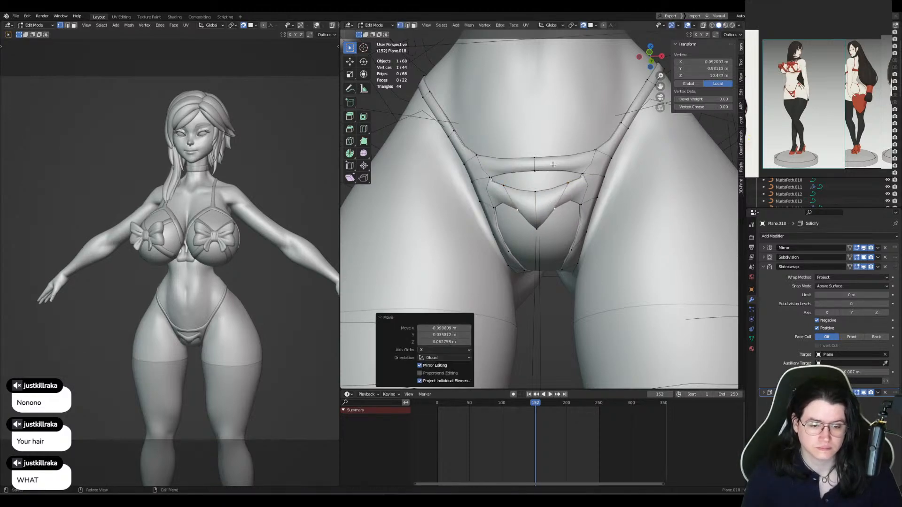
Step: Bevel the edge where the groin strip meets the front band
key(2)
click(594, 175)
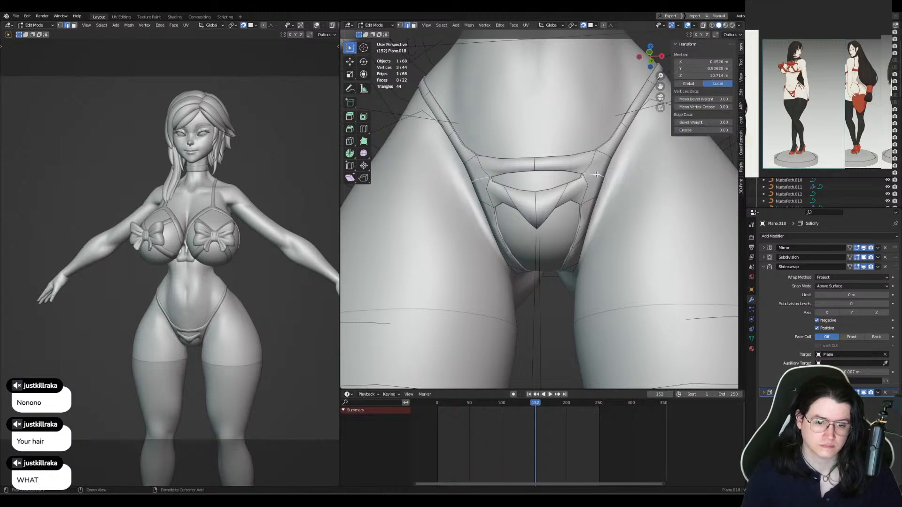
key(ctrl+b)
click(606, 175)
Step: Move the bevelled junction's inner vertex up toward the front band and merge it with the neighbouring vertex at their centre
key(1)
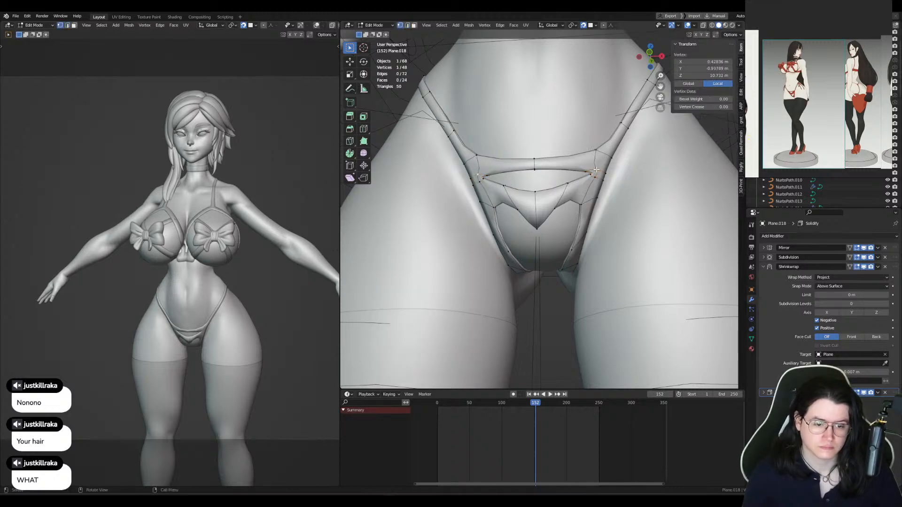
click(593, 174)
key(g)
click(582, 166)
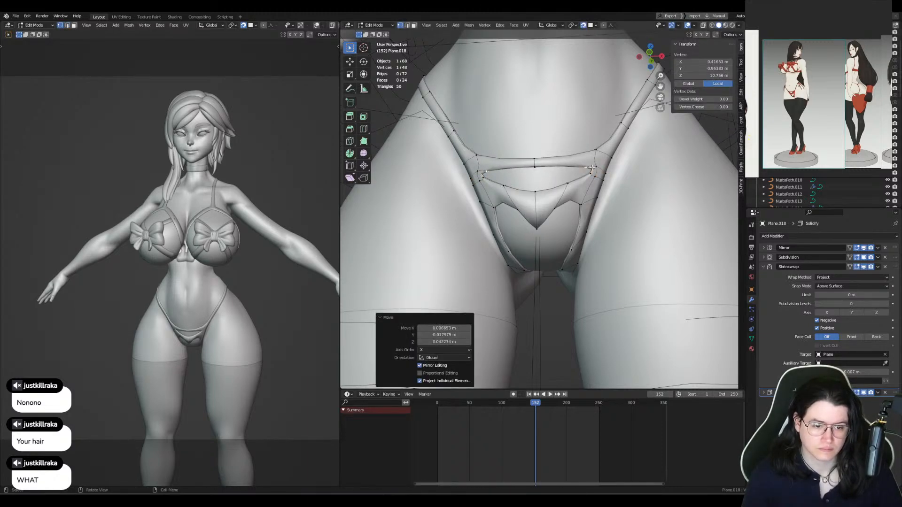
shift+click(598, 165)
key(m)
key(c)
click(591, 174)
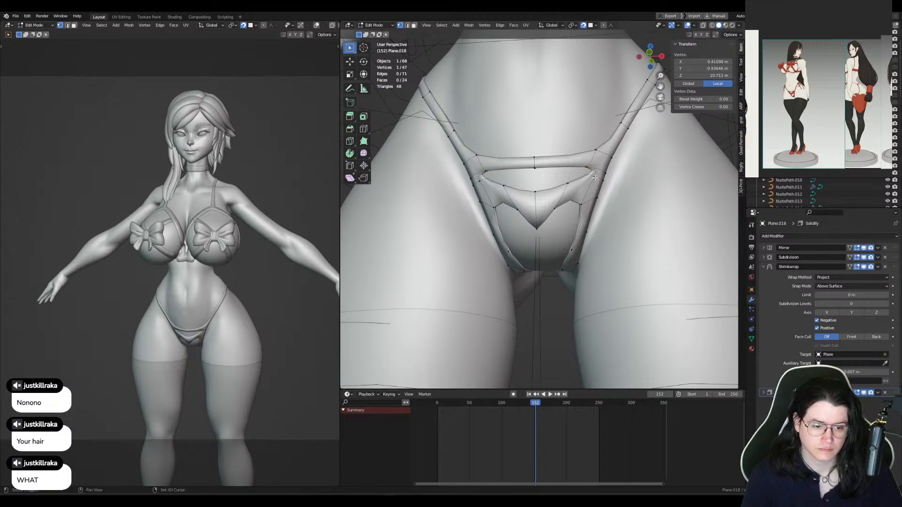
Step: Collapse the two neighbouring vertices at the front panel's upper corner into one vertex
shift+click(597, 176)
key(m)
key(c)
Step: Reposition the vertices where the bikini bottom's front panel meets the side strap so the junction follows the strap
click(591, 176)
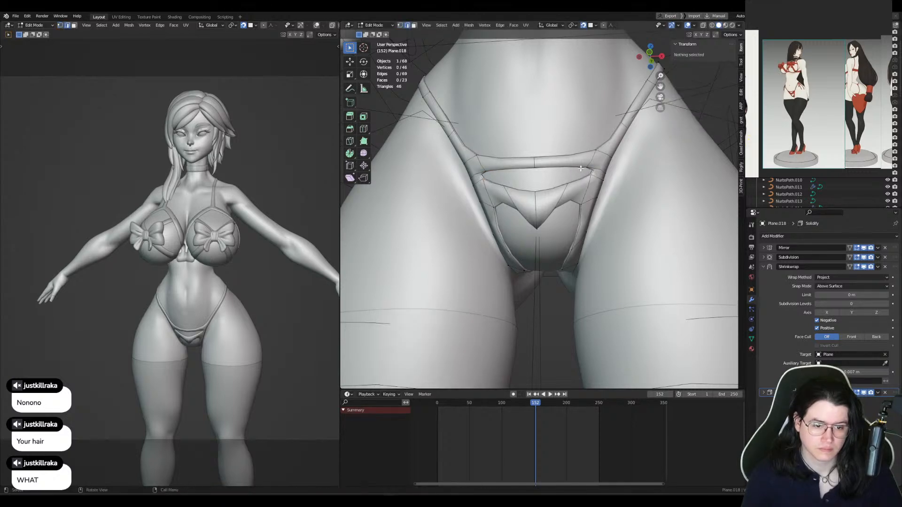
key(g)
click(590, 175)
click(603, 181)
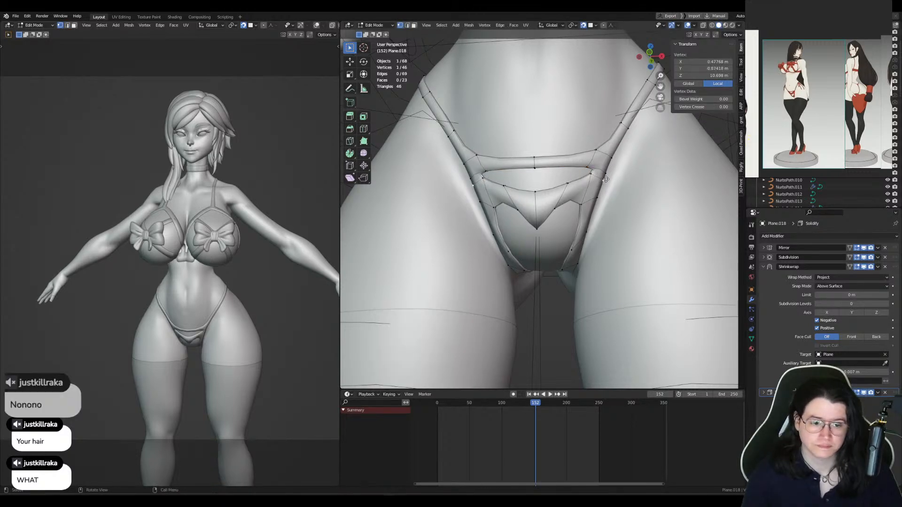
key(g)
click(604, 178)
click(606, 173)
key(g)
click(606, 170)
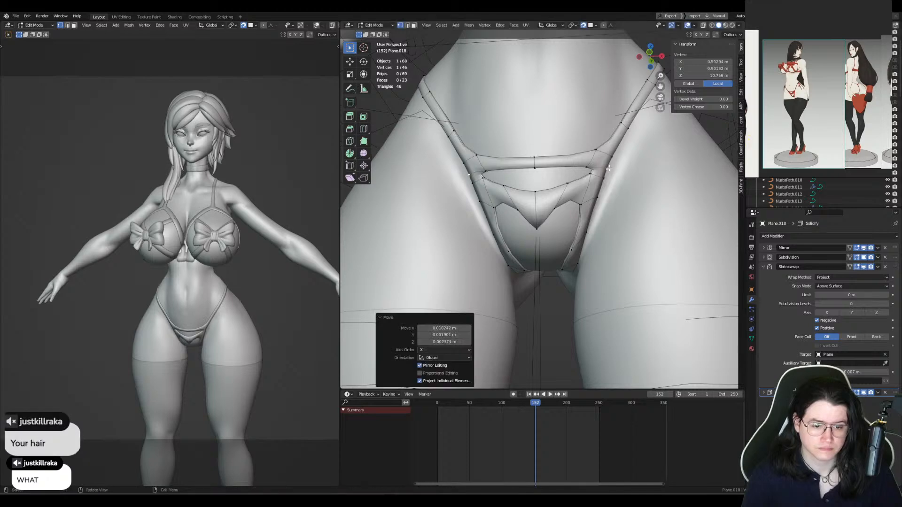
Step: Extrude the border's lower inner edge to the centre line and place its centre vertex as the heart cutout's lower tip
middle_drag(595, 188, 581, 196)
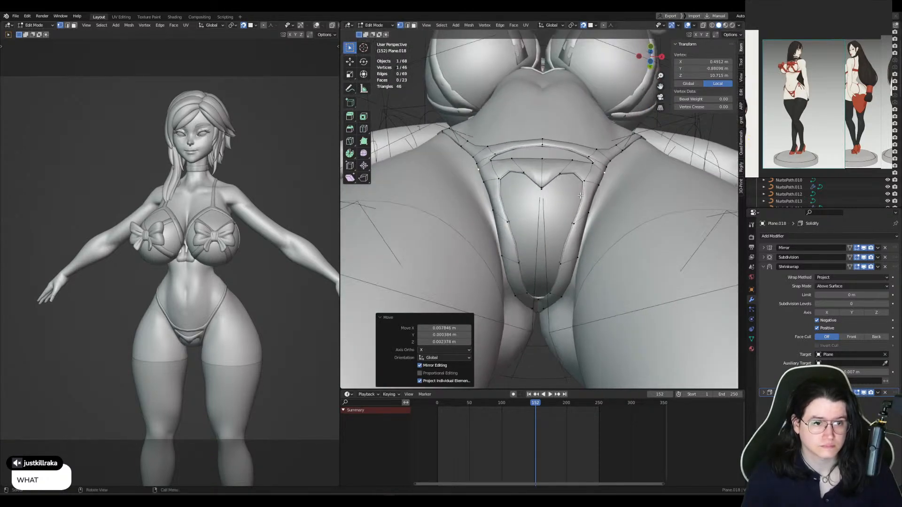
click(573, 241)
key(2)
click(567, 246)
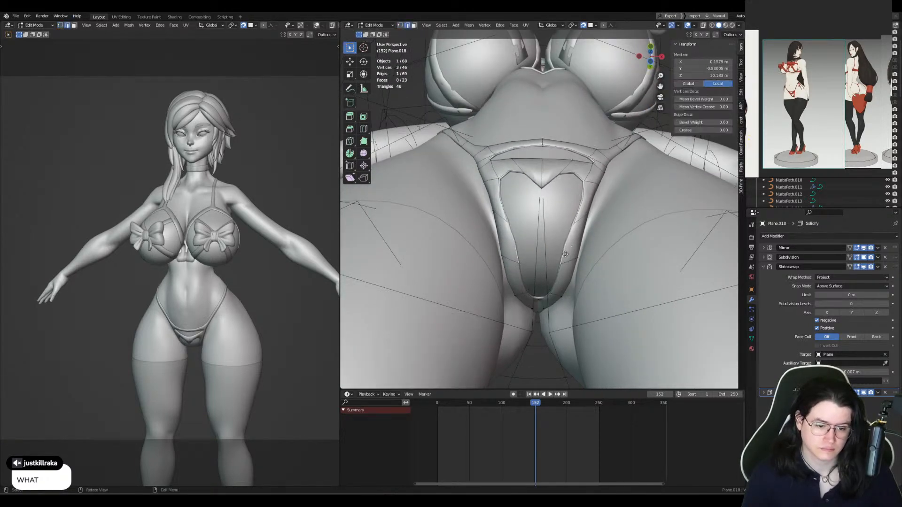
key(e)
click(539, 231)
key(1)
click(540, 230)
key(g)
click(540, 240)
Step: Crease the centre edge directly below the heart cutout with a value of 1
key(2)
click(540, 251)
key(shift+e)
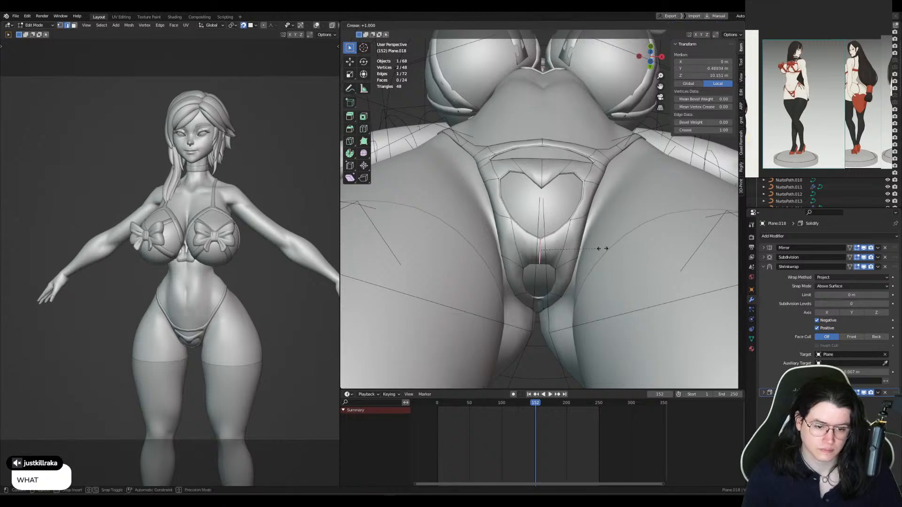
click(658, 251)
Step: Adjust the centre vertex below the heart cutout and raise the front panel's centre edge above it
middle_drag(586, 227, 542, 248)
key(1)
click(541, 266)
key(g)
click(541, 262)
key(2)
click(540, 215)
key(g)
click(541, 206)
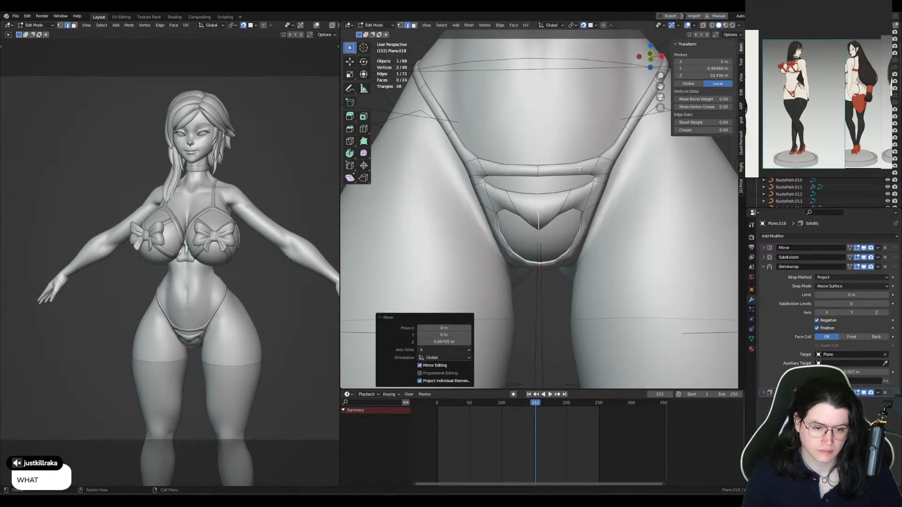
Step: Adjust the edge beside the front panel's centre and move the heart lobe's inner vertex up and outward
click(567, 200)
key(g)
click(565, 199)
key(1)
click(561, 213)
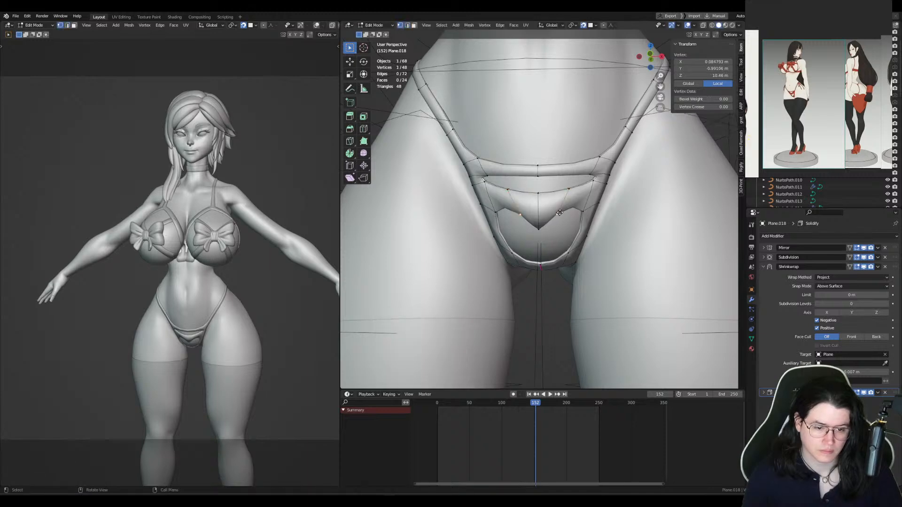
key(g)
click(565, 208)
Step: Move the two lower outer-border vertices beside the heart cutout inward
middle_drag(585, 230, 583, 217)
click(572, 243)
key(g)
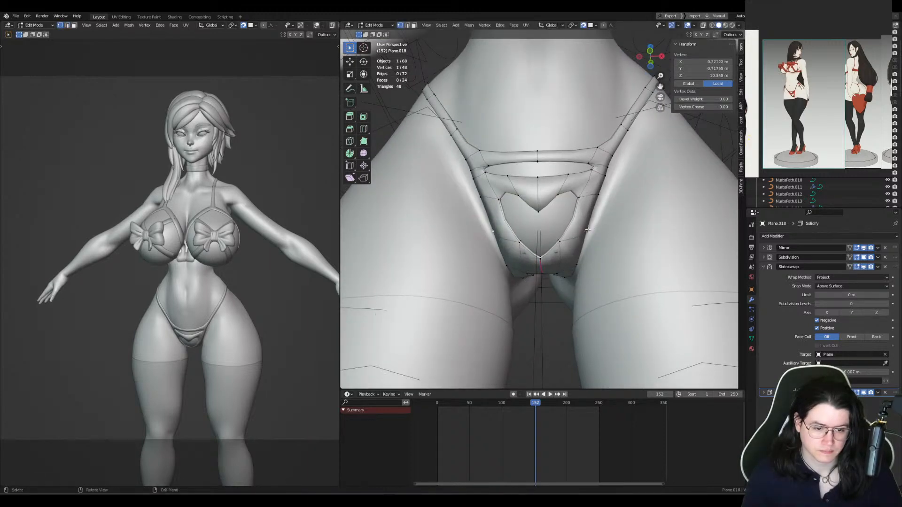
click(578, 231)
middle_drag(581, 235, 583, 203)
click(581, 257)
key(g)
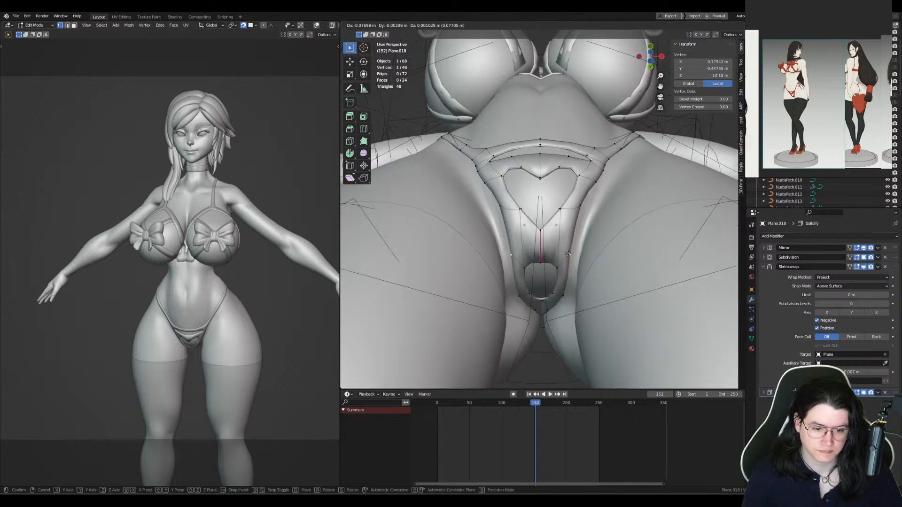
click(561, 264)
Step: Fill the gap in the mesh below the heart cutout with a new face
middle_drag(561, 264, 561, 240)
key(2)
click(558, 267)
key(f)
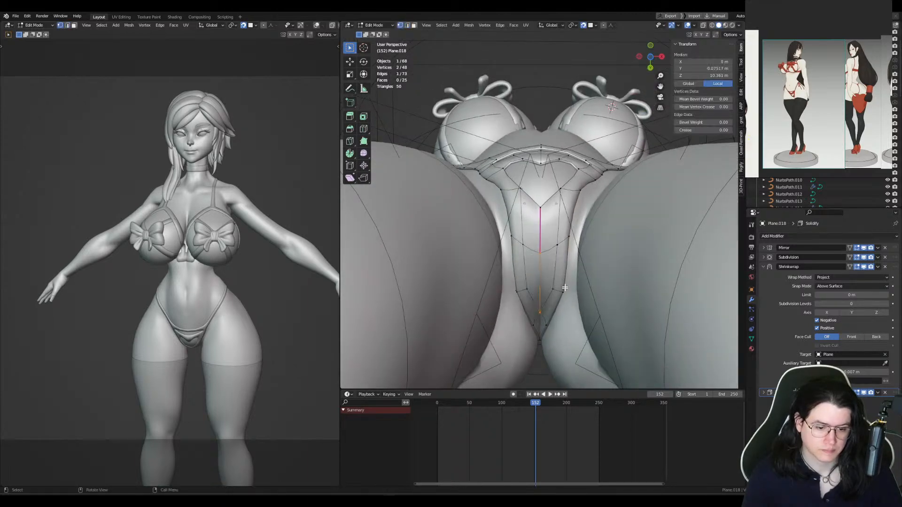
Step: Move the inner and outer vertices of the underside strip inward to narrow it toward the centre line
key(1)
click(565, 287)
key(g)
click(558, 288)
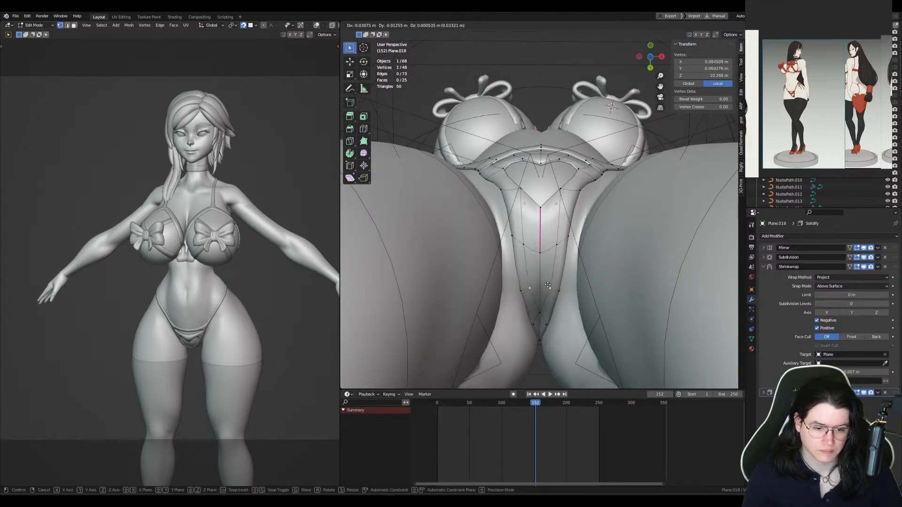
key(g)
click(554, 290)
click(568, 236)
key(g)
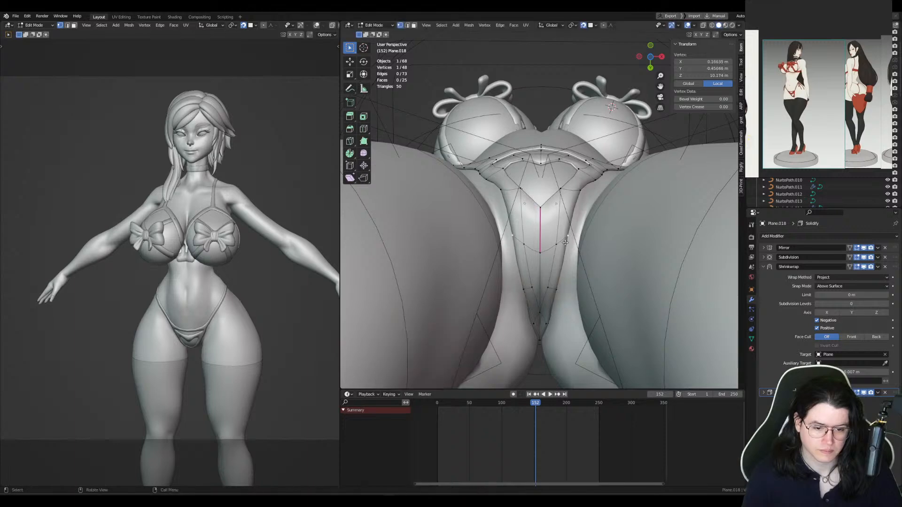
click(565, 237)
Step: Move the outer-border vertex beside the heart cutout's upper lobe inward
middle_drag(565, 236, 570, 281)
click(595, 189)
key(g)
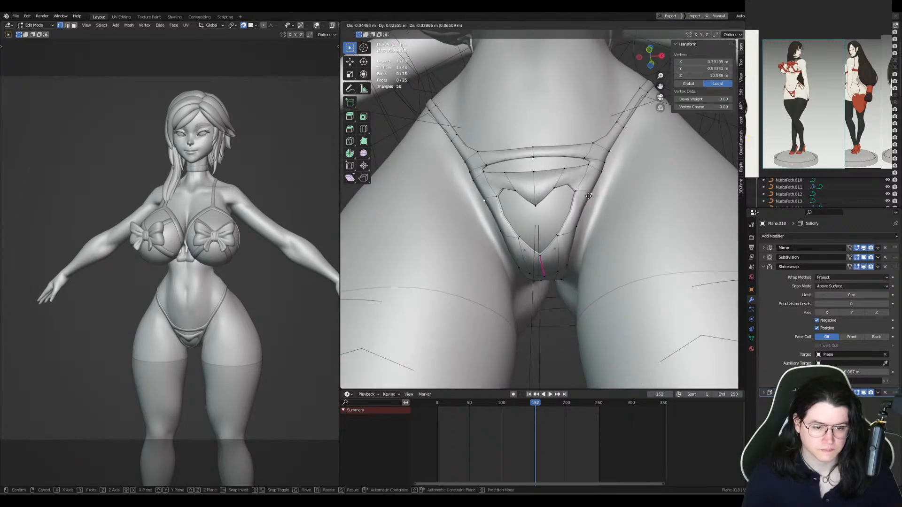
click(585, 198)
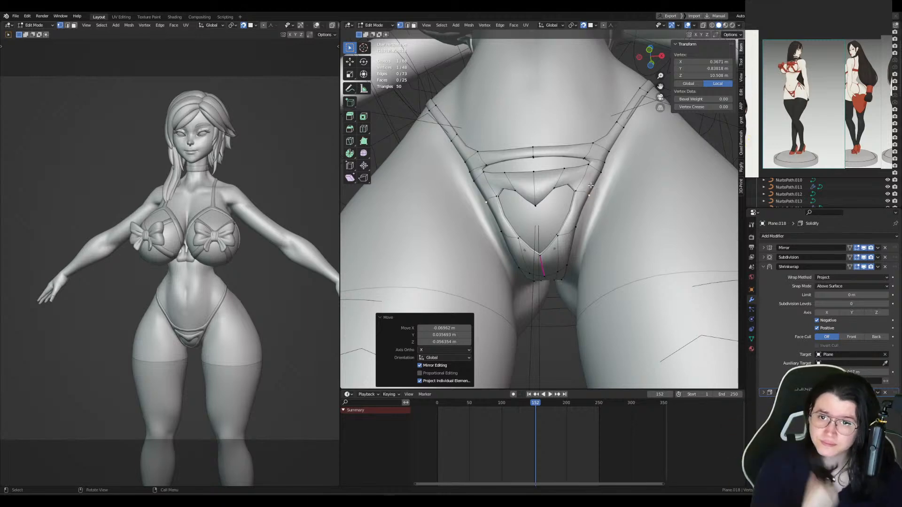
Step: Refine the positions of the vertices at the inner corner of the opening below the horizontal strap
middle_drag(587, 198, 591, 167)
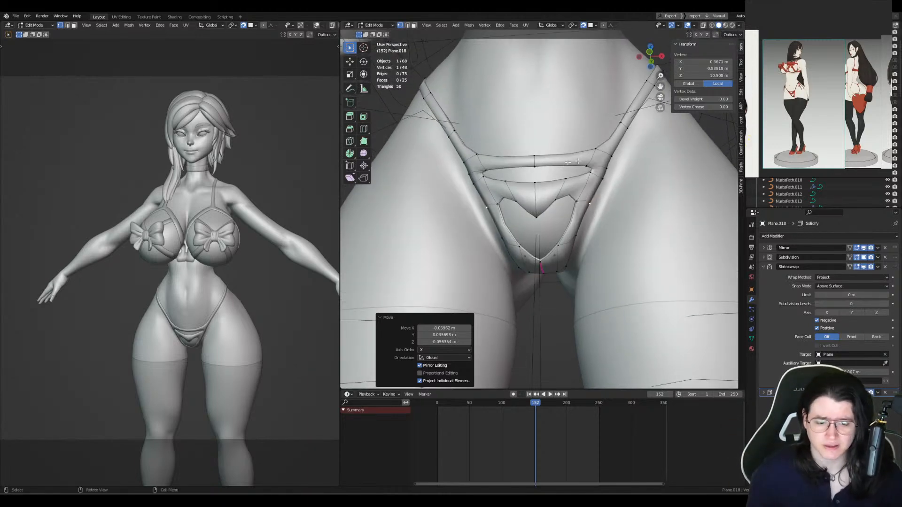
click(591, 174)
key(g)
click(585, 173)
click(589, 166)
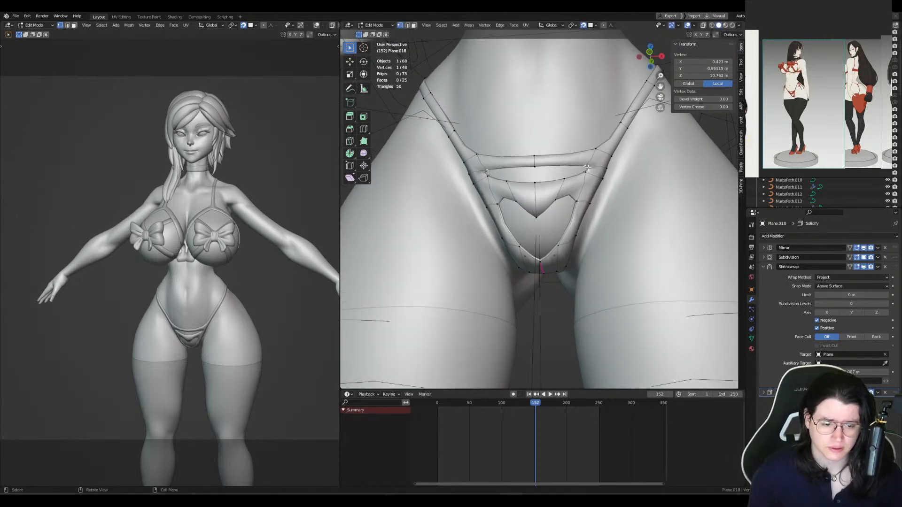
key(g)
click(592, 165)
Step: Move the outer vertices of the strap junction up along the side strap
key(g)
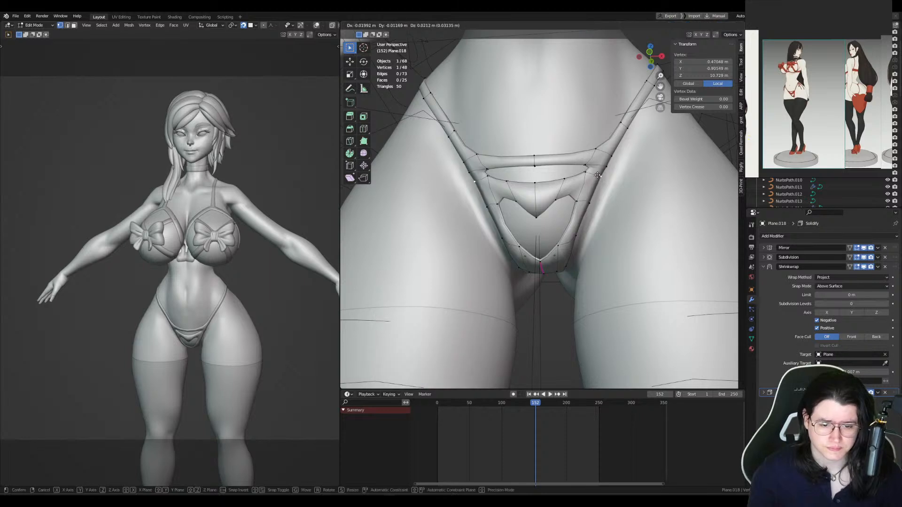
click(605, 165)
key(g)
click(607, 165)
key(g)
click(610, 153)
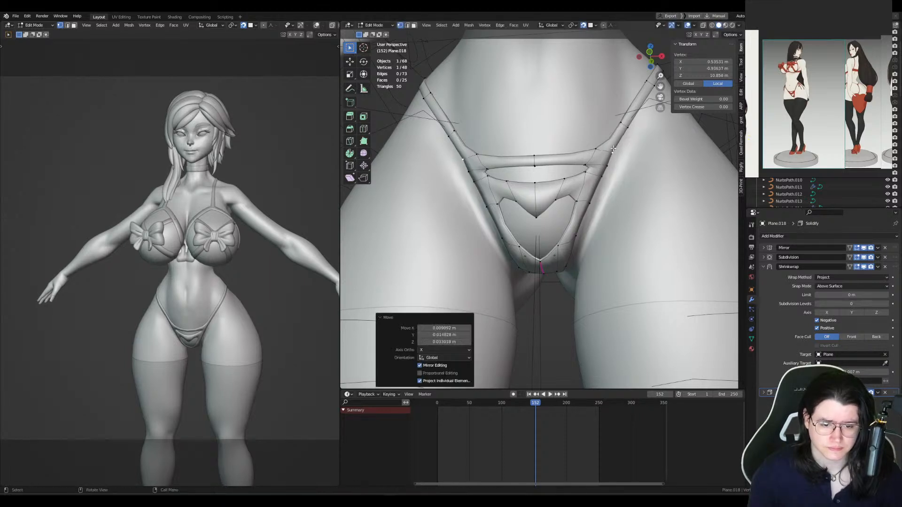
Step: Nudge the strap junction face outward and select the border face beside the heart cutout
middle_drag(613, 149, 592, 173)
key(3)
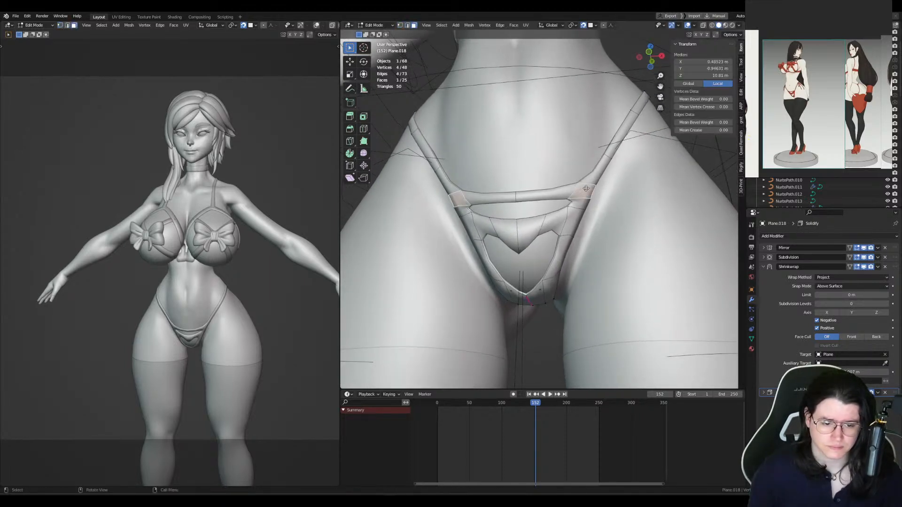
click(573, 221)
click(569, 233)
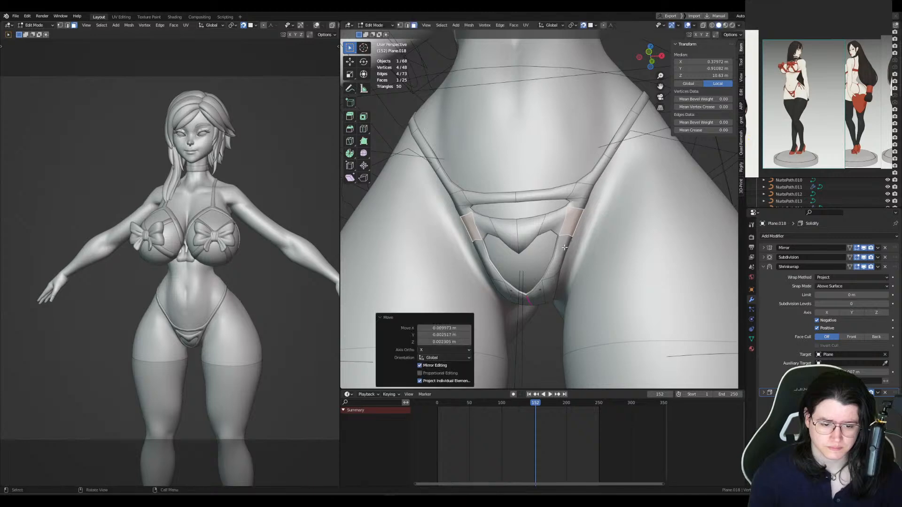
Step: Reposition the heart cutout's lower tip vertex and try Shrink/Fatten on it
middle_drag(564, 249, 529, 282)
click(543, 291)
key(1)
click(522, 280)
key(g)
click(523, 277)
key(alt+s)
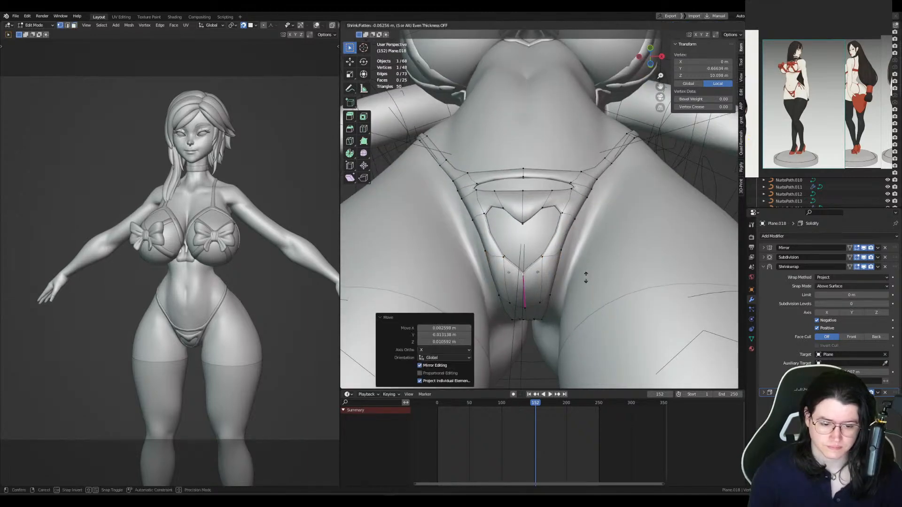
right_click(586, 271)
Step: Add one unslid loop cut across the lower panel beneath the heart cutout
key(ctrl+r)
click(556, 277)
right_click(557, 277)
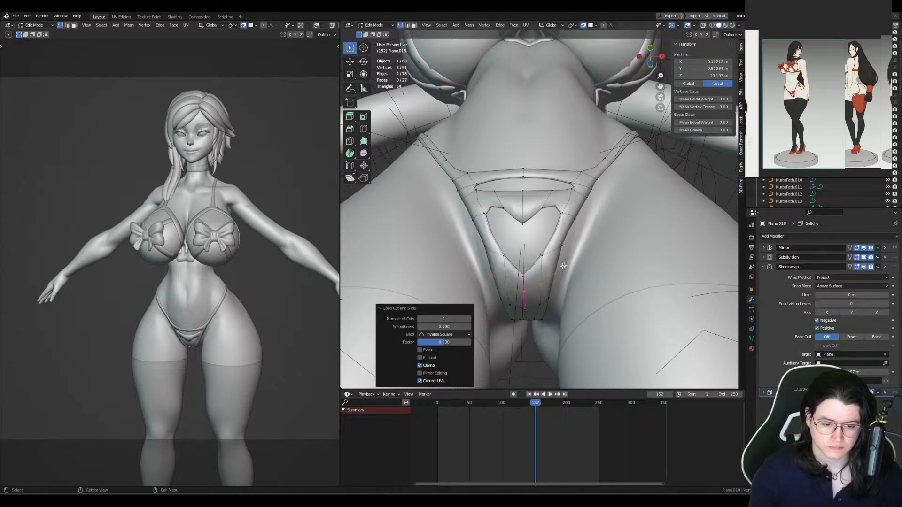
Step: Adjust the outer-border vertices beside the heart's lower half to smooth the leg-line curve
mouse_move(569, 255)
middle_down()
mouse_move(568, 285)
mouse_move(566, 253)
middle_up()
click(564, 249)
key(g)
click(568, 242)
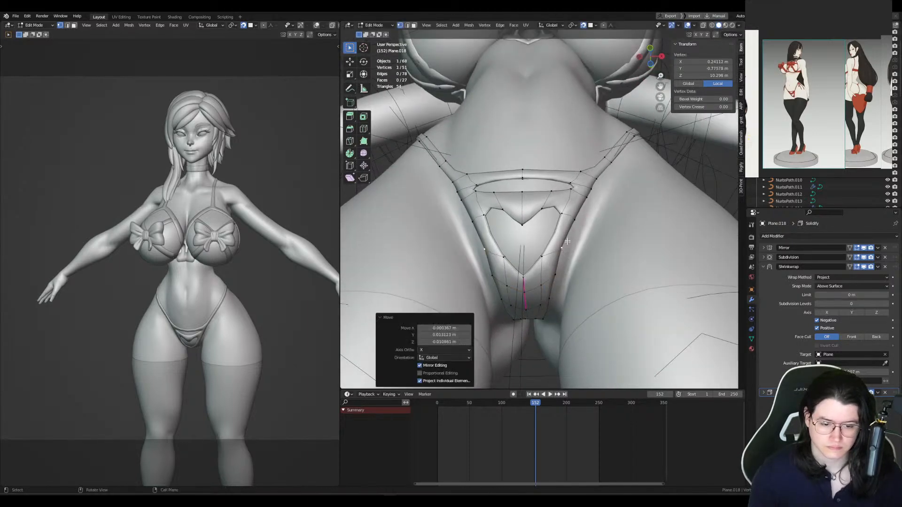
click(557, 276)
key(g)
click(556, 275)
Step: Even out the spacing of the underside strip's vertices beside the lower end of the creased centre edge
middle_drag(556, 294, 554, 271)
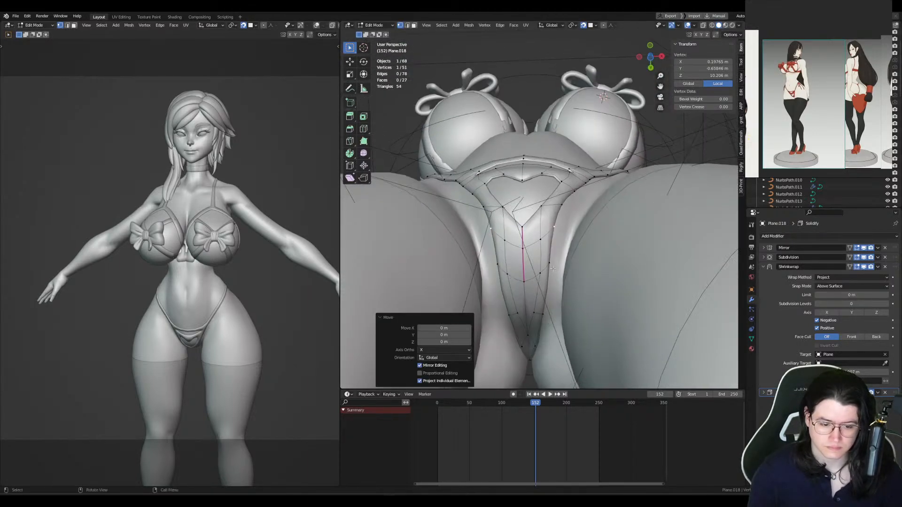
key(g)
click(546, 275)
key(g)
click(539, 271)
key(g)
click(535, 273)
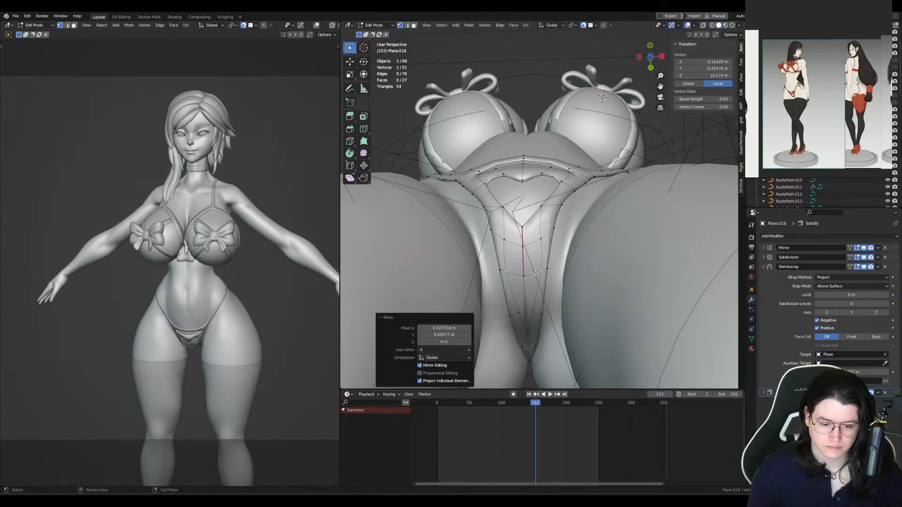
Step: Move the side vertices at the underside strip's rear end inward toward the centre line
click(540, 311)
key(g)
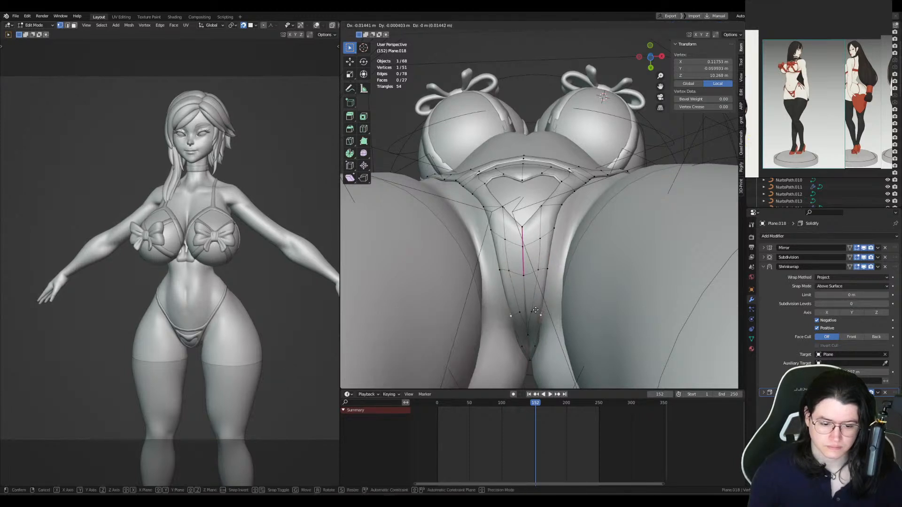
click(536, 310)
click(533, 310)
key(g)
click(534, 311)
middle_drag(535, 306, 542, 383)
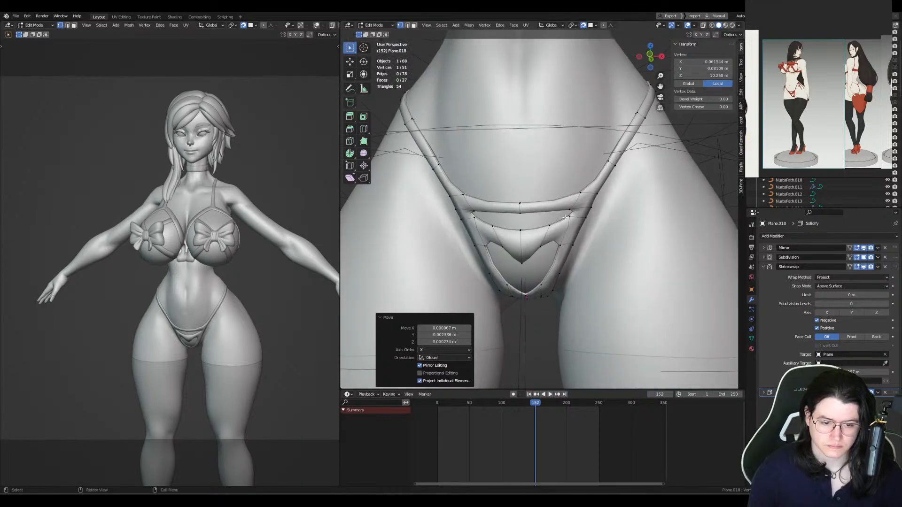
Step: Move the inner vertex at the top of the strap junction outward toward the side strap
middle_drag(565, 217, 570, 255)
click(577, 244)
key(g)
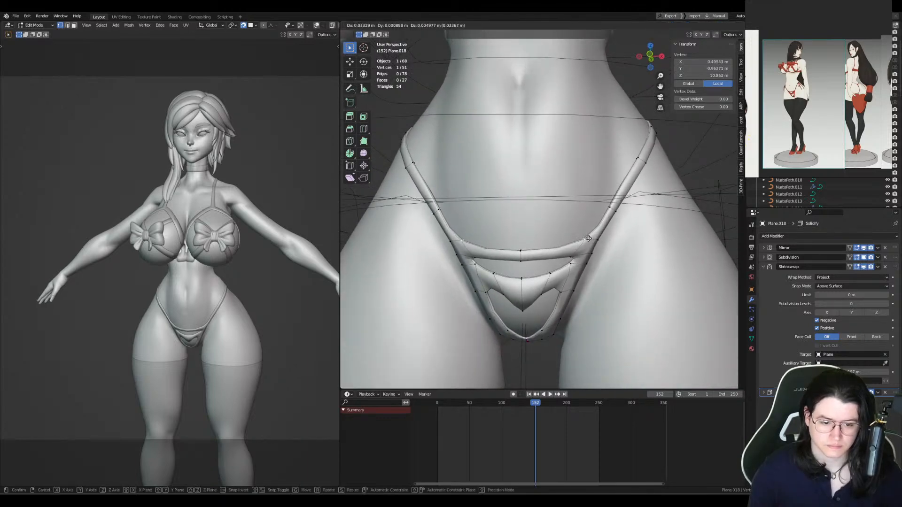
click(589, 238)
Step: Shift the strap junction face, the small face below it and the border face beside the heart to even the junction
key(3)
click(587, 246)
key(g)
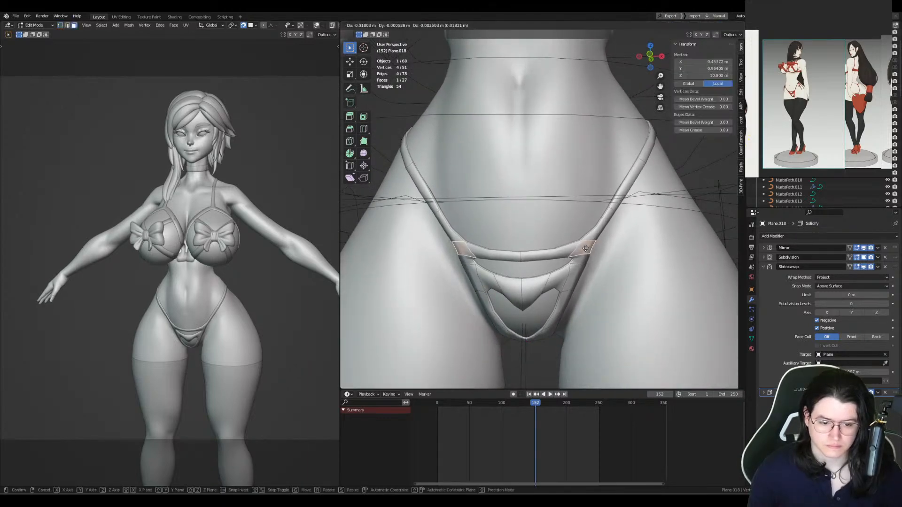
click(585, 248)
click(583, 263)
key(g)
click(580, 266)
click(576, 282)
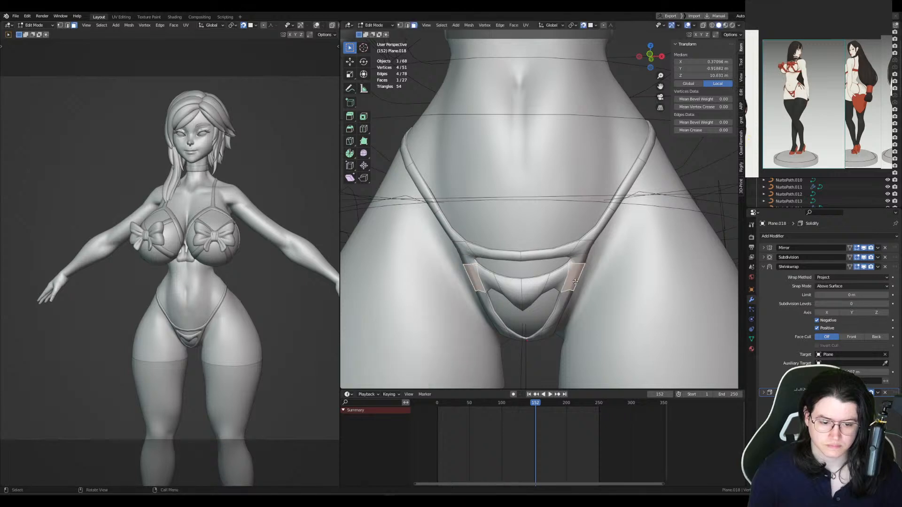
key(g)
click(574, 281)
Step: Try collapsing the short edges of the small face below the strap junction, and undo the merges
key(2)
click(579, 257)
key(m)
key(c)
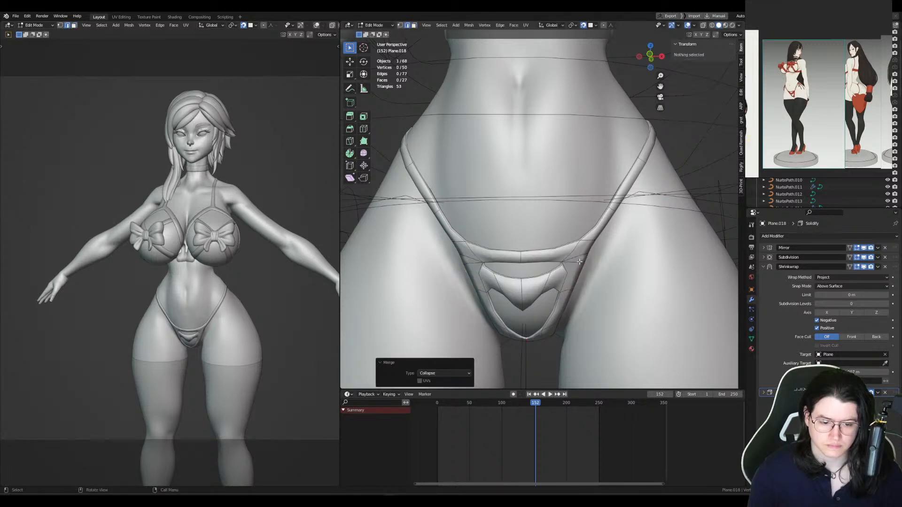
click(585, 258)
key(m)
key(c)
key(ctrl+z)
key(ctrl+z)
key(ctrl+z)
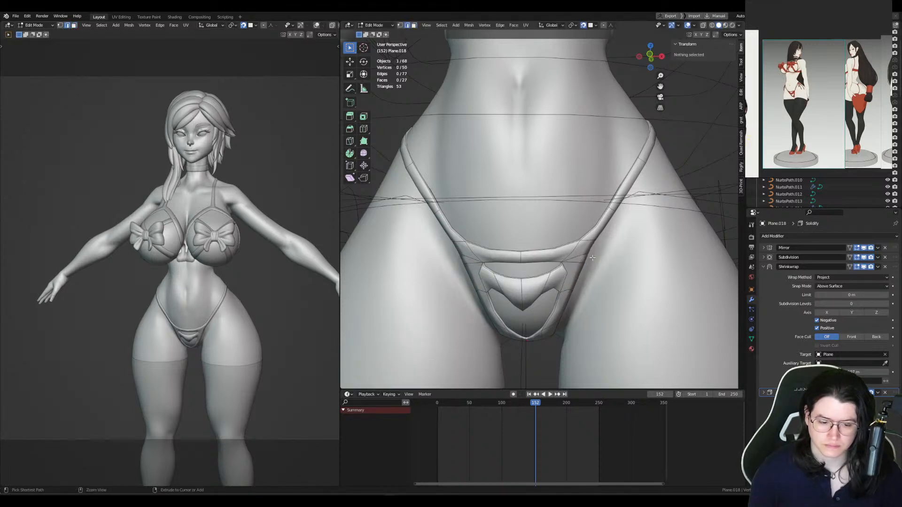
Step: Crease the edges of the small face below the strap junction with a value of 1
key(3)
click(582, 258)
key(shift+e)
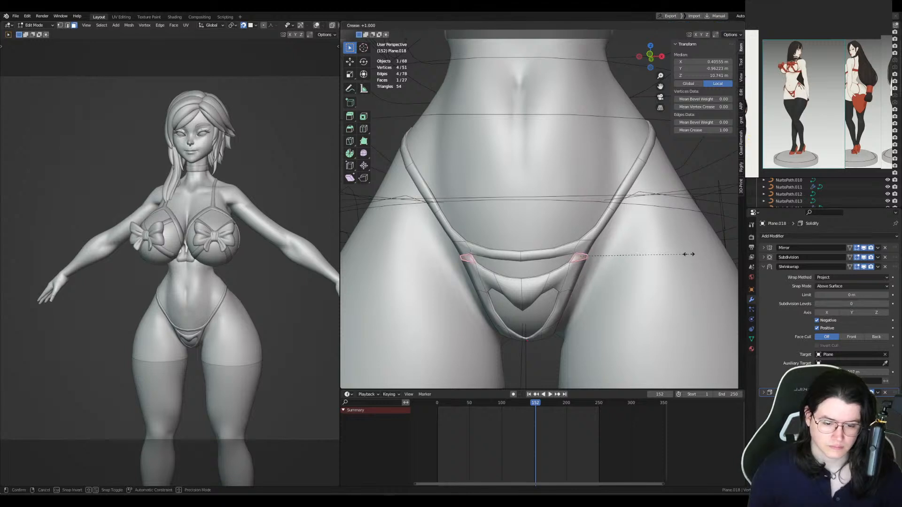
click(689, 254)
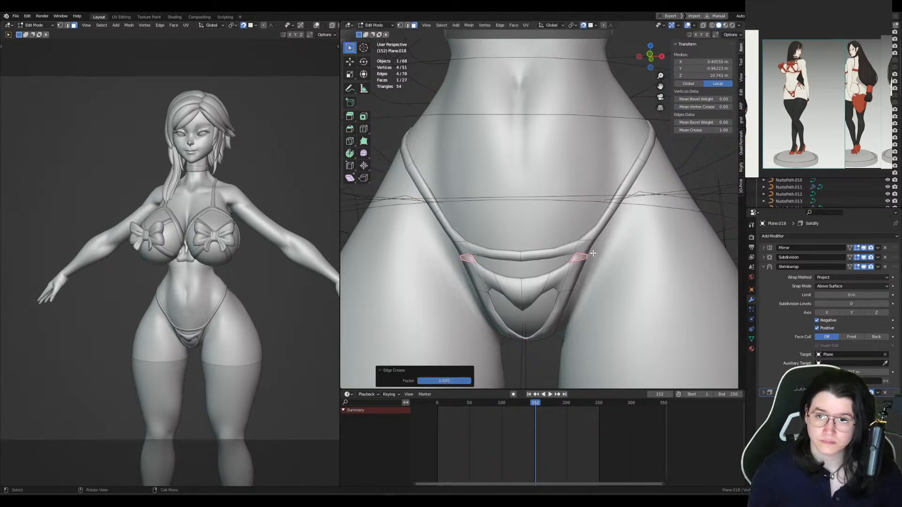
Step: Shift two cross edges along the middle of the bikini bottom's side strap slightly upward to smooth its curve
key(2)
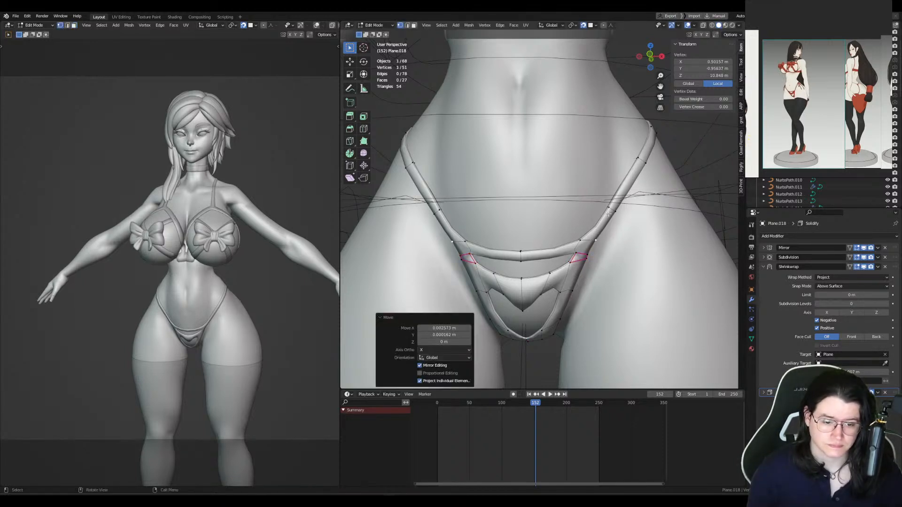
click(612, 210)
key(g)
click(617, 203)
middle_drag(617, 203, 594, 214)
click(646, 153)
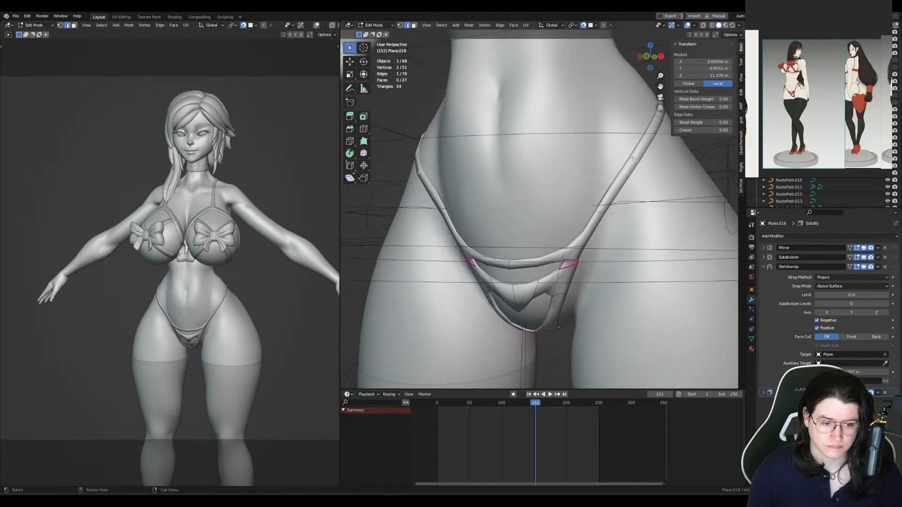
shift+middle_drag(640, 186, 554, 294)
key(g)
click(552, 285)
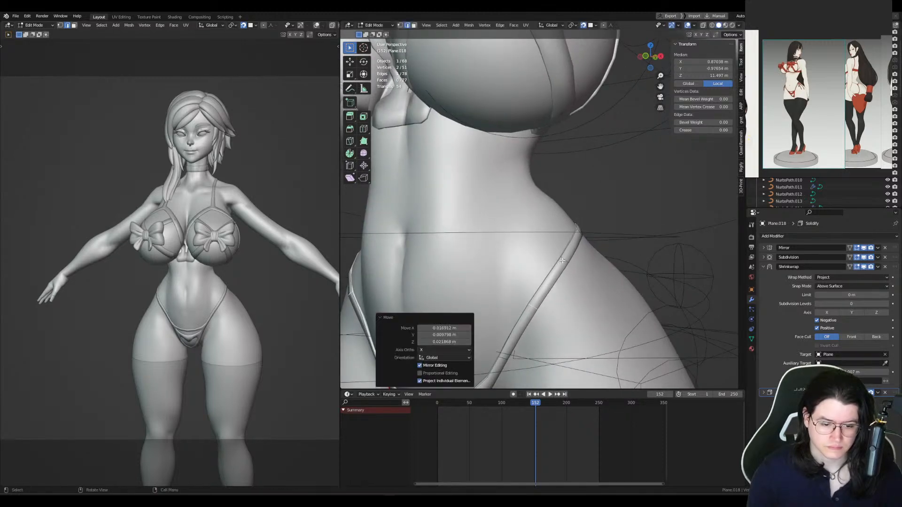
Step: Reposition the cross edge near the hip end of the side strap and finish editing the bikini bottom's mesh
click(575, 252)
middle_drag(584, 251, 606, 194)
key(g)
click(571, 263)
key(g)
click(602, 187)
key(Tab)
Step: Duplicate the spare bow below the character and raise the copy about 16.73 m along Z to thigh height
scroll(511, 213, down, 5)
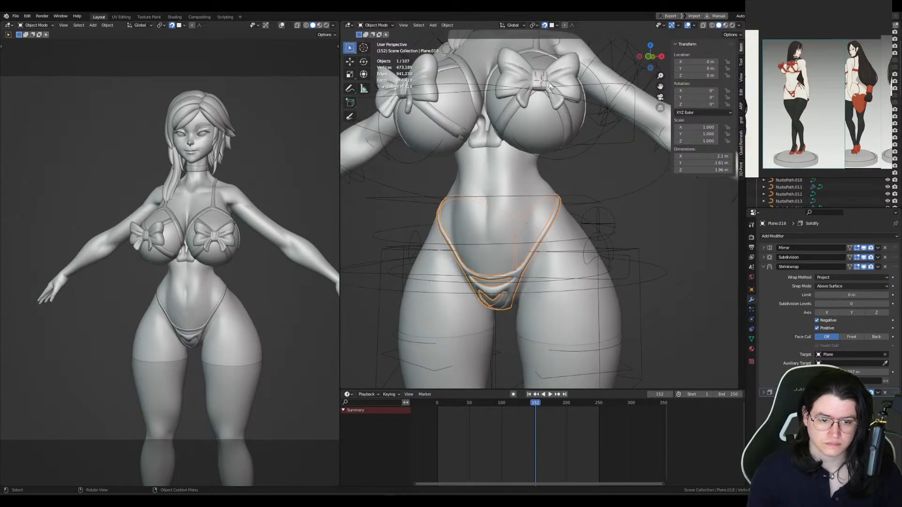
click(549, 83)
scroll(554, 141, down, 3)
shift+middle_drag(560, 348, 584, 207)
scroll(585, 208, down, 7)
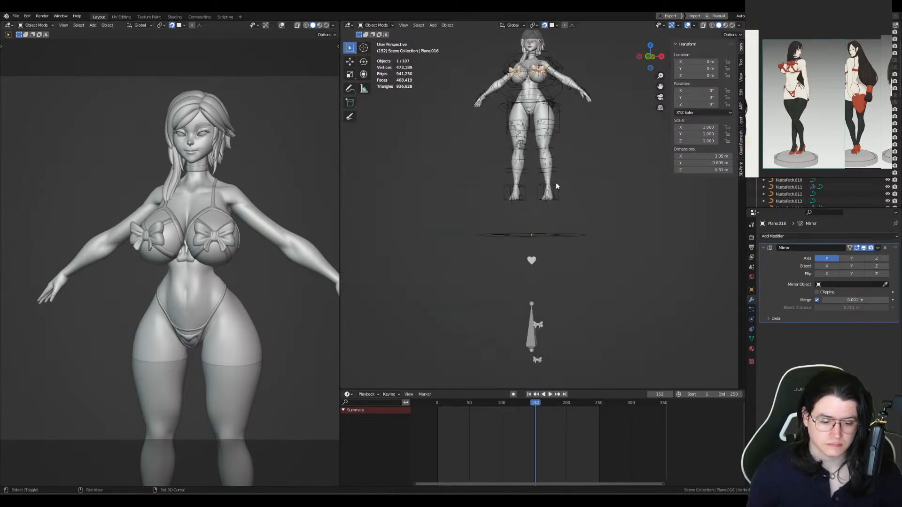
shift+middle_drag(540, 290, 497, 259)
click(540, 291)
key(shift+d)
key(z)
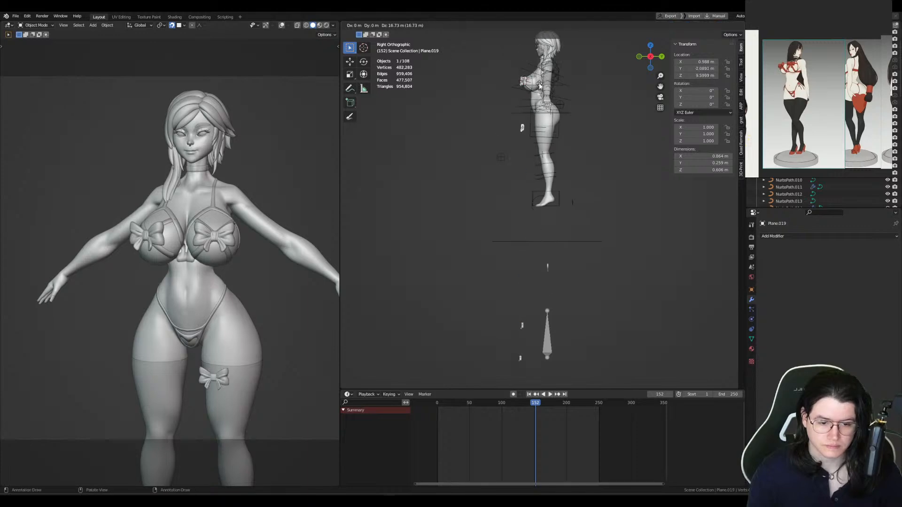
click(540, 85)
Step: Place the 3D cursor on the centre vertex of the bikini bottom's upper front strap
alt+middle_drag(539, 85, 568, 185)
scroll(590, 315, up, 5)
scroll(568, 184, up, 4)
shift+middle_drag(574, 270, 570, 195)
scroll(570, 193, up, 3)
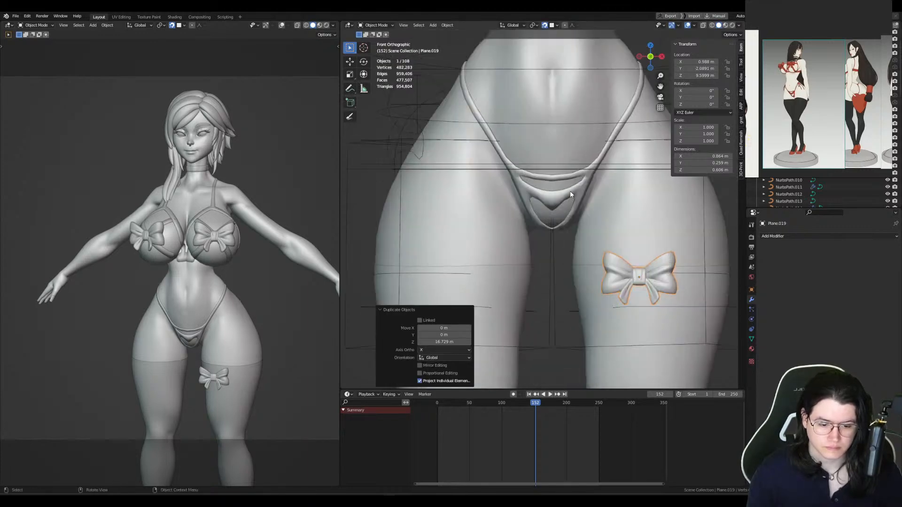
scroll(571, 195, up, 3)
click(547, 199)
key(Tab)
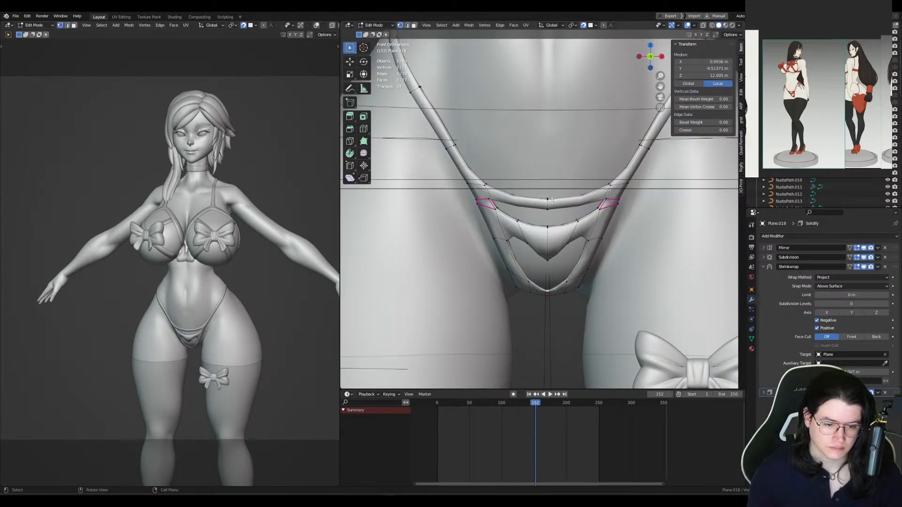
click(552, 200)
key(shift+s)
click(587, 234)
key(Tab)
Step: Snap the thigh-height bow to the 3D cursor and scale it to 0.419
scroll(625, 263, down, 2)
click(669, 326)
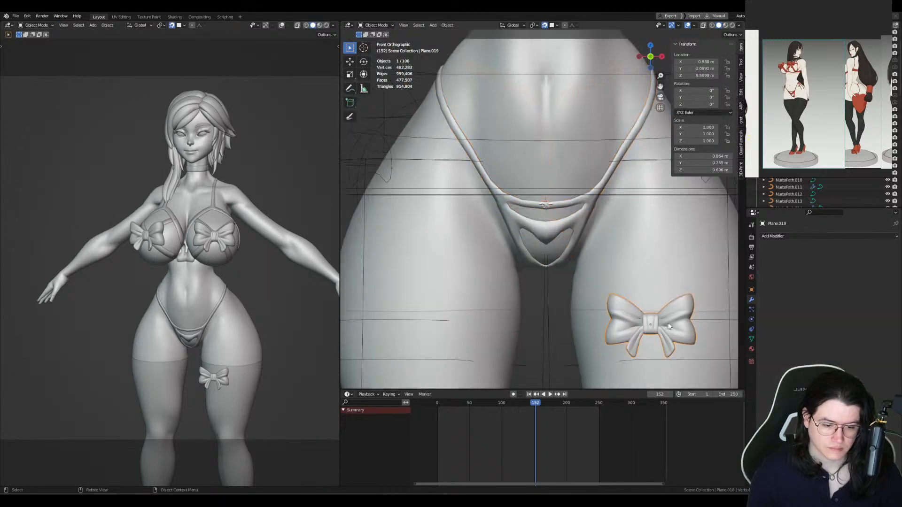
key(shift+s)
click(664, 232)
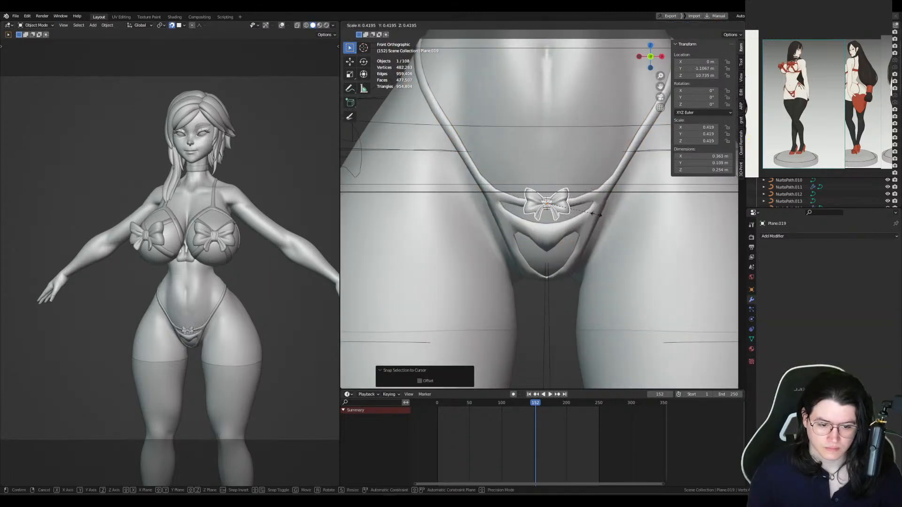
click(596, 214)
Step: Tilt the front bow 14° from the side and adjust its position along Y in front of the strap
key(KP_3)
key(r)
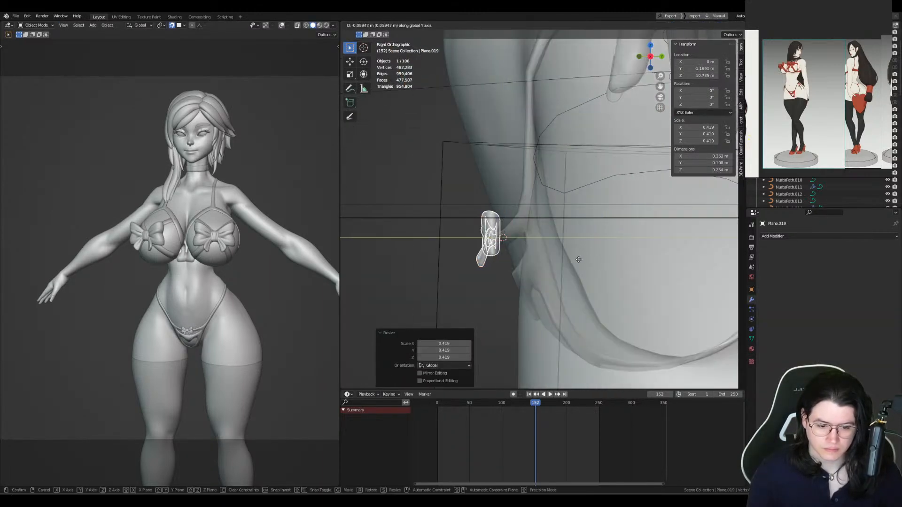
click(578, 258)
key(g)
click(604, 234)
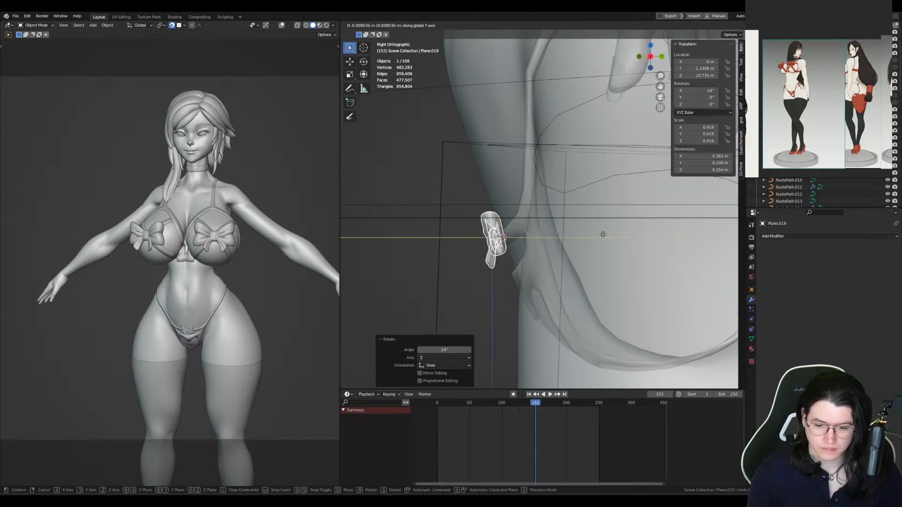
Step: Try extruding an edge of the bra's centre piece between the cups, and undo the extrusion
key(KP_1)
shift+middle_drag(626, 182, 632, 276)
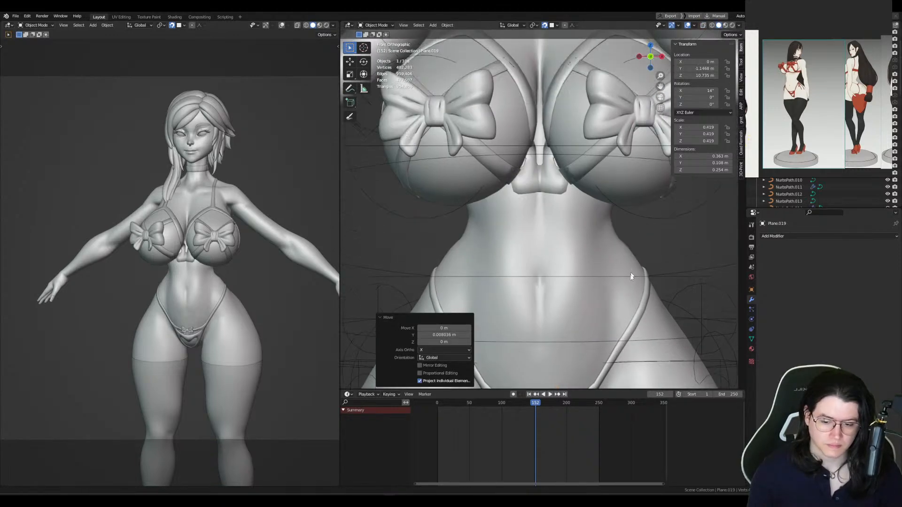
scroll(540, 188, up, 1)
click(536, 181)
middle_drag(536, 181, 558, 168)
key(Tab)
key(2)
middle_drag(544, 214, 527, 191)
click(543, 190)
key(e)
click(572, 186)
key(ctrl+z)
Step: Nudge a vertex on the bra's centre piece to refine its shape, and leave mesh editing
key(1)
click(573, 178)
key(g)
click(571, 176)
key(2)
click(569, 173)
key(ctrl+Tab)
click(540, 196)
Step: Move the corner vertex at the side end of the bra's back band down toward the cup strap junction
scroll(540, 196, down, 3)
scroll(540, 197, up, 2)
scroll(527, 191, up, 3)
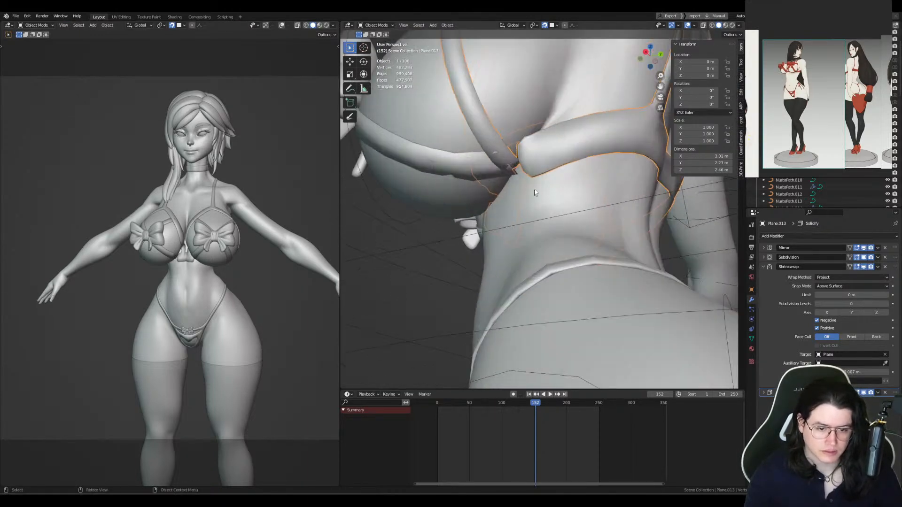
key(Tab)
click(519, 144)
key(g)
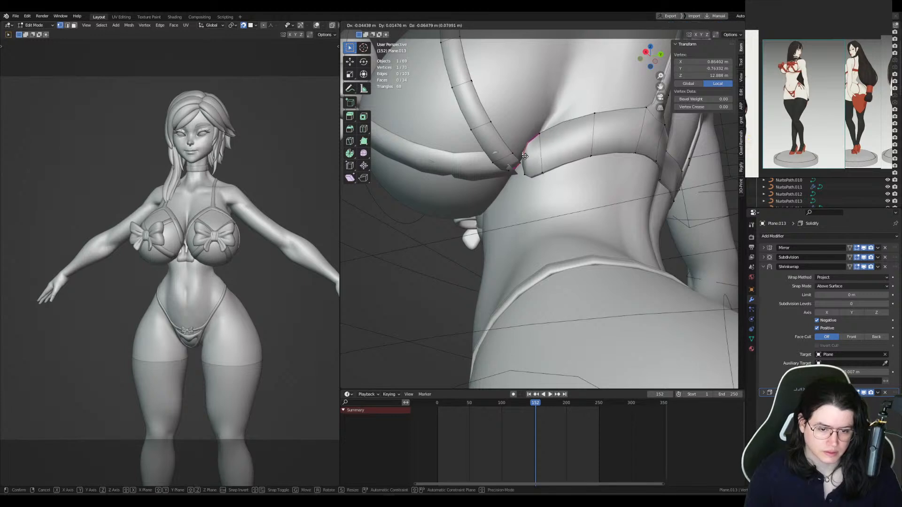
click(524, 158)
Step: Move and rotate the creased short edge joining the back band to the cup strap to align the junction
middle_drag(525, 158, 505, 164)
shift+click(505, 164)
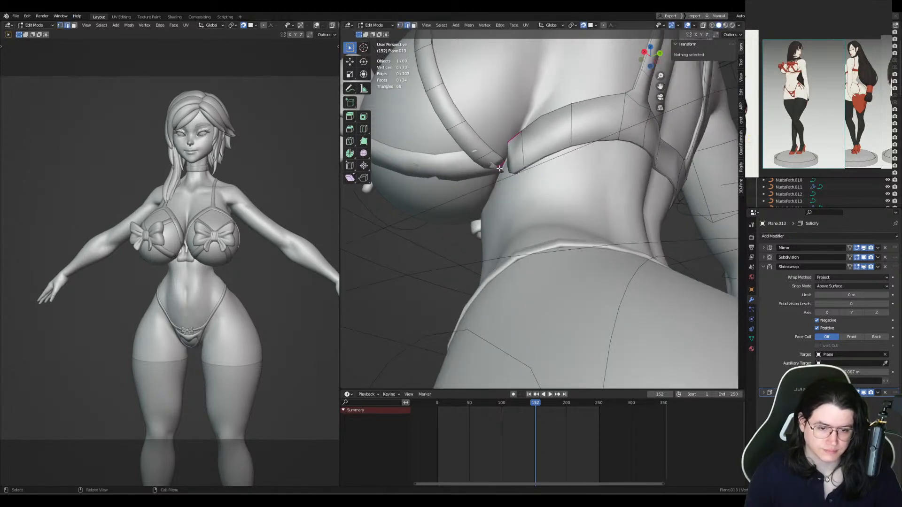
key(g)
click(505, 164)
key(r)
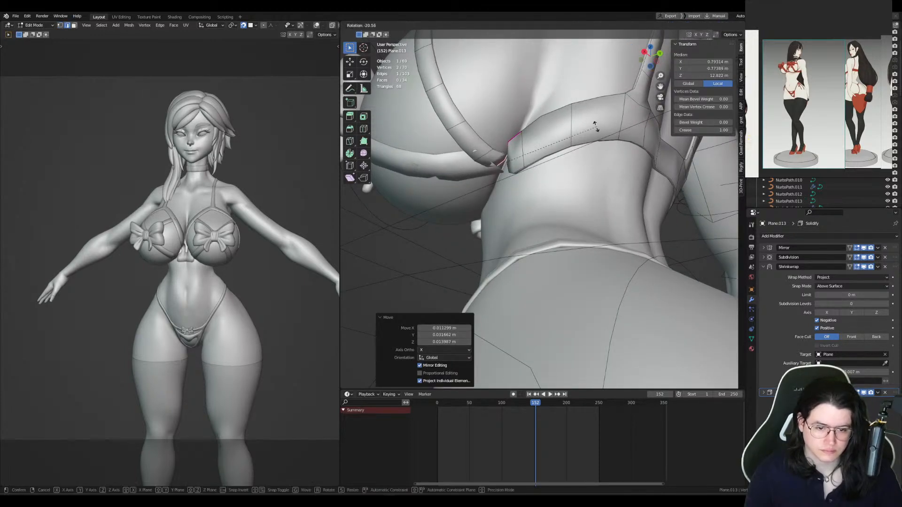
key(g)
click(532, 119)
middle_drag(532, 119, 644, 177)
key(ctrl+Tab)
key(Escape)
Step: Collapse the bra's Shrinkwrap modifier settings and finish editing its mesh
scroll(499, 173, down, 5)
shift+middle_drag(499, 173, 499, 38)
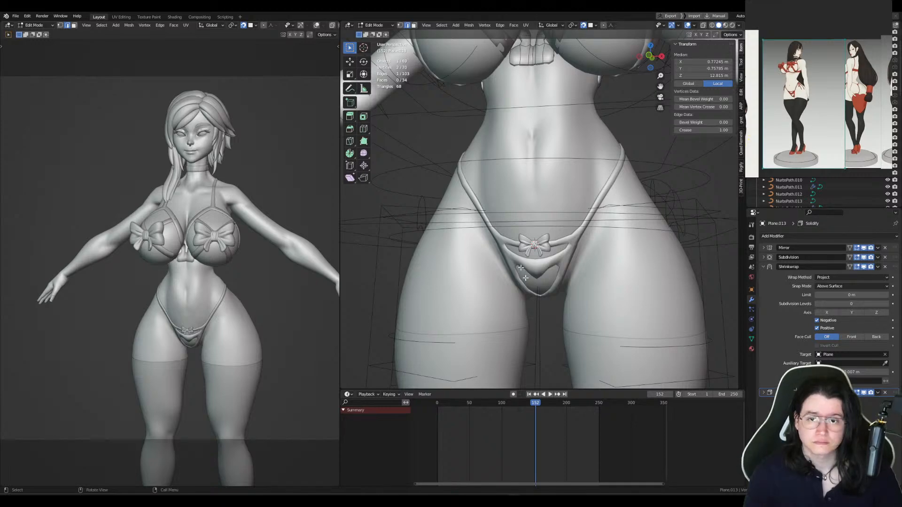
middle_drag(557, 289, 557, 230)
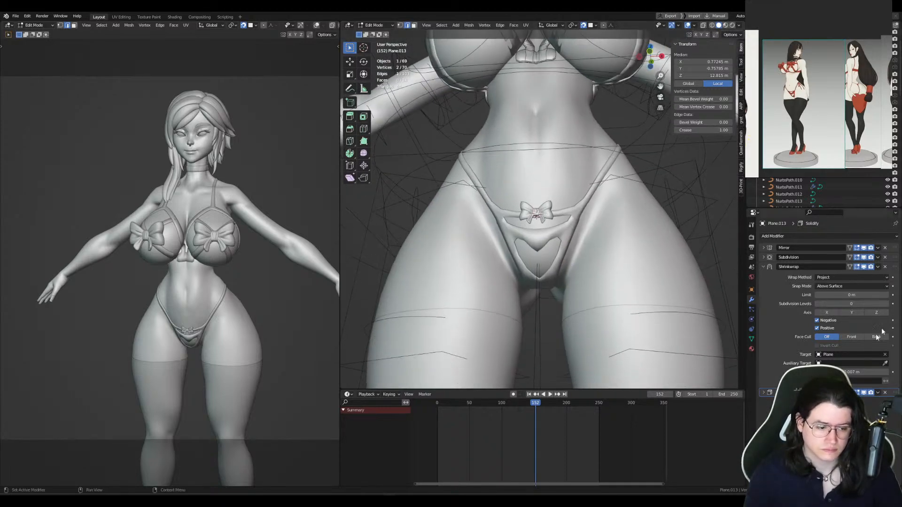
click(764, 267)
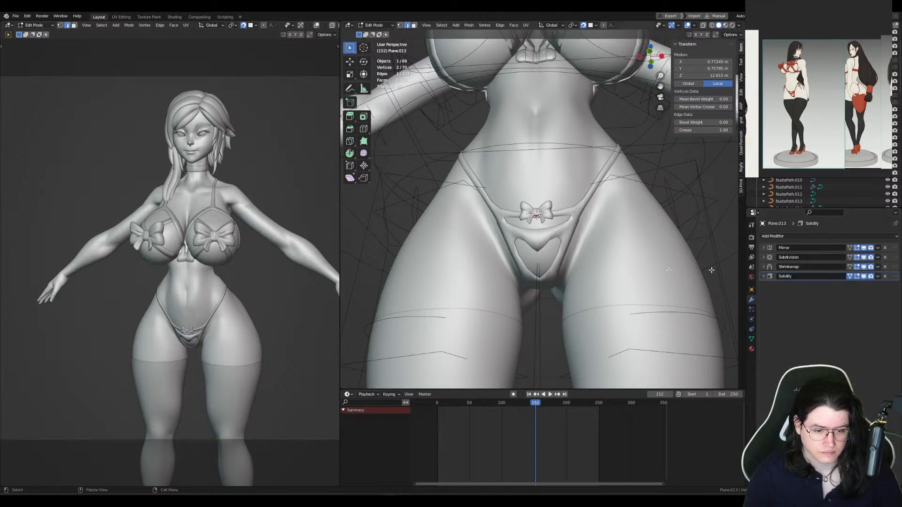
middle_drag(585, 142, 577, 242)
key(Tab)
scroll(584, 170, down, 3)
middle_drag(577, 242, 573, 255)
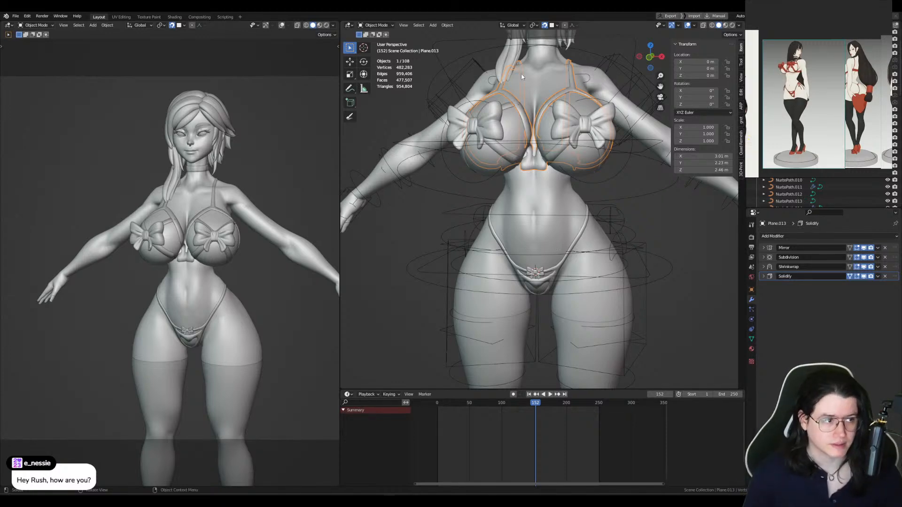
Step: Adjust the upper and lower centre vertices of the bra's back band to level its middle
middle_drag(578, 163, 544, 196)
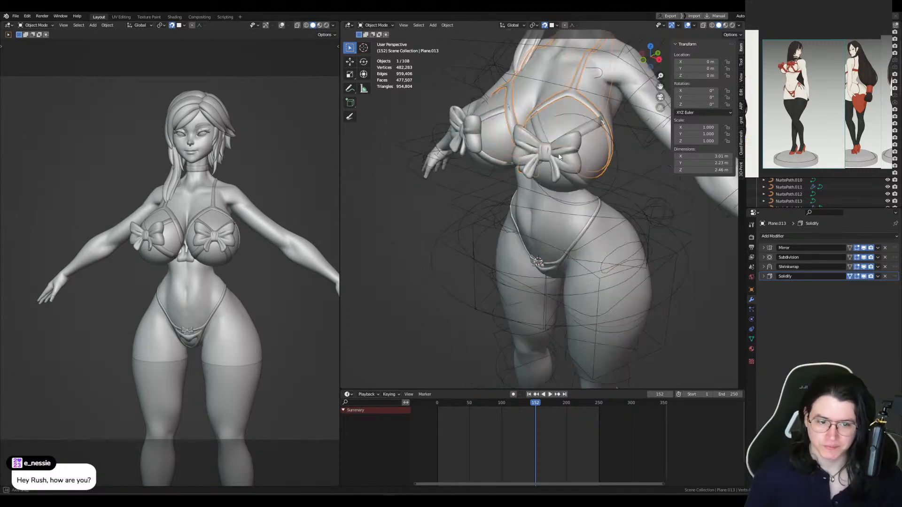
shift+middle_drag(559, 145, 537, 222)
scroll(559, 202, up, 3)
key(Tab)
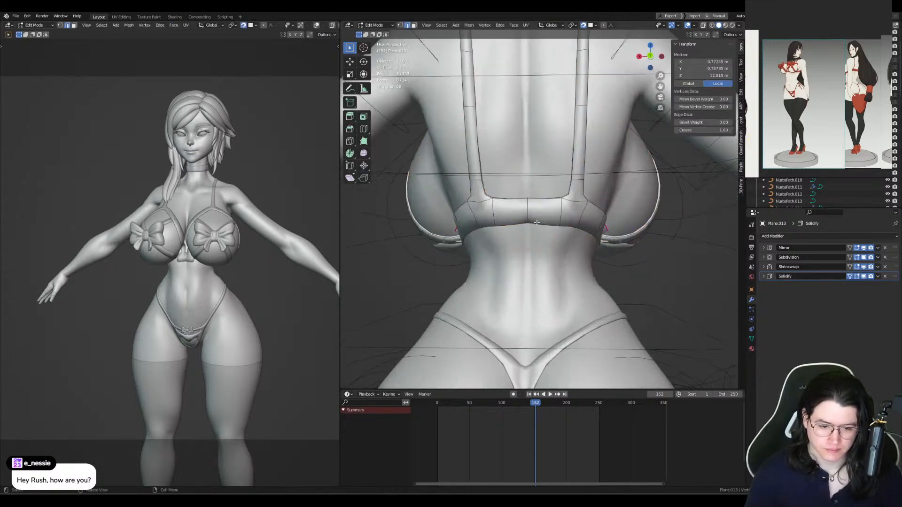
key(1)
click(527, 203)
key(g)
click(528, 202)
click(528, 222)
key(g)
click(527, 223)
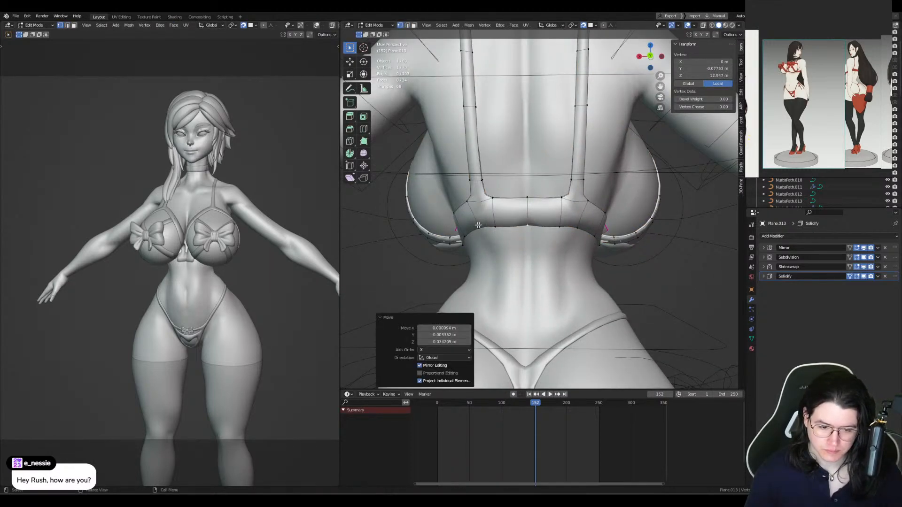
Step: Move the lower-edge vertex beside the back band's centre outward and slightly up below the shoulder strap junction
click(494, 227)
key(g)
click(476, 226)
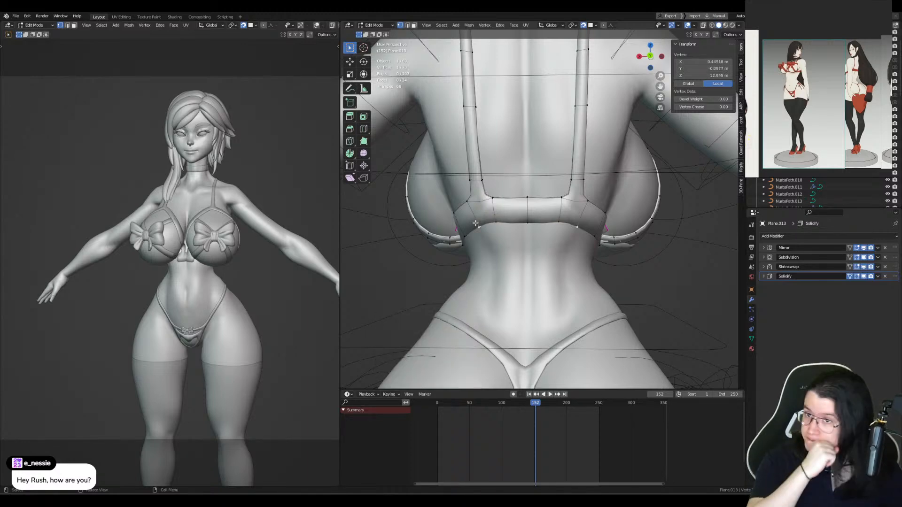
key(g)
click(479, 222)
Step: Raise the lower-edge vertices on the side of the back band, including the one at its outer end
middle_drag(475, 224, 544, 224)
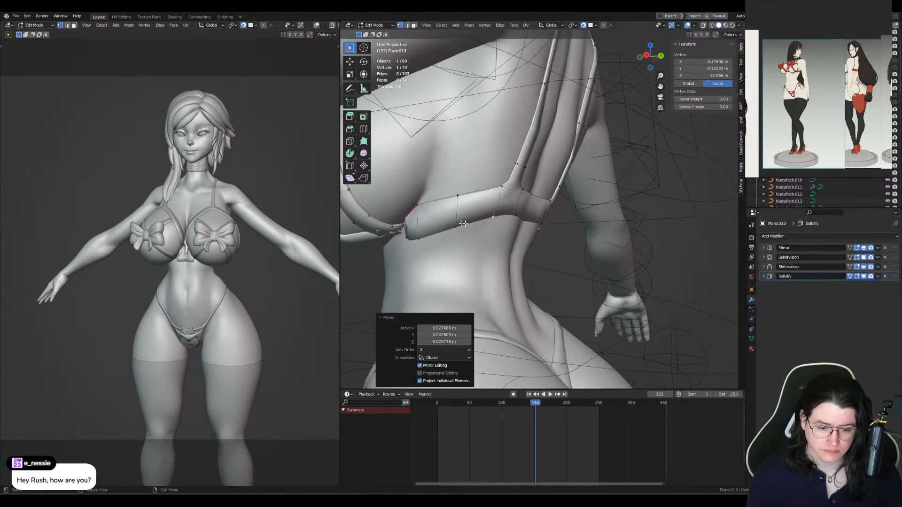
click(462, 226)
key(g)
click(456, 222)
key(g)
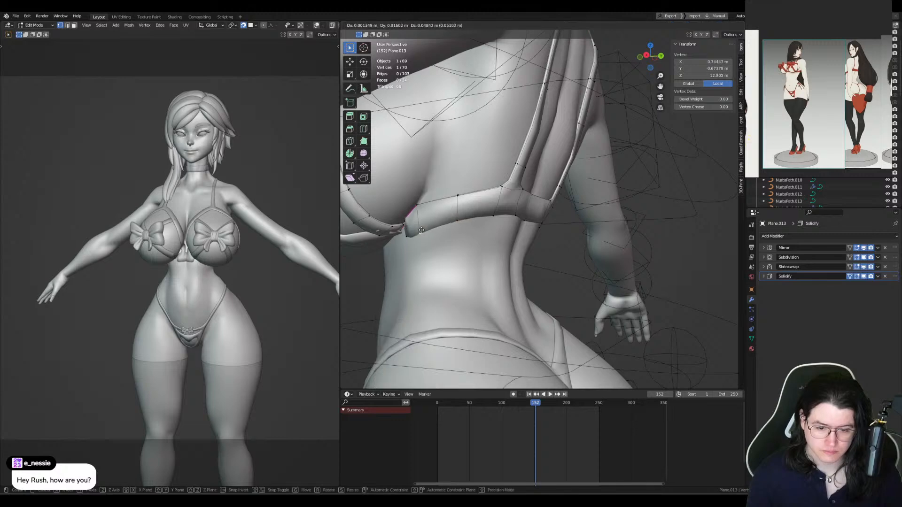
click(418, 234)
key(g)
click(422, 232)
key(g)
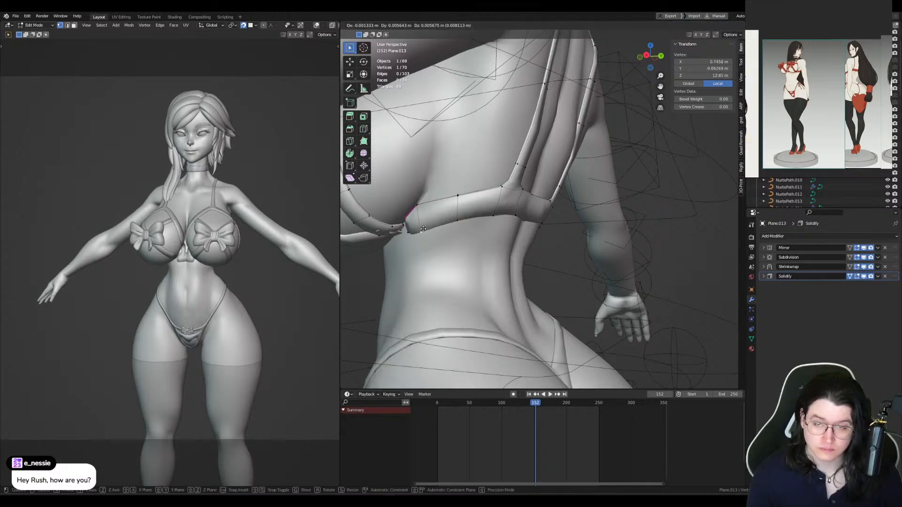
click(428, 213)
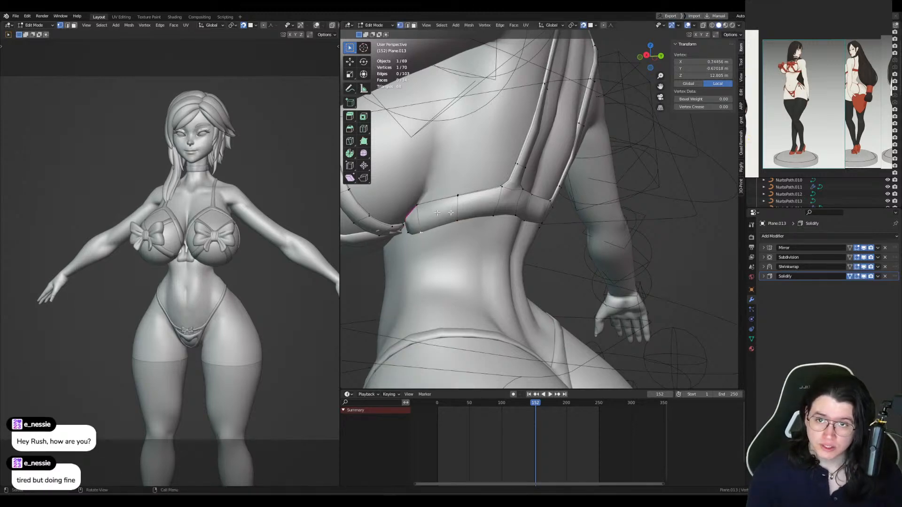
Step: Nudge two more vertices along the back band to even its outline, and finish editing the mesh
middle_drag(451, 213, 455, 194)
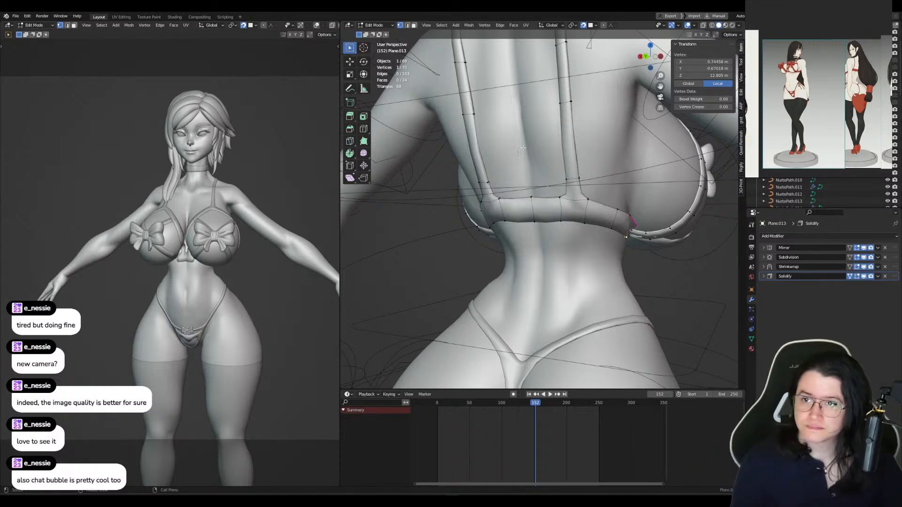
middle_drag(499, 231, 518, 279)
key(g)
click(528, 215)
click(495, 222)
key(g)
click(494, 219)
key(Tab)
Step: Duplicate the mirrored chest bows, place the copy beside the hips and apply all its transforms
click(491, 279)
click(535, 113)
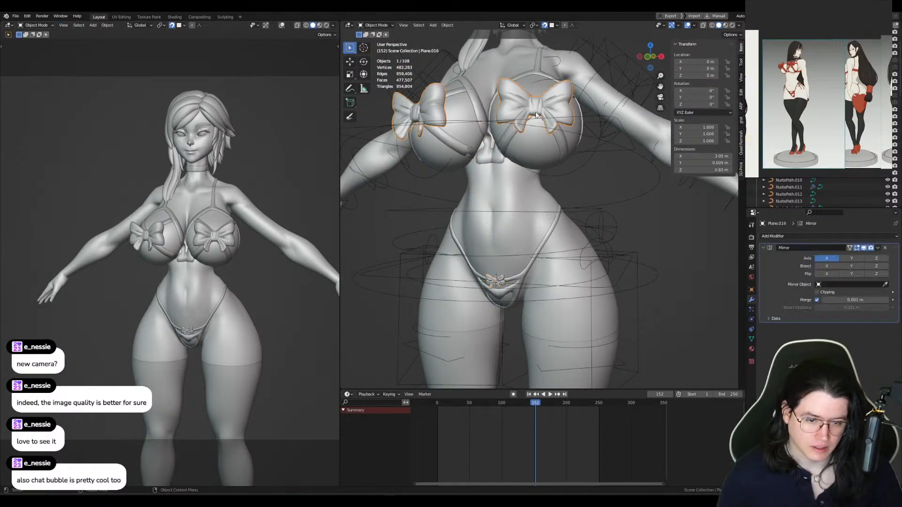
middle_drag(535, 113, 550, 110)
key(shift+d)
click(565, 196)
key(ctrl+a)
click(566, 200)
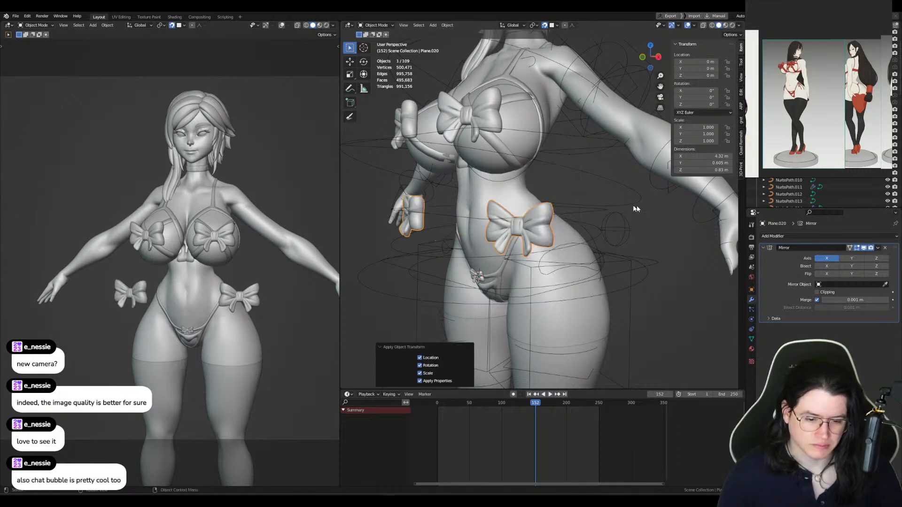
Step: Scale the hip bow down around its own geometry to about 0.25 m tall and apply all its transforms
key(s)
right_click(592, 207)
key(q)
click(661, 229)
key(s)
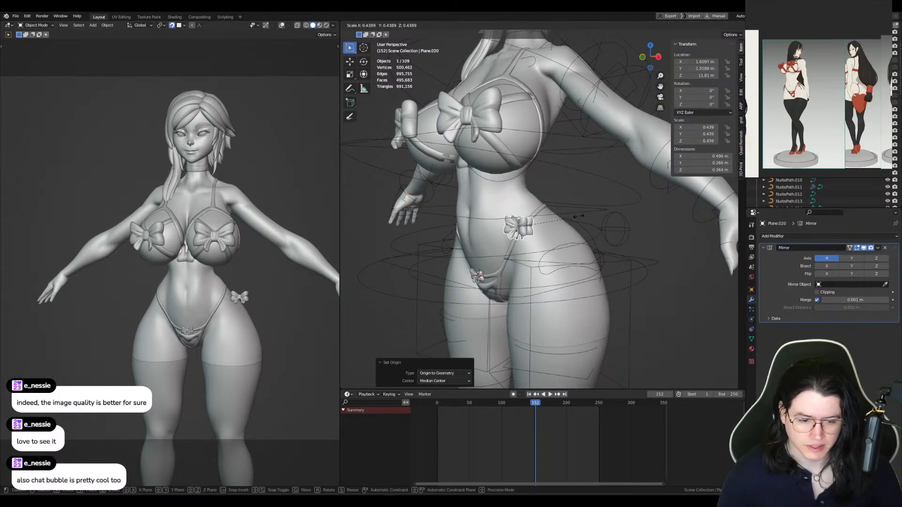
click(558, 218)
key(ctrl+a)
click(559, 218)
Step: Set the scaled hip bow's origin back to its geometry
key(r)
right_click(597, 202)
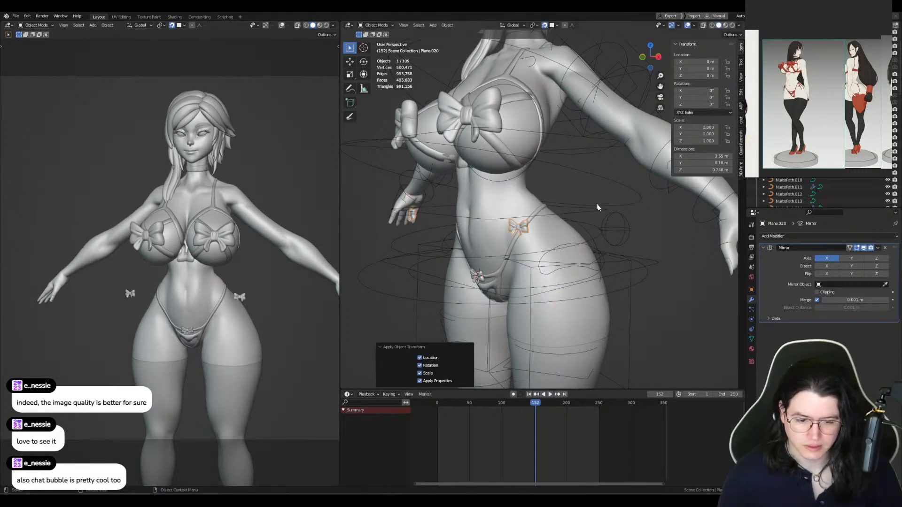
key(q)
click(598, 206)
Step: Rotate the hip bow to about 33.6°, -47.2° and 29° and move it onto the side strap near the hip
key(r)
click(597, 183)
middle_drag(600, 187, 594, 240)
key(r)
key(r)
click(594, 187)
key(g)
click(551, 248)
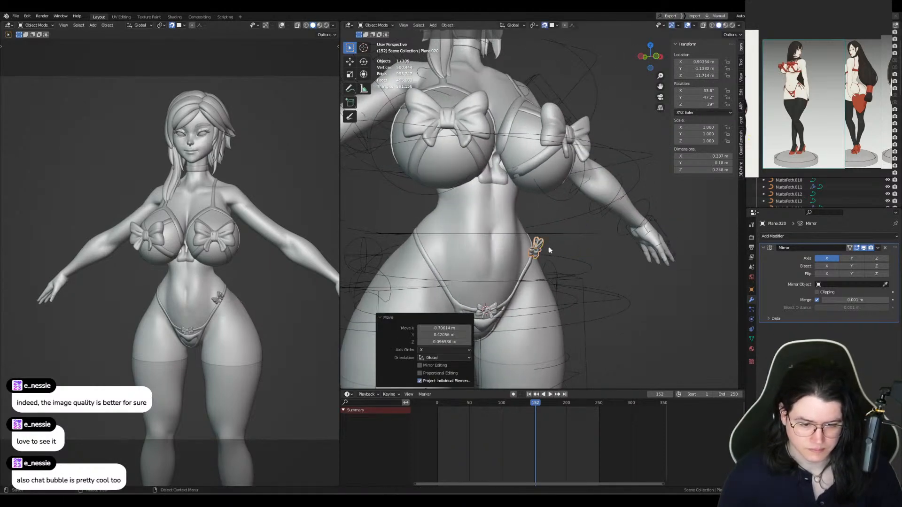
Step: Rotate and reposition the hip bow so it sits on the side strap, and apply its location, rotation and scale
key(r)
click(573, 205)
middle_drag(574, 207, 560, 258)
key(g)
click(535, 244)
key(ctrl+a)
click(535, 246)
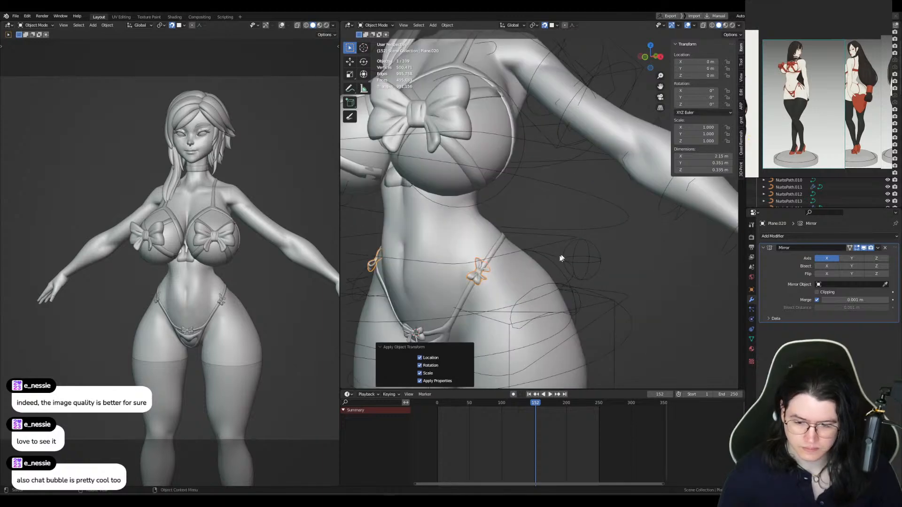
Step: Trackball-rotate the hip bow's mesh by about 13.2° and 12.6° and turn it further to lie across the side strap
key(Tab)
key(alt+z)
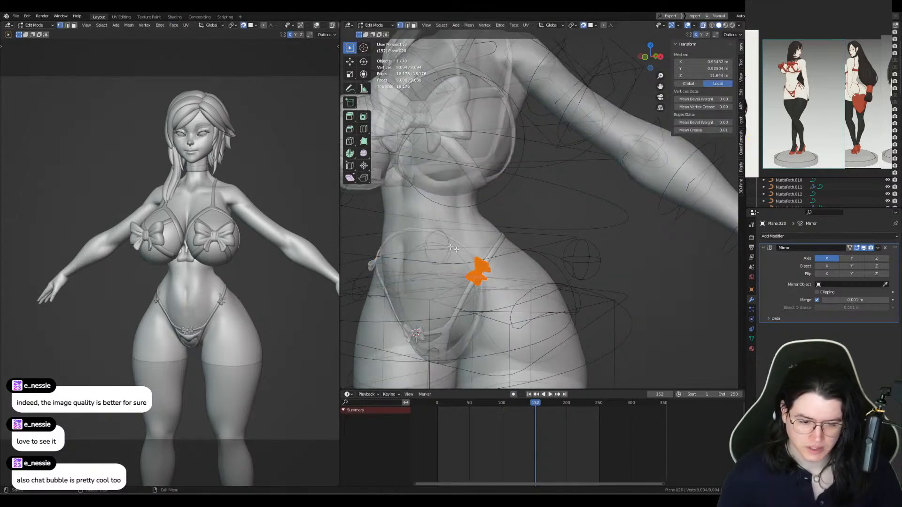
key(r)
key(r)
click(557, 281)
key(r)
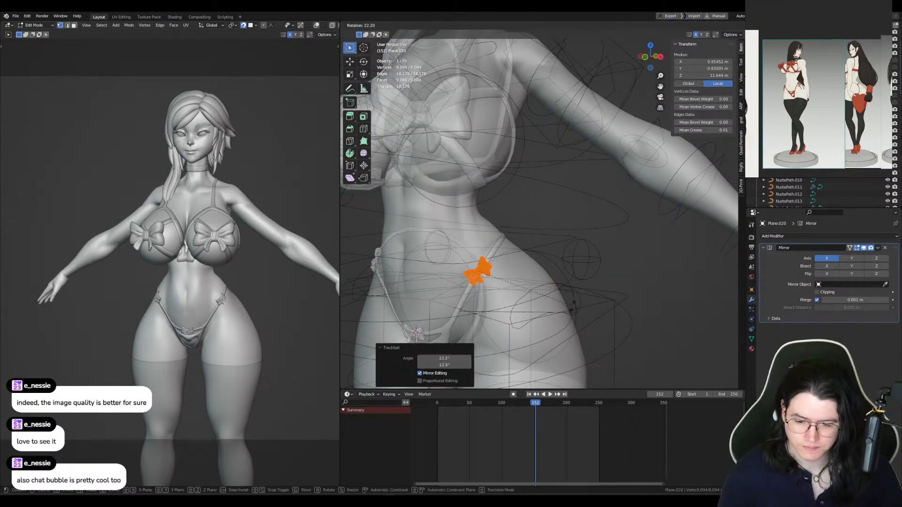
click(566, 324)
shift+middle_drag(561, 299, 566, 285)
key(Tab)
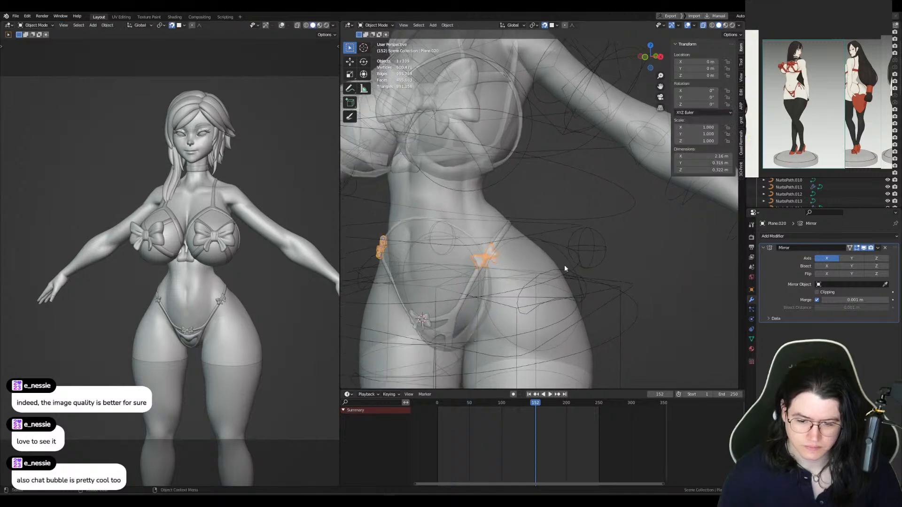
key(alt+z)
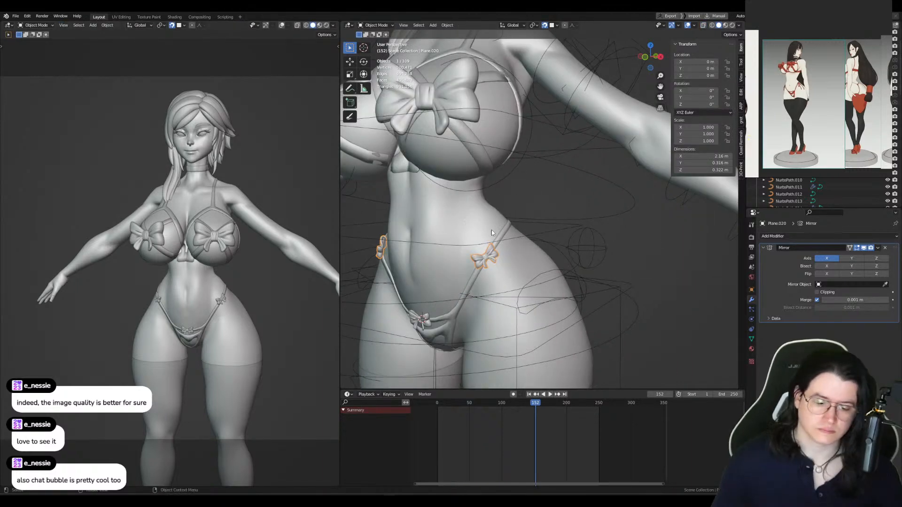
Step: Hide the chest bows, bra pieces, bikini bottom and hip bows, and reveal all hidden objects so the outfit pieces are selected together
middle_drag(493, 233, 528, 204)
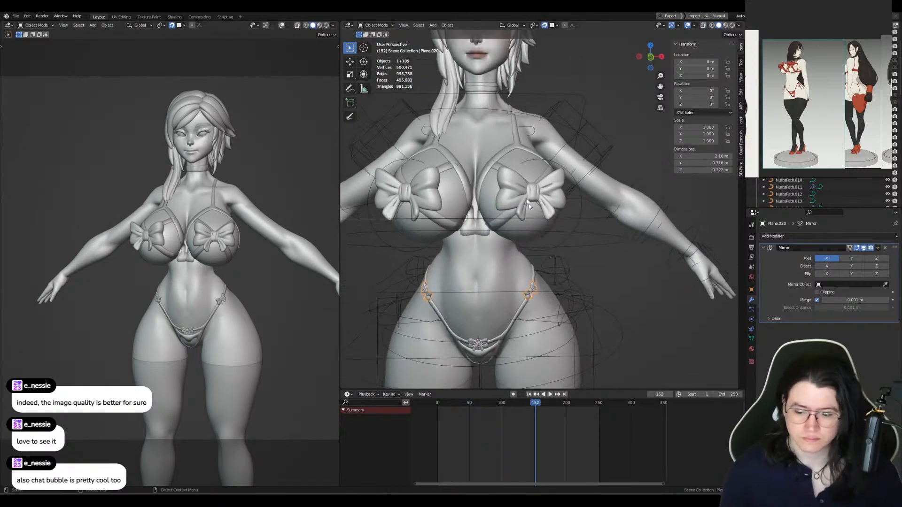
click(532, 188)
shift+click(502, 225)
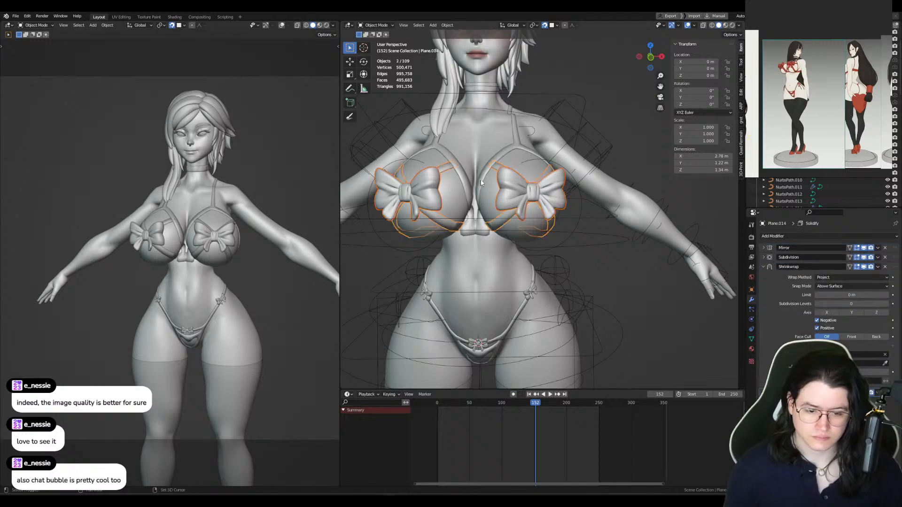
key(Delete)
shift+middle_drag(531, 286, 535, 187)
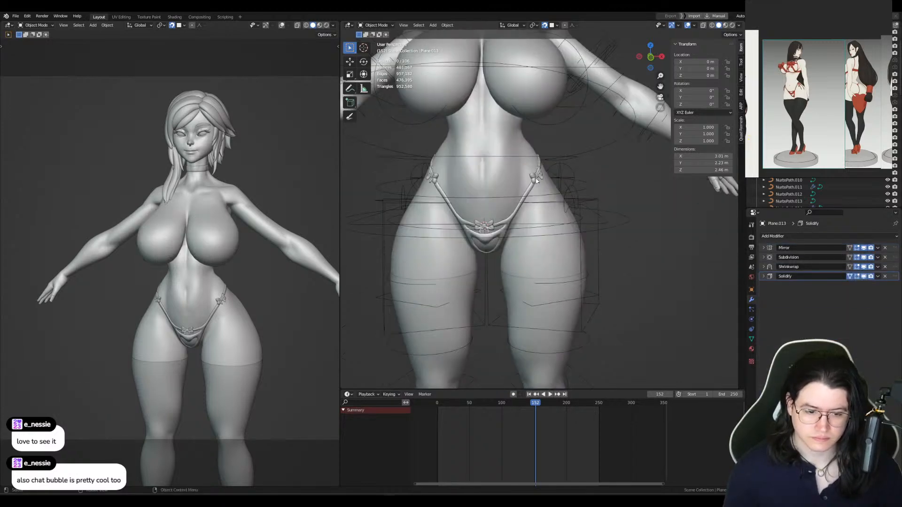
click(537, 180)
key(Delete)
click(493, 229)
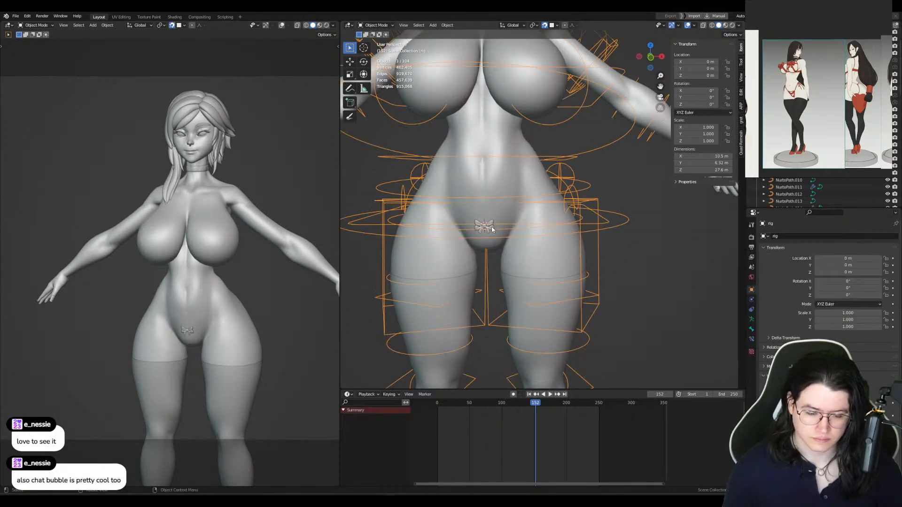
key(ctrl+z)
key(ctrl+z)
key(ctrl+z)
key(ctrl+z)
key(ctrl+z)
key(ctrl+z)
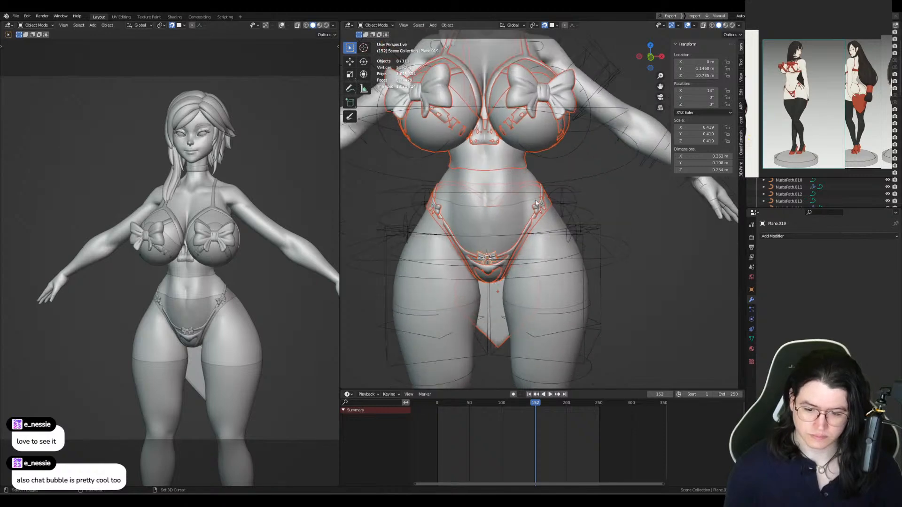
Step: Show the full-body viewport in rendered shading and link the active garment's material to all selected outfit pieces
shift+middle_drag(536, 200, 523, 219)
key(z)
shift+middle_drag(510, 256, 526, 183)
shift+click(510, 161)
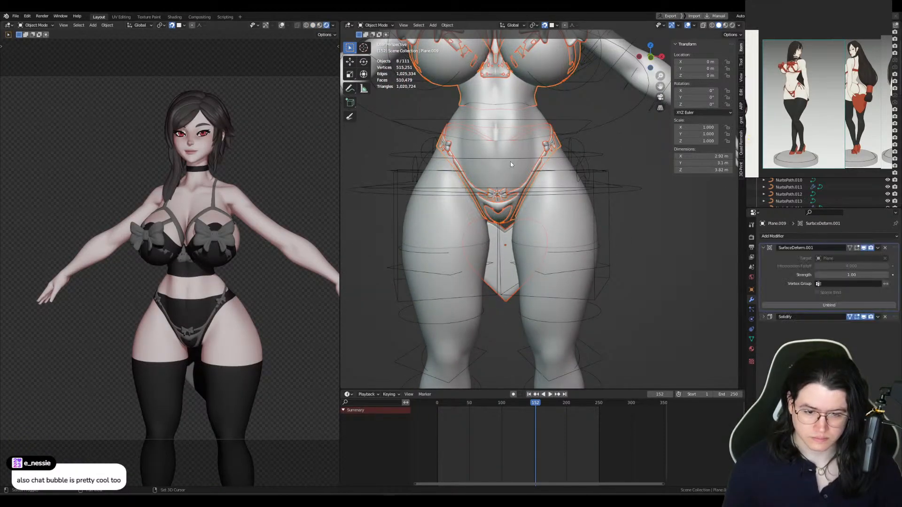
right_click(510, 162)
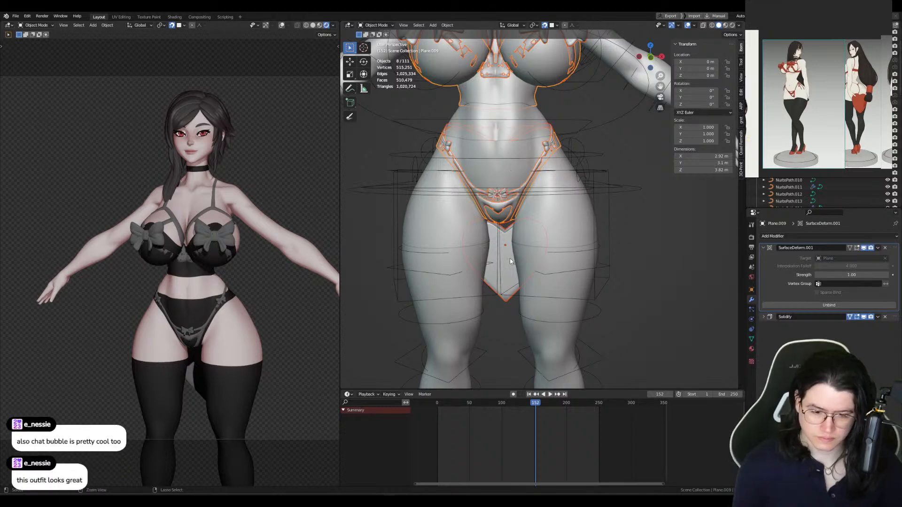
key(ctrl+l)
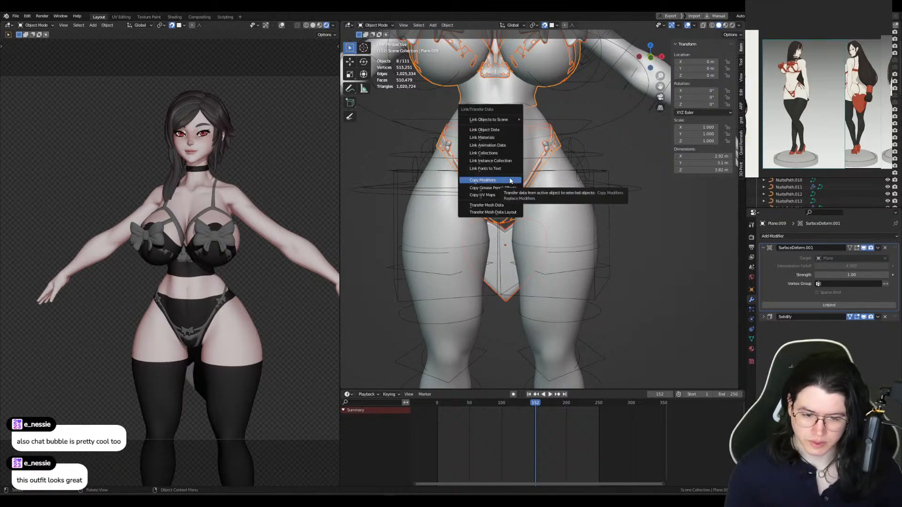
click(483, 137)
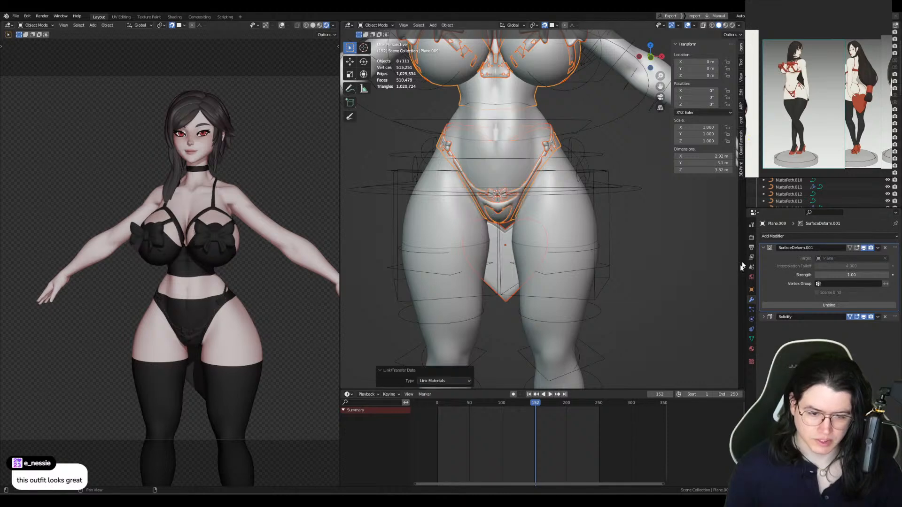
Step: Make a separate copy of the Black material, link it to the selected outfit pieces and rename it REd
click(752, 349)
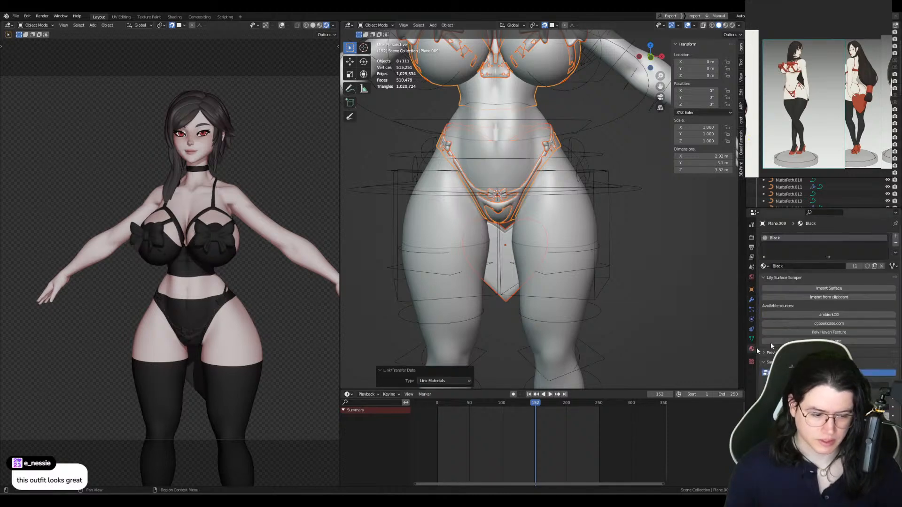
click(875, 265)
key(ctrl+l)
click(486, 186)
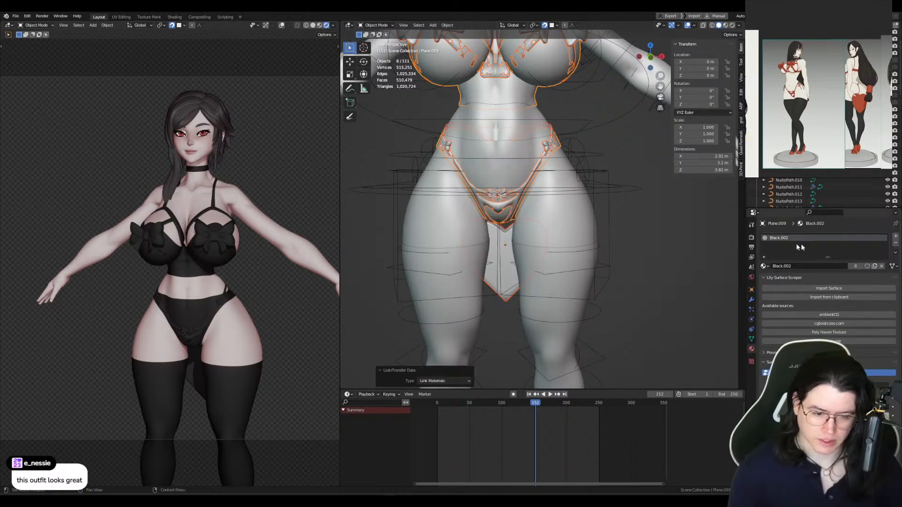
double_click(784, 238)
text(REd)
key(Return)
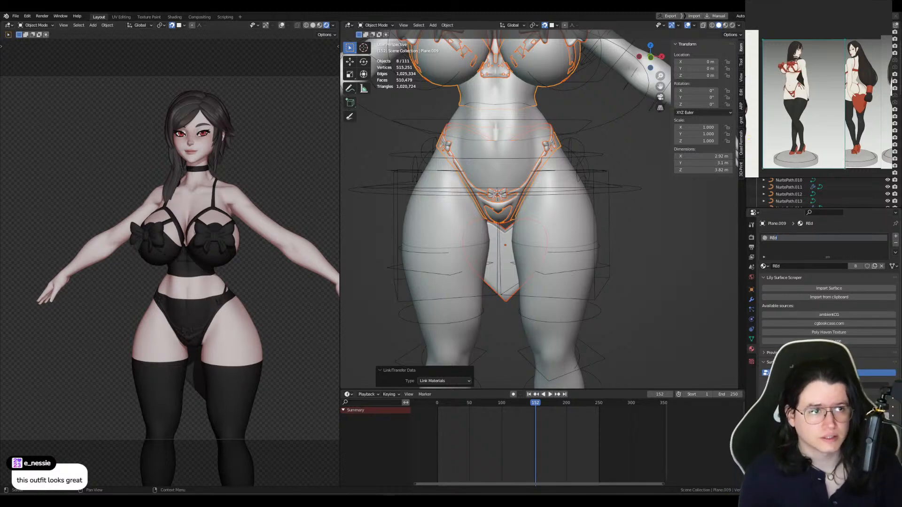
Step: Compare the outfit with the figure reference images and temporarily hide the base garment covering the cups and hips
right_drag(901, 188, 300, 235)
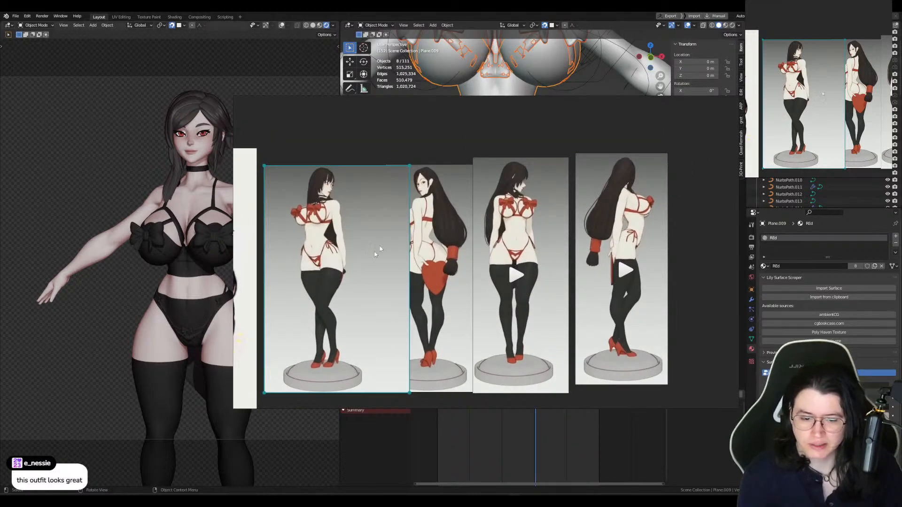
right_drag(479, 264, 468, 256)
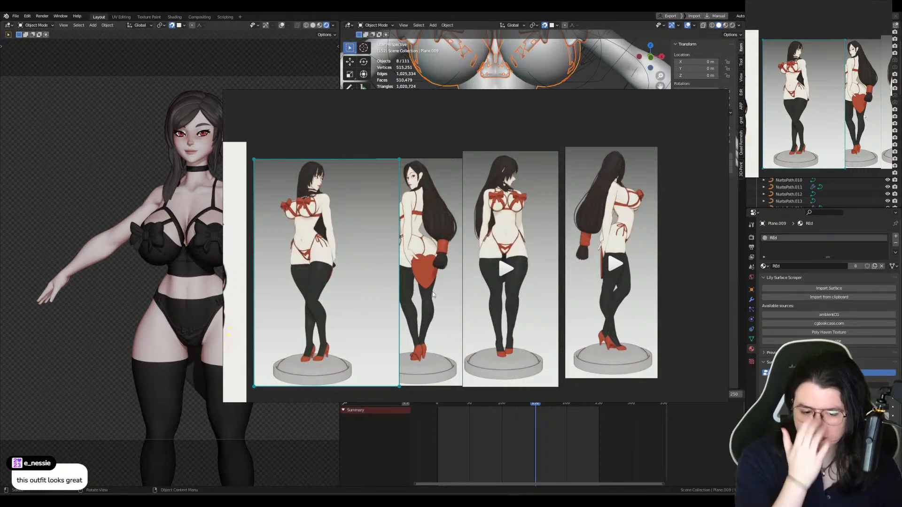
key(alt+Tab)
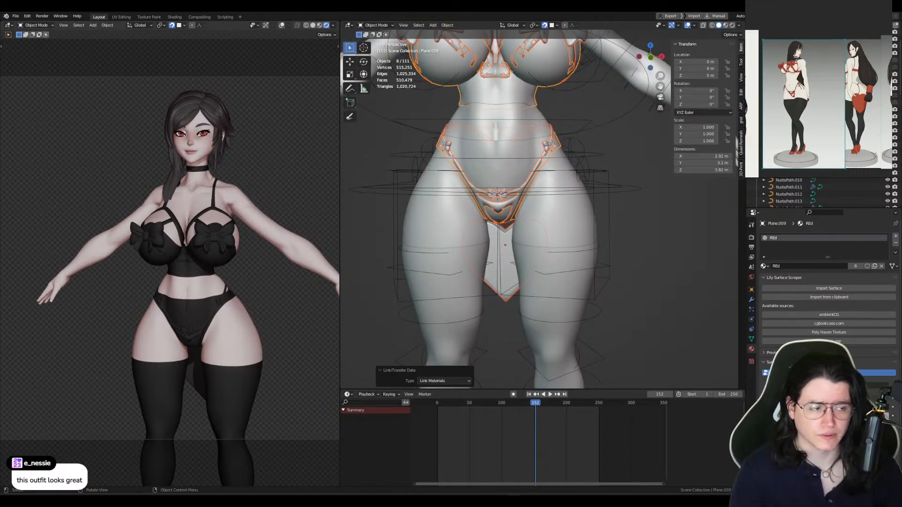
middle_drag(473, 151, 461, 157)
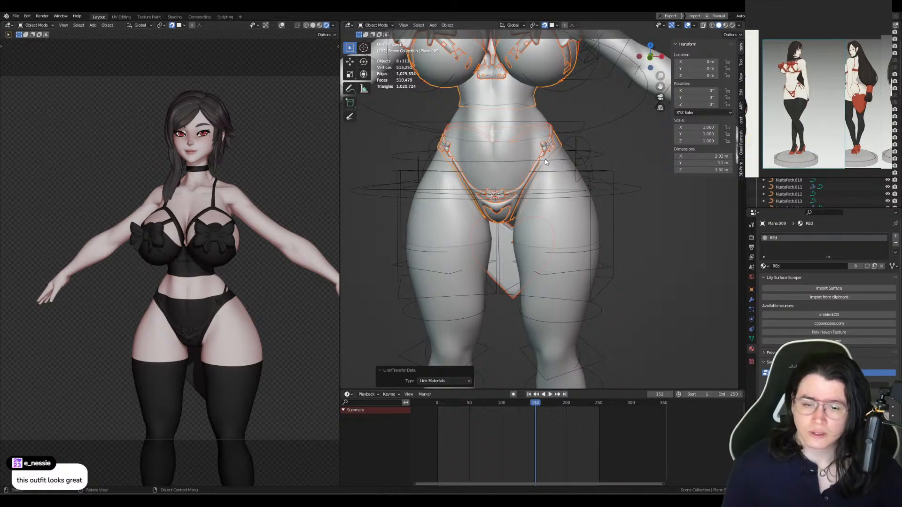
middle_drag(546, 162, 525, 238)
click(520, 199)
key(h)
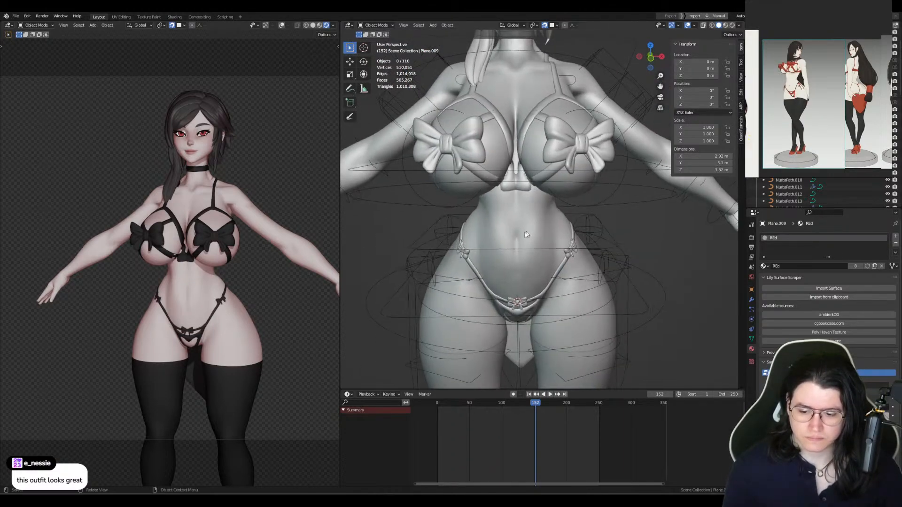
middle_drag(568, 170, 555, 163)
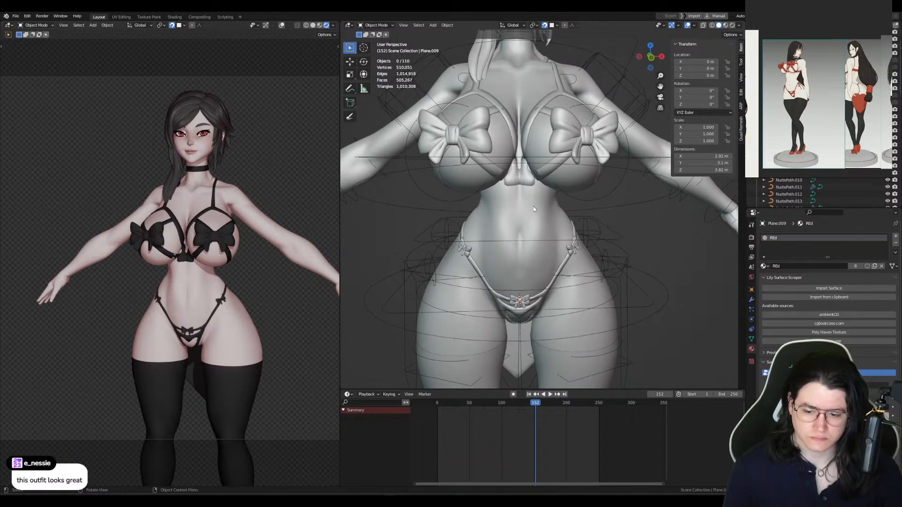
Step: Select the chest bows and bring up their REd material's node group in the Shading workspace beside a rendered view
click(568, 146)
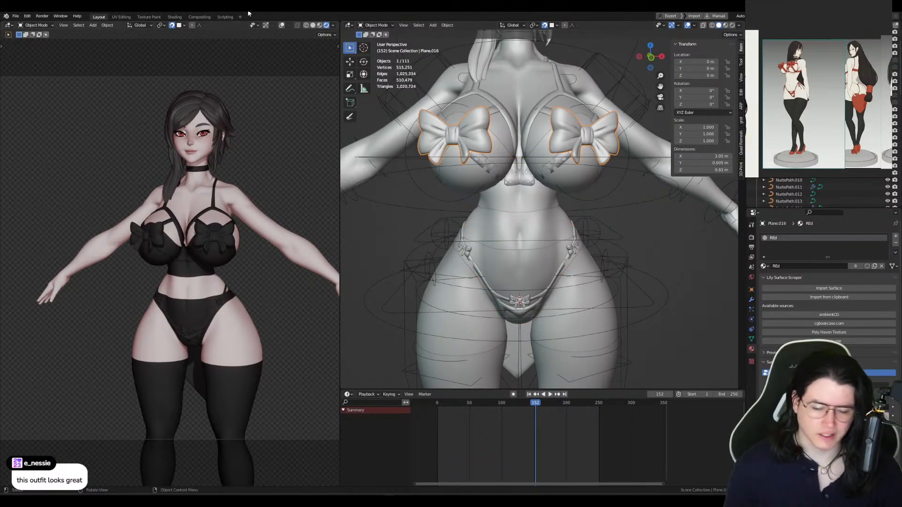
click(175, 18)
scroll(223, 249, down, 2)
key(z)
click(222, 228)
scroll(239, 276, down, 10)
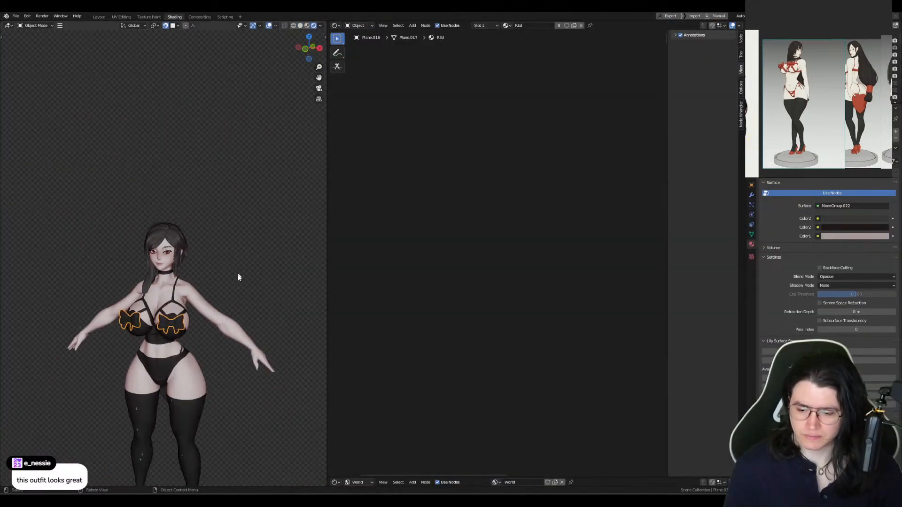
scroll(238, 277, up, 4)
key(Home)
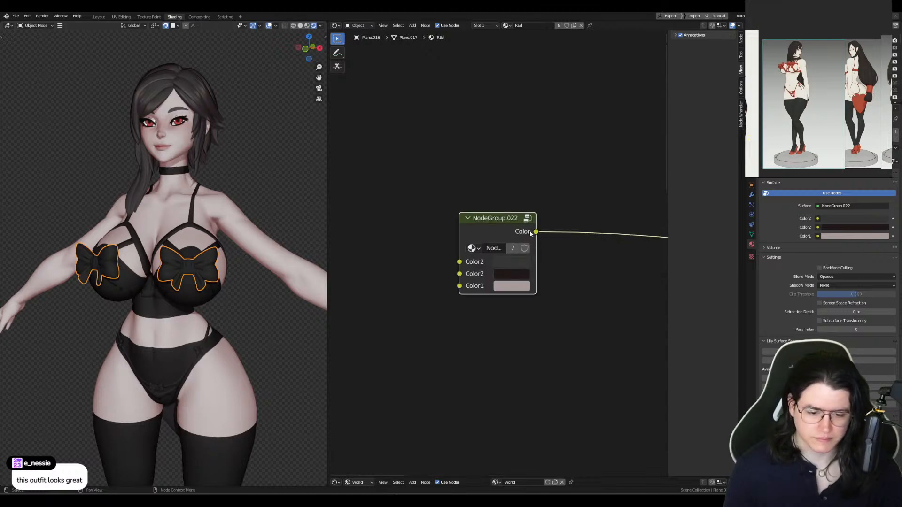
Step: Set the REd node group's first Color2 to bright red, its second Color2 to dark reddish brown and Color1 to purple
click(516, 265)
drag(589, 158, 587, 119)
mouse_move(552, 154)
mouse_down()
mouse_move(541, 177)
mouse_move(588, 139)
mouse_move(528, 187)
mouse_move(539, 200)
mouse_up()
click(524, 278)
click(516, 285)
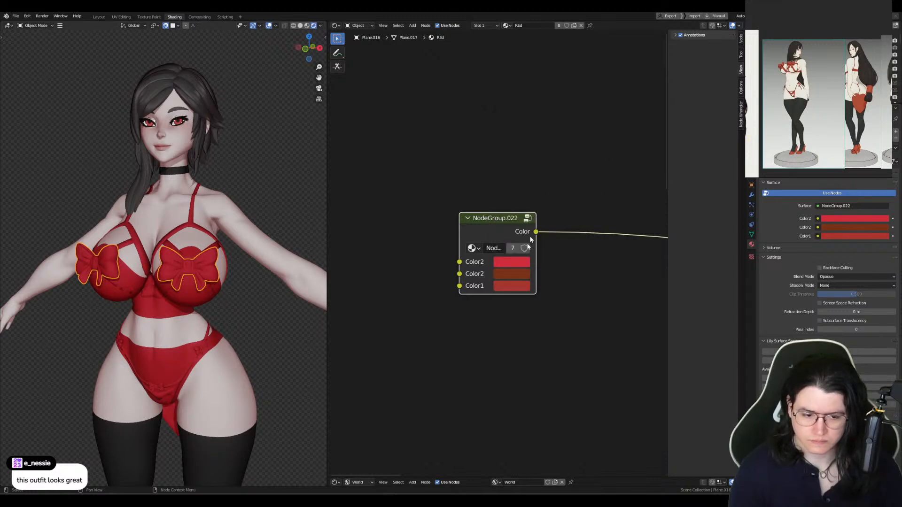
click(523, 287)
mouse_move(525, 259)
mouse_down()
mouse_move(533, 258)
mouse_move(505, 259)
mouse_move(529, 258)
mouse_up()
mouse_move(552, 186)
mouse_down()
mouse_move(553, 171)
mouse_move(538, 162)
mouse_move(553, 180)
mouse_move(552, 169)
mouse_up()
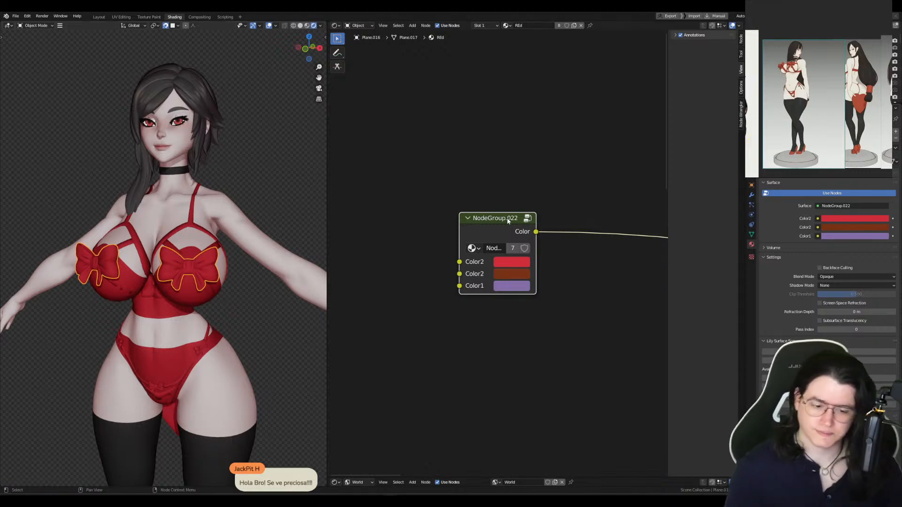
Step: Add a Glossy BSDF node below the node group in the REd material
middle_drag(505, 215, 442, 187)
scroll(459, 192, down, 1)
click(267, 200)
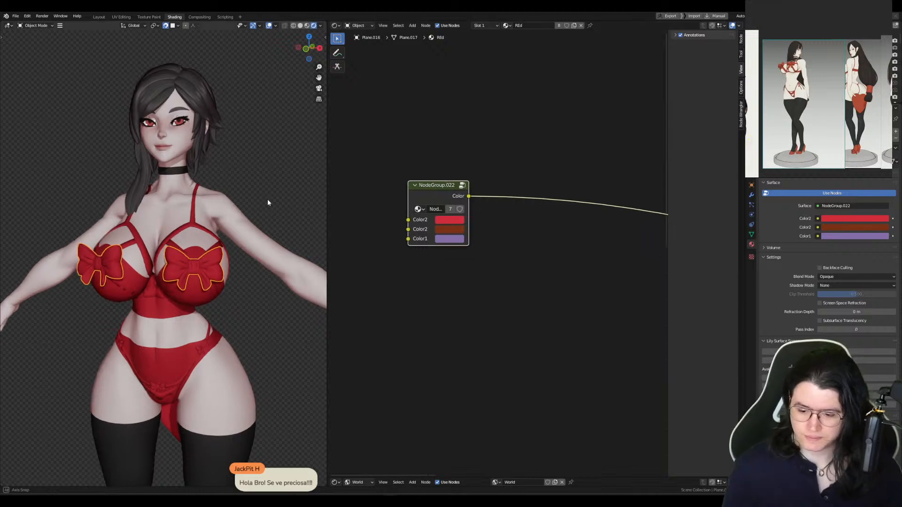
key(KP_1)
middle_drag(500, 300, 516, 268)
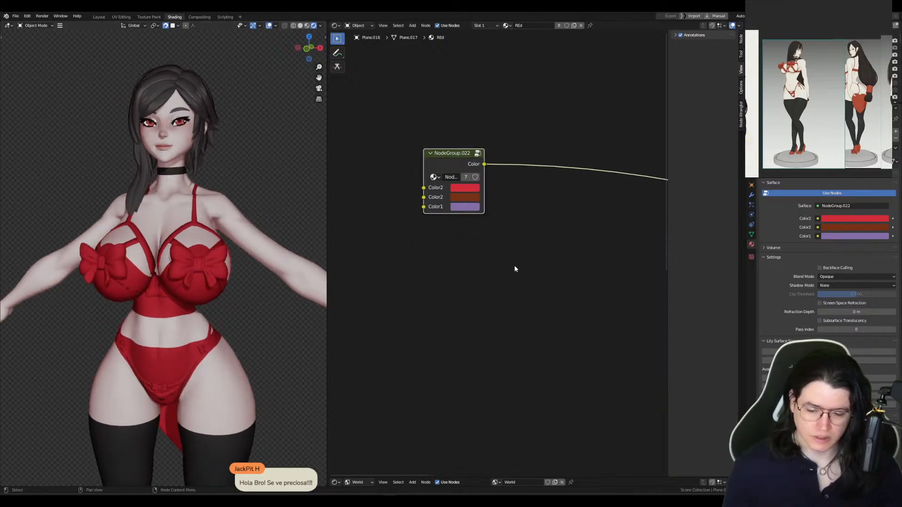
key(shift+a)
text(glo)
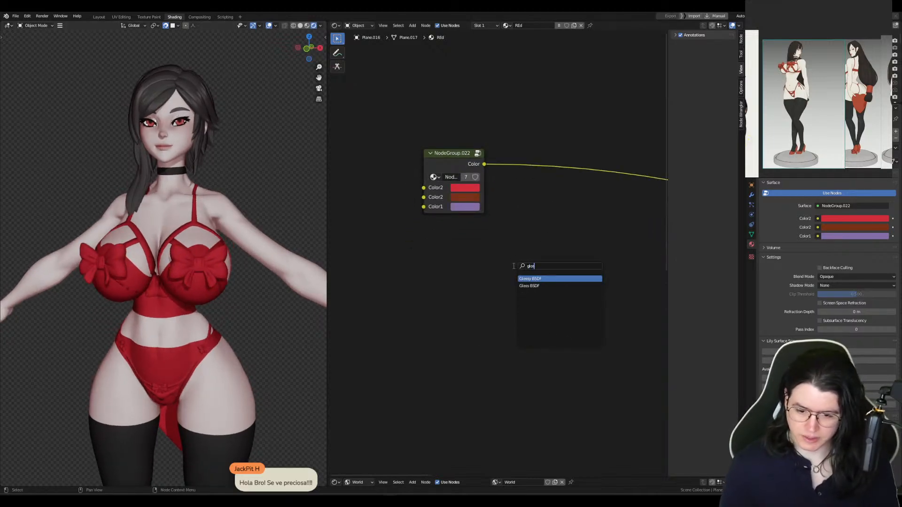
text(ss)
key(Return)
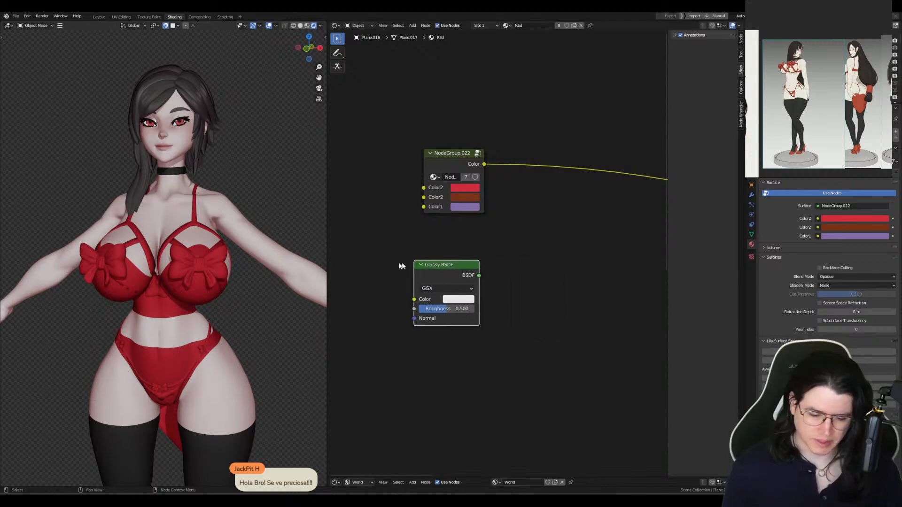
Step: Add a Shader to RGB node, feed the Glossy BSDF into its Shader input and shift both nodes beneath the node group
click(423, 266)
key(shift+a)
text(shade)
click(584, 281)
click(584, 281)
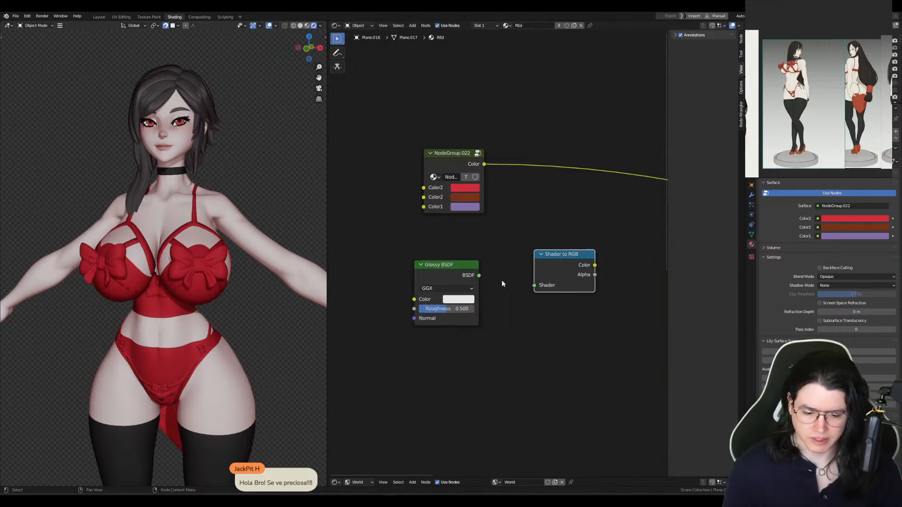
drag(479, 276, 535, 285)
click(435, 234)
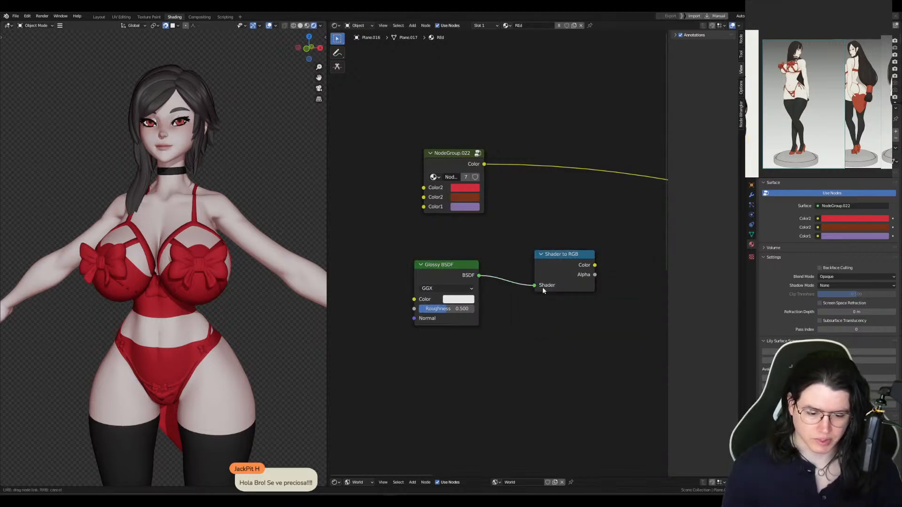
drag(435, 233, 590, 308)
drag(572, 261, 464, 265)
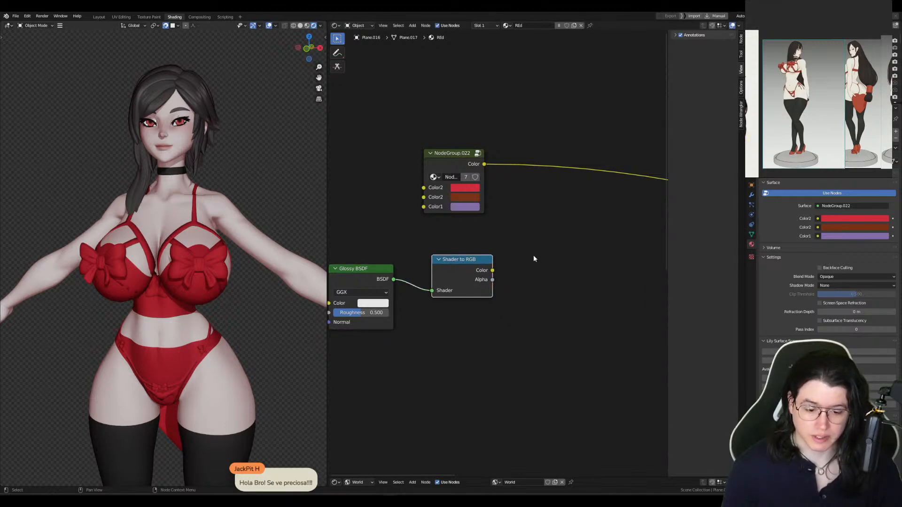
Step: Combine the node group's color and the Shader to RGB color in an Add mix node feeding the REd material's output
shift+click(460, 166)
key(ctrl+KP_Add)
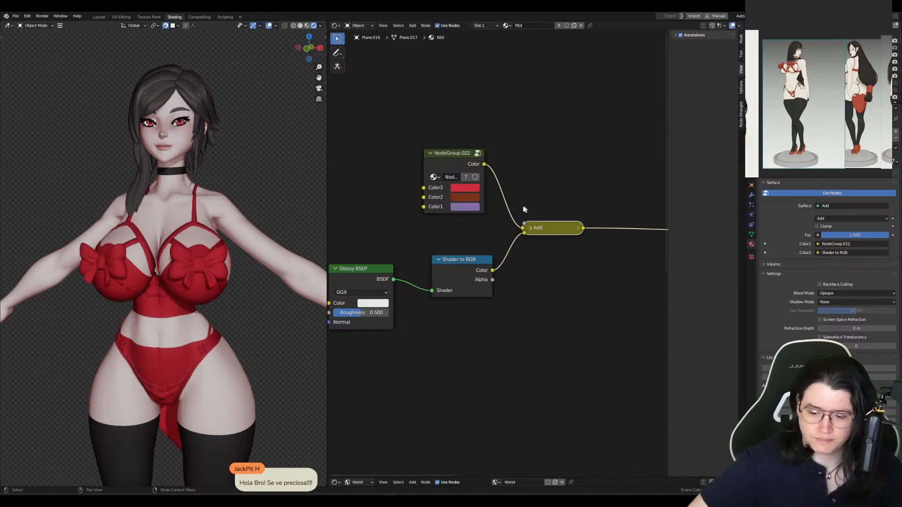
Step: In the Layout workspace, display the scene's lights and camera and set the Sun light's specular to 0.33
click(99, 16)
scroll(554, 198, down, 10)
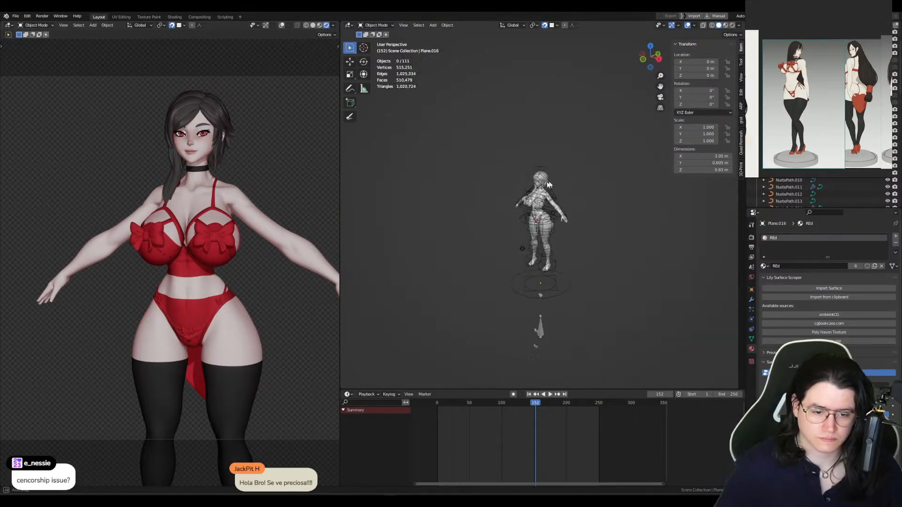
key(q)
click(564, 134)
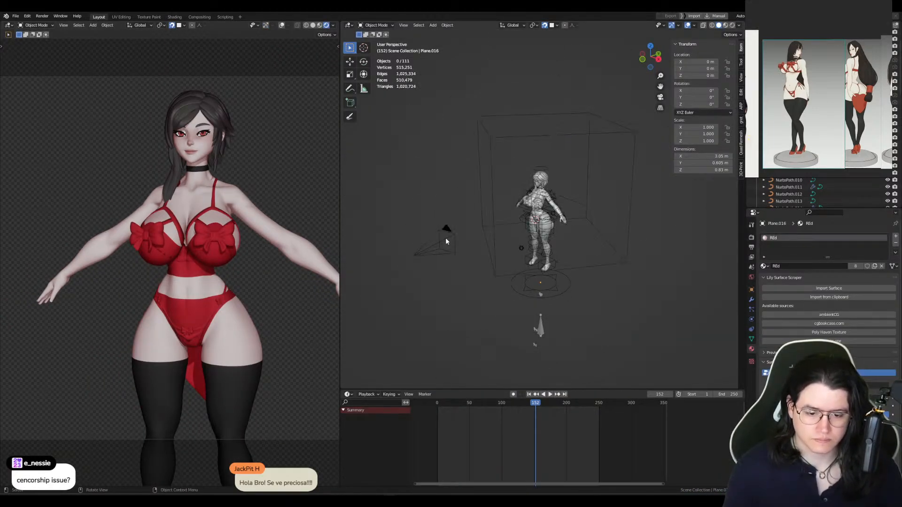
click(563, 197)
click(566, 198)
mouse_move(834, 302)
mouse_down()
mouse_move(898, 303)
mouse_move(848, 303)
mouse_up()
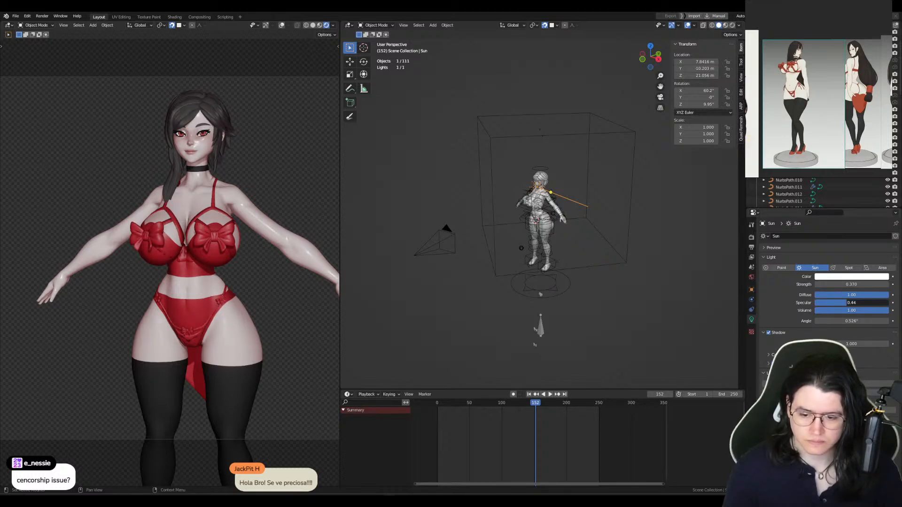
Step: Select the face mesh and add a color attribute named Glossy in its mesh data
scroll(531, 188, up, 8)
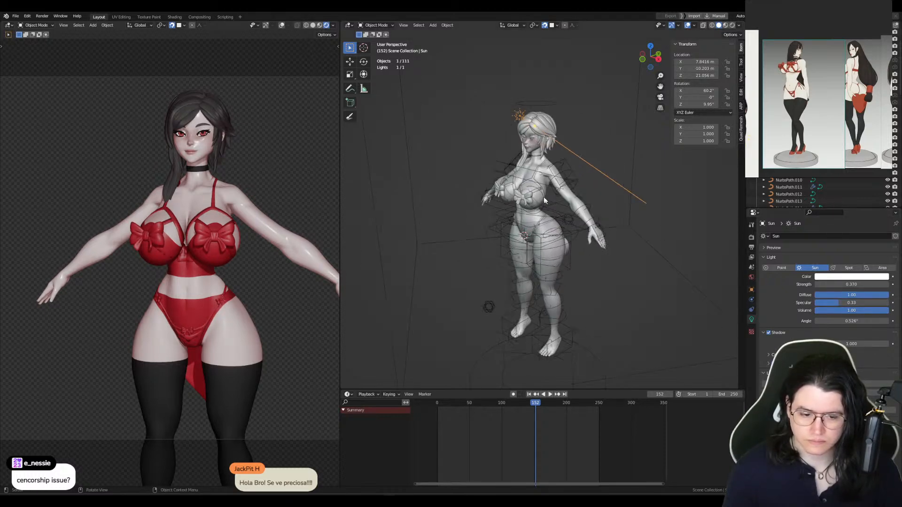
click(531, 157)
scroll(710, 273, up, 3)
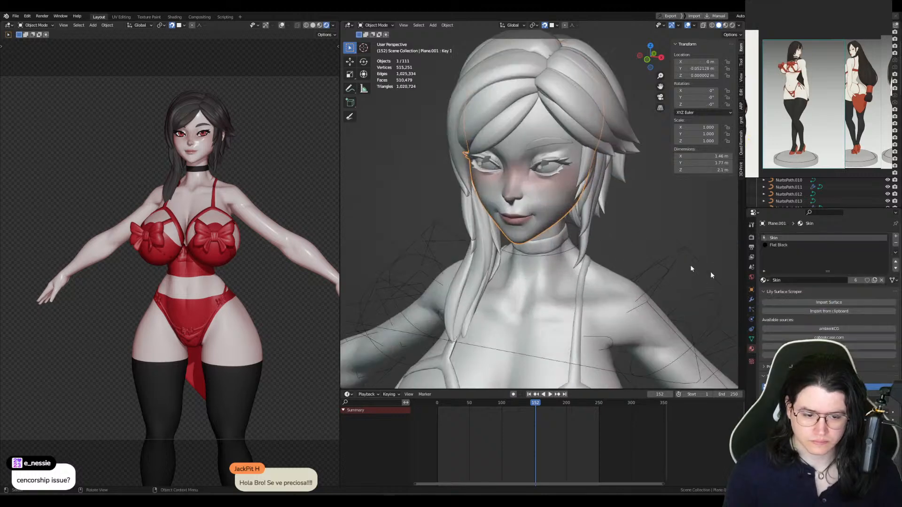
click(752, 338)
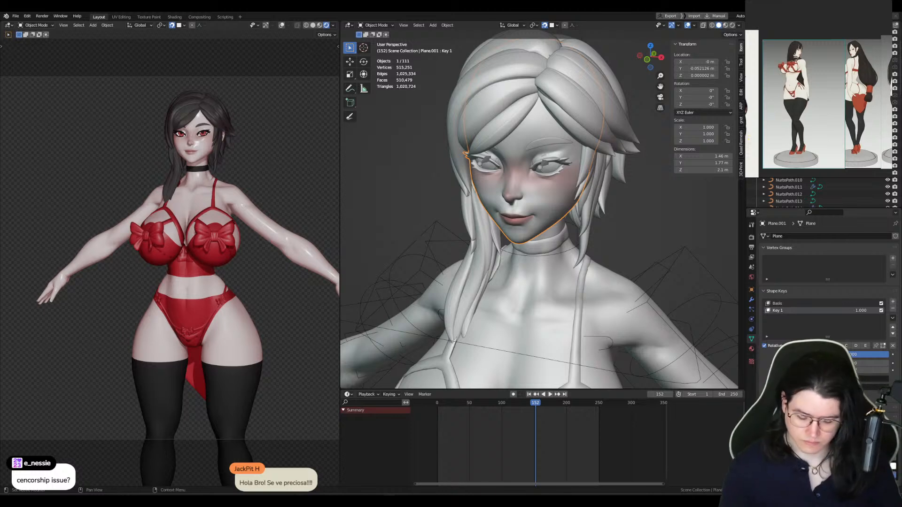
scroll(528, 235, up, 3)
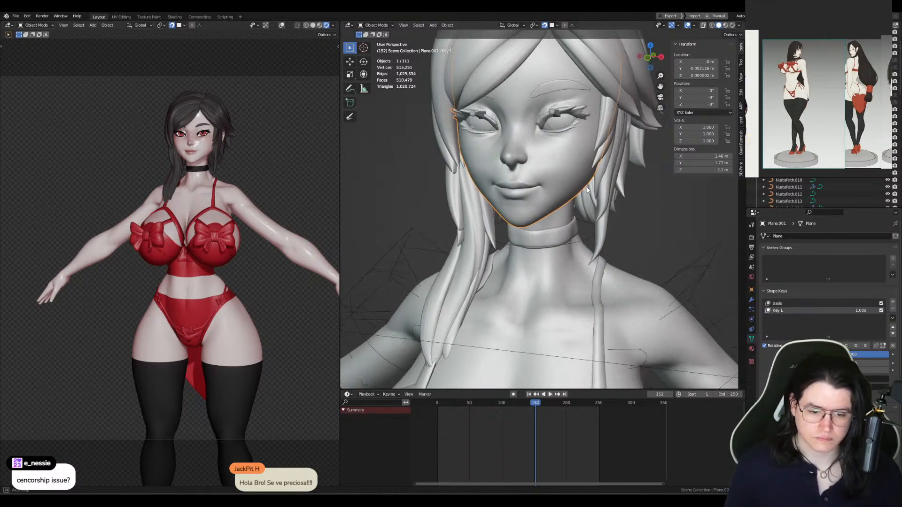
Step: Enter Sculpt Mode on the face and set up the Paint brush with black as its color
key(ctrl+Tab)
click(528, 235)
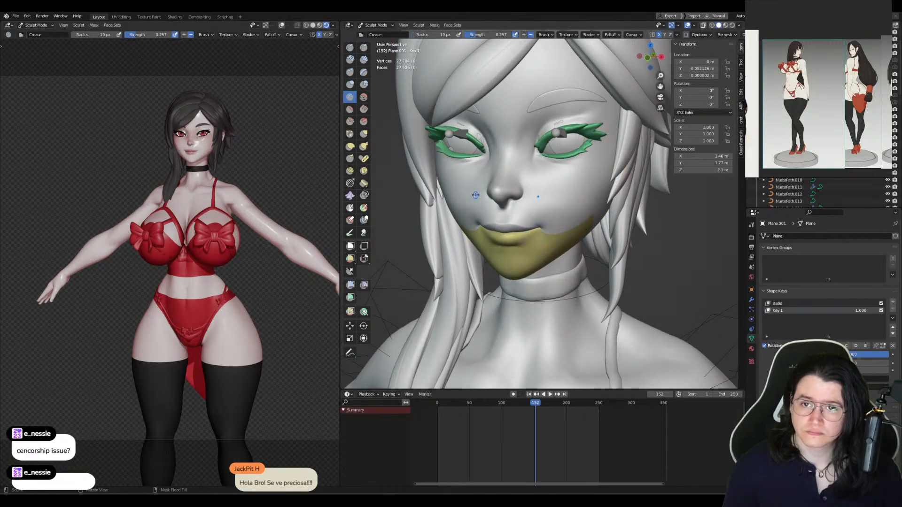
click(353, 232)
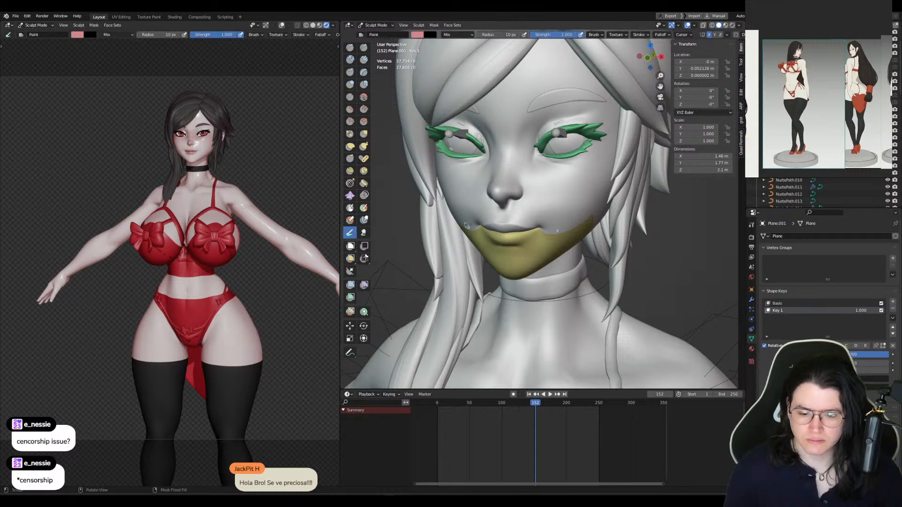
click(417, 35)
drag(473, 56, 472, 94)
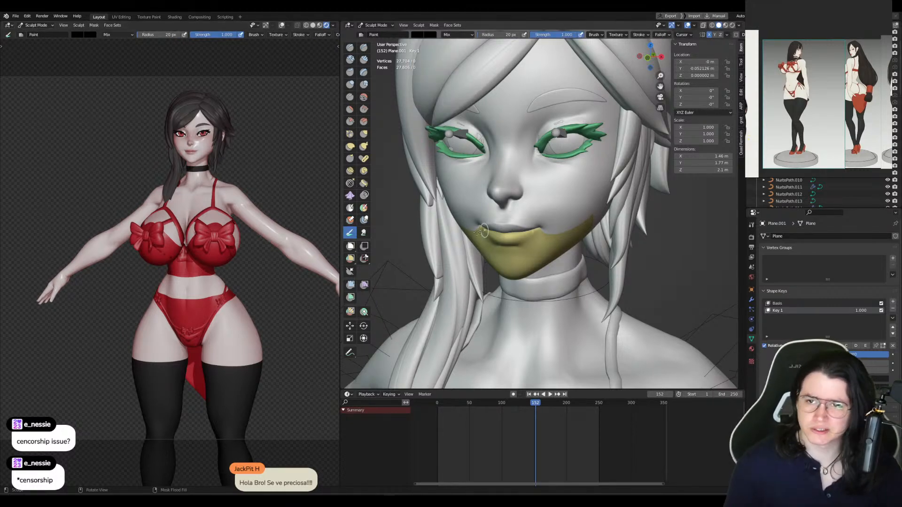
Step: Paint the lips black, adjusting the brush radius and undoing stray strokes
scroll(546, 284, up, 2)
middle_drag(546, 284, 555, 275)
shift+middle_drag(533, 223, 542, 277)
key(f)
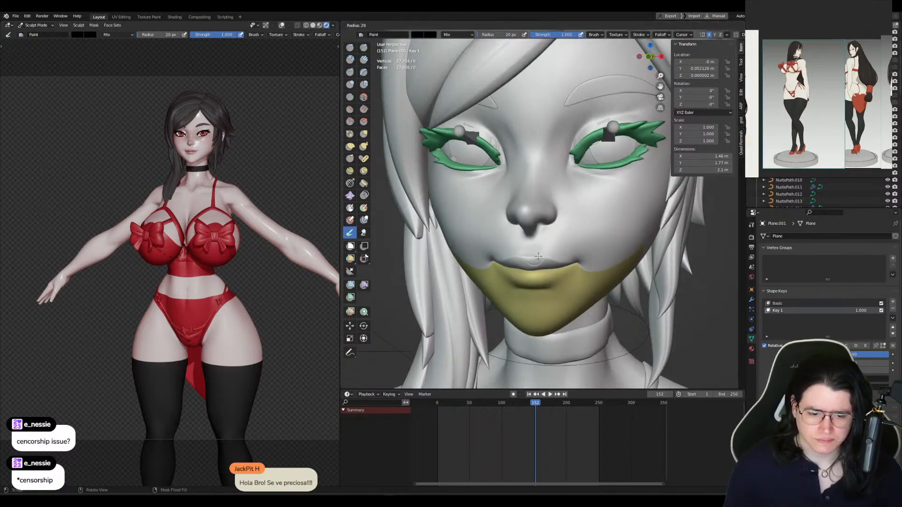
click(551, 278)
mouse_move(547, 278)
mouse_down()
mouse_move(535, 267)
mouse_move(561, 272)
mouse_up()
key(f)
click(583, 273)
key(ctrl+z)
key(ctrl+z)
key(ctrl+z)
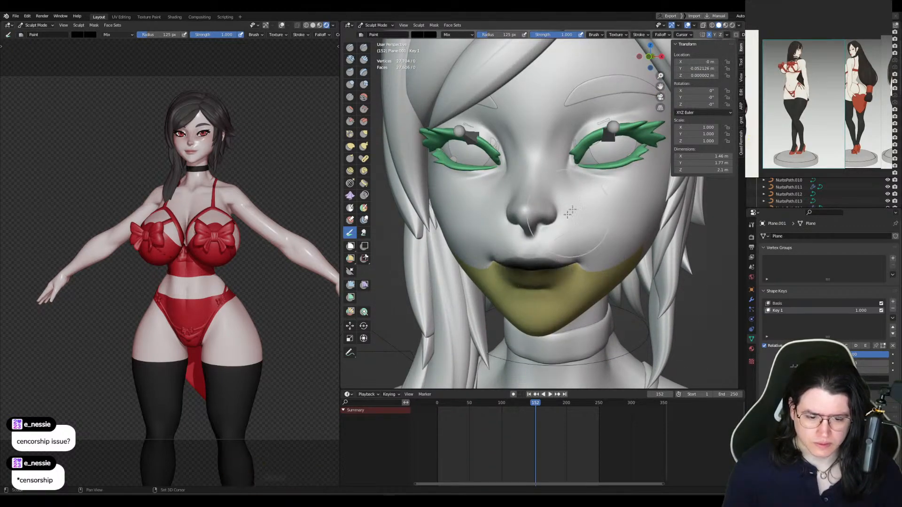
shift+middle_drag(583, 200, 551, 263)
key(f)
click(532, 263)
Step: In the Shading workspace, switch the Skin material's Gloss Color Attribute node to the Glossy attribute
click(175, 16)
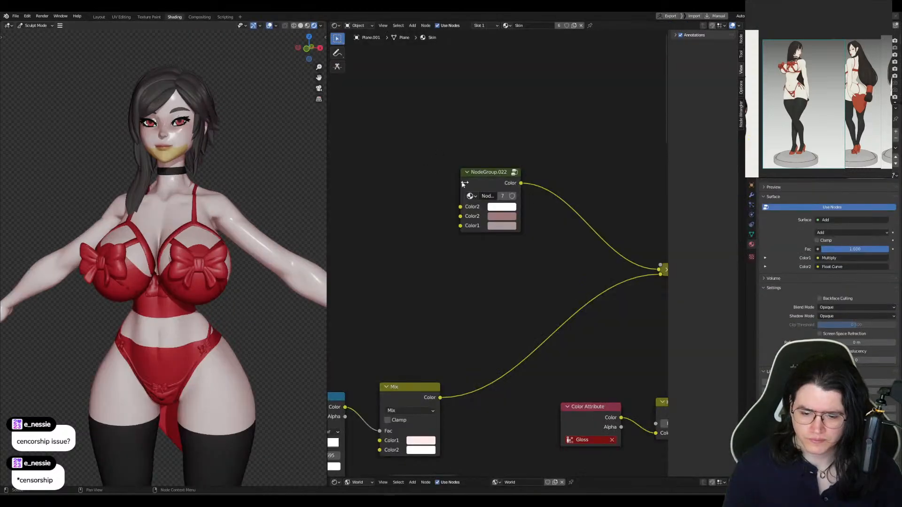
middle_drag(566, 196, 492, 199)
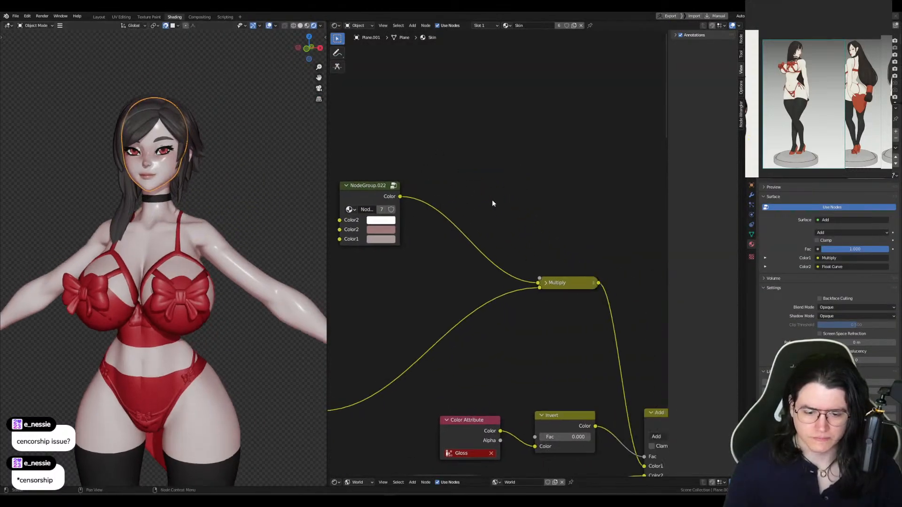
scroll(587, 221, down, 4)
middle_drag(587, 221, 499, 124)
middle_drag(516, 172, 493, 136)
scroll(496, 252, up, 4)
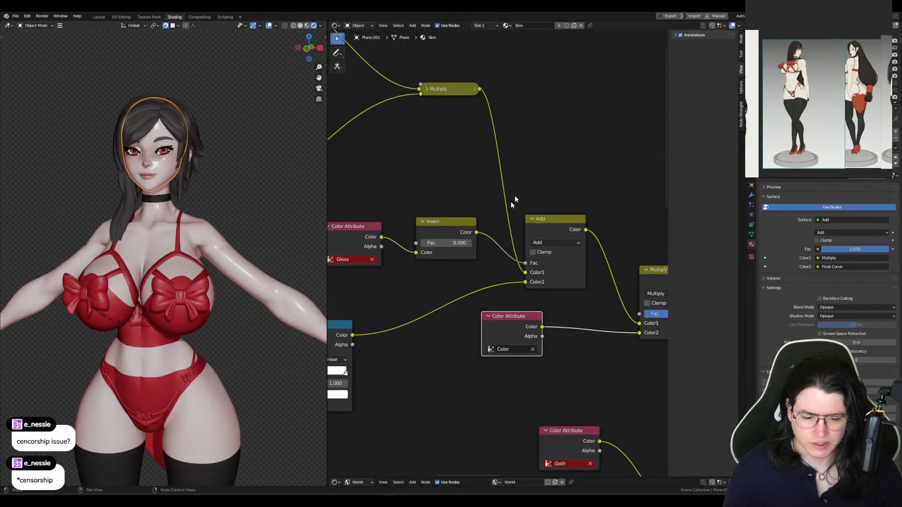
middle_drag(531, 258, 542, 208)
click(360, 211)
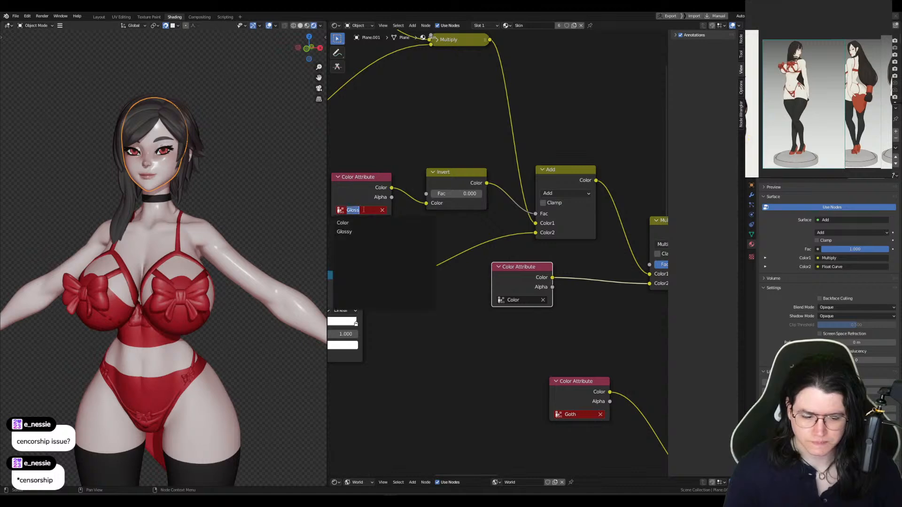
click(393, 228)
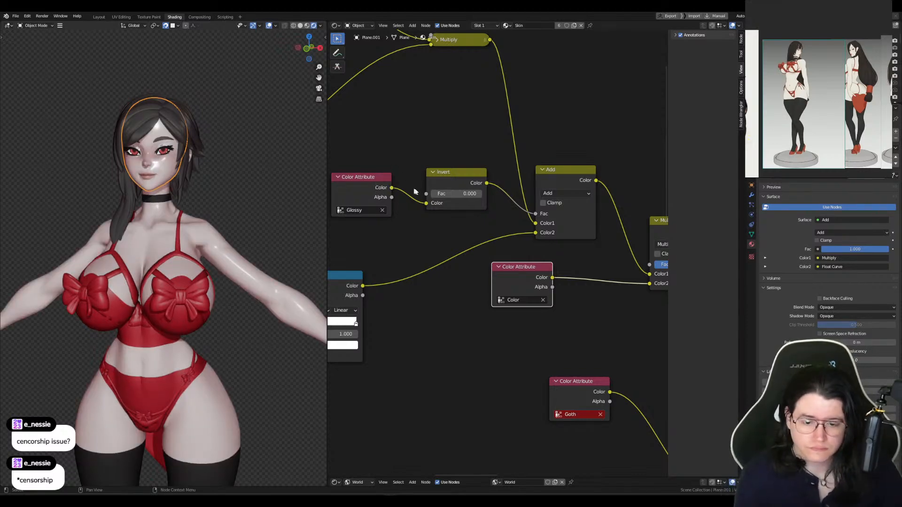
Step: Set the factor of the Invert node behind the Glossy attribute to 1.000
drag(440, 193, 488, 194)
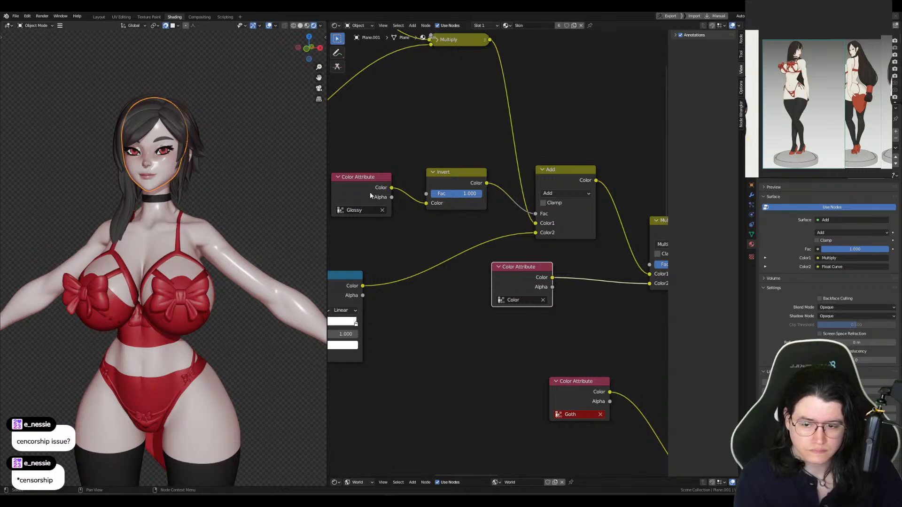
middle_drag(381, 178, 561, 320)
click(450, 94)
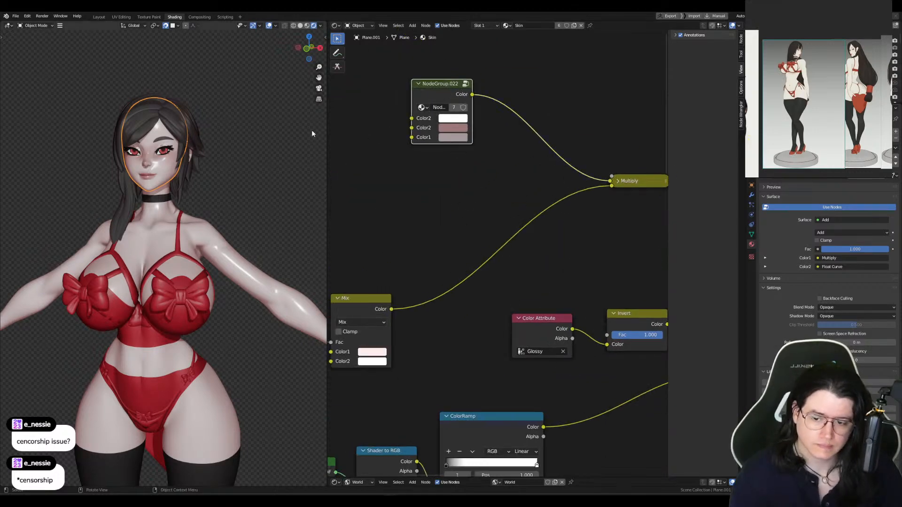
Step: Launch a second Blender instance and move its window out of the way to another screen
mouse_move(398, 487)
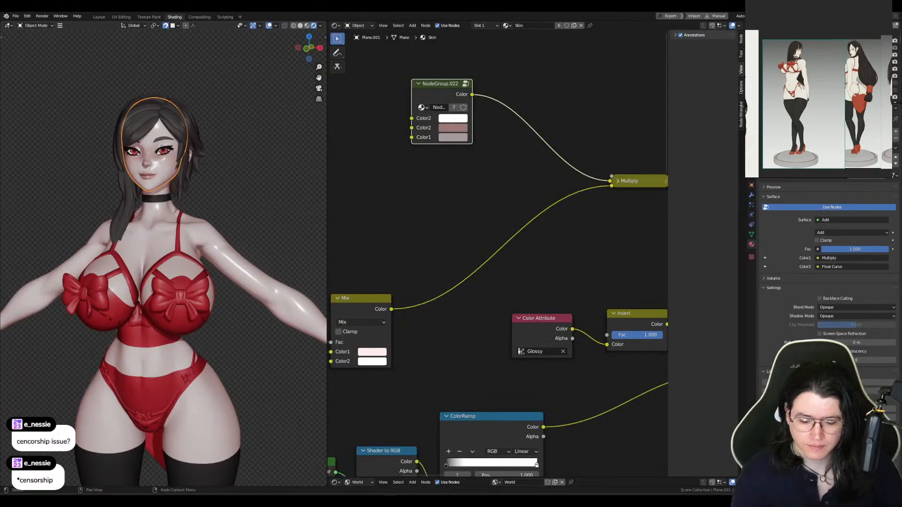
right_click(393, 490)
click(380, 459)
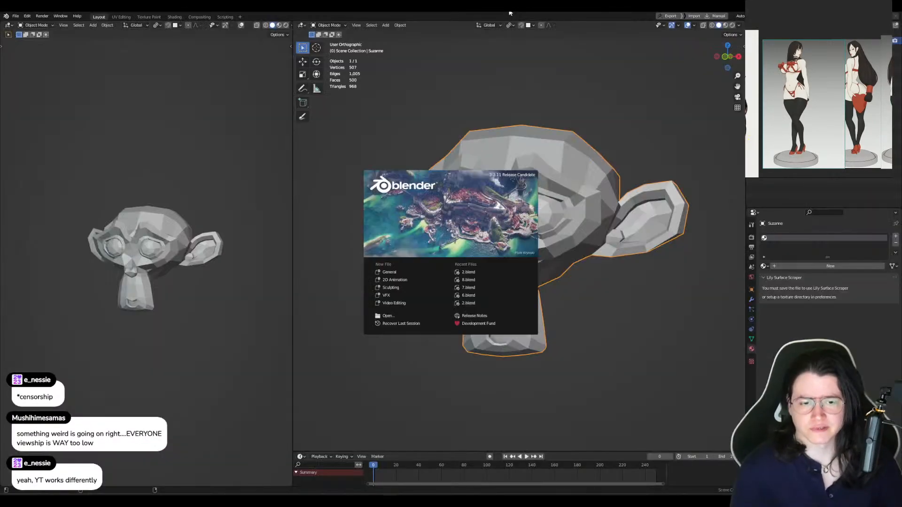
mouse_move(510, 11)
mouse_down()
mouse_move(451, 43)
mouse_move(901, 0)
mouse_move(893, 0)
mouse_up()
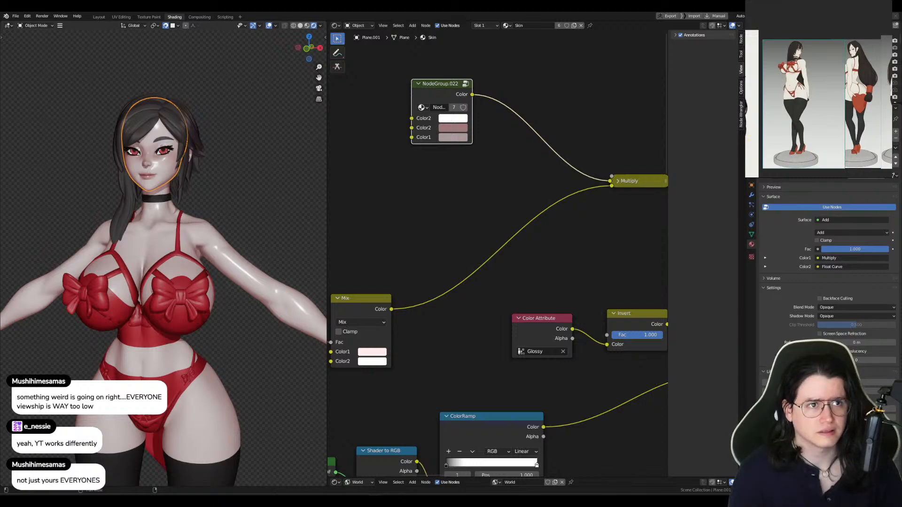
Step: Bring the Twitch browser window over at full size to check another channel's live stream, and move it away again
drag(430, 12, 430, 110)
double_click(431, 110)
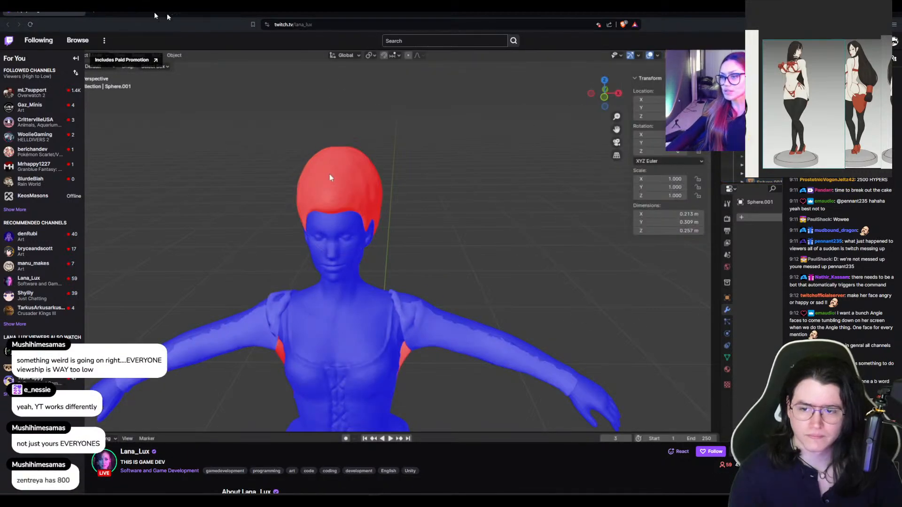
drag(167, 15, 168, 1)
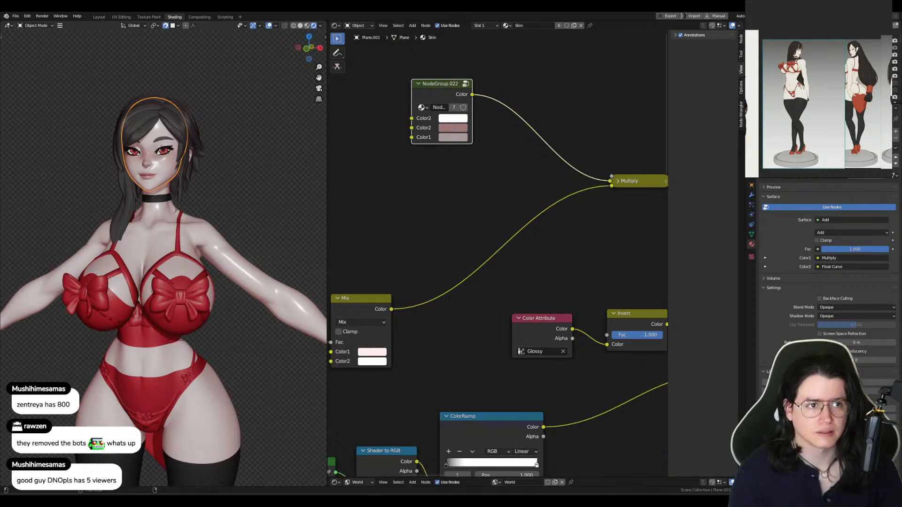
Step: Look through the community viewer list of the own Twitch channel and put the browser window away
drag(403, 5, 436, 130)
scroll(481, 227, up, 10)
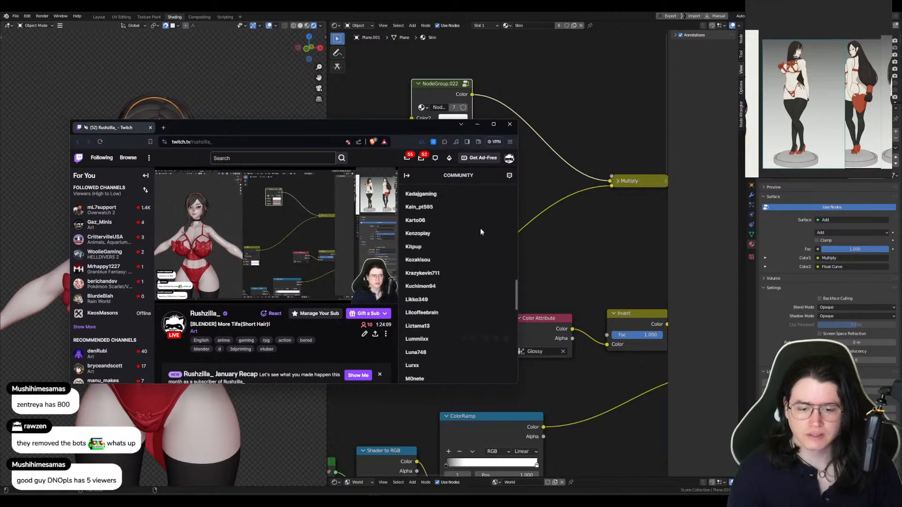
scroll(478, 226, up, 5)
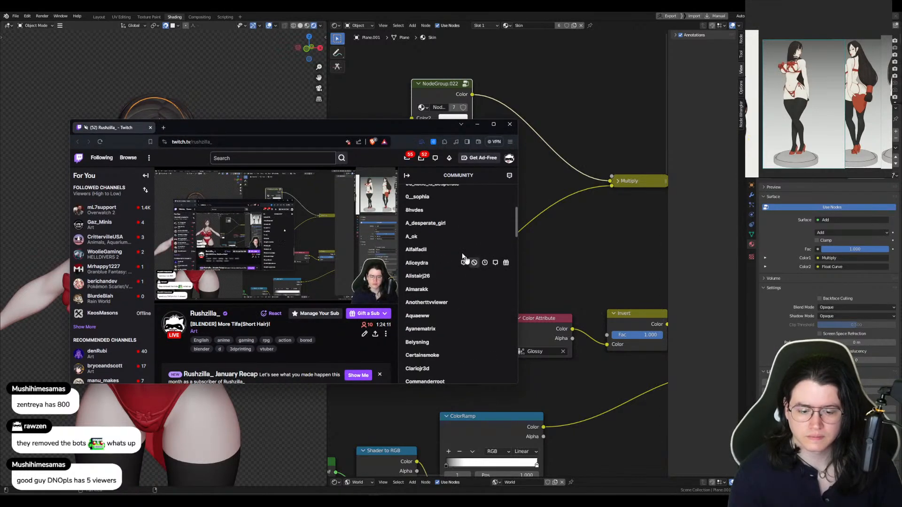
scroll(455, 242, down, 8)
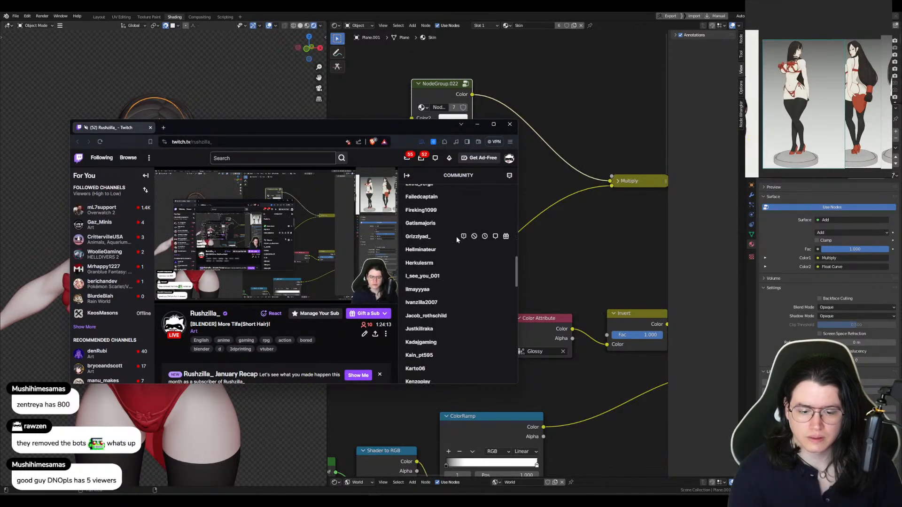
scroll(448, 237, down, 6)
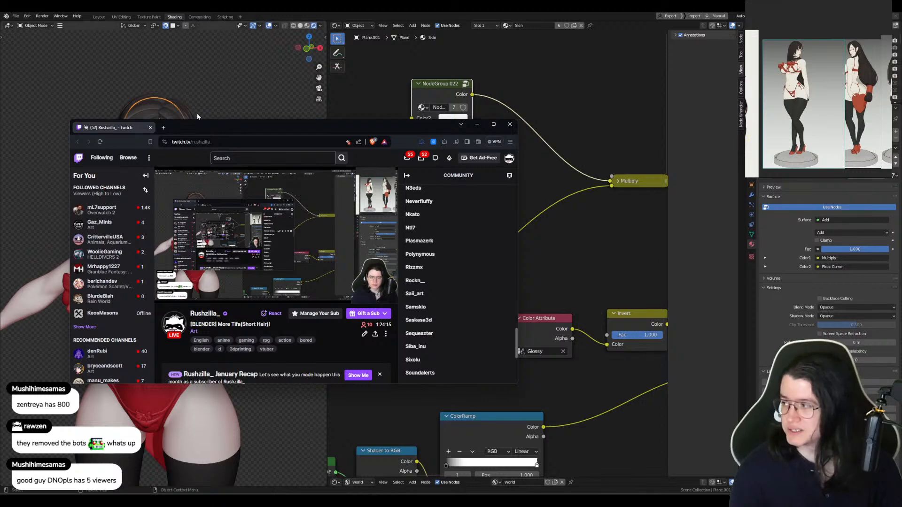
drag(214, 126, 329, 0)
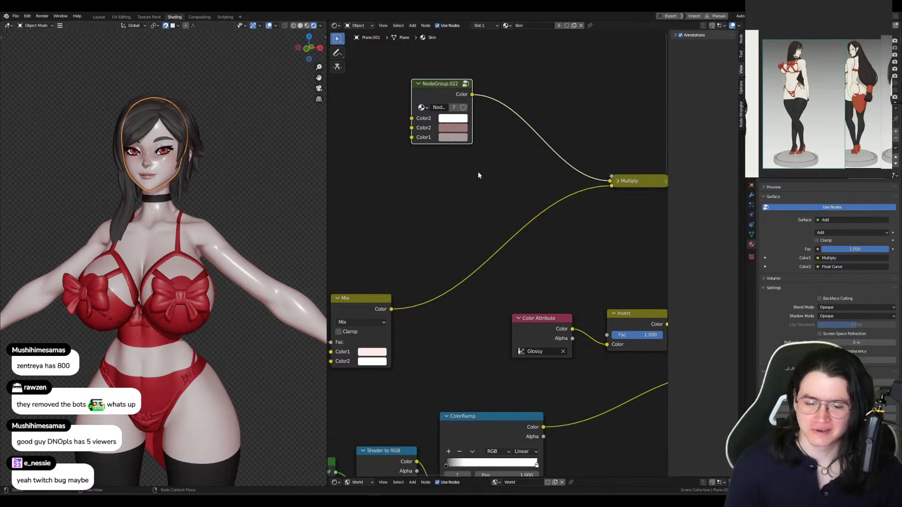
Step: Examine the Skin material's node network and the painted lips on the face mesh
middle_drag(479, 175, 439, 158)
scroll(437, 220, down, 5)
middle_drag(504, 219, 429, 195)
scroll(468, 220, down, 5)
middle_drag(514, 245, 490, 222)
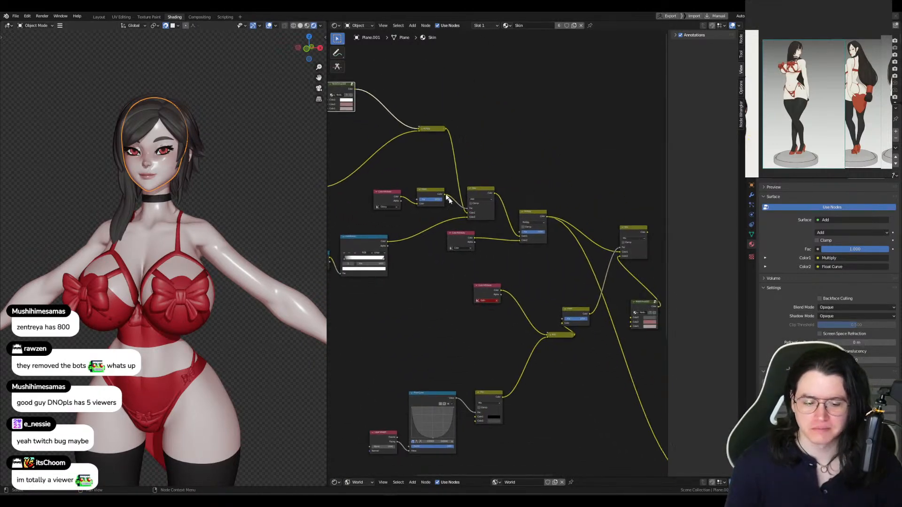
middle_drag(447, 200, 541, 238)
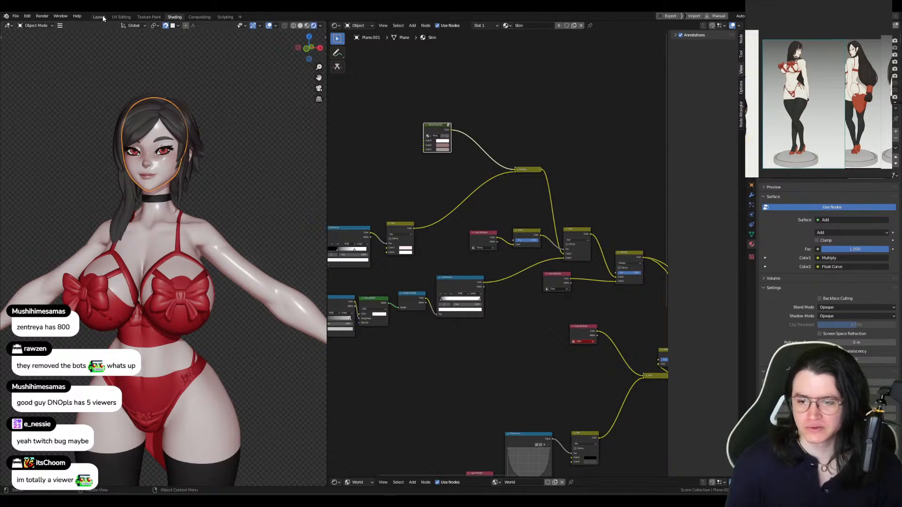
click(103, 18)
middle_drag(606, 230, 570, 216)
scroll(528, 217, down, 2)
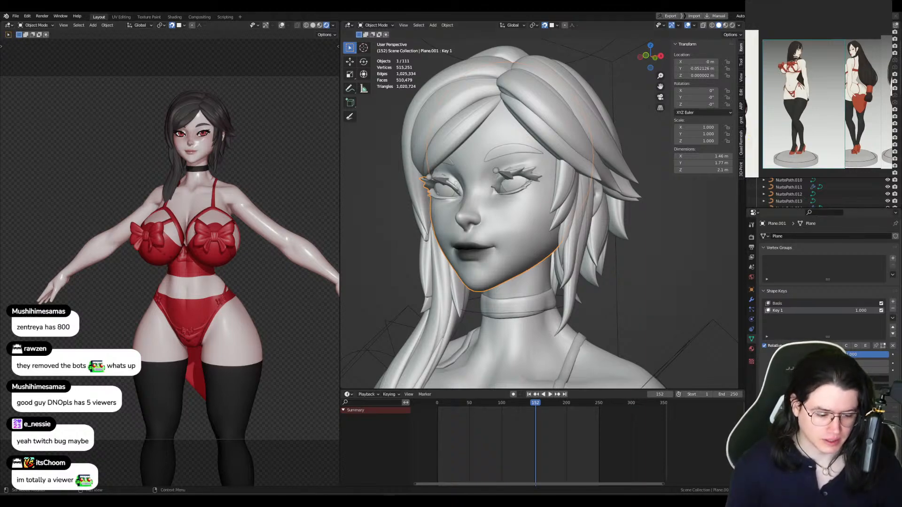
click(174, 17)
scroll(456, 235, up, 2)
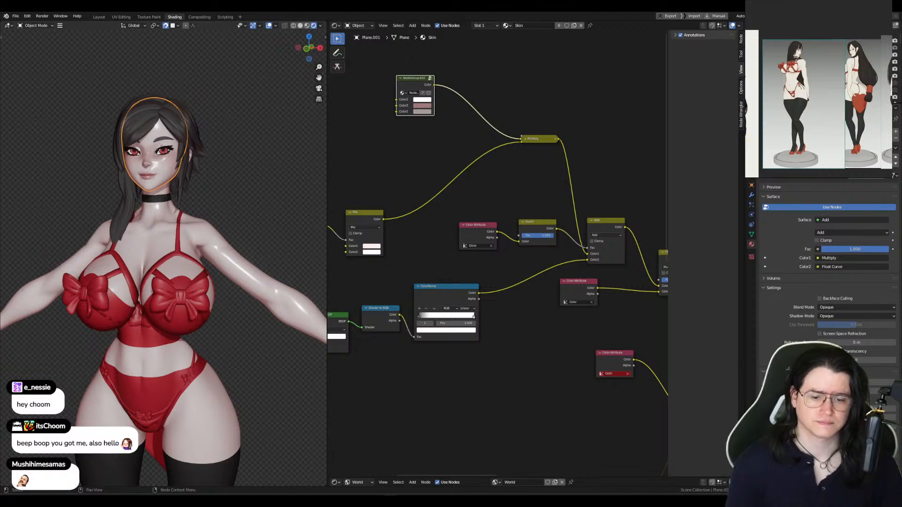
click(236, 69)
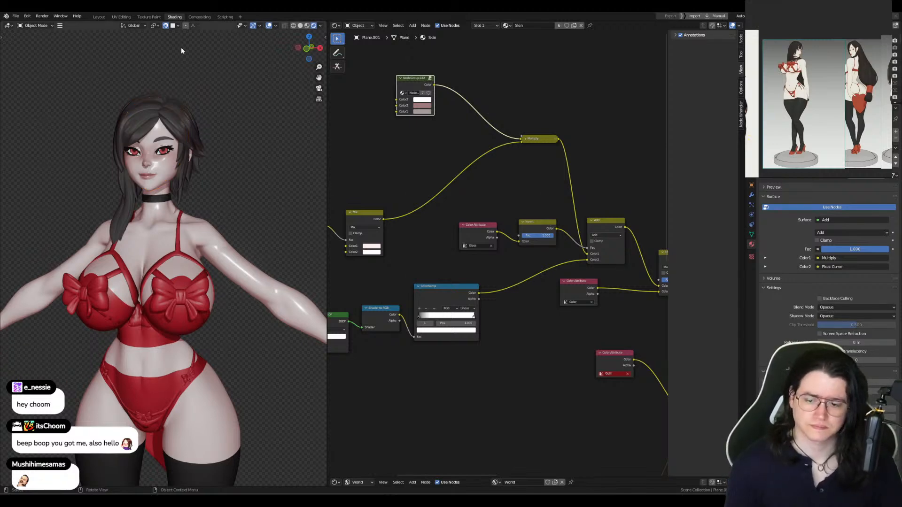
Step: Paste the three copied material sample cubes into the character scene
click(99, 17)
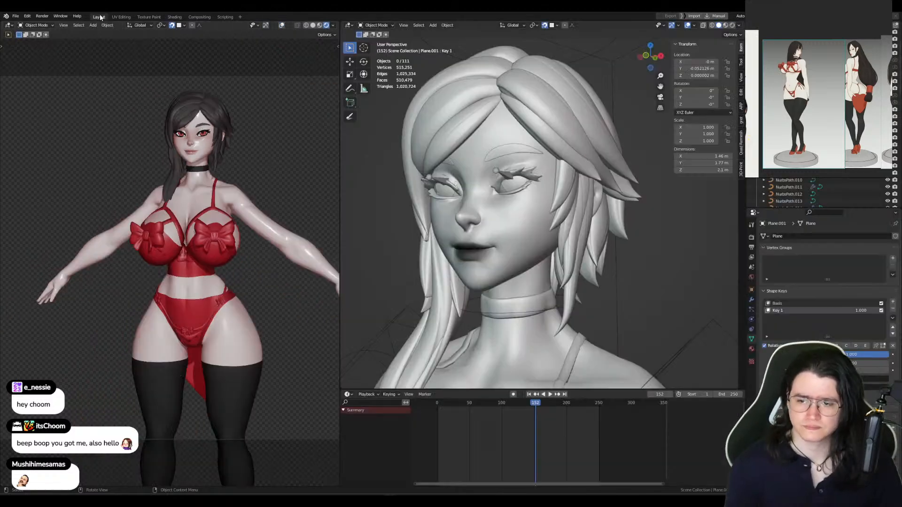
scroll(596, 113, down, 8)
middle_drag(591, 103, 557, 116)
middle_drag(557, 116, 558, 108)
key(ctrl+v)
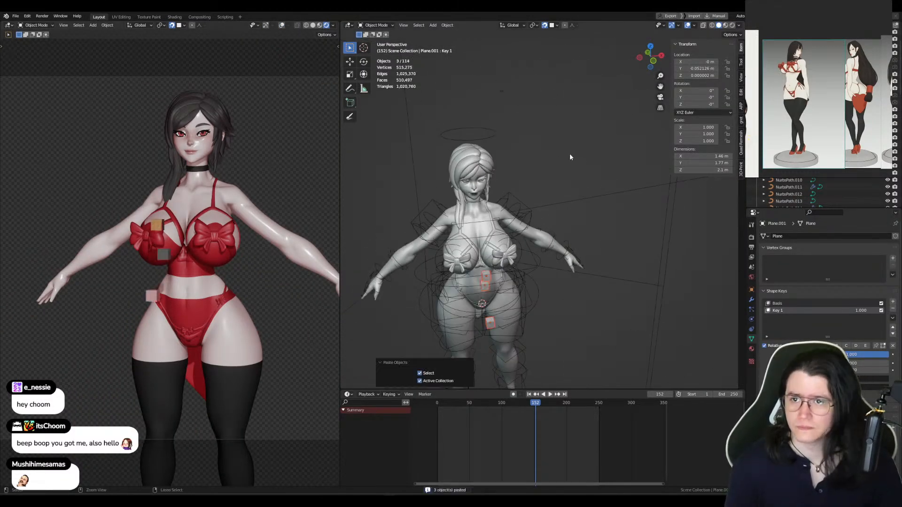
Step: Position the three pasted cubes in front of the character and beside her head, using the side and front views
key(KP_1)
key(KP_3)
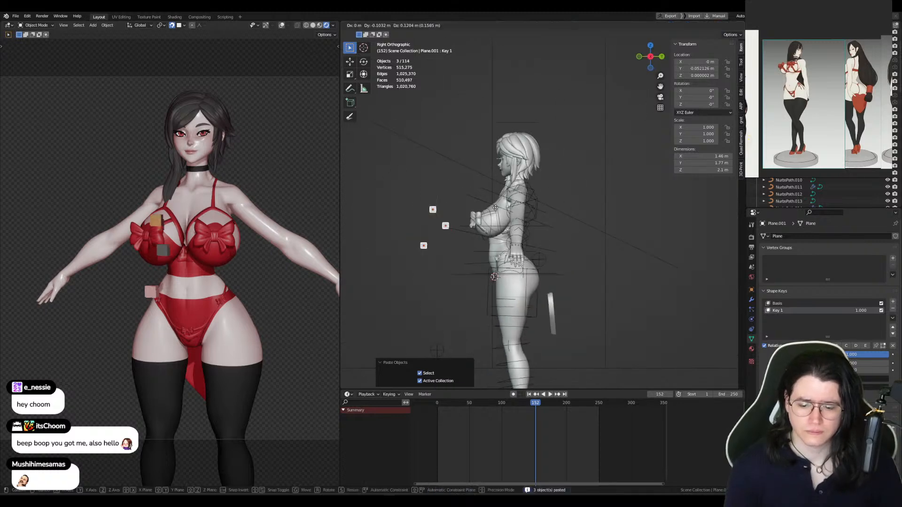
key(g)
click(556, 176)
key(KP_1)
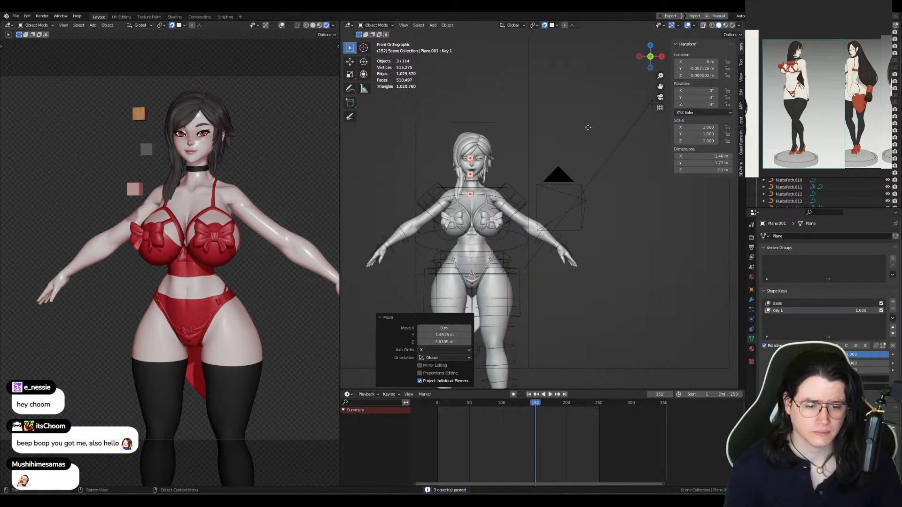
key(g)
click(588, 128)
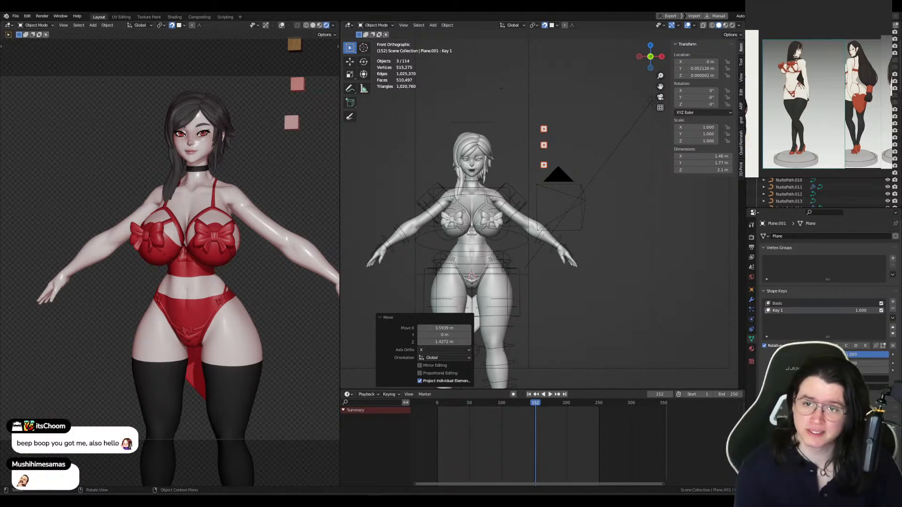
shift+click(545, 145)
key(g)
key(z)
click(561, 161)
key(g)
click(547, 163)
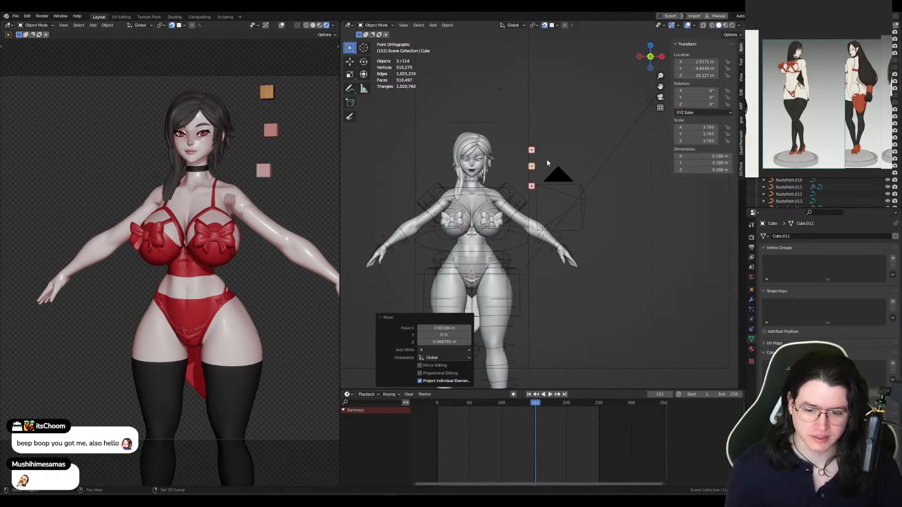
Step: Remove the Black.002 and Material.019 slots from the lowest cube, keeping only the red material
scroll(548, 163, up, 4)
click(592, 242)
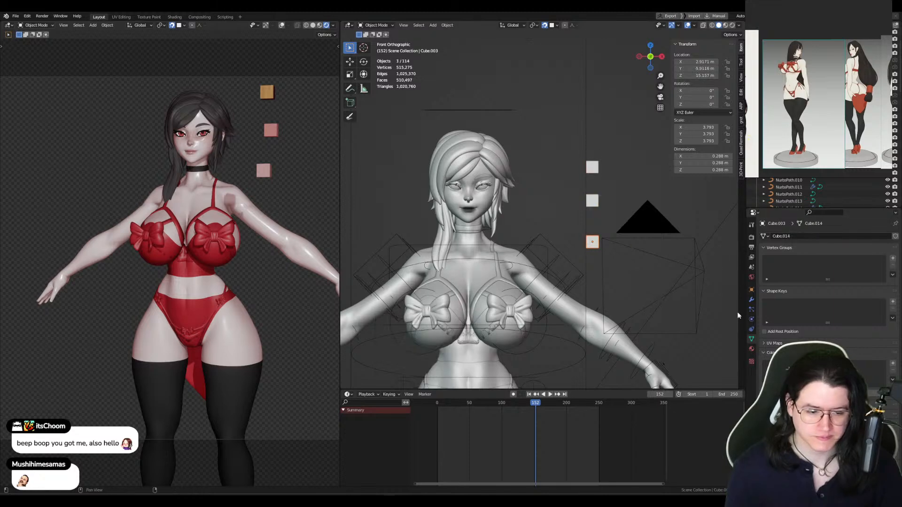
click(752, 349)
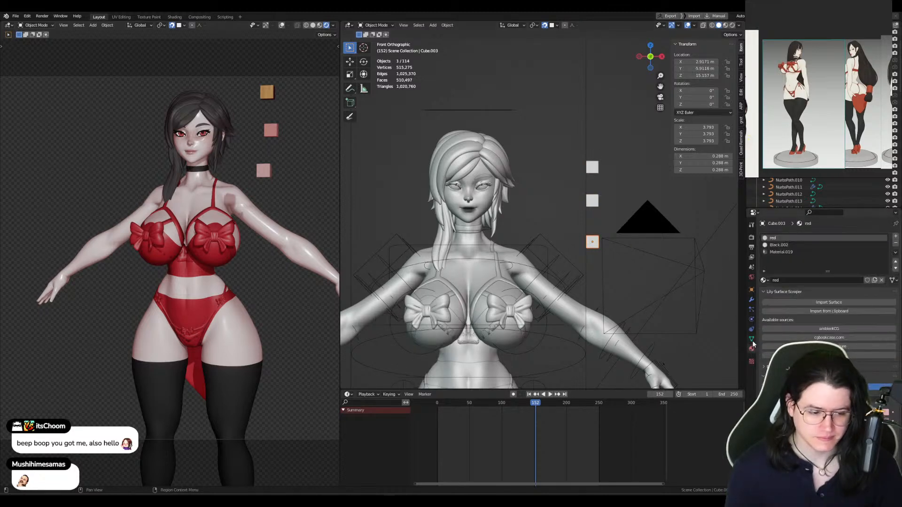
click(593, 228)
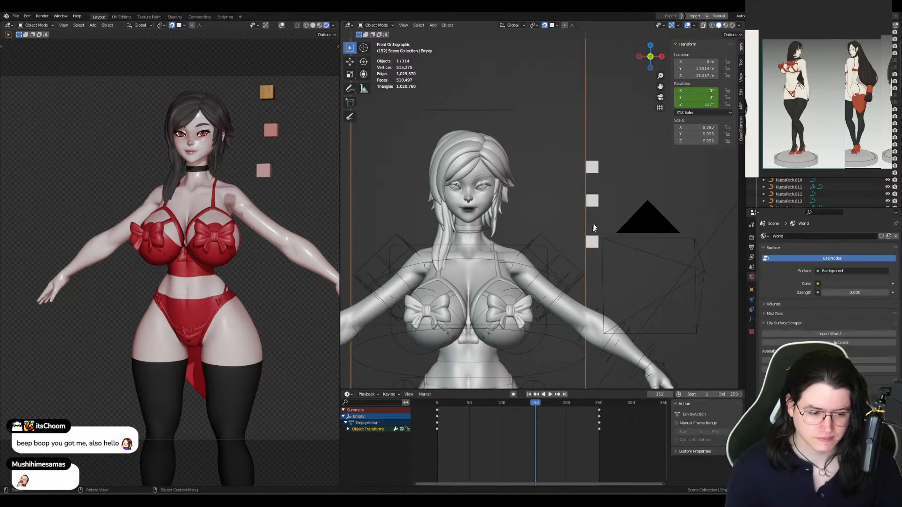
click(593, 241)
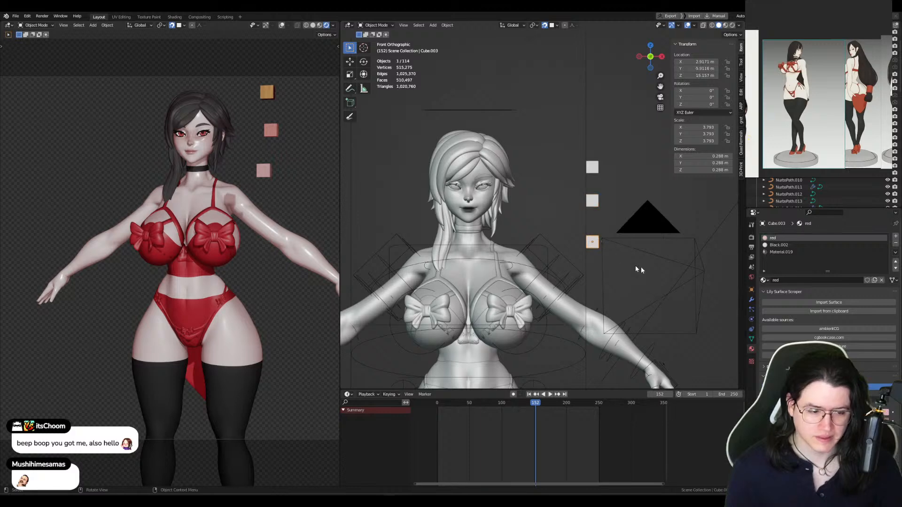
click(814, 252)
click(896, 243)
click(896, 243)
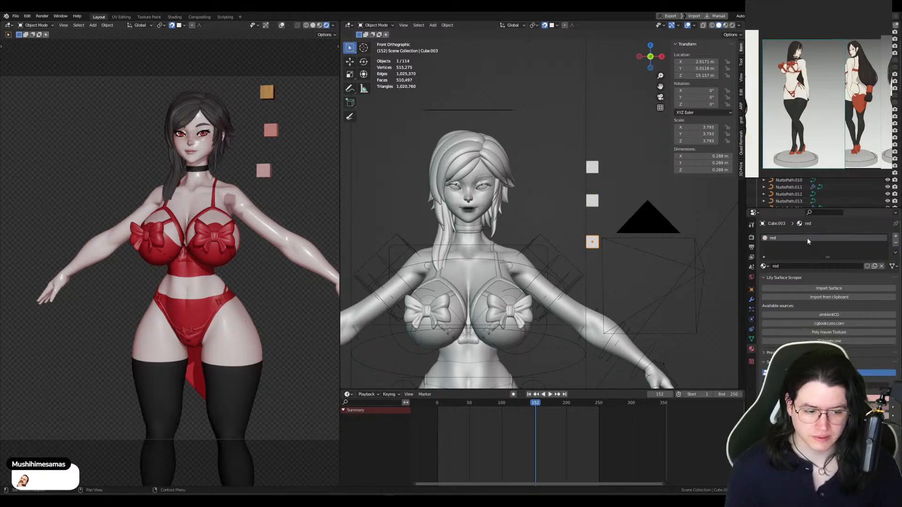
Step: Remove the Black.002 and Material.019 slots from the middle cube, keeping only Material.010
click(593, 200)
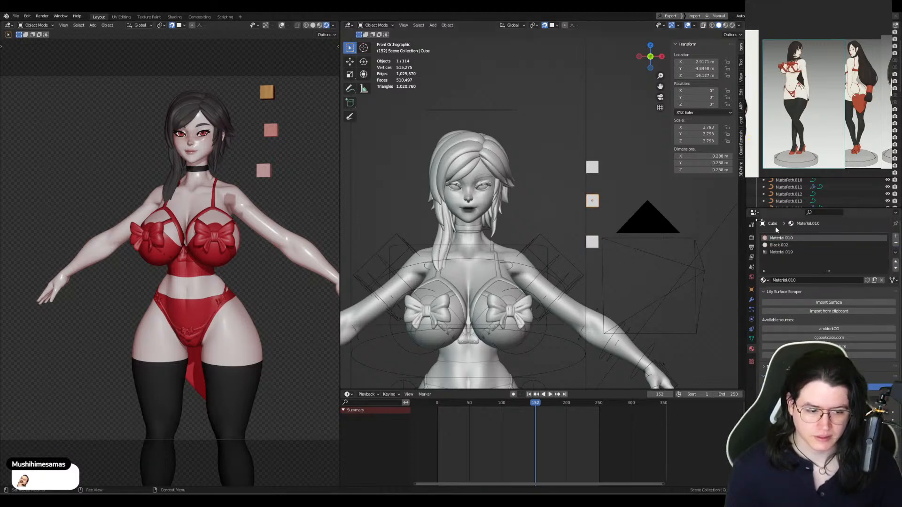
click(804, 252)
click(896, 244)
click(895, 243)
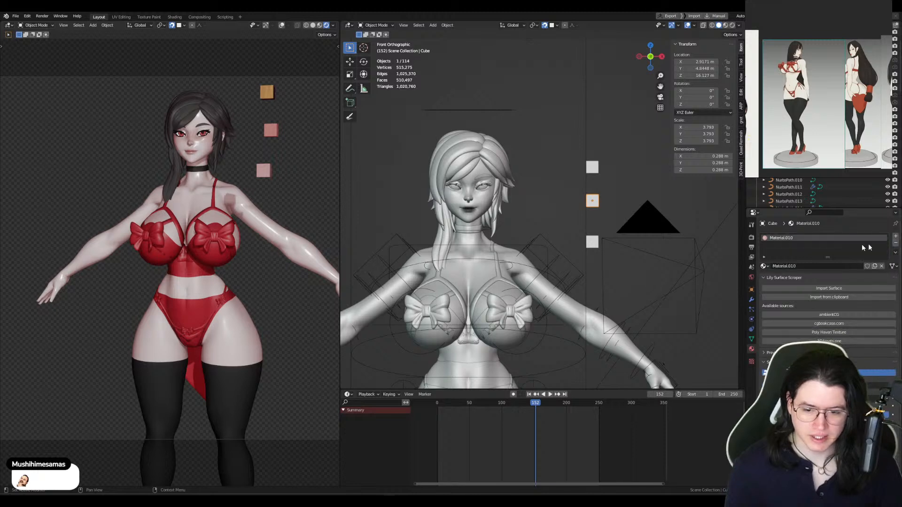
Step: Remove the Material.001 and Material.019 slots from the uppermost cube, keeping only Material.002
click(593, 167)
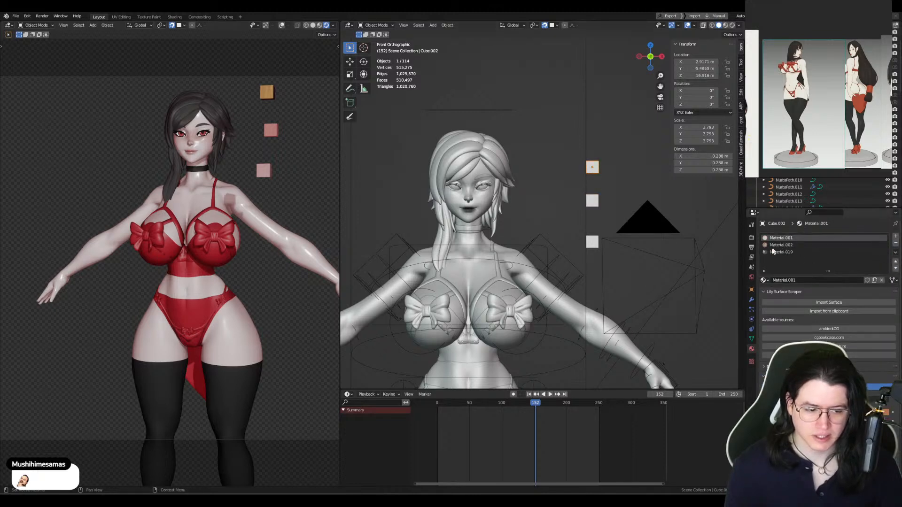
click(896, 244)
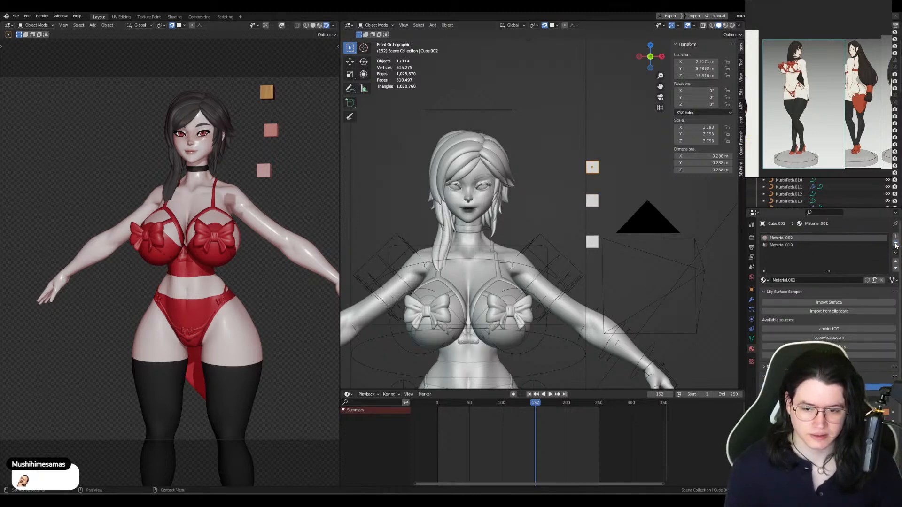
click(818, 245)
click(895, 244)
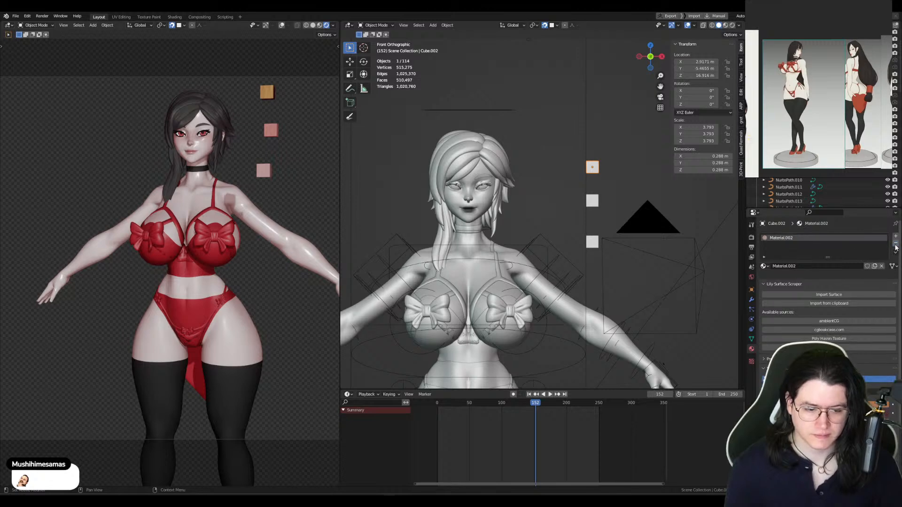
Step: Link the middle cube's Material.010 to the character's body and face meshes, and delete that cube
click(593, 201)
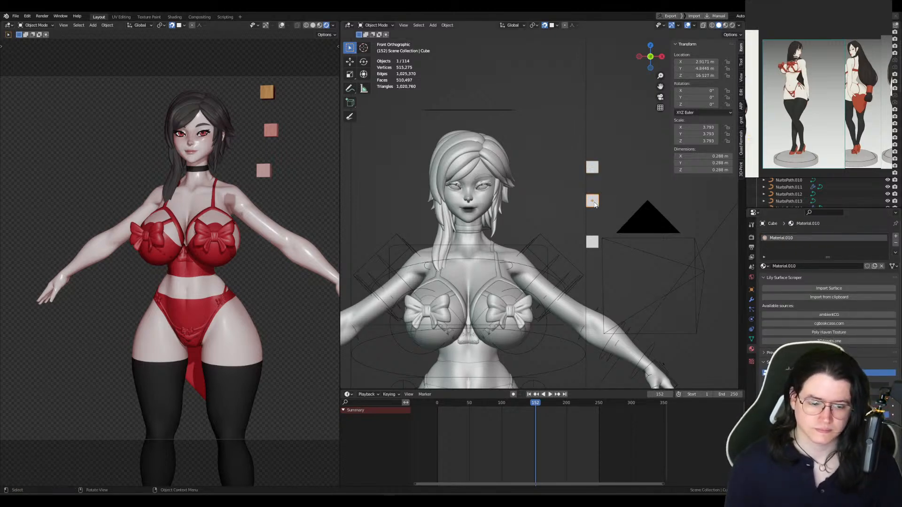
click(465, 281)
shift+click(595, 205)
key(ctrl+l)
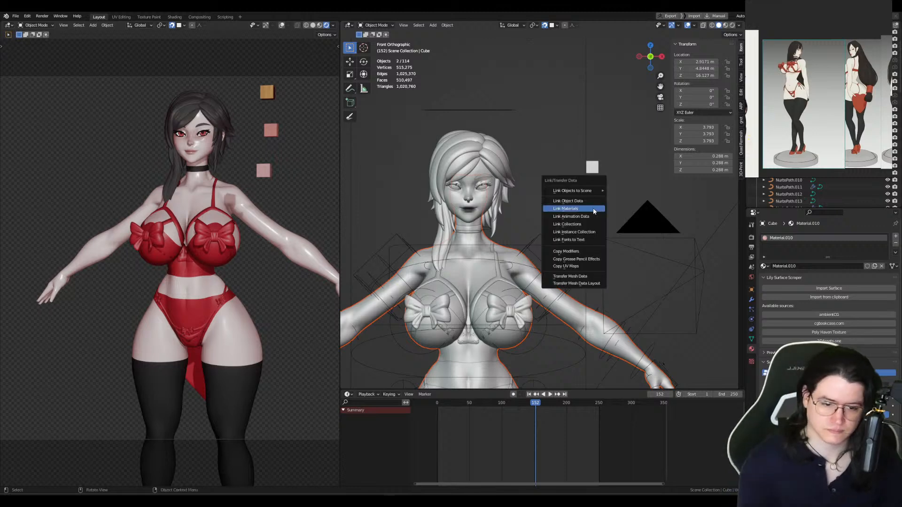
click(593, 210)
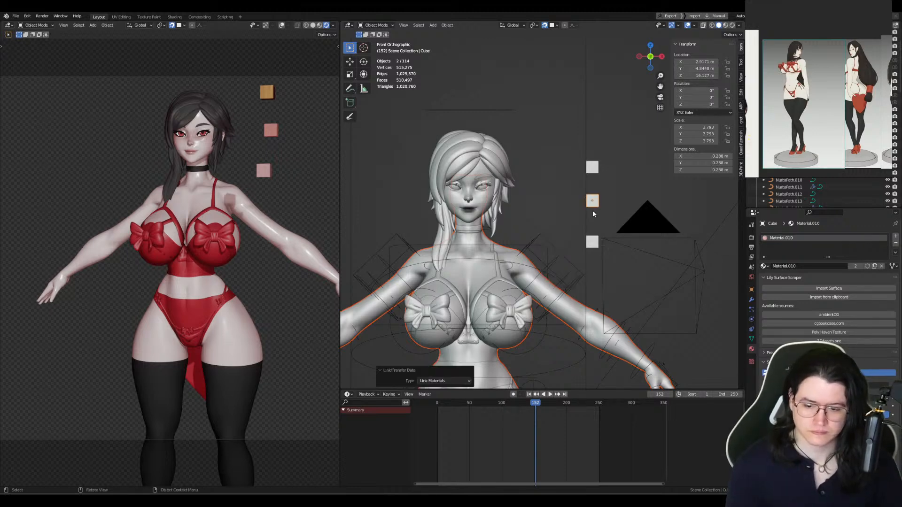
click(454, 206)
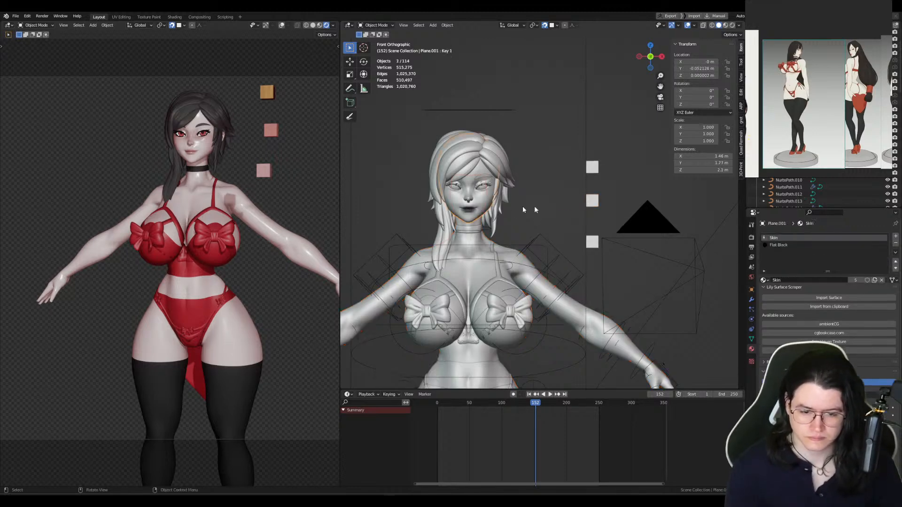
shift+click(593, 203)
key(ctrl+l)
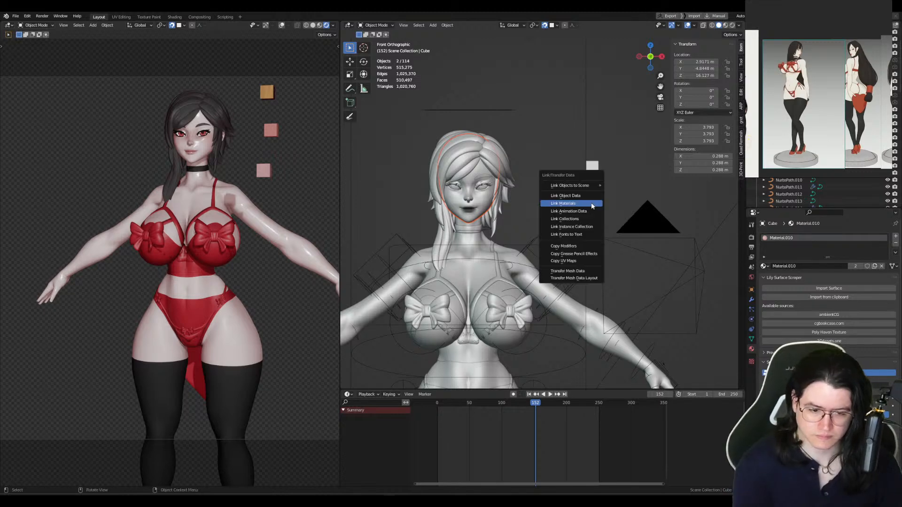
click(592, 206)
click(590, 205)
key(Delete)
Step: Copy the NodeGroup.003 and Material Output nodes from the remaining lower cube's red material in the shader editor
click(593, 243)
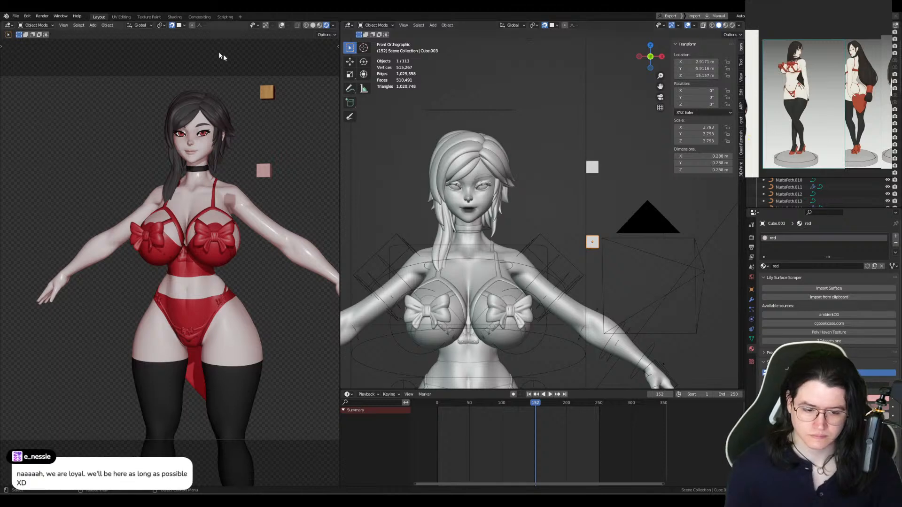
click(166, 17)
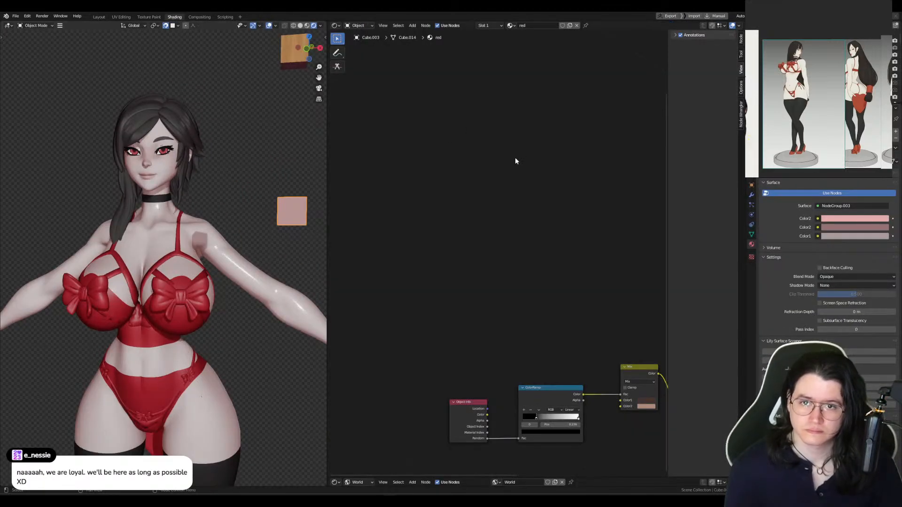
key(Home)
scroll(505, 175, up, 2)
middle_drag(506, 212, 526, 198)
drag(387, 96, 464, 173)
key(g)
click(510, 202)
scroll(509, 201, up, 3)
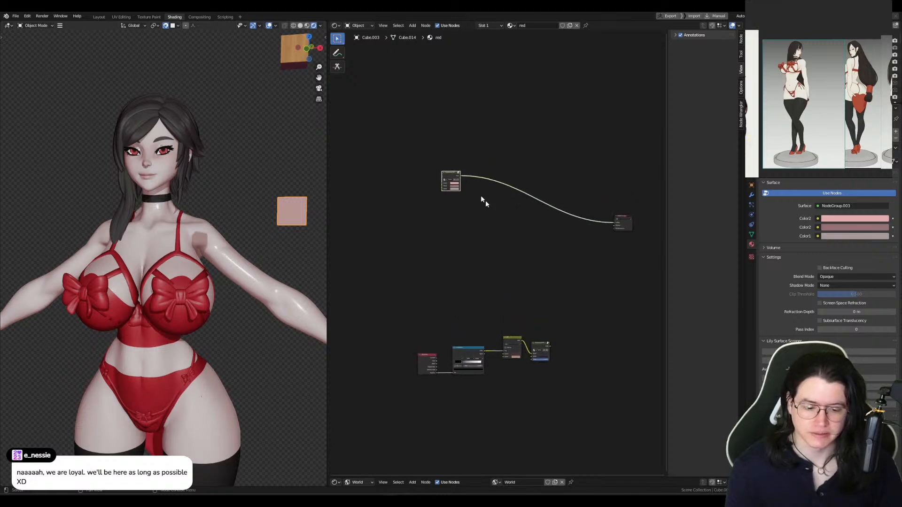
shift+click(621, 219)
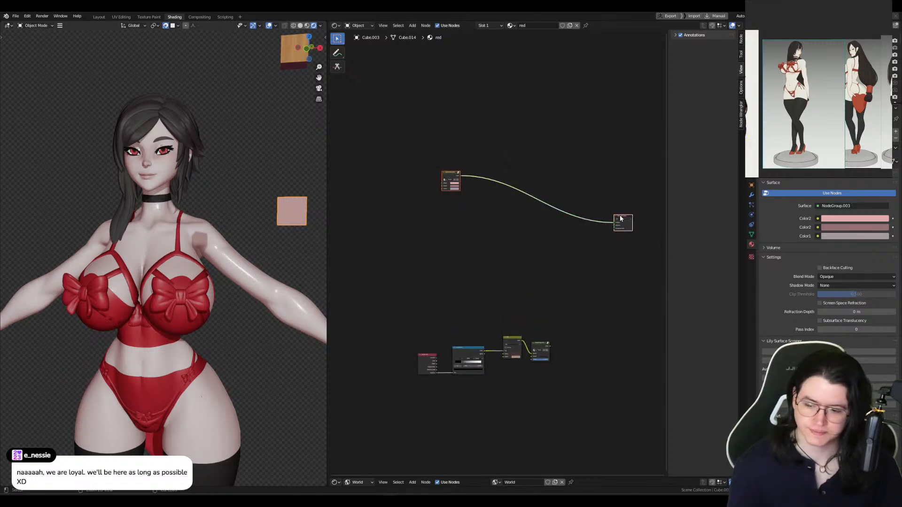
Step: Replace all nodes of the bows' REd material with the copied NodeGroup.003 and Material Output nodes
click(196, 293)
key(a)
key(x)
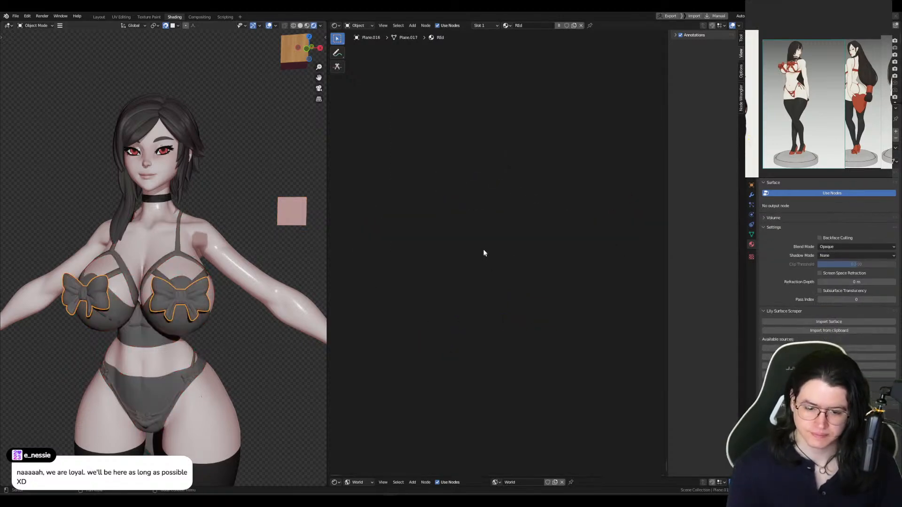
key(ctrl+v)
middle_drag(484, 245, 495, 260)
scroll(506, 260, up, 4)
Step: Bring the Material Output node closer to NodeGroup.003 in the REd material
click(630, 237)
key(g)
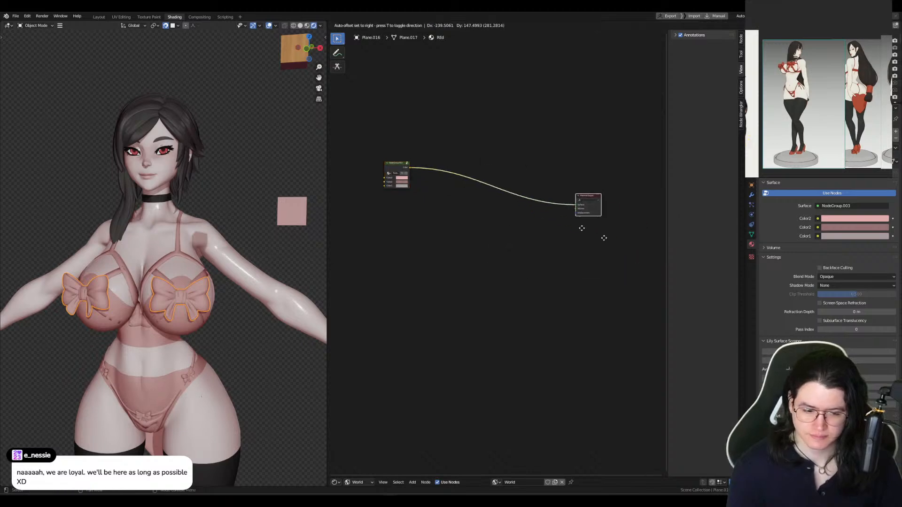
click(508, 210)
middle_drag(469, 221, 568, 237)
scroll(568, 237, up, 1)
key(g)
click(511, 218)
middle_drag(496, 220, 517, 277)
scroll(517, 277, up, 2)
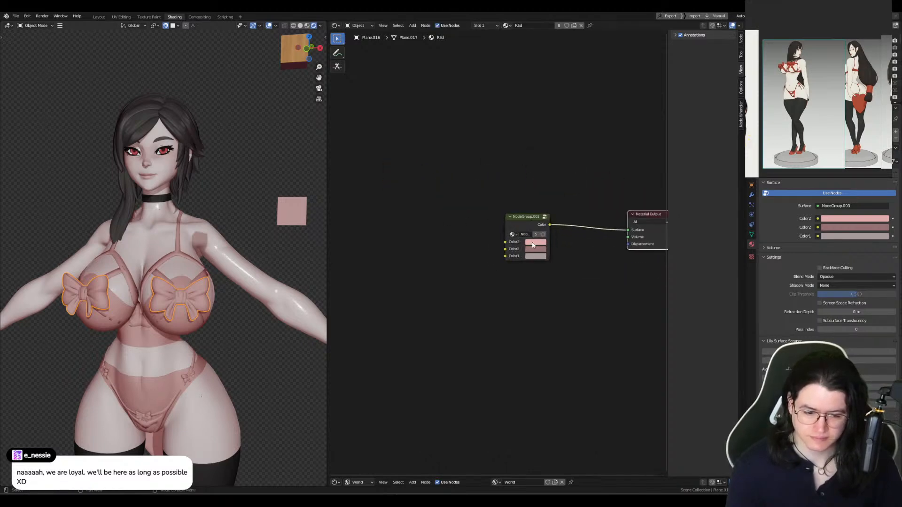
Step: Set NodeGroup.003's three colour inputs in order to a bright red, a very dark red and a medium red
click(533, 245)
drag(551, 190, 580, 193)
click(522, 253)
click(535, 249)
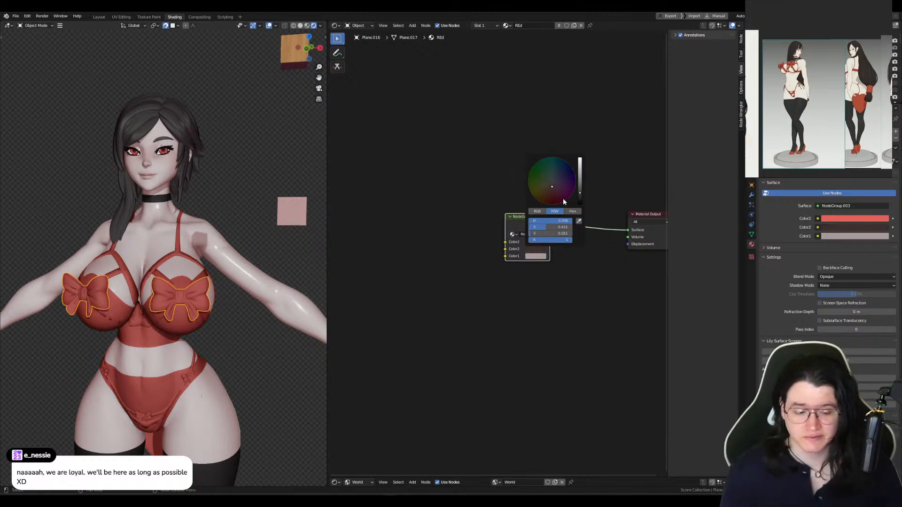
click(536, 257)
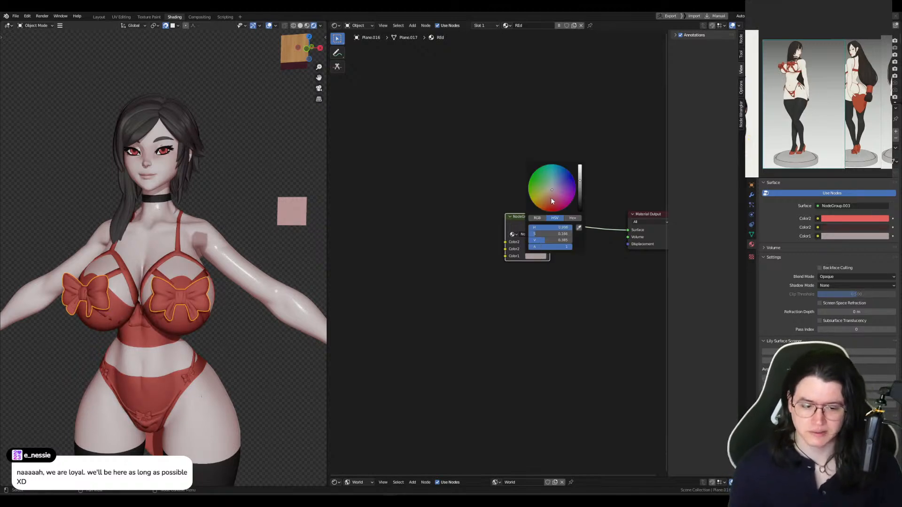
drag(552, 201, 552, 202)
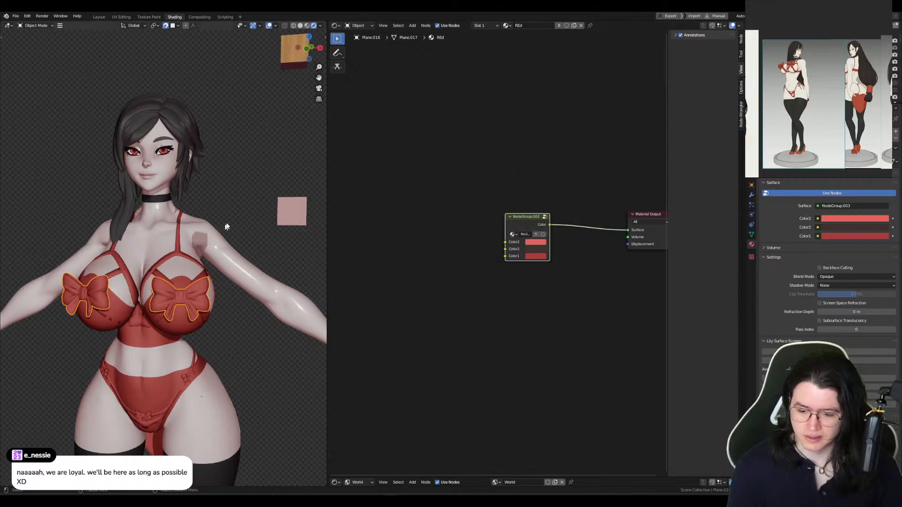
Step: Tidy the REd node layout by placing NodeGroup.003 and Material Output nearly level with a small gap between them
middle_drag(486, 164, 382, 172)
drag(379, 168, 446, 287)
key(g)
click(455, 286)
drag(395, 189, 565, 307)
key(g)
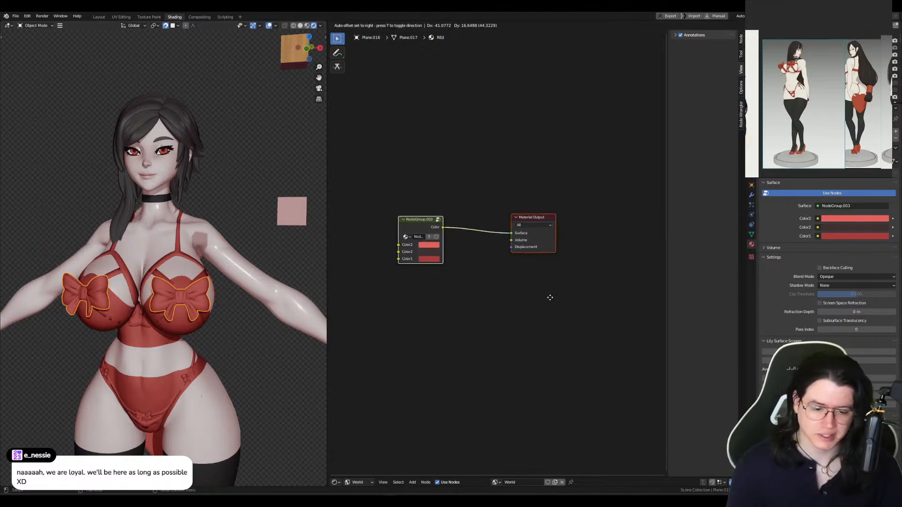
click(550, 297)
drag(475, 182, 576, 309)
key(g)
click(562, 304)
key(g)
click(560, 298)
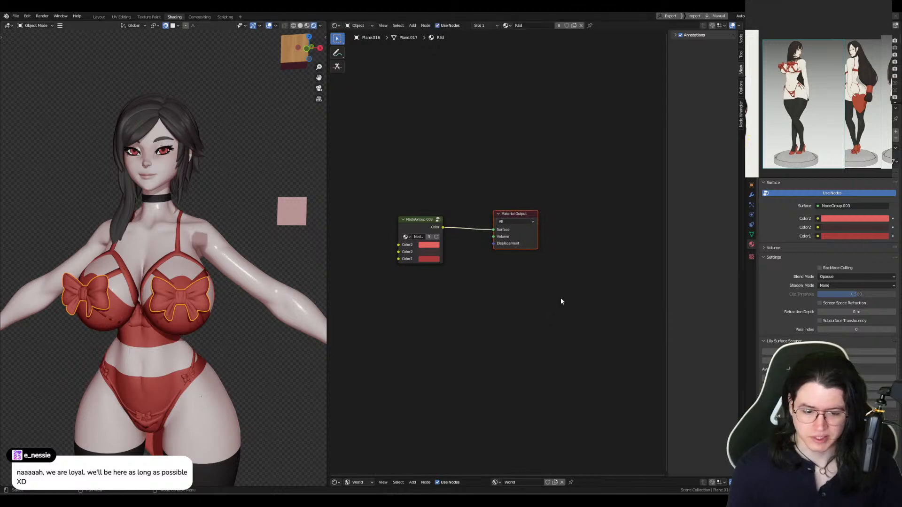
key(g)
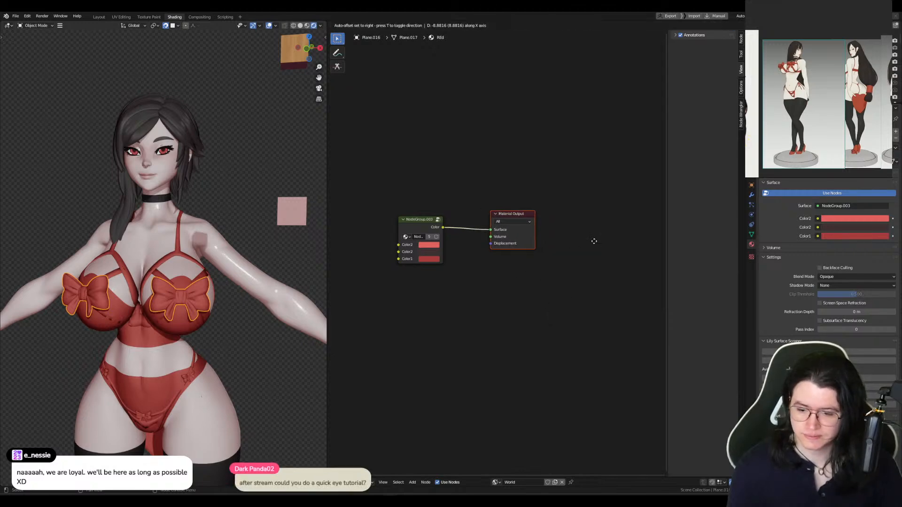
click(592, 240)
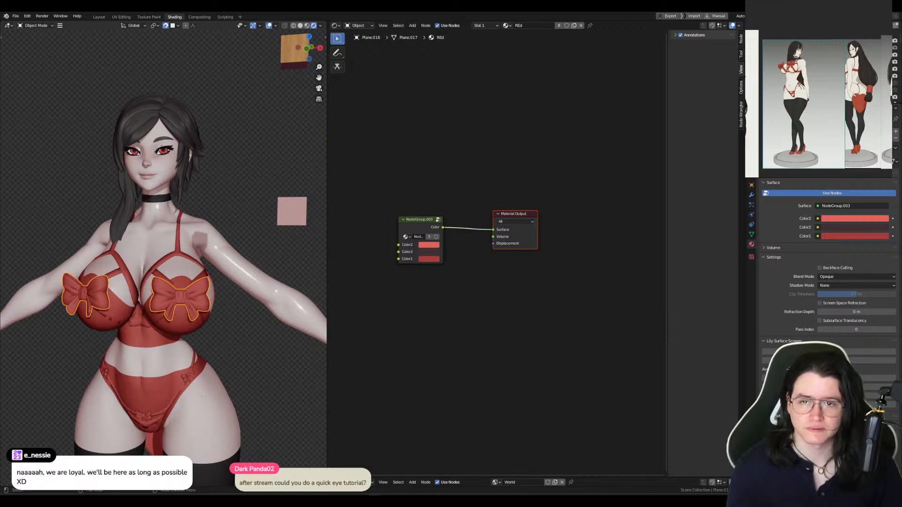
Step: Level NodeGroup.003 and Material Output in the REd material and widen the gap between them slightly
middle_drag(417, 277, 454, 294)
click(458, 234)
key(g)
click(495, 282)
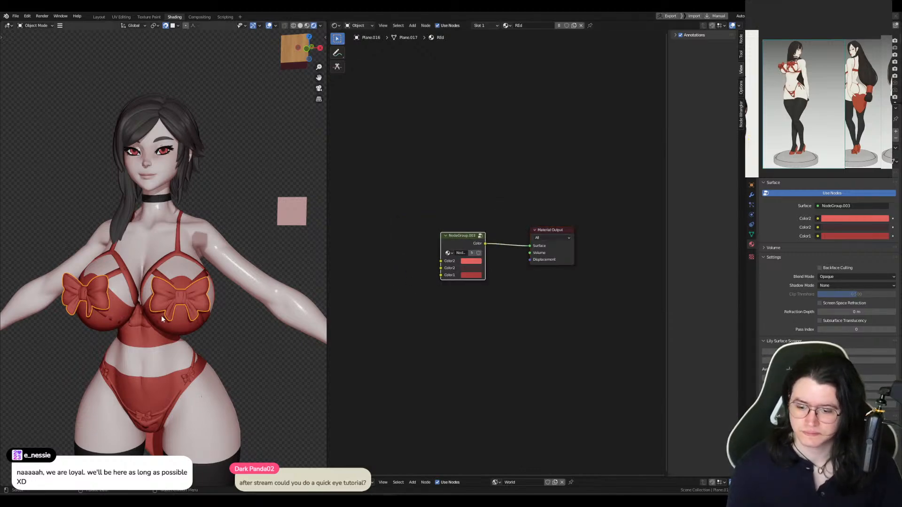
click(173, 328)
click(208, 296)
drag(532, 210, 579, 266)
key(g)
click(588, 263)
Step: Set the Shadow Mode of the bikini fabric's REd material to Opaque and make that material a single-user copy
click(173, 225)
click(178, 280)
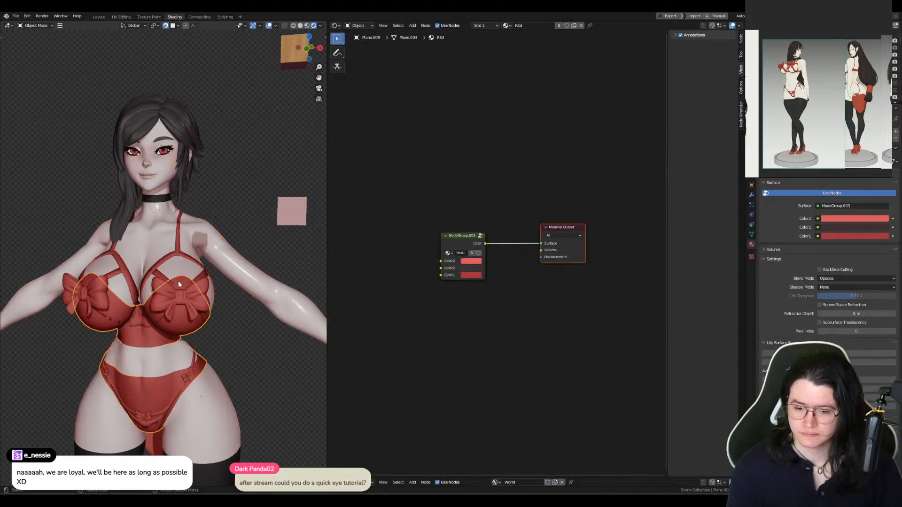
key(ctrl+z)
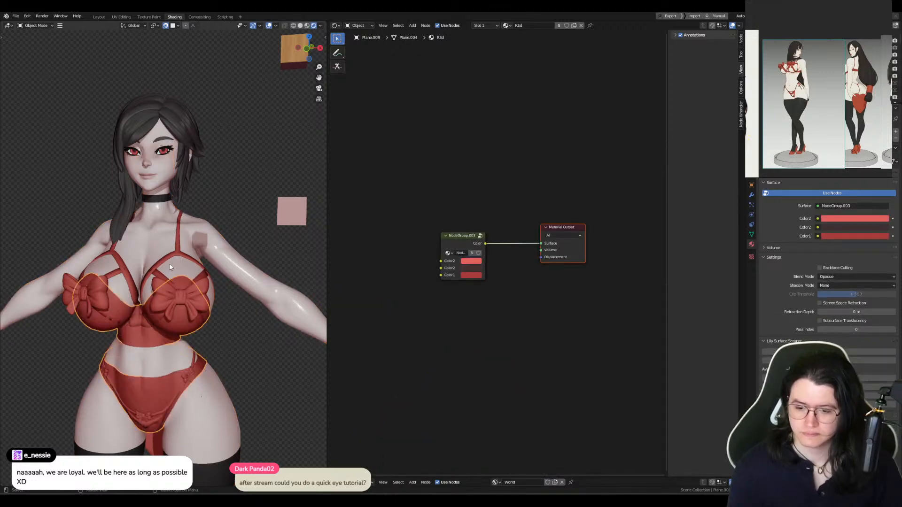
click(178, 301)
click(178, 301)
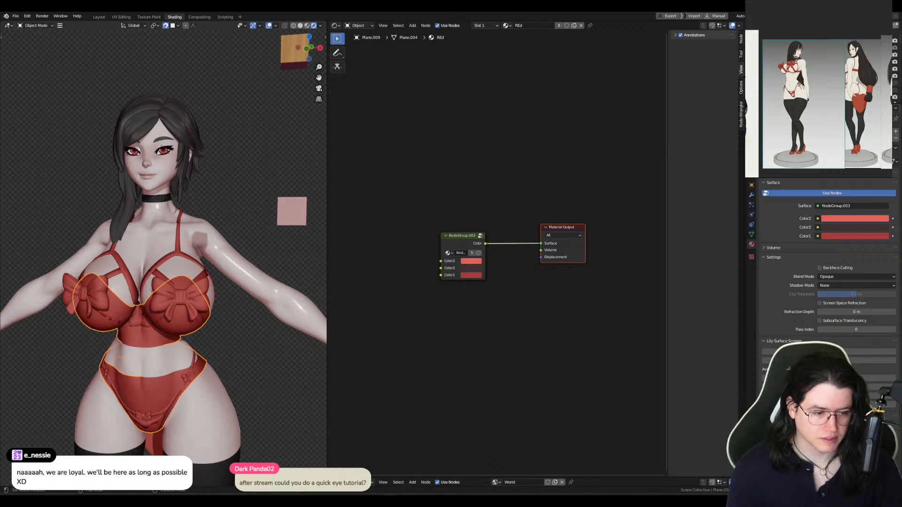
click(835, 285)
click(836, 301)
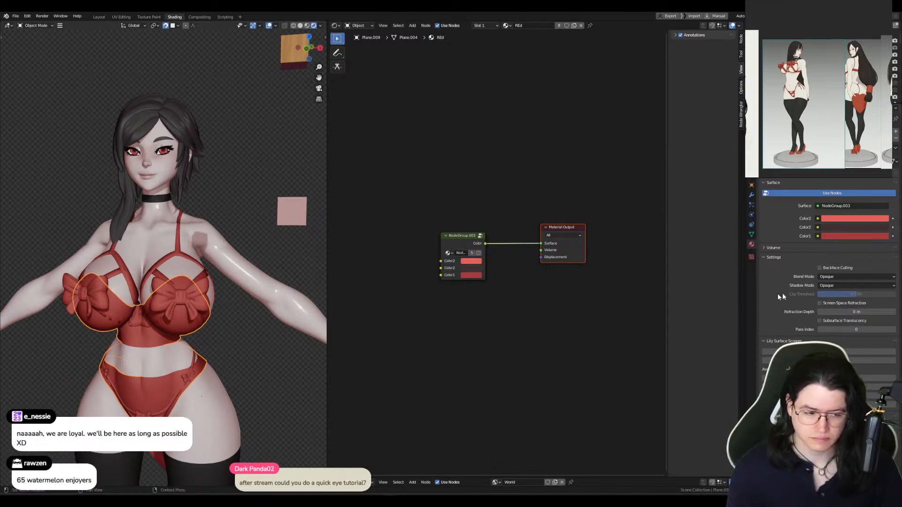
click(559, 25)
middle_drag(532, 253, 514, 237)
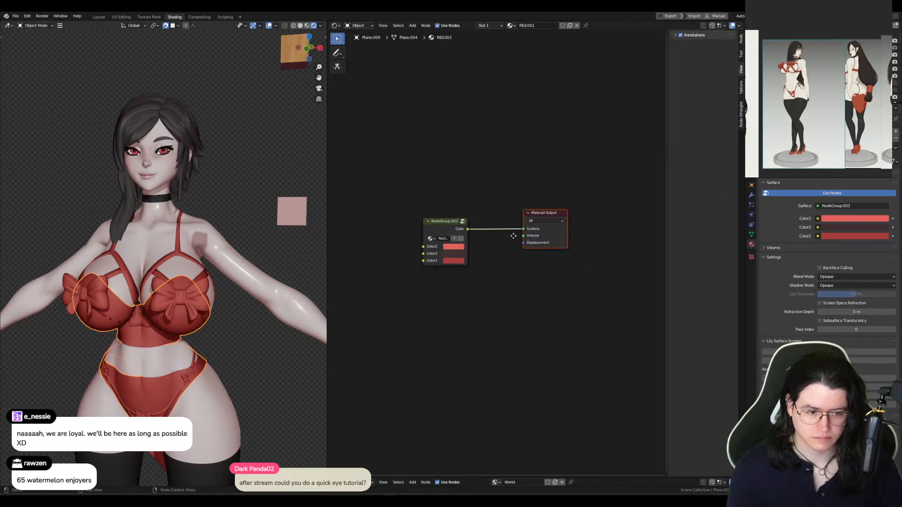
Step: Move Material Output away from NodeGroup.003 and insert a Mix Shader into the link between them
key(g)
click(652, 256)
click(545, 146)
key(Tab)
text(shader)
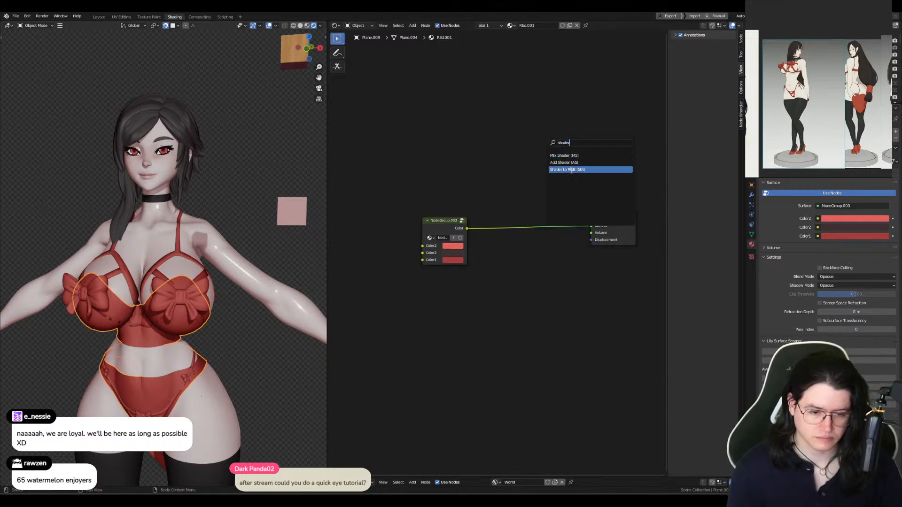
click(559, 156)
click(524, 219)
Step: Feed a Transparent BSDF into the Mix Shader's second shader input and set the fabric material's Blend Mode to Alpha Blend
click(481, 294)
key(Tab)
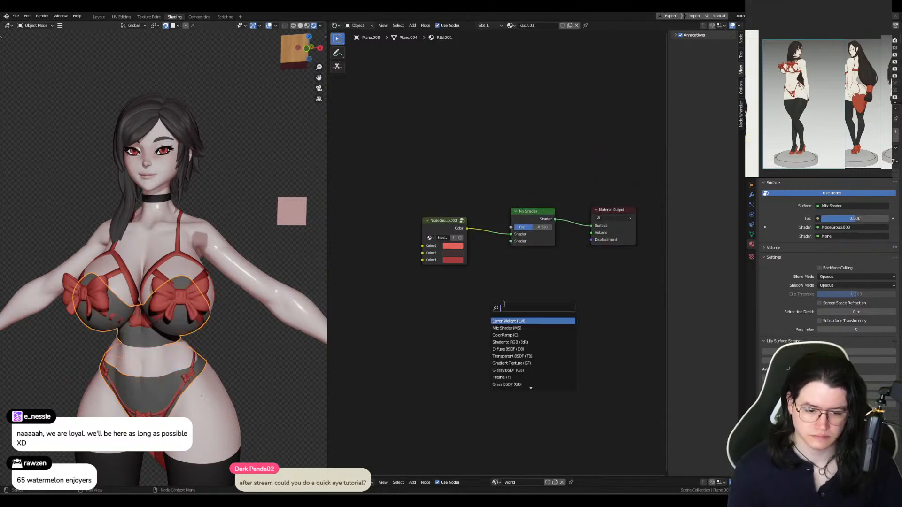
key(Escape)
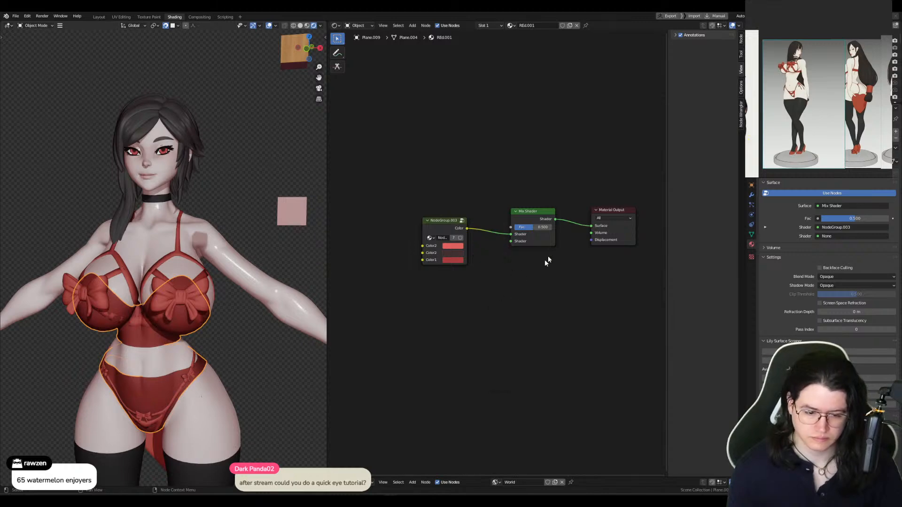
key(Tab)
text(tra)
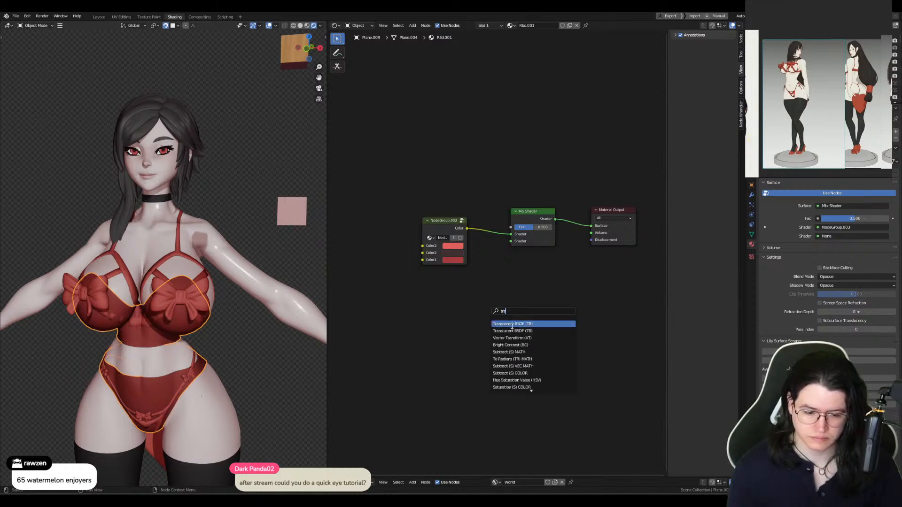
click(512, 324)
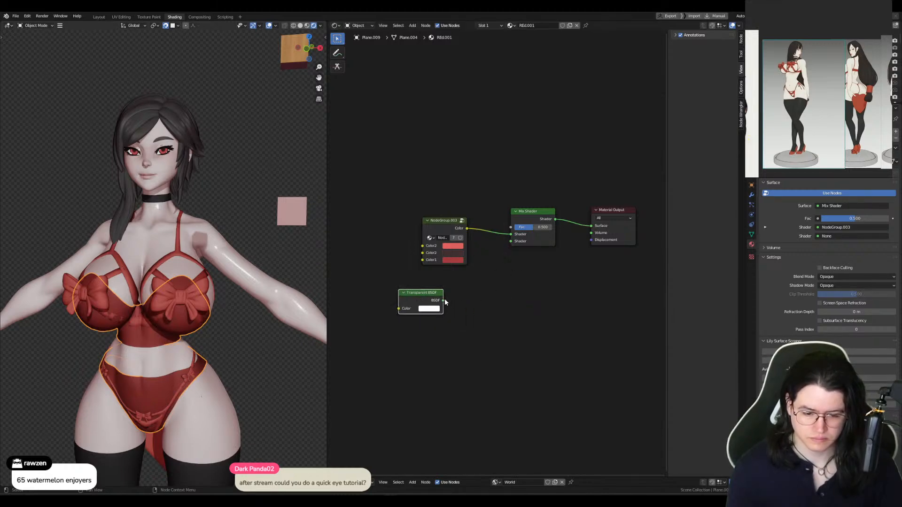
drag(444, 301, 511, 241)
click(836, 277)
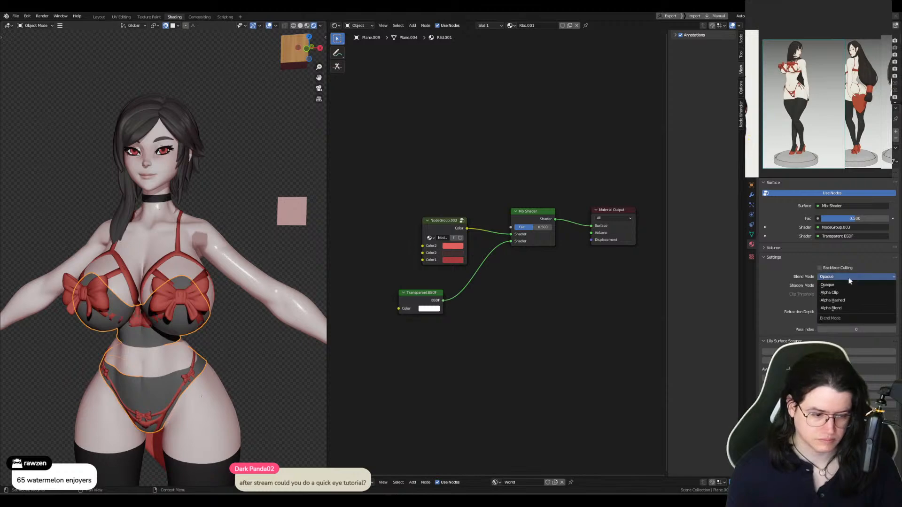
click(837, 309)
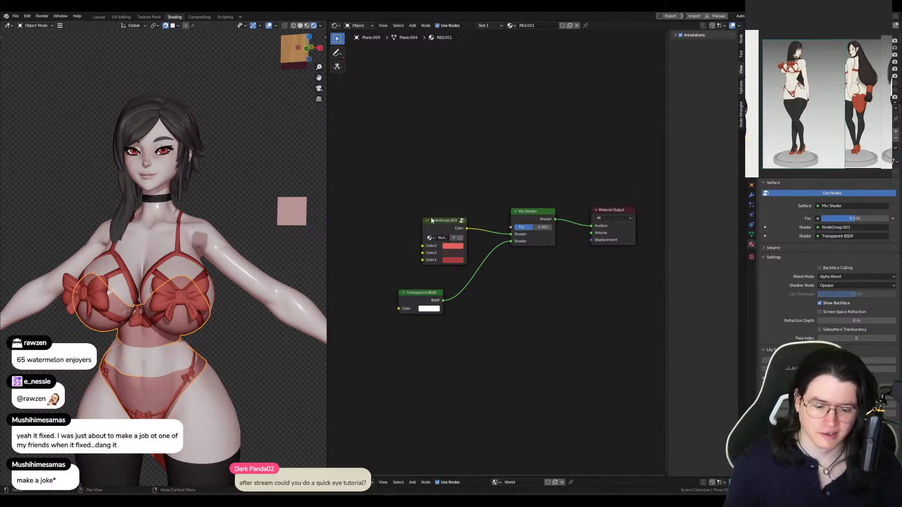
Step: Spread NodeGroup.003 and Transparent BSDF neatly before the Mix Shader and set its Fac to 0.550
drag(438, 224, 429, 201)
drag(422, 295, 430, 284)
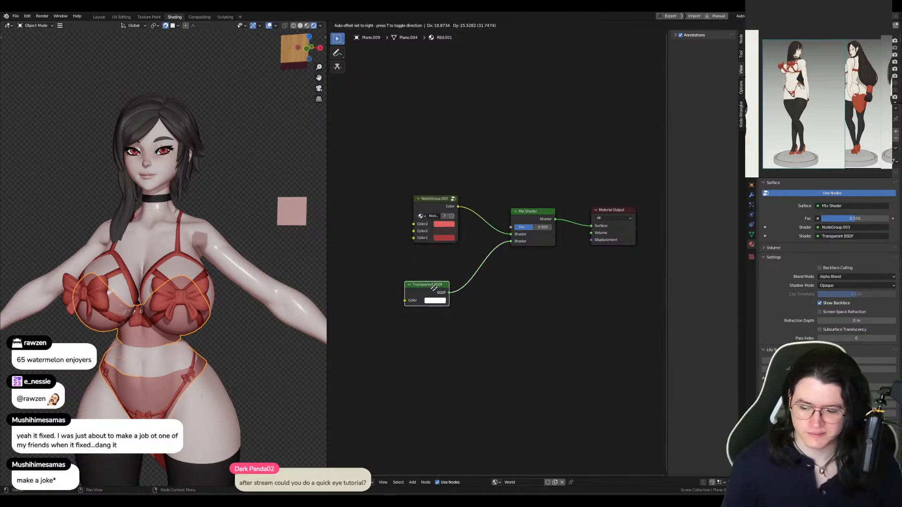
drag(531, 227, 534, 227)
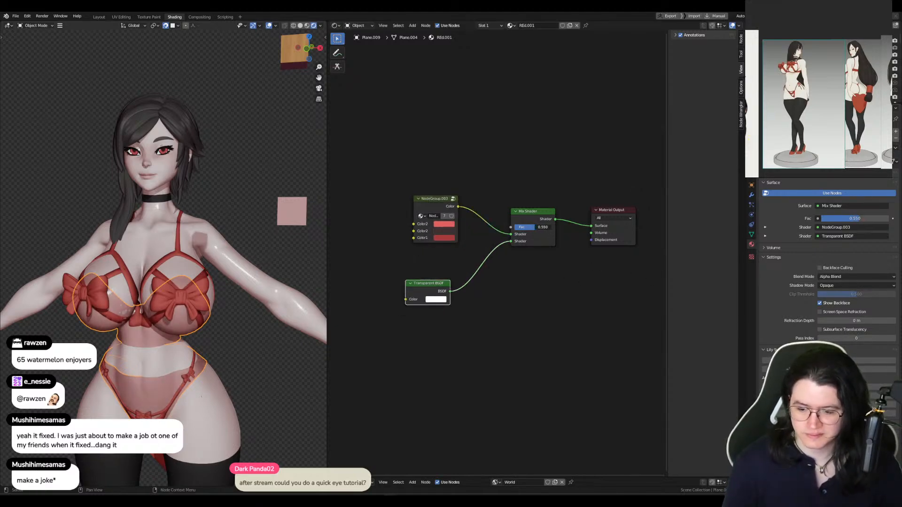
Step: Set the Solidify modifier thickness of the bikini fabric to -0.005 m in the Layout workspace
click(99, 17)
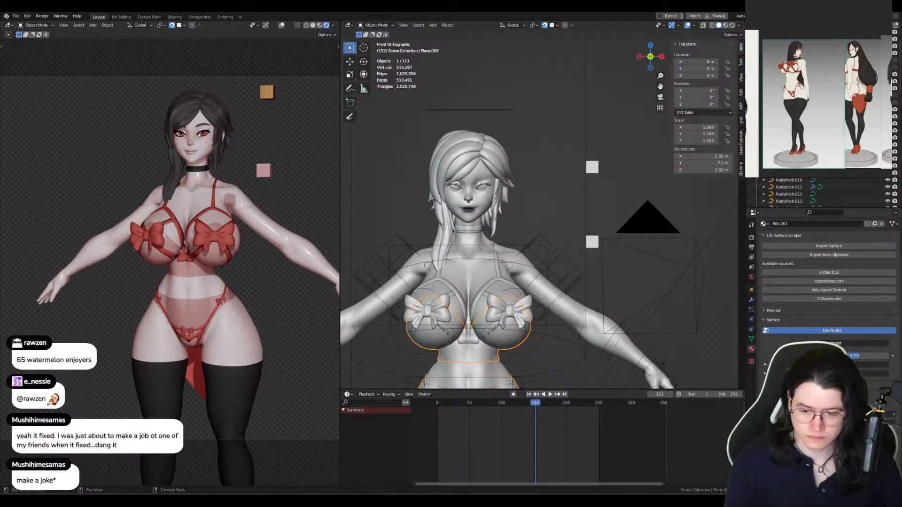
click(751, 300)
scroll(554, 283, up, 4)
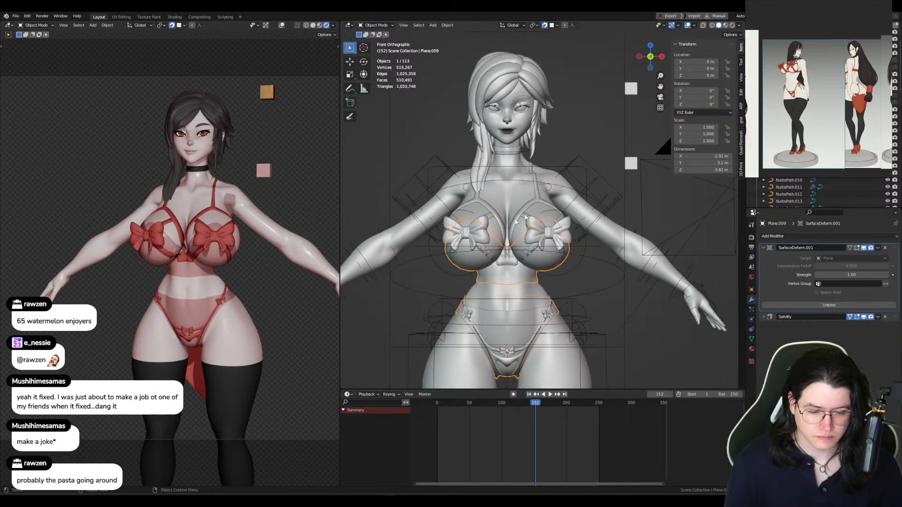
click(808, 319)
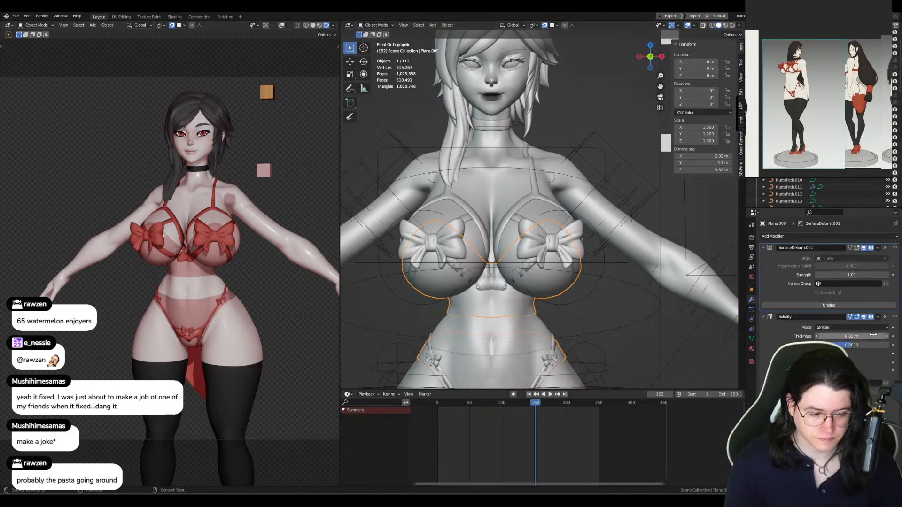
drag(852, 337, 813, 346)
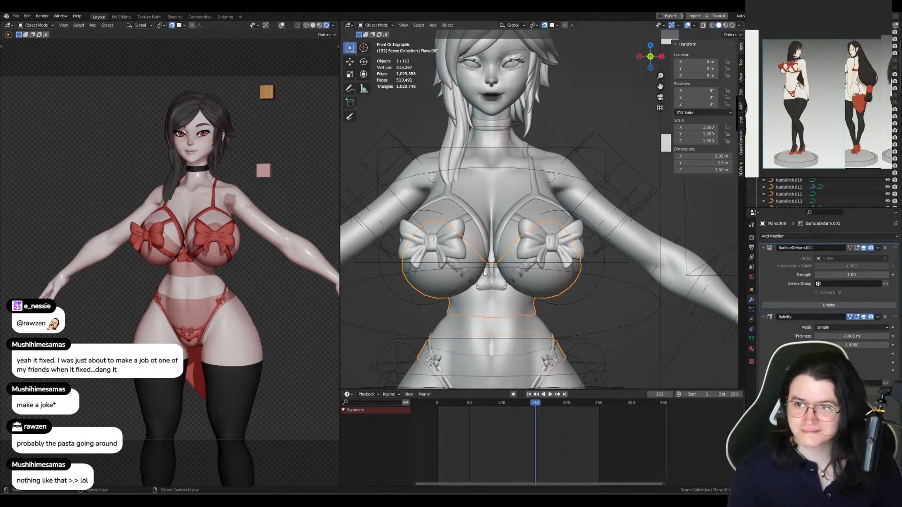
Step: Select the face mesh, frame it up close around the eyes and switch it to Sculpt Mode with the Grab brush
middle_drag(484, 274, 539, 220)
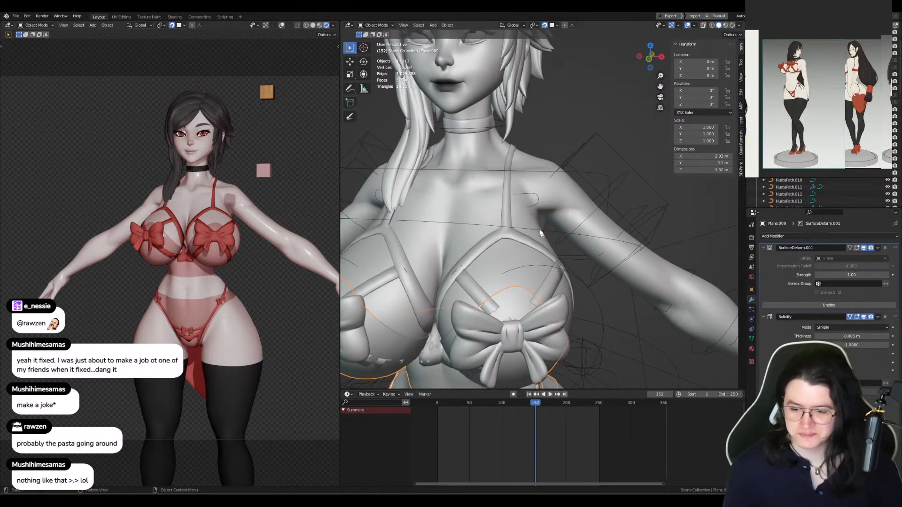
scroll(536, 209, down, 4)
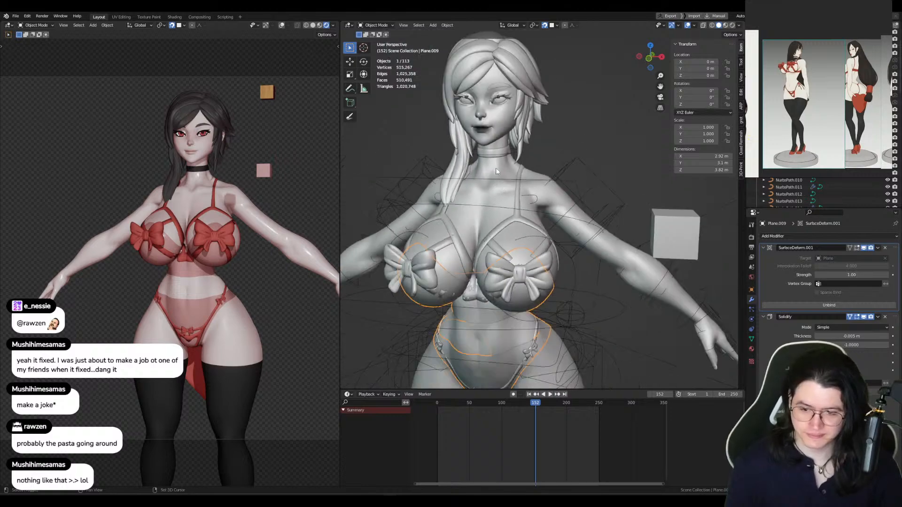
scroll(498, 161, up, 6)
click(498, 161)
key(KP_Decimal)
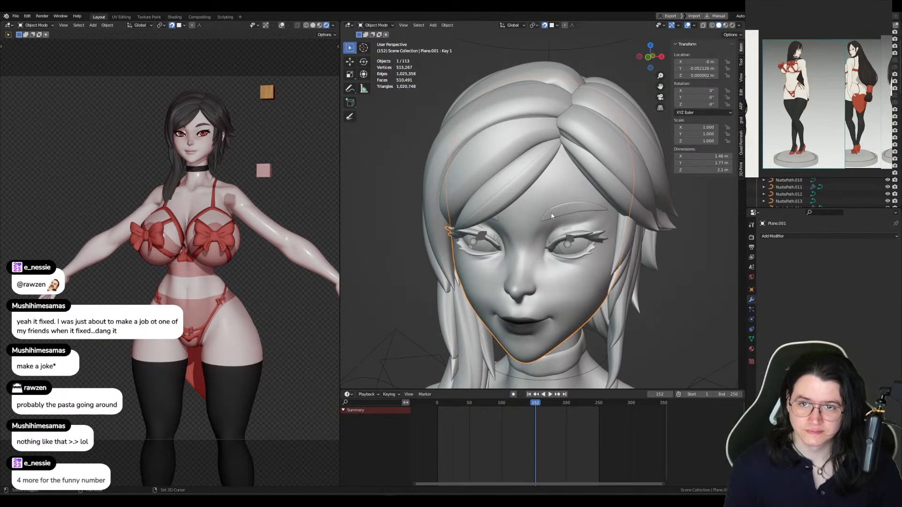
shift+middle_drag(539, 196, 571, 268)
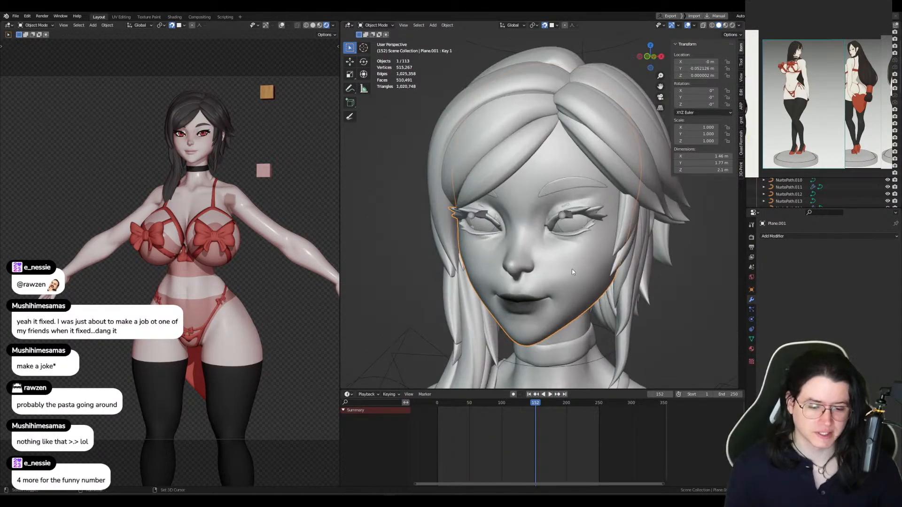
scroll(571, 268, up, 2)
shift+middle_drag(553, 173, 533, 232)
scroll(532, 232, up, 1)
key(ctrl+Tab)
middle_drag(564, 288, 558, 290)
key(g)
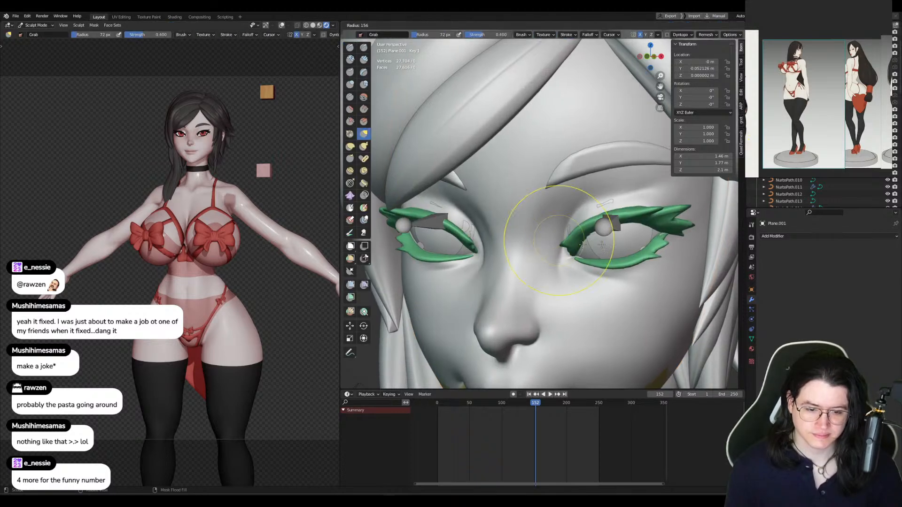
Step: Try several Grab brush sizes around the inner eye corner and set the radius to 93 px
drag(572, 222, 569, 223)
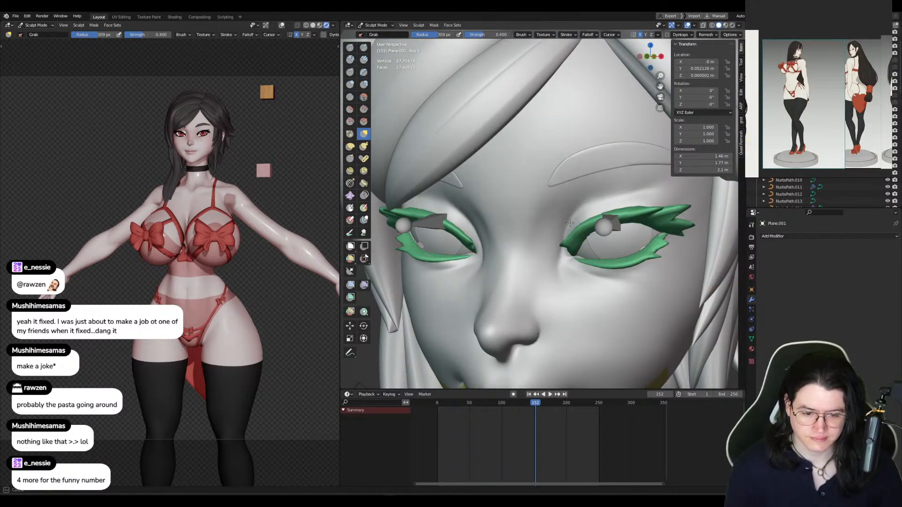
click(522, 34)
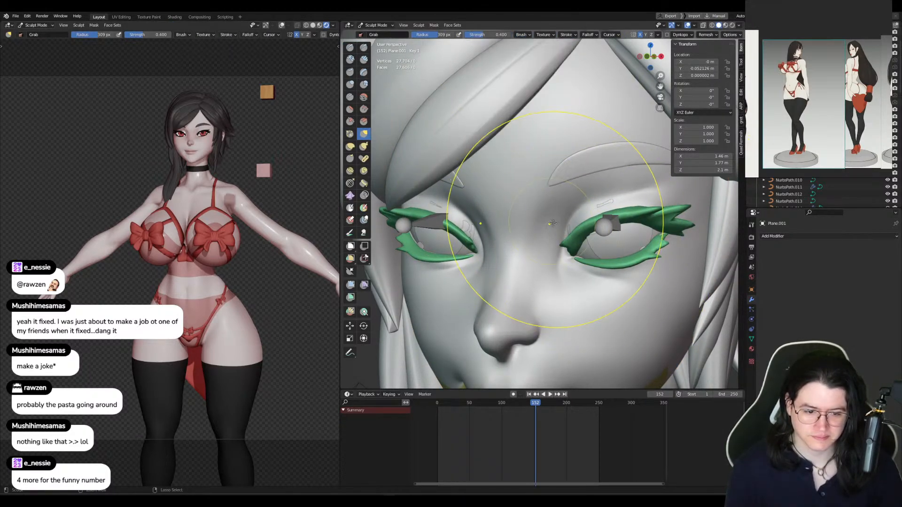
drag(561, 224, 562, 224)
key(f)
click(516, 211)
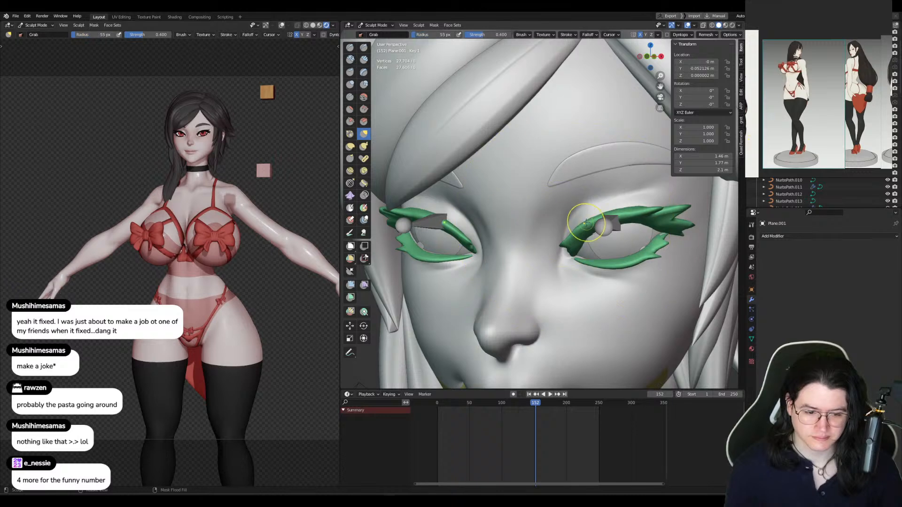
key(f)
click(618, 223)
shift+middle_drag(590, 253, 572, 195)
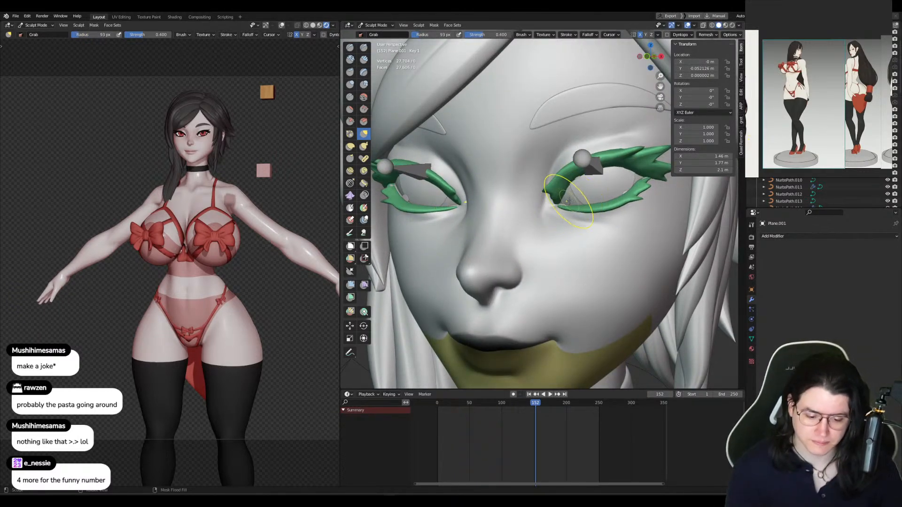
Step: Inspect the face and neck, return to Object Mode and open the face mesh's shape key settings
mouse_move(574, 251)
middle_down()
mouse_move(548, 209)
mouse_move(511, 183)
mouse_move(533, 254)
mouse_move(554, 165)
middle_up()
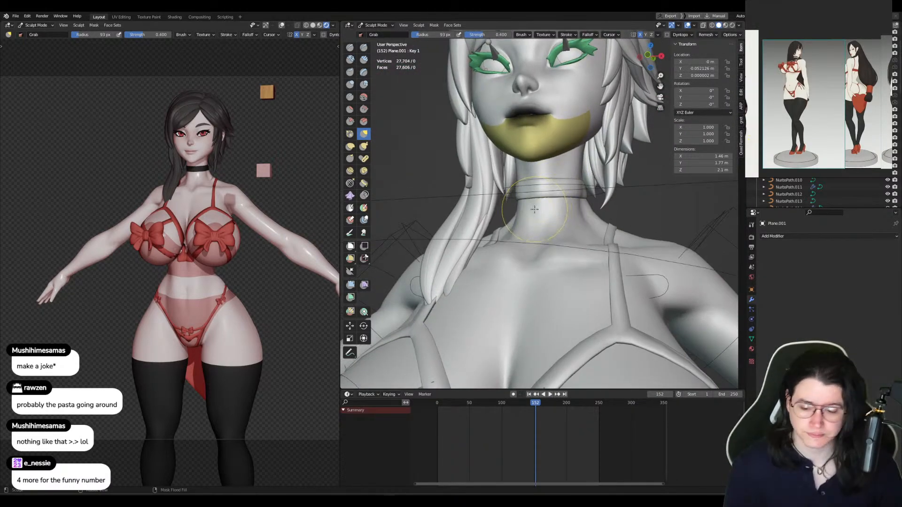
middle_drag(532, 206, 538, 246)
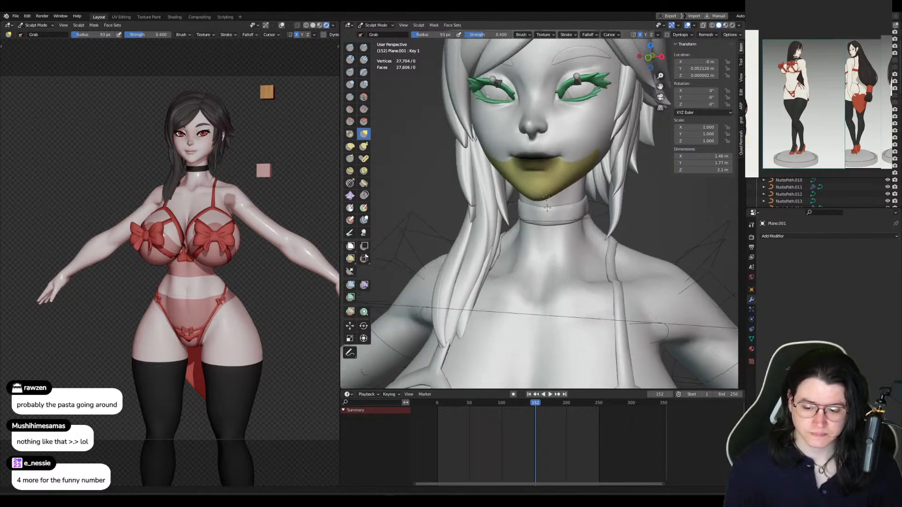
shift+middle_drag(540, 137, 551, 239)
mouse_move(552, 176)
middle_down()
mouse_move(556, 210)
mouse_move(557, 182)
middle_up()
key(ctrl+Tab)
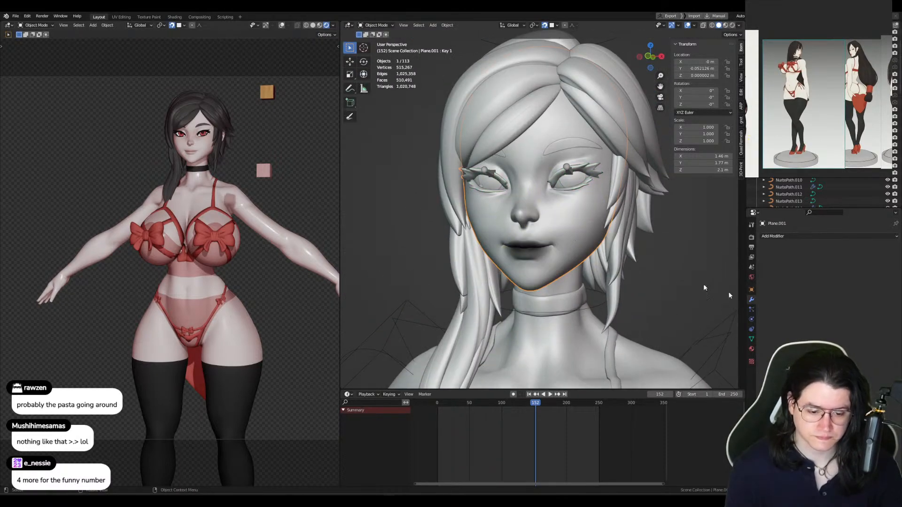
click(752, 338)
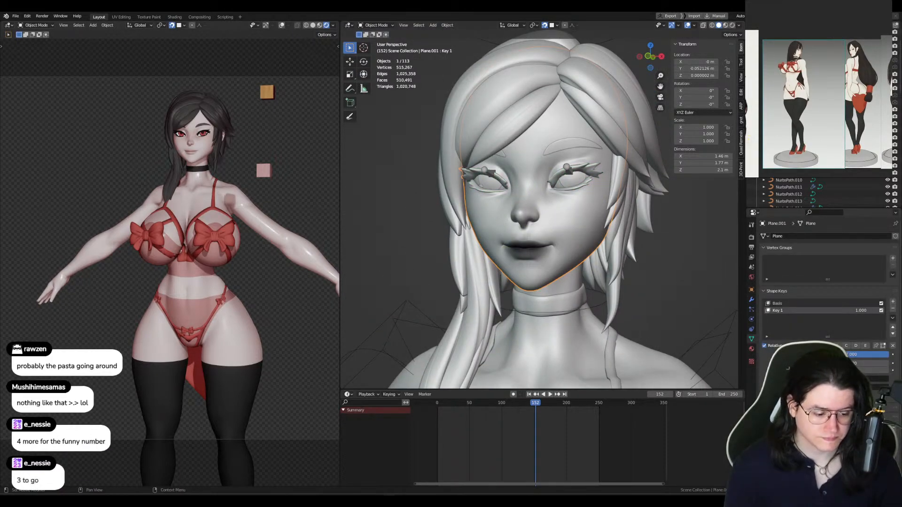
Step: Switch the face mesh to Sculpt Mode, set the brush radius to 41 px and choose the Paint brush with black
scroll(579, 248, up, 5)
key(ctrl+Tab)
click(541, 233)
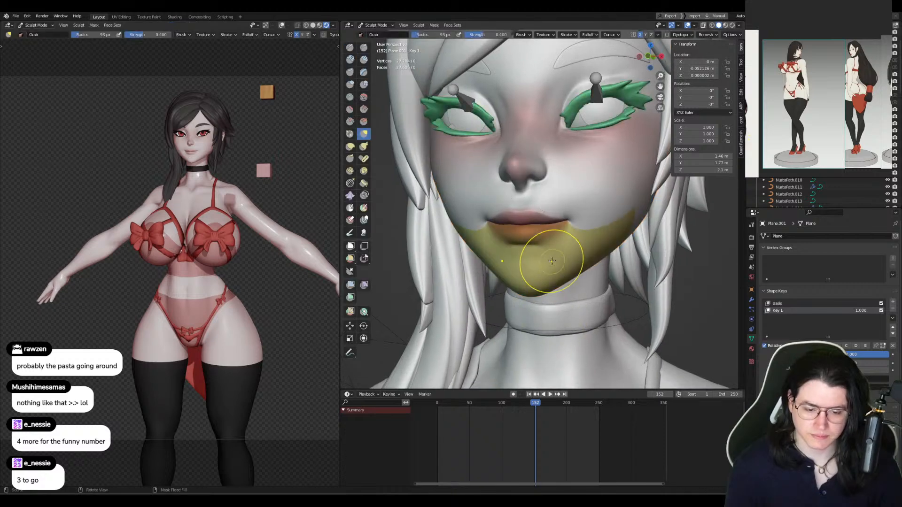
key(f)
click(515, 236)
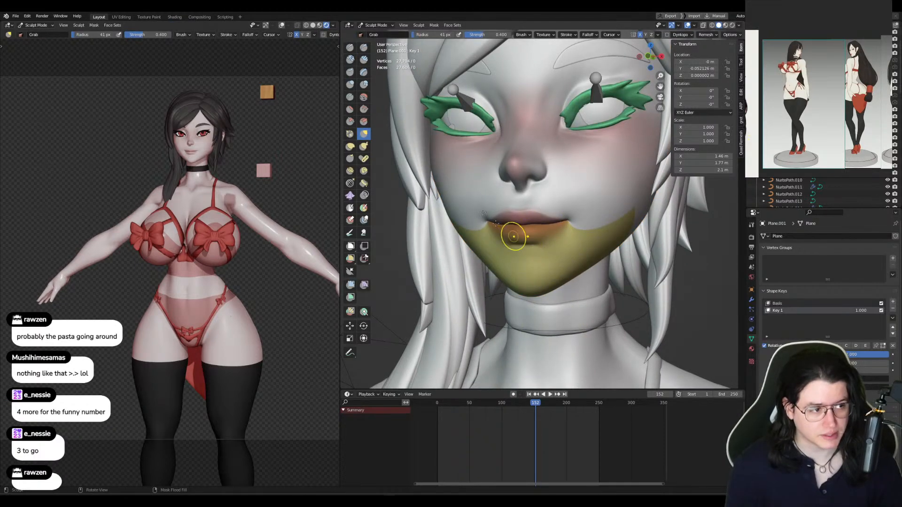
click(349, 233)
scroll(531, 219, up, 3)
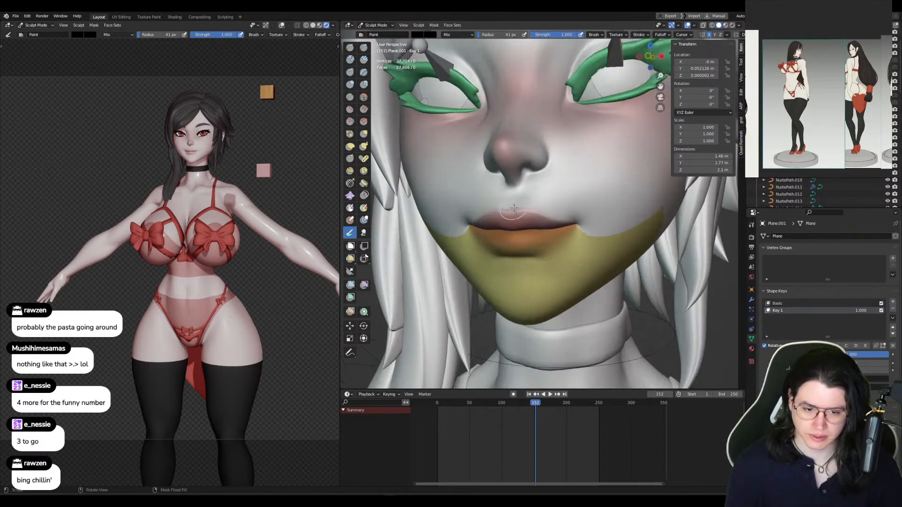
Step: Paint the lips black, enlarging the Paint brush radius to 102 px
mouse_move(535, 211)
mouse_down()
mouse_move(554, 207)
mouse_move(512, 209)
mouse_move(564, 230)
mouse_move(576, 223)
mouse_up()
key(f)
click(608, 223)
key(ctrl+z)
key(ctrl+z)
key(ctrl+z)
key(ctrl+z)
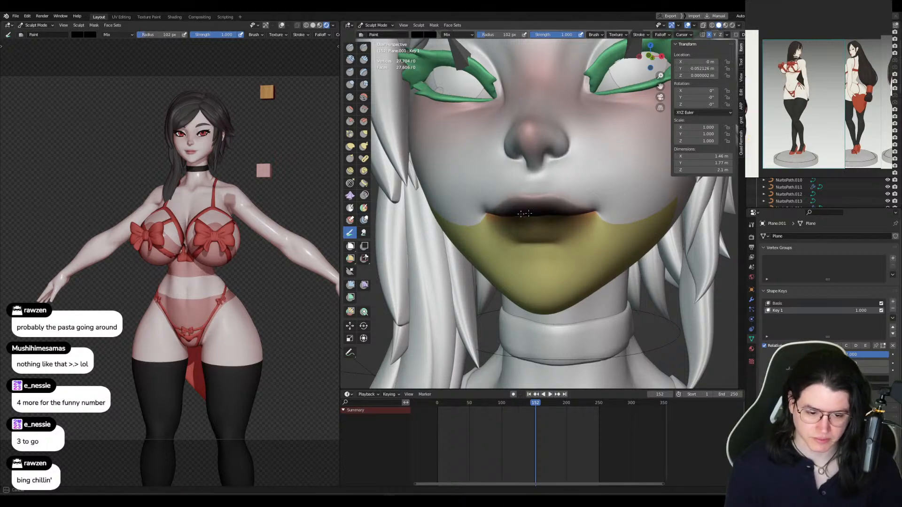
Step: Refine the black shading around the mouth with several brush sizes, ending with a 112 px radius
middle_drag(587, 202, 544, 213)
key(f)
click(547, 217)
key(f)
click(505, 212)
key(f)
mouse_move(457, 207)
mouse_down()
mouse_move(462, 214)
mouse_move(443, 241)
mouse_up()
click(474, 204)
key(ctrl+z)
key(ctrl+z)
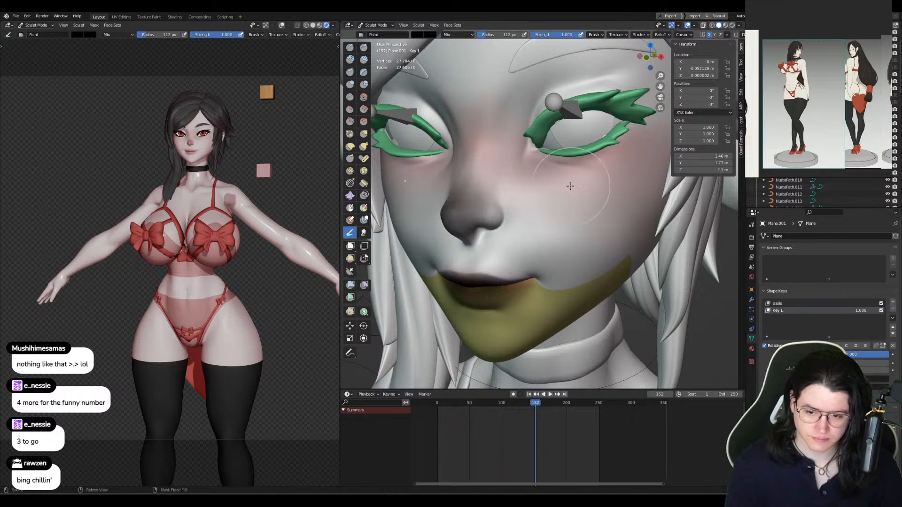
Step: Darken the cheeks and the area under the eyes with black paint at a 204 px brush radius
key(f)
click(619, 178)
drag(618, 177, 569, 177)
key(ctrl+z)
key(ctrl+z)
key(ctrl+z)
key(ctrl+z)
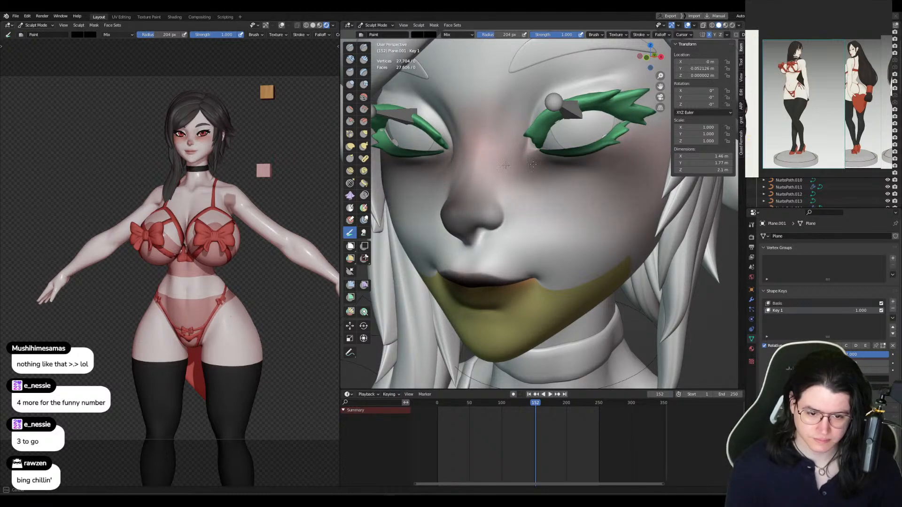
Step: Shade the inner eye corners and eyelids with a smaller black Paint brush, then return to Object Mode
key(f)
click(502, 163)
drag(501, 160, 493, 167)
shift+middle_drag(556, 101, 532, 208)
mouse_move(522, 224)
mouse_down()
mouse_move(599, 207)
mouse_move(538, 202)
mouse_move(470, 245)
mouse_up()
key(f)
click(625, 223)
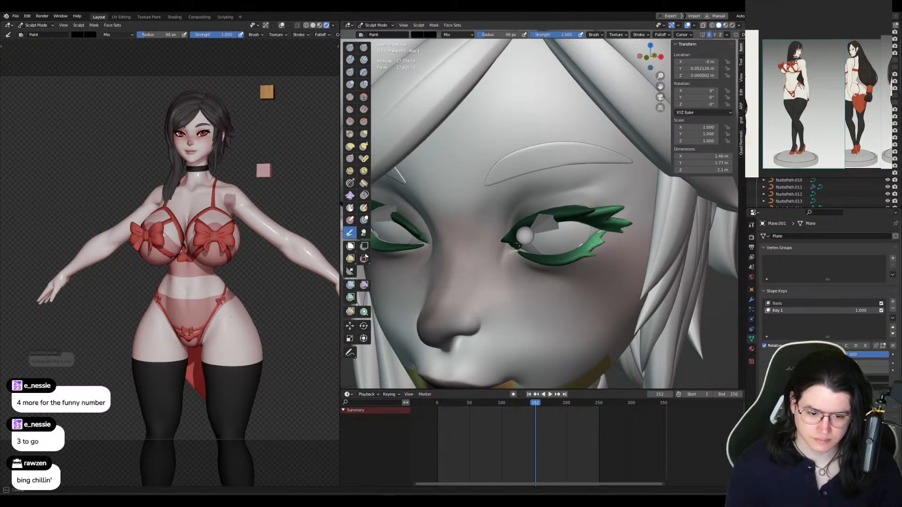
middle_drag(604, 268, 619, 234)
key(ctrl+Tab)
Step: Move the lower control points of the long front hair strand forward and up, away from the chest, in side view
scroll(559, 238, down, 5)
shift+middle_drag(558, 238, 545, 141)
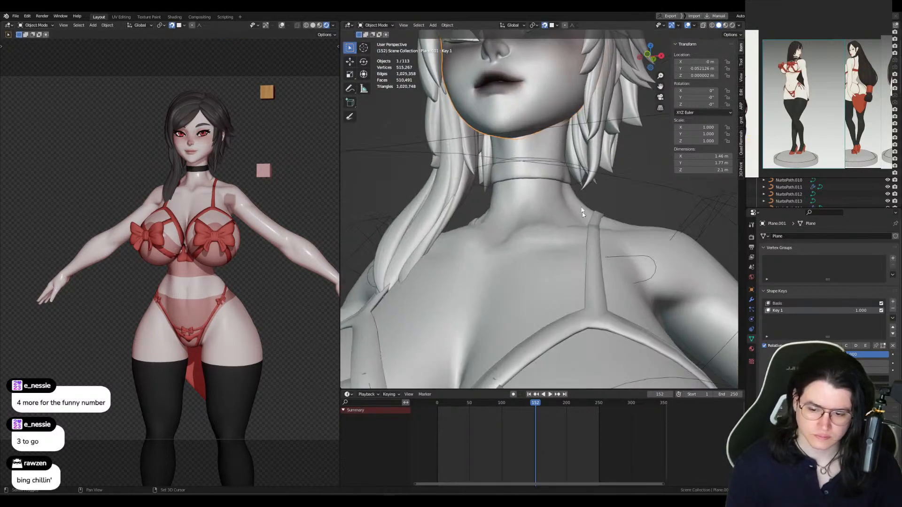
shift+middle_drag(582, 213, 566, 182)
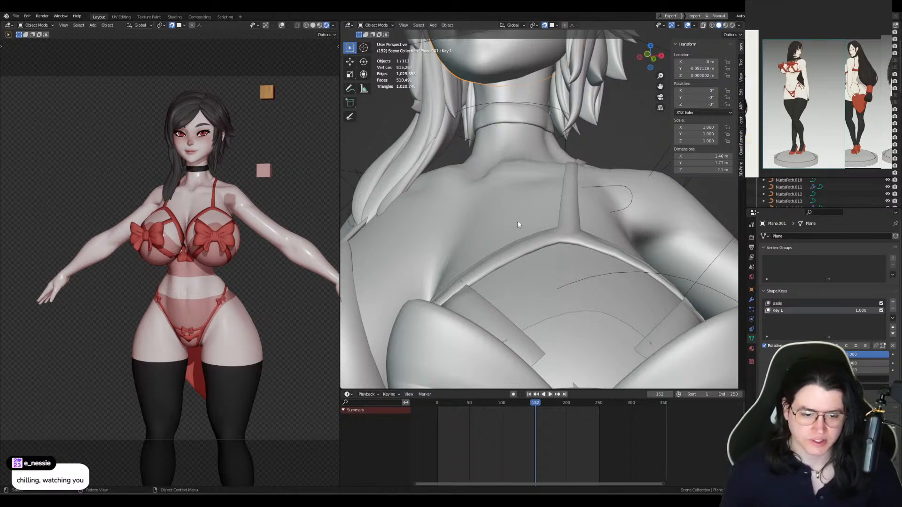
middle_drag(505, 229, 519, 240)
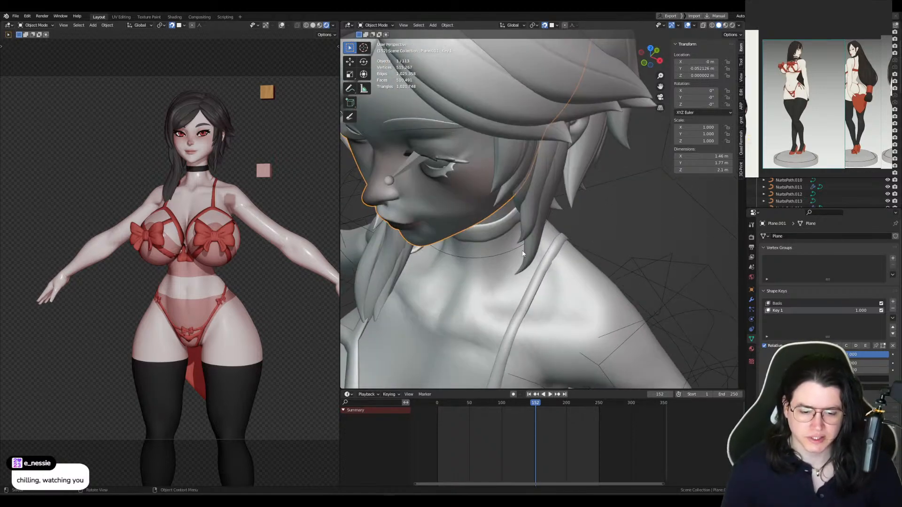
middle_drag(451, 274, 445, 235)
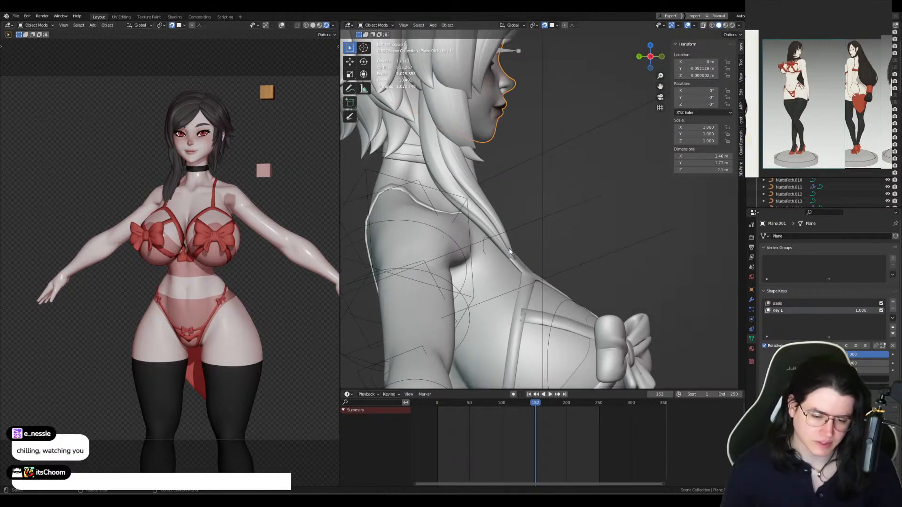
click(504, 249)
shift+middle_drag(504, 250, 499, 265)
key(Tab)
drag(470, 210, 533, 287)
key(g)
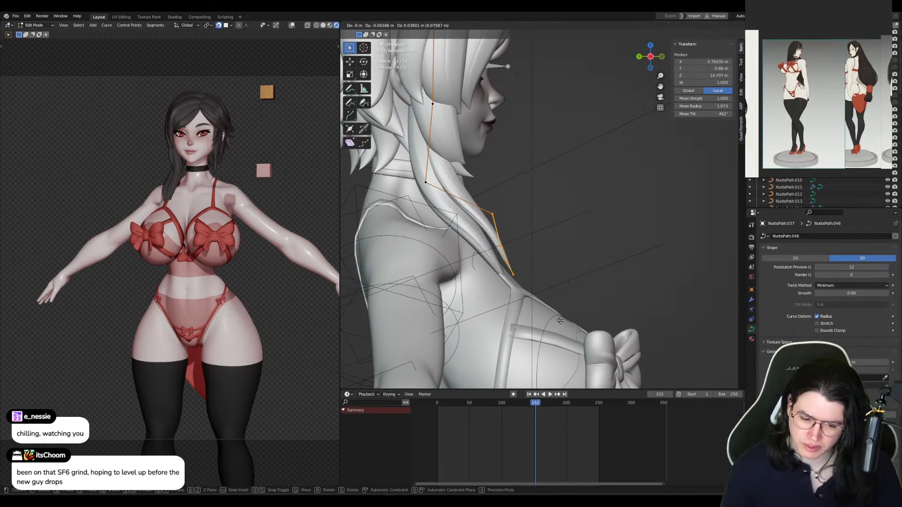
click(558, 322)
key(Tab)
Step: Move the lower control points of the neighbouring hair strand about 0.048 m up to follow the first strand
click(498, 270)
key(Tab)
drag(474, 220, 561, 318)
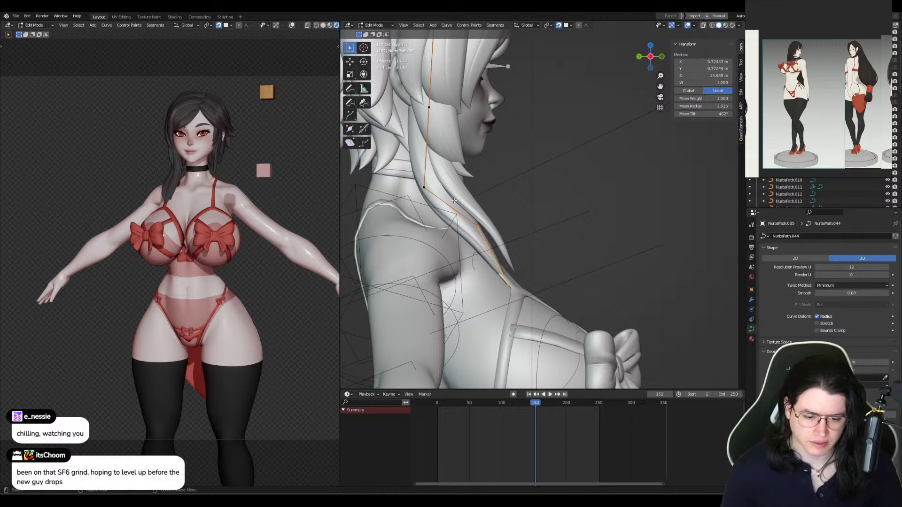
key(g)
click(543, 323)
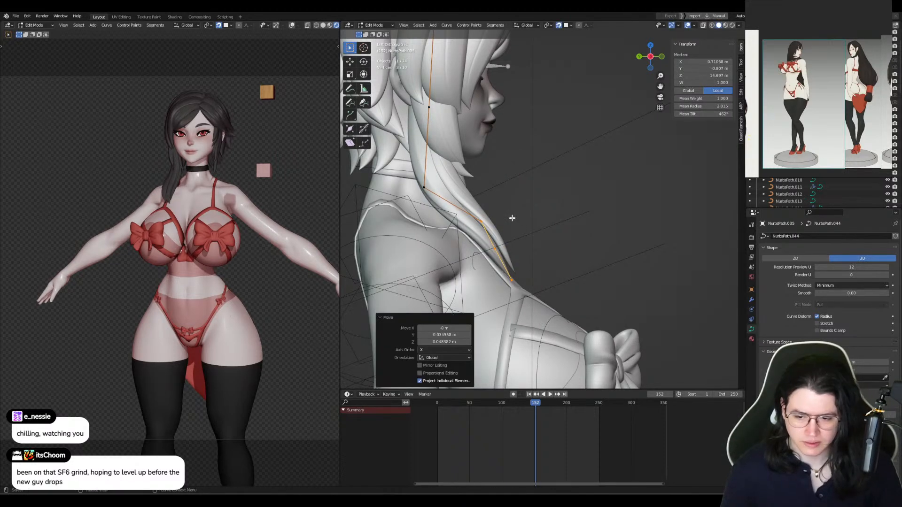
Step: Fine-tune the lower points and tip of the front hair strand so it rests above the chest, then leave Edit Mode
key(Tab)
click(493, 242)
key(Tab)
key(g)
drag(499, 239, 524, 287)
click(526, 277)
key(g)
click(525, 282)
key(Tab)
Step: Reposition the lower points of the inner long hair strand in side view with snapping off, raising one point 0.020735 m
middle_drag(525, 283, 492, 223)
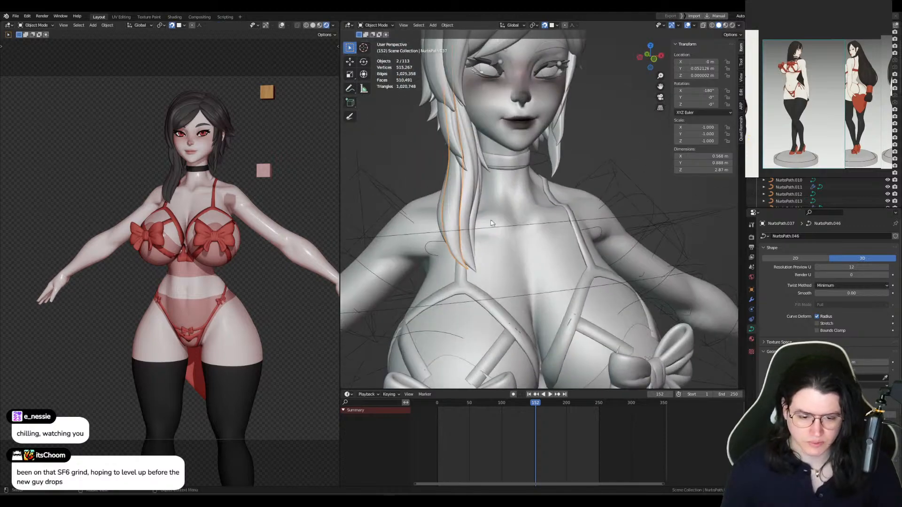
click(478, 218)
key(KP_3)
shift+middle_drag(542, 242, 519, 266)
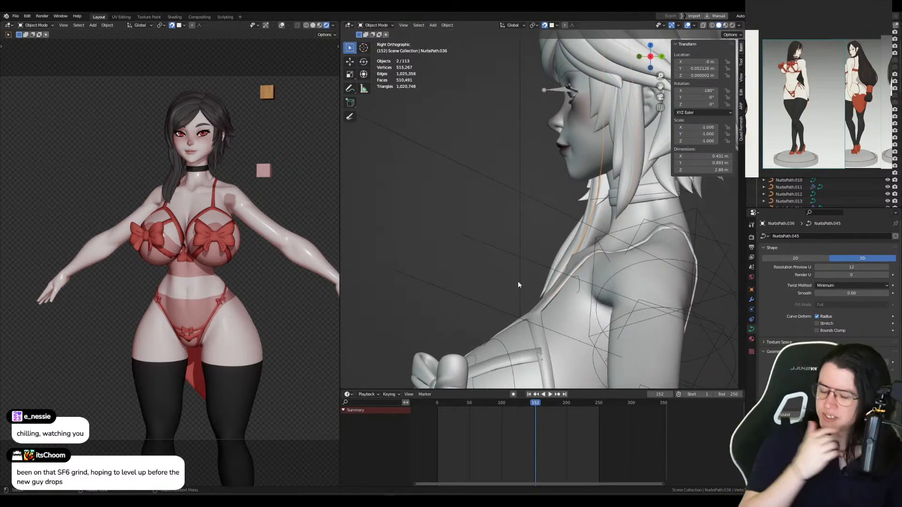
key(Tab)
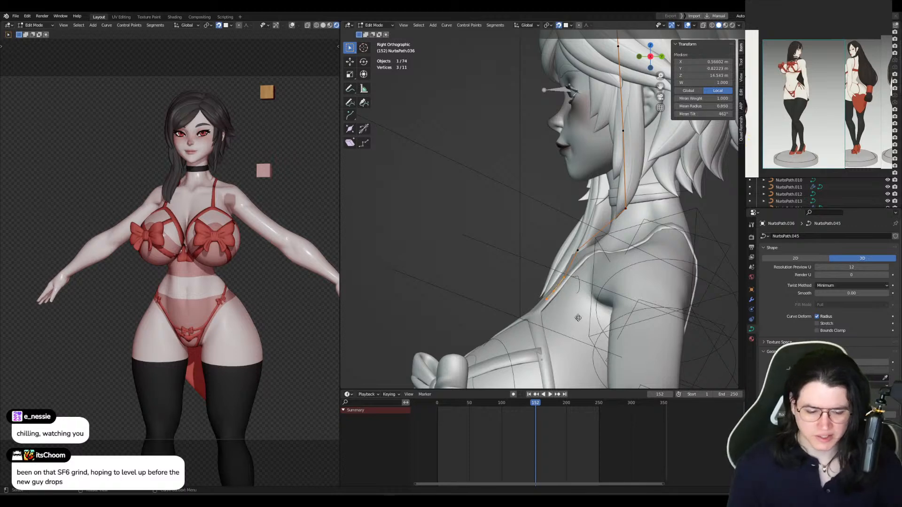
click(559, 28)
key(g)
click(619, 264)
drag(548, 238, 585, 258)
key(g)
click(584, 256)
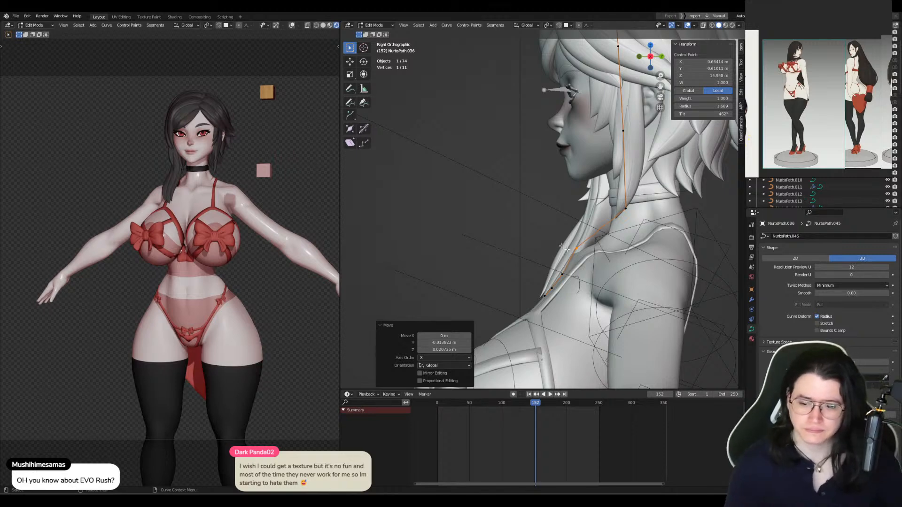
Step: Examine the adjusted hair strands against the neck and chest from several angles and return to Object Mode
middle_drag(559, 202, 663, 210)
scroll(663, 210, down, 4)
scroll(579, 183, up, 3)
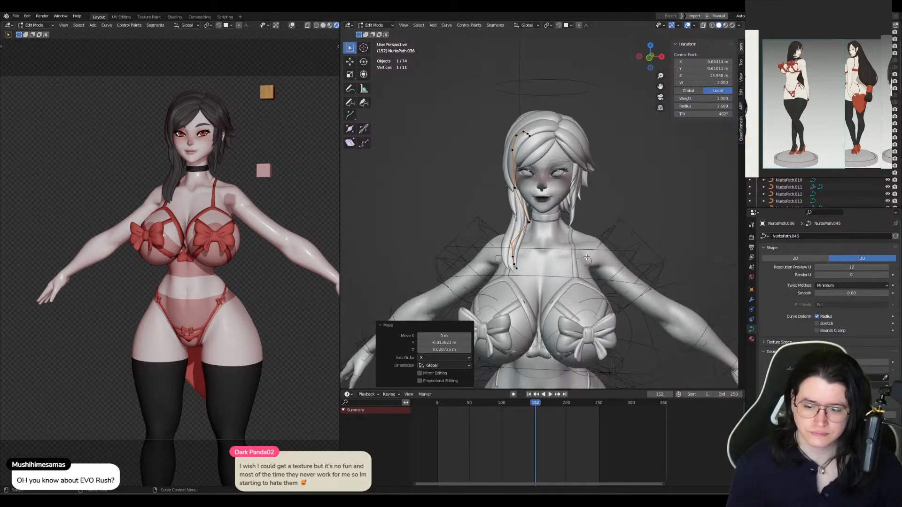
middle_drag(579, 183, 526, 188)
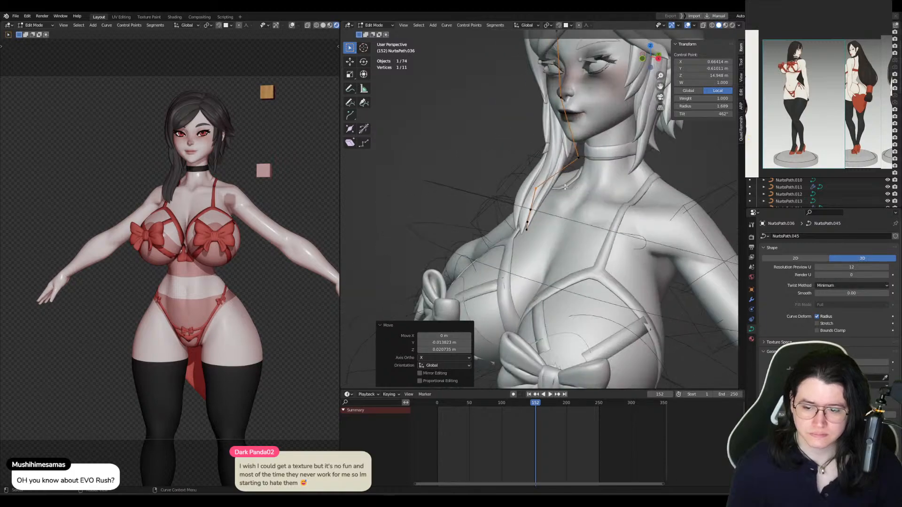
scroll(564, 221, down, 4)
shift+middle_drag(597, 265, 603, 221)
key(Tab)
middle_drag(476, 212, 451, 224)
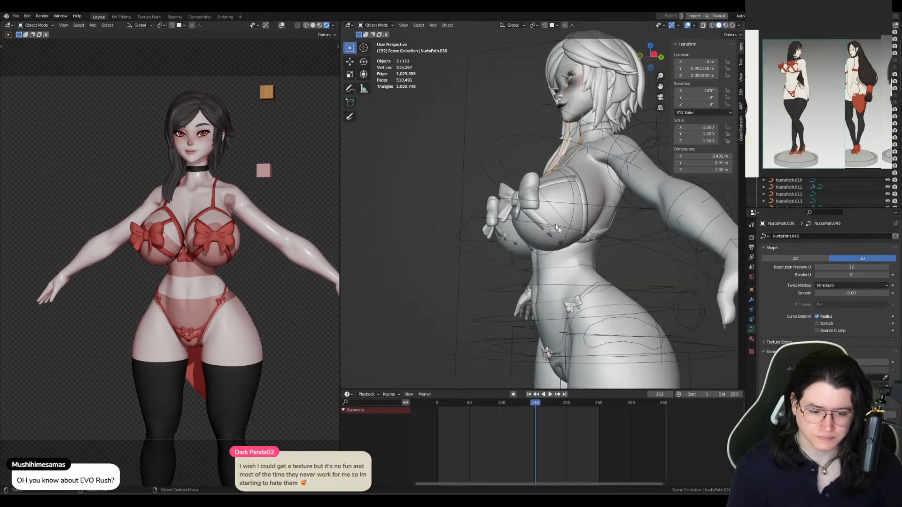
Step: Add an edge loop to the bra cup strap and trim mesh and adjust the position of the nearby geometry
click(553, 235)
scroll(553, 235, up, 2)
middle_drag(553, 235, 590, 251)
click(542, 231)
scroll(545, 225, up, 1)
key(Tab)
key(ctrl+r)
click(559, 226)
right_click(568, 226)
click(532, 231)
key(g)
click(541, 231)
Step: Add further centred edge loops to the bra cup trim and return to Object Mode
key(ctrl+r)
click(540, 232)
right_click(540, 231)
click(561, 236)
right_click(561, 236)
key(Tab)
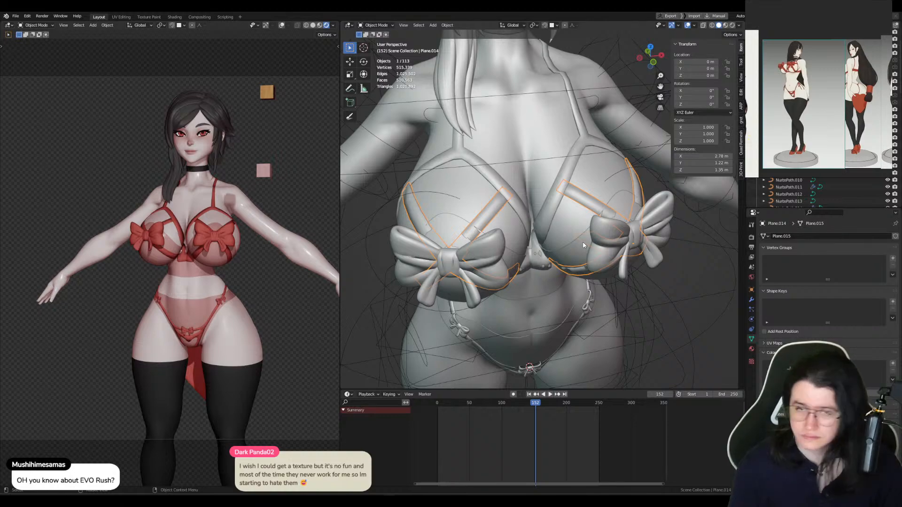
Step: Delete the pink cube beside the character
middle_drag(558, 234, 549, 217)
scroll(554, 211, down, 2)
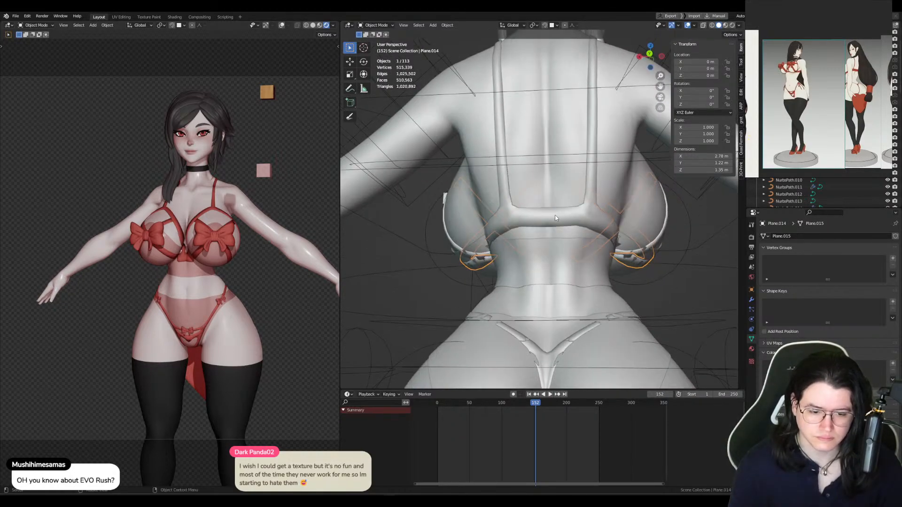
scroll(482, 291, down, 3)
middle_drag(482, 291, 590, 287)
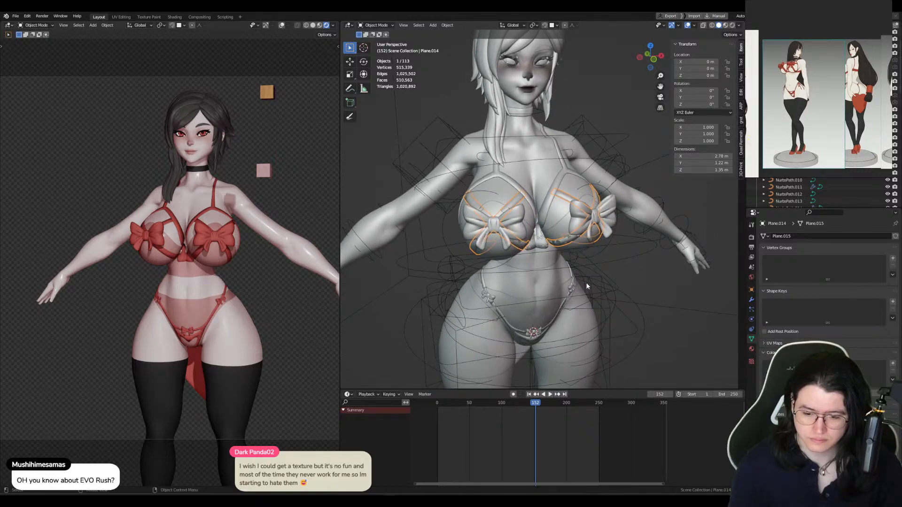
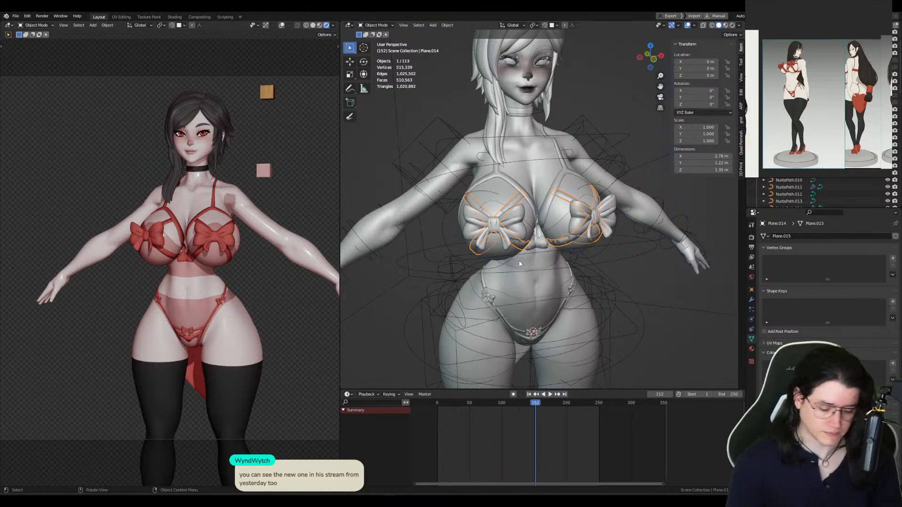
middle_drag(638, 225, 591, 288)
click(611, 263)
key(x)
click(612, 261)
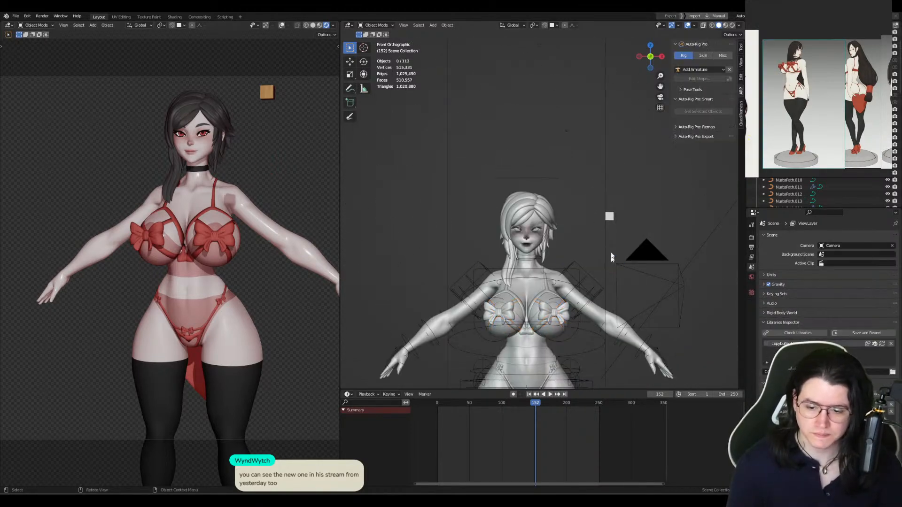
Step: Move the remaining orange cube 5.0522 m up and -1.8574 m along X so it sits above the character
click(610, 220)
key(g)
middle_drag(616, 223, 621, 89)
click(623, 84)
shift+middle_drag(602, 151, 514, 196)
key(g)
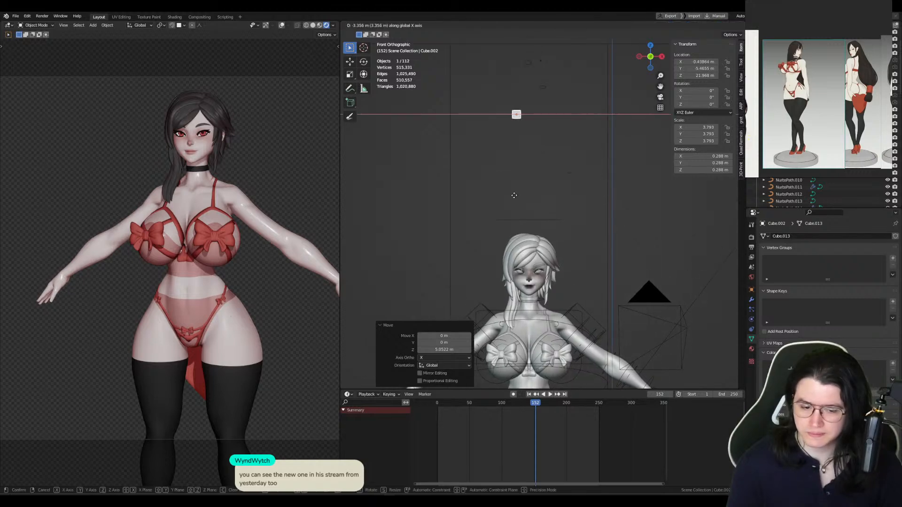
click(568, 212)
shift+middle_drag(568, 212, 568, 170)
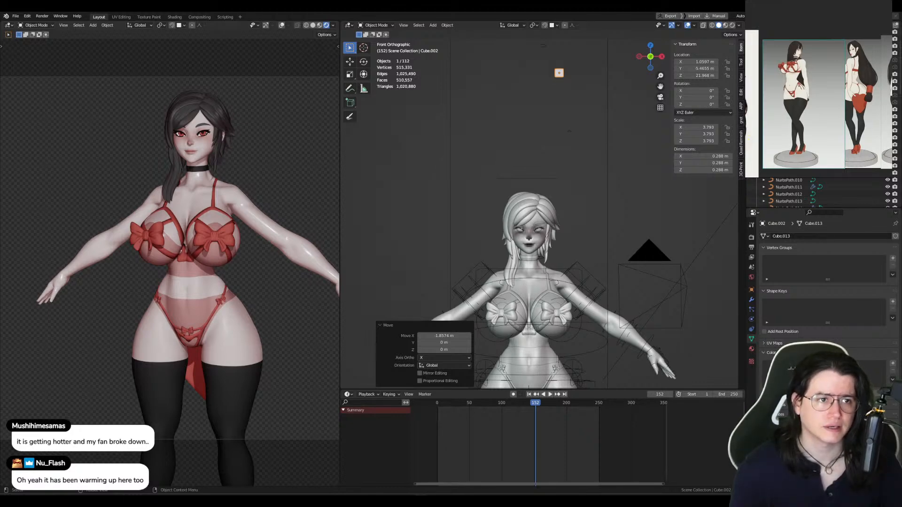
drag(404, 18, 376, 1)
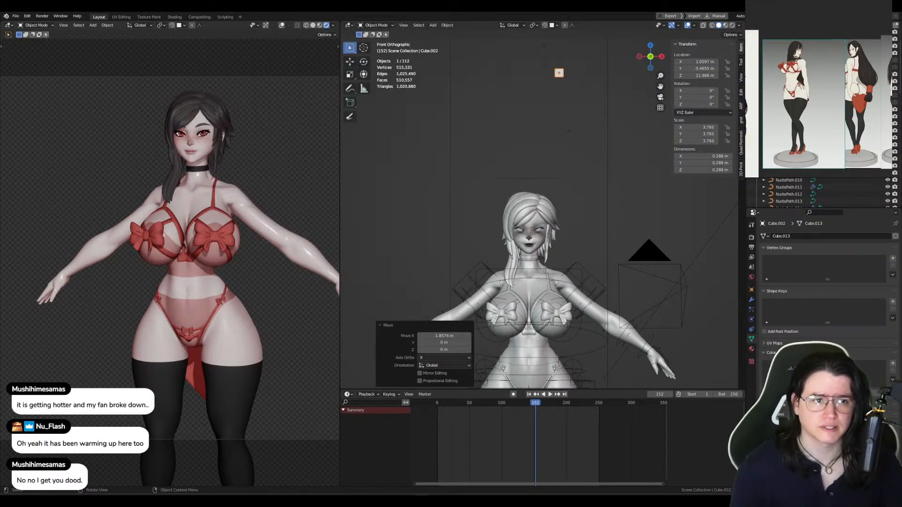
drag(489, 1, 397, 109)
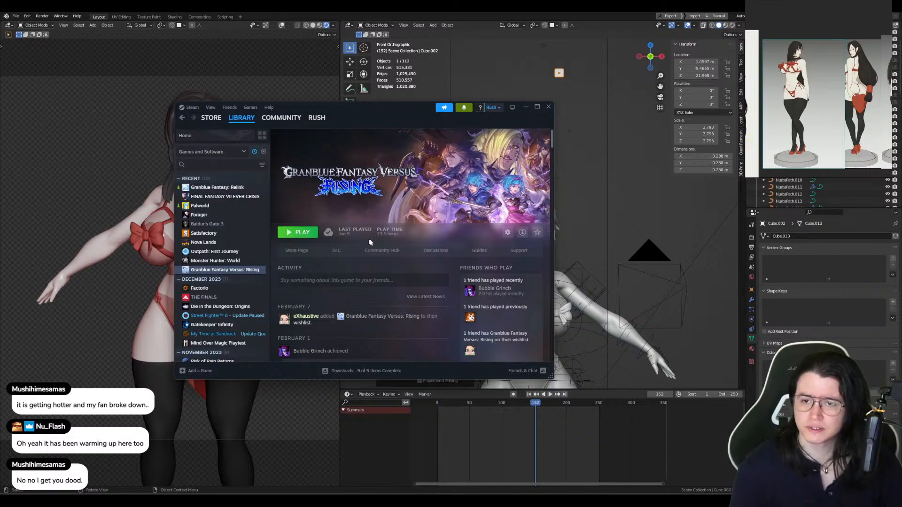
drag(411, 102, 559, 167)
drag(443, 187, 611, 1)
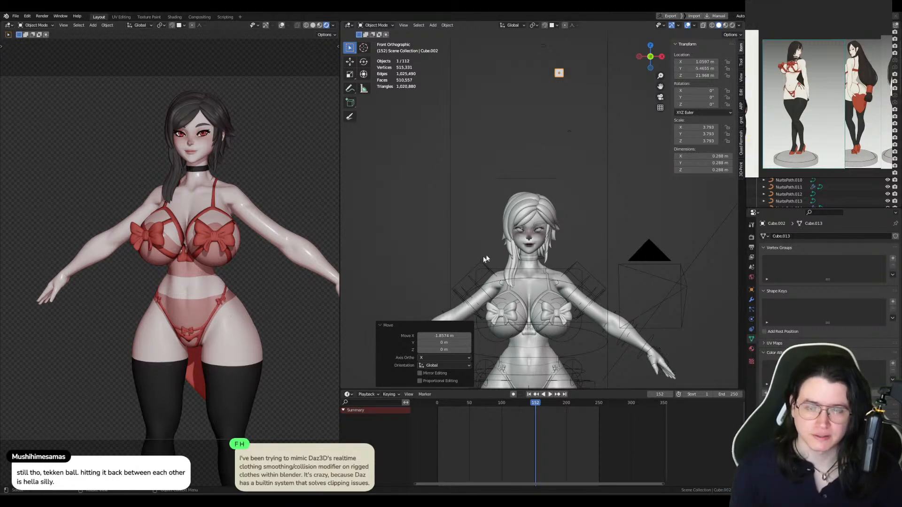
Step: Select the sheer torso fabric and examine how the bikini pieces fit the body from front and back
middle_drag(485, 258, 577, 214)
scroll(577, 215, up, 5)
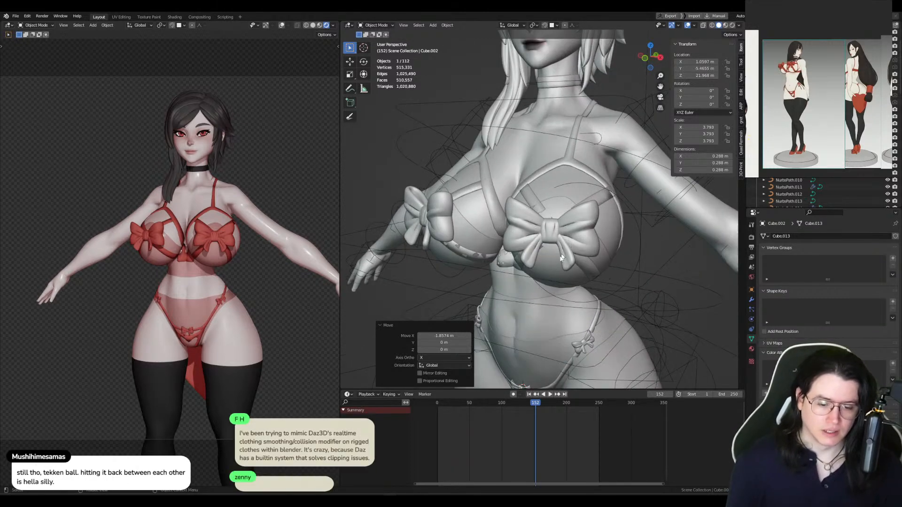
click(554, 269)
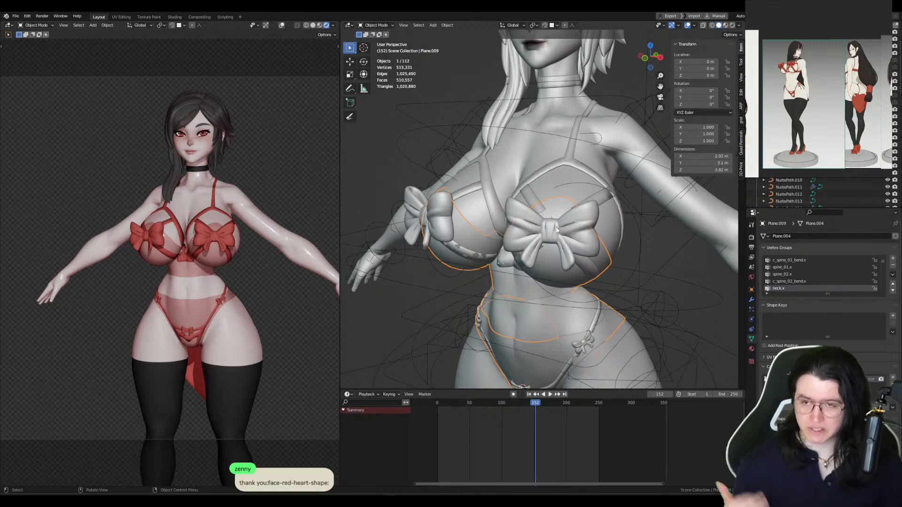
middle_drag(556, 225, 558, 263)
click(524, 234)
click(471, 253)
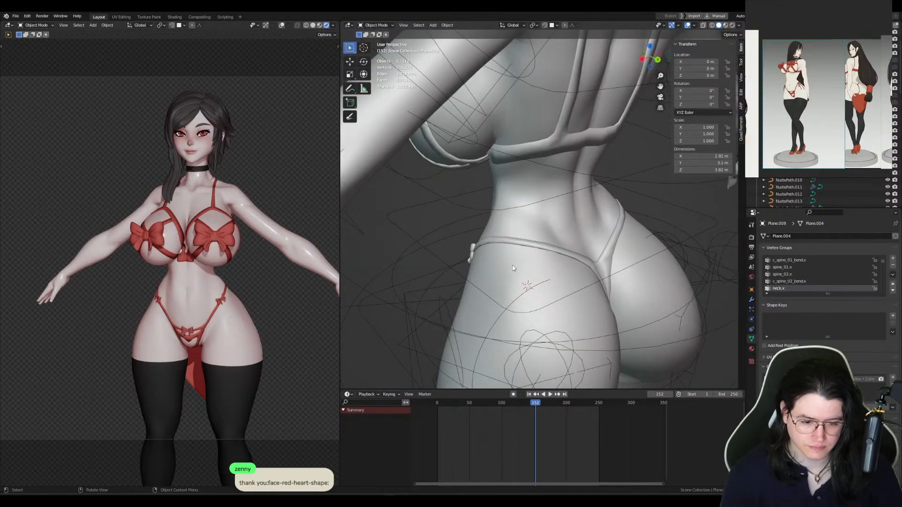
Step: Apply a level 1 Subdivision Surface to the bikini bottom's strap and trim mesh
middle_drag(471, 253, 582, 258)
click(583, 248)
scroll(569, 257, down, 1)
key(ctrl+1)
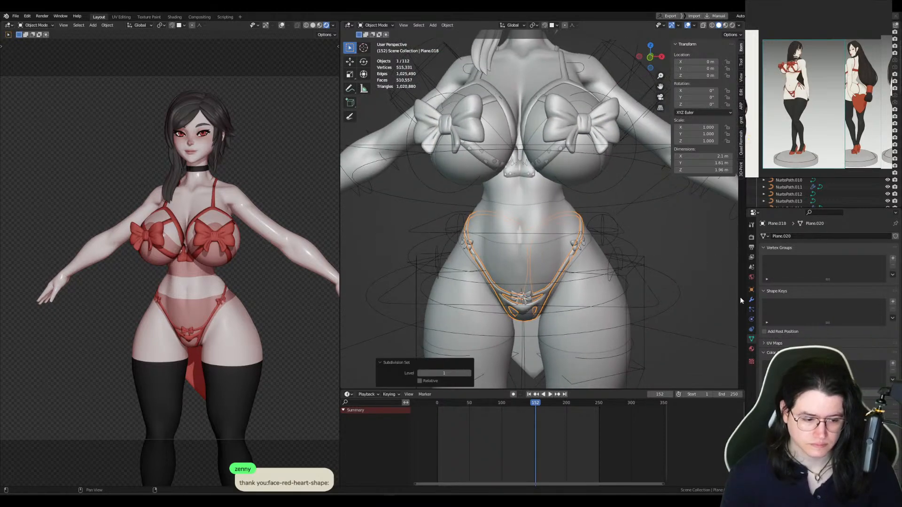
Step: Duplicate the bikini bottom trim's Subdivision modifier and place the copy at the end of the stack, below Solidify
click(751, 301)
key(a)
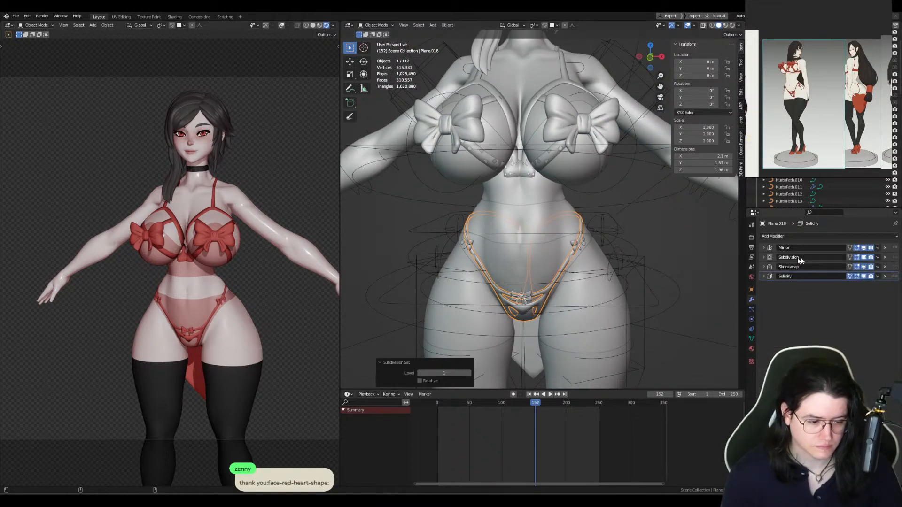
key(shift+d)
drag(894, 270, 894, 287)
scroll(517, 284, up, 4)
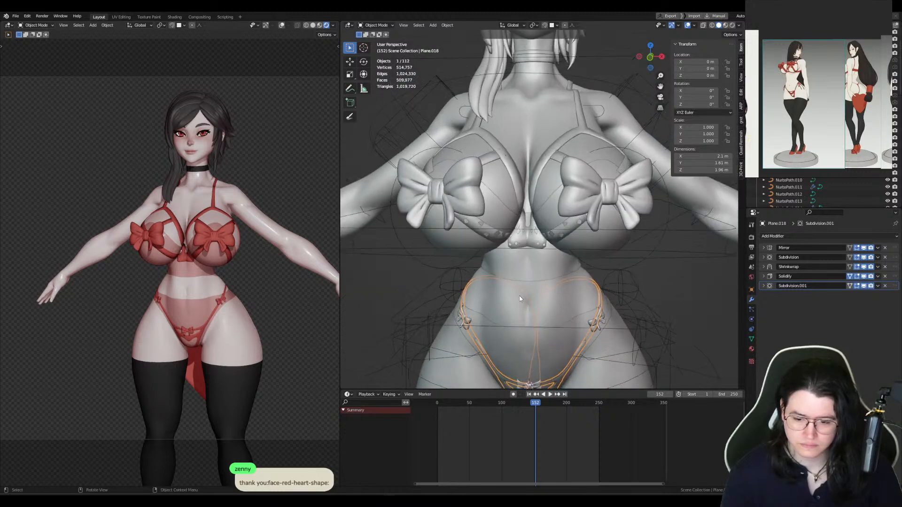
Step: Duplicate the Subdivision modifier of the bikini top's lower cup trim and place the copy below Solidify
click(547, 247)
key(a)
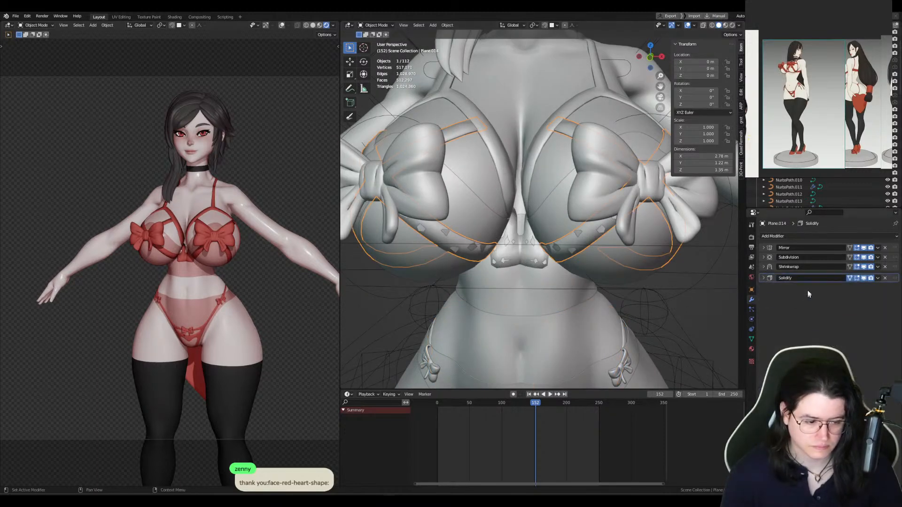
key(shift+d)
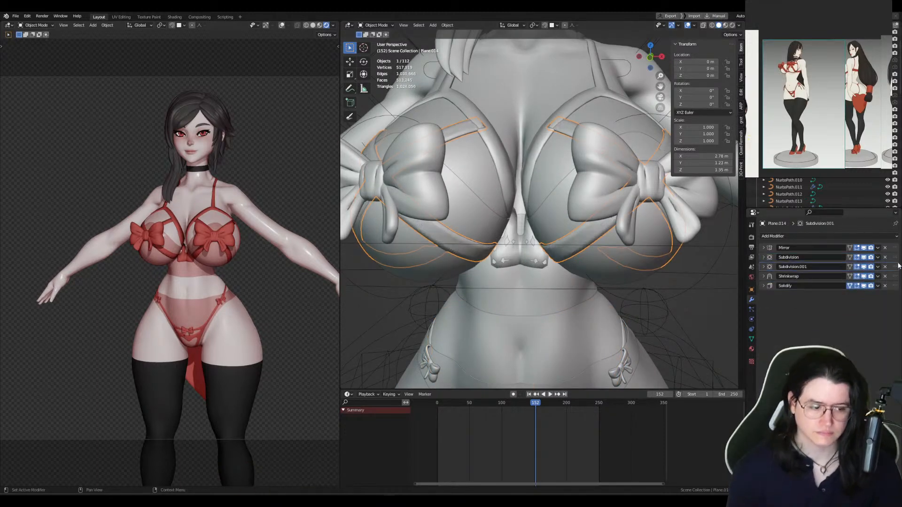
drag(896, 267, 895, 324)
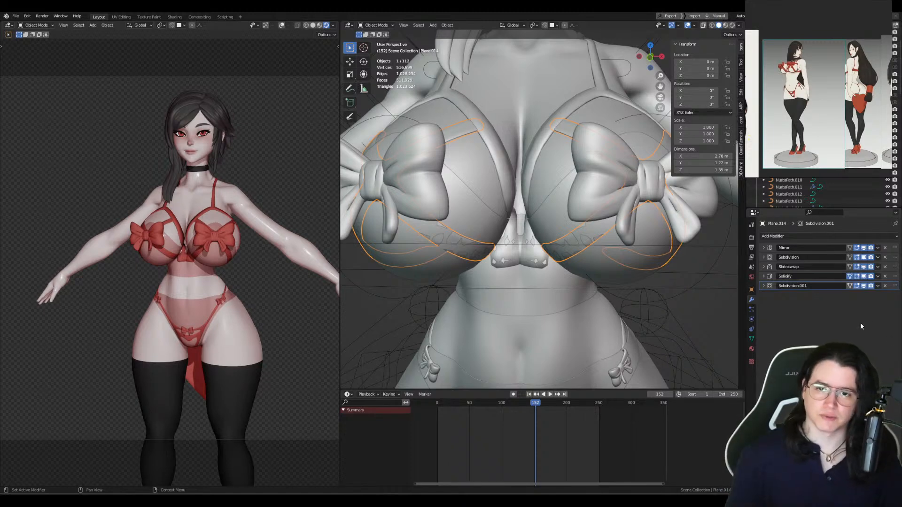
Step: Duplicate the Subdivision modifier of the bikini top's strap piece and place the copy below Solidify
click(525, 221)
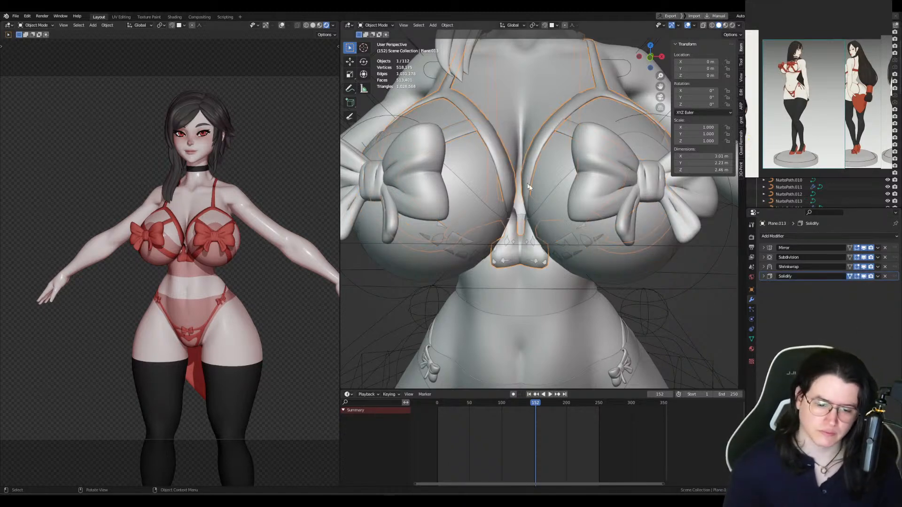
click(890, 258)
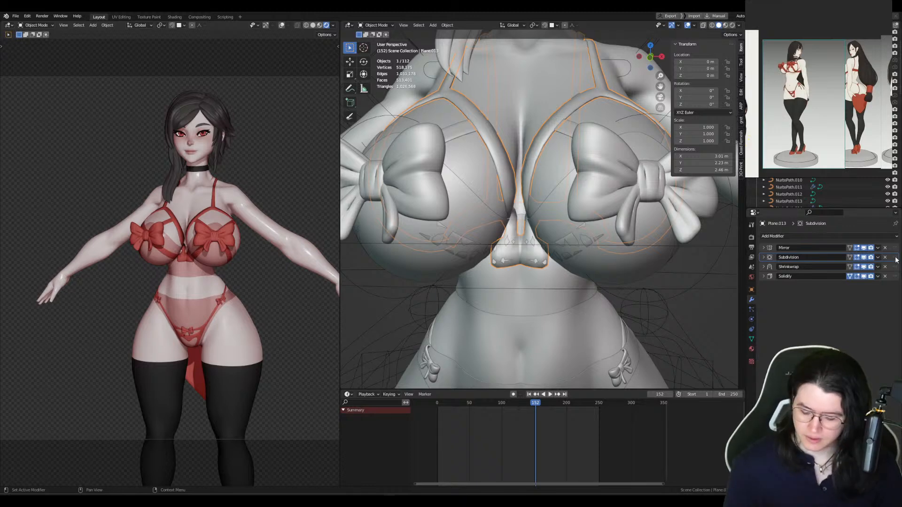
key(shift+d)
drag(897, 268, 879, 289)
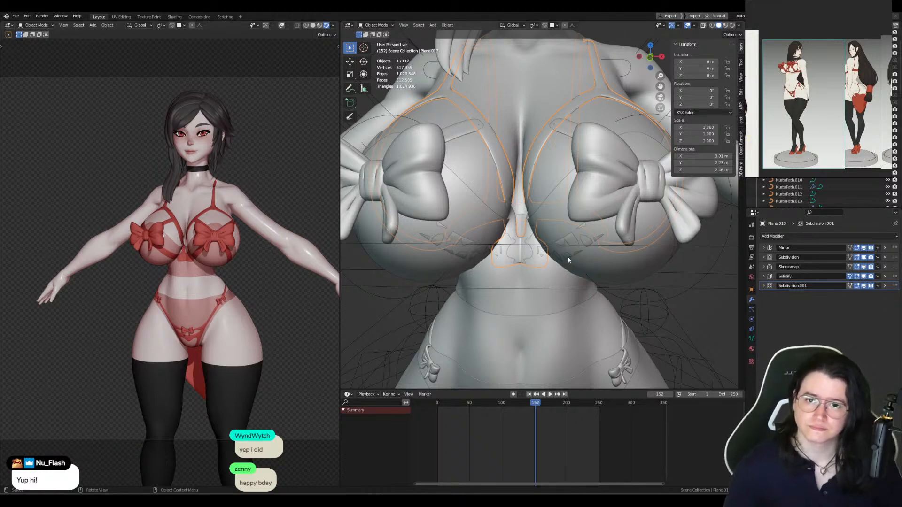
mouse_move(568, 258)
middle_down()
mouse_move(573, 249)
mouse_move(551, 250)
mouse_move(568, 254)
mouse_move(559, 256)
middle_up()
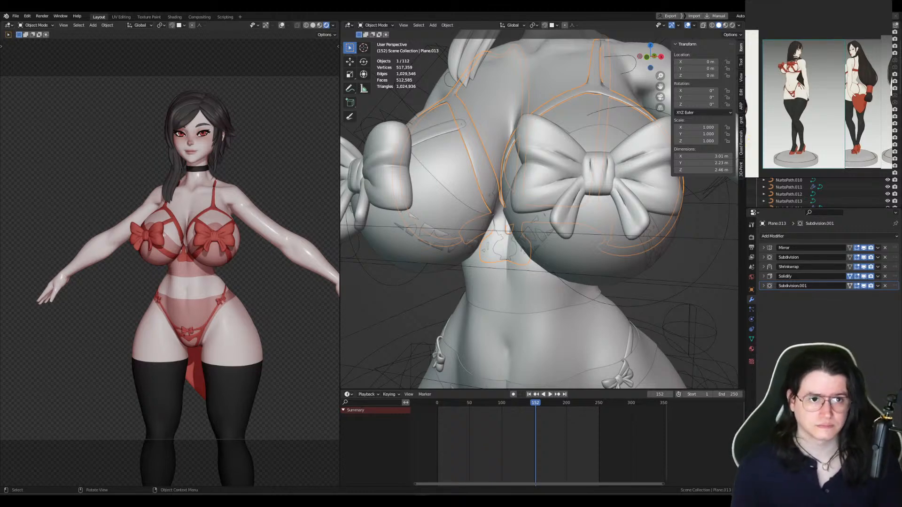
drag(471, 506, 483, 164)
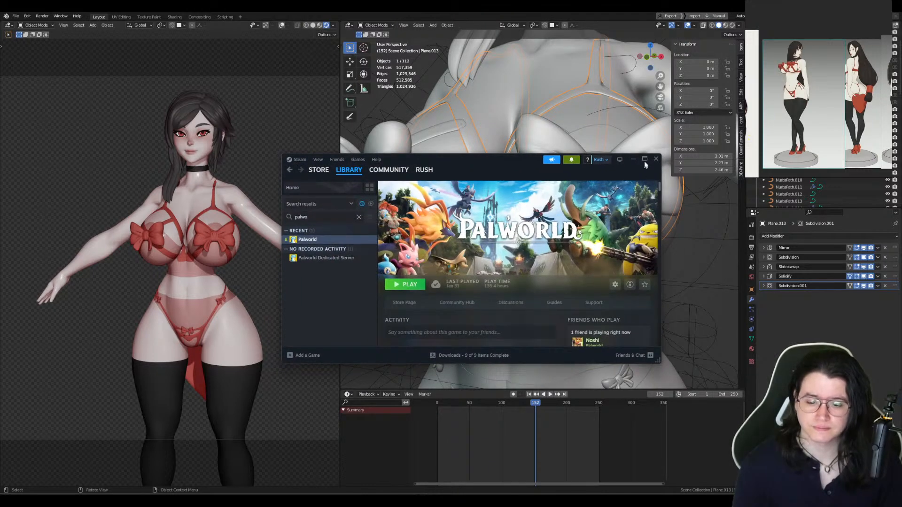
click(660, 160)
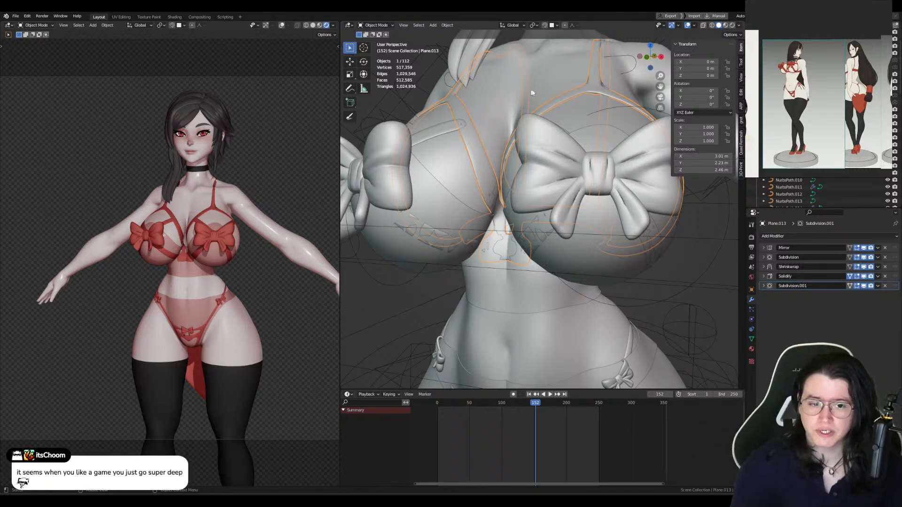
Step: Remove the duplicated Subdivision modifier below Solidify from the bikini top's strap piece and from the bikini bottom trim
scroll(562, 130, up, 1)
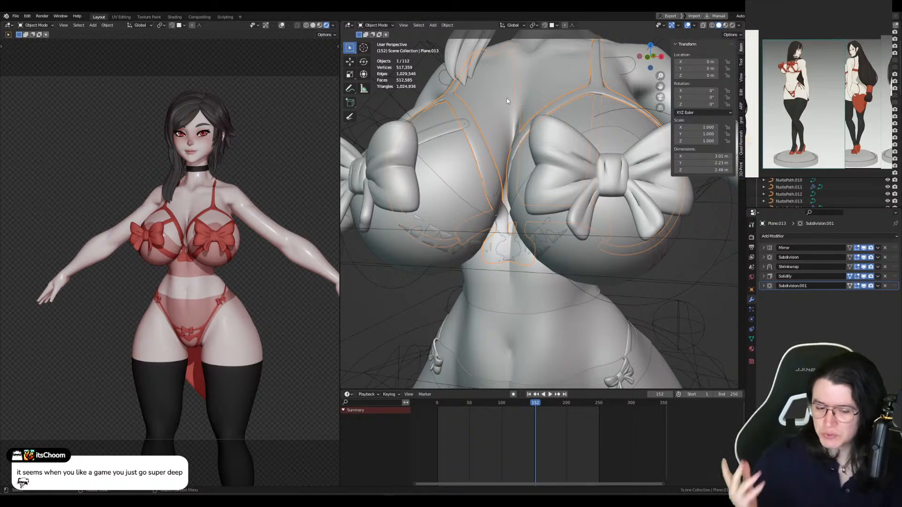
middle_drag(506, 98, 520, 94)
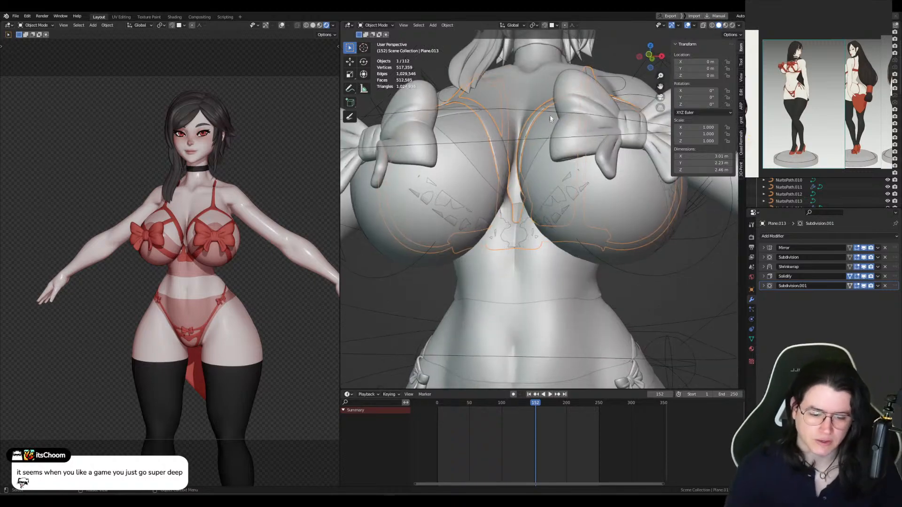
middle_drag(529, 148, 498, 183)
key(ctrl+x)
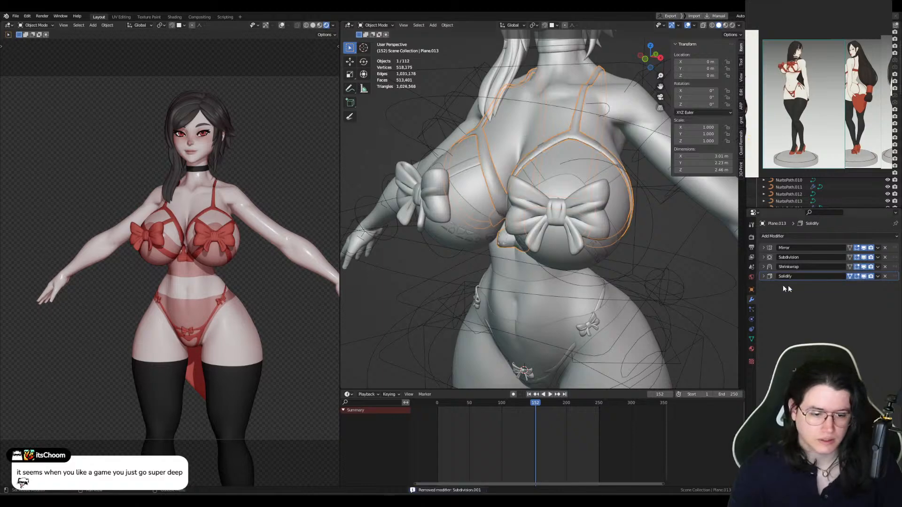
middle_drag(582, 282, 608, 293)
click(608, 293)
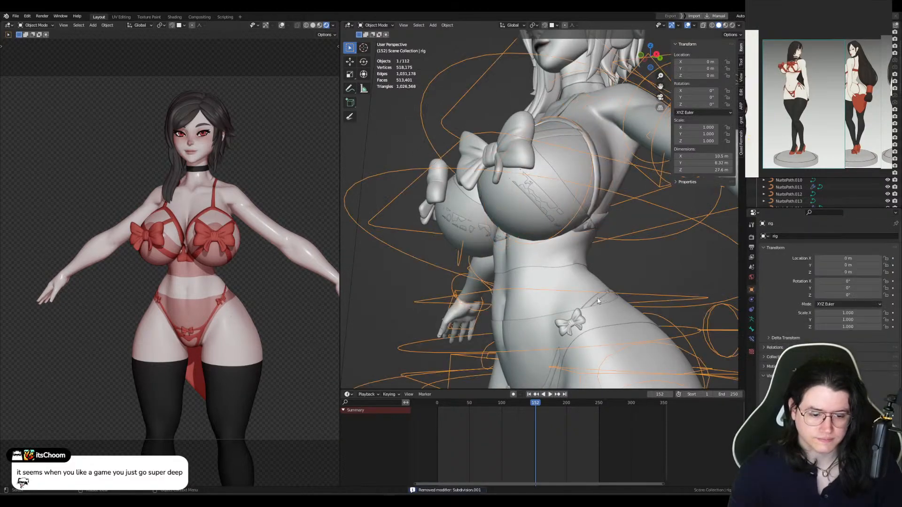
click(596, 302)
key(x)
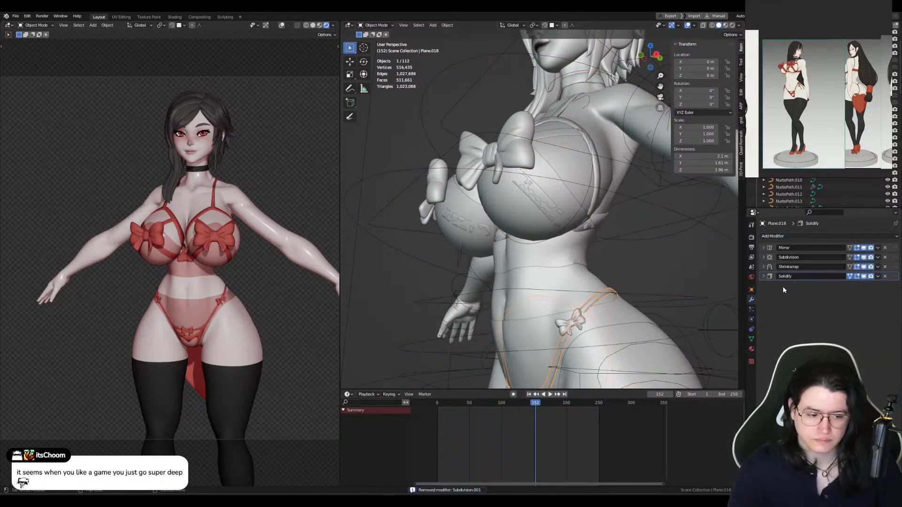
Step: Switch the full-character preview viewport from rendered to solid shading
middle_drag(550, 277, 591, 274)
key(z)
key(z)
click(249, 142)
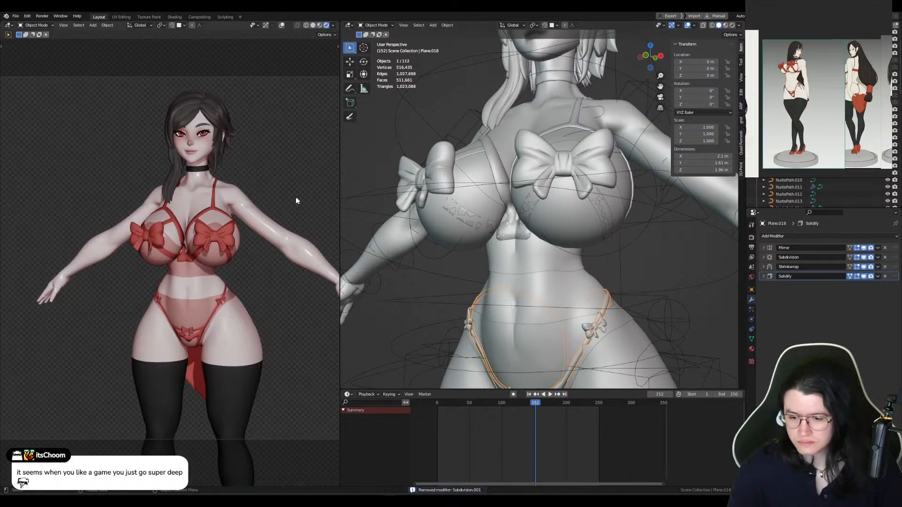
key(z)
click(469, 201)
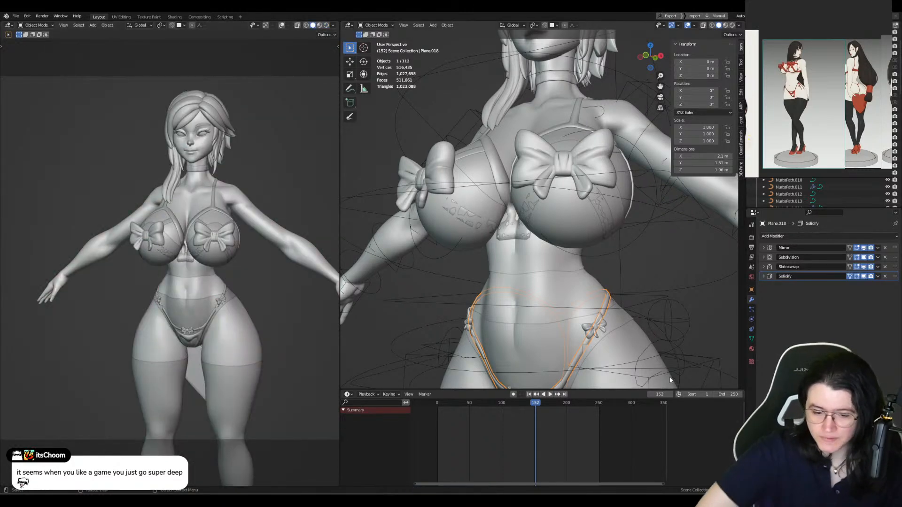
Step: Examine the fit of the bikini top and bottom on the body from the side, full-figure and front views
middle_drag(670, 376, 472, 216)
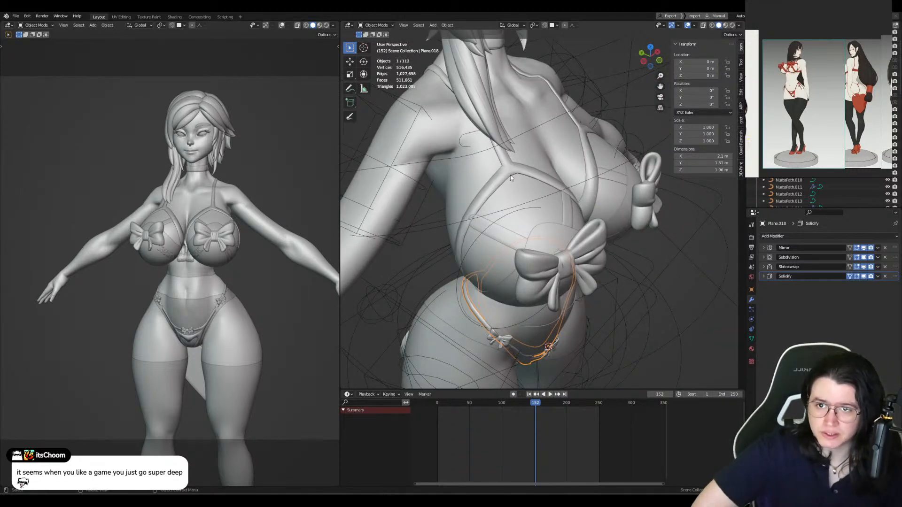
middle_drag(721, 213, 650, 193)
scroll(651, 192, down, 5)
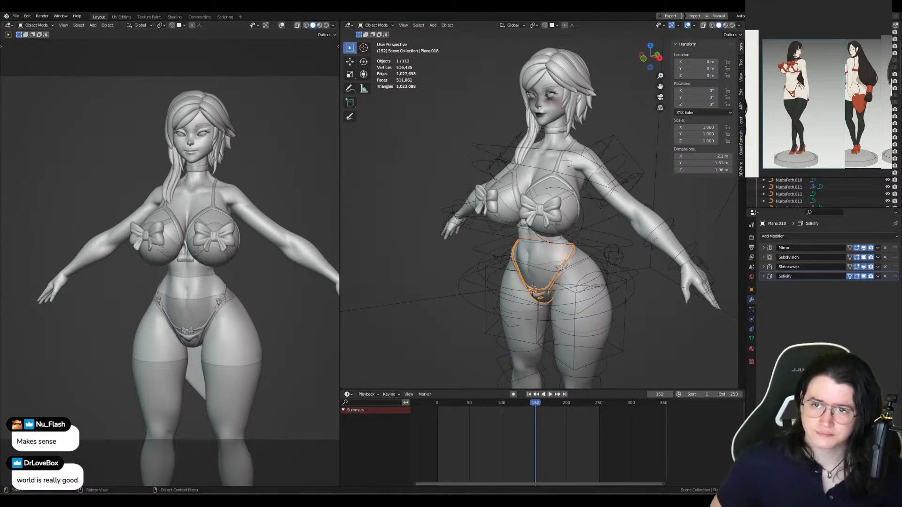
middle_drag(559, 226, 562, 161)
scroll(563, 214, up, 4)
scroll(564, 214, up, 1)
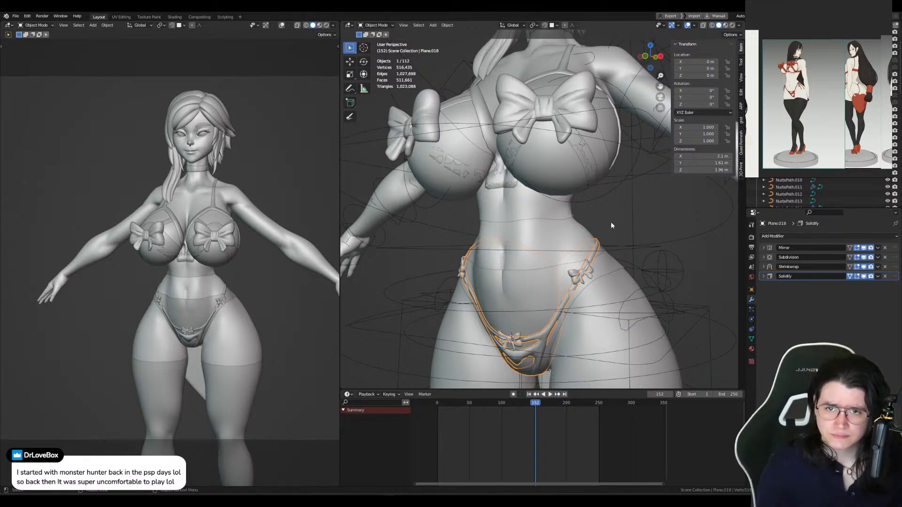
middle_drag(611, 233, 415, 258)
scroll(629, 238, down, 2)
scroll(550, 211, up, 4)
middle_drag(551, 212, 564, 179)
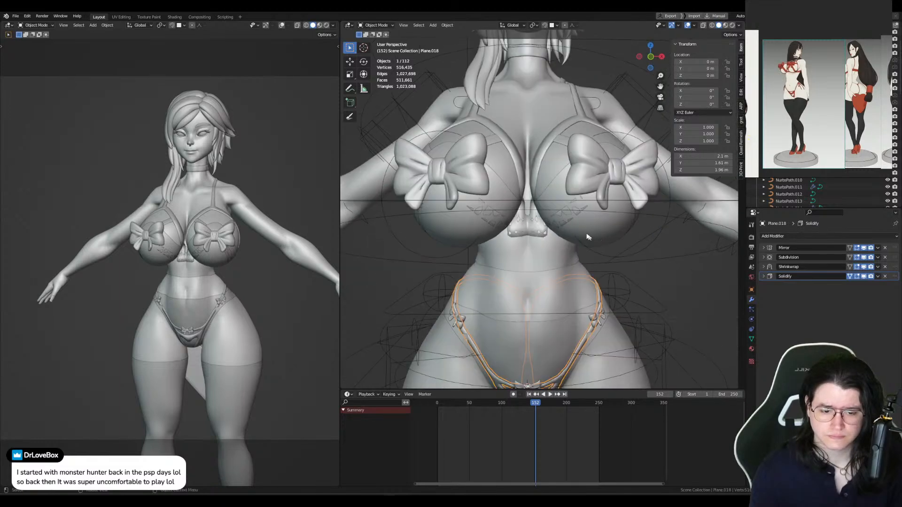
Step: Duplicate the bikini top's strap piece and the body in place, and isolate the two copies in local view
click(555, 168)
click(534, 212)
click(527, 236)
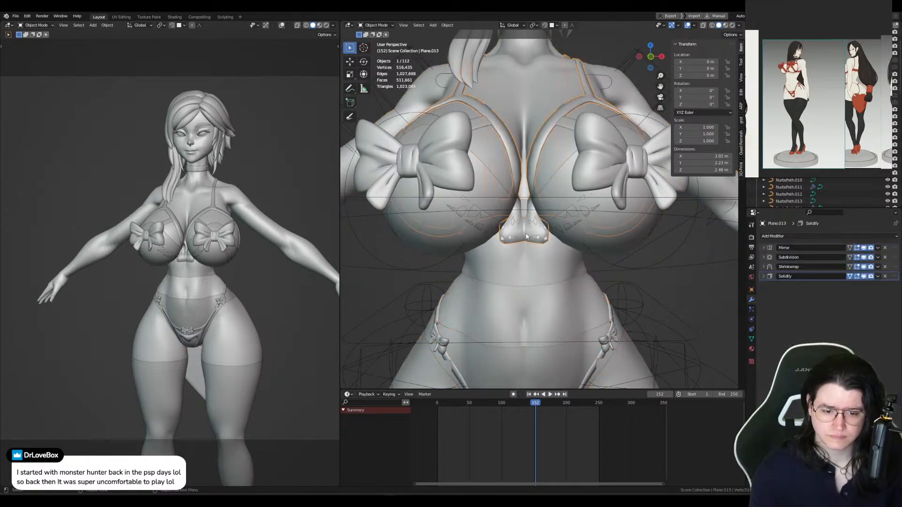
shift+click(530, 103)
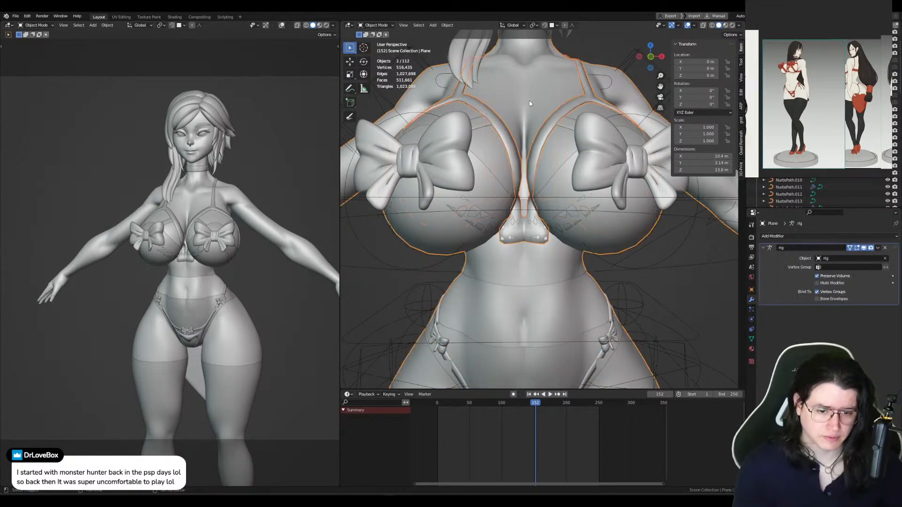
key(shift+d)
key(Escape)
key(slash)
scroll(535, 111, up, 6)
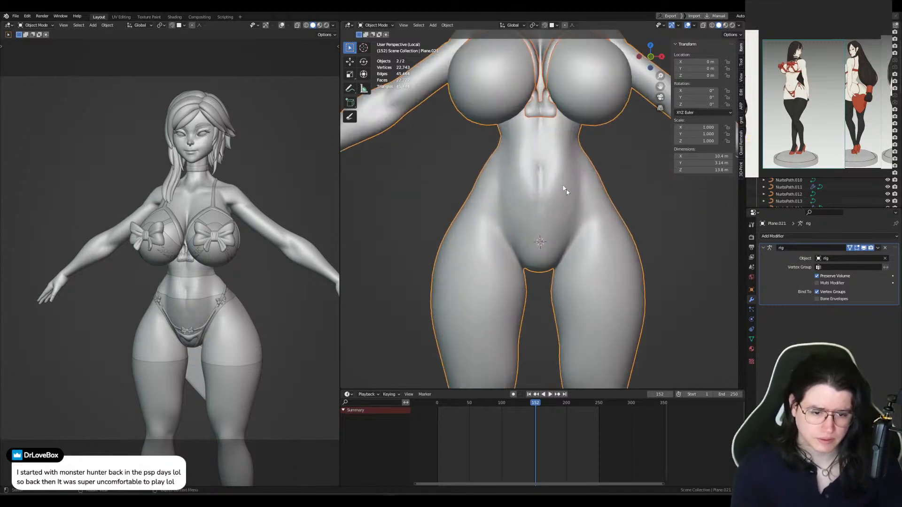
Step: Expand the Shrinkwrap modifier of the copied strap piece and examine how the straps lie on the body copy
click(543, 119)
scroll(563, 191, down, 4)
click(838, 266)
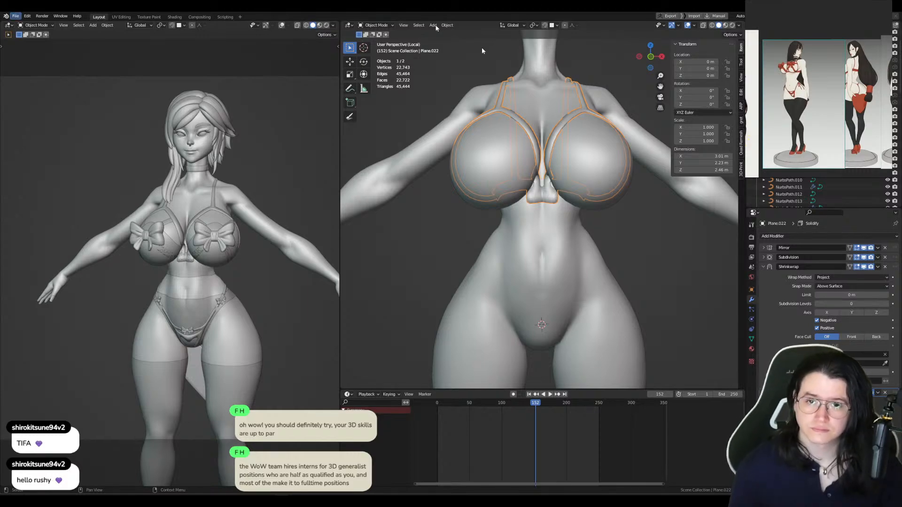
middle_drag(530, 200, 505, 208)
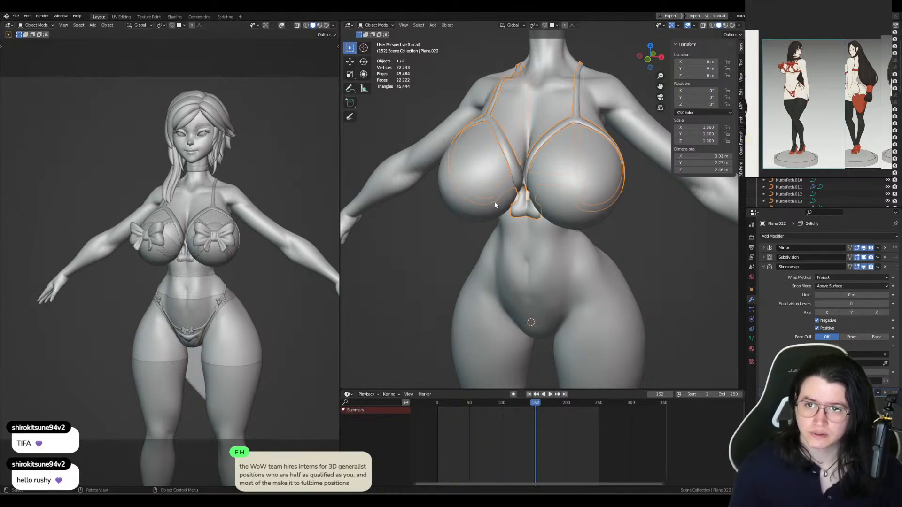
middle_drag(487, 208, 452, 210)
click(507, 179)
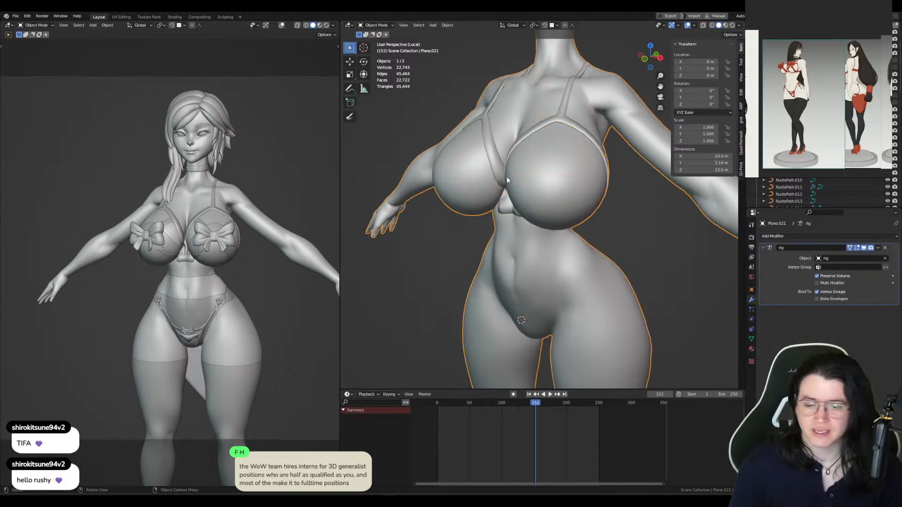
click(494, 172)
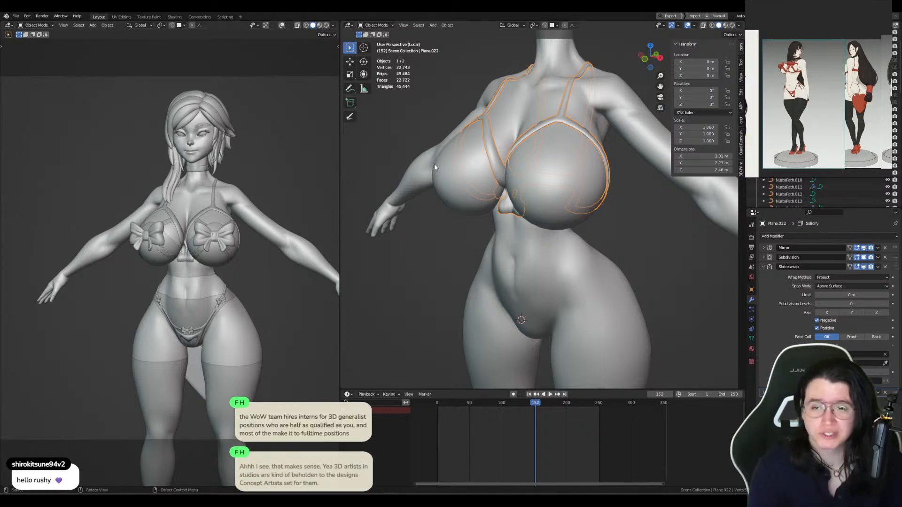
middle_drag(473, 195, 543, 205)
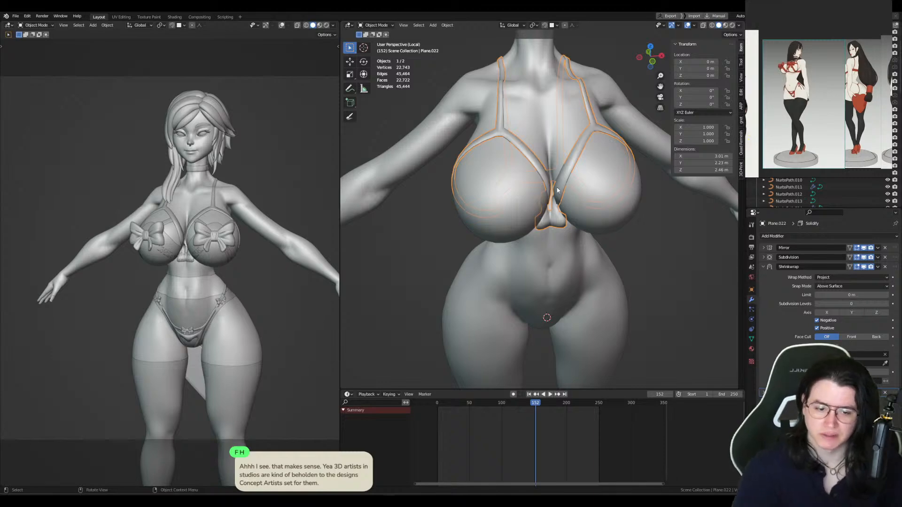
middle_drag(595, 162, 565, 159)
scroll(568, 148, up, 5)
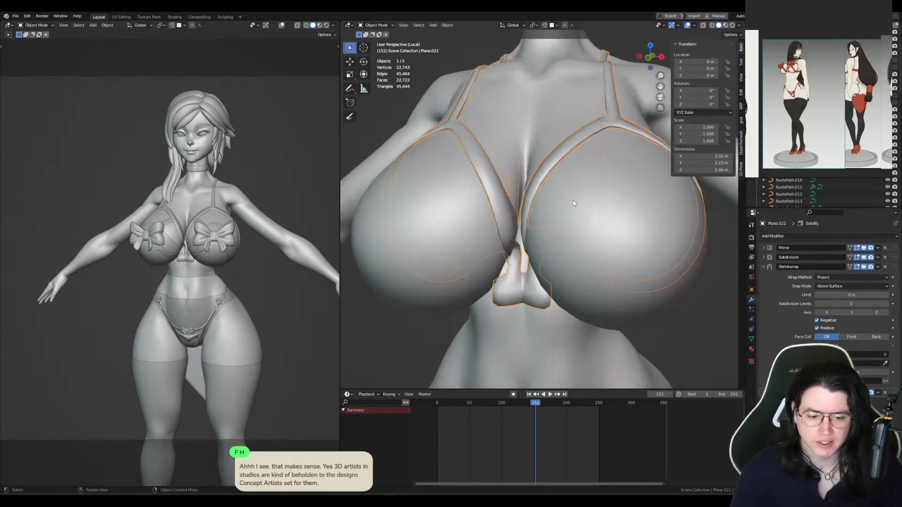
Step: In the body copy's mesh, delete the face loops on both sides that border the breasts just above the cup straps
click(575, 199)
key(Tab)
middle_drag(576, 200, 573, 224)
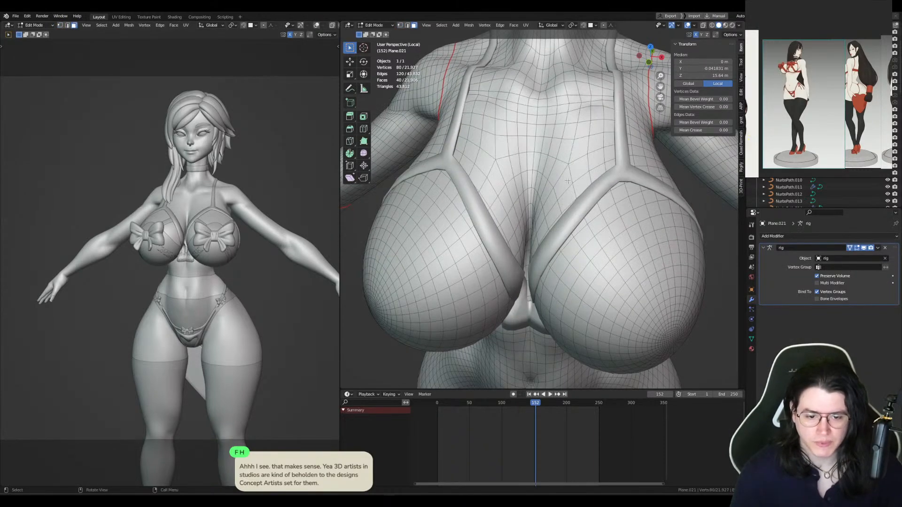
alt+click(568, 181)
alt+shift+click(489, 169)
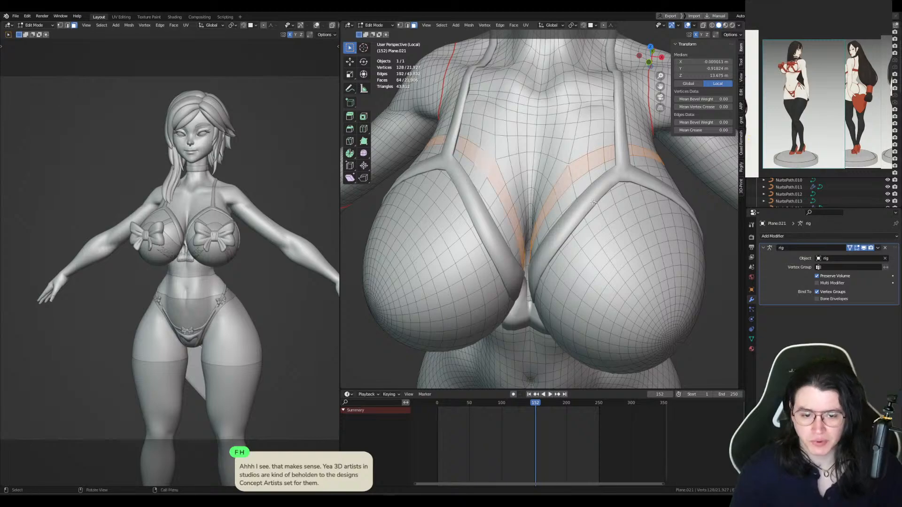
middle_drag(490, 170, 583, 148)
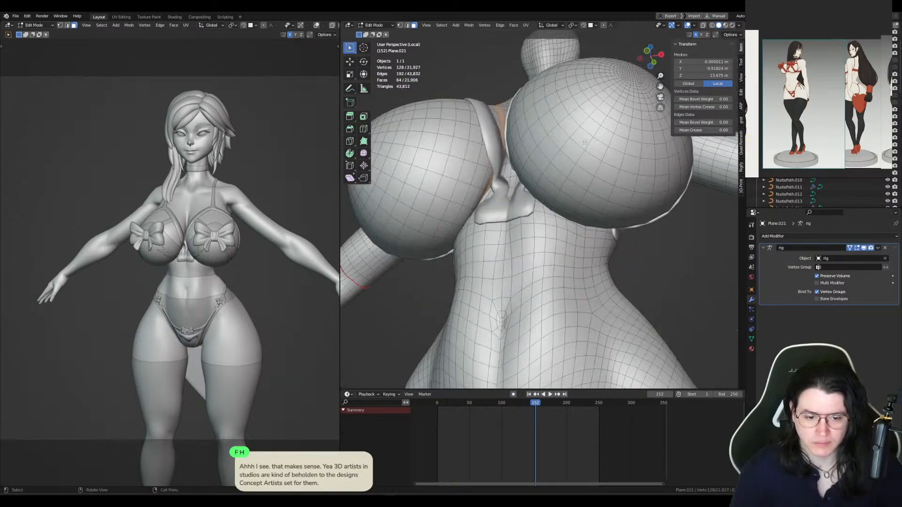
key(x)
click(584, 148)
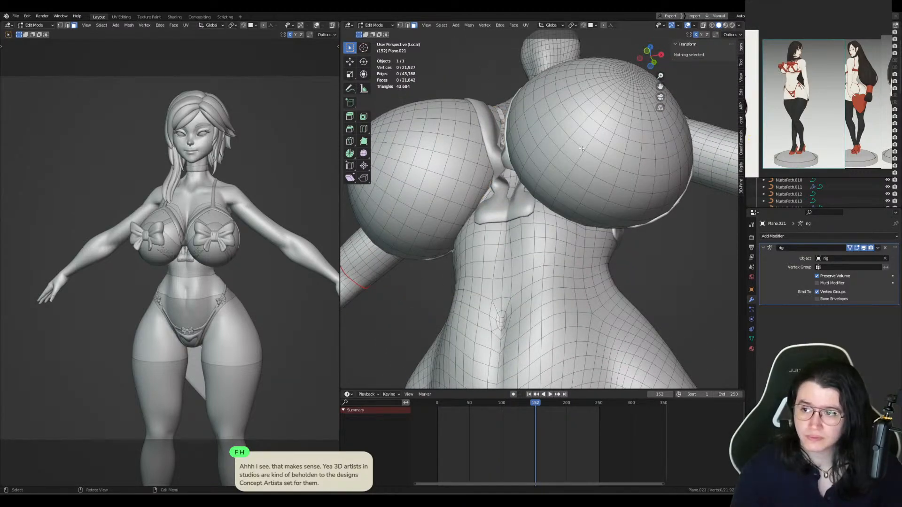
Step: Delete both breast islands from the body copy's mesh, selecting each one as a linked piece
click(591, 189)
middle_drag(591, 184, 572, 210)
shift+click(443, 180)
key(ctrl+l)
key(x)
click(439, 178)
key(Tab)
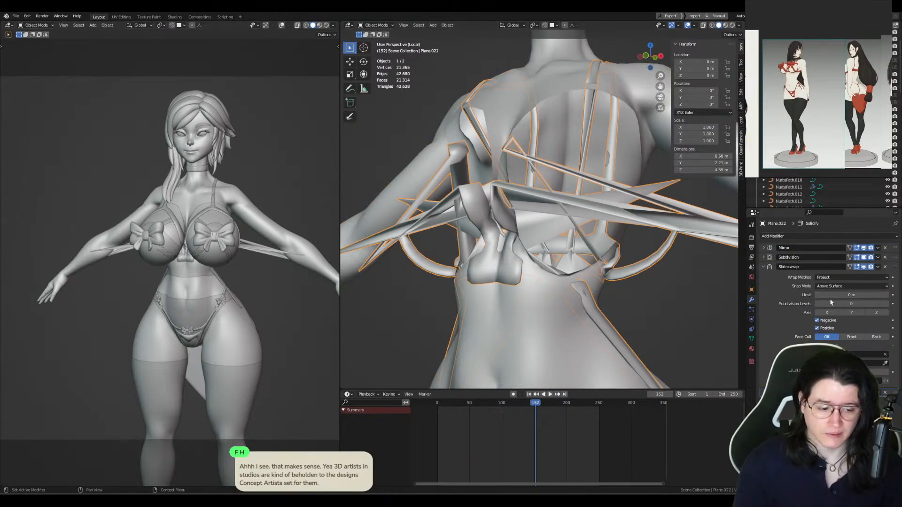
Step: Examine the strap copy's distorted wrap on the body copy and its Shrinkwrap modifier settings
middle_drag(590, 269, 599, 271)
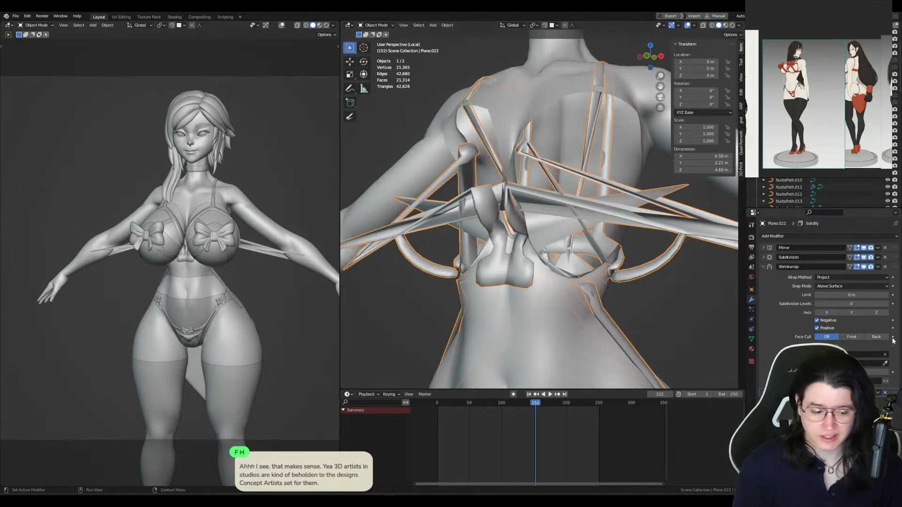
click(764, 267)
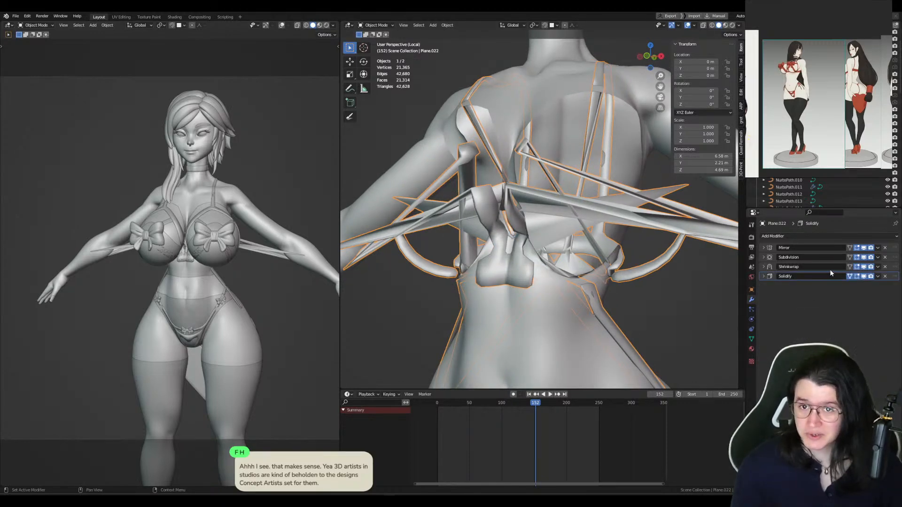
click(763, 267)
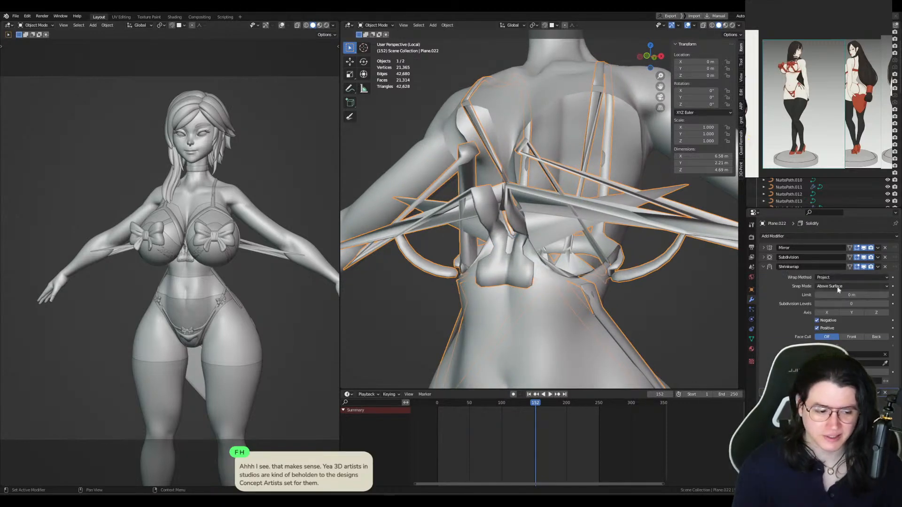
click(886, 355)
click(885, 354)
click(536, 329)
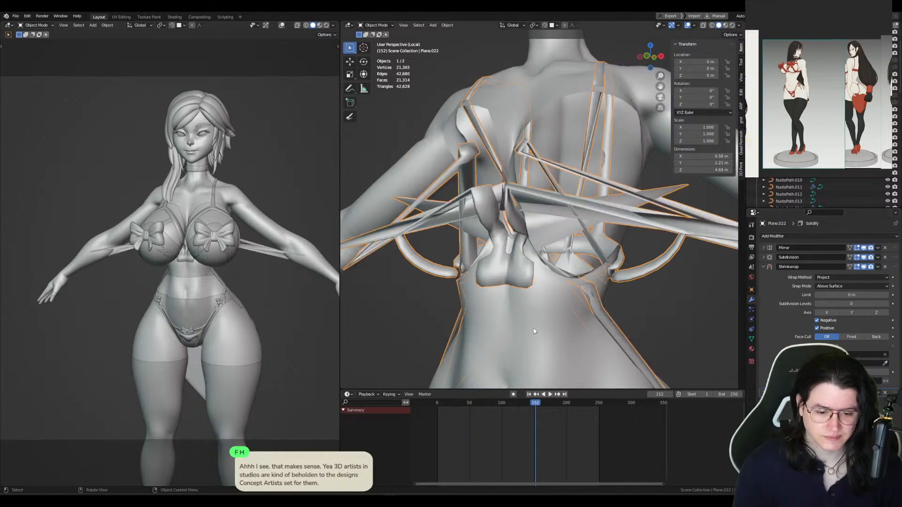
Step: In the strap copy's mesh, delete the face at the side where the cup strap meets the underbust band
key(Tab)
click(518, 273)
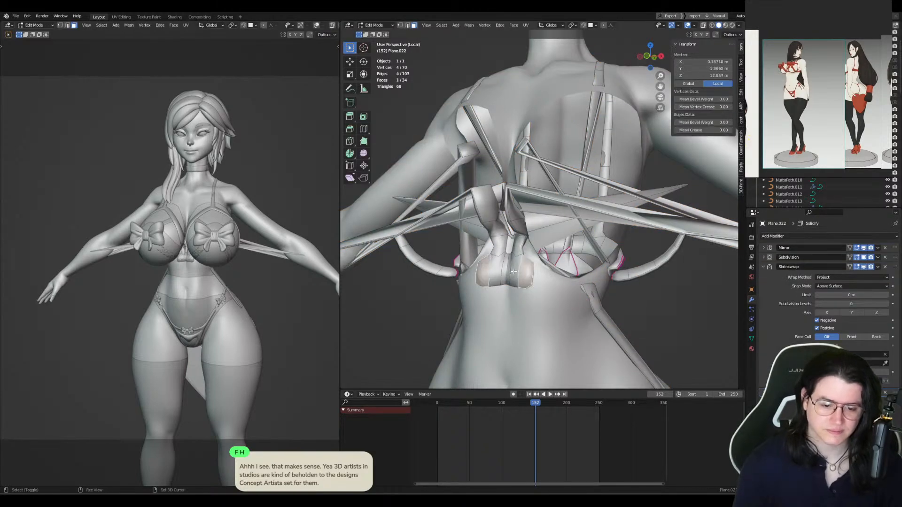
key(ctrl+l)
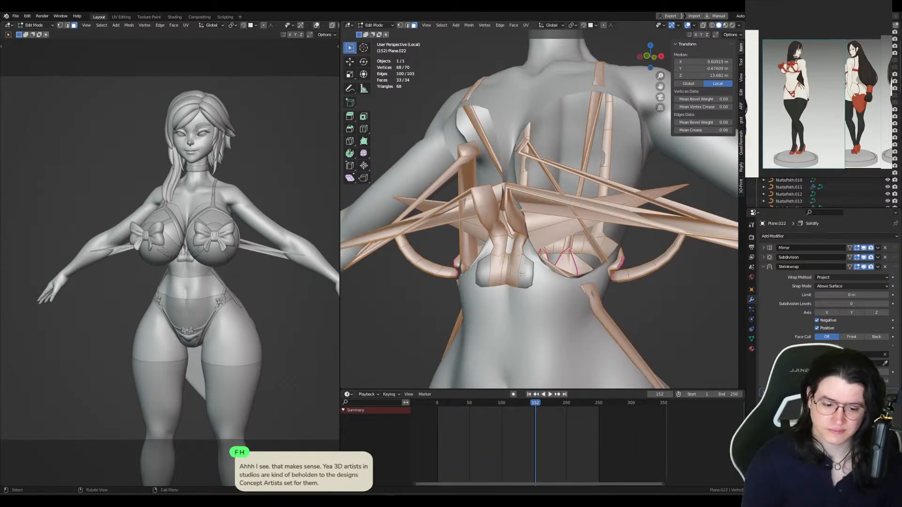
key(x)
key(Escape)
middle_drag(523, 277, 435, 270)
click(502, 254)
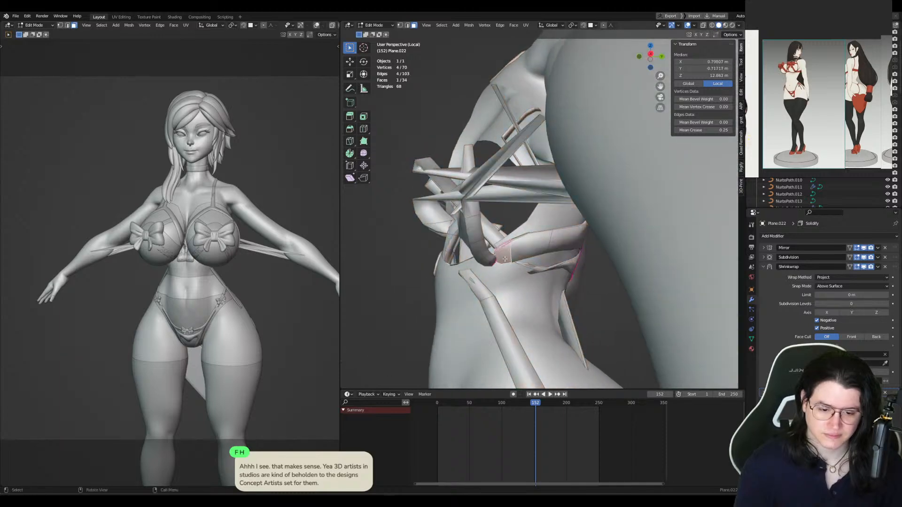
click(492, 260)
key(x)
click(491, 261)
Step: Delete the remaining side and back faces that connect the underbust band to the cup and shoulder straps
click(503, 254)
middle_drag(502, 254, 449, 252)
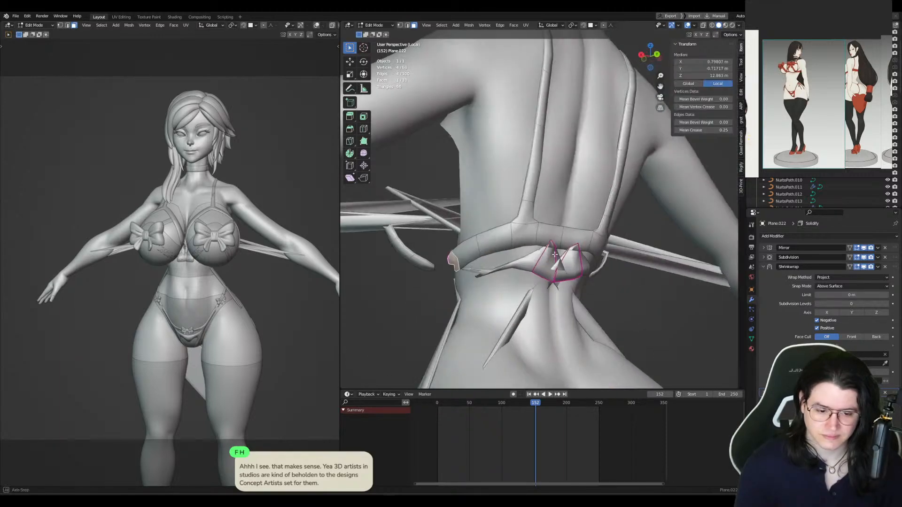
key(x)
click(530, 217)
middle_drag(530, 217, 441, 235)
click(516, 215)
key(x)
click(515, 215)
Step: Keep only the front and back underbust band pieces by deleting all other linked strap faces
click(513, 235)
click(554, 235)
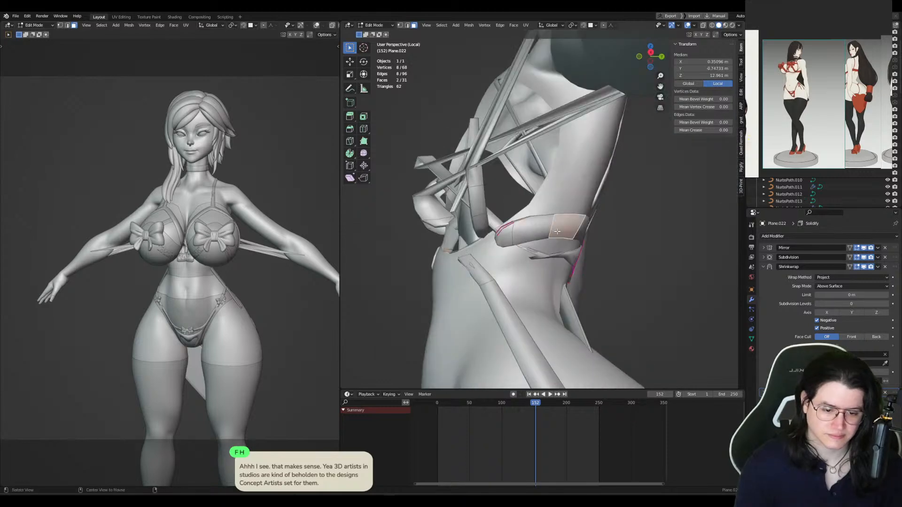
key(ctrl+l)
key(ctrl+i)
key(x)
click(553, 236)
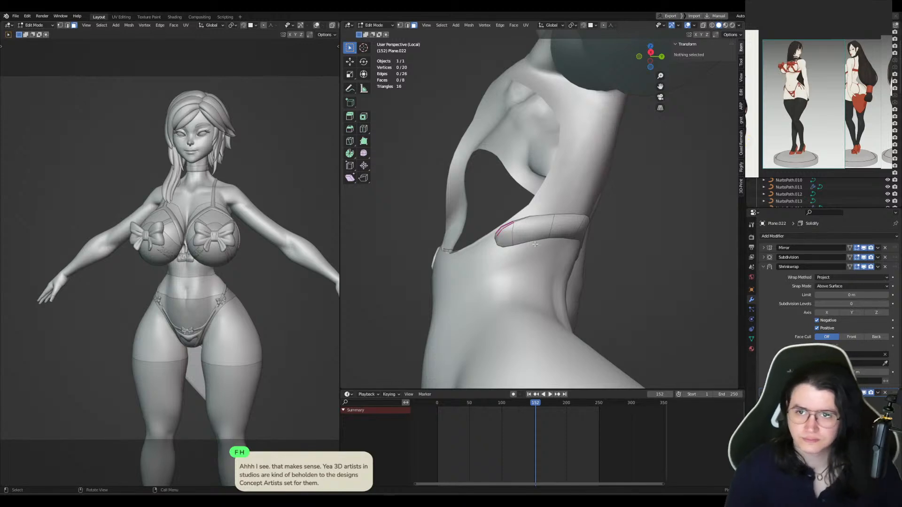
Step: Dissolve the inner cross edge beside the centre of the front band piece
middle_drag(535, 244, 570, 274)
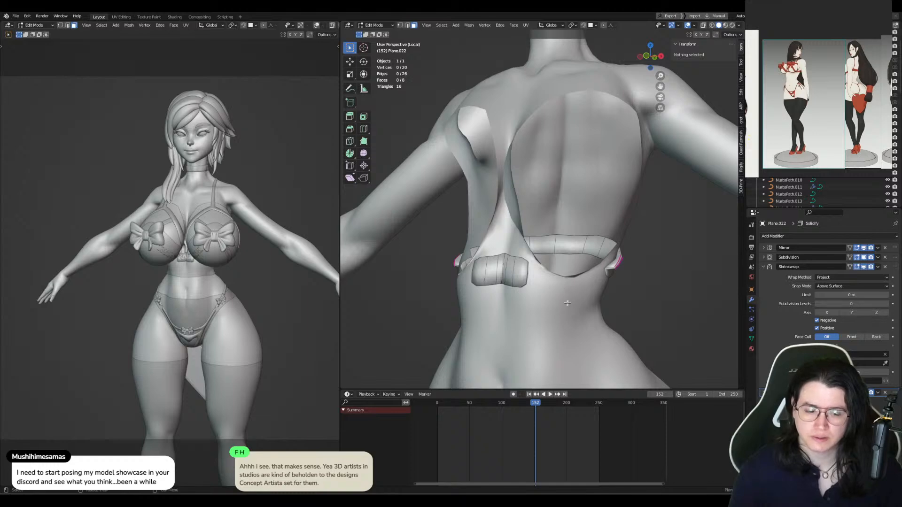
mouse_move(520, 279)
middle_down()
mouse_move(550, 288)
mouse_move(528, 291)
middle_up()
key(2)
click(527, 292)
key(ctrl+x)
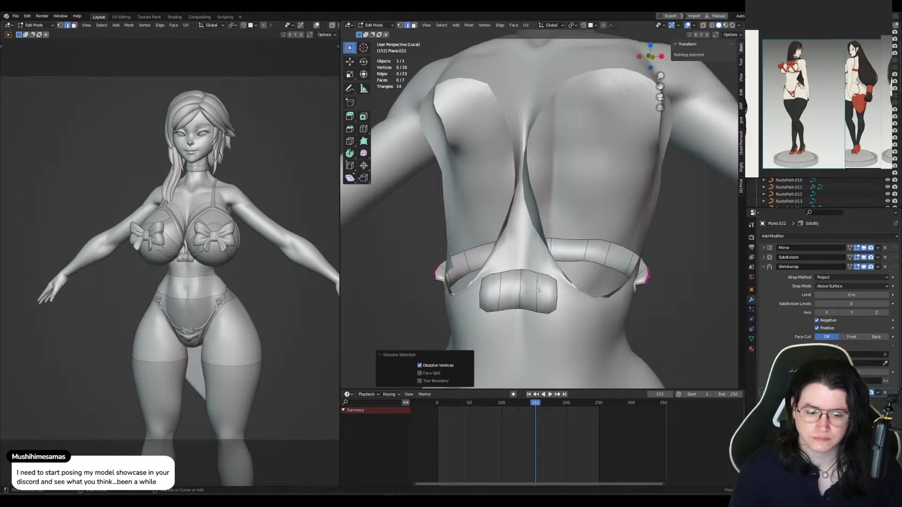
click(537, 291)
mouse_move(538, 290)
middle_down()
mouse_move(577, 290)
mouse_move(558, 291)
middle_up()
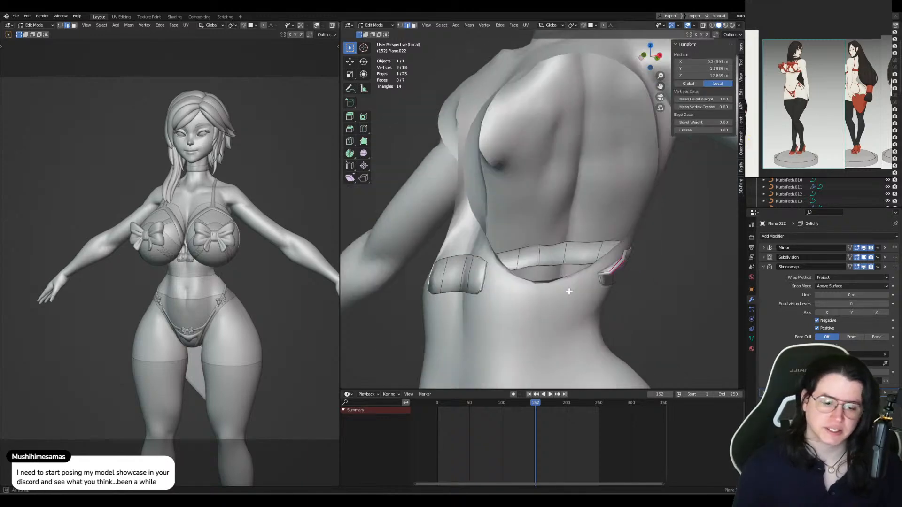
Step: Sculpt the body copy with the Grab brush at 158 px radius, pulling the cut edge below the breast opening upward
key(ctrl+Tab)
key(g)
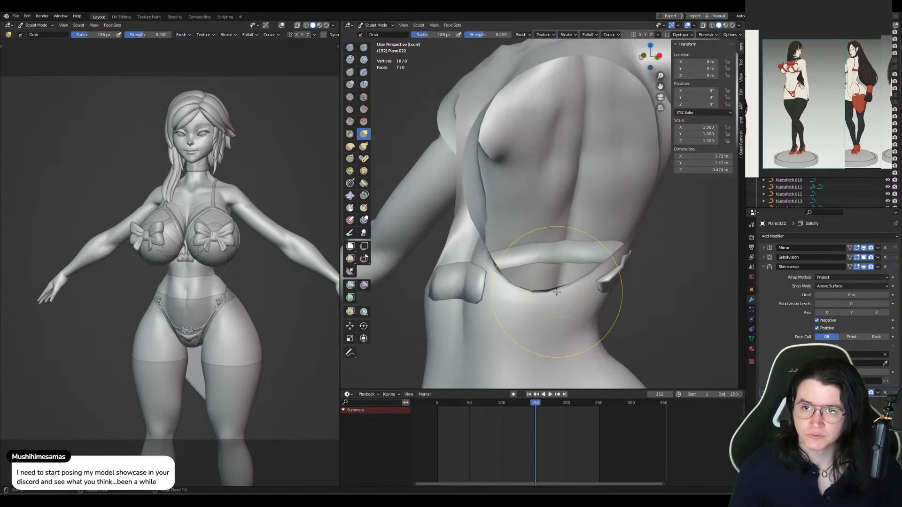
key(alt+q)
key(f)
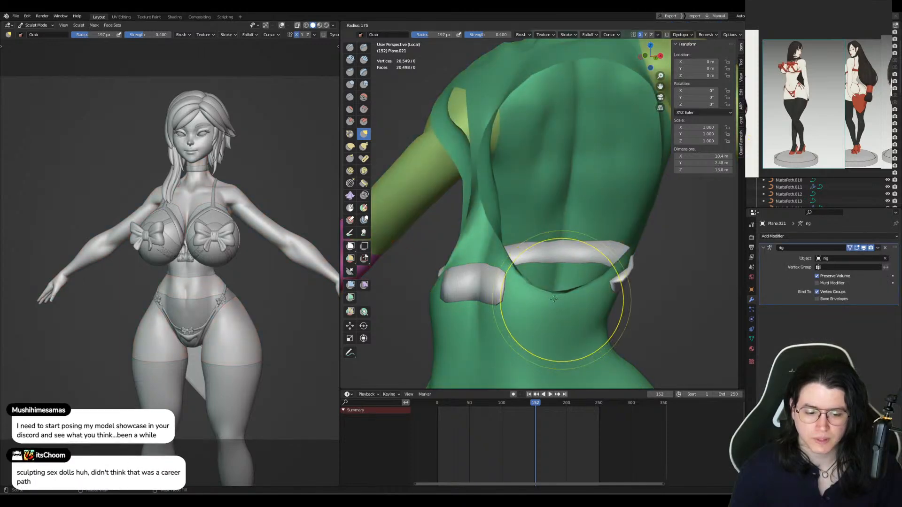
click(548, 299)
middle_drag(549, 299, 556, 299)
drag(555, 297, 563, 285)
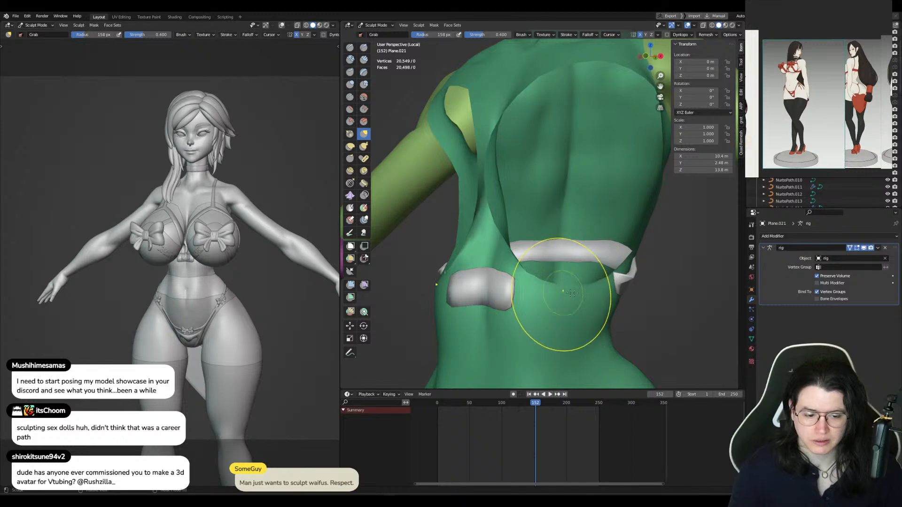
middle_drag(573, 293, 552, 289)
key(ctrl+Tab)
Step: In the strap copy's mesh, reposition two vertices at the side end of the back band to reshape its end
click(495, 290)
click(576, 289)
key(Tab)
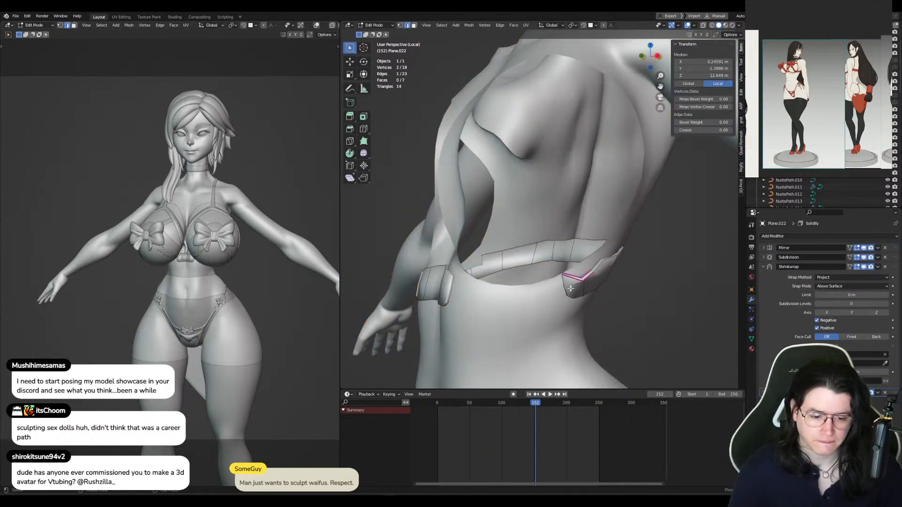
key(1)
click(574, 289)
key(g)
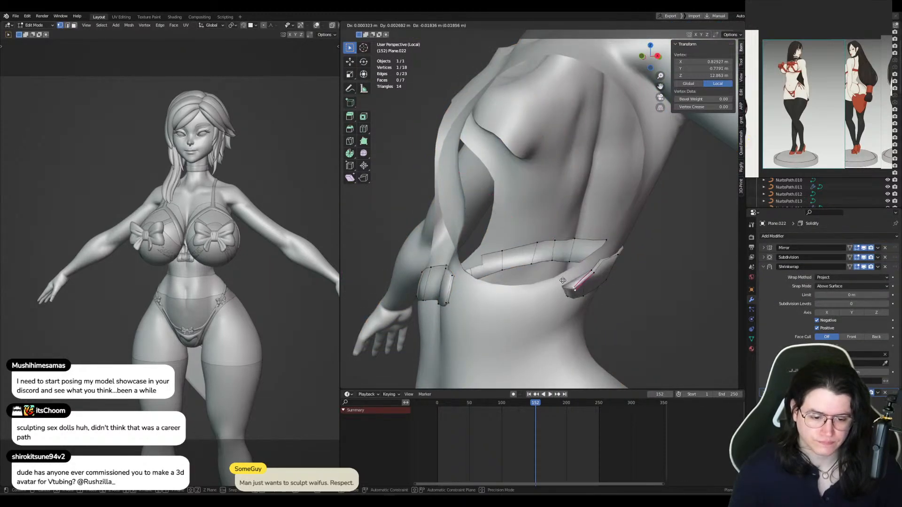
click(563, 281)
middle_drag(569, 220, 588, 190)
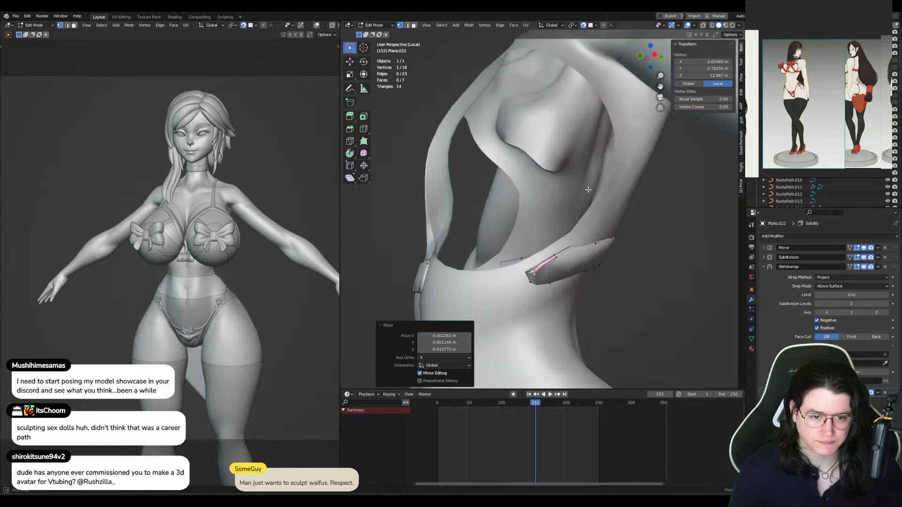
click(533, 283)
key(g)
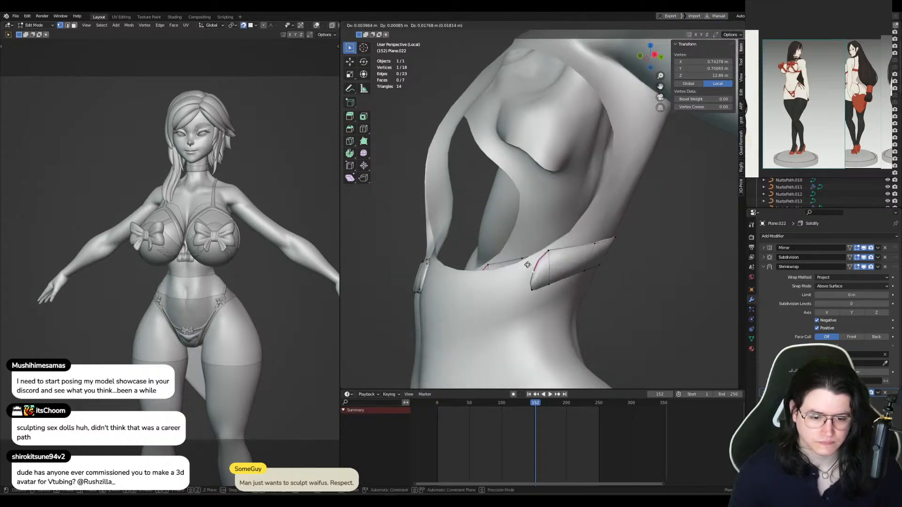
click(528, 265)
middle_drag(528, 265, 498, 279)
Step: Extrude the outer edge of the front band piece along the ribcage and rotate it about 34°
key(alt+a)
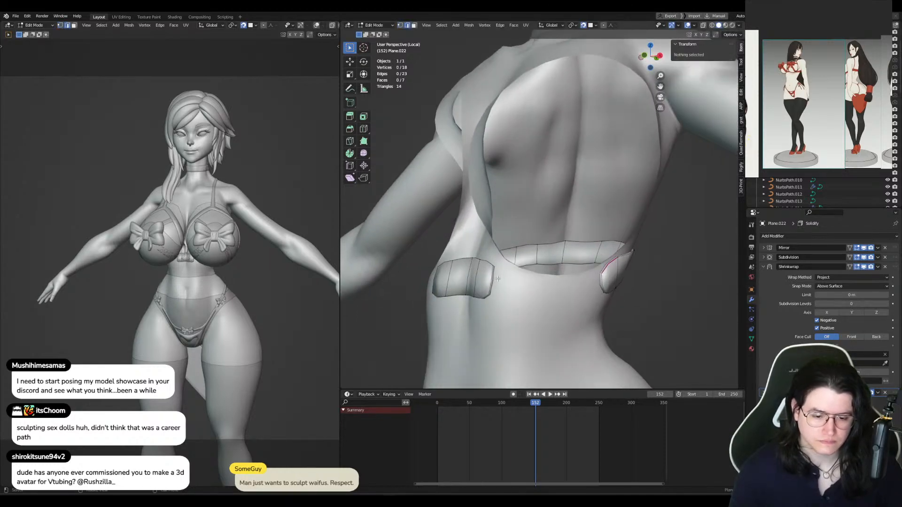
click(498, 279)
key(e)
click(528, 285)
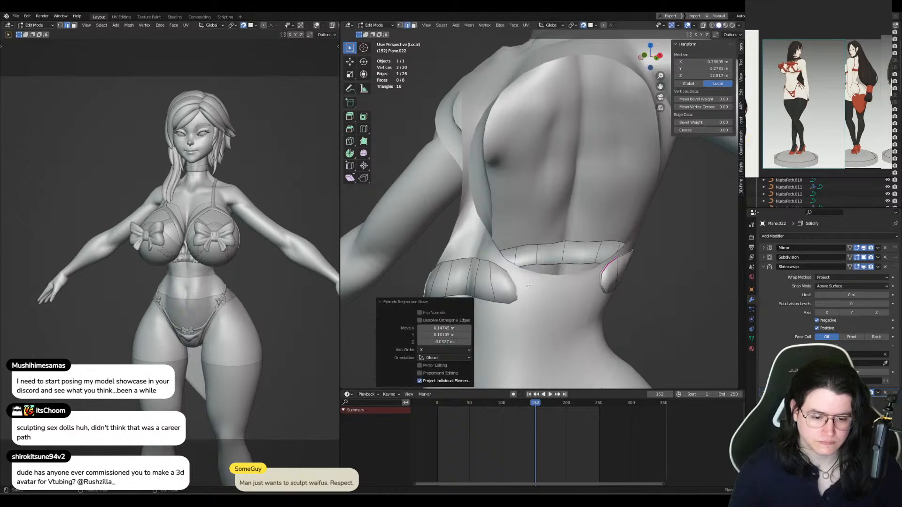
key(r)
click(531, 288)
key(e)
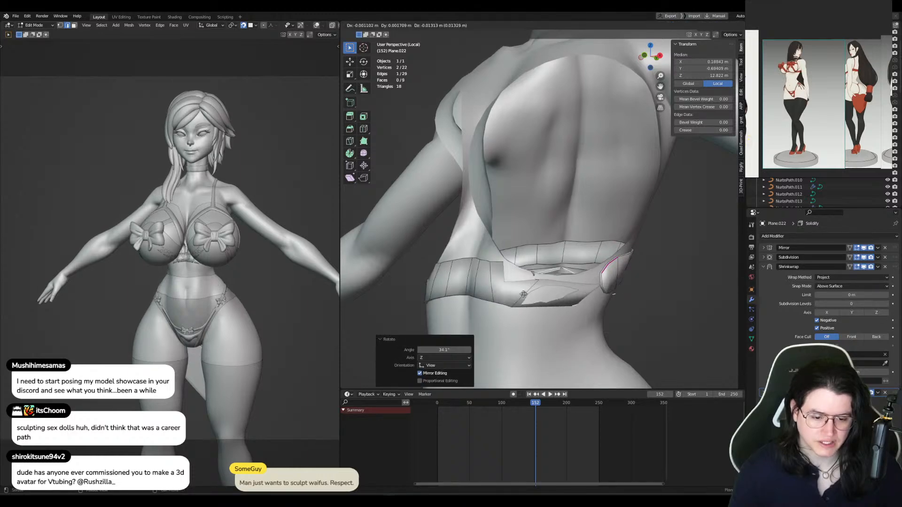
click(518, 290)
key(ctrl+z)
key(1)
click(491, 265)
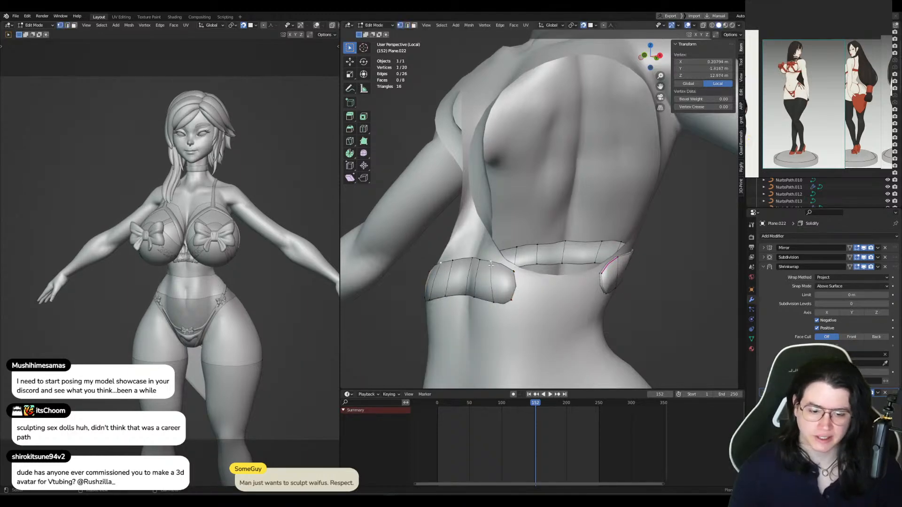
key(g)
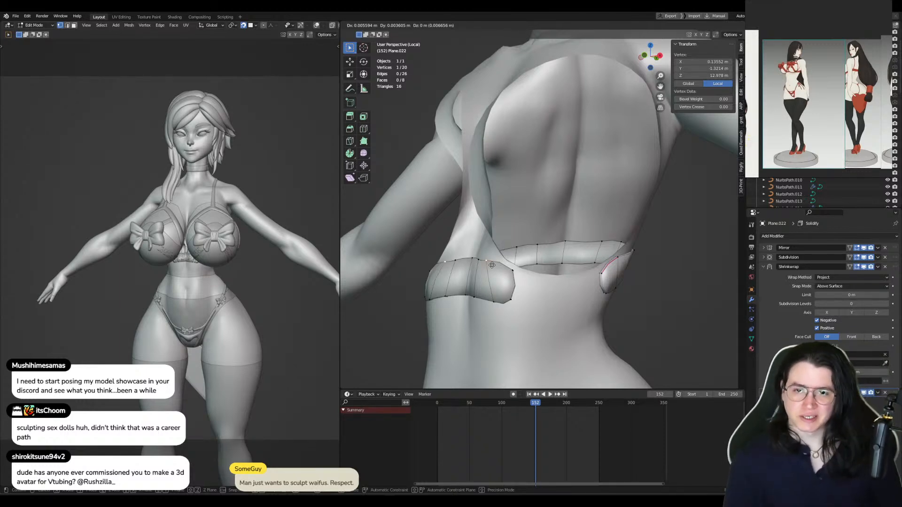
click(526, 263)
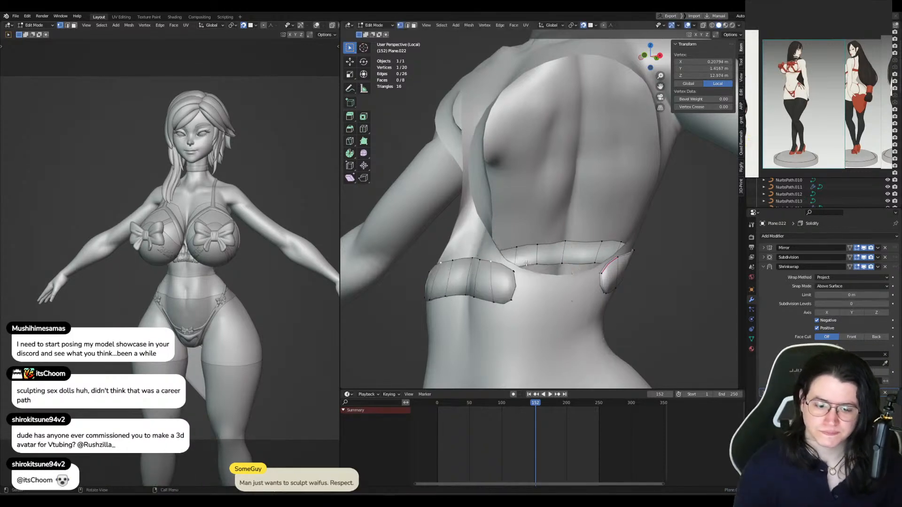
Step: Dissolve the cross edge just before the extruded end of the front band piece
middle_drag(527, 263, 554, 266)
key(2)
click(523, 271)
key(ctrl+x)
Step: Nudge the front band's top centre, upper and outer end vertices to even out its outline under the bust
key(1)
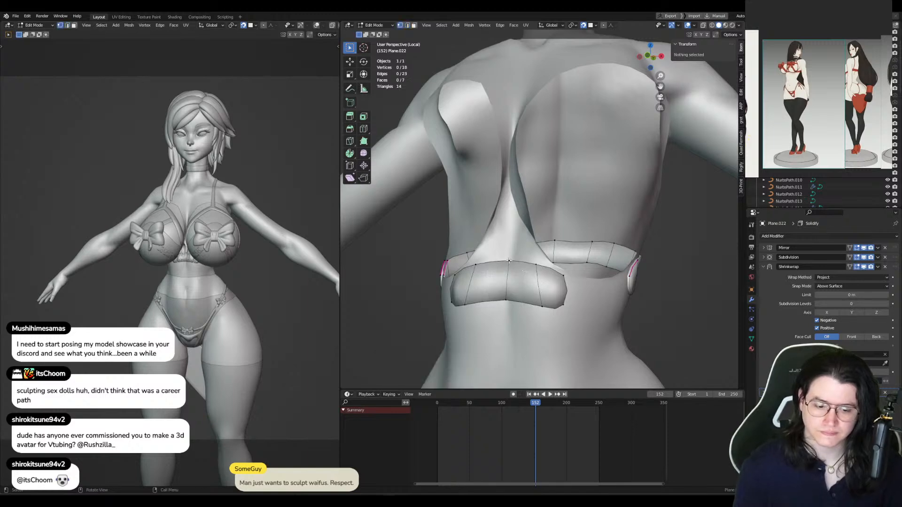
drag(509, 261, 510, 264)
click(539, 266)
key(g)
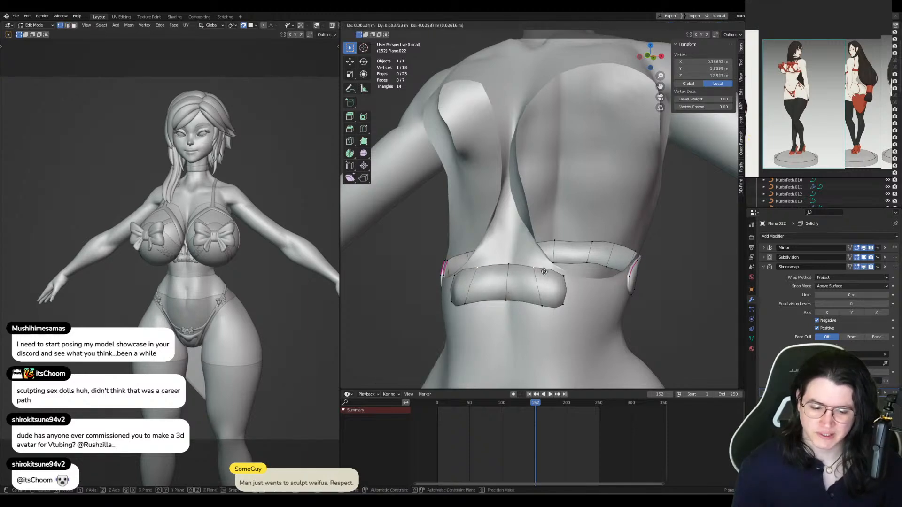
click(536, 272)
click(567, 278)
key(g)
click(568, 281)
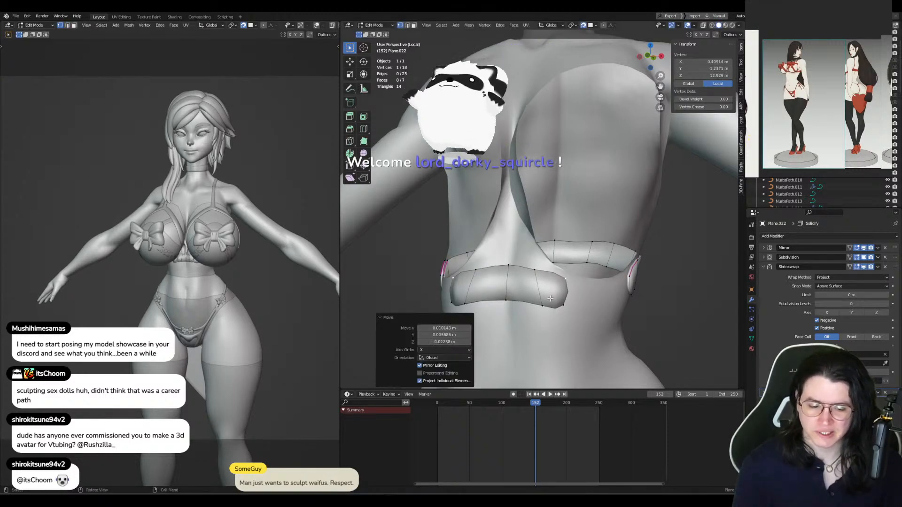
click(544, 306)
key(g)
click(531, 301)
Step: Extrude the front band's end edge around the side of the ribcage, undoing the small follow-up moves
middle_drag(534, 300, 518, 289)
key(2)
click(498, 292)
key(e)
click(541, 291)
key(g)
click(518, 289)
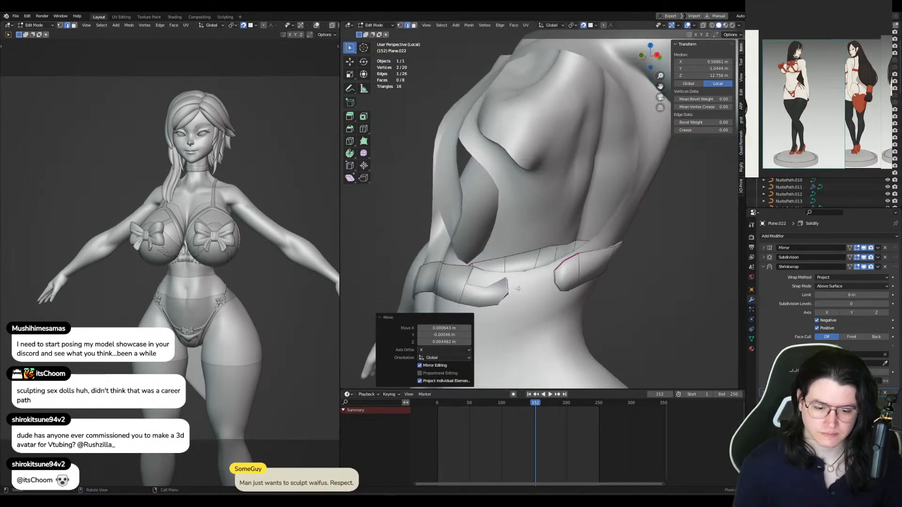
key(ctrl+z)
key(ctrl+z)
Step: Pull the body copy's surface upward beneath the breast opening behind the front band with the Grab brush
key(Tab)
click(520, 306)
key(ctrl+Tab)
middle_drag(514, 331, 541, 326)
key(f)
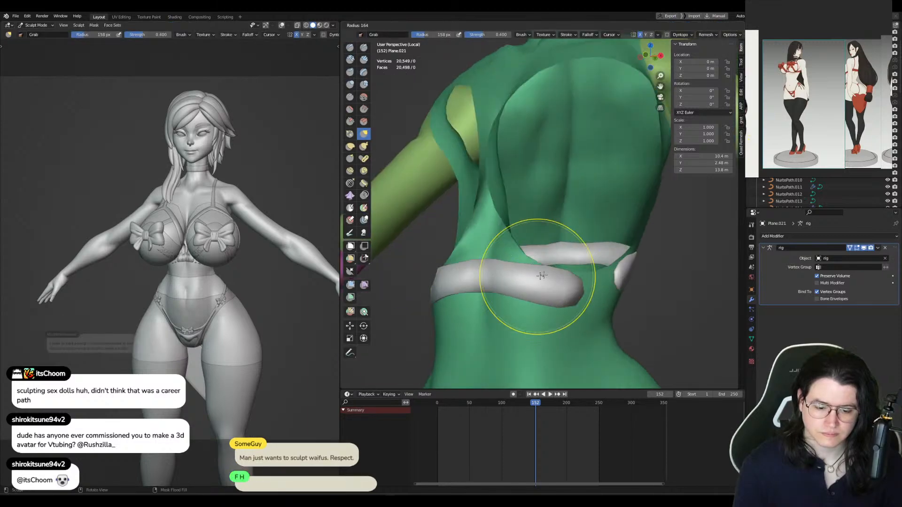
click(611, 278)
drag(548, 276, 564, 267)
key(ctrl+Tab)
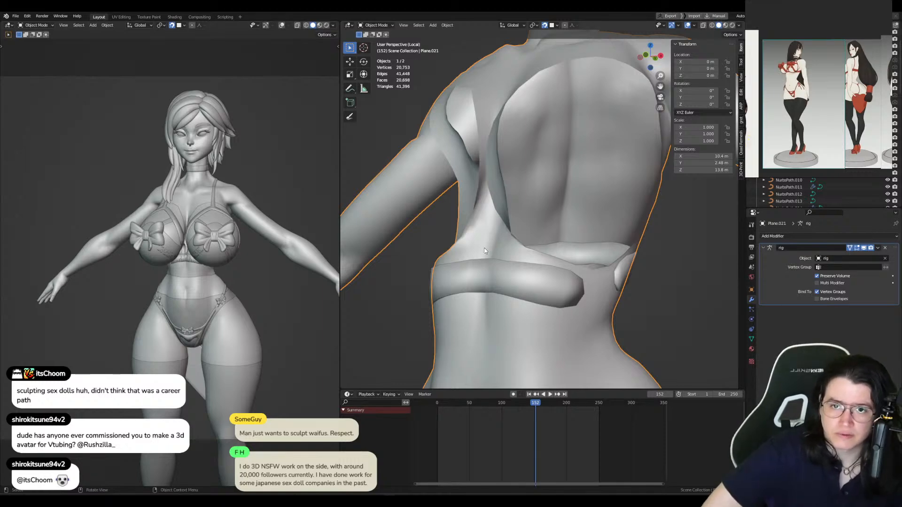
Step: In the strap copy's mesh, bridge the facing end edges of the front and back bands with a face
middle_drag(577, 260, 531, 274)
click(545, 290)
key(Tab)
shift+click(534, 276)
key(f)
Step: Shift the upper vertex at the side joint of the underbust band and dissolve the surplus cross edge there
key(1)
click(515, 275)
key(g)
click(519, 276)
click(543, 277)
key(2)
click(543, 275)
key(ctrl+x)
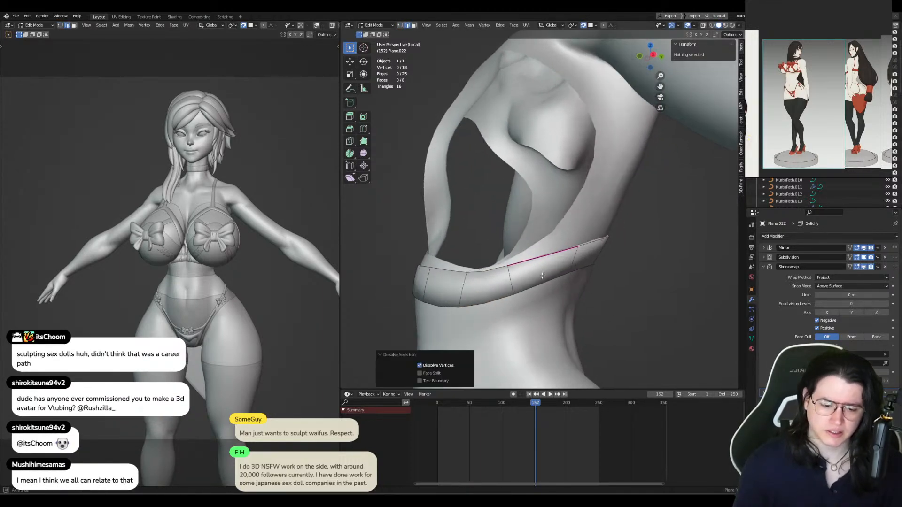
Step: Adjust two upper-edge vertices on the side and front of the joined band to smooth its curve
key(1)
click(510, 267)
key(g)
click(507, 265)
click(463, 273)
key(g)
click(460, 274)
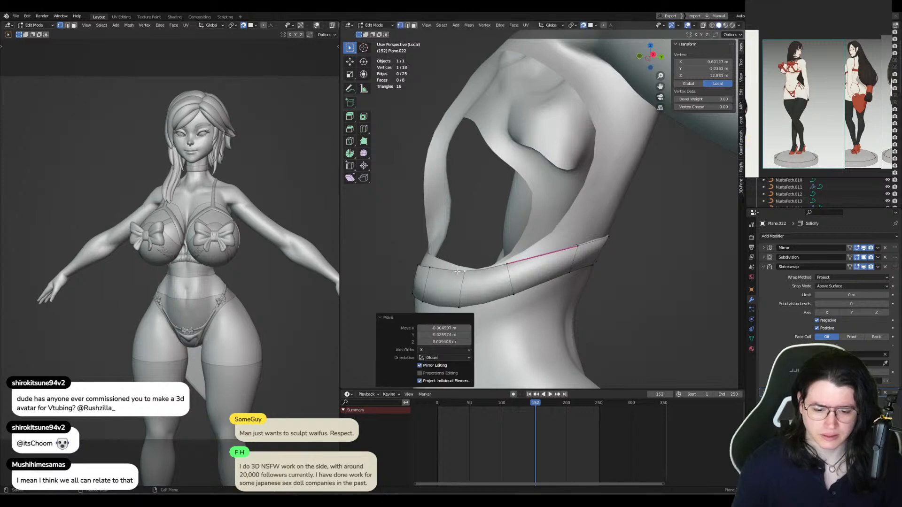
Step: Reposition three lower-edge vertices of the underbust band: one on the side, one at the front centre and one beside it
middle_drag(457, 273, 521, 279)
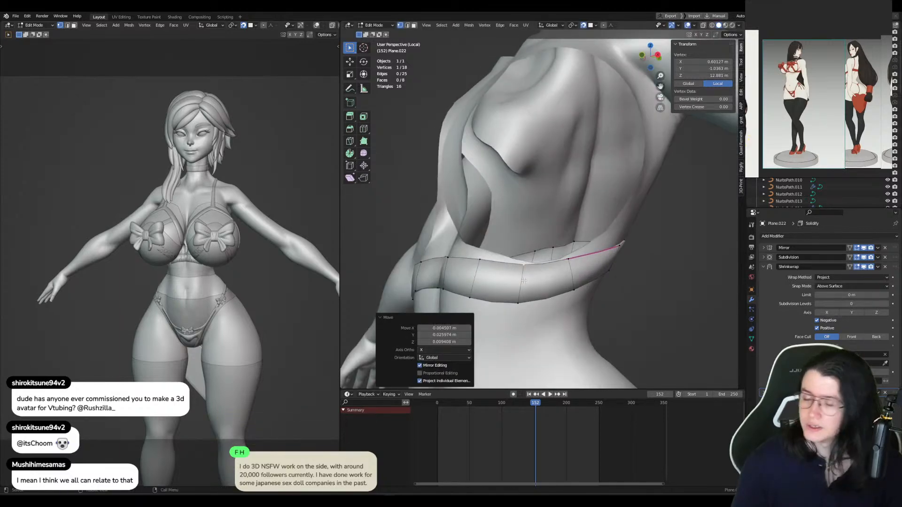
key(g)
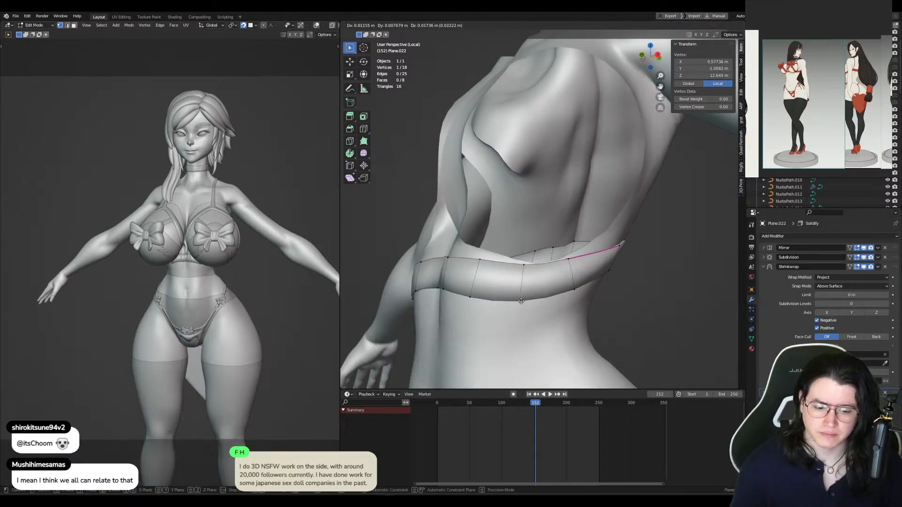
click(519, 305)
middle_drag(519, 305, 528, 295)
click(504, 280)
key(g)
click(505, 279)
click(532, 282)
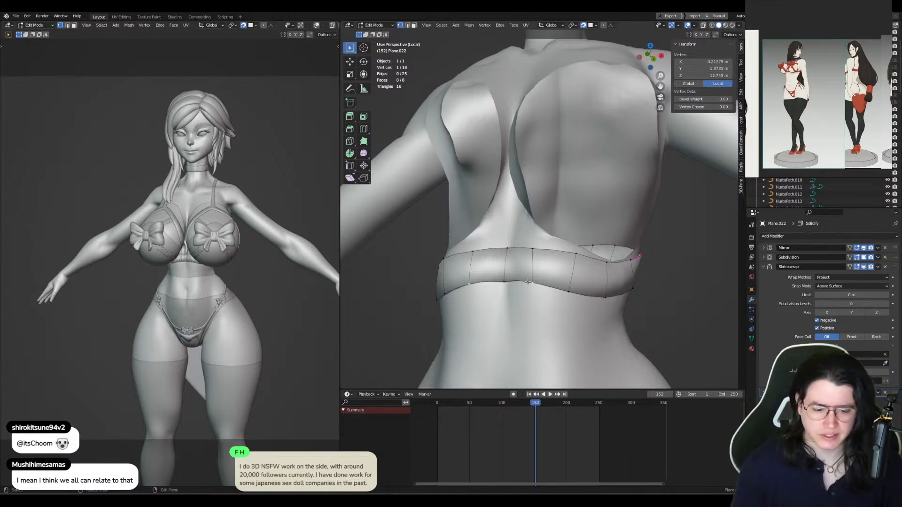
key(g)
click(531, 280)
Step: Even out the band's front upper edge by moving the centre vertex and the vertex beside it
click(534, 249)
key(g)
click(543, 243)
key(g)
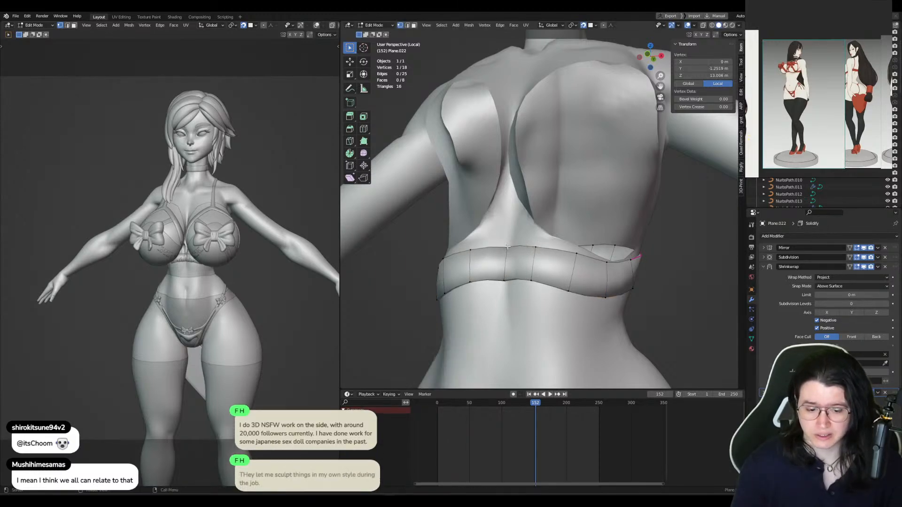
click(546, 250)
Step: Nudge three more lower-edge vertices across the front of the band to even out its curve
click(568, 290)
key(g)
click(568, 287)
mouse_move(568, 287)
middle_down()
mouse_move(471, 279)
mouse_move(584, 280)
middle_up()
click(486, 296)
key(g)
click(489, 293)
click(508, 284)
key(g)
click(507, 287)
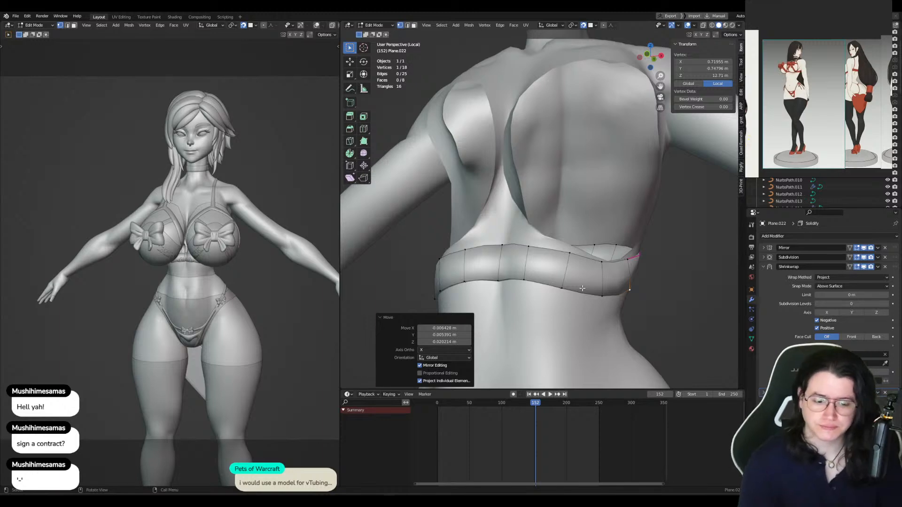
Step: Adjust the lower-edge vertices where the band wraps around the side of the torso
mouse_move(582, 288)
middle_down()
mouse_move(568, 289)
mouse_move(596, 301)
mouse_move(569, 289)
middle_up()
click(565, 290)
key(g)
click(577, 293)
click(593, 301)
key(g)
click(579, 297)
click(584, 290)
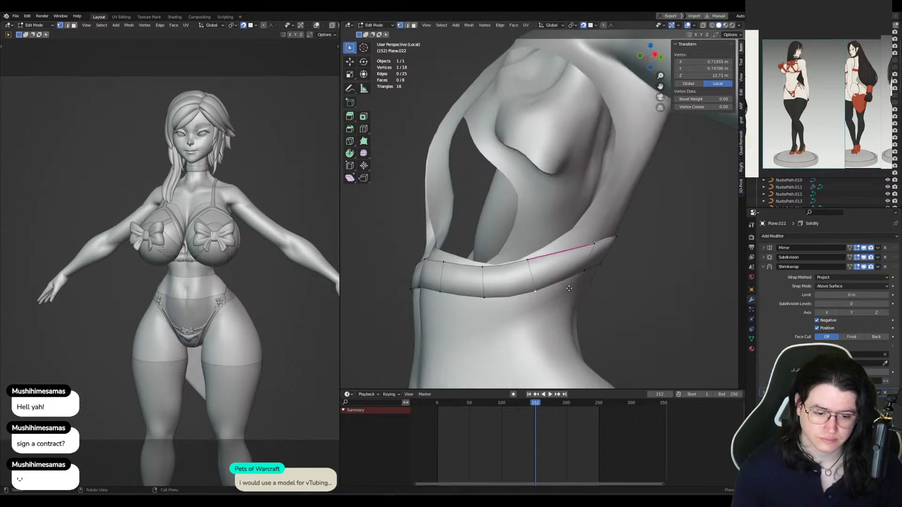
key(g)
click(573, 289)
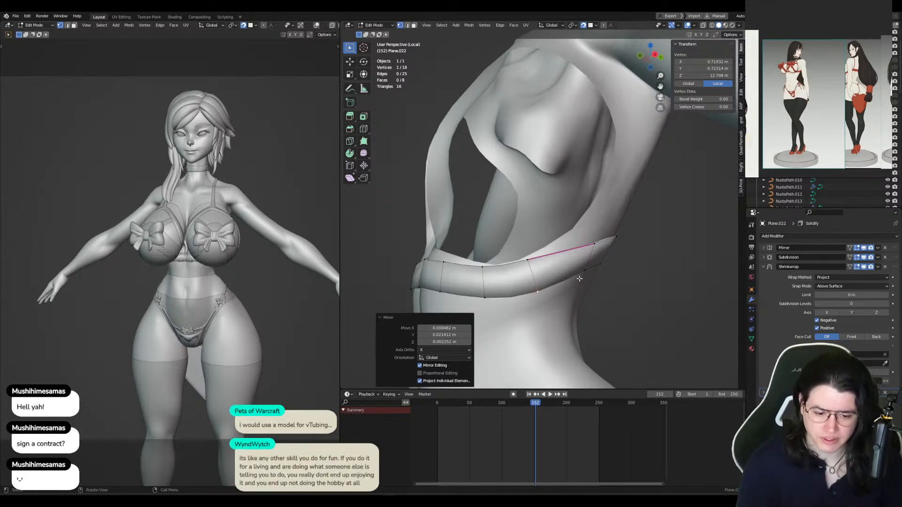
Step: Shift the cross edge where the band wraps from the side to the back and save the file
middle_drag(580, 280, 485, 268)
click(483, 263)
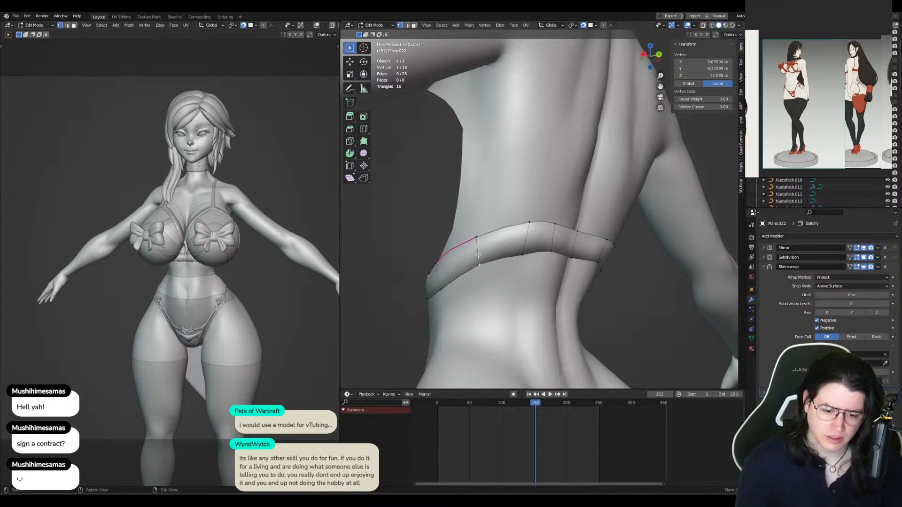
key(2)
click(478, 250)
key(g)
click(482, 257)
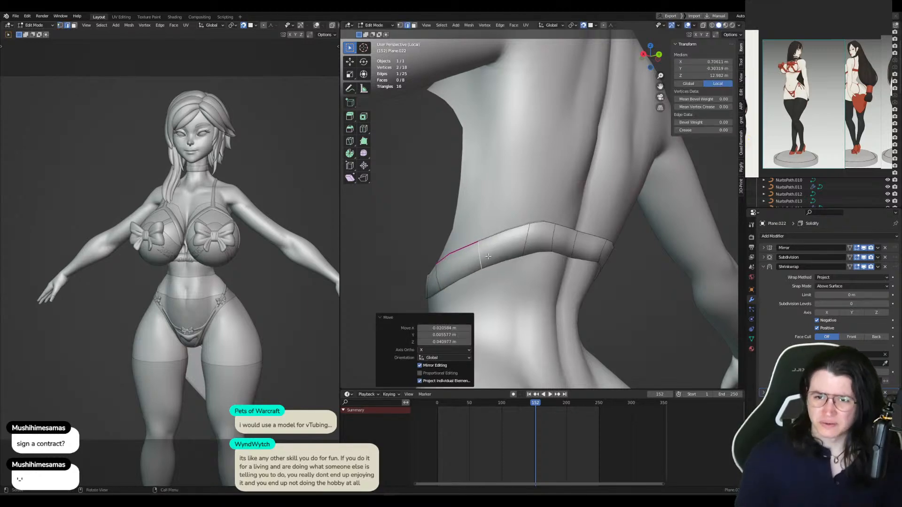
middle_drag(486, 253, 576, 260)
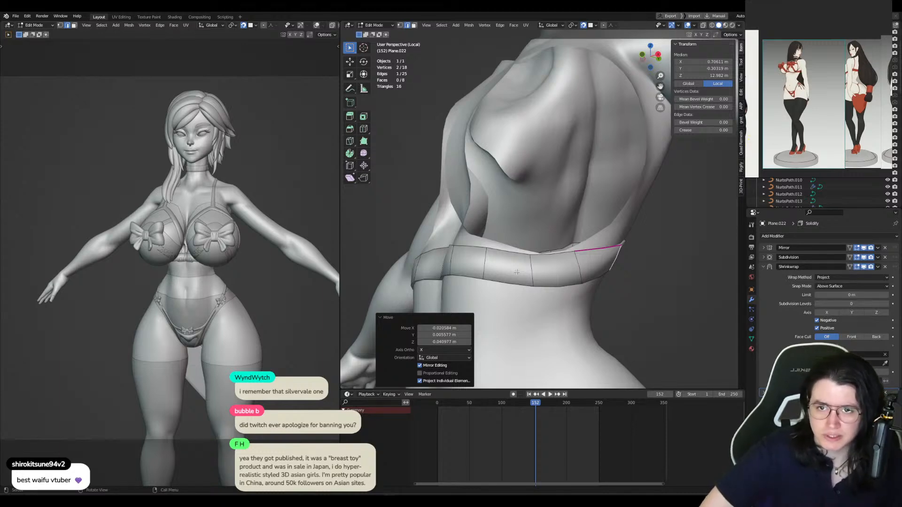
middle_drag(557, 321, 571, 256)
key(ctrl+s)
key(Tab)
key(Tab)
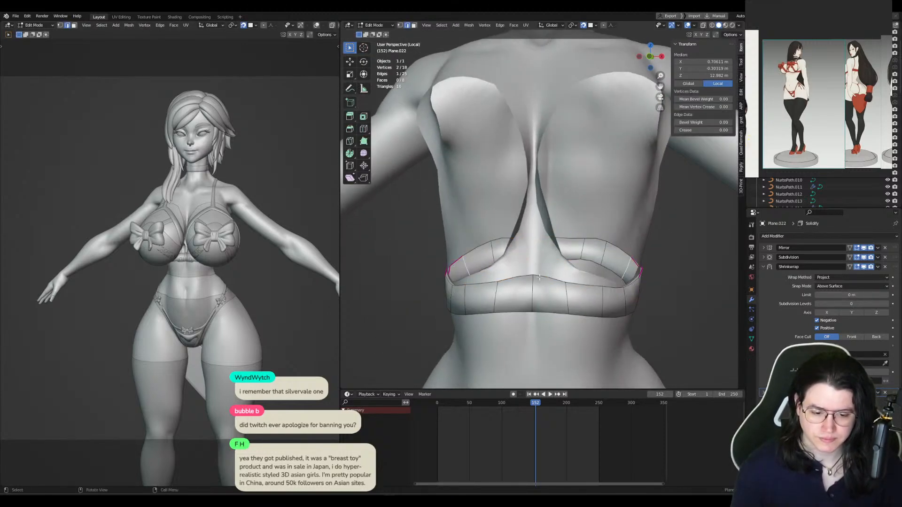
Step: Move the upper and lower vertices at the band's front centre to flatten the dip there
key(1)
click(534, 278)
key(g)
click(533, 281)
click(532, 311)
key(g)
click(533, 310)
click(568, 287)
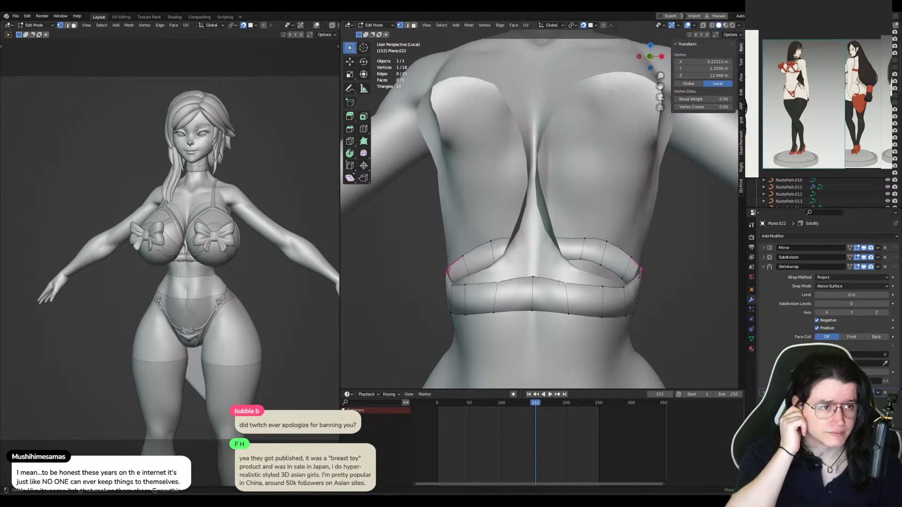
click(531, 278)
drag(531, 278, 530, 303)
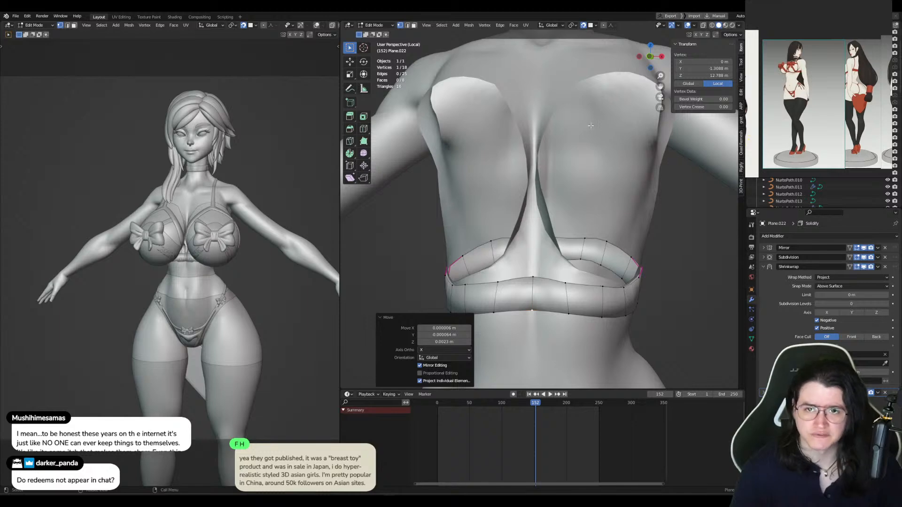
middle_drag(583, 172, 578, 193)
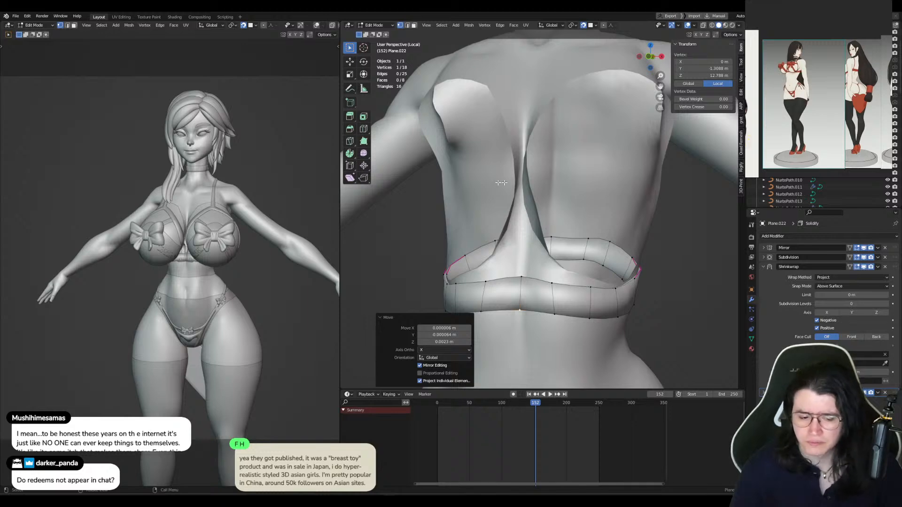
Step: Return to Object Mode and apply the band's Mirror, Subdivision and Shrinkwrap modifiers, keeping Solidify
mouse_move(454, 206)
middle_down()
mouse_move(586, 276)
mouse_move(516, 263)
mouse_move(610, 263)
middle_up()
key(ctrl+Tab)
click(557, 272)
key(ctrl+a)
key(ctrl+a)
key(ctrl+a)
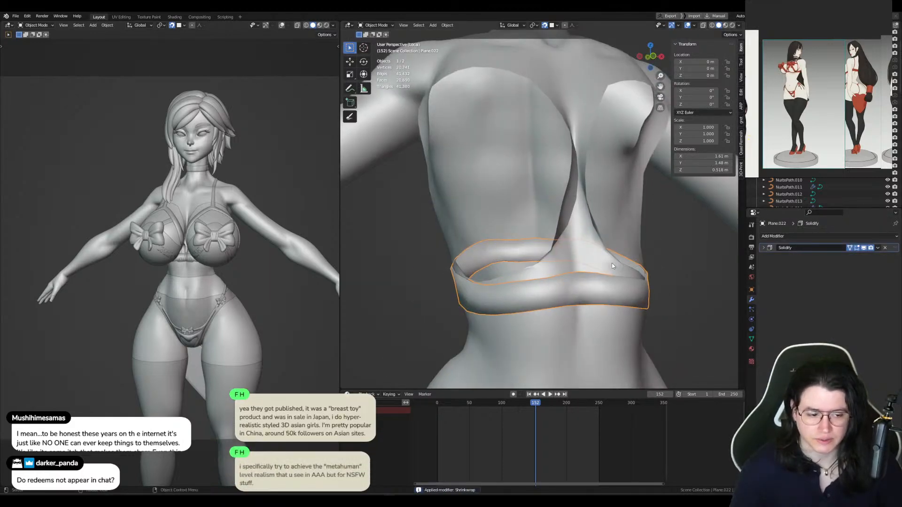
Step: Delete the breast-free body copy and leave local view to show the full character
key(ctrl+z)
key(x)
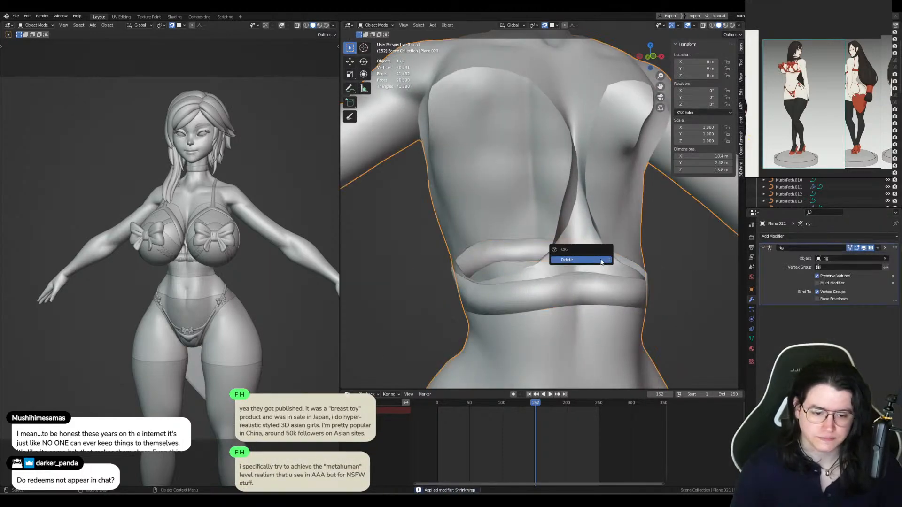
click(580, 258)
key(KP_Divide)
scroll(559, 249, up, 4)
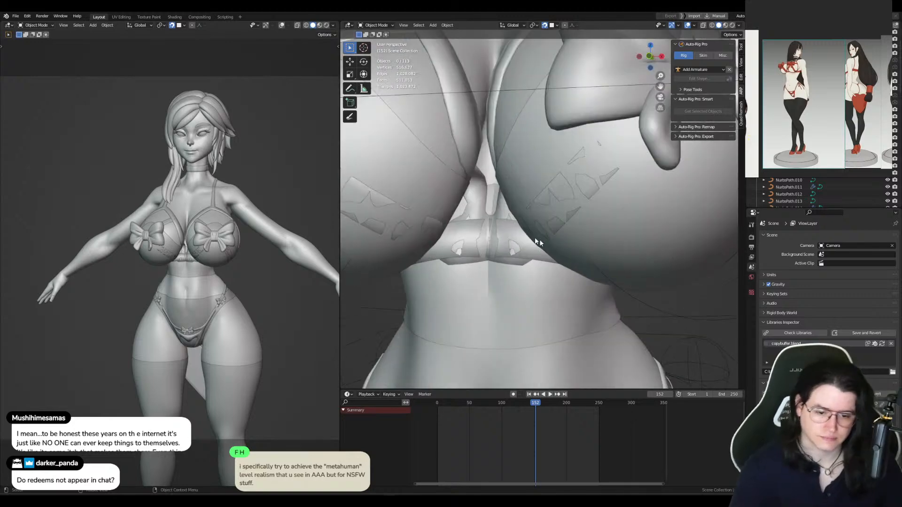
Step: Delete the old underbust band faces from the original bikini strap mesh between the breasts
click(498, 228)
middle_drag(497, 228, 522, 249)
click(513, 246)
key(Tab)
key(3)
click(527, 247)
shift+click(519, 247)
shift+click(506, 238)
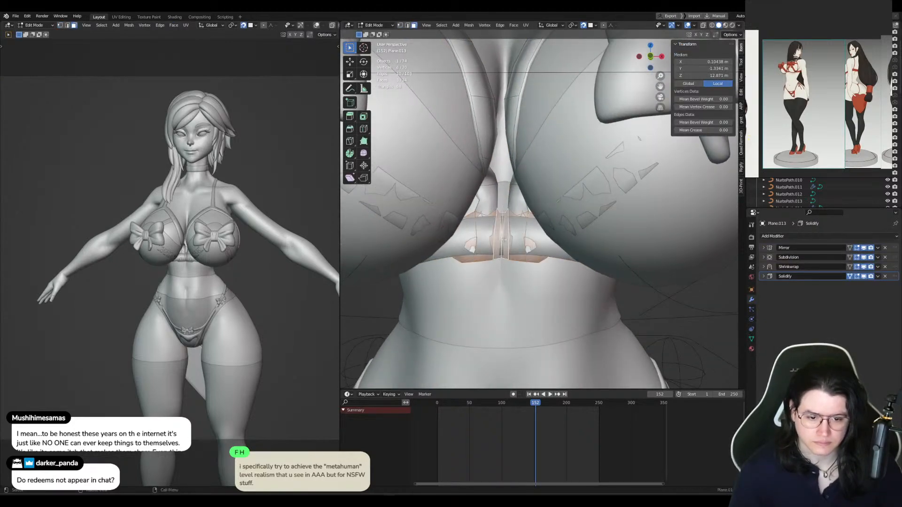
key(x)
click(505, 238)
Step: Move the centre strap's lower end edge onto the new band and crease the edges around the strap end
key(2)
click(511, 219)
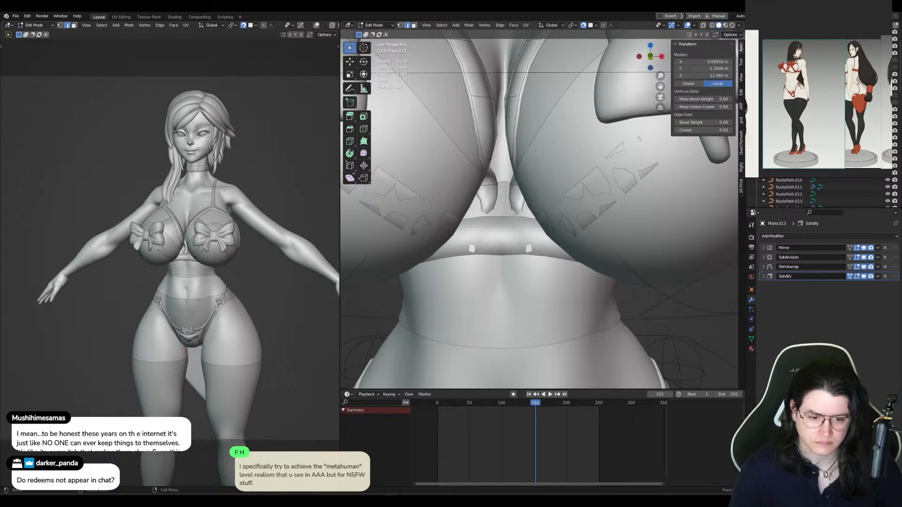
key(g)
click(512, 230)
shift+click(509, 221)
shift+click(524, 222)
key(shift+e)
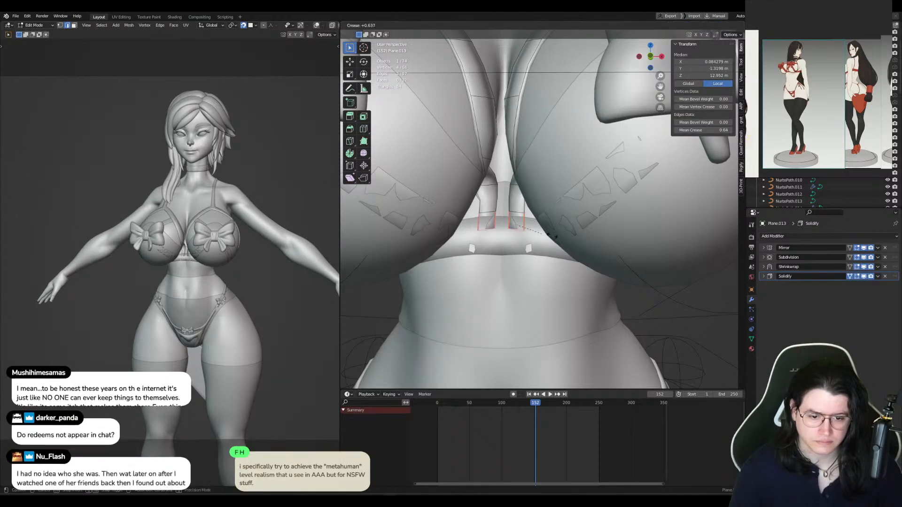
click(625, 219)
Step: Reposition the inner corner vertex of the centre strap's end and return to Object Mode
key(1)
click(514, 208)
key(g)
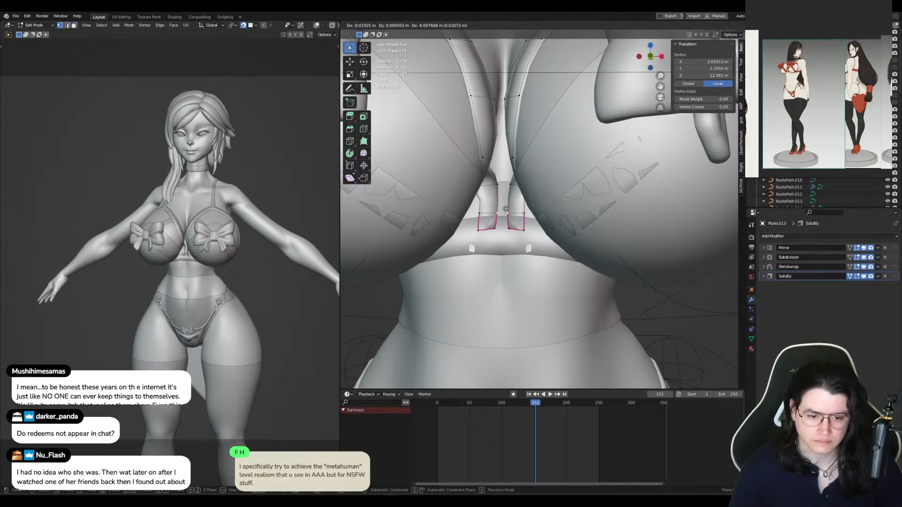
click(512, 208)
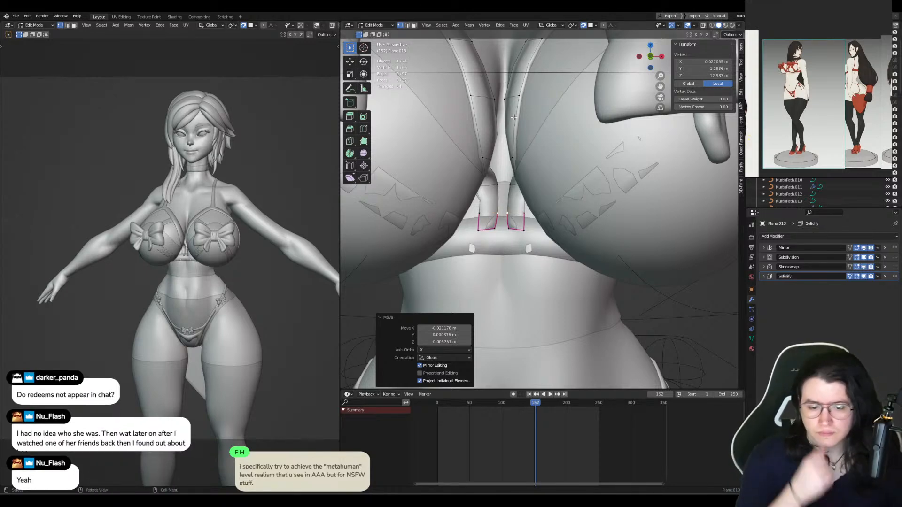
middle_drag(513, 117, 544, 144)
middle_drag(583, 163, 566, 179)
key(g)
click(579, 101)
key(ctrl+Tab)
click(511, 181)
Step: Switch the full-figure viewport to Rendered shading, keeping the working viewport in Solid shading
mouse_move(511, 181)
middle_down()
mouse_move(532, 182)
mouse_move(549, 203)
mouse_move(525, 196)
mouse_move(619, 195)
middle_up()
scroll(619, 195, down, 5)
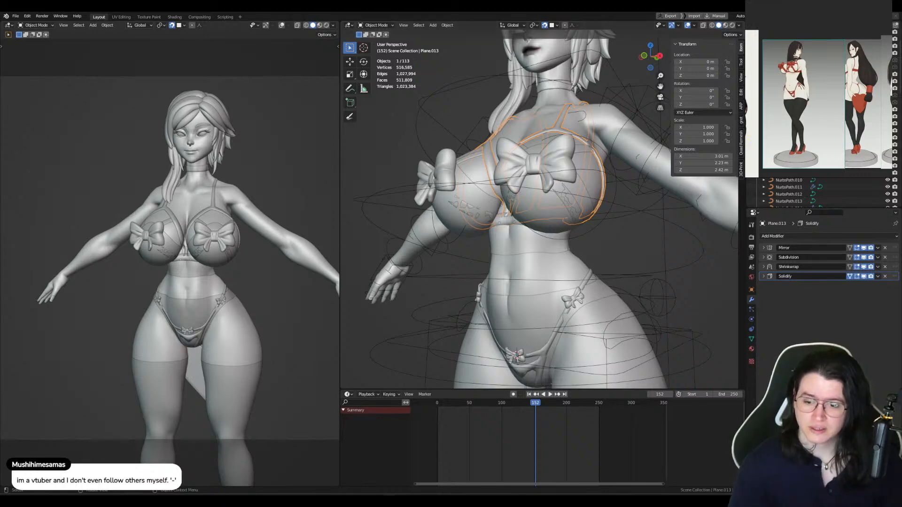
middle_drag(562, 251, 566, 233)
key(z)
click(571, 194)
key(z)
click(562, 206)
key(z)
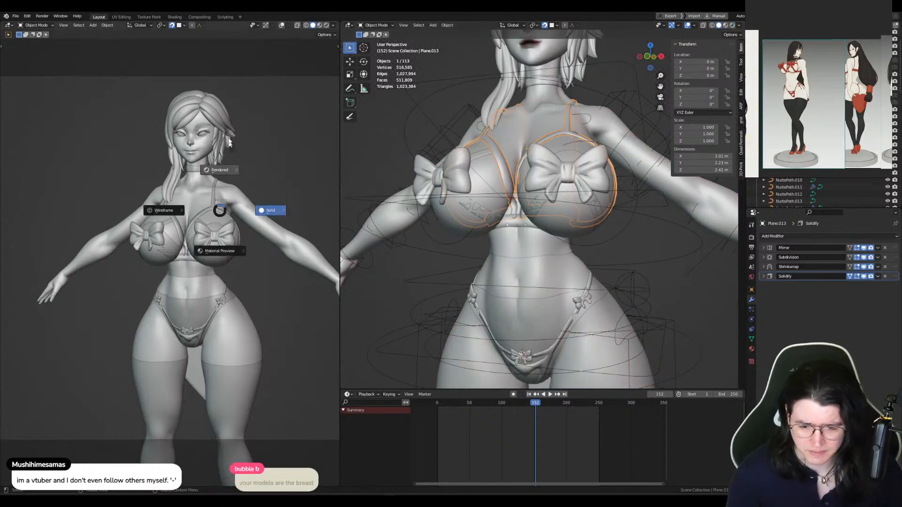
click(235, 175)
middle_drag(243, 181, 335, 202)
scroll(622, 202, up, 3)
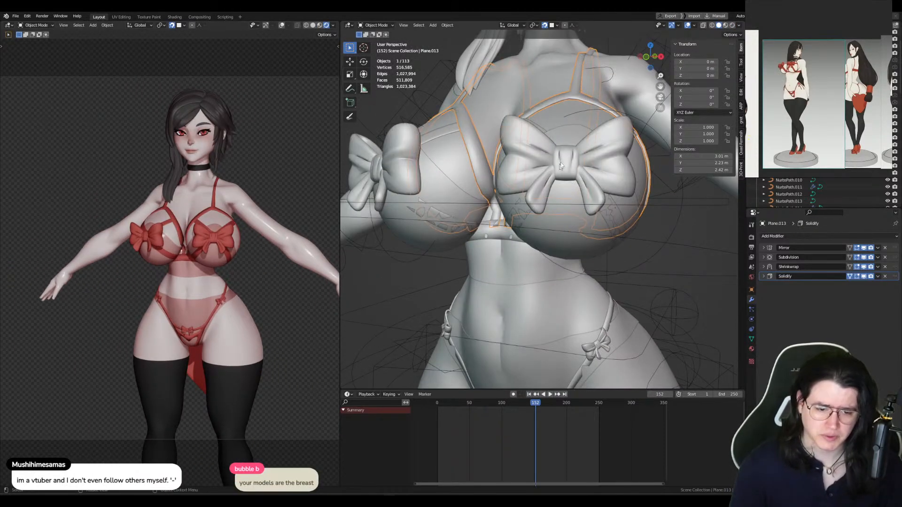
Step: Select the bikini top, its straps and bows, and the bottom with its side bows, and take them out of view
click(560, 166)
middle_drag(559, 169, 526, 207)
shift+click(466, 207)
shift+click(530, 171)
scroll(530, 172, down, 5)
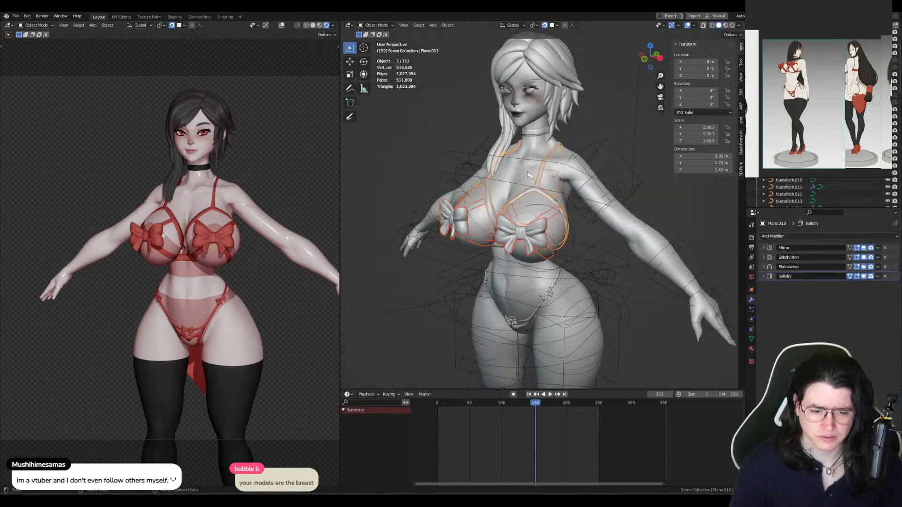
middle_drag(530, 173, 603, 119)
scroll(599, 130, up, 3)
shift+click(577, 182)
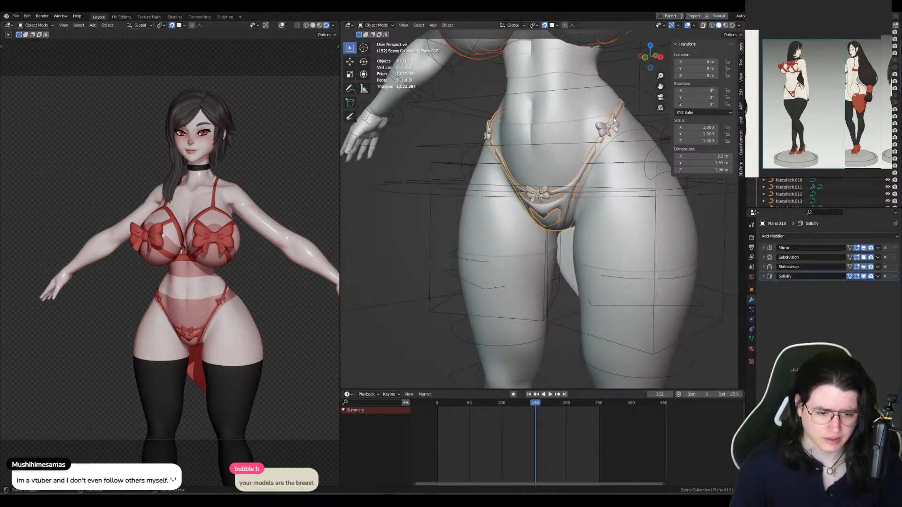
shift+click(609, 129)
key(Delete)
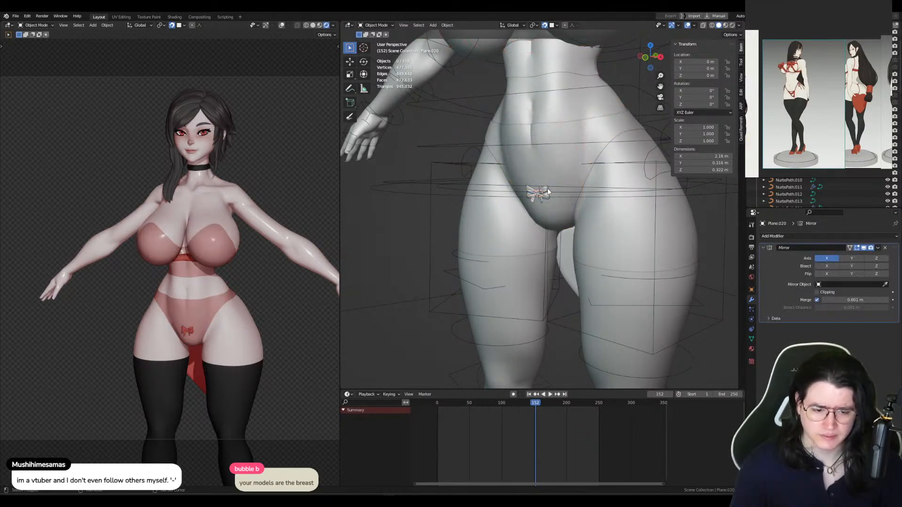
Step: Pick the remaining centre bow and underbust band, and bring back all bikini pieces as one selection
click(548, 194)
click(548, 194)
scroll(566, 136, down, 3)
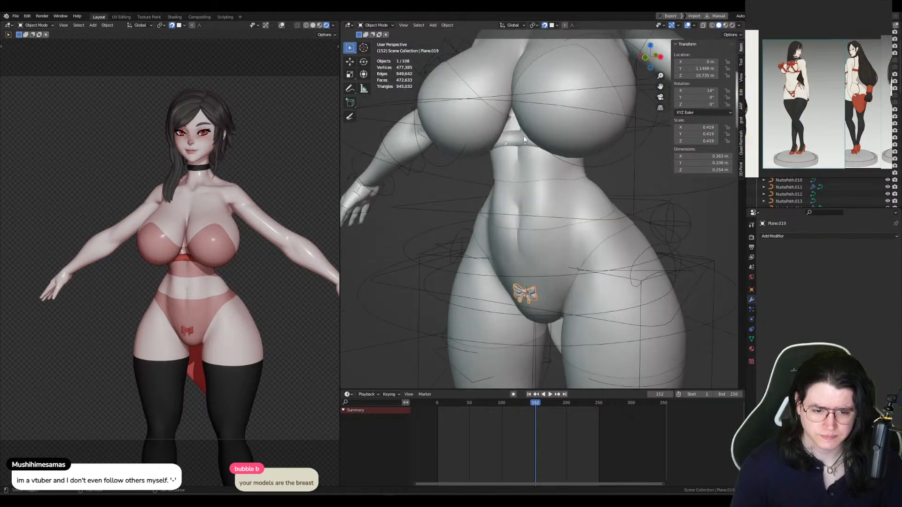
shift+click(519, 136)
key(ctrl+z)
scroll(605, 162, up, 2)
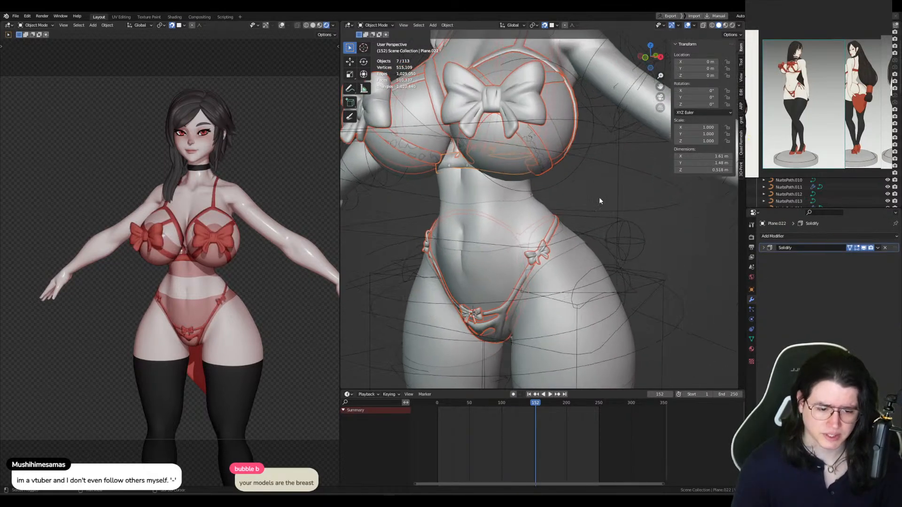
scroll(596, 191, down, 4)
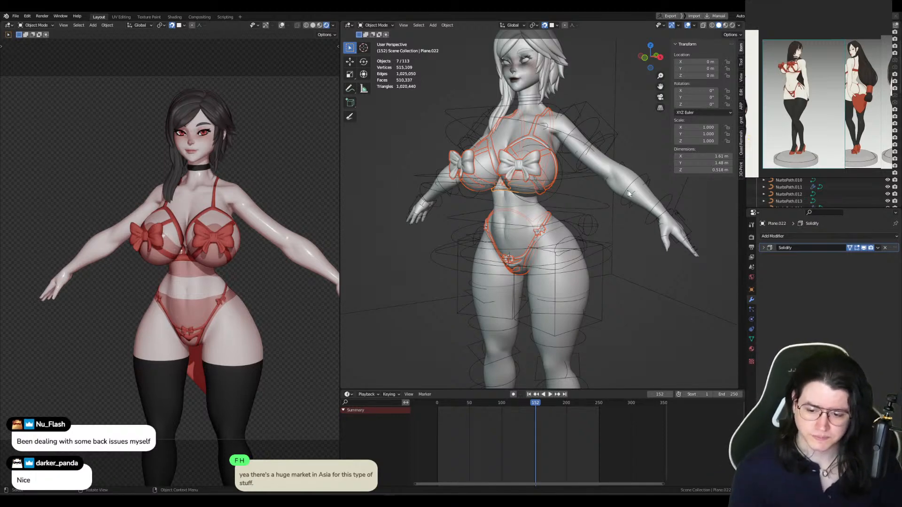
Step: Add the rig to the selected bikini pieces as the active object
click(577, 227)
key(ctrl+z)
middle_drag(568, 230, 578, 226)
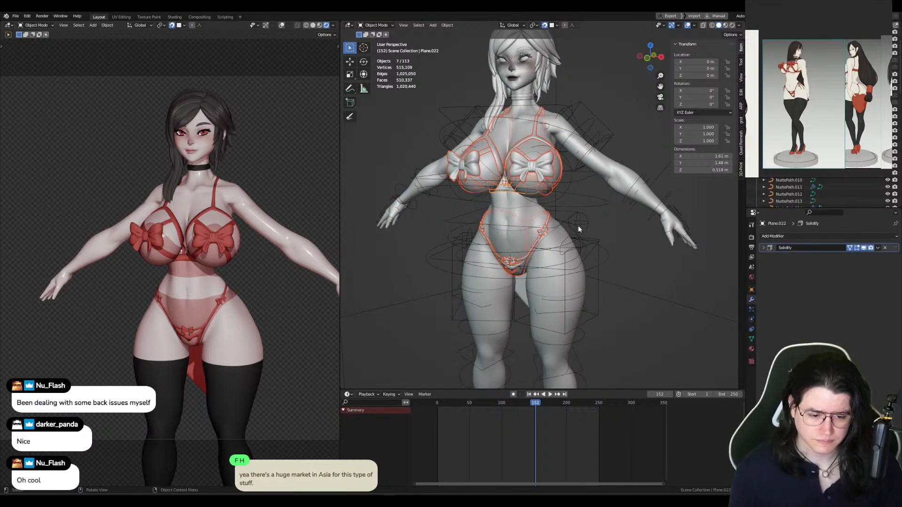
shift+click(572, 222)
key(q)
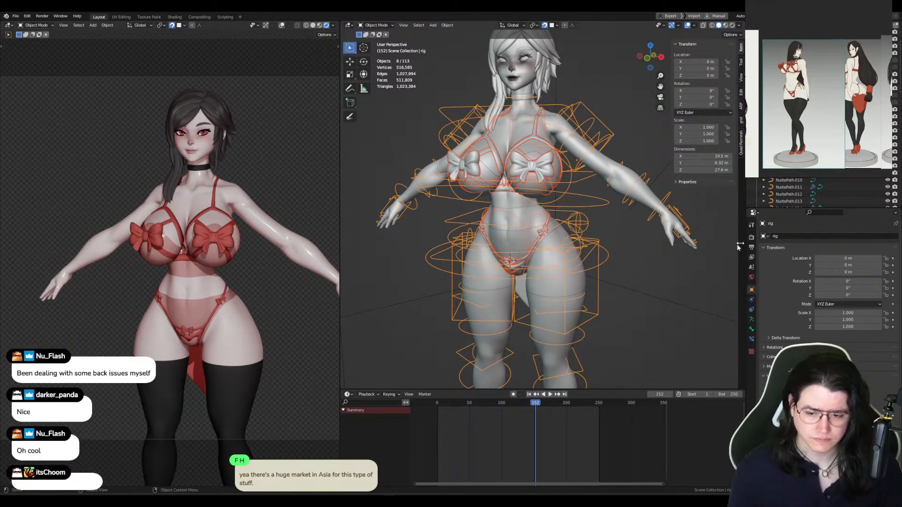
Step: Save 2.blend and save a new incremental version as 3.blend
key(ctrl+s)
key(ctrl+shift+s)
click(537, 350)
click(565, 350)
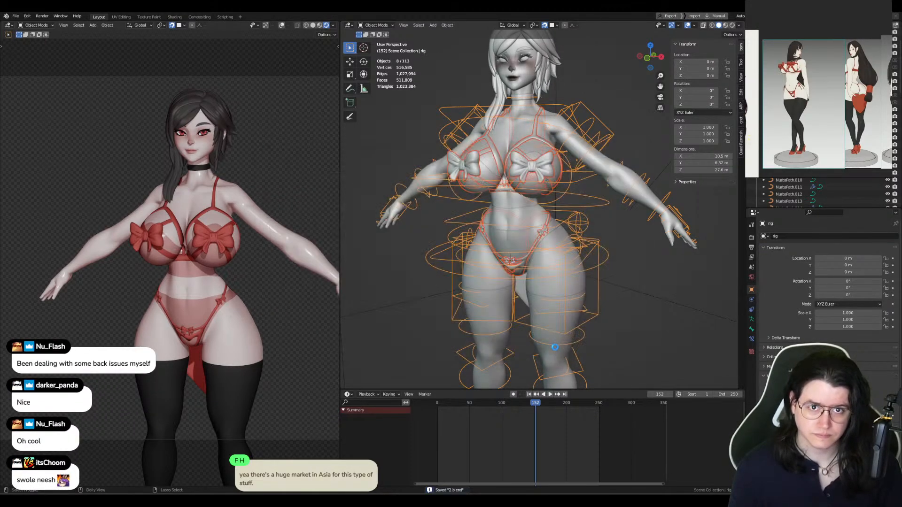
scroll(562, 277, up, 2)
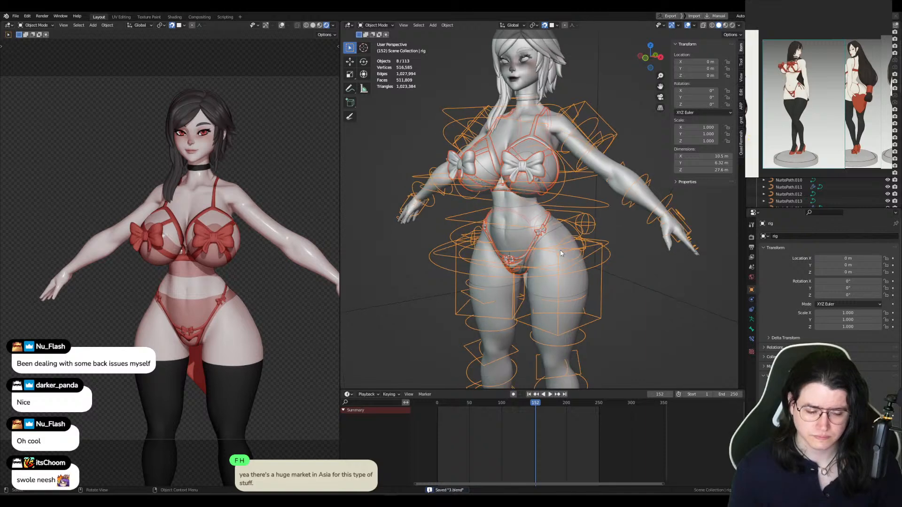
Step: Bind the selected bikini pieces to the rig, and transfer vertex groups to them with the body mesh replacing the rig as active object
key(q)
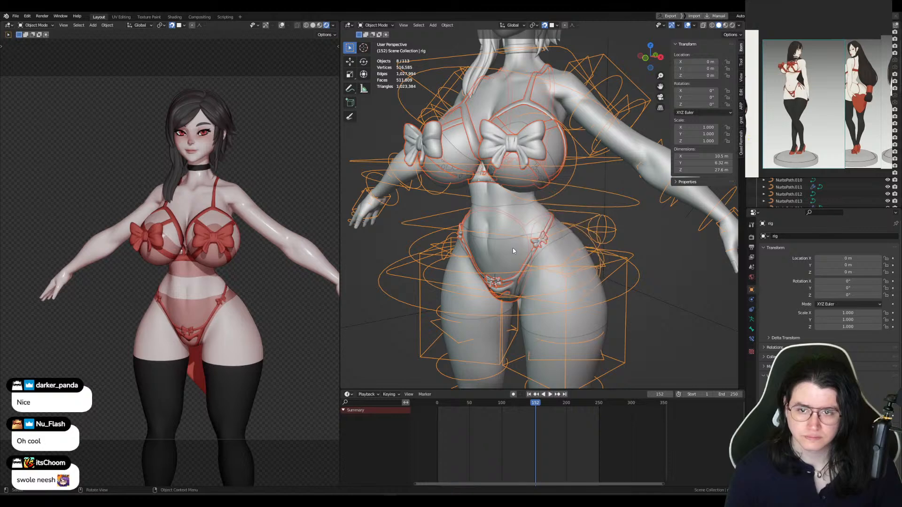
middle_drag(551, 237, 593, 225)
shift+click(604, 235)
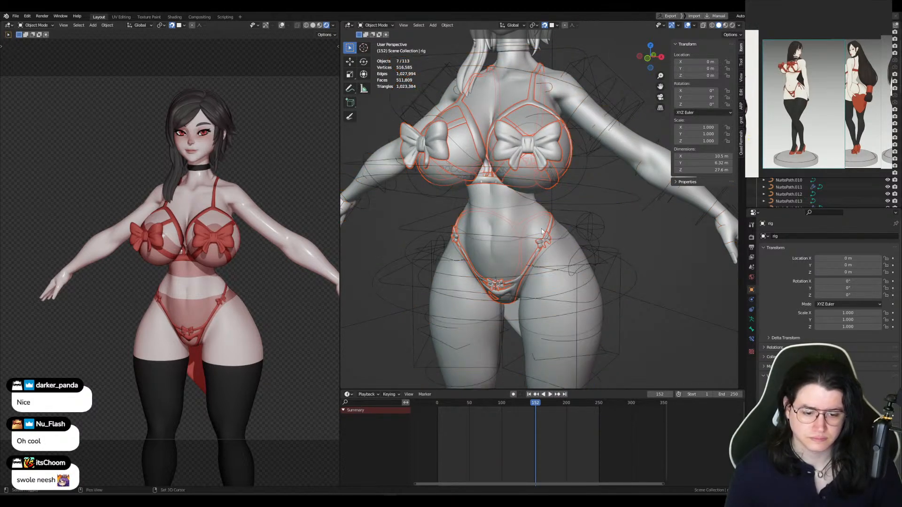
shift+click(530, 218)
key(ctrl+l)
click(523, 229)
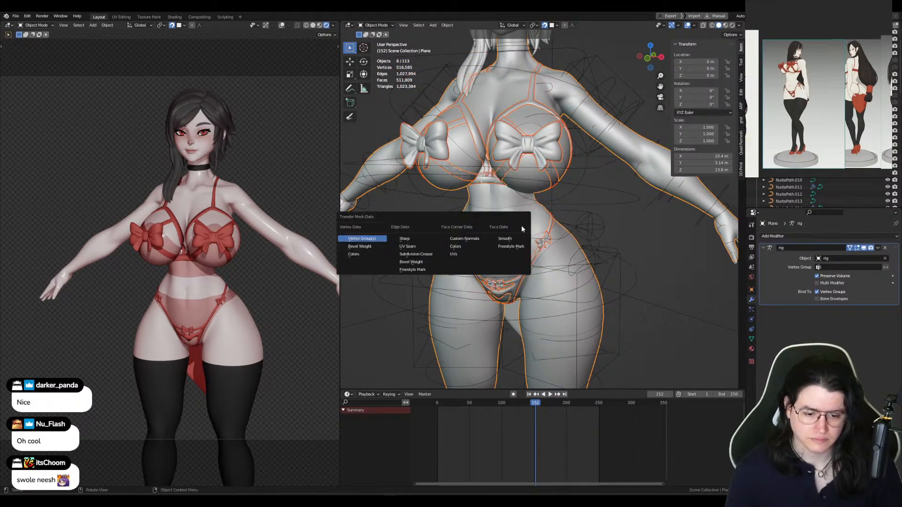
click(373, 238)
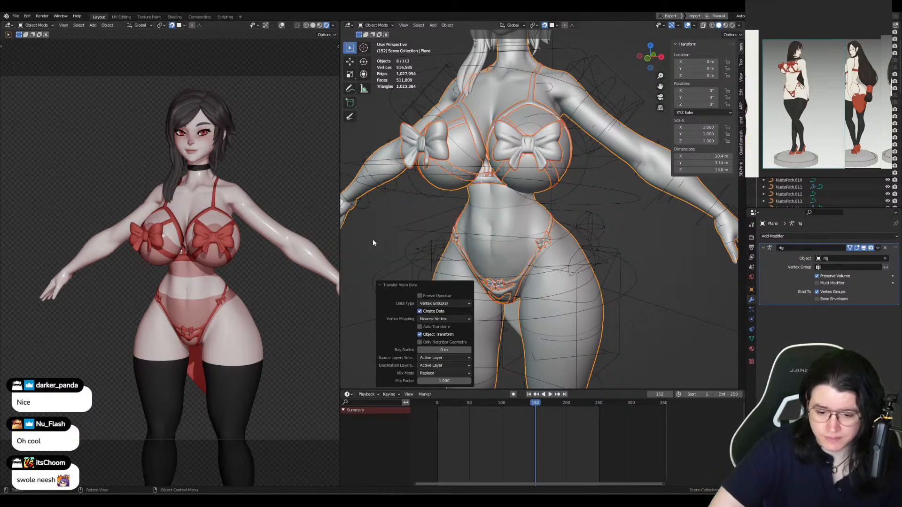
Step: Set the vertex group transfer to all source layers, destination matching by name and Nearest Face Interpolated vertex mapping
click(428, 360)
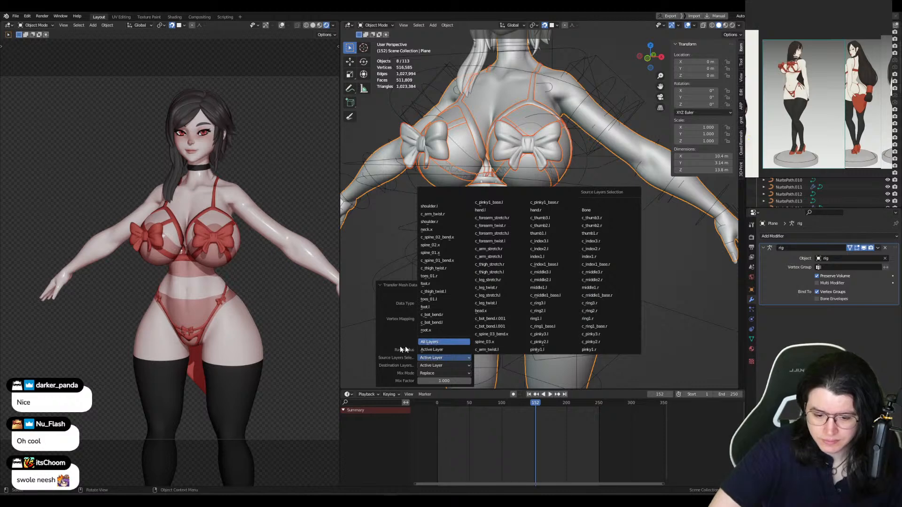
click(435, 319)
click(444, 365)
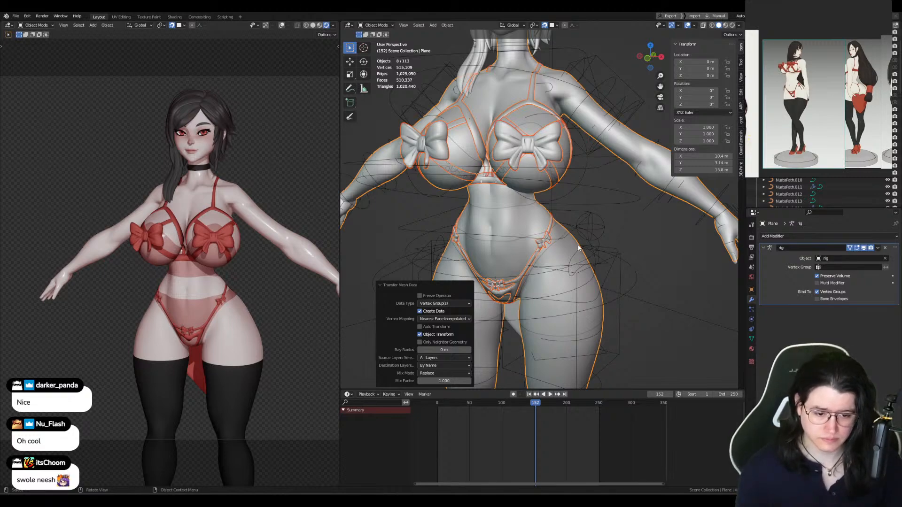
Step: Test the bikini's deformation by moving the rig's bones in Pose Mode, cancel the move and return to Object Mode
click(582, 228)
click(581, 228)
ctrl+middle_drag(581, 228, 573, 254)
key(ctrl+Tab)
key(g)
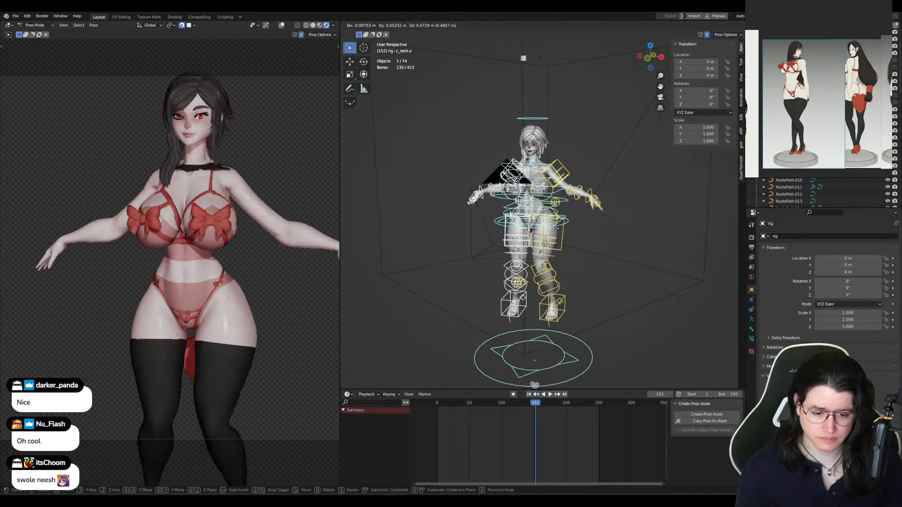
key(Escape)
scroll(544, 152, up, 6)
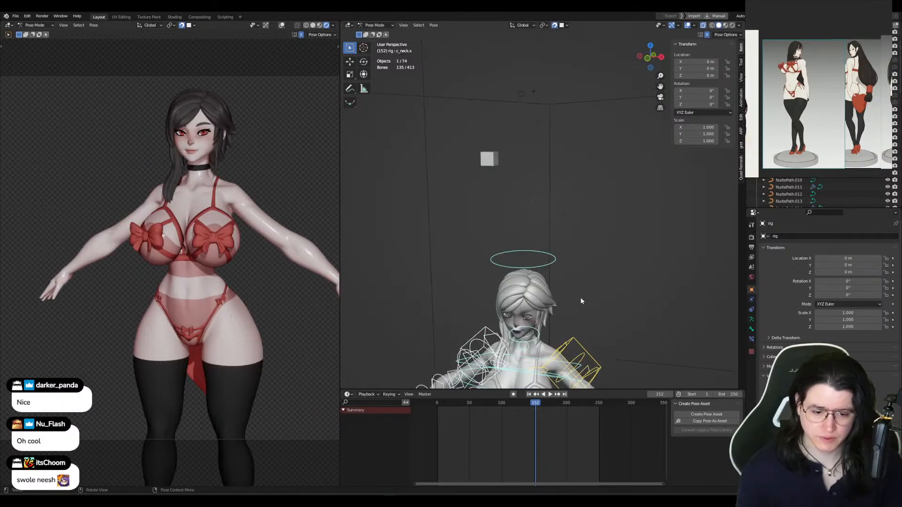
key(ctrl+Tab)
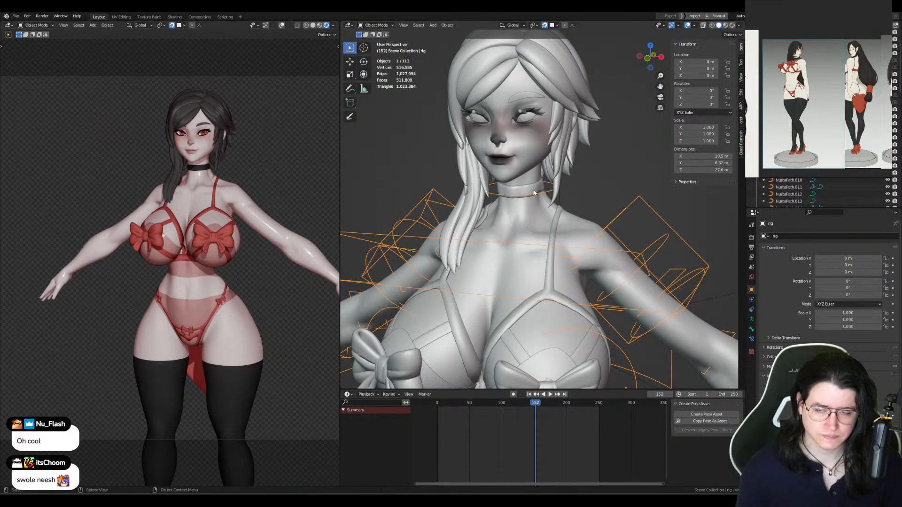
Step: Select the neck choker together with the rig as the active object and bind it to the rig
click(540, 190)
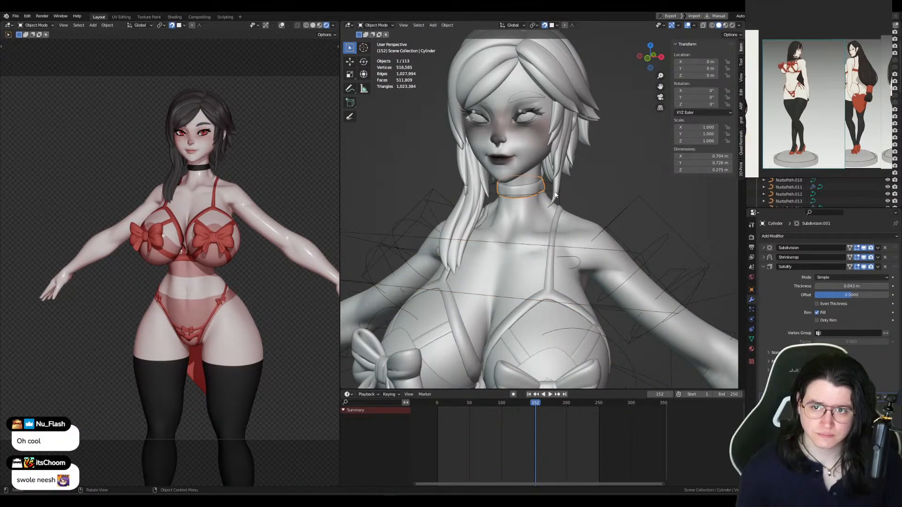
click(667, 216)
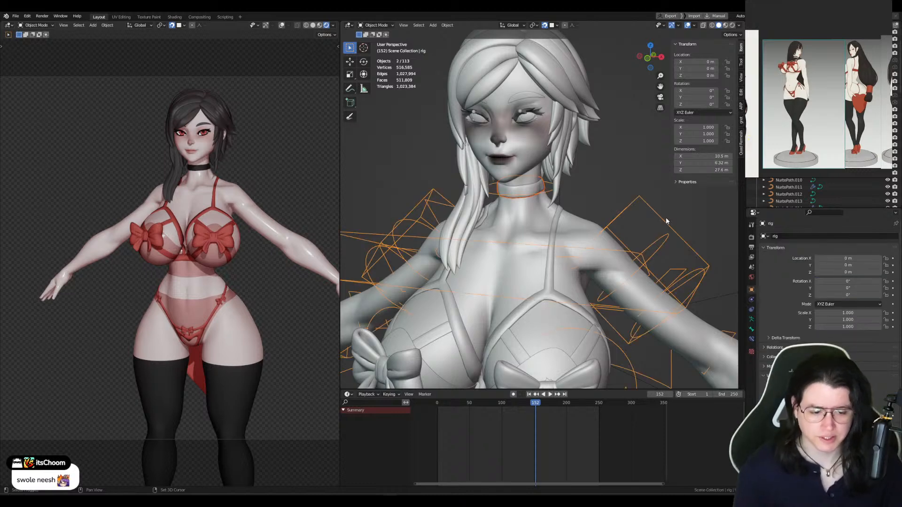
key(ctrl+Tab)
key(ctrl+Tab)
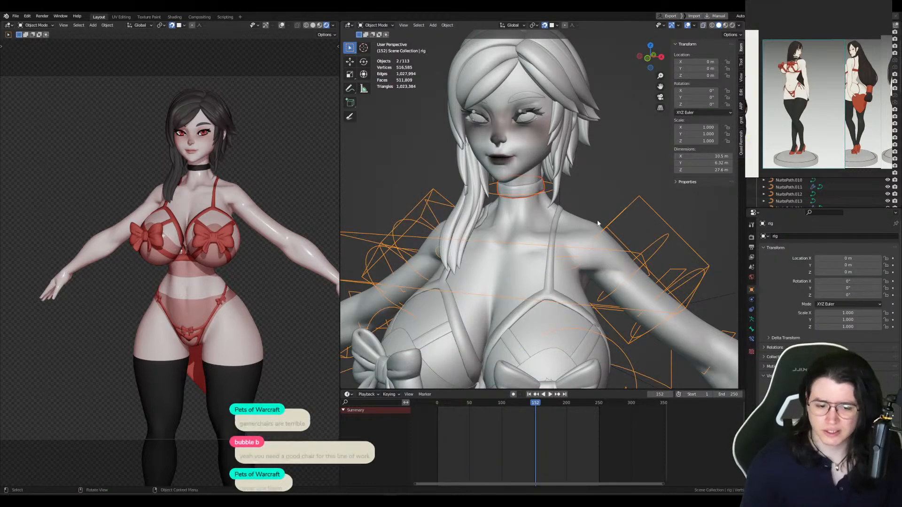
key(q)
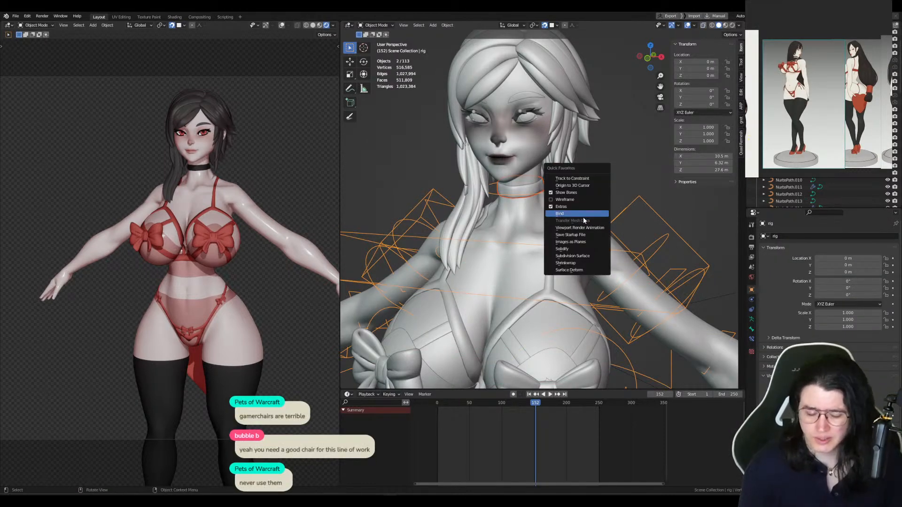
click(582, 217)
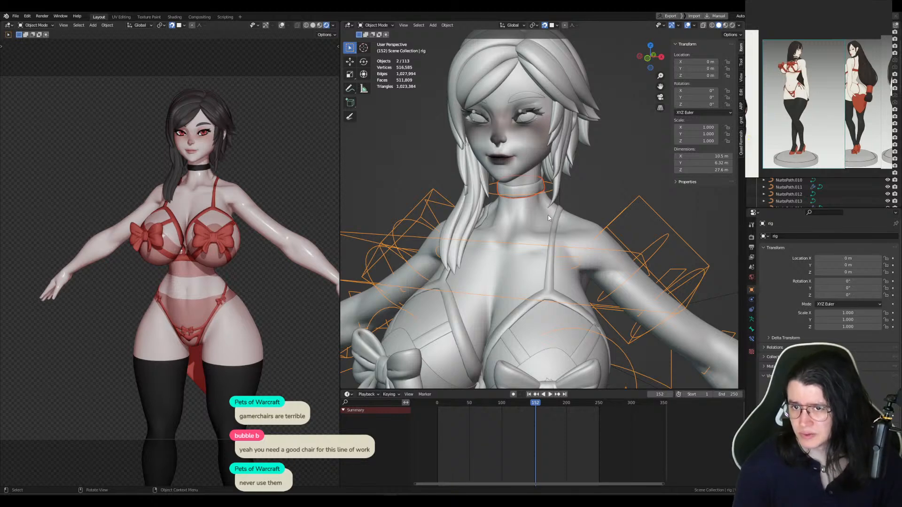
middle_drag(558, 218, 541, 205)
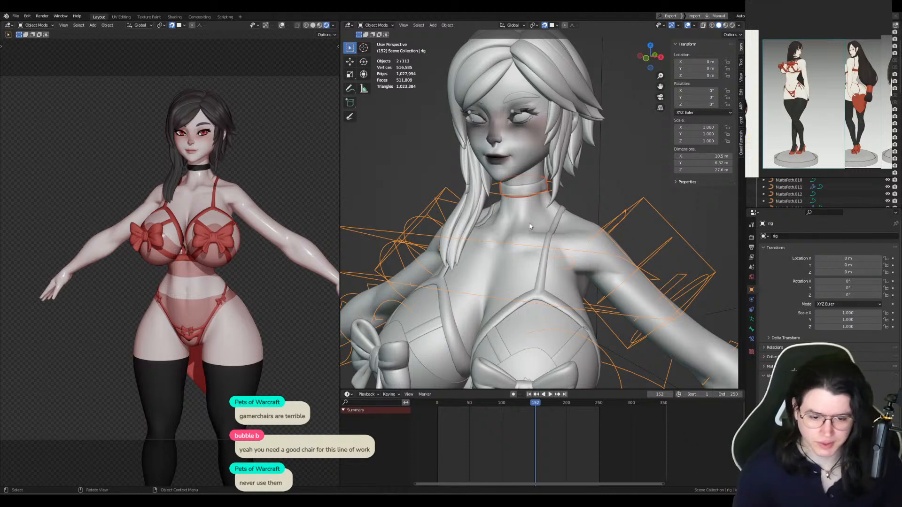
Step: Transfer the body's vertex groups to the choker, using all source layers matched by name
click(527, 190)
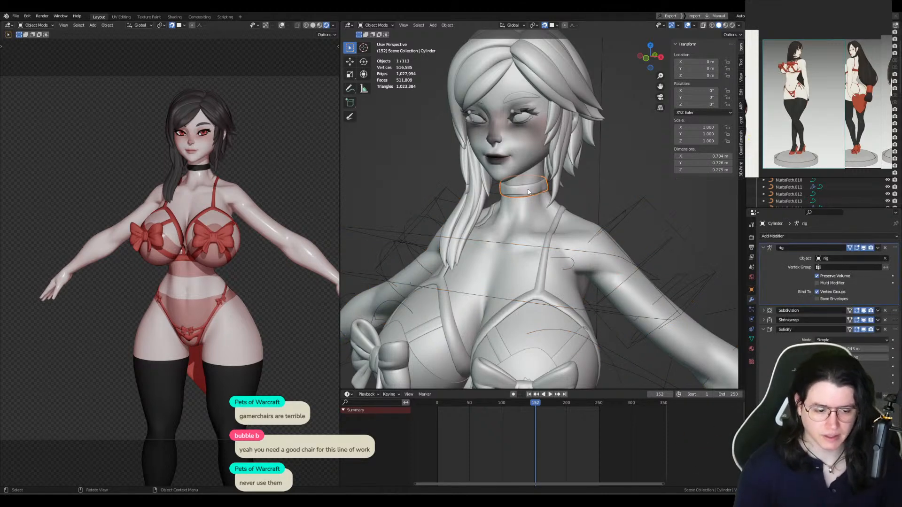
key(a)
key(a)
key(a)
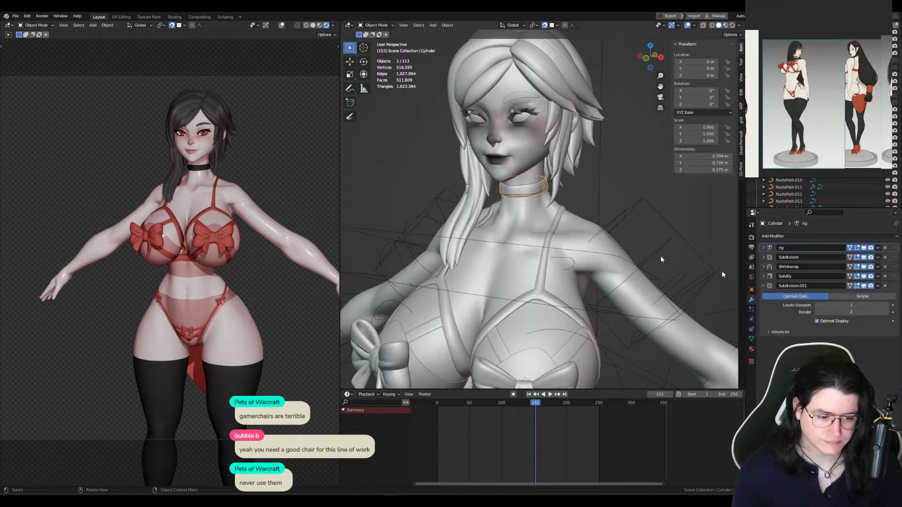
shift+click(514, 213)
key(ctrl+l)
click(515, 223)
click(427, 359)
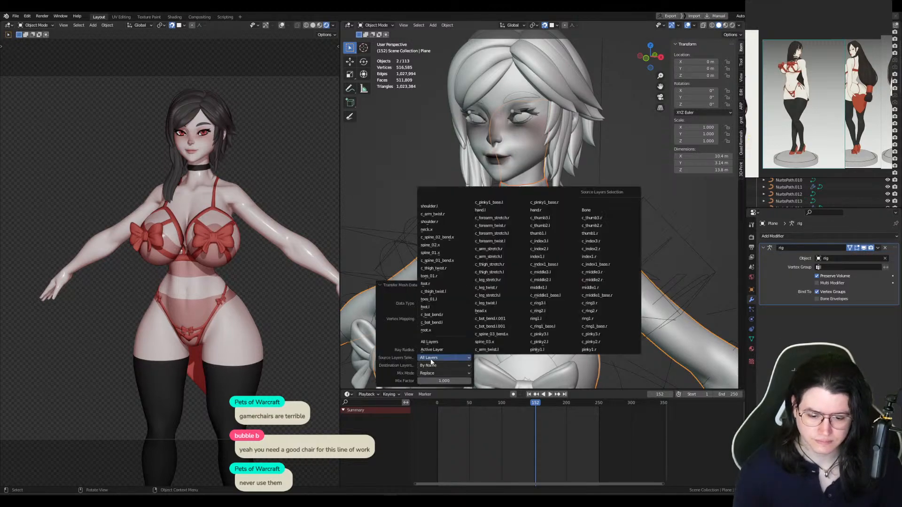
click(427, 359)
Step: Put the rig in Pose Mode, apply the kneeling pose from its legacy pose library, and move the timeline to frame 0
click(646, 262)
key(ctrl+Tab)
scroll(644, 268, down, 2)
scroll(644, 271, down, 4)
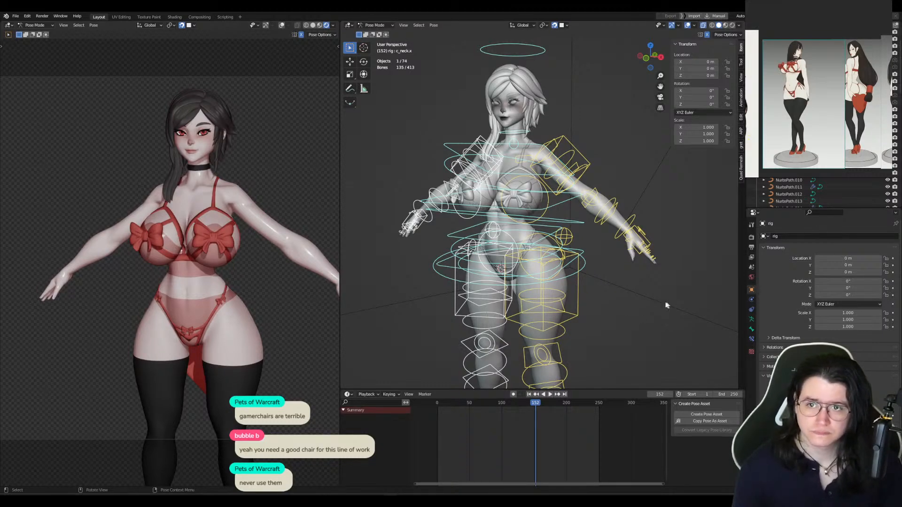
middle_drag(667, 306, 748, 303)
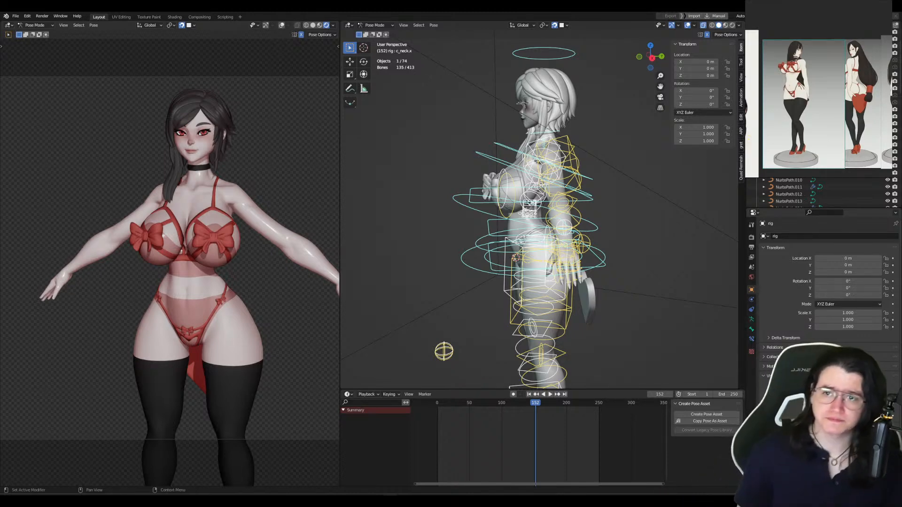
middle_drag(551, 283, 565, 283)
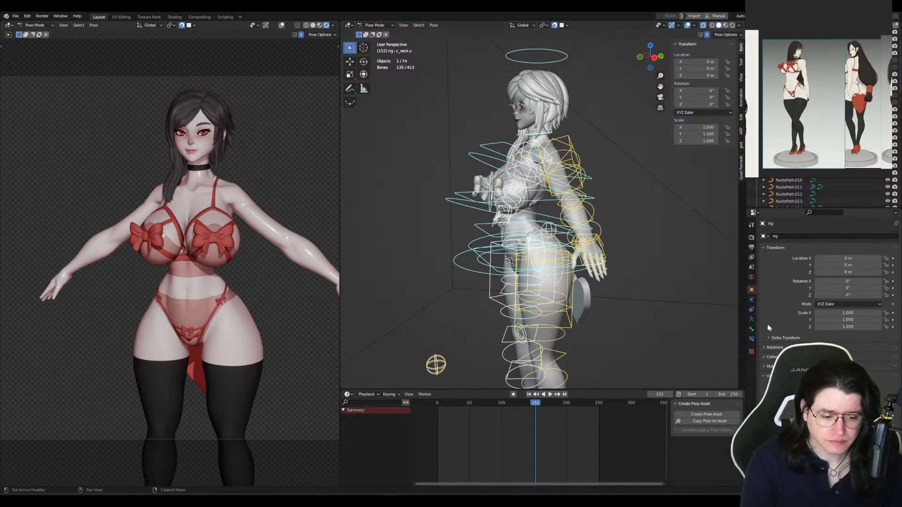
click(752, 319)
click(893, 388)
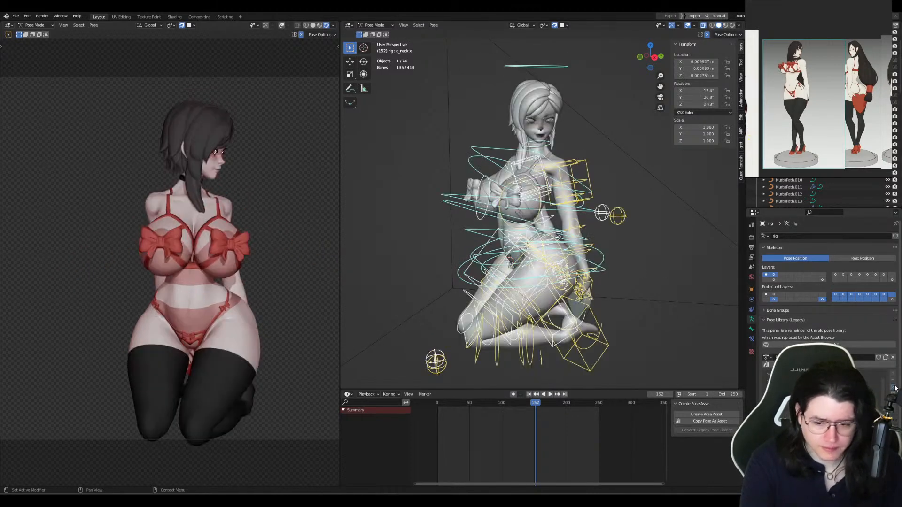
drag(521, 405, 428, 398)
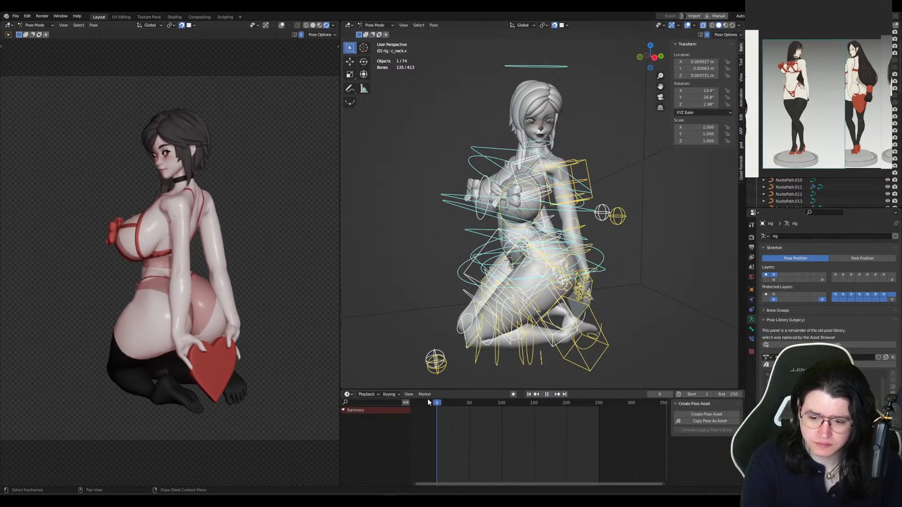